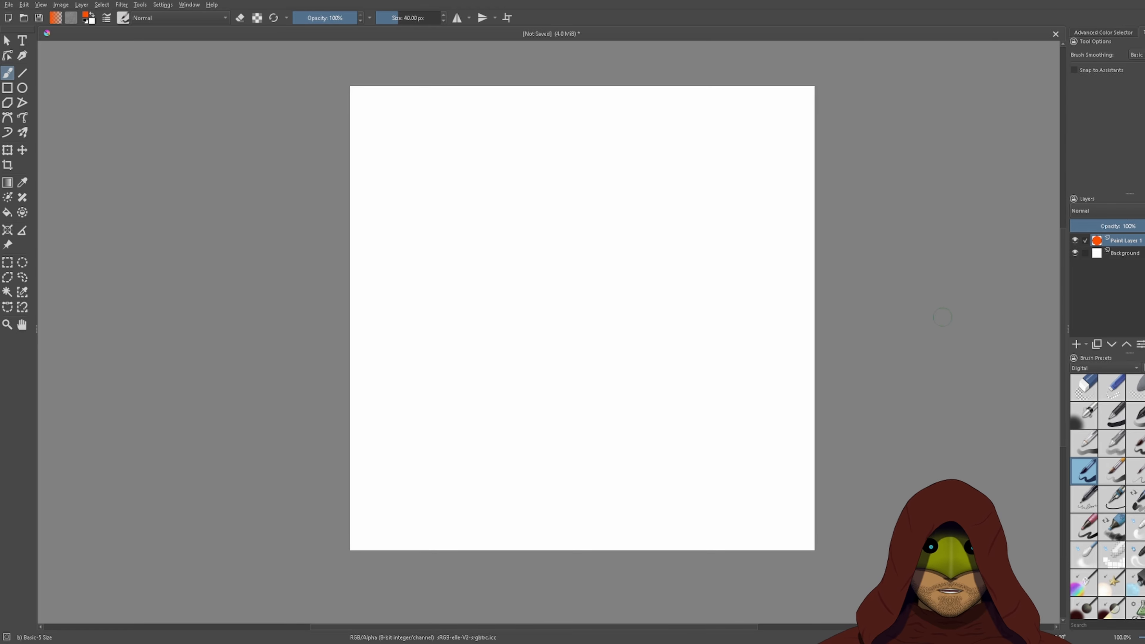
pyautogui.scroll(1, 943, 317)
pyautogui.scroll(-1, 930, 320)
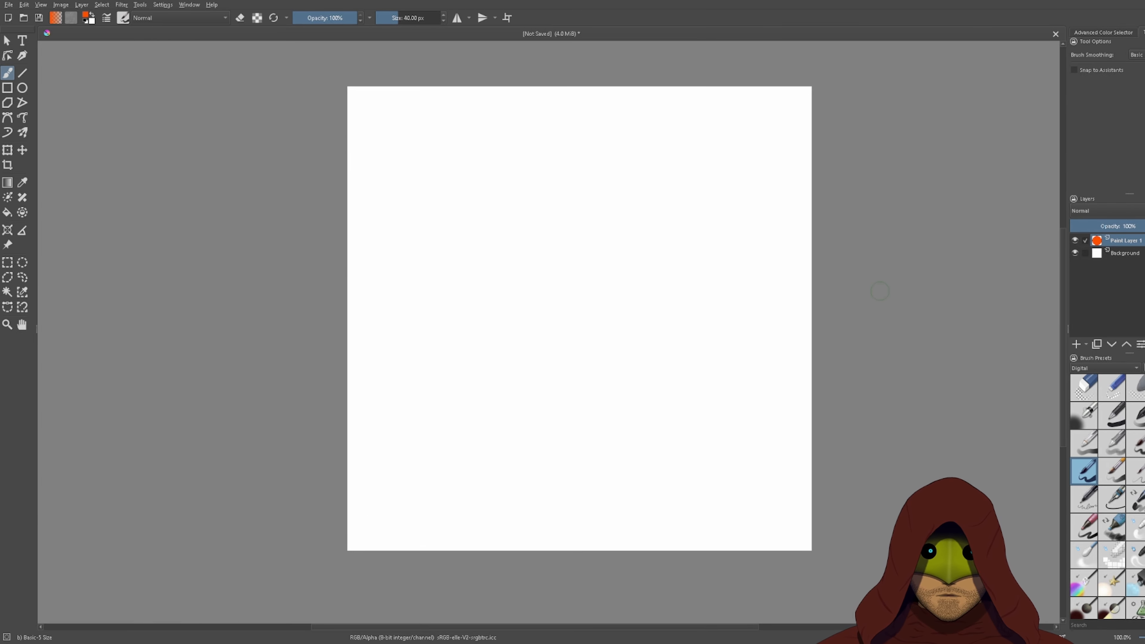
pyautogui.moveTo(483, 269); pyautogui.dragTo(503, 277)
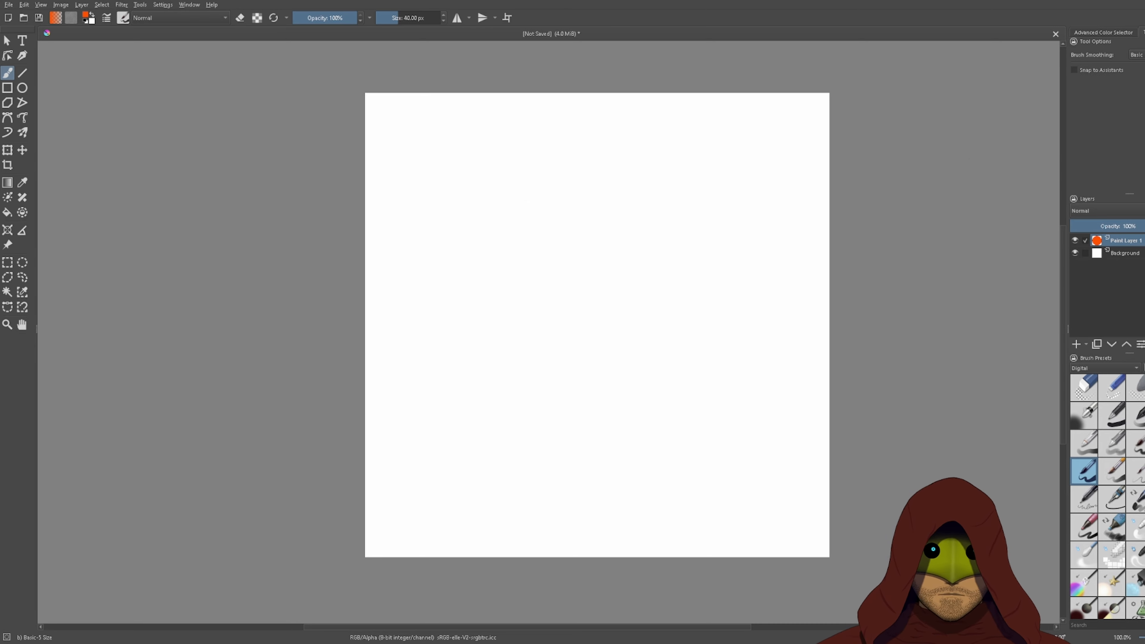
# - Show the Advanced Color Selector and make Paint Layer 1 the active layer
pyautogui.click(1102, 32)
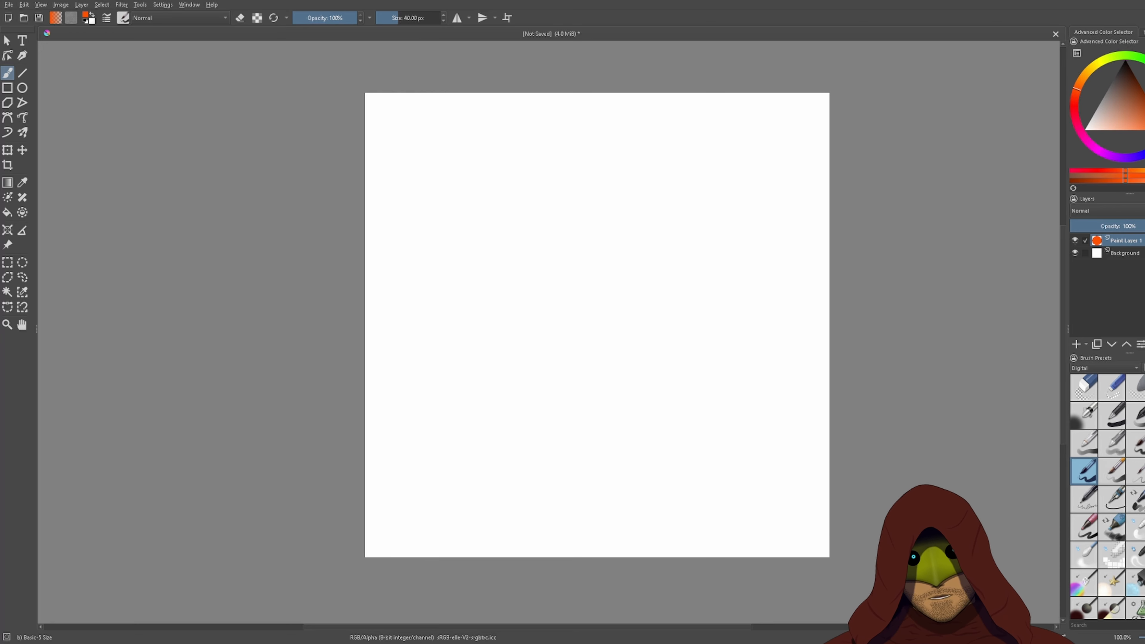
pyautogui.click(1132, 257)
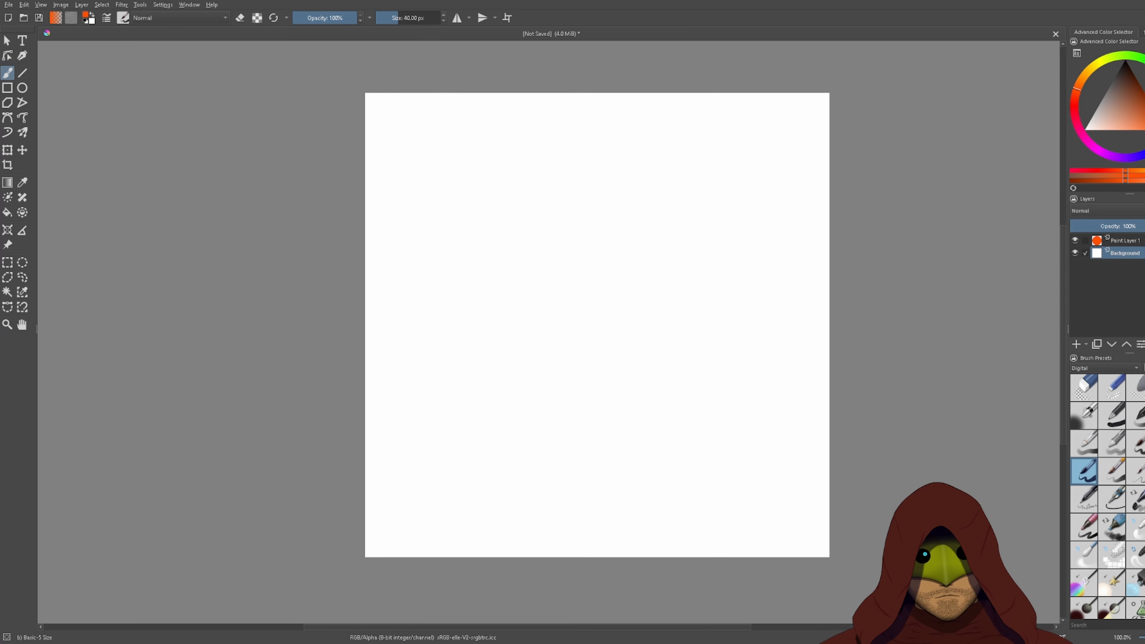
pyautogui.click(1134, 240)
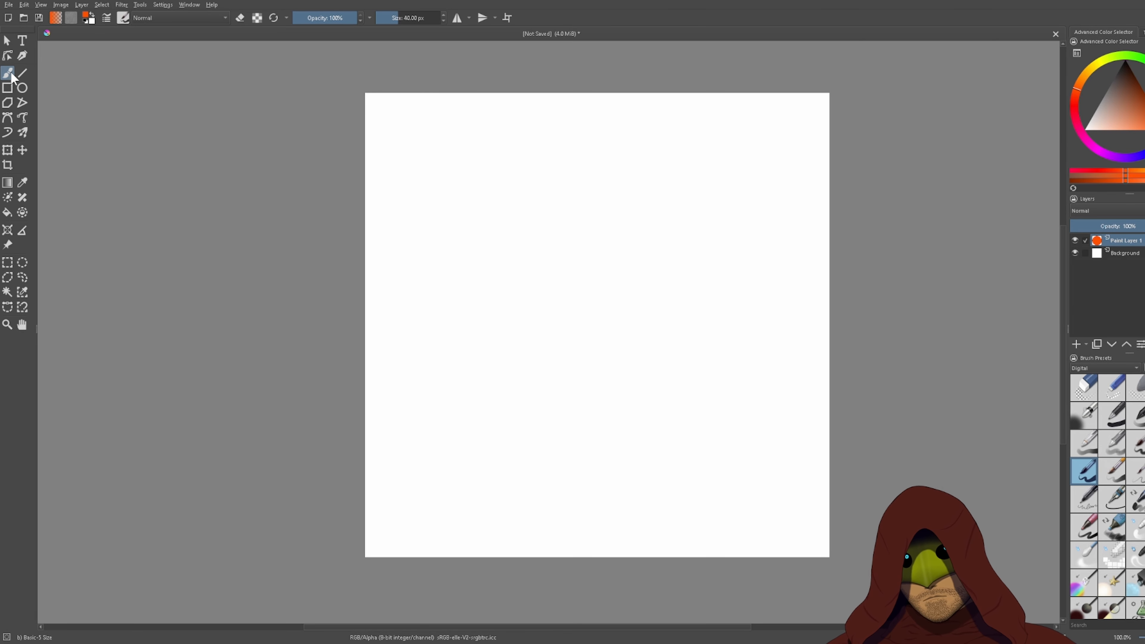
# - Try the brush with a jagged orange outline and a diagonal orange stroke, undoing each one
pyautogui.moveTo(472, 340)
pyautogui.mouseDown()
pyautogui.moveTo(512, 276)
pyautogui.moveTo(623, 262)
pyautogui.moveTo(722, 277)
pyautogui.moveTo(797, 314)
pyautogui.moveTo(791, 420)
pyautogui.moveTo(686, 458)
pyautogui.moveTo(578, 464)
pyautogui.moveTo(513, 423)
pyautogui.moveTo(430, 325)
pyautogui.moveTo(473, 336)
pyautogui.mouseUp()
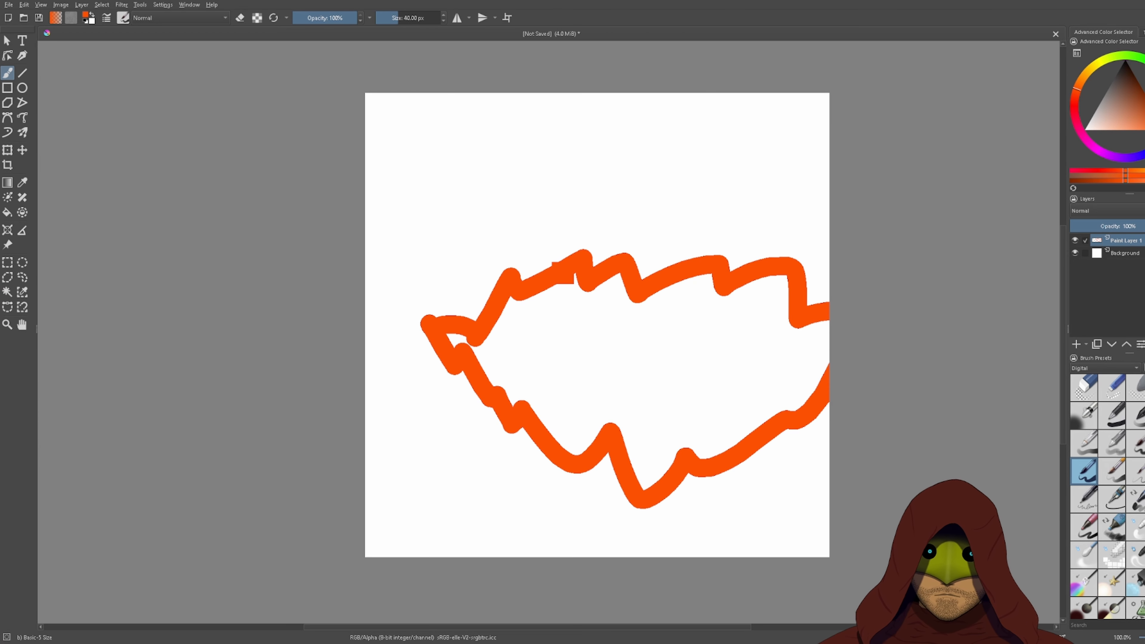
pyautogui.hotkey('ctrl', 'z')
pyautogui.moveTo(404, 471)
pyautogui.mouseDown()
pyautogui.moveTo(576, 285)
pyautogui.moveTo(631, 205)
pyautogui.moveTo(763, 106)
pyautogui.mouseUp()
pyautogui.press('ctrl')
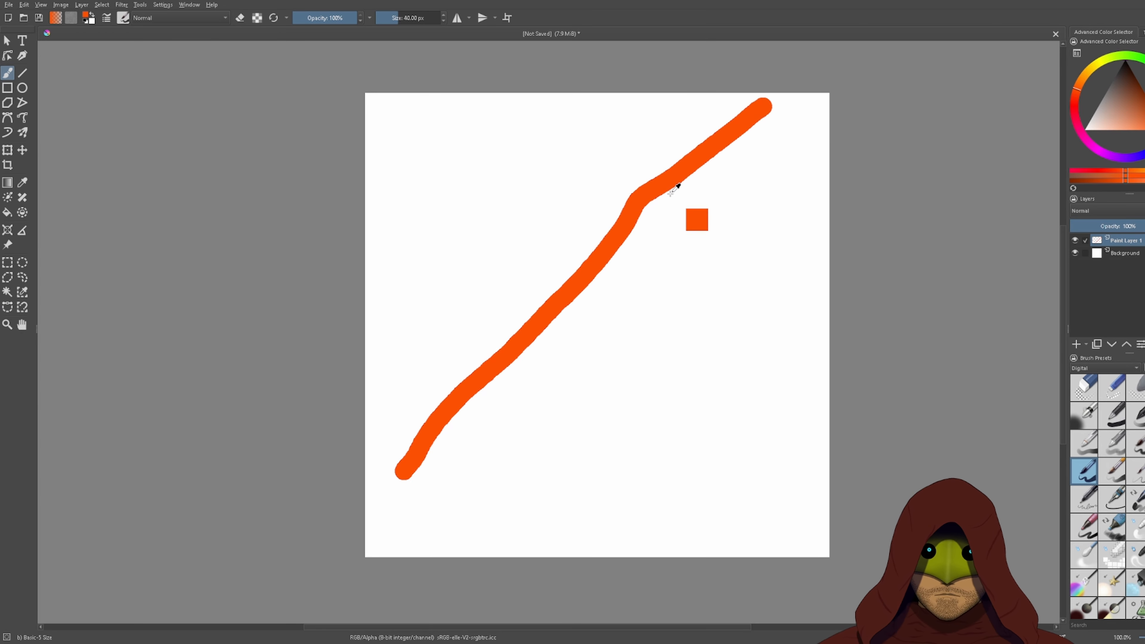
pyautogui.hotkey('ctrl', 'z')
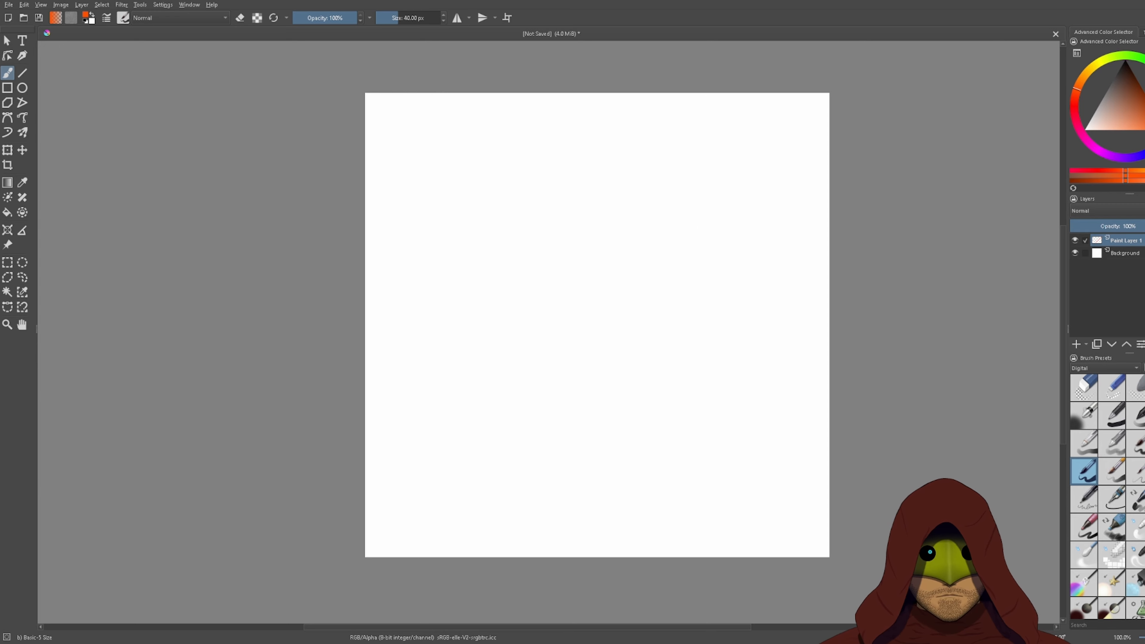
# - Try different hues and shades for the brush, finishing on a muted purple
pyautogui.moveTo(1141, 103); pyautogui.dragTo(1125, 59)
pyautogui.moveTo(1111, 108)
pyautogui.mouseDown()
pyautogui.moveTo(1124, 34)
pyautogui.moveTo(1065, 172)
pyautogui.moveTo(1128, 48)
pyautogui.moveTo(1138, 79)
pyautogui.moveTo(1079, 107)
pyautogui.moveTo(1129, 121)
pyautogui.moveTo(1123, 107)
pyautogui.mouseUp()
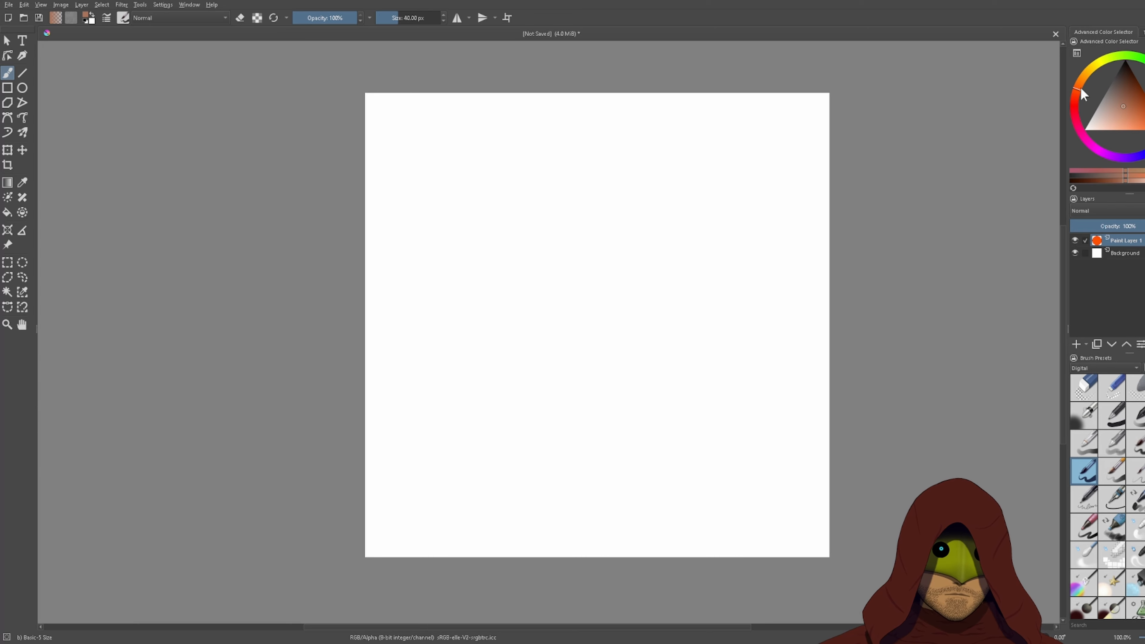
pyautogui.click(1096, 64)
pyautogui.moveTo(1097, 60)
pyautogui.mouseDown()
pyautogui.moveTo(1142, 60)
pyautogui.moveTo(1135, 160)
pyautogui.moveTo(1079, 103)
pyautogui.moveTo(1139, 64)
pyautogui.moveTo(1133, 157)
pyautogui.mouseUp()
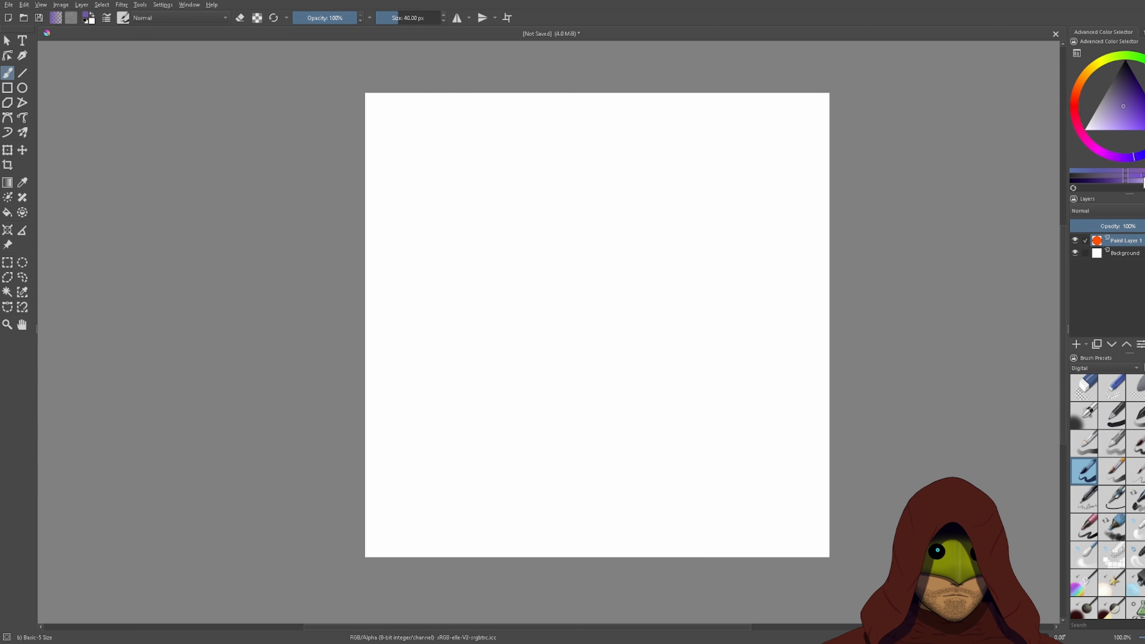
pyautogui.moveTo(1140, 136); pyautogui.dragTo(1081, 143)
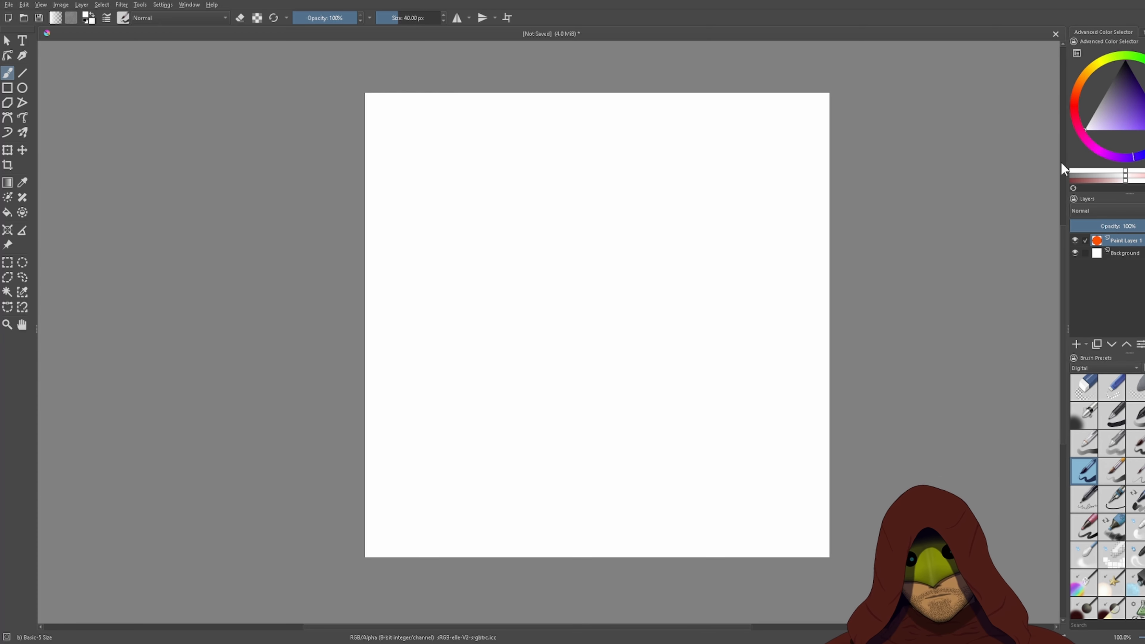
pyautogui.click(1129, 111)
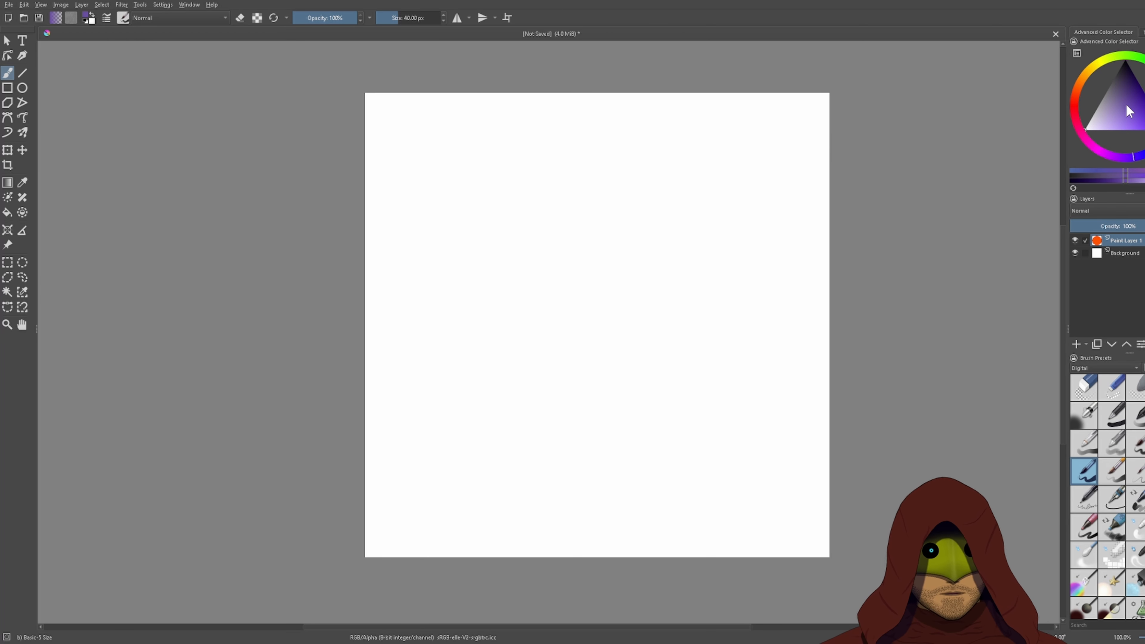
pyautogui.moveTo(1129, 111); pyautogui.dragTo(1125, 112)
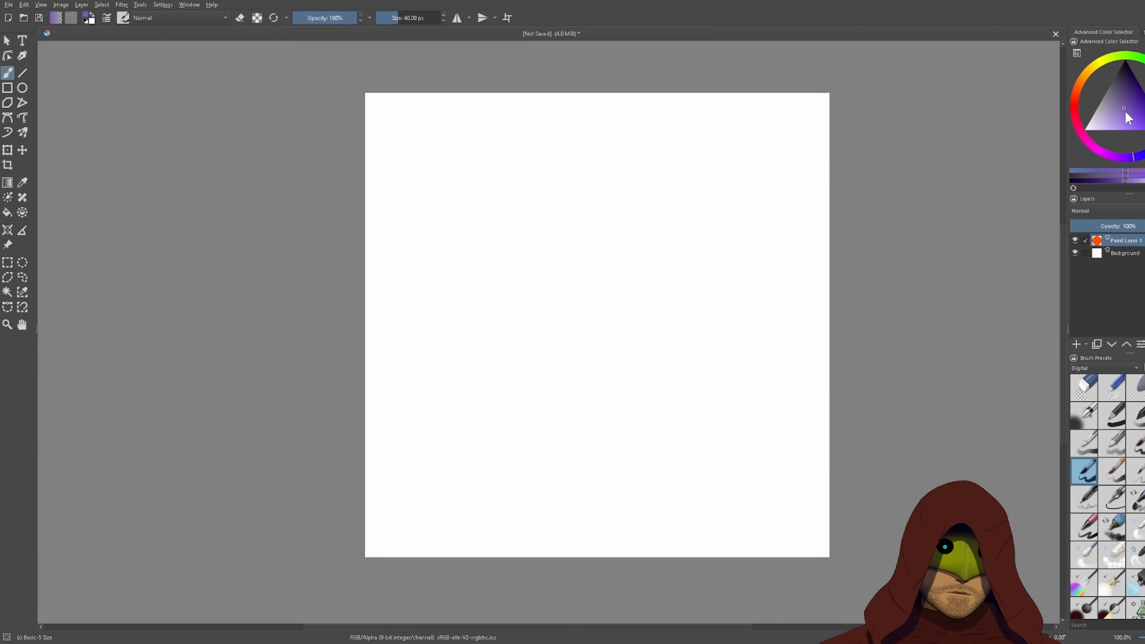
# - Set the brush colour to black and turn the hue ring back to orange
pyautogui.moveTo(1124, 110); pyautogui.dragTo(1143, 54)
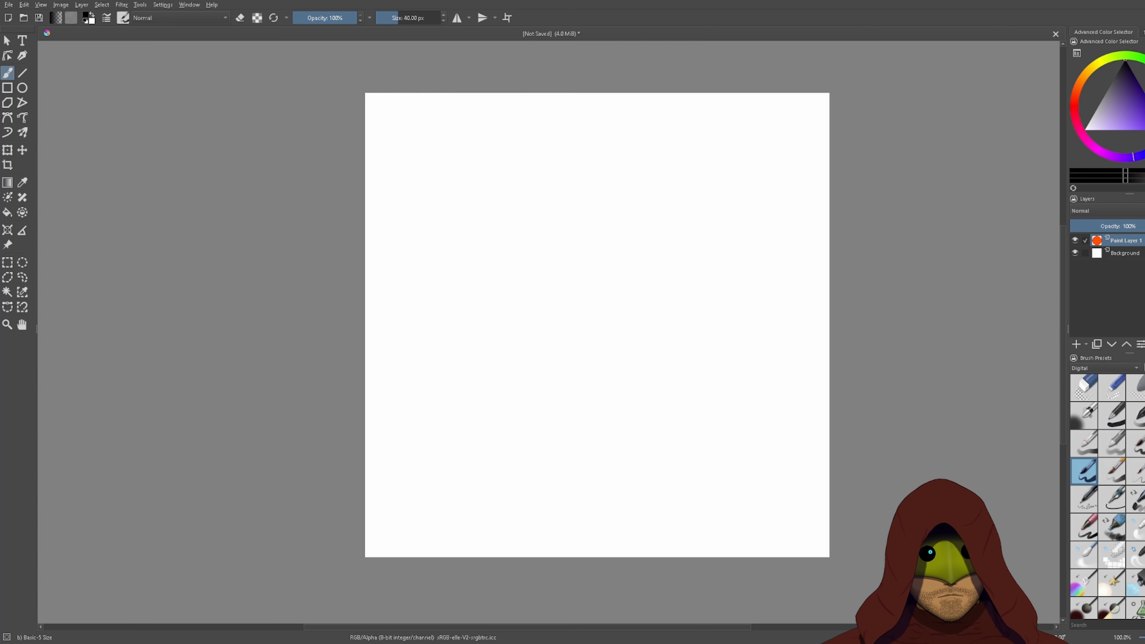
pyautogui.moveTo(1075, 94)
pyautogui.mouseDown()
pyautogui.moveTo(1070, 113)
pyautogui.moveTo(1143, 68)
pyautogui.moveTo(1124, 183)
pyautogui.mouseUp()
pyautogui.click(1100, 52)
pyautogui.moveTo(1114, 48); pyautogui.dragTo(1079, 85)
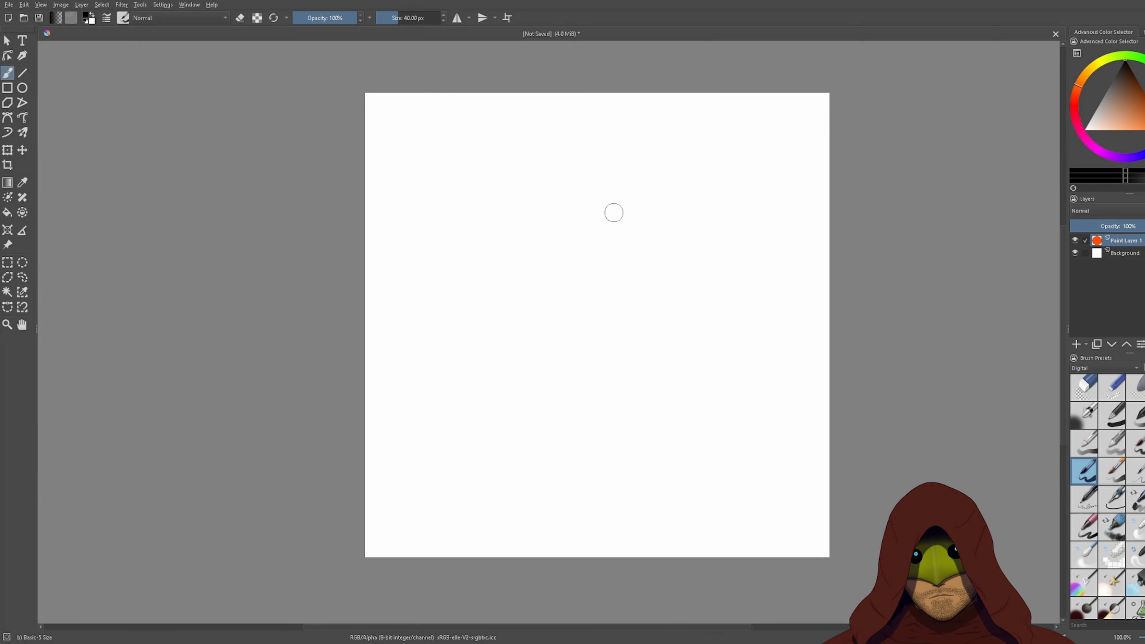
# - Paint a large angled black test stroke across the canvas and clear the layer
pyautogui.moveTo(440, 341)
pyautogui.mouseDown()
pyautogui.moveTo(630, 167)
pyautogui.moveTo(781, 86)
pyautogui.moveTo(611, 303)
pyautogui.moveTo(446, 548)
pyautogui.mouseUp()
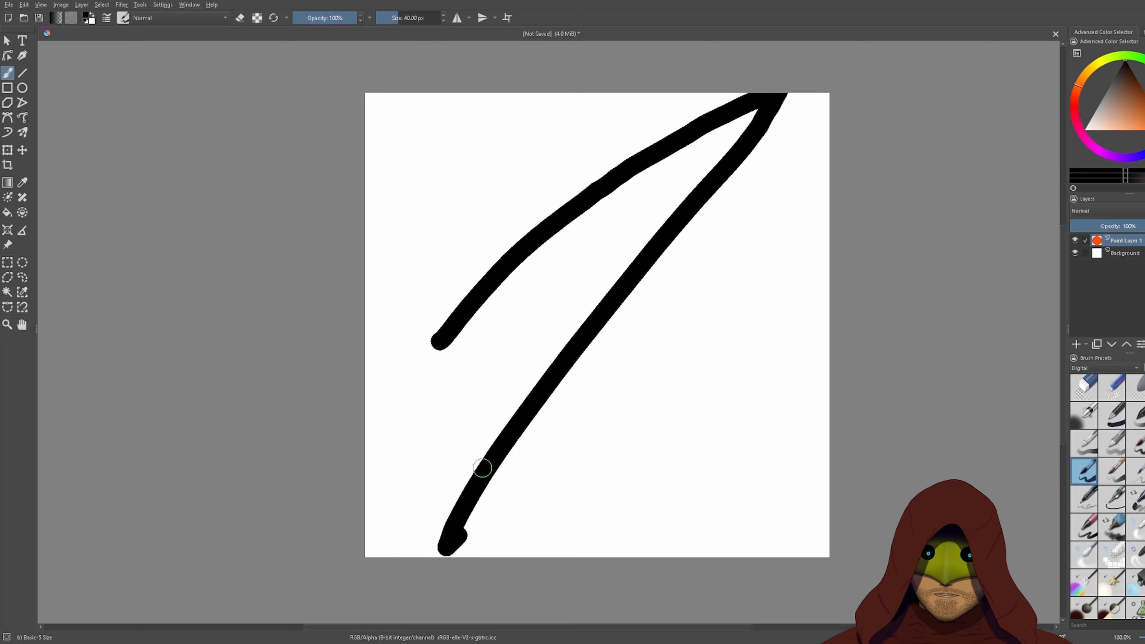
pyautogui.press('Delete')
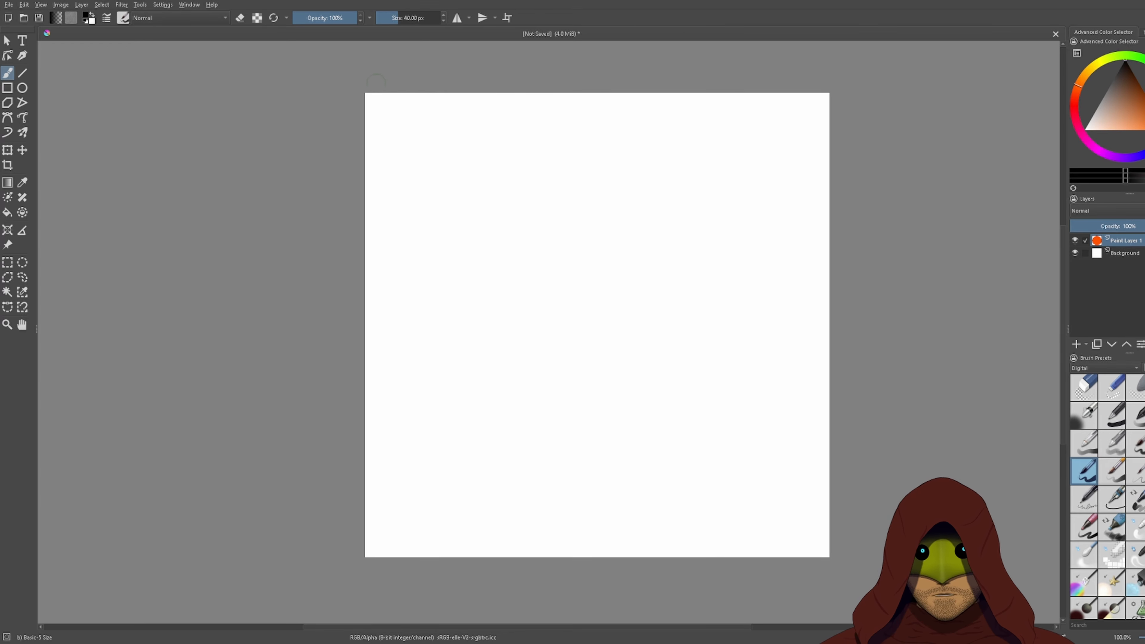
# - Paint a nearly straight horizontal black line across the upper part of the canvas and inspect its edge pixels
pyautogui.moveTo(390, 155); pyautogui.dragTo(824, 153)
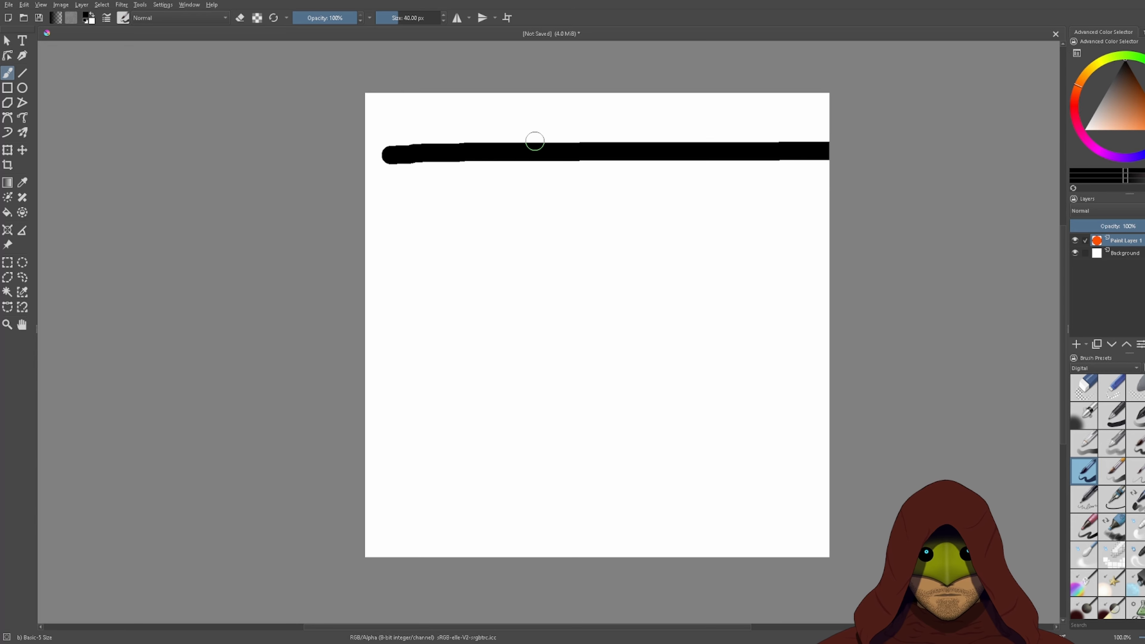
pyautogui.scroll(7, 559, 140)
pyautogui.scroll(1, 777, 204)
pyautogui.moveTo(765, 220); pyautogui.dragTo(551, 356)
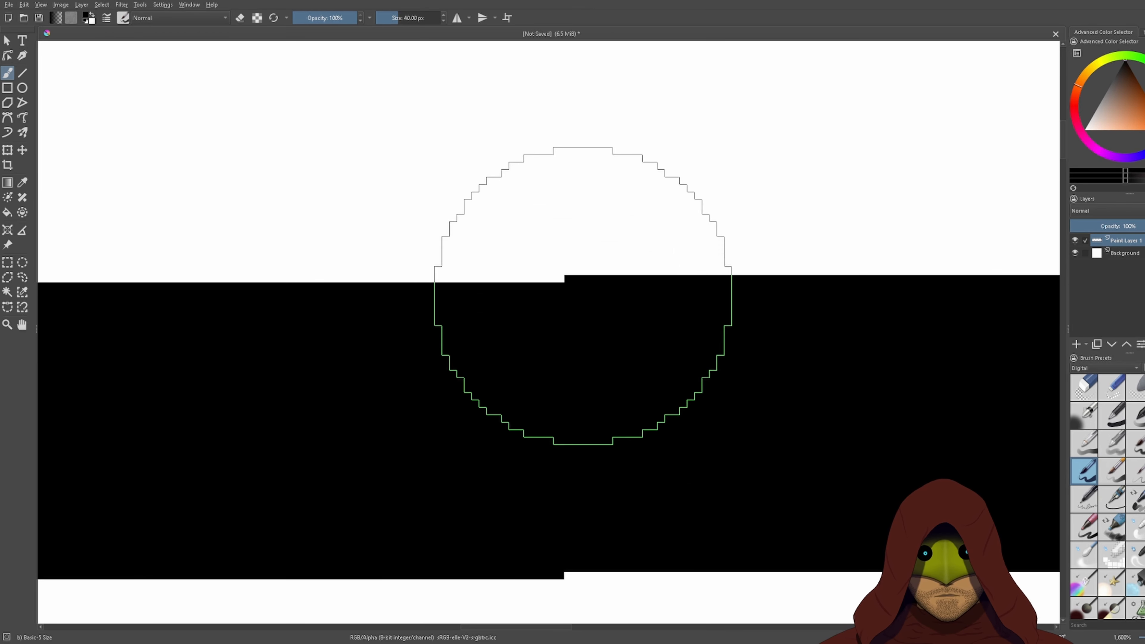
pyautogui.scroll(-11, 570, 335)
pyautogui.scroll(3, 537, 396)
pyautogui.moveTo(550, 410)
pyautogui.mouseDown()
pyautogui.moveTo(489, 305)
pyautogui.moveTo(473, 338)
pyautogui.mouseUp()
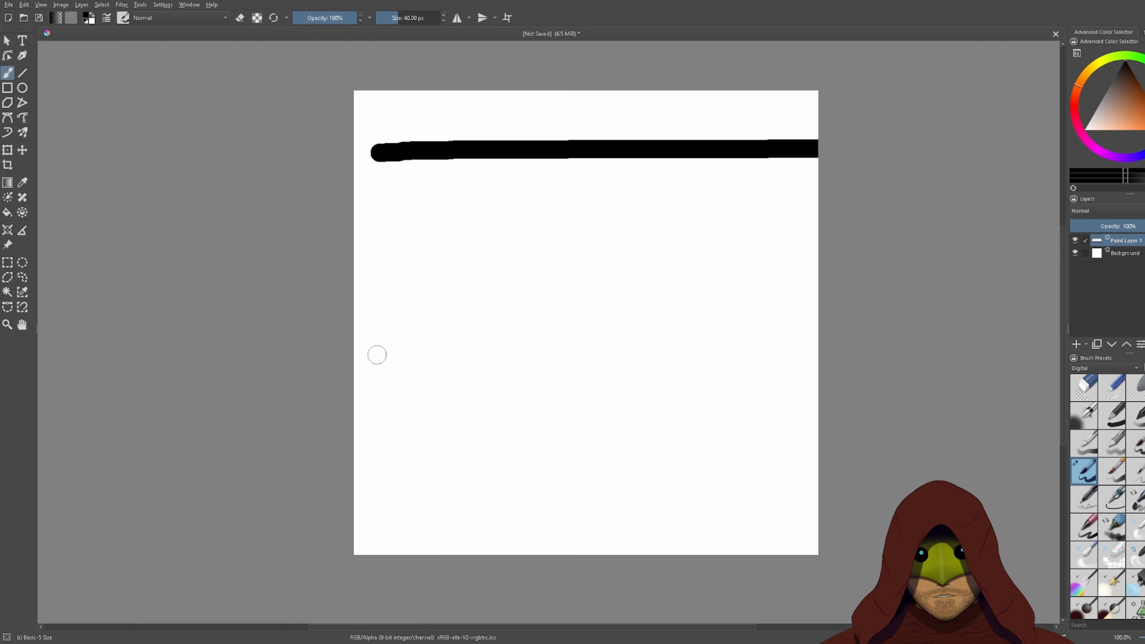
# - Paint a slightly curved black line across the middle of the canvas and inspect its edge pixels
pyautogui.moveTo(376, 354)
pyautogui.mouseDown()
pyautogui.moveTo(697, 332)
pyautogui.moveTo(825, 337)
pyautogui.mouseUp()
pyautogui.scroll(10, 555, 333)
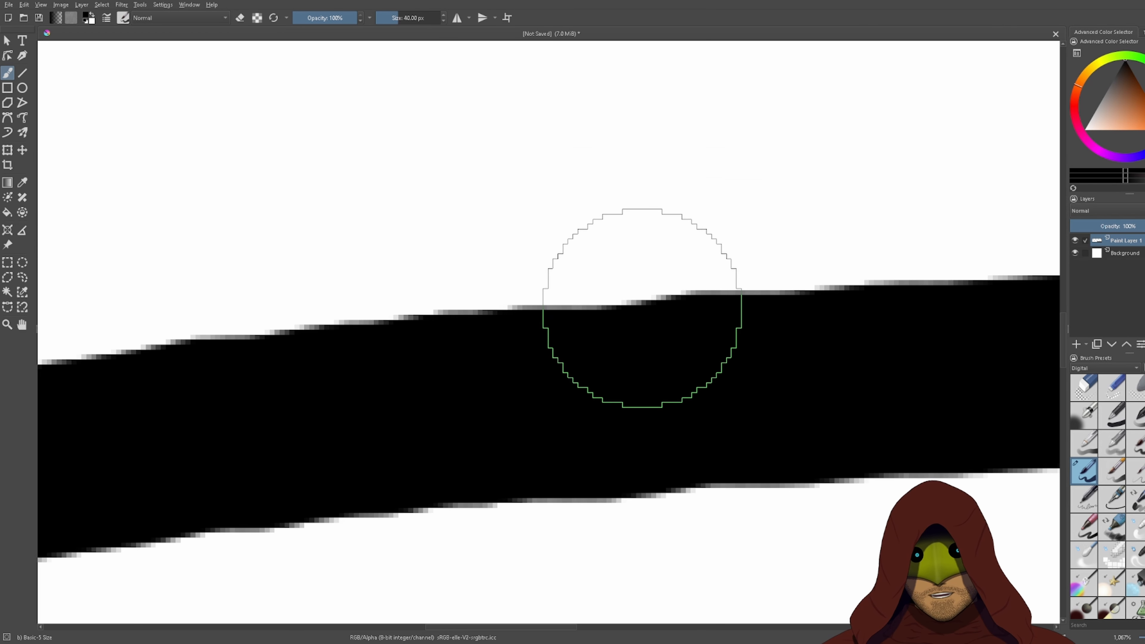
pyautogui.scroll(-2, 640, 309)
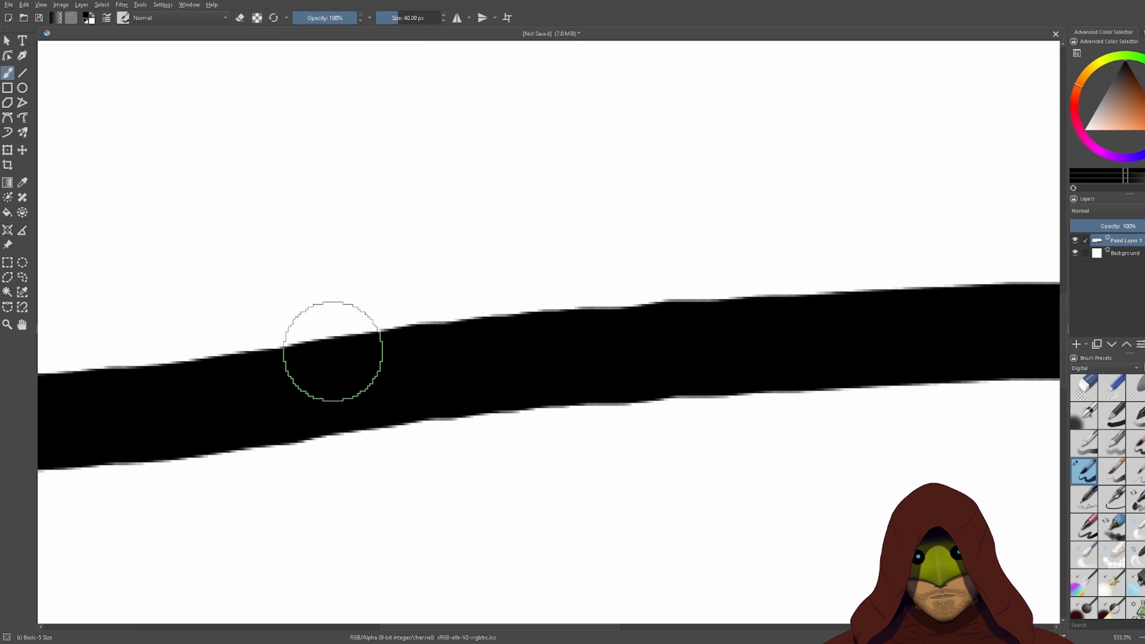
pyautogui.scroll(-1, 525, 325)
pyautogui.scroll(-5, 525, 324)
pyautogui.scroll(2, 457, 314)
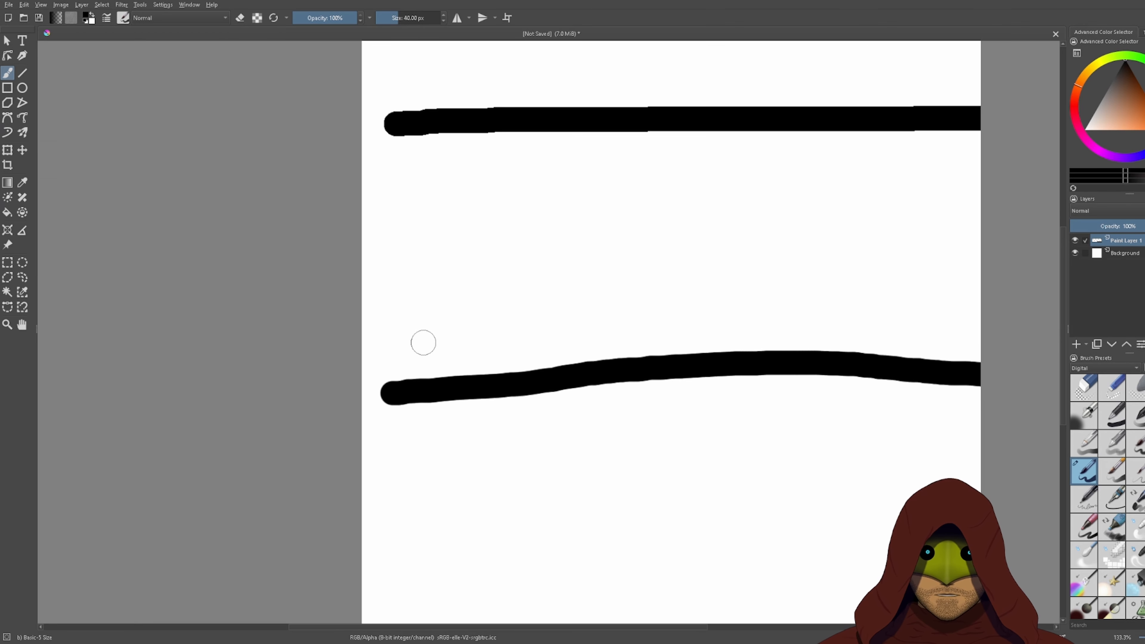
# - Paint a bumpy black stroke between the two lines, inspect its edge and undo the stroke
pyautogui.moveTo(422, 342)
pyautogui.mouseDown()
pyautogui.moveTo(528, 309)
pyautogui.moveTo(564, 254)
pyautogui.moveTo(623, 253)
pyautogui.moveTo(693, 302)
pyautogui.moveTo(848, 310)
pyautogui.mouseUp()
pyautogui.scroll(4, 660, 263)
pyautogui.scroll(-2, 647, 266)
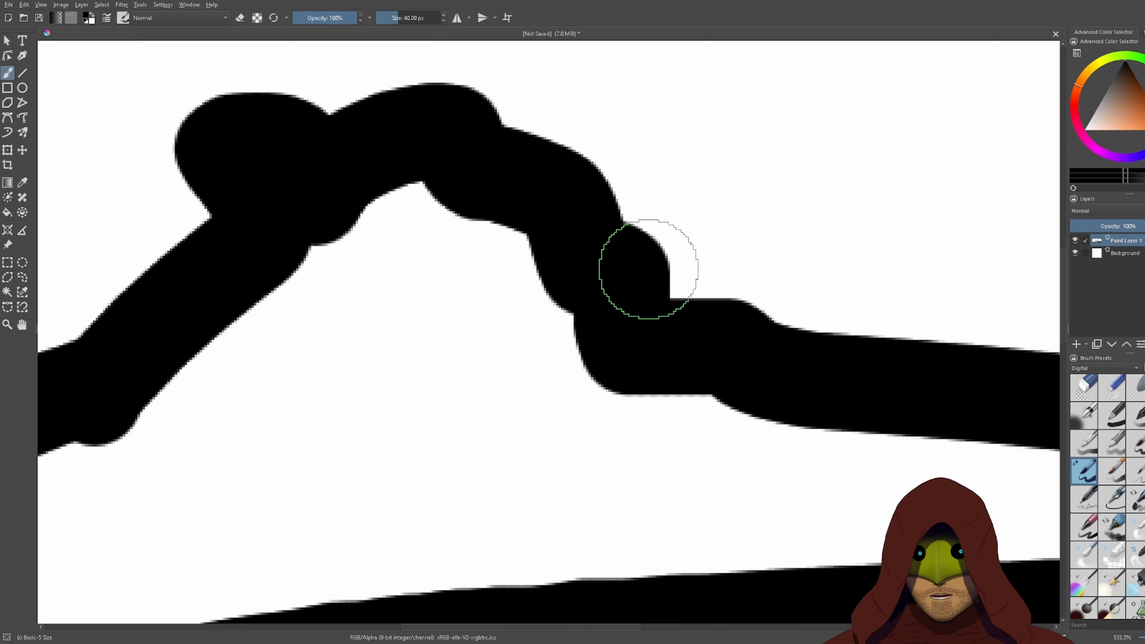
pyautogui.hotkey('ctrl', 'z')
pyautogui.press('1')
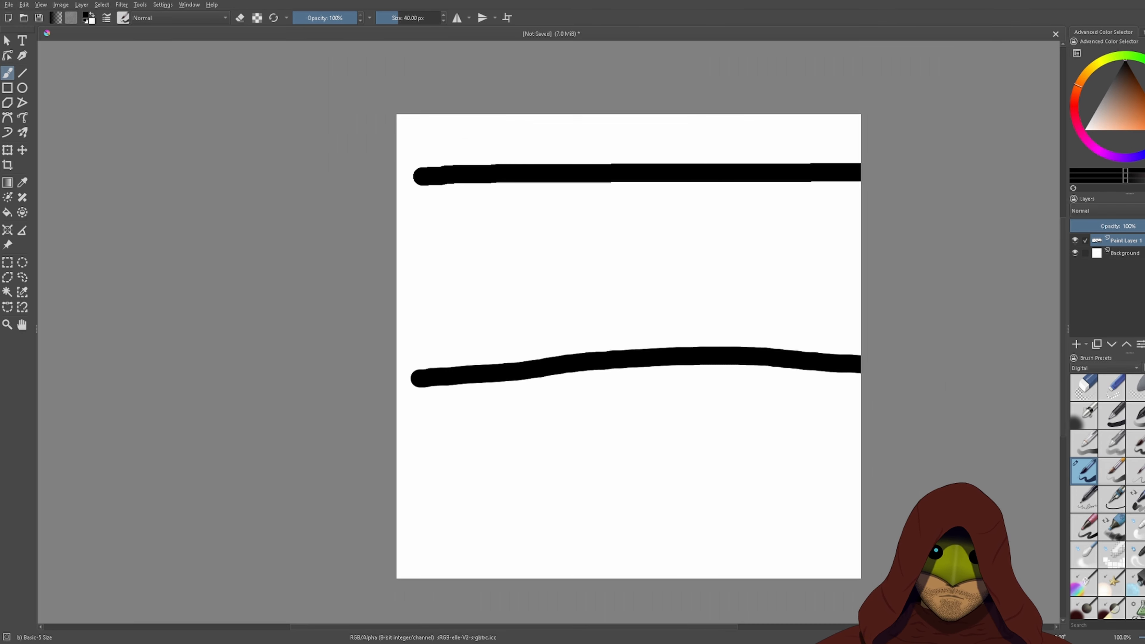
# - Fill the empty area around the two black lines with bright yellow using the Fill tool
pyautogui.click(1100, 62)
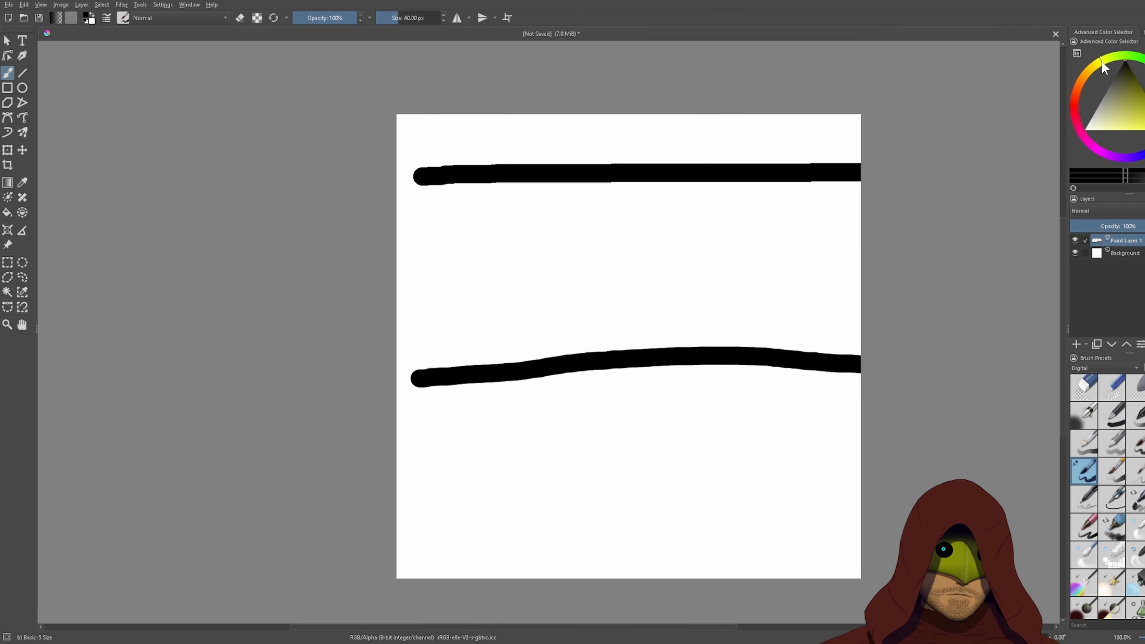
pyautogui.click(7, 212)
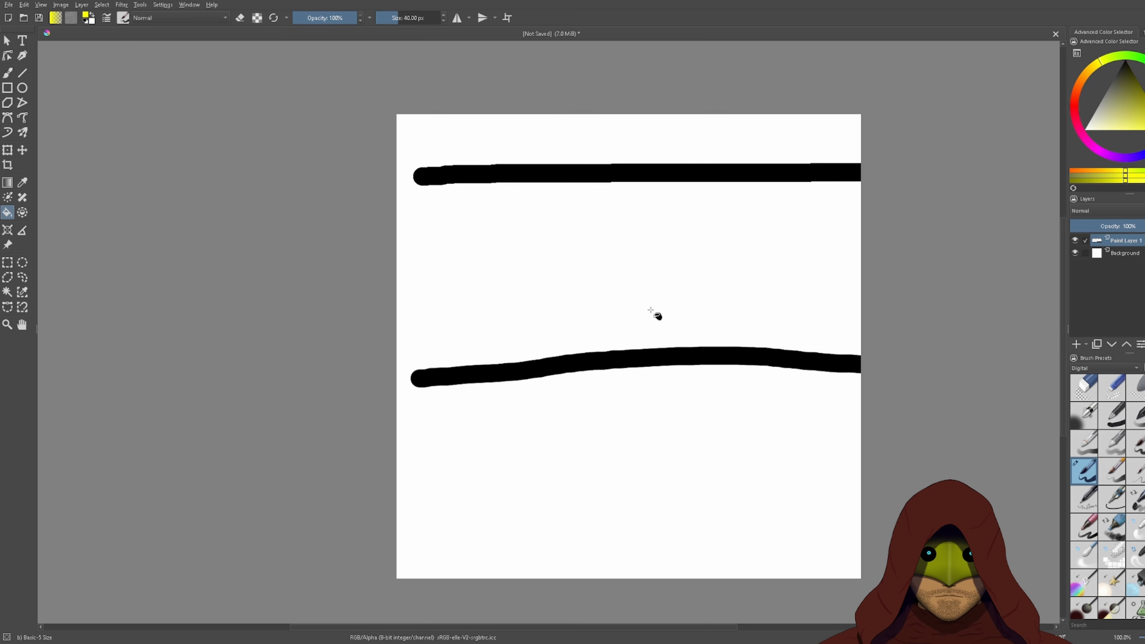
pyautogui.click(654, 291)
# - Examine the pixels along the edges of both black lines where they meet the yellow fill
pyautogui.scroll(8, 646, 169)
pyautogui.moveTo(489, 285); pyautogui.dragTo(797, 296)
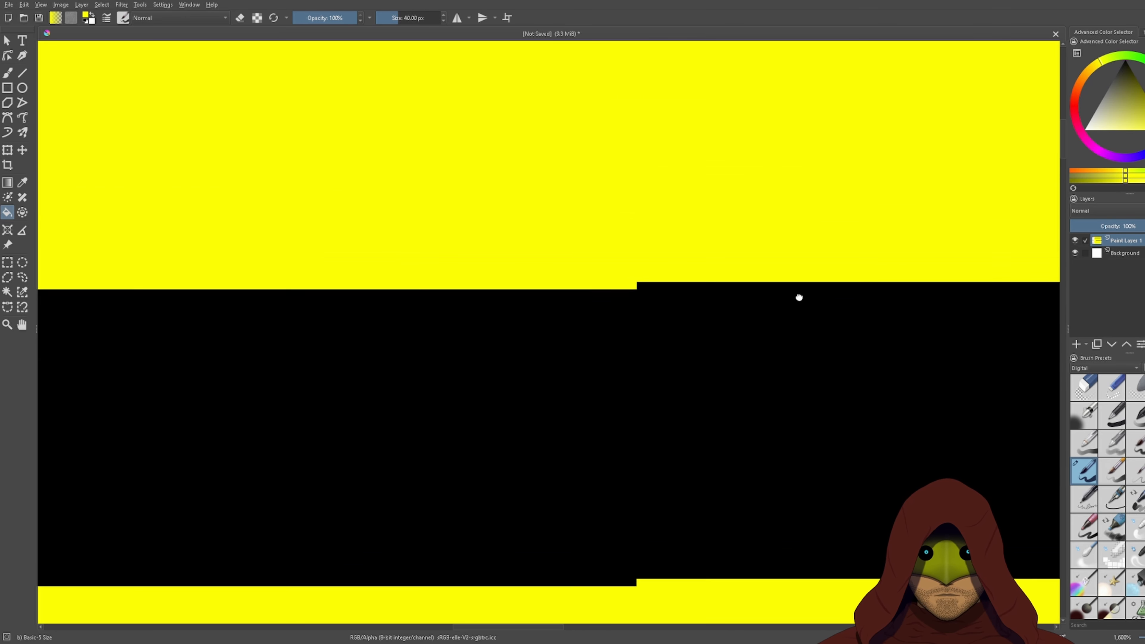
pyautogui.scroll(1, 797, 296)
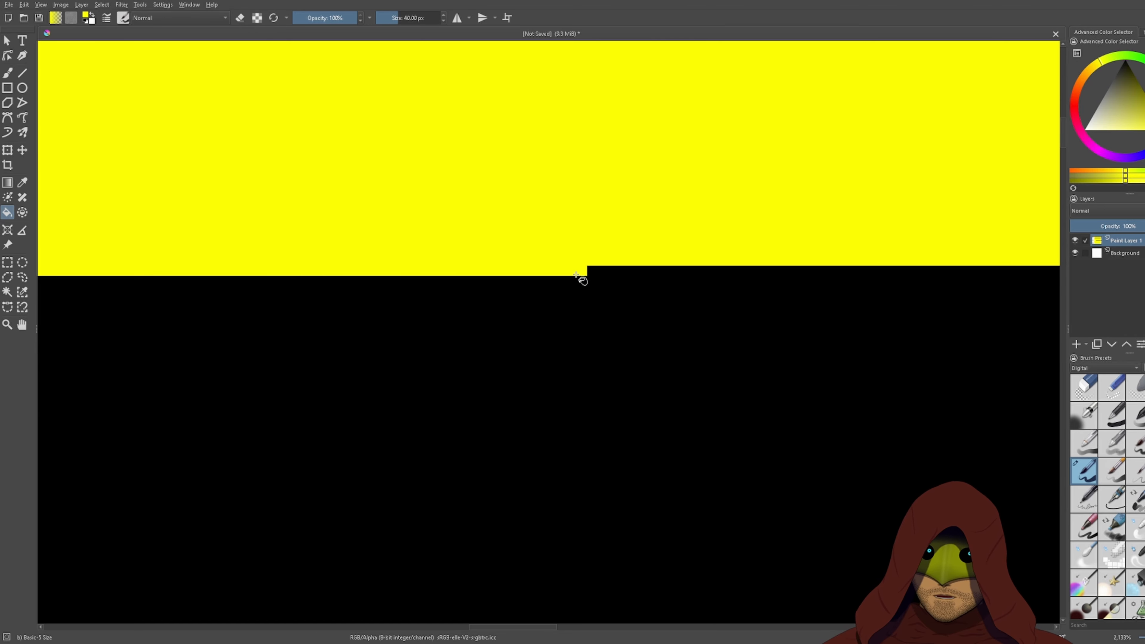
pyautogui.scroll(-10, 586, 275)
pyautogui.scroll(-4, 586, 424)
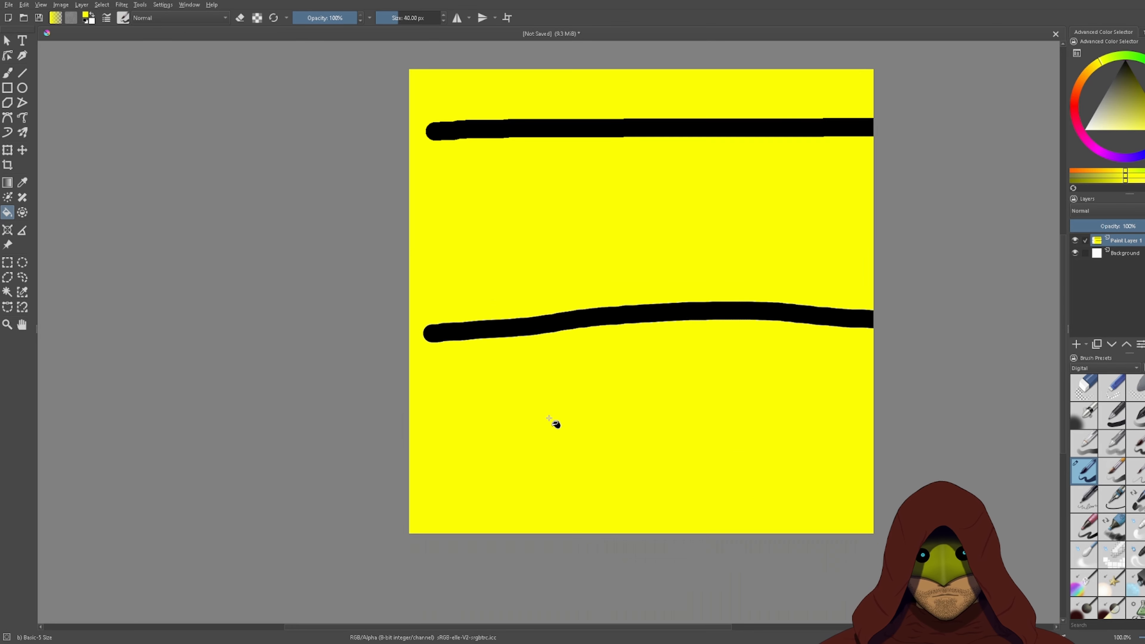
pyautogui.scroll(10, 611, 312)
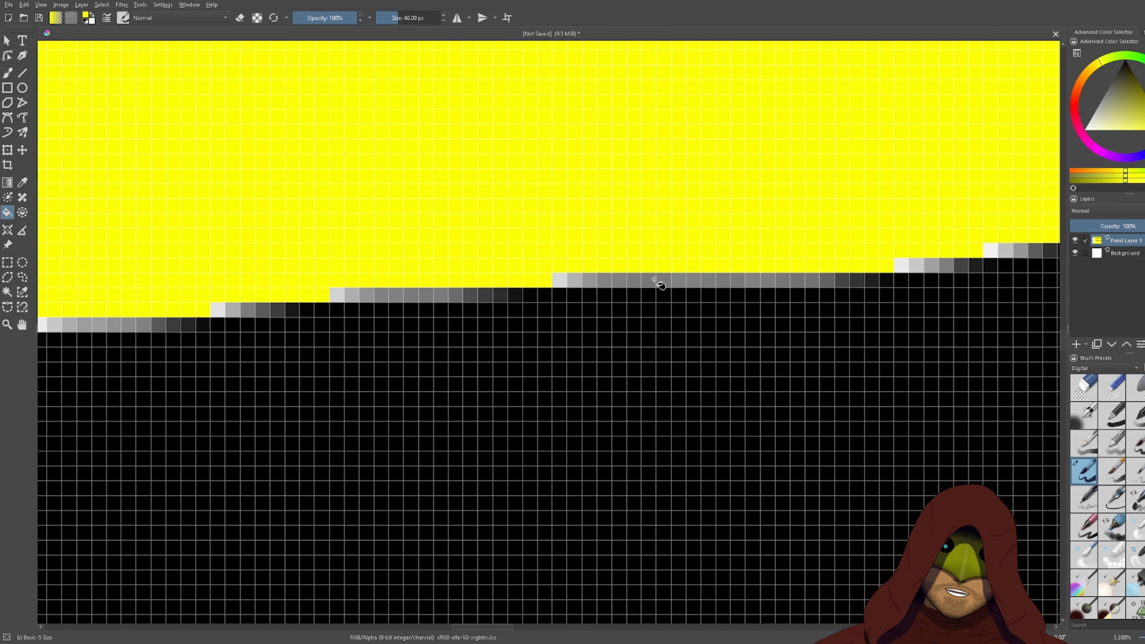
pyautogui.scroll(-10, 920, 285)
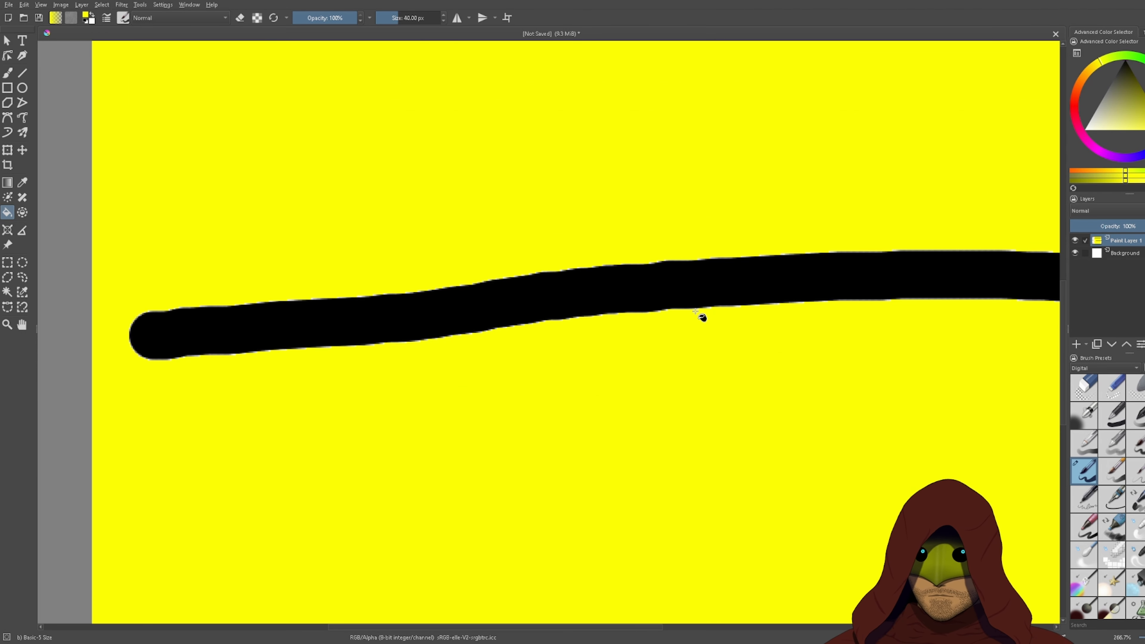
# - Fill the curved black line with red and inspect the pixels between the red and yellow areas
pyautogui.click(1074, 101)
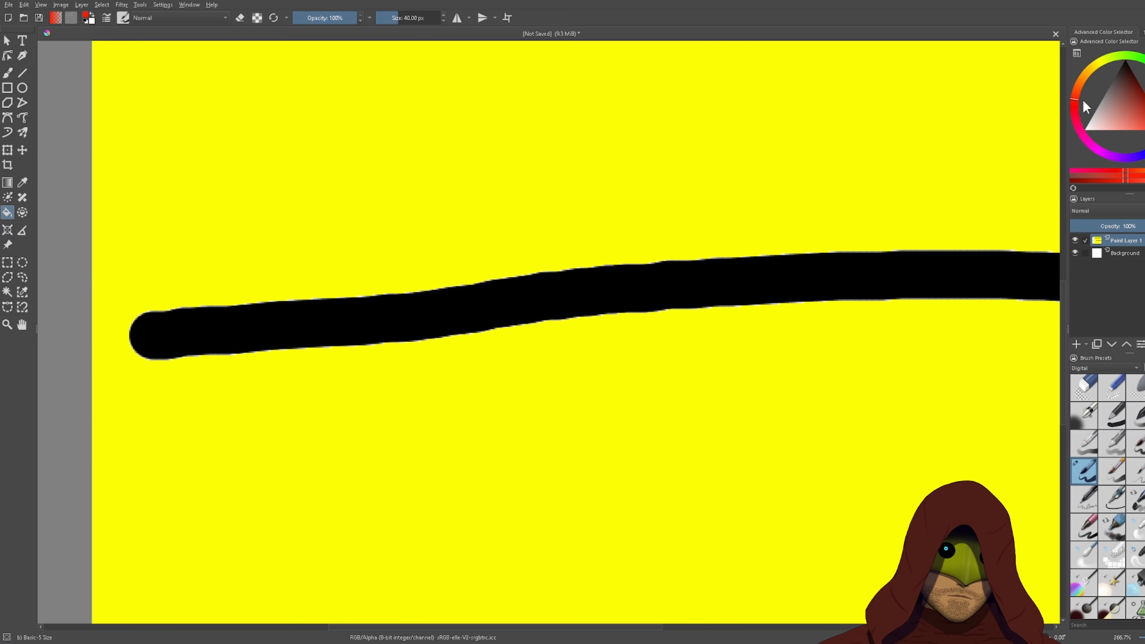
pyautogui.click(515, 300)
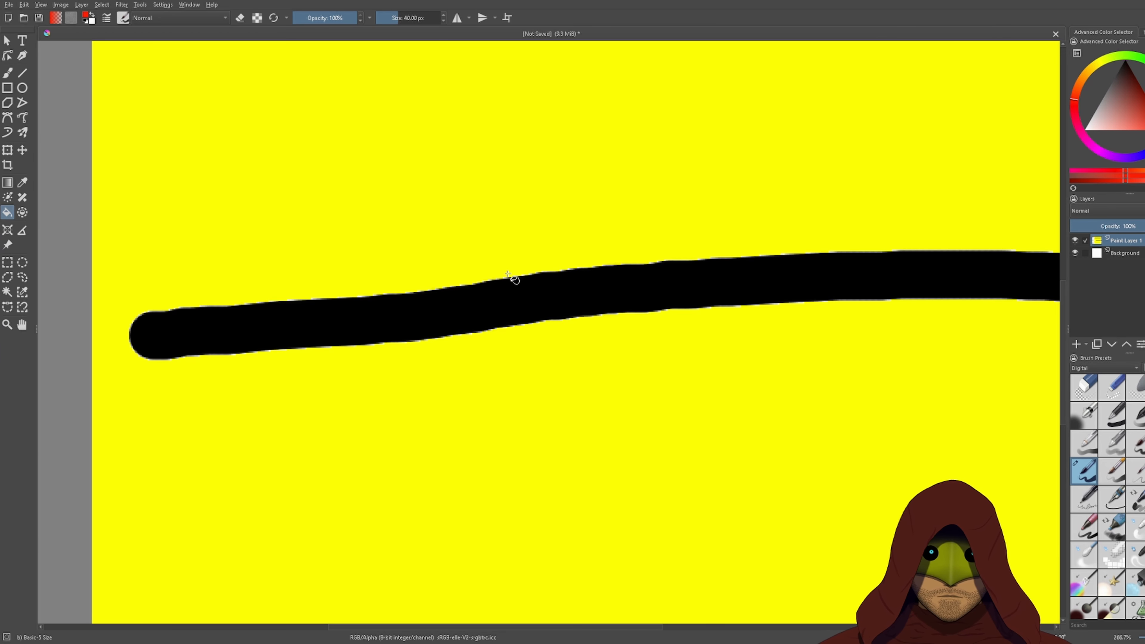
pyautogui.scroll(8, 510, 274)
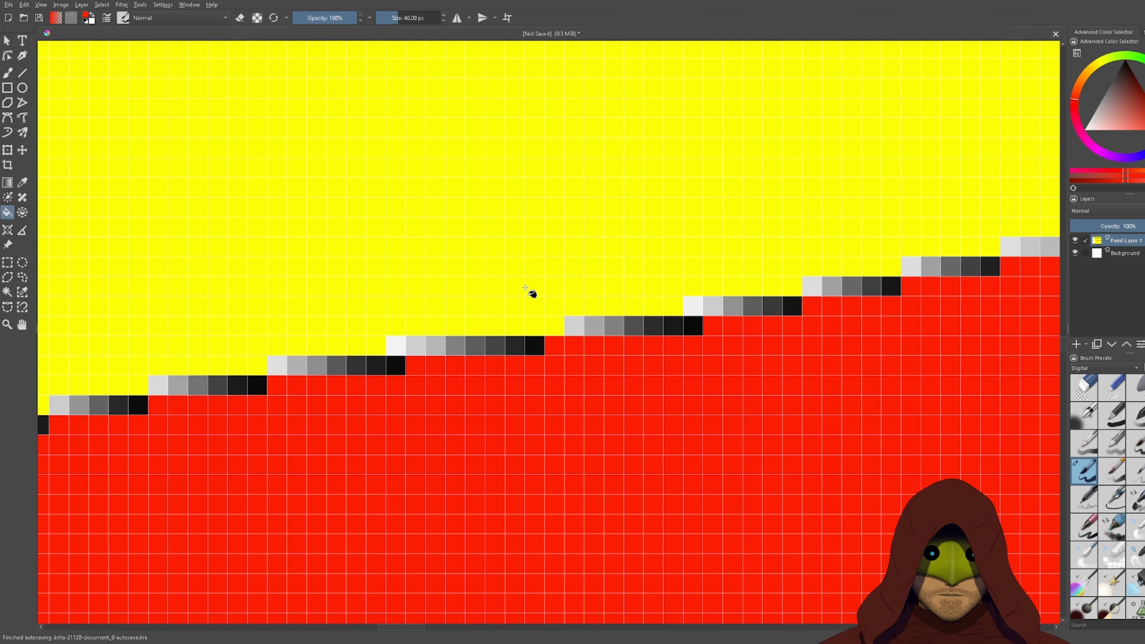
# - Undo the red and yellow fills and both black lines until the canvas is blank
pyautogui.scroll(-6, 499, 293)
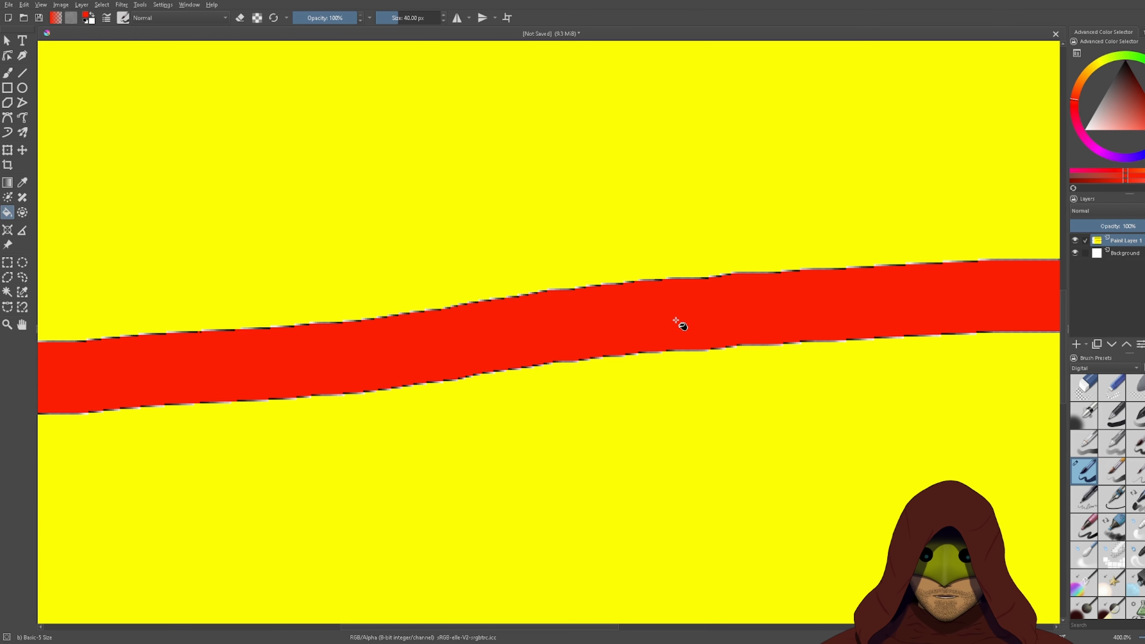
pyautogui.hotkey('ctrl', 'z')
pyautogui.hotkey('ctrl', 'z')
pyautogui.hotkey('ctrl', 'z')
pyautogui.scroll(-4, 662, 318)
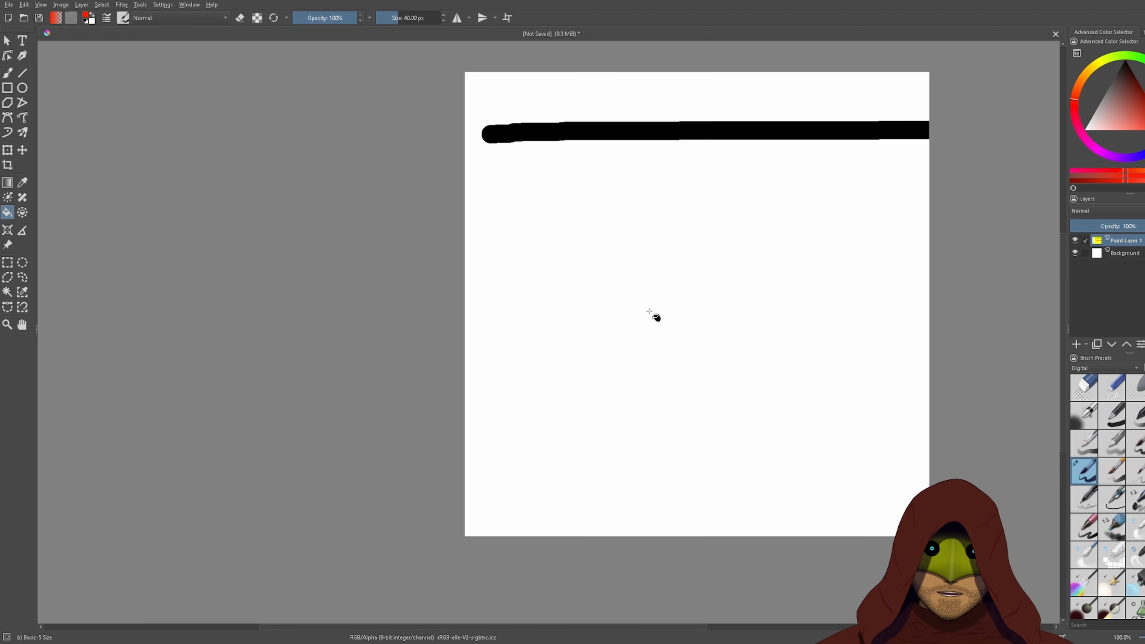
pyautogui.hotkey('ctrl', 'z')
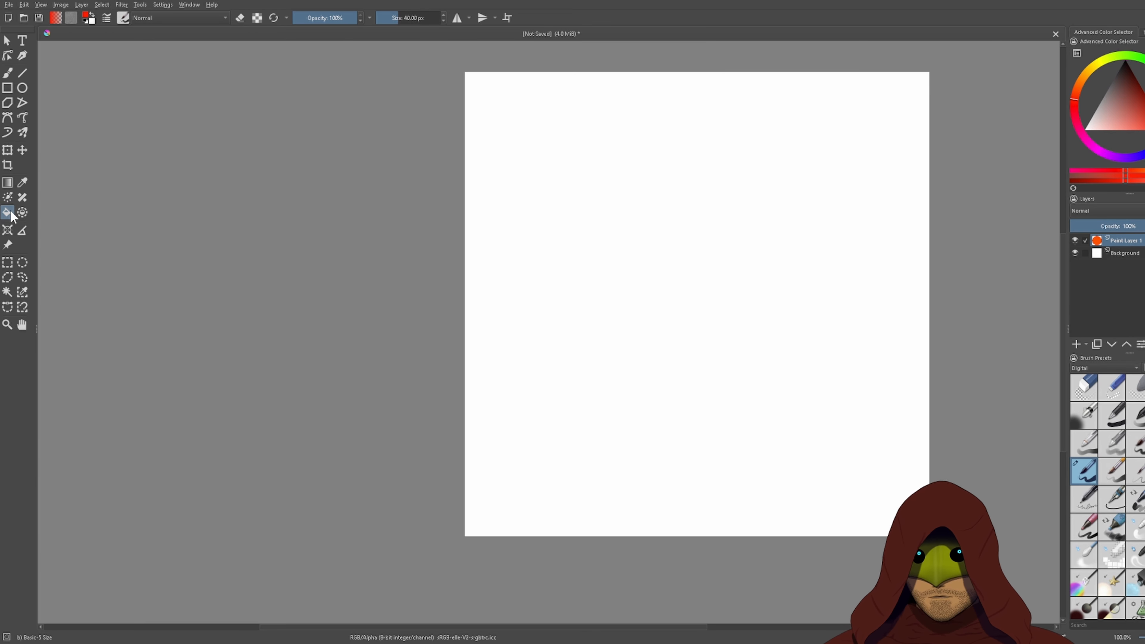
# - Reset the colours to black and white, and test a diagonal stroke across the canvas with the Line tool, undoing it
pyautogui.click(8, 73)
pyautogui.click(22, 73)
pyautogui.press('d')
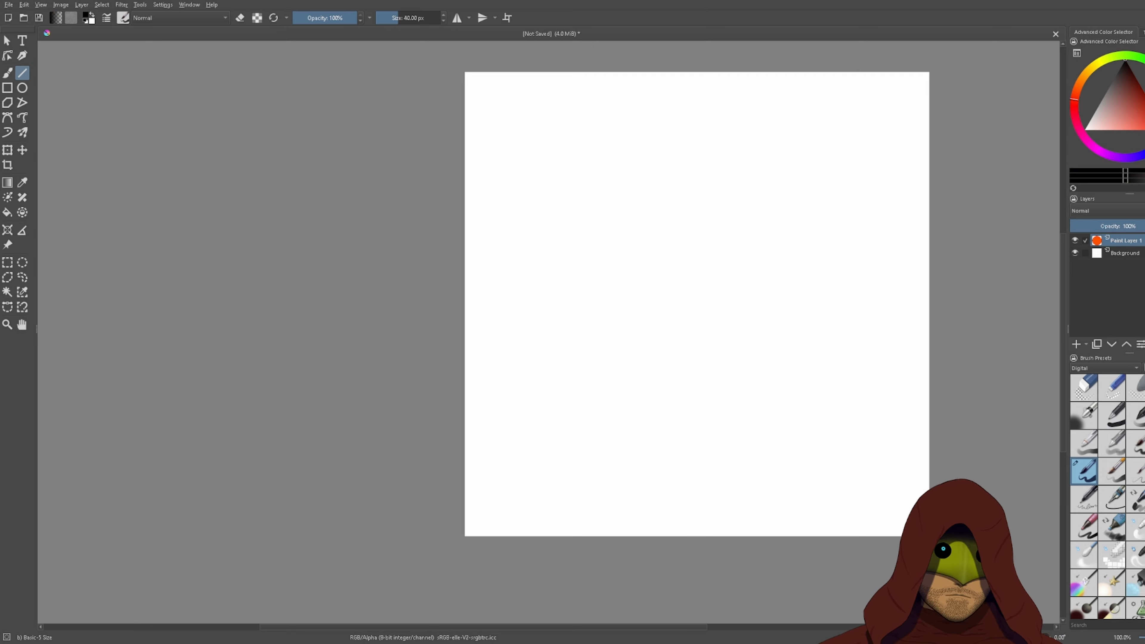
pyautogui.moveTo(499, 161); pyautogui.dragTo(907, 503)
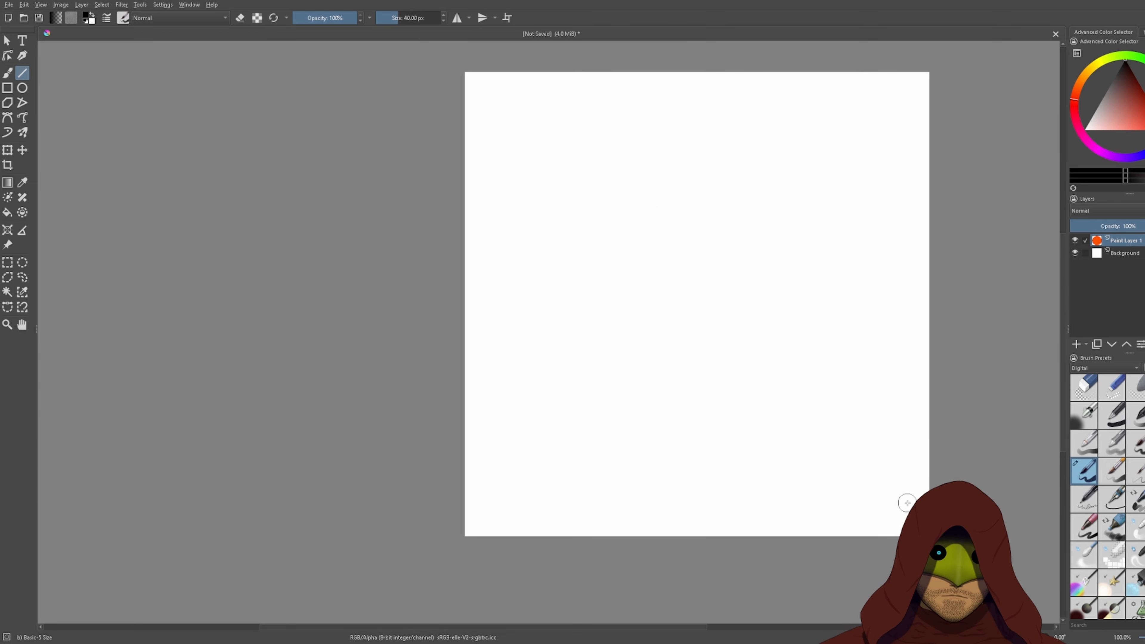
pyautogui.hotkey('ctrl', 'z')
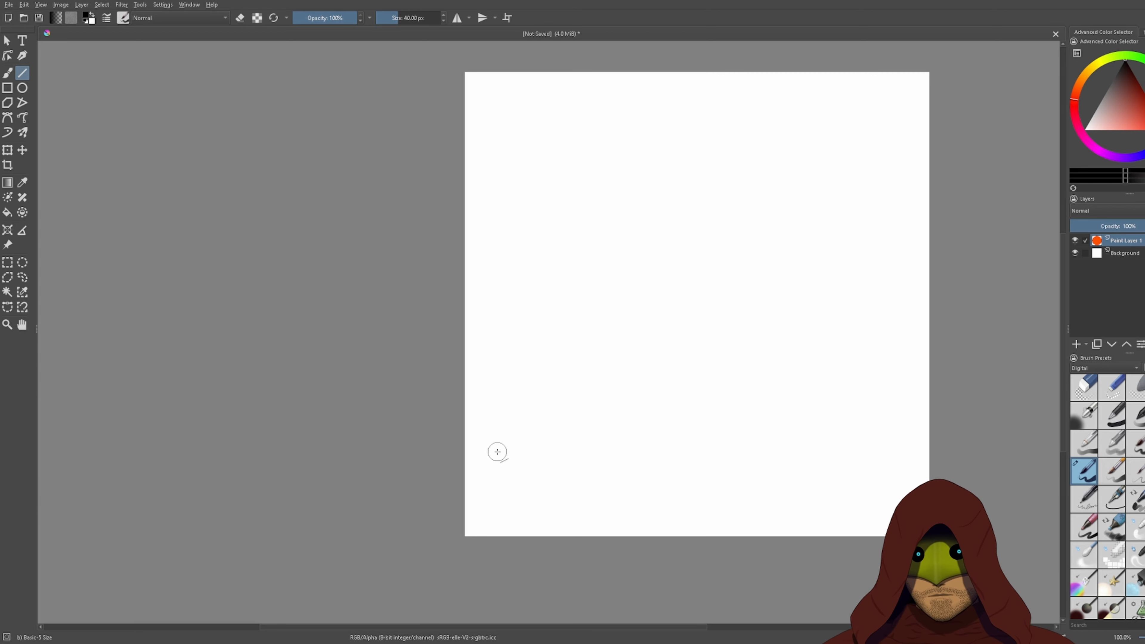
# - Draw black straight lines forming a large open corner and a right triangle inside it with the Line tool
pyautogui.moveTo(508, 148)
pyautogui.mouseDown()
pyautogui.moveTo(562, 149)
pyautogui.moveTo(858, 272)
pyautogui.moveTo(867, 130)
pyautogui.moveTo(864, 143)
pyautogui.moveTo(871, 112)
pyautogui.moveTo(885, 122)
pyautogui.moveTo(879, 470)
pyautogui.moveTo(530, 462)
pyautogui.moveTo(589, 283)
pyautogui.moveTo(517, 410)
pyautogui.moveTo(547, 278)
pyautogui.moveTo(488, 210)
pyautogui.mouseUp()
pyautogui.hotkey('ctrl', 'z')
pyautogui.hotkey('ctrl', 'shift', 'z')
pyautogui.hotkey('ctrl', 'z')
pyautogui.moveTo(585, 373)
pyautogui.mouseDown()
pyautogui.moveTo(591, 405)
pyautogui.moveTo(773, 405)
pyautogui.moveTo(589, 231)
pyautogui.mouseUp()
pyautogui.hotkey('ctrl', 'z')
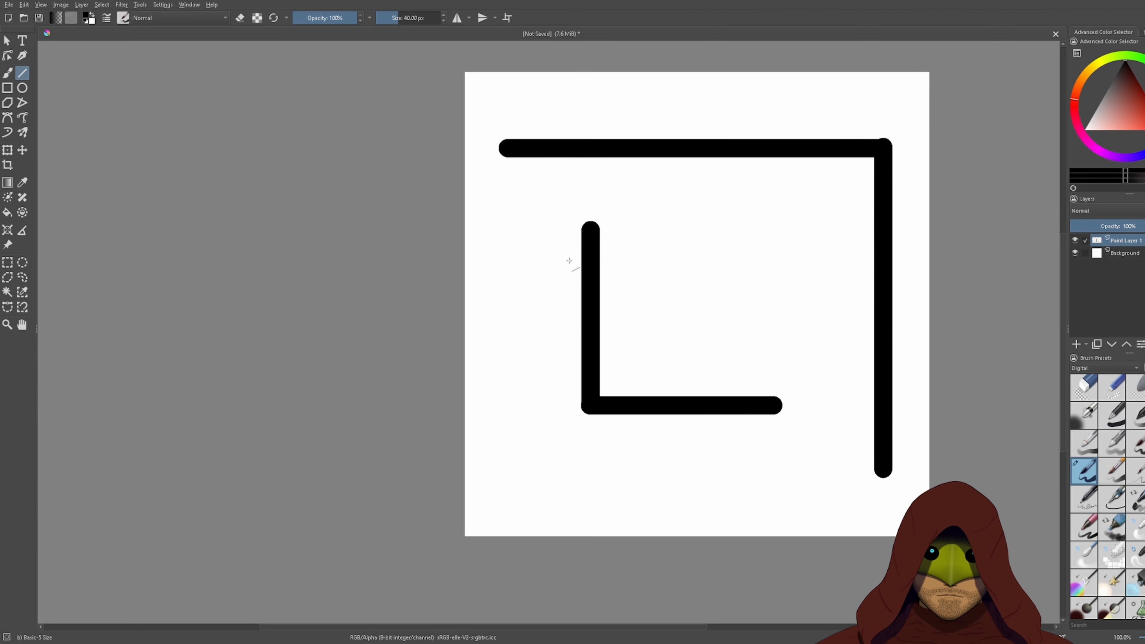
pyautogui.hotkey('ctrl', 'shift', 'z')
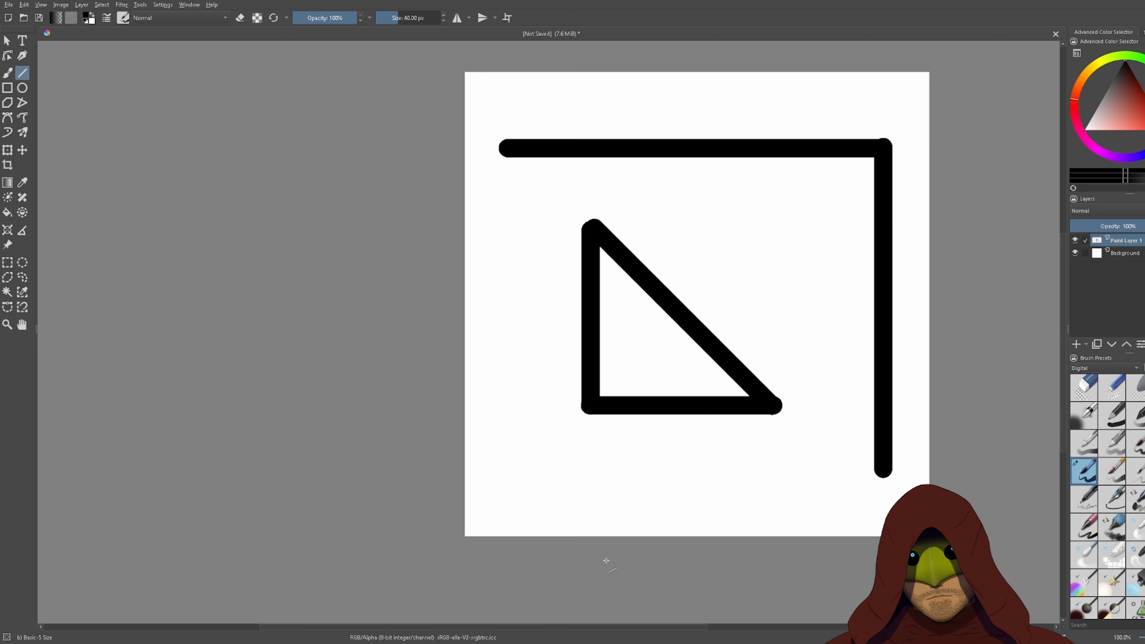
# - Undo all the lines of the triangle and the open corner
pyautogui.hotkey('ctrl', 'z')
pyautogui.hotkey('ctrl', 'z')
pyautogui.hotkey('ctrl', 'z')
pyautogui.hotkey('ctrl', 'z')
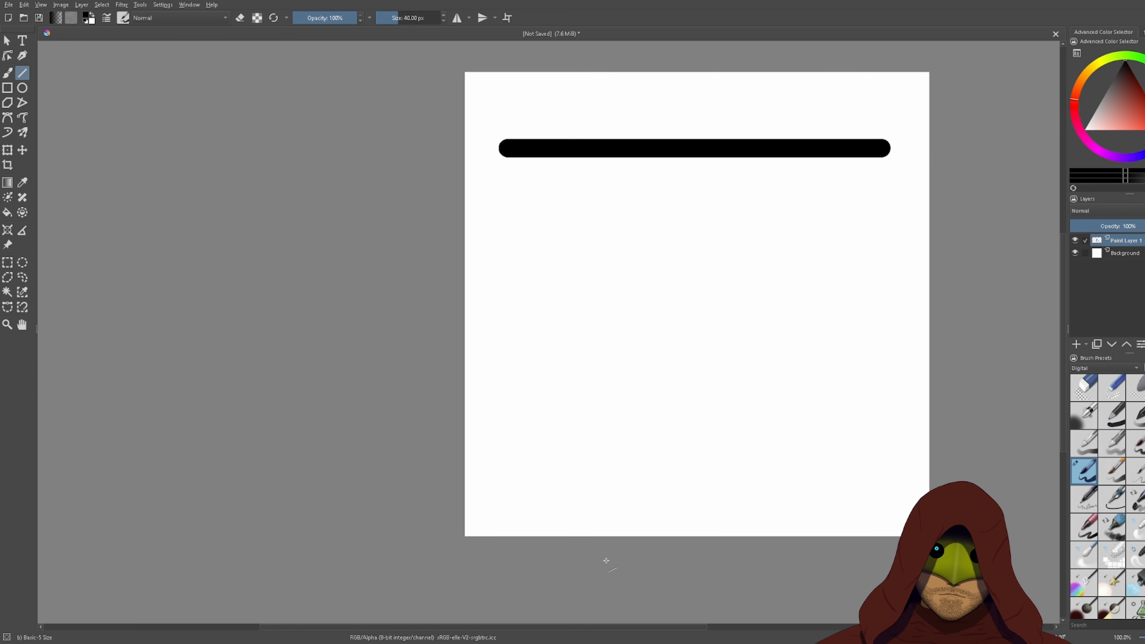
pyautogui.hotkey('ctrl', 'z')
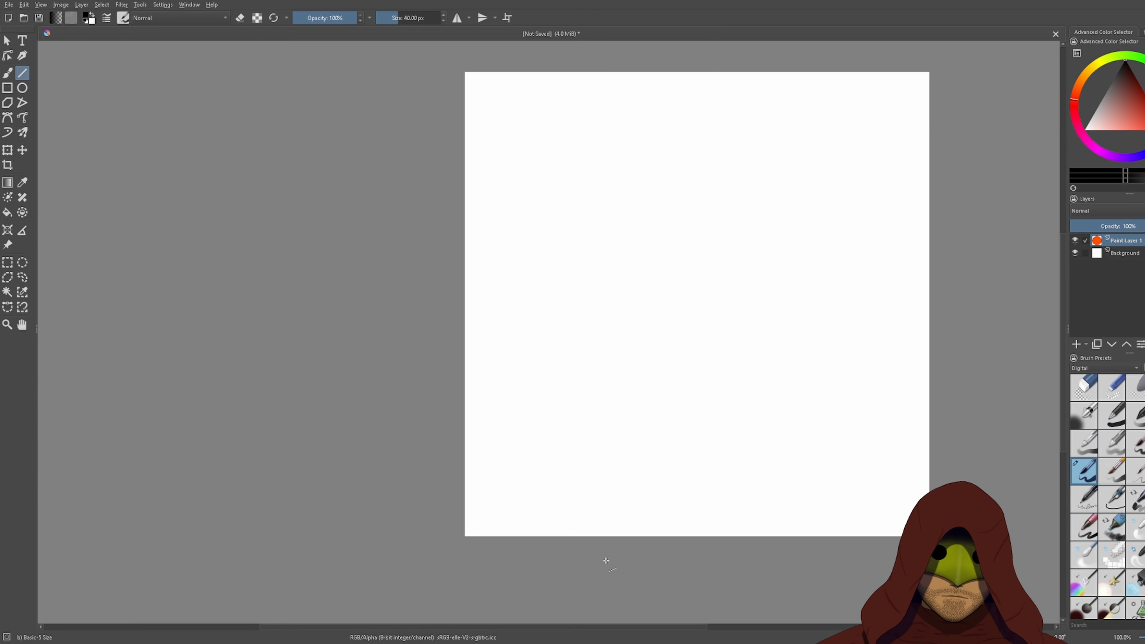
# - Draw a wide black triangle with a slanted inner line from its apex using the Line tool, and undo all its lines
pyautogui.moveTo(587, 371)
pyautogui.mouseDown()
pyautogui.moveTo(724, 237)
pyautogui.moveTo(817, 378)
pyautogui.moveTo(586, 369)
pyautogui.mouseUp()
pyautogui.moveTo(721, 234)
pyautogui.mouseDown()
pyautogui.moveTo(836, 397)
pyautogui.moveTo(823, 363)
pyautogui.moveTo(854, 389)
pyautogui.moveTo(864, 378)
pyautogui.moveTo(610, 371)
pyautogui.mouseUp()
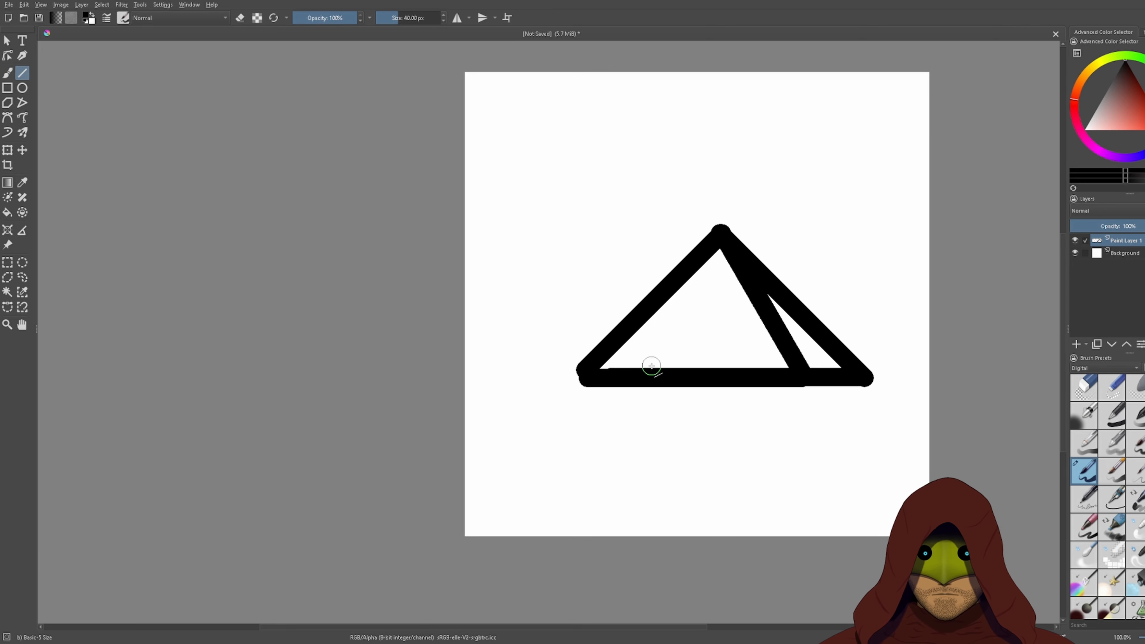
pyautogui.press('ctrl')
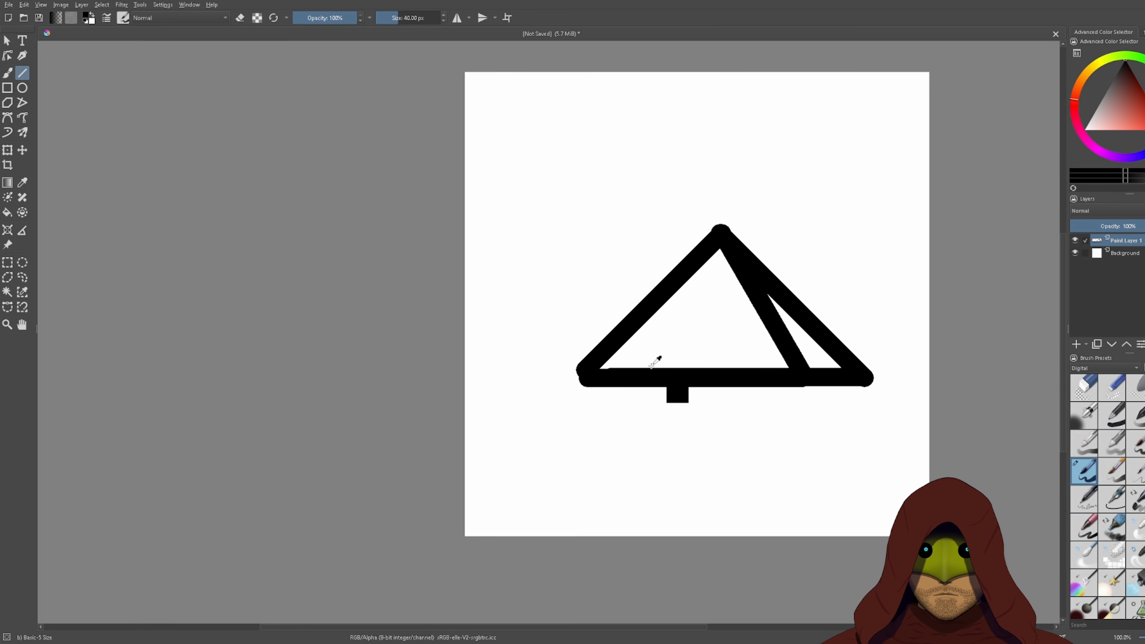
pyautogui.hotkey('ctrl', 'z')
pyautogui.hotkey('ctrl', 'z')
pyautogui.hotkey('ctrl', 'z')
pyautogui.hotkey('ctrl', 'z')
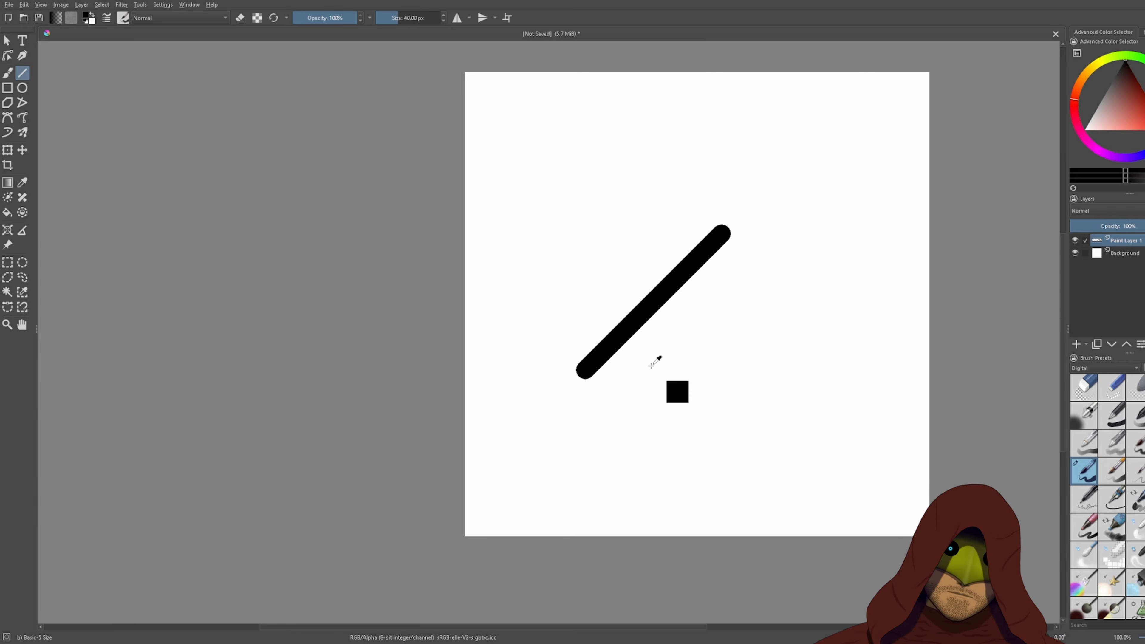
pyautogui.hotkey('ctrl', 'z')
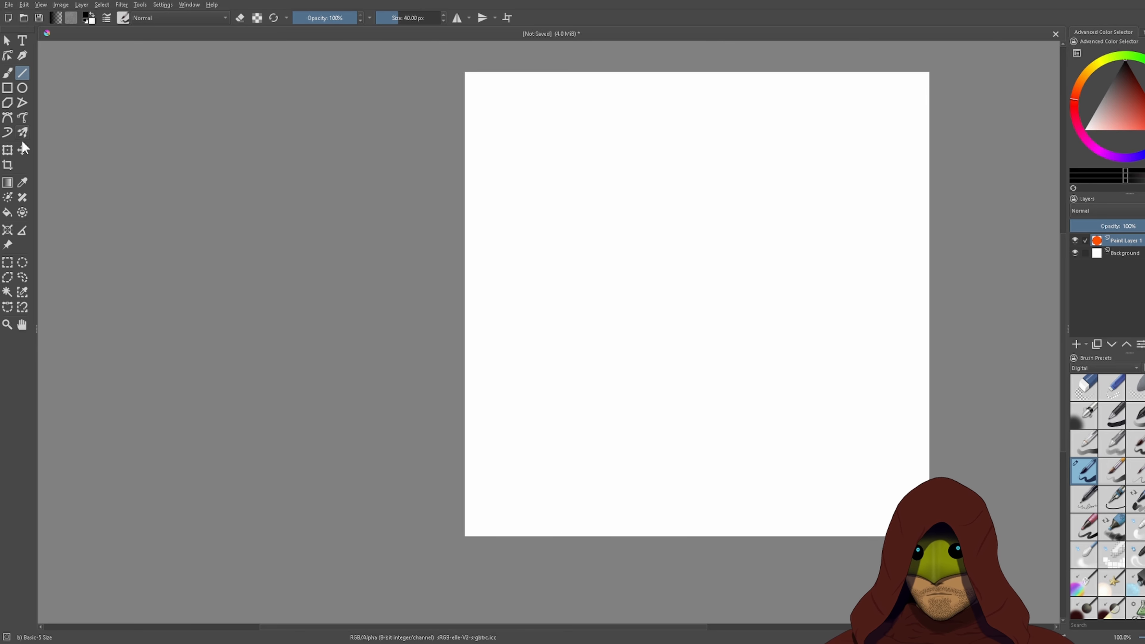
# - Switch from the Line tool to the Bezier Curve tool
pyautogui.click(8, 119)
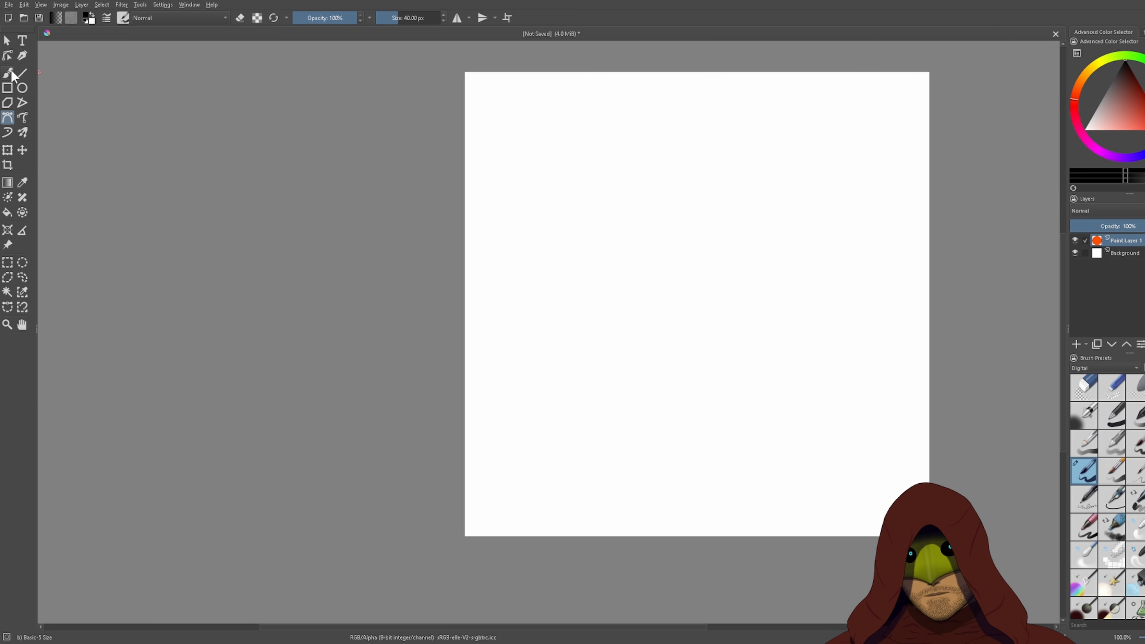
pyautogui.click(10, 74)
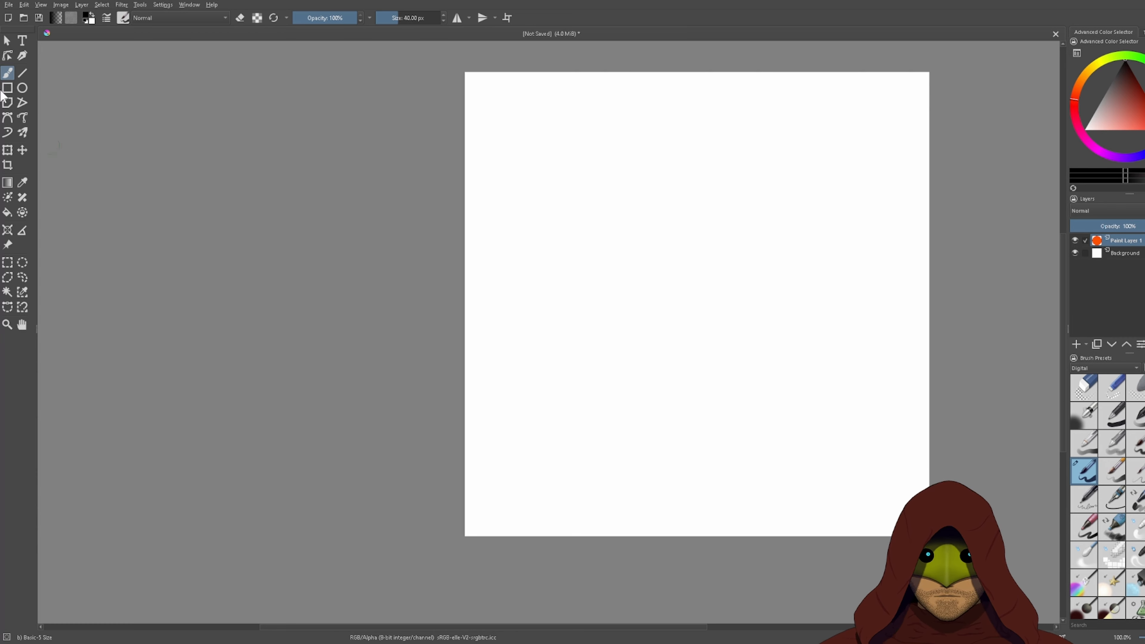
pyautogui.click(7, 117)
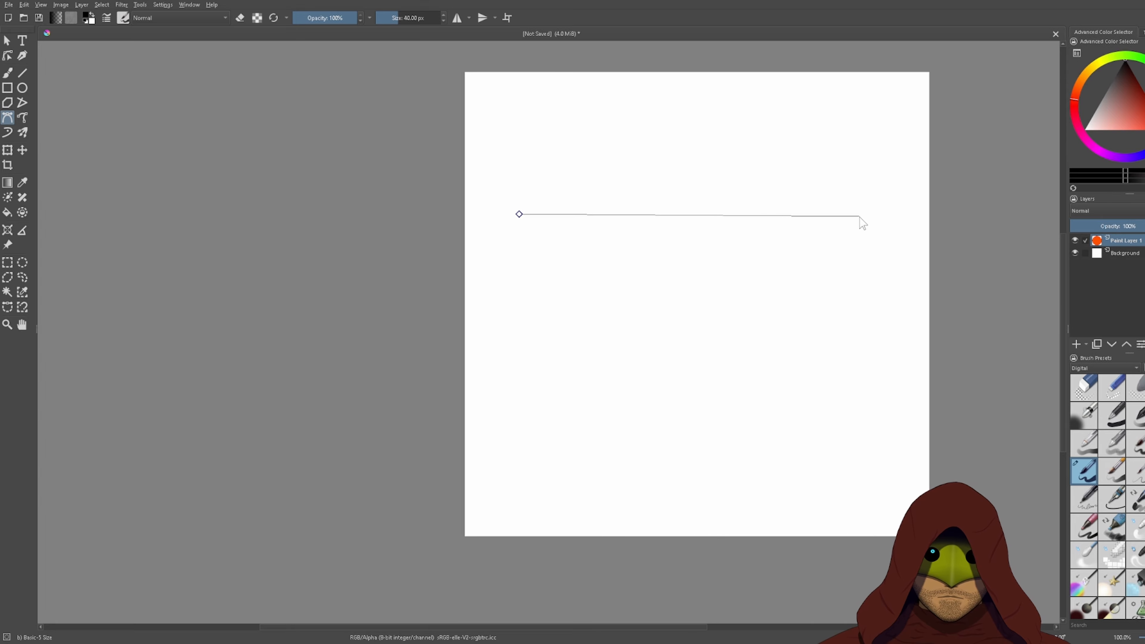
# - Try out curved test paths starting near the canvas's left side, and cancel each one
pyautogui.moveTo(863, 216); pyautogui.dragTo(863, 247)
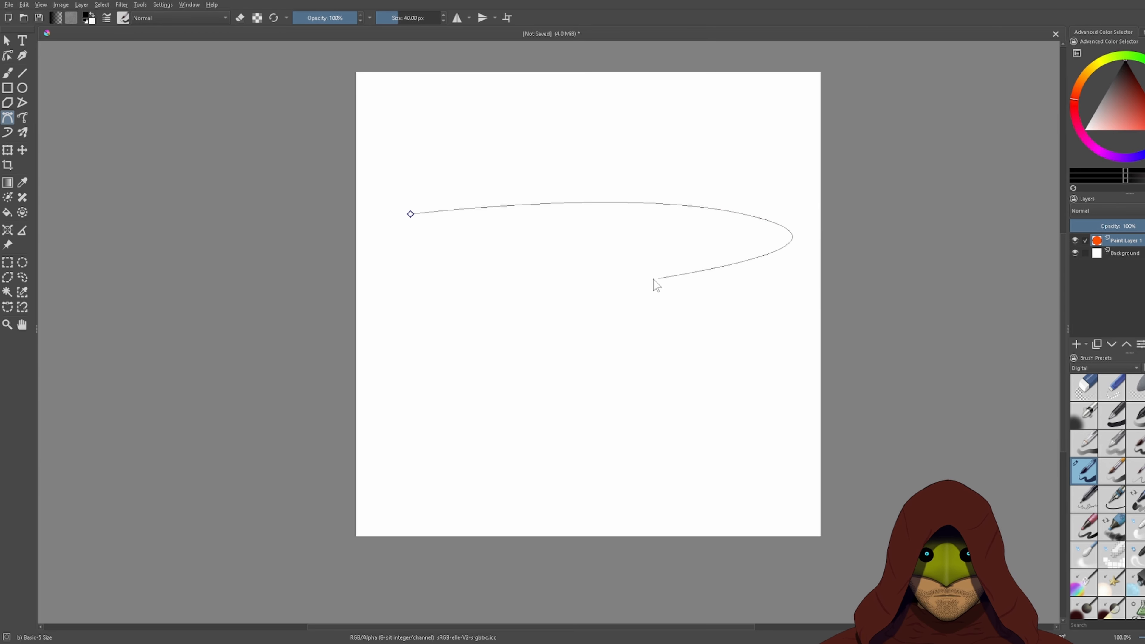
pyautogui.hotkey('ctrl', 'z')
pyautogui.click(411, 215)
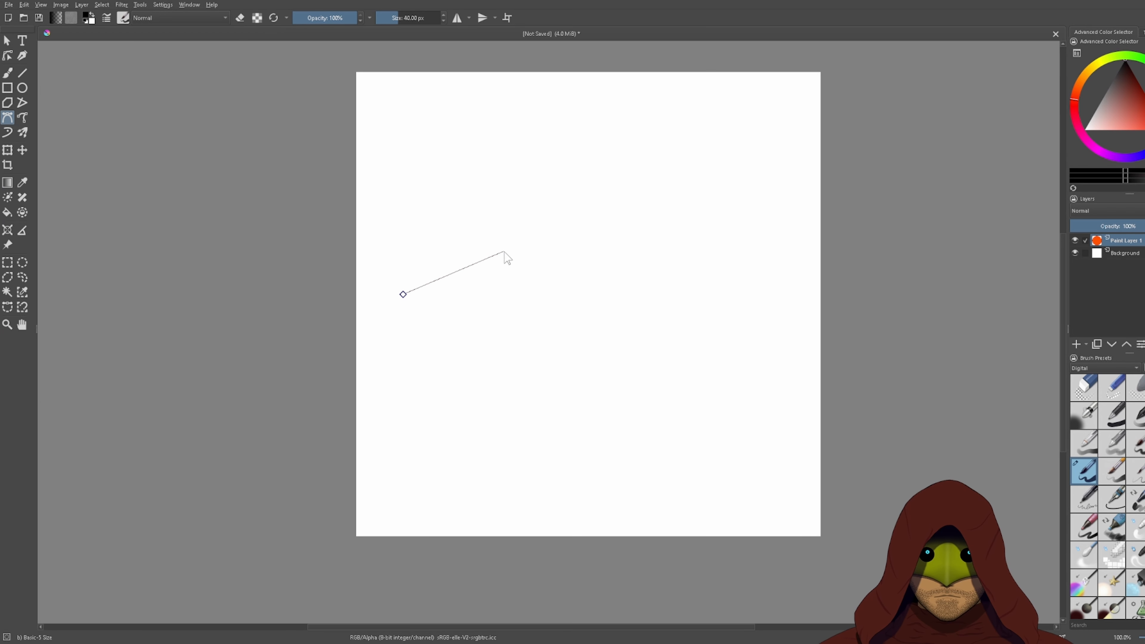
pyautogui.click(419, 313)
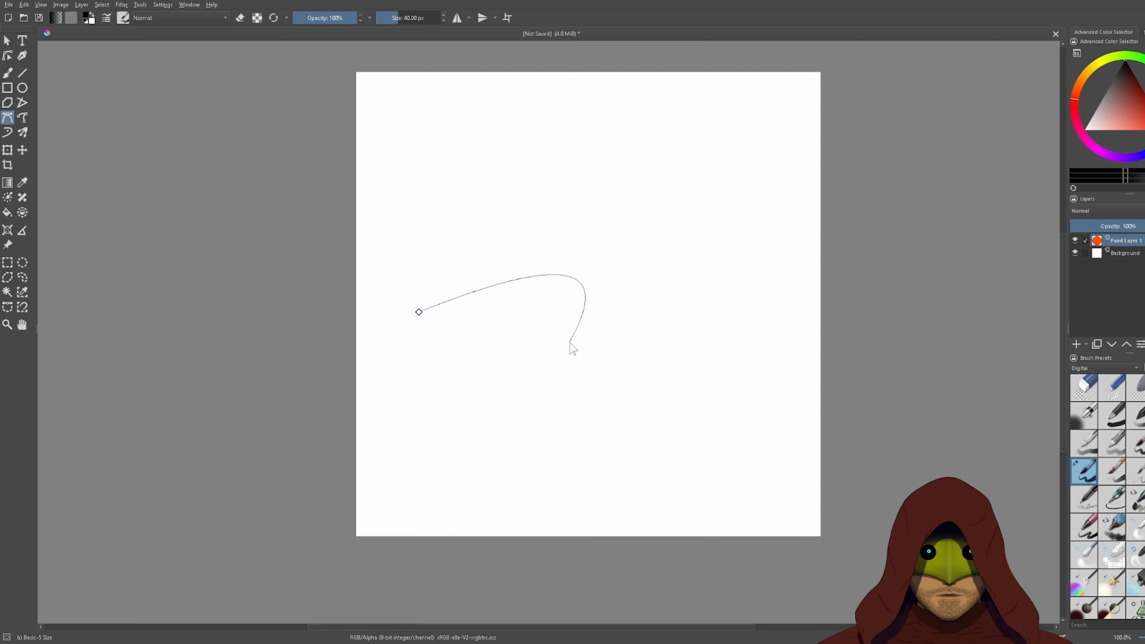
pyautogui.press('Escape')
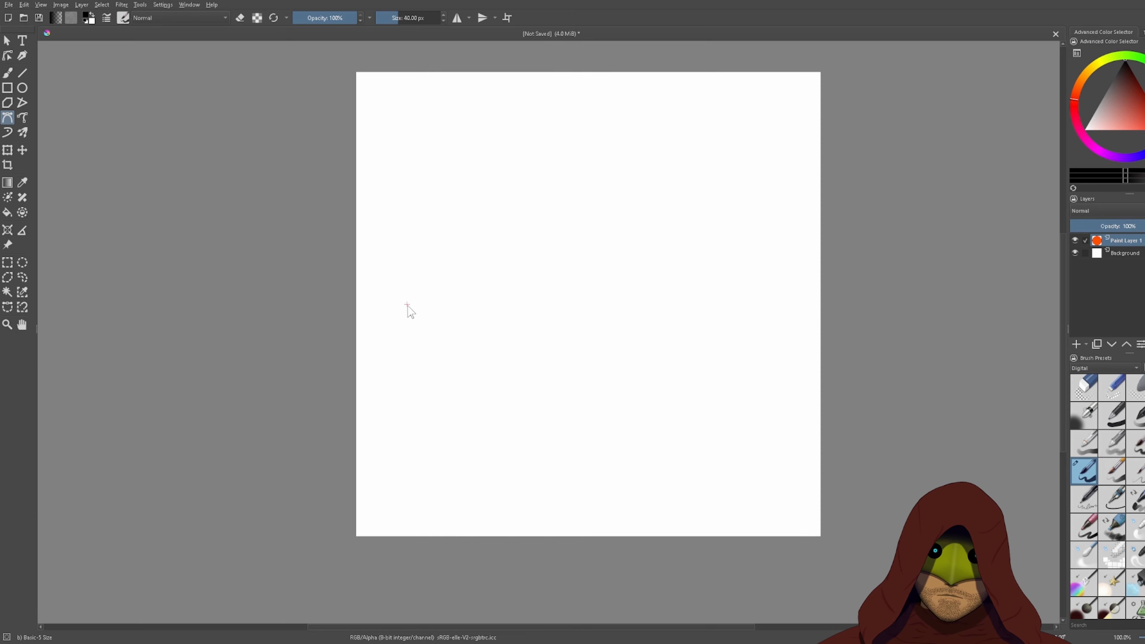
# - Lay out a looping Bezier path mixing curved points and a sharp corner, and remove its points one by one
pyautogui.moveTo(471, 269); pyautogui.dragTo(513, 272)
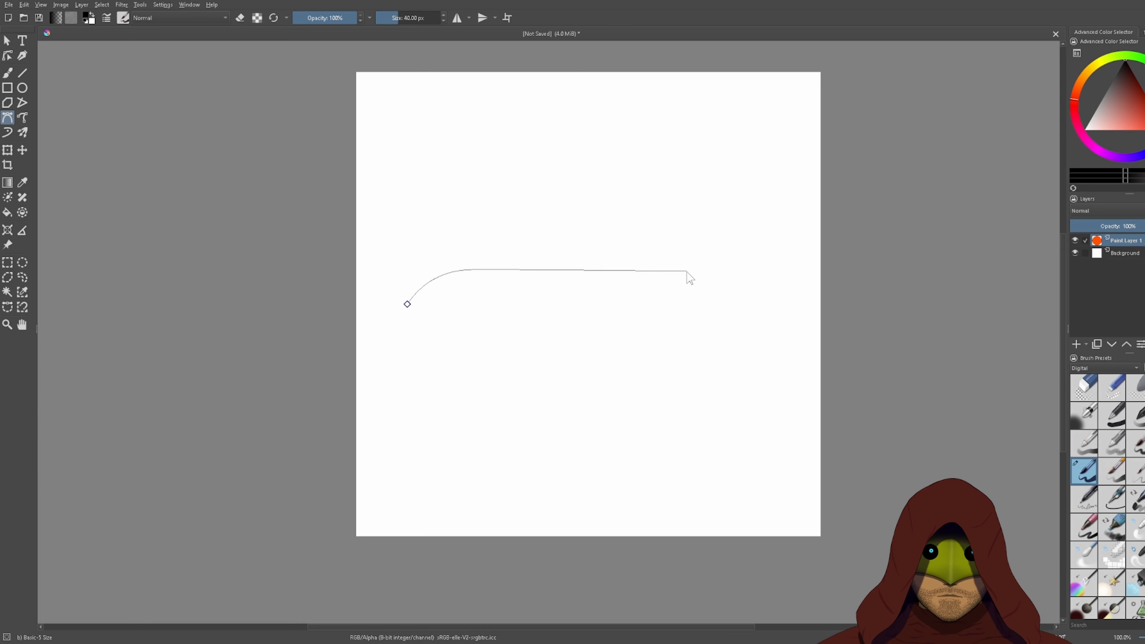
pyautogui.click(688, 271)
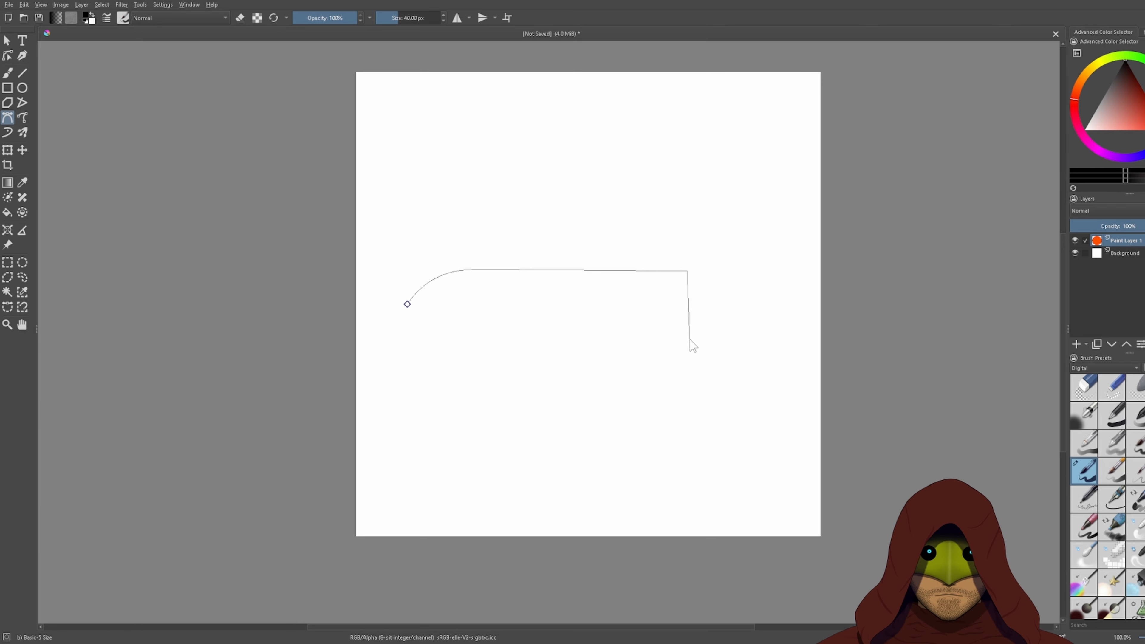
pyautogui.moveTo(755, 324); pyautogui.dragTo(722, 368)
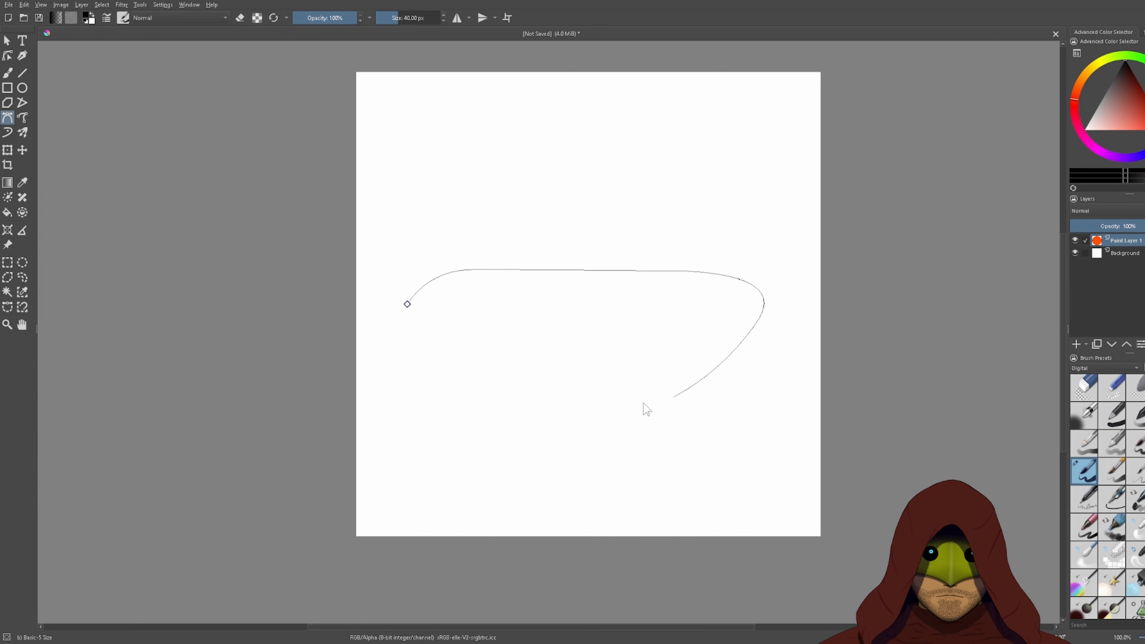
pyautogui.moveTo(596, 350); pyautogui.dragTo(647, 307)
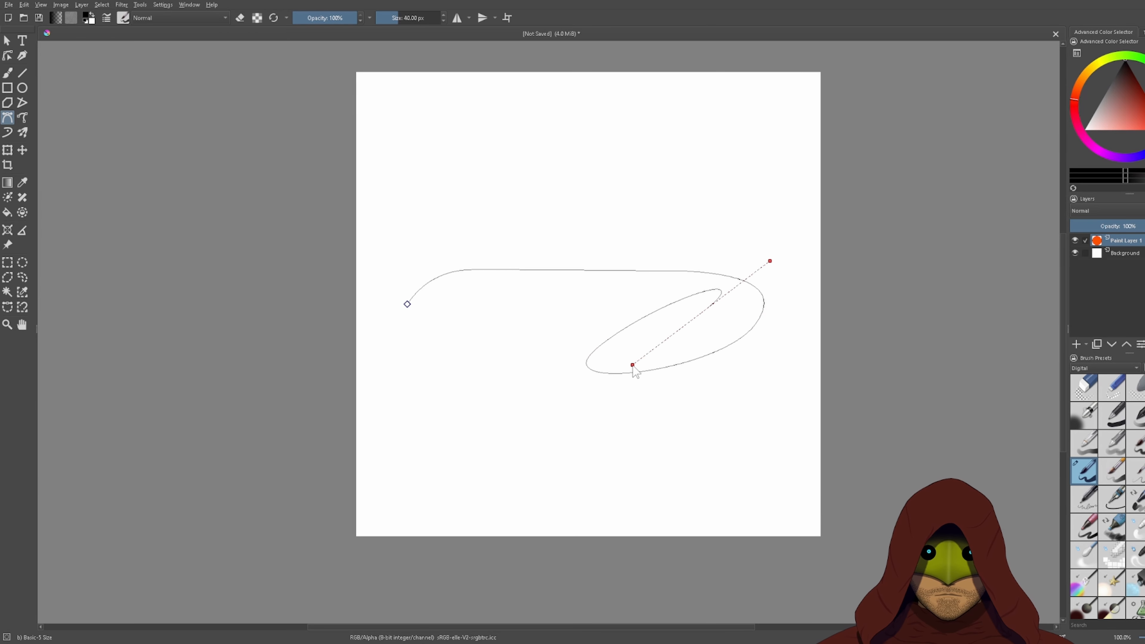
pyautogui.press('BackSpace')
pyautogui.press('BackSpace')
pyautogui.press('BackSpace')
pyautogui.press('BackSpace')
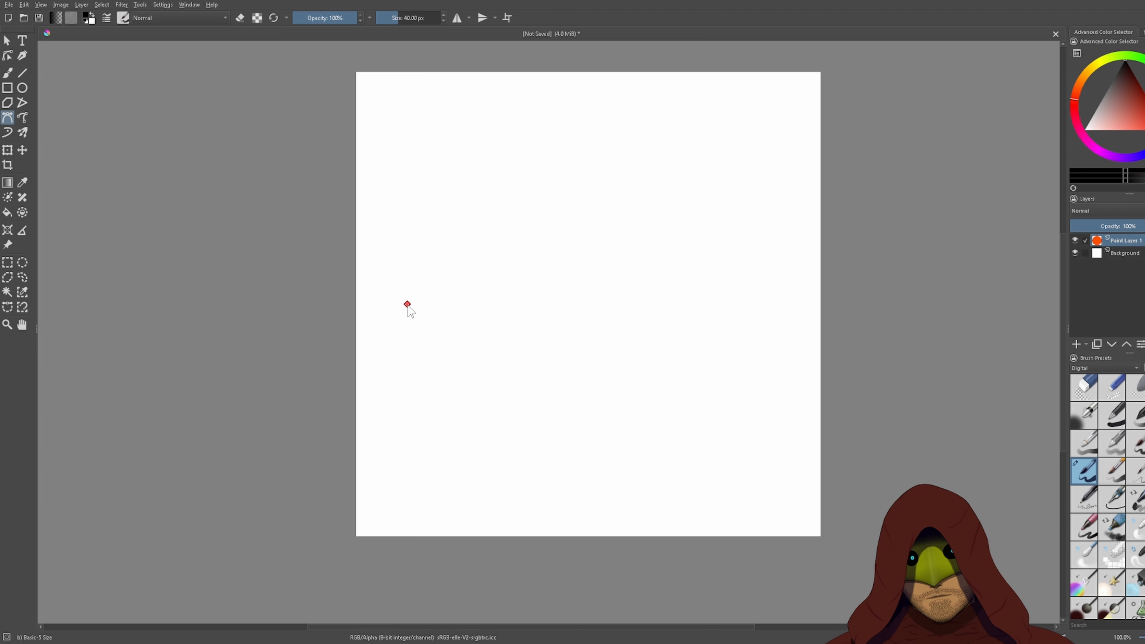
# - Place corner points for a straight-sided Bezier path across the canvas centre, and remove the last points
pyautogui.click(468, 276)
pyautogui.click(707, 245)
pyautogui.click(707, 413)
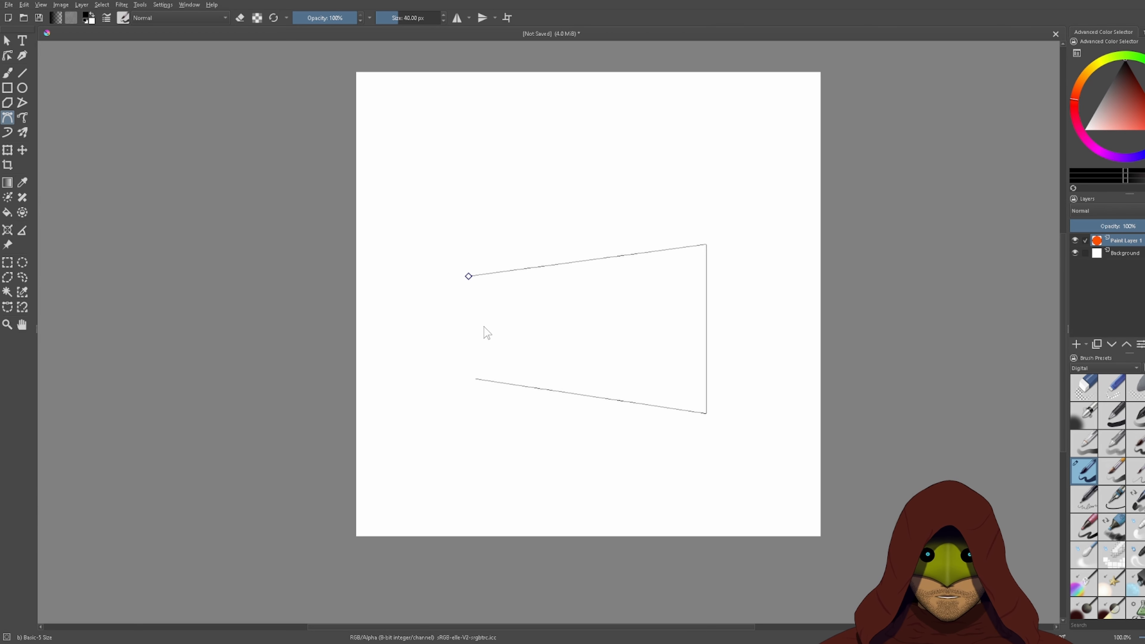
pyautogui.press('BackSpace')
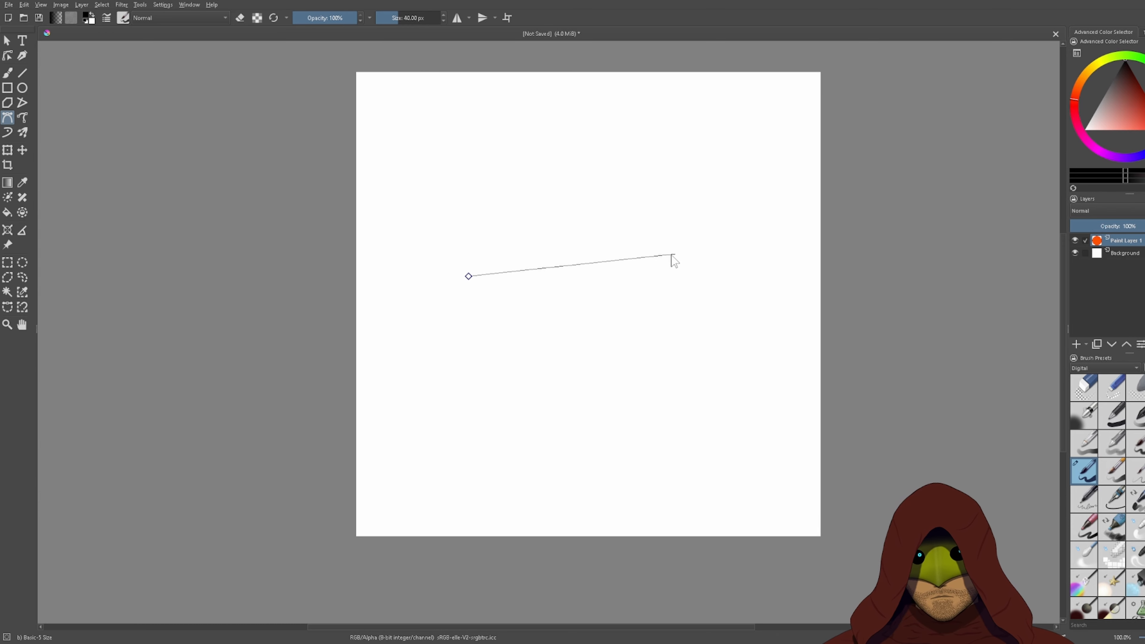
pyautogui.press('BackSpace')
# - Add rounded curve segments to the open Bezier path, remove the last point and cancel the path
pyautogui.moveTo(478, 197); pyautogui.dragTo(552, 187)
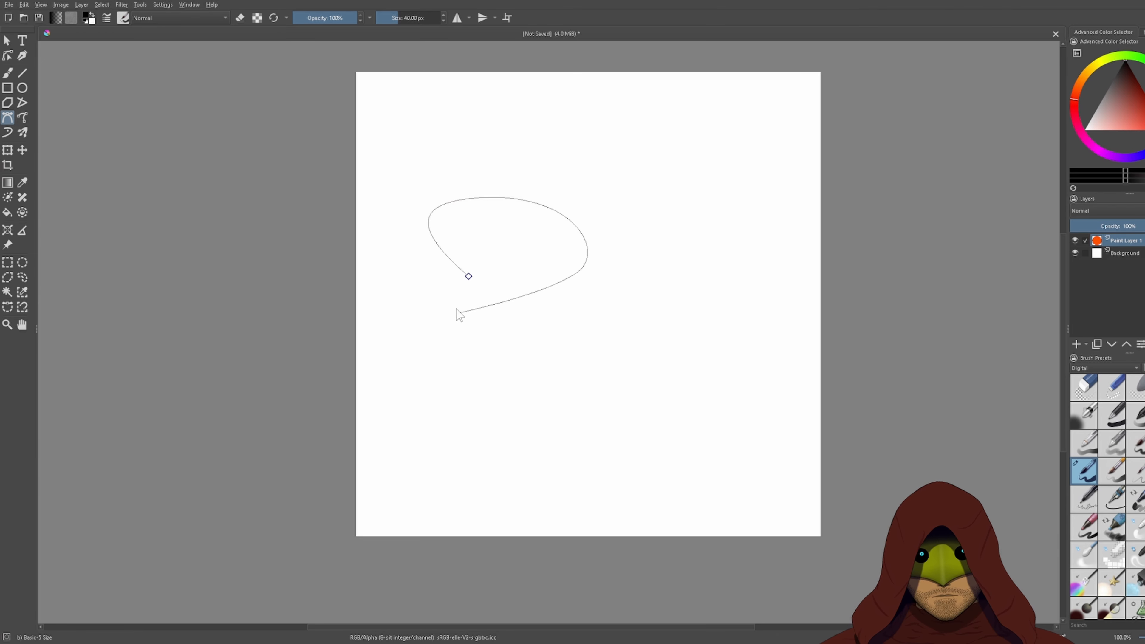
pyautogui.moveTo(447, 301); pyautogui.dragTo(450, 397)
pyautogui.press('BackSpace')
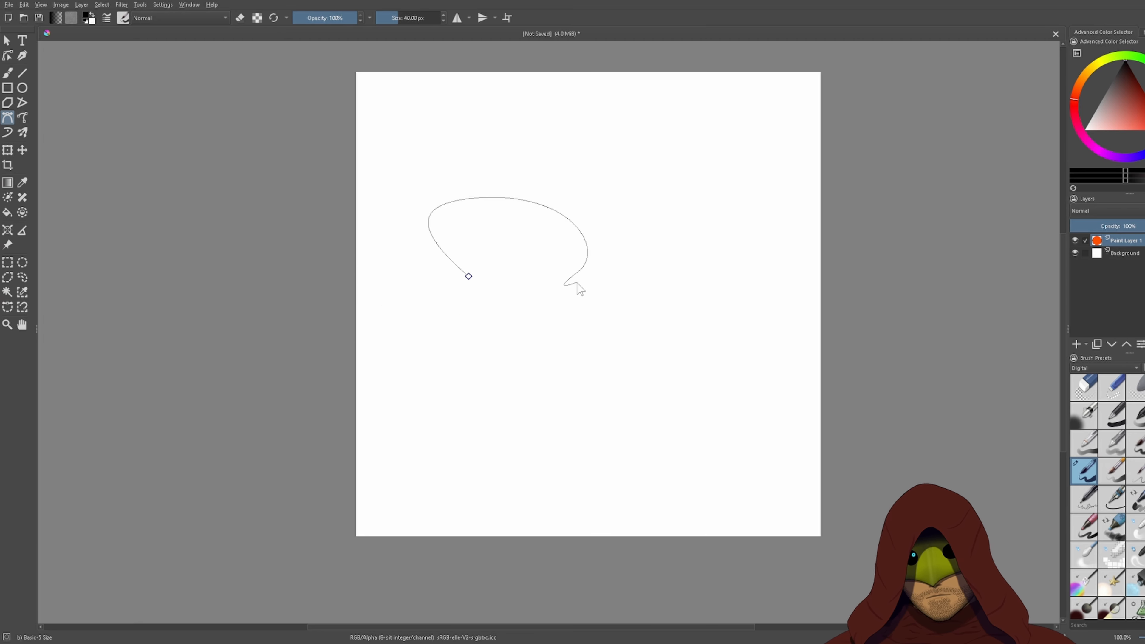
pyautogui.press('Escape')
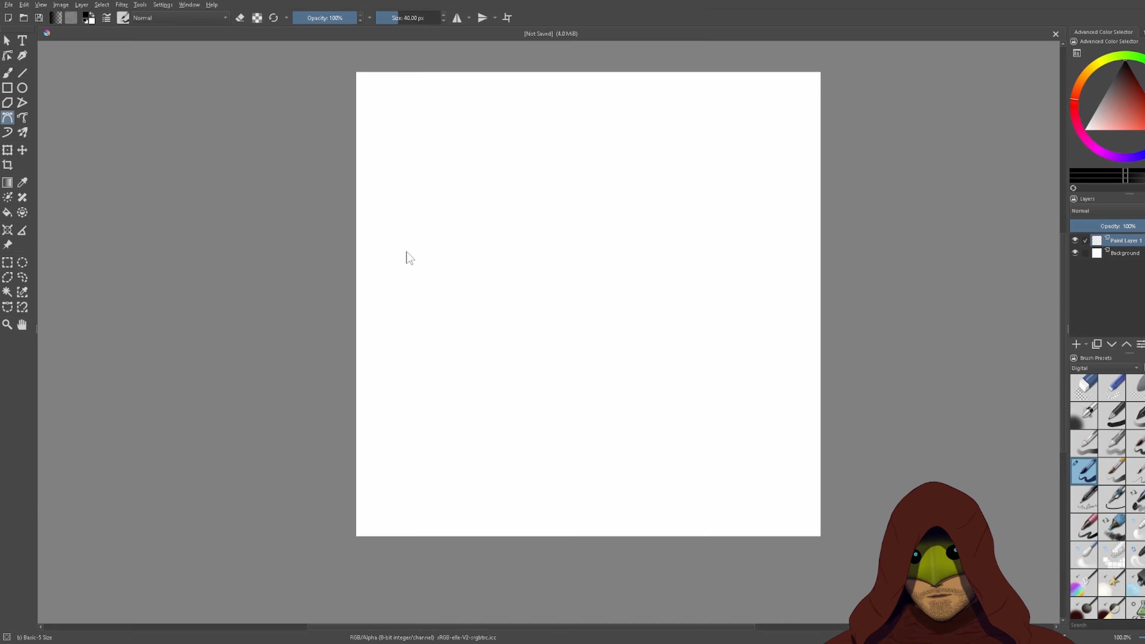
pyautogui.click(444, 311)
pyautogui.moveTo(571, 236); pyautogui.dragTo(680, 239)
pyautogui.press('BackSpace')
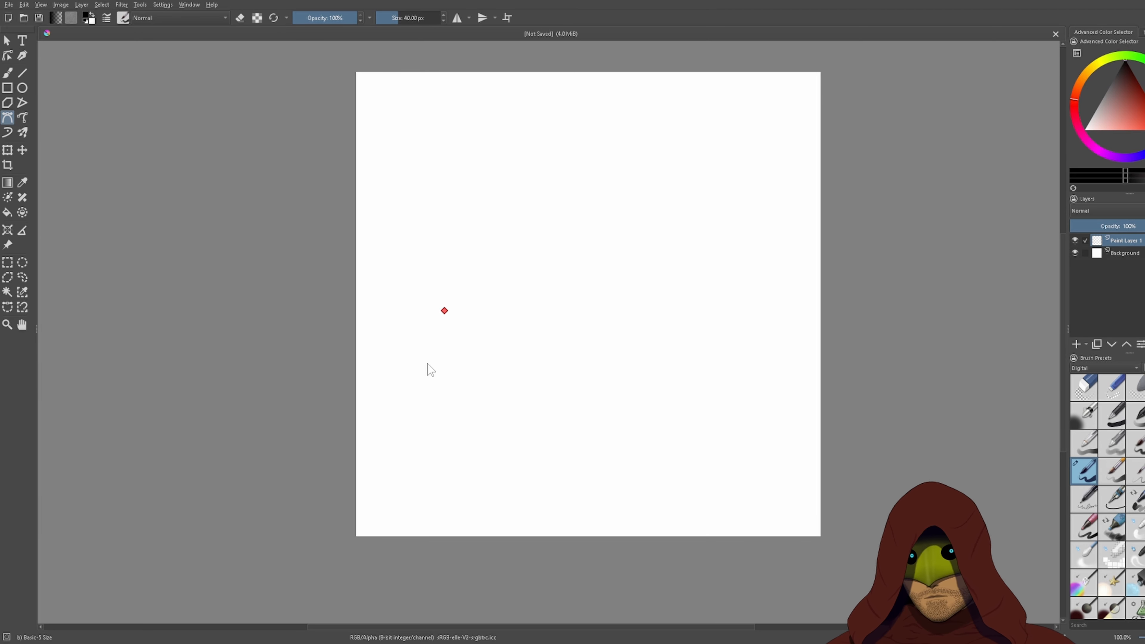
# - Draw a closed four-sided black outline with straight Bezier segments around the canvas centre, and undo it
pyautogui.click(473, 283)
pyautogui.click(653, 198)
pyautogui.click(749, 432)
pyautogui.click(479, 418)
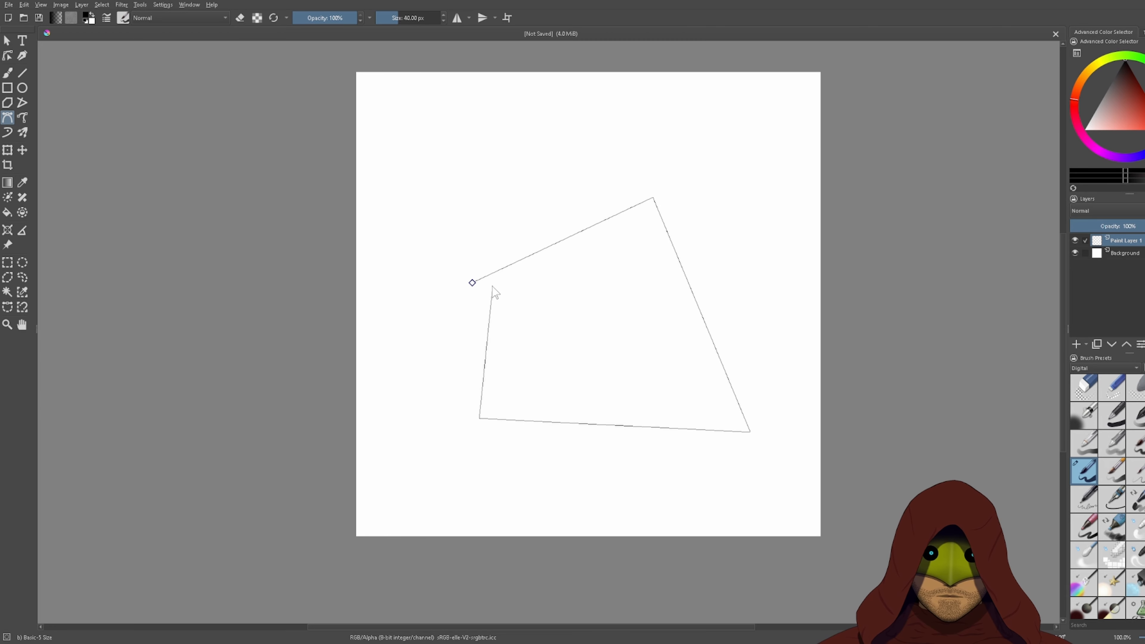
pyautogui.click(473, 283)
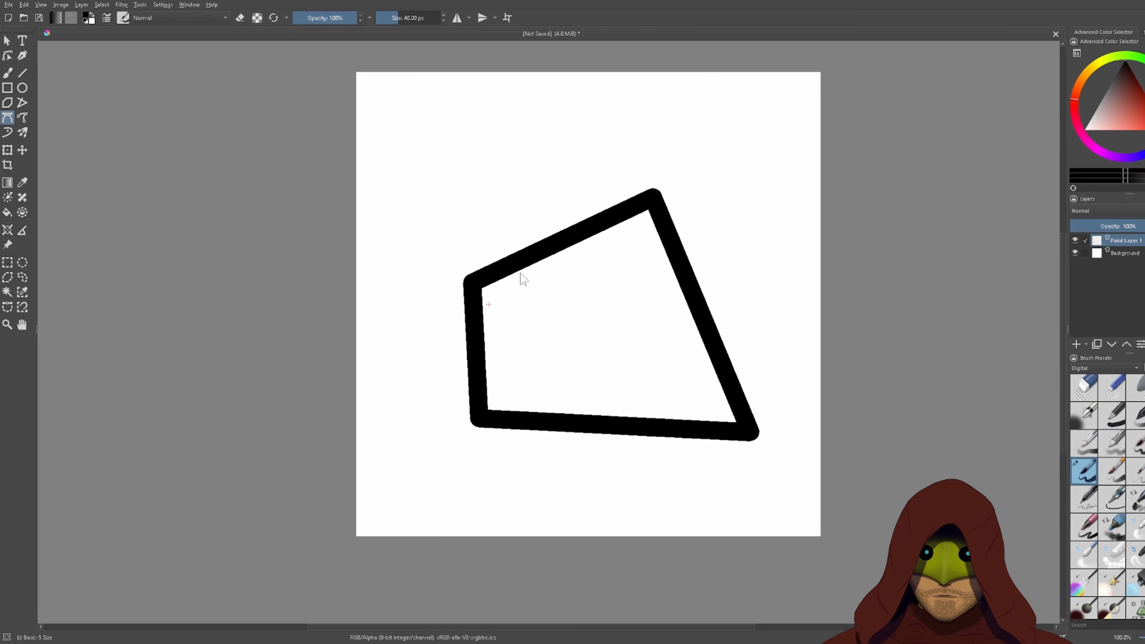
pyautogui.hotkey('ctrl', 'z')
# - Draw a closed, irregular black outline with seven straight Bezier segments across the canvas
pyautogui.click(418, 288)
pyautogui.click(535, 134)
pyautogui.click(661, 271)
pyautogui.click(636, 510)
pyautogui.click(528, 403)
pyautogui.click(583, 215)
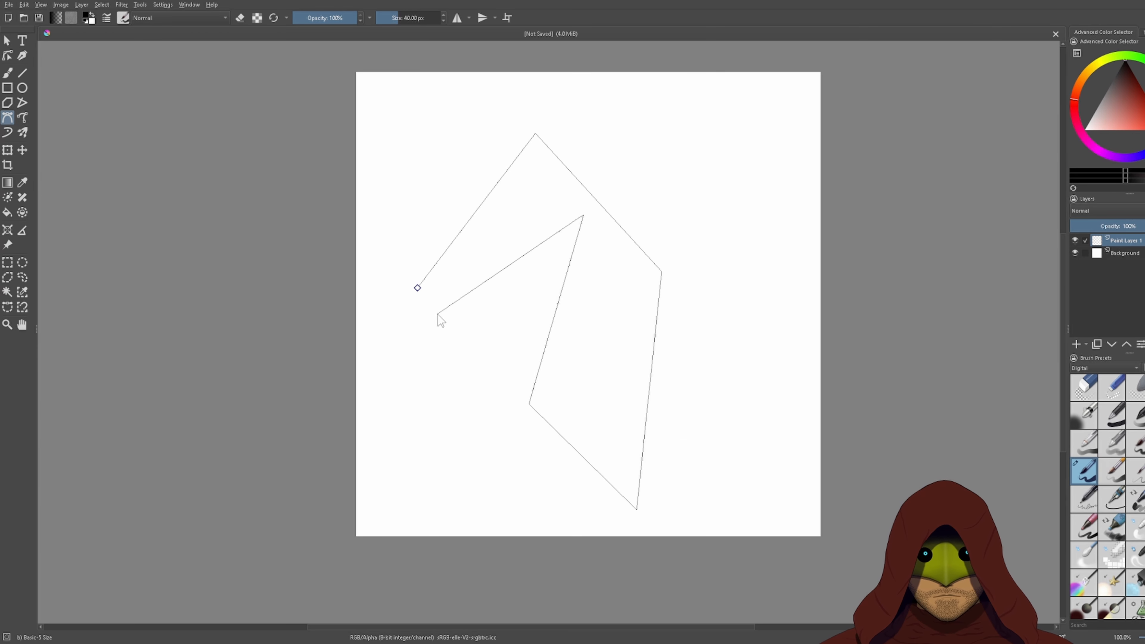
pyautogui.click(415, 292)
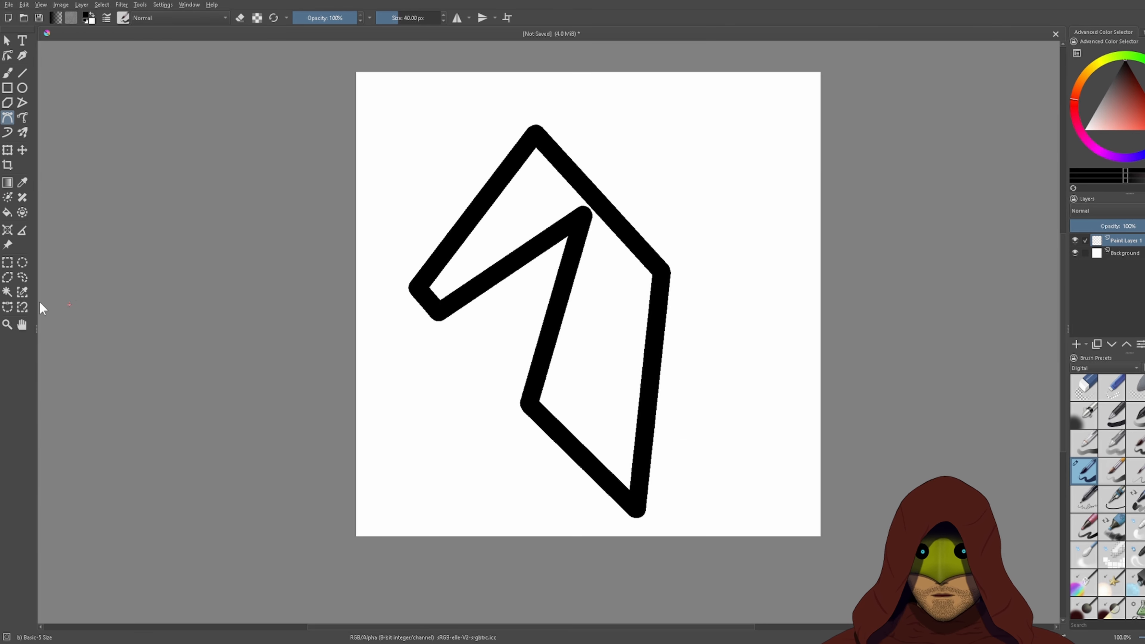
# - Make a looping Bezier curve selection over the outline's upper-left part and delete the paint inside it
pyautogui.click(7, 308)
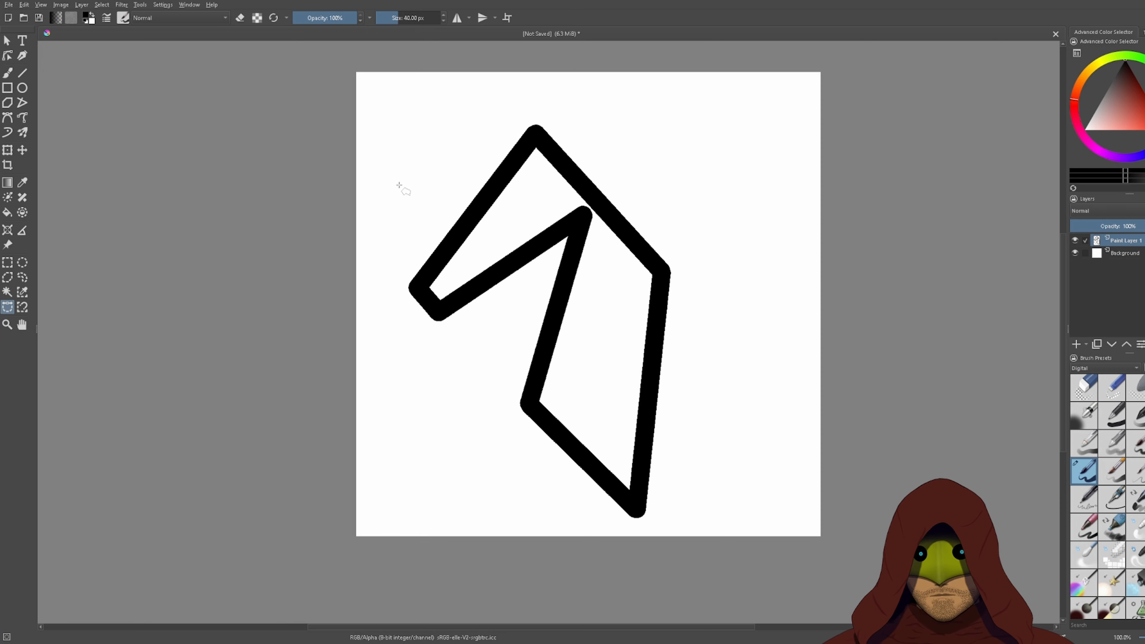
pyautogui.moveTo(408, 180); pyautogui.dragTo(505, 406)
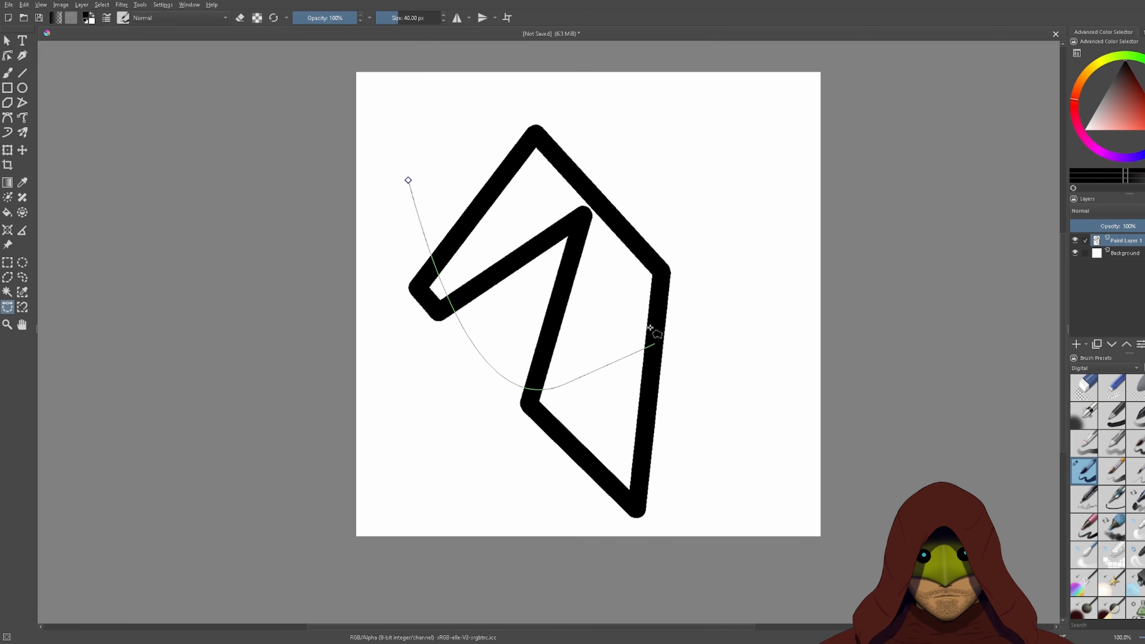
pyautogui.moveTo(636, 225); pyautogui.dragTo(638, 132)
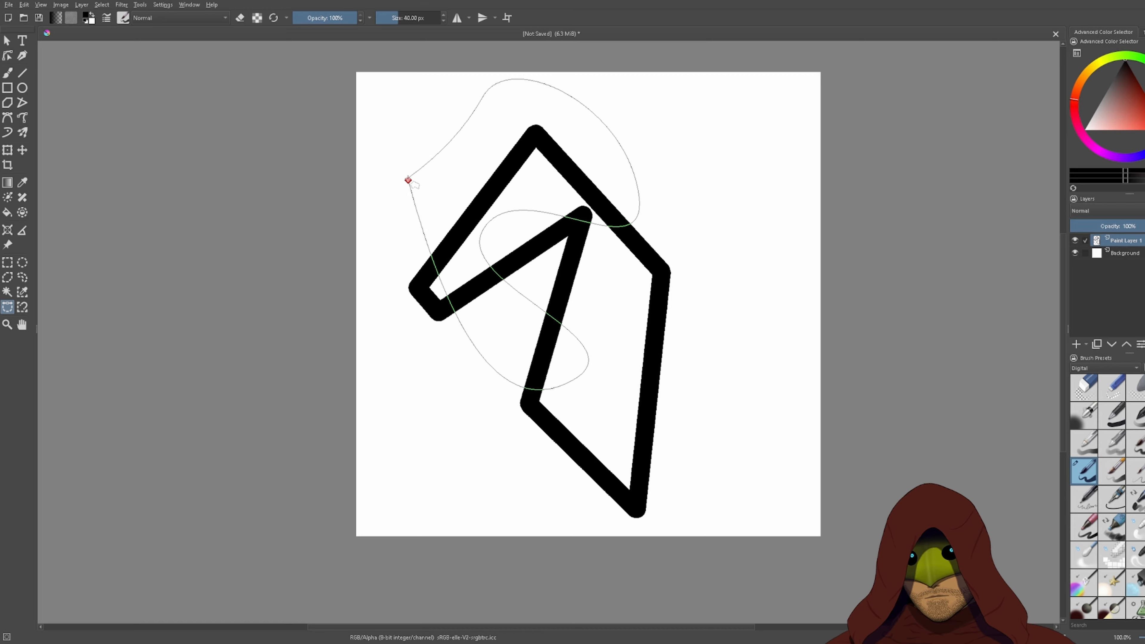
pyautogui.click(408, 181)
pyautogui.press('Delete')
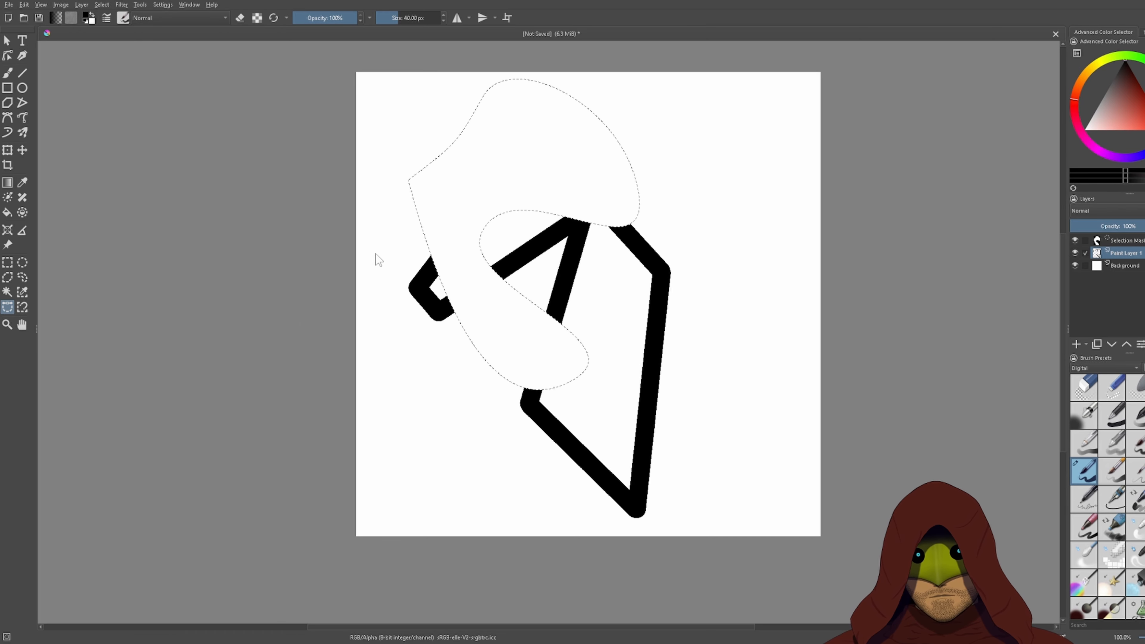
# - Make a freehand selection around the outline's right side, delete the paint inside it and deselect
pyautogui.click(23, 277)
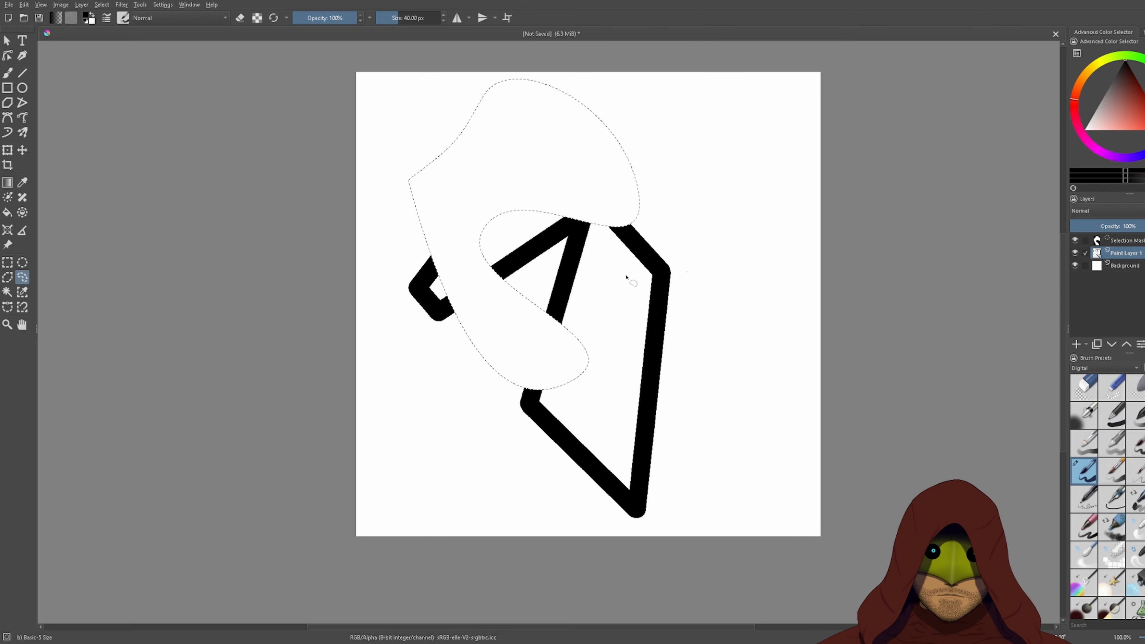
pyautogui.moveTo(686, 271)
pyautogui.mouseDown()
pyautogui.moveTo(639, 475)
pyautogui.moveTo(738, 489)
pyautogui.moveTo(683, 220)
pyautogui.moveTo(718, 183)
pyautogui.mouseUp()
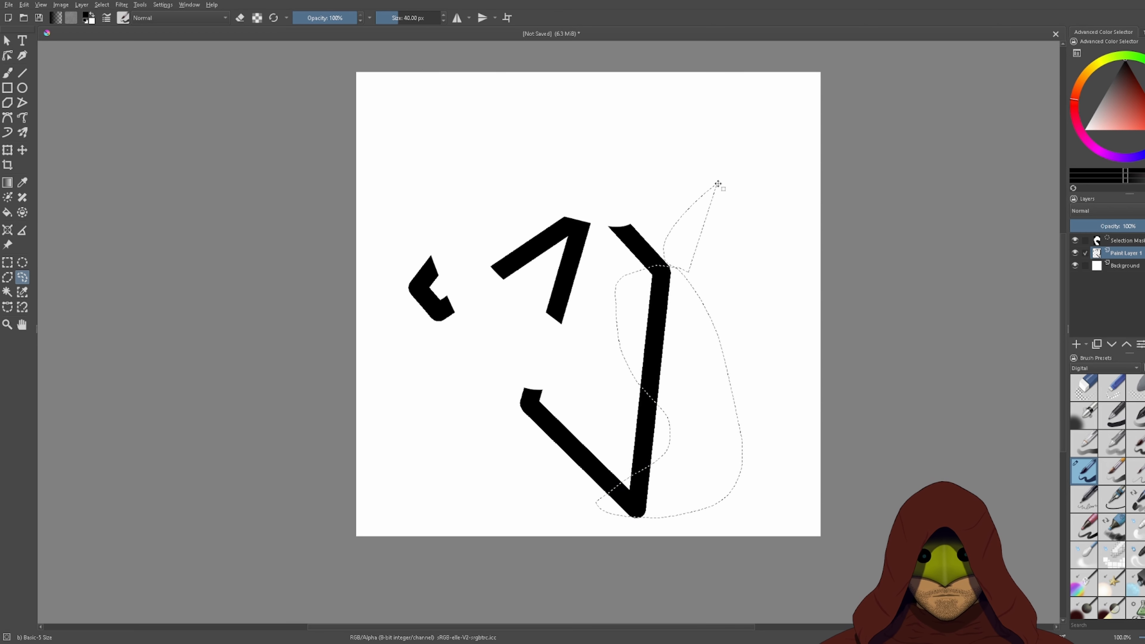
pyautogui.press('Delete')
pyautogui.hotkey('ctrl', 'shift', 'a')
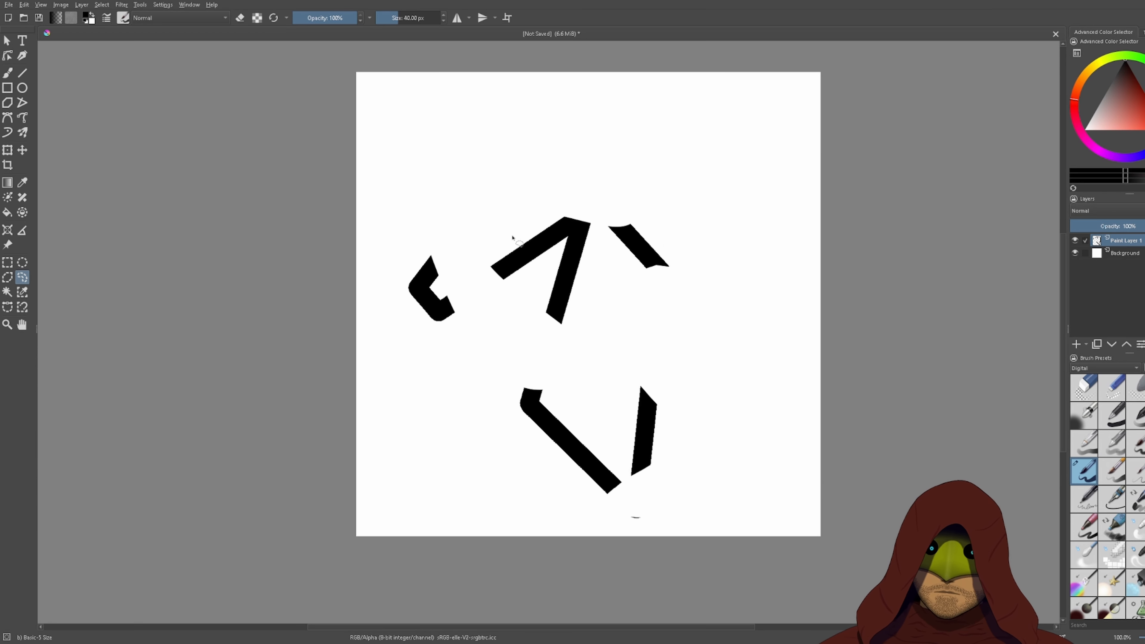
# - Undo both deletions, their selections and the seven-sided outline back to an empty canvas
pyautogui.hotkey('ctrl', 'shift', 'd')
pyautogui.hotkey('ctrl', 'z')
pyautogui.hotkey('ctrl', 'z')
pyautogui.hotkey('ctrl', 'z')
pyautogui.hotkey('ctrl', 'z')
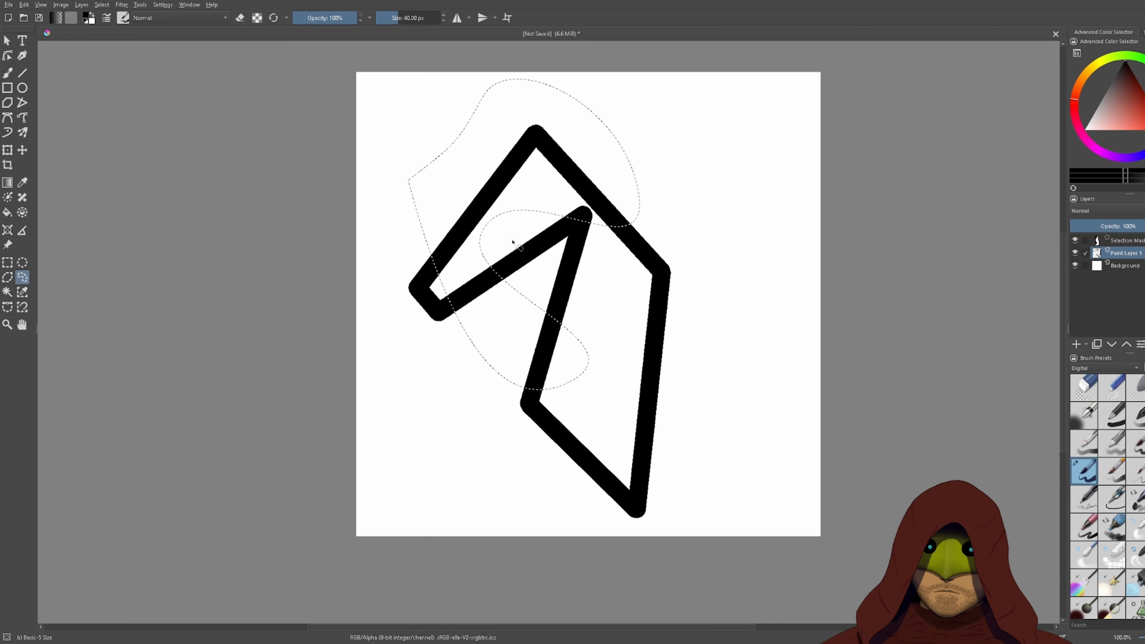
pyautogui.hotkey('ctrl', 'z')
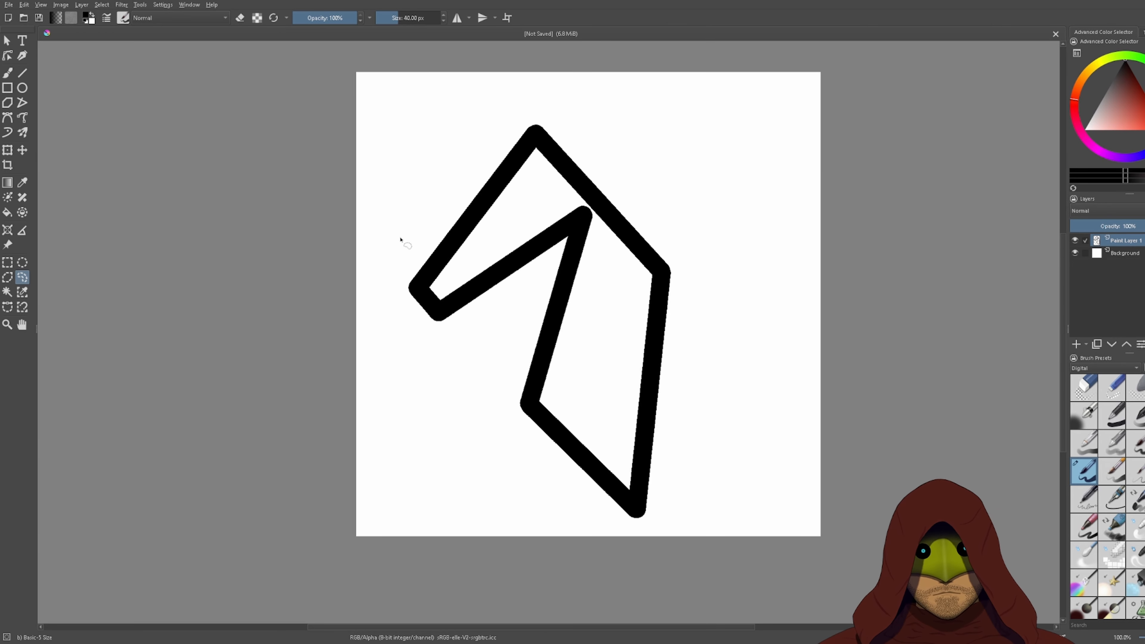
pyautogui.hotkey('ctrl', 'z')
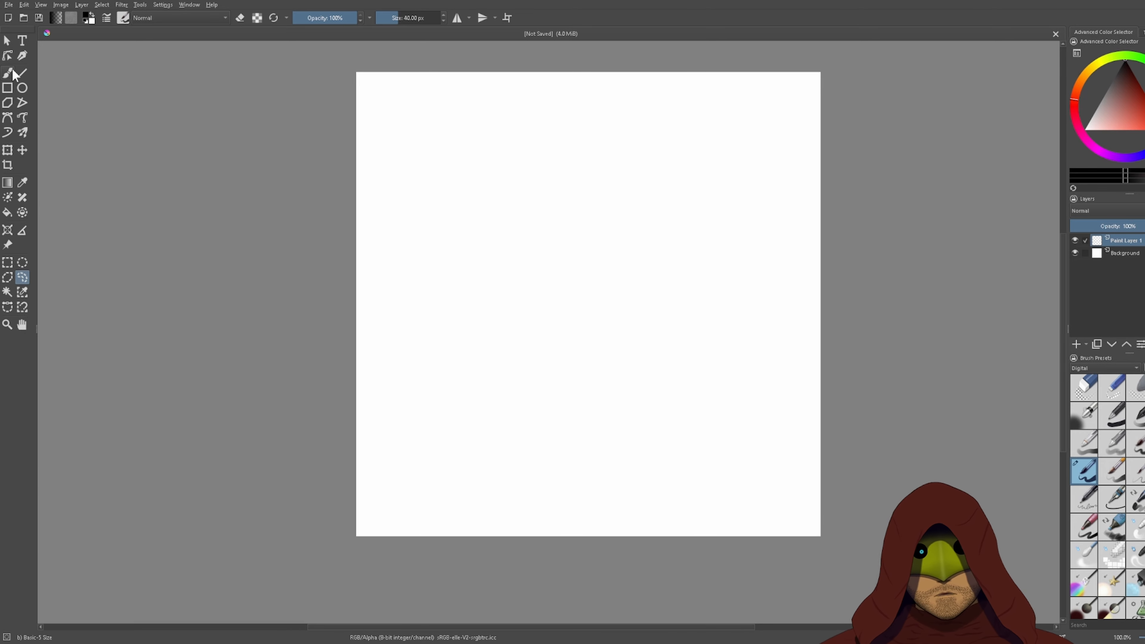
# - Paint a jagged, fish-like black outline freehand in the upper middle of the canvas with the Freehand Brush
pyautogui.click(7, 151)
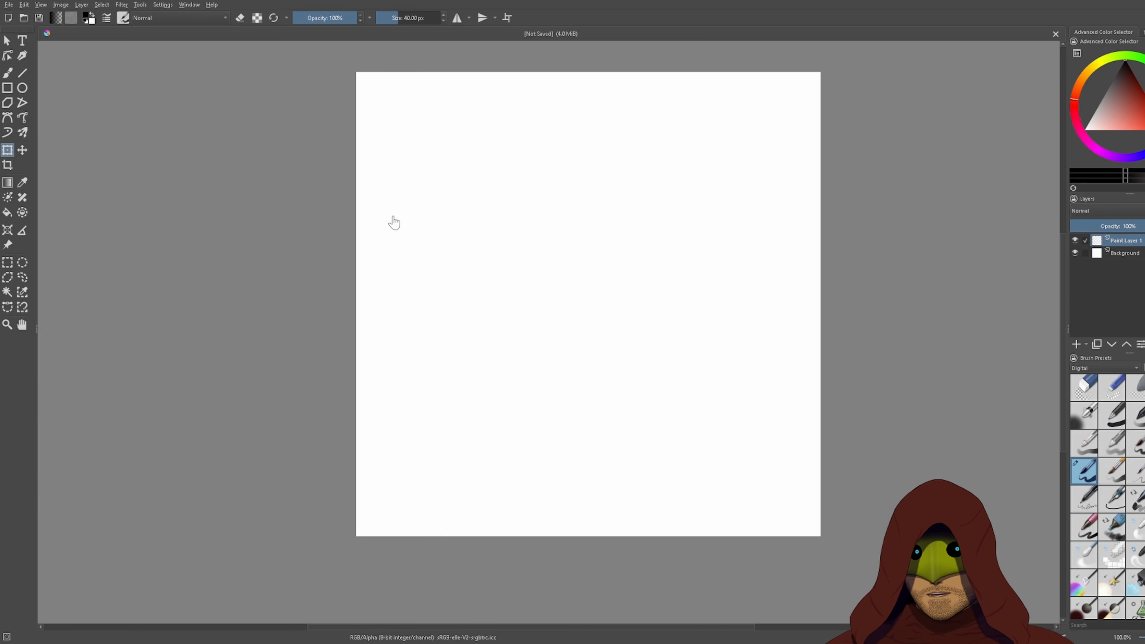
pyautogui.click(8, 72)
pyautogui.moveTo(582, 289)
pyautogui.mouseDown()
pyautogui.moveTo(511, 264)
pyautogui.moveTo(476, 298)
pyautogui.moveTo(514, 232)
pyautogui.moveTo(611, 191)
pyautogui.moveTo(722, 233)
pyautogui.moveTo(608, 380)
pyautogui.moveTo(563, 333)
pyautogui.mouseUp()
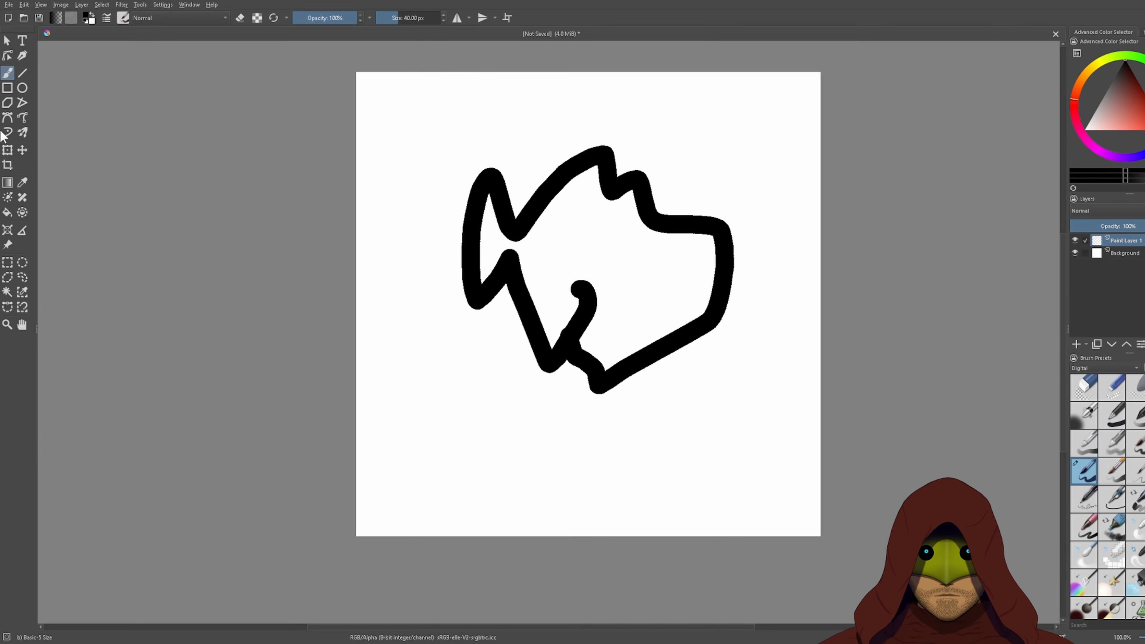
# - Transform the freehand shape by shrinking and enlarging it, and rotate it in perspective about its vertical axis
pyautogui.click(7, 151)
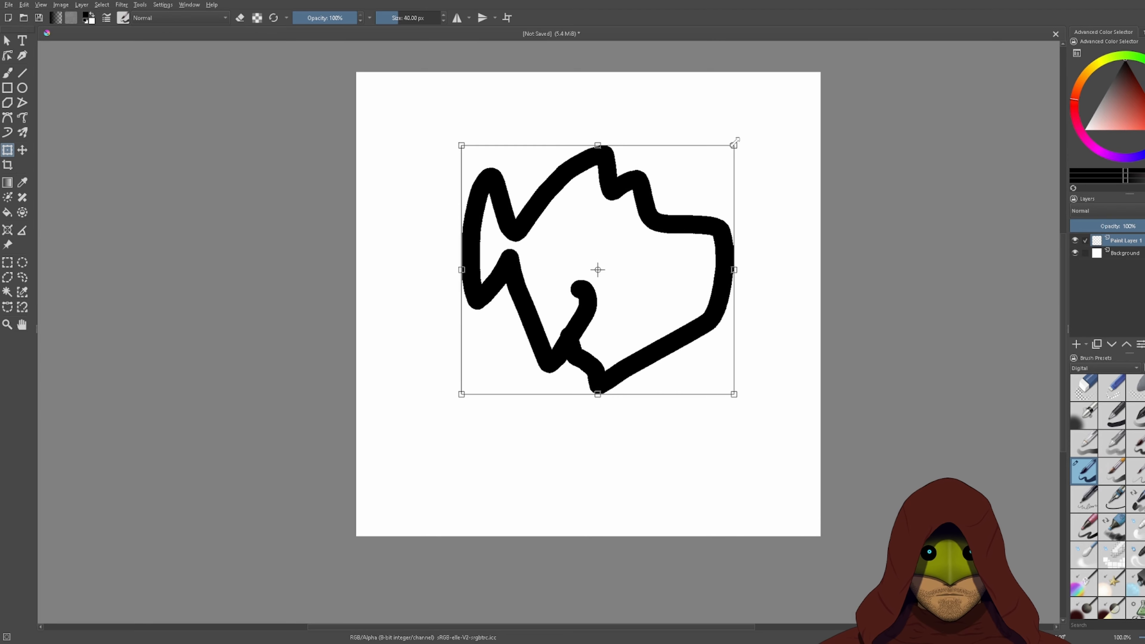
pyautogui.moveTo(735, 142)
pyautogui.mouseDown()
pyautogui.moveTo(467, 302)
pyautogui.moveTo(825, 212)
pyautogui.moveTo(503, 253)
pyautogui.moveTo(603, 404)
pyautogui.moveTo(710, 237)
pyautogui.moveTo(641, 151)
pyautogui.moveTo(563, 303)
pyautogui.moveTo(739, 282)
pyautogui.moveTo(657, 159)
pyautogui.moveTo(468, 314)
pyautogui.moveTo(589, 139)
pyautogui.moveTo(823, 154)
pyautogui.moveTo(591, 205)
pyautogui.moveTo(672, 257)
pyautogui.moveTo(669, 150)
pyautogui.moveTo(523, 302)
pyautogui.moveTo(708, 158)
pyautogui.moveTo(639, 194)
pyautogui.moveTo(641, 110)
pyautogui.moveTo(506, 299)
pyautogui.moveTo(652, 281)
pyautogui.moveTo(709, 104)
pyautogui.moveTo(890, 230)
pyautogui.moveTo(516, 254)
pyautogui.moveTo(754, 255)
pyautogui.moveTo(678, 168)
pyautogui.moveTo(729, 227)
pyautogui.mouseUp()
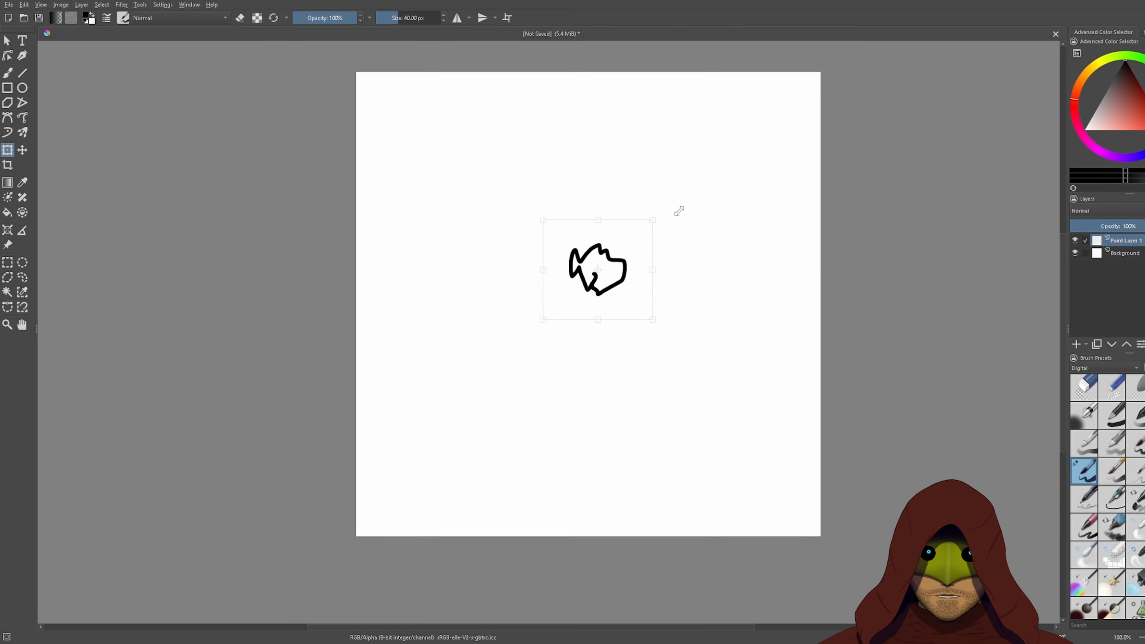
pyautogui.moveTo(660, 233); pyautogui.dragTo(767, 199)
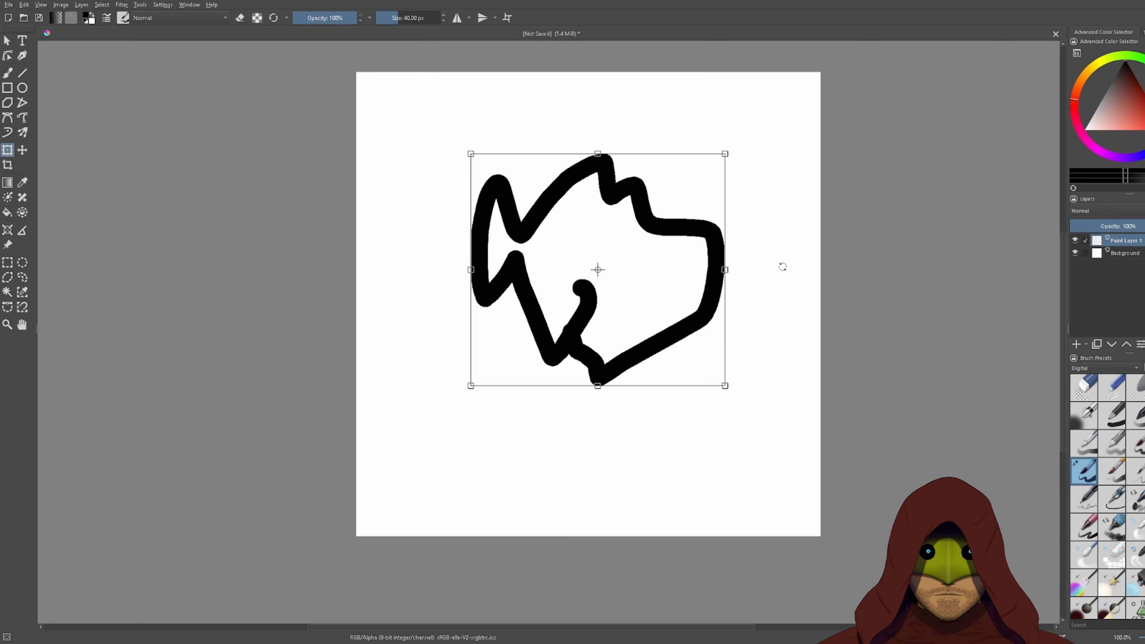
pyautogui.moveTo(779, 265)
pyautogui.mouseDown()
pyautogui.moveTo(707, 266)
pyautogui.moveTo(696, 288)
pyautogui.moveTo(718, 296)
pyautogui.moveTo(808, 215)
pyautogui.moveTo(874, 271)
pyautogui.mouseUp()
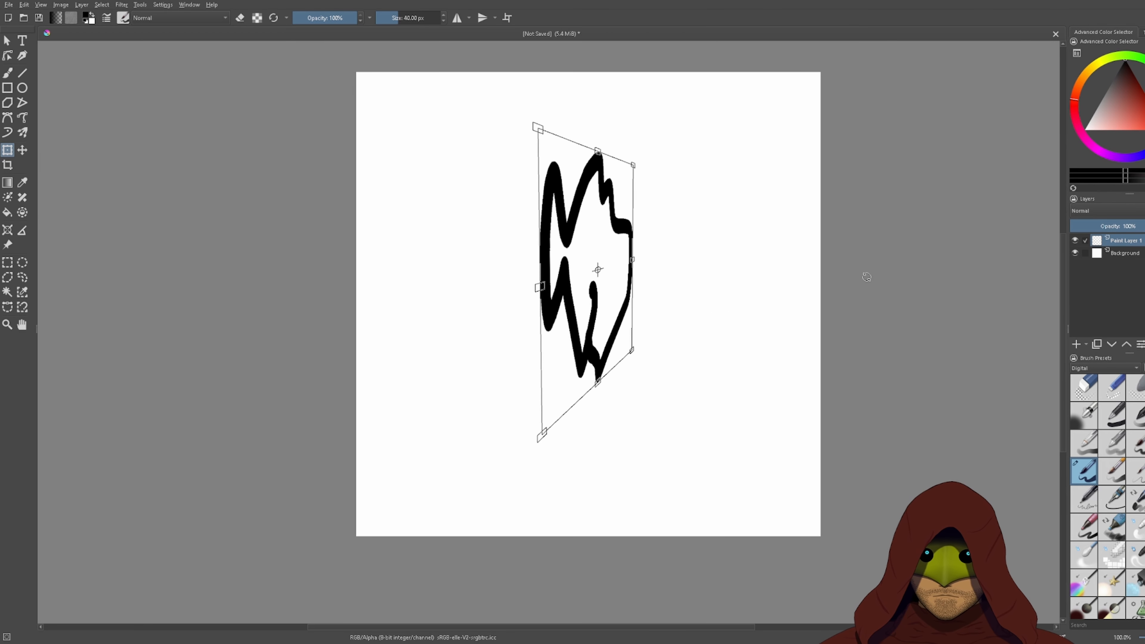
# - Cancel the transform and undo the freehand shape
pyautogui.press('Escape')
pyautogui.hotkey('ctrl', 'z')
pyautogui.hotkey('ctrl', 'z')
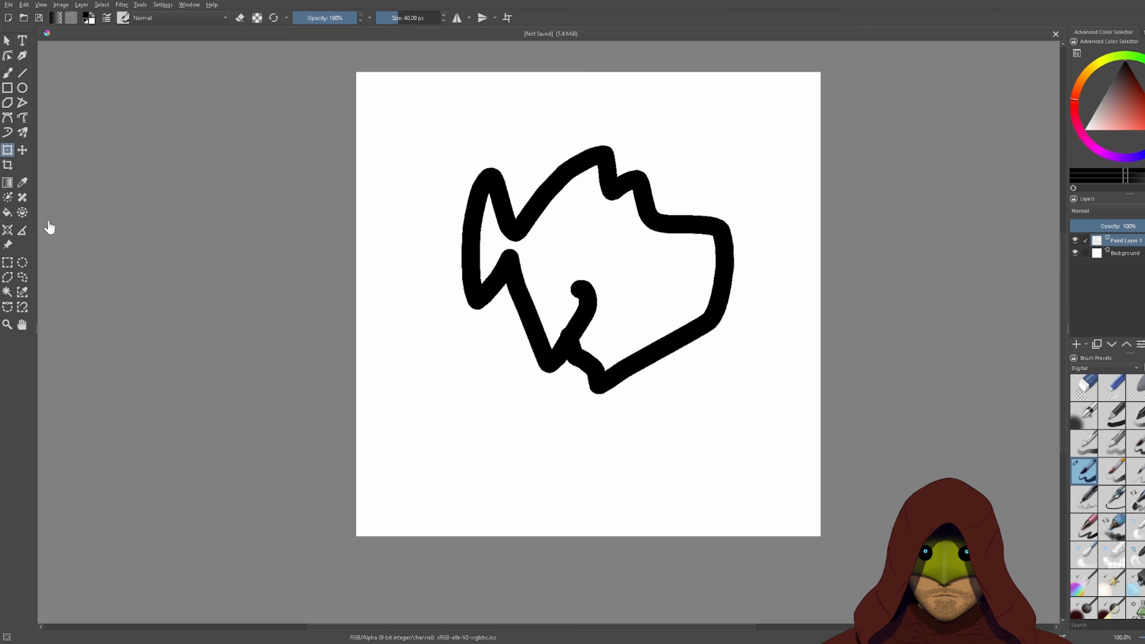
# - Set the brush size to 2.99 px and draw a closed five-pointed star outline in the canvas centre with the Bezier Curve tool
pyautogui.click(10, 118)
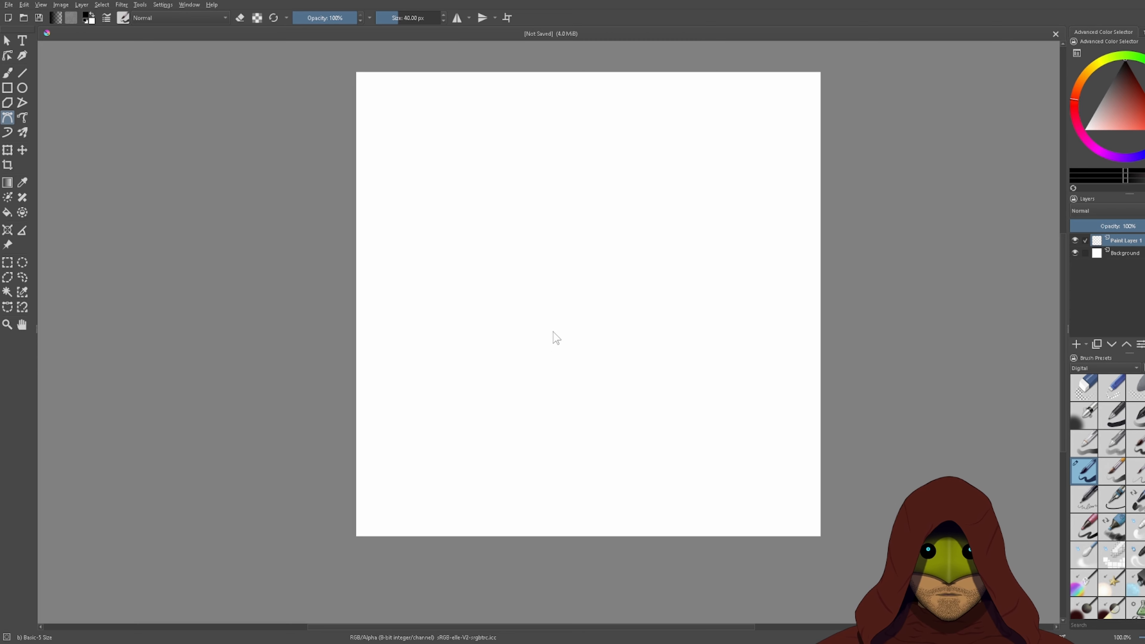
pyautogui.moveTo(401, 23); pyautogui.dragTo(385, 20)
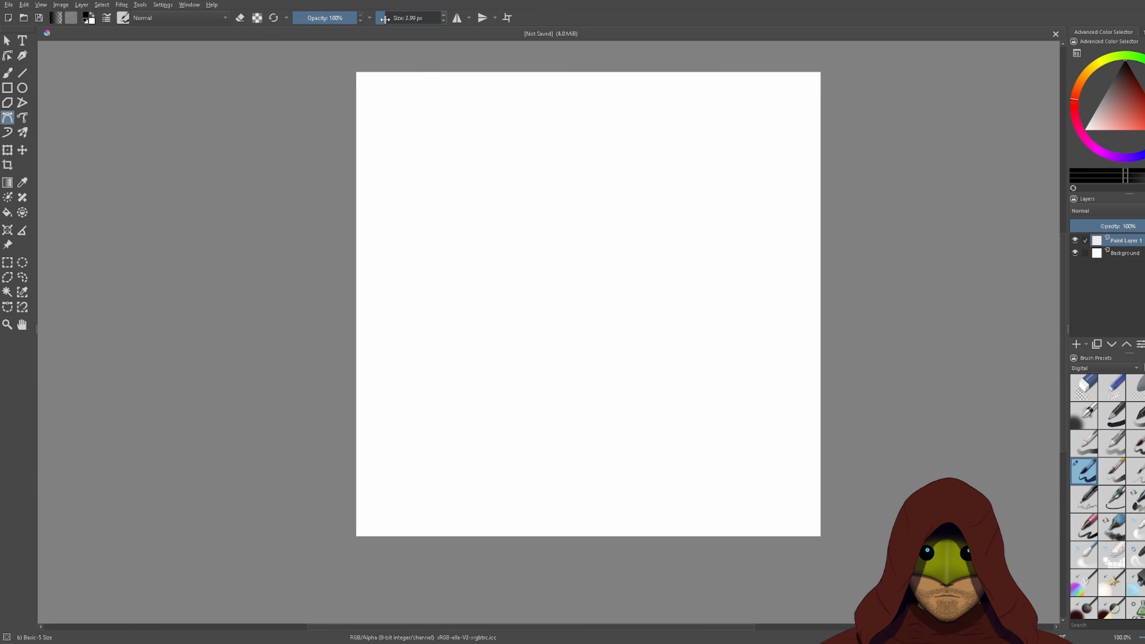
pyautogui.click(572, 334)
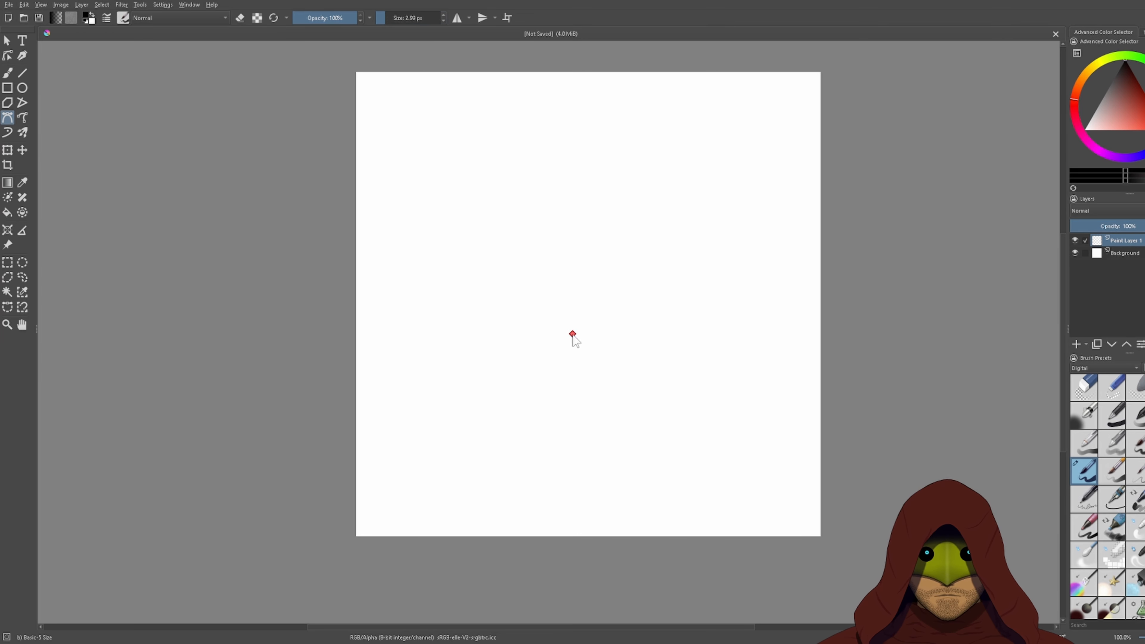
pyautogui.click(512, 407)
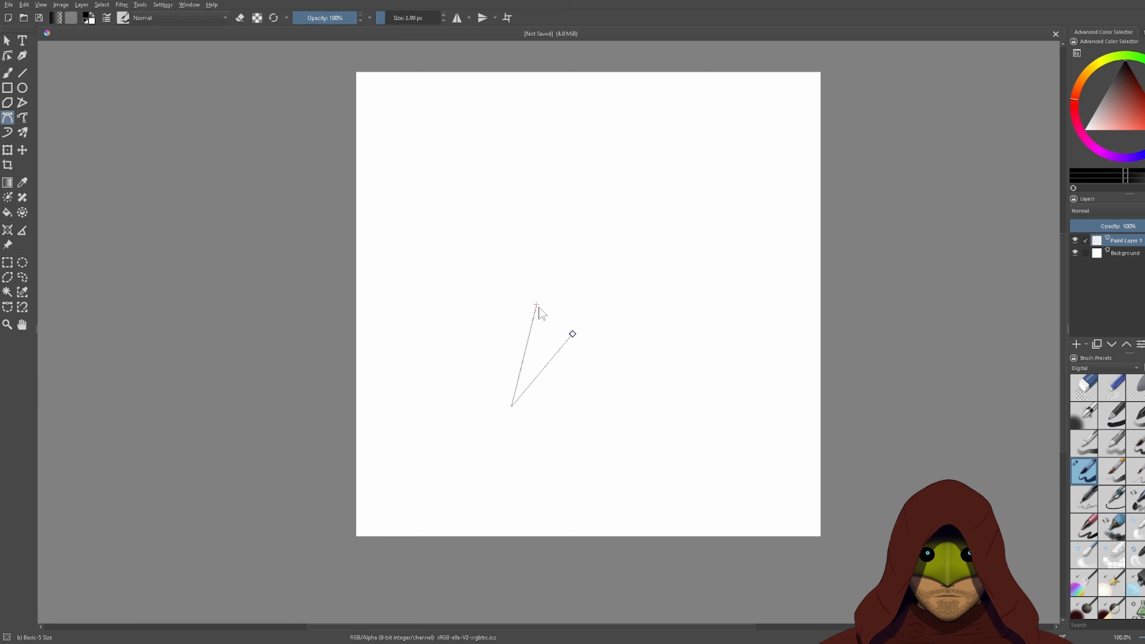
pyautogui.click(499, 214)
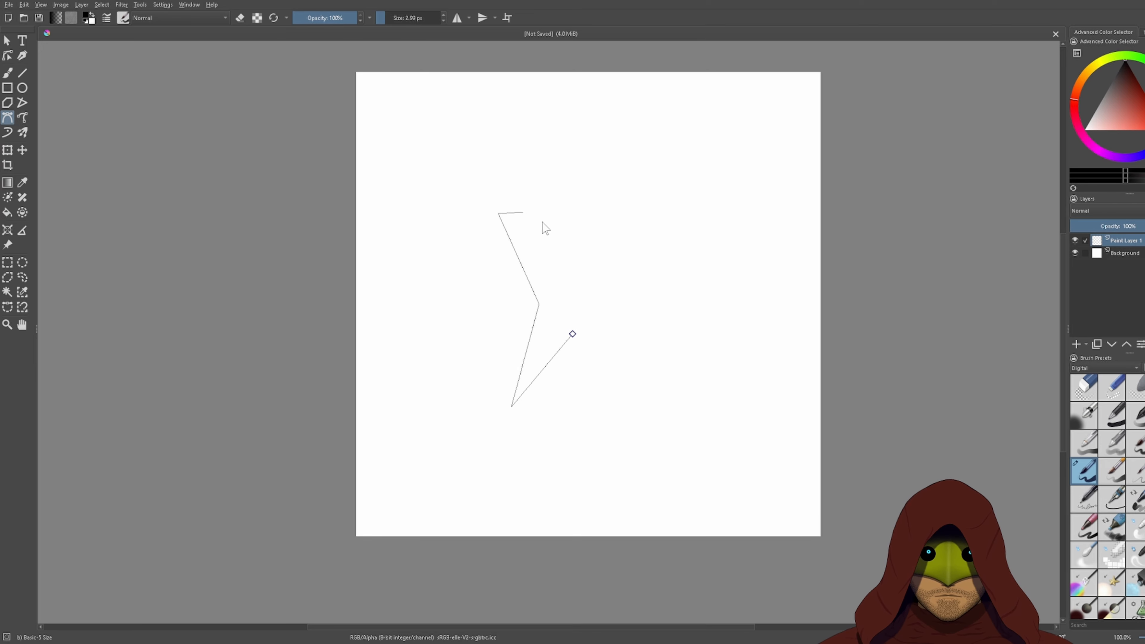
pyautogui.click(571, 264)
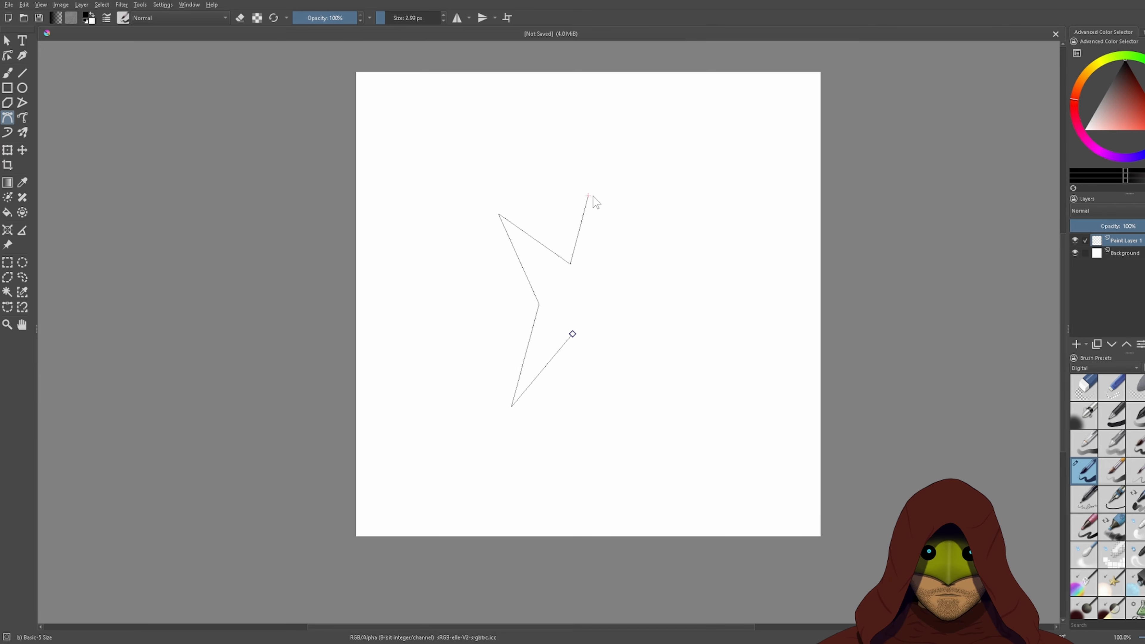
pyautogui.click(685, 209)
pyautogui.click(631, 284)
pyautogui.click(656, 415)
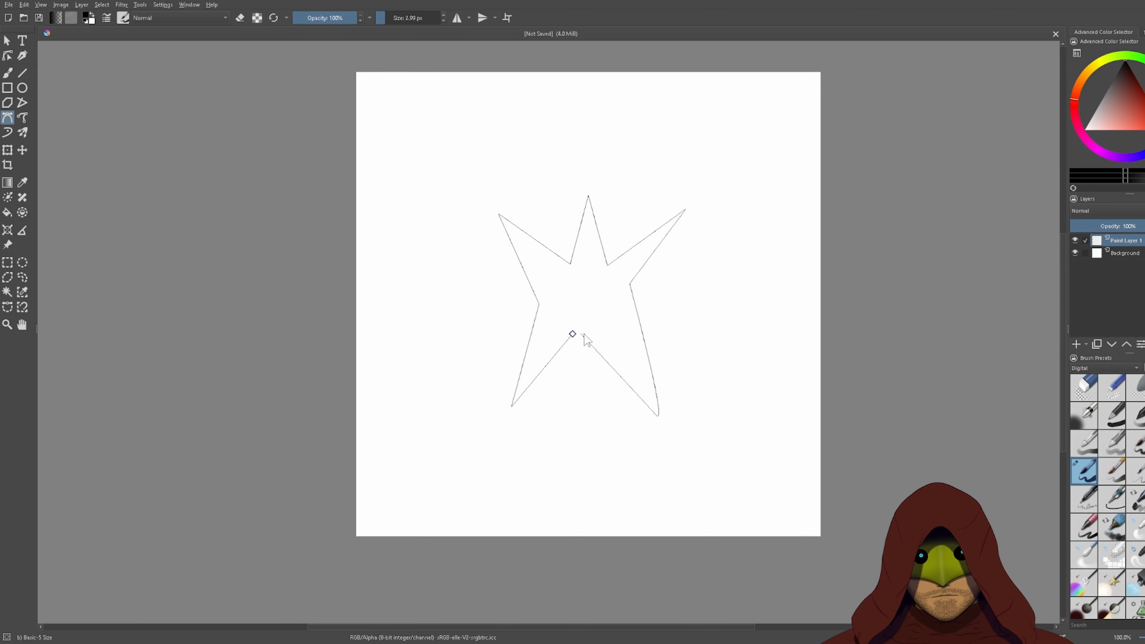
pyautogui.click(573, 334)
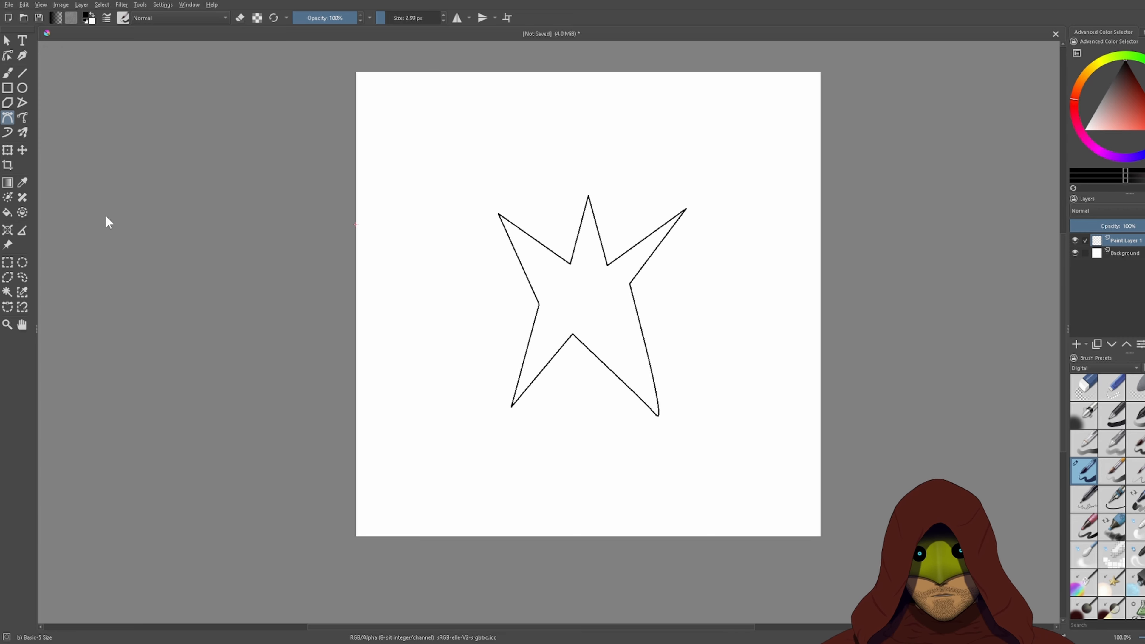
# - Choose a bright red and flood fill the inside of the star outline with it
pyautogui.click(7, 212)
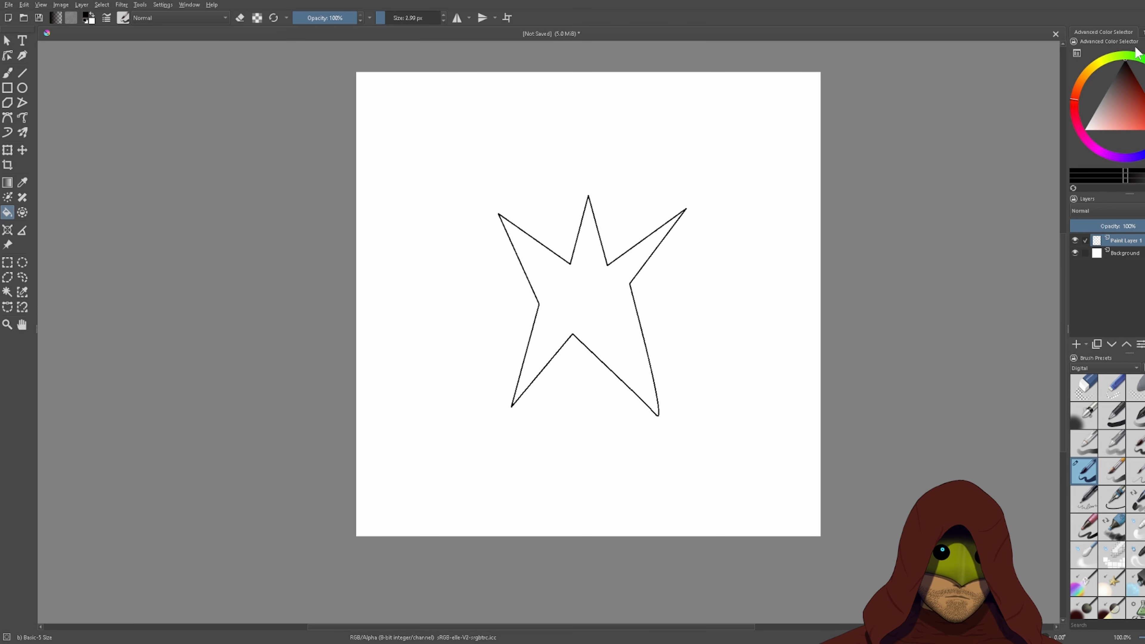
pyautogui.click(1142, 101)
pyautogui.click(588, 296)
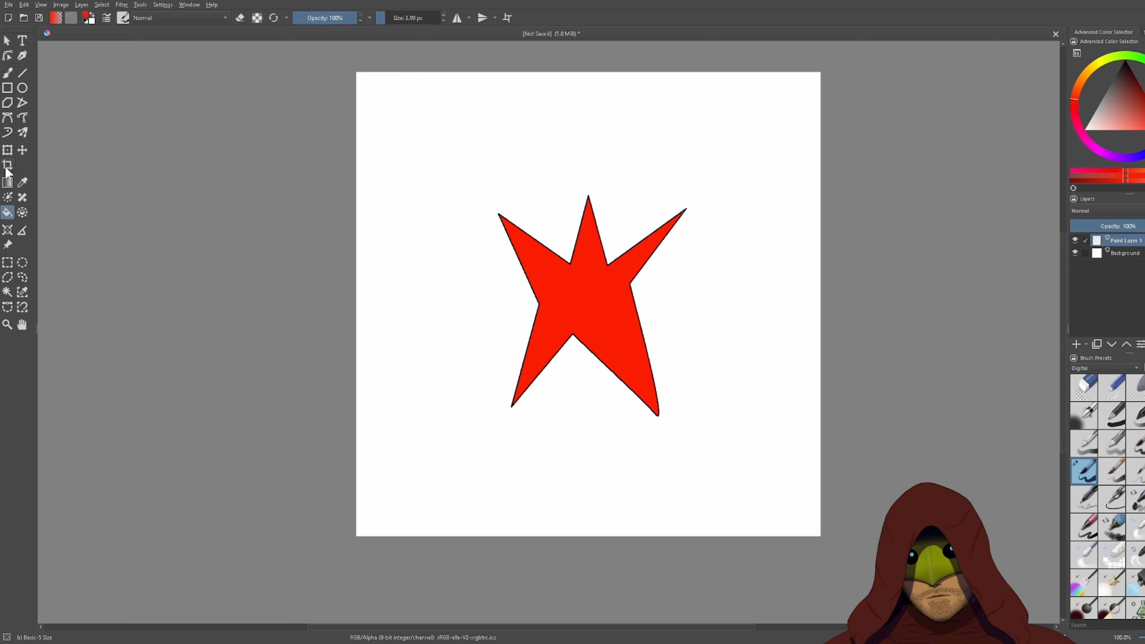
# - Transform the red star by rotating it in perspective about its vertical axis and partly back again
pyautogui.click(7, 151)
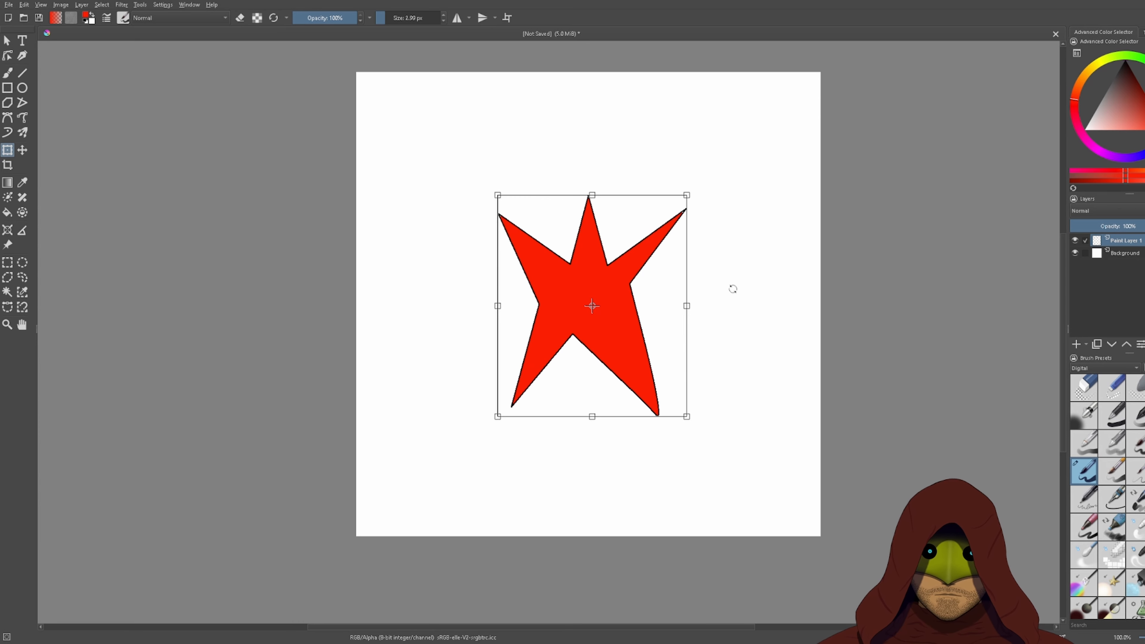
pyautogui.moveTo(736, 289); pyautogui.dragTo(670, 303)
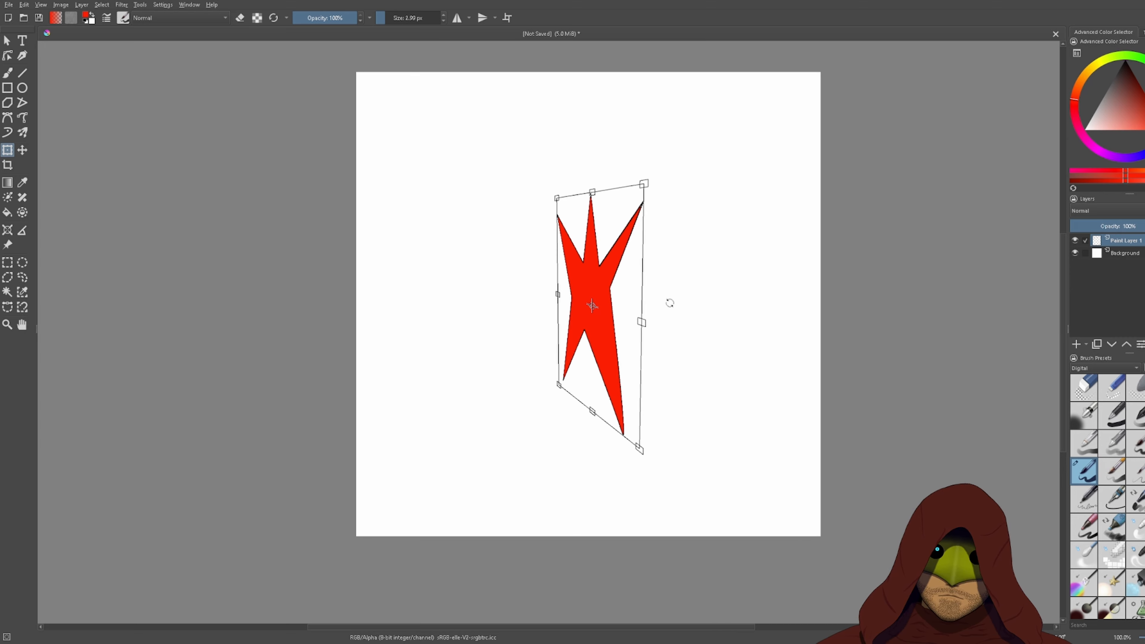
pyautogui.moveTo(670, 303); pyautogui.dragTo(741, 276)
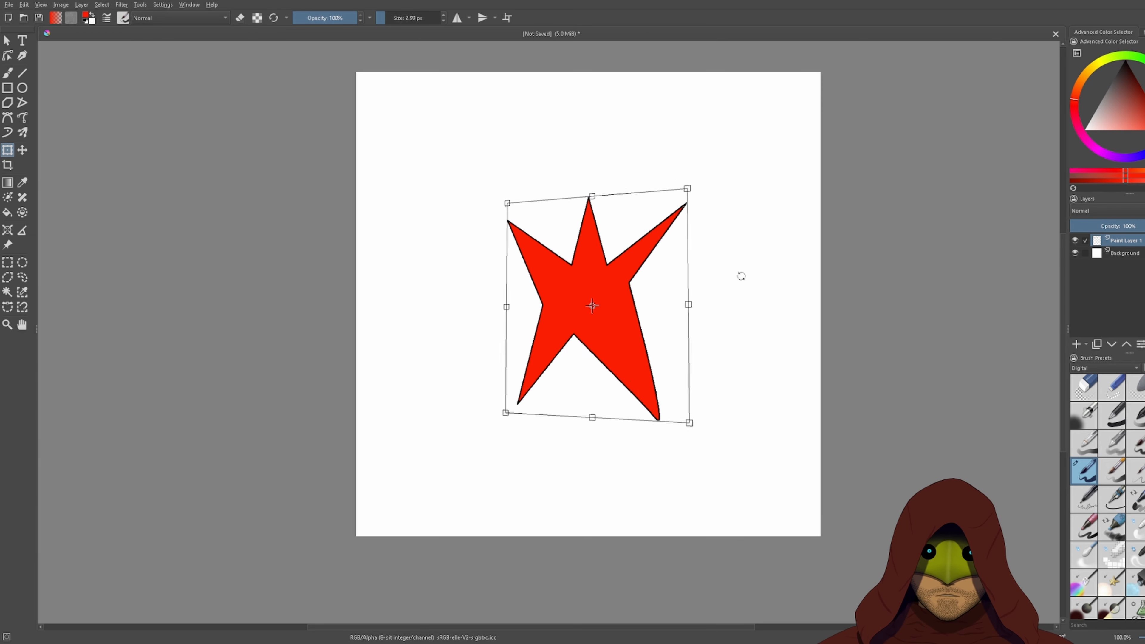
# - Undo the star's transform, red fill and outline, and switch to the Freehand Brush
pyautogui.hotkey('ctrl', 'z')
pyautogui.hotkey('ctrl', 'z')
pyautogui.hotkey('ctrl', 'z')
pyautogui.hotkey('ctrl', 'z')
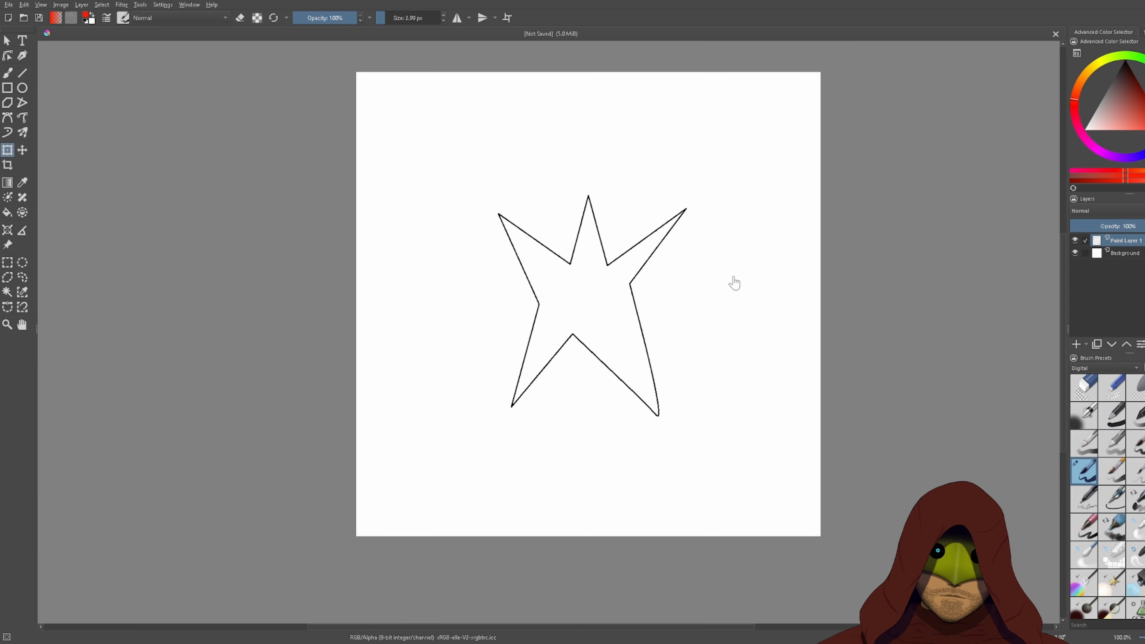
pyautogui.hotkey('ctrl', 'z')
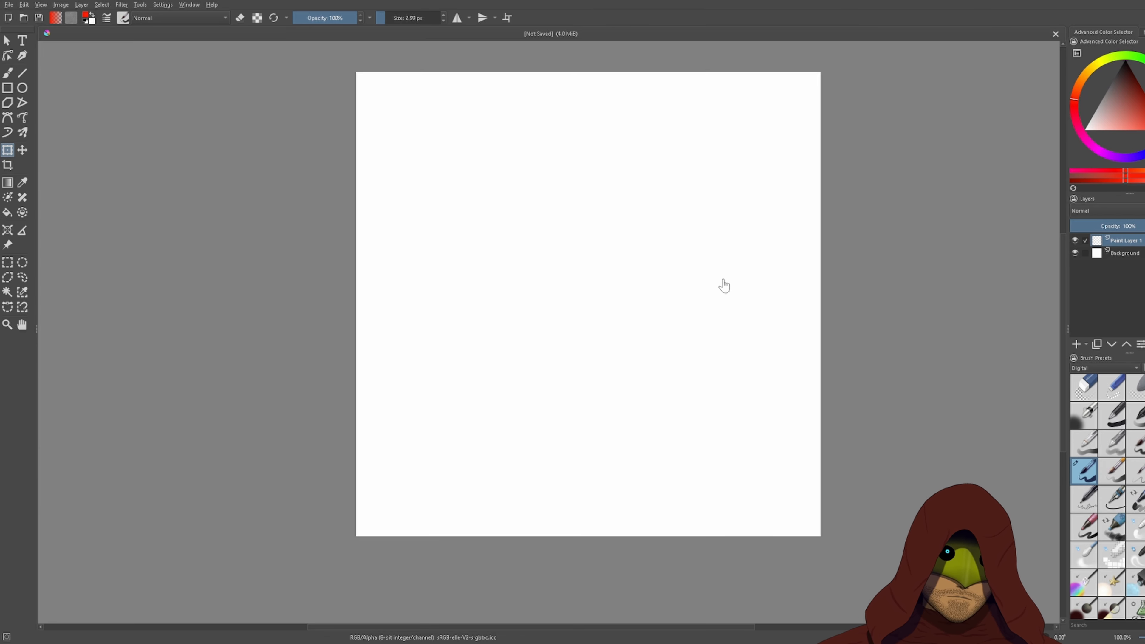
pyautogui.click(10, 75)
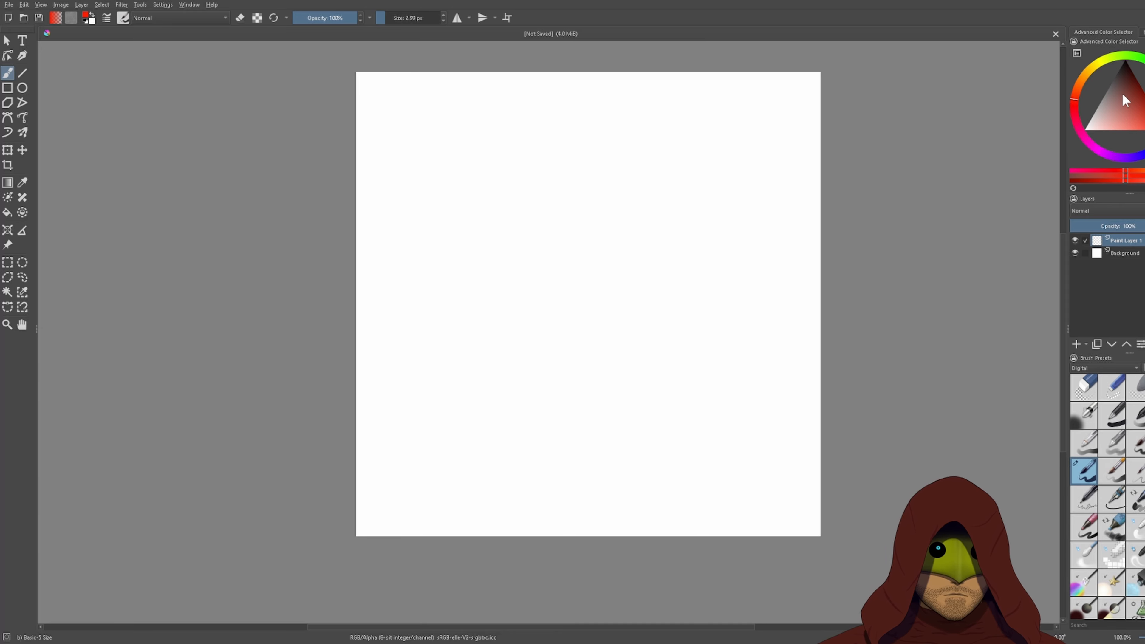
# - Choose black, enlarge the brush, paint a thick curved test stroke across the canvas and undo it
pyautogui.moveTo(1122, 95); pyautogui.dragTo(1116, 12)
pyautogui.moveTo(391, 19); pyautogui.dragTo(390, 21)
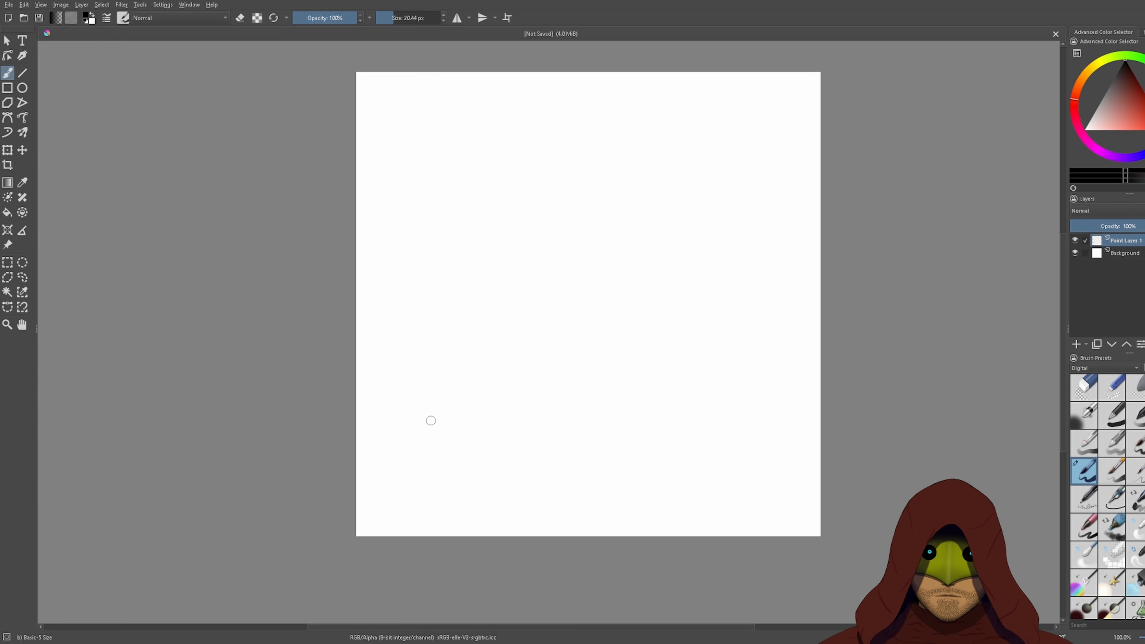
pyautogui.moveTo(433, 422)
pyautogui.mouseDown()
pyautogui.moveTo(469, 301)
pyautogui.moveTo(521, 222)
pyautogui.moveTo(610, 162)
pyautogui.moveTo(657, 152)
pyautogui.mouseUp()
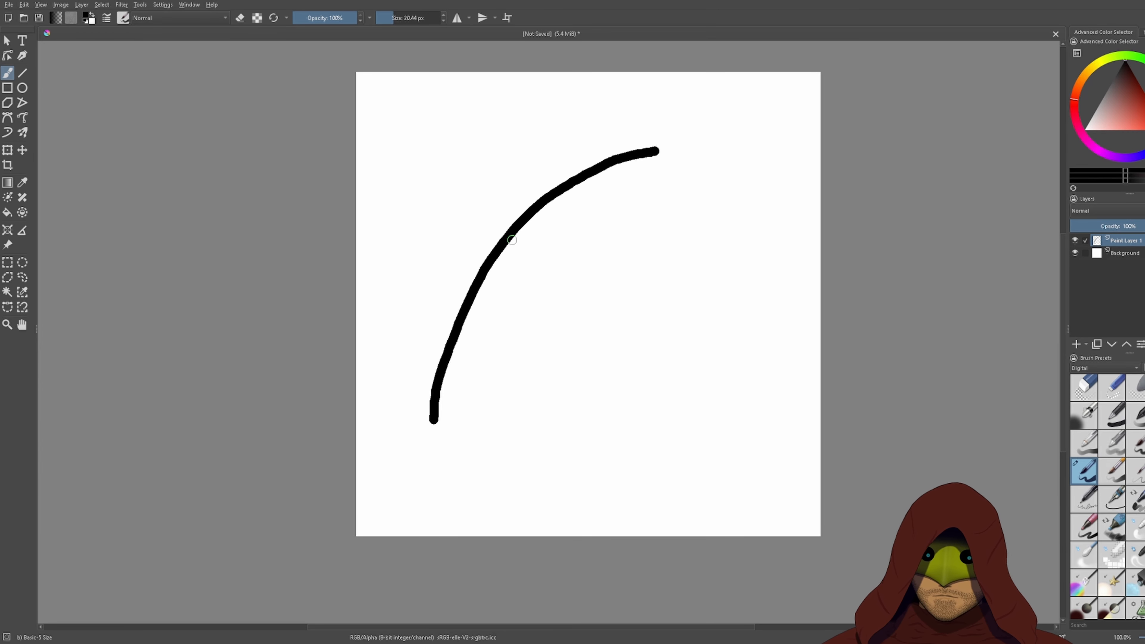
pyautogui.hotkey('ctrl', 'z')
# - Set the brush size to 4 px and draw a rectangle about 412 by 358 px near the canvas centre
pyautogui.click(9, 90)
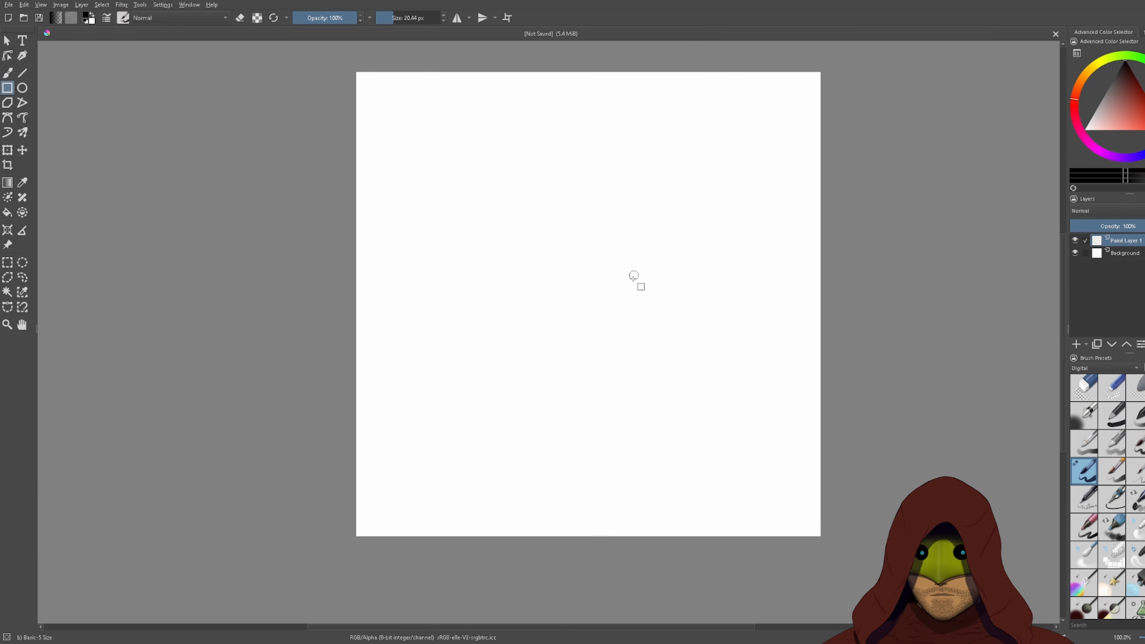
pyautogui.rightClick(411, 18)
pyautogui.write('4')
pyautogui.press('Return')
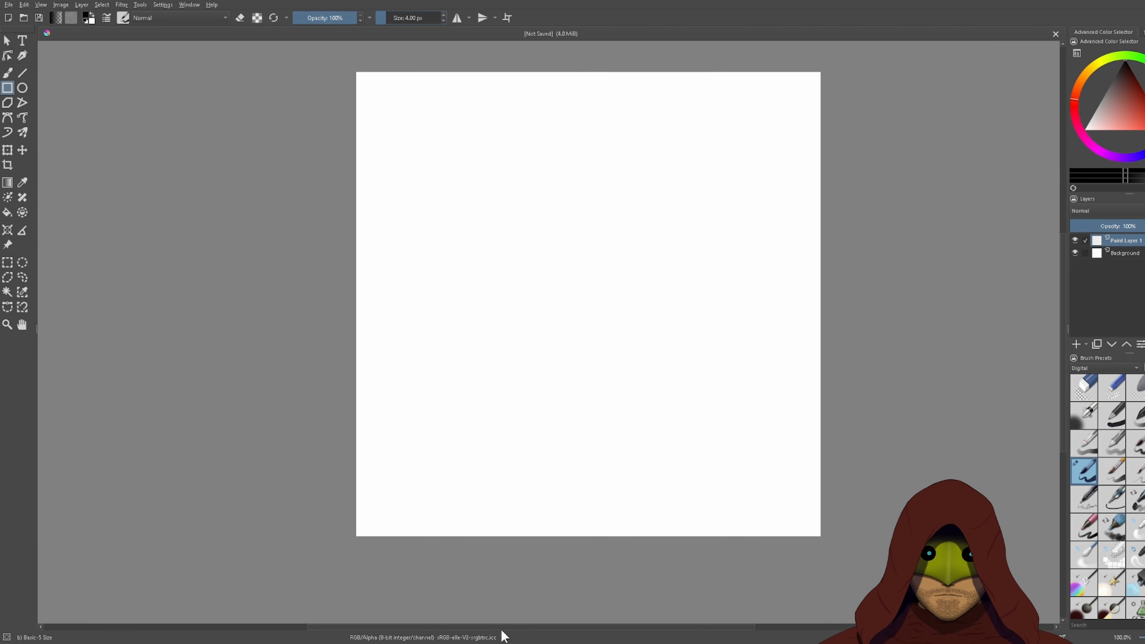
pyautogui.moveTo(471, 208); pyautogui.dragTo(663, 374)
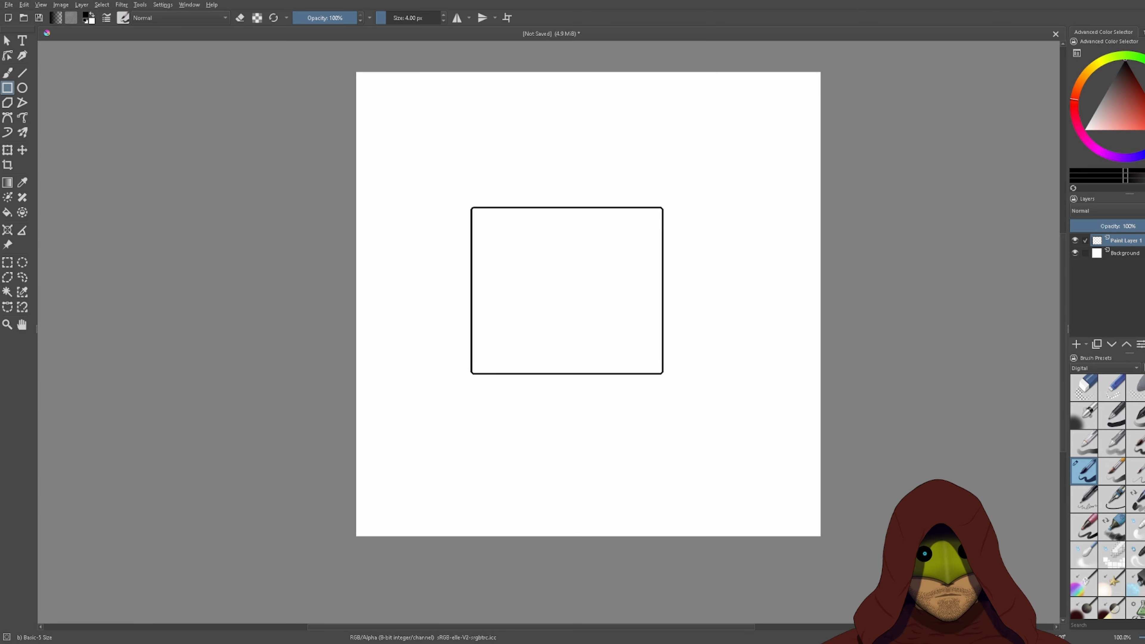
# - Set the Rectangle tool's horizontal and vertical corner rounding to 0 px
pyautogui.click(1143, 32)
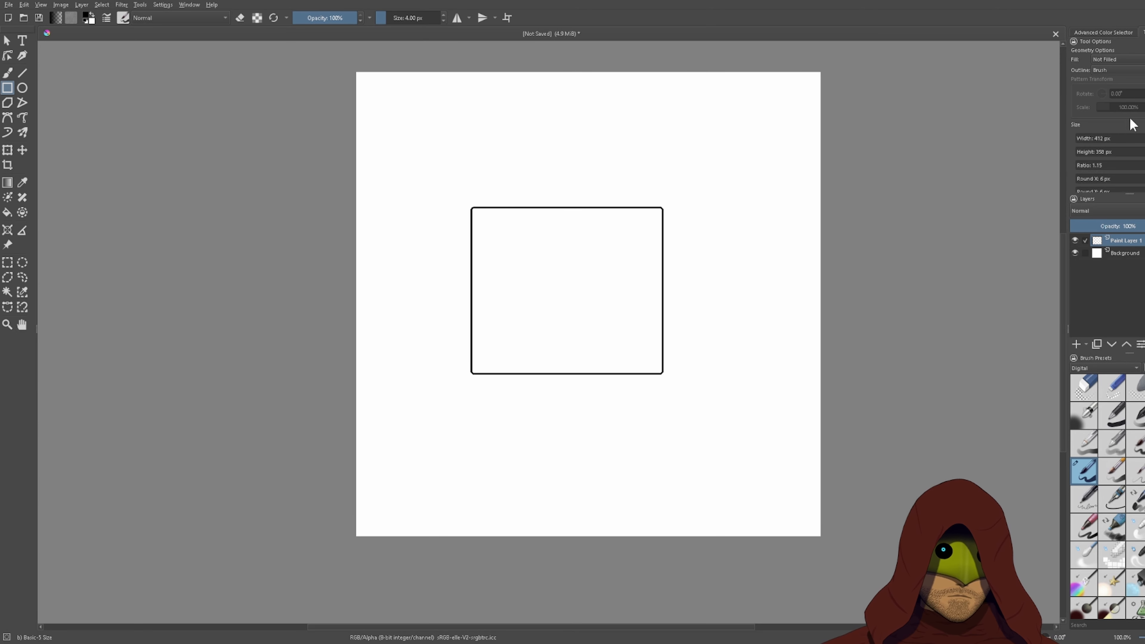
pyautogui.scroll(-1, 1132, 126)
pyautogui.click(1143, 171)
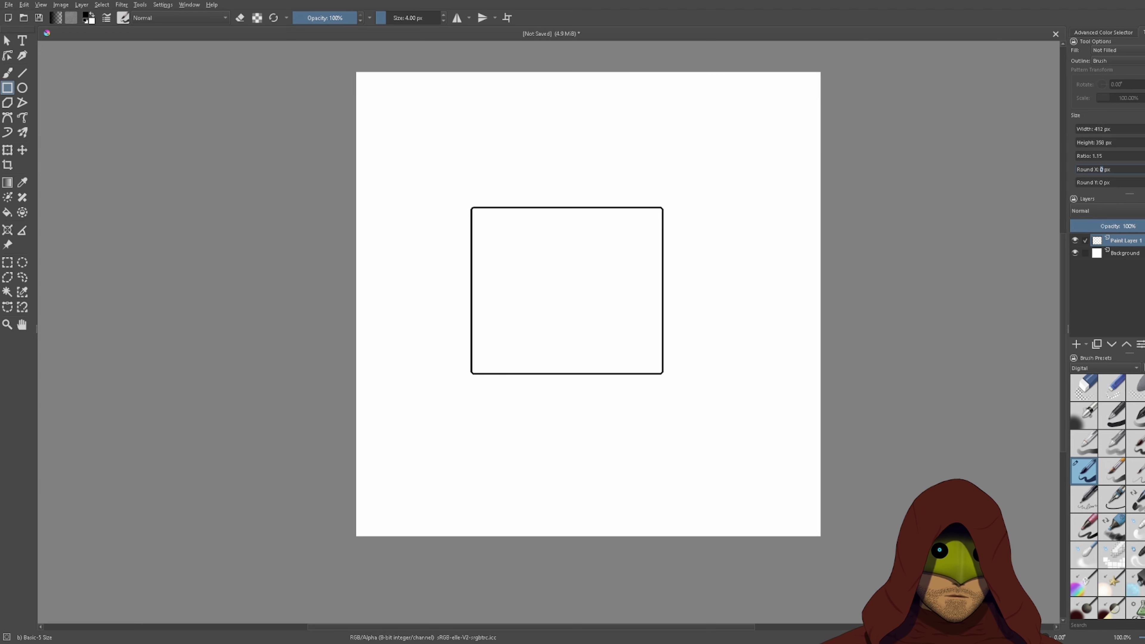
pyautogui.scroll(4, 549, 187)
pyautogui.scroll(-4, 300, 269)
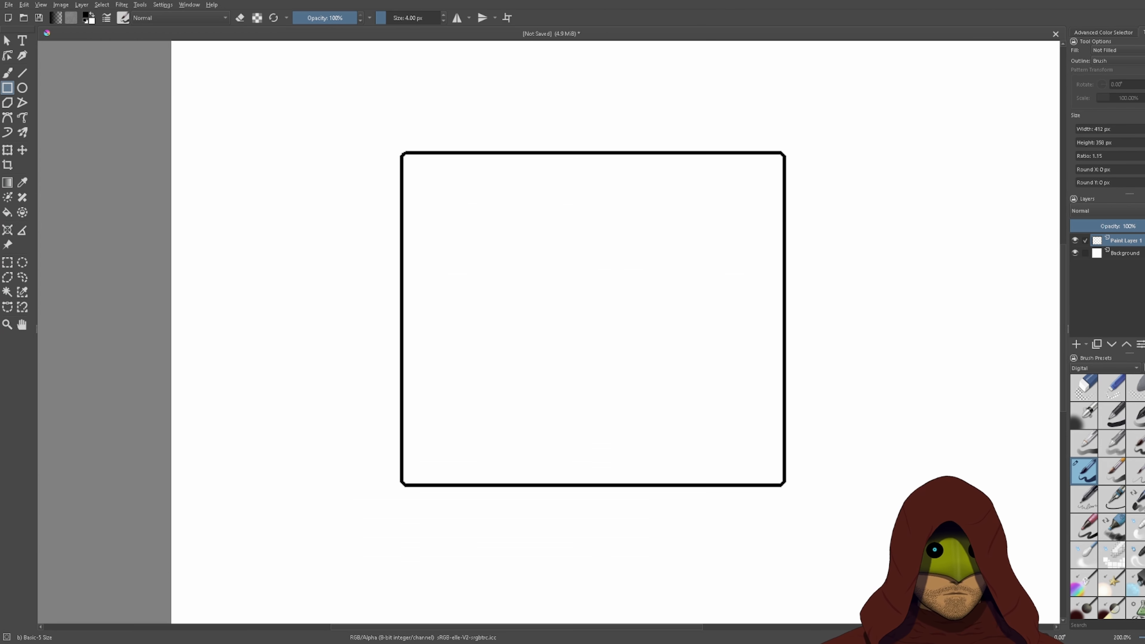
# - Undo the rounded rectangle, draw a square with sharp corners in its place and inspect its corners up close
pyautogui.click(1103, 32)
pyautogui.hotkey('ctrl', 'z')
pyautogui.moveTo(391, 140); pyautogui.dragTo(856, 493)
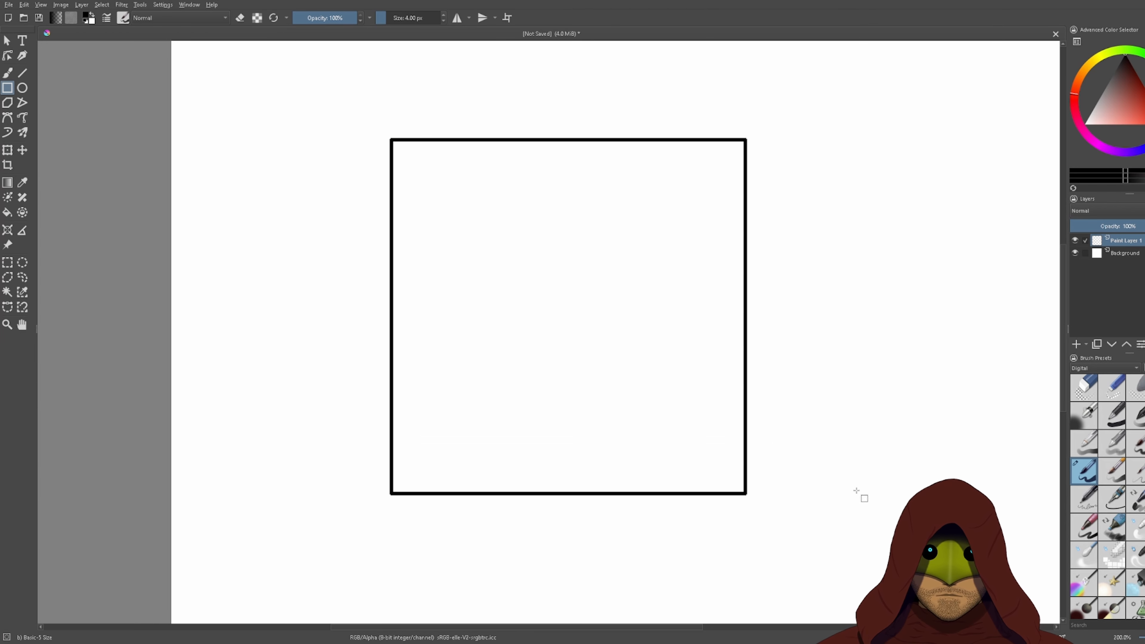
pyautogui.scroll(-2, 511, 246)
pyautogui.scroll(8, 606, 342)
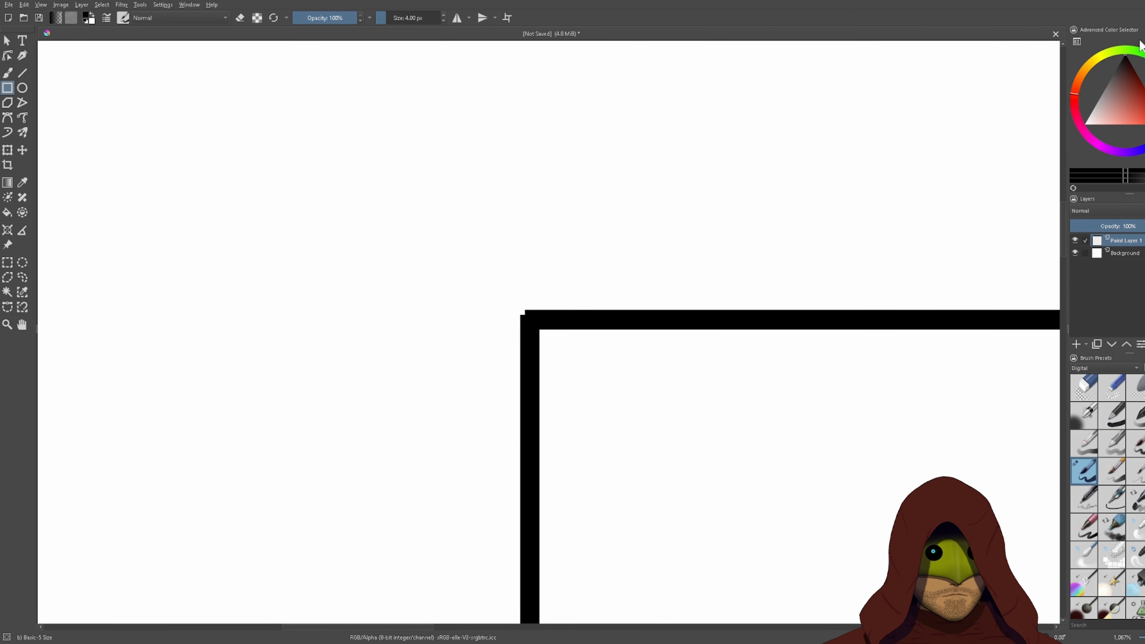
pyautogui.scroll(-3, 943, 280)
pyautogui.moveTo(915, 280); pyautogui.dragTo(404, 240)
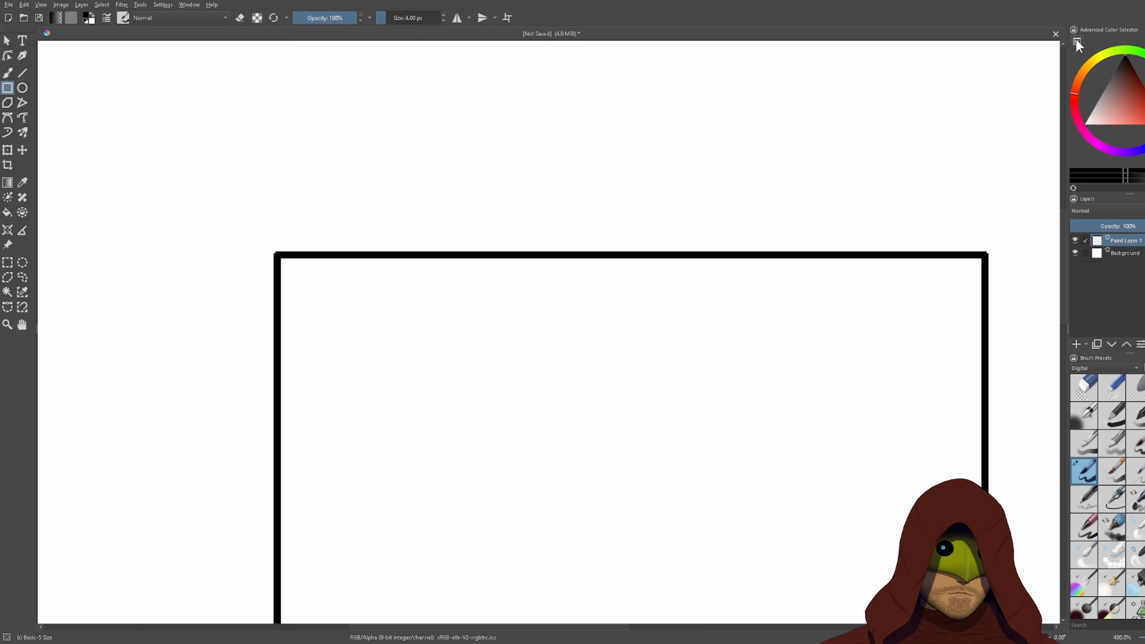
pyautogui.click(7, 73)
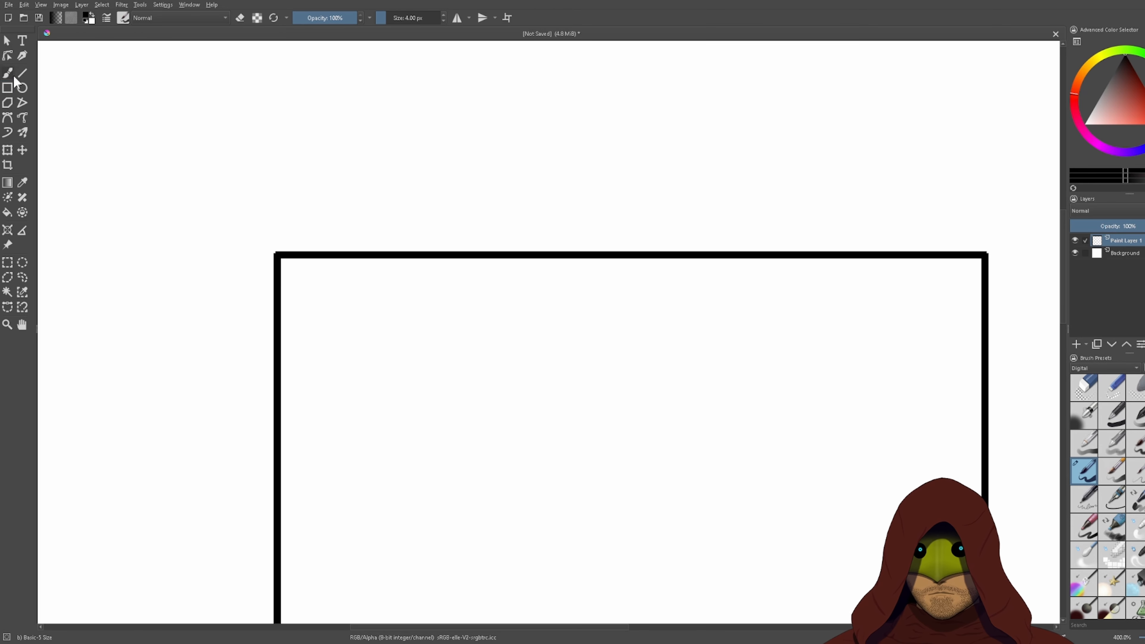
pyautogui.click(8, 88)
pyautogui.scroll(-2, 685, 264)
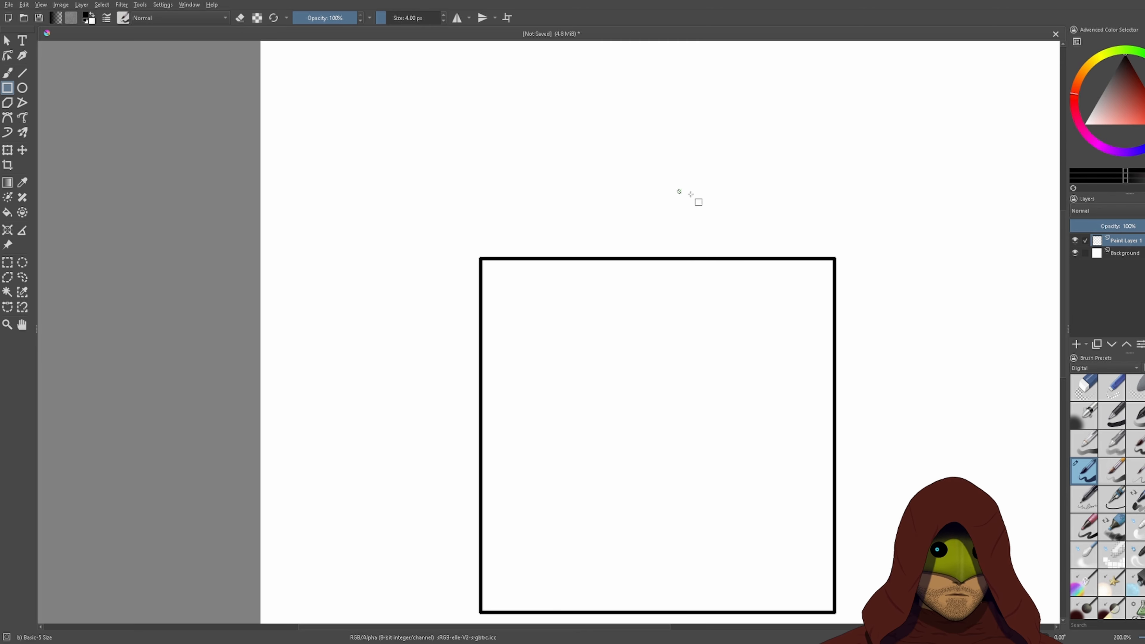
pyautogui.moveTo(678, 190); pyautogui.dragTo(769, 222)
pyautogui.hotkey('ctrl', 'z')
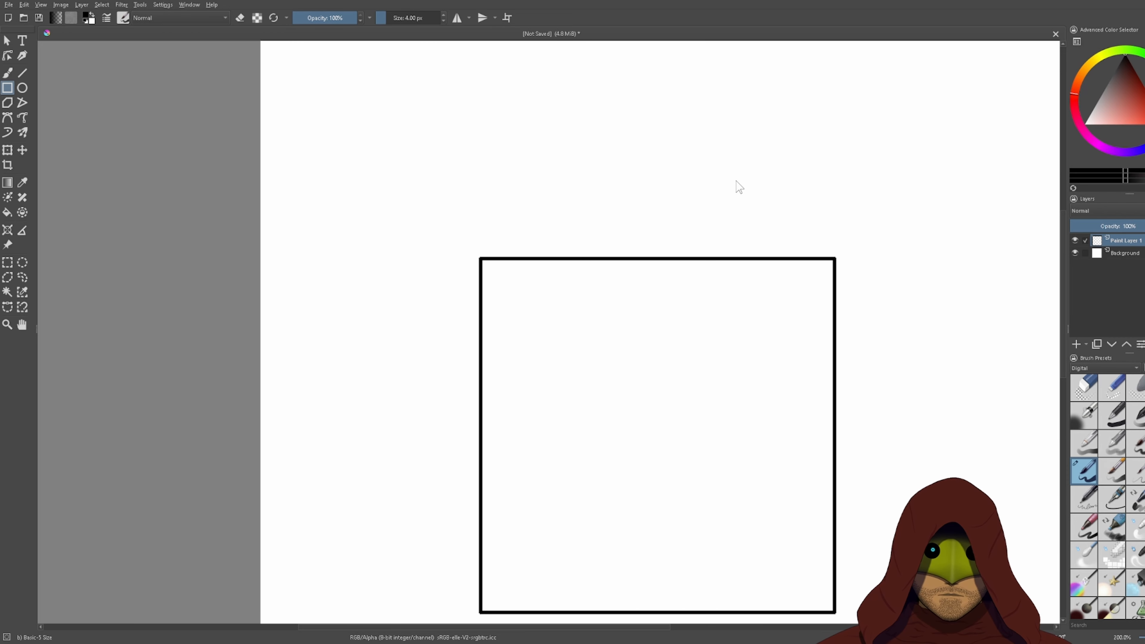
# - Close the Advanced Color Selector docker and restore it above the layer list
pyautogui.click(1144, 30)
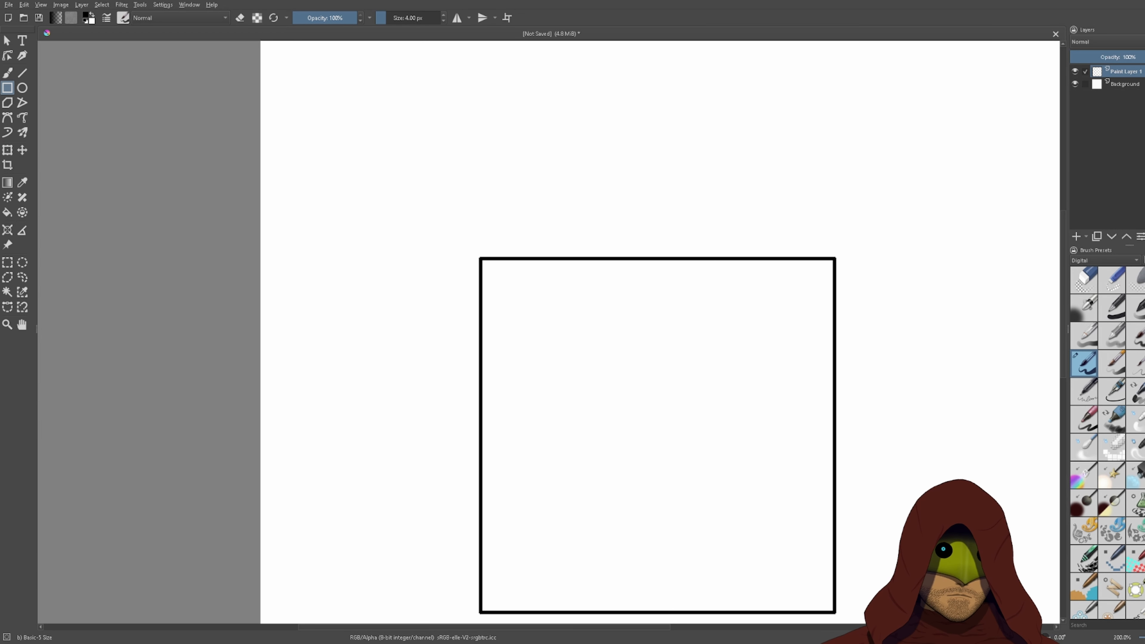
pyautogui.click(1144, 29)
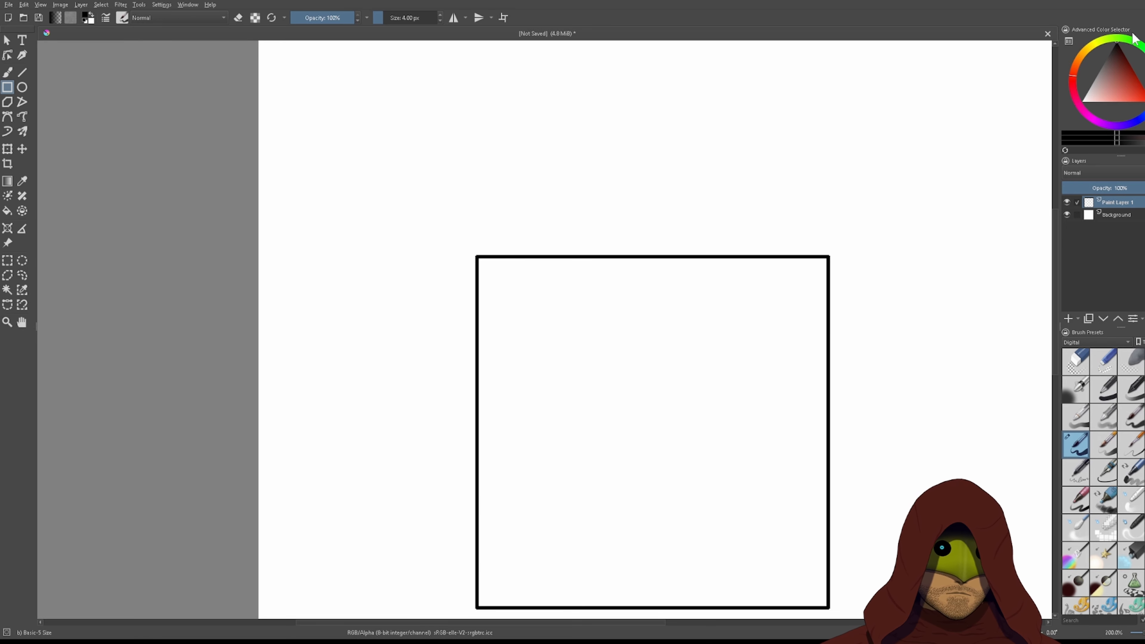
pyautogui.moveTo(1137, 30)
pyautogui.mouseDown()
pyautogui.moveTo(1111, 68)
pyautogui.moveTo(1132, 44)
pyautogui.mouseUp()
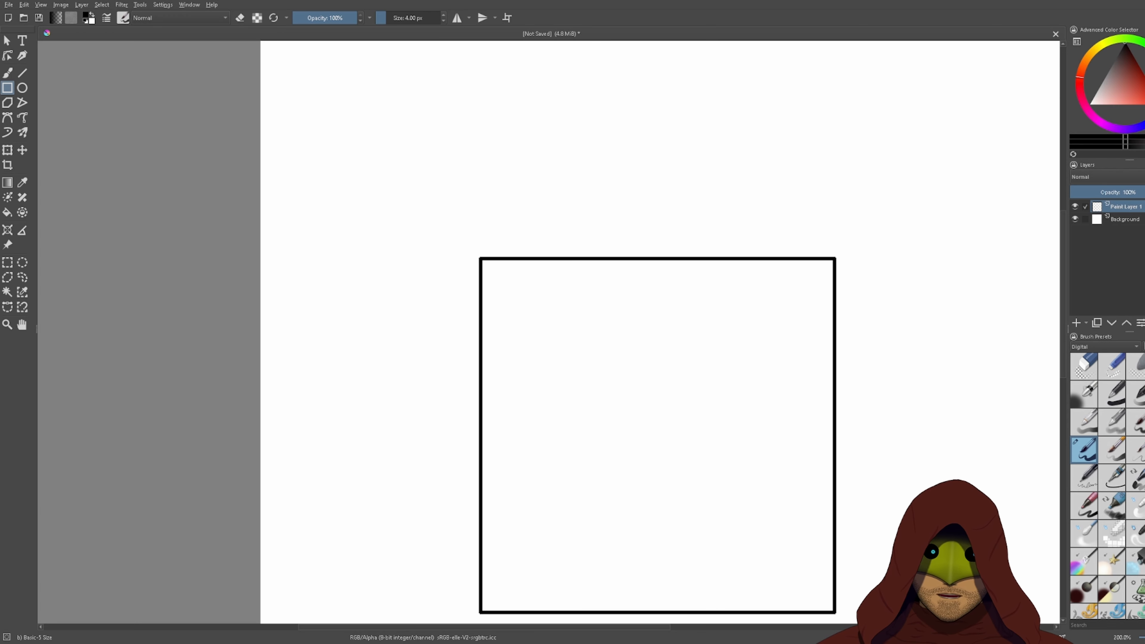
# - Choose a mid grey and flood fill the inside of the square with it
pyautogui.moveTo(584, 382)
pyautogui.mouseDown()
pyautogui.moveTo(387, 254)
pyautogui.moveTo(632, 324)
pyautogui.mouseUp()
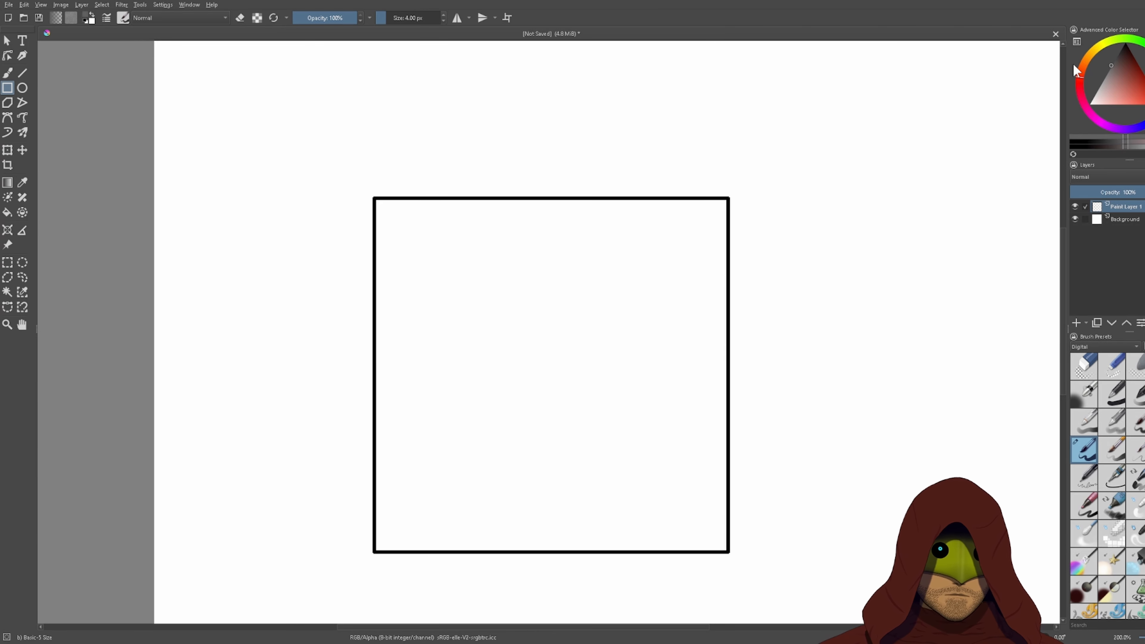
pyautogui.click(8, 212)
pyautogui.click(580, 352)
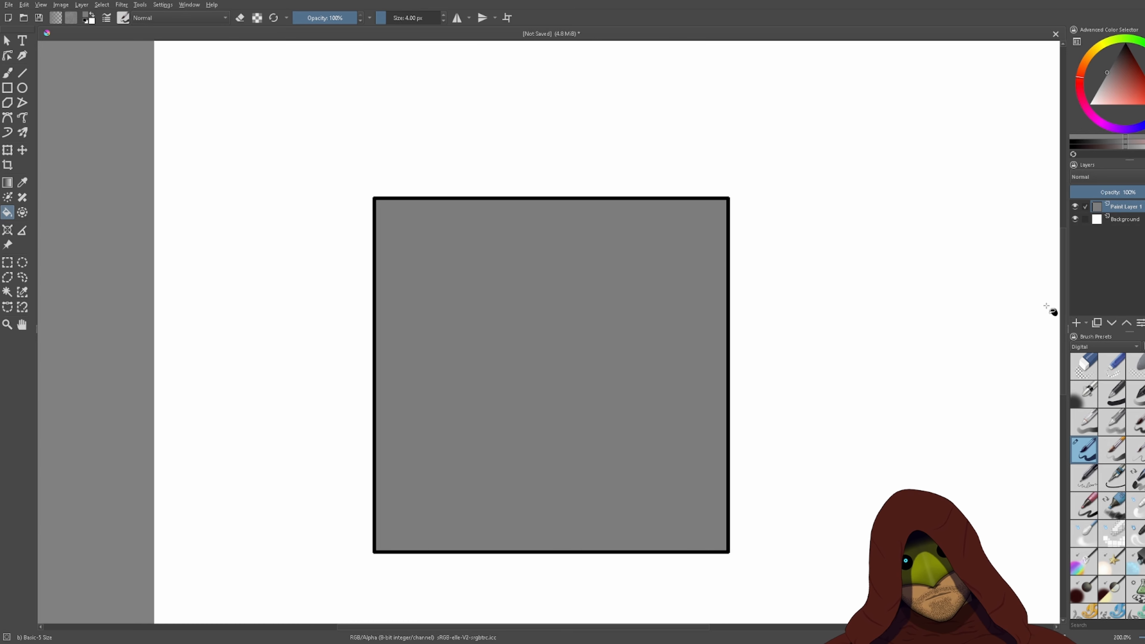
# - Add a new paint layer and select the square's grey interior on Paint Layer 1 with Contiguous Selection
pyautogui.click(1076, 323)
pyautogui.click(1109, 219)
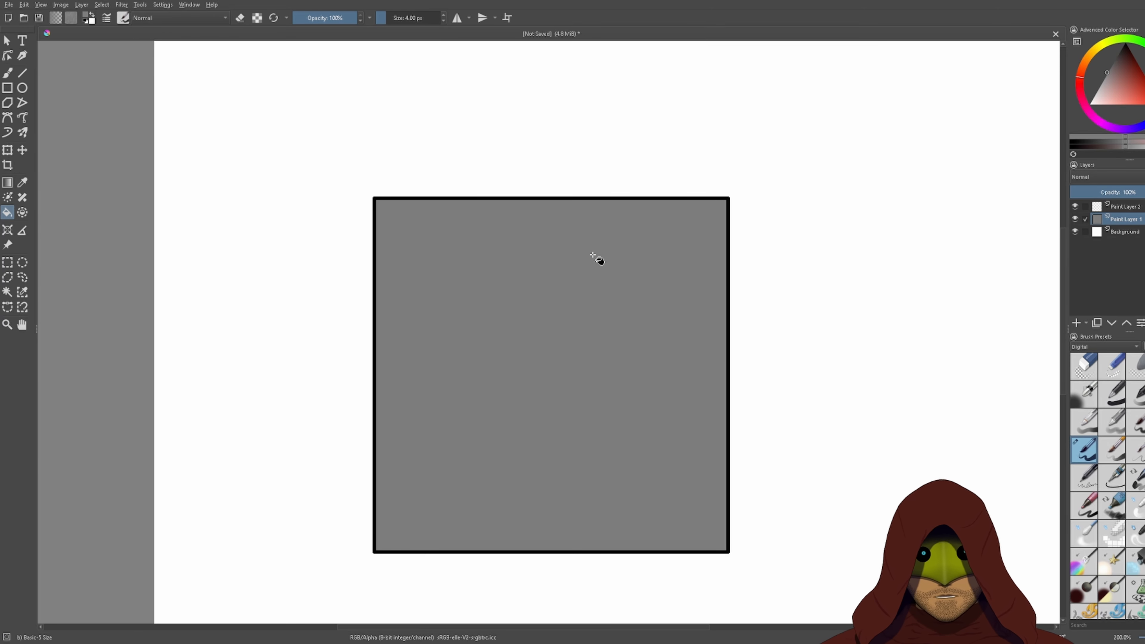
pyautogui.click(7, 292)
pyautogui.click(499, 305)
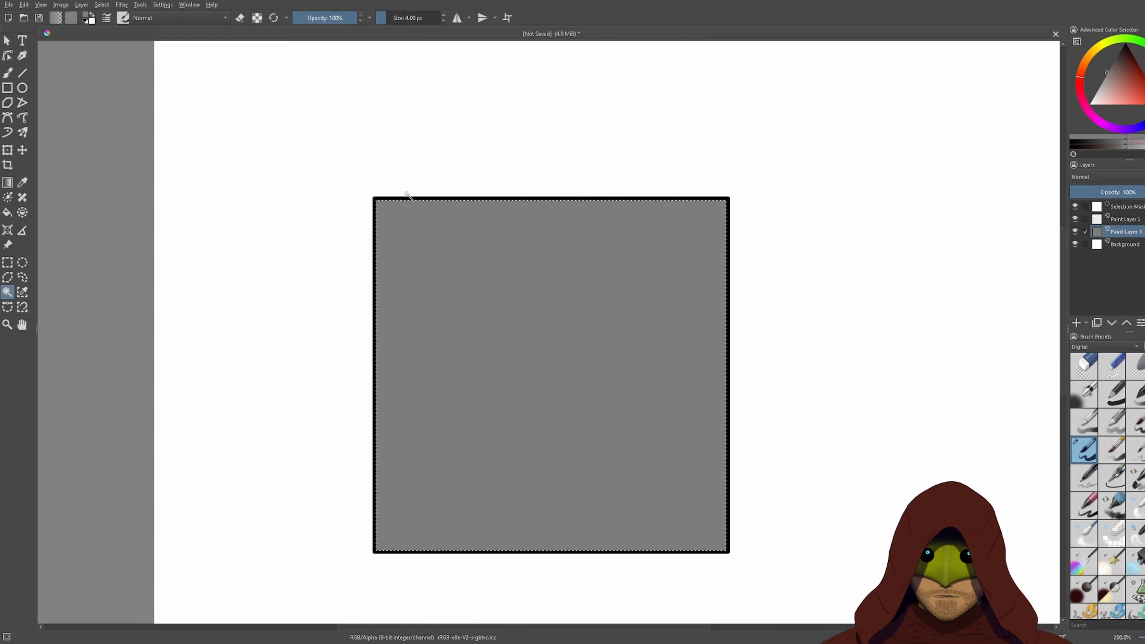
pyautogui.scroll(5, 418, 199)
pyautogui.scroll(2, 419, 202)
pyautogui.scroll(-4, 405, 245)
pyautogui.scroll(-3, 961, 241)
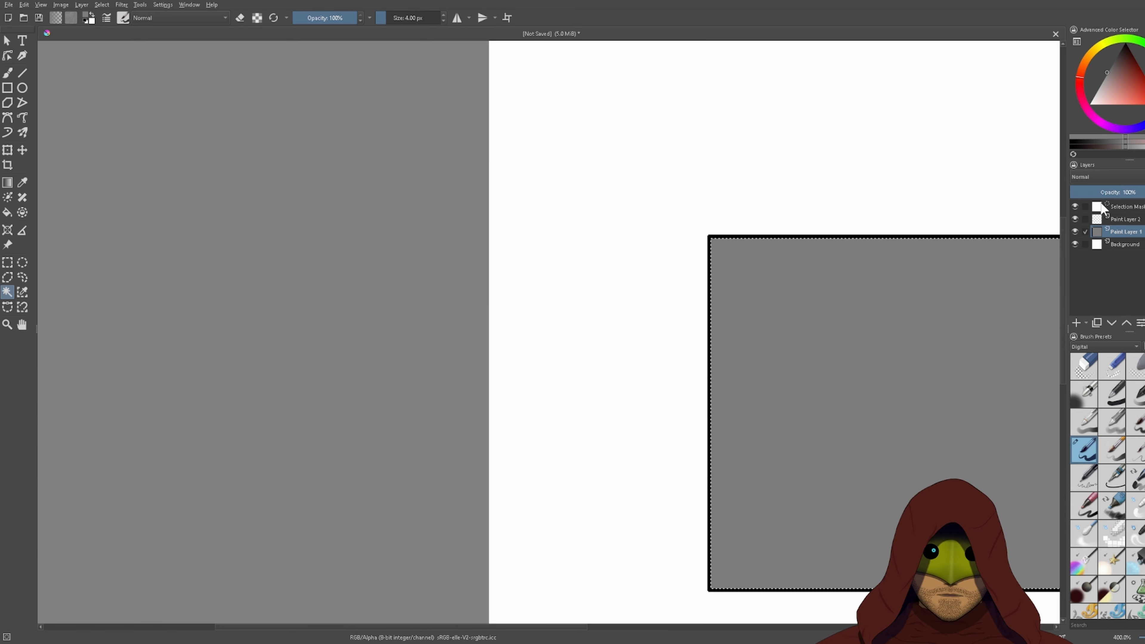
# - Display the selection mask overlay, and make Paint Layer 2 active for the Freehand Brush in black
pyautogui.click(1104, 207)
pyautogui.moveTo(856, 285); pyautogui.dragTo(684, 231)
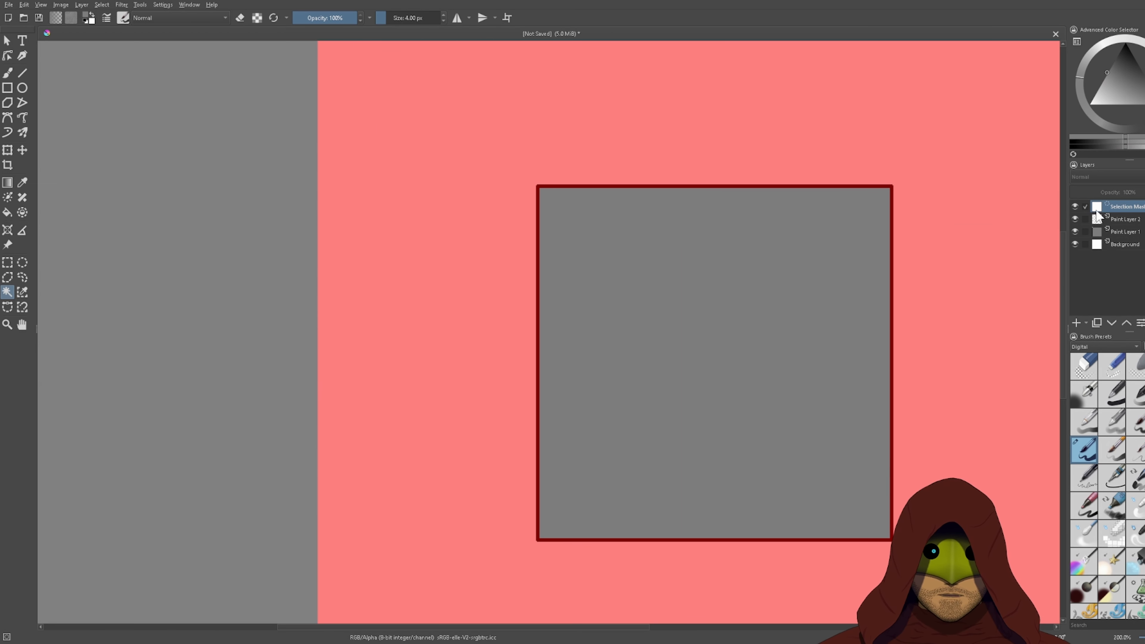
pyautogui.click(1113, 219)
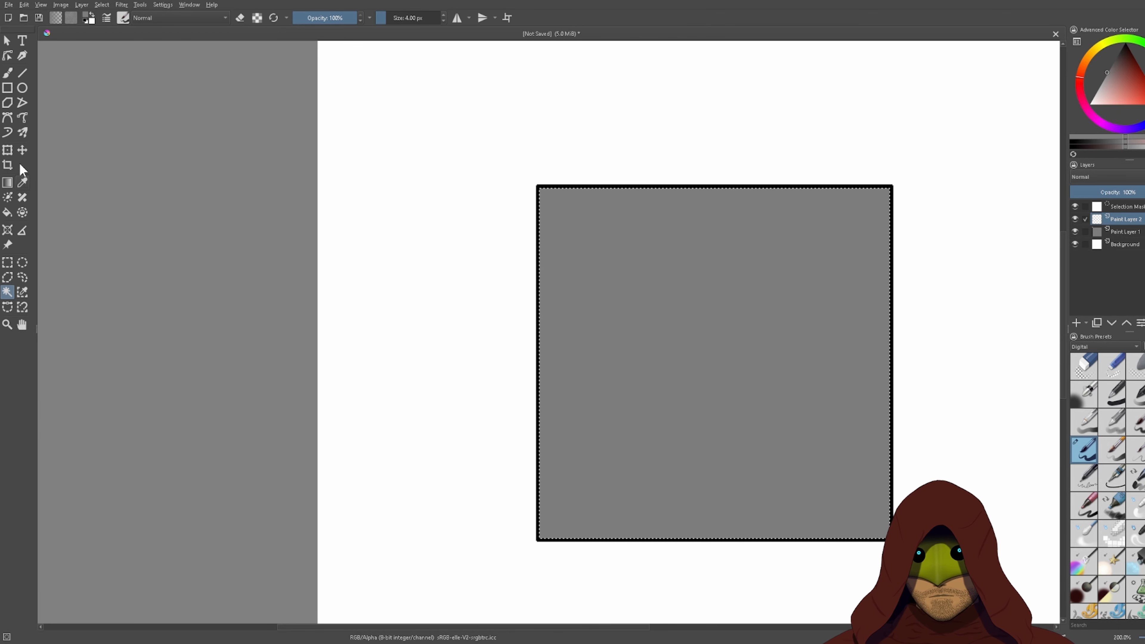
pyautogui.click(8, 73)
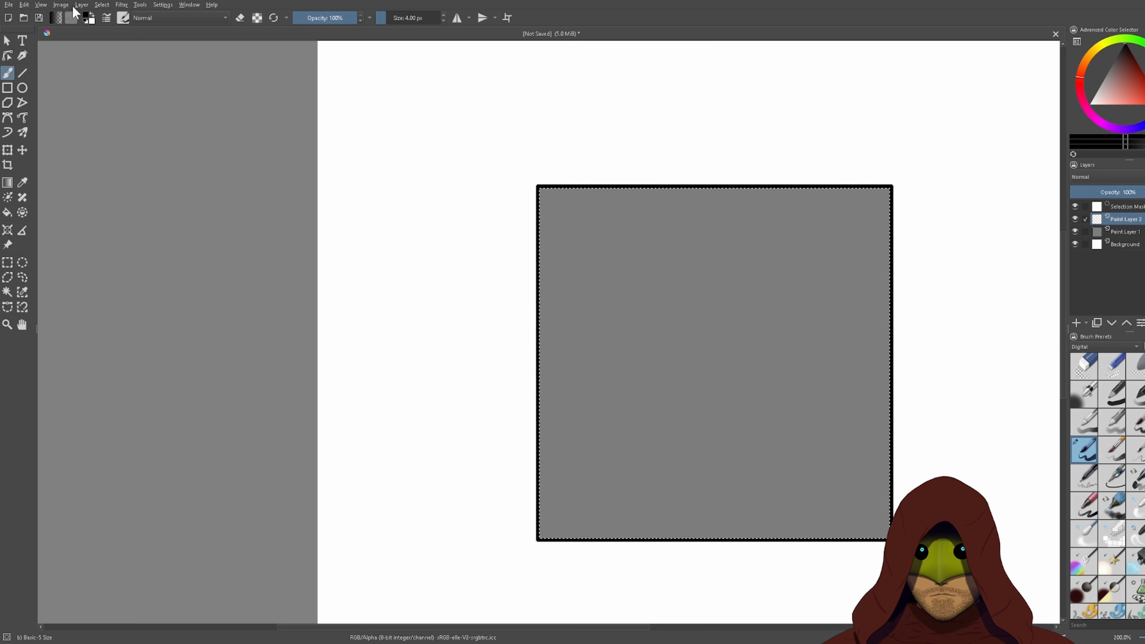
# - Compare Paint Layer 2 and Paint Layer 1 by toggling their visibility off and on again
pyautogui.click(1075, 219)
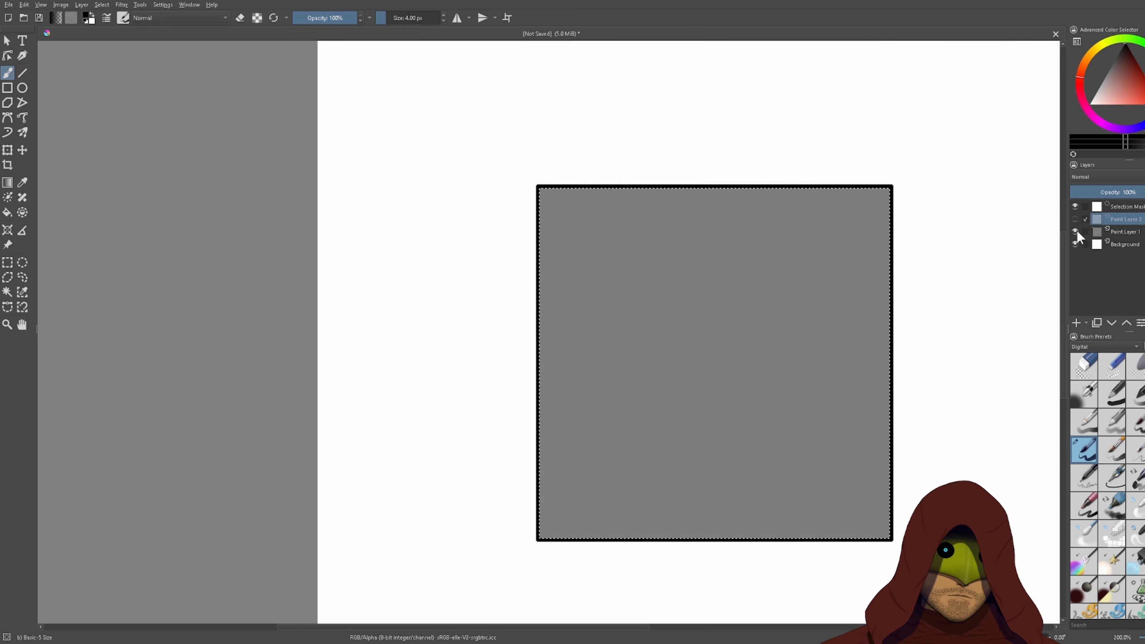
pyautogui.click(1125, 232)
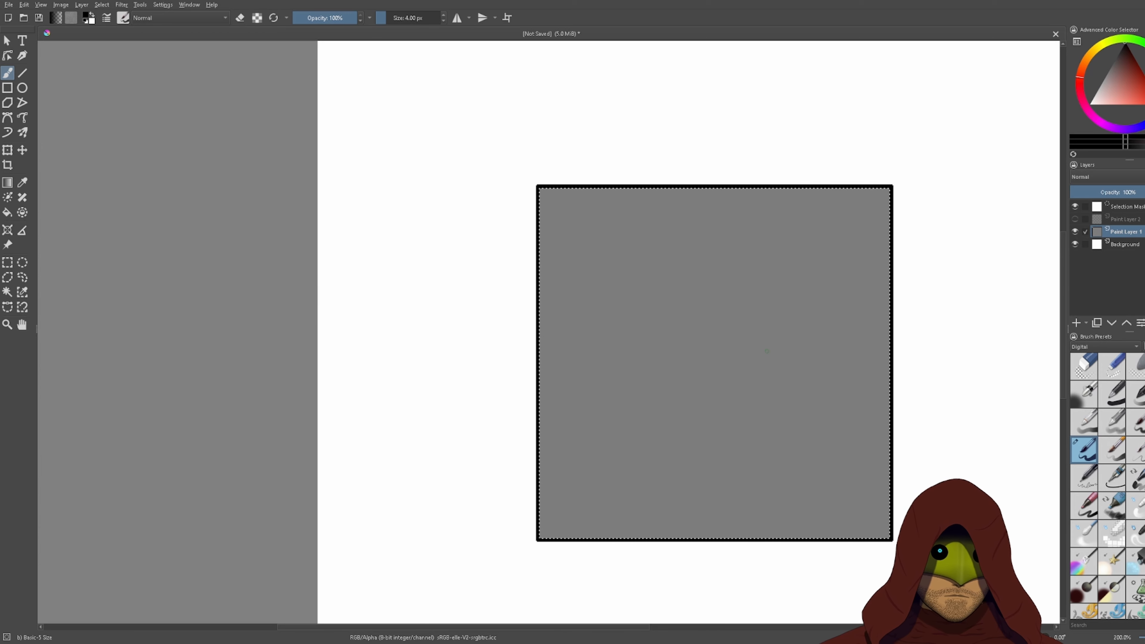
pyautogui.click(1100, 220)
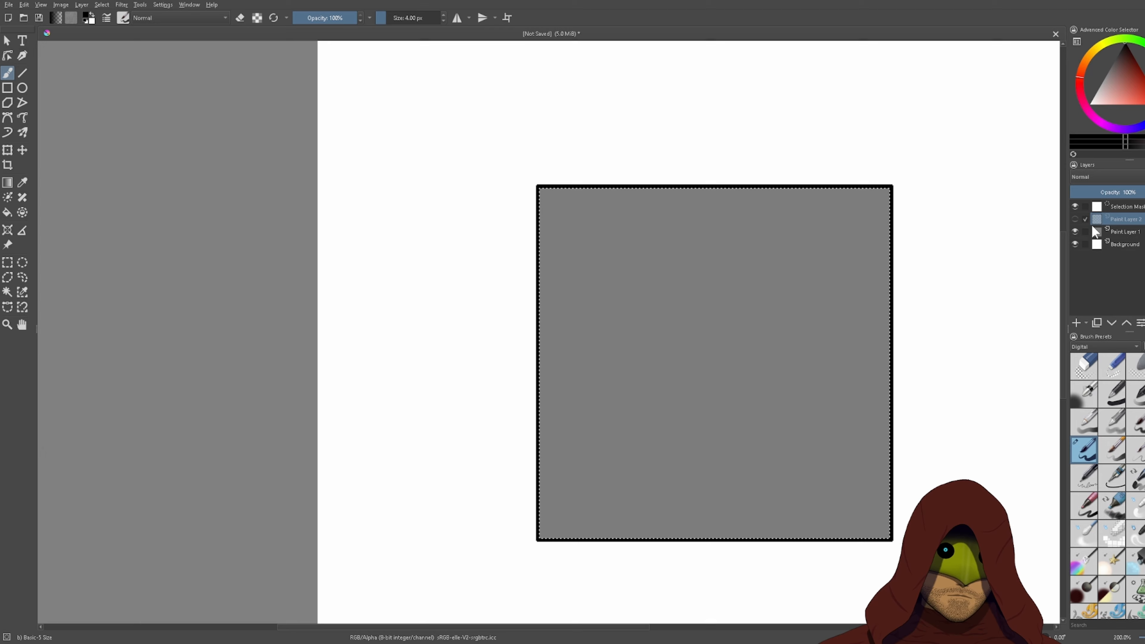
pyautogui.click(1076, 218)
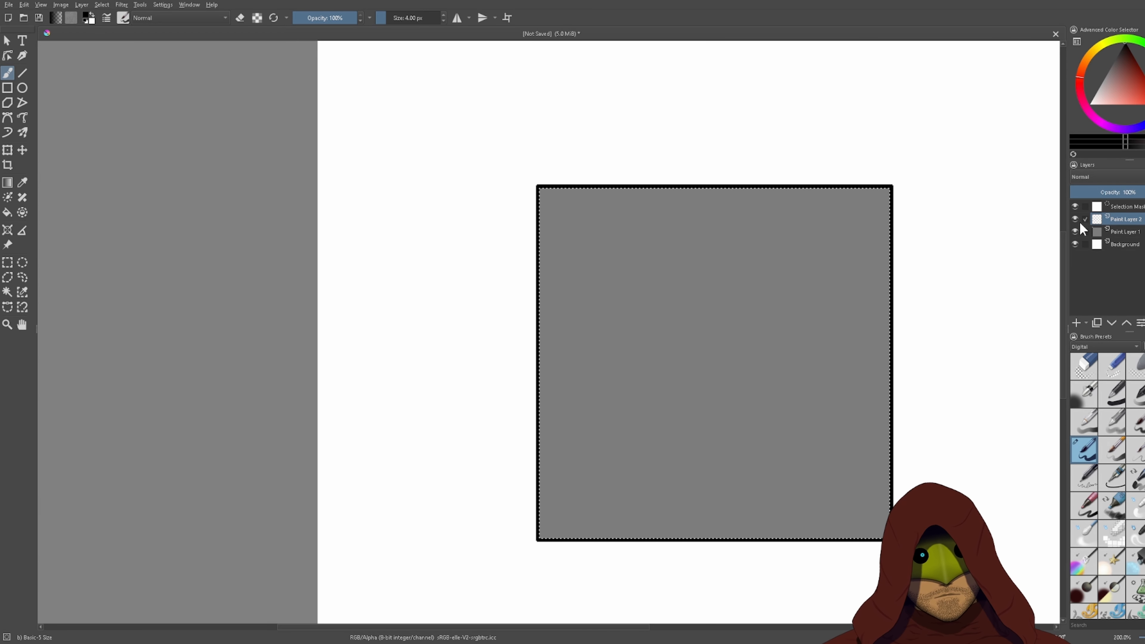
pyautogui.click(1077, 219)
pyautogui.click(1077, 218)
pyautogui.click(1077, 219)
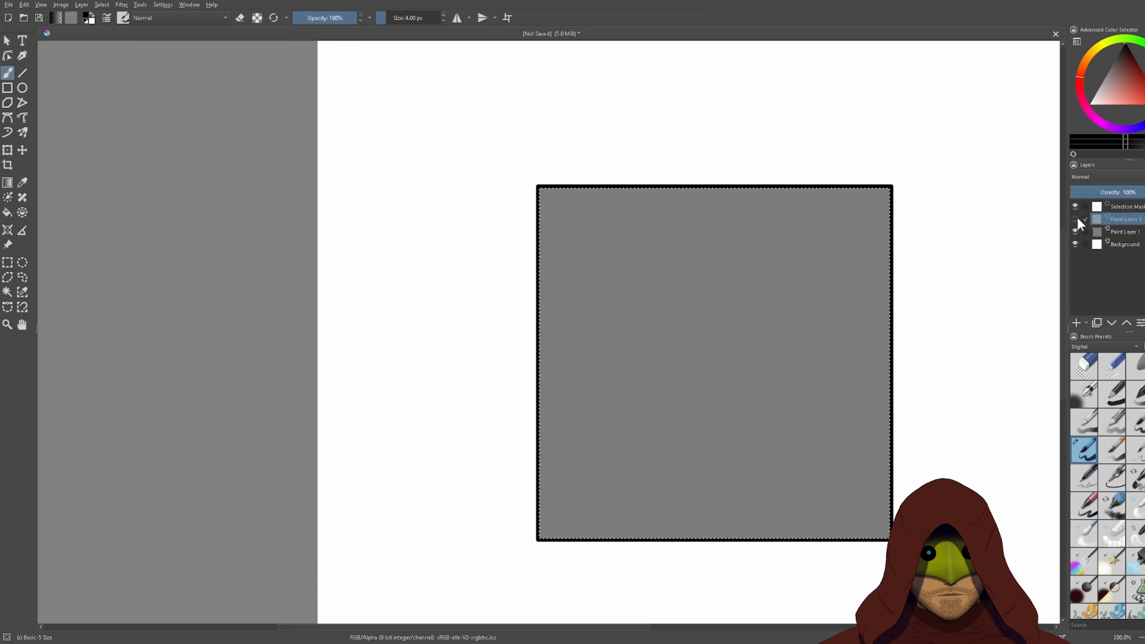
pyautogui.click(1076, 219)
pyautogui.click(1074, 217)
pyautogui.click(1074, 217)
pyautogui.click(1074, 231)
pyautogui.click(1074, 231)
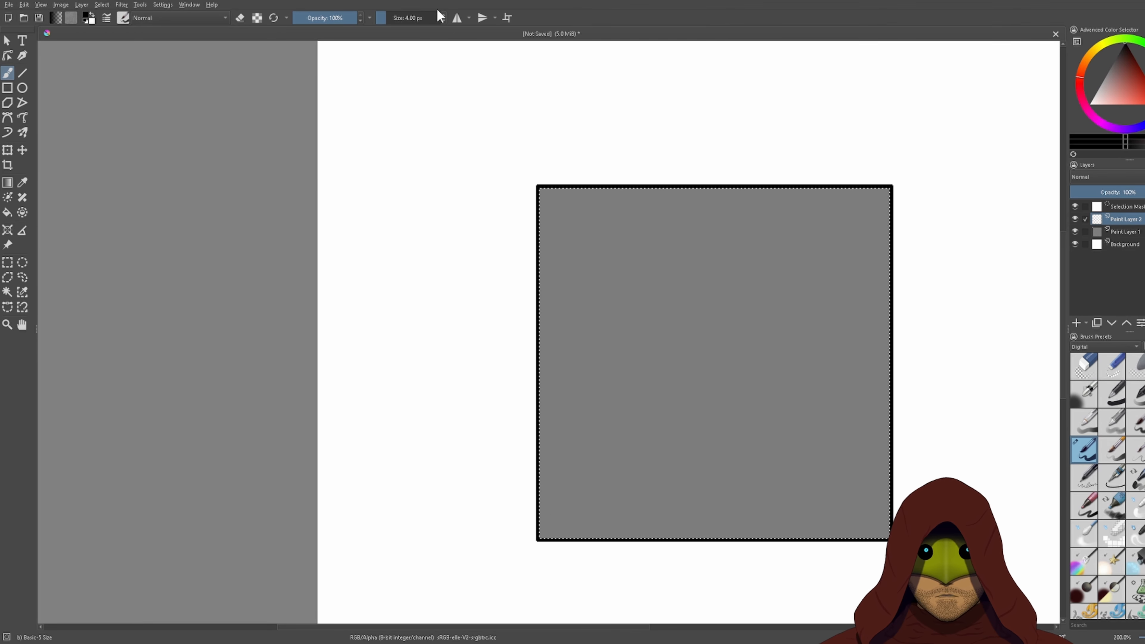
# - Set the brush size to 40 px and paint black shading along the square's lower and right edges on Paint Layer 2
pyautogui.moveTo(407, 17)
pyautogui.mouseDown()
pyautogui.moveTo(423, 17)
pyautogui.moveTo(396, 17)
pyautogui.mouseUp()
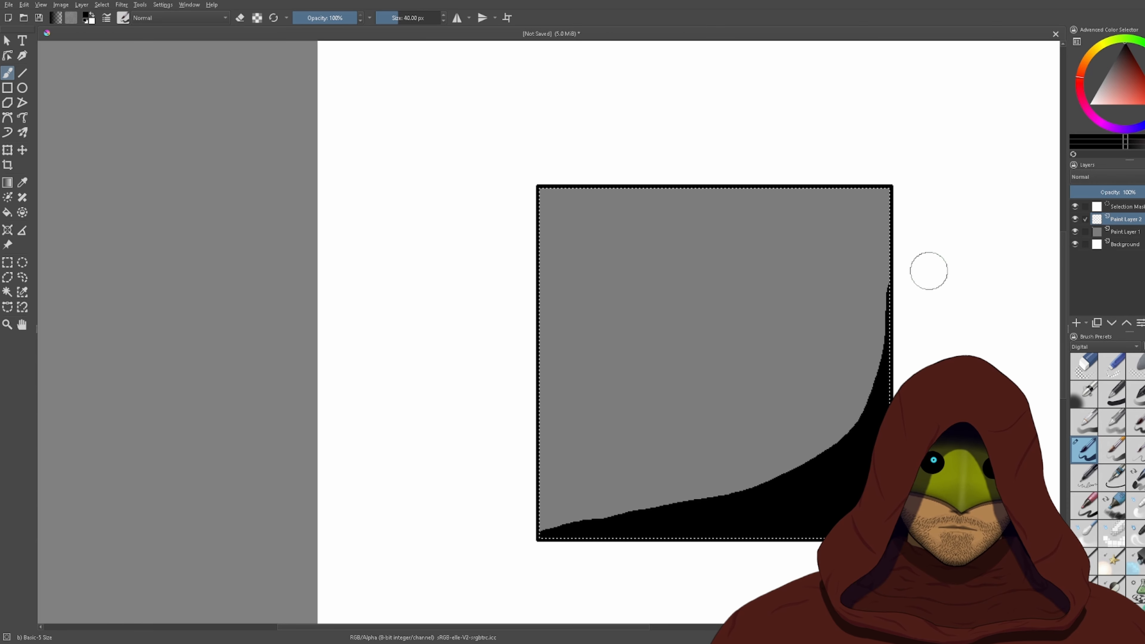
pyautogui.scroll(-3, 953, 345)
pyautogui.scroll(3, 954, 345)
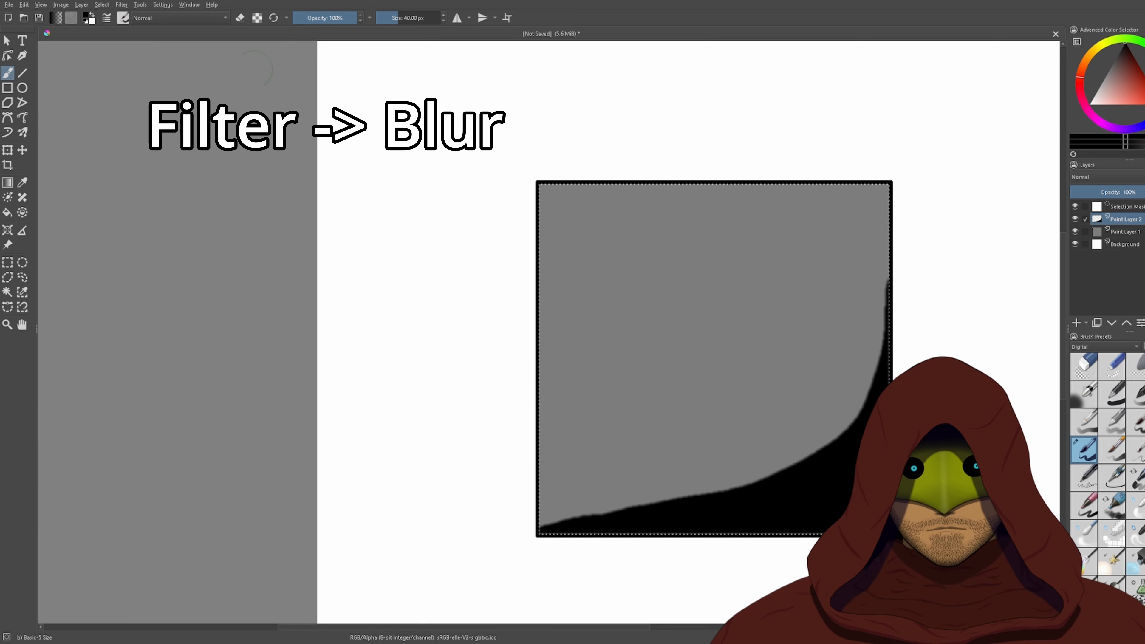
# - Soften the black shading strongly with a Blur filter and set Paint Layer 2's opacity to 30%
pyautogui.moveTo(84, 354); pyautogui.dragTo(122, 362)
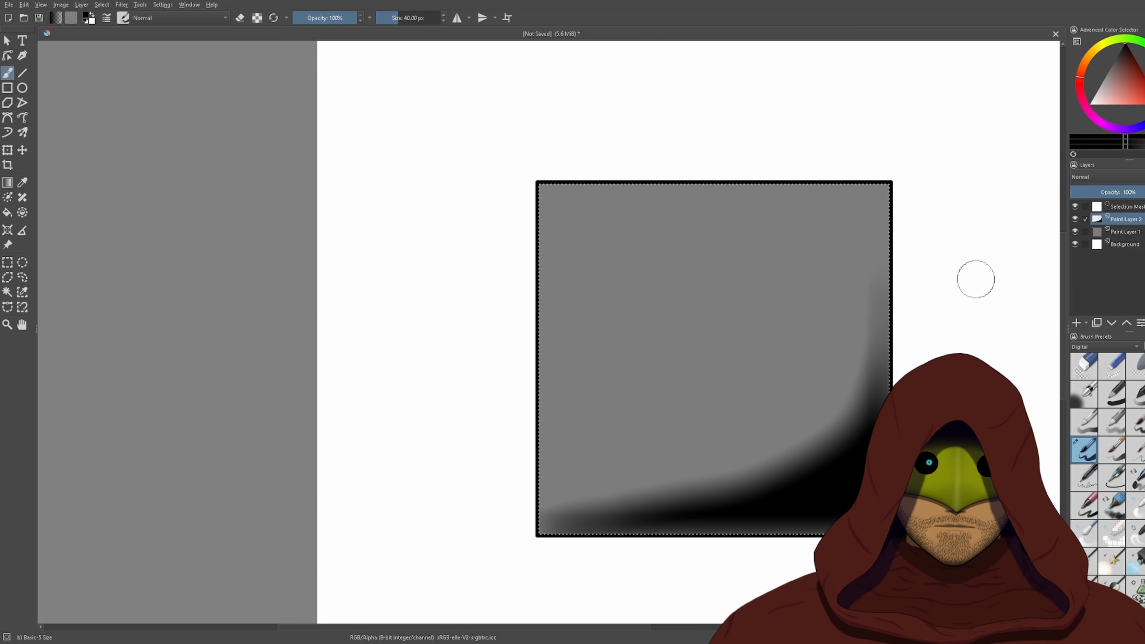
pyautogui.moveTo(1118, 193); pyautogui.dragTo(1099, 194)
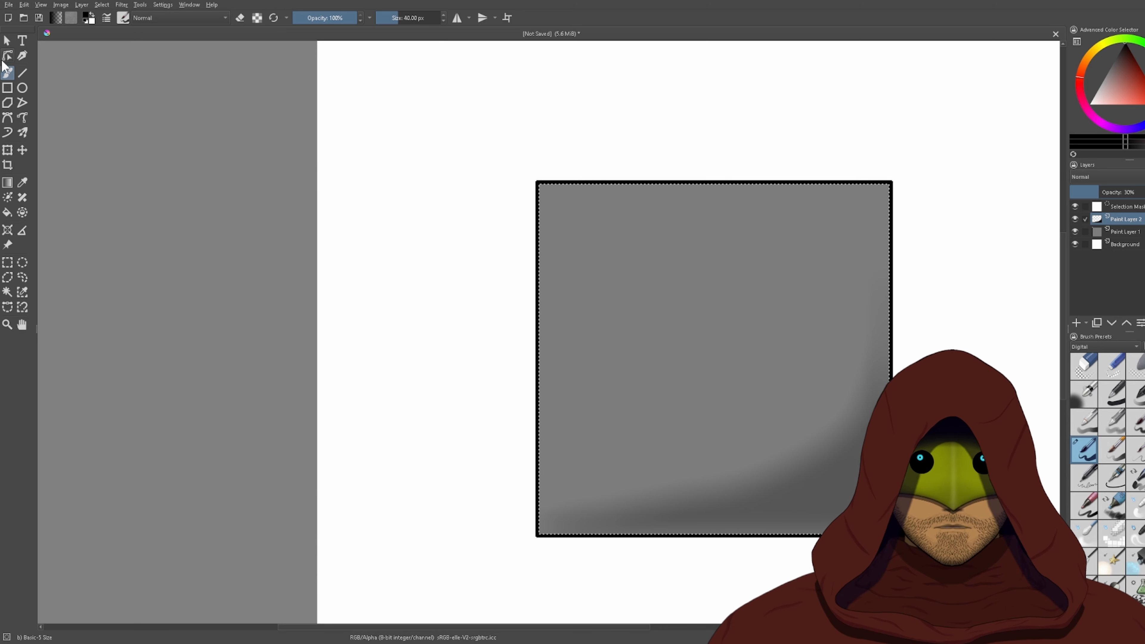
# - Add a new paint layer above Paint Layer 2 and ready the Freehand Brush with white as the foreground colour
pyautogui.click(7, 41)
pyautogui.moveTo(854, 404); pyautogui.dragTo(606, 394)
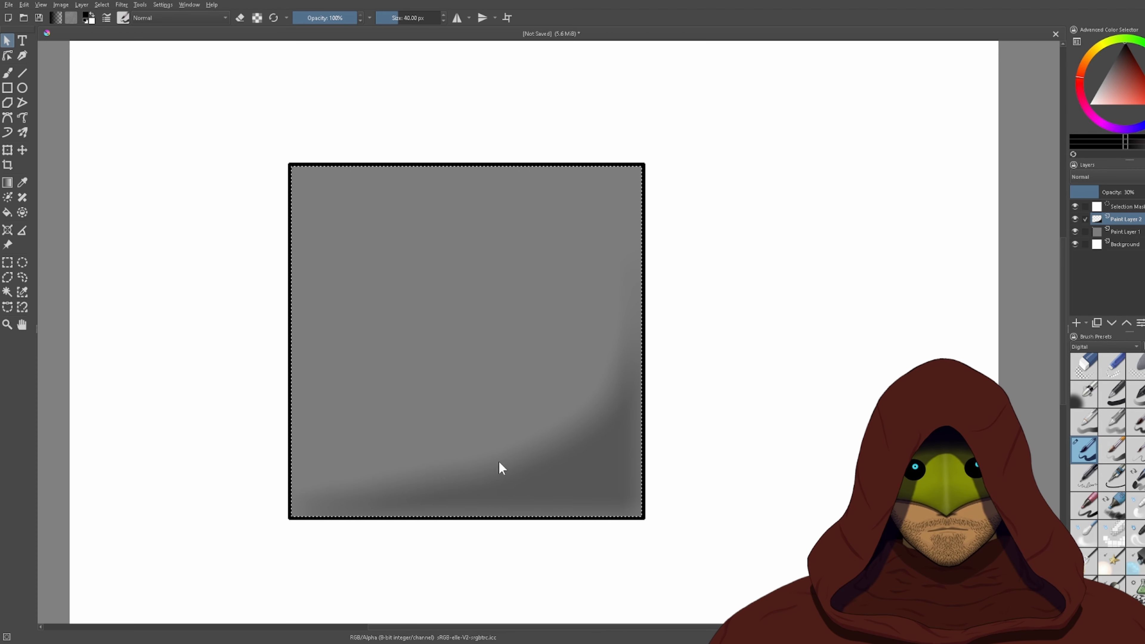
pyautogui.moveTo(516, 439); pyautogui.dragTo(616, 410)
pyautogui.scroll(2, 646, 386)
pyautogui.scroll(-1, 648, 379)
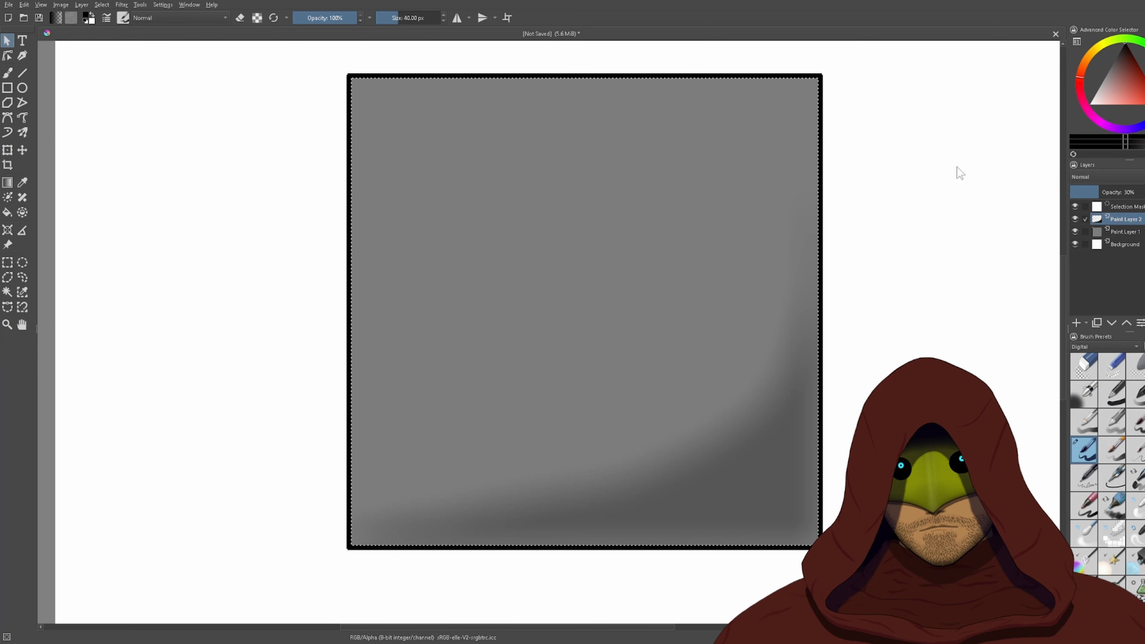
pyautogui.click(1076, 322)
pyautogui.press('b')
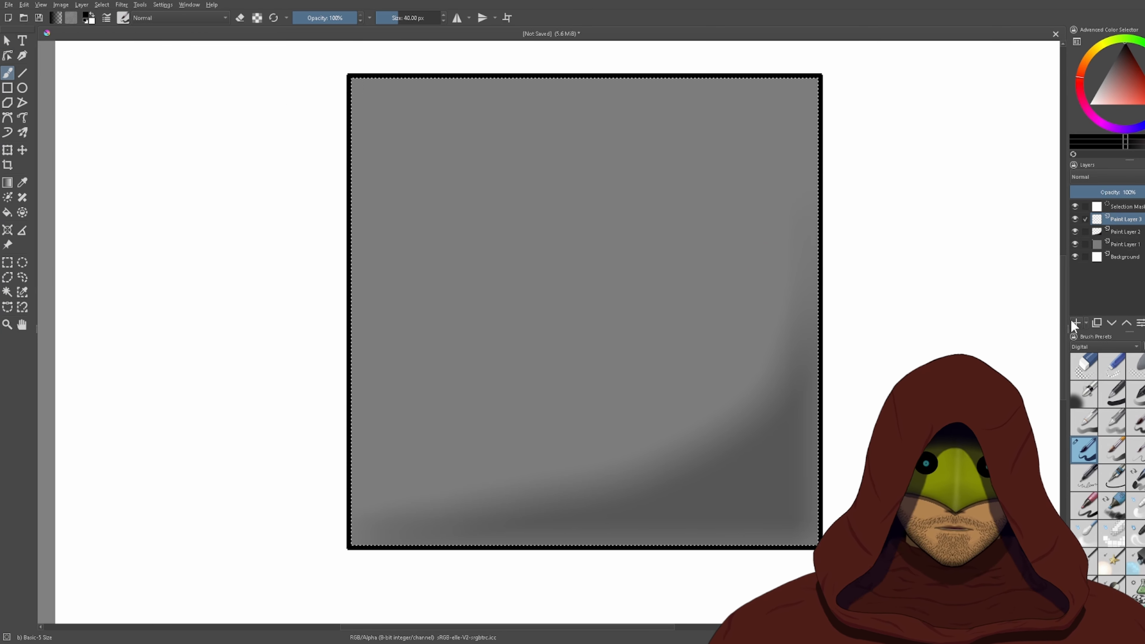
pyautogui.press('x')
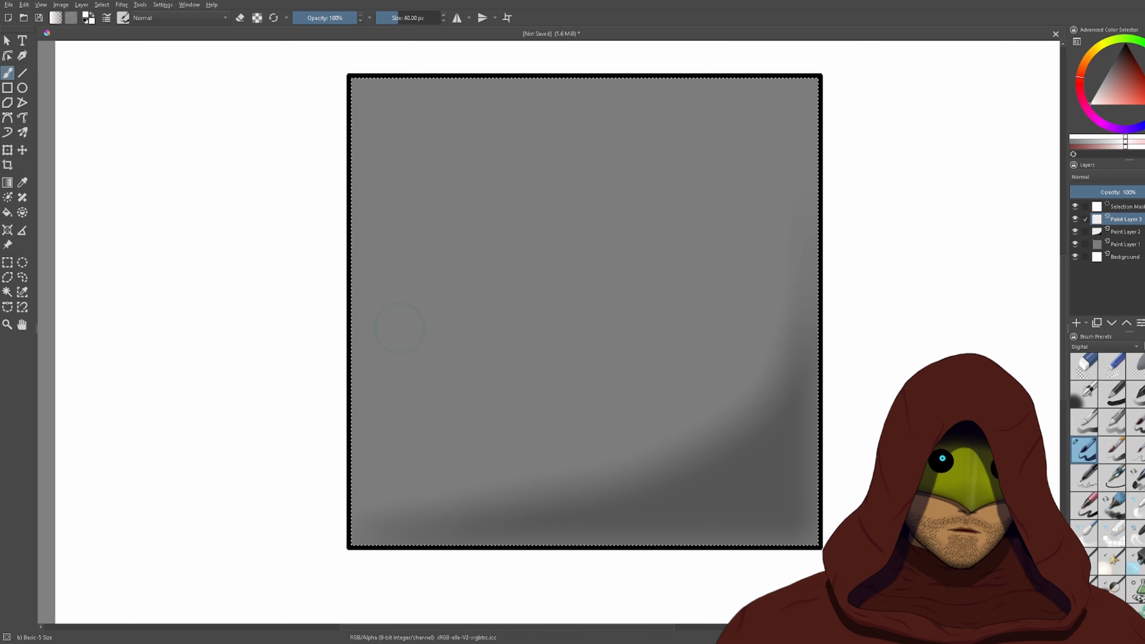
# - Paint white highlights along the square's left and upper edges on Paint Layer 3, and soften them with a Blur filter
pyautogui.moveTo(329, 531); pyautogui.dragTo(341, 392)
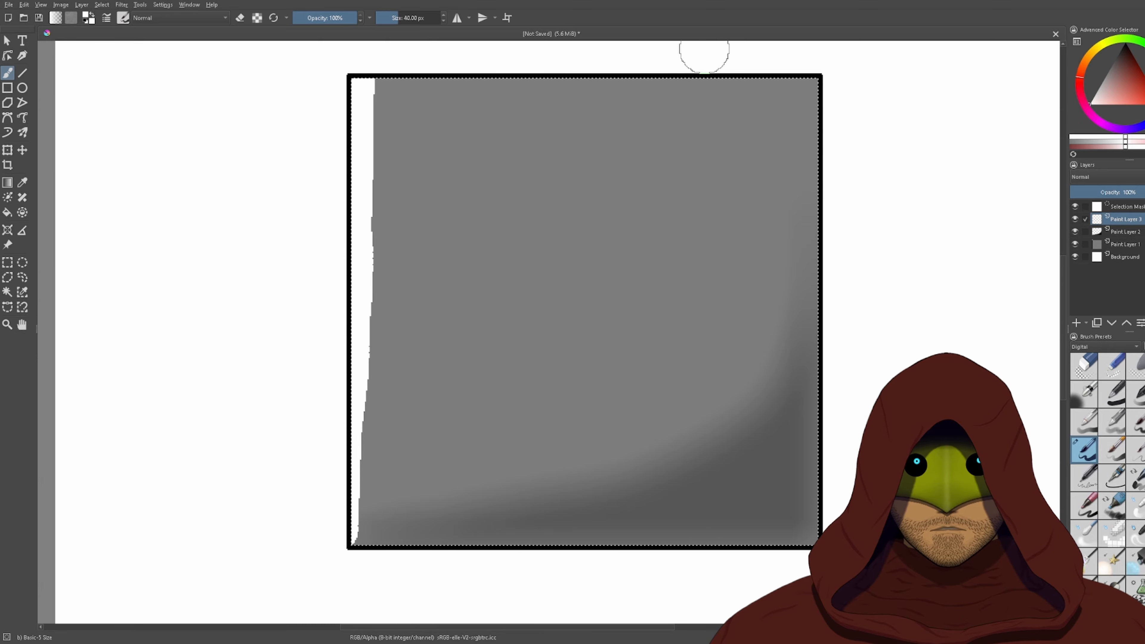
pyautogui.moveTo(829, 59); pyautogui.dragTo(811, 58)
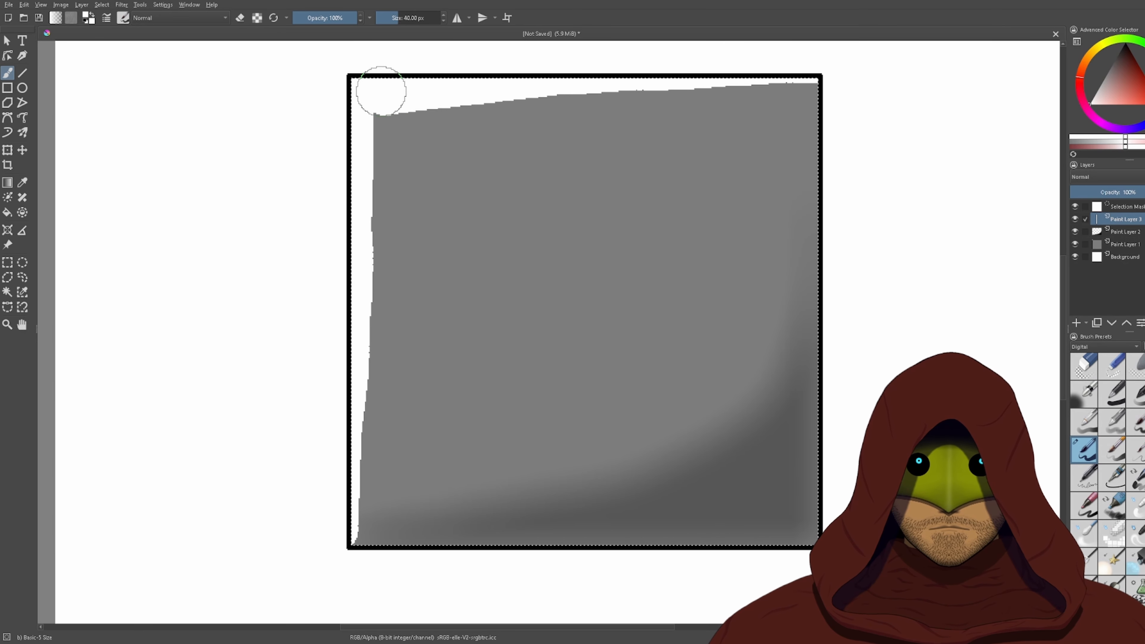
pyautogui.moveTo(545, 79)
pyautogui.mouseDown()
pyautogui.moveTo(397, 139)
pyautogui.moveTo(361, 226)
pyautogui.moveTo(353, 319)
pyautogui.mouseUp()
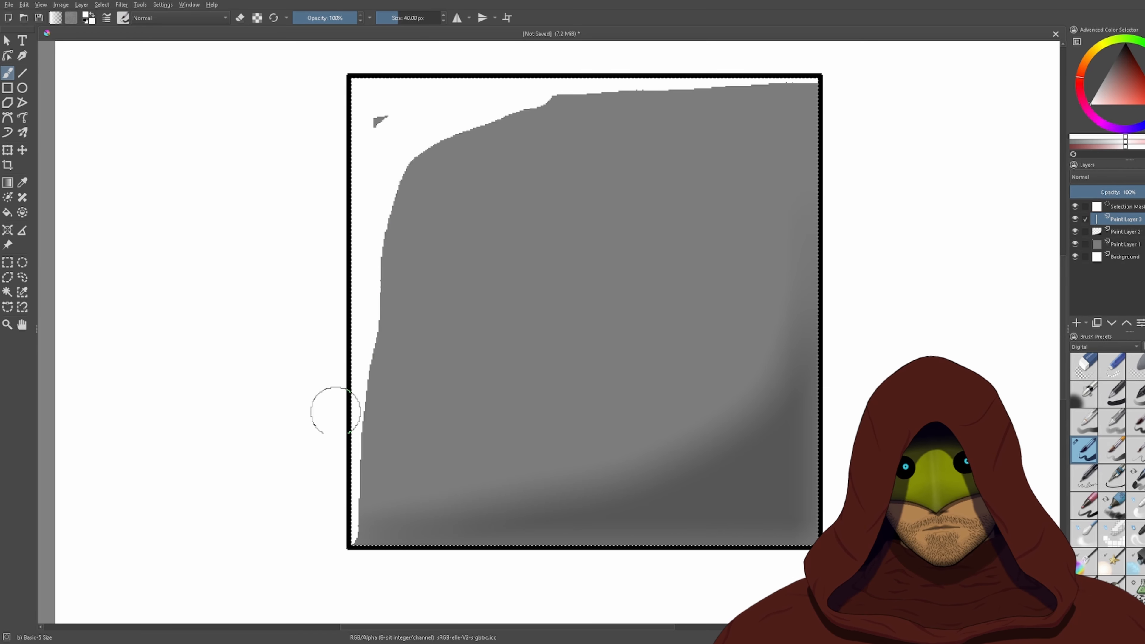
pyautogui.moveTo(378, 121)
pyautogui.mouseDown()
pyautogui.moveTo(356, 145)
pyautogui.moveTo(690, 46)
pyautogui.mouseUp()
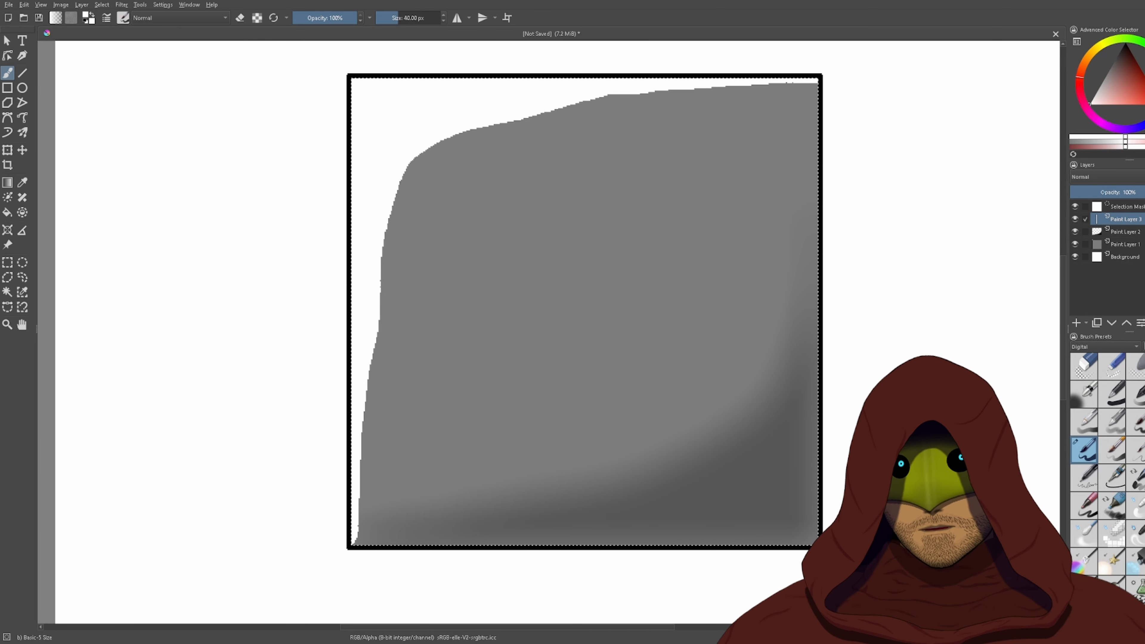
pyautogui.click(121, 5)
pyautogui.click(280, 65)
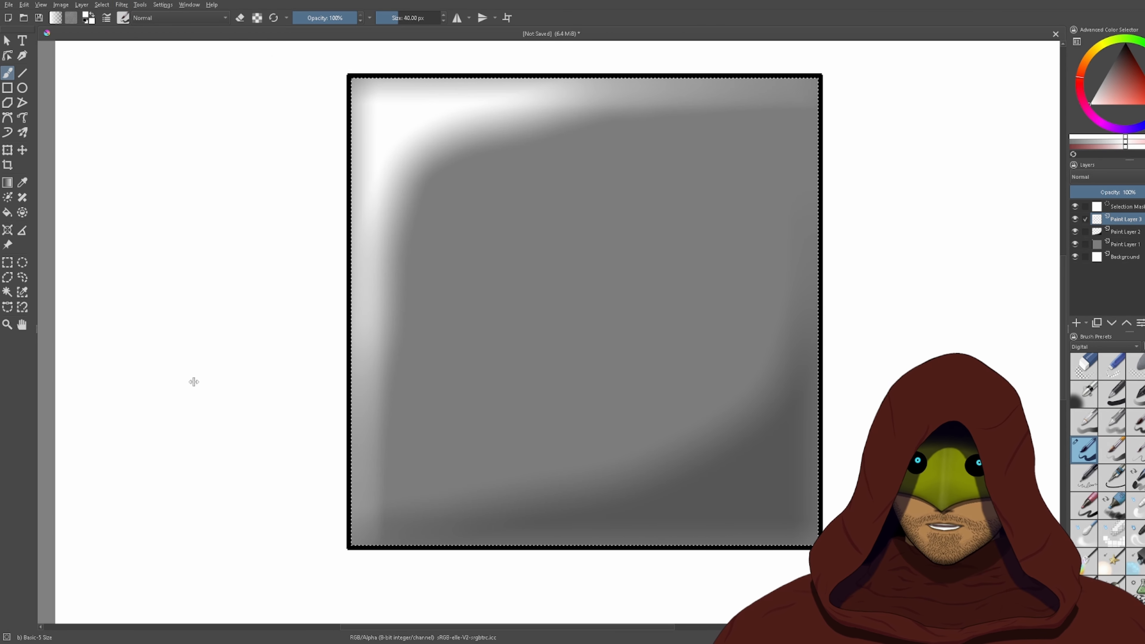
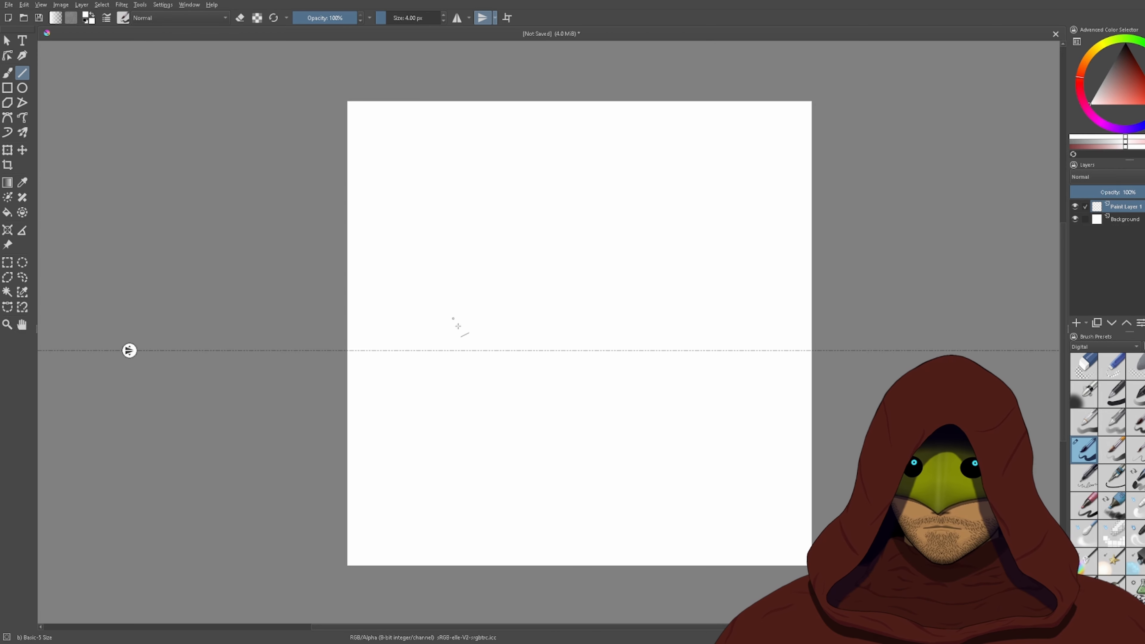
# - Reset the foreground colour to black and test a diagonal line mirrored across the horizontal axis, undoing the test line
pyautogui.moveTo(464, 333); pyautogui.dragTo(661, 149)
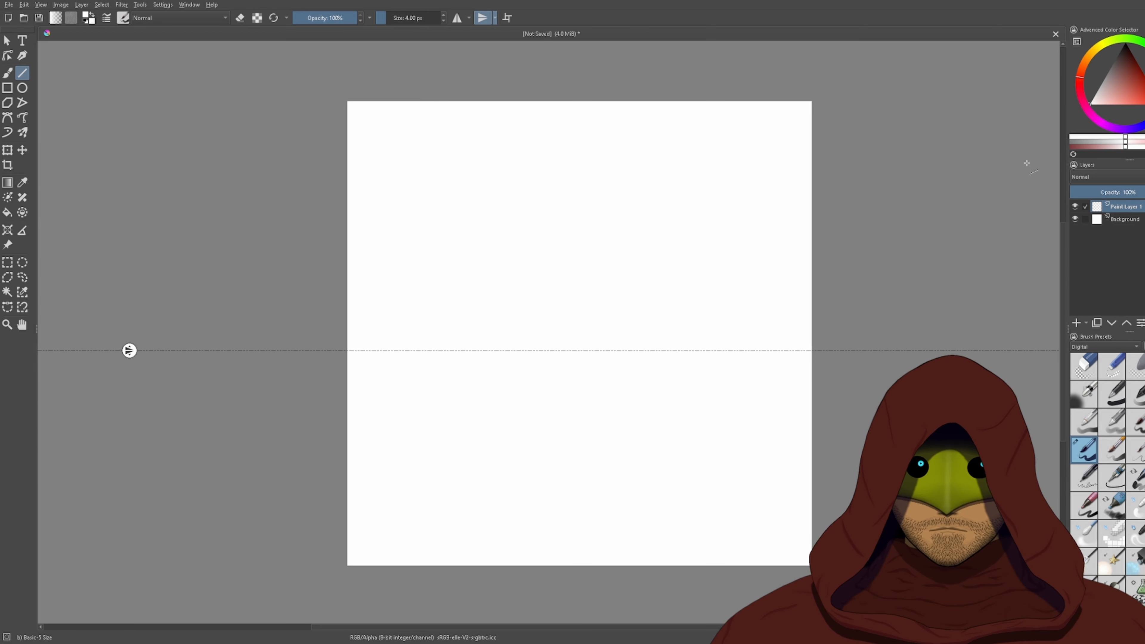
pyautogui.press('d')
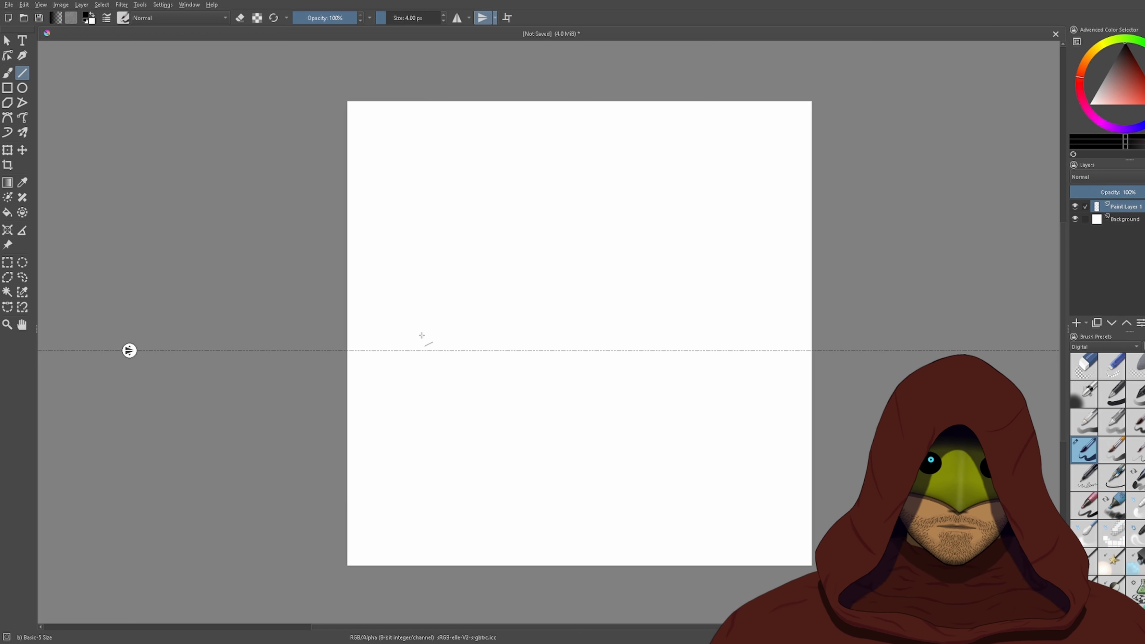
pyautogui.moveTo(422, 335); pyautogui.dragTo(670, 178)
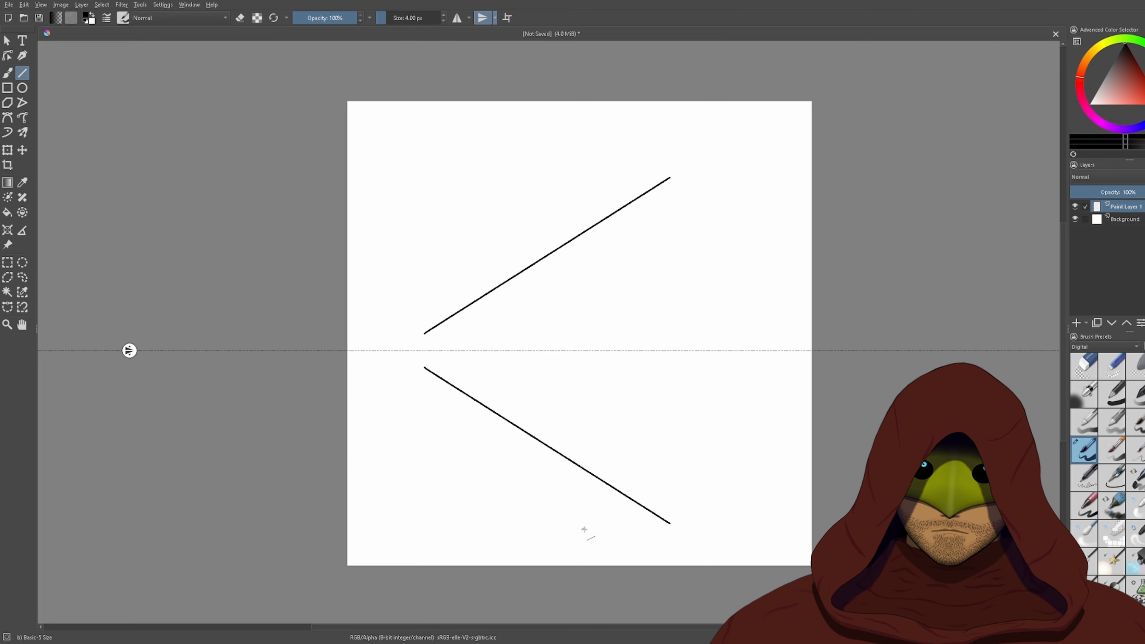
pyautogui.hotkey('ctrl', 'z')
# - Draw a horizontal line with an angled pointed end, mirrored across the horizontal axis, and undo the shape
pyautogui.scroll(2, 428, 352)
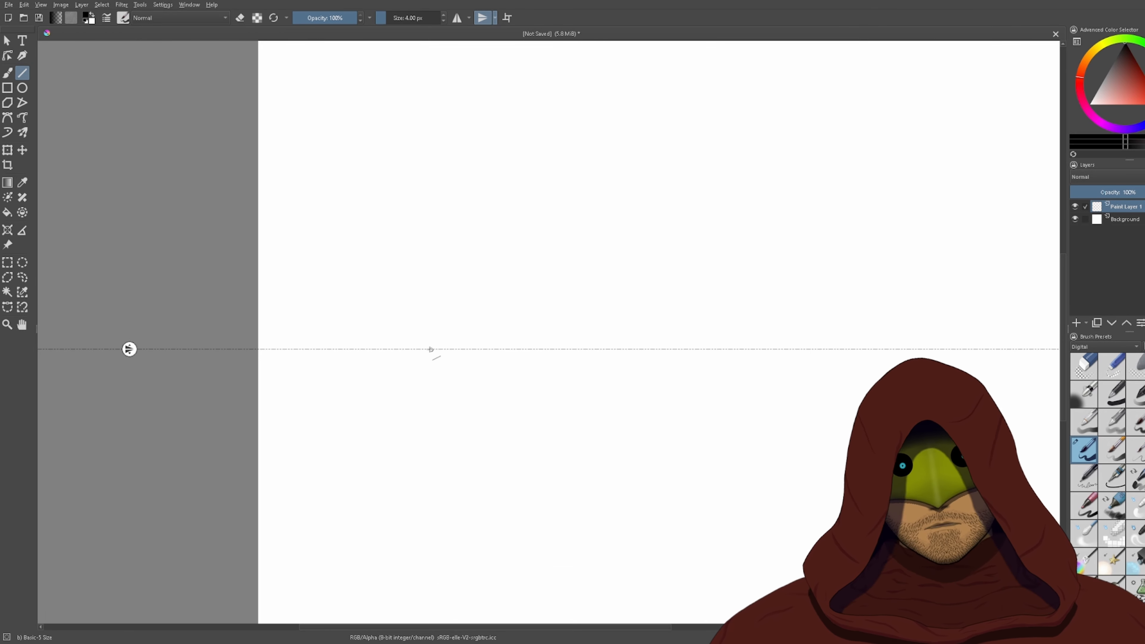
pyautogui.moveTo(747, 315); pyautogui.dragTo(444, 311)
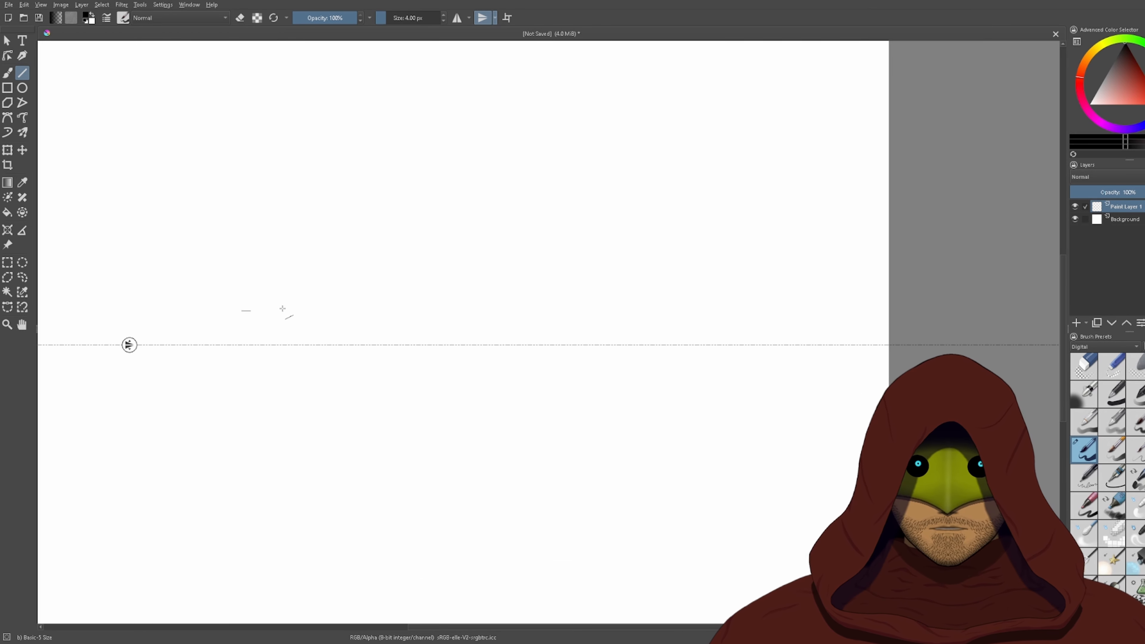
pyautogui.moveTo(282, 308); pyautogui.dragTo(617, 311)
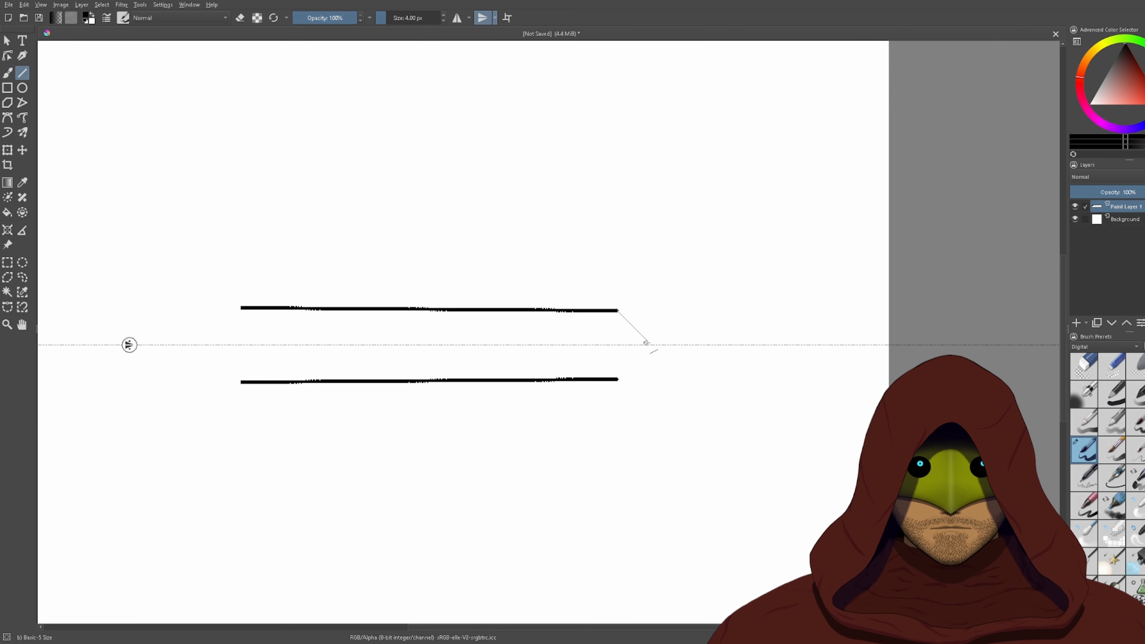
pyautogui.moveTo(647, 343); pyautogui.dragTo(653, 345)
pyautogui.hotkey('ctrl', 'z')
pyautogui.scroll(-2, 695, 321)
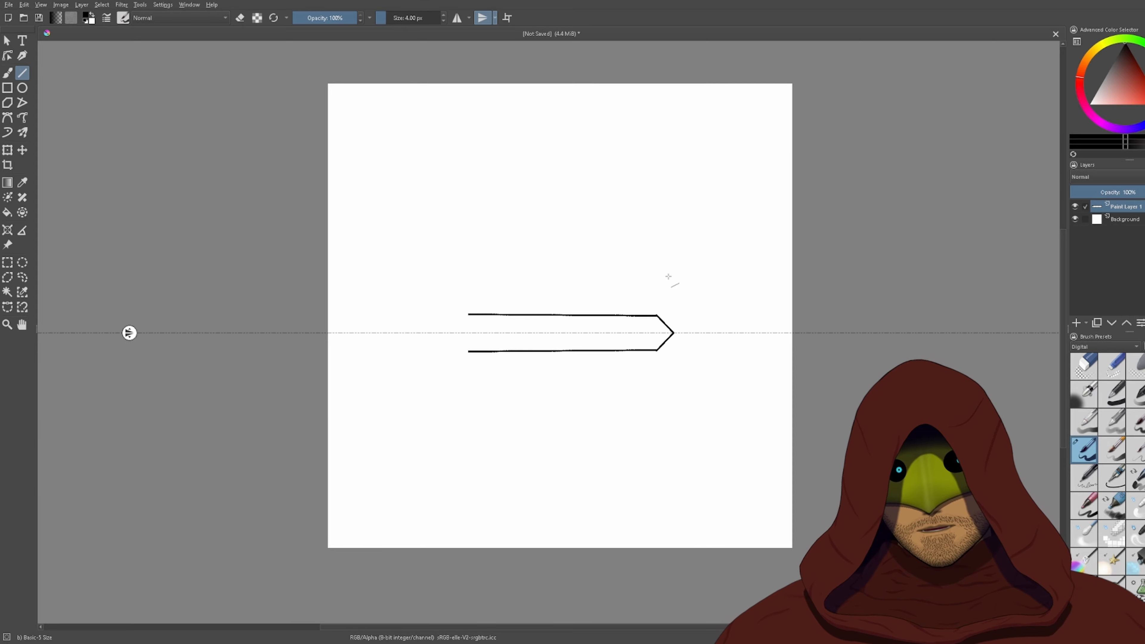
pyautogui.hotkey('ctrl', 'z')
# - Turn on mirroring across the vertical axis as well, test it with one diagonal line, and undo the line
pyautogui.click(458, 20)
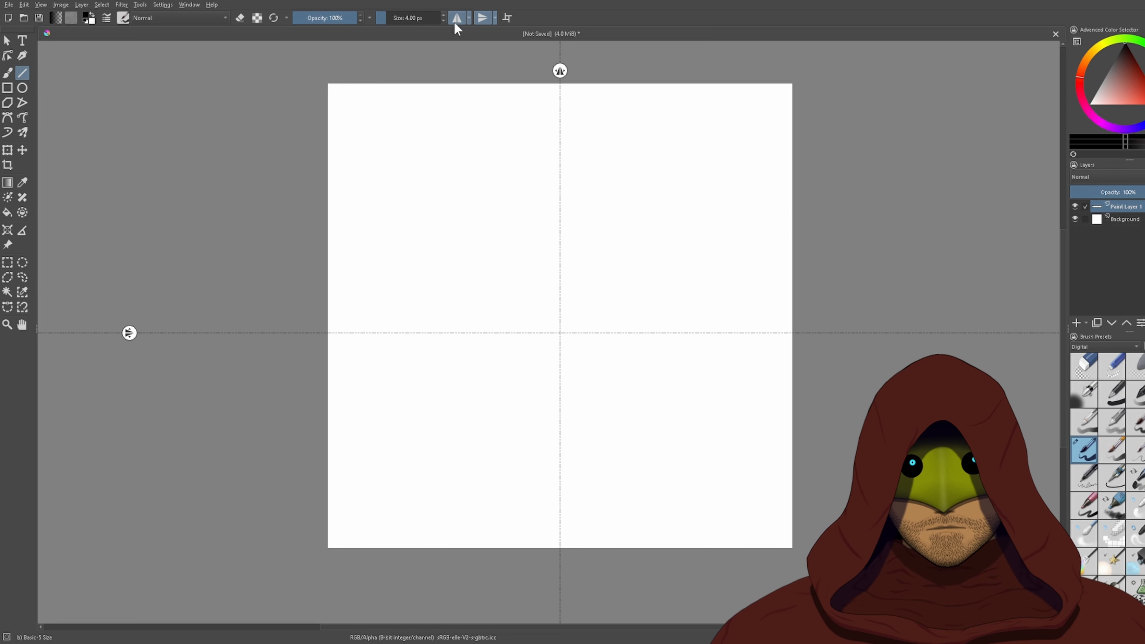
pyautogui.moveTo(531, 301); pyautogui.dragTo(531, 301)
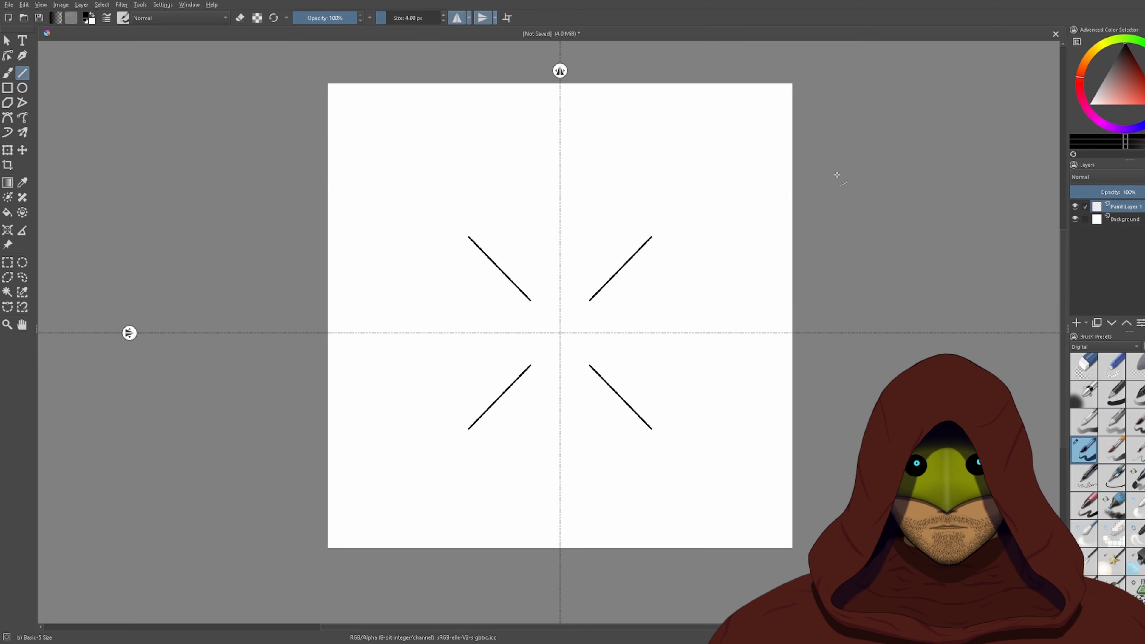
pyautogui.hotkey('ctrl', 'z')
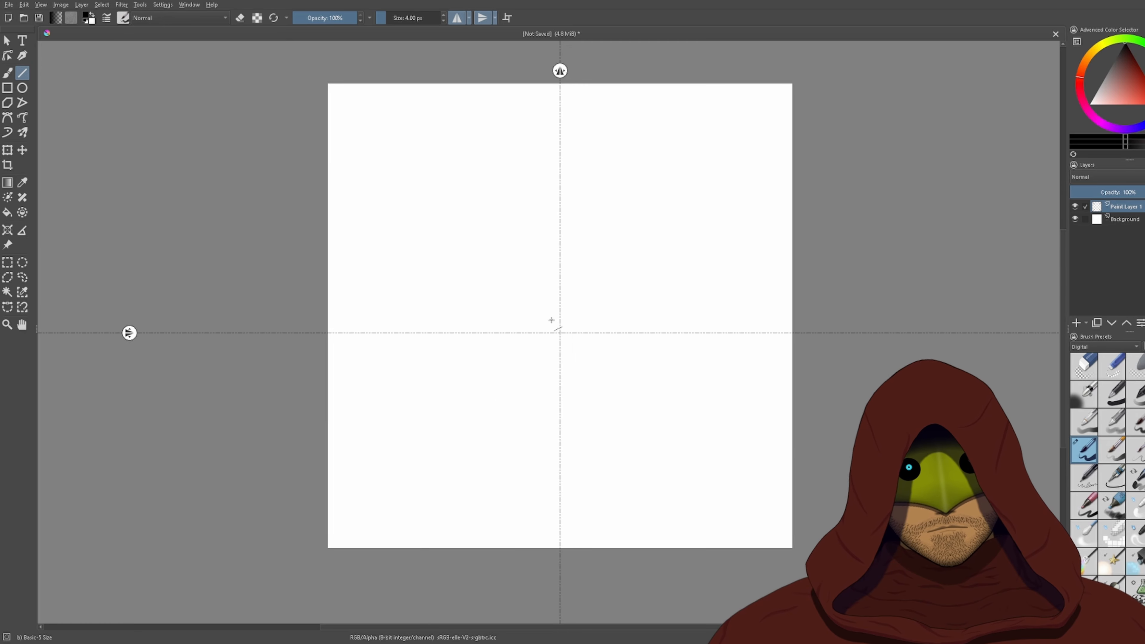
# - Draw connected lines forming a small octagon with four diagonal arms around the mirror centre, and undo them all
pyautogui.scroll(2, 549, 321)
pyautogui.moveTo(521, 289)
pyautogui.mouseDown()
pyautogui.moveTo(545, 338)
pyautogui.moveTo(564, 318)
pyautogui.moveTo(544, 354)
pyautogui.mouseUp()
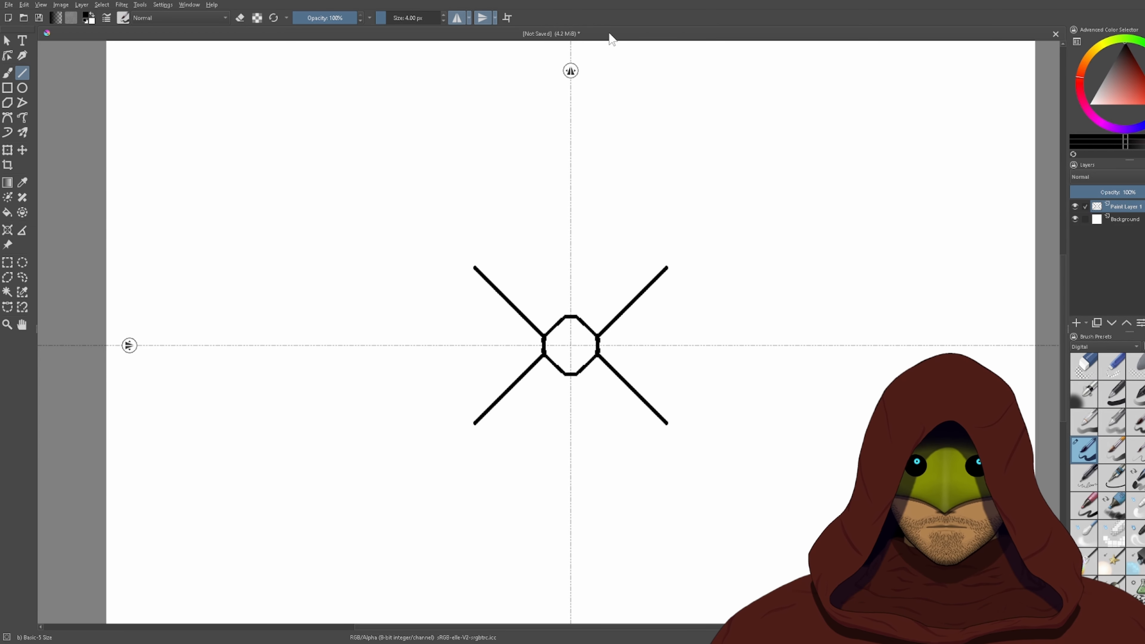
pyautogui.hotkey('ctrl', 'z')
pyautogui.hotkey('ctrl', 'z')
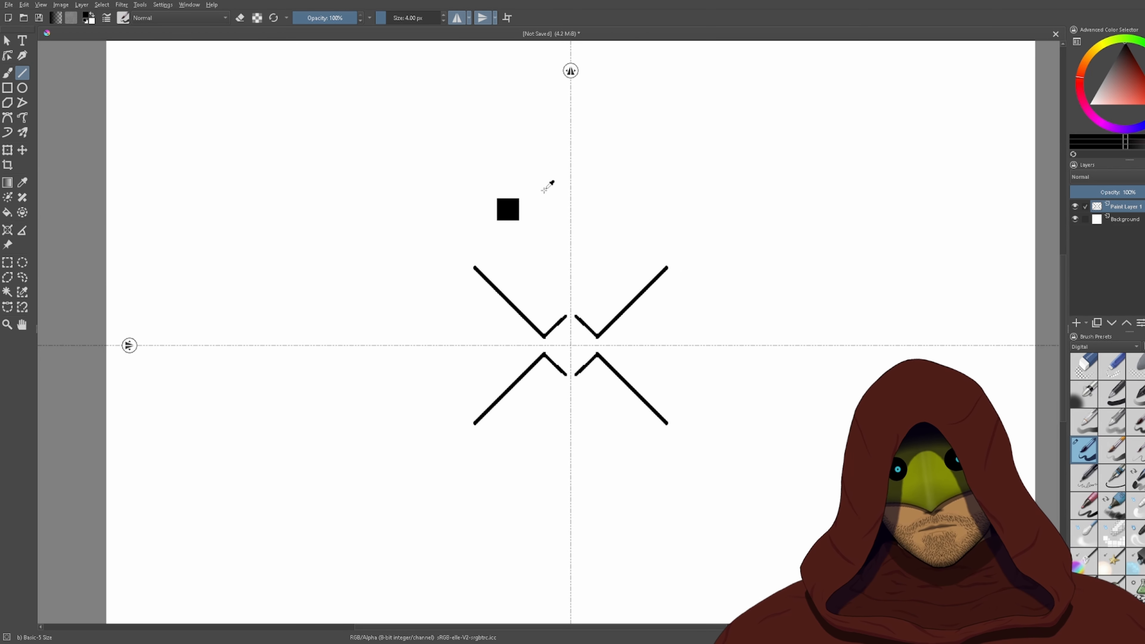
pyautogui.hotkey('ctrl', 'z')
pyautogui.hotkey('ctrl', 'z')
# - Turn off mirroring across the horizontal axis and draw a closed shield-like outline over the vertical axis with the Bezier Curve tool
pyautogui.click(483, 18)
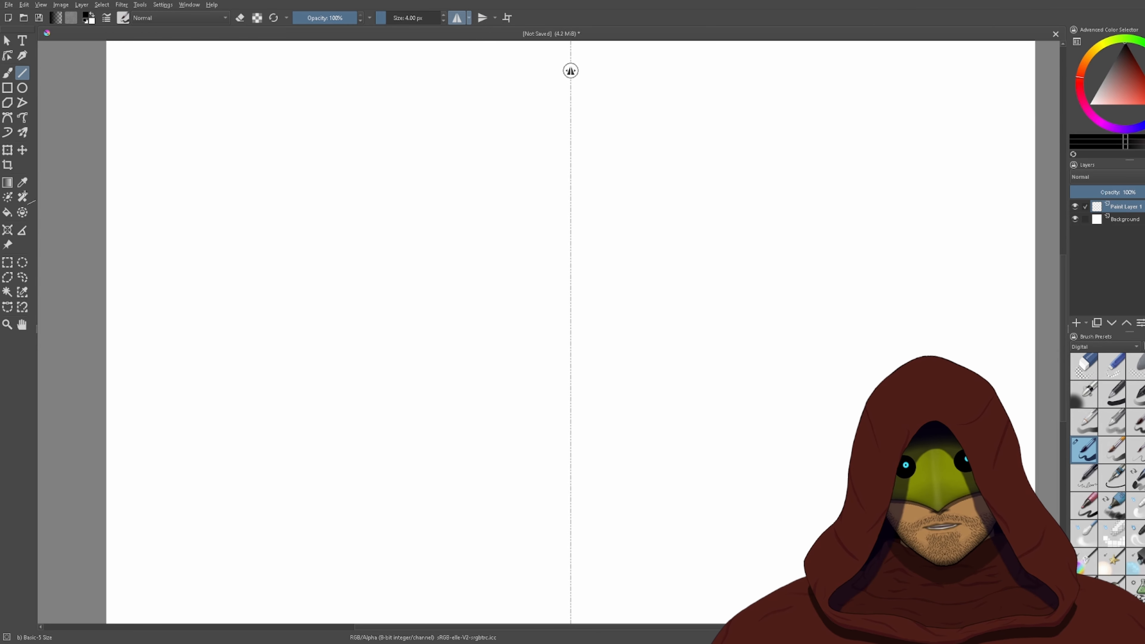
pyautogui.click(7, 117)
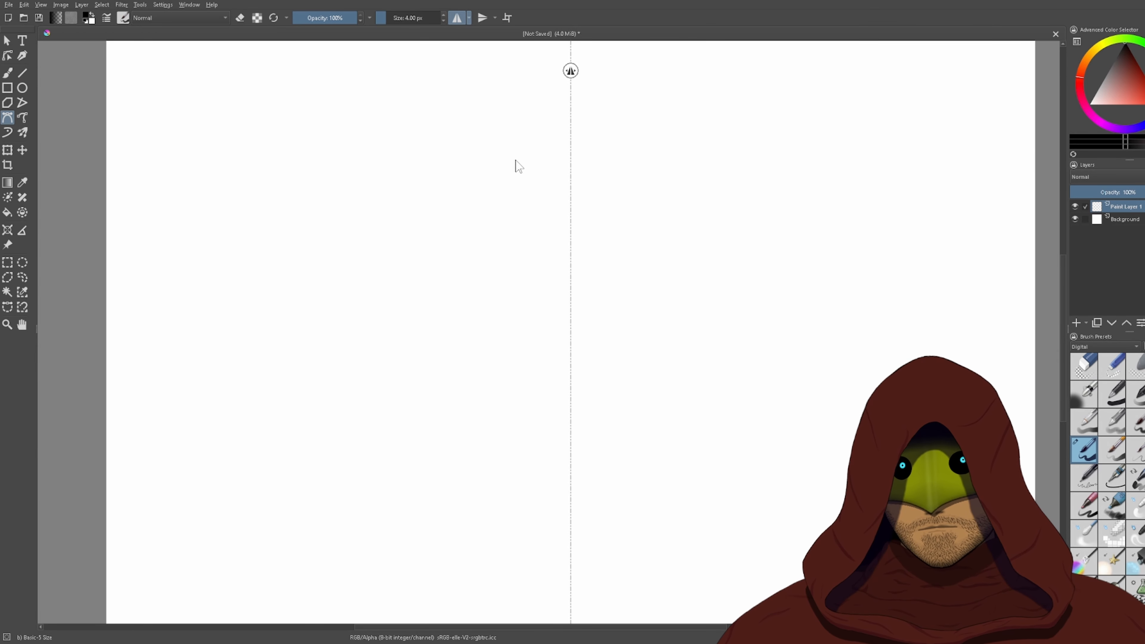
pyautogui.click(570, 170)
pyautogui.moveTo(497, 214)
pyautogui.mouseDown()
pyautogui.moveTo(498, 271)
pyautogui.moveTo(529, 312)
pyautogui.moveTo(589, 328)
pyautogui.mouseUp()
pyautogui.press('Return')
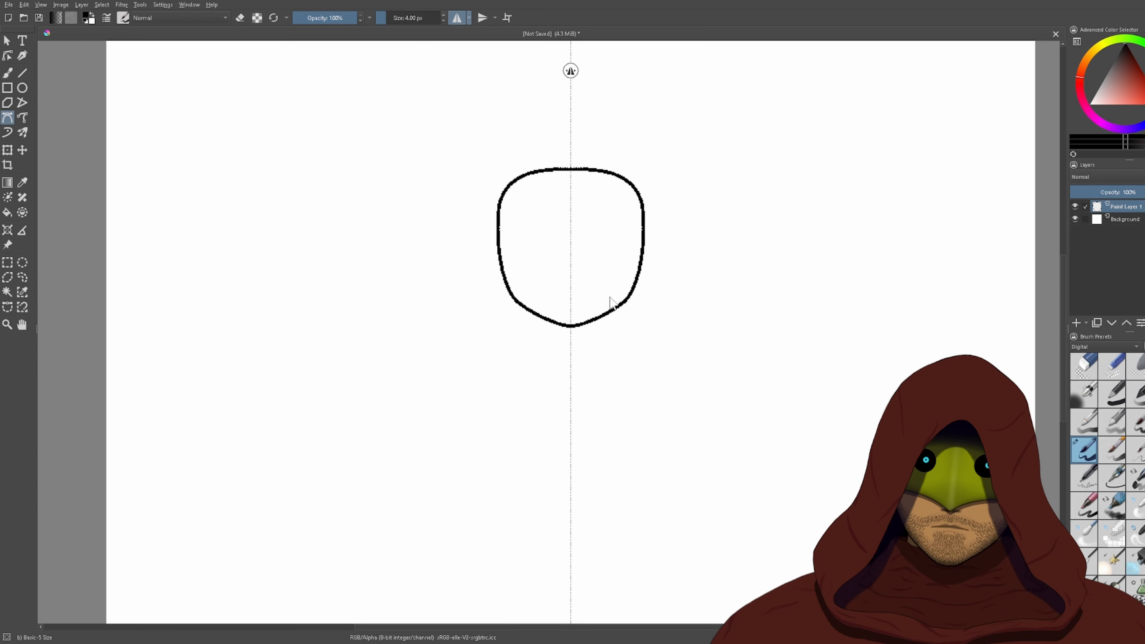
# - Draw a Bezier curve that crosses the mirror axis, and undo both this curve and the shield-like outline
pyautogui.moveTo(431, 235); pyautogui.dragTo(383, 325)
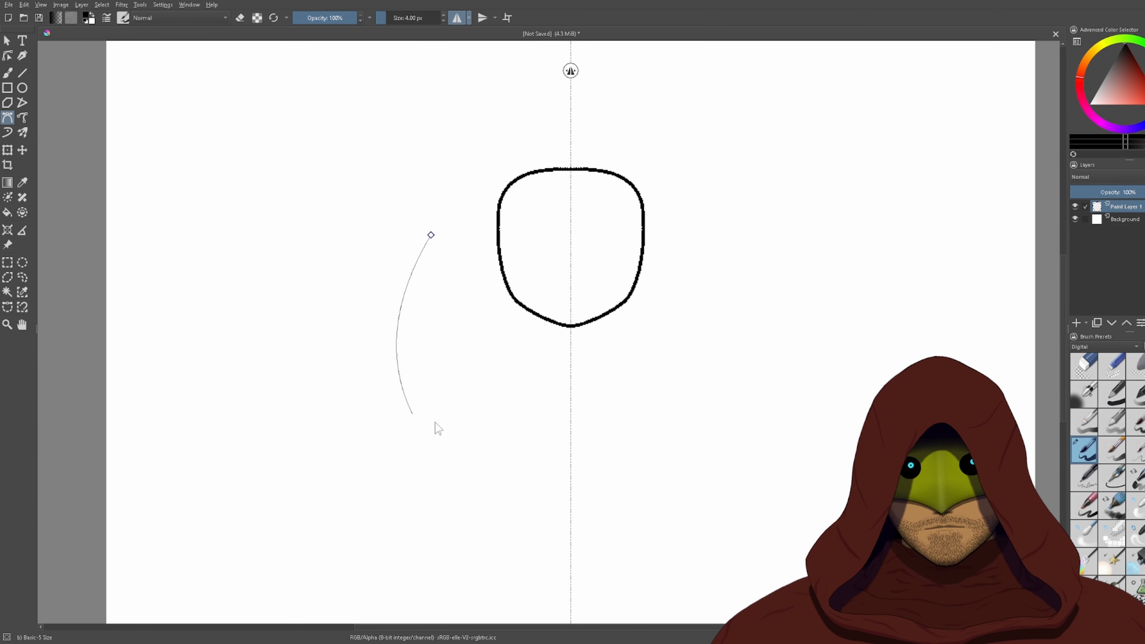
pyautogui.click(562, 446)
pyautogui.moveTo(812, 235); pyautogui.dragTo(973, 361)
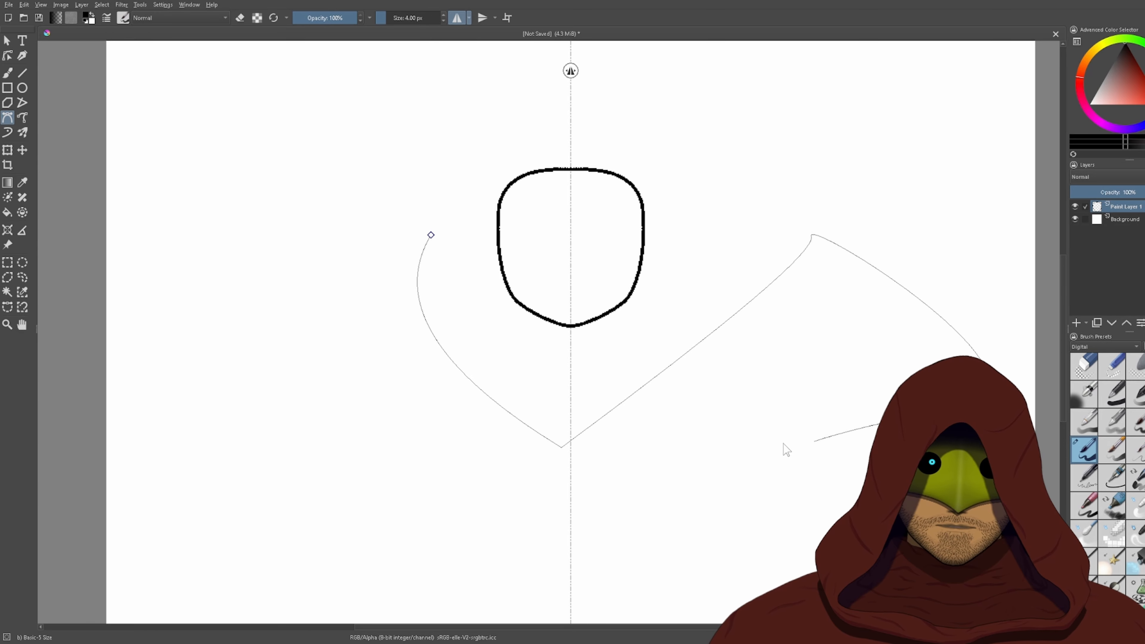
pyautogui.doubleClick(769, 446)
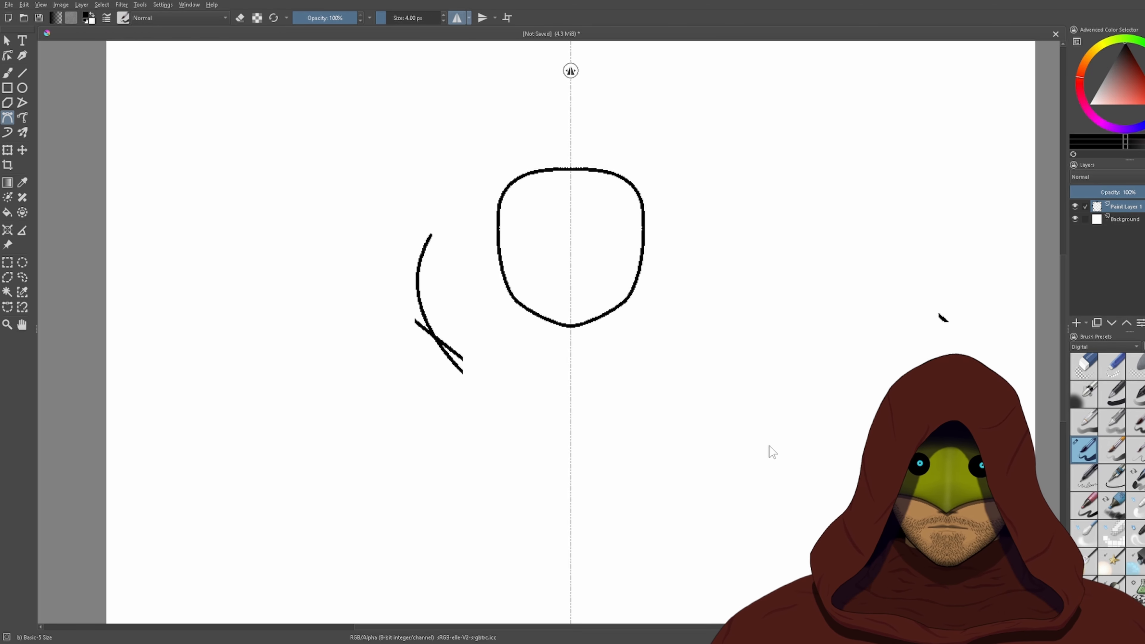
pyautogui.hotkey('ctrl', 'z')
pyautogui.hotkey('ctrl', 'z')
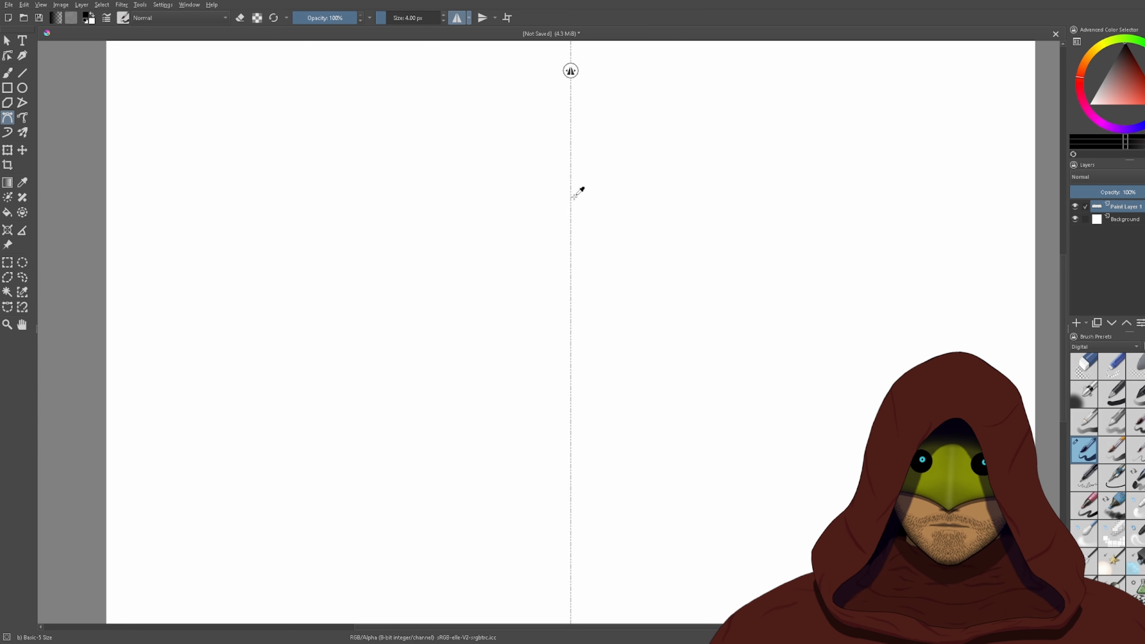
# - Draw a pointed tip with the Line tool, starting on the vertical mirror axis and slanting outward and down
pyautogui.click(22, 73)
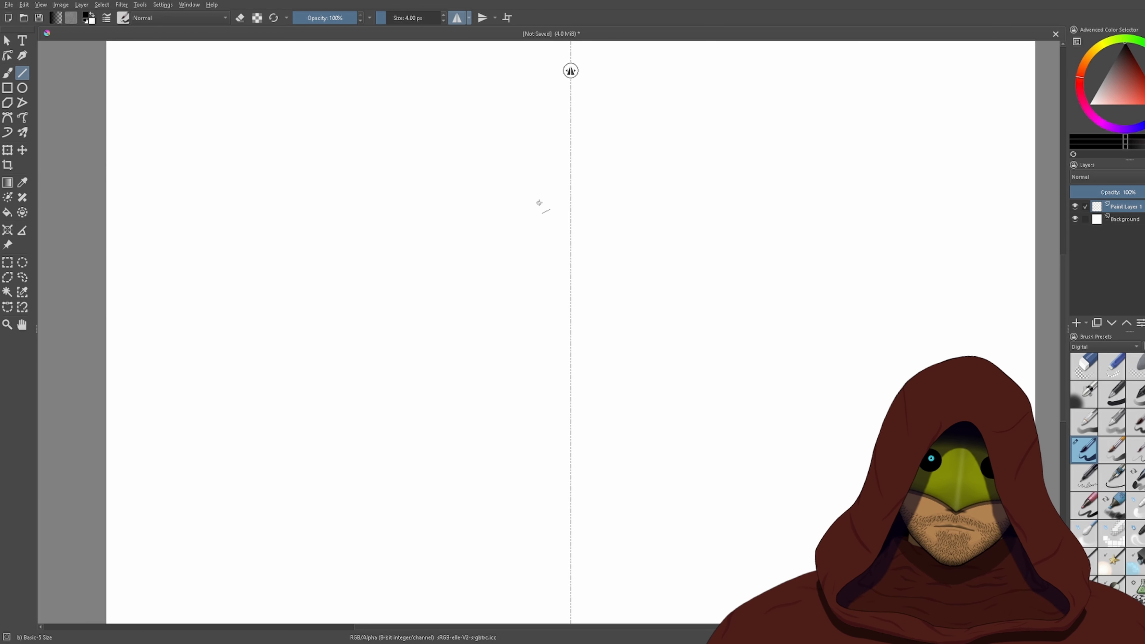
pyautogui.scroll(1, 571, 175)
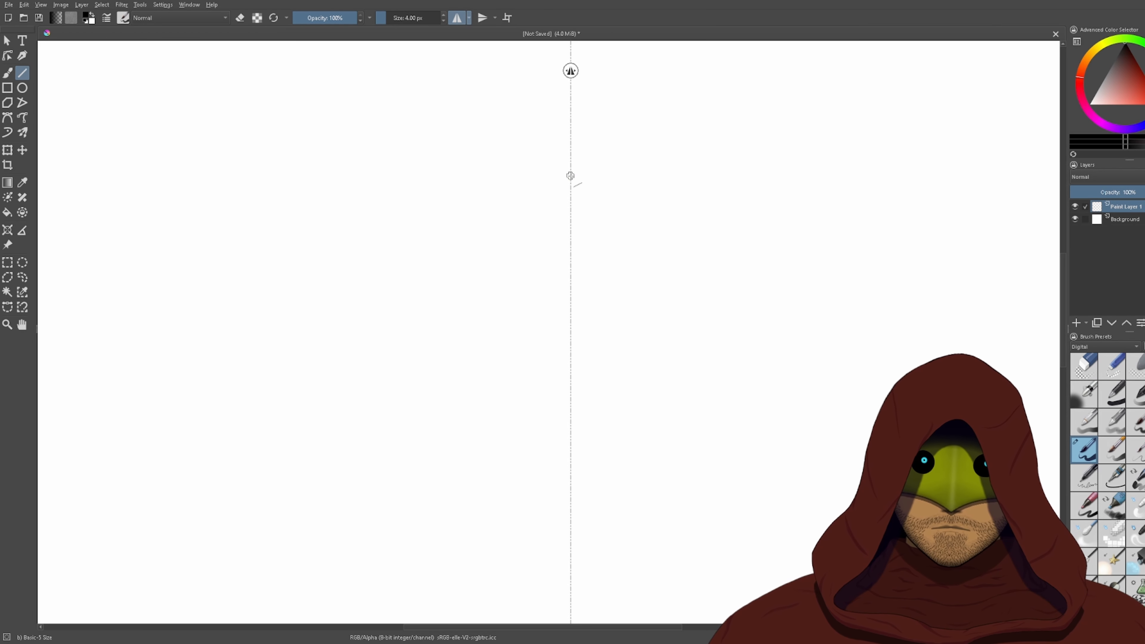
pyautogui.scroll(-2, 571, 175)
pyautogui.moveTo(570, 176)
pyautogui.mouseDown()
pyautogui.moveTo(541, 220)
pyautogui.moveTo(543, 209)
pyautogui.mouseUp()
pyautogui.scroll(1, 550, 210)
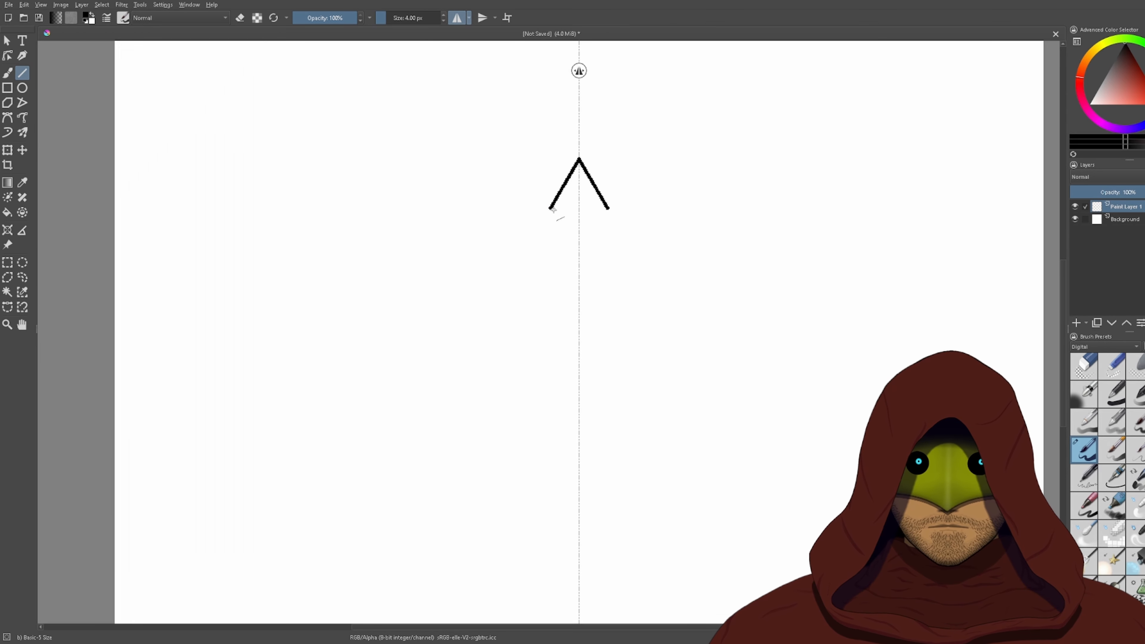
# - Extend the tip with a long straight vertical line on each side of the mirror axis to form a blade
pyautogui.scroll(1, 550, 210)
pyautogui.moveTo(548, 209); pyautogui.dragTo(545, 496)
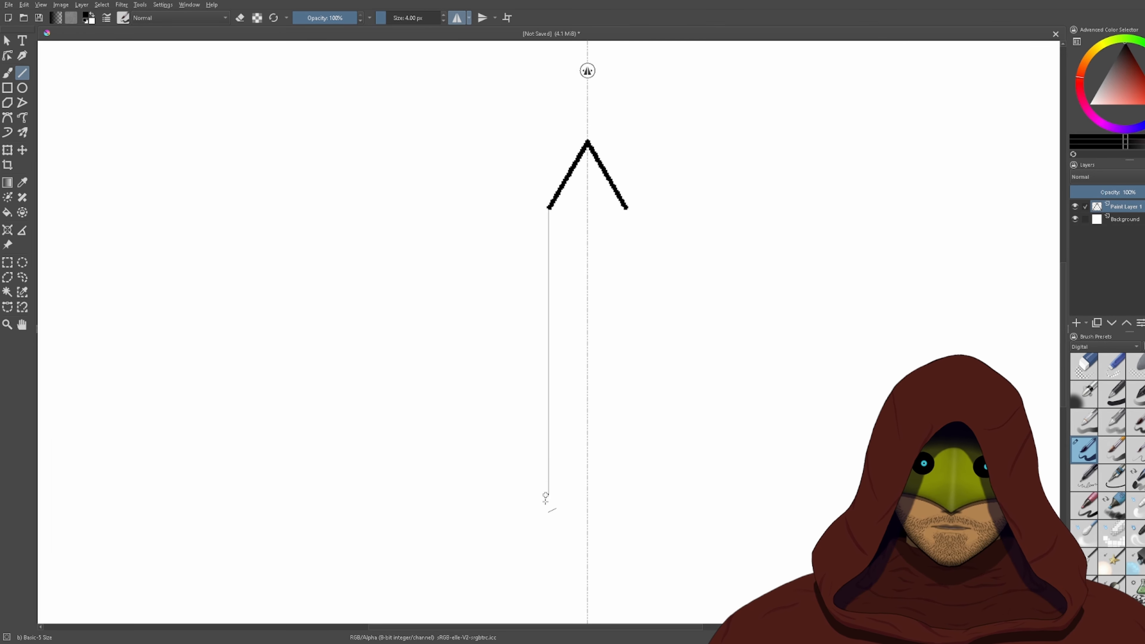
pyautogui.moveTo(545, 540); pyautogui.dragTo(549, 567)
pyautogui.moveTo(593, 419)
pyautogui.mouseDown()
pyautogui.moveTo(600, 328)
pyautogui.moveTo(582, 122)
pyautogui.mouseUp()
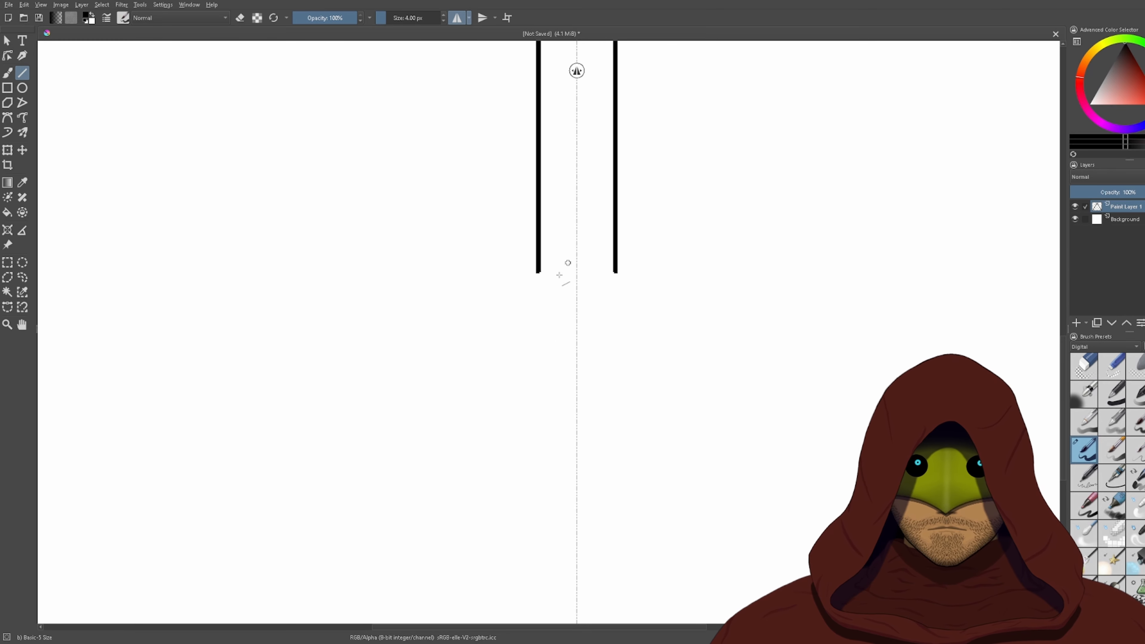
pyautogui.scroll(1, 546, 283)
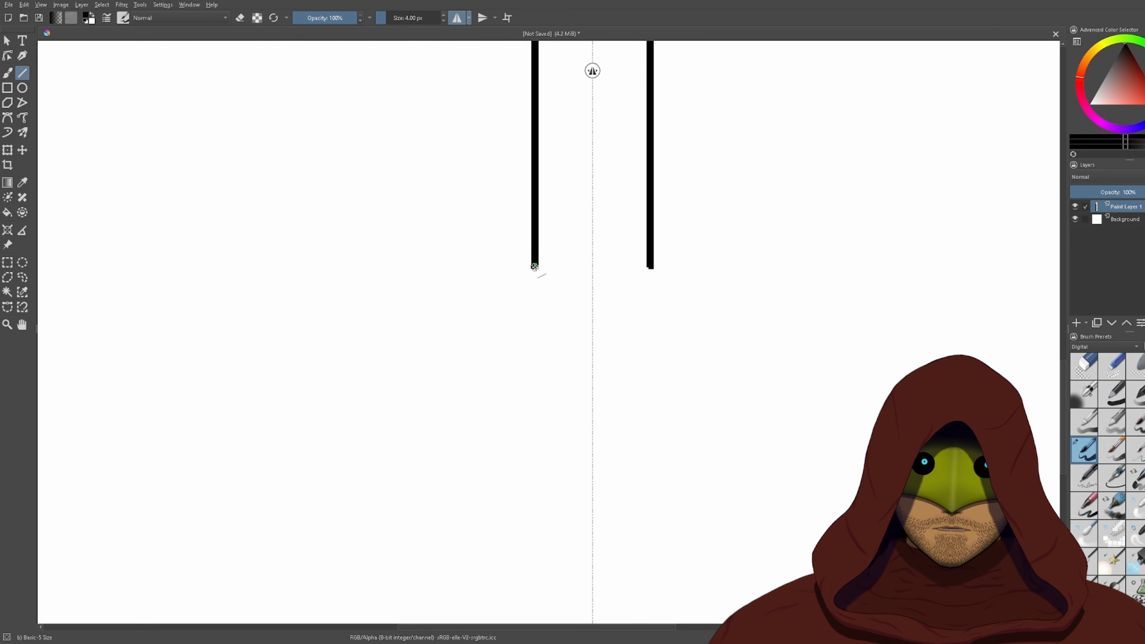
# - Extend the blade's two mirrored edges further downward with straight vertical lines
pyautogui.moveTo(564, 400)
pyautogui.mouseDown()
pyautogui.moveTo(541, 366)
pyautogui.moveTo(532, 375)
pyautogui.mouseUp()
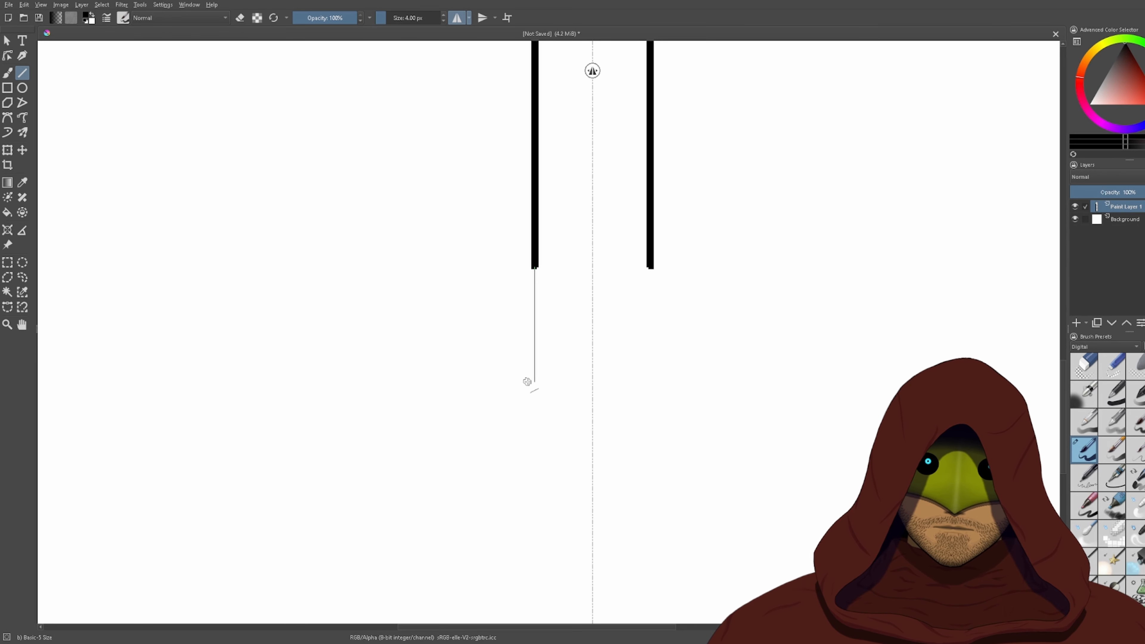
pyautogui.moveTo(537, 454); pyautogui.dragTo(534, 511)
pyautogui.scroll(-4, 608, 361)
pyautogui.moveTo(630, 213); pyautogui.dragTo(595, 310)
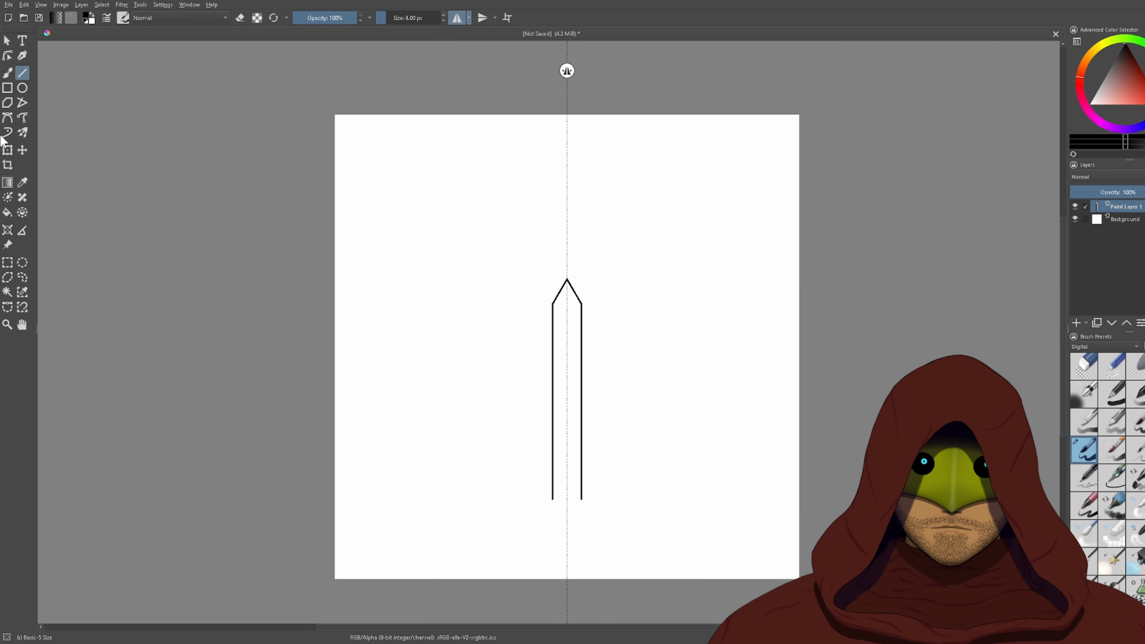
# - Move the whole blade up near the canvas's upper edge with the Transform tool, and return to the Line tool
pyautogui.click(6, 152)
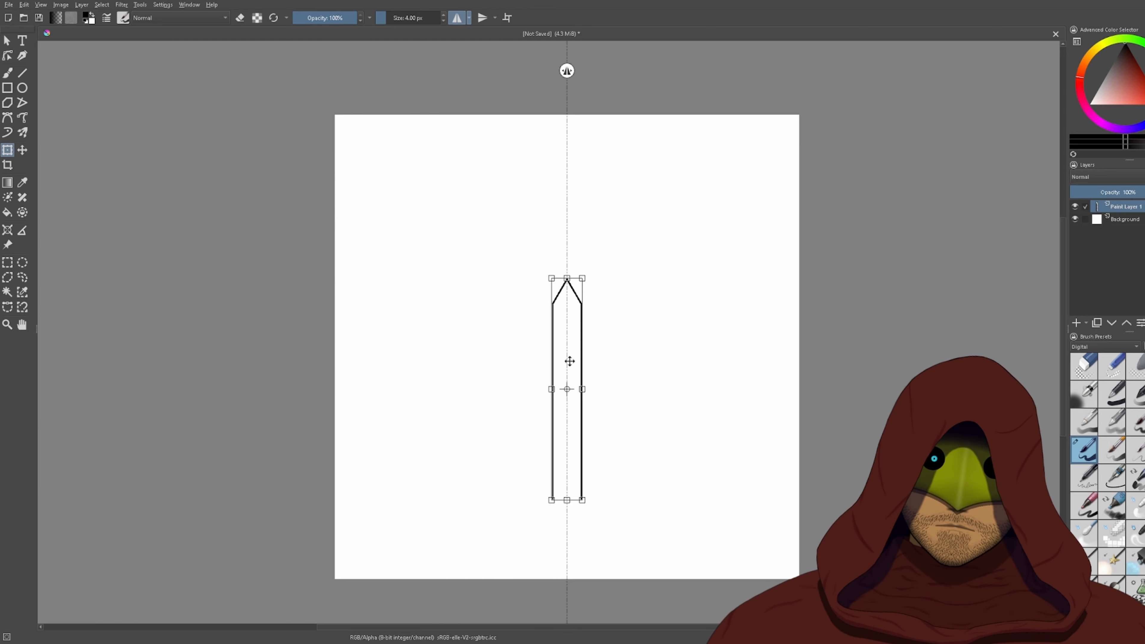
pyautogui.moveTo(567, 360); pyautogui.dragTo(565, 219)
pyautogui.scroll(4, 562, 328)
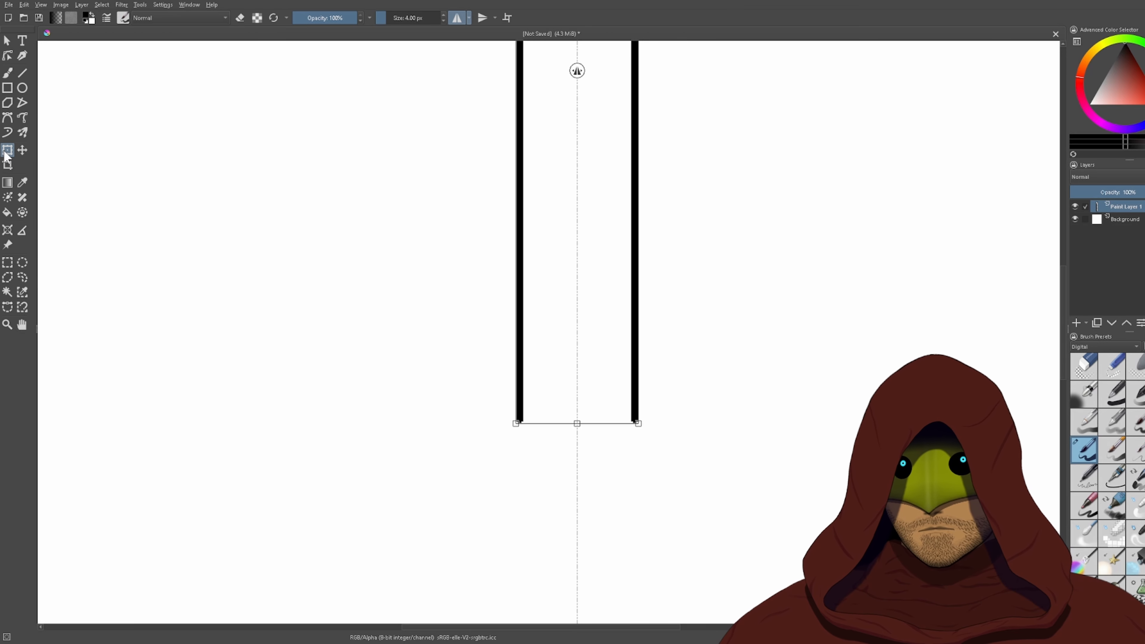
pyautogui.click(8, 71)
pyautogui.hotkey('ctrl', '+')
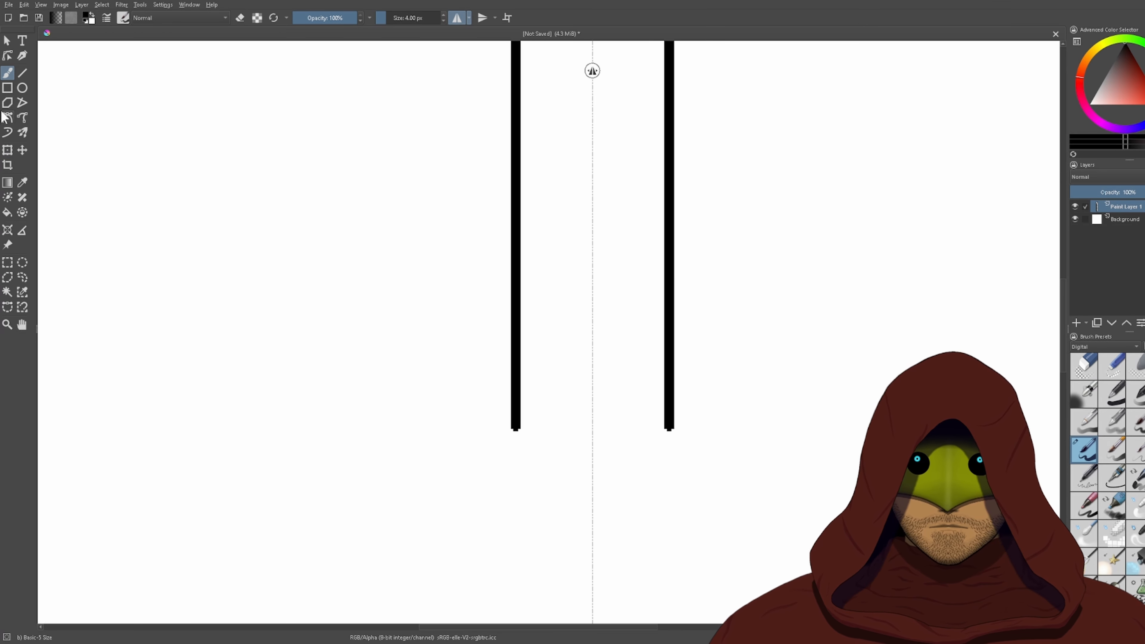
pyautogui.click(24, 75)
pyautogui.scroll(1, 677, 443)
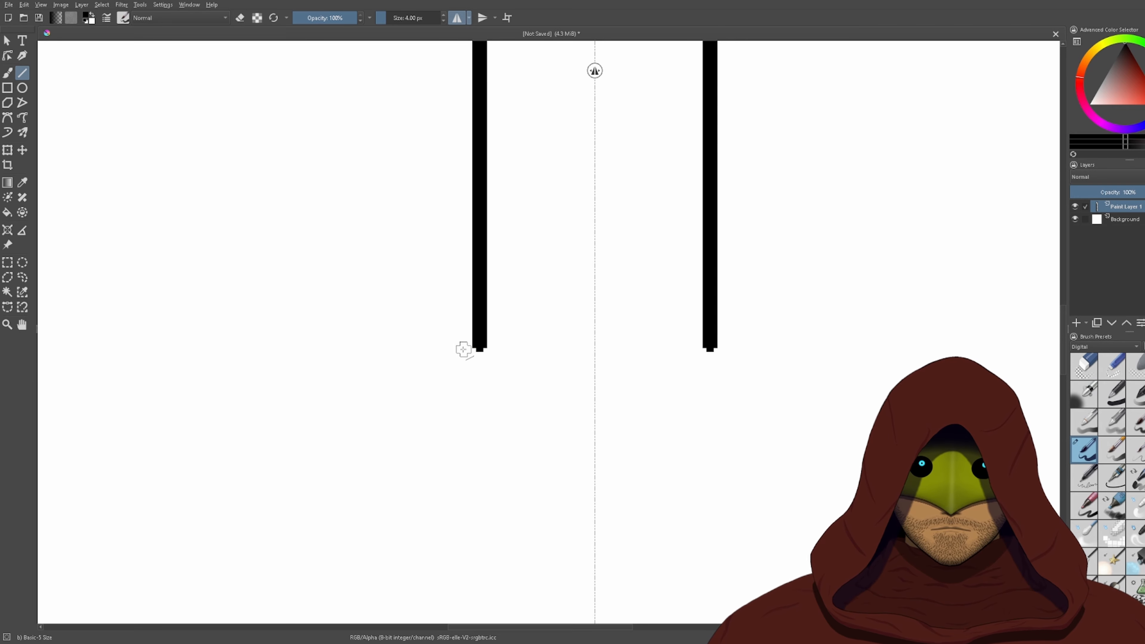
# - Try a horizontal line across the blade's lower end with a short vertical line at each side, and undo both
pyautogui.moveTo(445, 350)
pyautogui.mouseDown()
pyautogui.moveTo(605, 350)
pyautogui.moveTo(594, 350)
pyautogui.mouseUp()
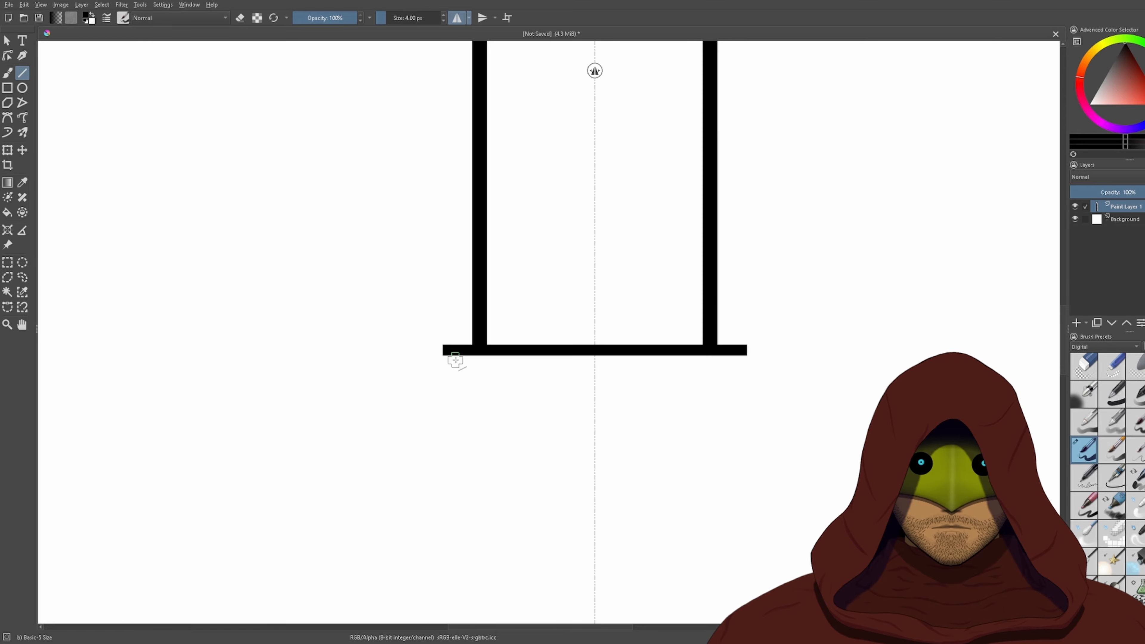
pyautogui.moveTo(452, 351); pyautogui.dragTo(451, 396)
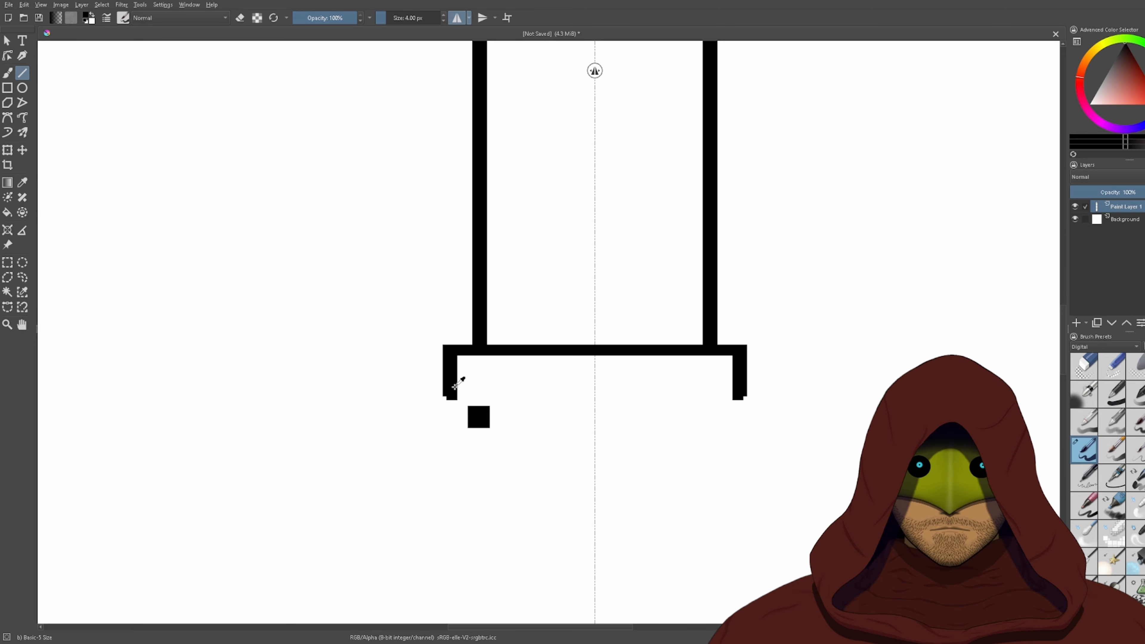
pyautogui.hotkey('ctrl', 'z')
pyautogui.hotkey('ctrl', 'z')
# - Draw a horizontal line slightly wider than the blade across its lower end, with a short vertical line down from each end
pyautogui.moveTo(457, 351); pyautogui.dragTo(593, 356)
pyautogui.moveTo(461, 366); pyautogui.dragTo(454, 401)
pyautogui.hotkey('ctrl', 'z')
pyautogui.hotkey('ctrl', 'z')
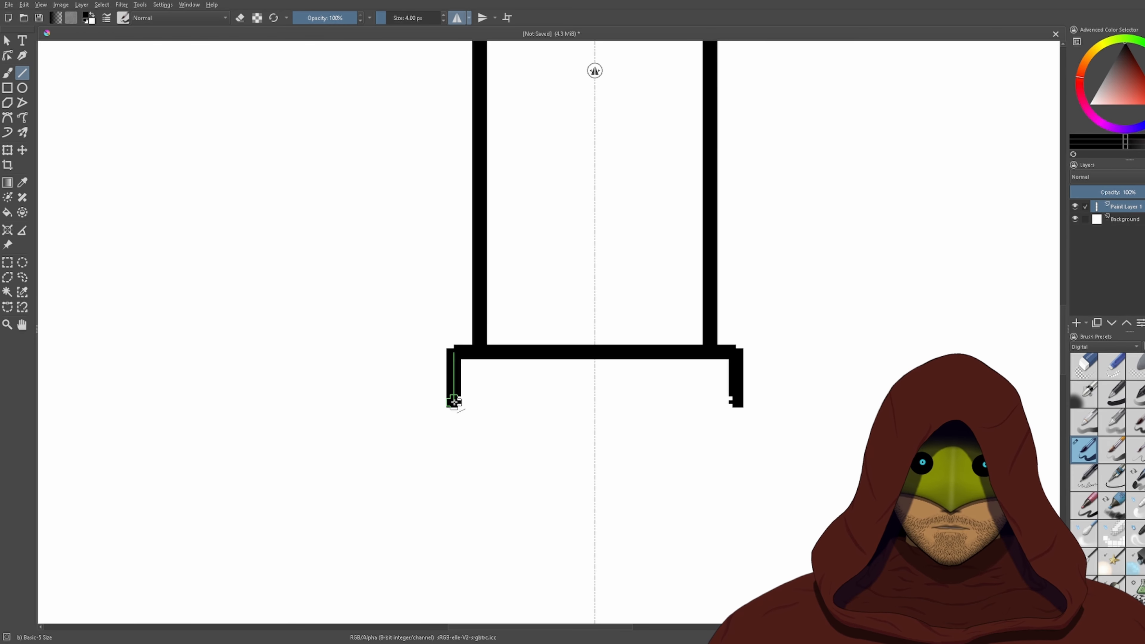
pyautogui.hotkey('ctrl', 'z')
pyautogui.hotkey('ctrl', 'shift', 'z')
# - Close the collar below the blade with a horizontal line from its outer corner to the mirror axis
pyautogui.scroll(-6, 615, 374)
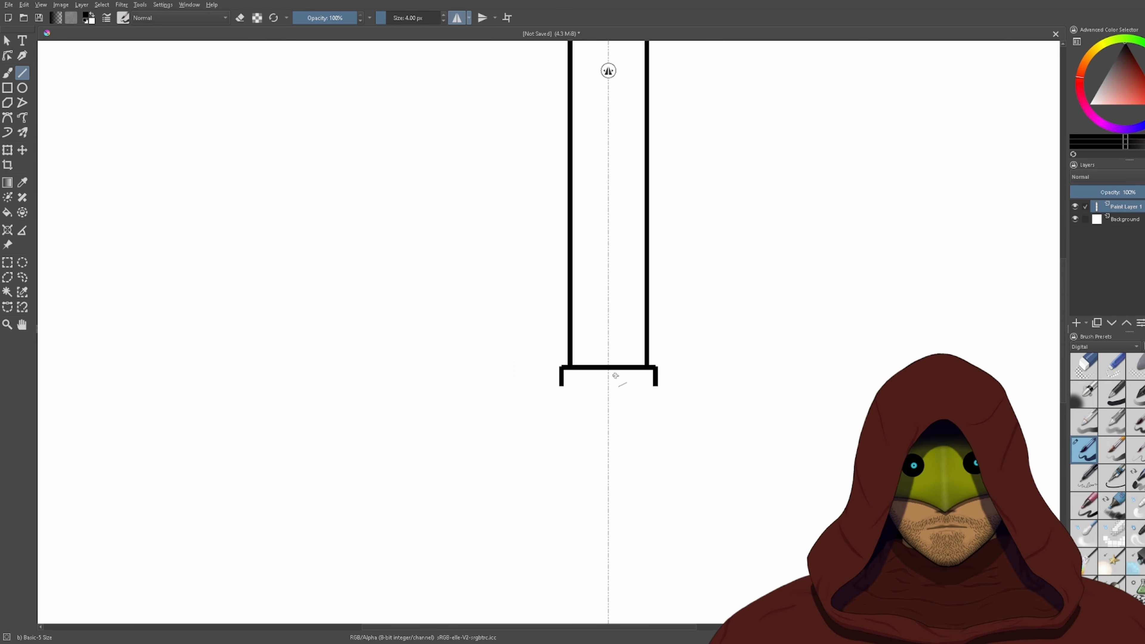
pyautogui.scroll(8, 599, 378)
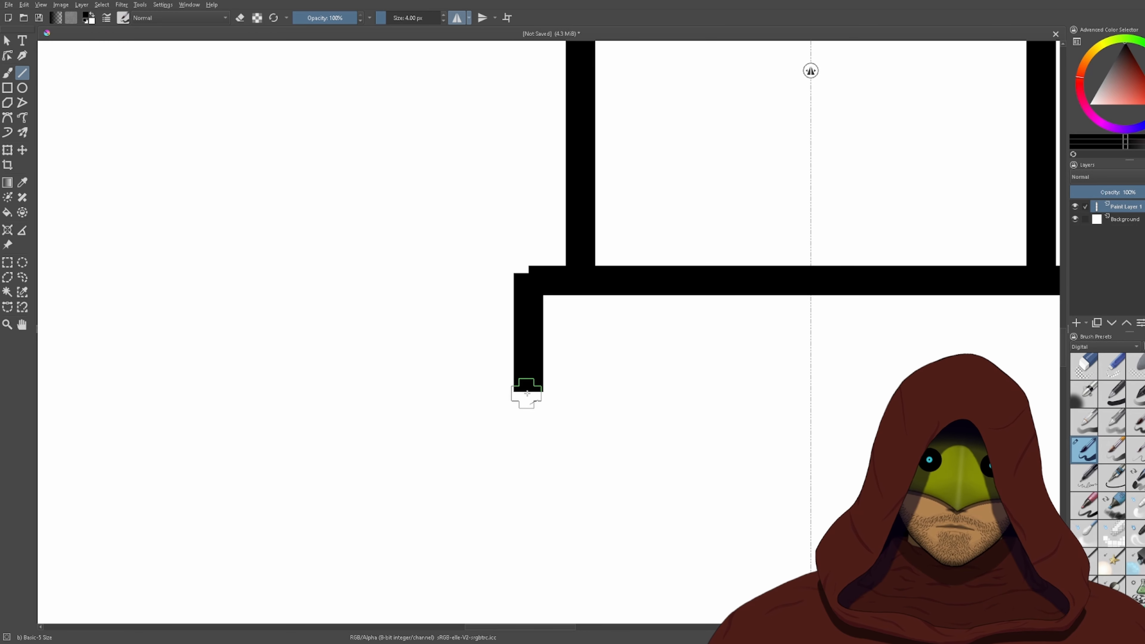
pyautogui.moveTo(525, 393); pyautogui.dragTo(807, 402)
pyautogui.scroll(-3, 807, 403)
pyautogui.moveTo(633, 396); pyautogui.dragTo(460, 477)
pyautogui.moveTo(528, 417); pyautogui.dragTo(672, 315)
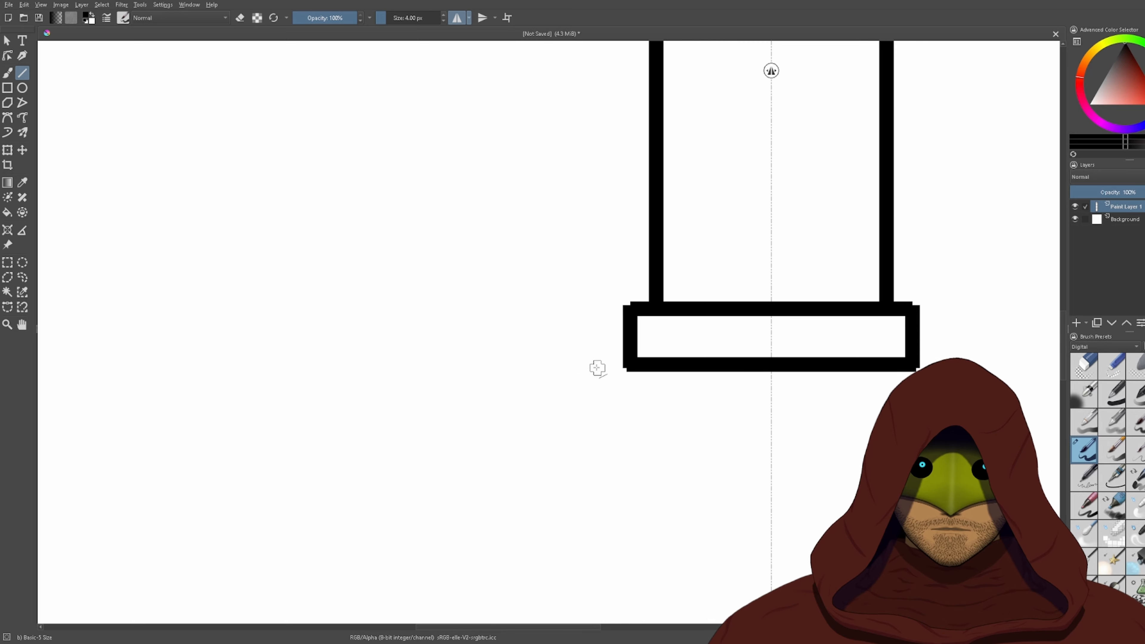
# - Try to draw a long 4 px horizontal guard line along the collar's lower edge, reaching past both sides
pyautogui.moveTo(503, 366)
pyautogui.mouseDown()
pyautogui.moveTo(648, 363)
pyautogui.moveTo(440, 333)
pyautogui.moveTo(382, 429)
pyautogui.mouseUp()
pyautogui.scroll(-3, 848, 337)
pyautogui.press('ctrl')
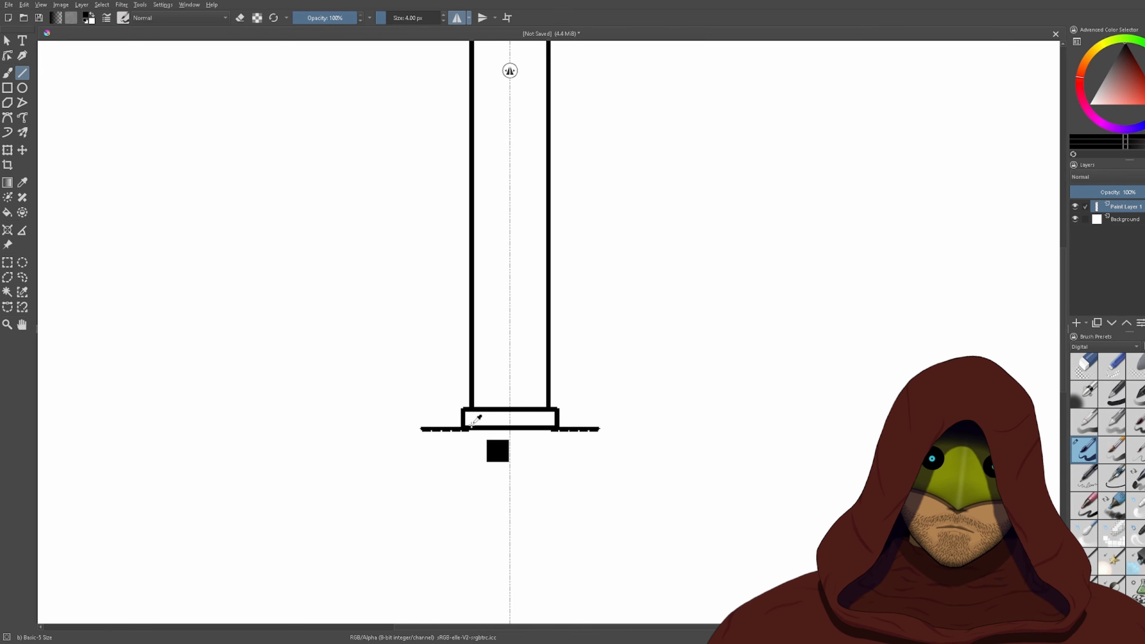
pyautogui.scroll(3, 472, 424)
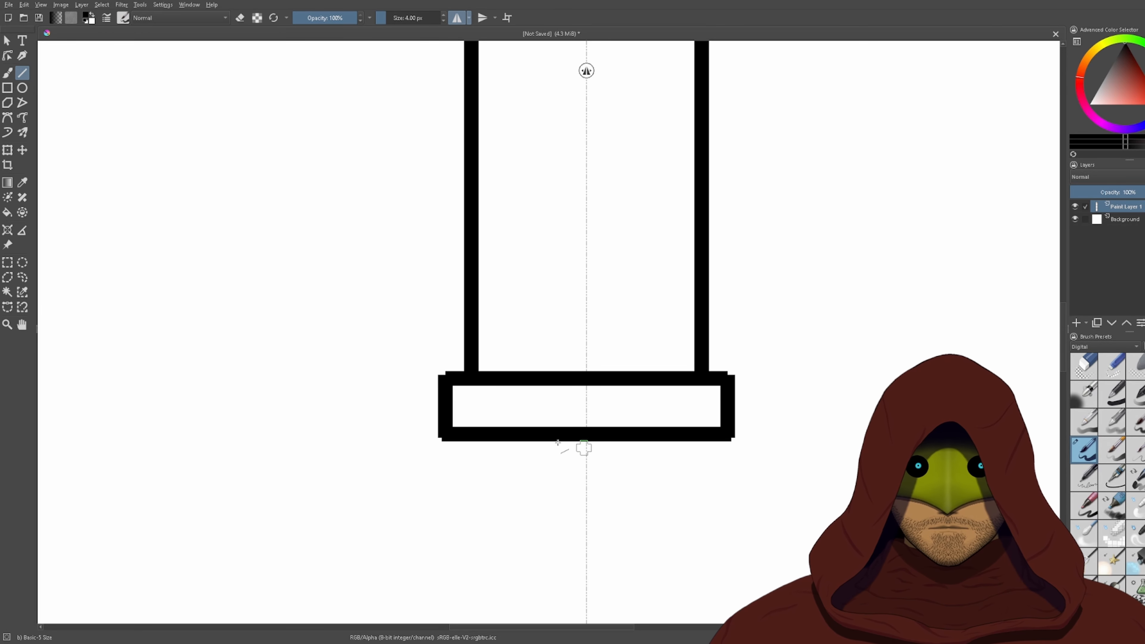
pyautogui.moveTo(585, 448)
pyautogui.mouseDown()
pyautogui.moveTo(264, 441)
pyautogui.moveTo(275, 449)
pyautogui.moveTo(229, 452)
pyautogui.mouseUp()
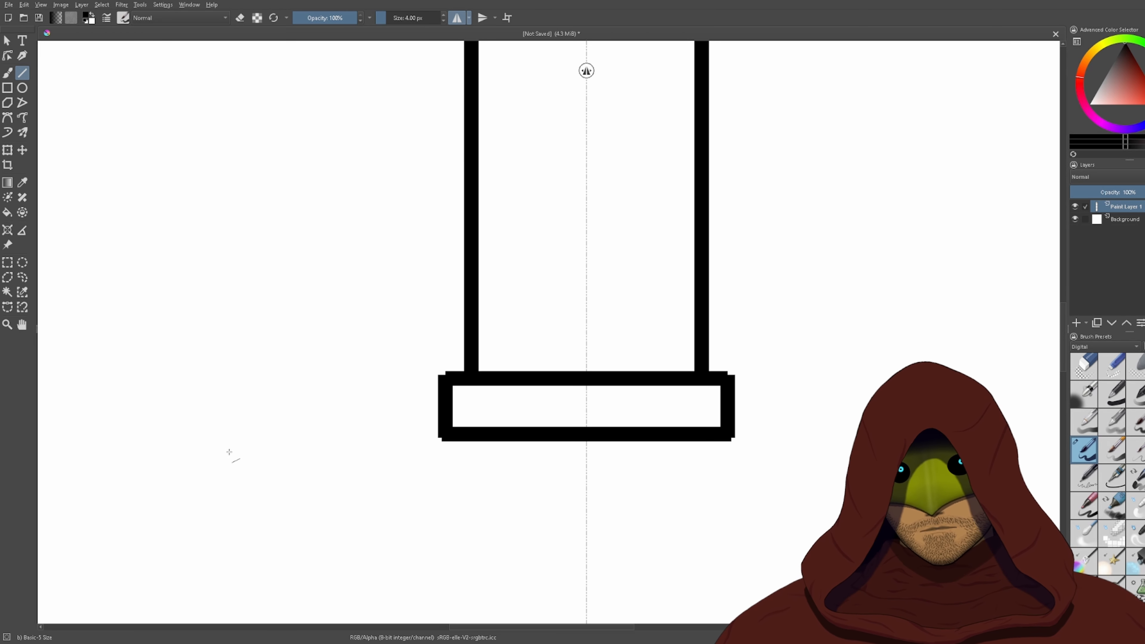
pyautogui.scroll(2, 534, 448)
pyautogui.scroll(-1, 593, 452)
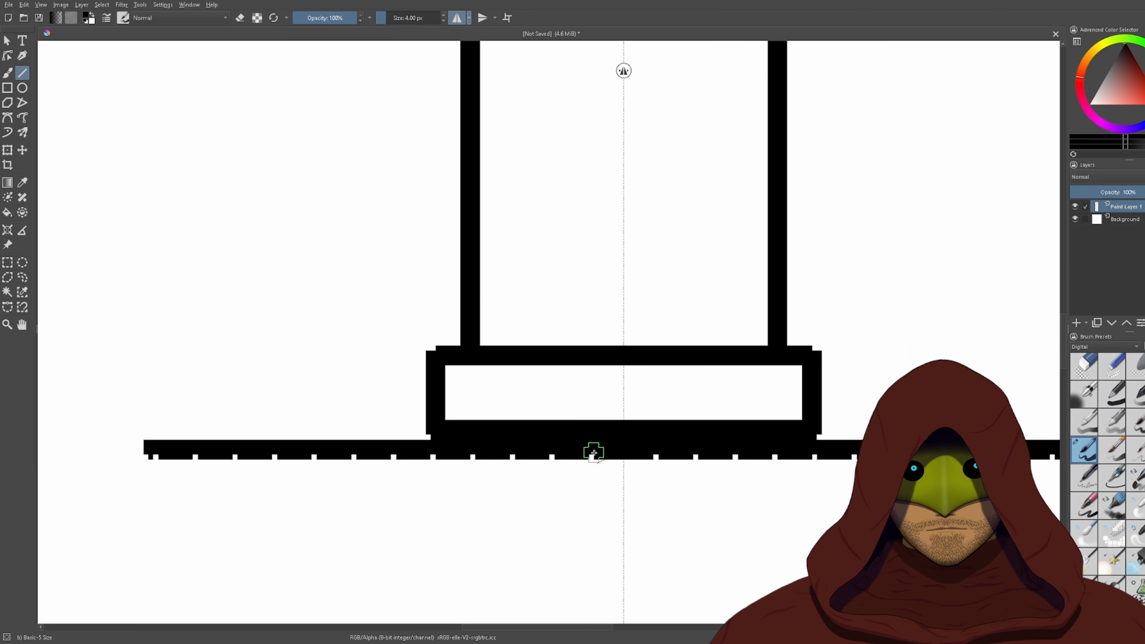
# - Replace the guard line under the collar with a thicker horizontal line drawn at a brush size of 5 px
pyautogui.click(444, 15)
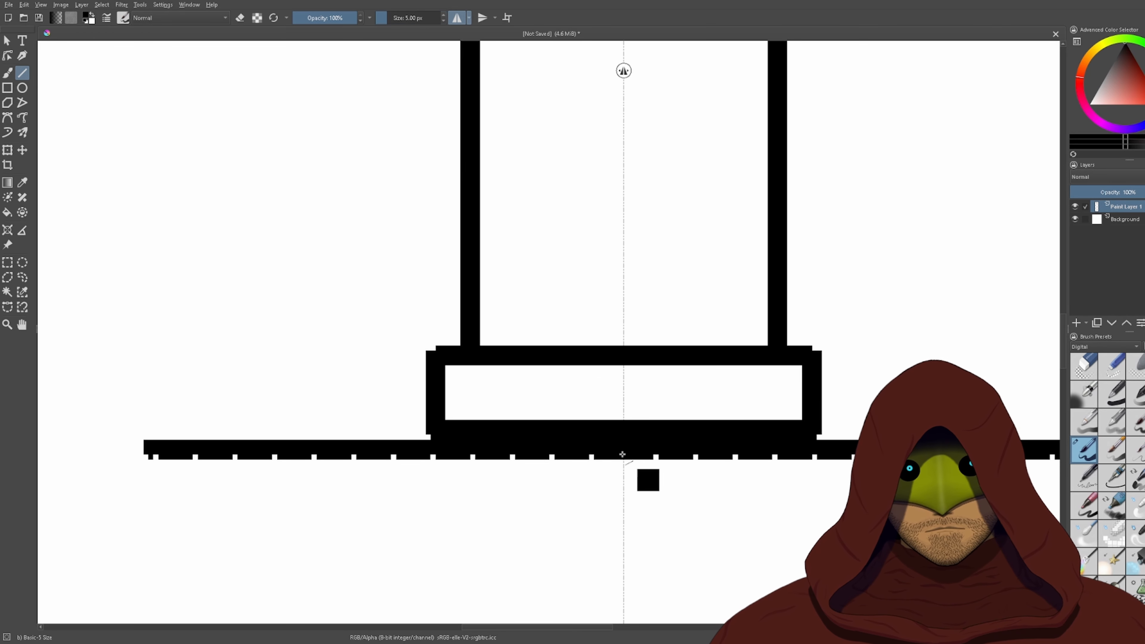
pyautogui.hotkey('ctrl', 'z')
pyautogui.moveTo(624, 454); pyautogui.dragTo(289, 457)
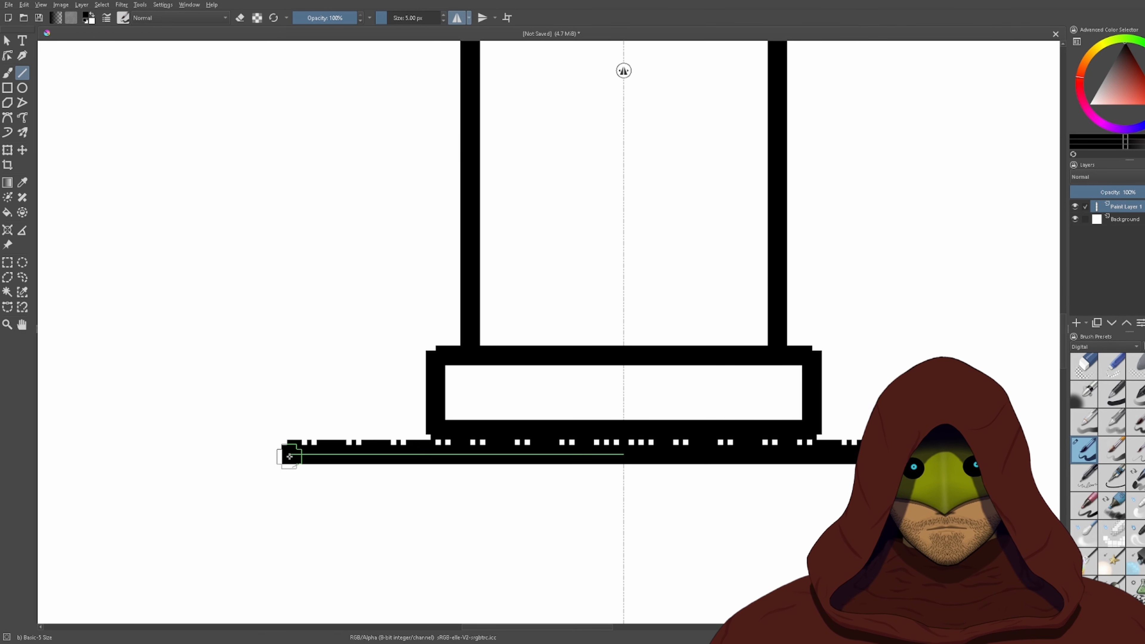
pyautogui.hotkey('ctrl', 'z')
pyautogui.hotkey('ctrl', 'shift', 'z')
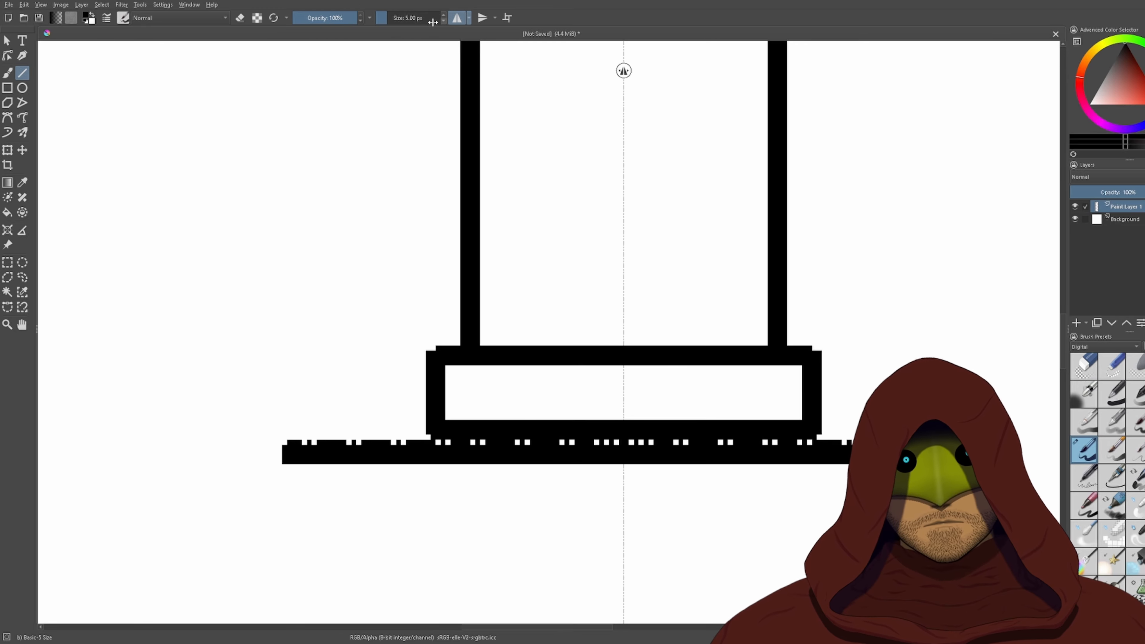
# - Draw over the guard line again to fill the small gaps between it and the collar
pyautogui.scroll(-10, 604, 405)
pyautogui.scroll(-4, 619, 315)
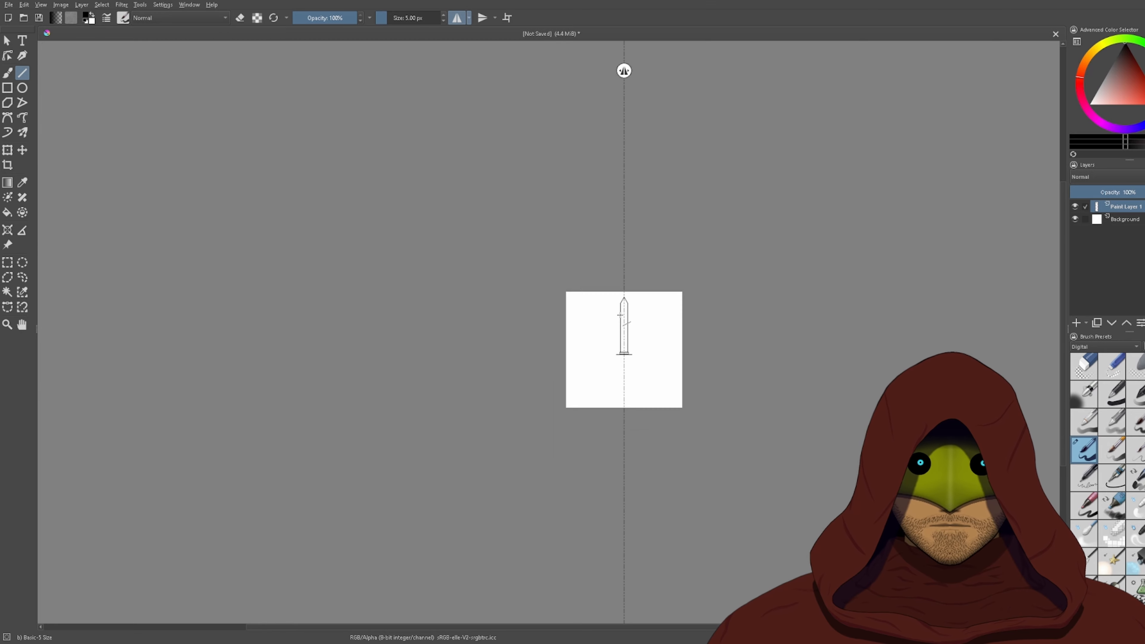
pyautogui.scroll(6, 620, 315)
pyautogui.moveTo(933, 438); pyautogui.dragTo(815, 374)
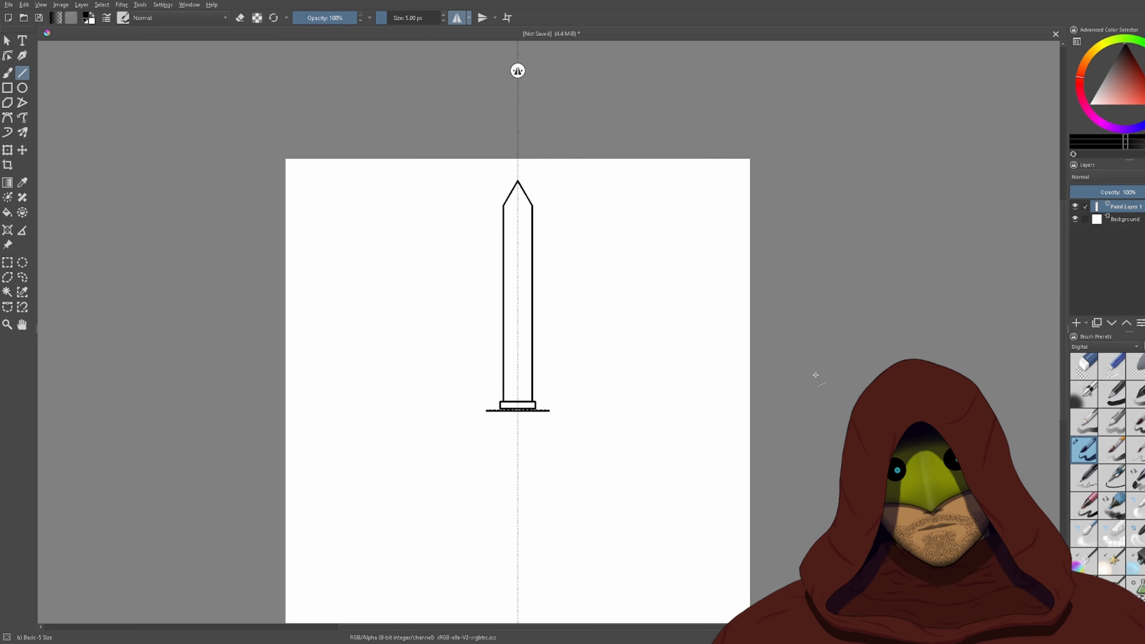
pyautogui.scroll(10, 545, 389)
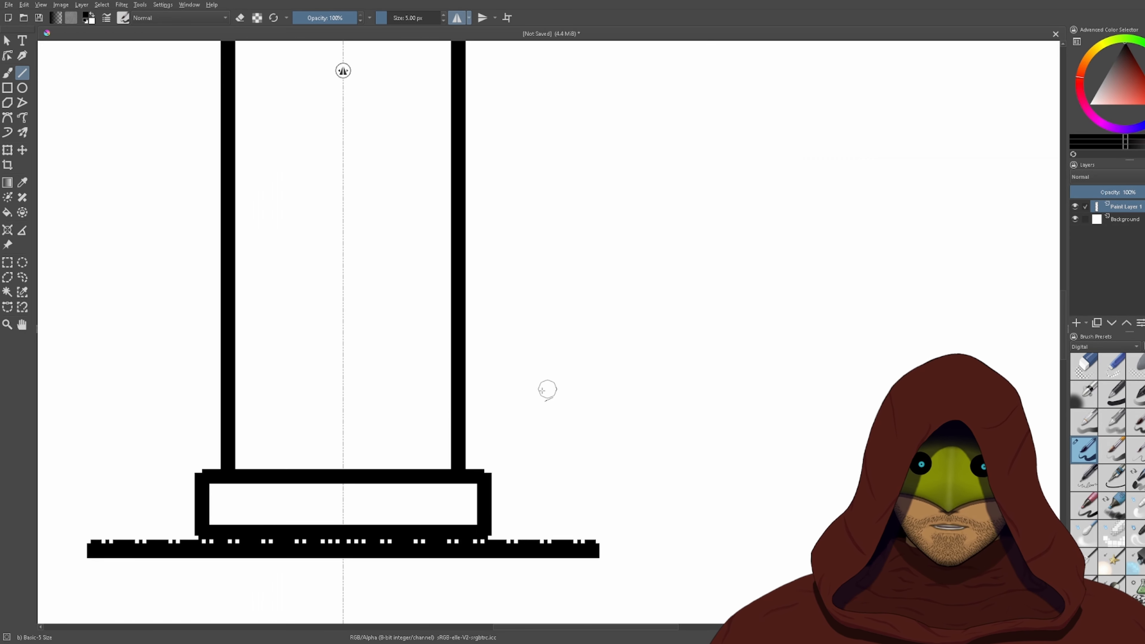
pyautogui.moveTo(383, 437)
pyautogui.mouseDown()
pyautogui.moveTo(721, 331)
pyautogui.moveTo(687, 359)
pyautogui.moveTo(496, 358)
pyautogui.mouseUp()
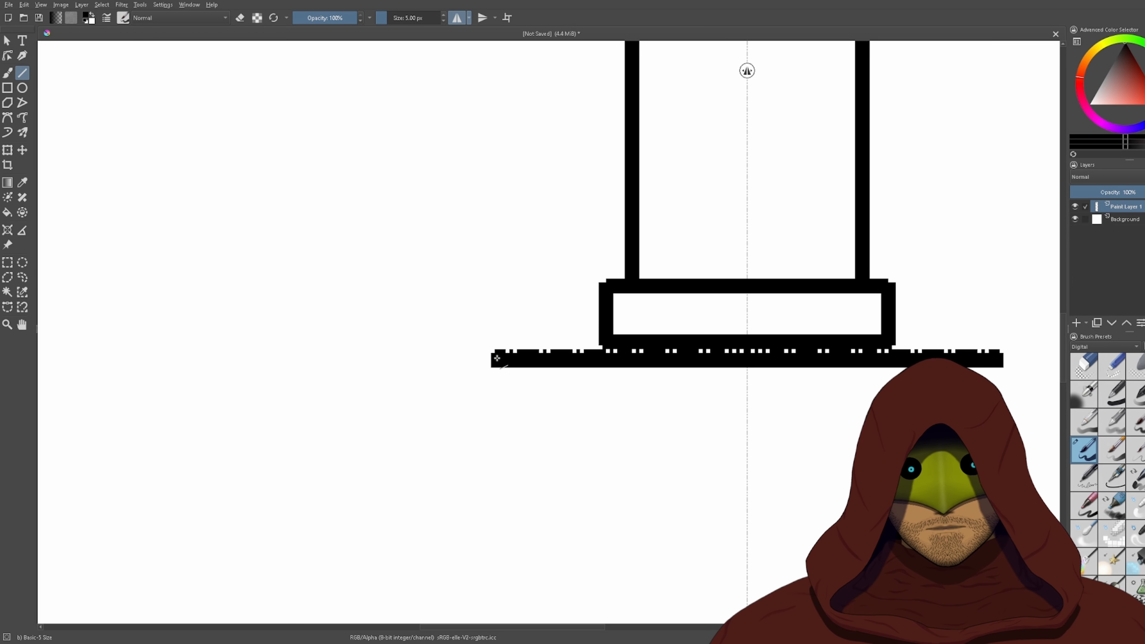
# - Draw horizontal test lines beside the blade above the guard, and undo them
pyautogui.moveTo(139, 184)
pyautogui.mouseDown()
pyautogui.moveTo(361, 256)
pyautogui.moveTo(440, 199)
pyautogui.moveTo(504, 172)
pyautogui.moveTo(568, 192)
pyautogui.moveTo(553, 103)
pyautogui.moveTo(558, 189)
pyautogui.moveTo(388, 182)
pyautogui.moveTo(612, 179)
pyautogui.mouseUp()
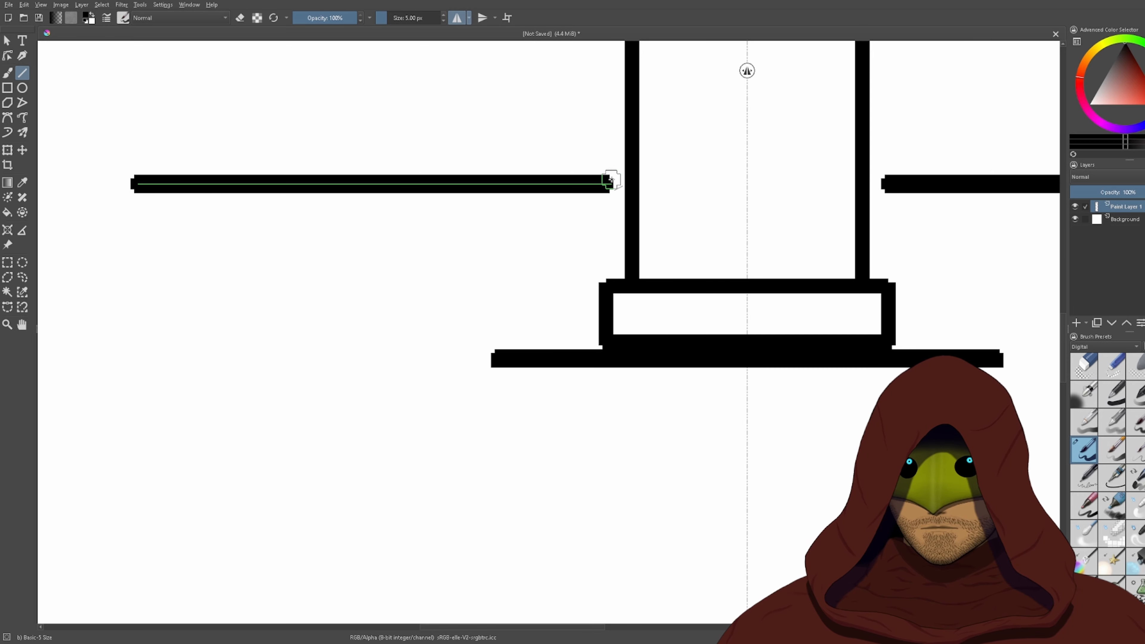
pyautogui.hotkey('ctrl', 'z')
pyautogui.hotkey('ctrl', 'z')
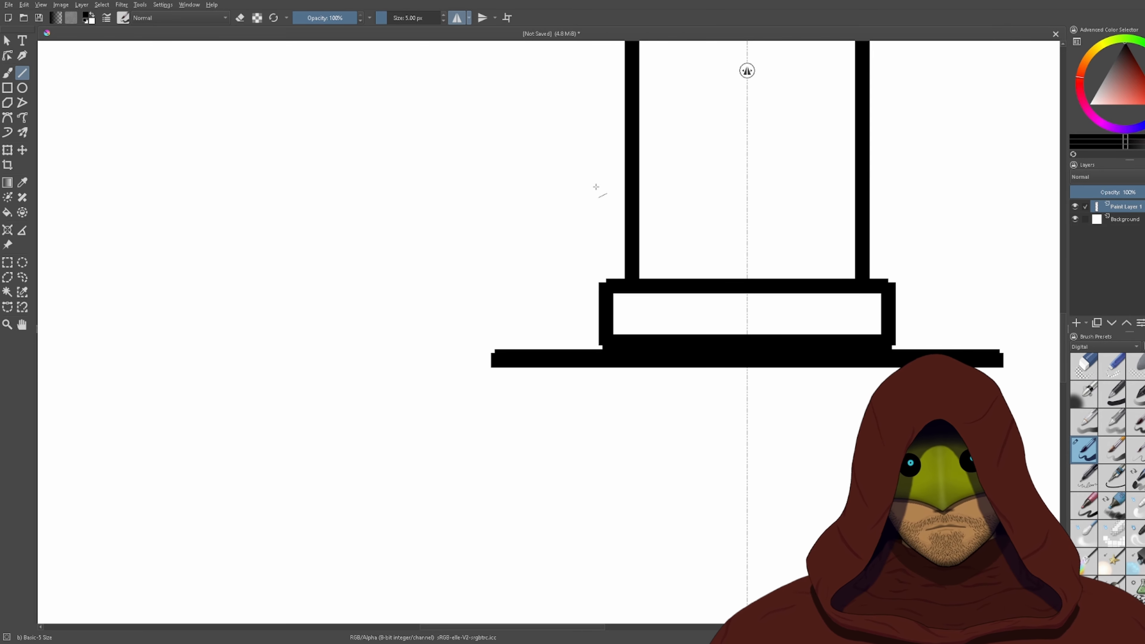
pyautogui.moveTo(474, 174); pyautogui.dragTo(194, 189)
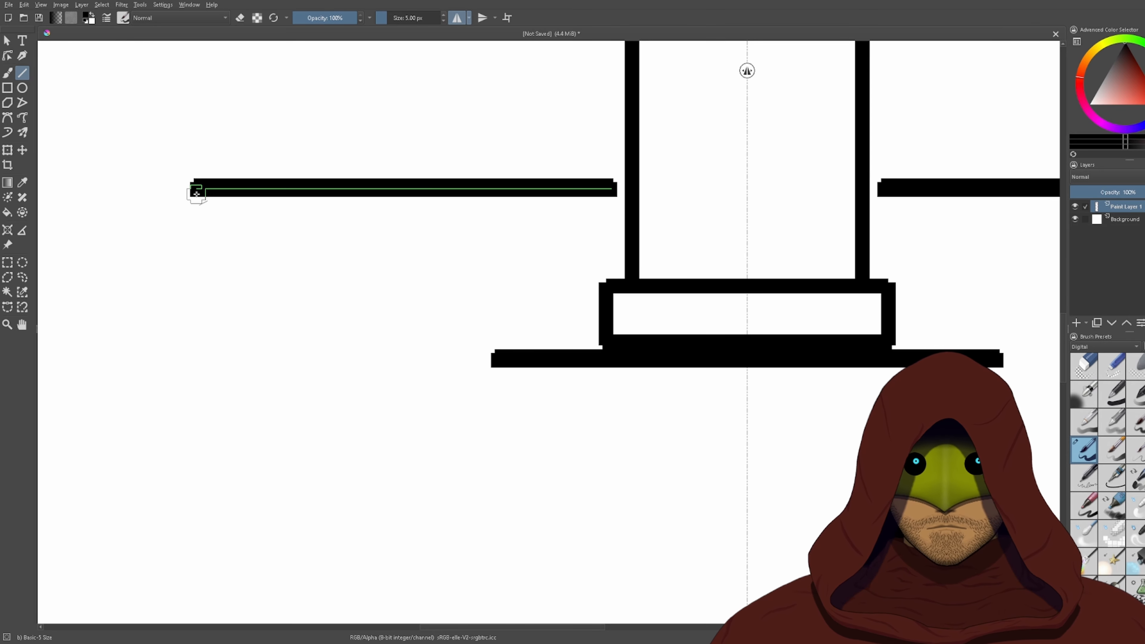
pyautogui.hotkey('ctrl', 'z')
pyautogui.hotkey('ctrl', 'shift', 'z')
pyautogui.hotkey('ctrl', 'z')
# - Draw a slanted test line beside the blade and another line below the guard, and undo both
pyautogui.moveTo(611, 195); pyautogui.dragTo(244, 270)
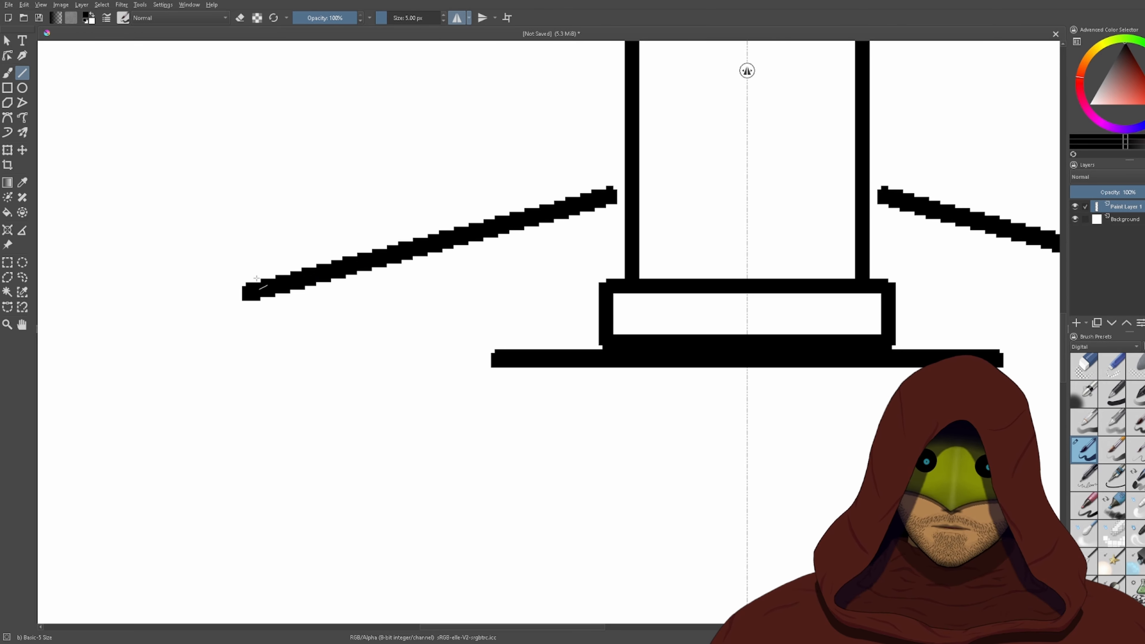
pyautogui.hotkey('ctrl', 'z')
pyautogui.moveTo(658, 463); pyautogui.dragTo(263, 452)
pyautogui.hotkey('ctrl', 'z')
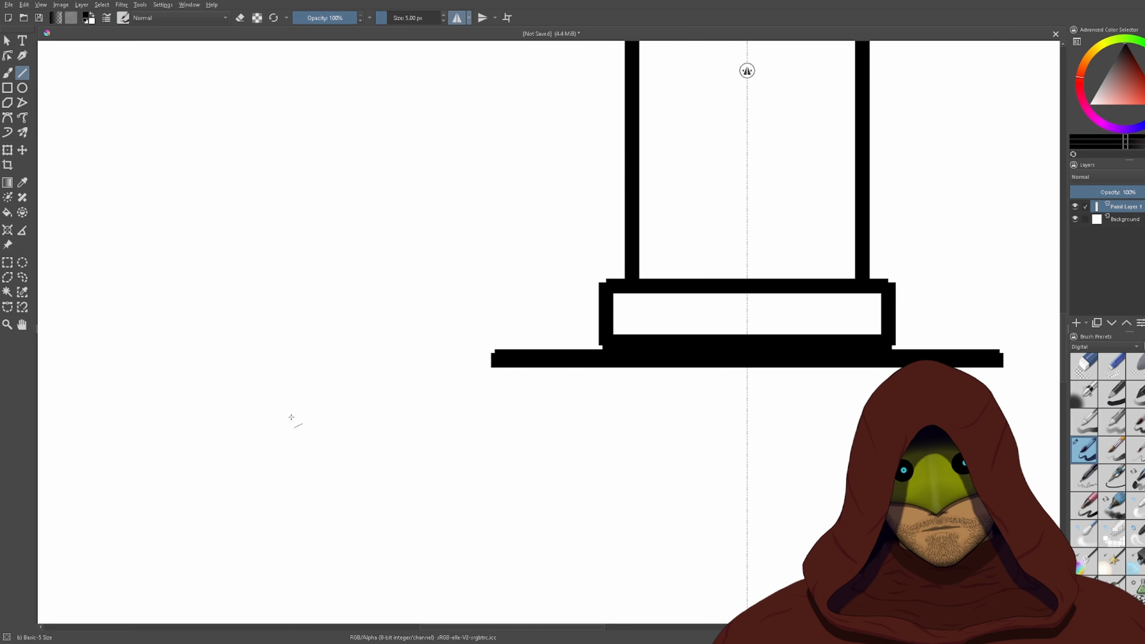
pyautogui.hotkey('ctrl', 'shift', 'z')
pyautogui.hotkey('ctrl', 'z')
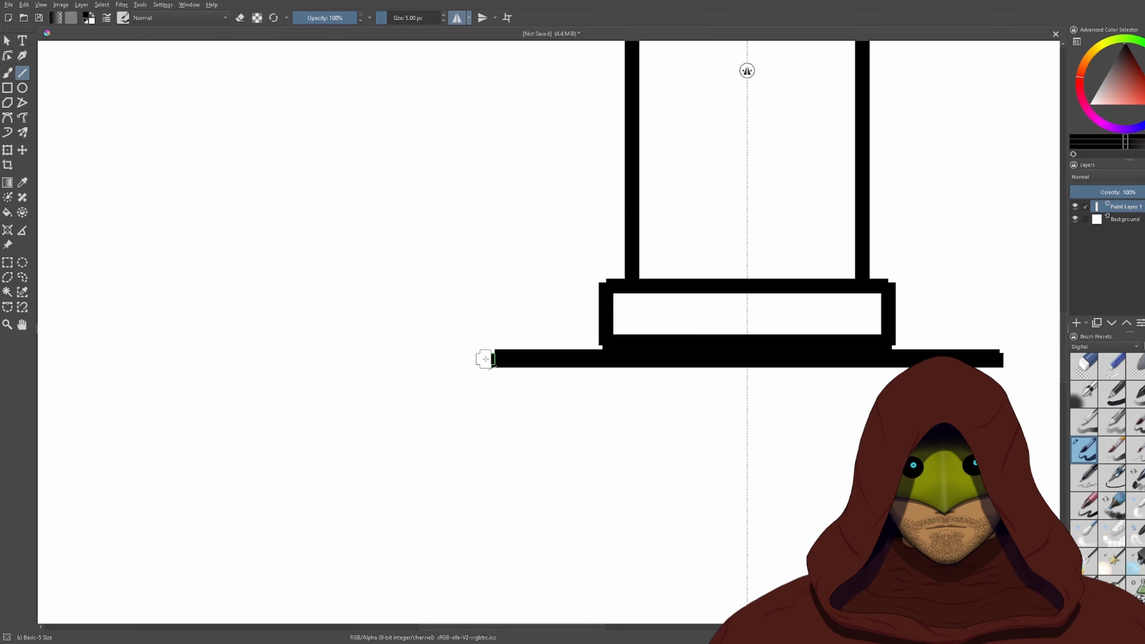
# - Try to extend the guard line outward and to draw 4 px horizontal lines below it, and undo them
pyautogui.moveTo(323, 359)
pyautogui.mouseDown()
pyautogui.moveTo(197, 355)
pyautogui.moveTo(207, 320)
pyautogui.moveTo(207, 356)
pyautogui.mouseUp()
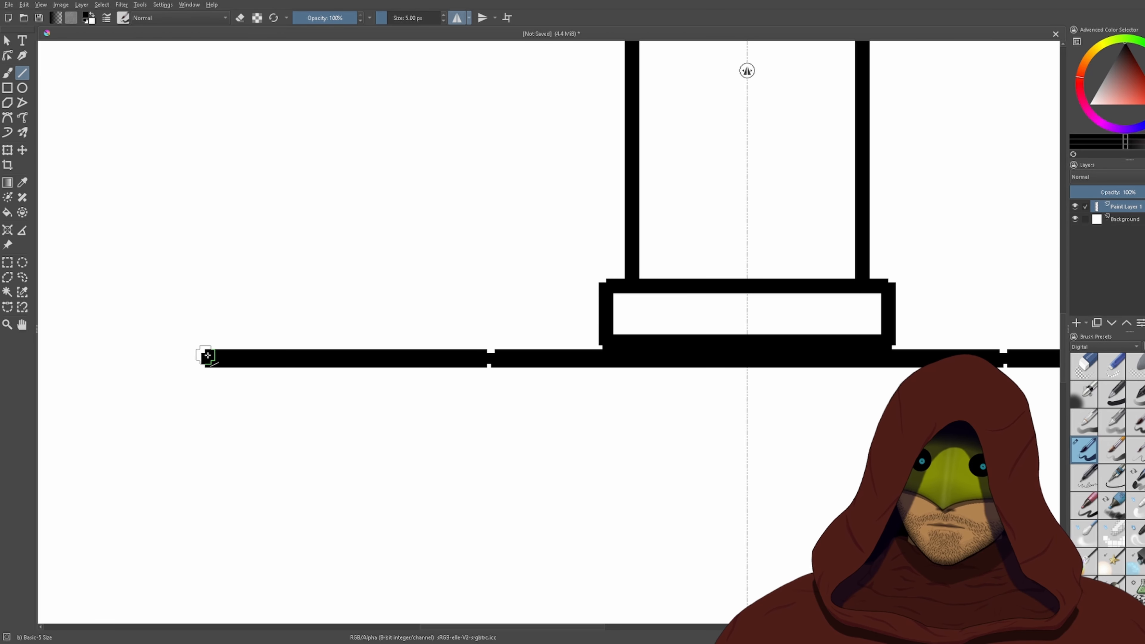
pyautogui.hotkey('ctrl', 'z')
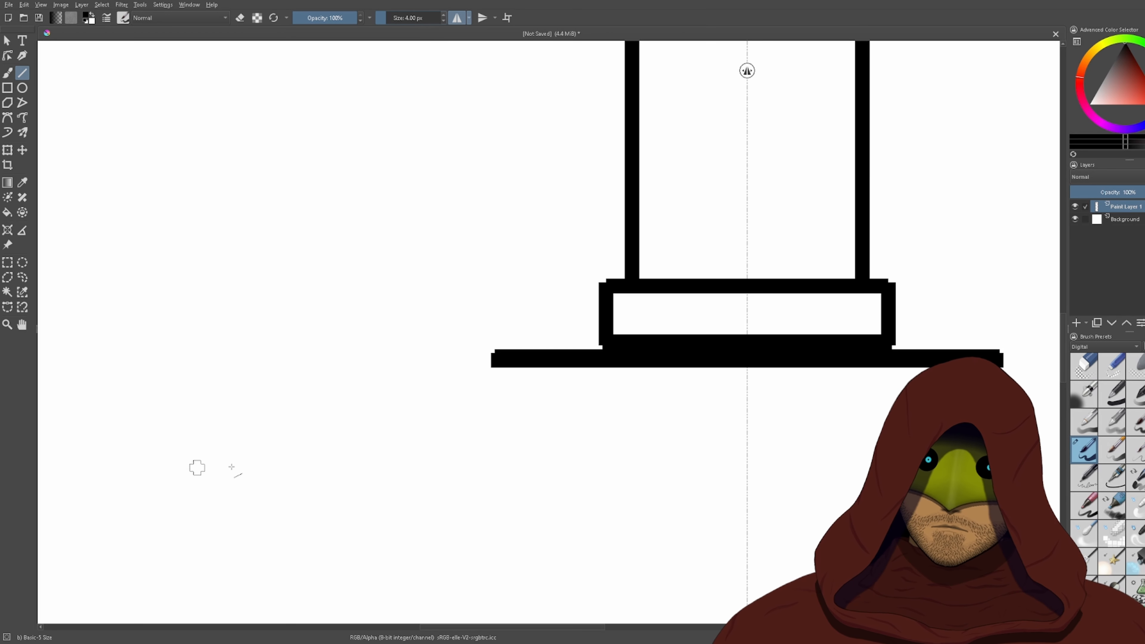
pyautogui.moveTo(197, 468)
pyautogui.mouseDown()
pyautogui.moveTo(617, 477)
pyautogui.moveTo(613, 421)
pyautogui.moveTo(793, 452)
pyautogui.moveTo(612, 464)
pyautogui.mouseUp()
pyautogui.hotkey('ctrl', 'z')
pyautogui.hotkey('ctrl', 'shift', 'z')
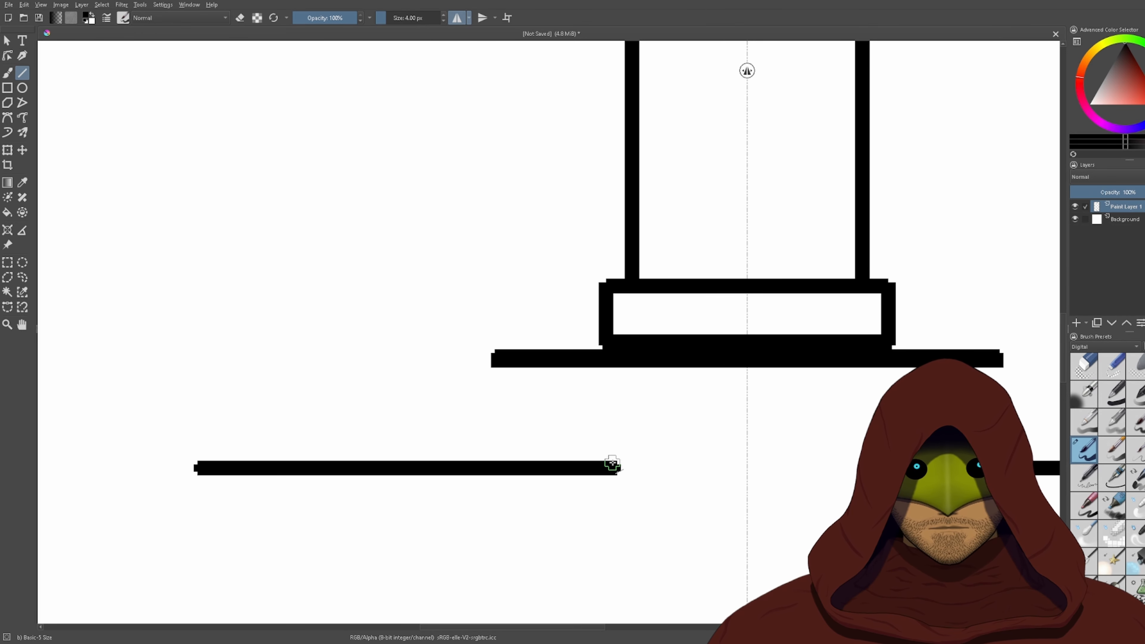
pyautogui.moveTo(822, 444); pyautogui.dragTo(822, 444)
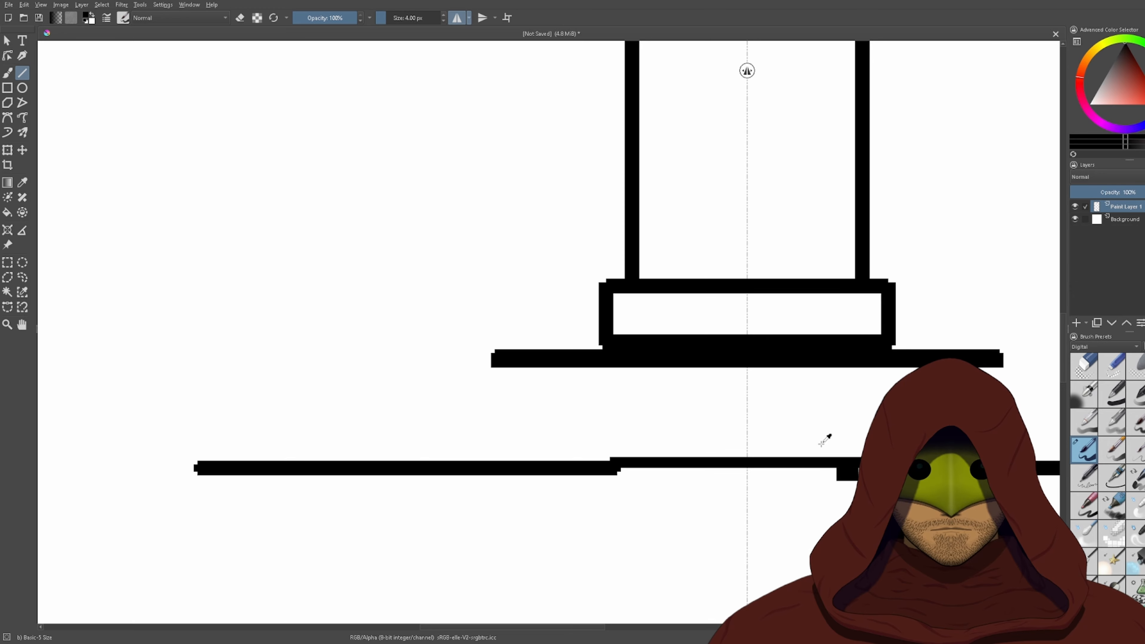
pyautogui.hotkey('ctrl', 'z')
pyautogui.hotkey('ctrl', 'z')
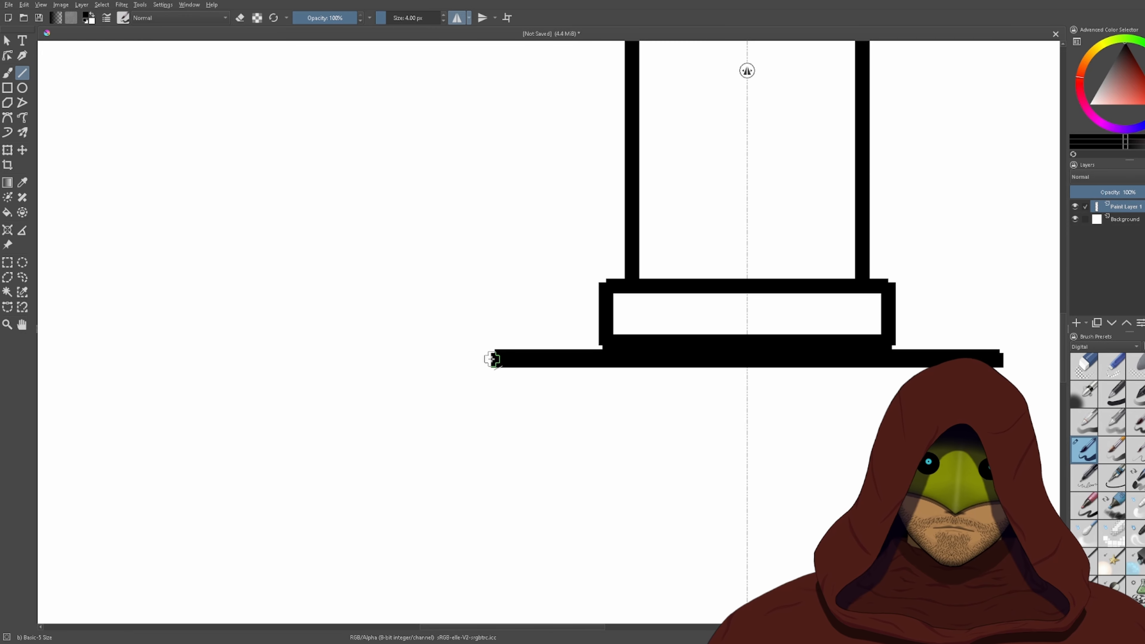
# - Draw a Bezier curve from the left end of the guard line, sweeping outward and upward to form the mirrored upturned tips
pyautogui.click(7, 117)
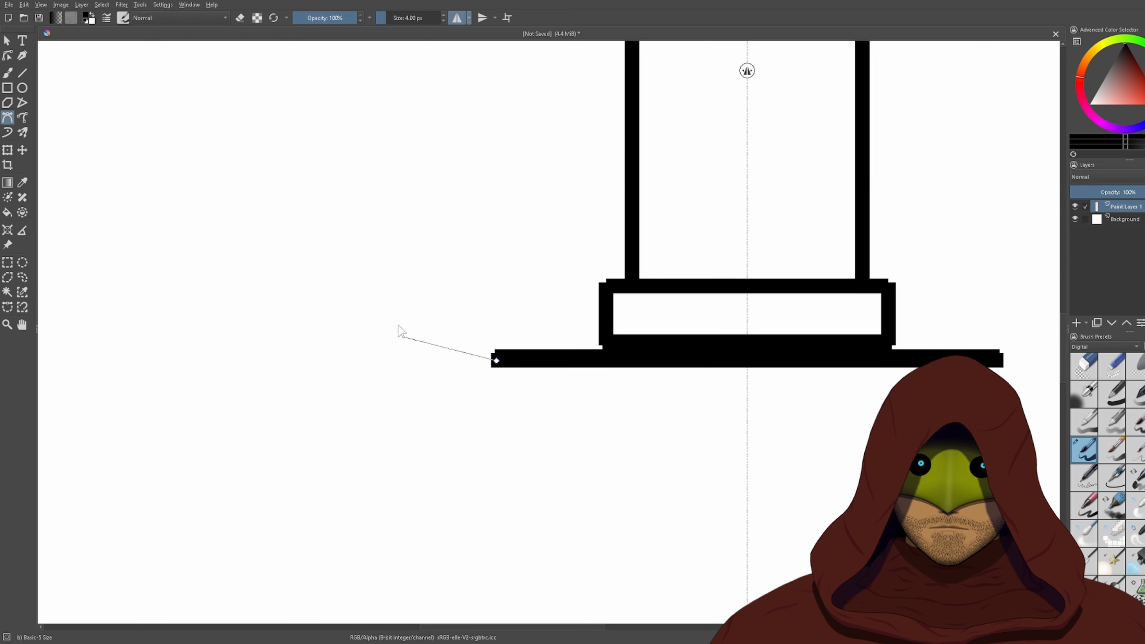
pyautogui.moveTo(351, 286); pyautogui.dragTo(327, 230)
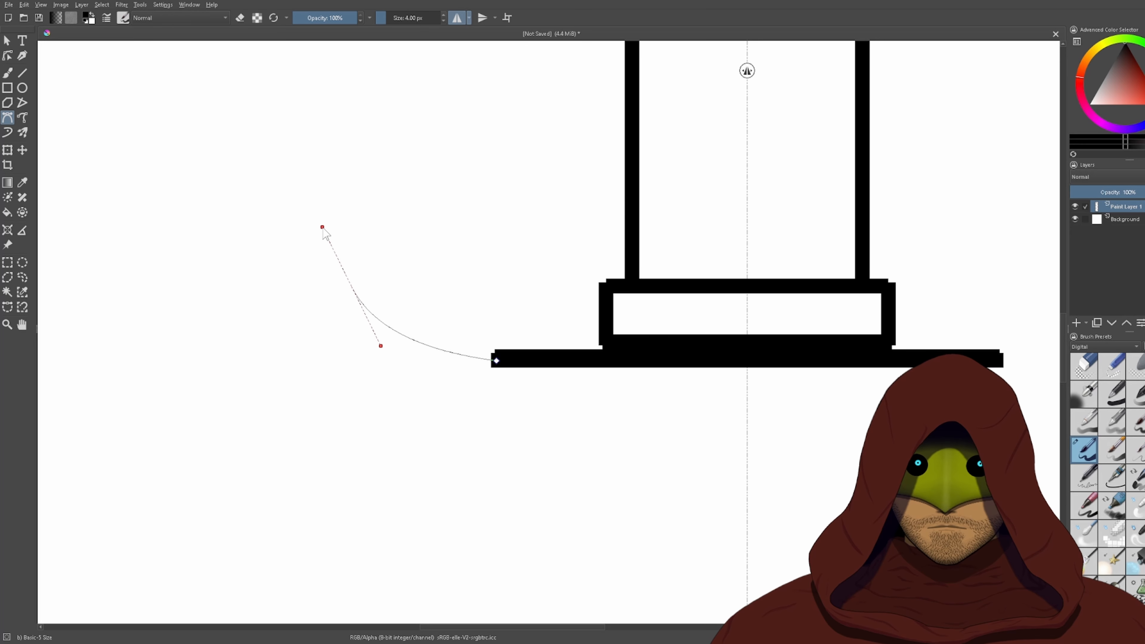
pyautogui.hotkey('ctrl', 'z')
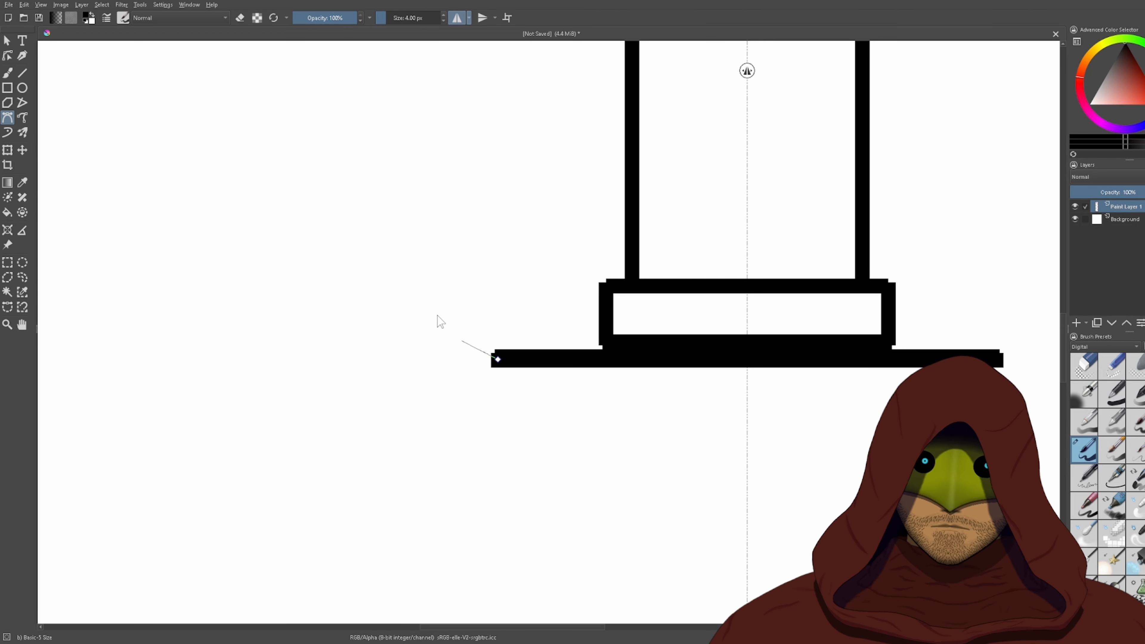
pyautogui.moveTo(515, 317); pyautogui.dragTo(595, 342)
pyautogui.scroll(-1, 595, 342)
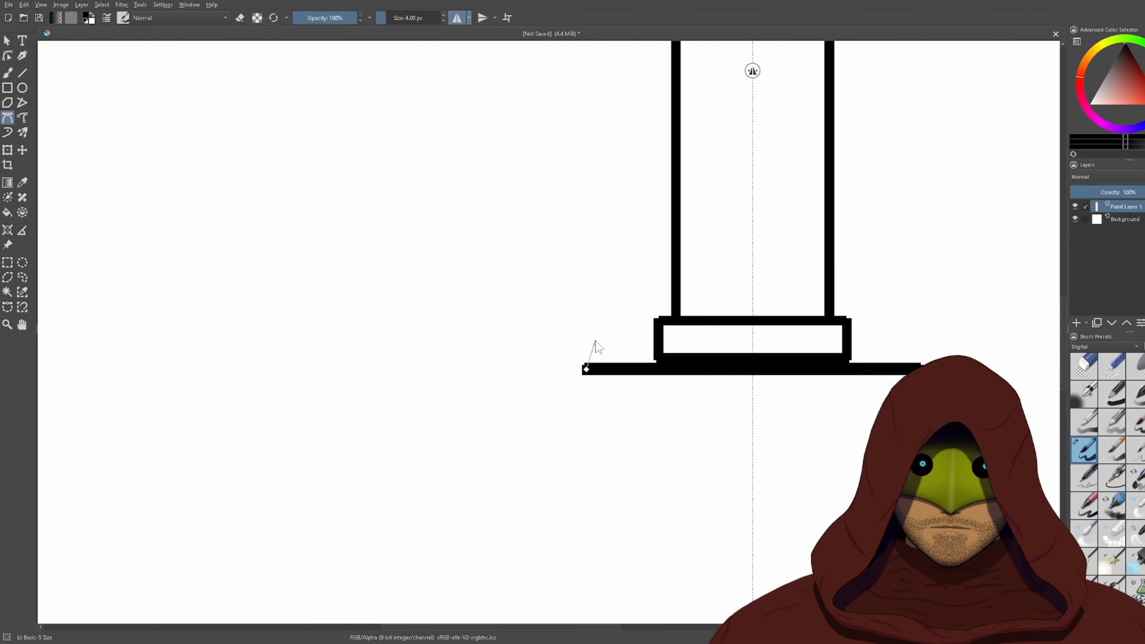
pyautogui.scroll(-2, 595, 341)
pyautogui.scroll(-3, 626, 104)
pyautogui.moveTo(610, 149); pyautogui.dragTo(537, 339)
pyautogui.scroll(4, 528, 377)
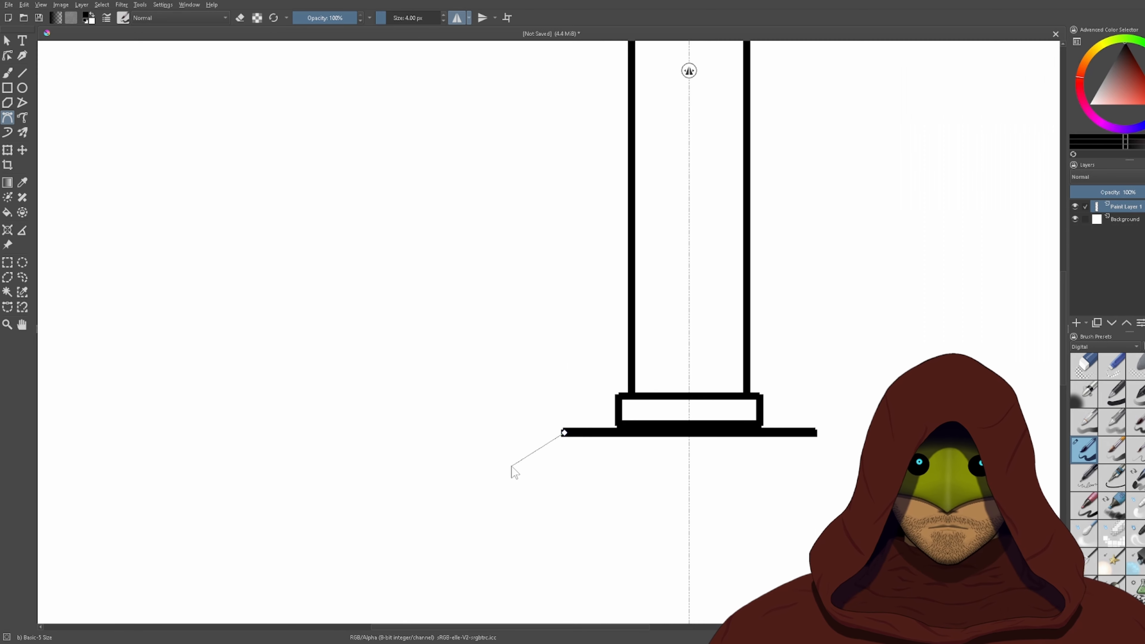
pyautogui.scroll(1, 510, 419)
pyautogui.moveTo(511, 392); pyautogui.dragTo(496, 356)
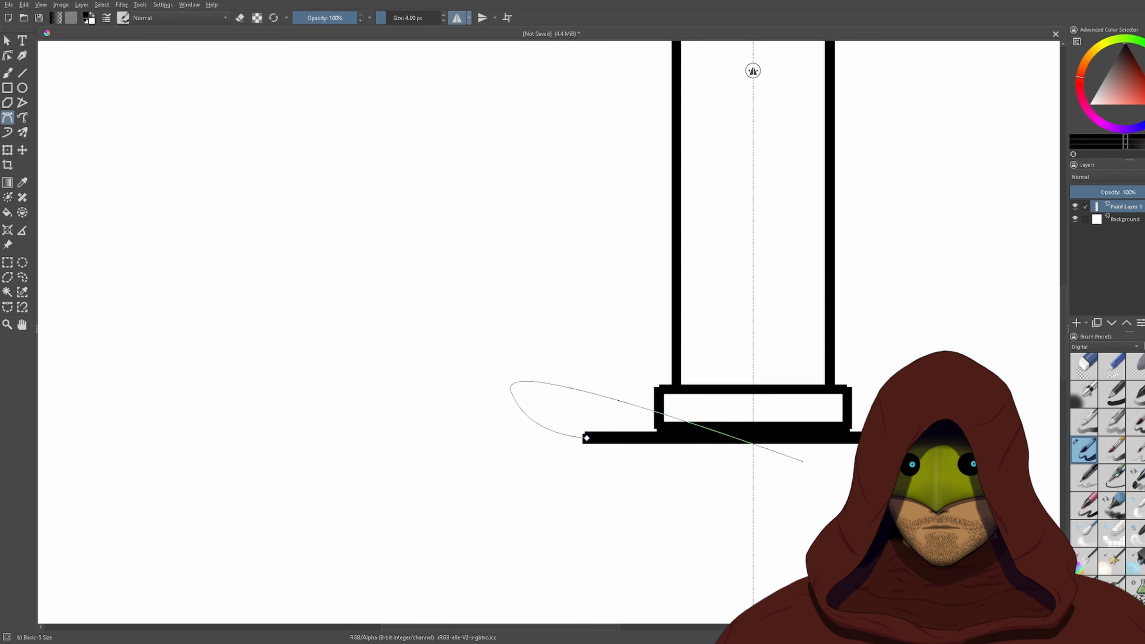
pyautogui.scroll(4, 522, 381)
pyautogui.scroll(-1, 163, 467)
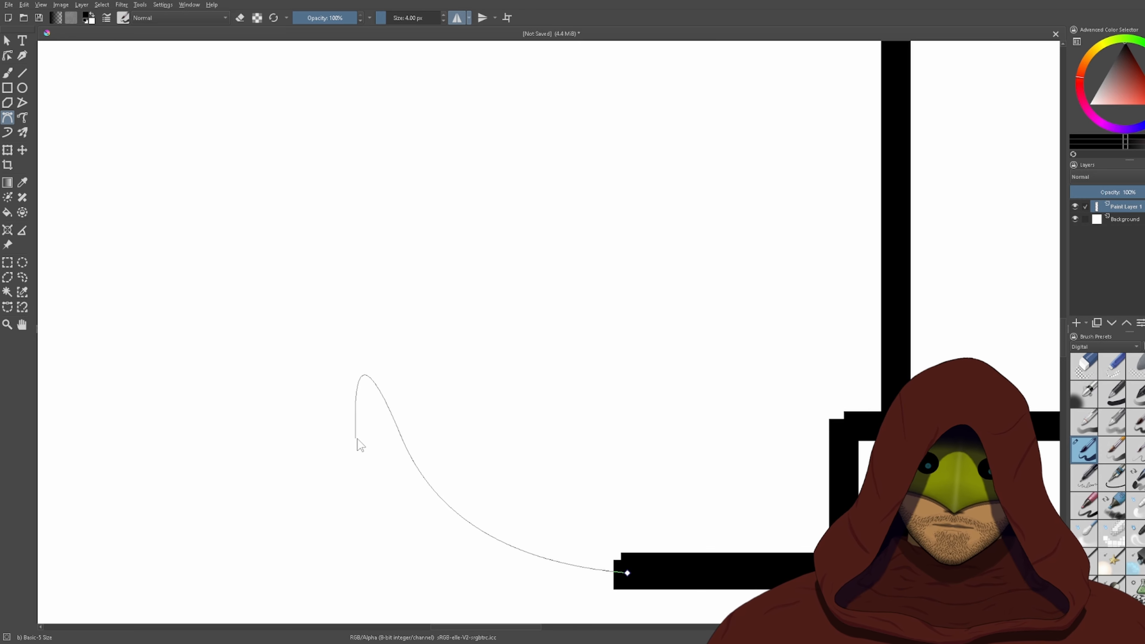
pyautogui.press('Escape')
pyautogui.doubleClick(398, 438)
pyautogui.click(398, 438)
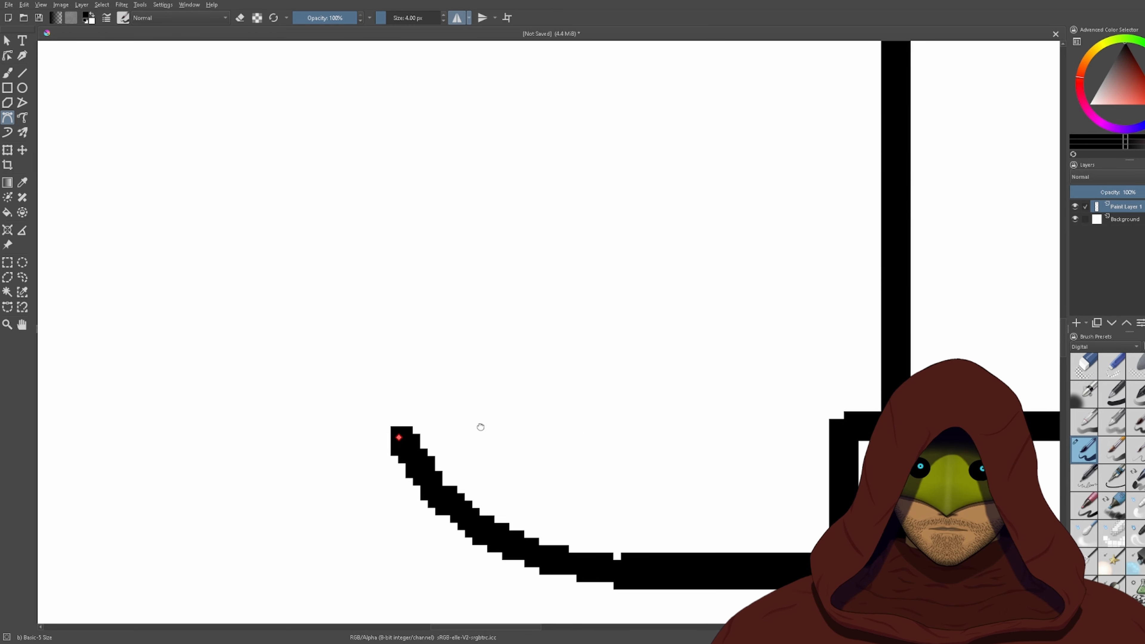
# - Draw a straight segment from the tip of the guard curve outward and slightly downward to form the guard's slanted end
pyautogui.moveTo(480, 426); pyautogui.dragTo(717, 379)
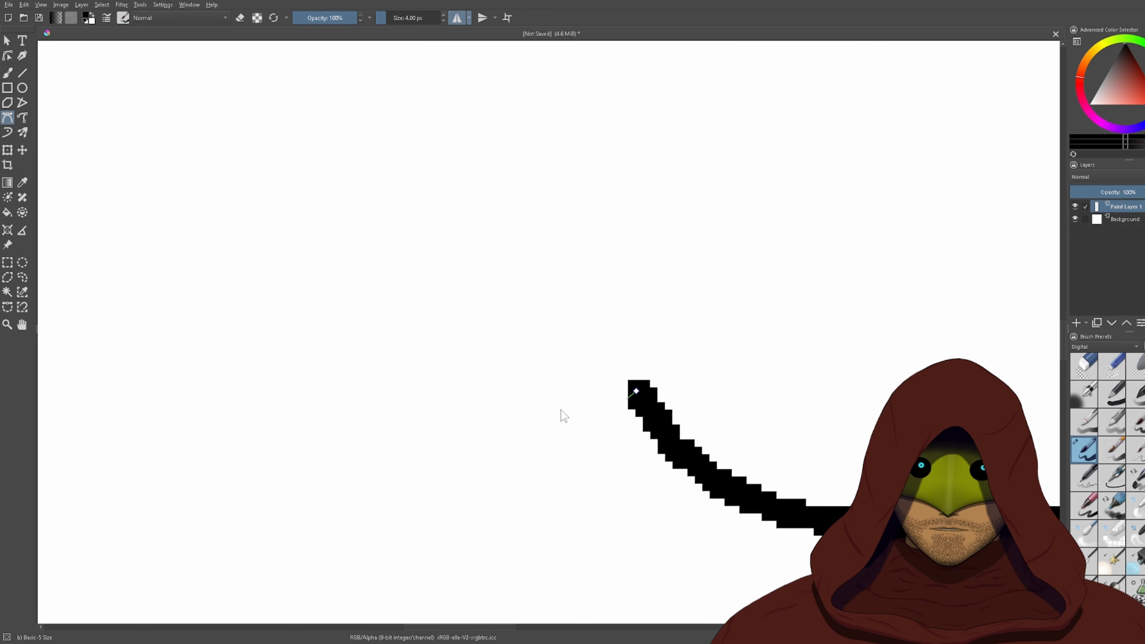
pyautogui.click(468, 466)
pyautogui.moveTo(636, 480); pyautogui.dragTo(626, 302)
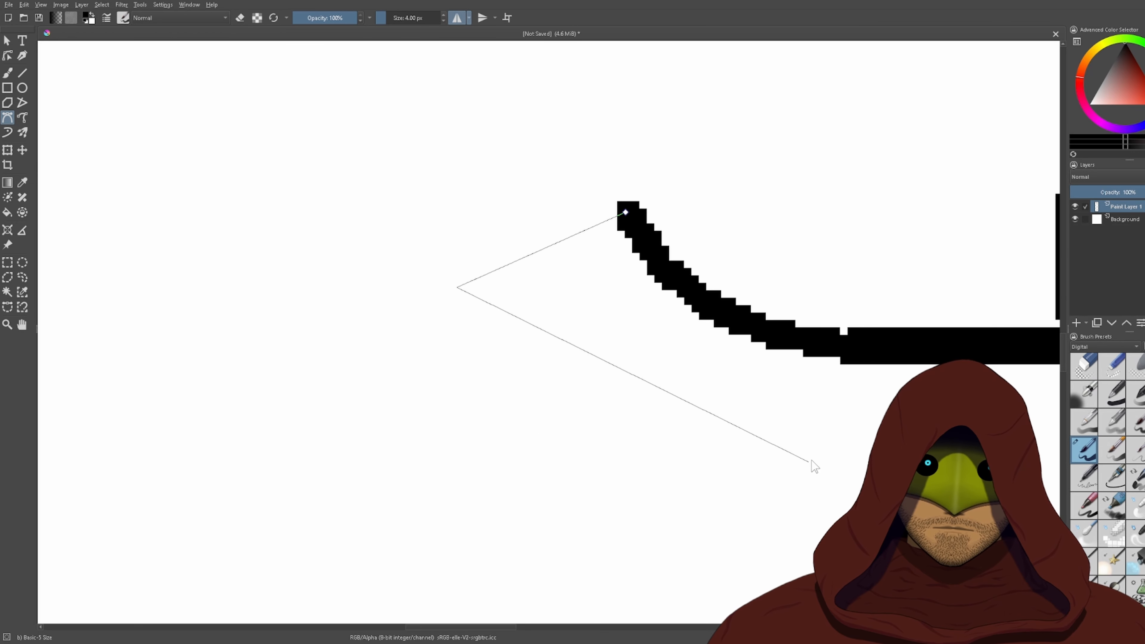
pyautogui.press('Return')
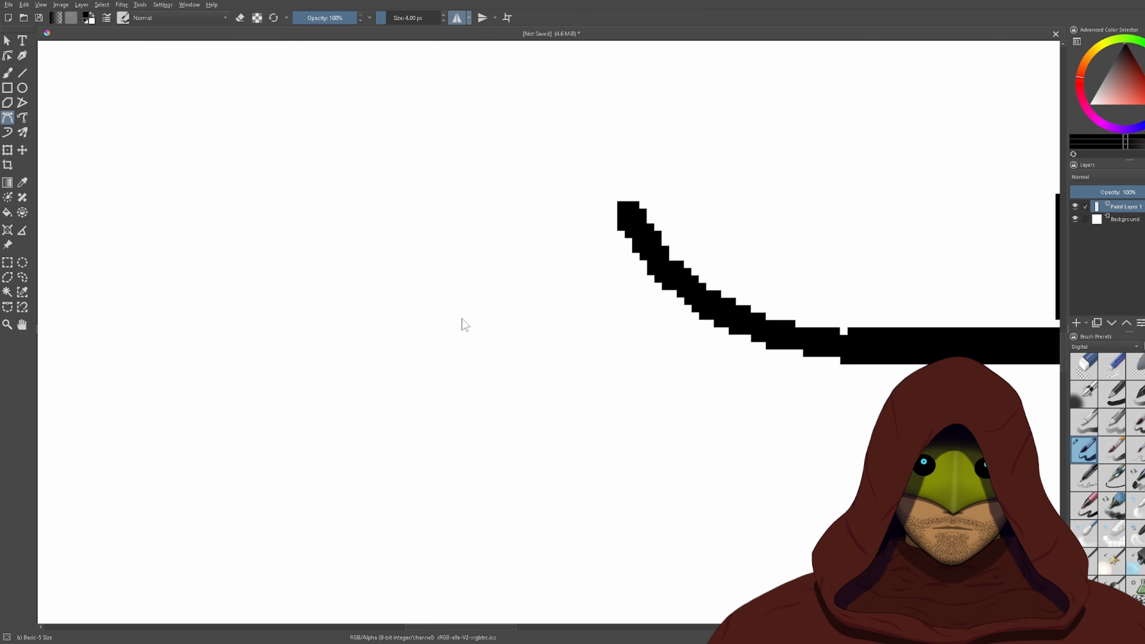
pyautogui.click(449, 292)
pyautogui.moveTo(846, 413); pyautogui.dragTo(622, 330)
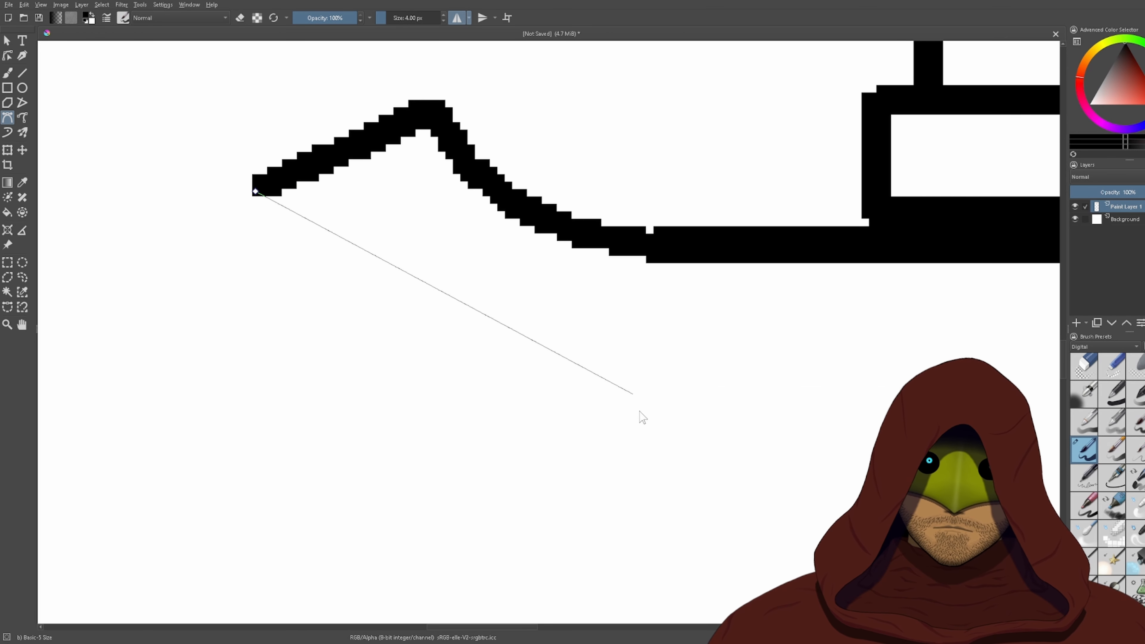
# - Draw the guard's lower edge as a curve from the slanted end that flattens into a horizontal line reaching the mirror axis
pyautogui.moveTo(631, 408)
pyautogui.mouseDown()
pyautogui.moveTo(885, 401)
pyautogui.moveTo(633, 408)
pyautogui.mouseUp()
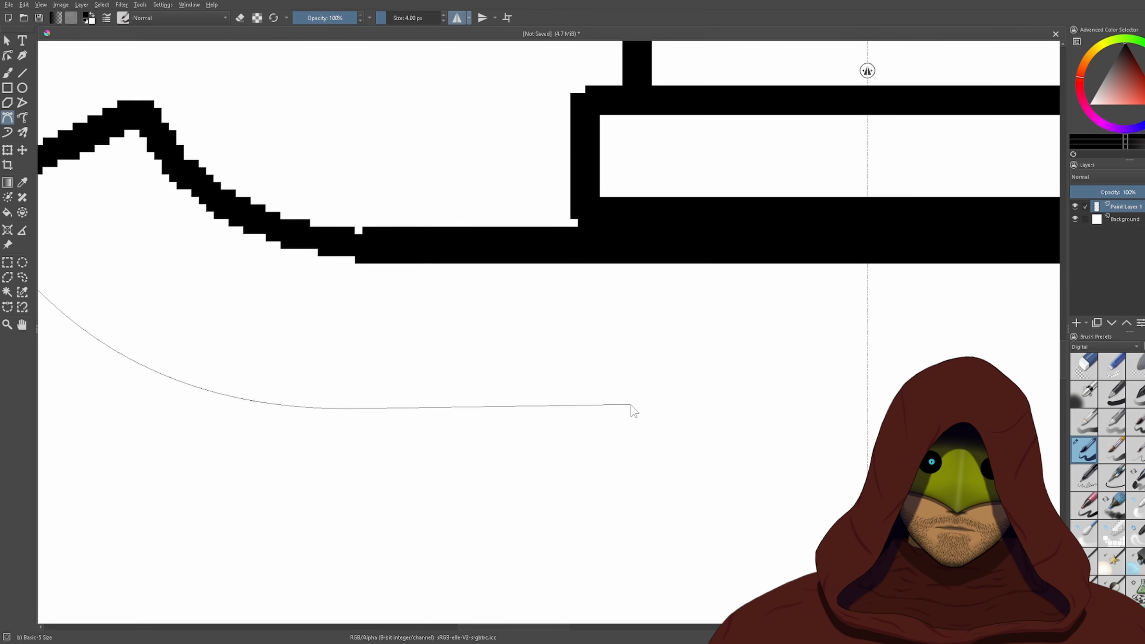
pyautogui.doubleClick(866, 406)
pyautogui.scroll(-6, 866, 408)
pyautogui.scroll(3, 861, 412)
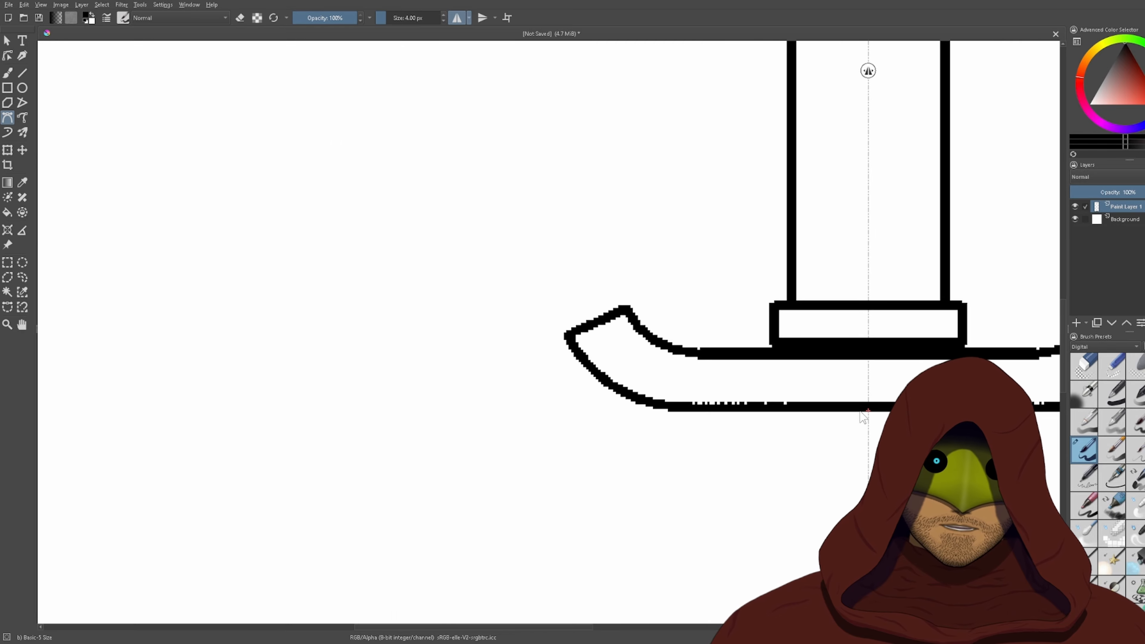
pyautogui.scroll(3, 862, 415)
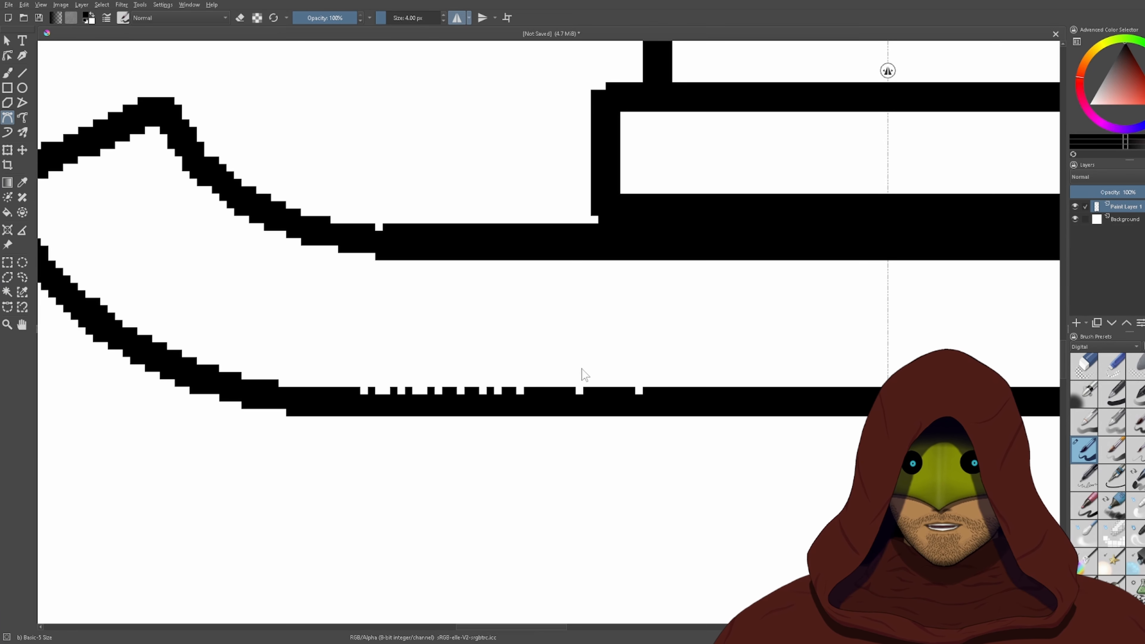
# - Draw a small tapered collar below the guard with a slanted side and a horizontal bottom edge ending at the mirror axis
pyautogui.scroll(-5, 584, 374)
pyautogui.scroll(2, 658, 383)
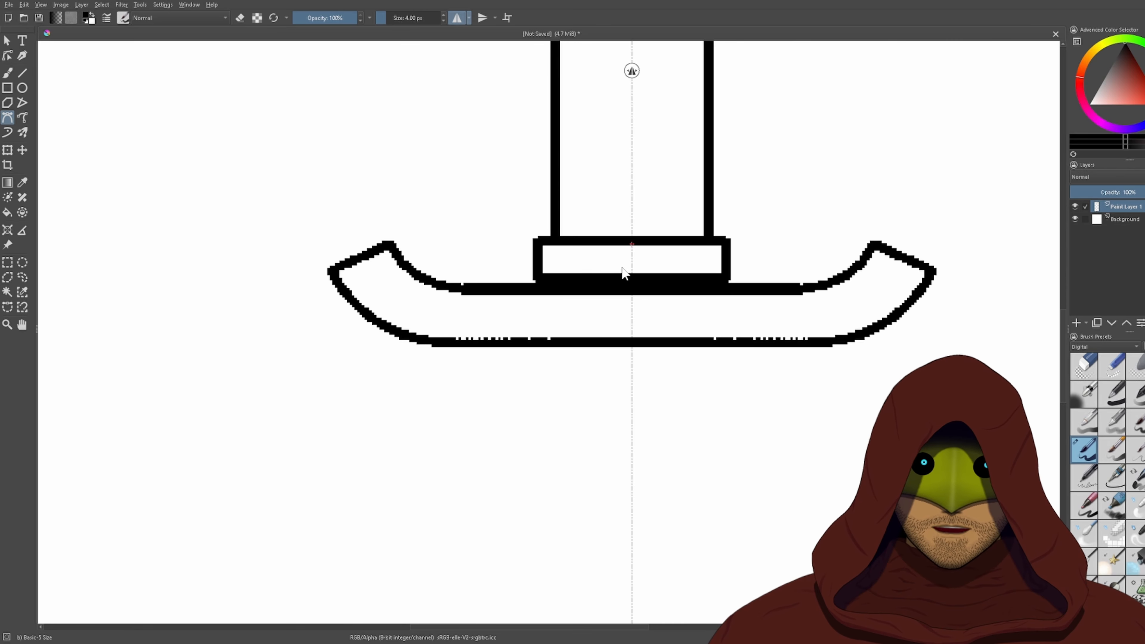
pyautogui.scroll(1, 576, 348)
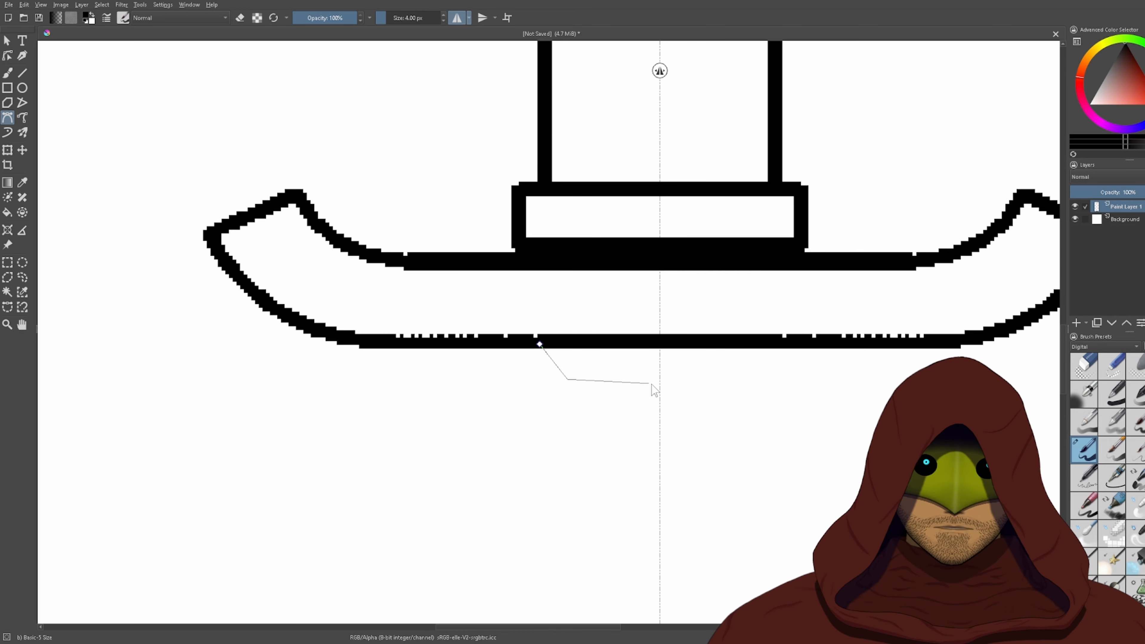
pyautogui.doubleClick(660, 380)
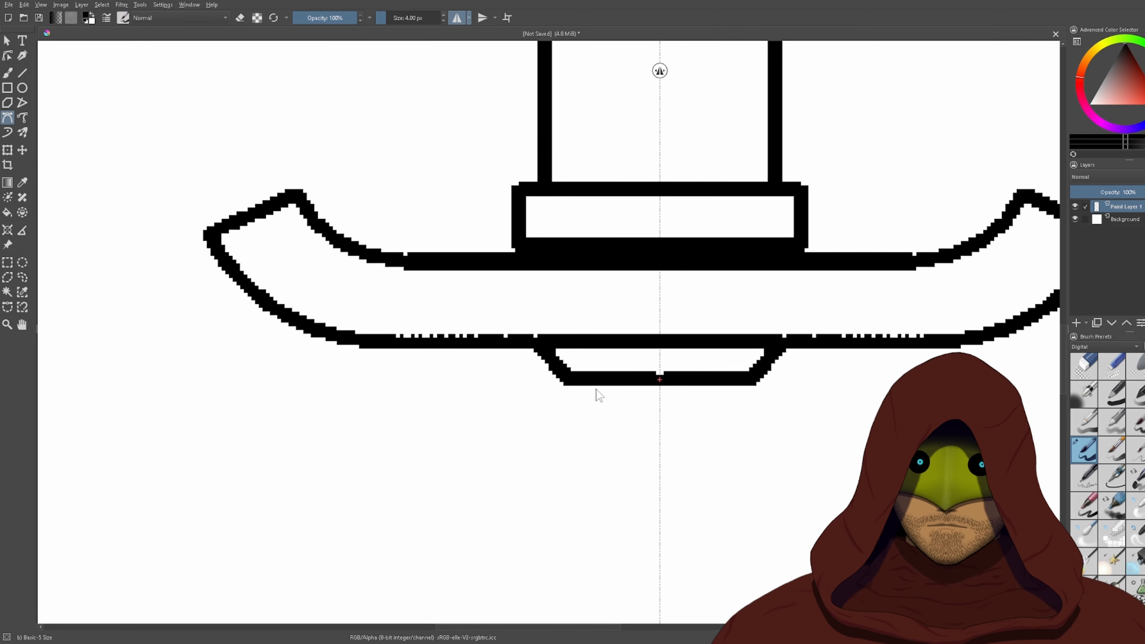
pyautogui.click(613, 381)
pyautogui.scroll(-3, 642, 474)
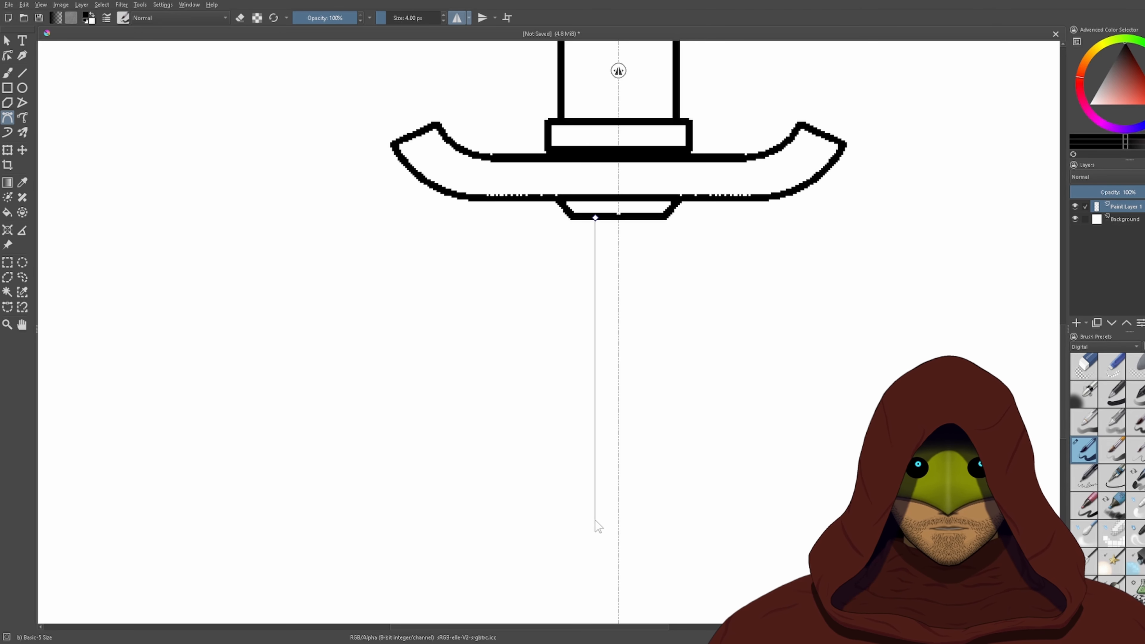
pyautogui.scroll(-4, 595, 523)
pyautogui.scroll(3, 595, 525)
pyautogui.scroll(1, 593, 525)
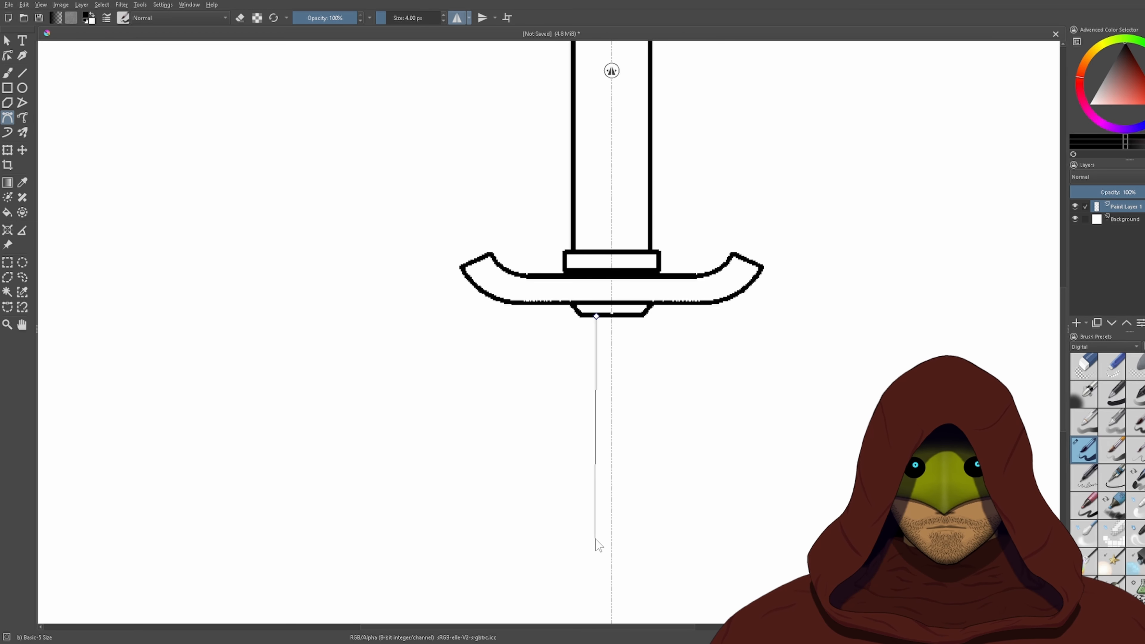
pyautogui.scroll(2, 596, 541)
pyautogui.scroll(-1, 596, 541)
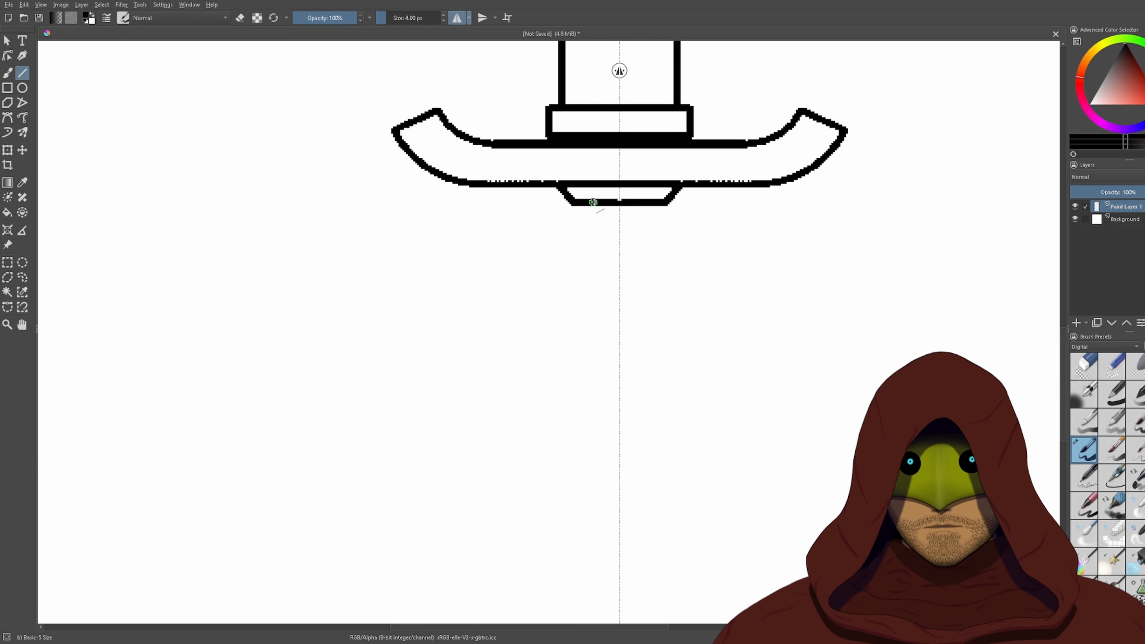
# - Draw the grip with the Line tool: long mirrored vertical sides down from the lower collar, closed by a short horizontal bottom edge
pyautogui.moveTo(595, 202)
pyautogui.mouseDown()
pyautogui.moveTo(575, 391)
pyautogui.moveTo(595, 546)
pyautogui.mouseUp()
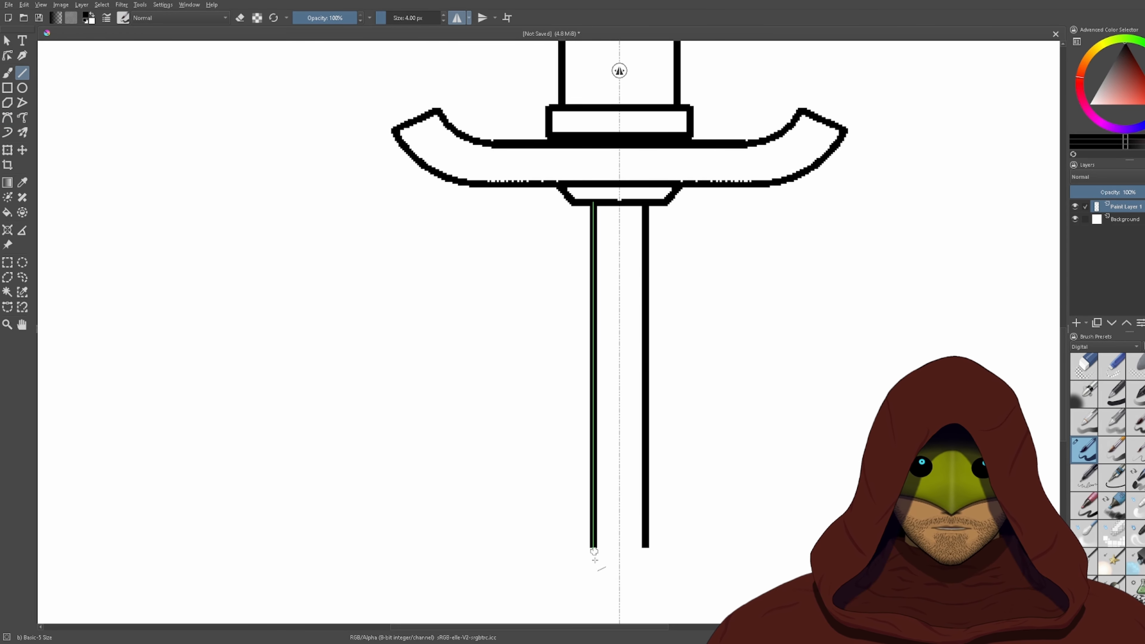
pyautogui.scroll(1, 659, 532)
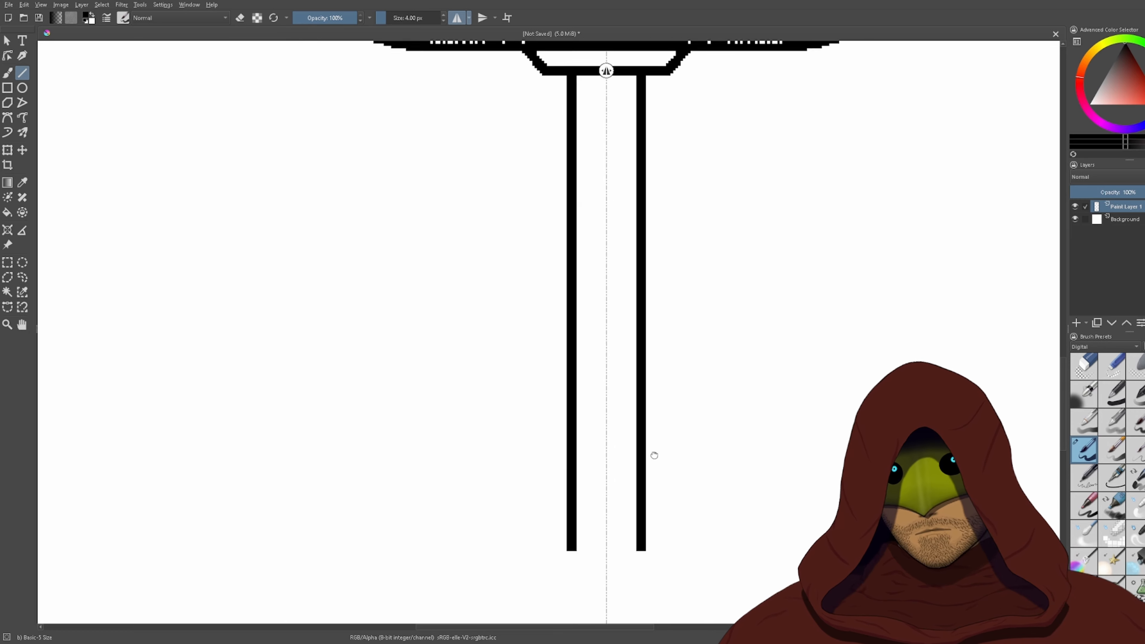
pyautogui.scroll(2, 563, 480)
pyautogui.moveTo(573, 407); pyautogui.dragTo(628, 409)
pyautogui.scroll(-1, 661, 325)
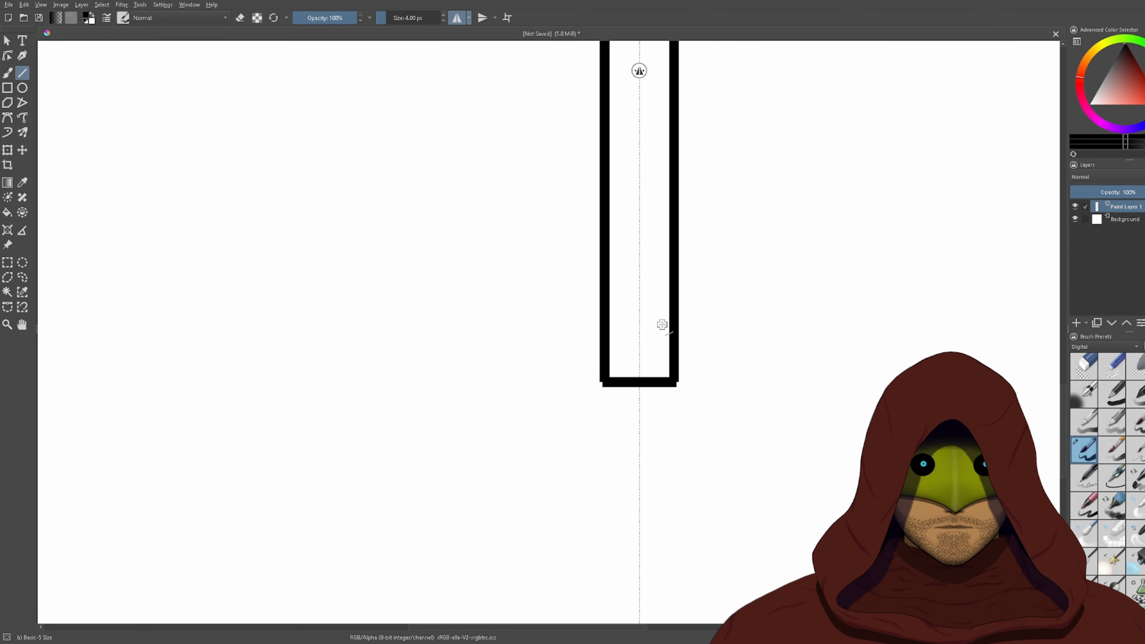
# - Try to draw an off-centre pommel circle over the grip's end with the Ellipse tool while mirroring is on, and undo it
pyautogui.scroll(-3, 661, 325)
pyautogui.scroll(4, 645, 429)
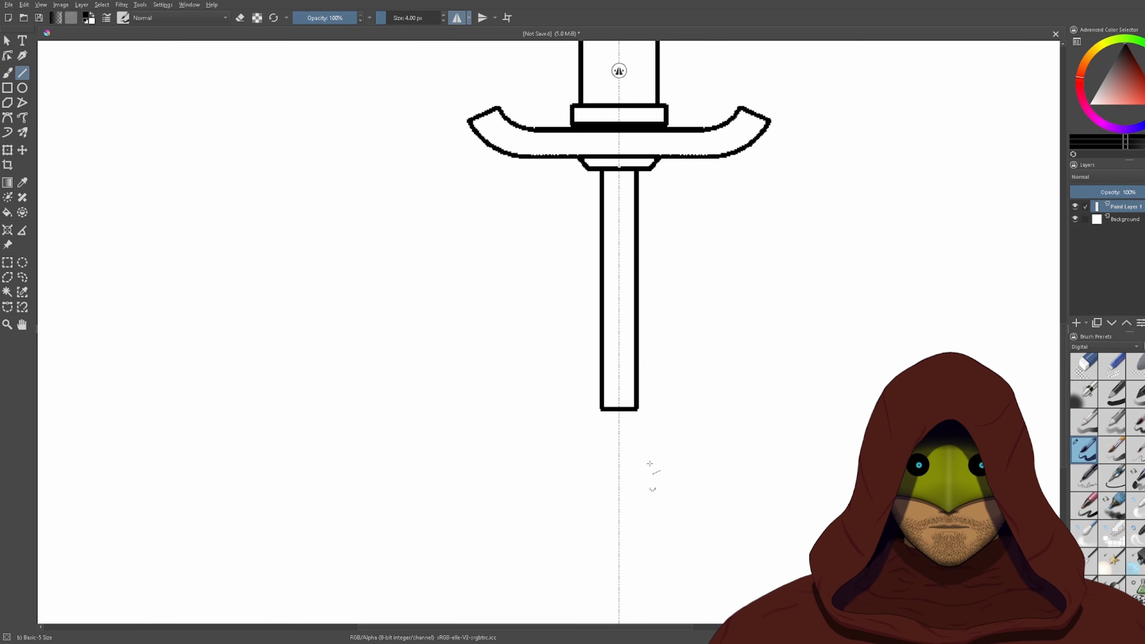
pyautogui.click(22, 89)
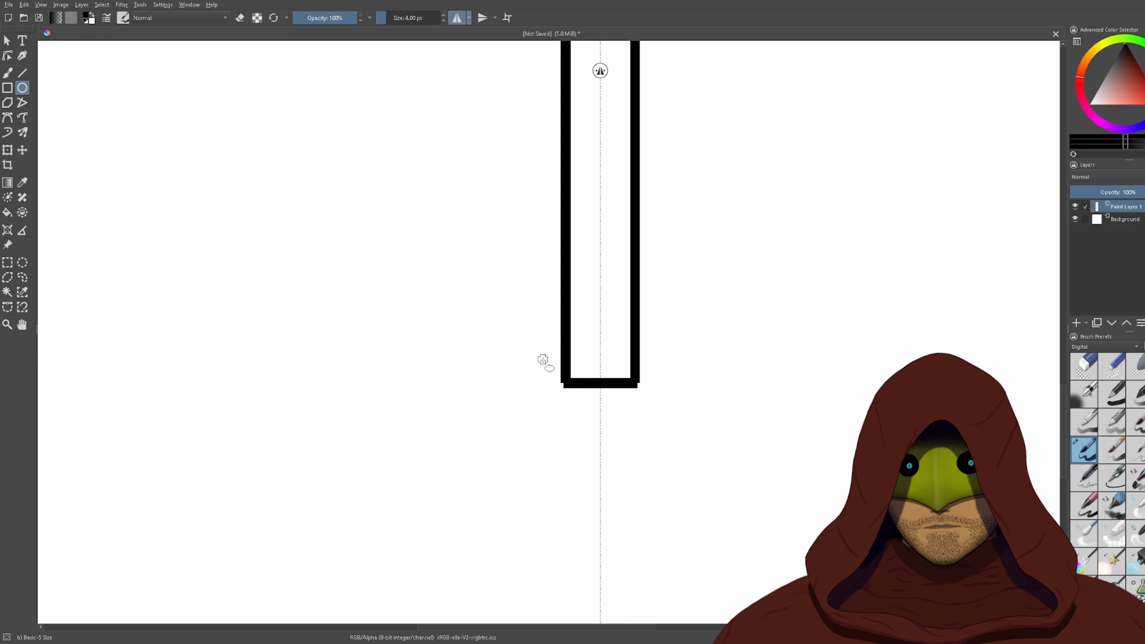
pyautogui.moveTo(511, 355); pyautogui.dragTo(642, 501)
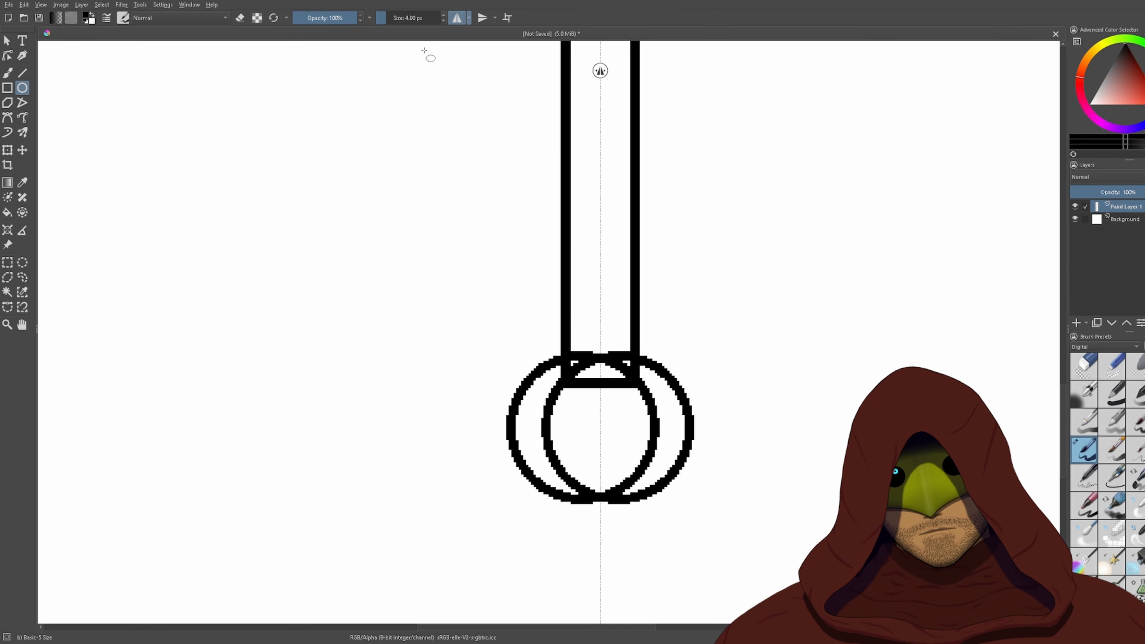
pyautogui.hotkey('ctrl', 'z')
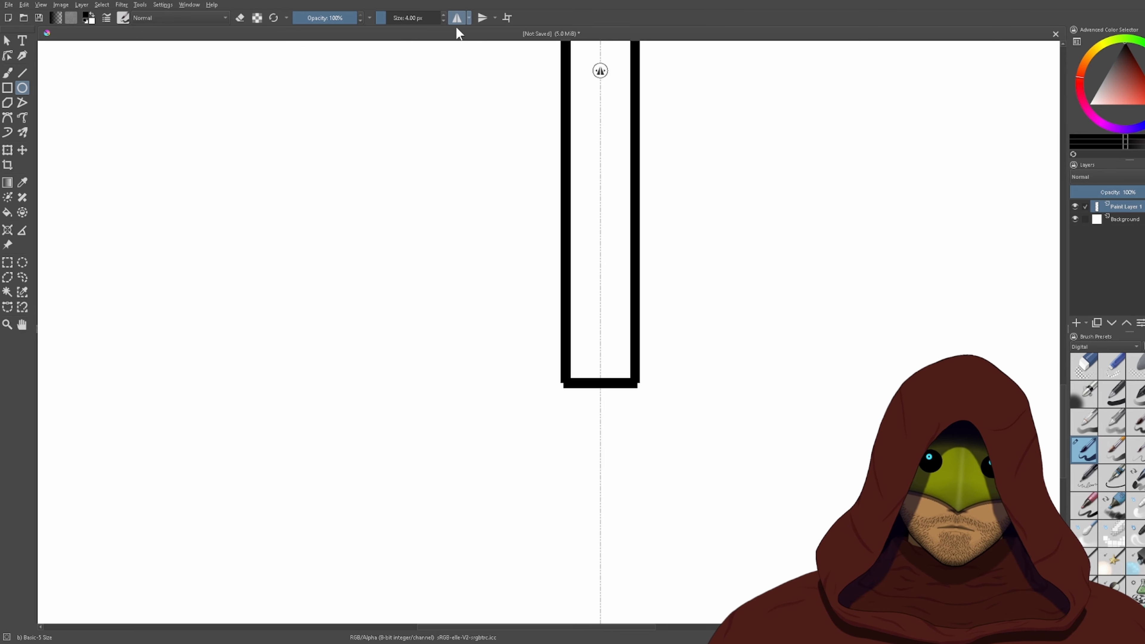
# - Turn off horizontal mirroring, try a circle over the grip's end, undo it and turn mirroring back on
pyautogui.click(456, 17)
pyautogui.moveTo(536, 358); pyautogui.dragTo(619, 468)
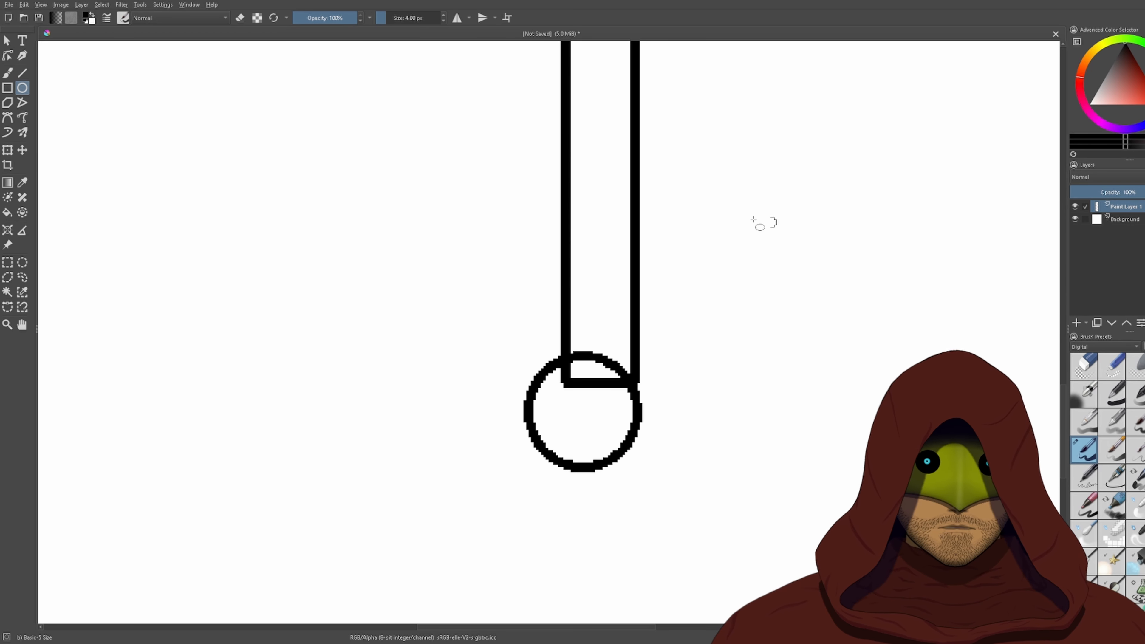
pyautogui.hotkey('ctrl', 'z')
pyautogui.click(456, 17)
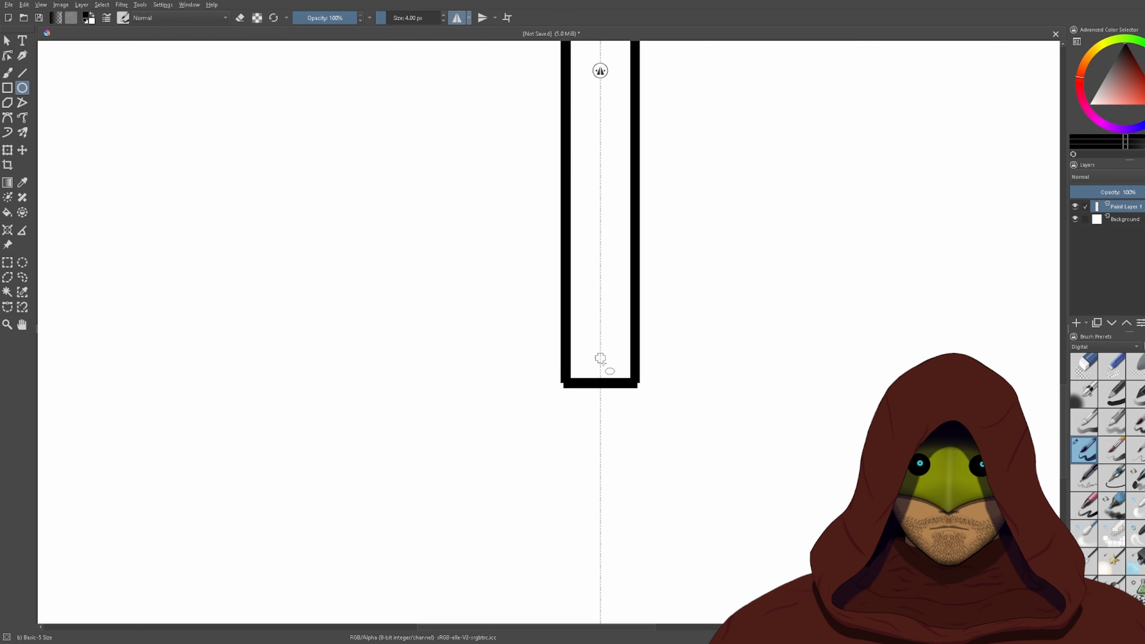
# - Draw a pommel circle centred on the mirror axis over the grip's end on the existing layer, and undo it
pyautogui.moveTo(526, 355); pyautogui.dragTo(684, 506)
pyautogui.scroll(-4, 712, 324)
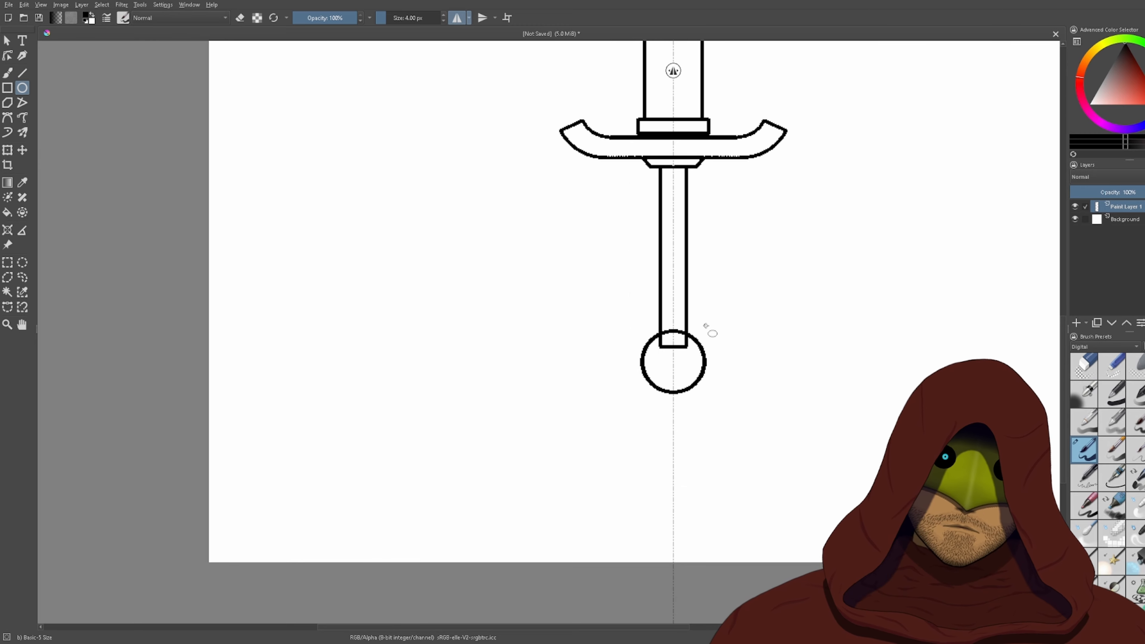
pyautogui.press('ctrl')
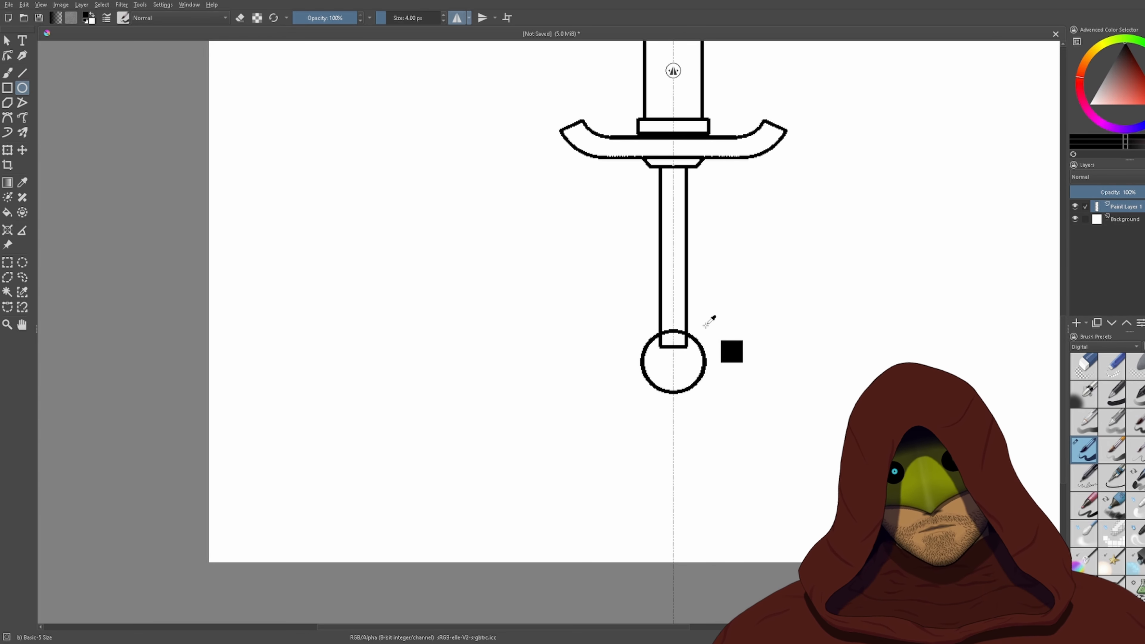
pyautogui.scroll(7, 689, 332)
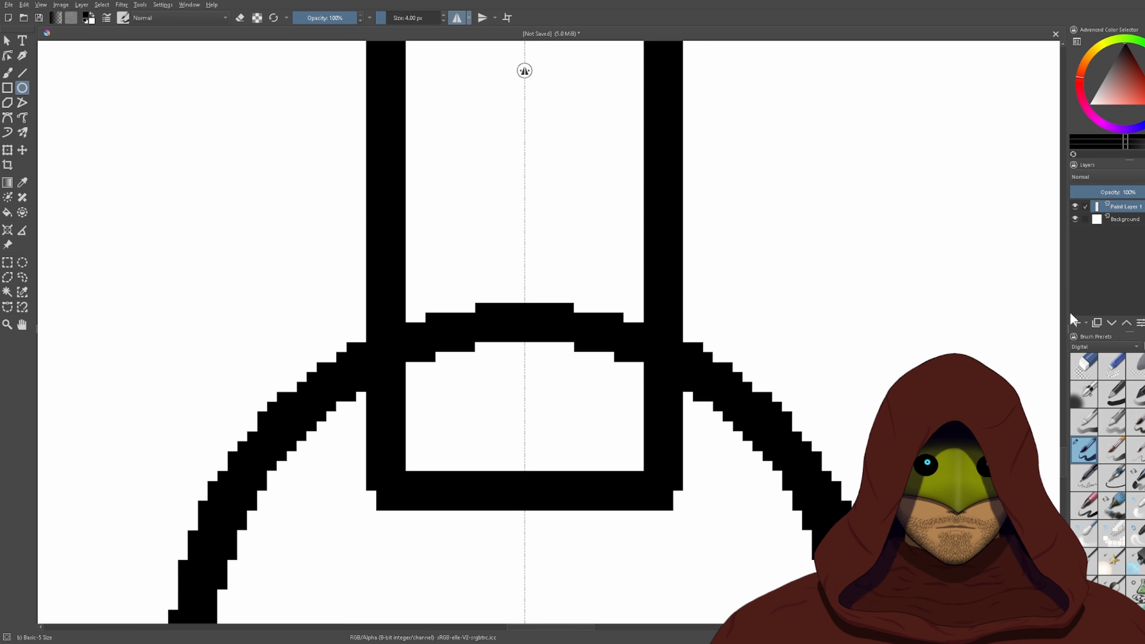
pyautogui.hotkey('ctrl', 'z')
# - Add a new paint layer and draw a pommel circle on it, centred on the mirror axis and overlapping the grip's end
pyautogui.click(1075, 322)
pyautogui.scroll(-3, 560, 189)
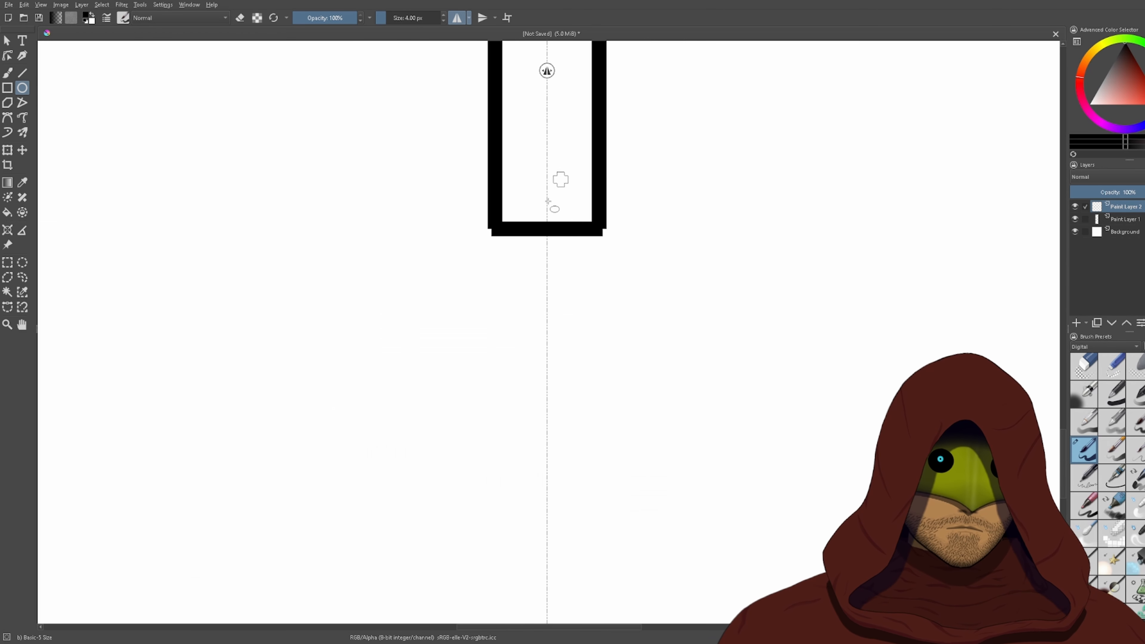
pyautogui.moveTo(548, 201); pyautogui.dragTo(604, 295)
pyautogui.moveTo(432, 294); pyautogui.dragTo(755, 596)
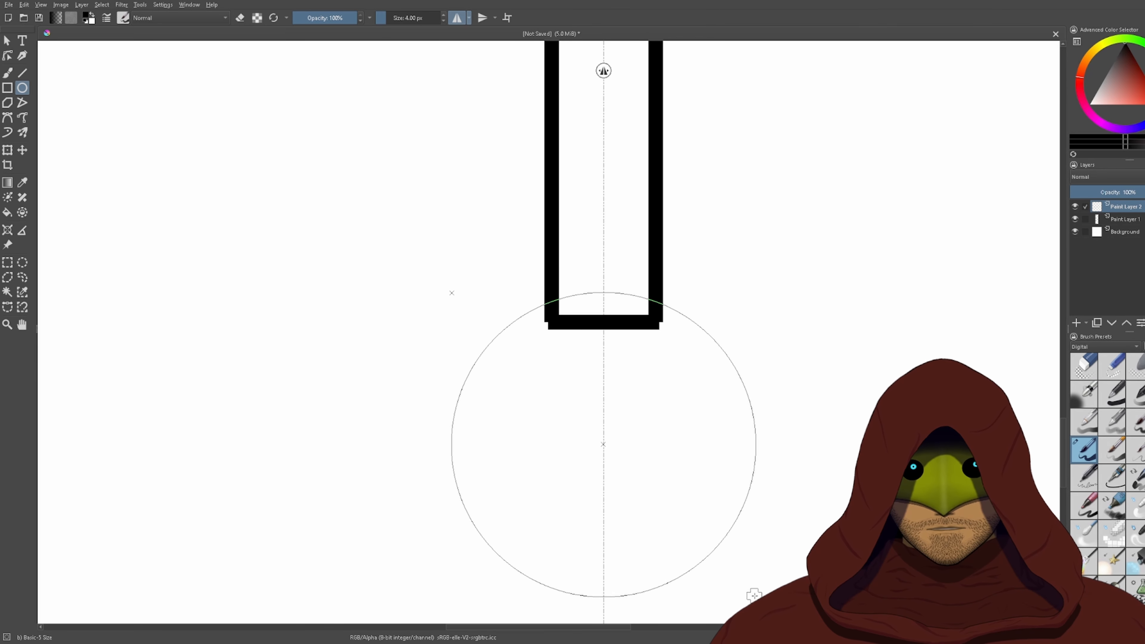
# - Finish the large pommel circle on the new paint layer, check it against the whole sword and undo it
pyautogui.moveTo(755, 596); pyautogui.dragTo(755, 596)
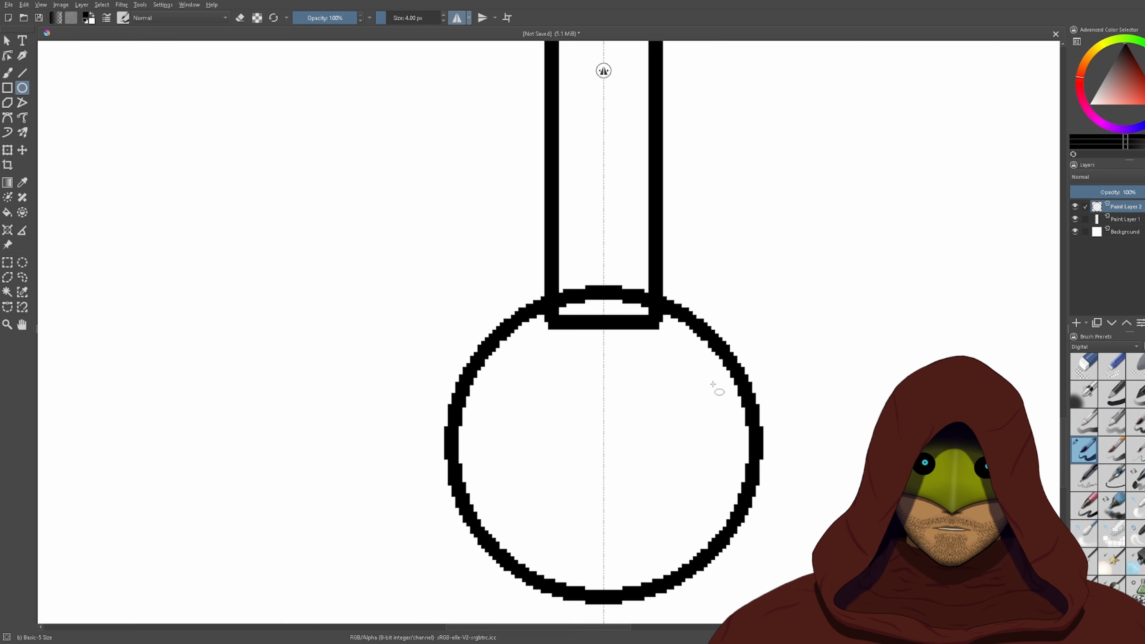
pyautogui.scroll(-5, 703, 373)
pyautogui.scroll(-3, 692, 364)
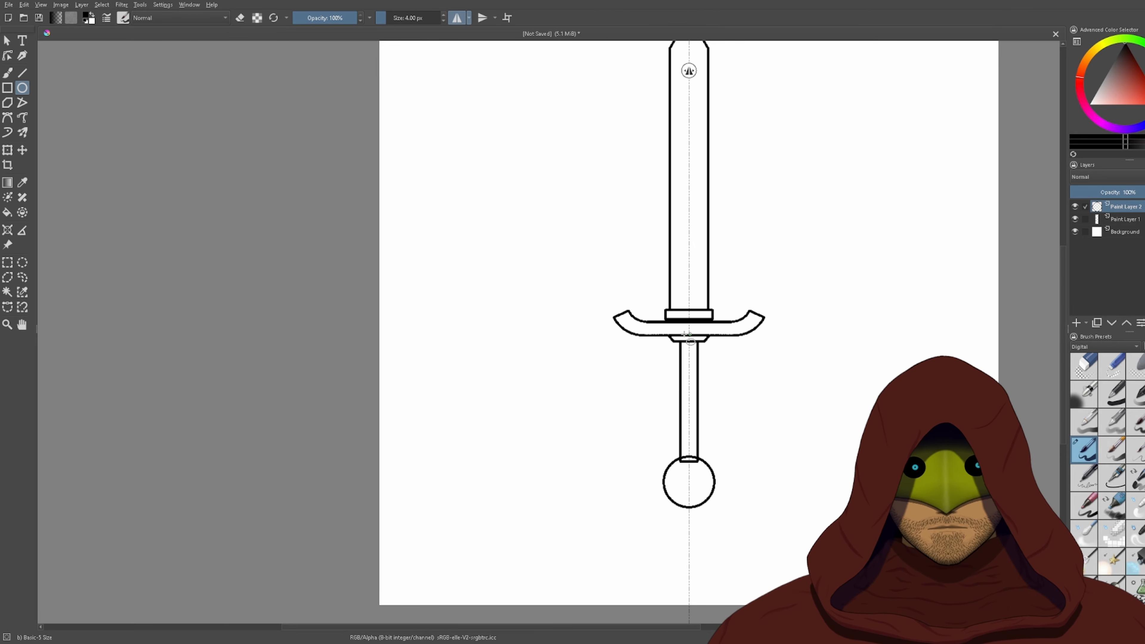
pyautogui.scroll(3, 716, 488)
pyautogui.hotkey('ctrl', 'z')
# - Draw a smaller pommel circle on Paint Layer 2, centred on the mirror axis and overlapping the grip's end
pyautogui.scroll(3, 693, 465)
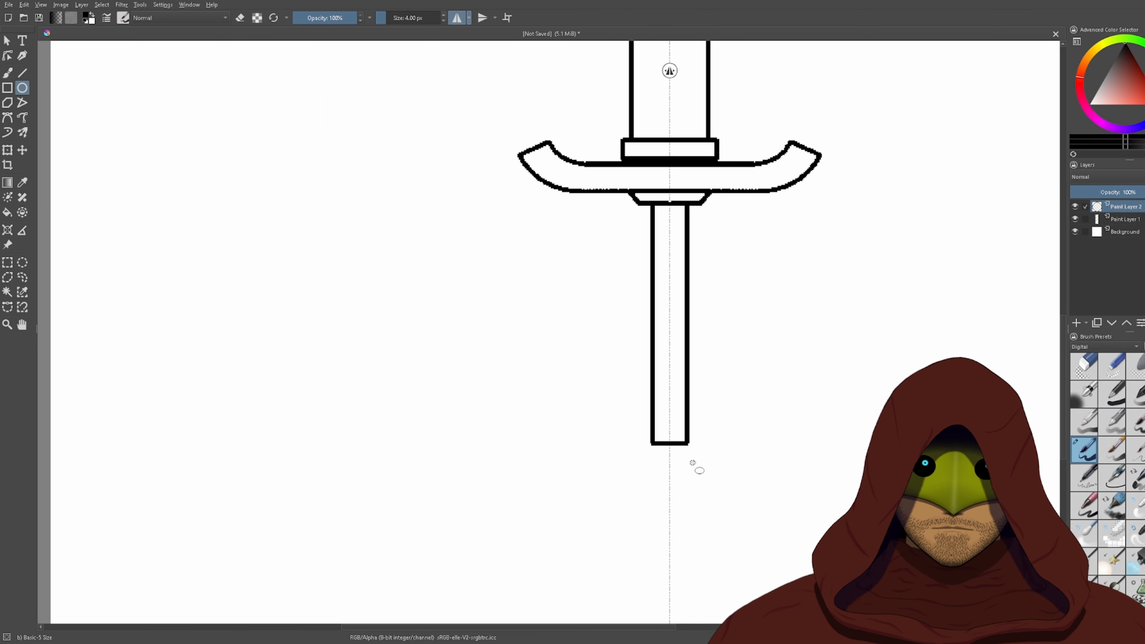
pyautogui.scroll(-3, 640, 449)
pyautogui.scroll(3, 627, 442)
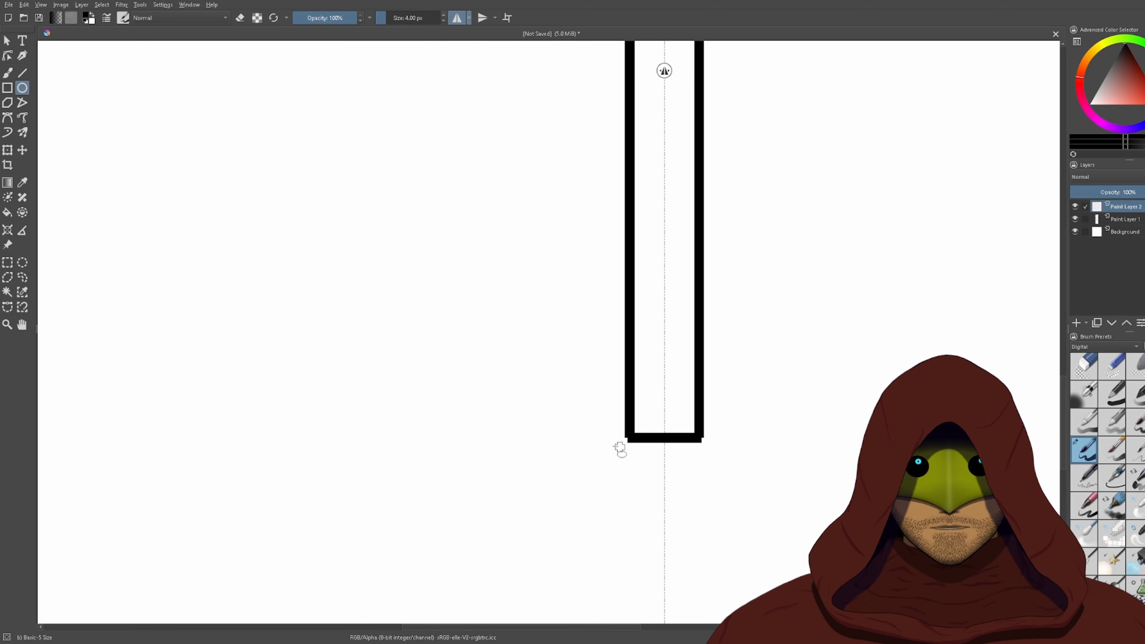
pyautogui.moveTo(577, 386)
pyautogui.mouseDown()
pyautogui.moveTo(703, 531)
pyautogui.moveTo(695, 505)
pyautogui.moveTo(724, 527)
pyautogui.mouseUp()
pyautogui.scroll(-4, 716, 419)
pyautogui.moveTo(820, 217); pyautogui.dragTo(772, 351)
pyautogui.scroll(-3, 692, 356)
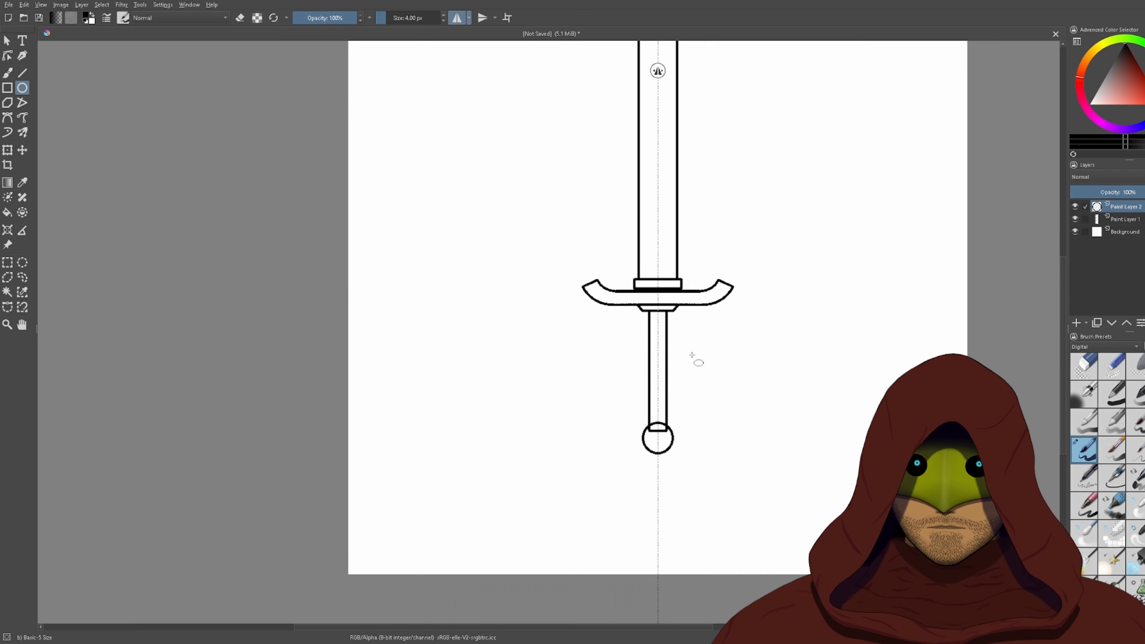
# - Try filling the pommel circle with black using the Fill tool, and undo the fill
pyautogui.click(7, 212)
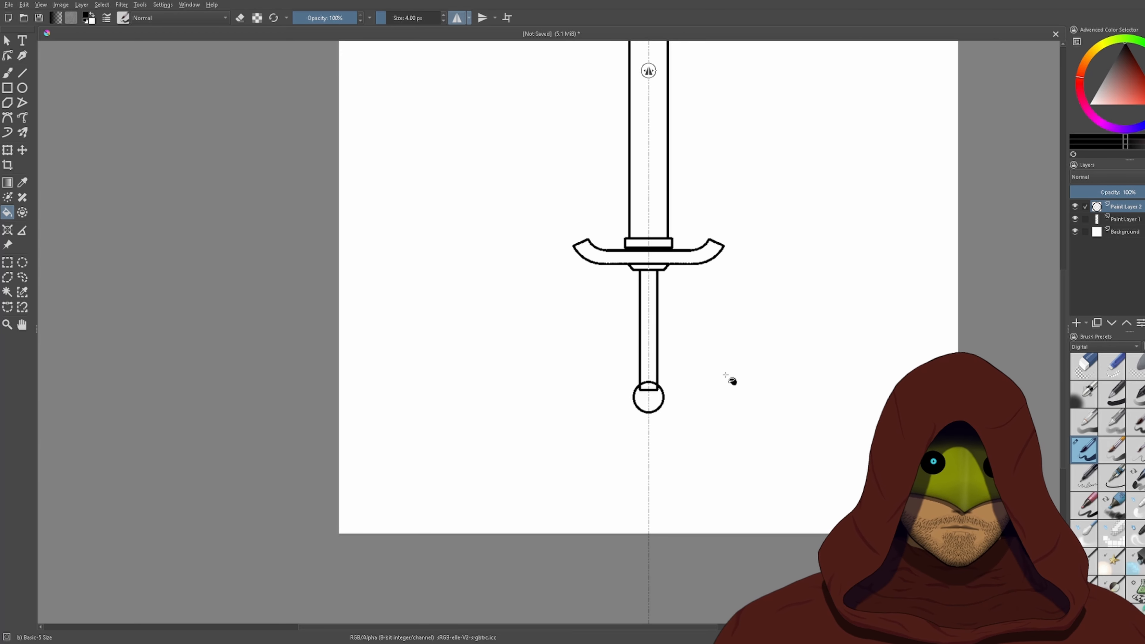
pyautogui.click(649, 400)
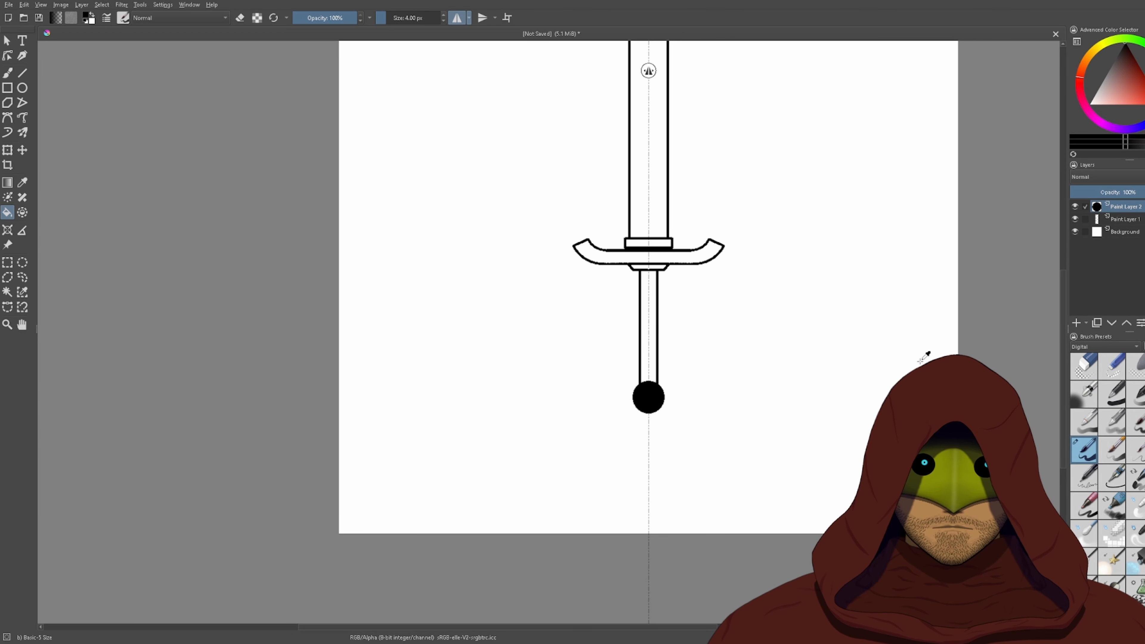
pyautogui.hotkey('ctrl', 'z')
# - Draw a straight centre line on Paint Layer 1 along the mirror axis, from the blade's base to its tip
pyautogui.scroll(2, 754, 337)
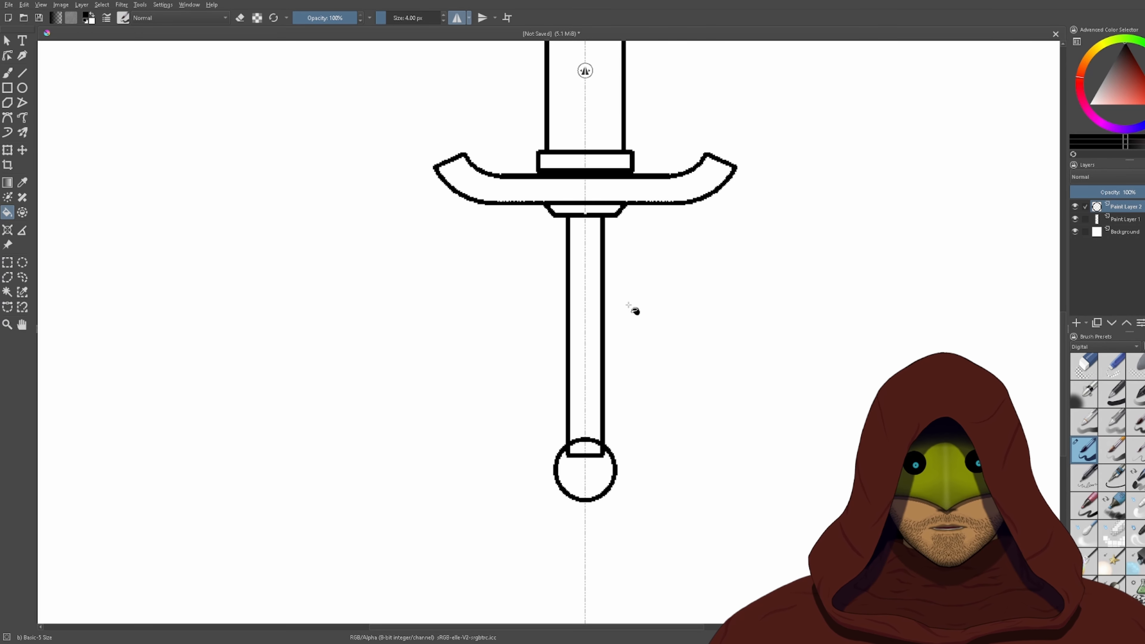
pyautogui.scroll(10, 636, 405)
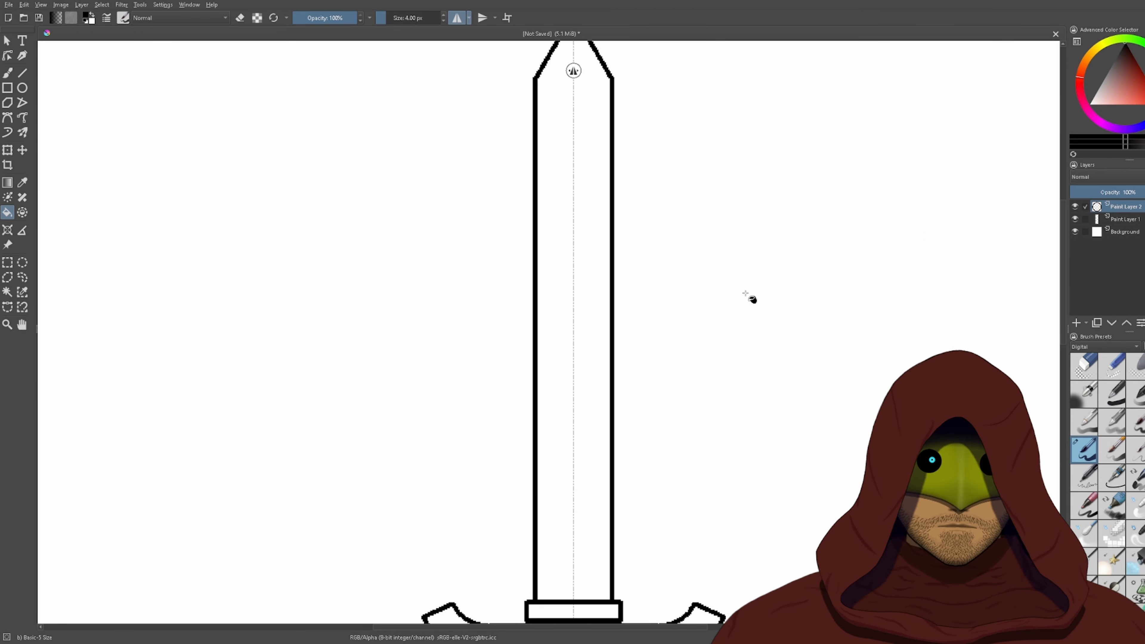
pyautogui.click(22, 72)
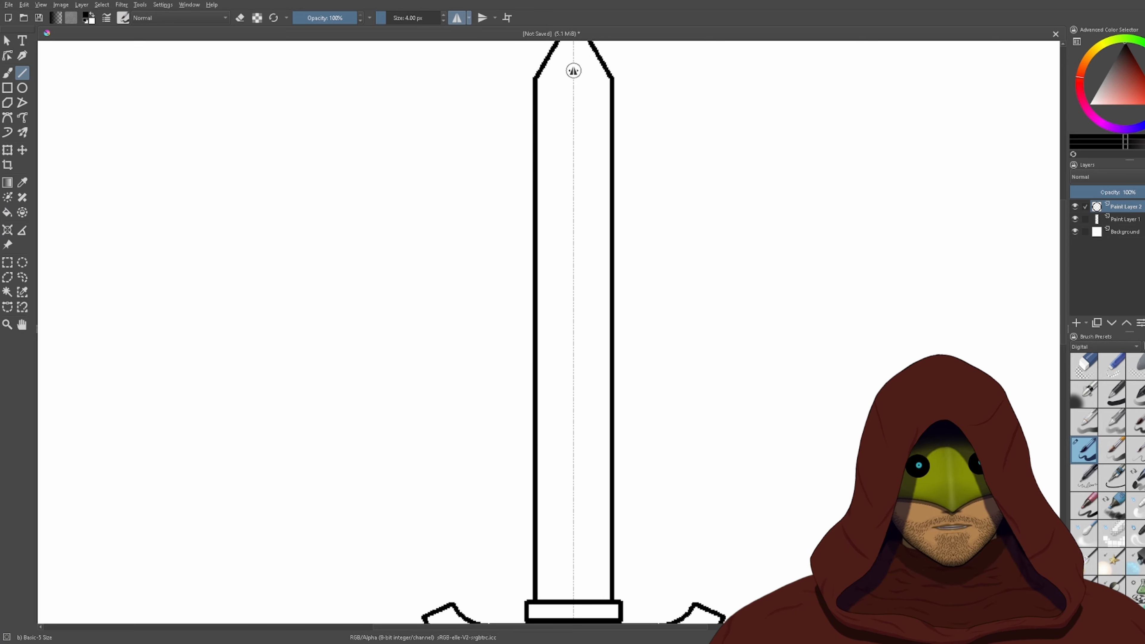
pyautogui.click(1121, 219)
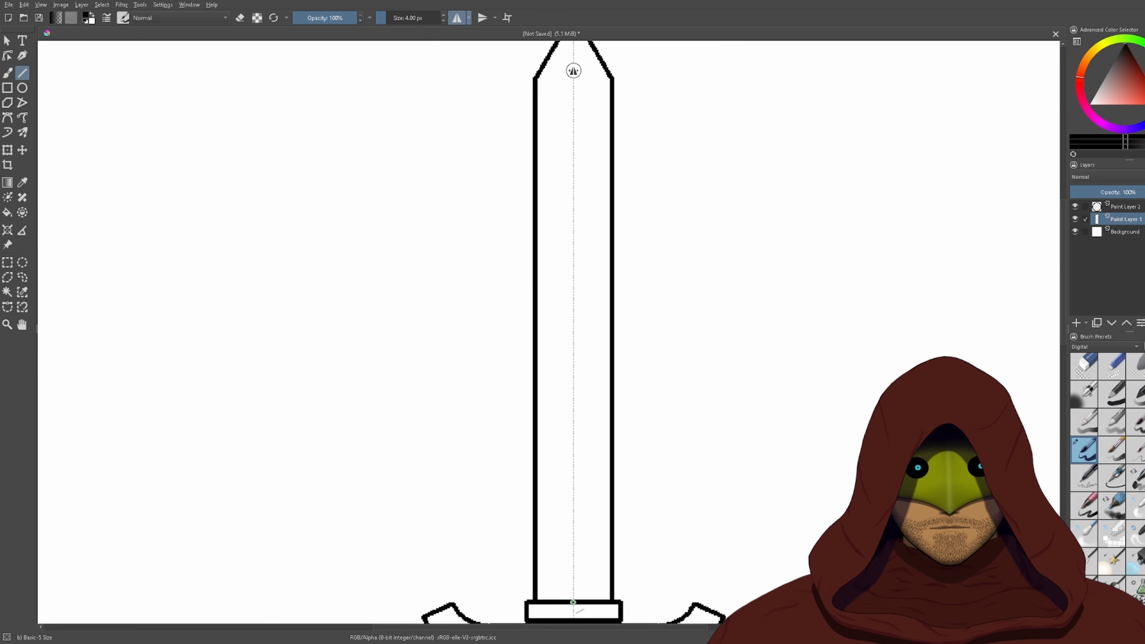
pyautogui.moveTo(573, 602)
pyautogui.mouseDown()
pyautogui.moveTo(576, 137)
pyautogui.moveTo(563, 48)
pyautogui.moveTo(572, 130)
pyautogui.moveTo(574, 112)
pyautogui.mouseUp()
pyautogui.scroll(2, 564, 47)
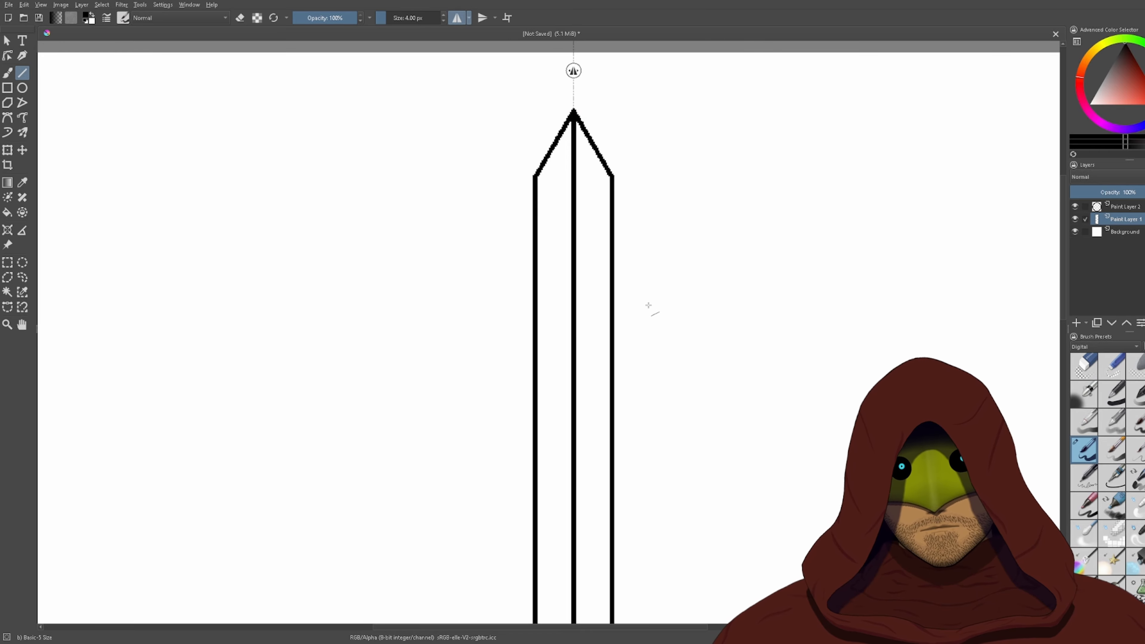
pyautogui.scroll(-4, 647, 307)
pyautogui.scroll(2, 661, 300)
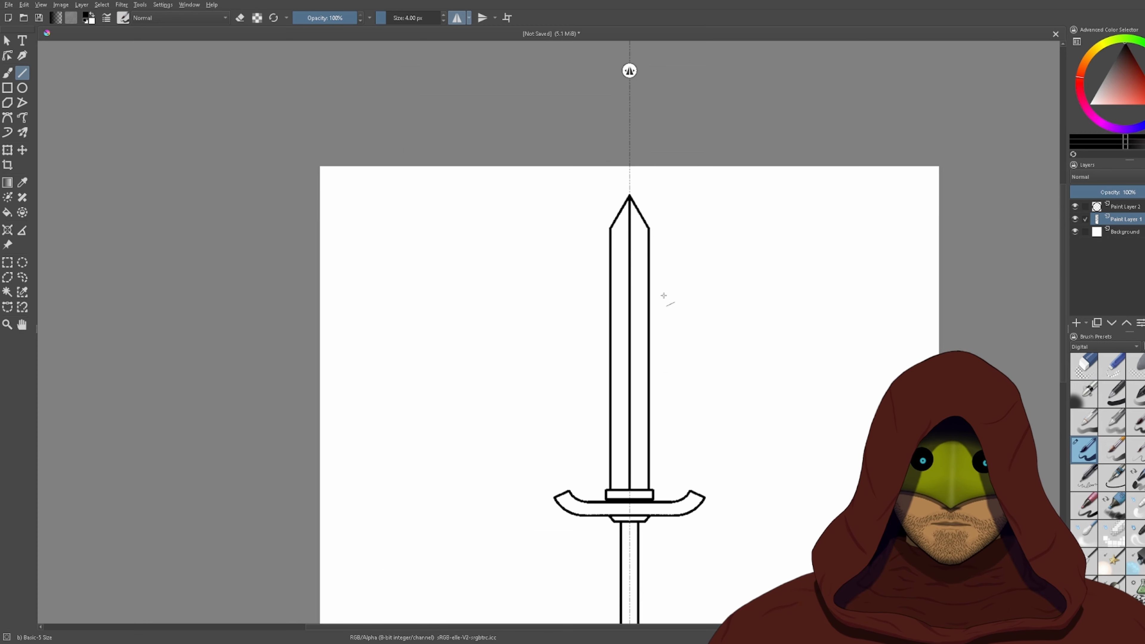
pyautogui.moveTo(665, 298); pyautogui.dragTo(656, 188)
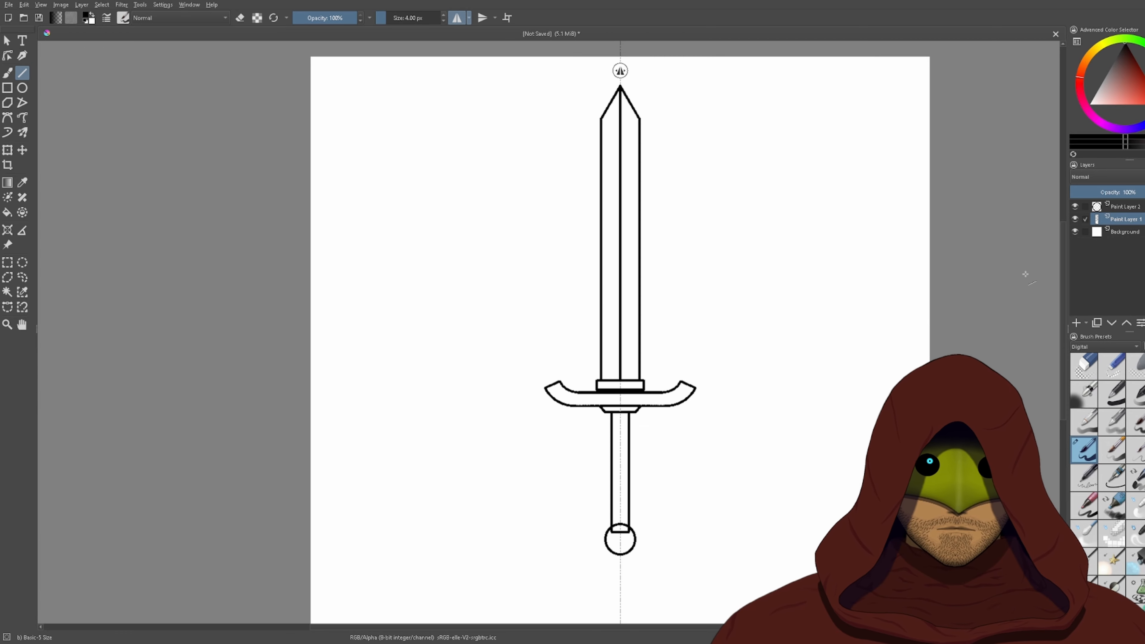
# - Hide and show Paint Layer 1 to check its contents, and add a new paint layer above it
pyautogui.click(1075, 220)
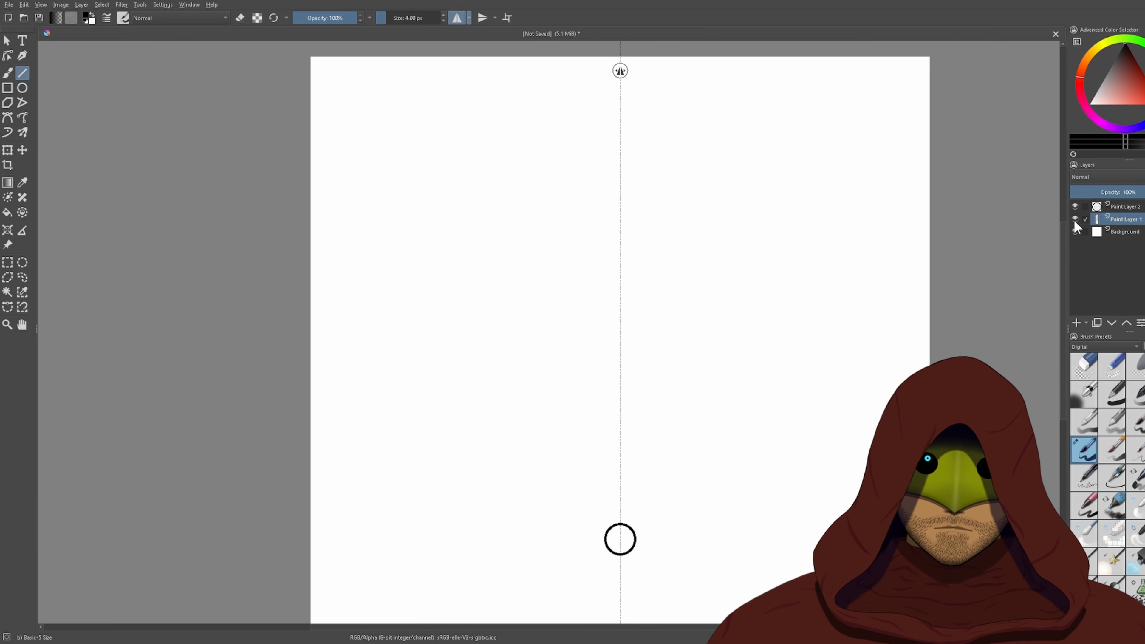
pyautogui.click(1075, 219)
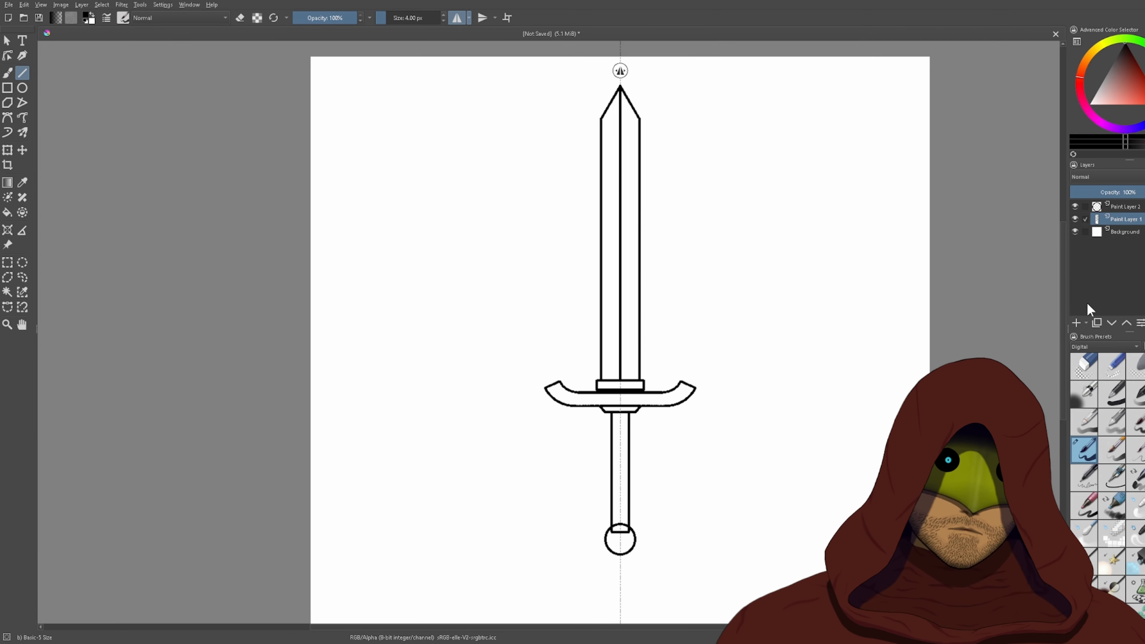
pyautogui.click(1076, 322)
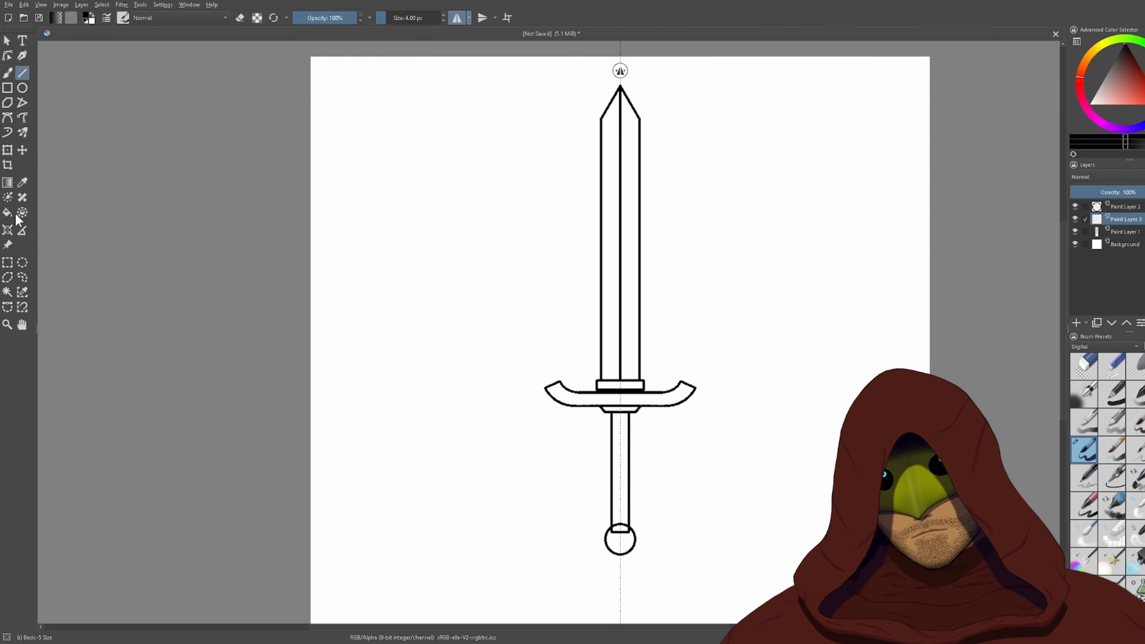
# - Select both halves of the blade on Paint Layer 1 with the Contiguous Selection tool
pyautogui.click(7, 212)
pyautogui.scroll(2, 634, 222)
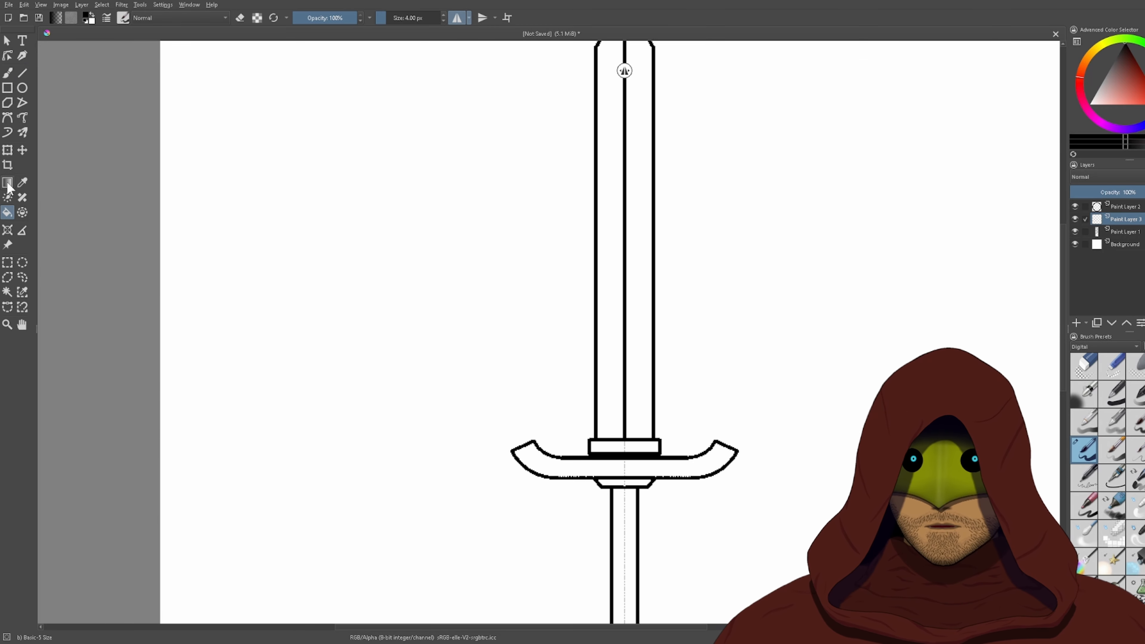
pyautogui.click(7, 292)
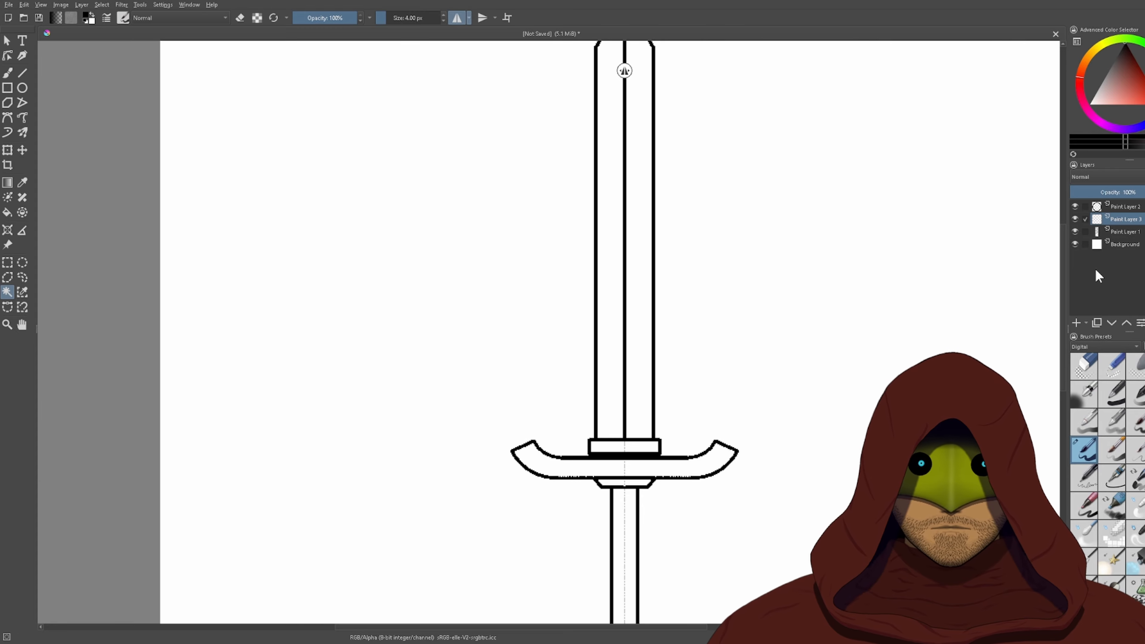
pyautogui.click(1129, 232)
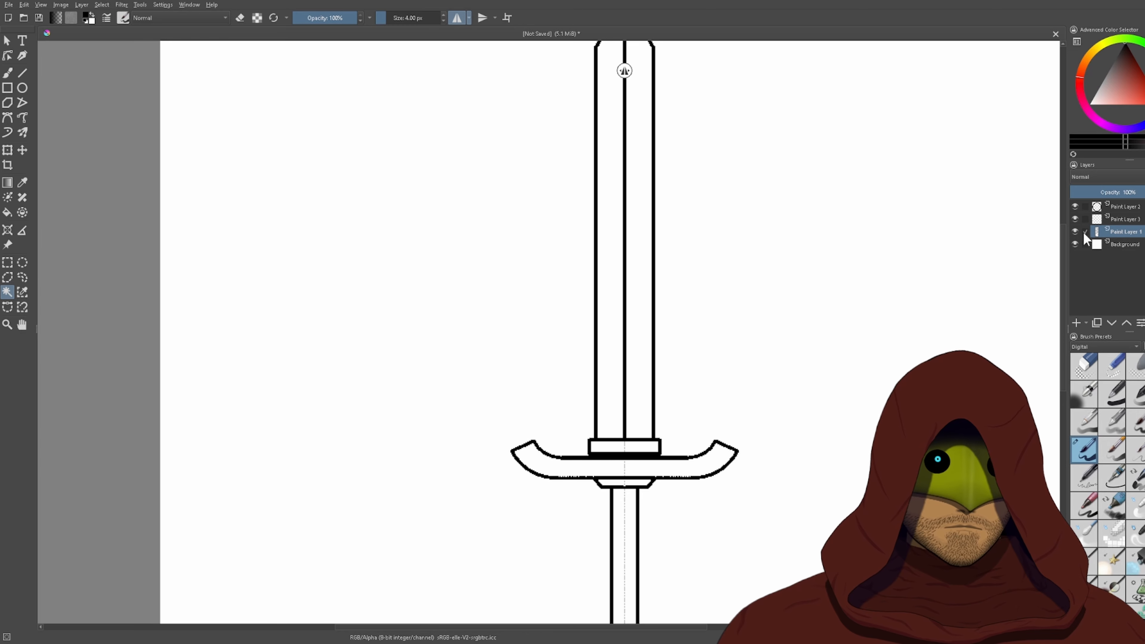
pyautogui.click(633, 361)
pyautogui.keyDown('shift'); pyautogui.click(612, 399); pyautogui.keyUp('shift')
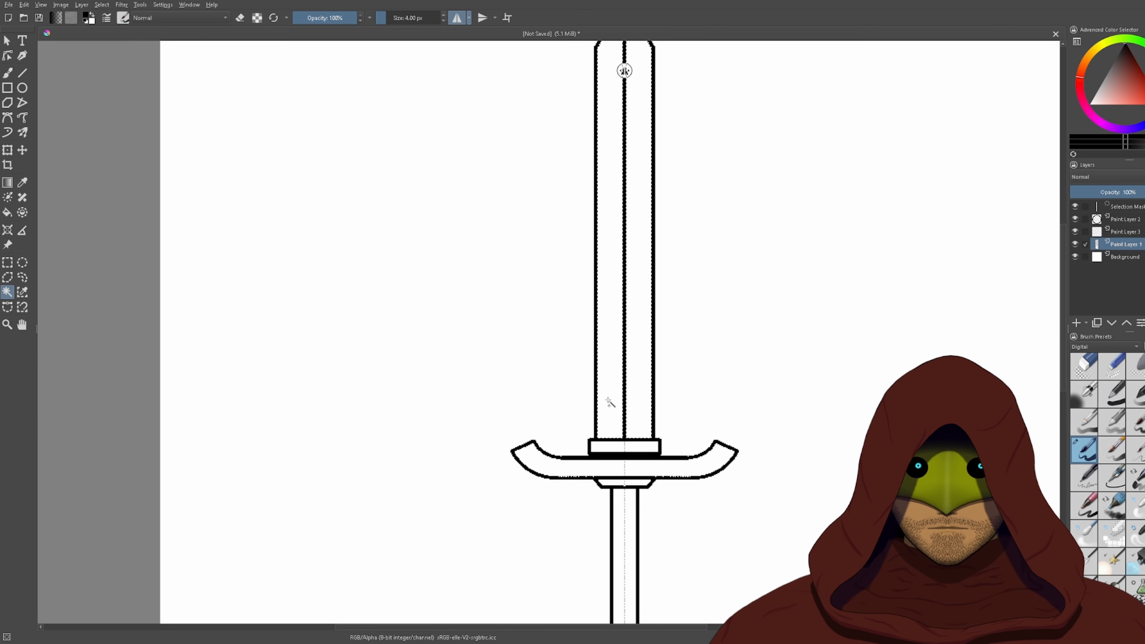
pyautogui.moveTo(690, 171); pyautogui.dragTo(639, 335)
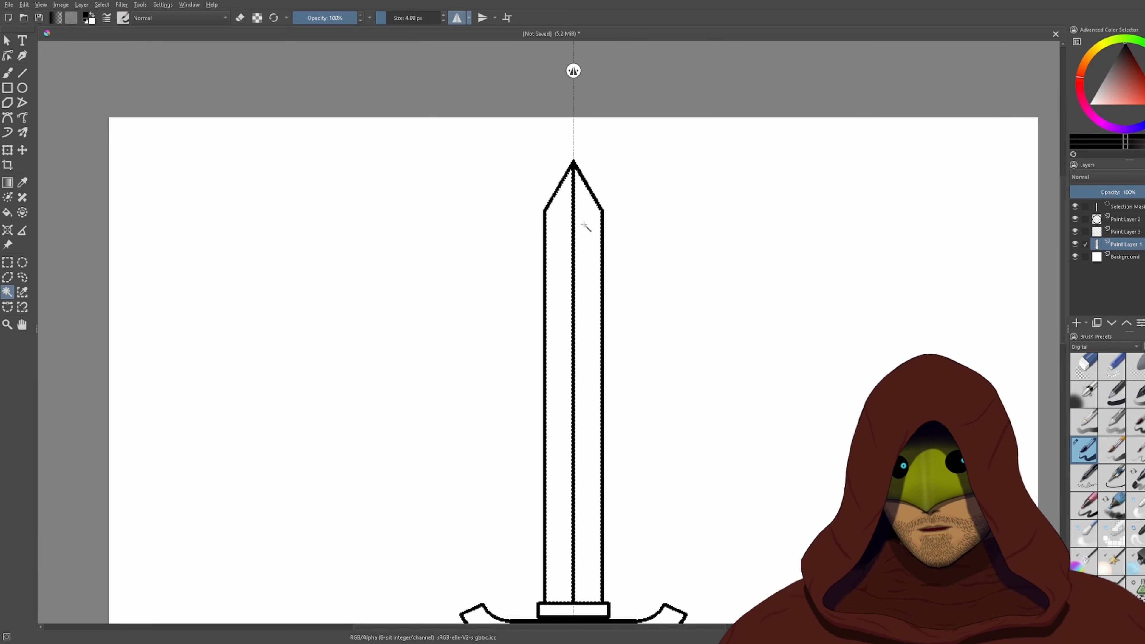
# - Reorder the layers so that Paint Layer 2 sits directly below Paint Layer 3, leaving Paint Layer 2 active
pyautogui.click(1117, 231)
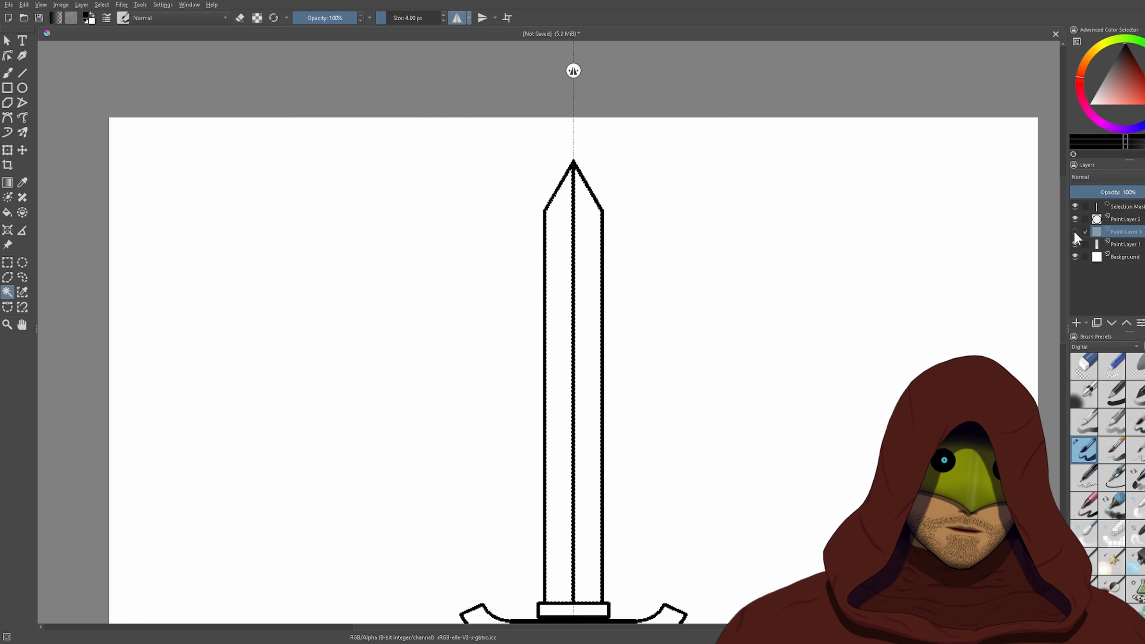
pyautogui.click(1080, 219)
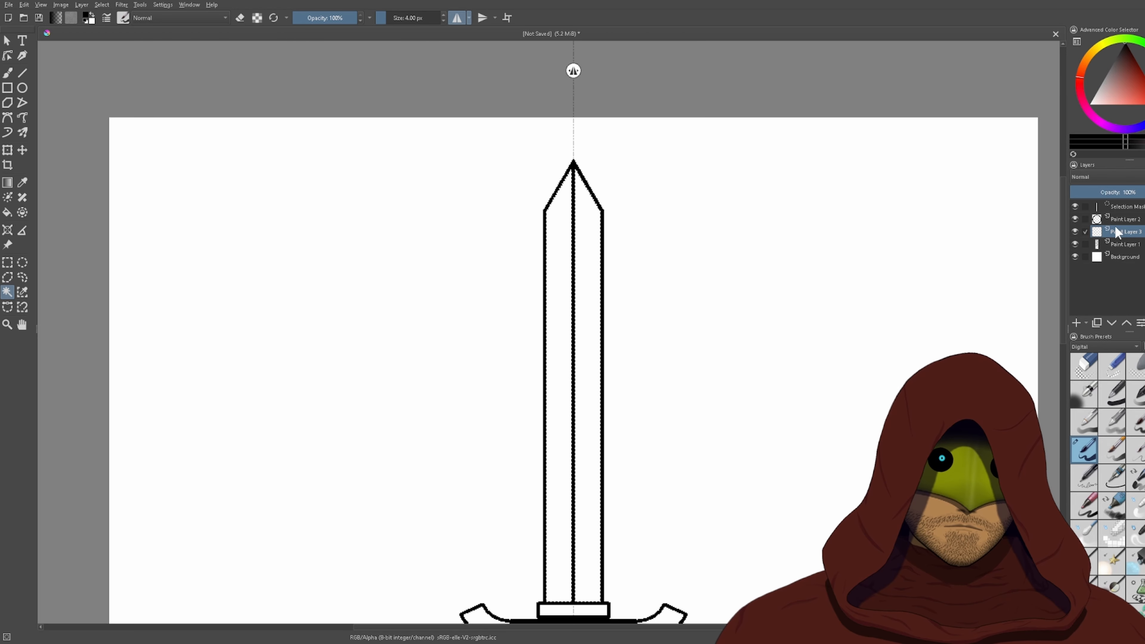
pyautogui.moveTo(1133, 239); pyautogui.dragTo(1131, 237)
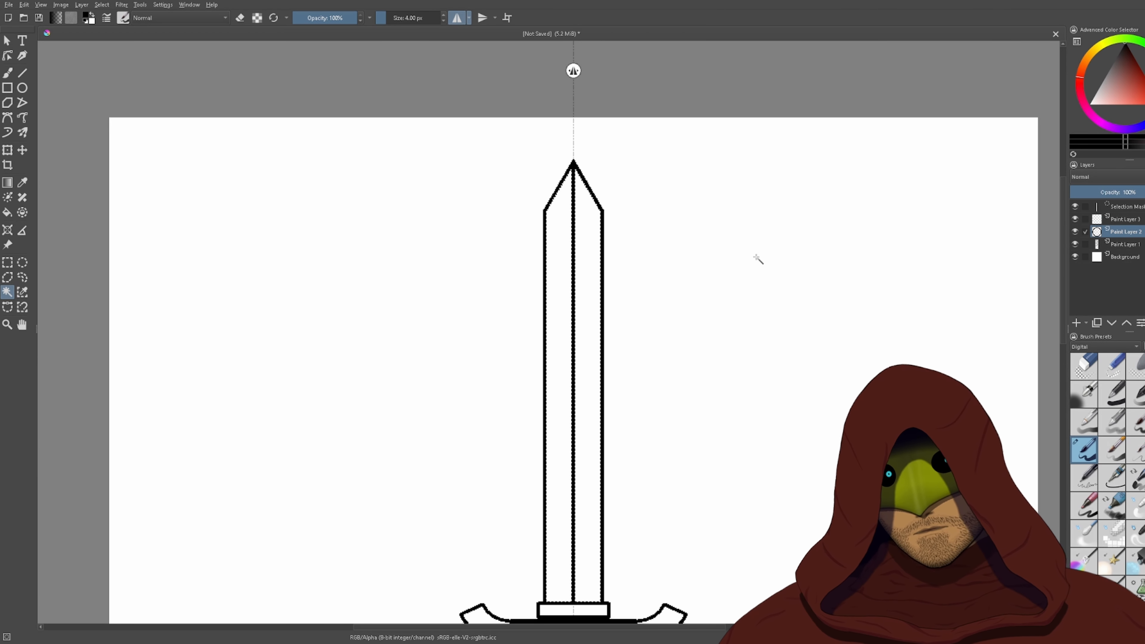
# - Fill both selected blade halves on Paint Layer 2 with a muted greyish blue using the Fill tool
pyautogui.click(7, 212)
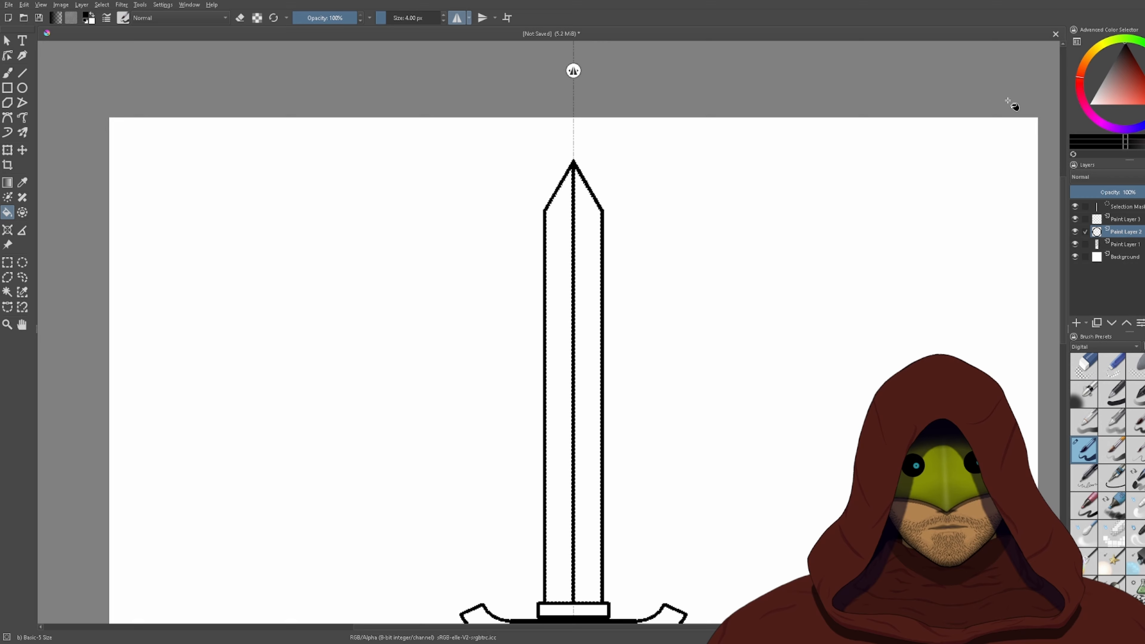
pyautogui.click(1100, 84)
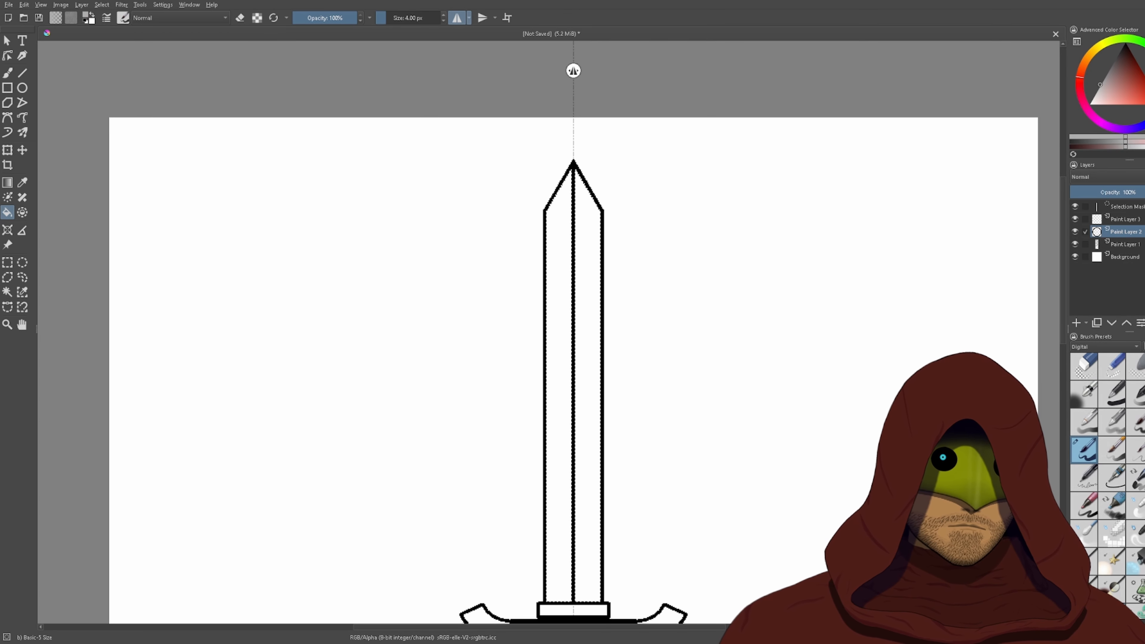
pyautogui.click(1101, 93)
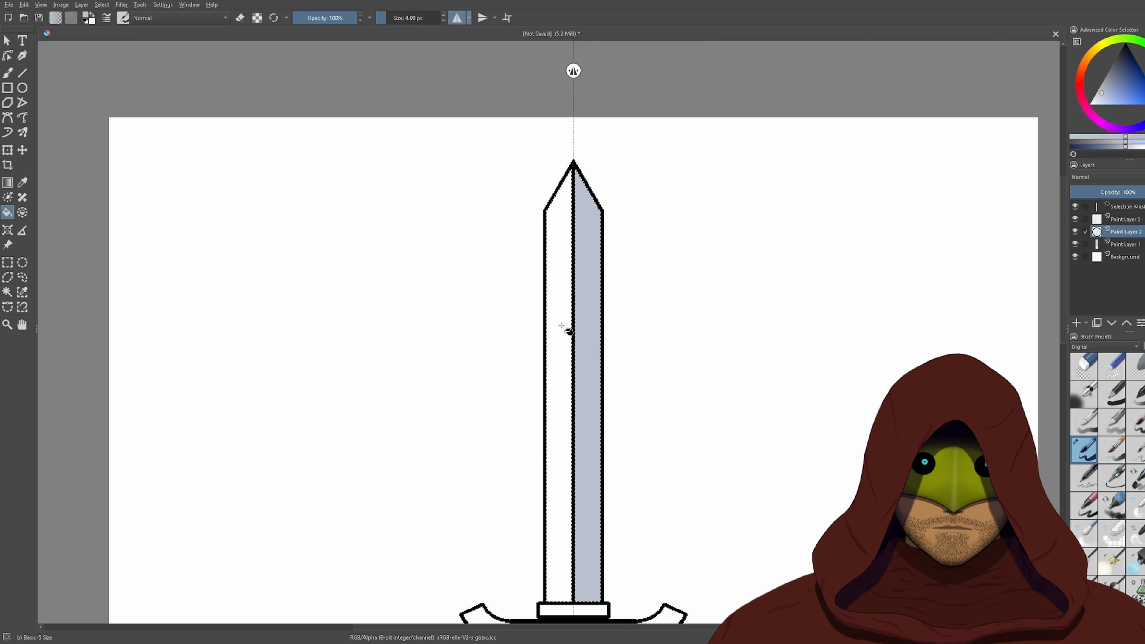
pyautogui.click(1107, 91)
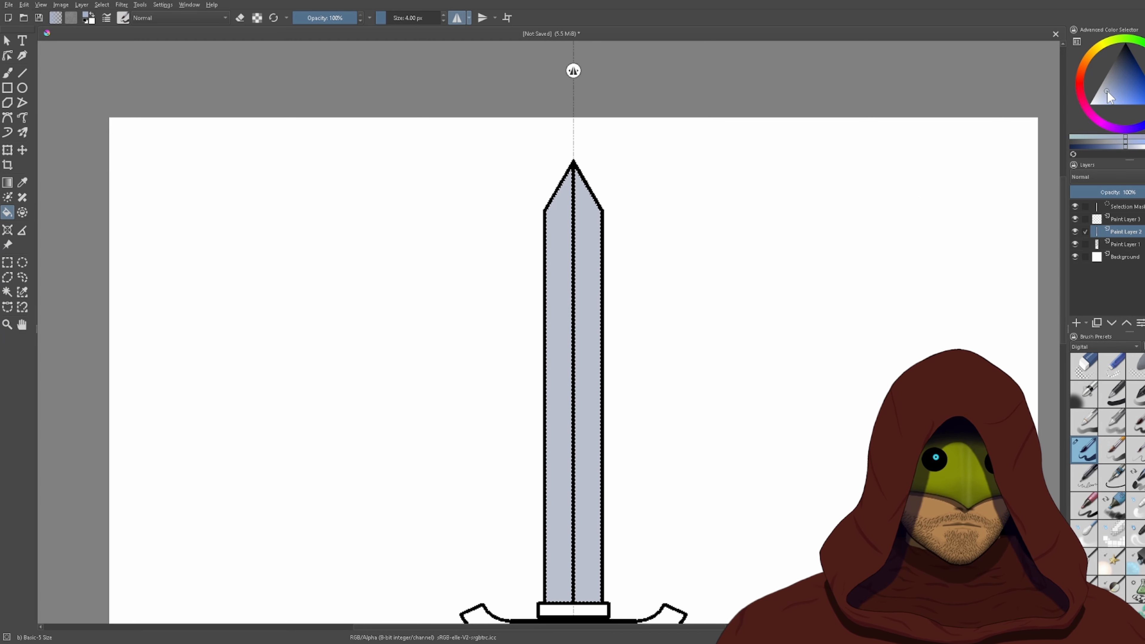
pyautogui.click(563, 319)
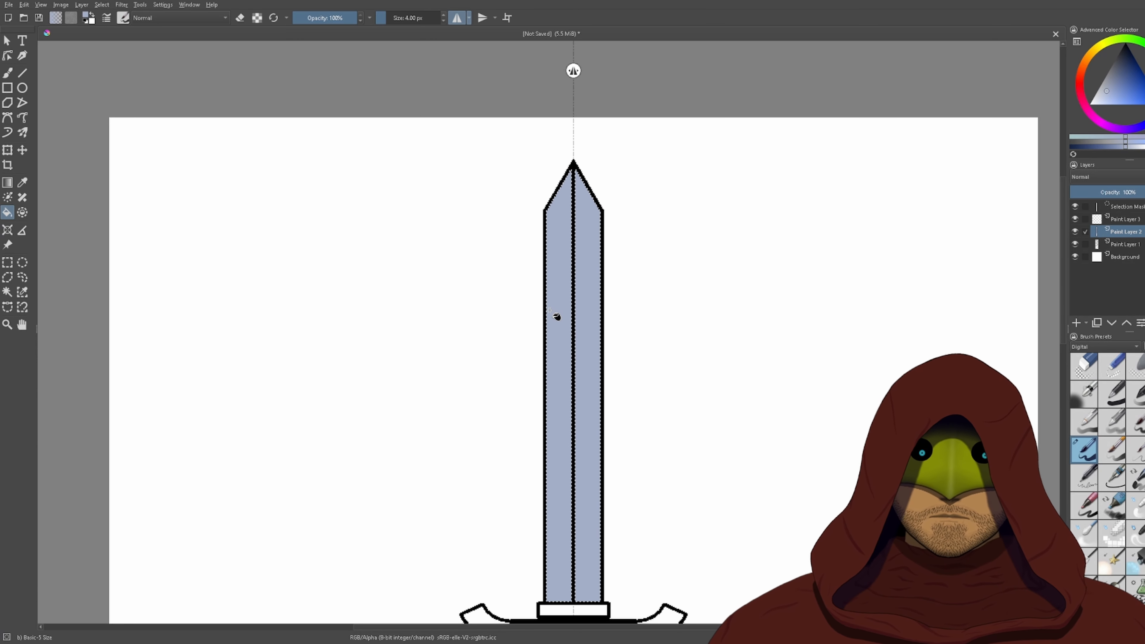
pyautogui.scroll(-2, 606, 355)
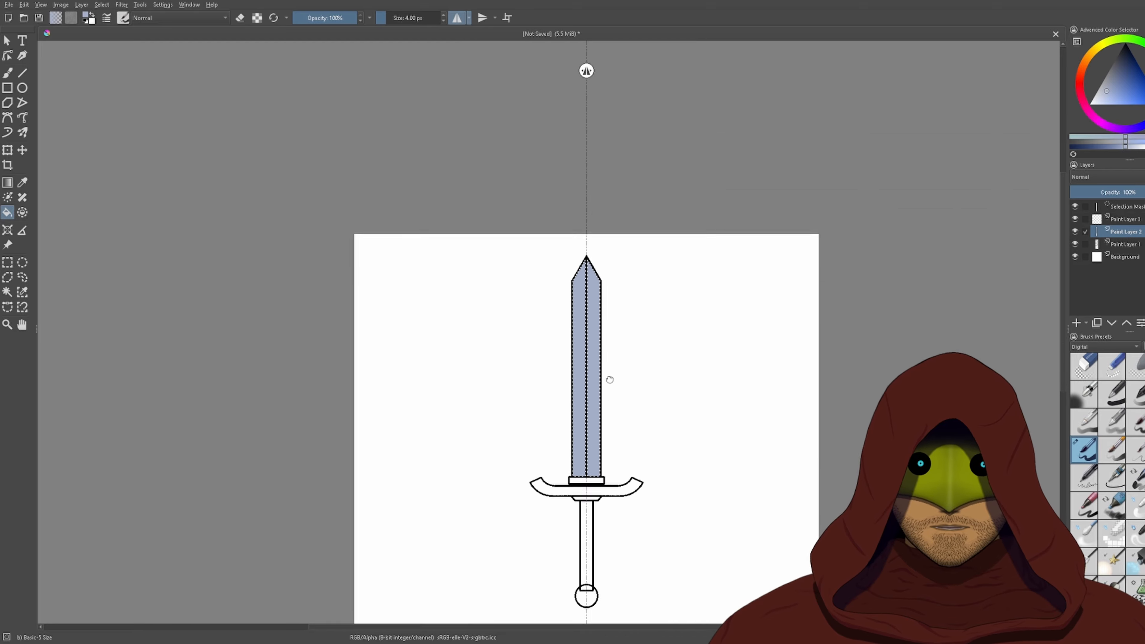
# - Select the blade's collar, the crossguard and the small piece beneath it on Paint Layer 1 with the Contiguous Selection tool
pyautogui.scroll(3, 586, 332)
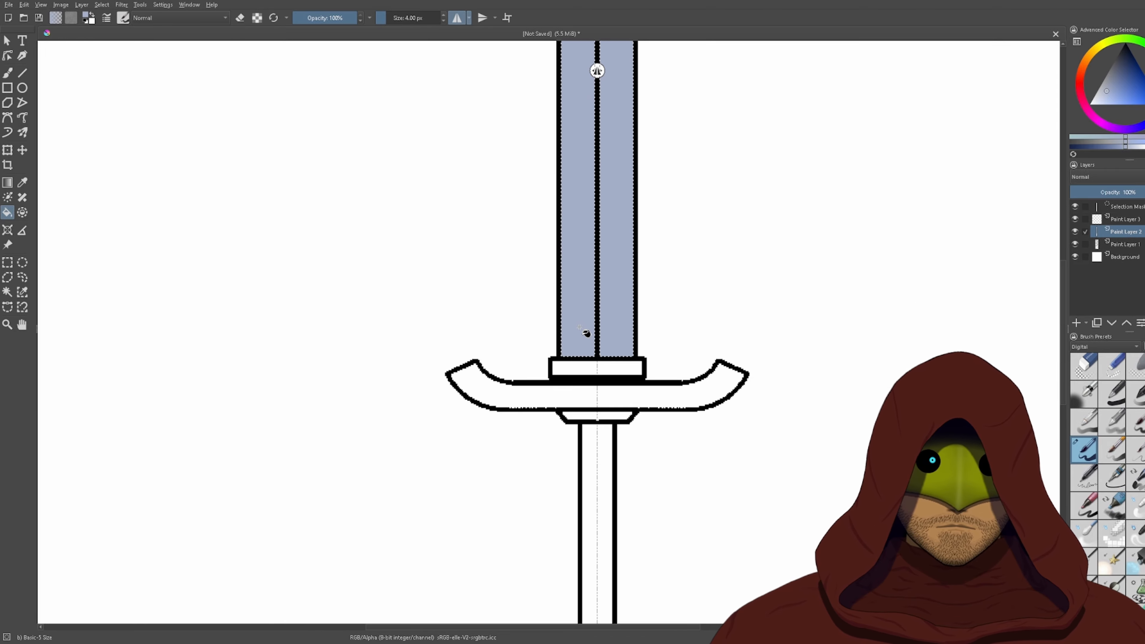
pyautogui.click(7, 292)
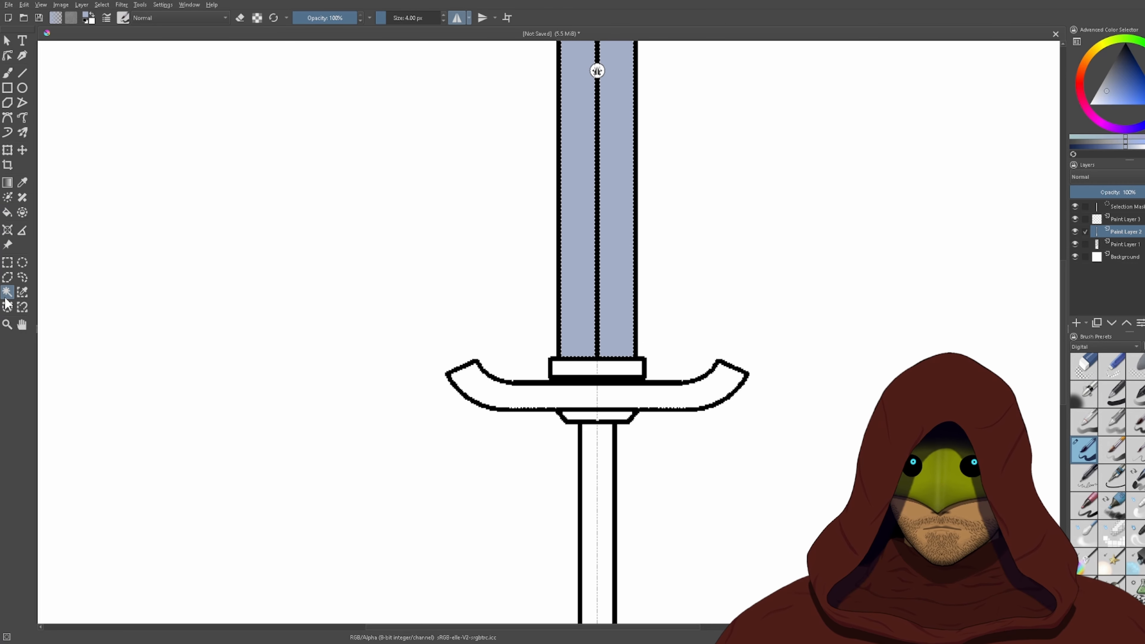
pyautogui.click(1126, 245)
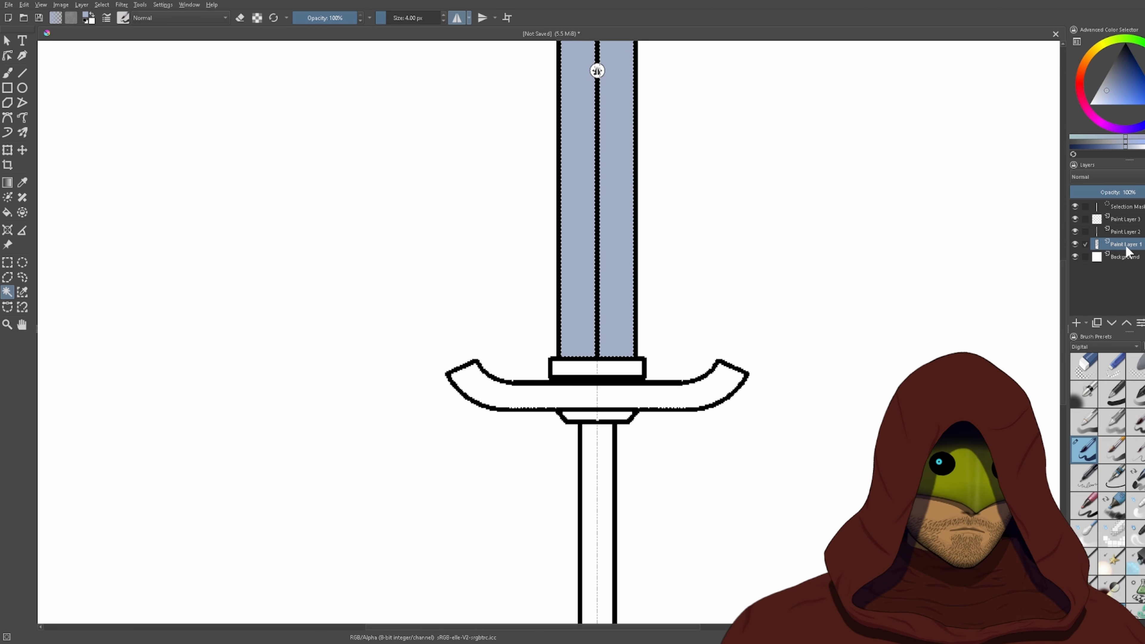
pyautogui.click(619, 372)
pyautogui.keyDown('shift'); pyautogui.click(624, 392); pyautogui.keyUp('shift')
pyautogui.keyDown('shift'); pyautogui.click(609, 415); pyautogui.keyUp('shift')
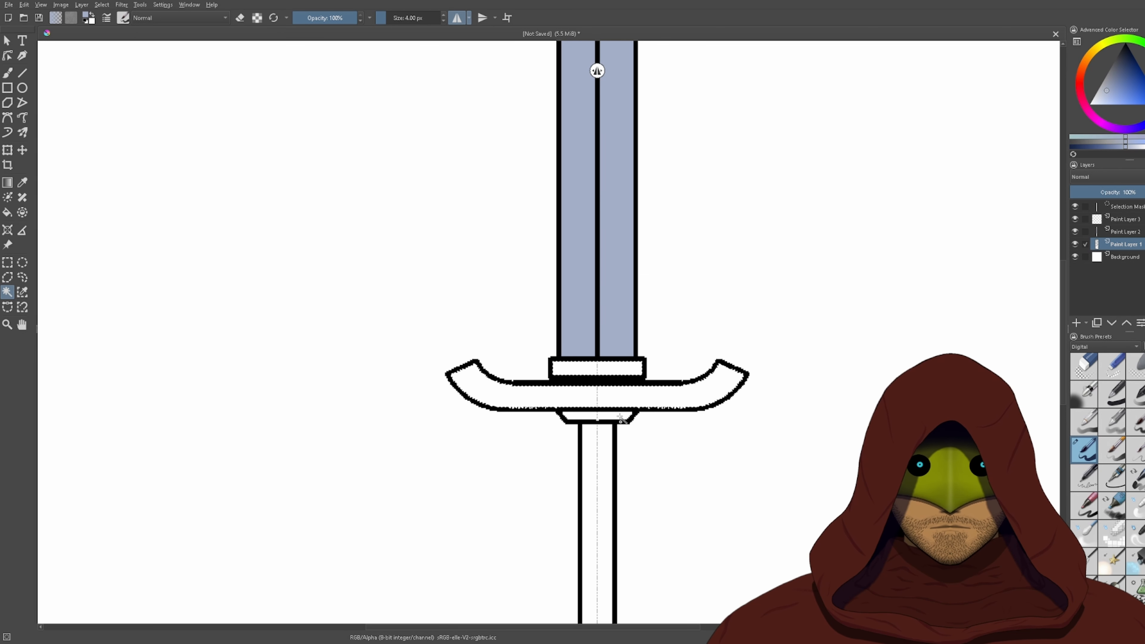
# - Add the grip to the selection and fill the crossguard and the small piece beneath it with golden orange on Paint Layer 1
pyautogui.keyDown('shift'); pyautogui.click(604, 472); pyautogui.keyUp('shift')
pyautogui.moveTo(699, 486); pyautogui.dragTo(690, 396)
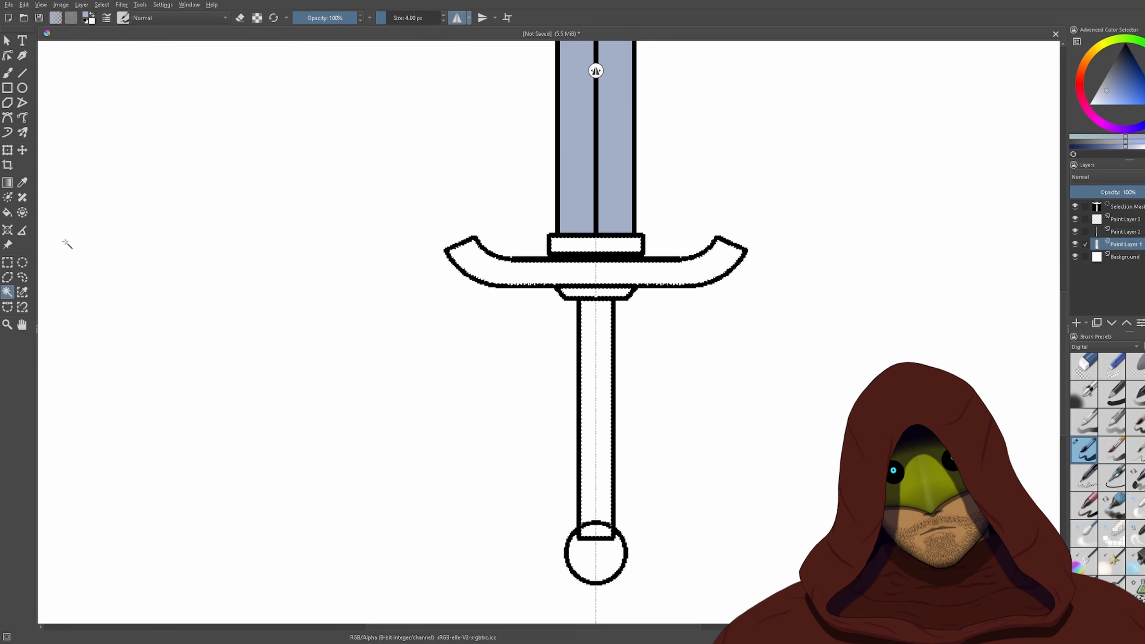
pyautogui.click(9, 215)
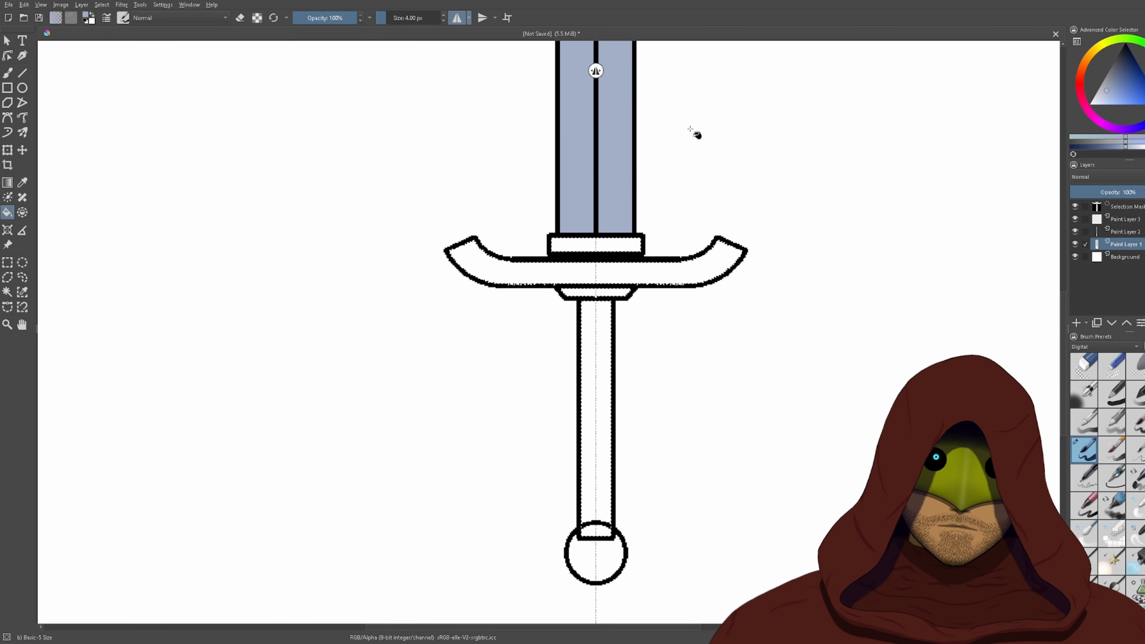
pyautogui.moveTo(1097, 53); pyautogui.dragTo(1090, 55)
pyautogui.moveTo(1139, 90); pyautogui.dragTo(1134, 92)
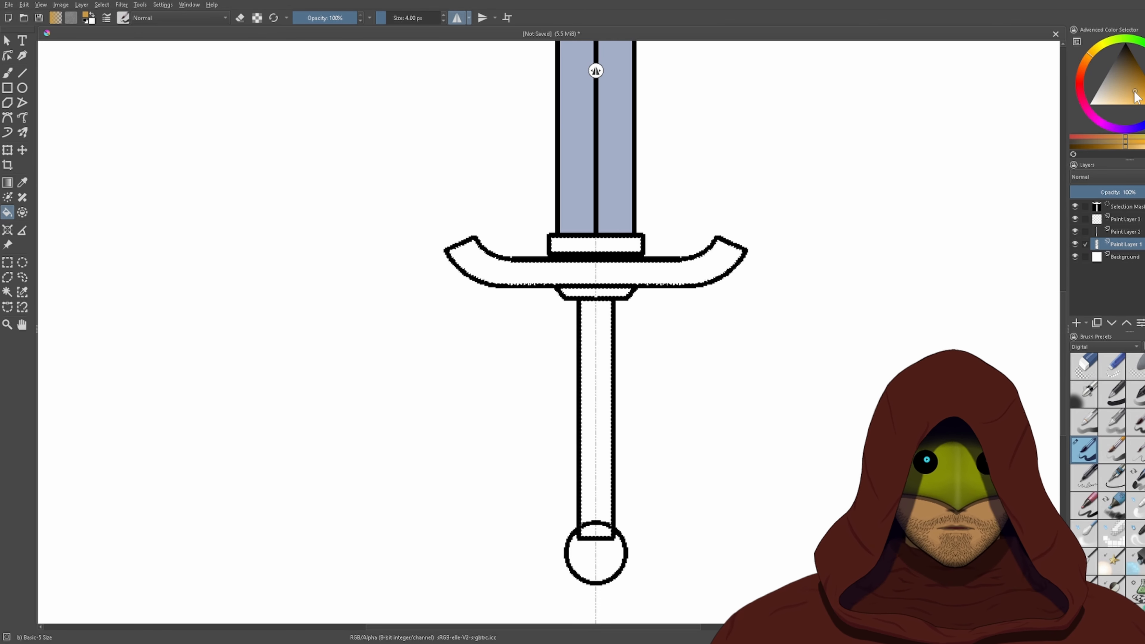
pyautogui.click(612, 275)
pyautogui.scroll(3, 614, 273)
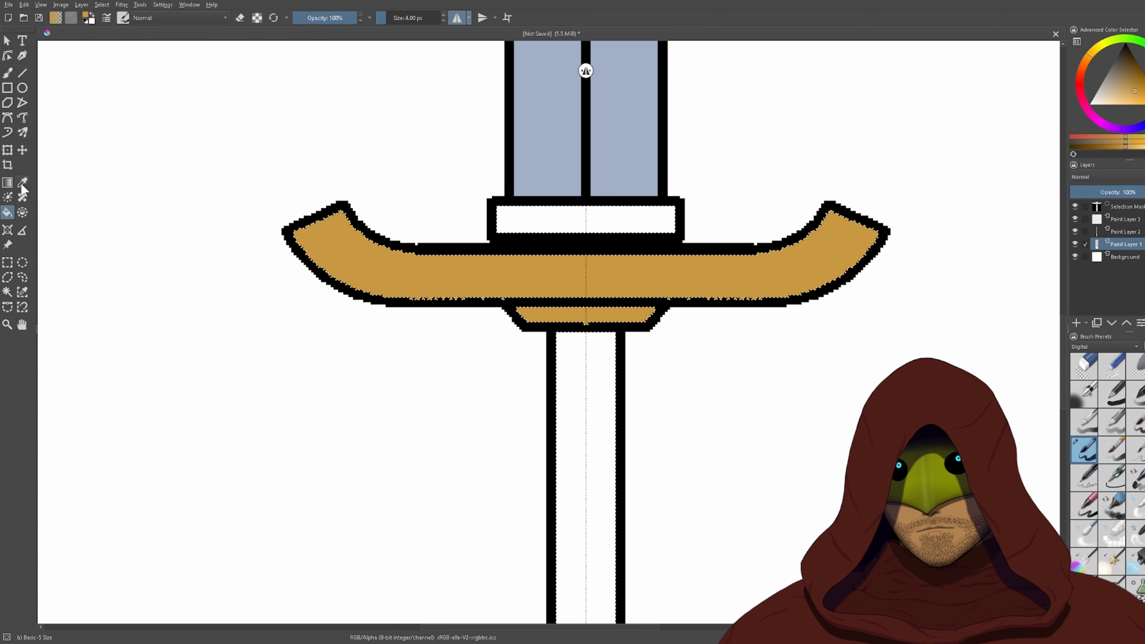
# - Sample the blade's colour, darken and desaturate it, and fill the collar above the crossguard with the resulting dark grey
pyautogui.keyDown('ctrl'); pyautogui.click(621, 155); pyautogui.keyUp('ctrl')
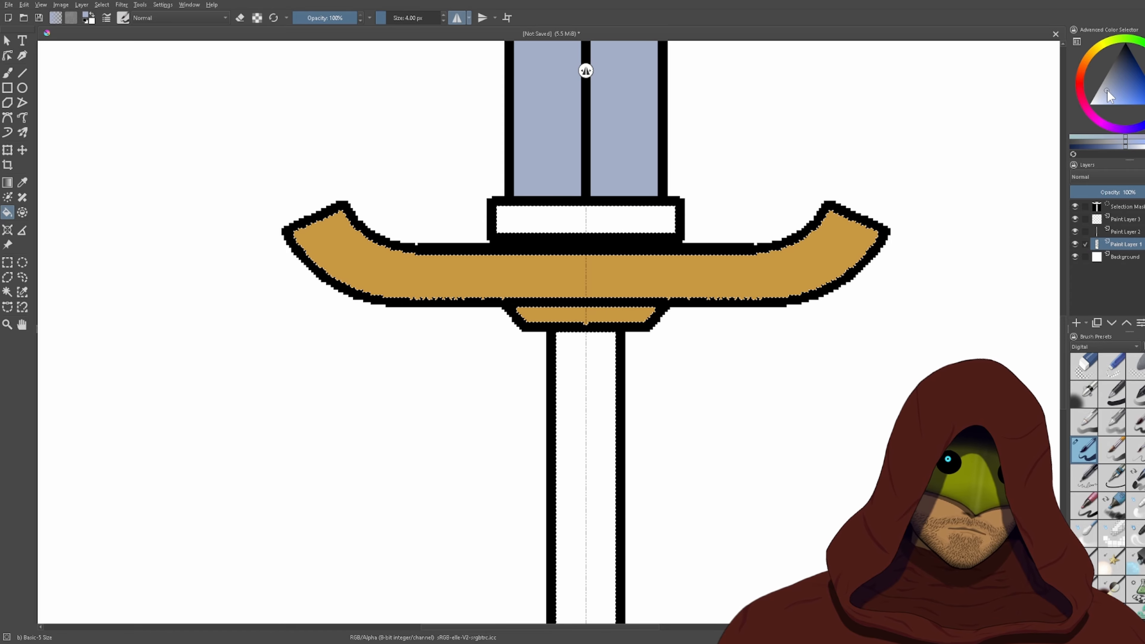
pyautogui.moveTo(1107, 89); pyautogui.dragTo(1115, 79)
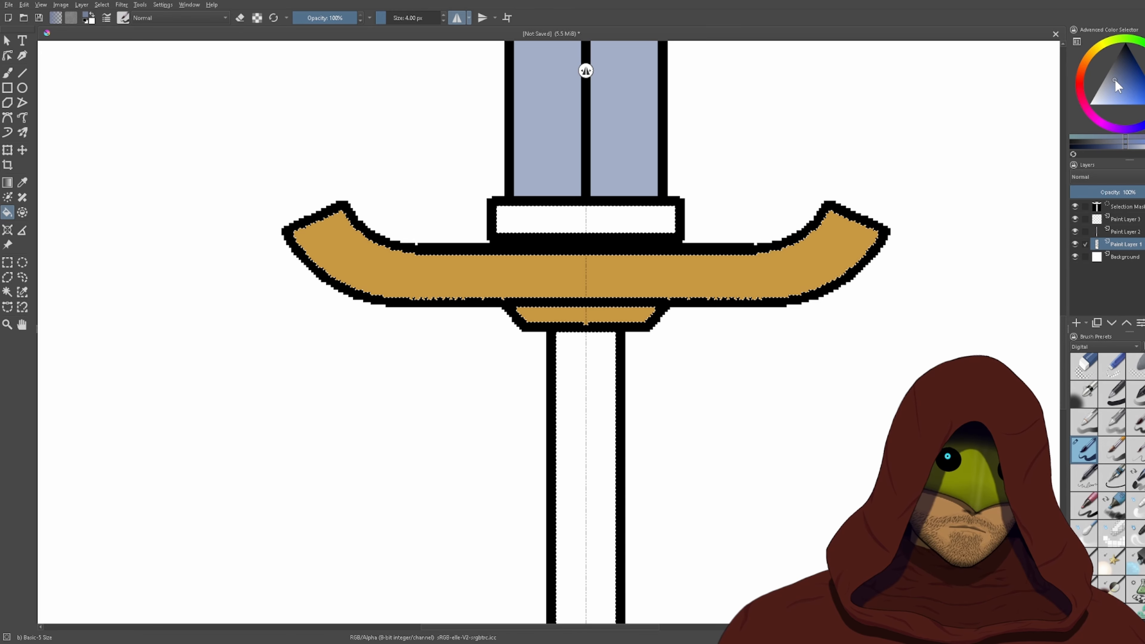
pyautogui.click(580, 216)
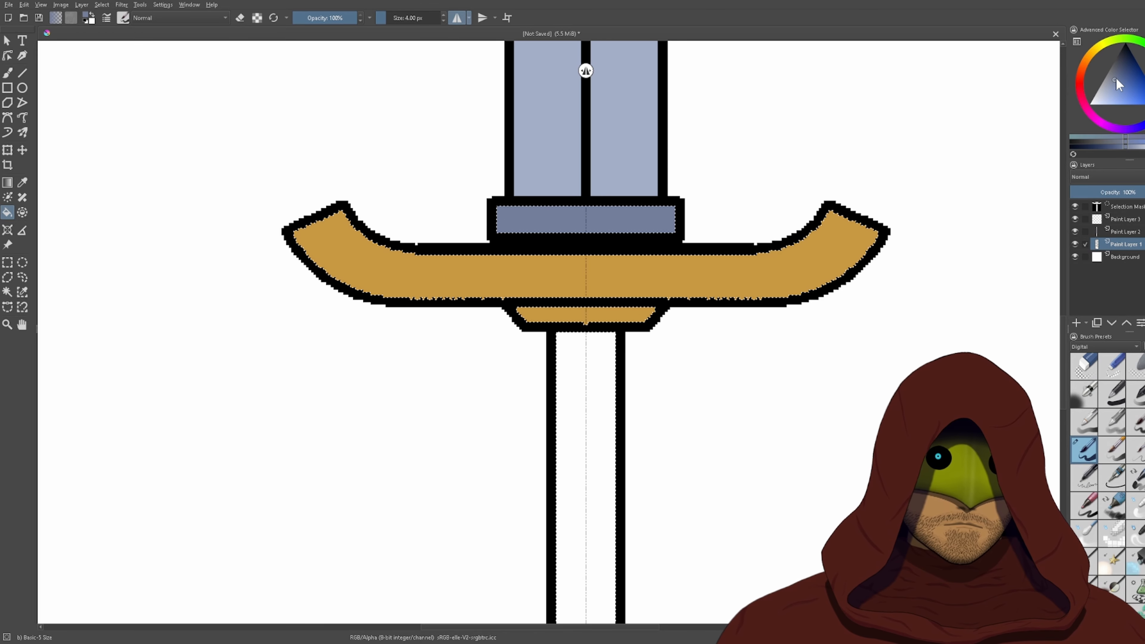
pyautogui.click(1112, 73)
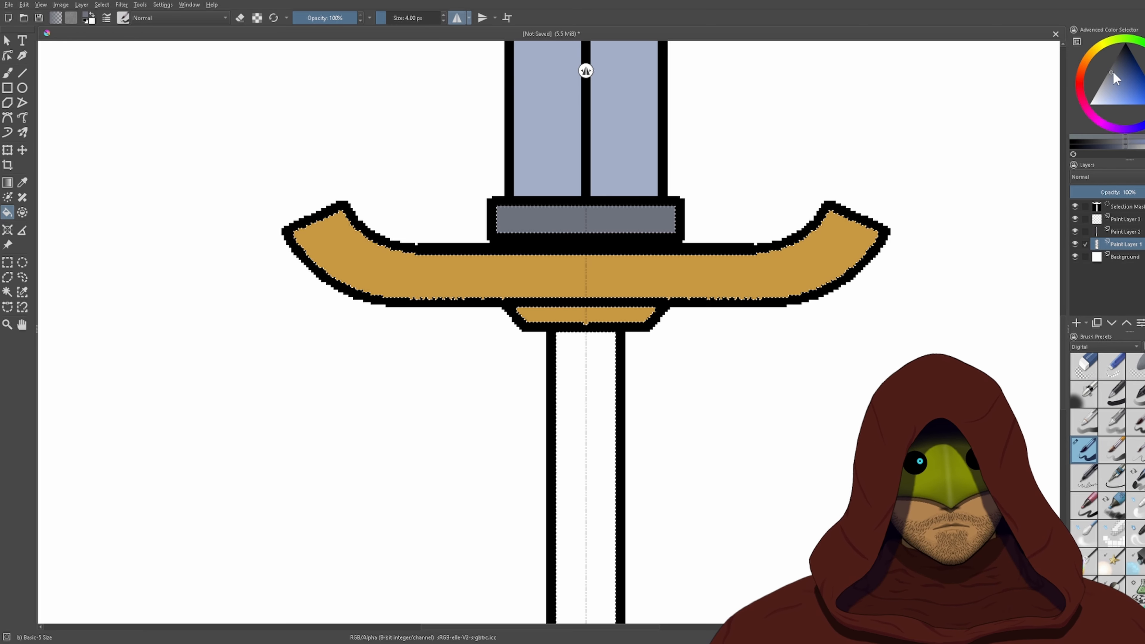
pyautogui.scroll(-2, 663, 225)
pyautogui.scroll(2, 666, 228)
# - Fill the grip on Paint Layer 1 with a muted olive brown
pyautogui.click(1096, 47)
pyautogui.click(1119, 83)
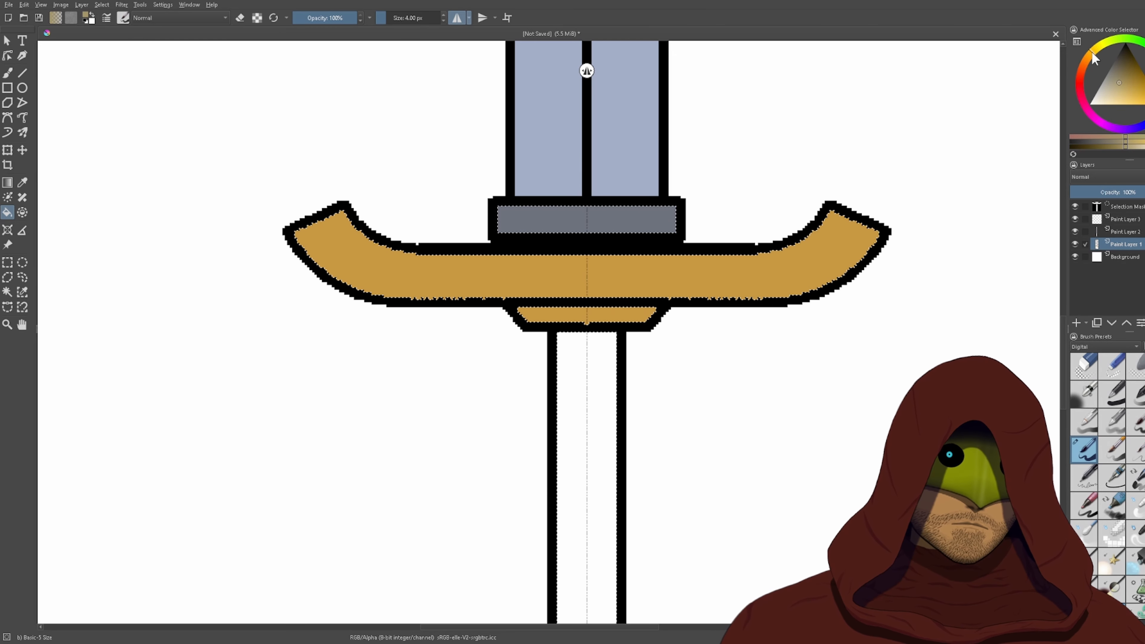
pyautogui.click(587, 427)
pyautogui.scroll(-5, 640, 451)
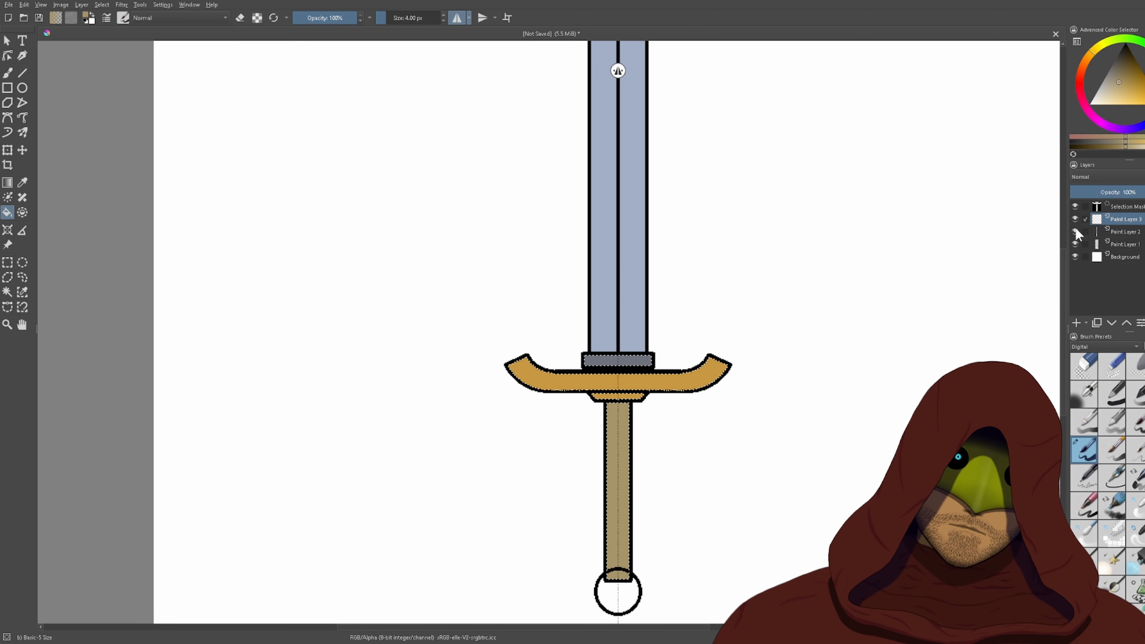
# - Make Paint Layer 2 active and toggle its visibility to check which sword parts it contains
pyautogui.click(1133, 242)
pyautogui.click(1128, 233)
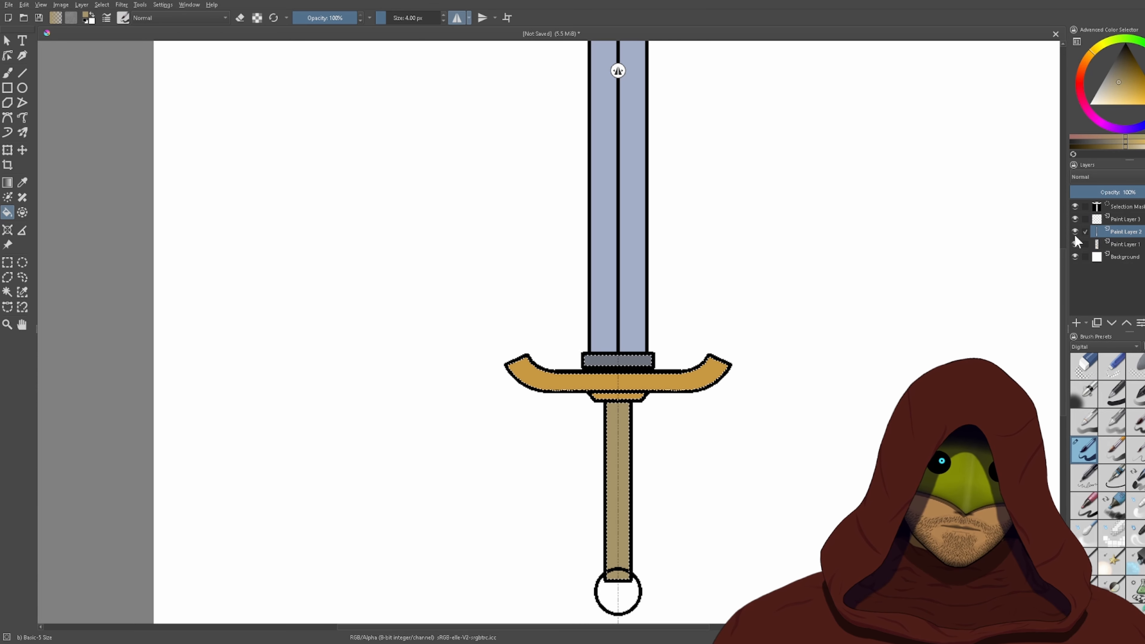
pyautogui.click(1076, 232)
pyautogui.click(1076, 233)
pyautogui.click(1076, 232)
pyautogui.click(1076, 232)
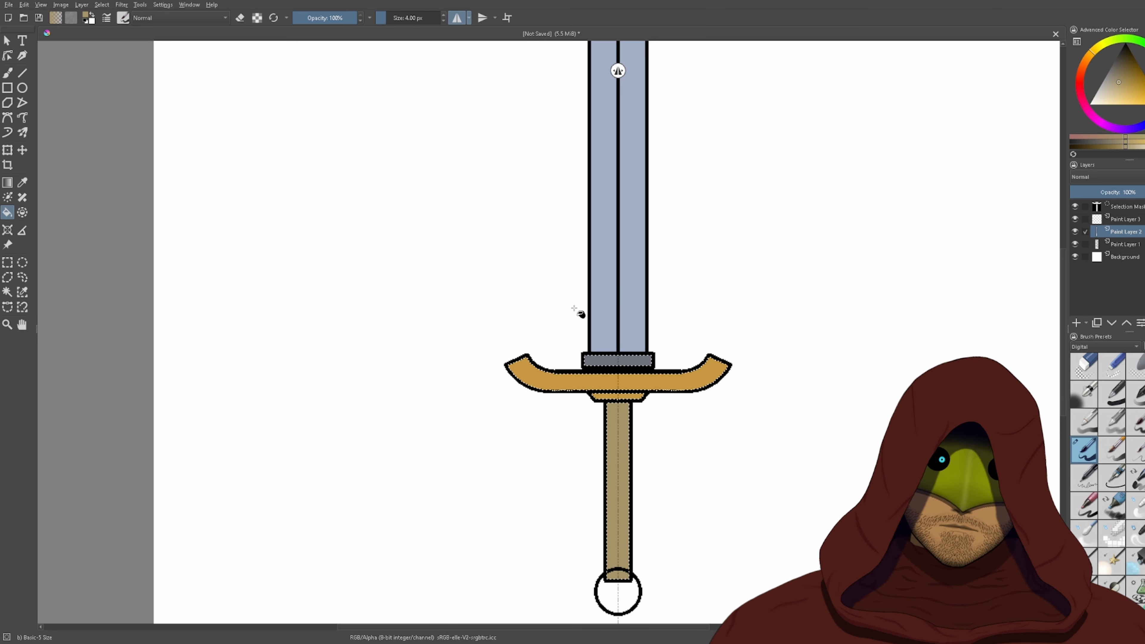
pyautogui.scroll(4, 578, 312)
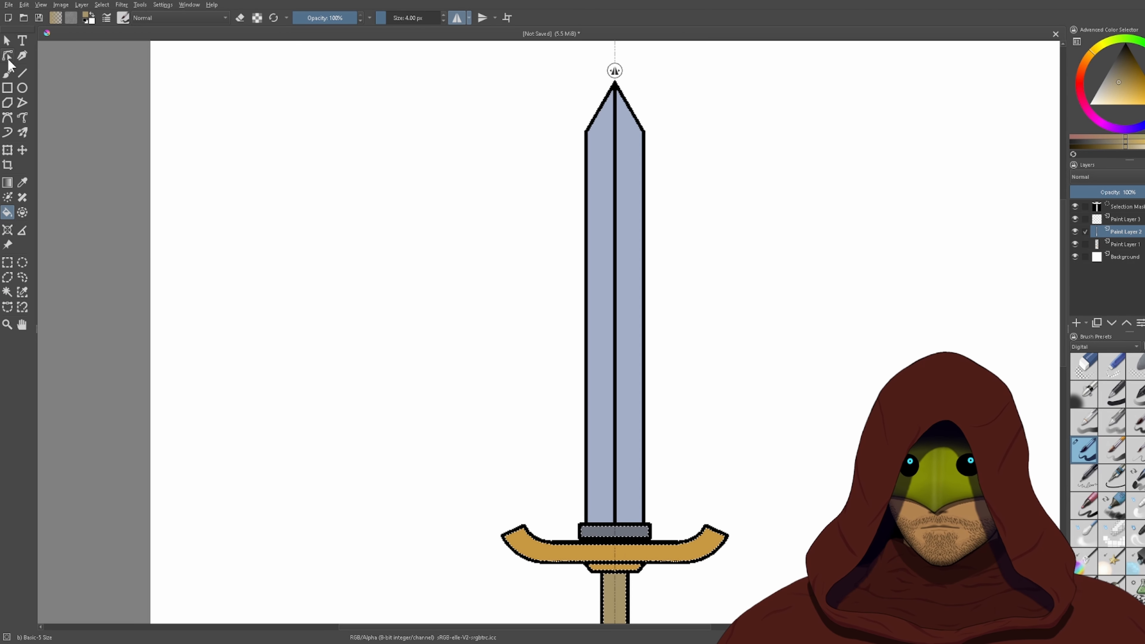
# - Hide Paint Layer 2 and toggle the visibility of Paint Layer 1 to compare what each layer holds
pyautogui.click(7, 262)
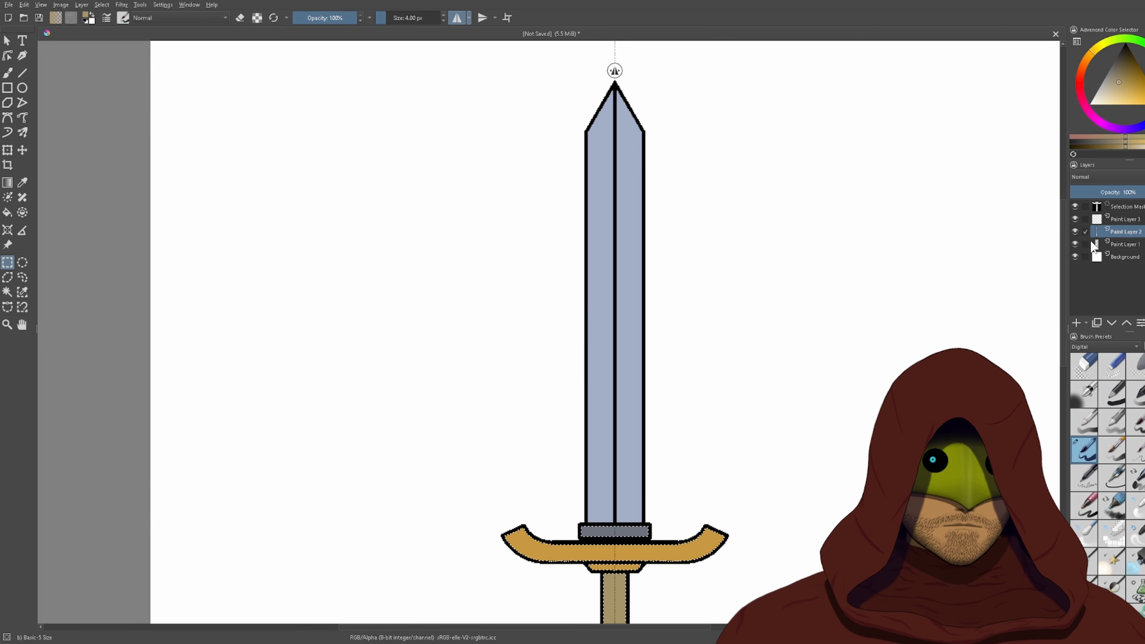
pyautogui.click(1075, 232)
pyautogui.moveTo(661, 349); pyautogui.dragTo(668, 328)
pyautogui.scroll(-6, 668, 328)
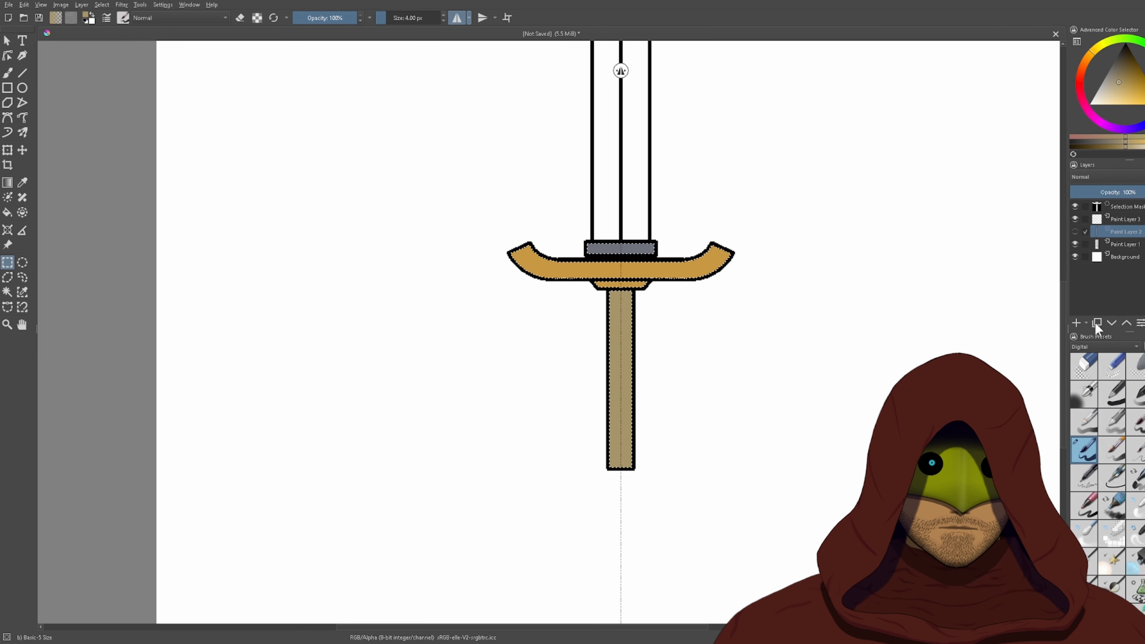
pyautogui.click(1075, 230)
pyautogui.click(1076, 231)
pyautogui.click(1079, 241)
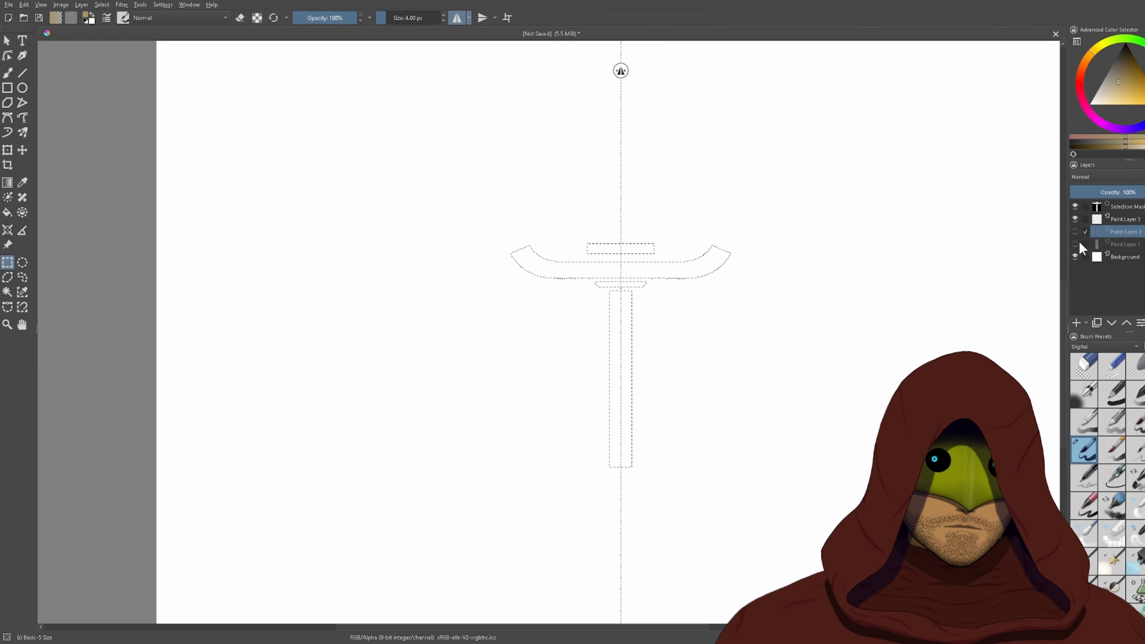
pyautogui.click(1079, 240)
pyautogui.click(1079, 241)
pyautogui.click(1079, 240)
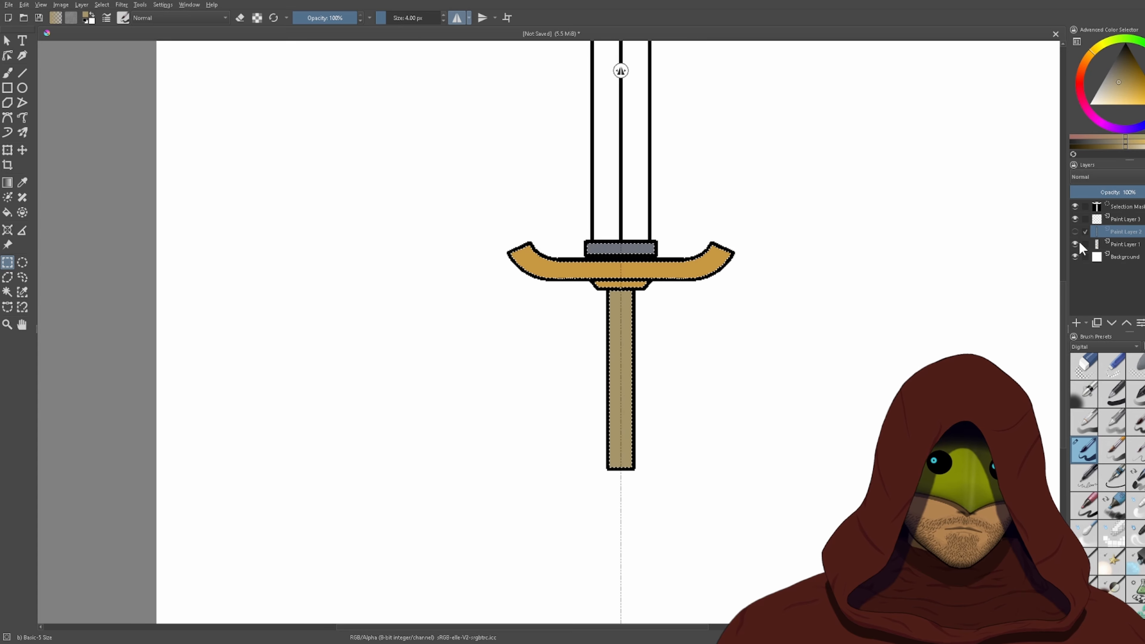
# - Undo the fills of the grip, collar, crossguard and blade along with the selections made for them
pyautogui.moveTo(762, 225); pyautogui.dragTo(739, 314)
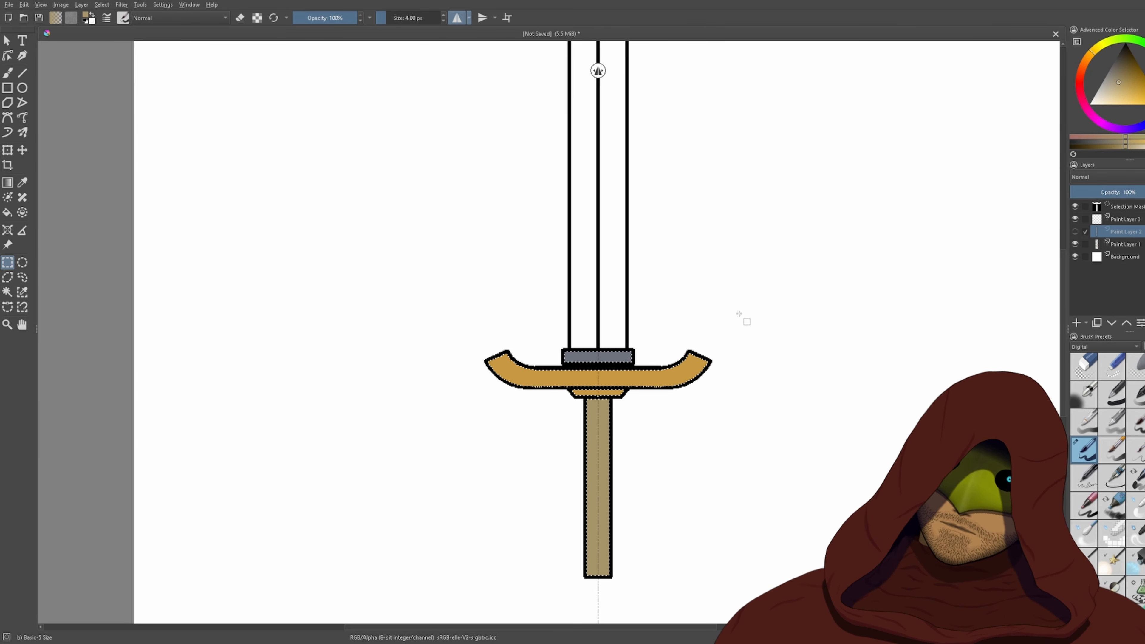
pyautogui.hotkey('ctrl', 'z')
pyautogui.hotkey('ctrl', 'z')
pyautogui.hotkey('ctrl', 'z')
pyautogui.hotkey('ctrl', 'z')
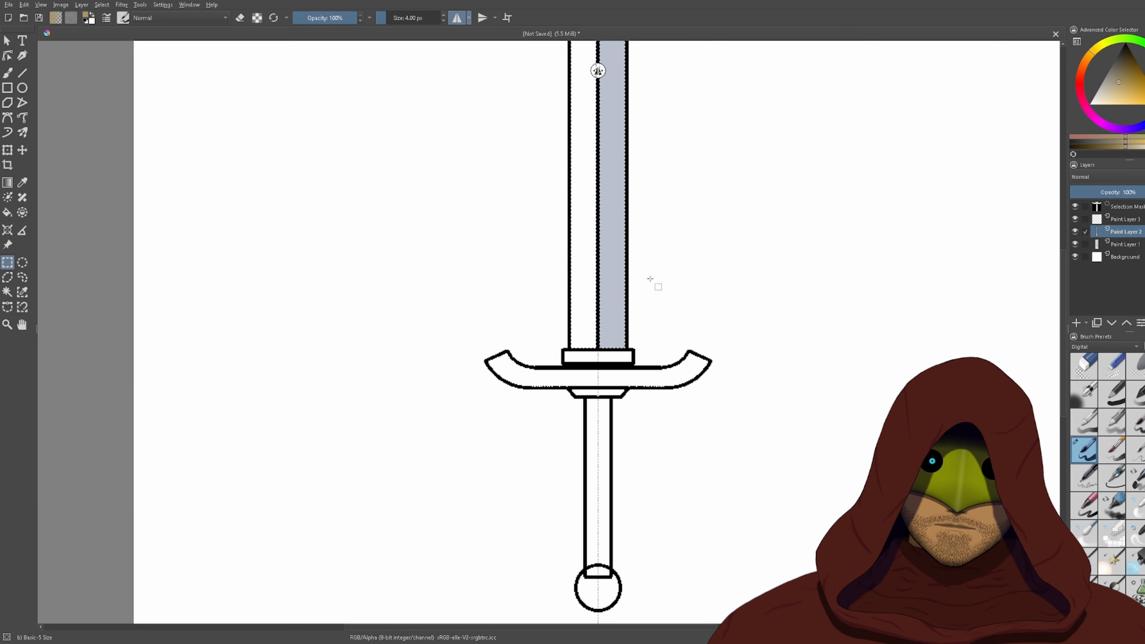
# - Toggle the visibility of Paint Layer 2 several times to check its contents
pyautogui.click(1076, 232)
pyautogui.click(1075, 231)
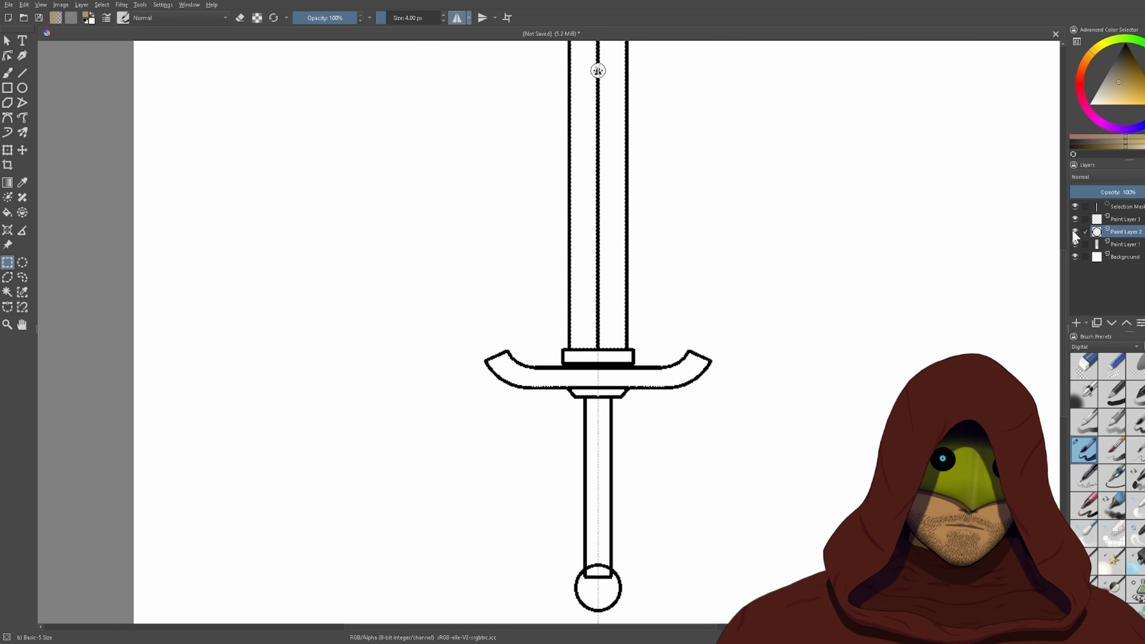
pyautogui.click(1075, 231)
pyautogui.click(1075, 231)
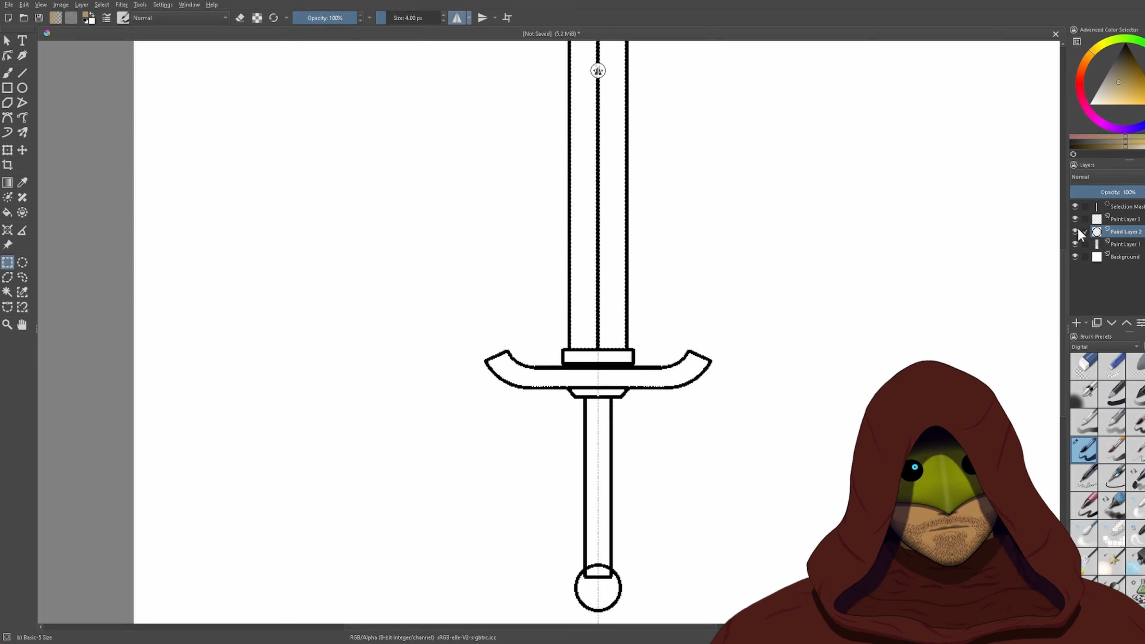
pyautogui.click(1076, 230)
pyautogui.click(1076, 231)
# - Choose a dark grey foreground colour and add a new paint layer directly above Paint Layer 2
pyautogui.moveTo(1118, 79); pyautogui.dragTo(1107, 66)
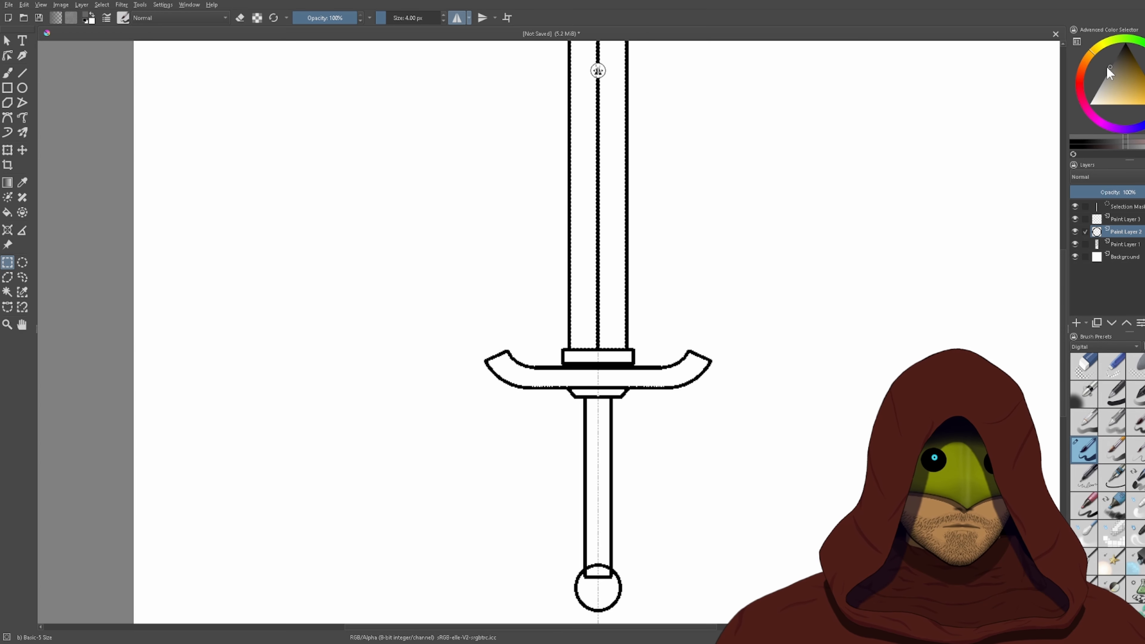
pyautogui.click(8, 212)
pyautogui.scroll(-3, 756, 350)
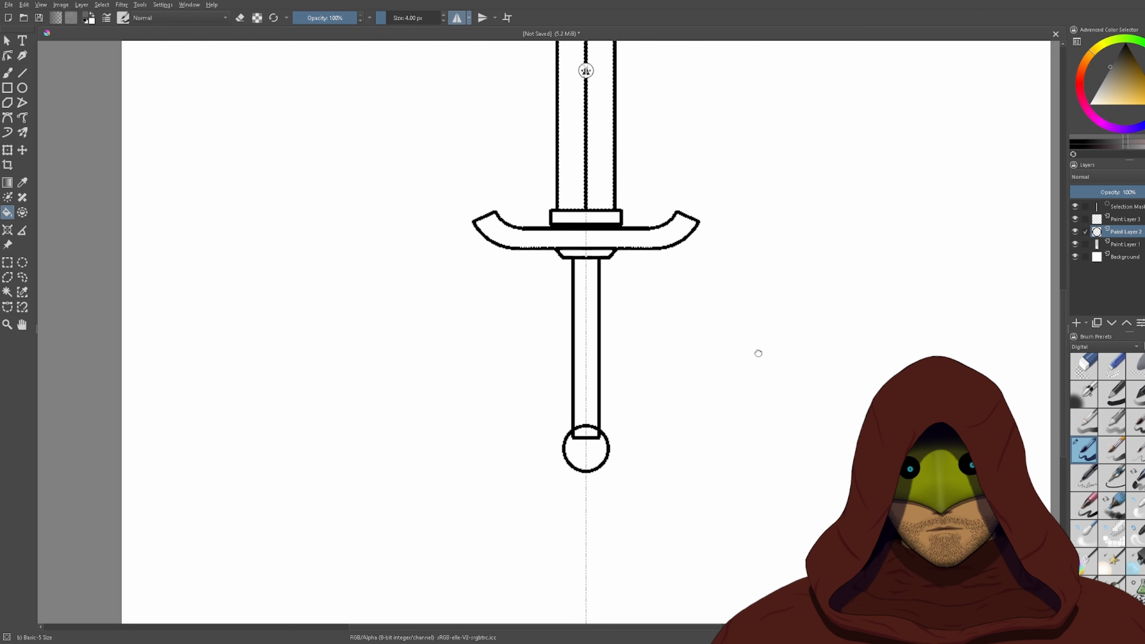
pyautogui.click(1076, 323)
# - Replace the blade selection with the pommel's circle from Paint Layer 2 and rename the new layer Pommel Color
pyautogui.click(7, 292)
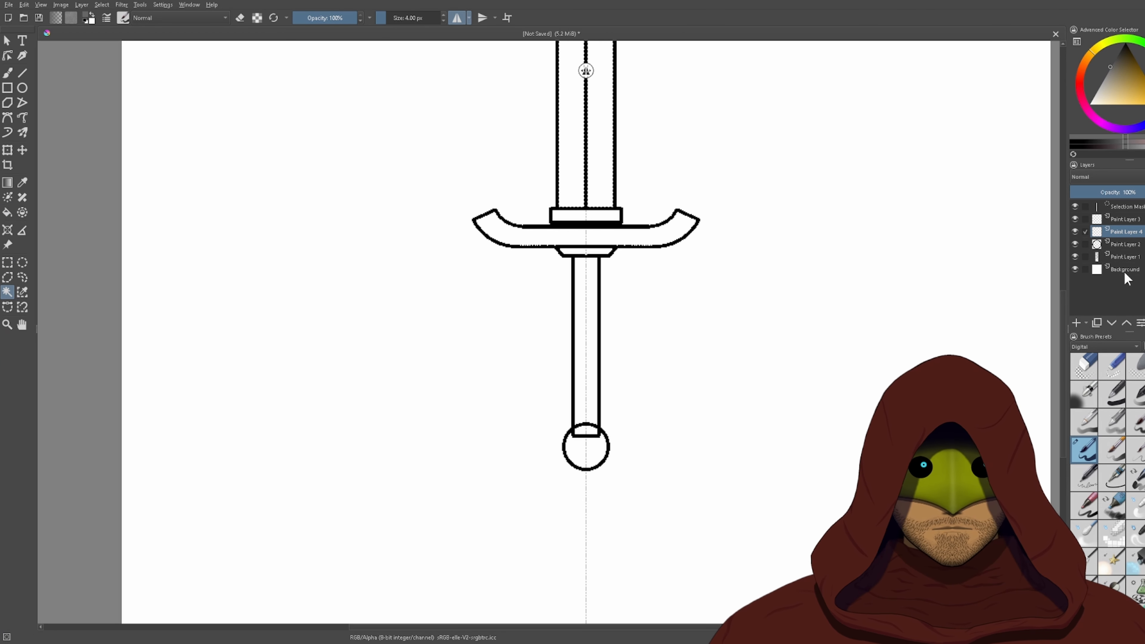
pyautogui.press('pagedown')
pyautogui.hotkey('ctrl', 'shift', 'a')
pyautogui.press('pageup')
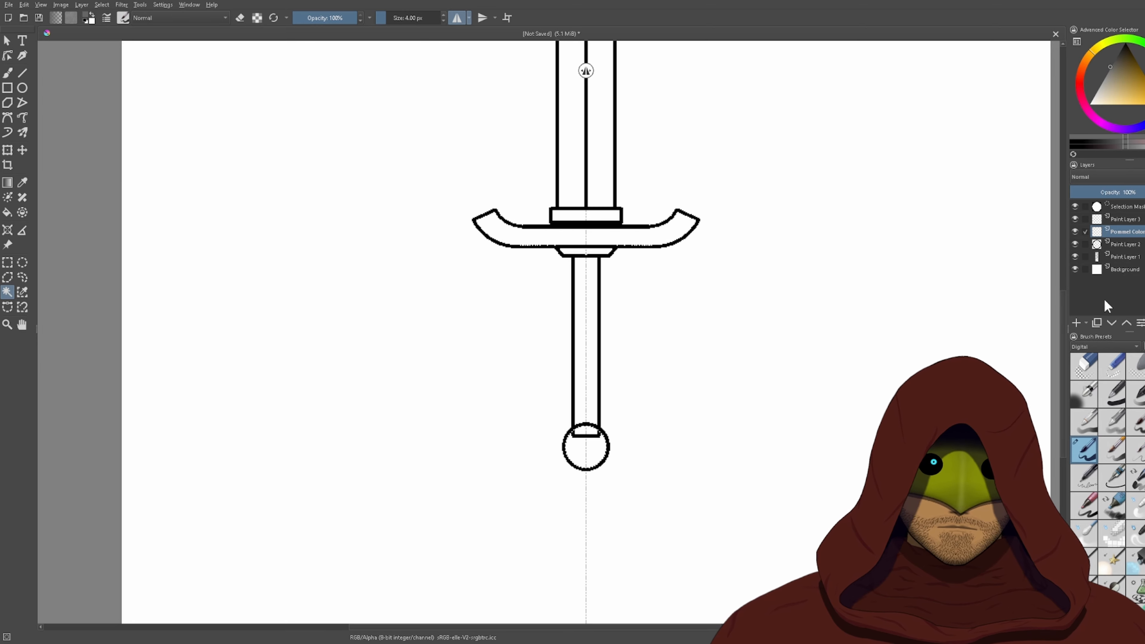
# - Rename Paint Layer 2 as Pommel, Paint Layer 3 as Sword Color and Paint Layer 1 as sword outline
pyautogui.click(1131, 245)
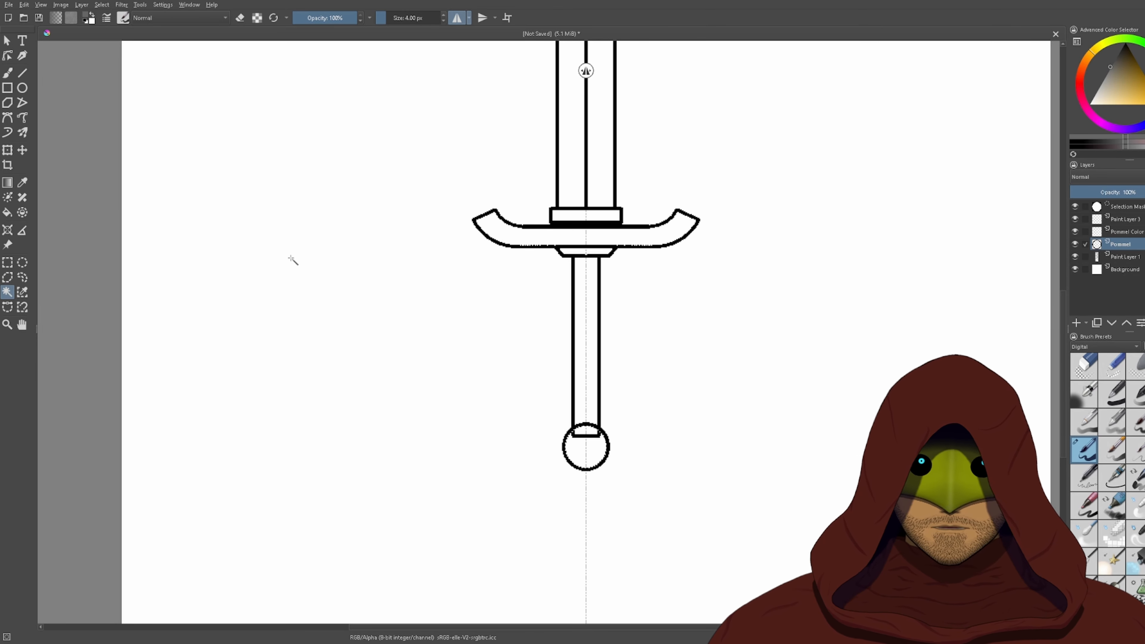
pyautogui.click(1133, 220)
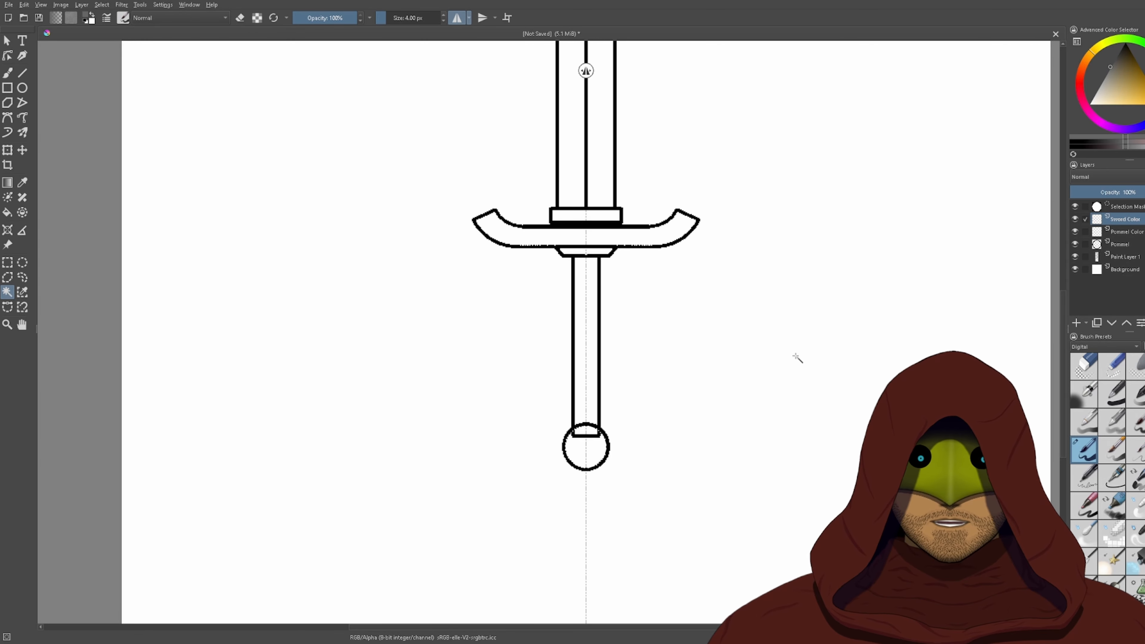
pyautogui.click(1113, 257)
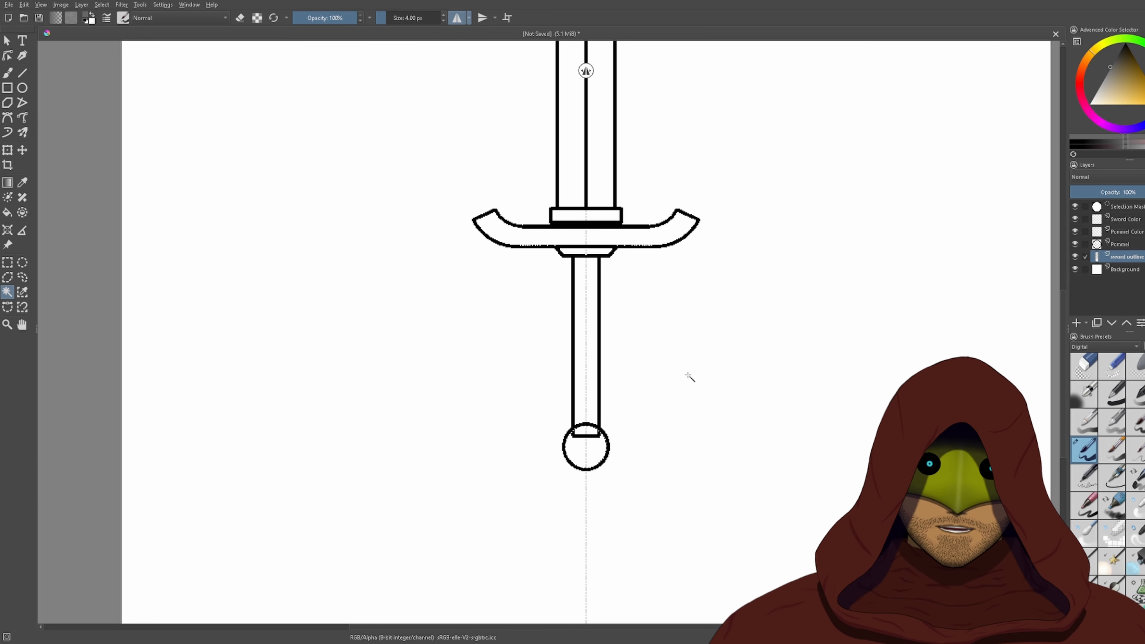
# - Fill the selected pommel circle with dark grey on the Pommel Color layer
pyautogui.click(1124, 231)
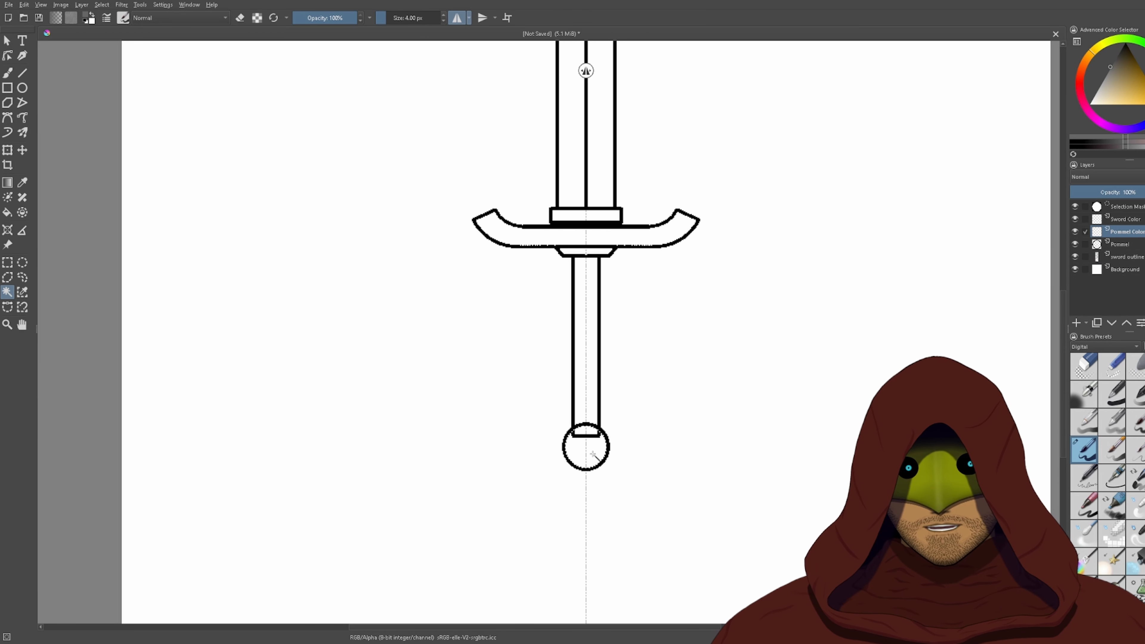
pyautogui.click(7, 212)
pyautogui.click(586, 451)
# - Select the grip, crossguard, small piece beneath it, collar and blade halves on the sword outline layer with the Contiguous Selection tool
pyautogui.click(1125, 219)
pyautogui.moveTo(581, 270); pyautogui.dragTo(602, 401)
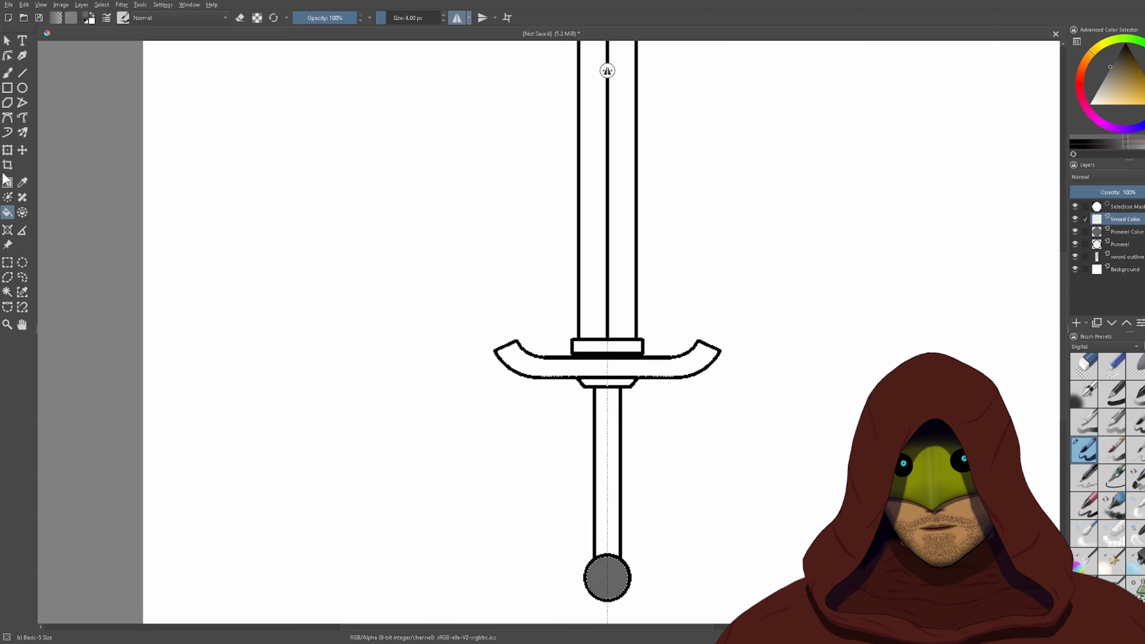
pyautogui.click(1113, 258)
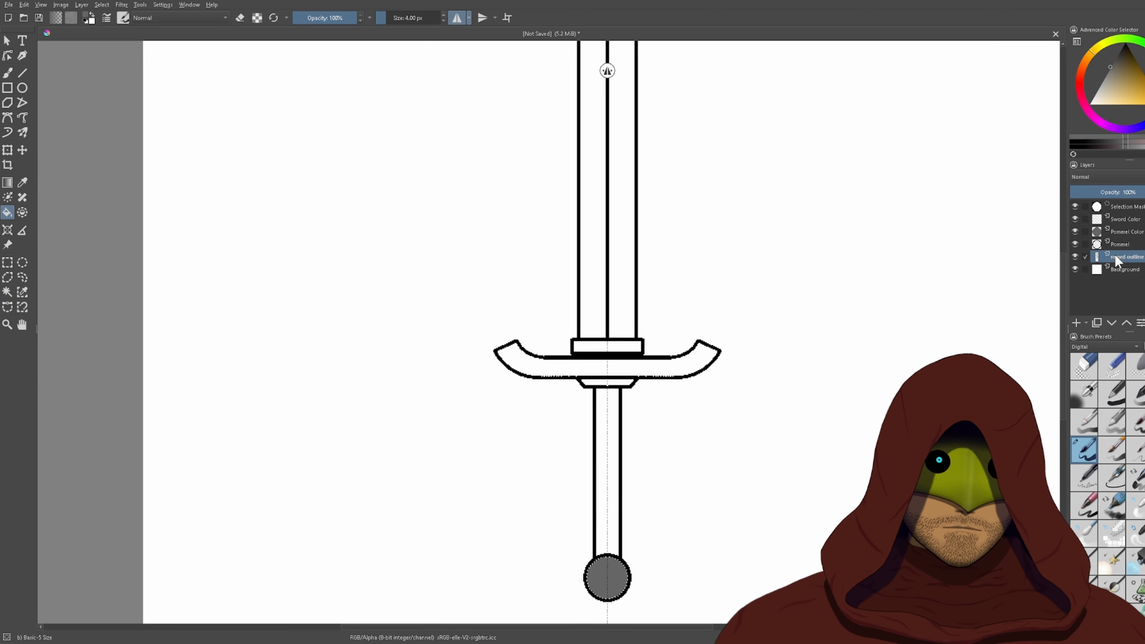
pyautogui.click(7, 293)
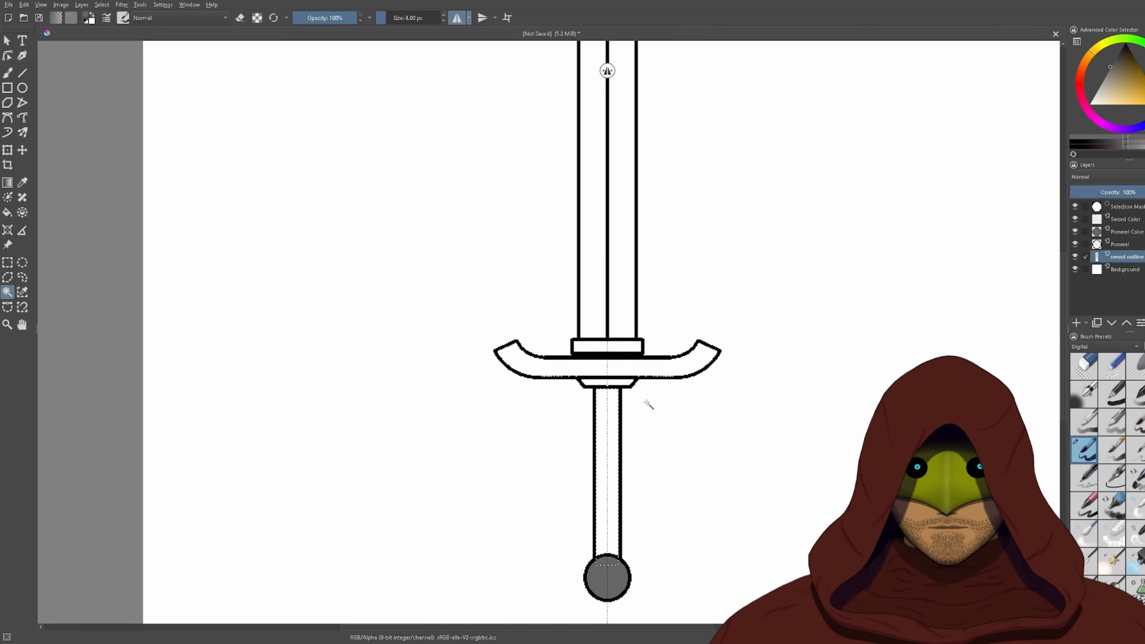
pyautogui.click(624, 382)
pyautogui.click(624, 367)
# - Fill both blade halves with greyish blue and the collar with a darker blue-grey on the Sword Color layer
pyautogui.click(1126, 219)
pyautogui.click(7, 212)
pyautogui.click(593, 293)
pyautogui.click(622, 293)
pyautogui.click(618, 346)
# - Fill the crossguard and the small piece beneath it with mustard gold, and choose a muted brown as the next fill colour
pyautogui.click(1130, 86)
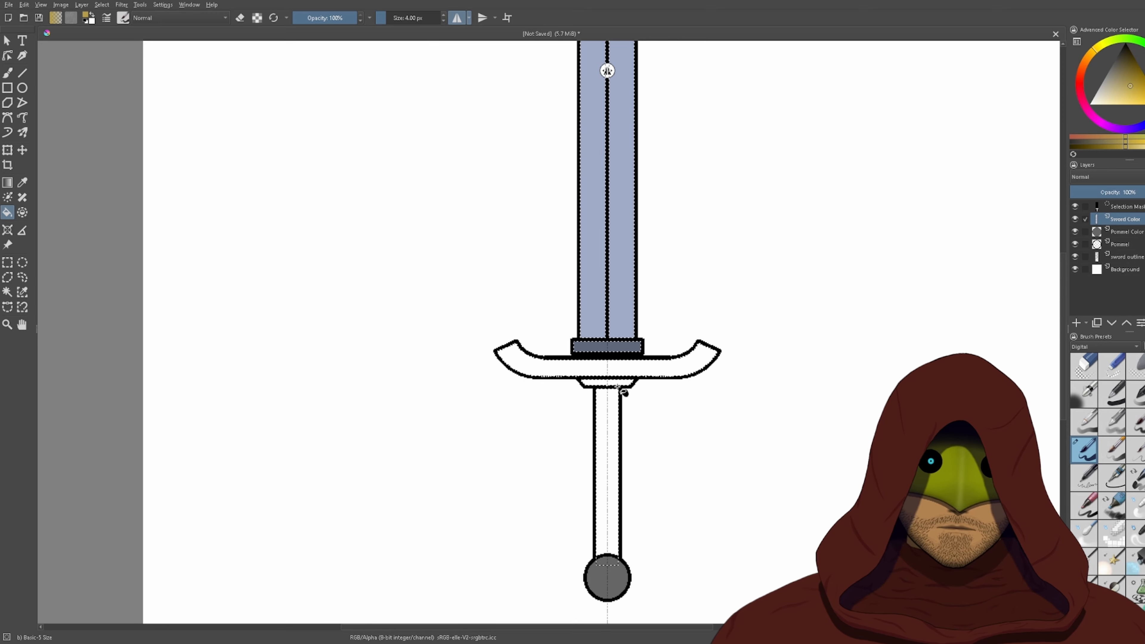
pyautogui.click(617, 369)
pyautogui.click(622, 384)
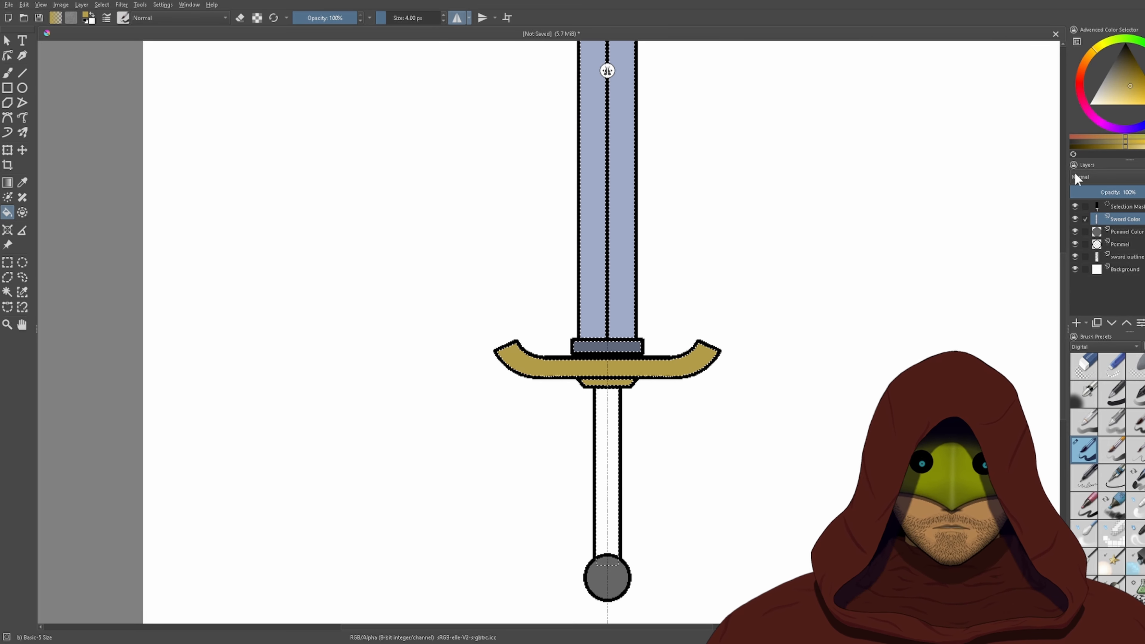
pyautogui.click(1116, 79)
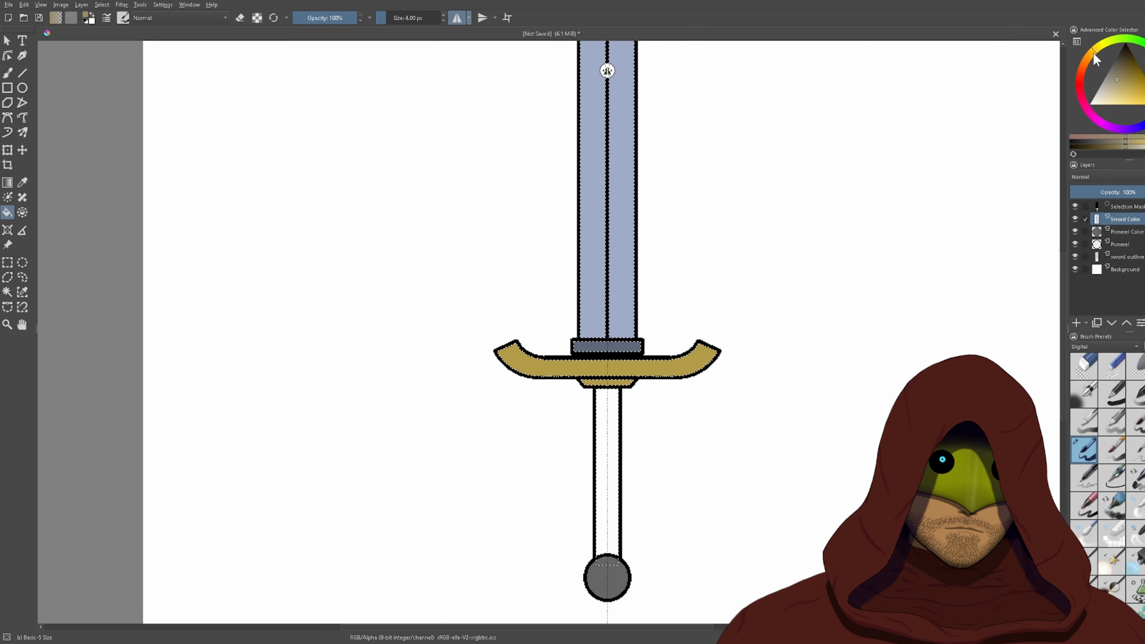
# - Fill the grip with a muted orange-brown on the Sword Color layer
pyautogui.click(1091, 56)
pyautogui.click(1119, 84)
pyautogui.click(607, 460)
# - Move the Pommel and Pommel Color layers together above the Sword Color layer, and clear the current selection
pyautogui.click(1120, 244)
pyautogui.keyDown('ctrl'); pyautogui.click(1126, 232); pyautogui.keyUp('ctrl')
pyautogui.moveTo(1126, 232); pyautogui.dragTo(1125, 215)
pyautogui.click(102, 5)
pyautogui.click(117, 25)
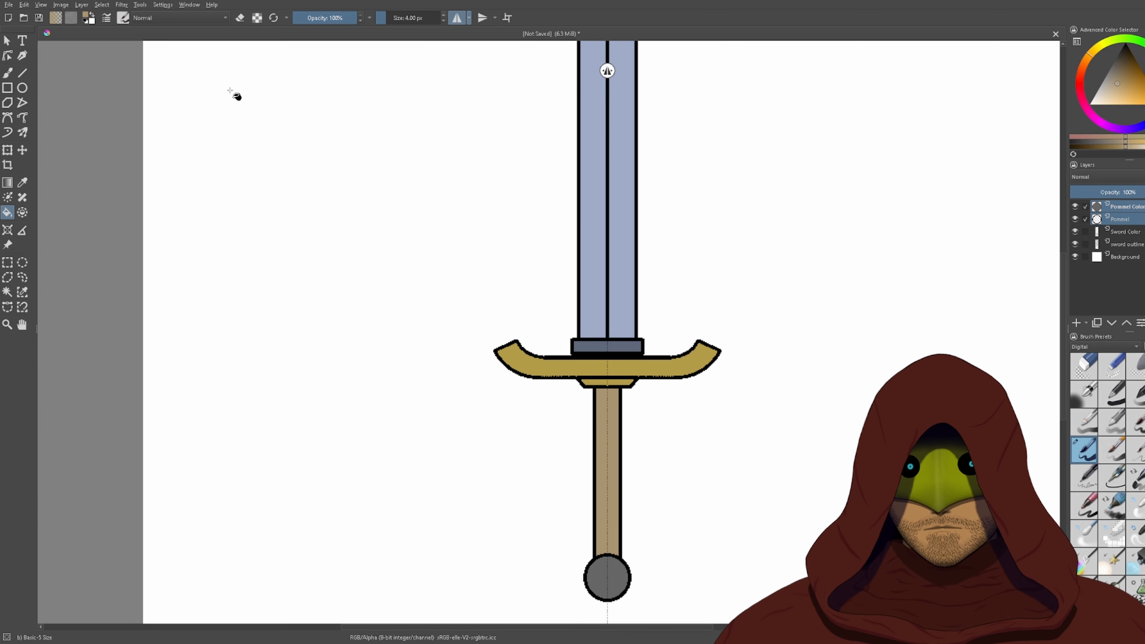
# - Add a new paint layer at the top of the layer stack, above Pommel Color
pyautogui.scroll(-2, 617, 387)
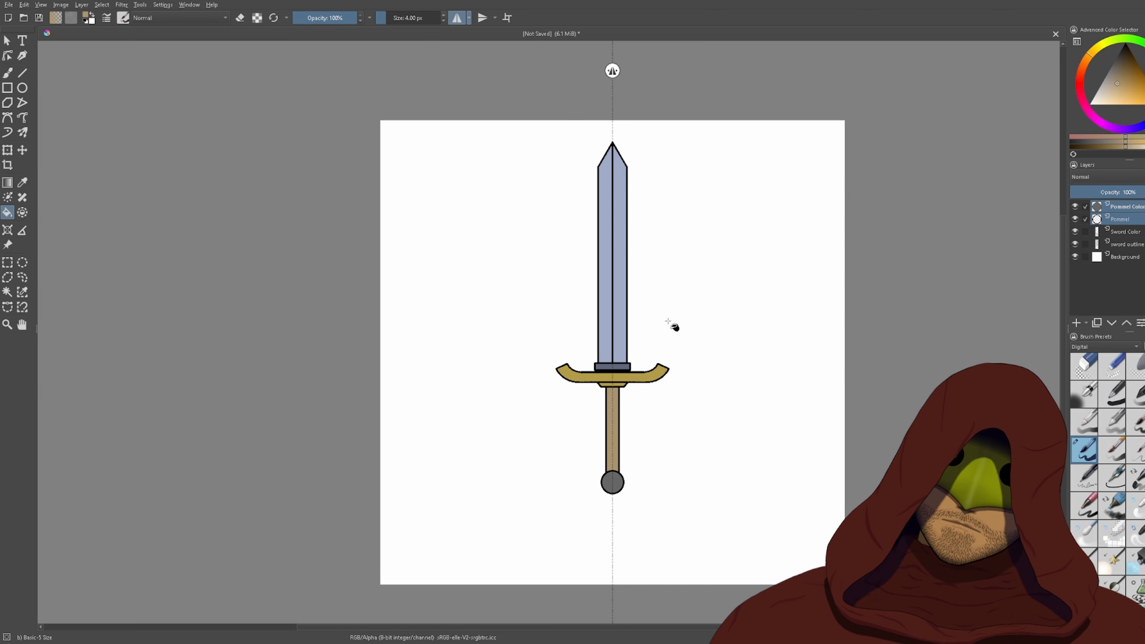
pyautogui.scroll(2, 681, 309)
pyautogui.moveTo(562, 162)
pyautogui.mouseDown()
pyautogui.moveTo(581, 428)
pyautogui.moveTo(607, 381)
pyautogui.moveTo(580, 157)
pyautogui.mouseUp()
pyautogui.scroll(1, 551, 243)
pyautogui.scroll(1, 606, 444)
pyautogui.scroll(-4, 580, 295)
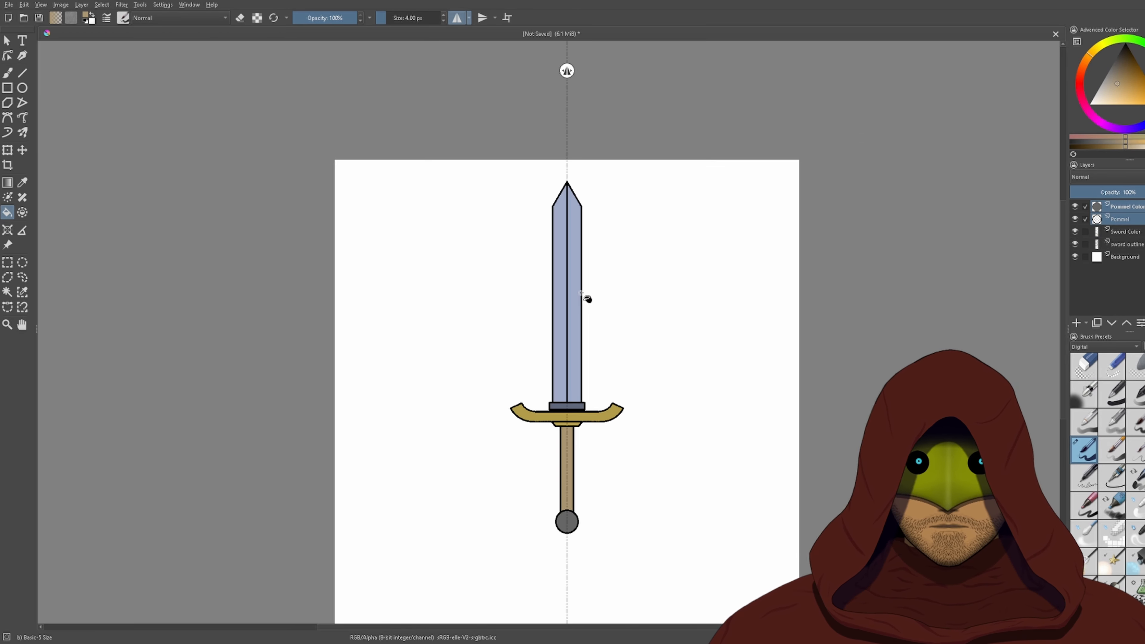
pyautogui.scroll(2, 579, 296)
pyautogui.click(1132, 212)
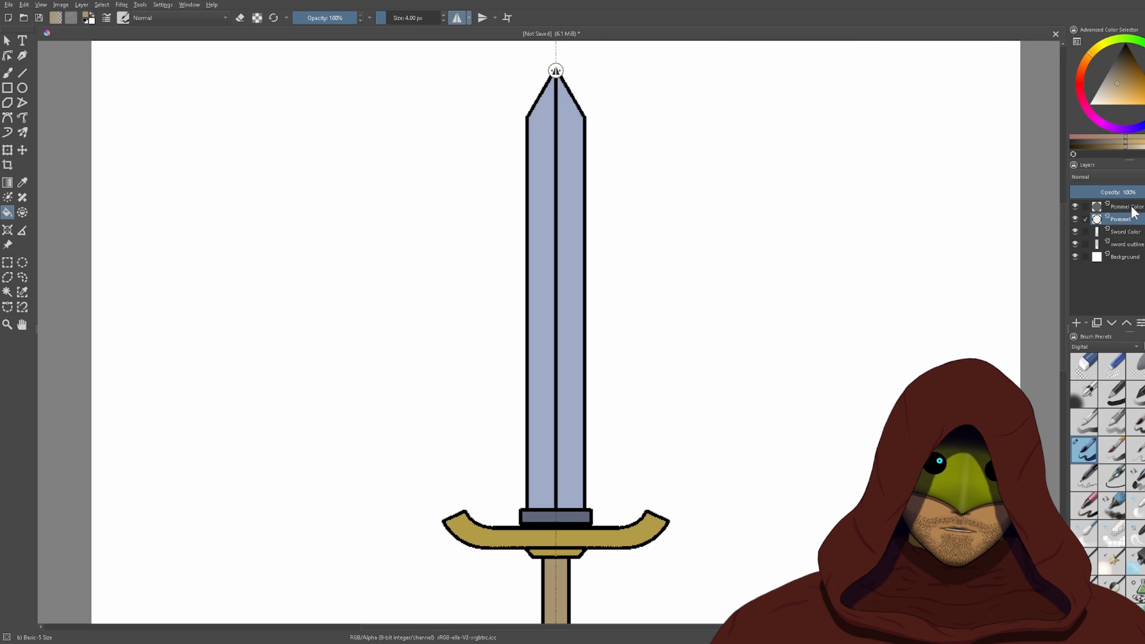
pyautogui.click(1075, 322)
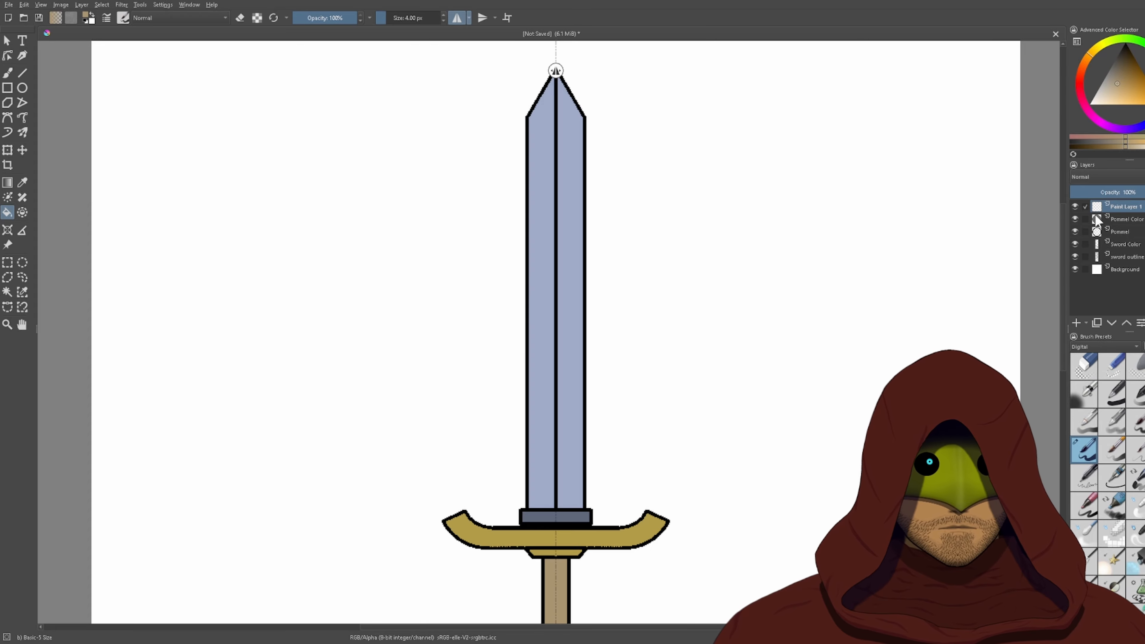
# - Select both blade halves on the Sword Color layer with the Contiguous Selection tool
pyautogui.click(1126, 243)
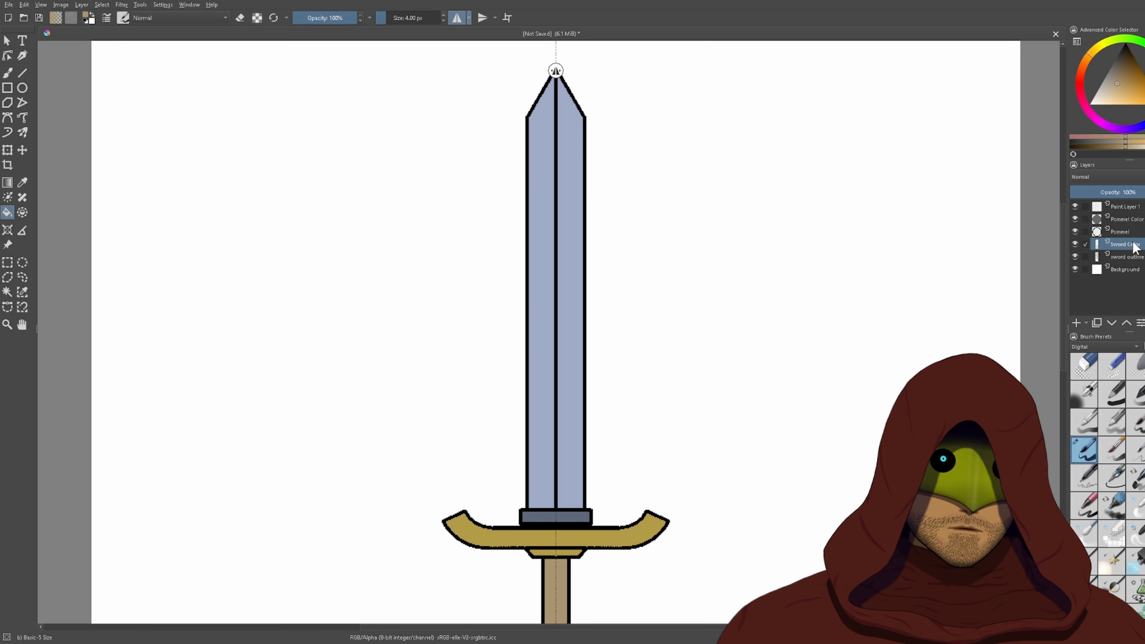
pyautogui.click(7, 292)
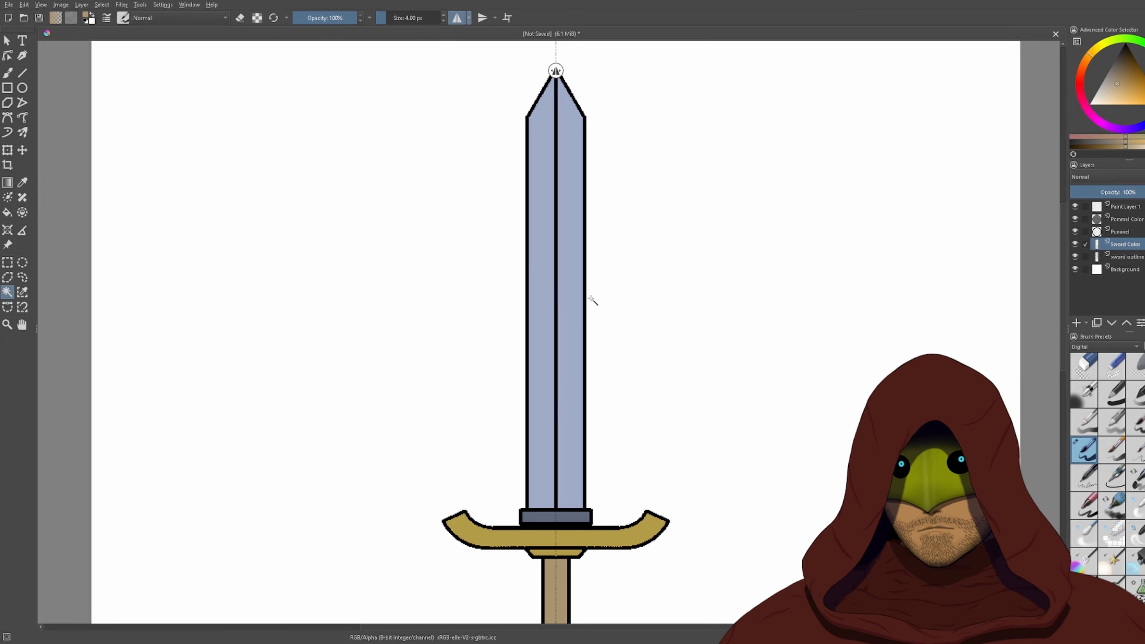
pyautogui.click(541, 329)
pyautogui.keyDown('shift'); pyautogui.click(573, 347); pyautogui.keyUp('shift')
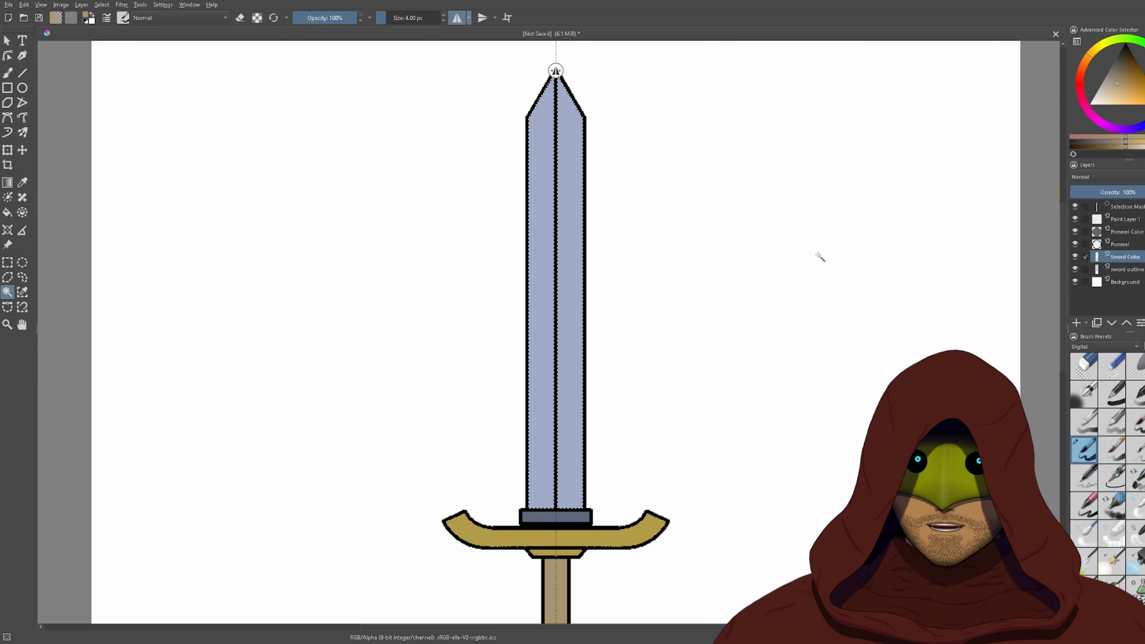
# - Make the new paint layer active and rename it Blade Shadow
pyautogui.click(1122, 219)
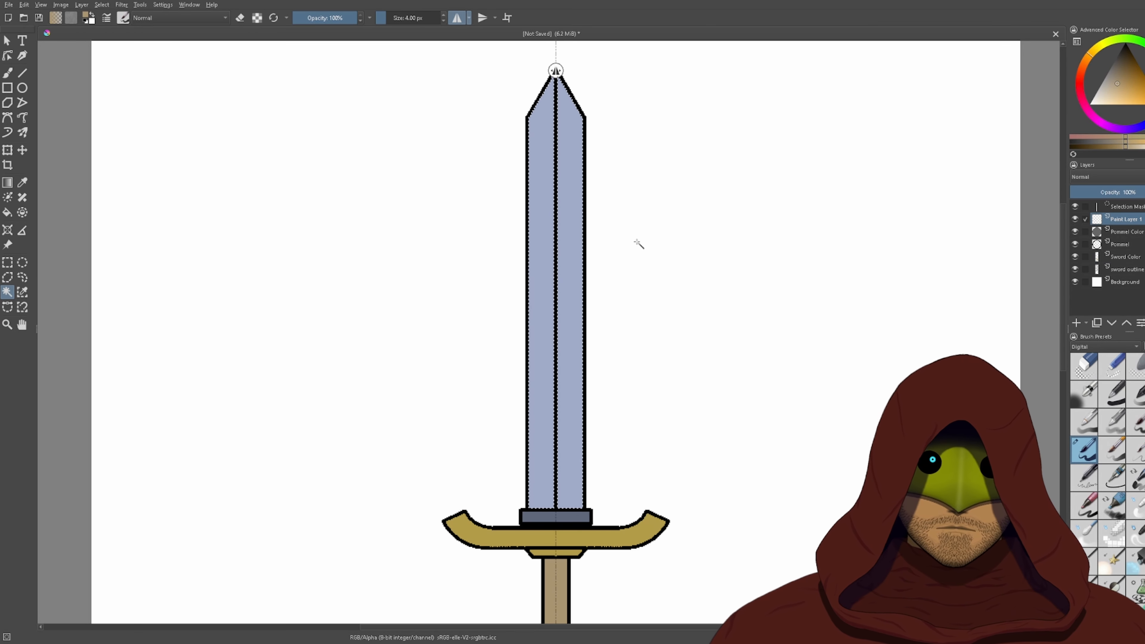
pyautogui.moveTo(801, 271); pyautogui.dragTo(846, 351)
pyautogui.click(1133, 207)
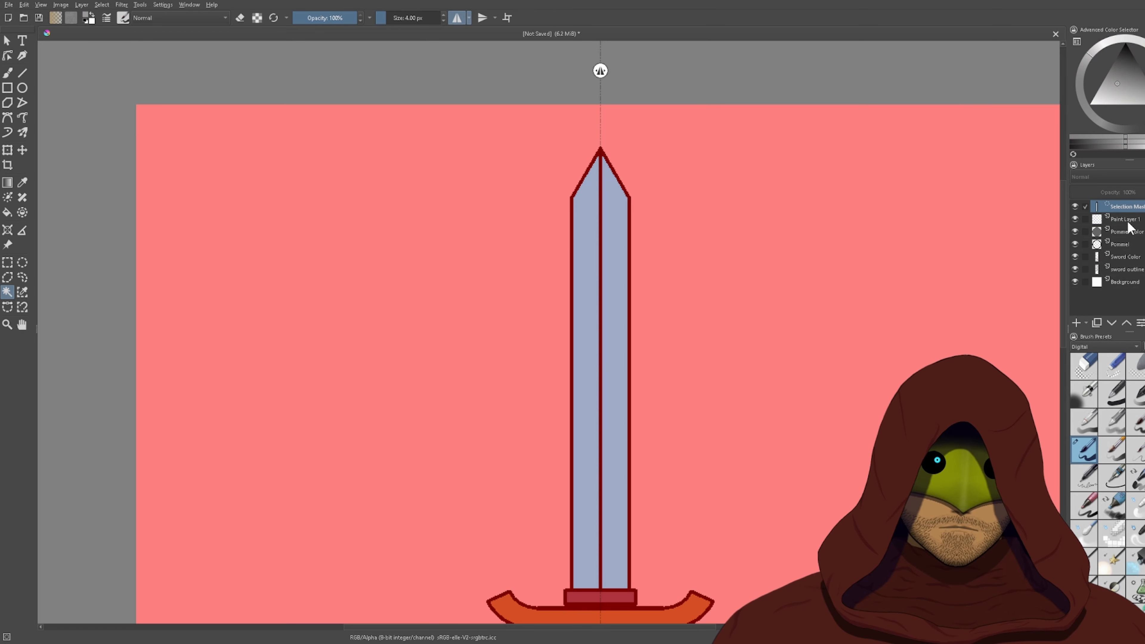
pyautogui.click(1114, 222)
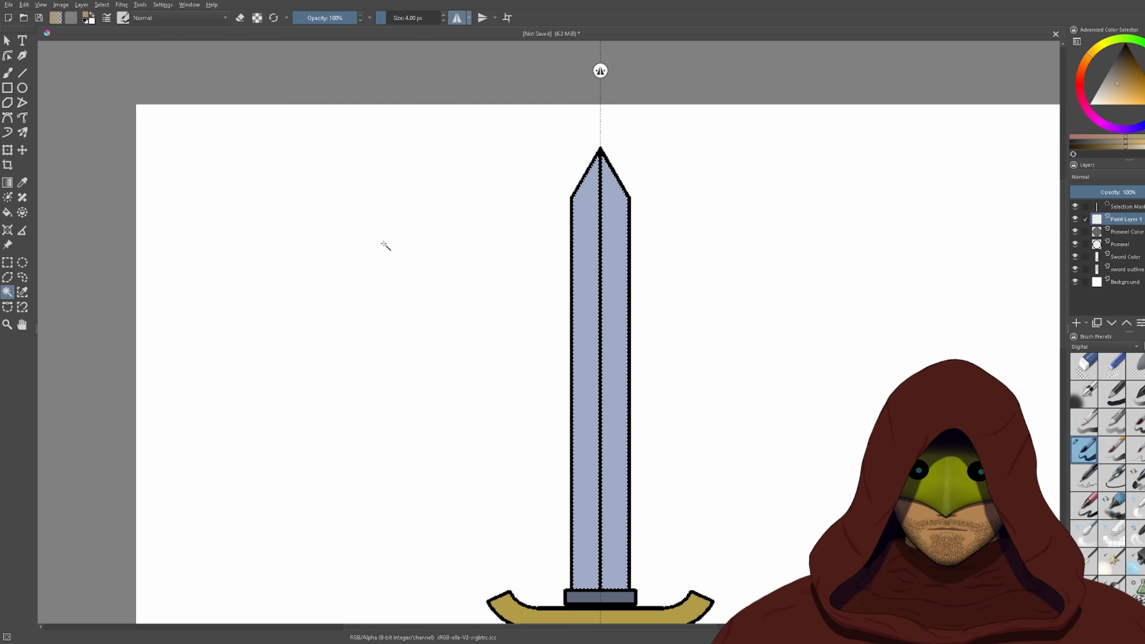
pyautogui.press('F2')
pyautogui.write('Blade S')
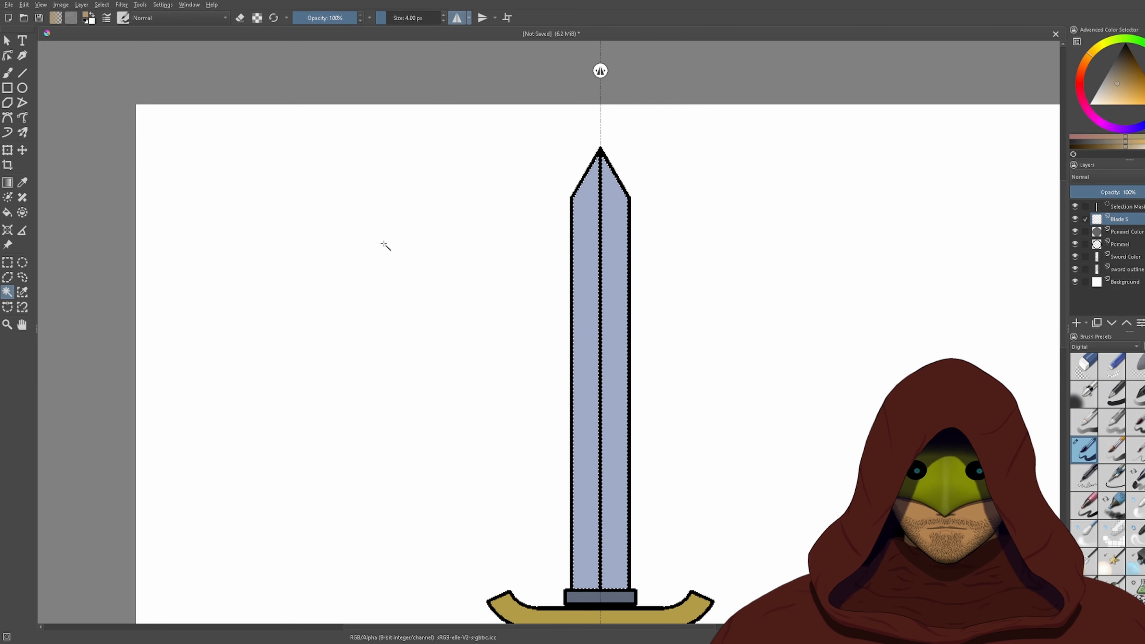
pyautogui.write('hadow')
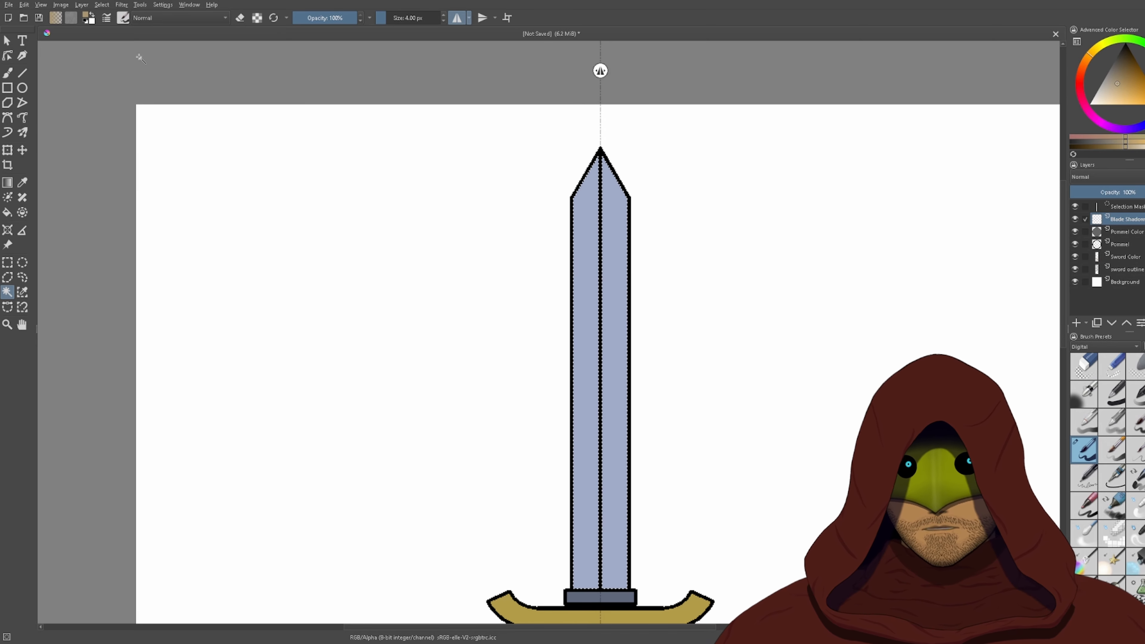
# - Choose black as the drawing colour and the Line tool for shading the blade
pyautogui.moveTo(552, 370); pyautogui.dragTo(421, 407)
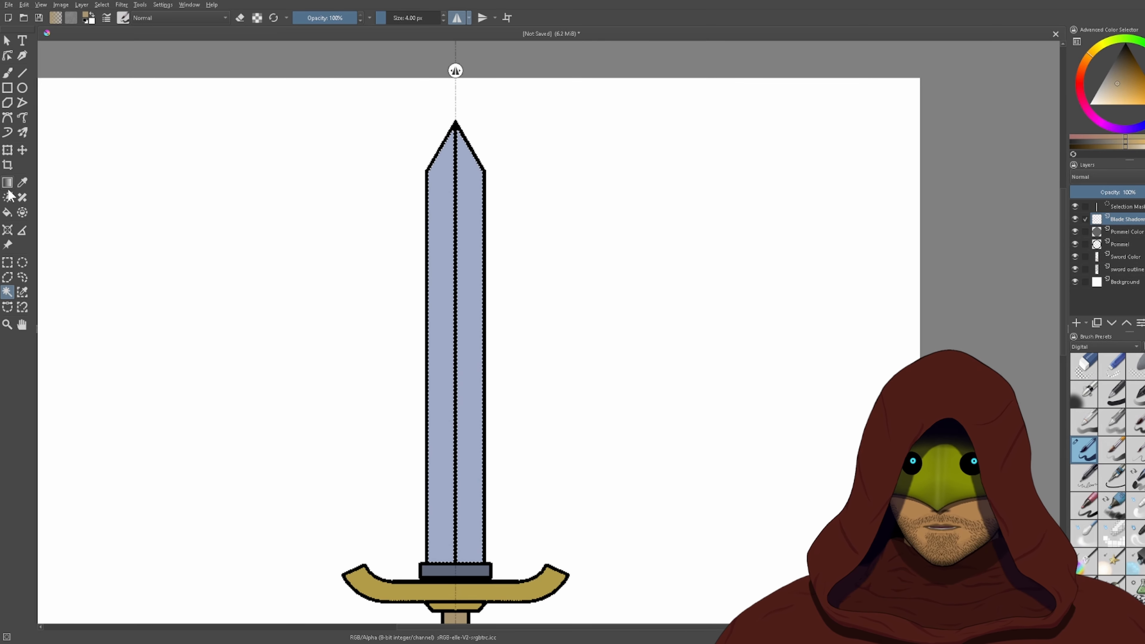
pyautogui.click(8, 72)
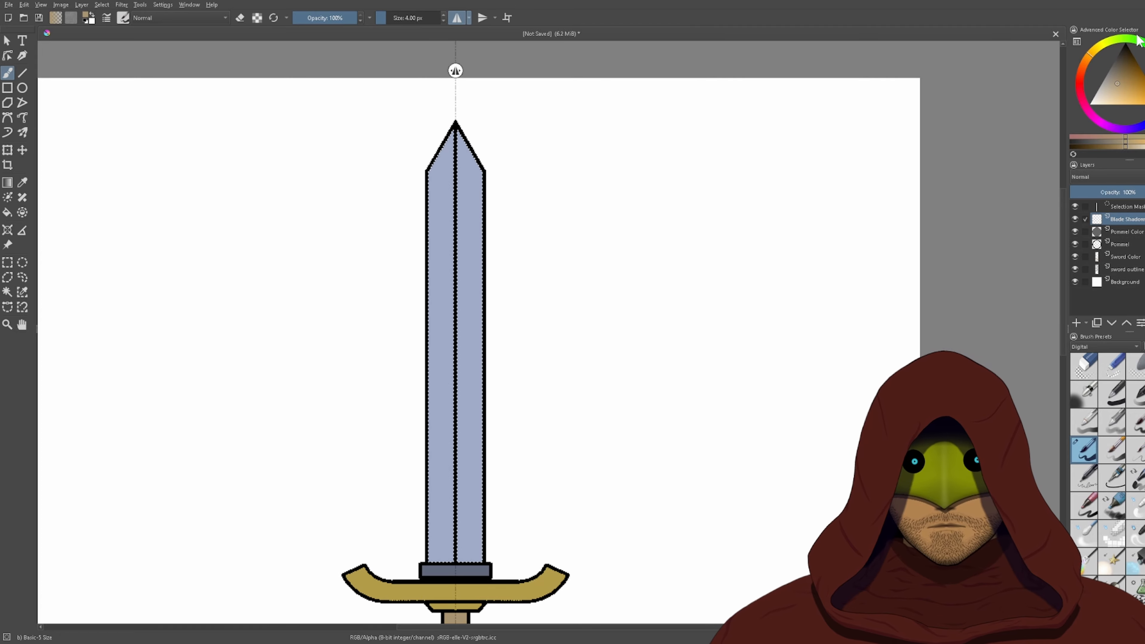
pyautogui.click(1124, 46)
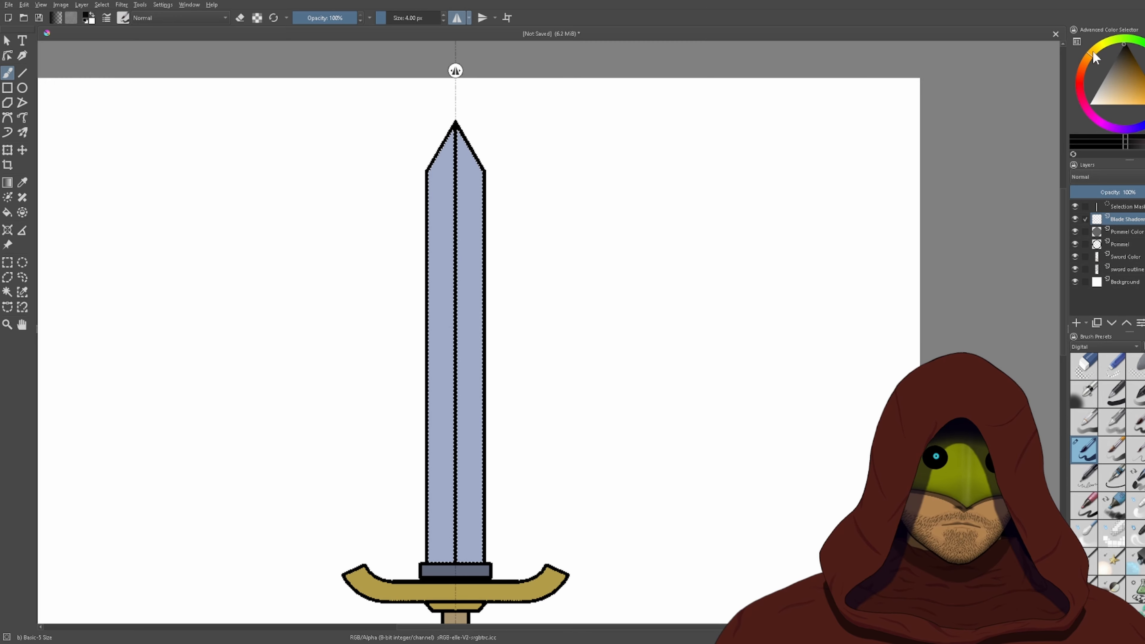
pyautogui.click(22, 73)
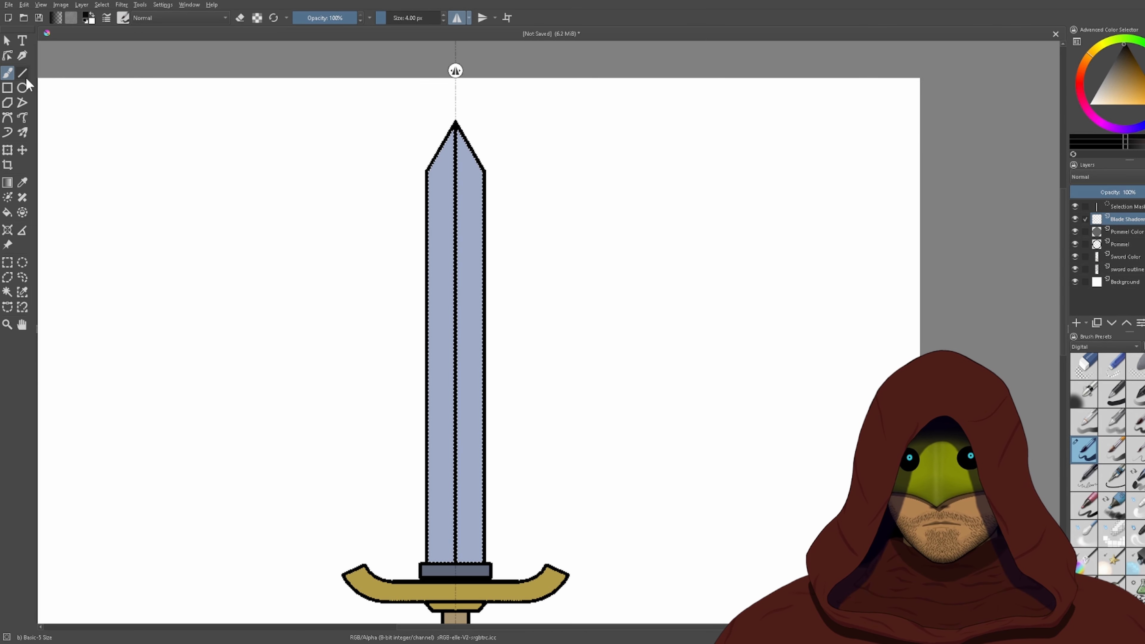
pyautogui.scroll(1, 358, 152)
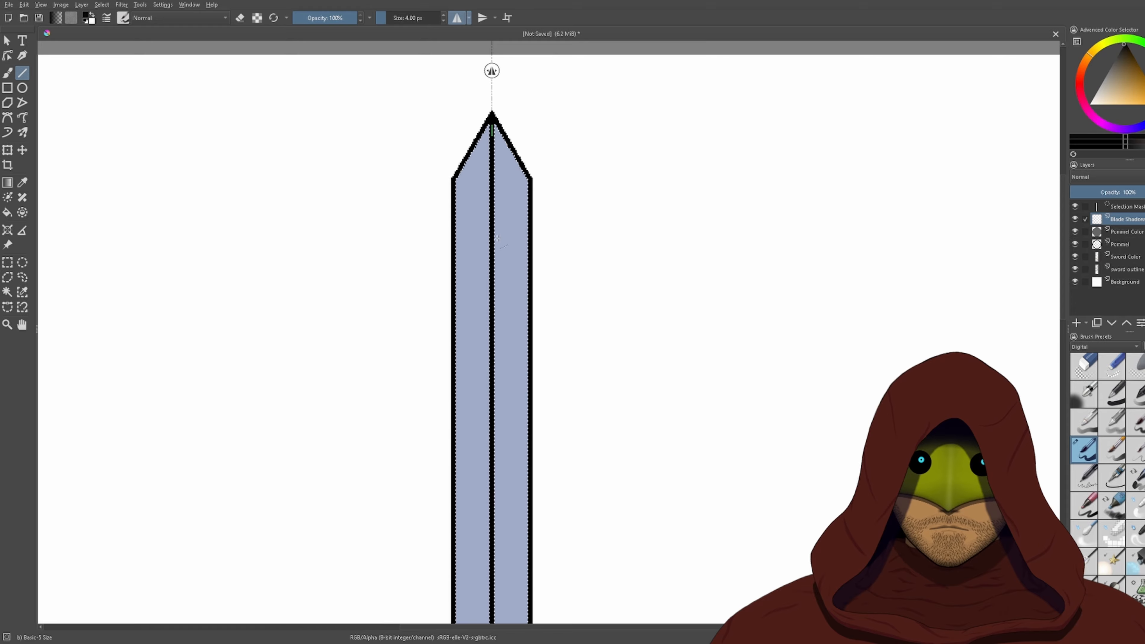
pyautogui.scroll(-3, 496, 238)
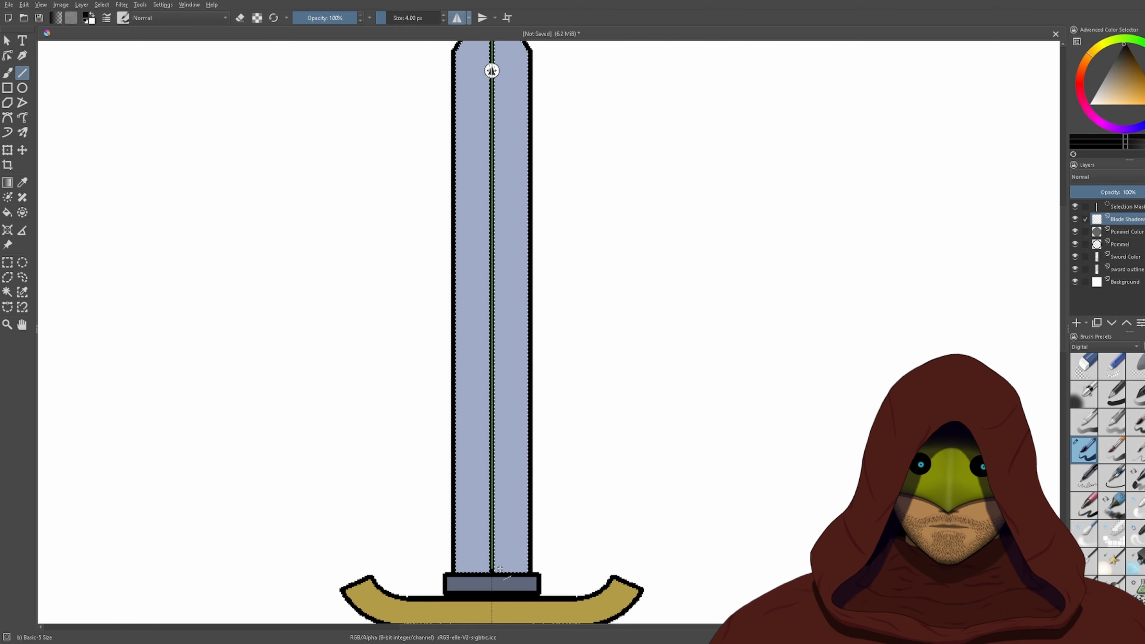
# - Turn off horizontal mirroring and draw a straight black line just right of the centre line, from the blade's base to its tip
pyautogui.moveTo(500, 569); pyautogui.dragTo(495, 80)
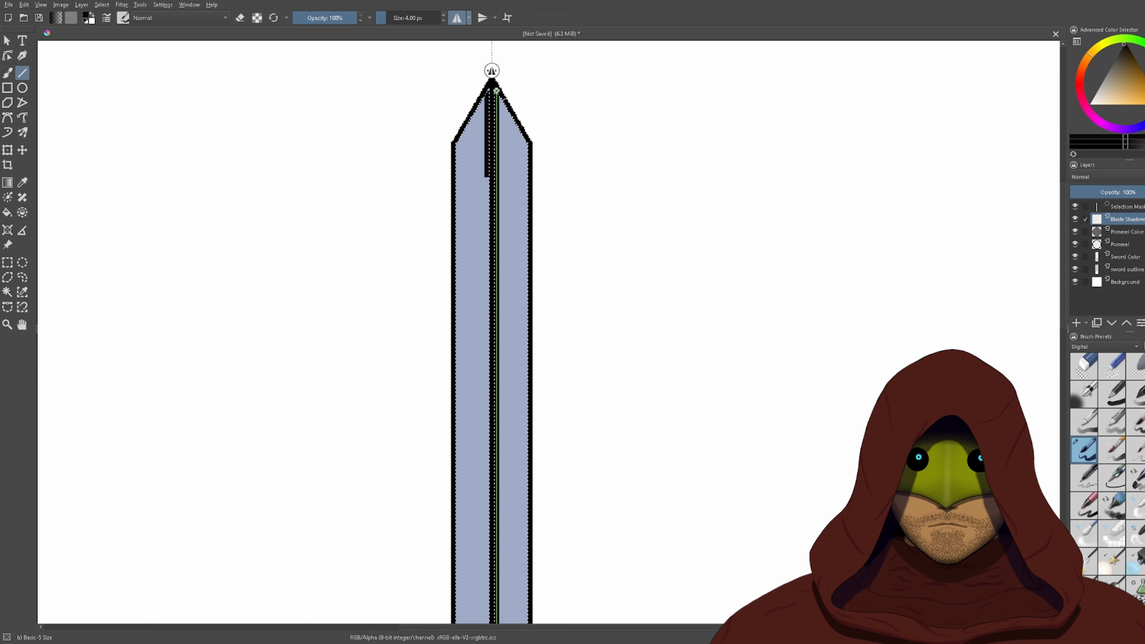
pyautogui.click(457, 18)
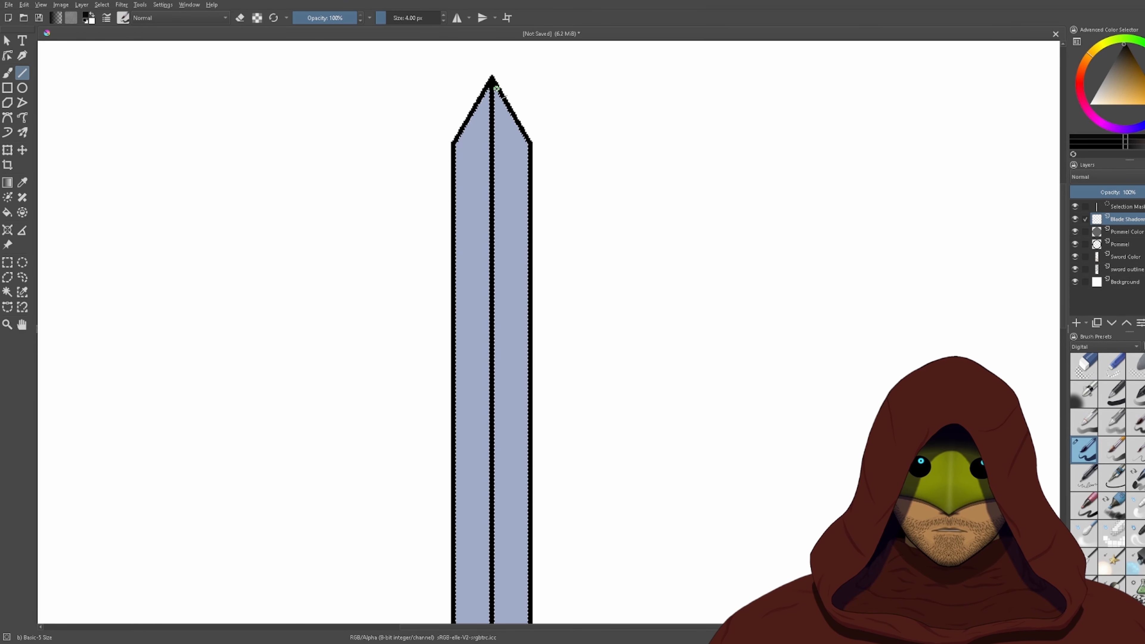
pyautogui.moveTo(528, 622); pyautogui.dragTo(455, 472)
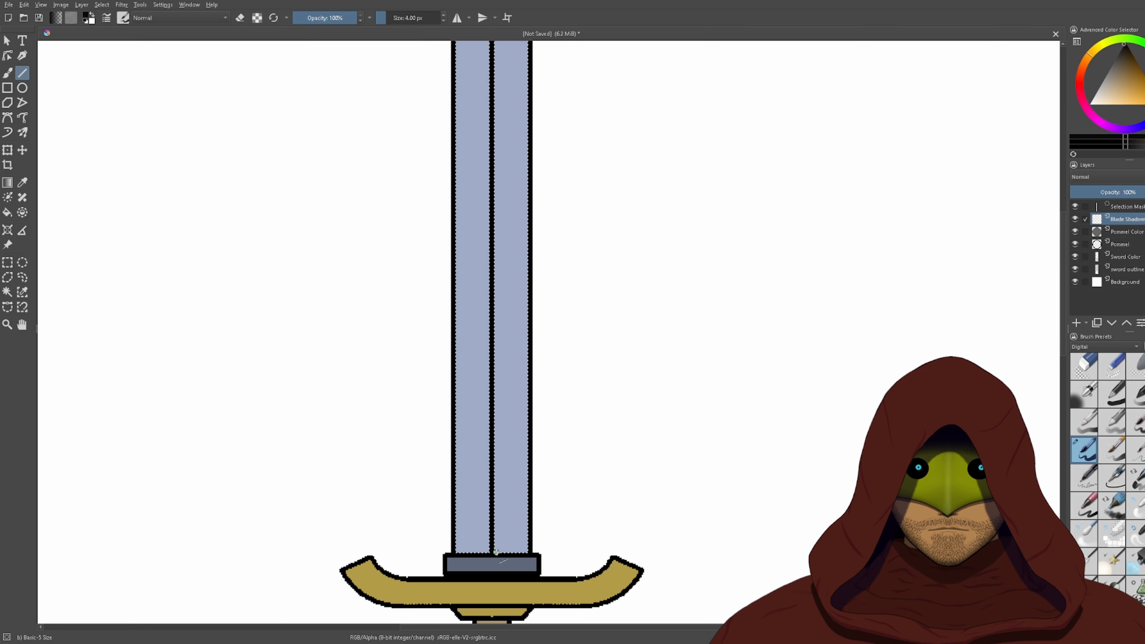
pyautogui.moveTo(496, 552); pyautogui.dragTo(511, 49)
pyautogui.moveTo(526, 501)
pyautogui.mouseDown()
pyautogui.moveTo(537, 235)
pyautogui.moveTo(512, 36)
pyautogui.moveTo(512, 96)
pyautogui.mouseUp()
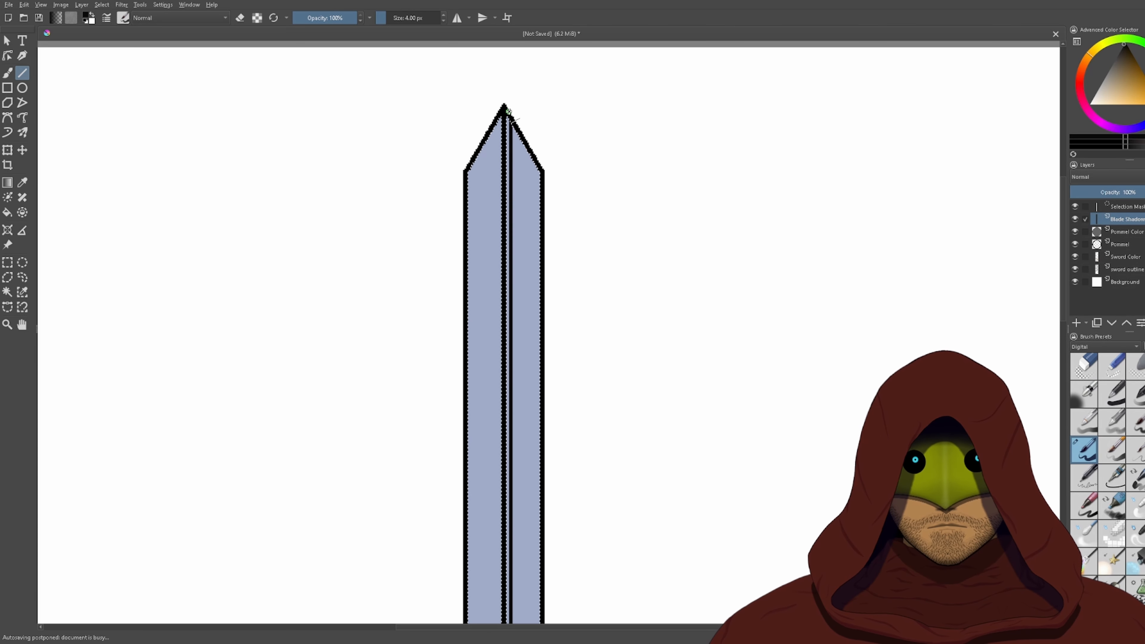
# - Inspect the black shadow line along the blade and undo the blur applied to it
pyautogui.scroll(-2, 525, 313)
pyautogui.moveTo(537, 433); pyautogui.dragTo(529, 156)
pyautogui.scroll(2, 529, 156)
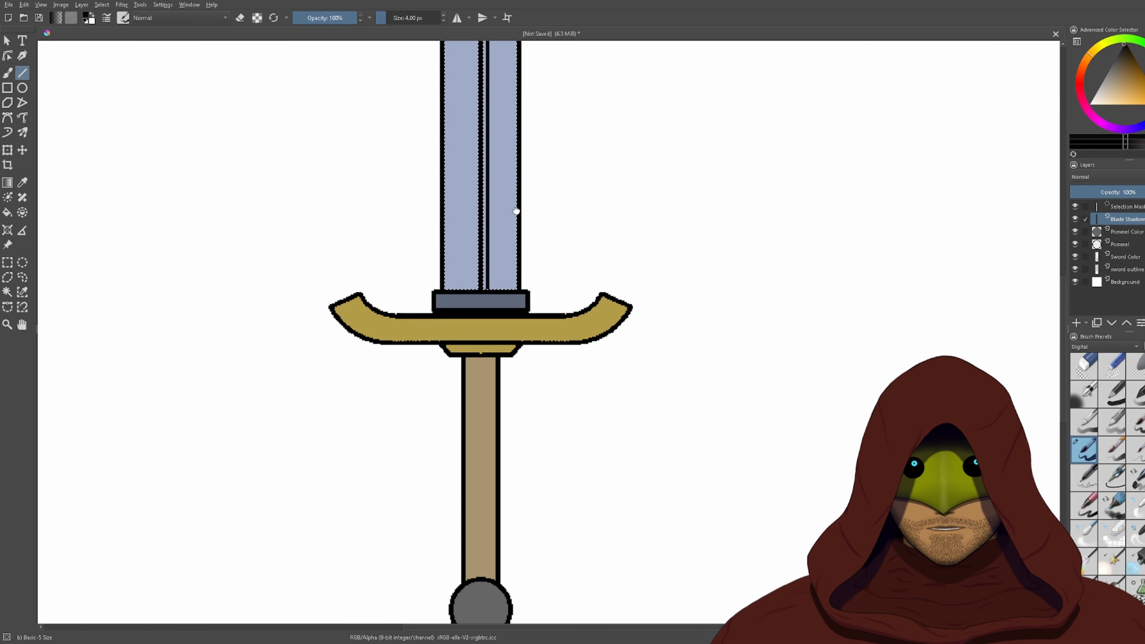
pyautogui.moveTo(516, 210); pyautogui.dragTo(545, 456)
pyautogui.scroll(4, 528, 345)
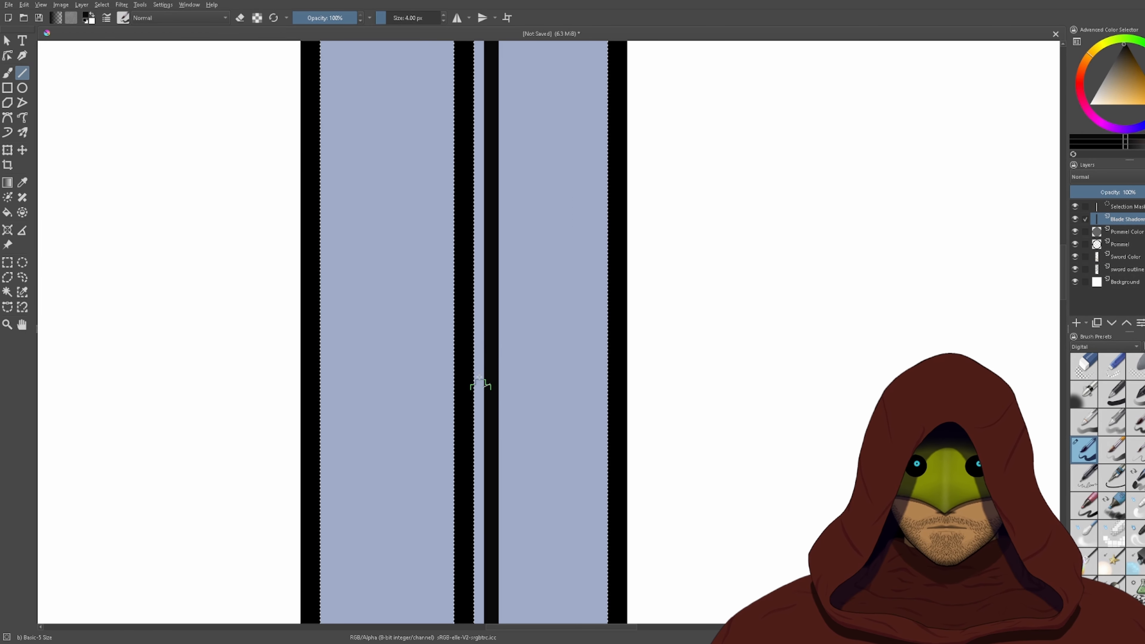
pyautogui.scroll(-7, 476, 399)
pyautogui.scroll(1, 478, 362)
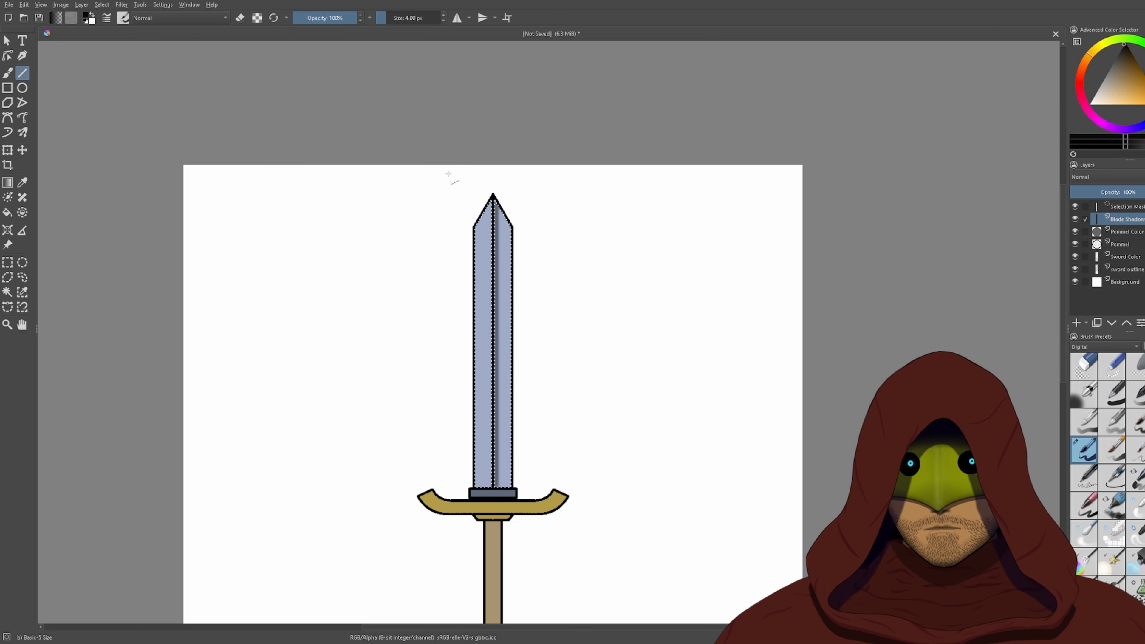
pyautogui.scroll(2, 473, 404)
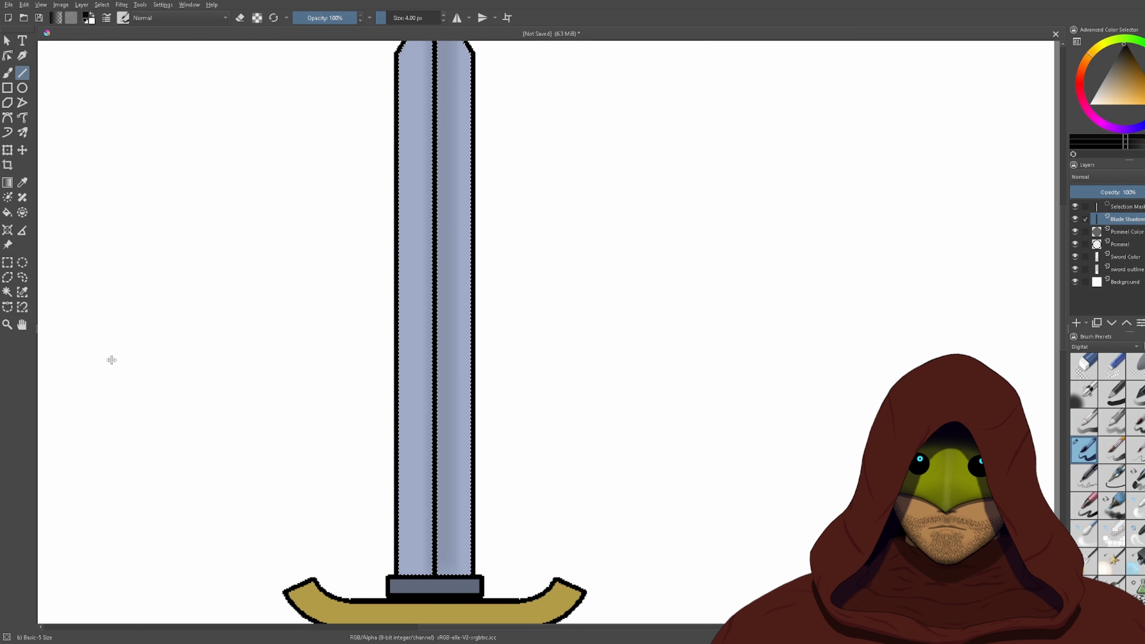
pyautogui.hotkey('ctrl', 'z')
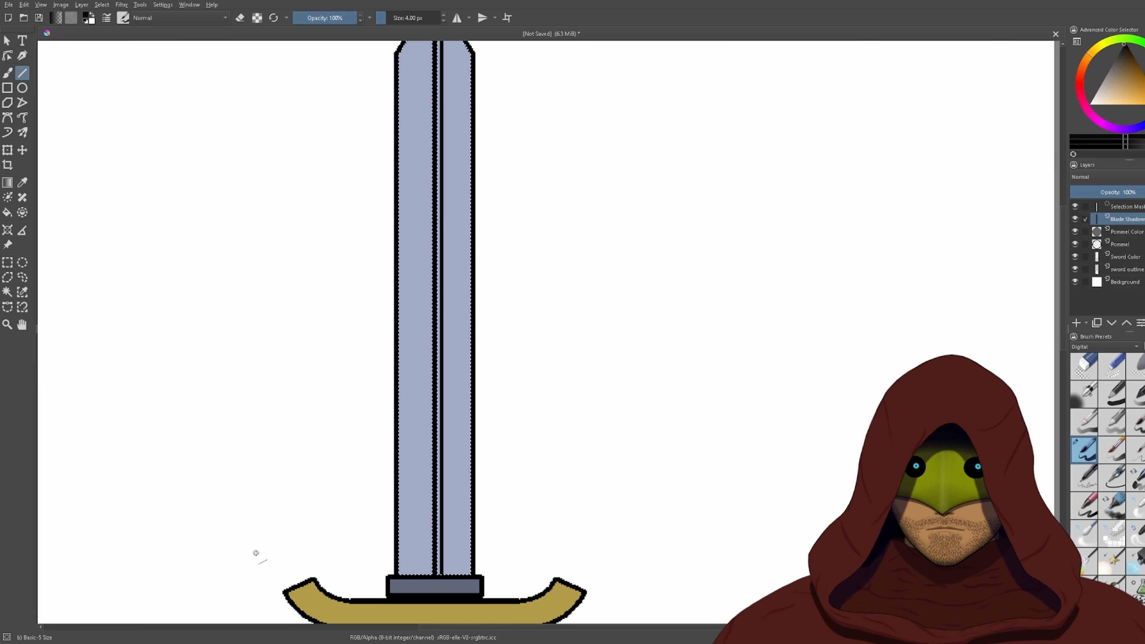
# - Try to select a blade half with the Contiguous Selection tool on the Blade Shadow layer, and clear the selection
pyautogui.click(7, 291)
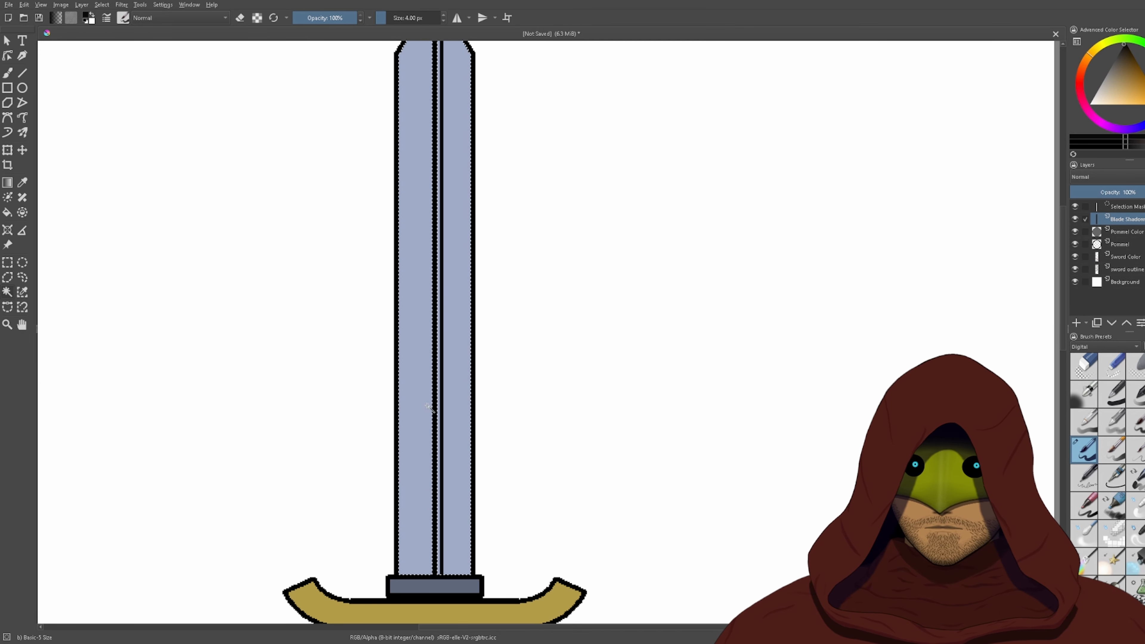
pyautogui.click(421, 517)
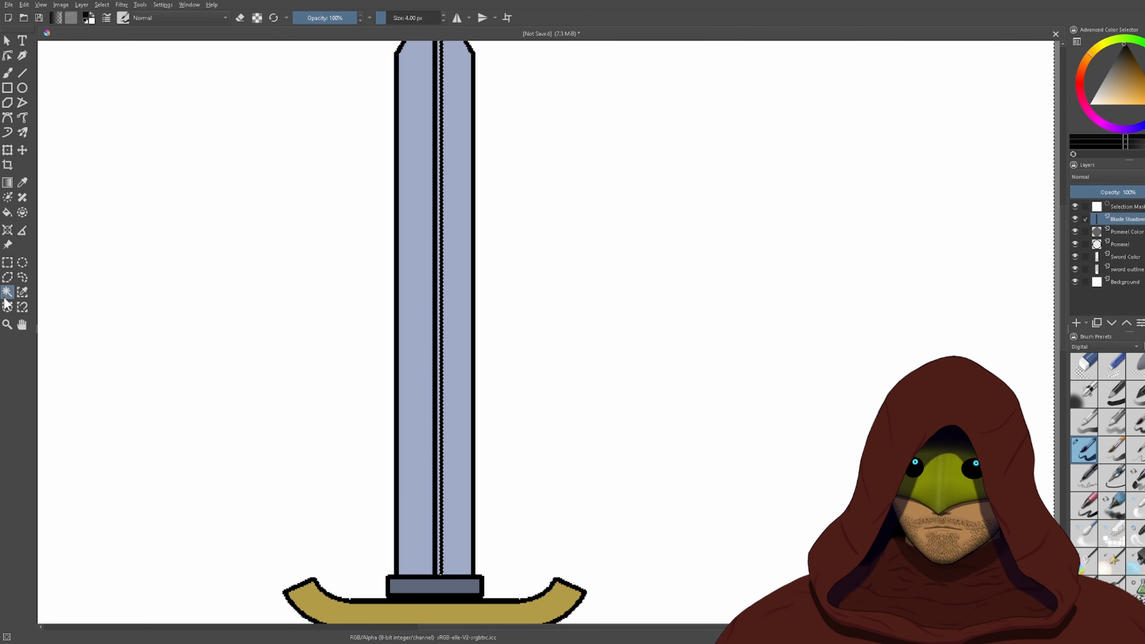
pyautogui.scroll(1, 514, 508)
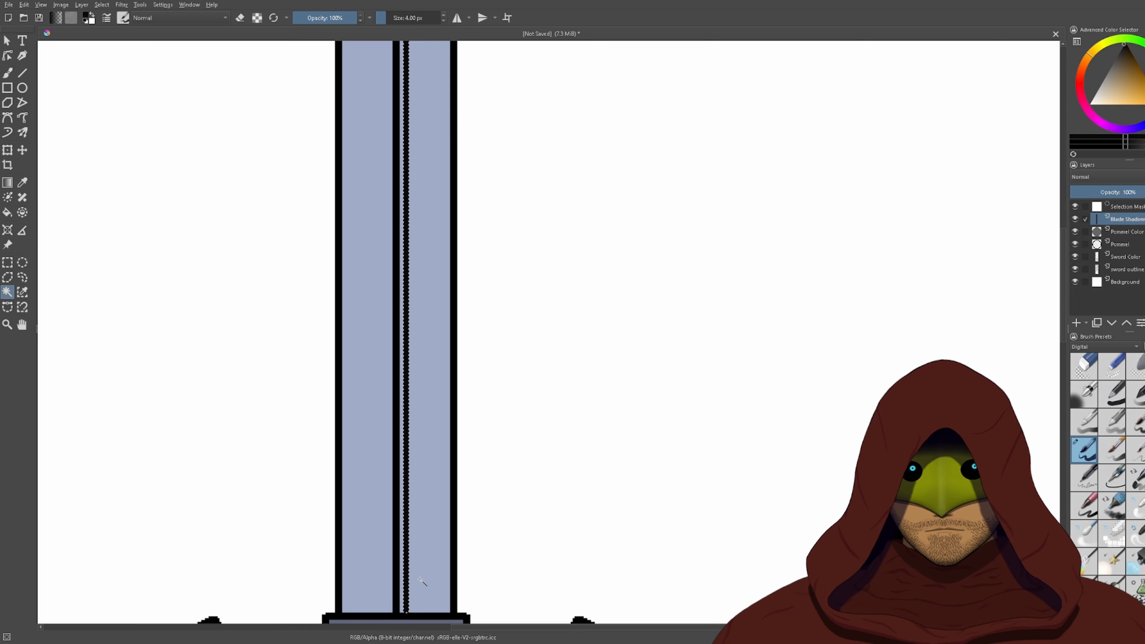
pyautogui.moveTo(425, 584); pyautogui.dragTo(438, 462)
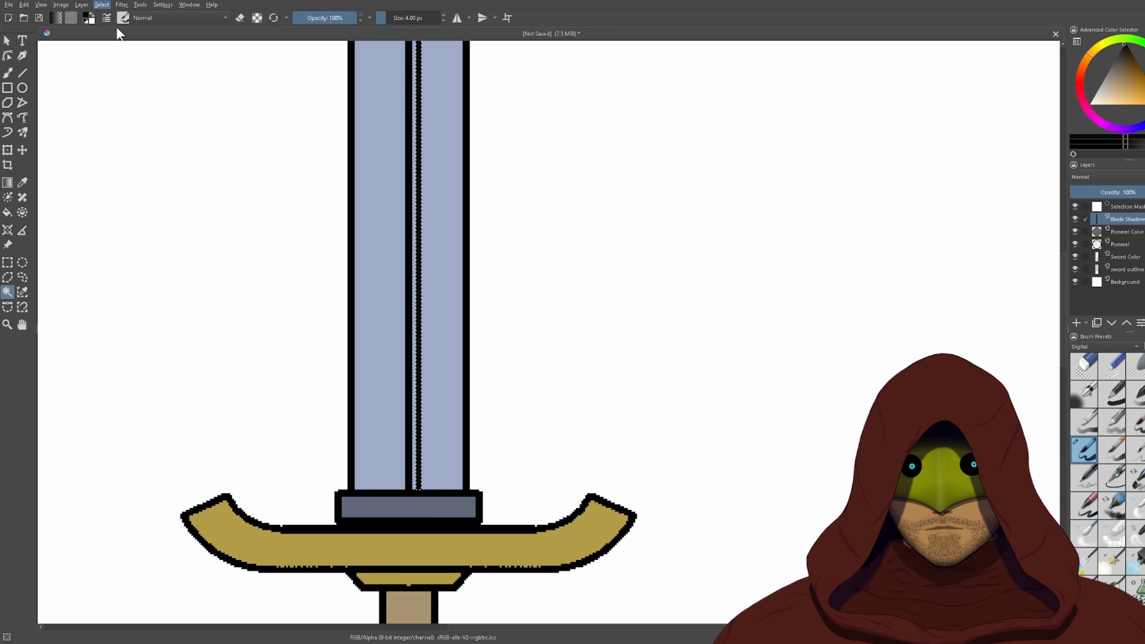
pyautogui.hotkey('ctrl', 'shift', 'a')
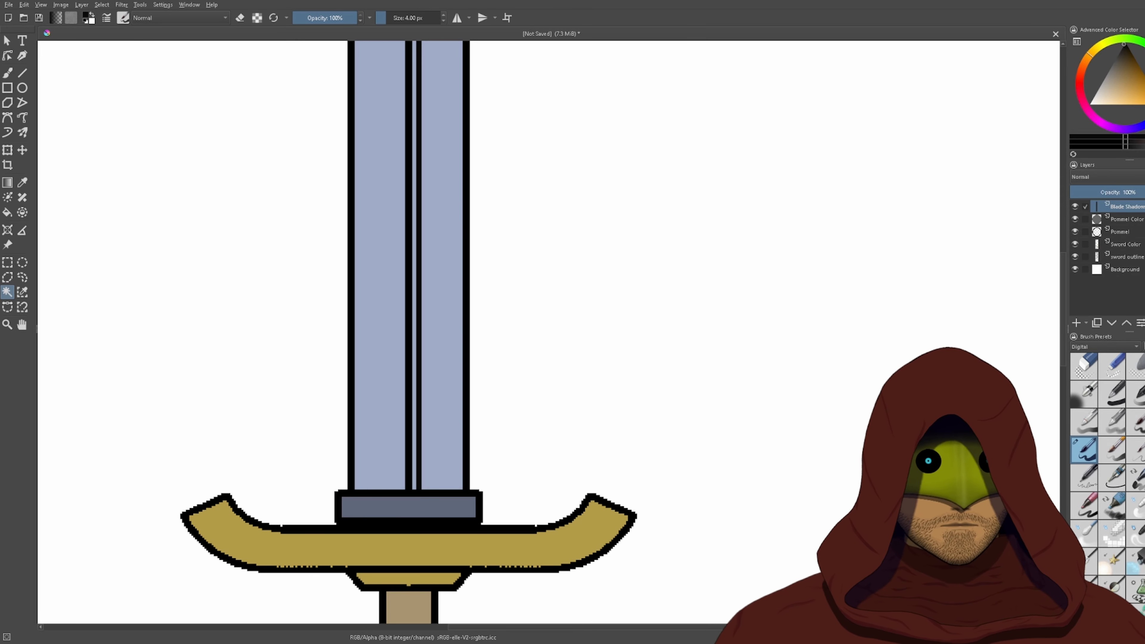
# - Select the right blade half on the Sword Color layer with the Contiguous Selection tool
pyautogui.click(1129, 219)
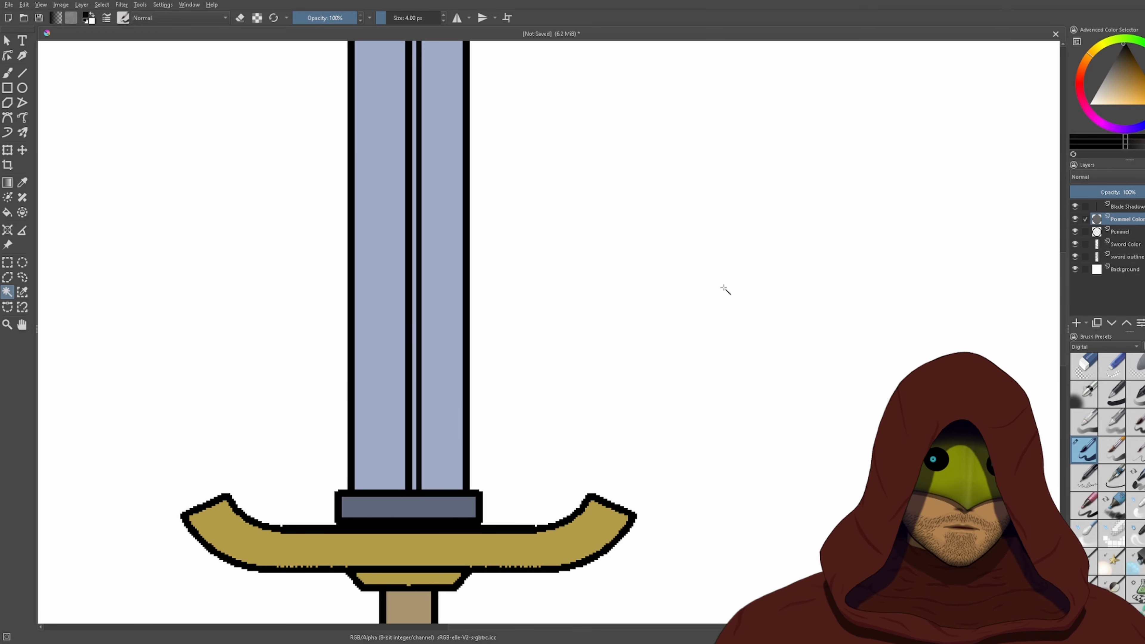
pyautogui.click(1125, 244)
pyautogui.click(447, 383)
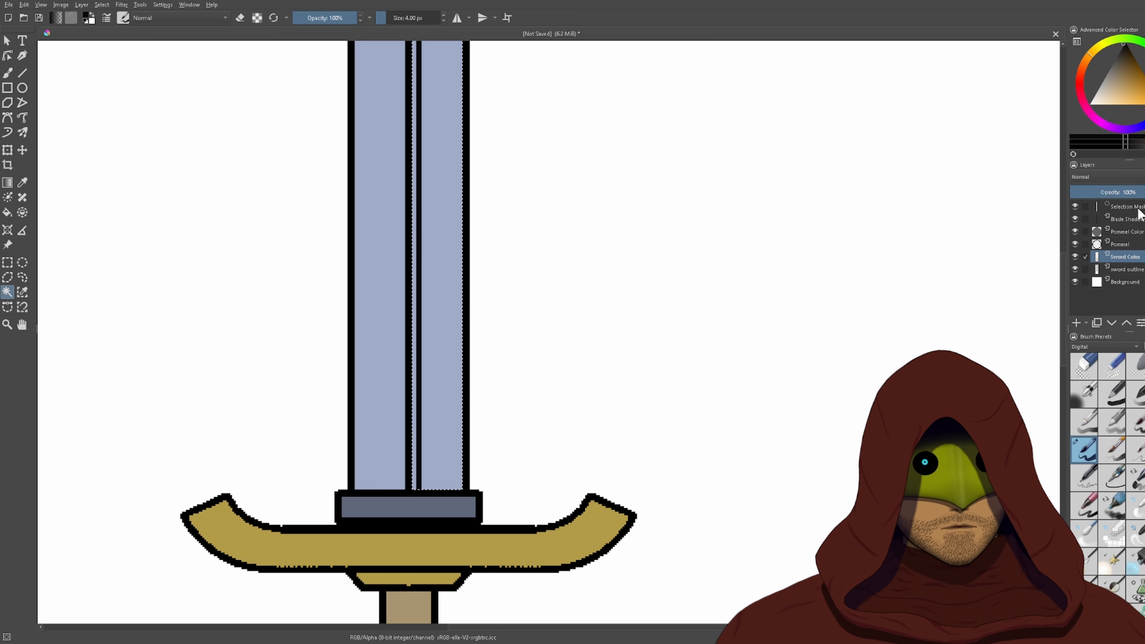
# - On the Blade Shadow layer, draw a straight 8 px black line down the selected blade half, beside the centre line from tip to base
pyautogui.click(1138, 221)
pyautogui.moveTo(485, 55); pyautogui.dragTo(474, 296)
pyautogui.click(23, 73)
pyautogui.scroll(-3, 474, 296)
pyautogui.press(']')
pyautogui.press(']')
pyautogui.press(']')
pyautogui.press(']')
pyautogui.moveTo(563, 226); pyautogui.dragTo(562, 513)
# - Blur the black line within the selection, repeating the blur filter until it fades softly across the right blade half
pyautogui.click(122, 5)
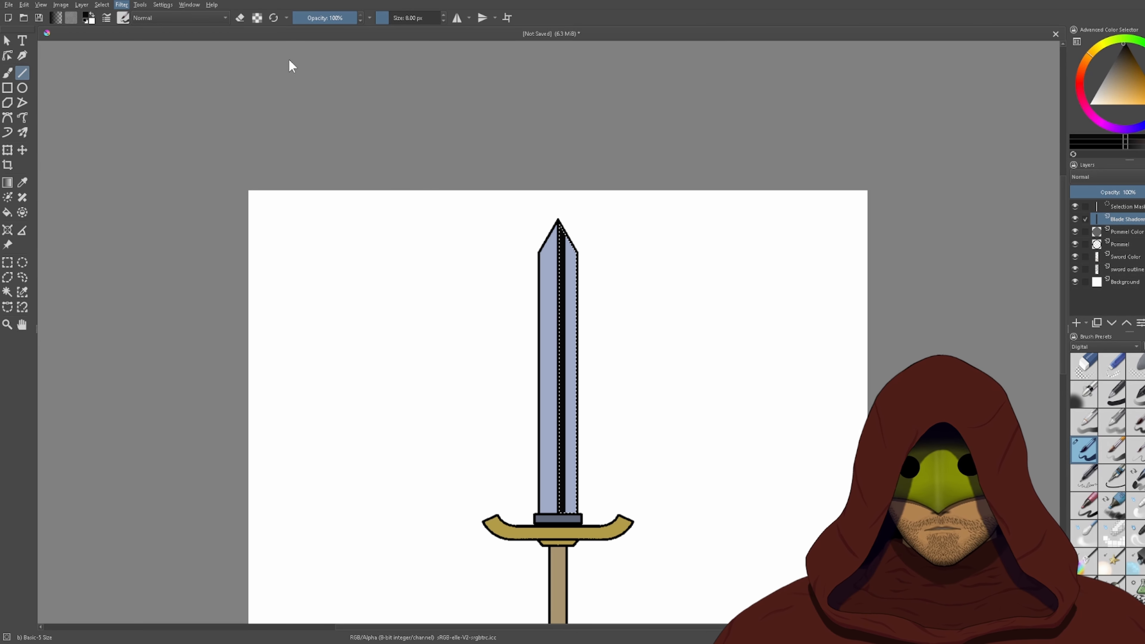
pyautogui.scroll(3, 613, 307)
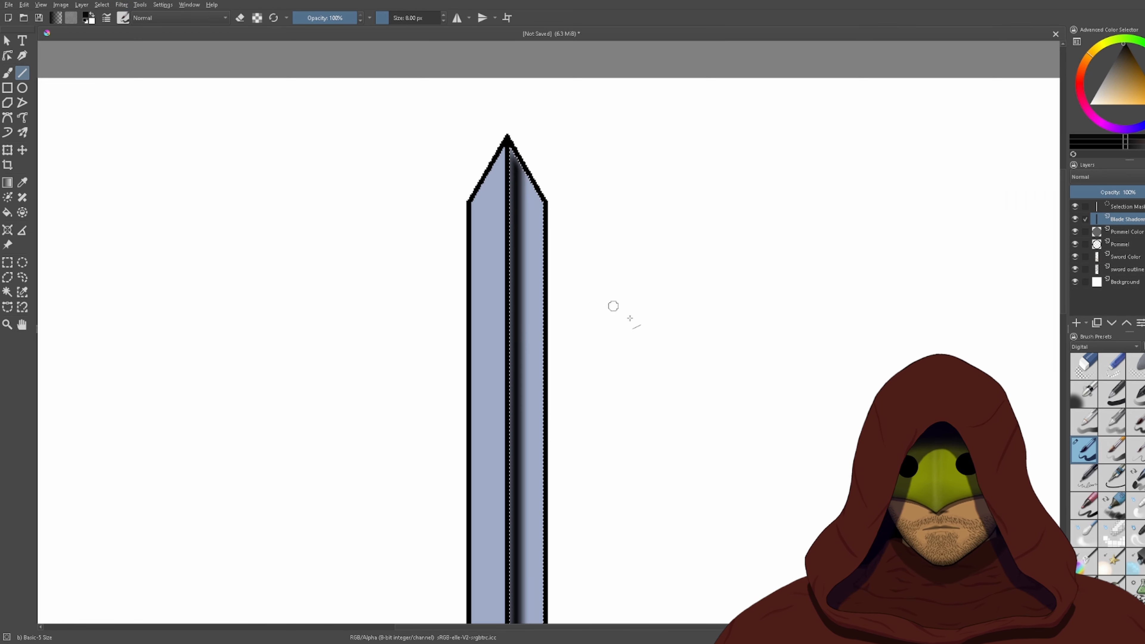
pyautogui.hotkey('ctrl', 'f')
pyautogui.hotkey('ctrl', 'f')
pyautogui.hotkey('ctrl', 'f')
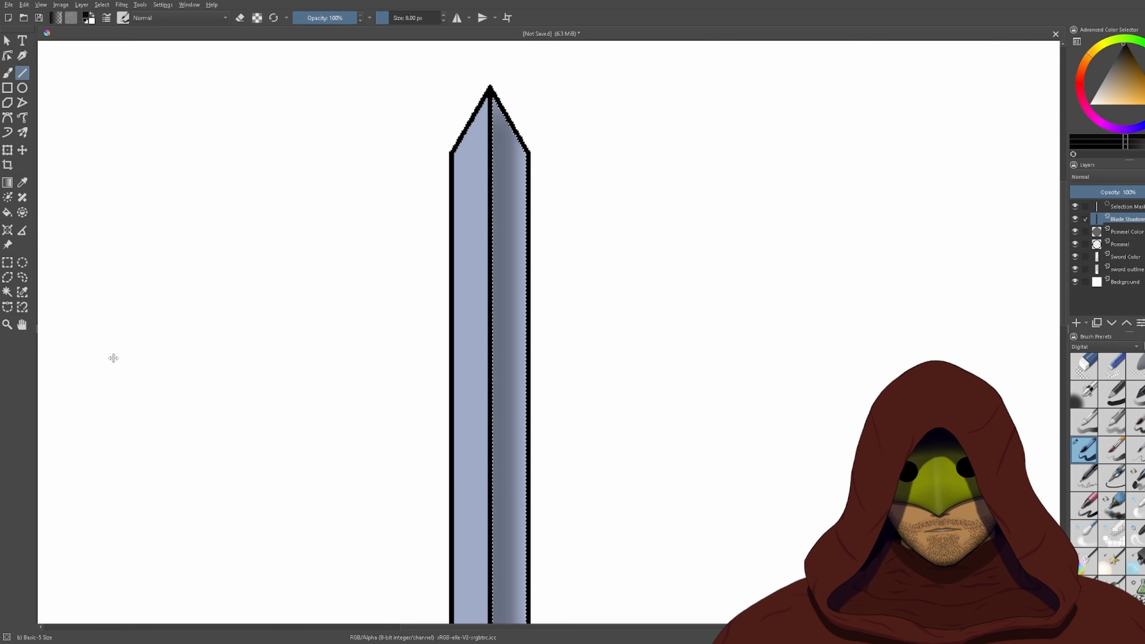
pyautogui.hotkey('ctrl', 'z')
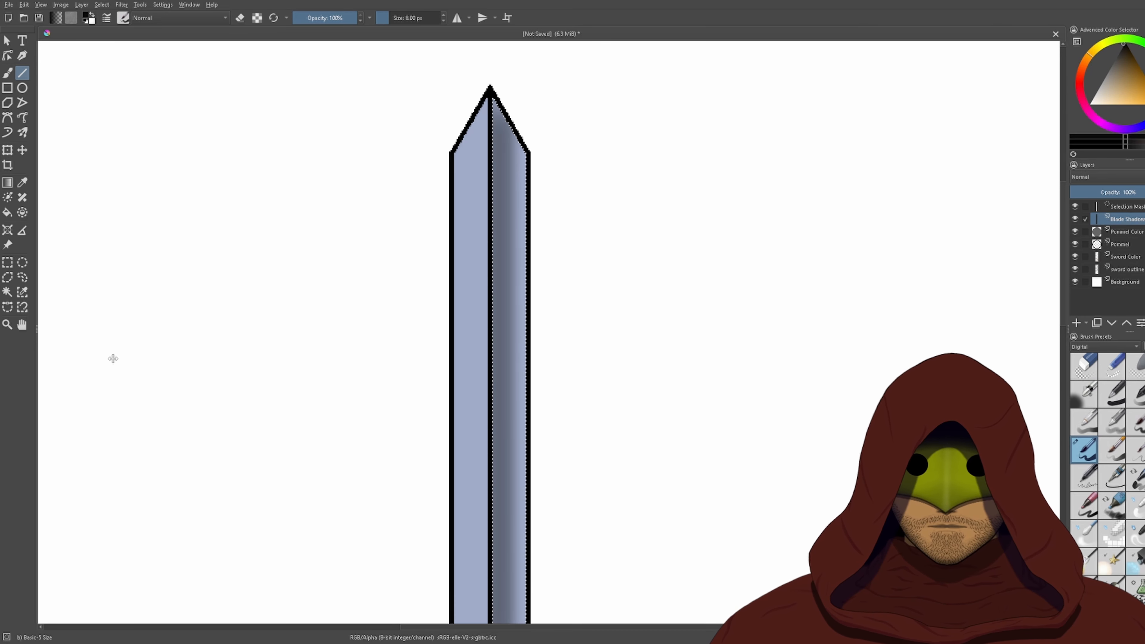
pyautogui.hotkey('ctrl', 'f')
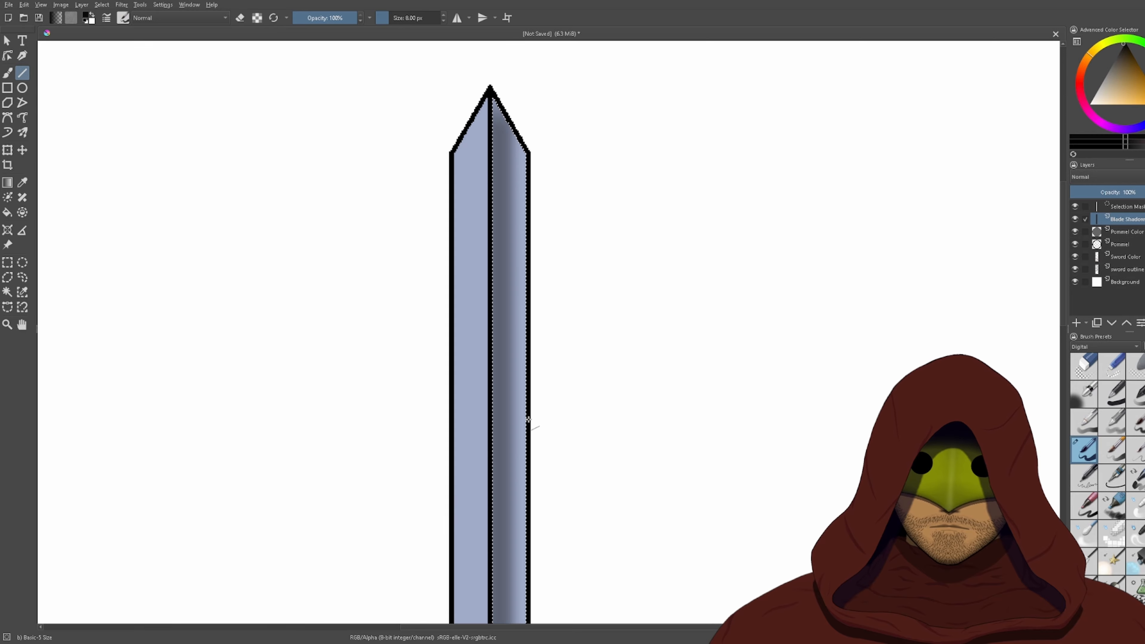
# - Add a new paint layer and draw a straight 8 px black diagonal from the blade's tip to near the right edge at its base
pyautogui.moveTo(529, 421); pyautogui.dragTo(529, 225)
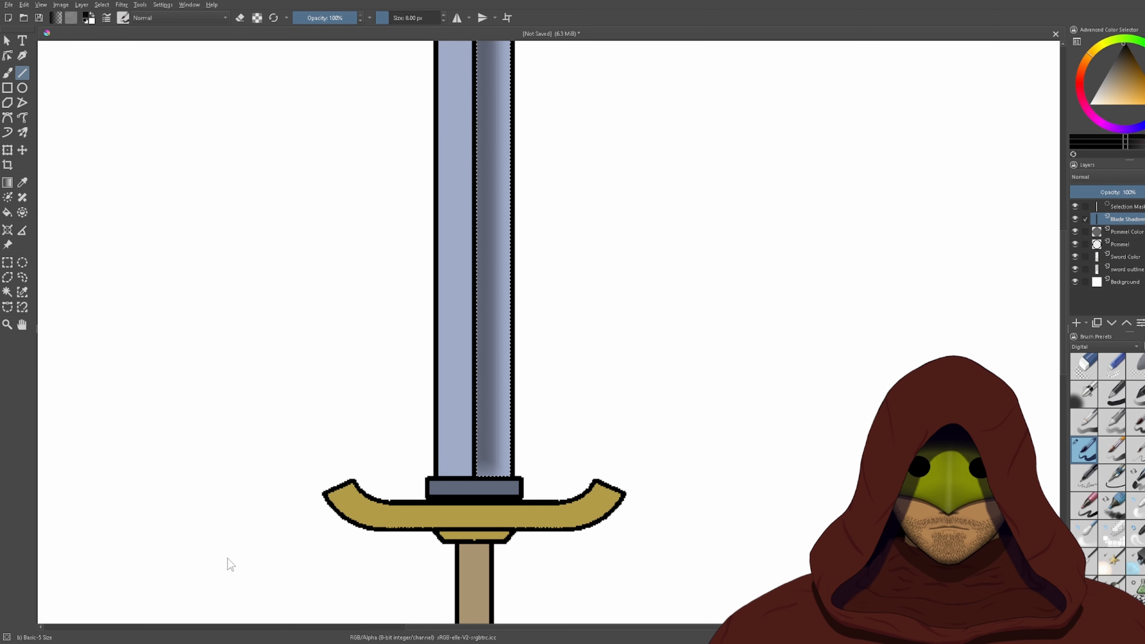
pyautogui.scroll(-2, 569, 265)
pyautogui.scroll(1, 567, 266)
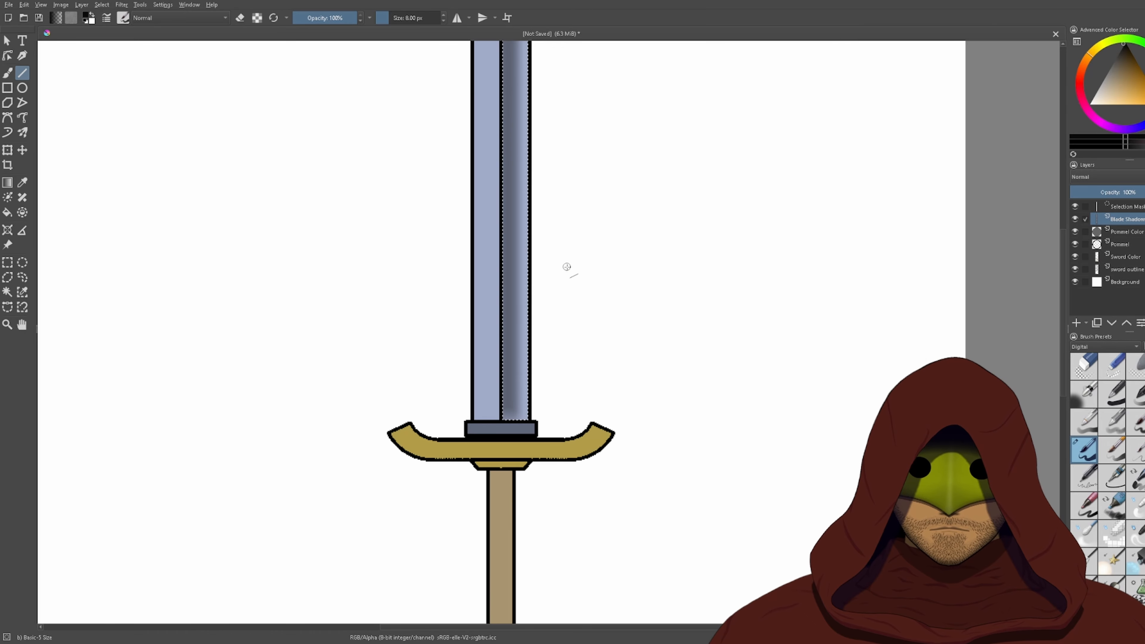
pyautogui.moveTo(566, 268); pyautogui.dragTo(550, 448)
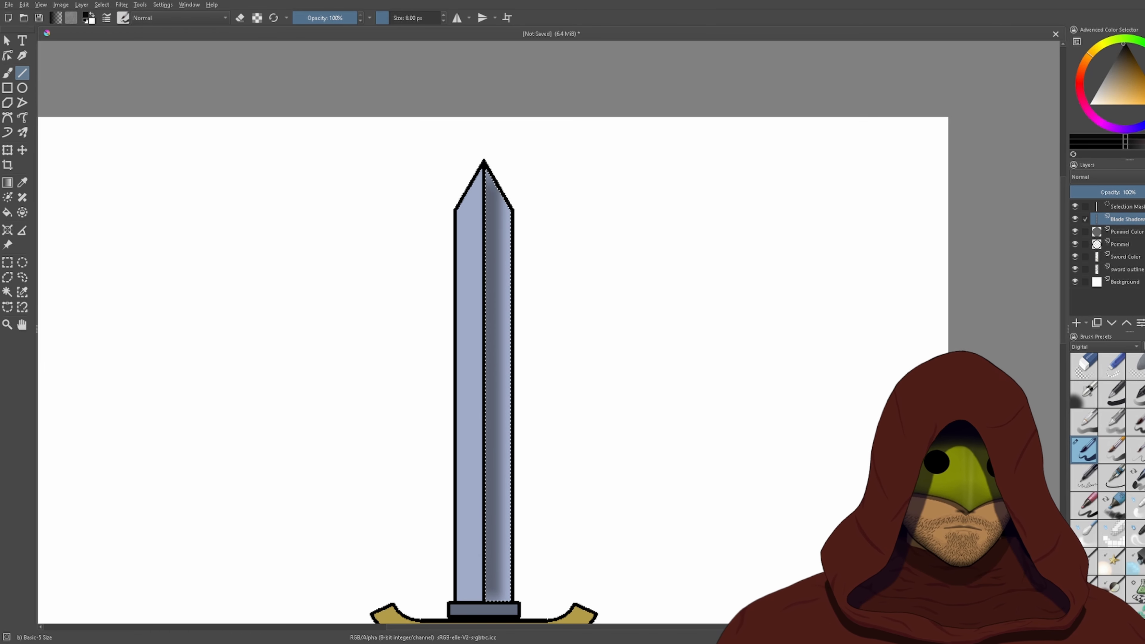
pyautogui.click(1075, 325)
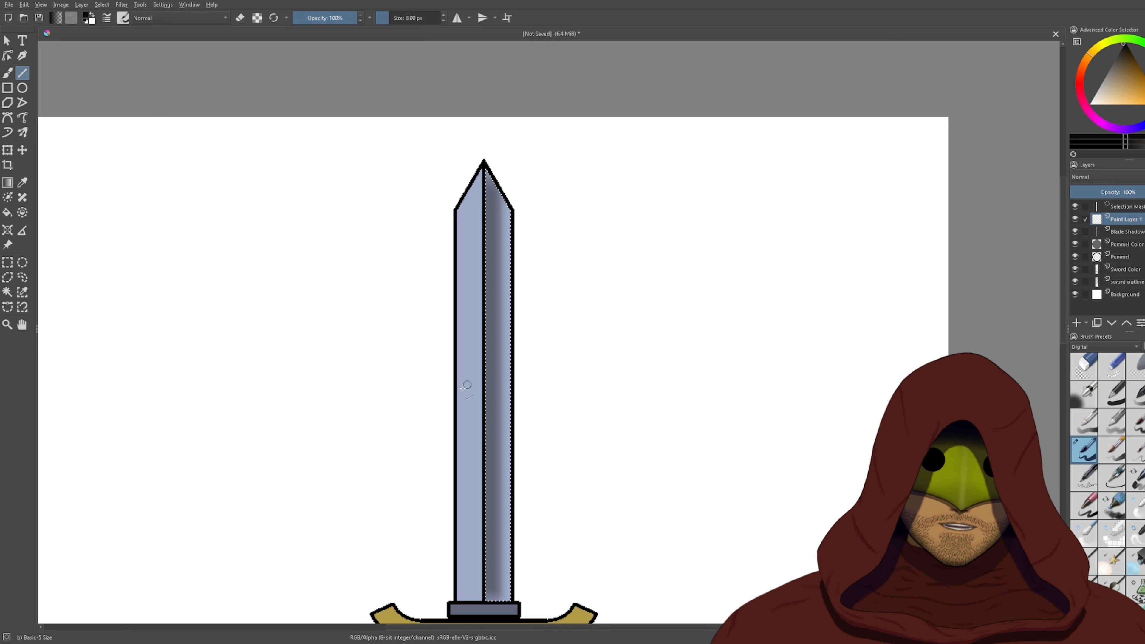
pyautogui.moveTo(464, 384)
pyautogui.mouseDown()
pyautogui.moveTo(462, 280)
pyautogui.moveTo(467, 356)
pyautogui.mouseUp()
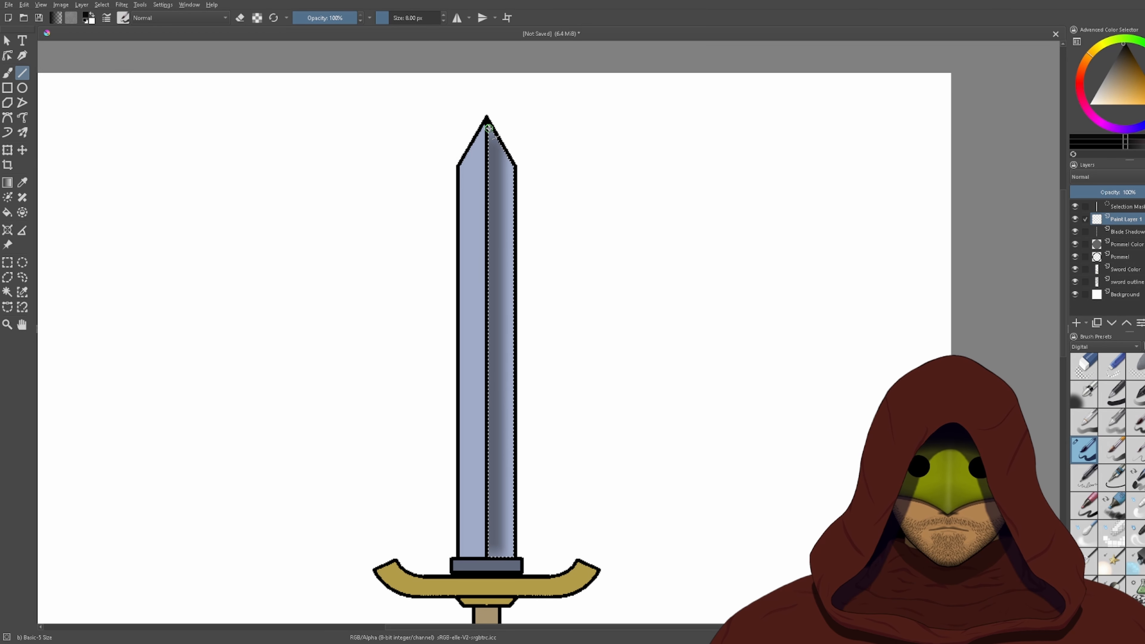
pyautogui.moveTo(488, 128)
pyautogui.mouseDown()
pyautogui.moveTo(560, 619)
pyautogui.moveTo(520, 518)
pyautogui.moveTo(506, 519)
pyautogui.mouseUp()
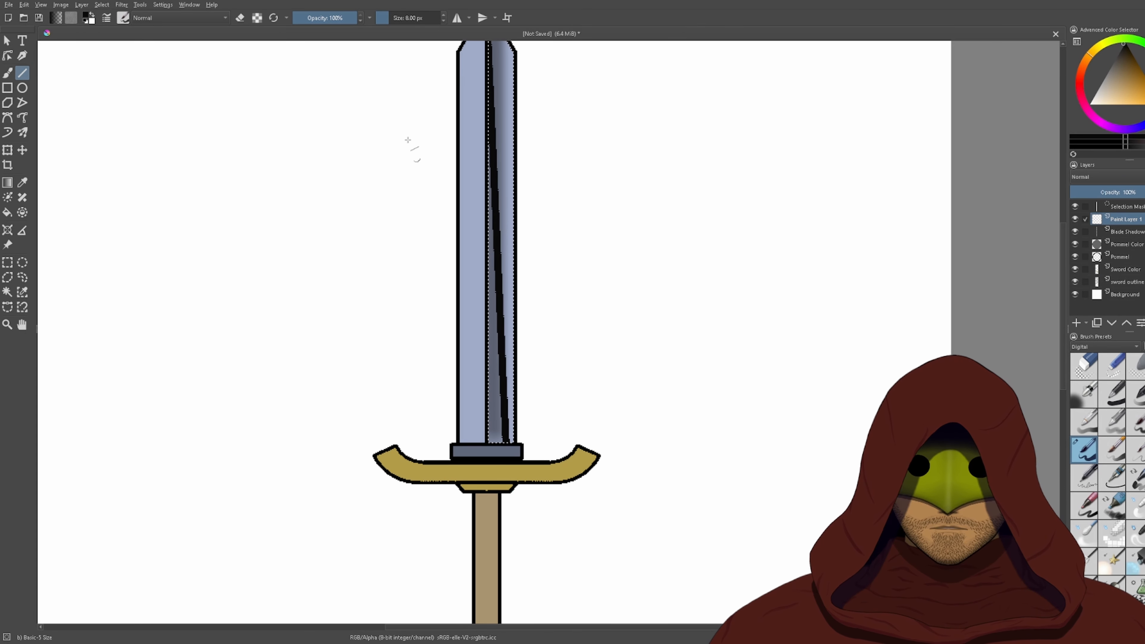
# - Fill the area between the centre line and the diagonal with black, and blur the filled shape
pyautogui.click(7, 213)
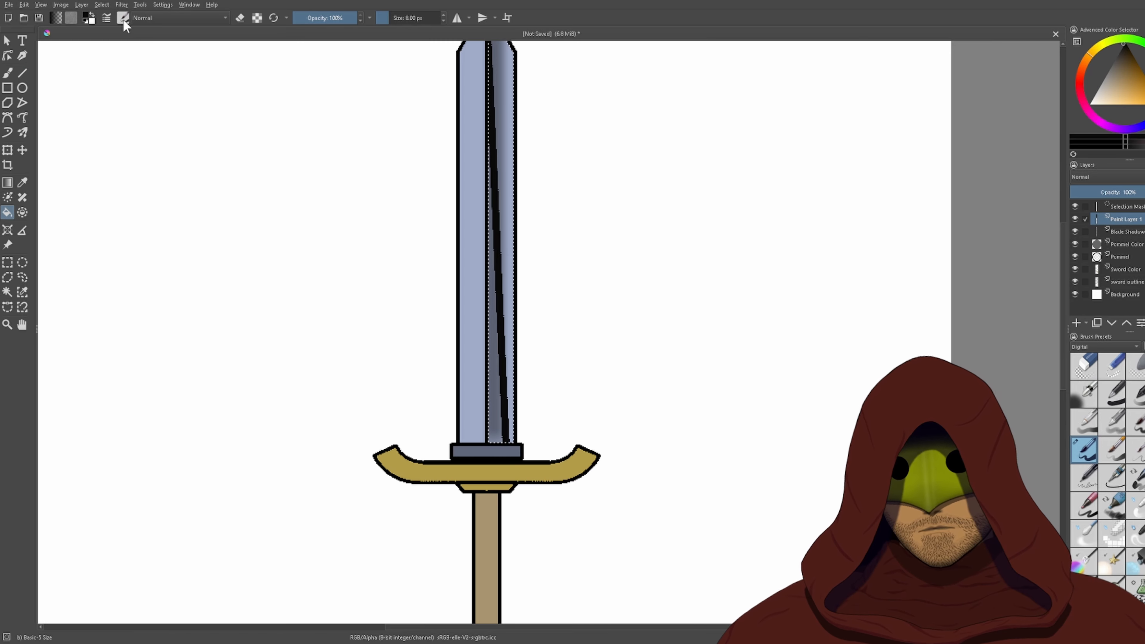
pyautogui.scroll(1, 503, 433)
pyautogui.scroll(4, 498, 442)
pyautogui.click(477, 420)
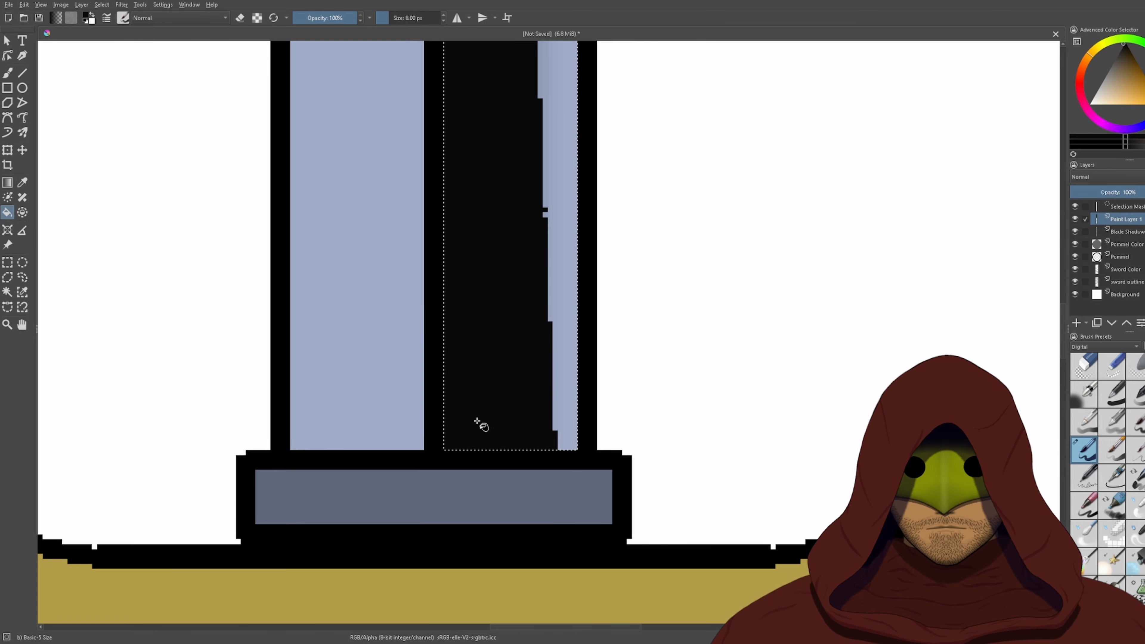
pyautogui.scroll(-4, 480, 428)
pyautogui.moveTo(516, 261); pyautogui.dragTo(526, 537)
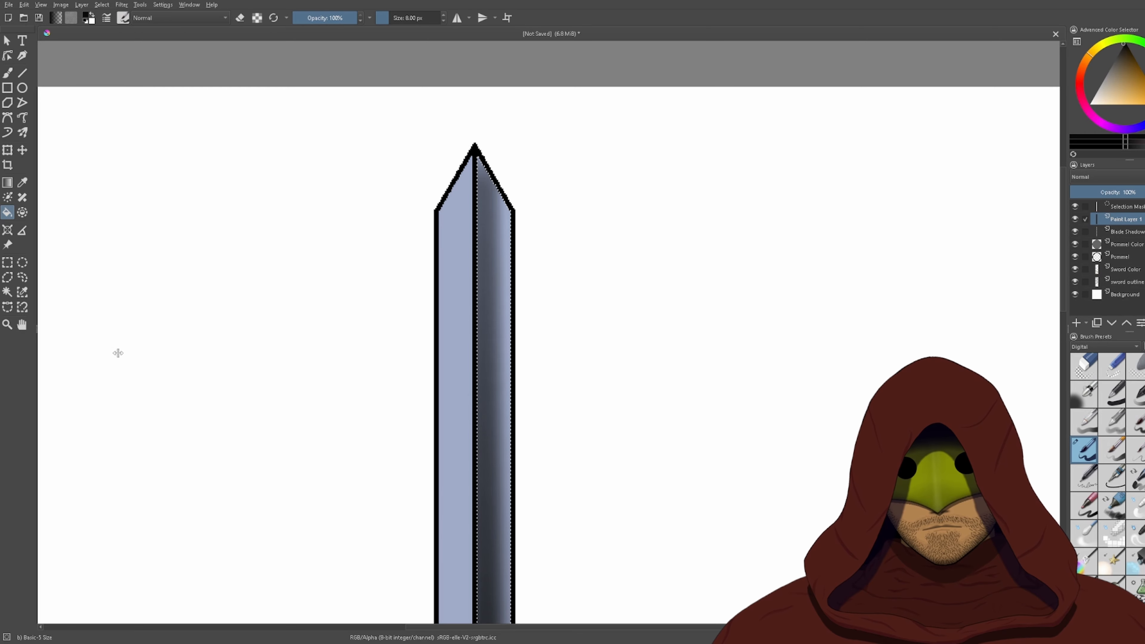
pyautogui.moveTo(682, 444); pyautogui.dragTo(691, 152)
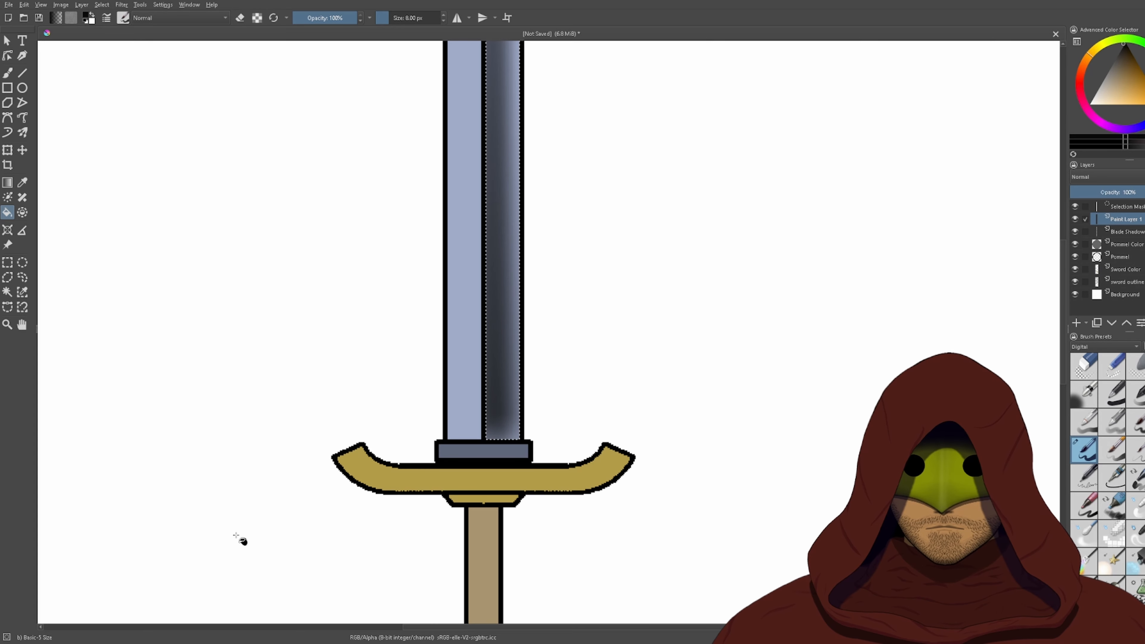
# - Lower the opacity of Paint Layer 1 to 45%
pyautogui.keyDown('ctrl'); pyautogui.click(1129, 232); pyautogui.keyUp('ctrl')
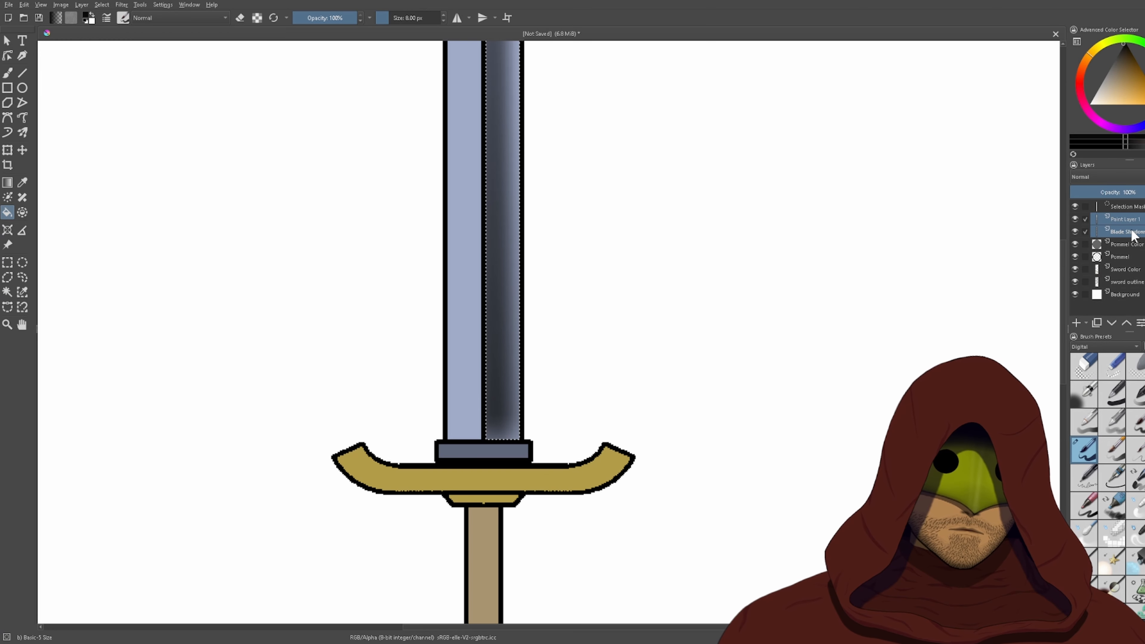
pyautogui.click(1132, 219)
pyautogui.moveTo(1129, 195)
pyautogui.mouseDown()
pyautogui.moveTo(1082, 196)
pyautogui.moveTo(1114, 197)
pyautogui.mouseUp()
pyautogui.moveTo(841, 375); pyautogui.dragTo(817, 643)
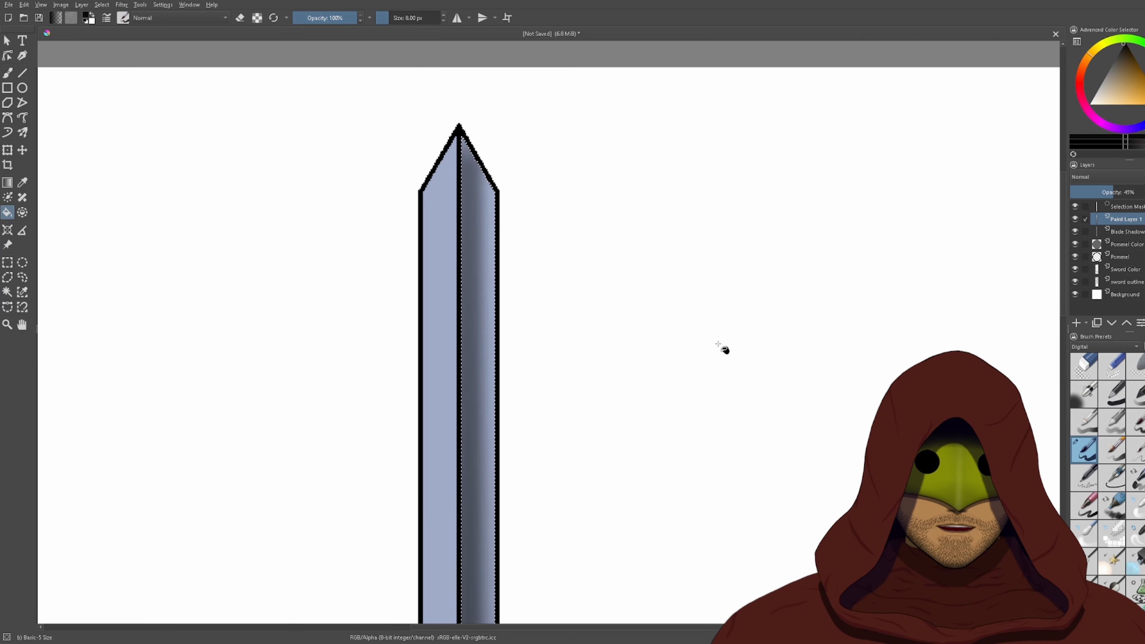
# - Merge Paint Layer 1 with the Blade Shadow layer
pyautogui.moveTo(637, 447); pyautogui.dragTo(656, 247)
pyautogui.scroll(-2, 635, 392)
pyautogui.keyDown('shift'); pyautogui.click(1142, 233); pyautogui.keyUp('shift')
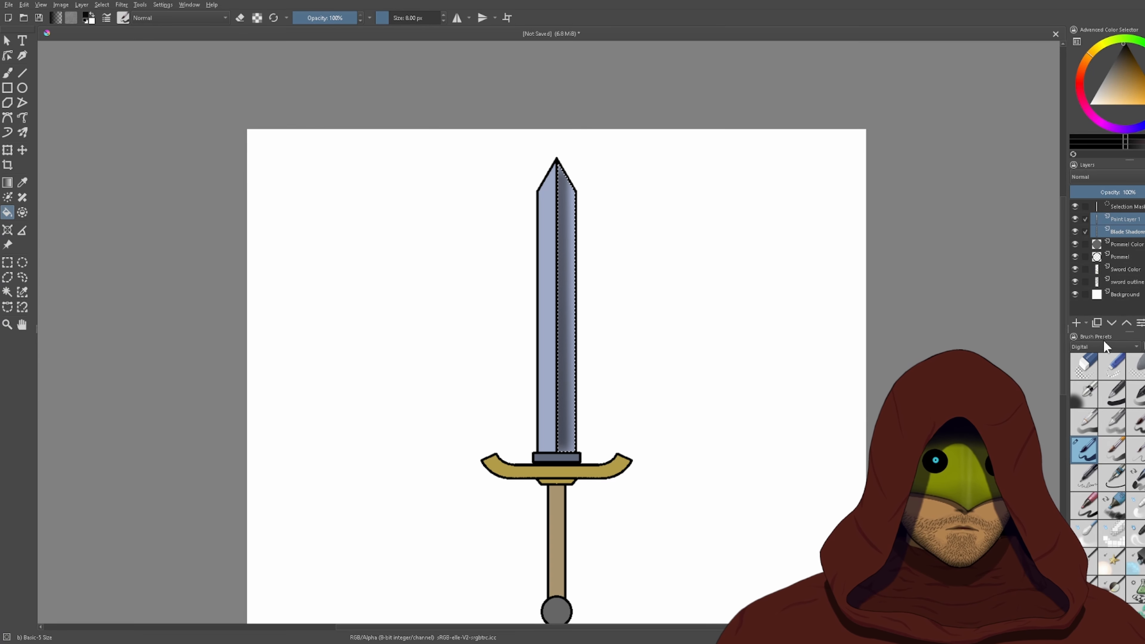
pyautogui.hotkey('ctrl', 'e')
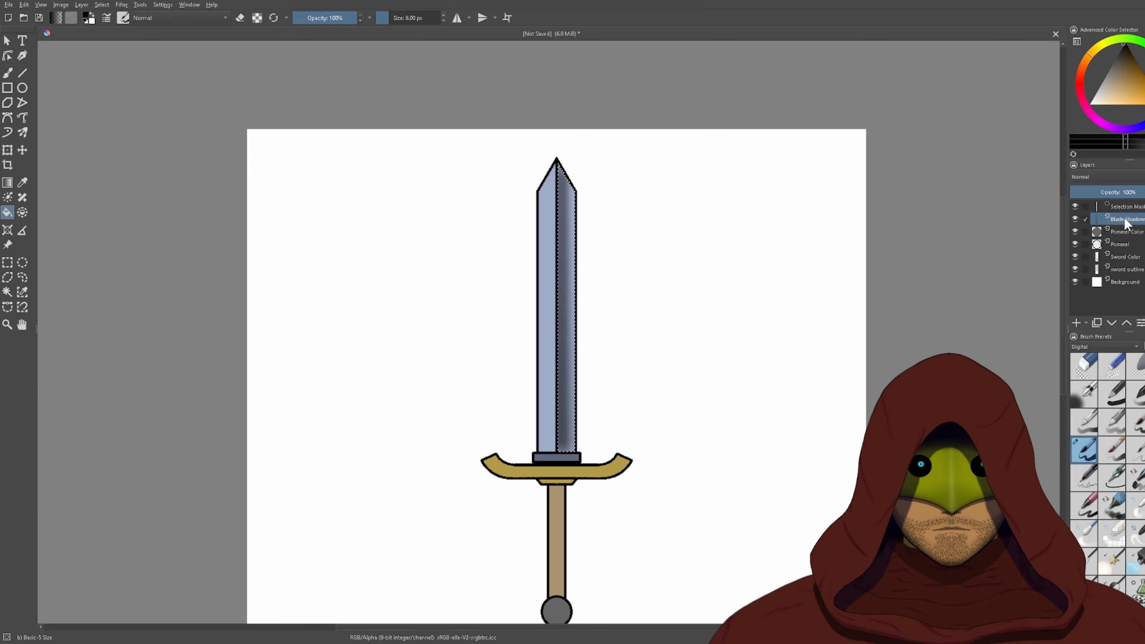
# - Transform the selected blade shadow, stretching its lower end down past the blade's base onto the guard
pyautogui.click(10, 149)
pyautogui.scroll(1, 583, 220)
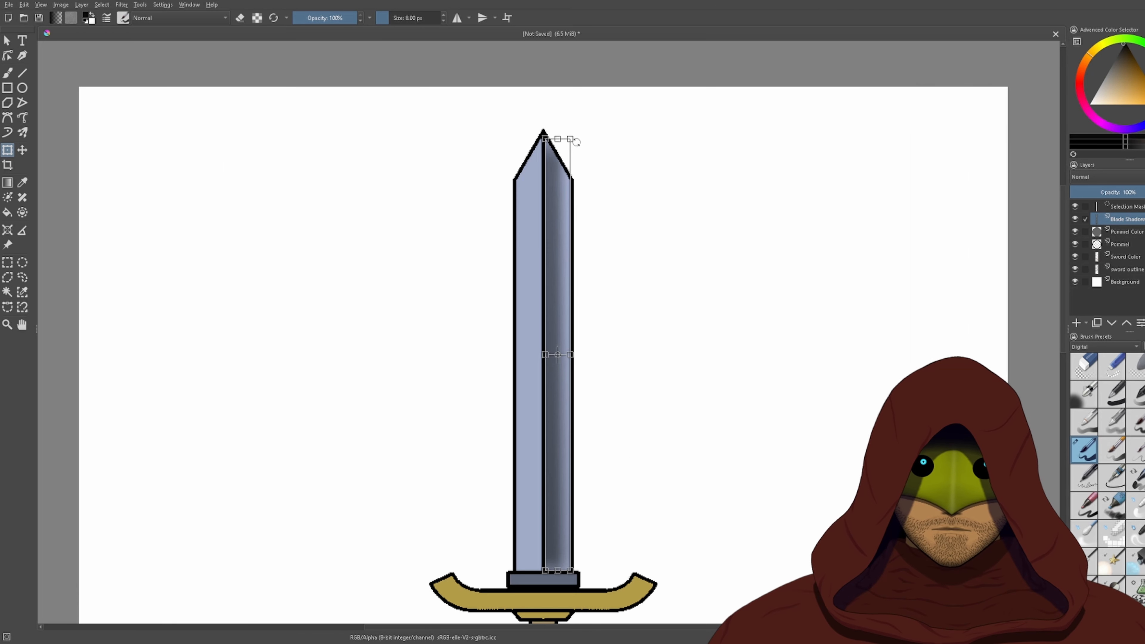
pyautogui.moveTo(579, 145); pyautogui.dragTo(615, 179)
pyautogui.scroll(3, 624, 498)
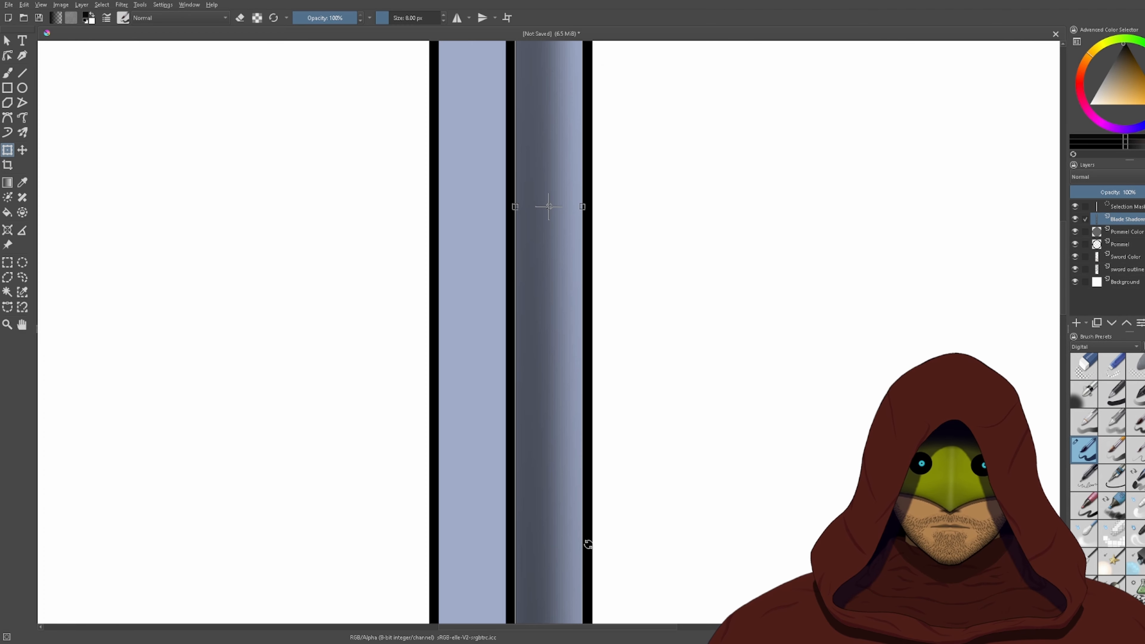
pyautogui.moveTo(588, 542); pyautogui.dragTo(628, 365)
pyautogui.scroll(1, 628, 364)
pyautogui.scroll(-2, 644, 460)
pyautogui.scroll(-3, 645, 460)
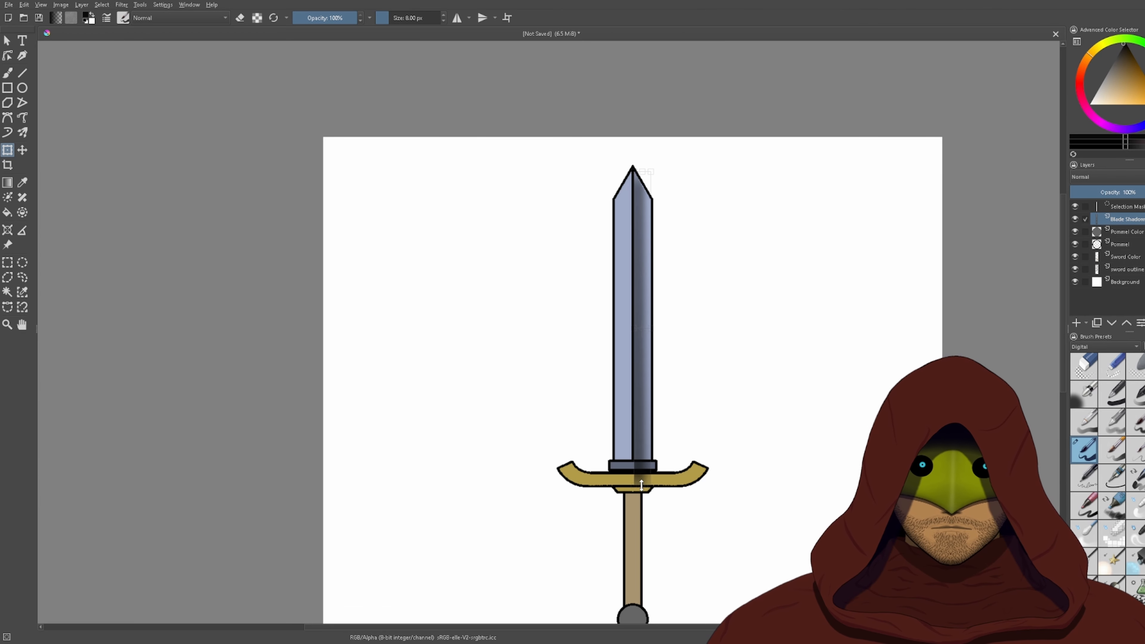
# - Stretch the shadow's upper end slightly above the blade's tip and apply the transformation
pyautogui.moveTo(652, 250); pyautogui.dragTo(624, 416)
pyautogui.scroll(1, 629, 264)
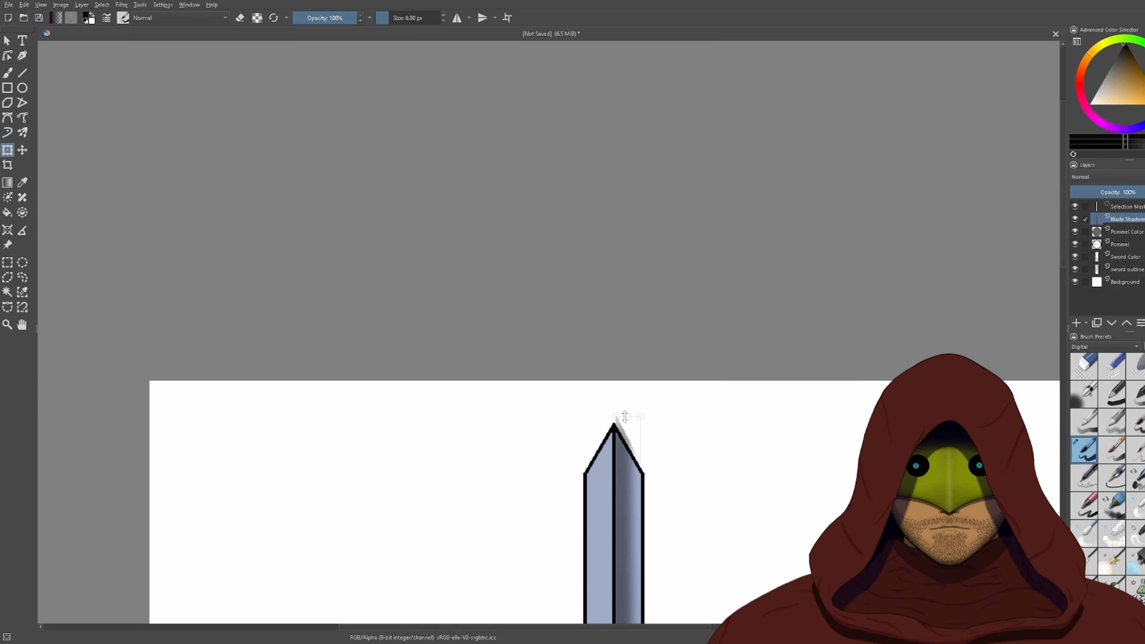
pyautogui.moveTo(624, 417); pyautogui.dragTo(626, 417)
pyautogui.moveTo(707, 575); pyautogui.dragTo(664, 296)
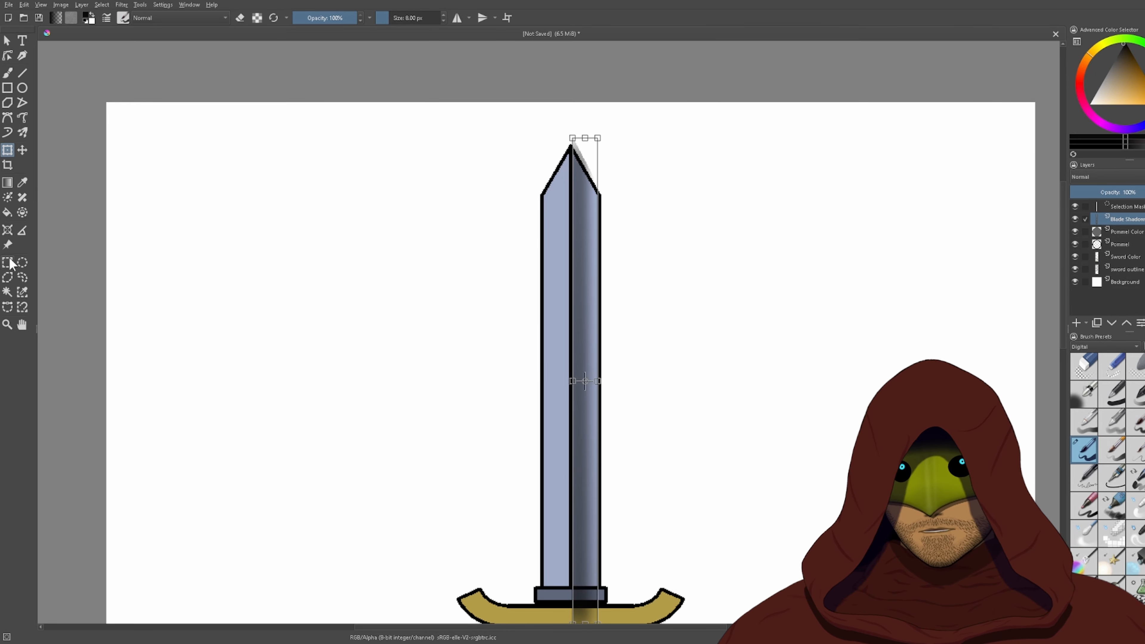
pyautogui.click(8, 293)
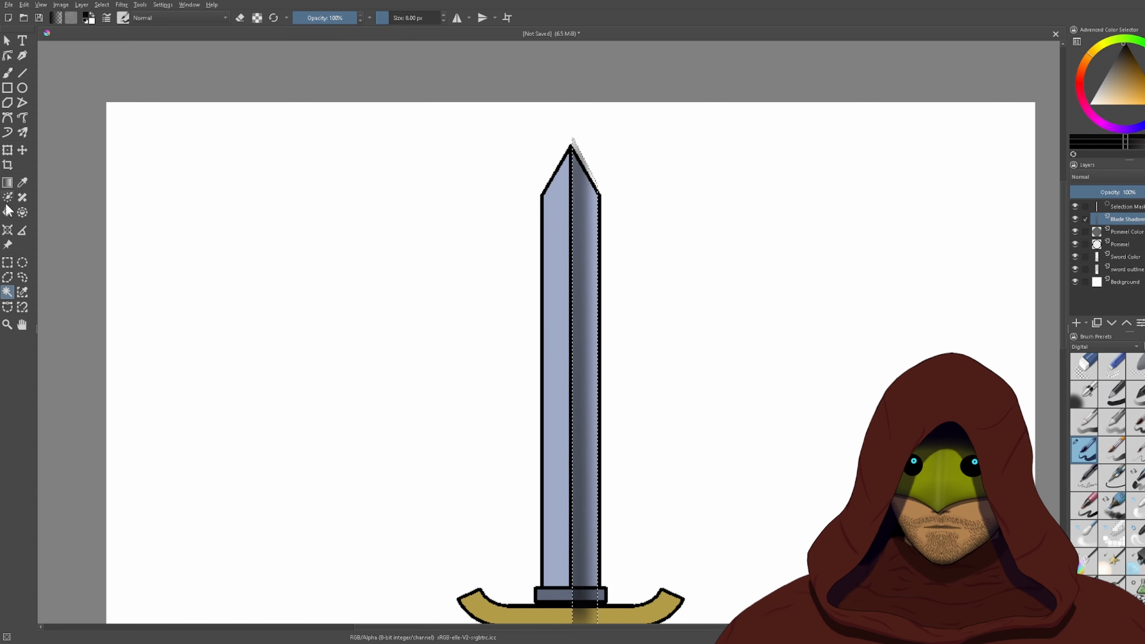
# - Stretch the shadow's left edge just past the blade's centre line, apply the transformation, and clear the selection
pyautogui.click(7, 151)
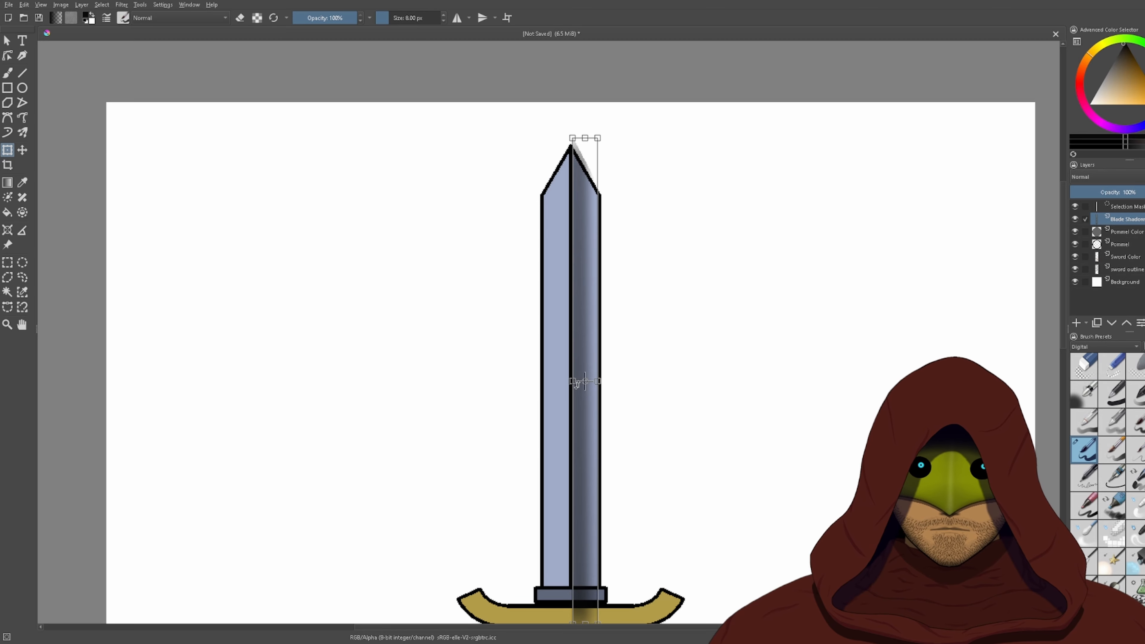
pyautogui.moveTo(572, 381); pyautogui.dragTo(568, 383)
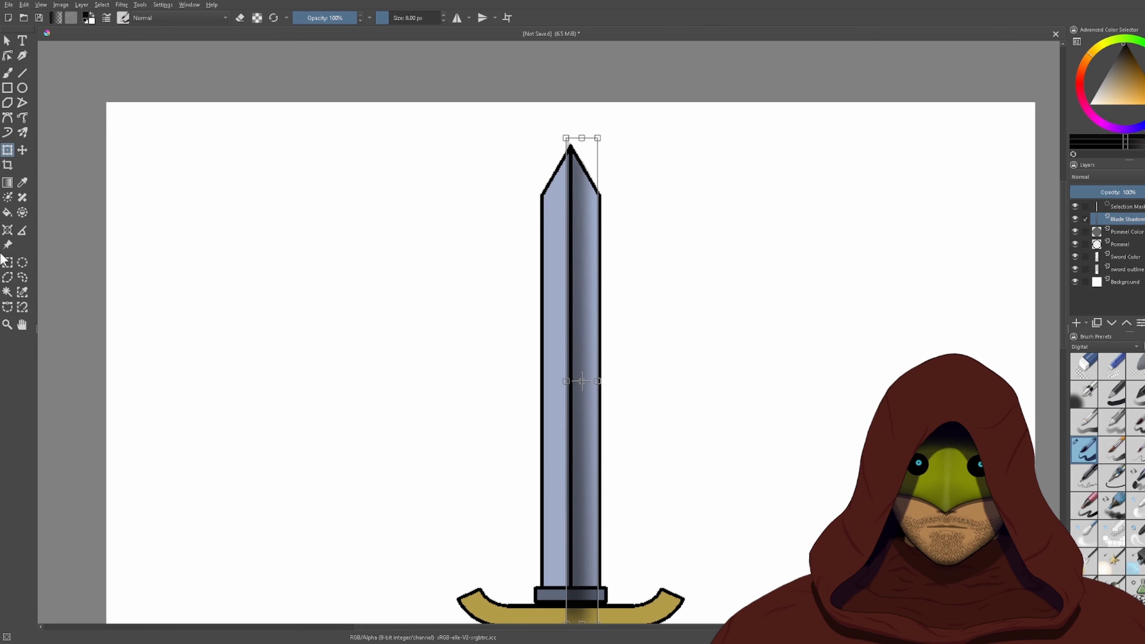
pyautogui.click(7, 292)
pyautogui.scroll(4, 573, 374)
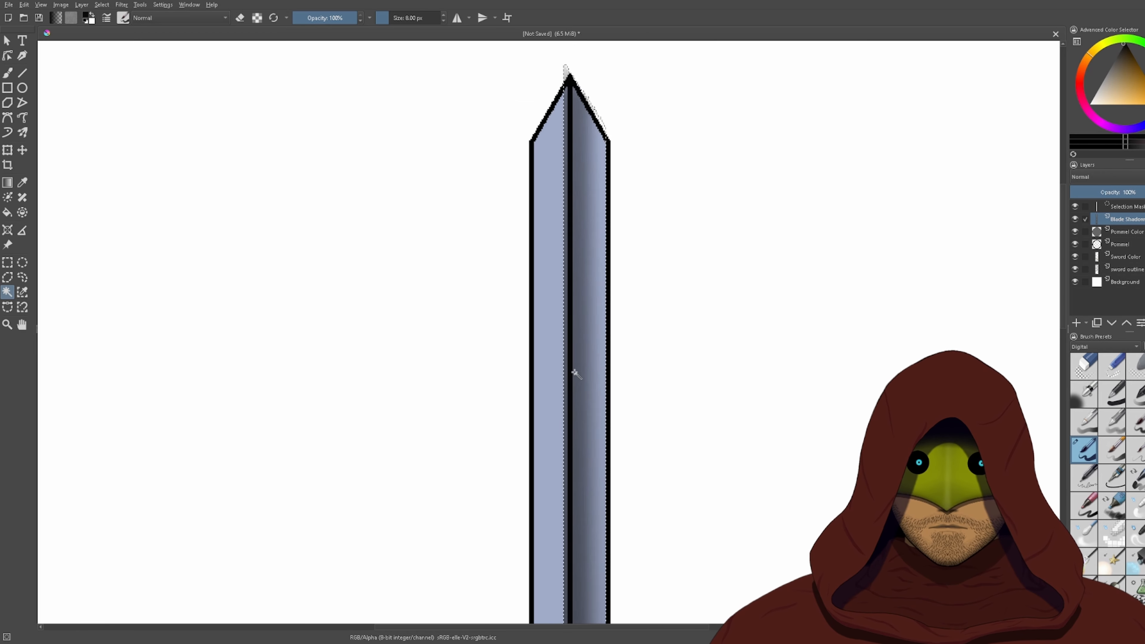
pyautogui.hotkey('ctrl', 'shift', 'a')
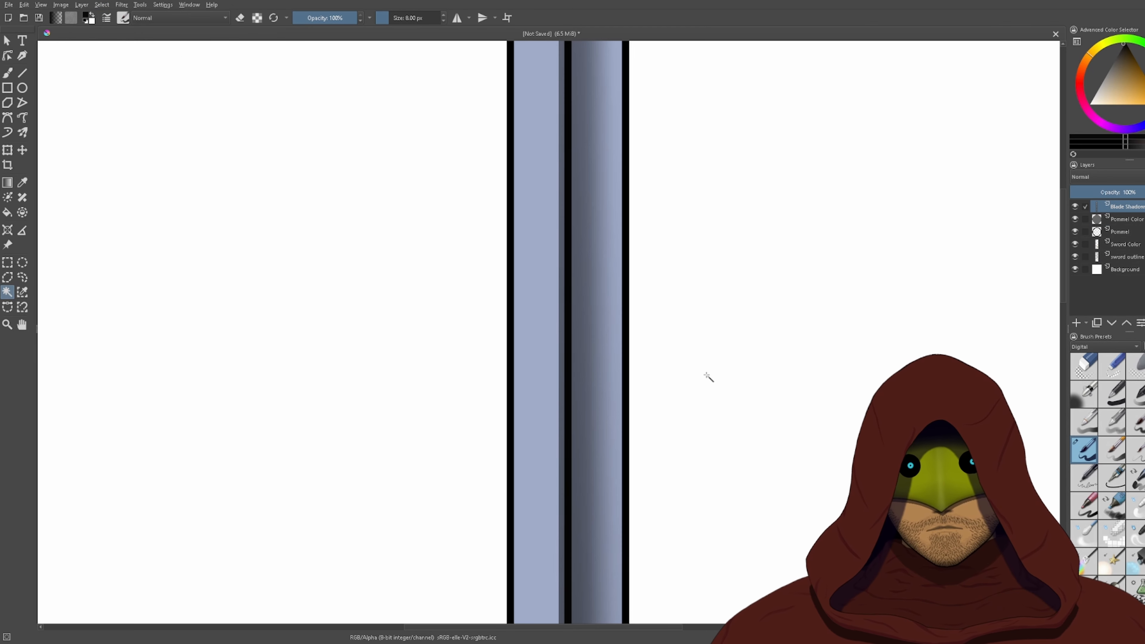
# - Select the right blade half on the Sword Color layer with the Contiguous Selection tool and check its edges
pyautogui.scroll(-3, 705, 376)
pyautogui.moveTo(673, 396); pyautogui.dragTo(586, 465)
pyautogui.click(1129, 245)
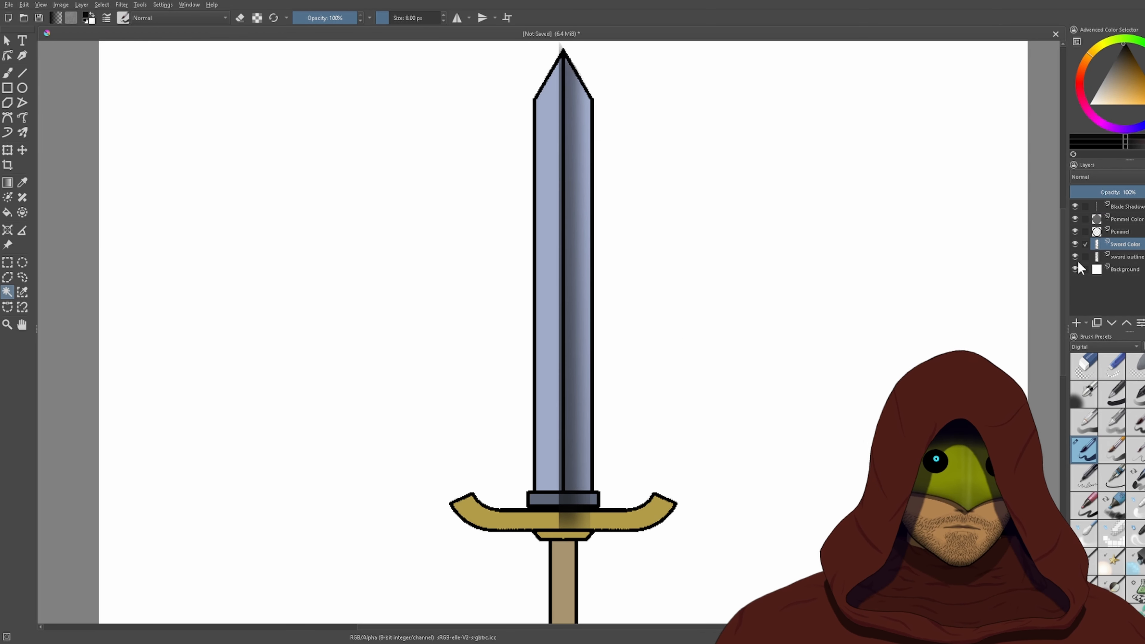
pyautogui.click(581, 465)
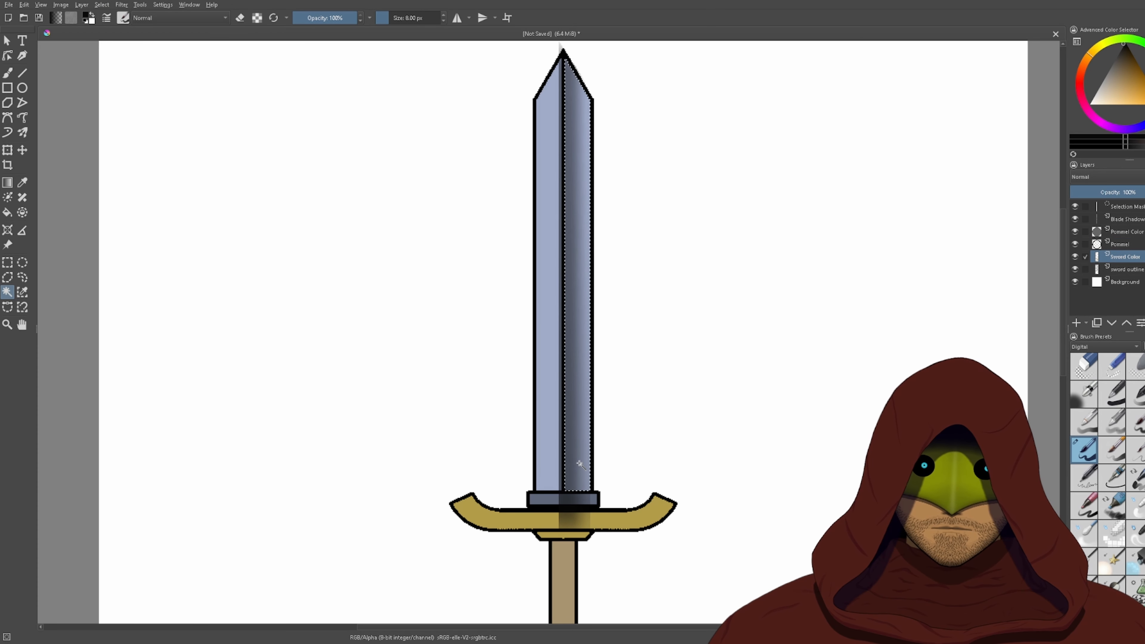
pyautogui.scroll(5, 581, 465)
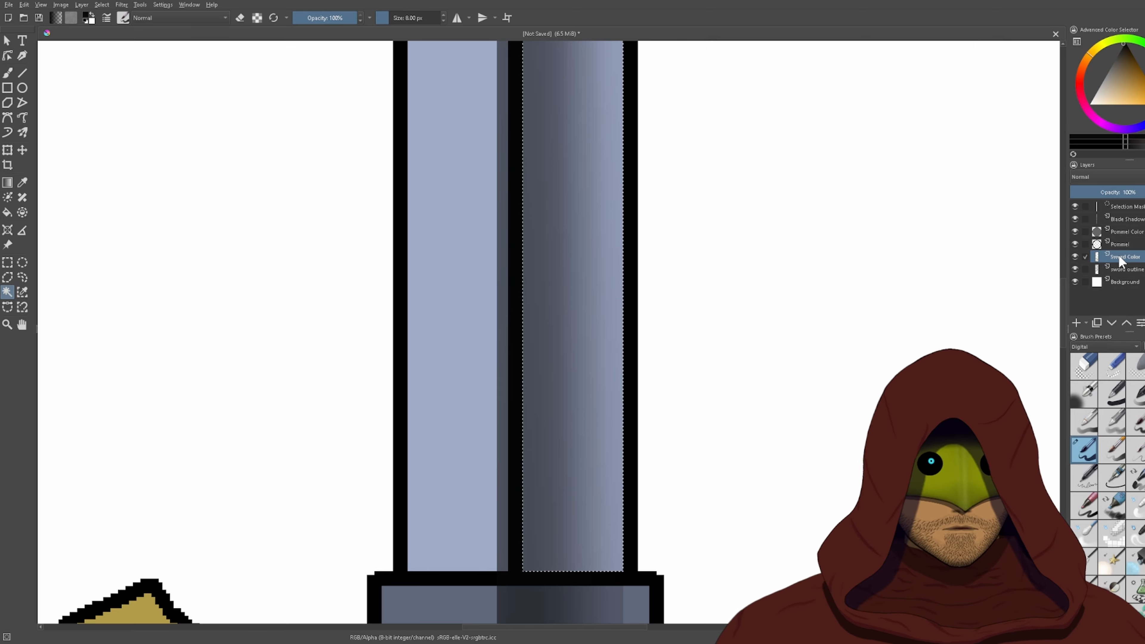
# - Show the Sword Color layer in isolation and clear the blade selection
pyautogui.keyDown('alt'); pyautogui.click(1098, 257); pyautogui.keyUp('alt')
pyautogui.scroll(-8, 766, 374)
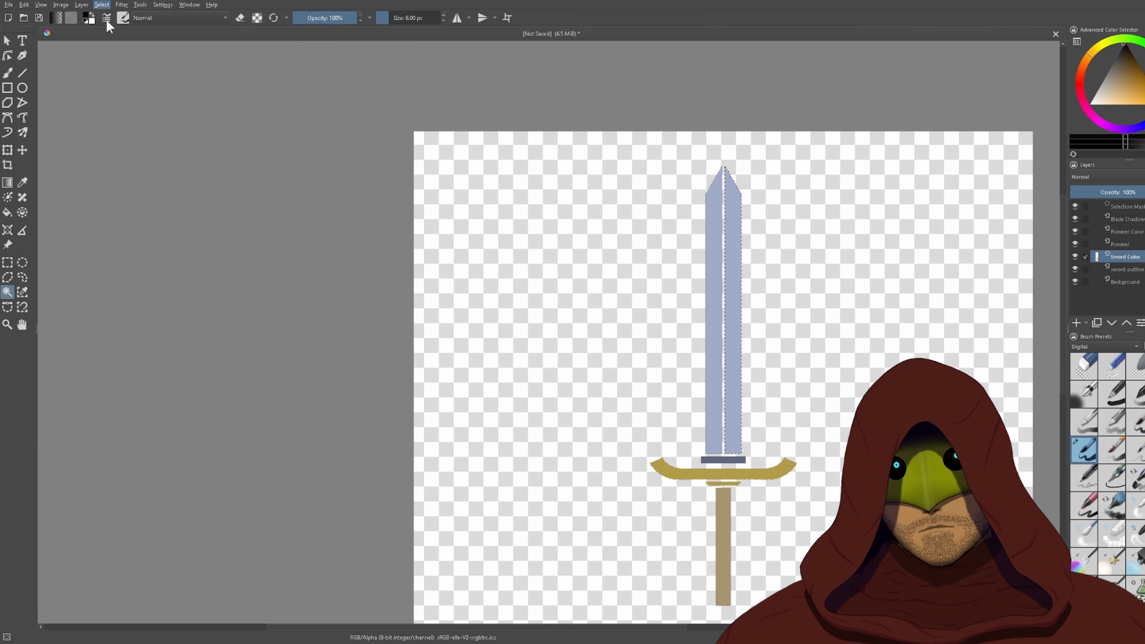
pyautogui.hotkey('ctrl', 'shift', 'a')
pyautogui.moveTo(810, 331); pyautogui.dragTo(735, 356)
pyautogui.moveTo(739, 445); pyautogui.dragTo(709, 344)
# - Examine the contents of the pommel, outline and Sword Color layers by isolating them, and return to the full view
pyautogui.click(1127, 232)
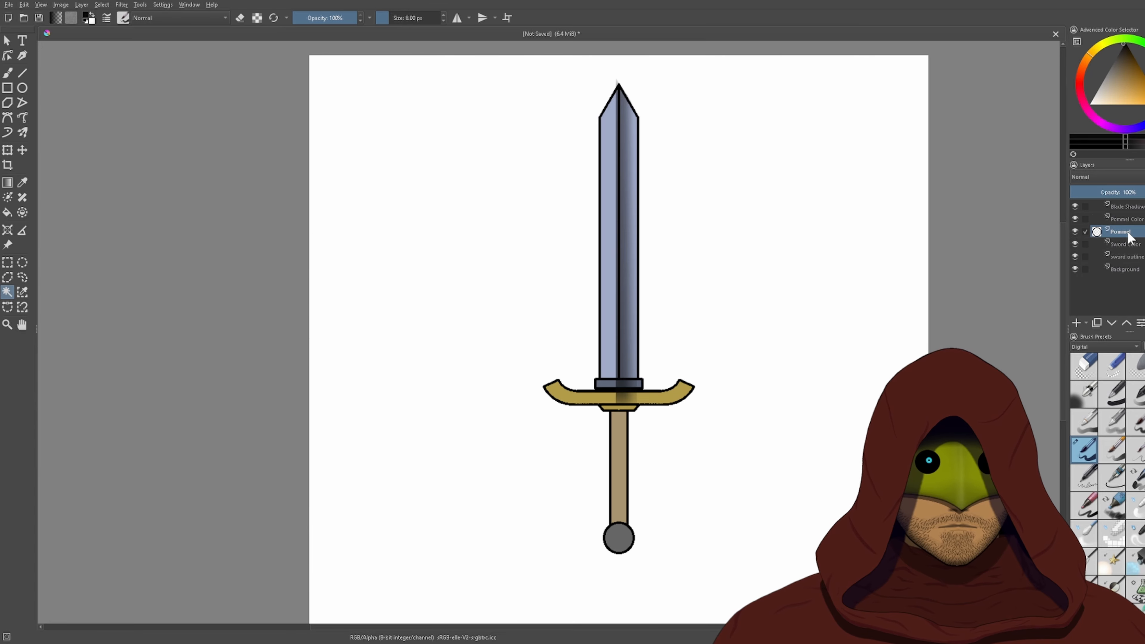
pyautogui.keyDown('alt'); pyautogui.click(1132, 220); pyautogui.keyUp('alt')
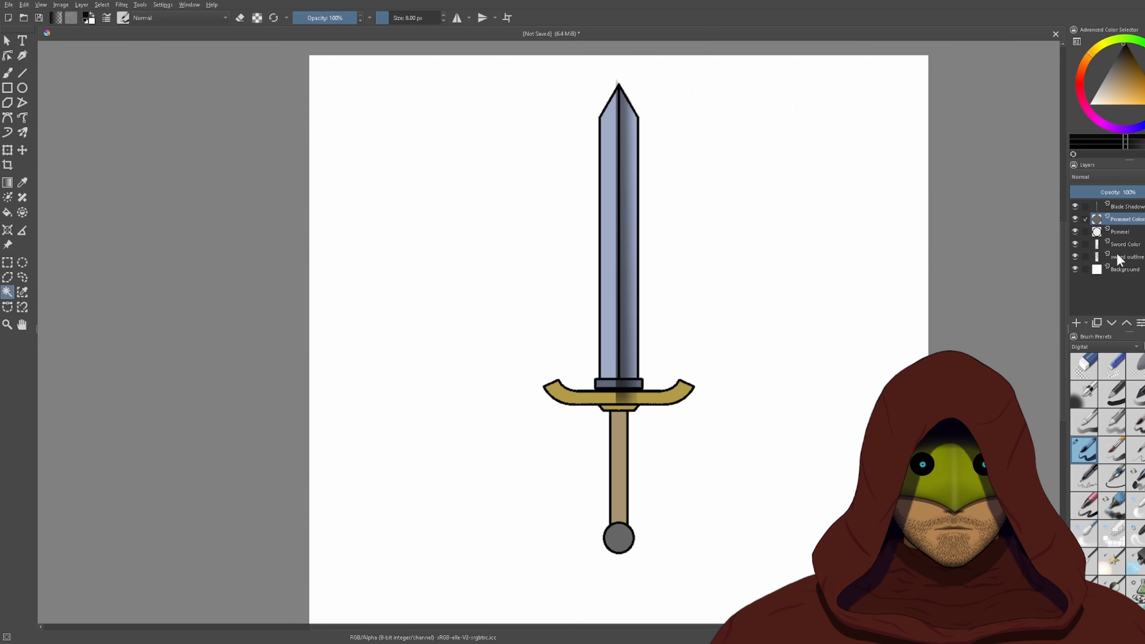
pyautogui.keyDown('alt'); pyautogui.click(1124, 260); pyautogui.keyUp('alt')
pyautogui.keyDown('alt'); pyautogui.click(1121, 255); pyautogui.keyUp('alt')
pyautogui.keyDown('alt'); pyautogui.click(1120, 244); pyautogui.keyUp('alt')
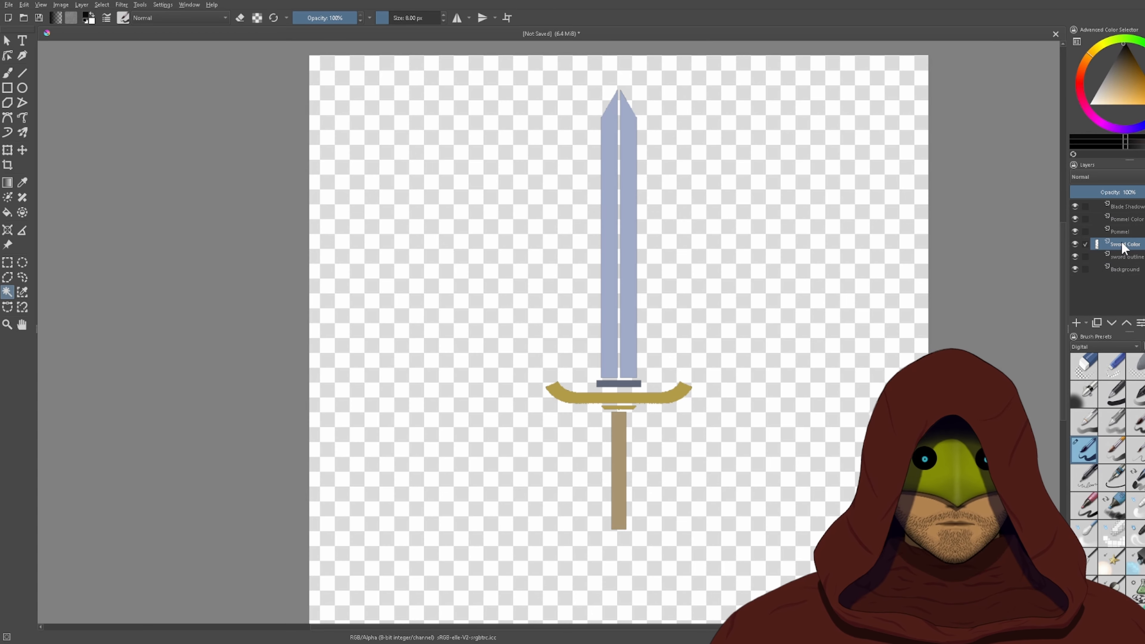
pyautogui.keyDown('alt'); pyautogui.click(1120, 244); pyautogui.keyUp('alt')
pyautogui.keyDown('alt'); pyautogui.click(1127, 260); pyautogui.keyUp('alt')
pyautogui.keyDown('alt'); pyautogui.click(1125, 246); pyautogui.keyUp('alt')
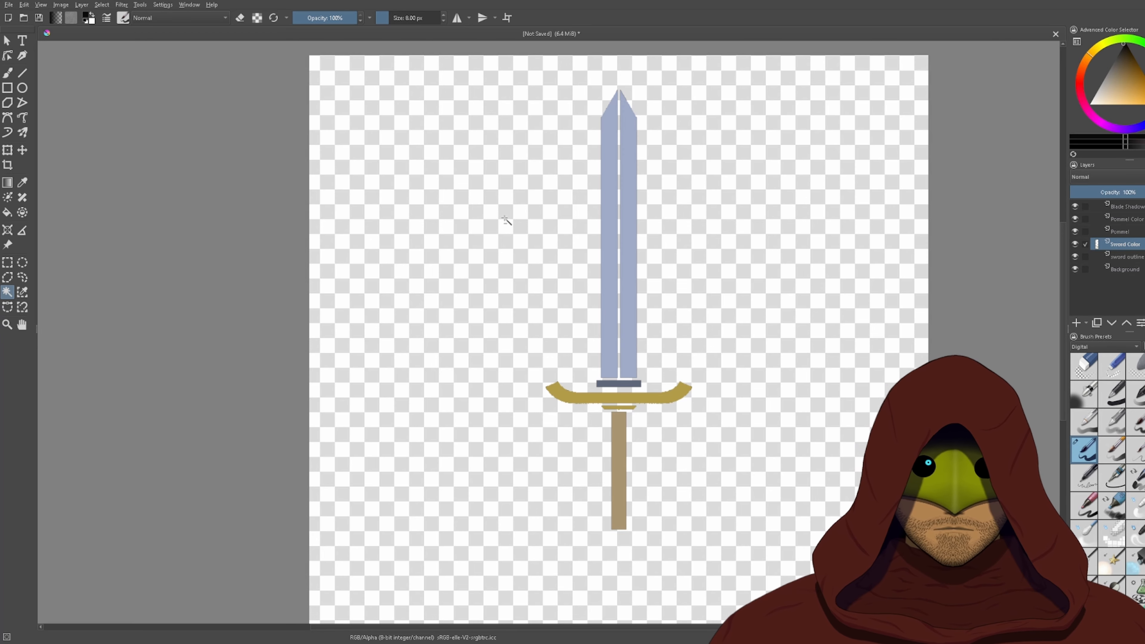
pyautogui.keyDown('alt'); pyautogui.click(1124, 245); pyautogui.keyUp('alt')
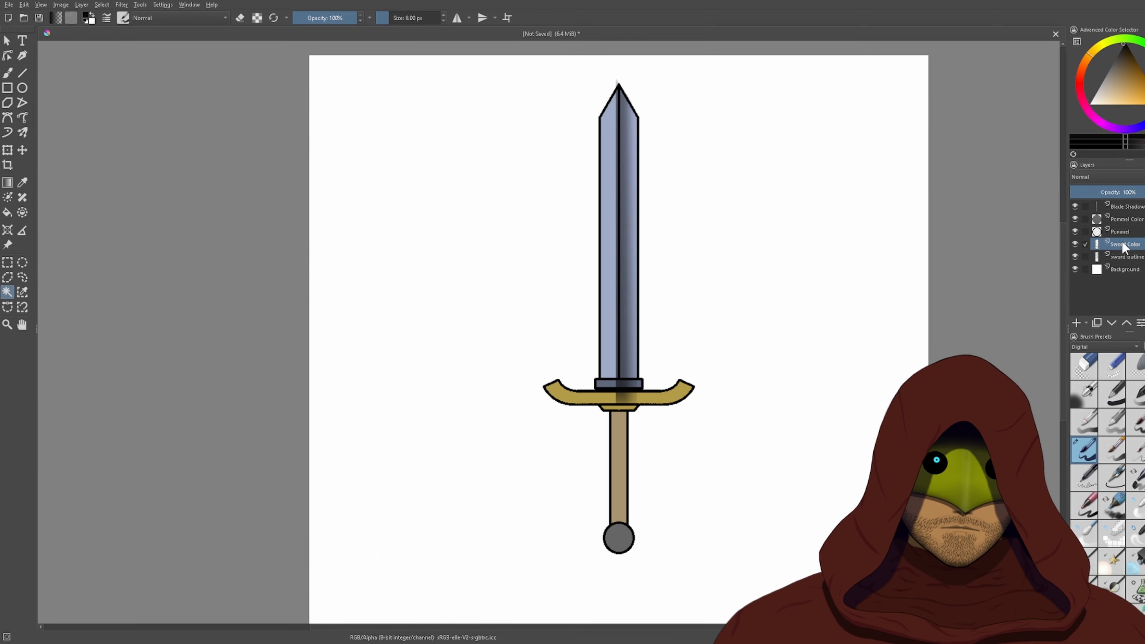
# - Select the opaque pixels of the Sword Color layer, try moving them with the Transform tool, and clear the selection
pyautogui.keyDown('ctrl'); pyautogui.click(1097, 242); pyautogui.keyUp('ctrl')
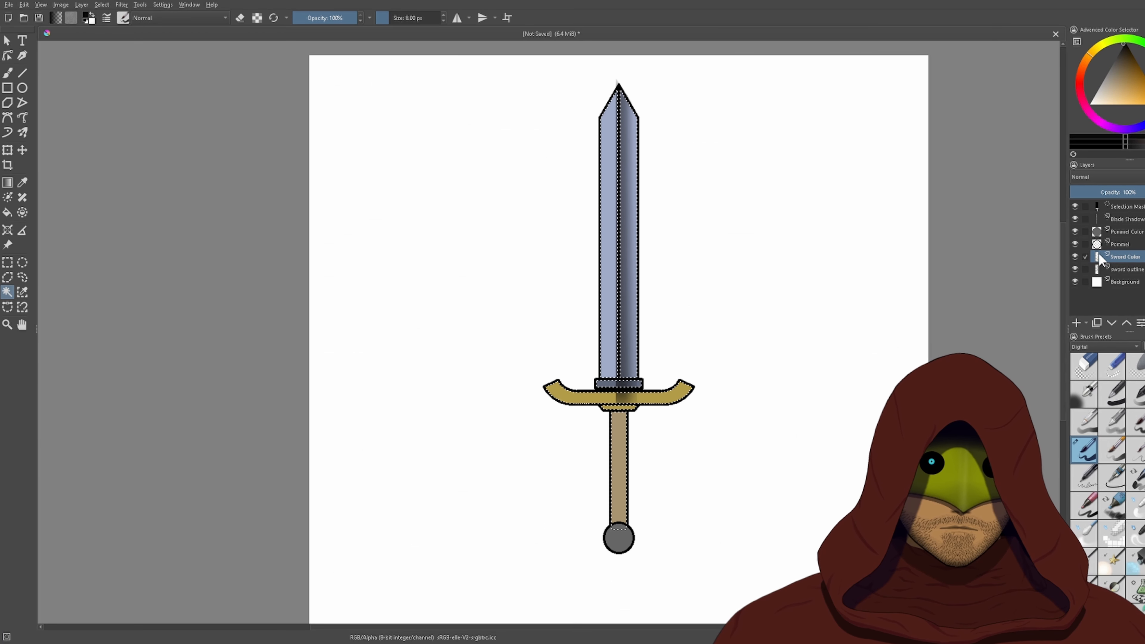
pyautogui.scroll(3, 659, 274)
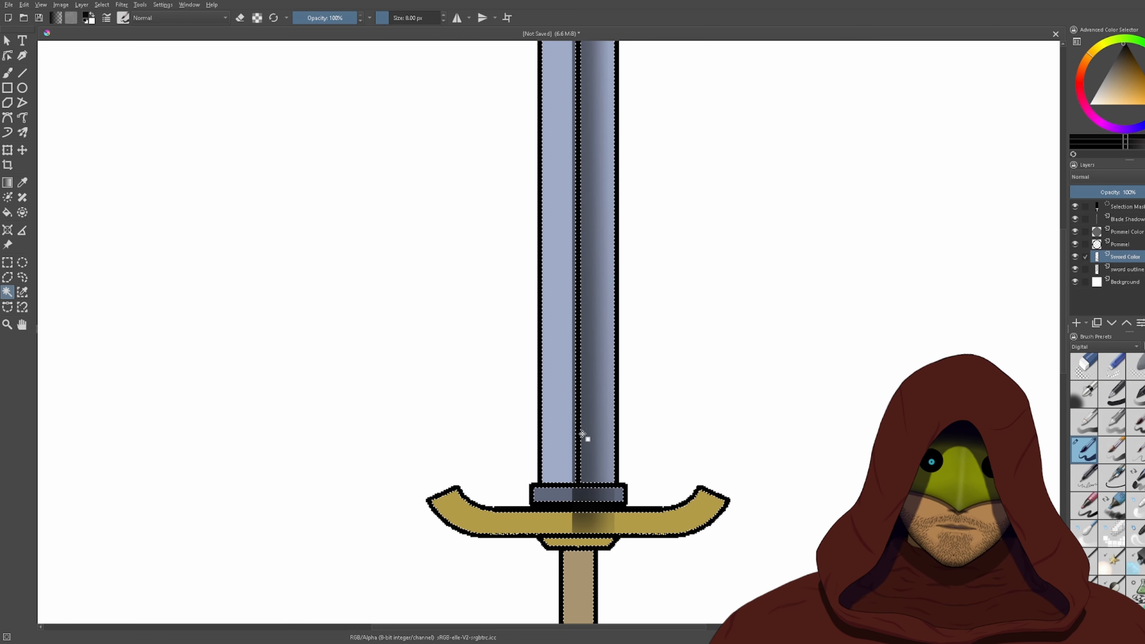
pyautogui.click(7, 150)
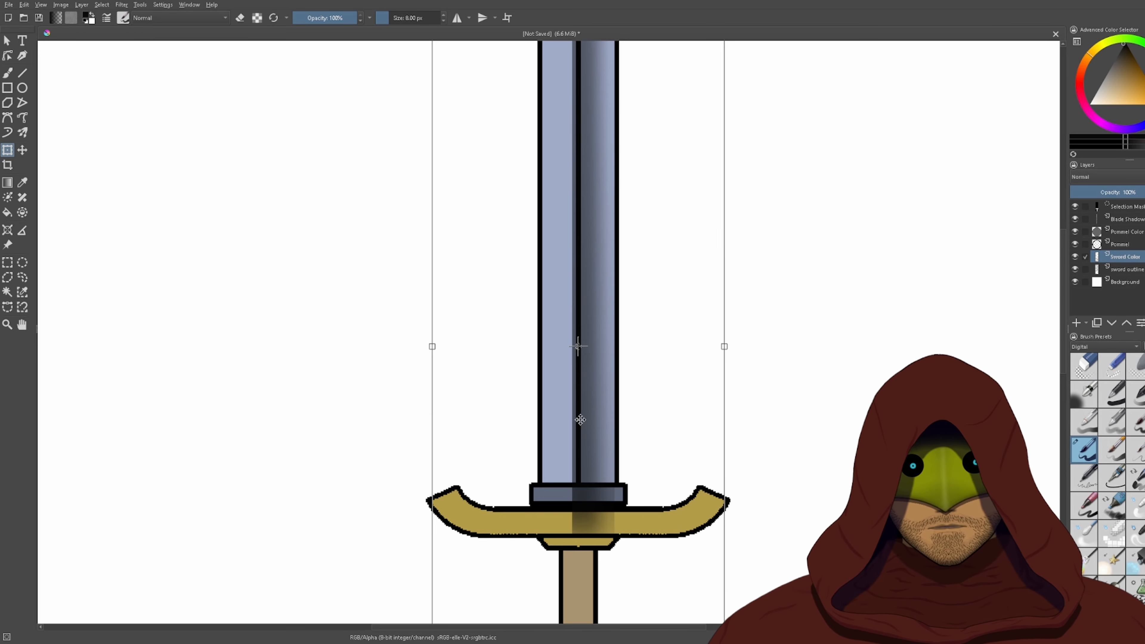
pyautogui.moveTo(580, 420); pyautogui.dragTo(598, 279)
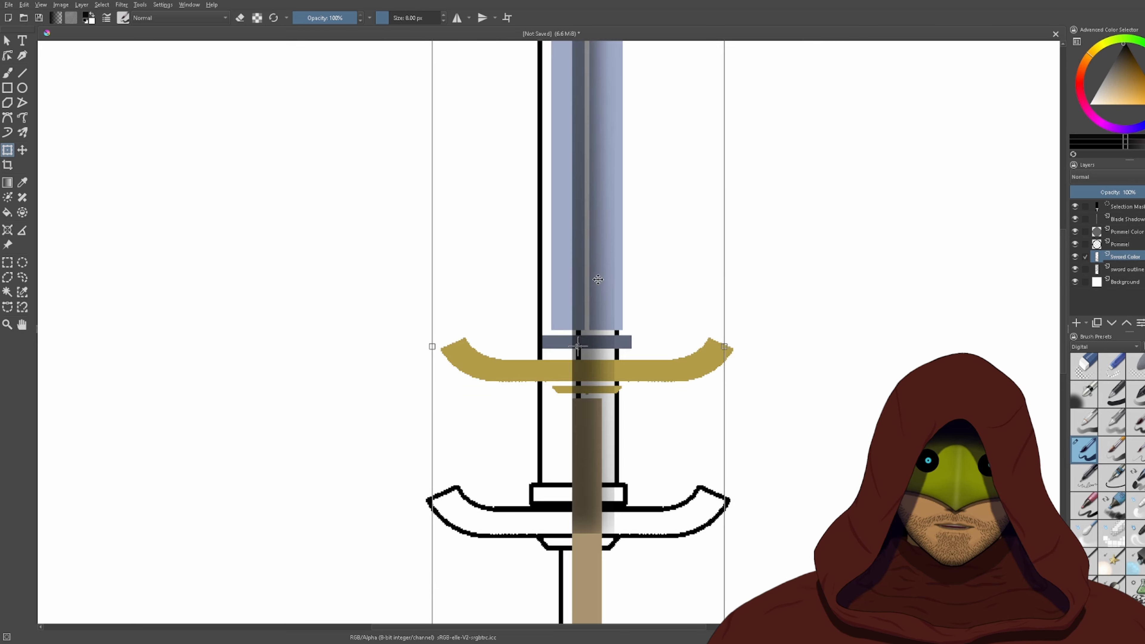
pyautogui.click(7, 292)
pyautogui.click(501, 322)
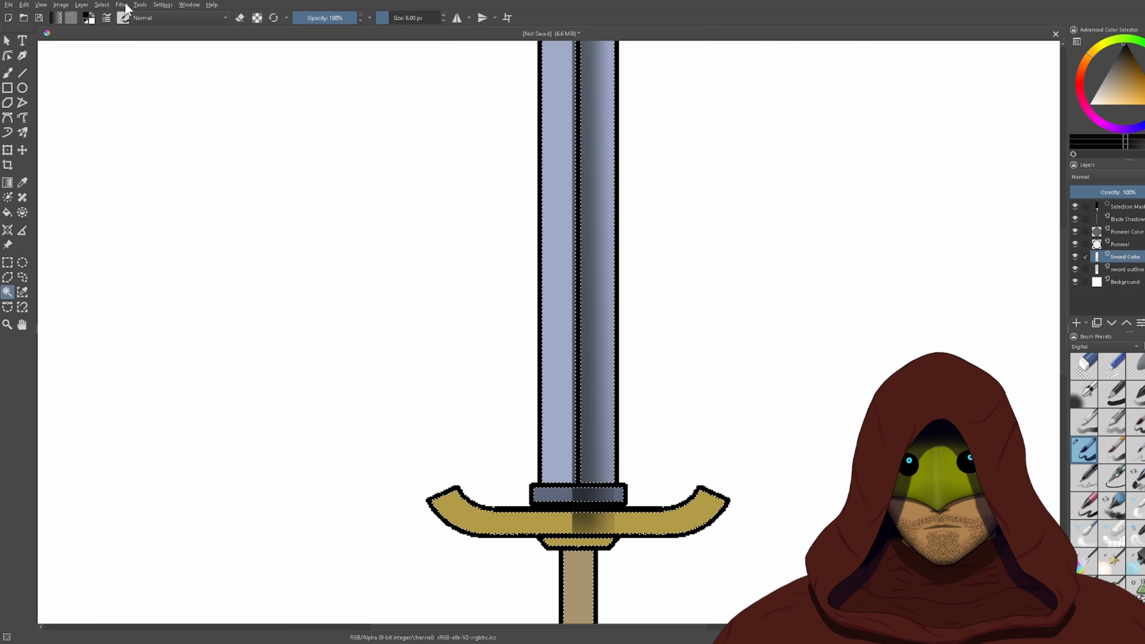
pyautogui.hotkey('ctrl', 'shift', 'a')
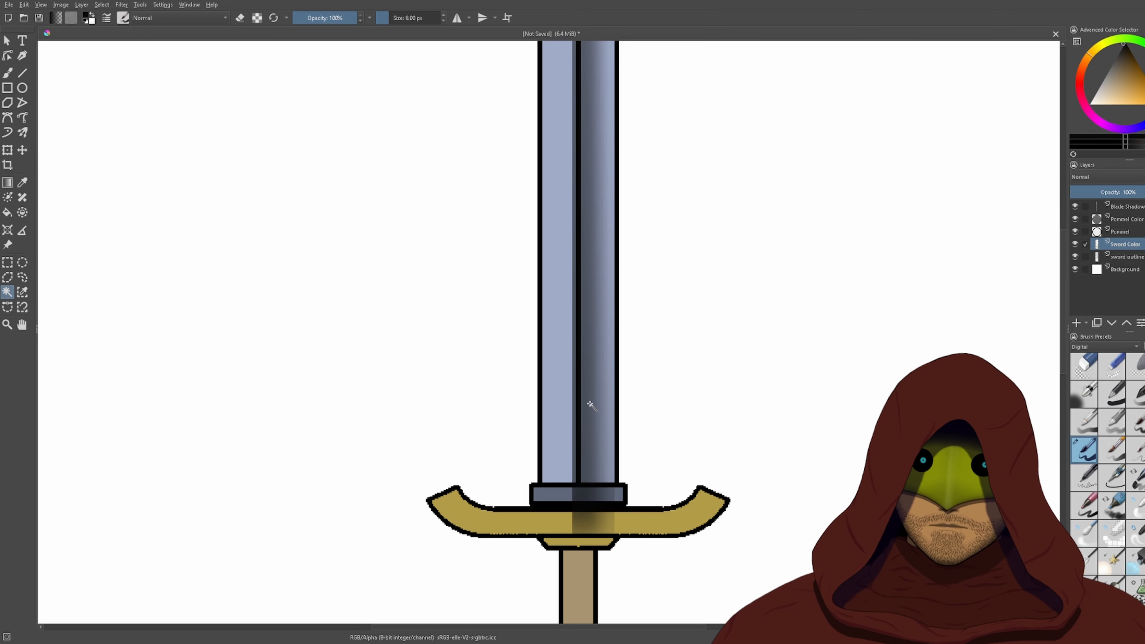
# - Try black brush strokes inside a rectangular selection over the lower blade, and undo both the strokes and the selection
pyautogui.click(7, 262)
pyautogui.moveTo(381, 261); pyautogui.dragTo(757, 499)
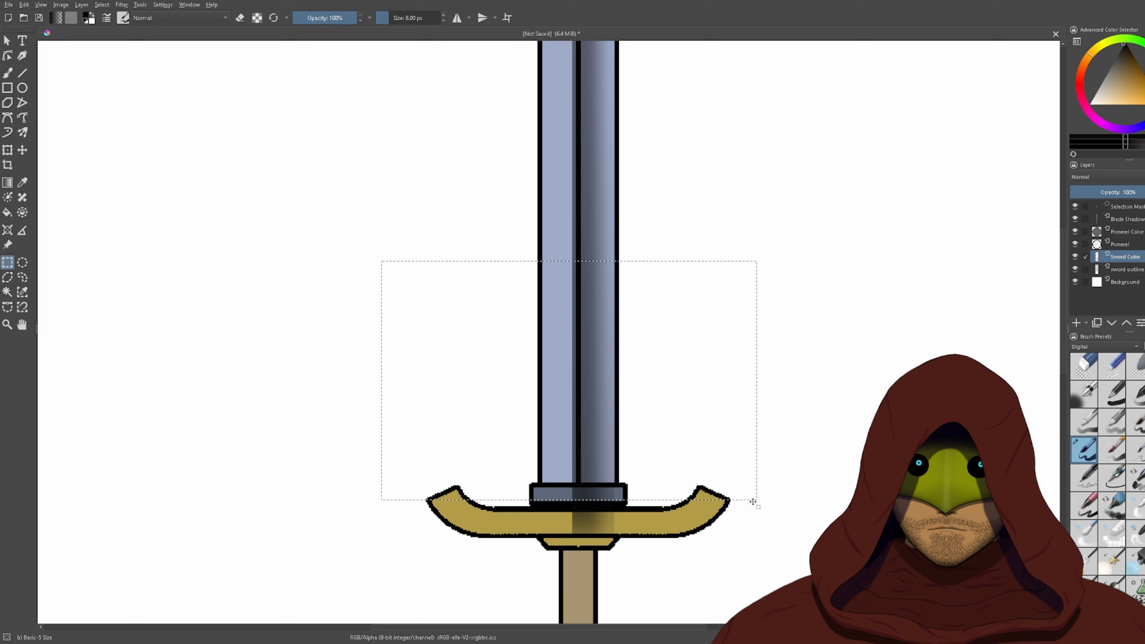
pyautogui.click(8, 73)
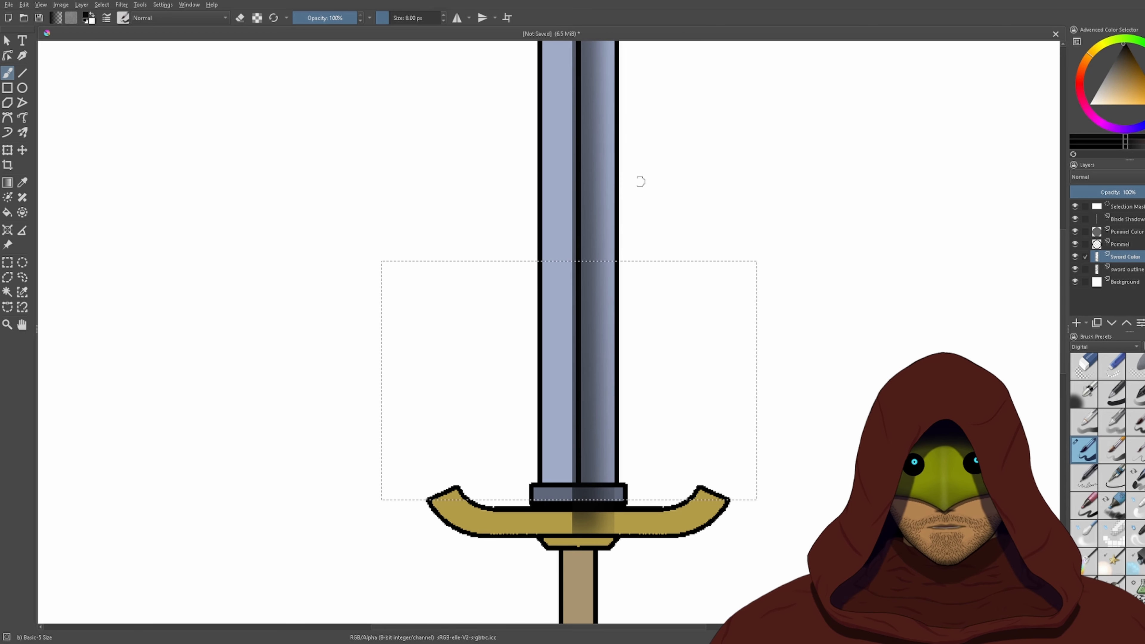
pyautogui.moveTo(577, 263)
pyautogui.mouseDown()
pyautogui.moveTo(644, 309)
pyautogui.moveTo(600, 426)
pyautogui.moveTo(549, 494)
pyautogui.mouseUp()
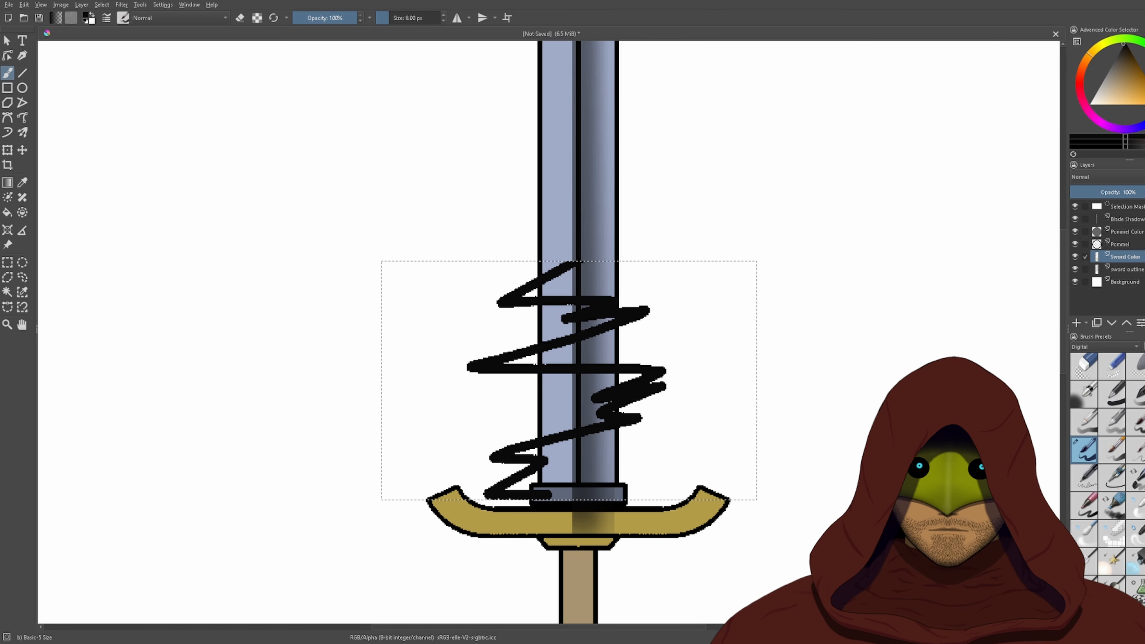
pyautogui.hotkey('ctrl', 'z')
pyautogui.hotkey('ctrl', 'z')
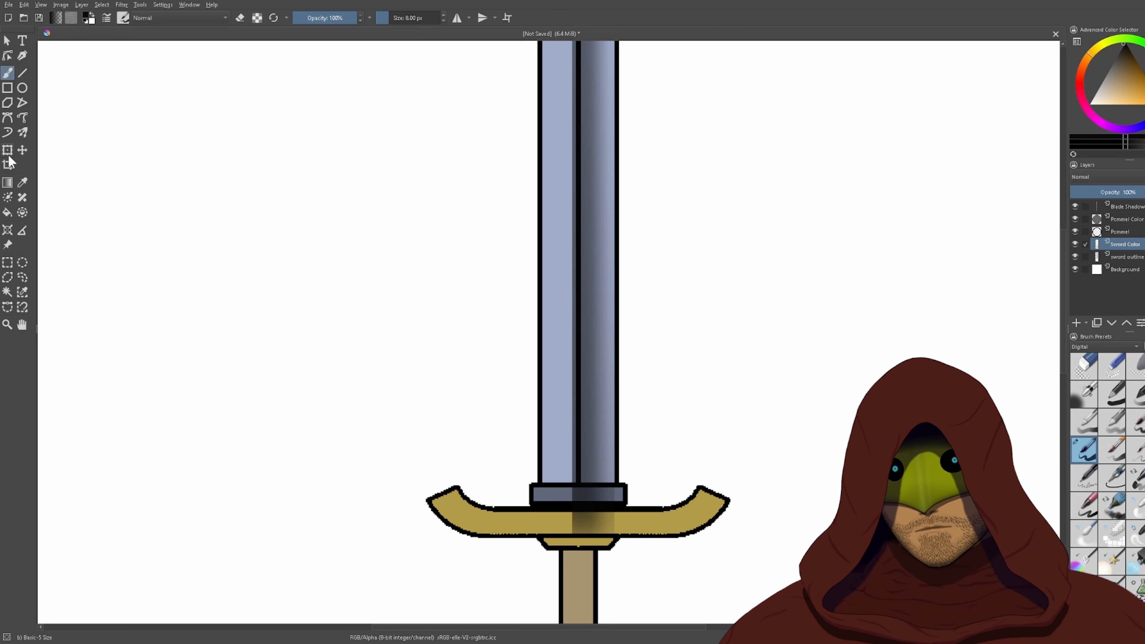
# - Select the blade's right half by its fill on the Sword Color layer, and invert the selection with the Blade Shadow layer active
pyautogui.click(7, 292)
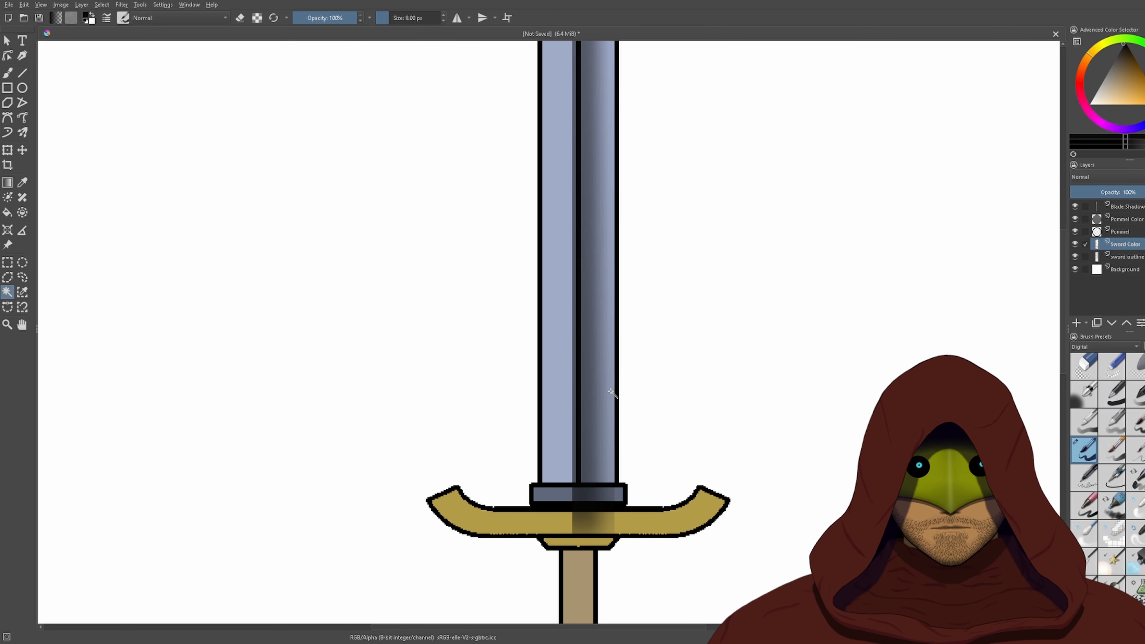
pyautogui.click(602, 372)
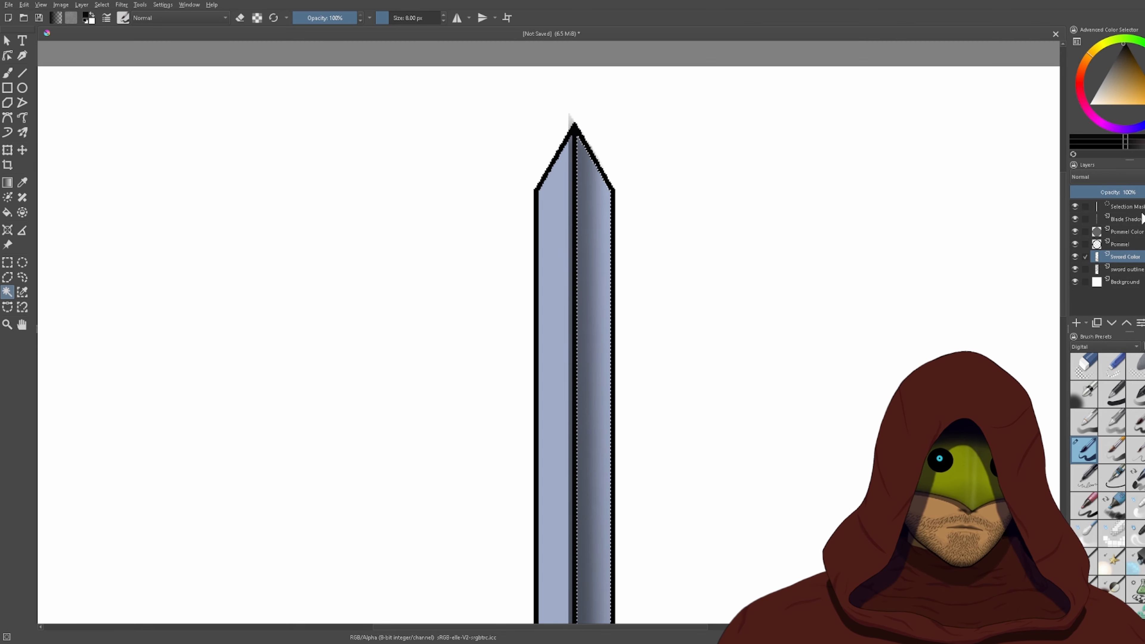
pyautogui.click(1127, 219)
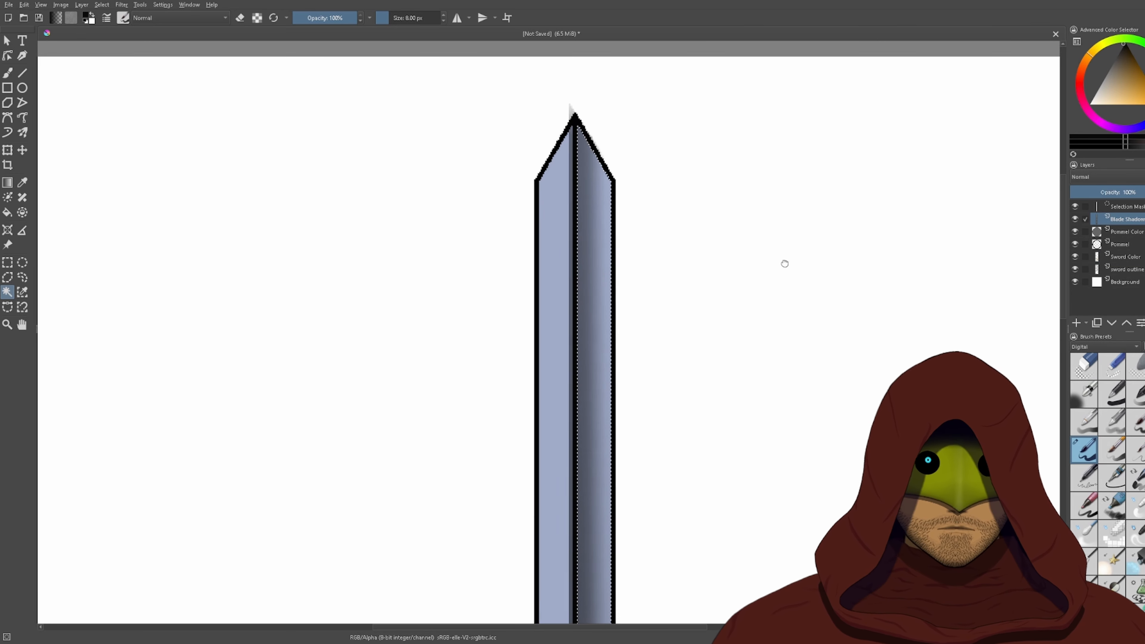
pyautogui.scroll(-3, 782, 260)
pyautogui.moveTo(728, 153); pyautogui.dragTo(714, 355)
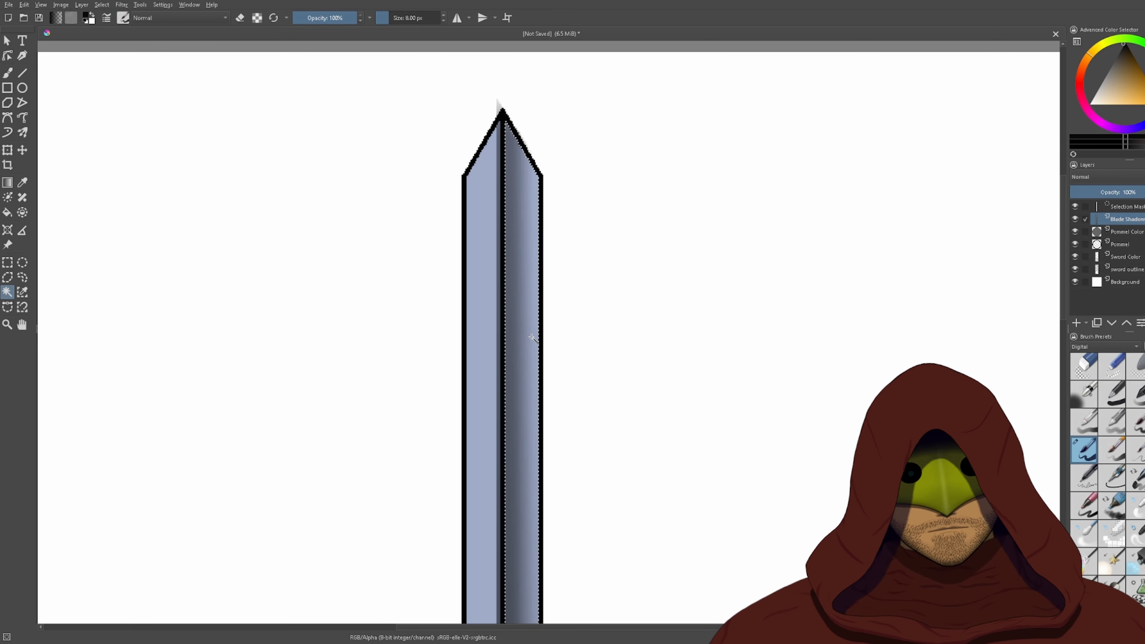
pyautogui.hotkey('ctrl', 'z')
pyautogui.hotkey('ctrl', 'shift', 'z')
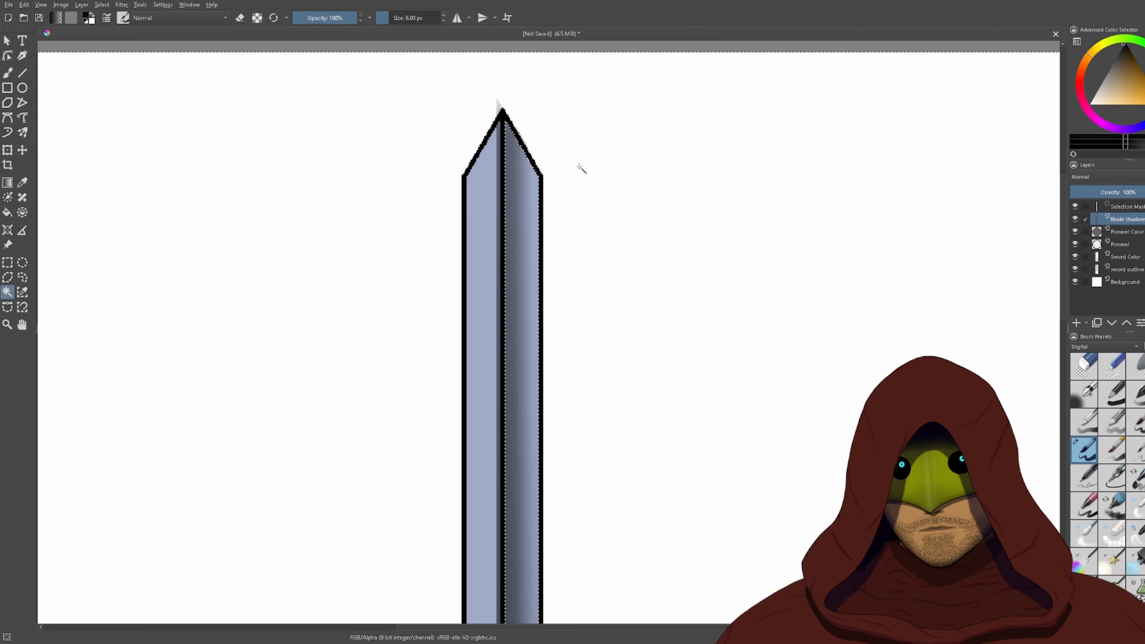
pyautogui.hotkey('ctrl', 'shift', 'i')
pyautogui.scroll(-1, 579, 167)
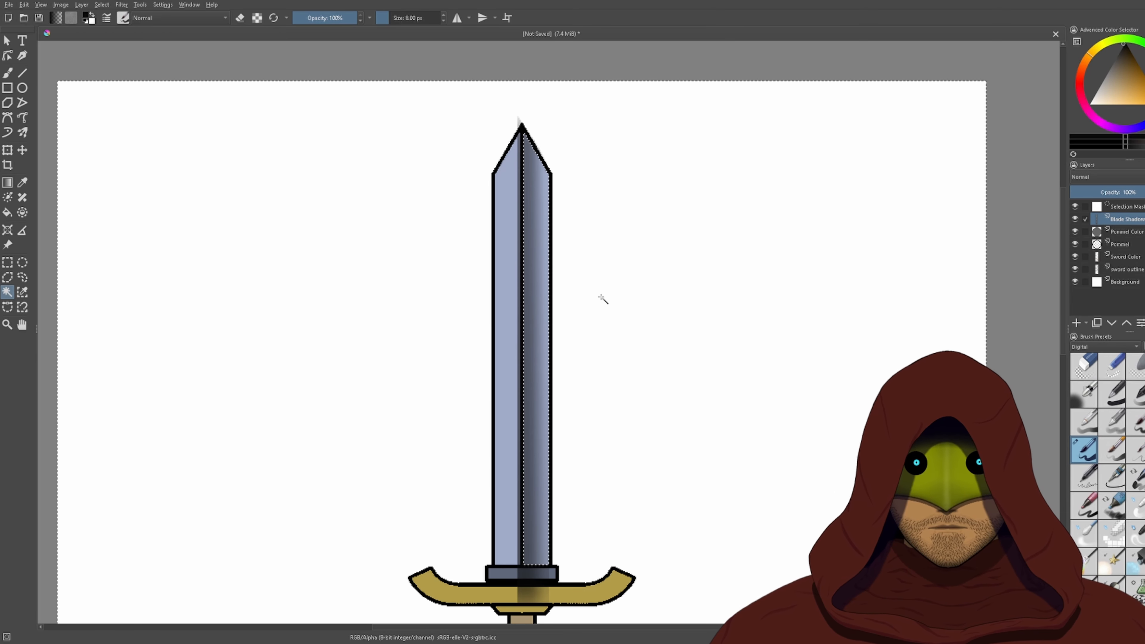
# - Delete the Blade Shadow shading that spills outside the blade's right half and clear the selection
pyautogui.scroll(5, 544, 61)
pyautogui.moveTo(539, 60); pyautogui.dragTo(534, 154)
pyautogui.scroll(-3, 533, 169)
pyautogui.scroll(-2, 707, 474)
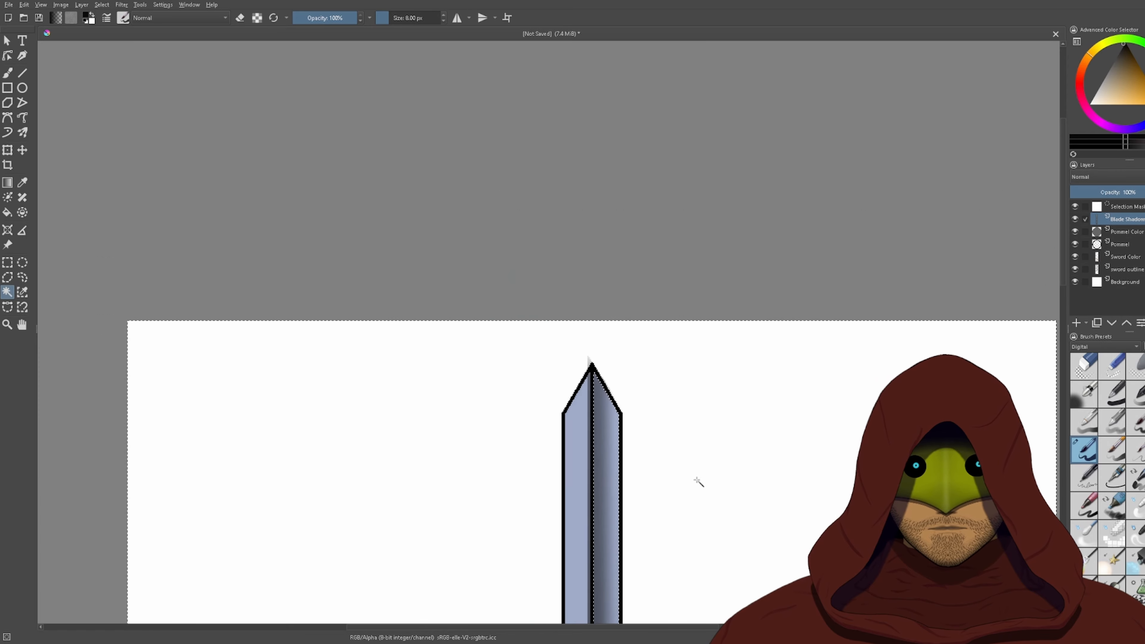
pyautogui.moveTo(655, 565); pyautogui.dragTo(547, 286)
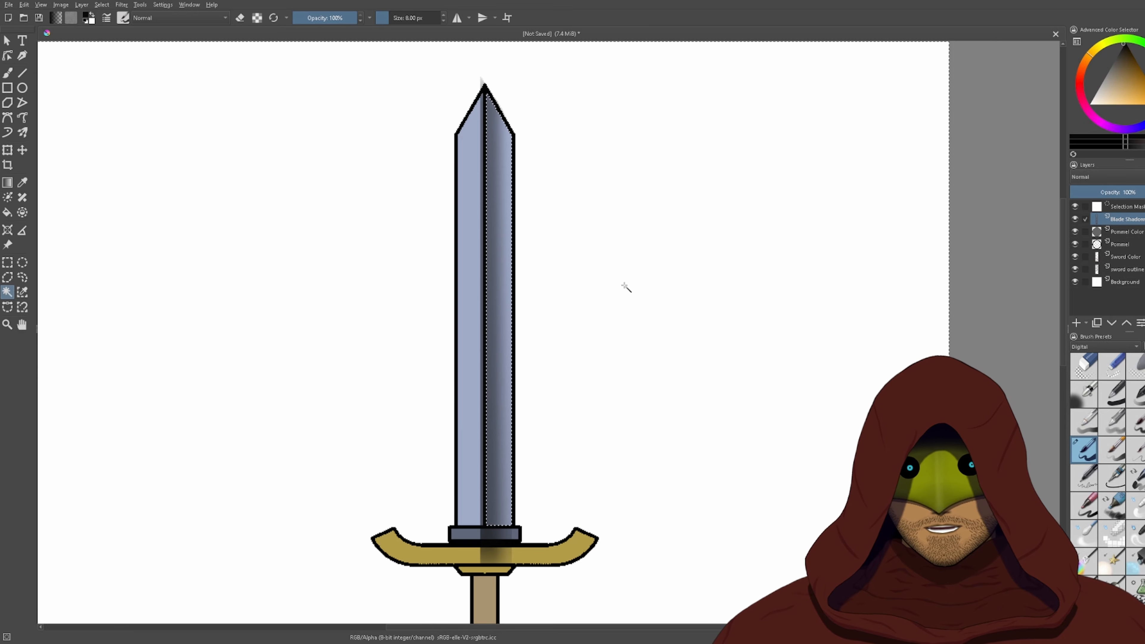
pyautogui.click(7, 40)
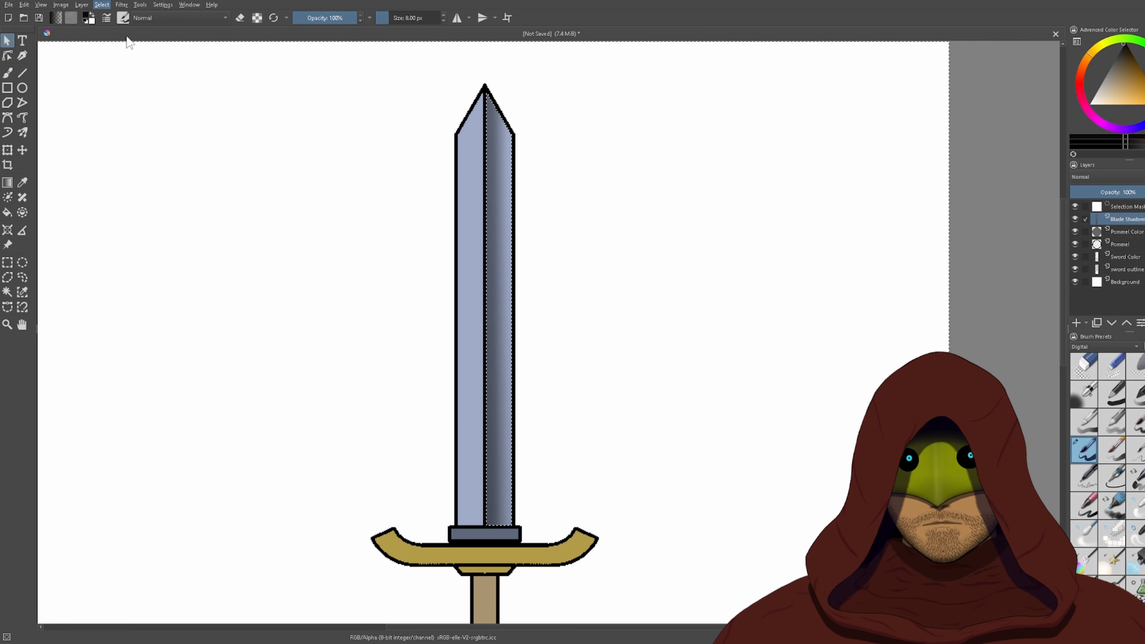
pyautogui.hotkey('ctrl', 'shift', 'a')
pyautogui.scroll(4, 527, 146)
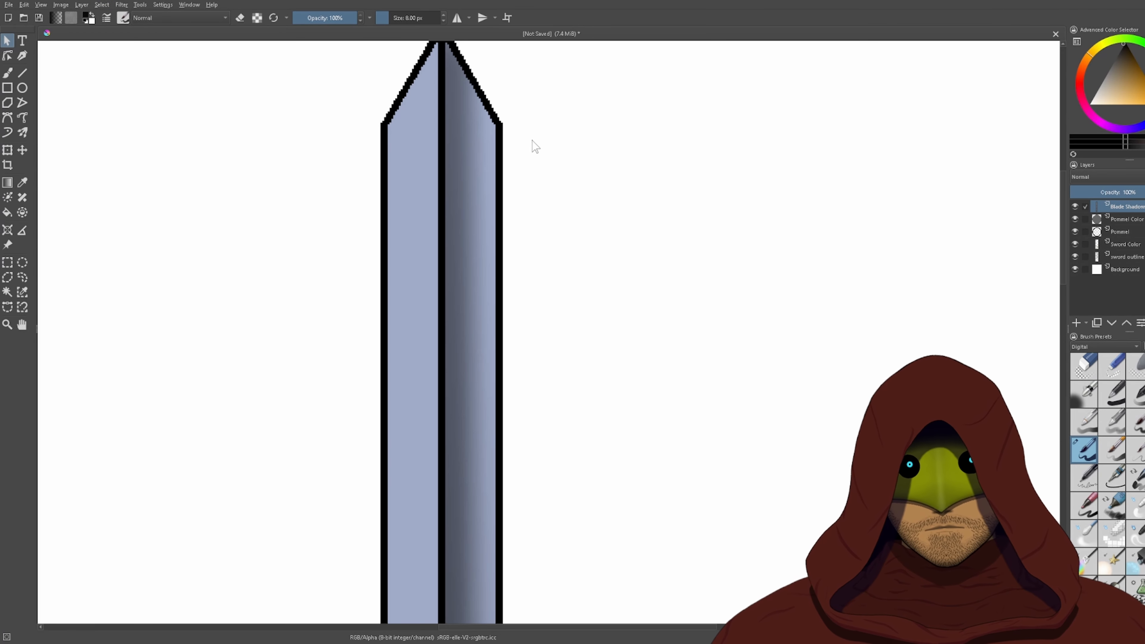
pyautogui.moveTo(534, 146); pyautogui.dragTo(607, 207)
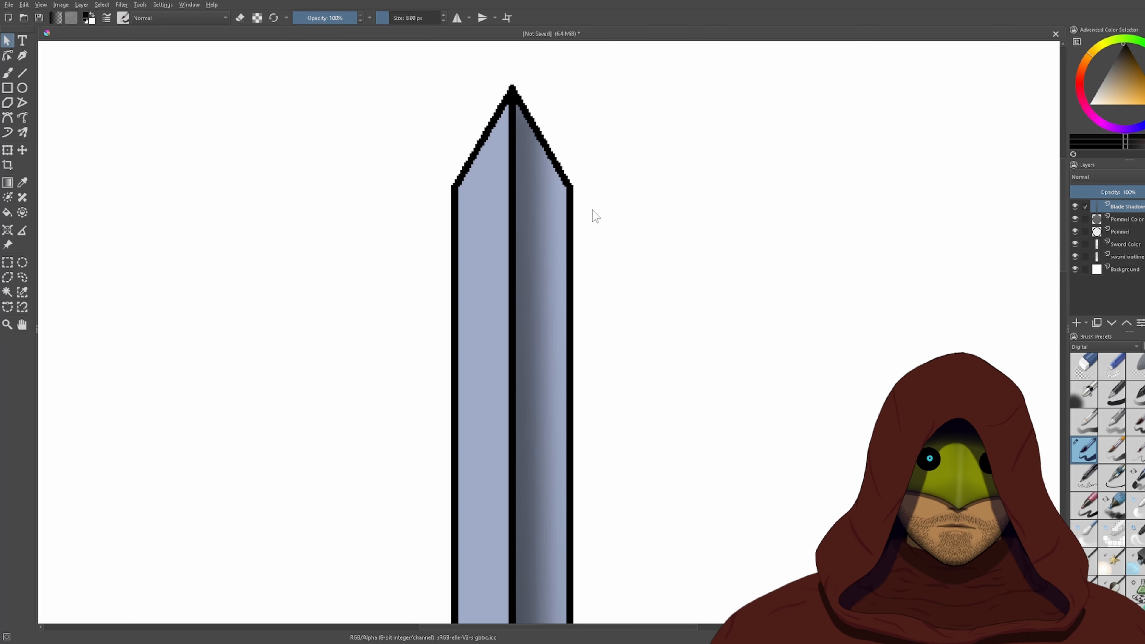
# - Add a new layer named Blade Shine directly above the Blade Shadow layer
pyautogui.click(1131, 221)
pyautogui.press('b')
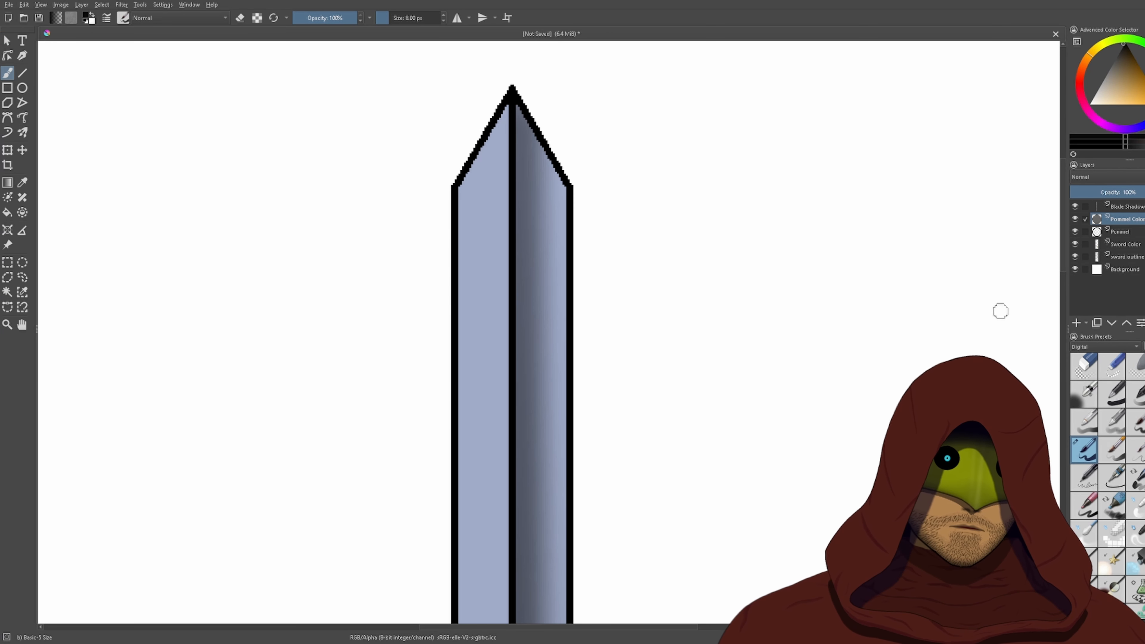
pyautogui.click(1131, 244)
pyautogui.click(1131, 220)
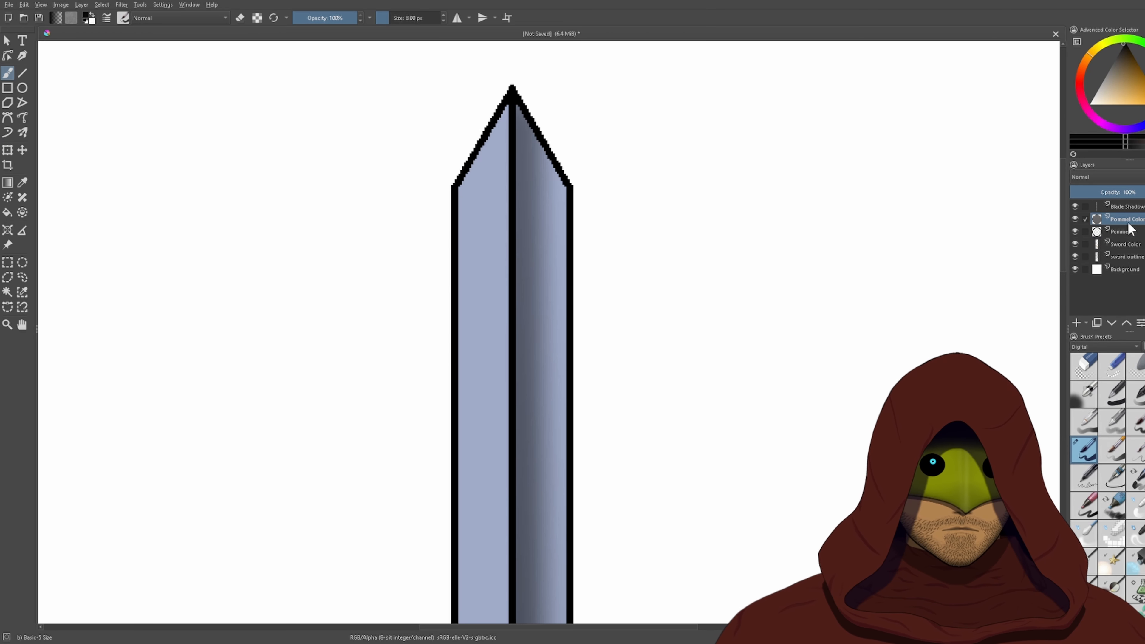
pyautogui.click(1092, 207)
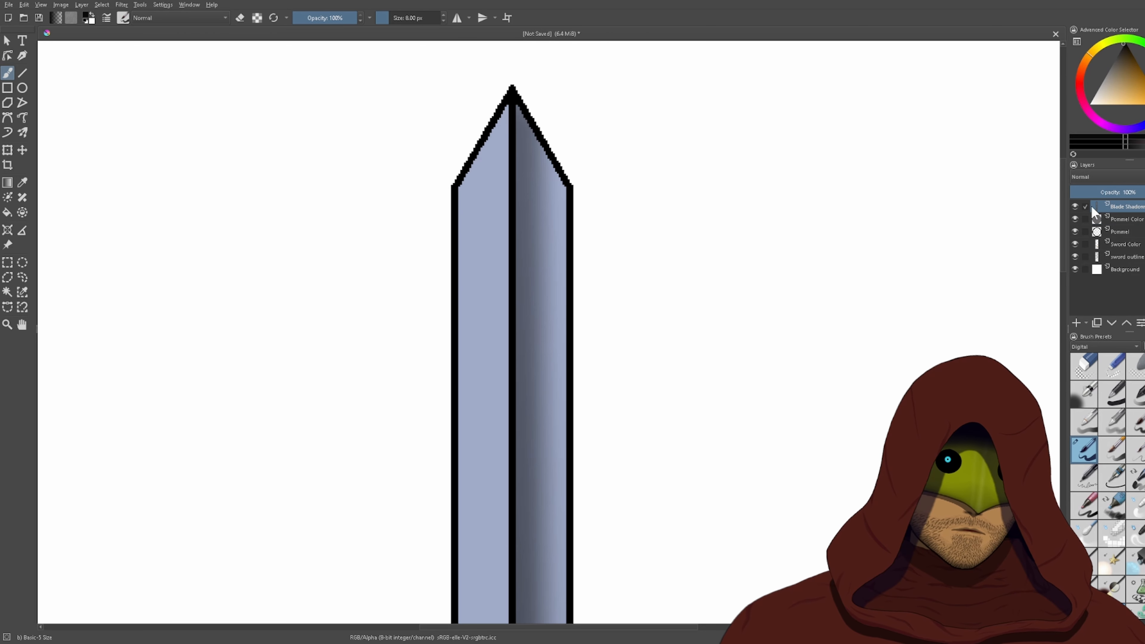
pyautogui.click(1077, 206)
pyautogui.click(1077, 206)
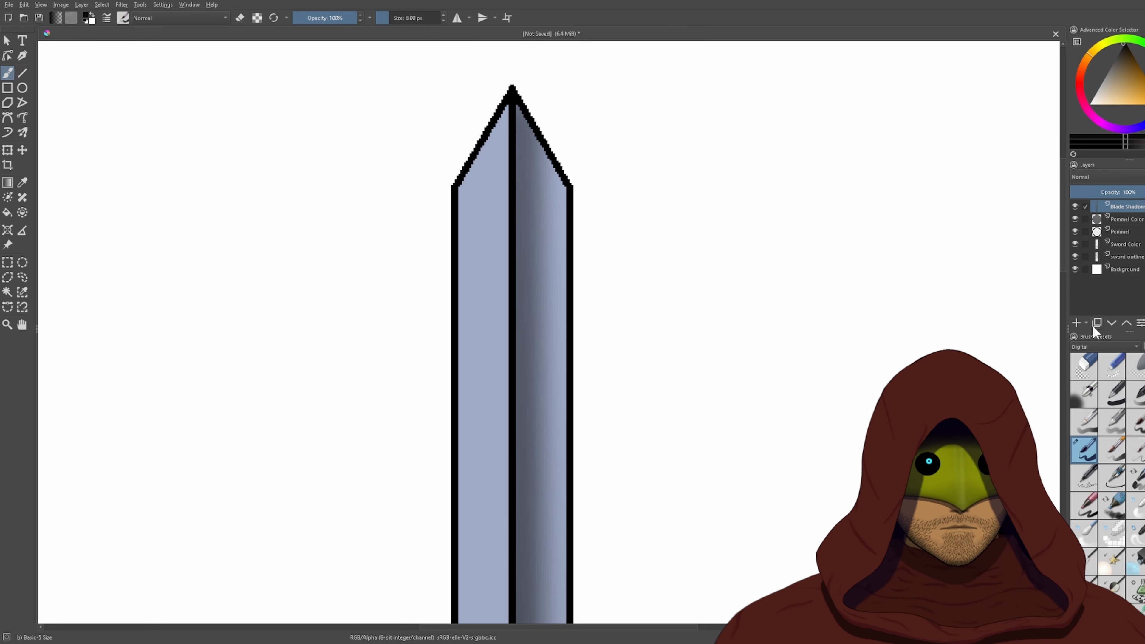
pyautogui.click(1077, 323)
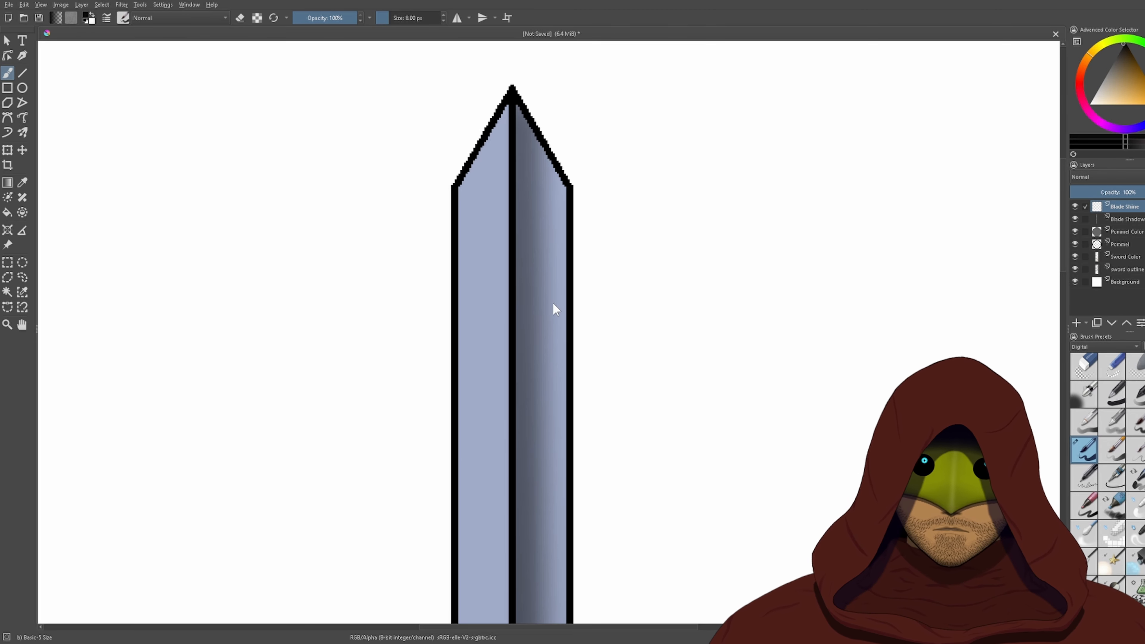
# - Select both halves of the blade by their fill on the Sword Color layer and make the Blade Shine layer active
pyautogui.scroll(-3, 636, 401)
pyautogui.moveTo(625, 389); pyautogui.dragTo(615, 271)
pyautogui.click(1129, 258)
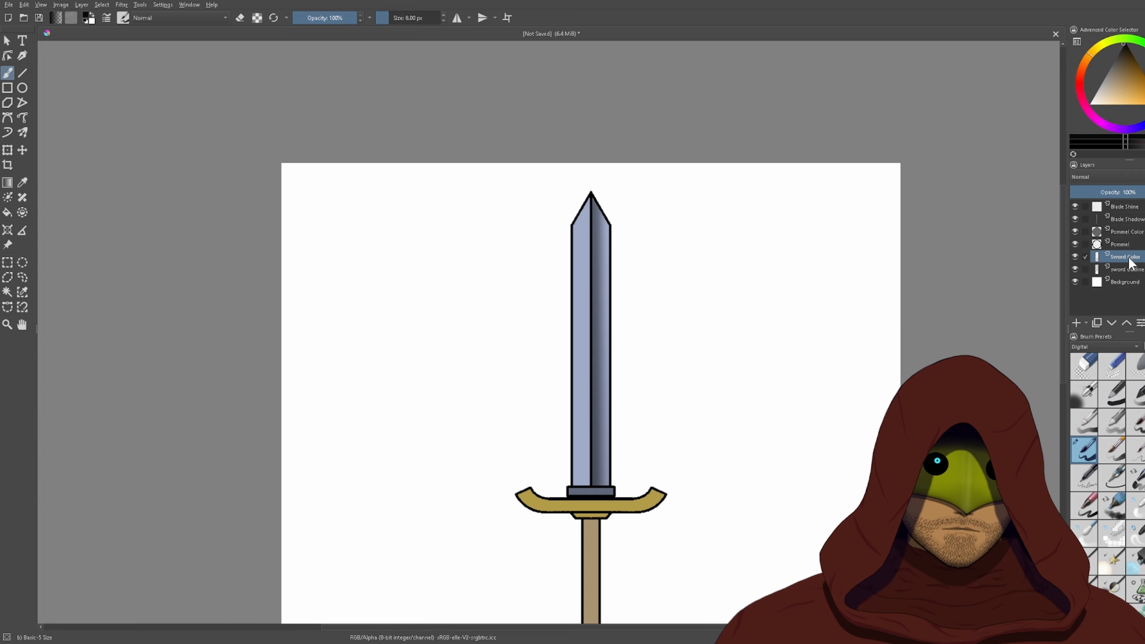
pyautogui.click(7, 293)
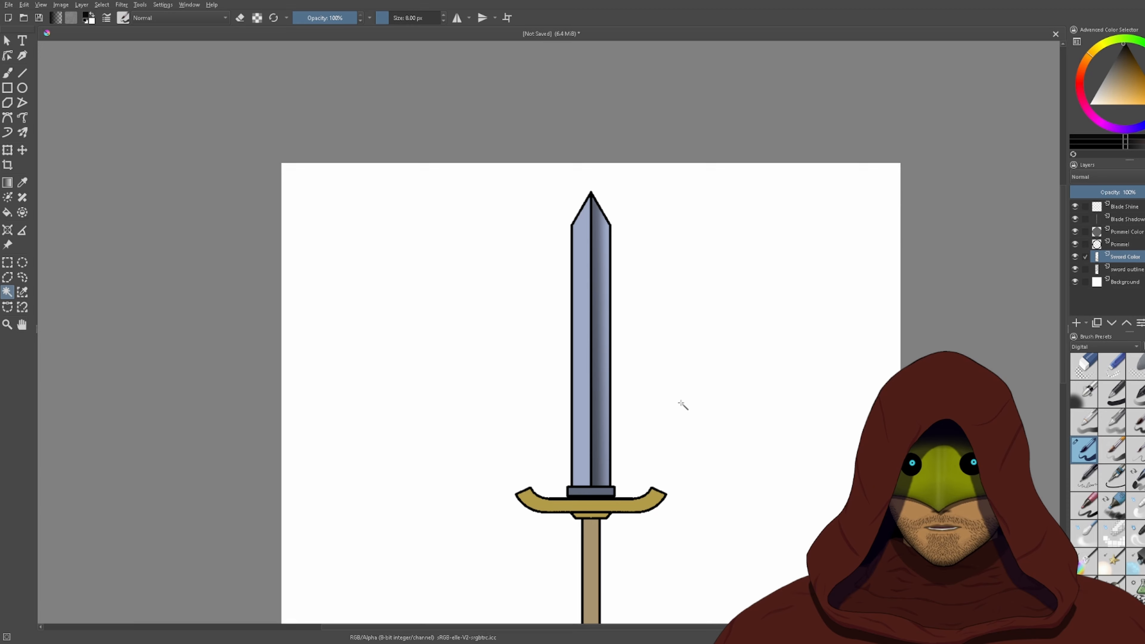
pyautogui.click(602, 434)
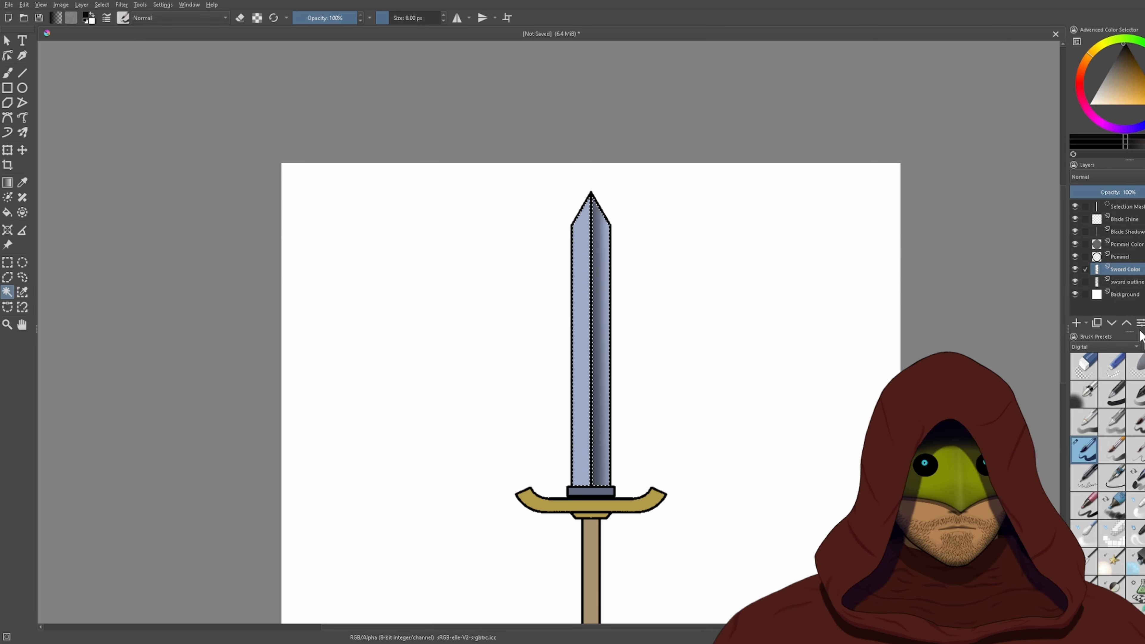
pyautogui.click(1130, 220)
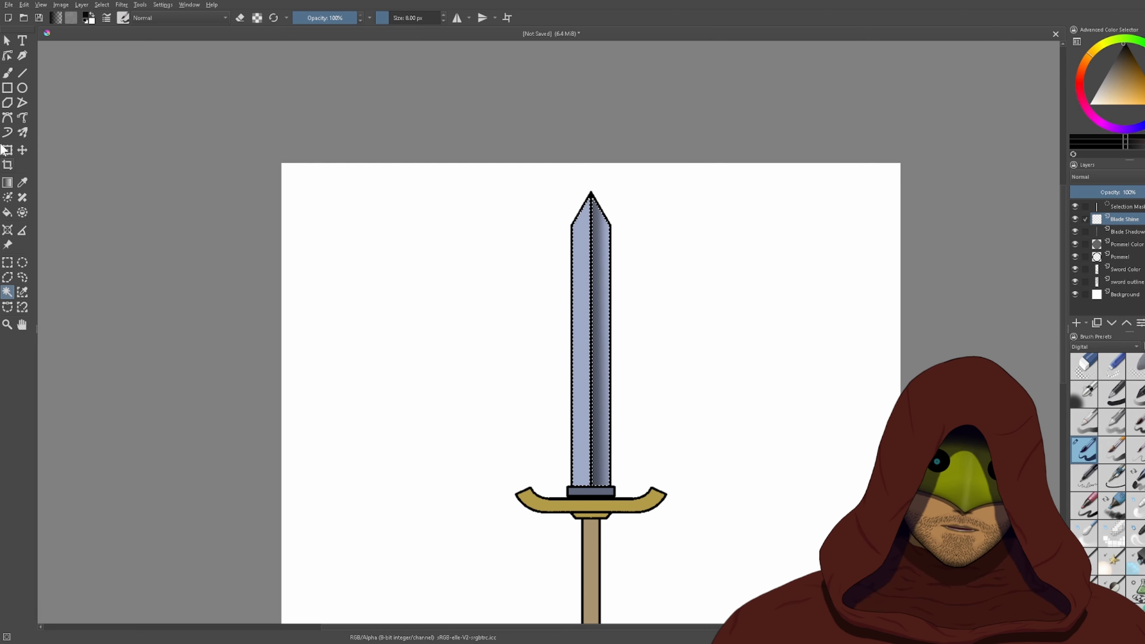
# - Draw white highlight lines along the blade's two straight outer edges with the Line tool, mirrored horizontally about the blade's centre
pyautogui.click(22, 73)
pyautogui.moveTo(1093, 103); pyautogui.dragTo(1018, 138)
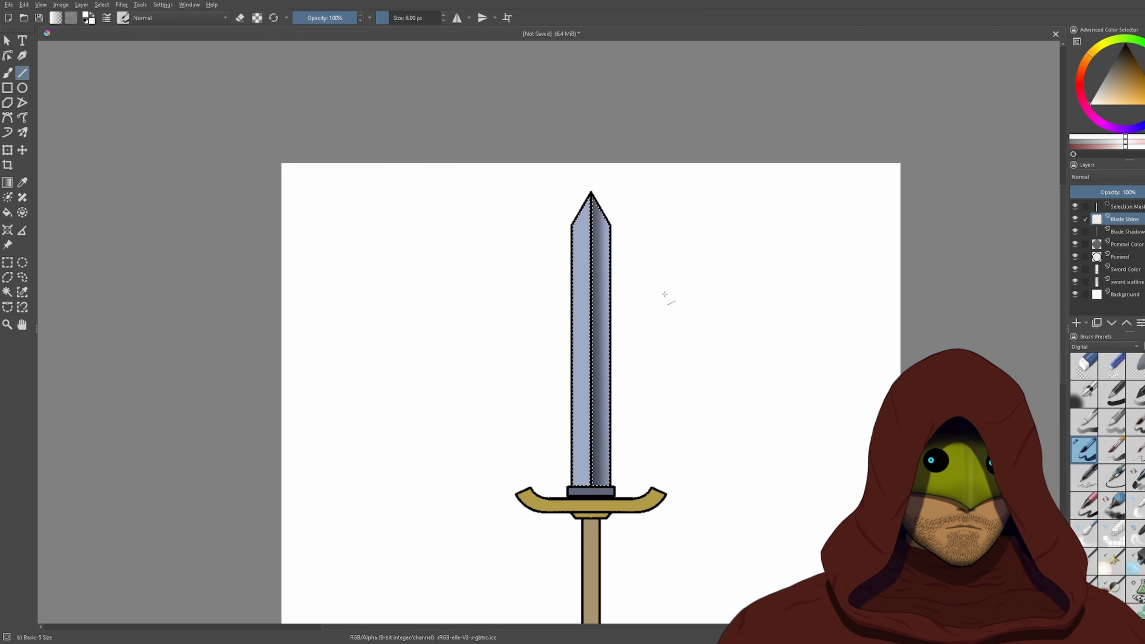
pyautogui.scroll(2, 566, 421)
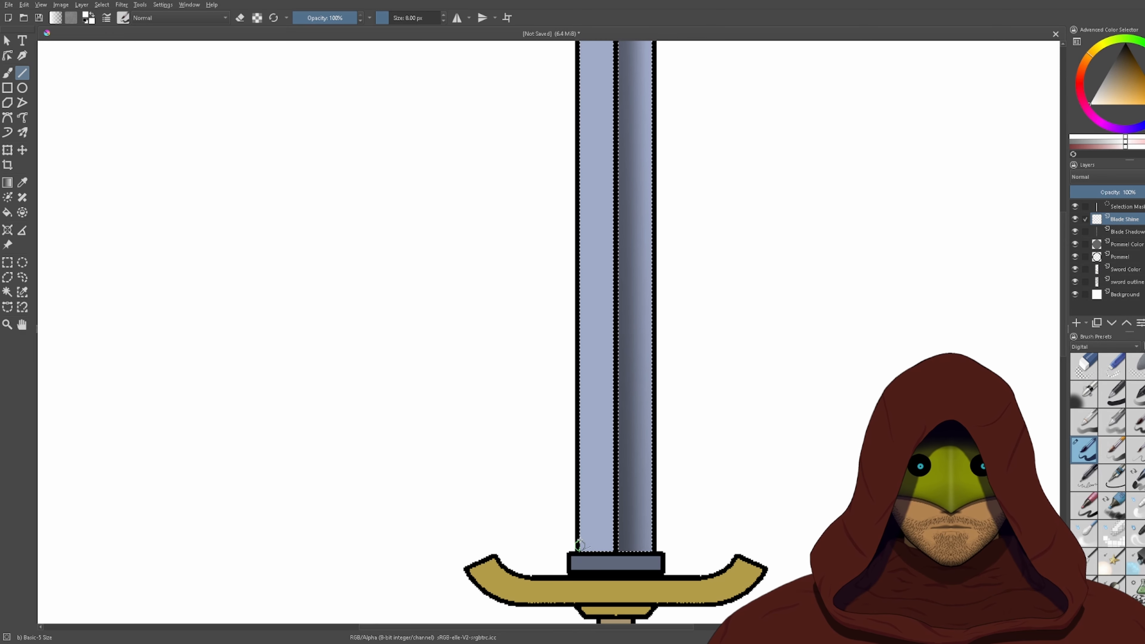
pyautogui.moveTo(579, 552); pyautogui.dragTo(564, 96)
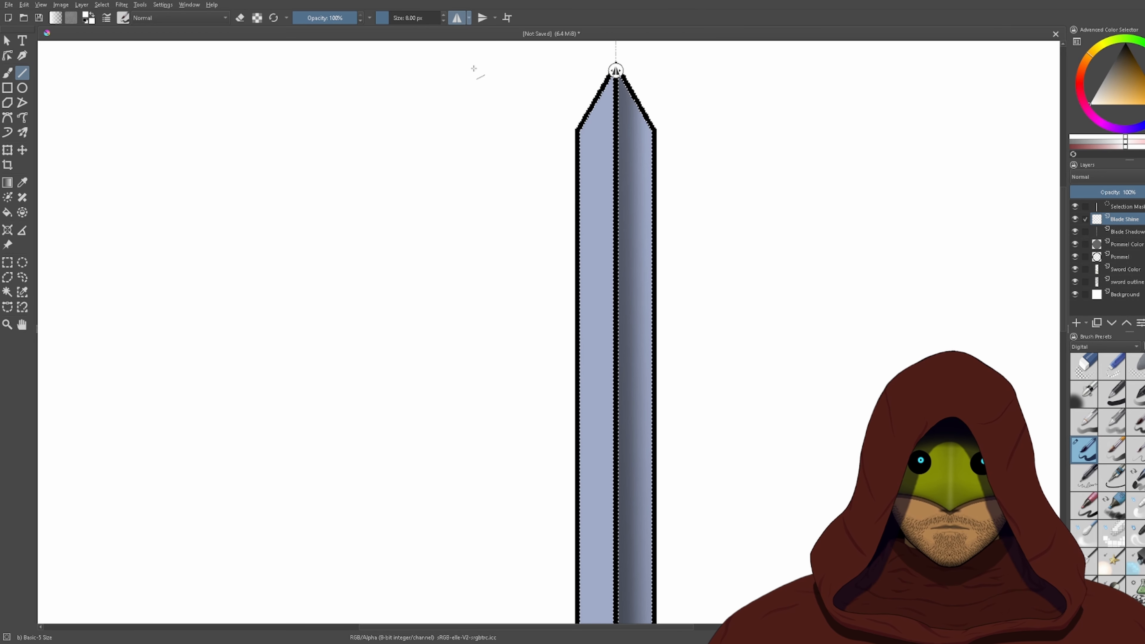
pyautogui.scroll(-1, 615, 443)
pyautogui.moveTo(679, 487); pyautogui.dragTo(656, 355)
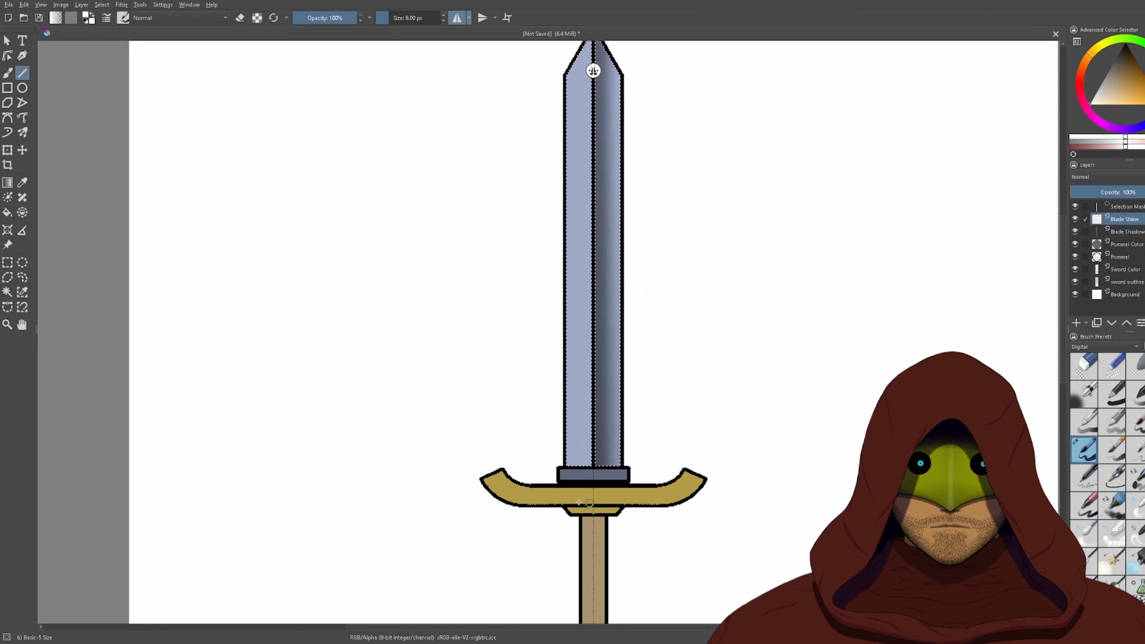
pyautogui.moveTo(583, 181); pyautogui.dragTo(564, 88)
pyautogui.scroll(2, 568, 147)
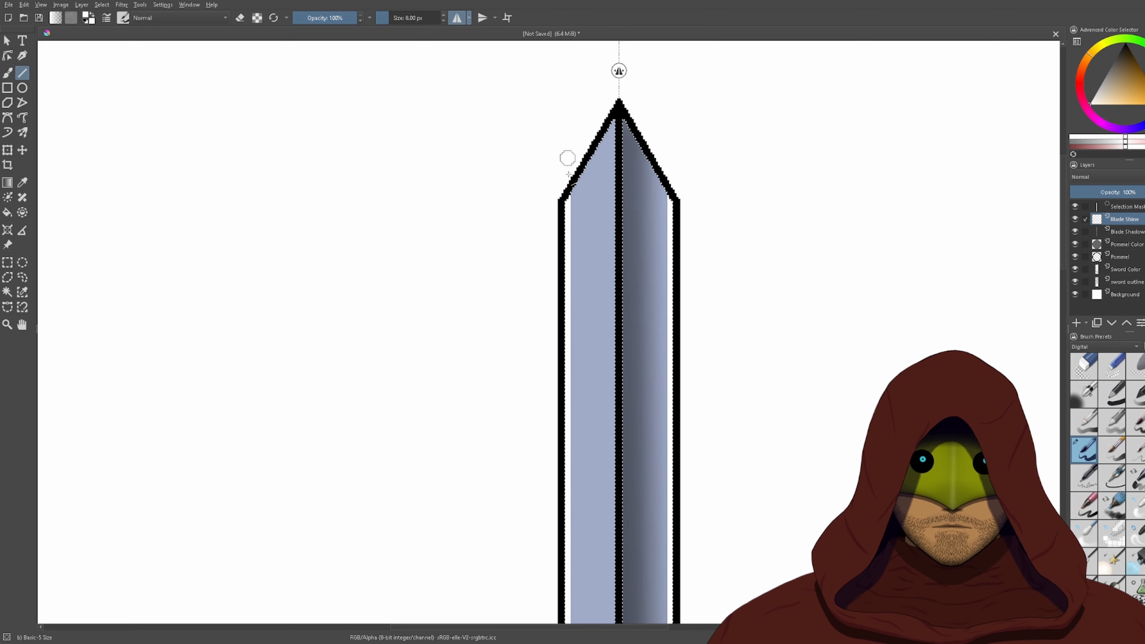
# - Draw mirrored white highlight lines along the blade's slanted tip edges and down its centre ridge on the Blade Shine layer
pyautogui.moveTo(562, 201); pyautogui.dragTo(648, 48)
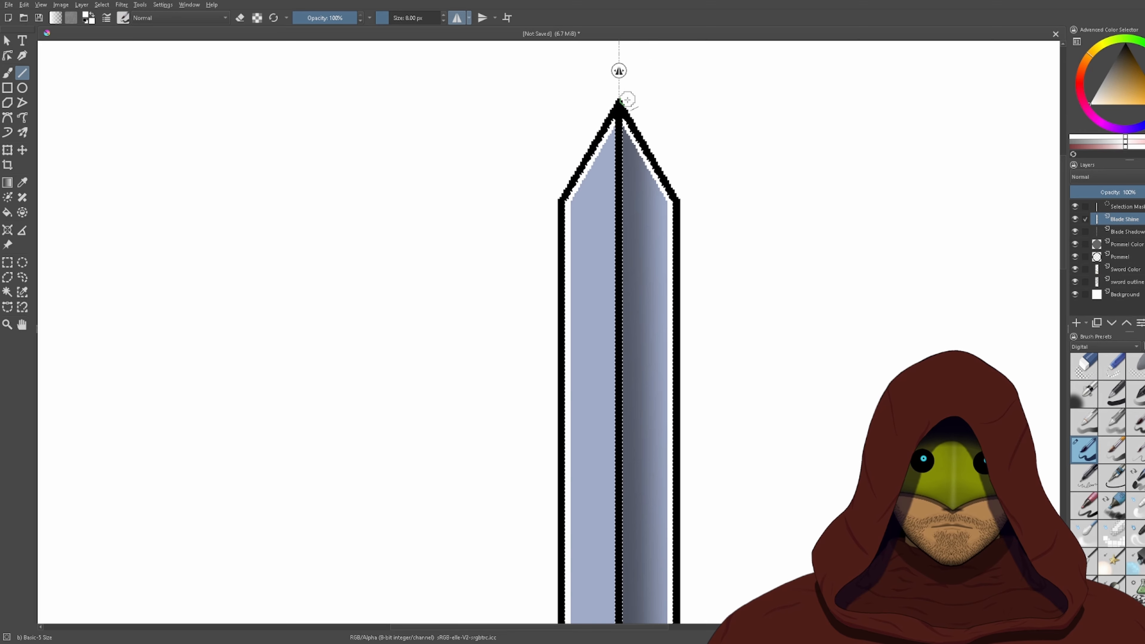
pyautogui.moveTo(619, 99); pyautogui.dragTo(619, 585)
pyautogui.scroll(-2, 775, 113)
pyautogui.moveTo(755, 179); pyautogui.dragTo(675, 536)
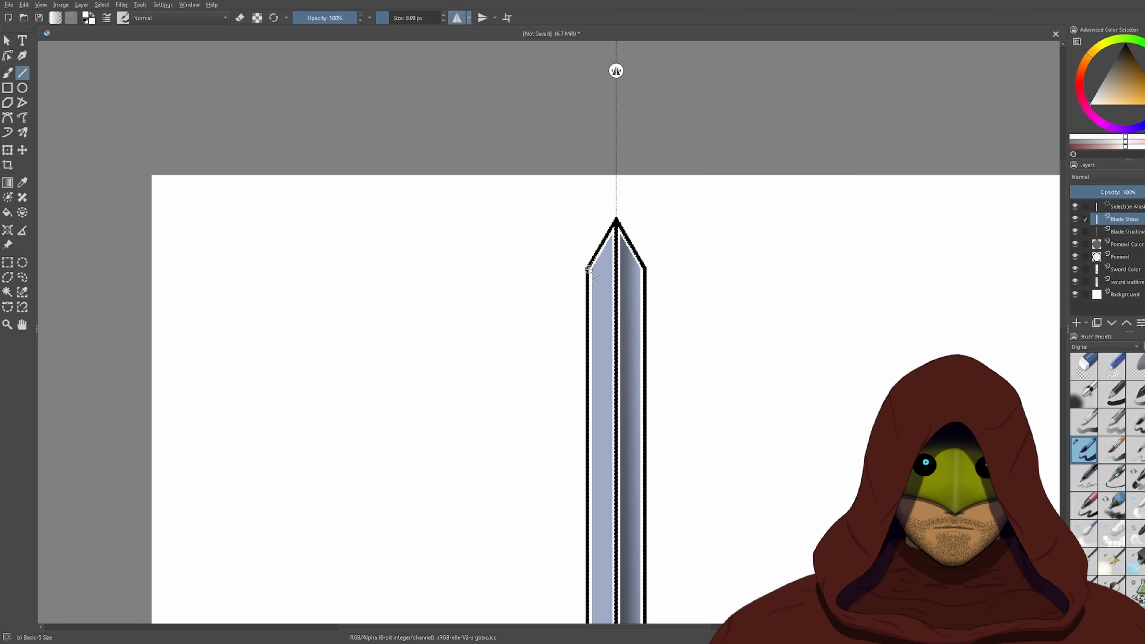
# - Soften the white Blade Shine highlight lines with a blur filter and clear the blade selection
pyautogui.scroll(4, 728, 280)
pyautogui.scroll(-5, 734, 286)
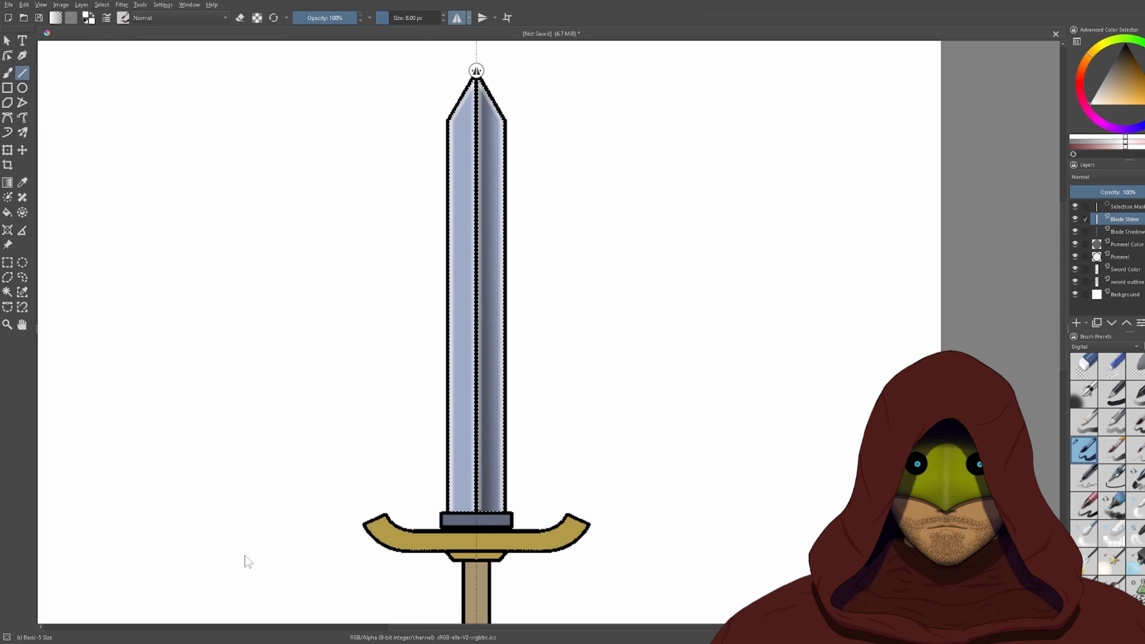
pyautogui.scroll(2, 495, 177)
pyautogui.moveTo(445, 93); pyautogui.dragTo(563, 316)
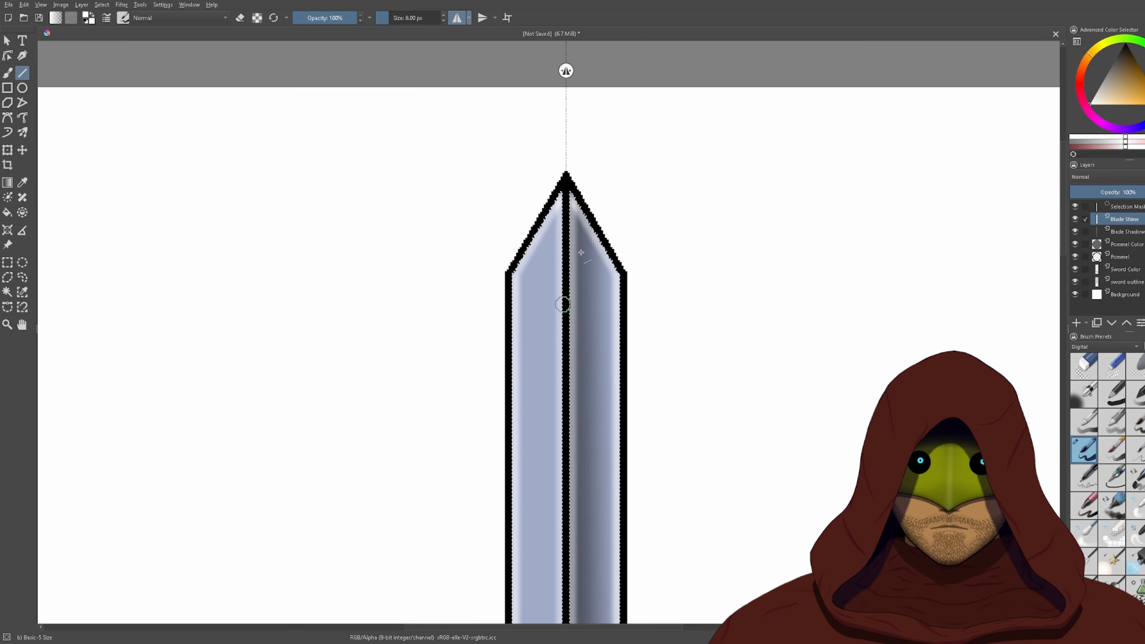
pyautogui.click(124, 5)
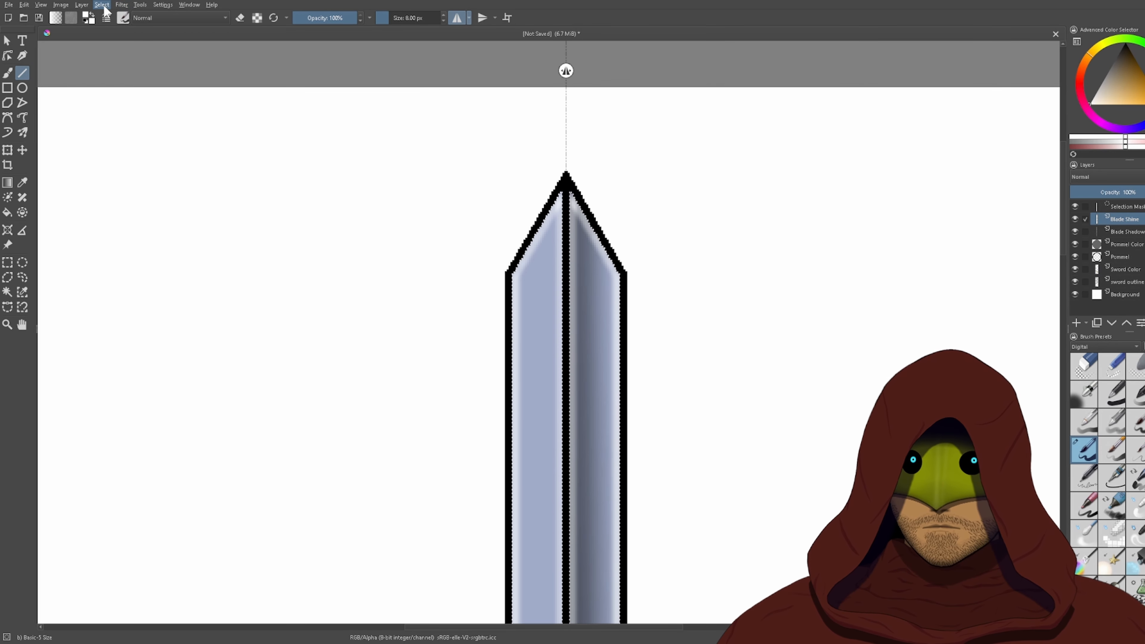
pyautogui.hotkey('ctrl', 'shift', 'a')
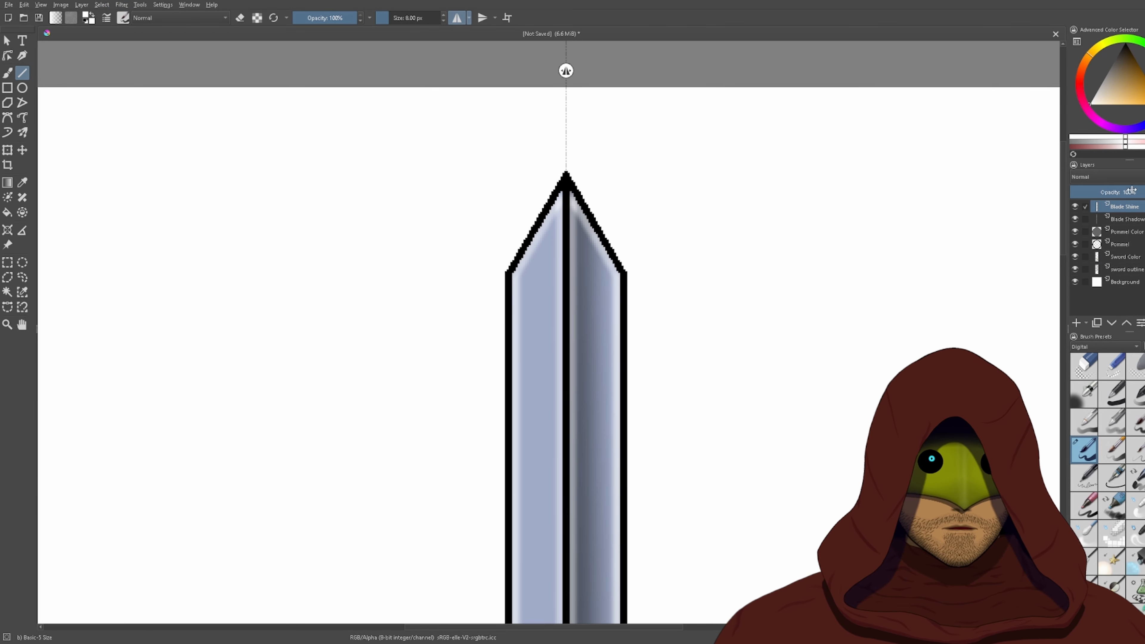
# - Lower the Blade Shine layer's opacity to 48%
pyautogui.moveTo(1139, 192); pyautogui.dragTo(1095, 192)
pyautogui.scroll(-3, 784, 354)
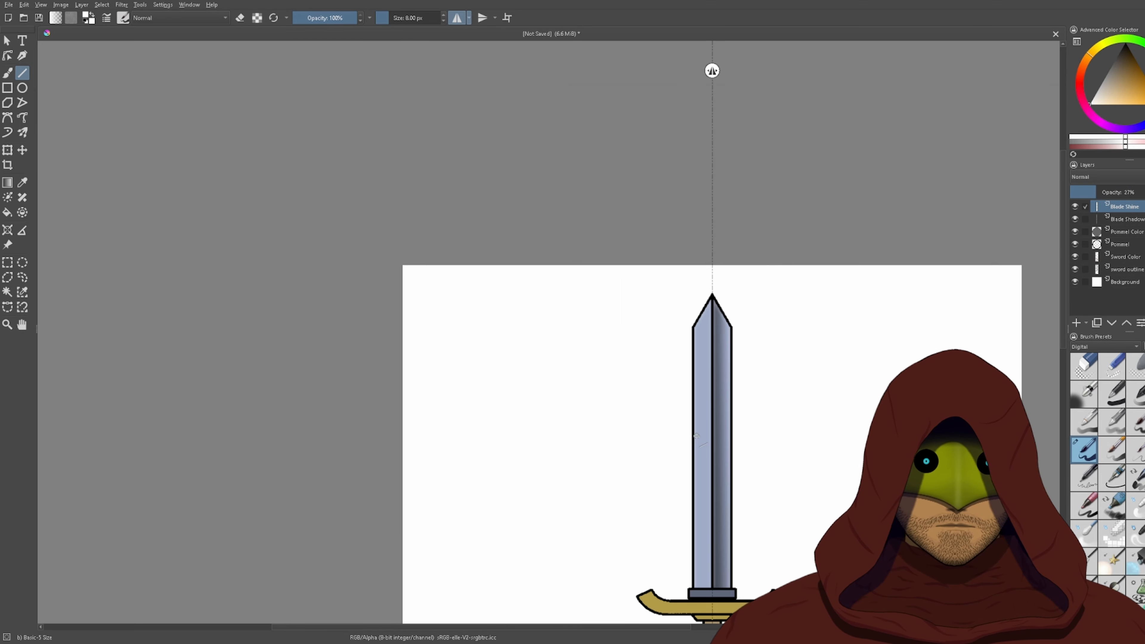
pyautogui.moveTo(700, 460); pyautogui.dragTo(680, 321)
pyautogui.scroll(2, 680, 321)
pyautogui.moveTo(710, 222); pyautogui.dragTo(617, 432)
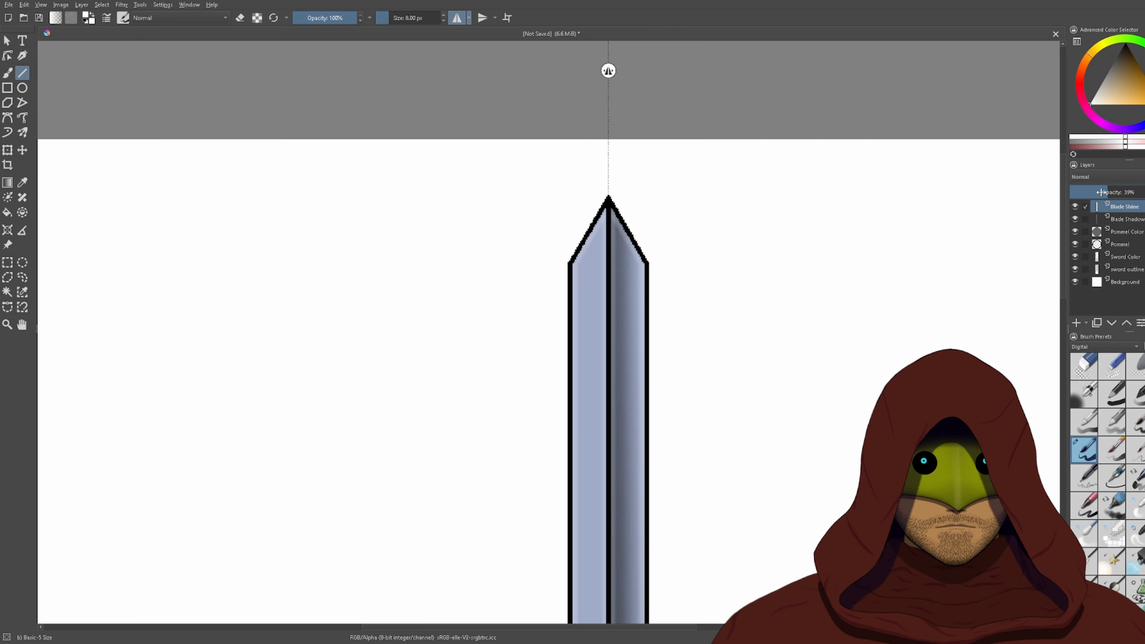
pyautogui.moveTo(1098, 192); pyautogui.dragTo(1115, 192)
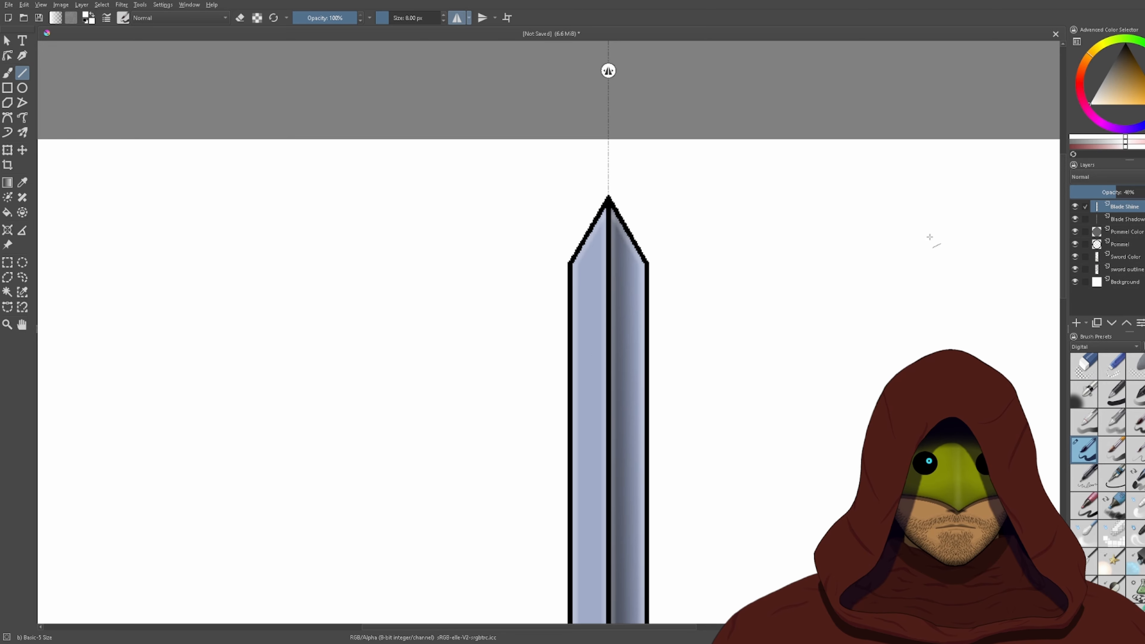
# - Examine the blade's highlights up close and compare the blade with the Blade Shine and sword outline layers hidden and shown
pyautogui.scroll(2, 595, 354)
pyautogui.scroll(-2, 580, 203)
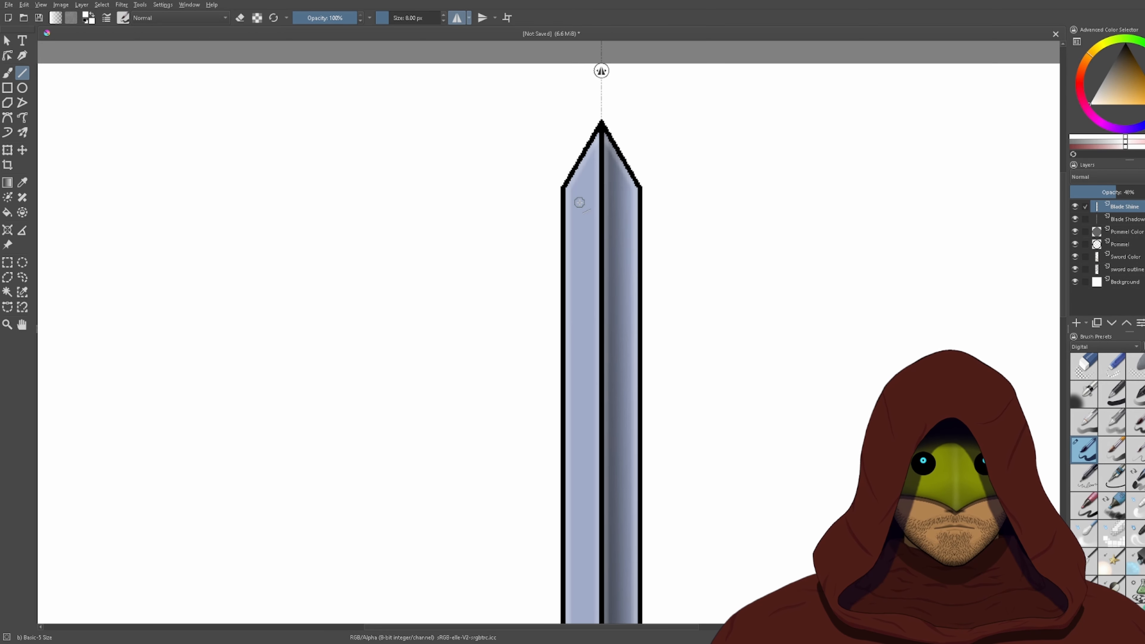
pyautogui.moveTo(613, 266); pyautogui.dragTo(585, 109)
pyautogui.moveTo(587, 203); pyautogui.dragTo(566, 257)
pyautogui.scroll(4, 566, 257)
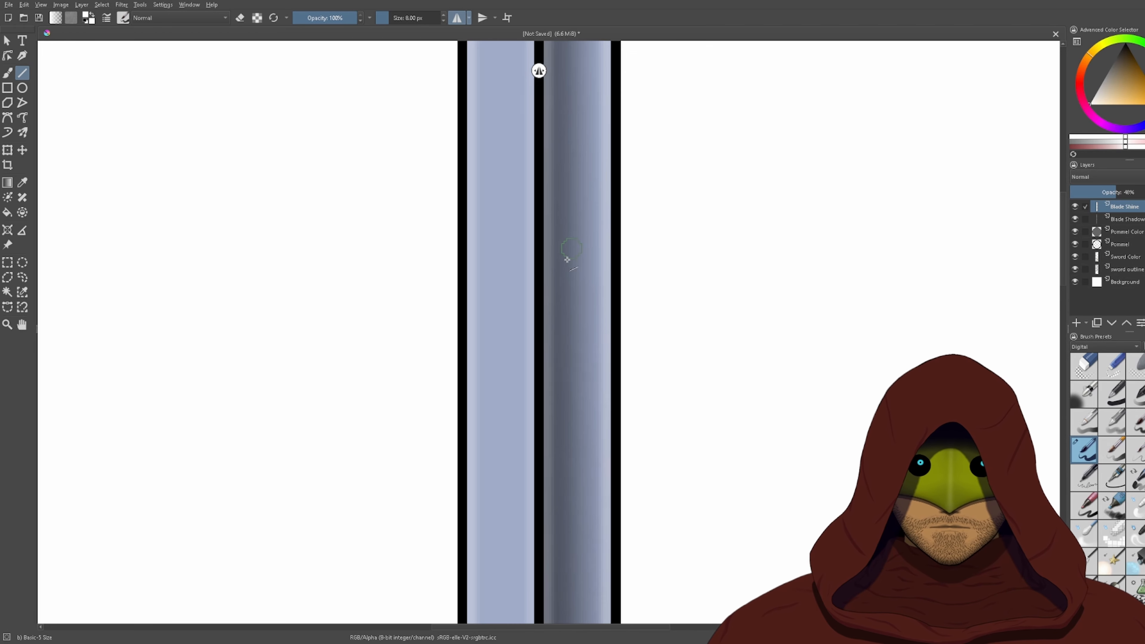
pyautogui.scroll(-4, 512, 376)
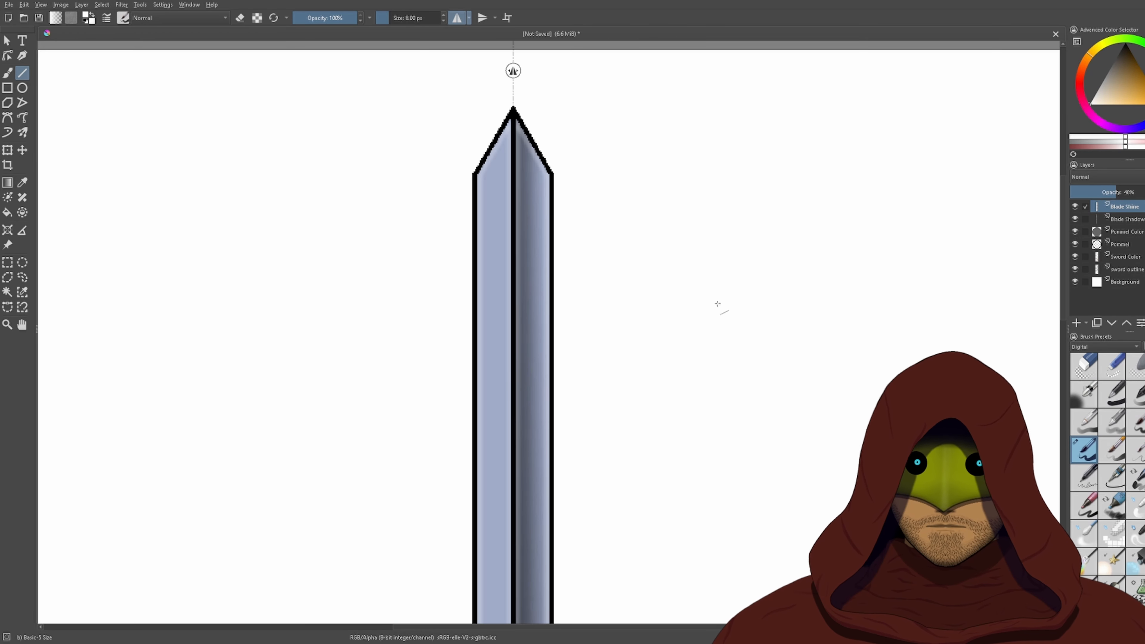
pyautogui.click(1080, 206)
pyautogui.click(1080, 207)
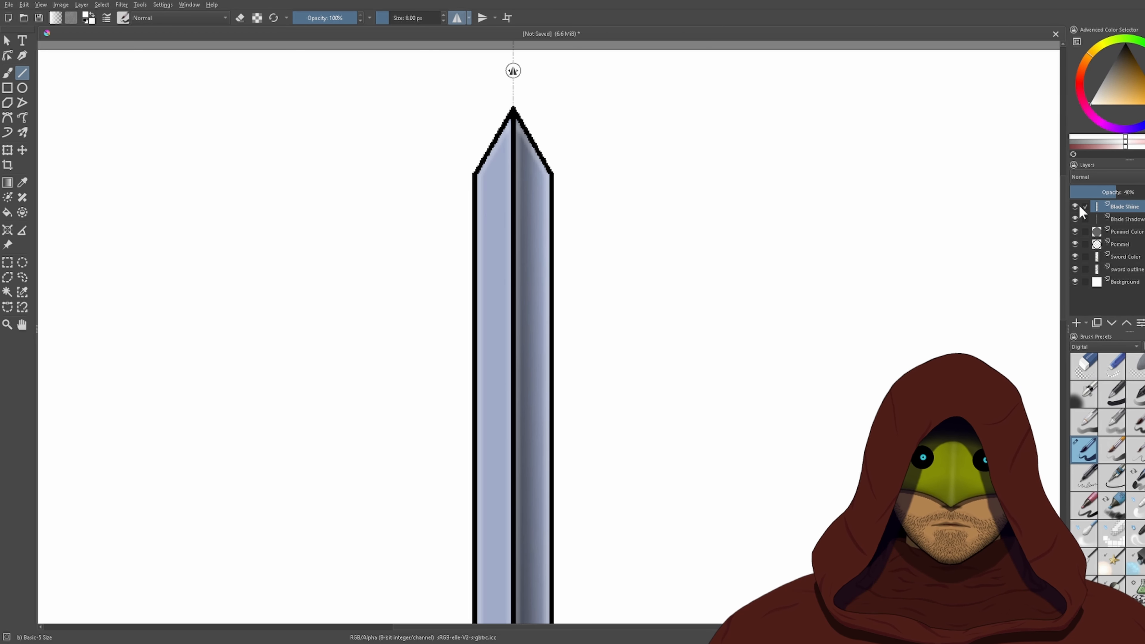
pyautogui.click(1076, 206)
pyautogui.click(1076, 204)
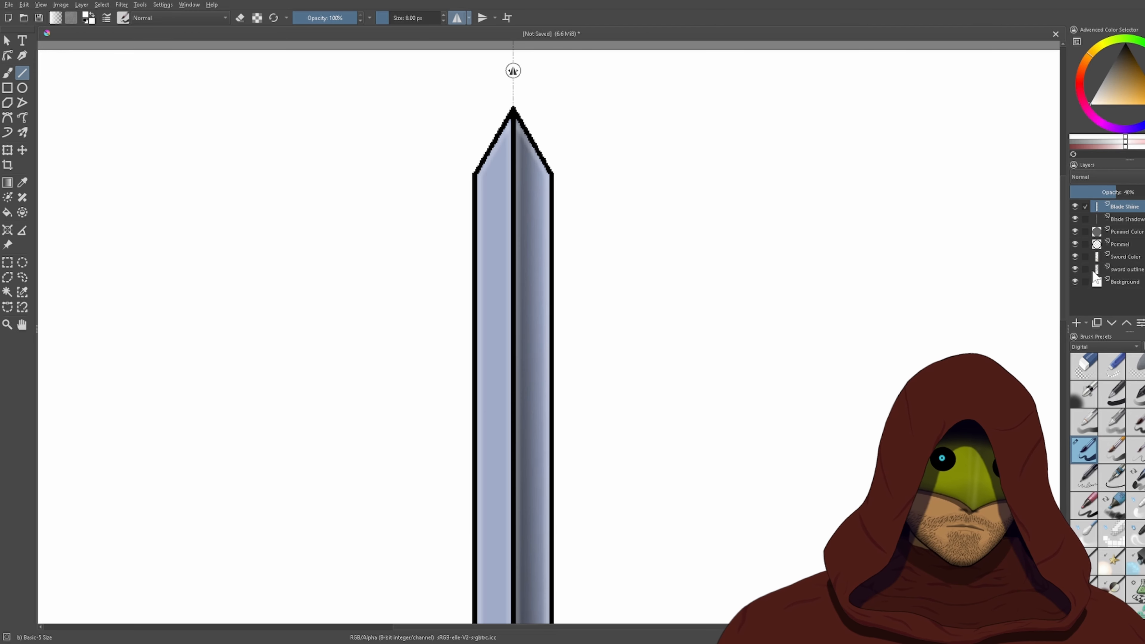
pyautogui.click(1076, 269)
pyautogui.click(1076, 269)
pyautogui.click(1076, 268)
pyautogui.click(1076, 269)
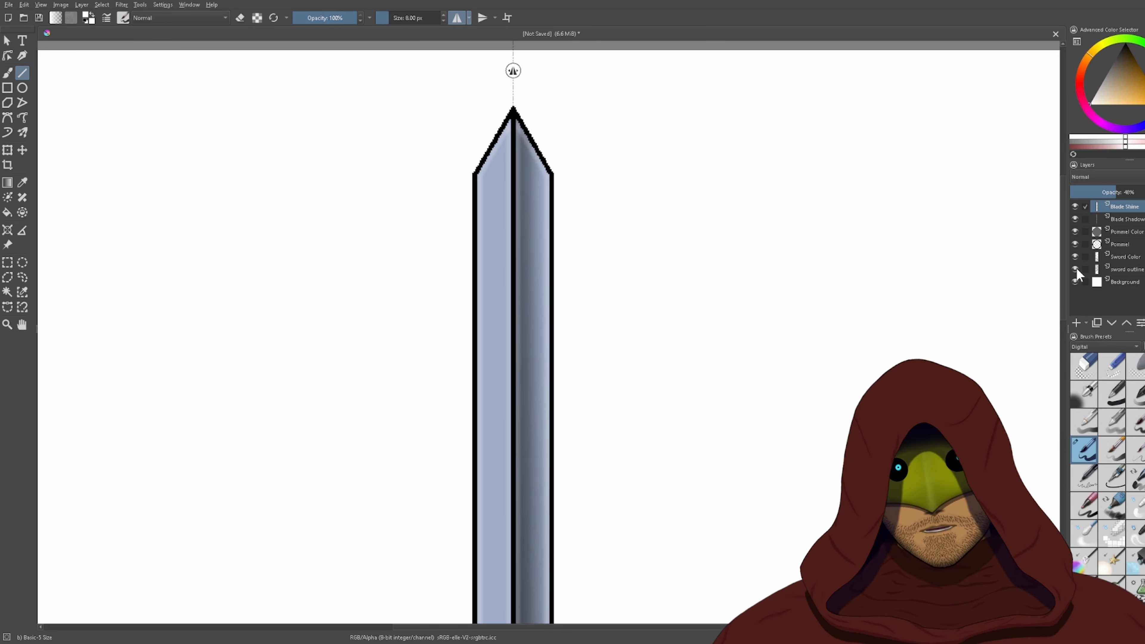
# - Add a new paint layer directly above the Blade Shine layer
pyautogui.click(1076, 323)
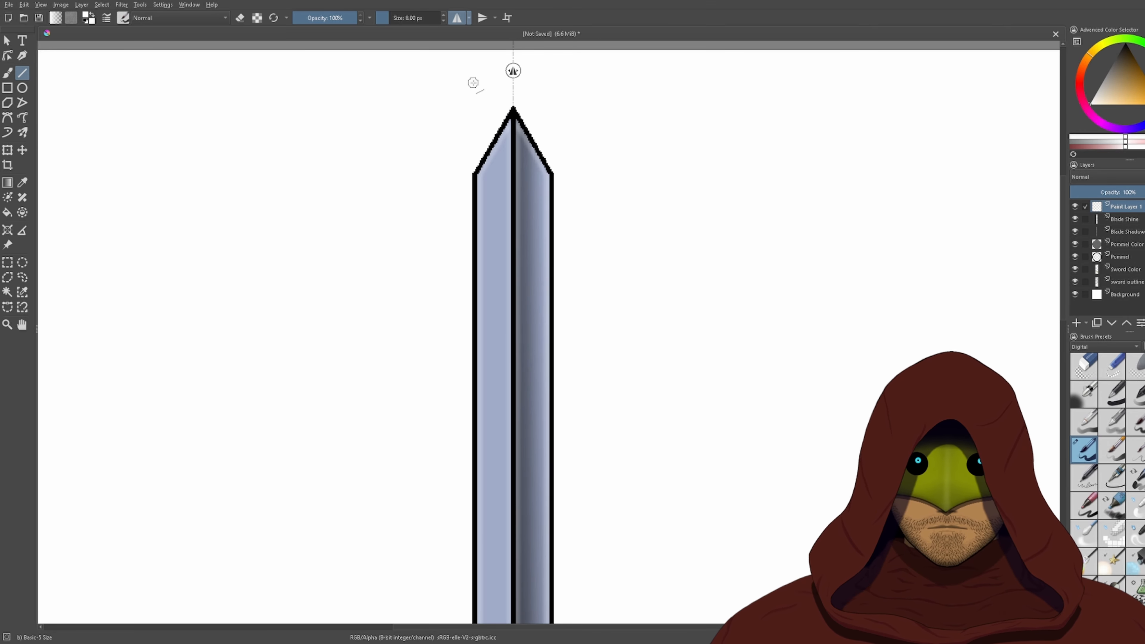
pyautogui.moveTo(614, 394); pyautogui.dragTo(639, 388)
pyautogui.scroll(-1, 639, 388)
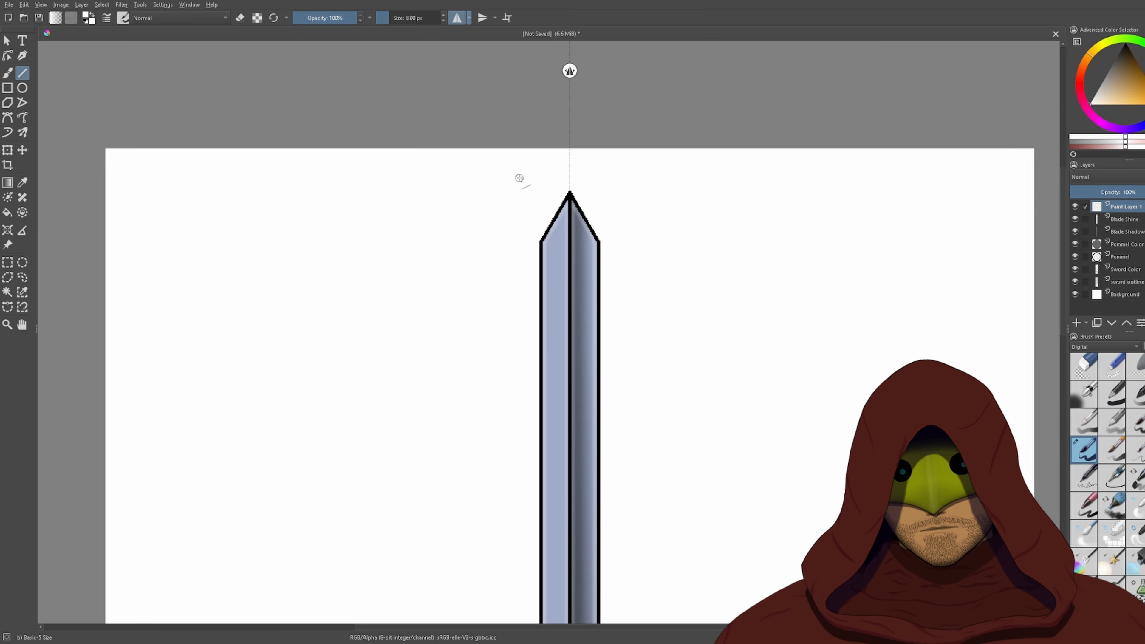
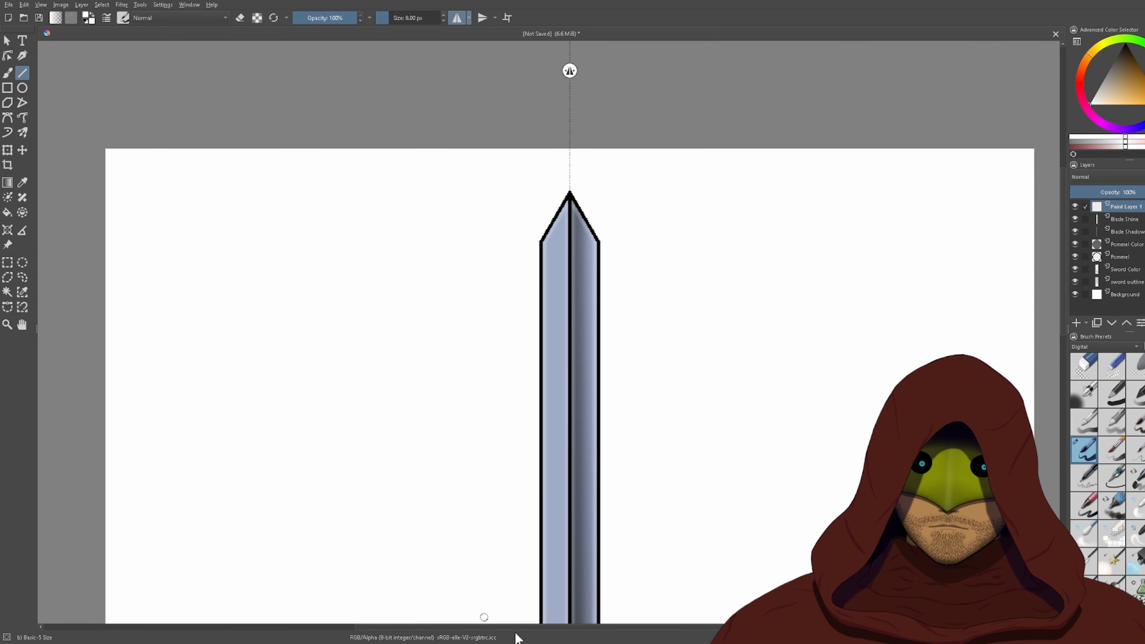
# - Examine the whole sword from the pommel and crossguard up to the blade's tip
pyautogui.scroll(-5, 499, 422)
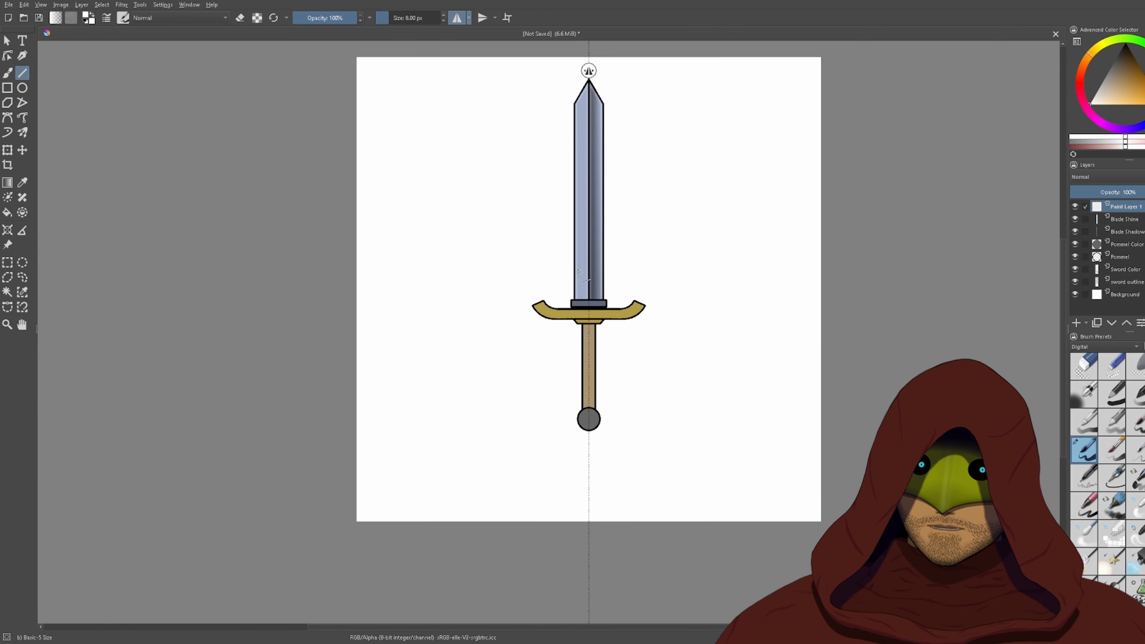
pyautogui.scroll(3, 551, 339)
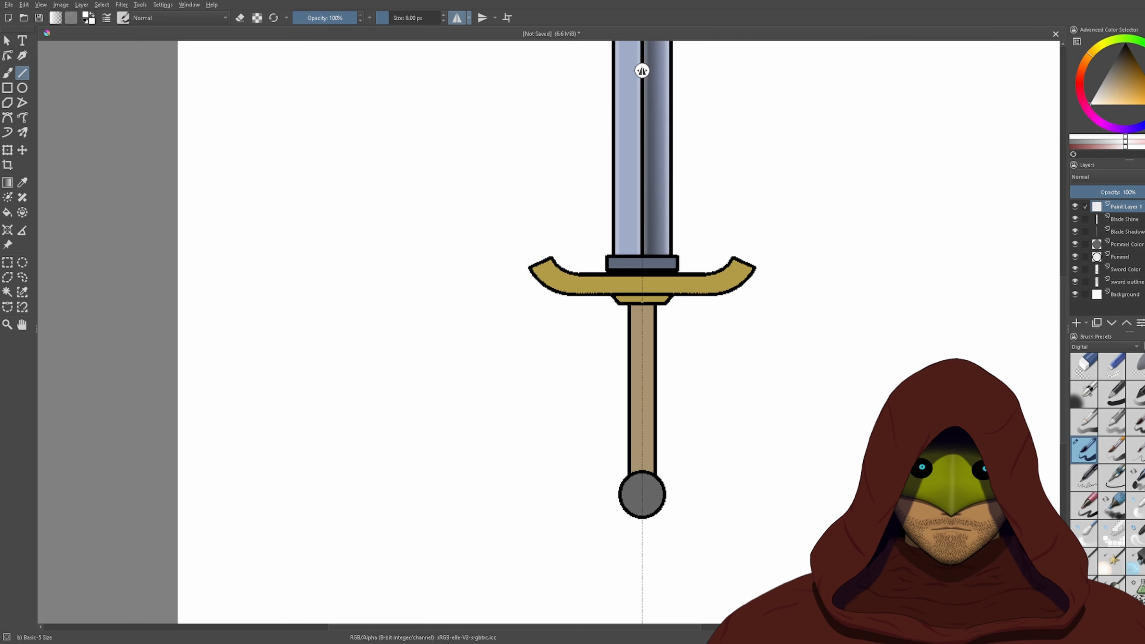
pyautogui.moveTo(678, 482); pyautogui.dragTo(621, 327)
pyautogui.scroll(-2, 620, 356)
pyautogui.moveTo(607, 270); pyautogui.dragTo(575, 485)
pyautogui.scroll(1, 574, 210)
pyautogui.moveTo(574, 211); pyautogui.dragTo(581, 307)
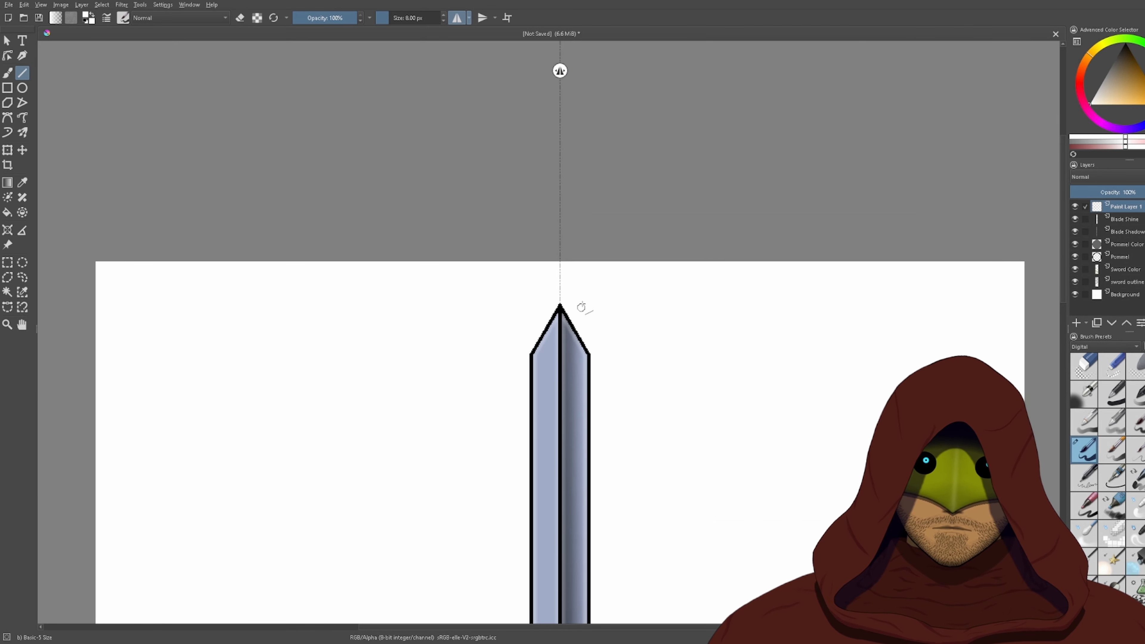
pyautogui.scroll(3, 558, 319)
pyautogui.scroll(2, 562, 355)
pyautogui.scroll(-5, 575, 271)
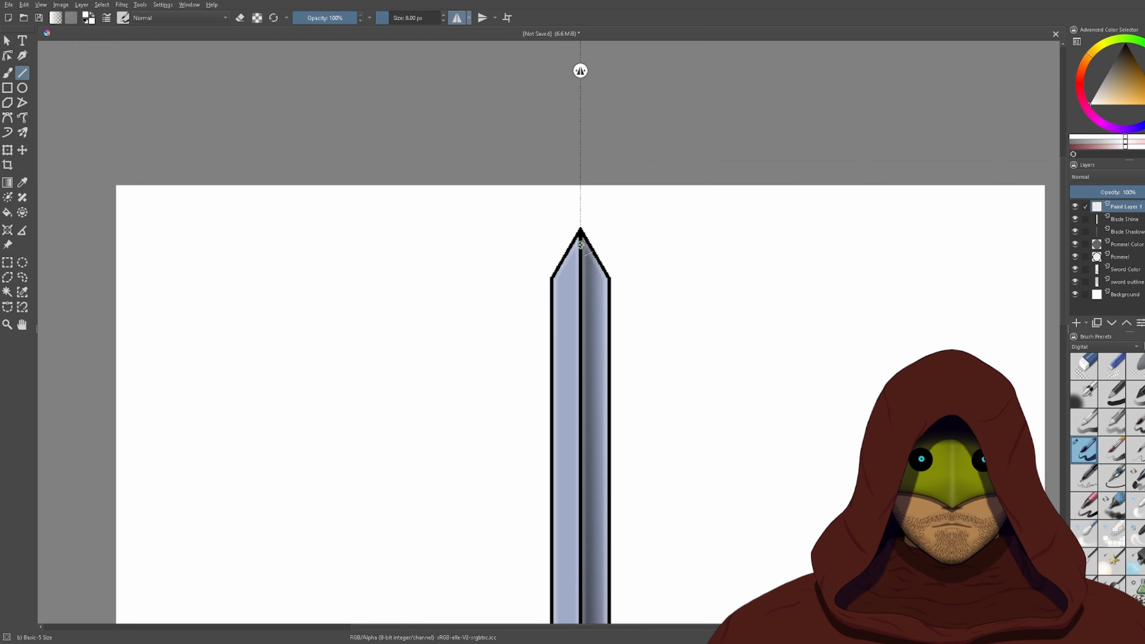
pyautogui.click(1123, 282)
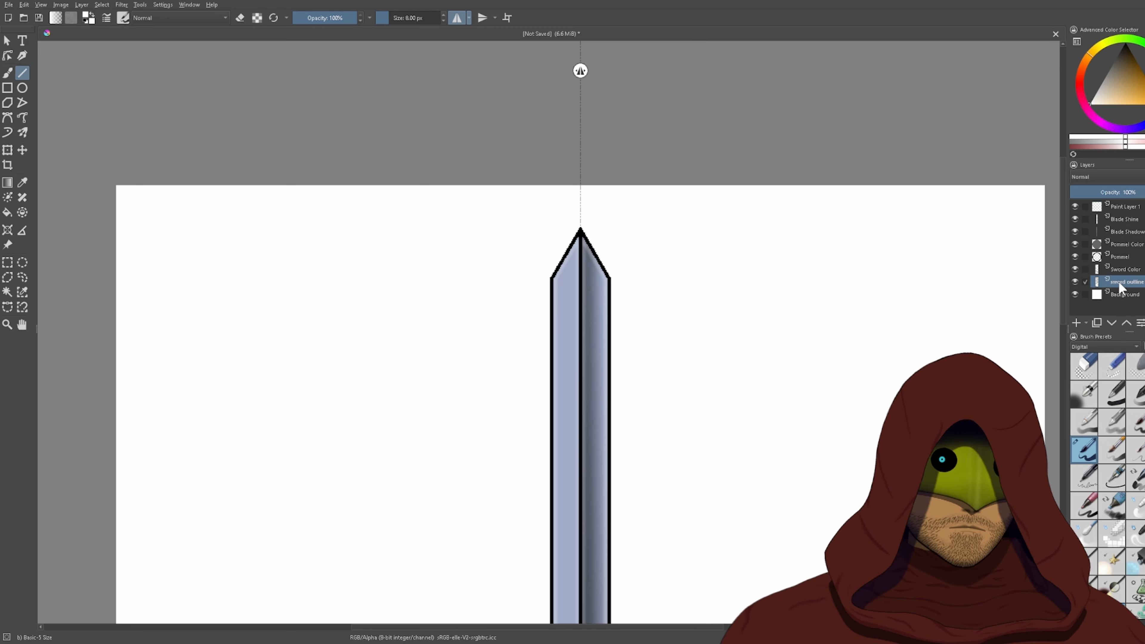
pyautogui.click(7, 262)
pyautogui.scroll(-4, 463, 356)
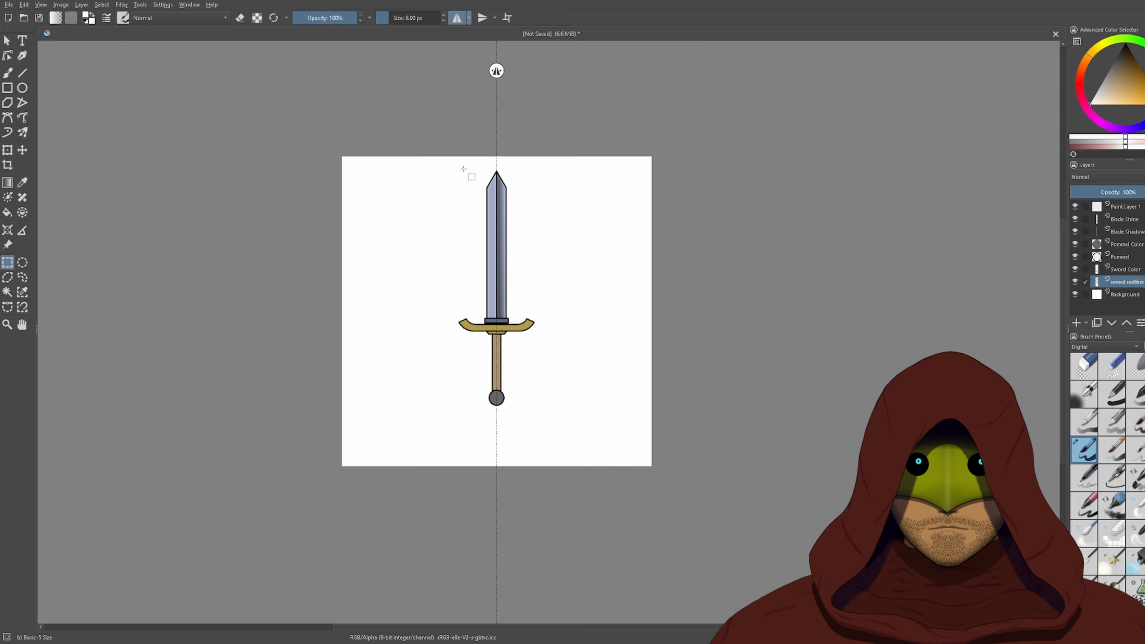
pyautogui.click(1126, 207)
pyautogui.scroll(2, 404, 258)
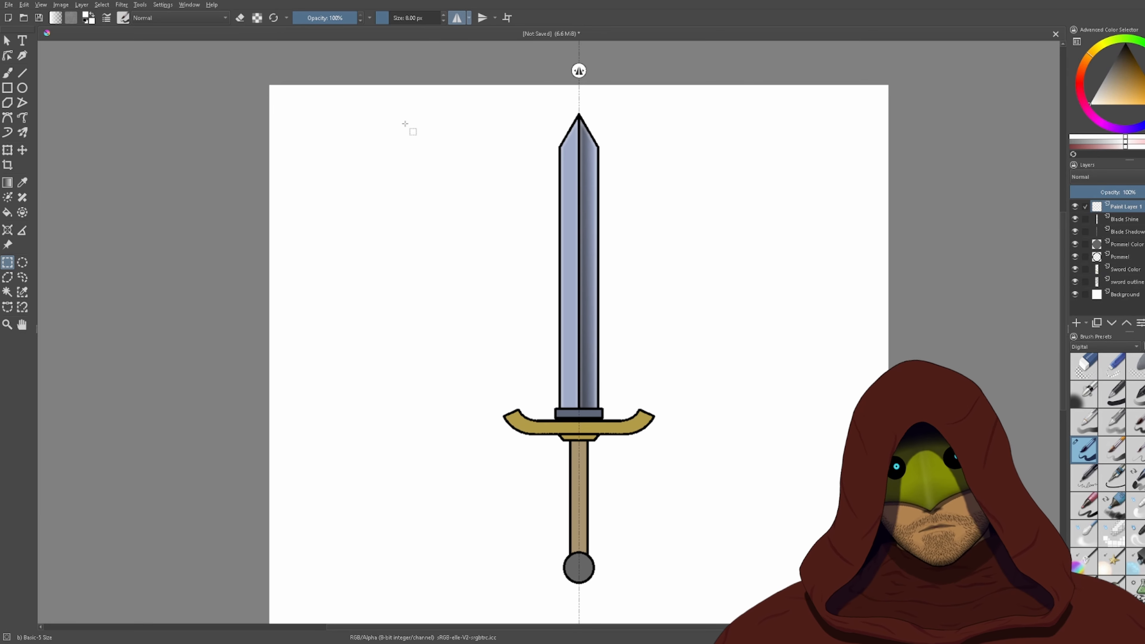
pyautogui.scroll(6, 581, 359)
pyautogui.scroll(-4, 560, 313)
pyautogui.moveTo(565, 279); pyautogui.dragTo(583, 98)
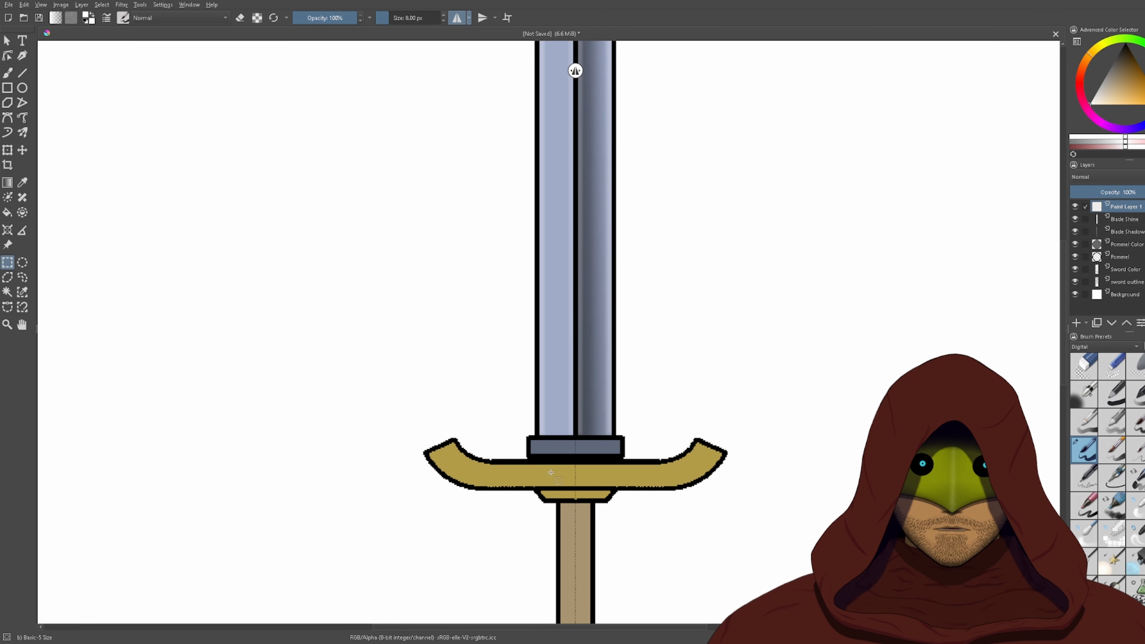
pyautogui.scroll(4, 551, 473)
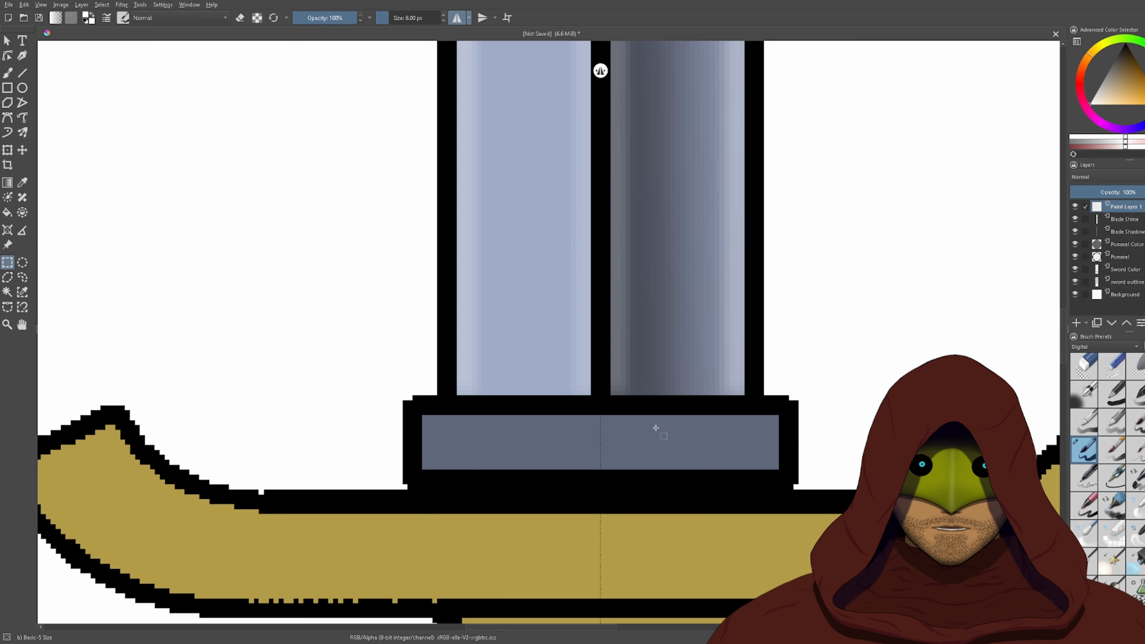
pyautogui.moveTo(413, 416); pyautogui.dragTo(782, 473)
pyautogui.click(765, 466)
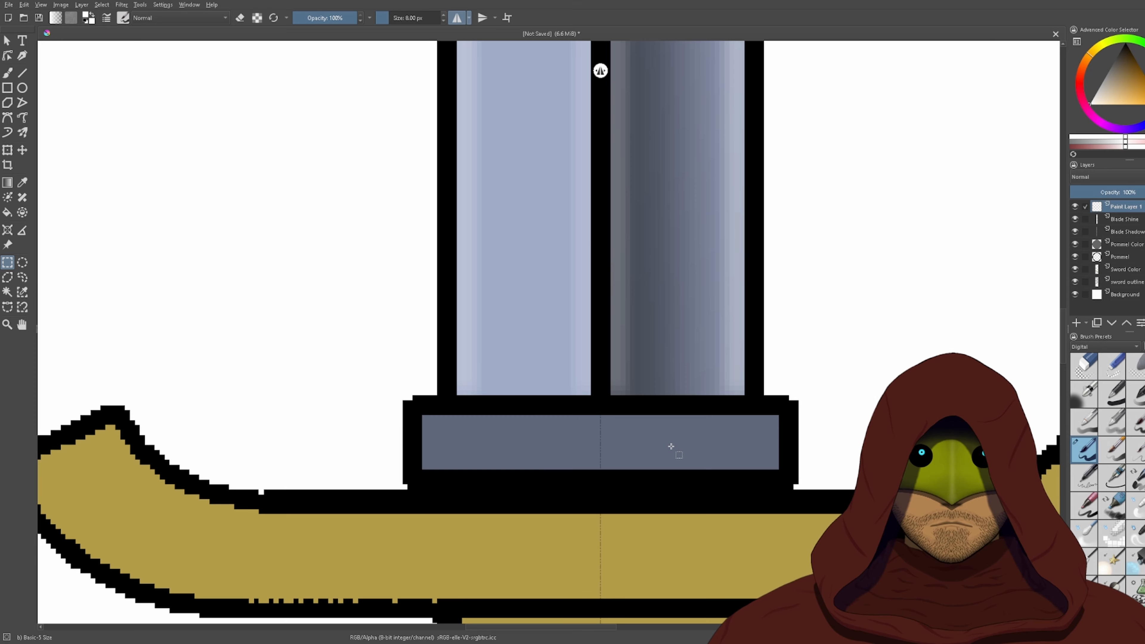
# - Select the blue-grey collar above the crossguard by its fill on the Sword Color layer and make the new empty layer active
pyautogui.click(1123, 269)
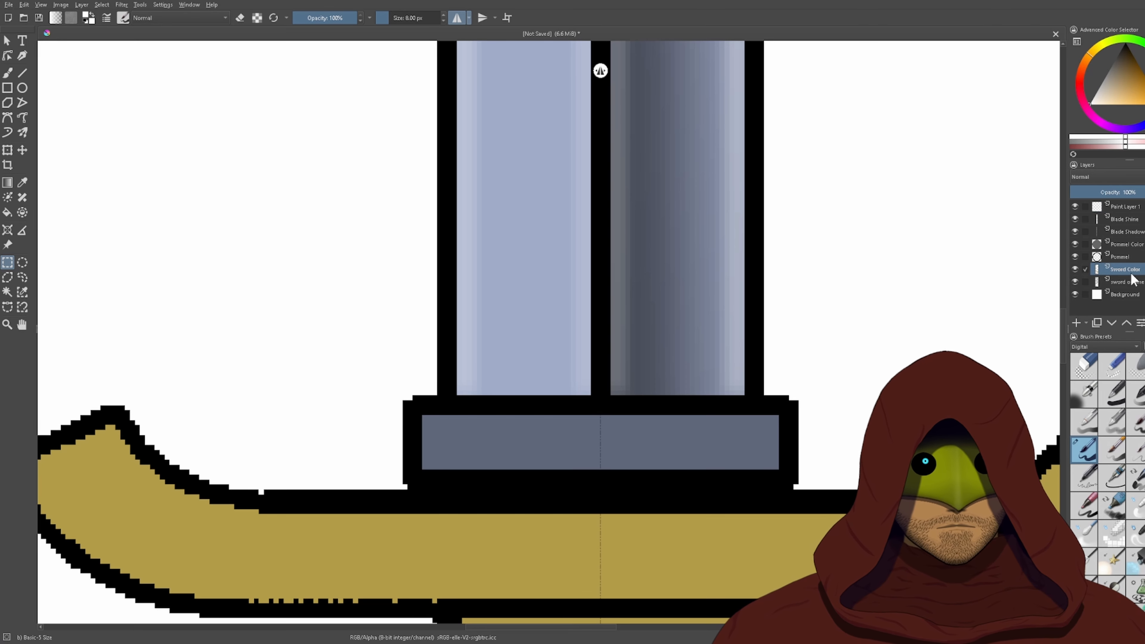
pyautogui.click(7, 292)
pyautogui.click(618, 452)
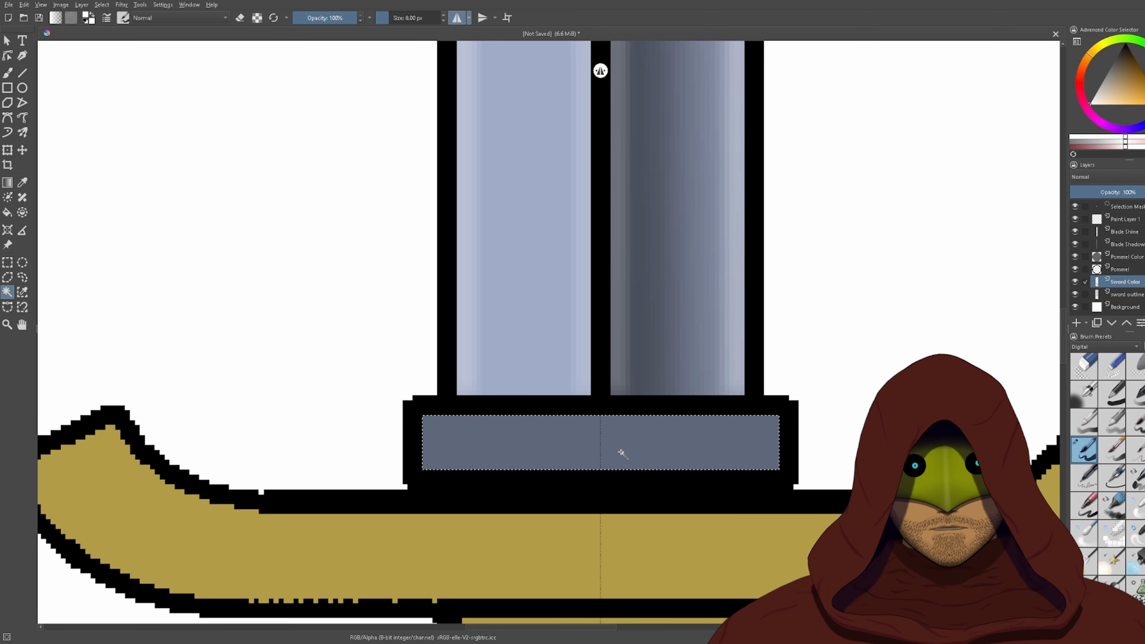
pyautogui.click(1123, 219)
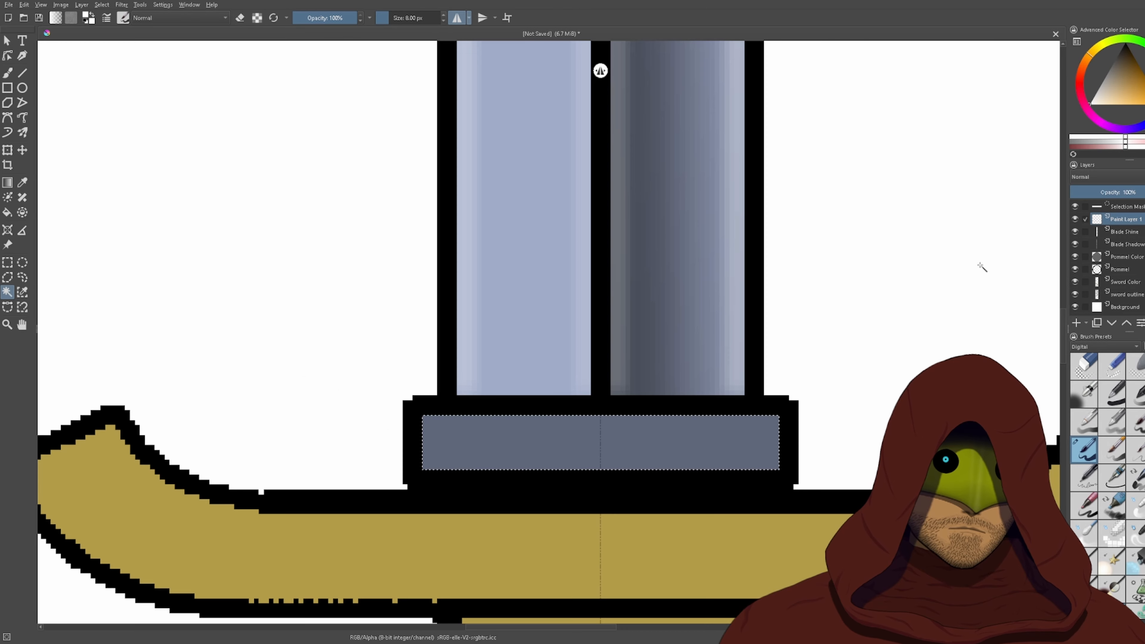
# - Rename the new empty paint layer with a name starting with Sword Guard
pyautogui.scroll(-4, 933, 274)
pyautogui.moveTo(933, 274); pyautogui.dragTo(777, 531)
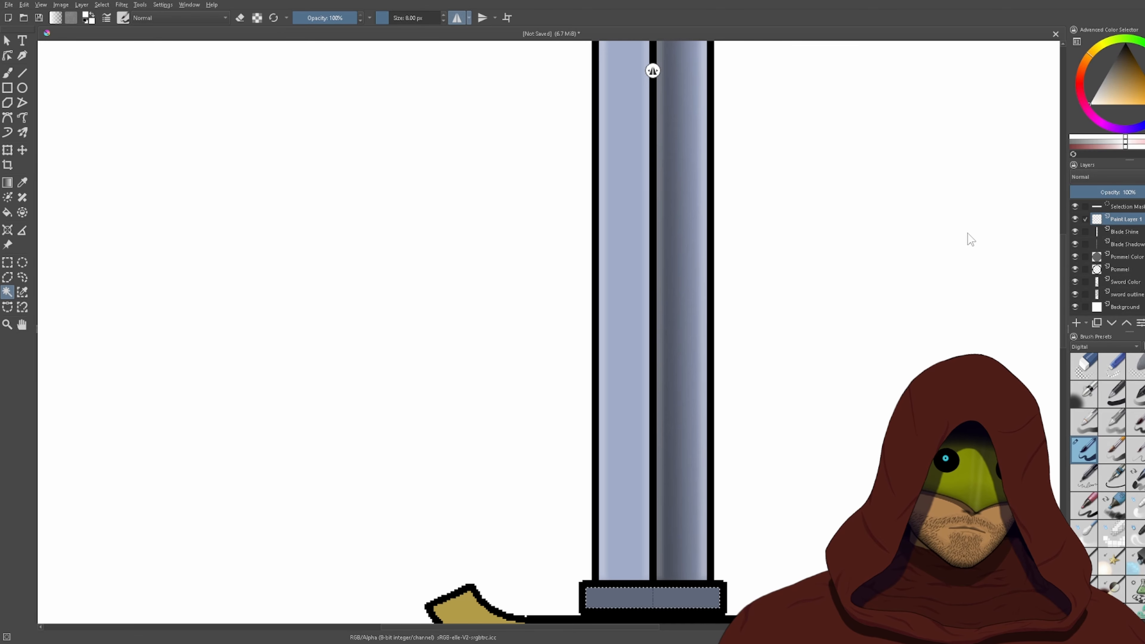
pyautogui.scroll(-4, 969, 302)
pyautogui.keyDown('alt'); pyautogui.click(1129, 218); pyautogui.keyUp('alt')
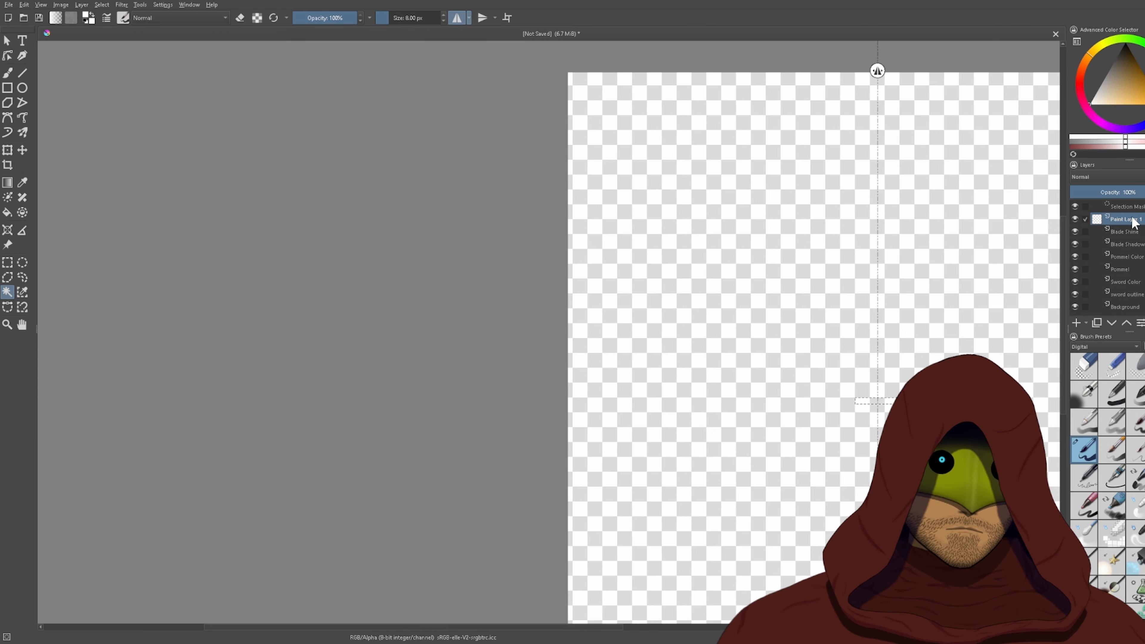
pyautogui.keyDown('alt'); pyautogui.click(1123, 219); pyautogui.keyUp('alt')
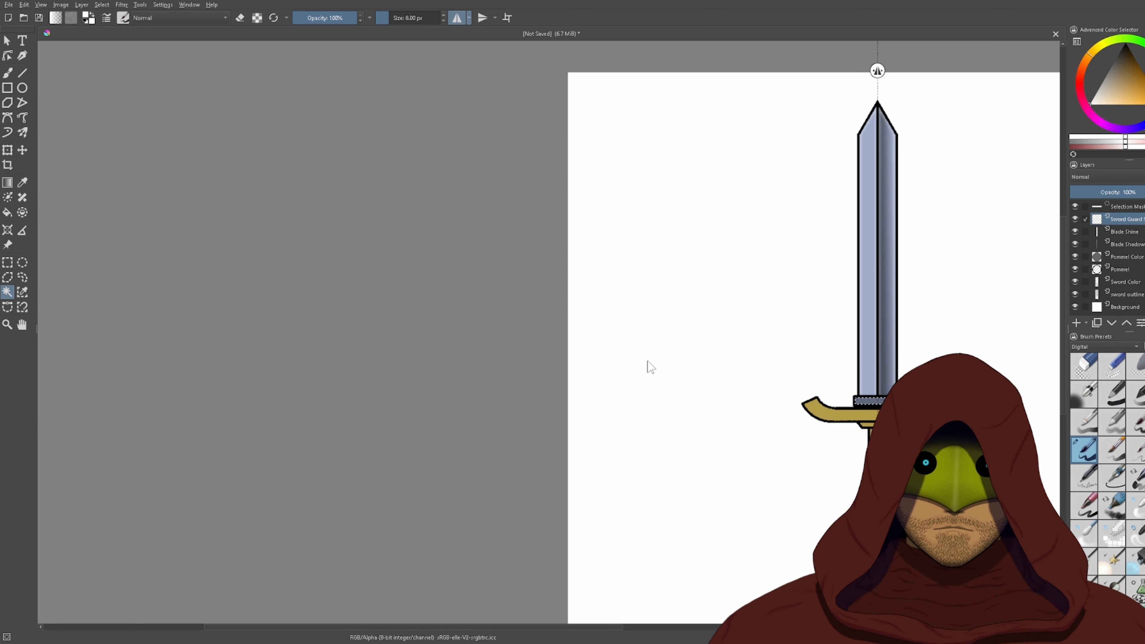
pyautogui.scroll(6, 822, 408)
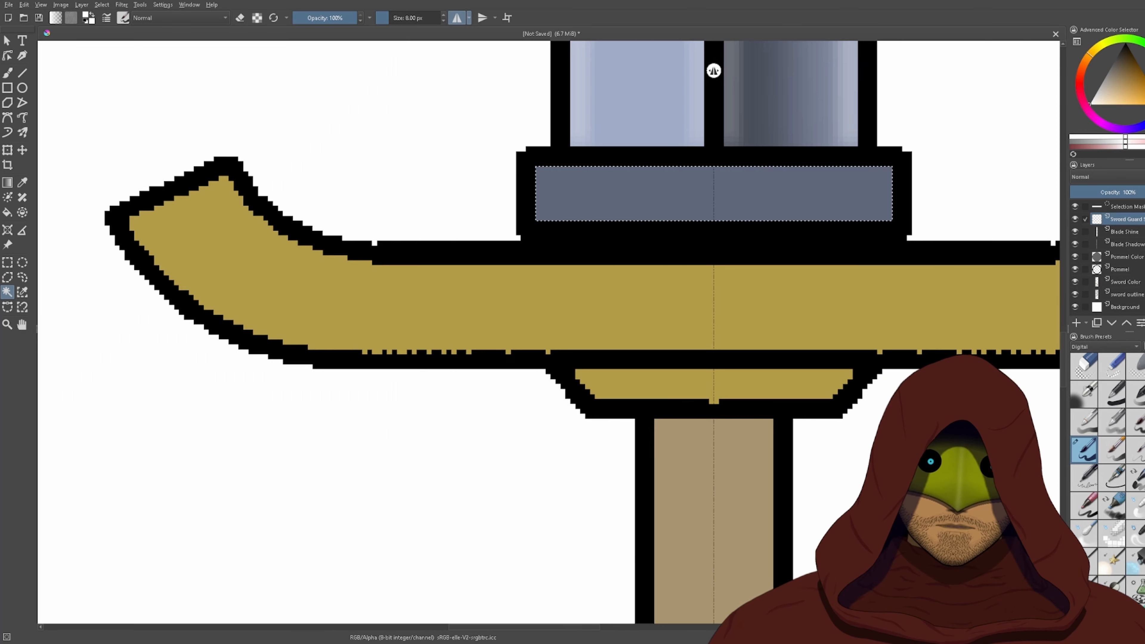
# - With the Line tool and mirroring on, draw a black vertical bar through the collar's centre and white bars at both ends
pyautogui.click(21, 74)
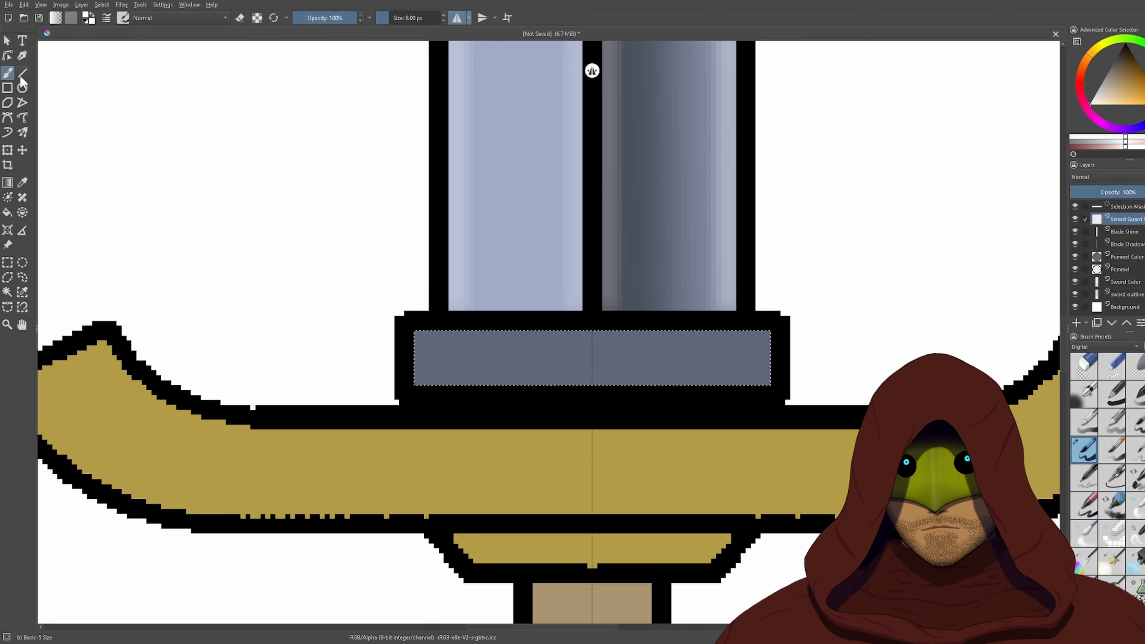
pyautogui.scroll(2, 629, 359)
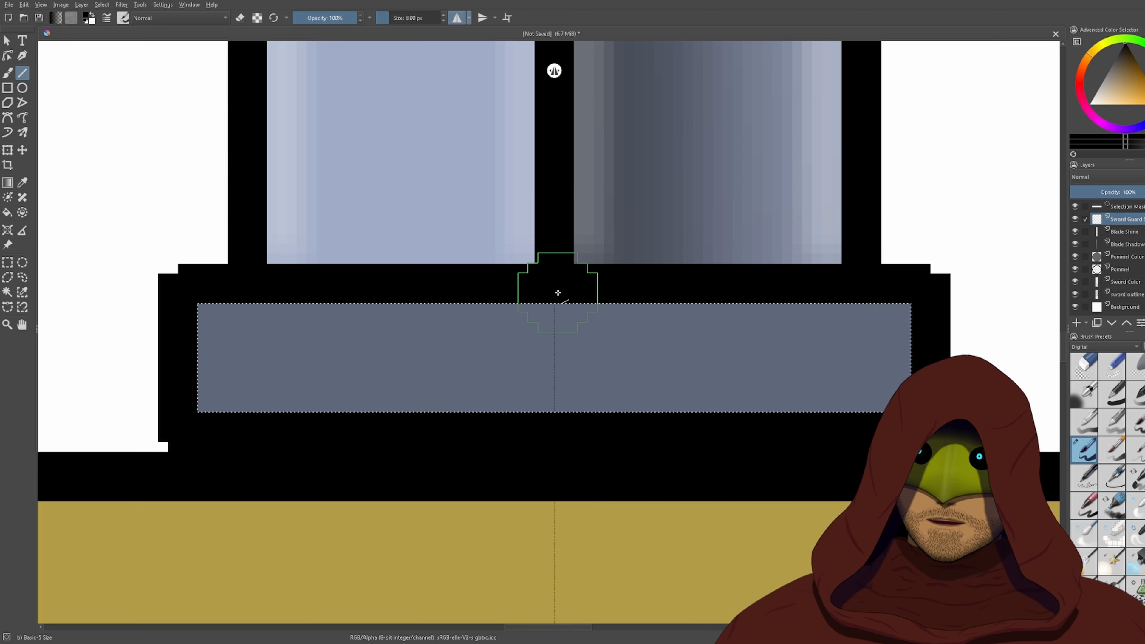
pyautogui.moveTo(553, 247); pyautogui.dragTo(555, 511)
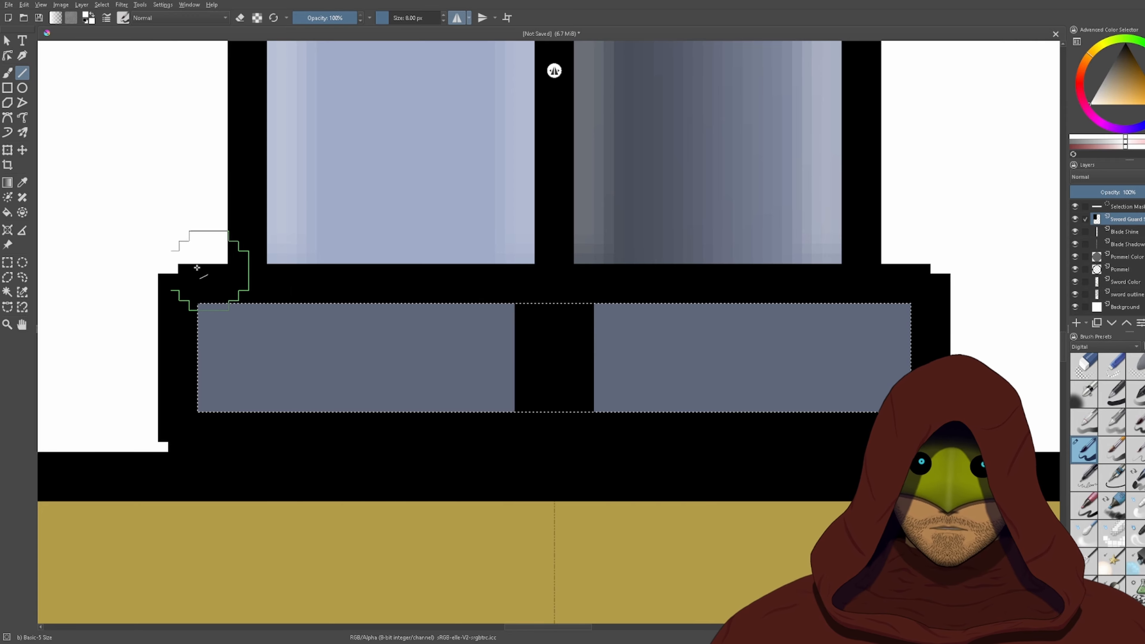
pyautogui.moveTo(198, 255); pyautogui.dragTo(196, 496)
pyautogui.scroll(-2, 160, 133)
pyautogui.scroll(-1, 161, 133)
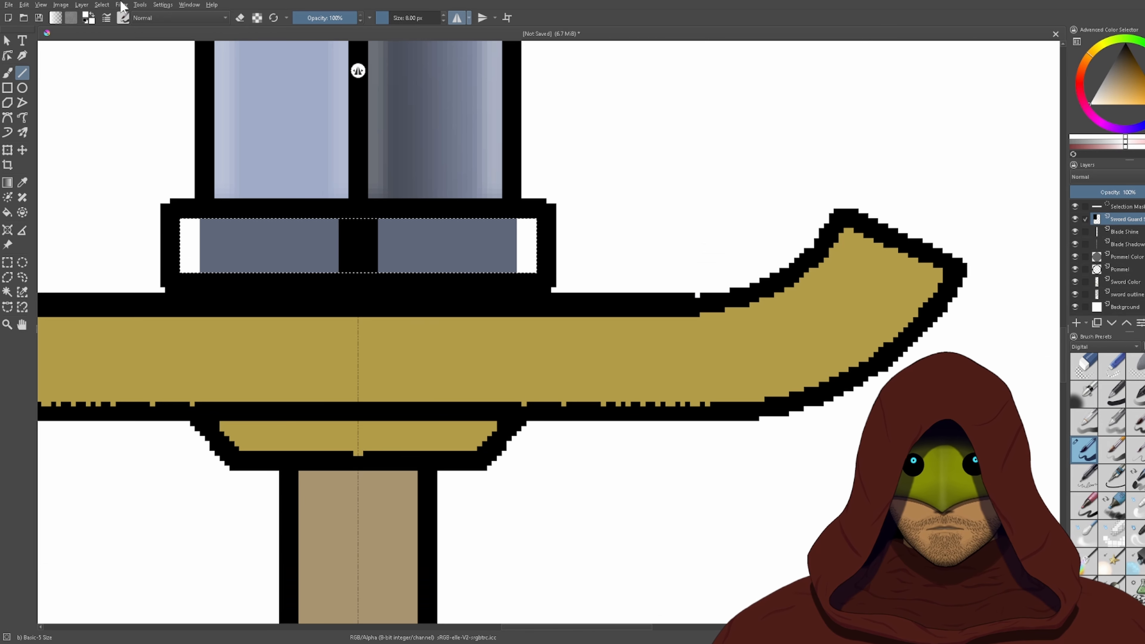
# - Try to blur the black and white bars repeatedly inside the collar selection, and undo the blurring
pyautogui.click(280, 66)
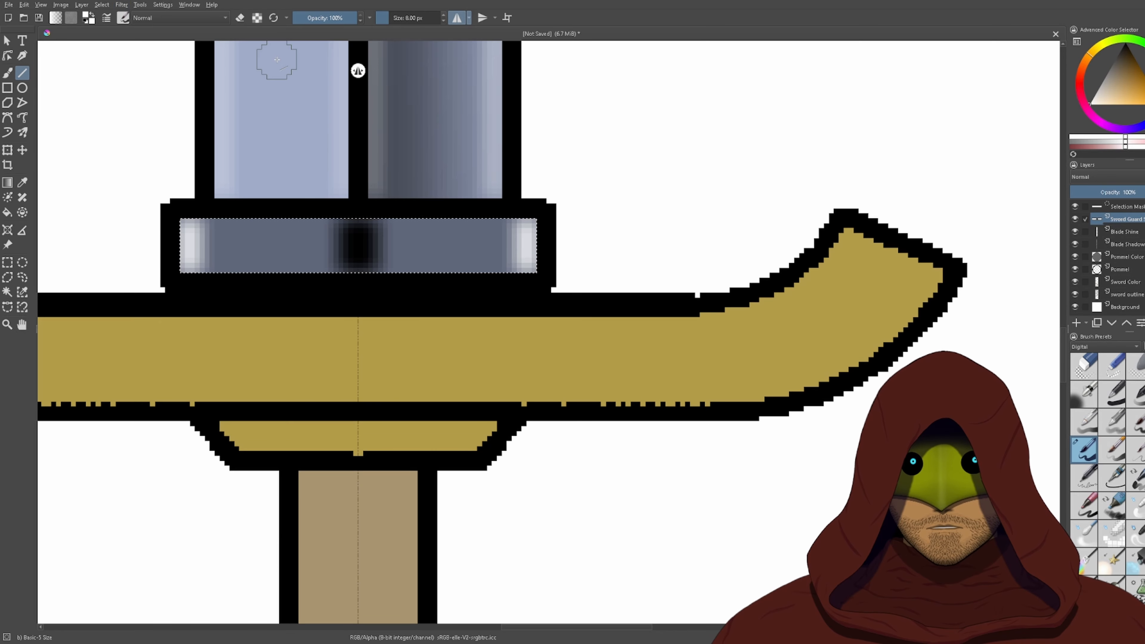
pyautogui.moveTo(349, 224); pyautogui.dragTo(419, 308)
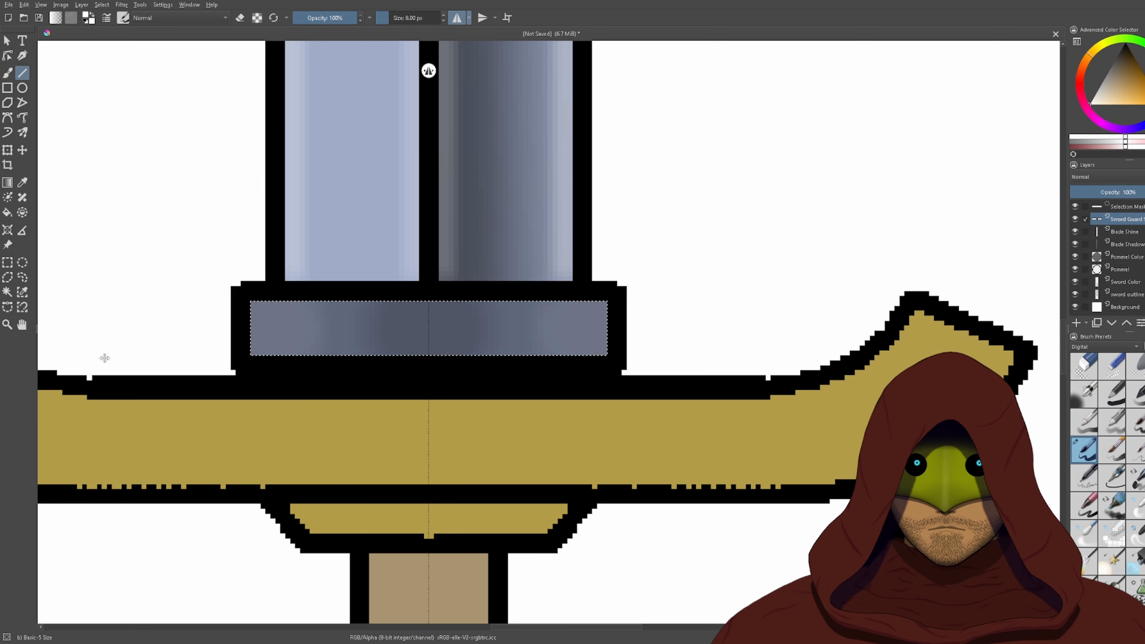
pyautogui.scroll(-2, 461, 432)
pyautogui.scroll(2, 413, 447)
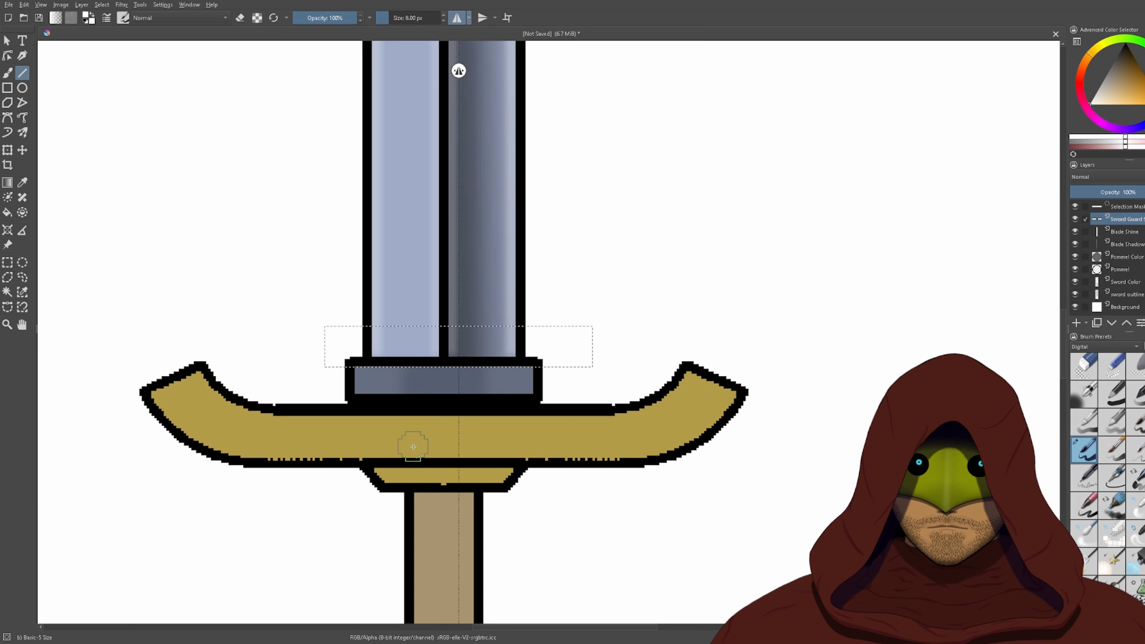
pyautogui.hotkey('ctrl', 'z')
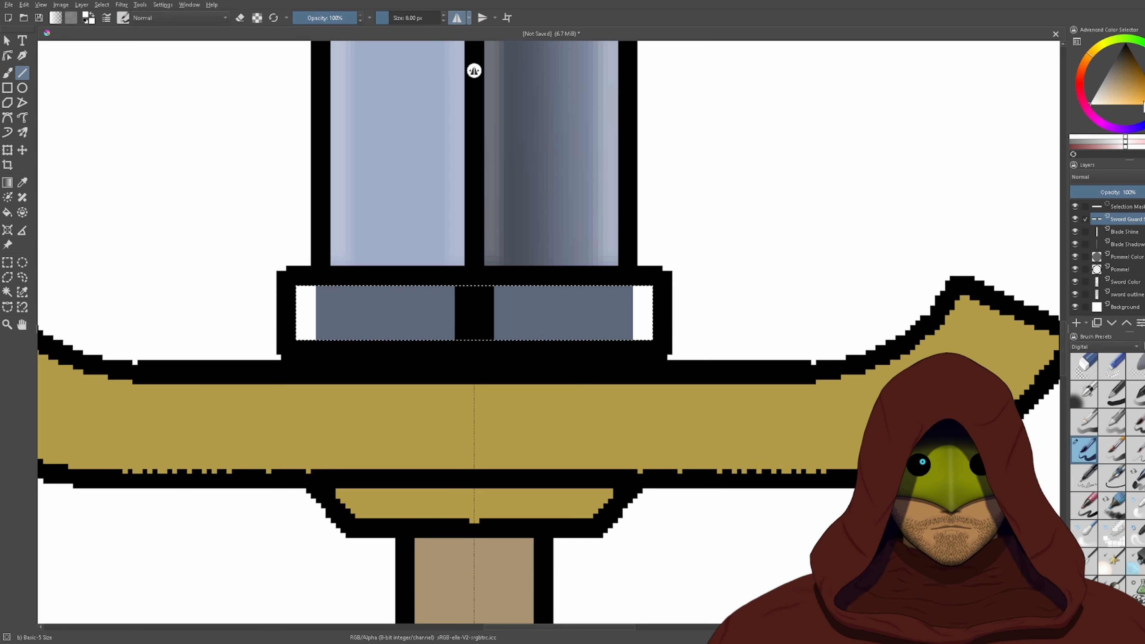
# - Widen the collar's central black bar evenly on both sides with a mirrored vertical line
pyautogui.scroll(2, 413, 344)
pyautogui.moveTo(588, 212)
pyautogui.mouseDown()
pyautogui.moveTo(608, 338)
pyautogui.moveTo(586, 407)
pyautogui.mouseUp()
pyautogui.scroll(-3, 524, 290)
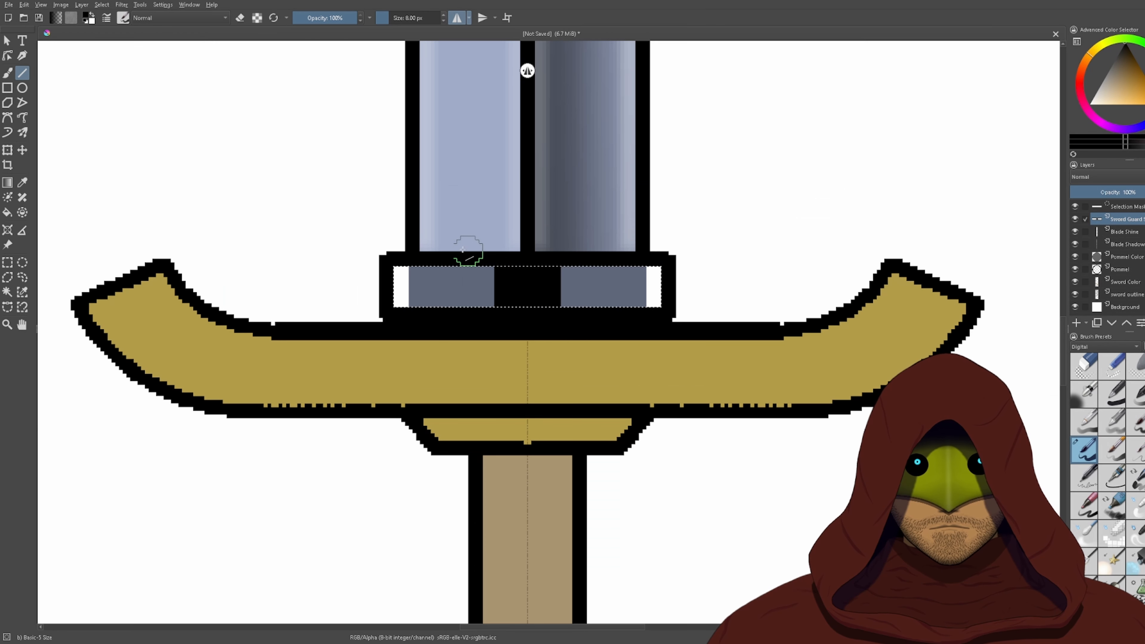
# - Try to soften the widened bars with repeated blurring inside the collar selection, and undo all of the blurring
pyautogui.scroll(2, 307, 245)
pyautogui.moveTo(119, 4)
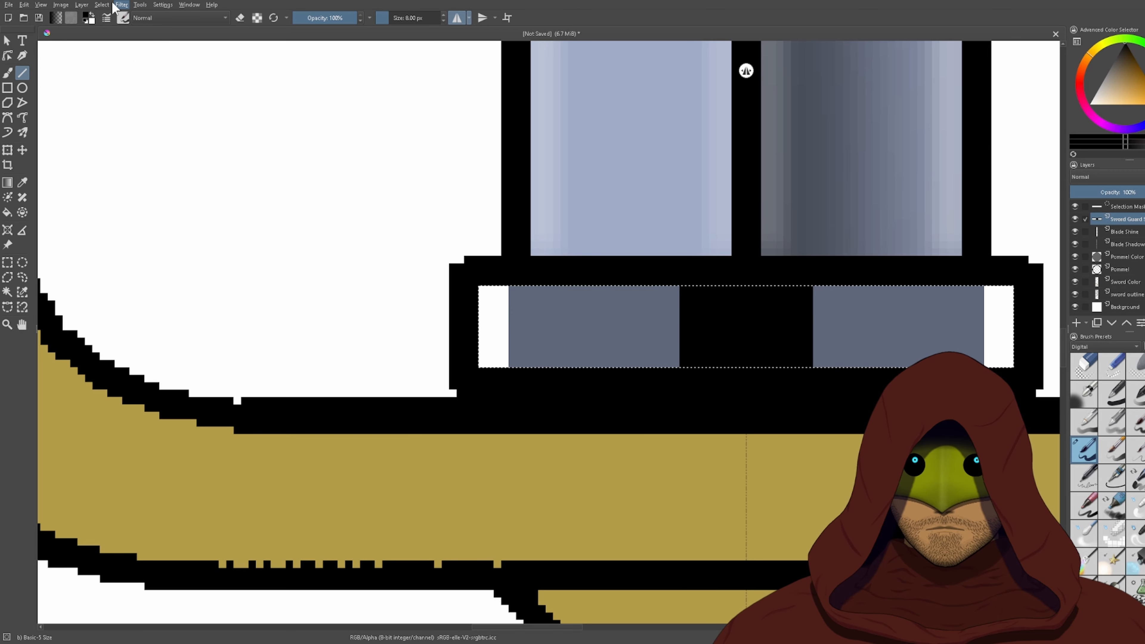
pyautogui.moveTo(131, 61)
pyautogui.click(270, 60)
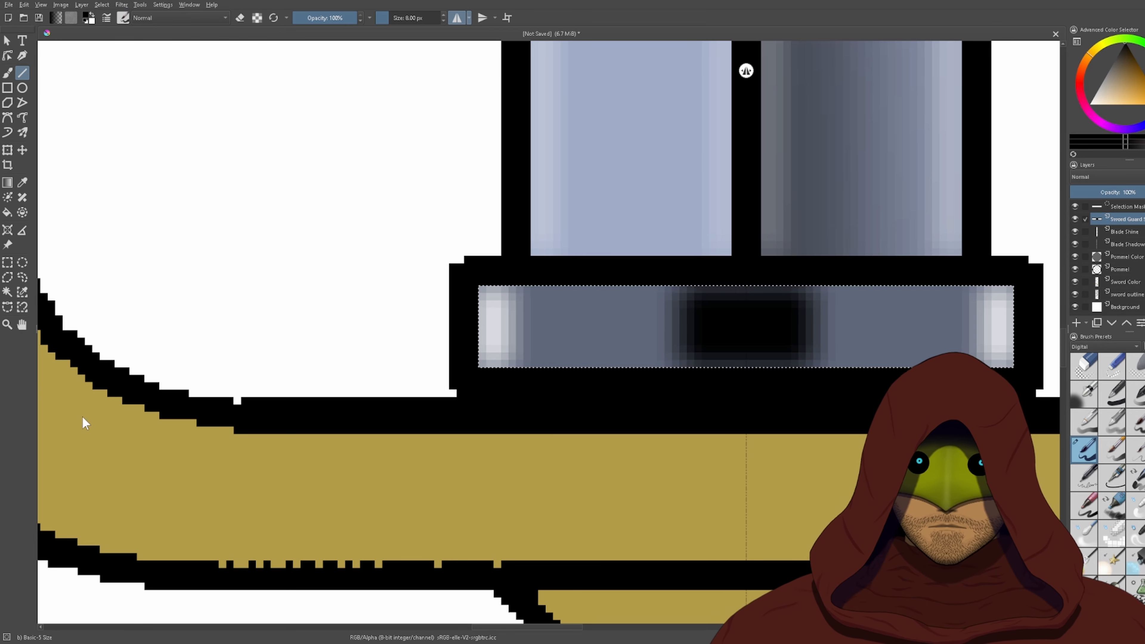
pyautogui.hotkey('ctrl', 'f')
pyautogui.hotkey('ctrl', 'f')
pyautogui.hotkey('ctrl', 'f')
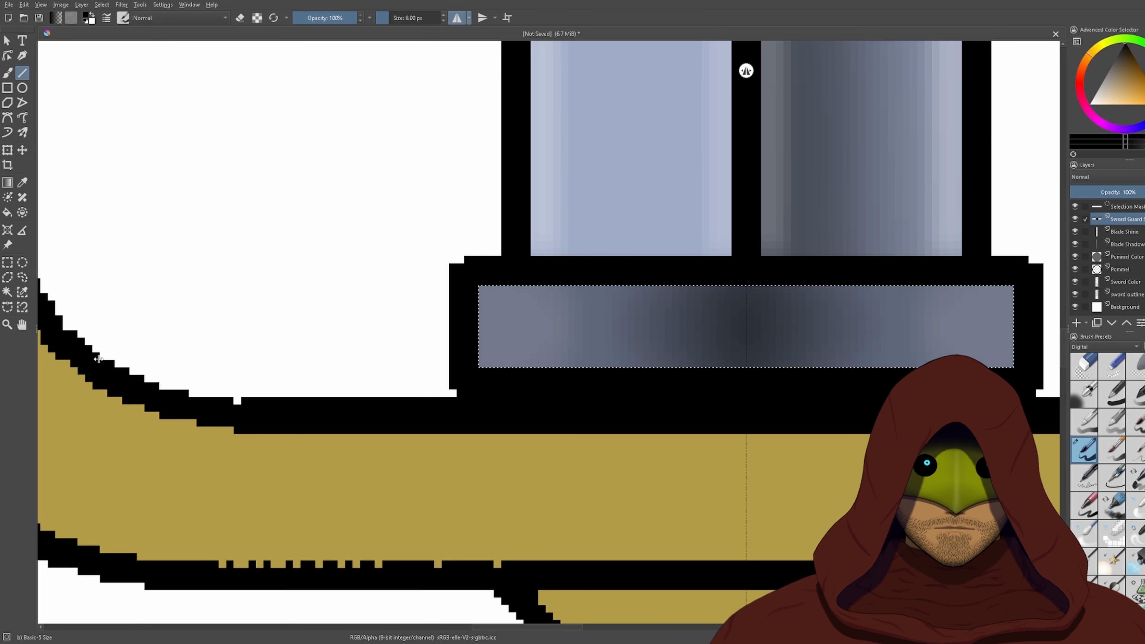
pyautogui.scroll(-2, 574, 412)
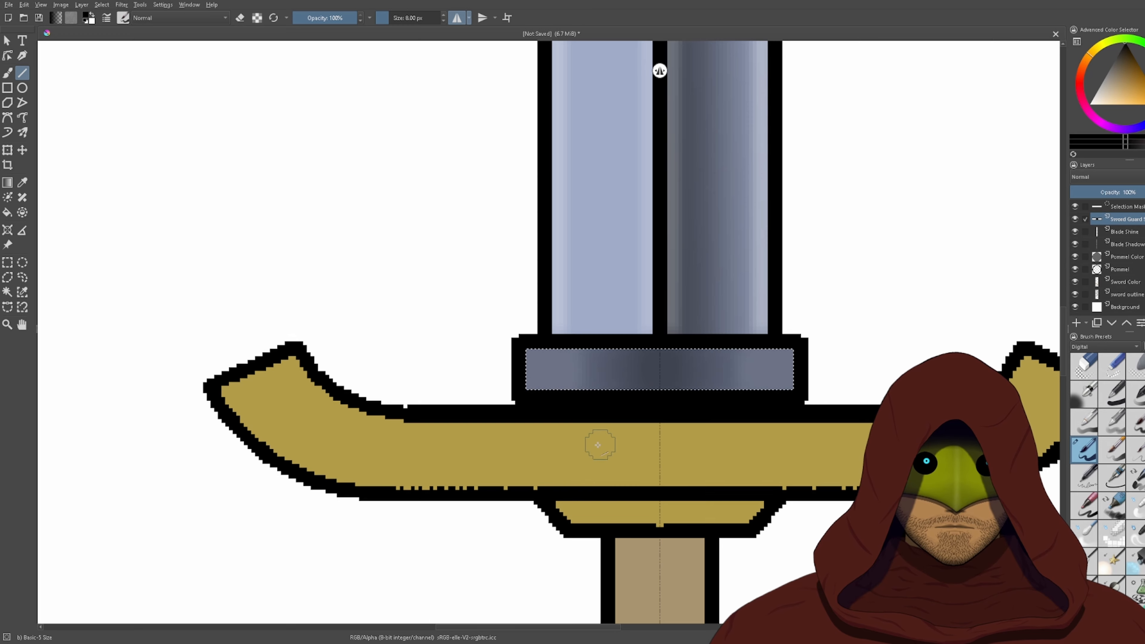
pyautogui.scroll(1, 595, 439)
pyautogui.hotkey('ctrl', 'f')
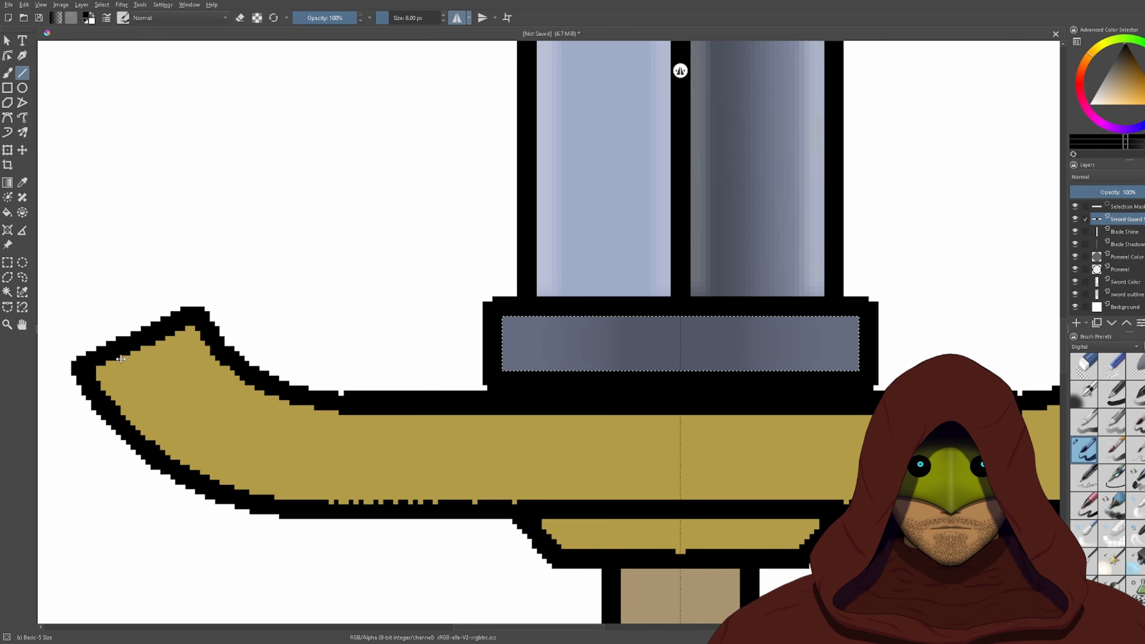
pyautogui.moveTo(680, 391); pyautogui.dragTo(471, 389)
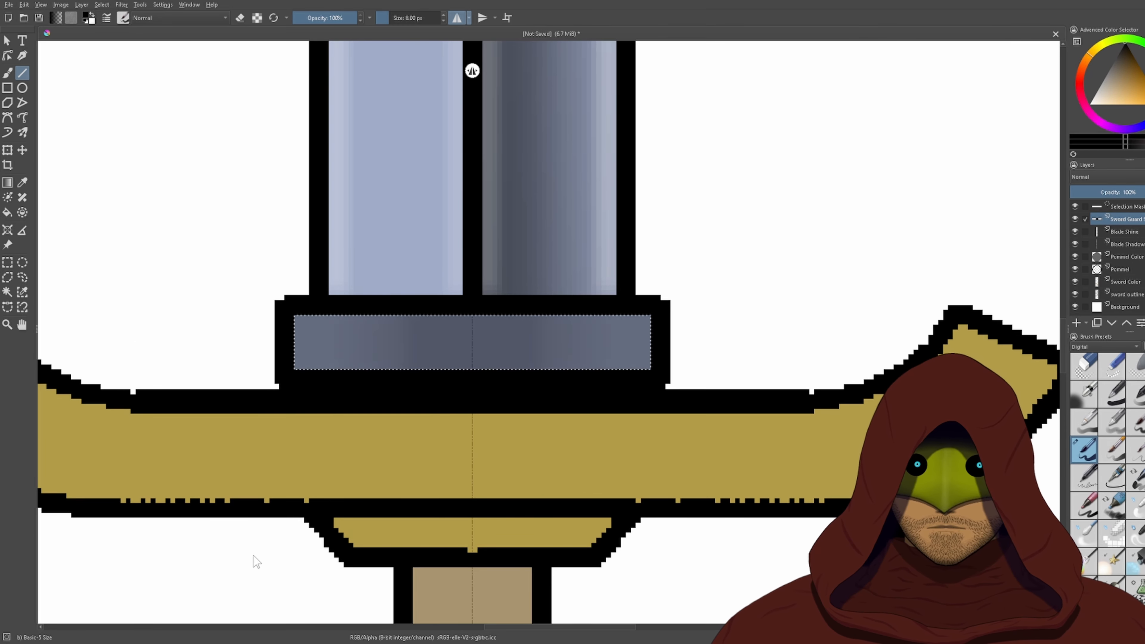
pyautogui.hotkey('ctrl', 'z')
pyautogui.hotkey('ctrl', 'z')
# - Turn off mirroring and extend the black bar only toward the right of the collar with two overlapping vertical lines
pyautogui.click(456, 17)
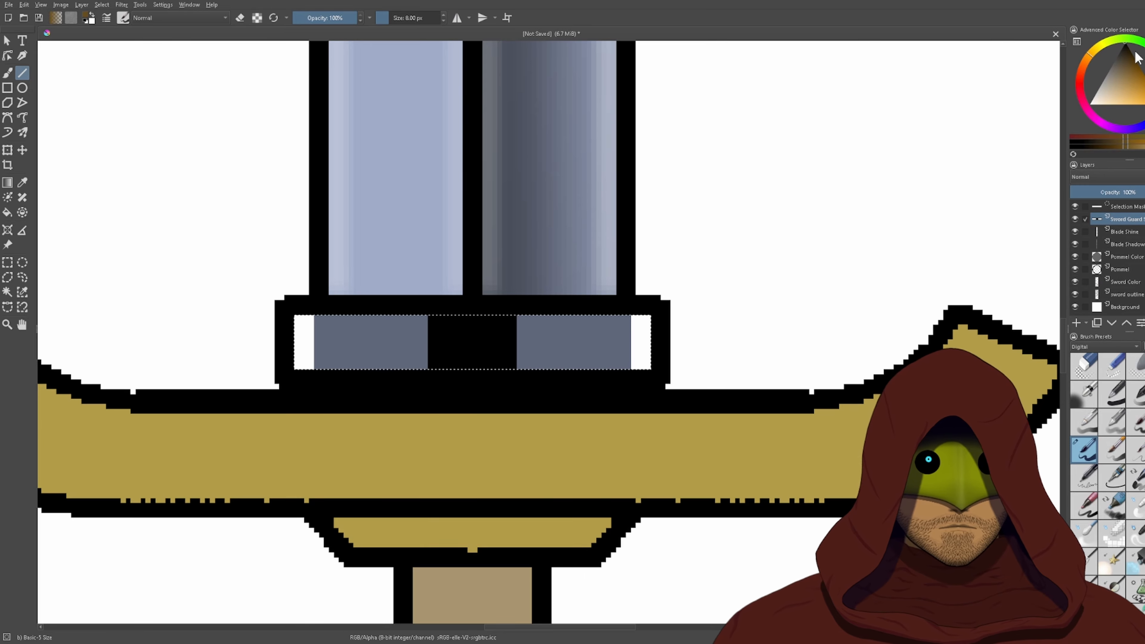
pyautogui.scroll(1, 542, 305)
pyautogui.moveTo(512, 302); pyautogui.dragTo(519, 491)
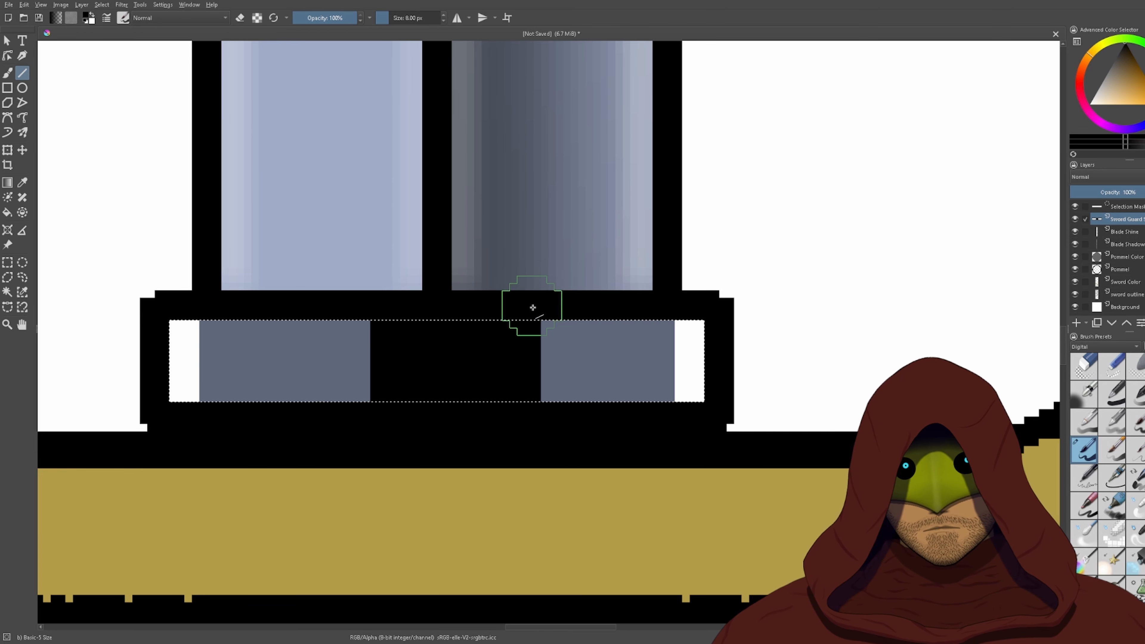
pyautogui.moveTo(531, 311); pyautogui.dragTo(530, 474)
pyautogui.scroll(-2, 531, 474)
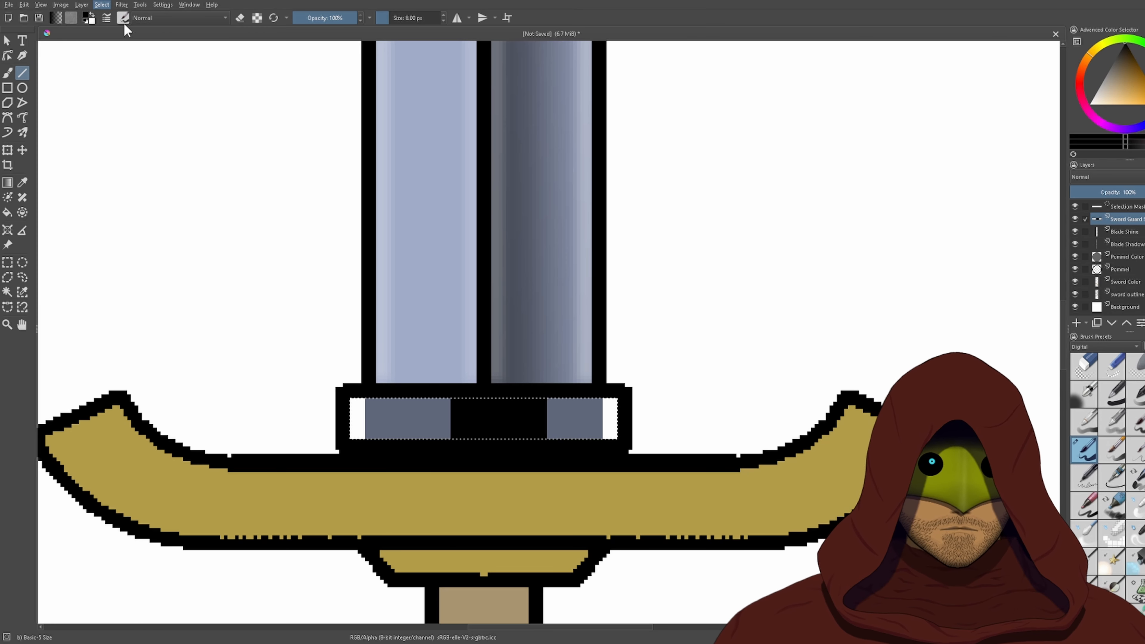
# - Deselect the collar, blur the bars repeatedly, and stretch the blurred shading vertically far beyond the collar
pyautogui.hotkey('ctrl', 'shift', 'a')
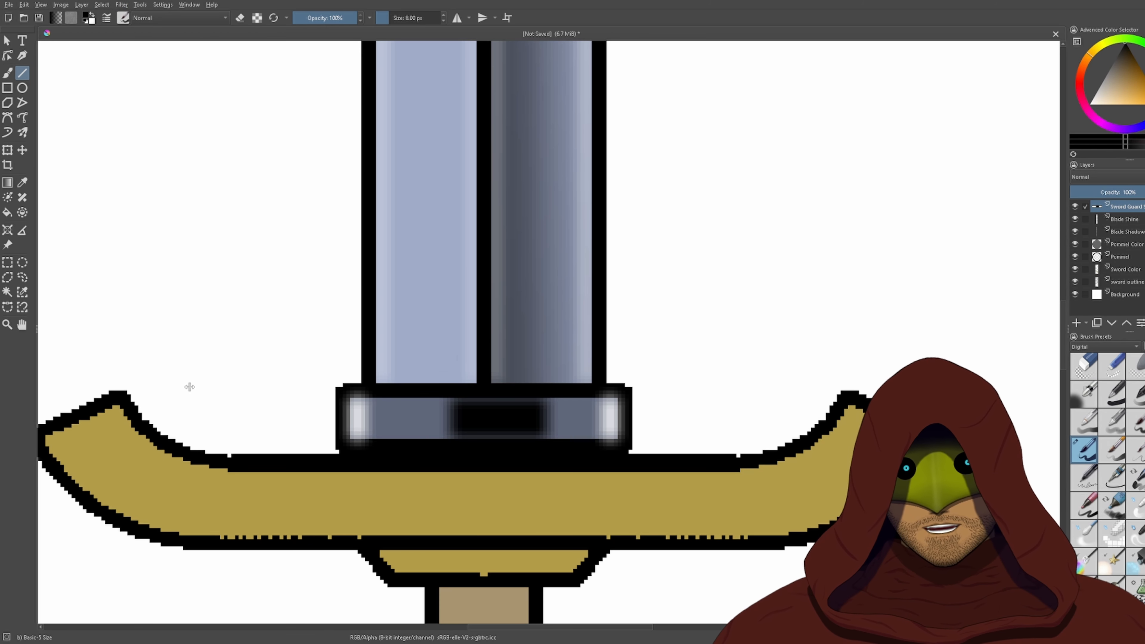
pyautogui.moveTo(88, 356); pyautogui.dragTo(113, 356)
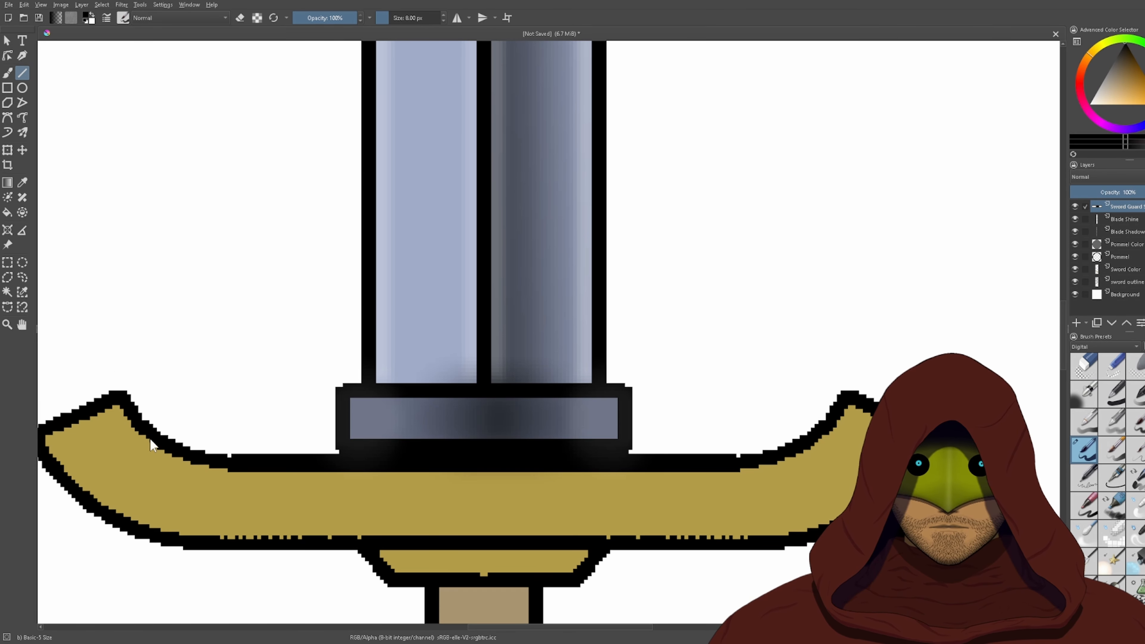
pyautogui.click(7, 151)
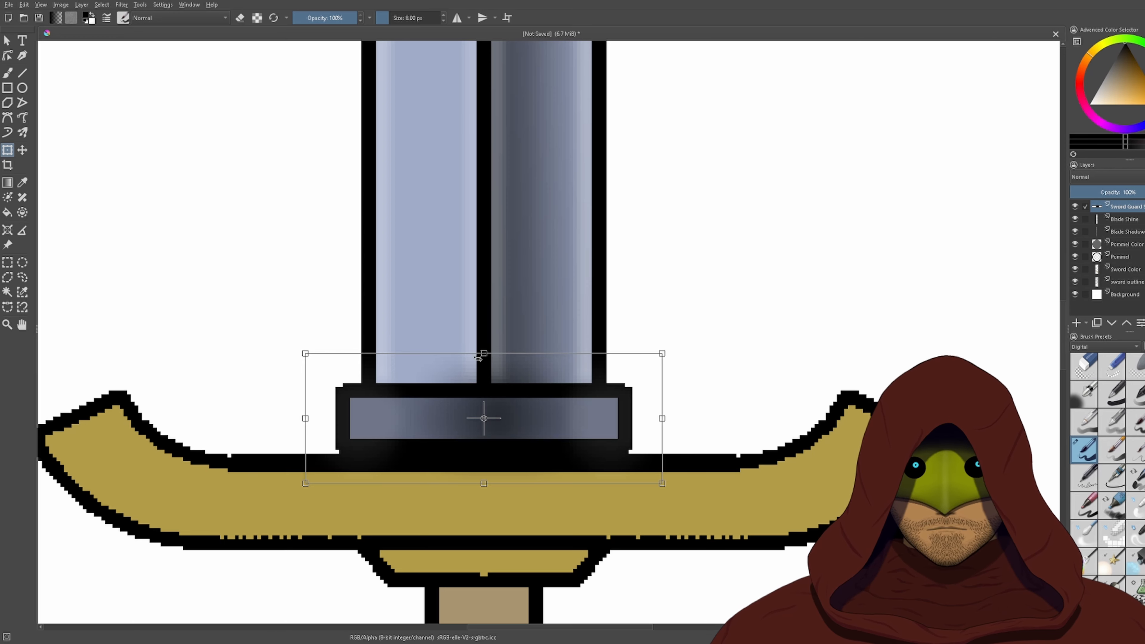
pyautogui.moveTo(484, 353); pyautogui.dragTo(484, 195)
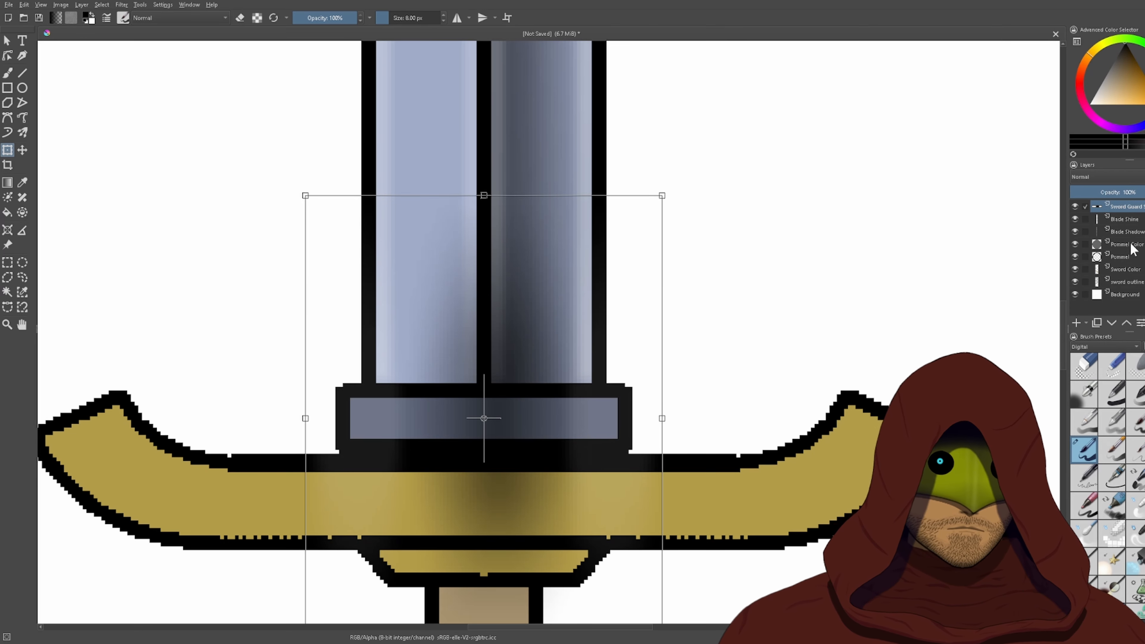
# - Select the collar by its fill on the Sword Color layer and delete the Sword Guard layer's shading outside it
pyautogui.click(1126, 269)
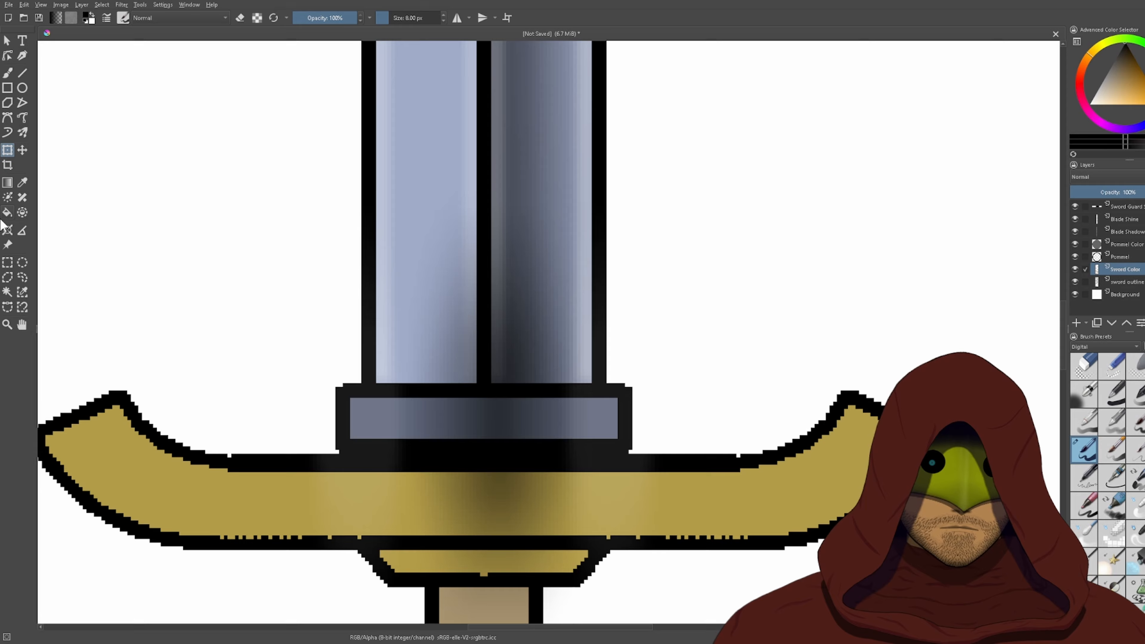
pyautogui.click(7, 292)
pyautogui.click(577, 420)
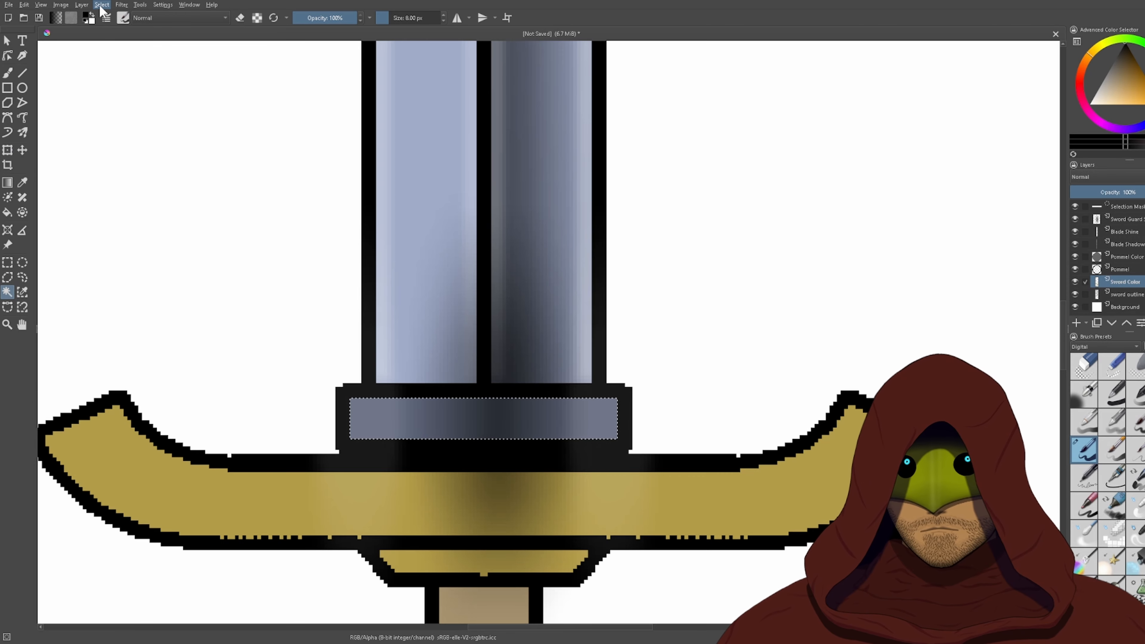
pyautogui.click(1124, 206)
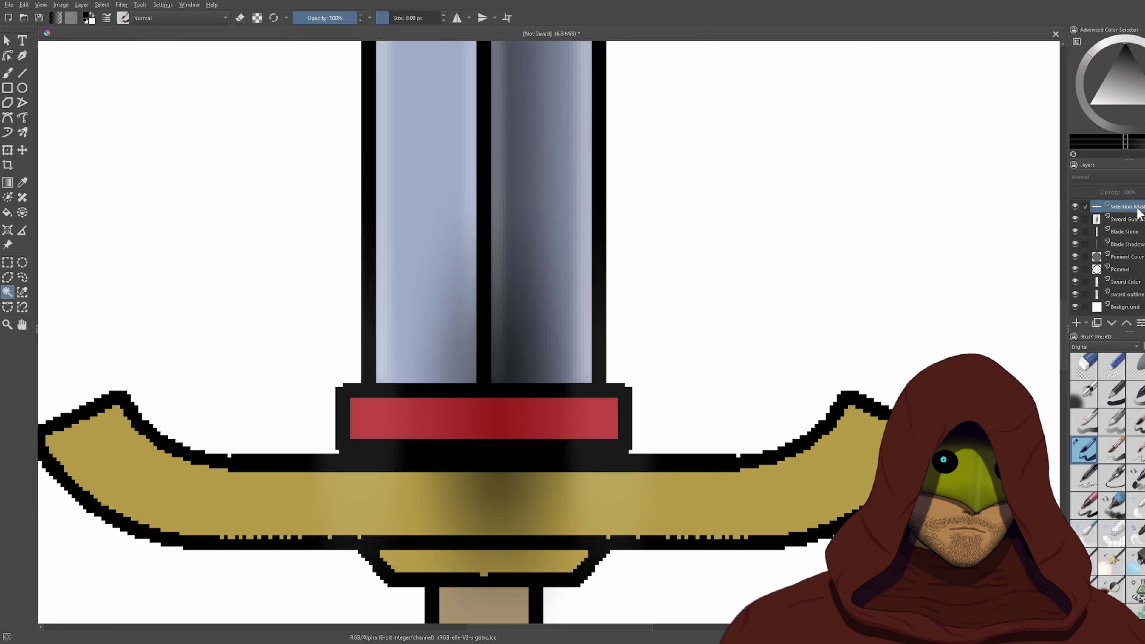
pyautogui.click(1125, 219)
pyautogui.hotkey('ctrl', 'shift', 'i')
pyautogui.press('Delete')
pyautogui.hotkey('ctrl', 'shift', 'a')
# - Lower the opacity of the Sword Guard shading layer to 59%
pyautogui.moveTo(1142, 192); pyautogui.dragTo(1126, 192)
pyautogui.scroll(-1, 537, 270)
pyautogui.scroll(1, 634, 348)
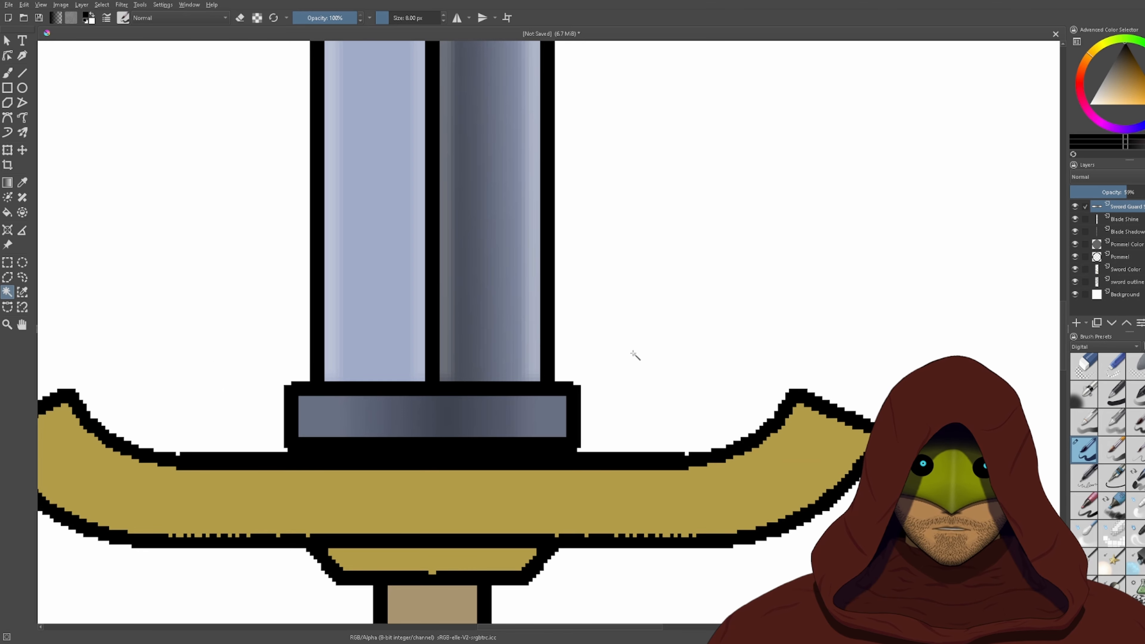
pyautogui.scroll(1, 395, 383)
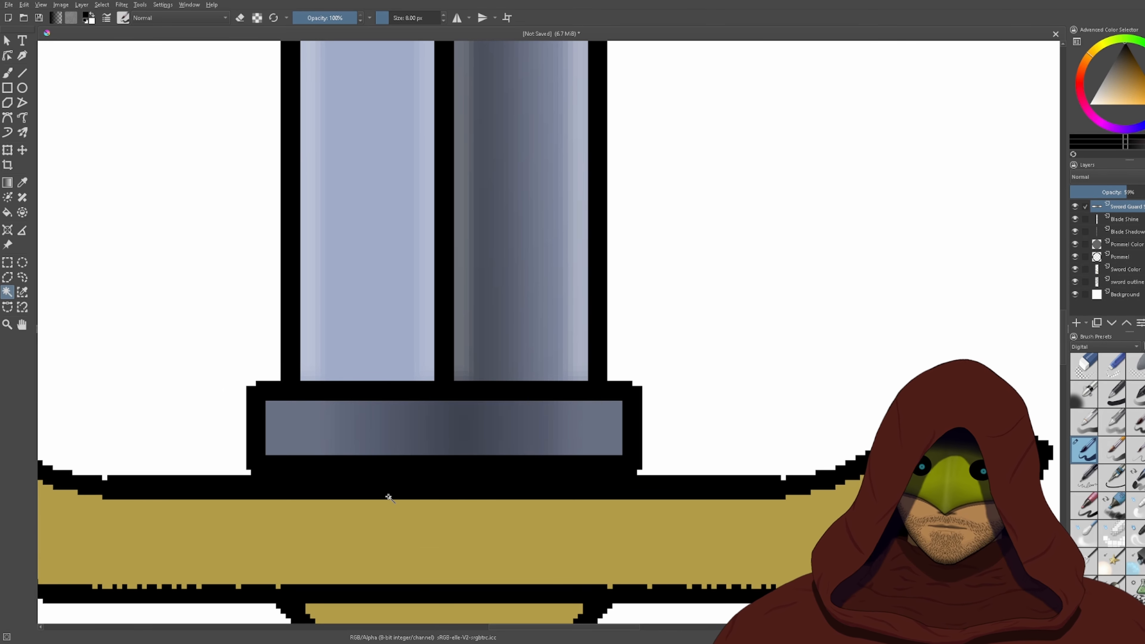
# - Undo the collar shading edits back to the unblurred, symmetric black bar with the collar still selected
pyautogui.hotkey('ctrl', 'z')
pyautogui.hotkey('ctrl', 'z')
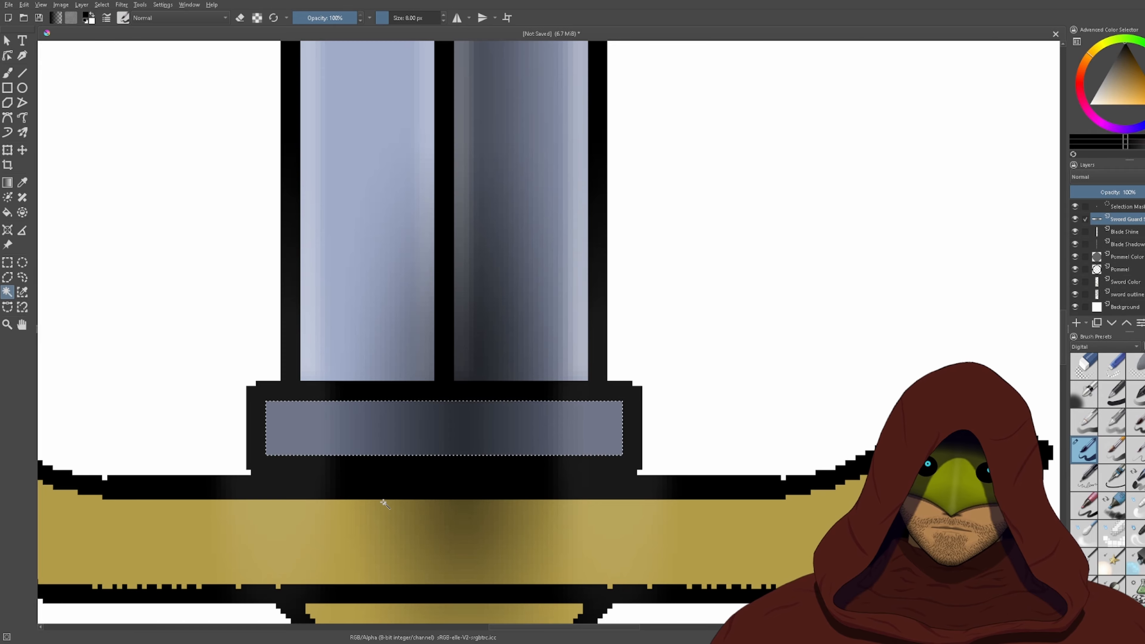
pyautogui.hotkey('ctrl', 'z')
pyautogui.hotkey('ctrl', 'z')
pyautogui.hotkey('ctrl', 'z')
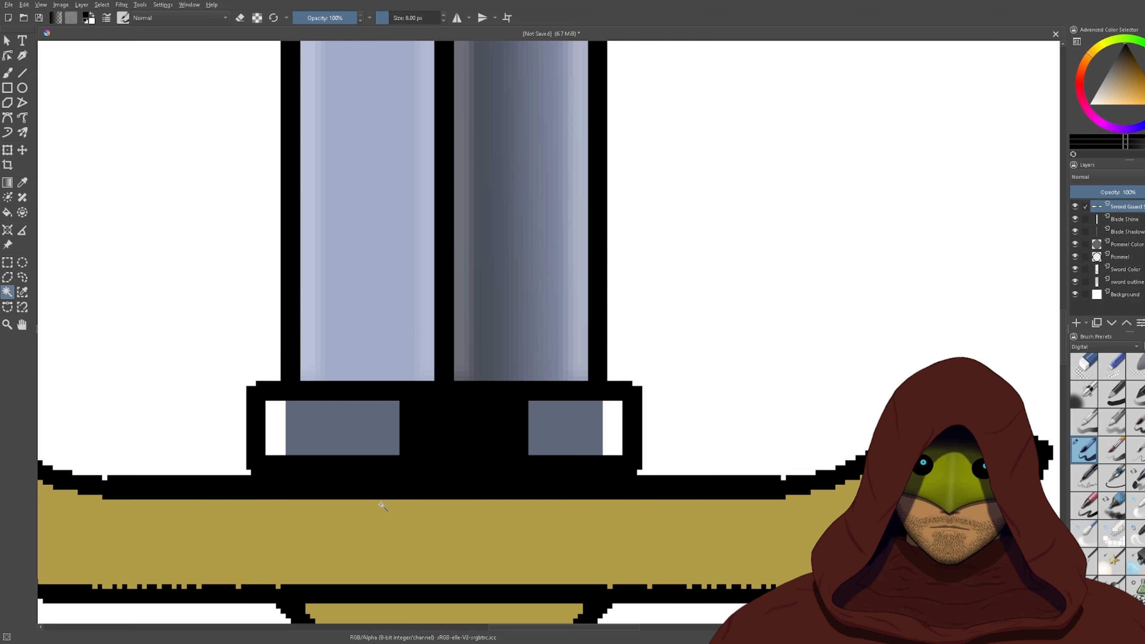
pyautogui.hotkey('ctrl', 'z')
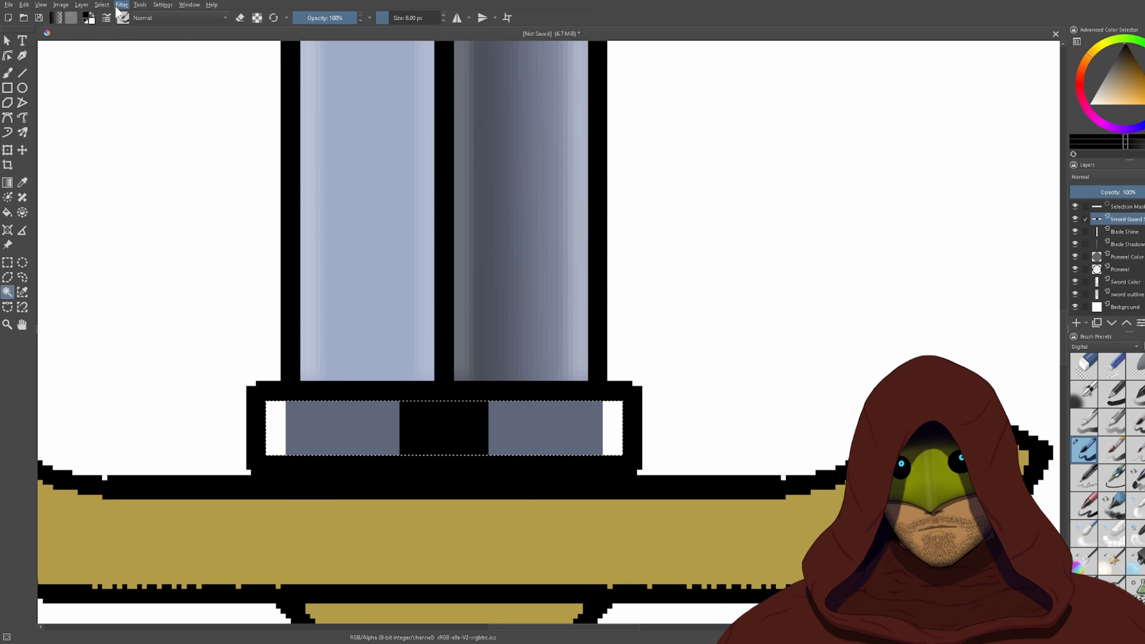
# - Deselect the collar and blur the shading bars on the Sword Guard layer
pyautogui.hotkey('ctrl', 'shift', 'a')
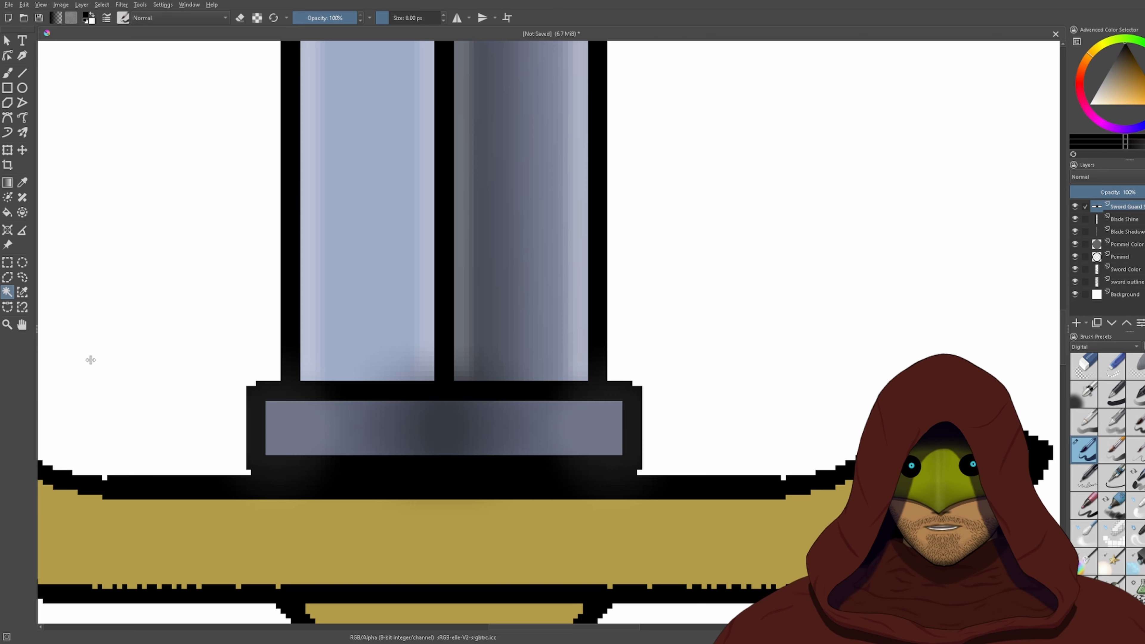
pyautogui.moveTo(90, 360); pyautogui.dragTo(104, 360)
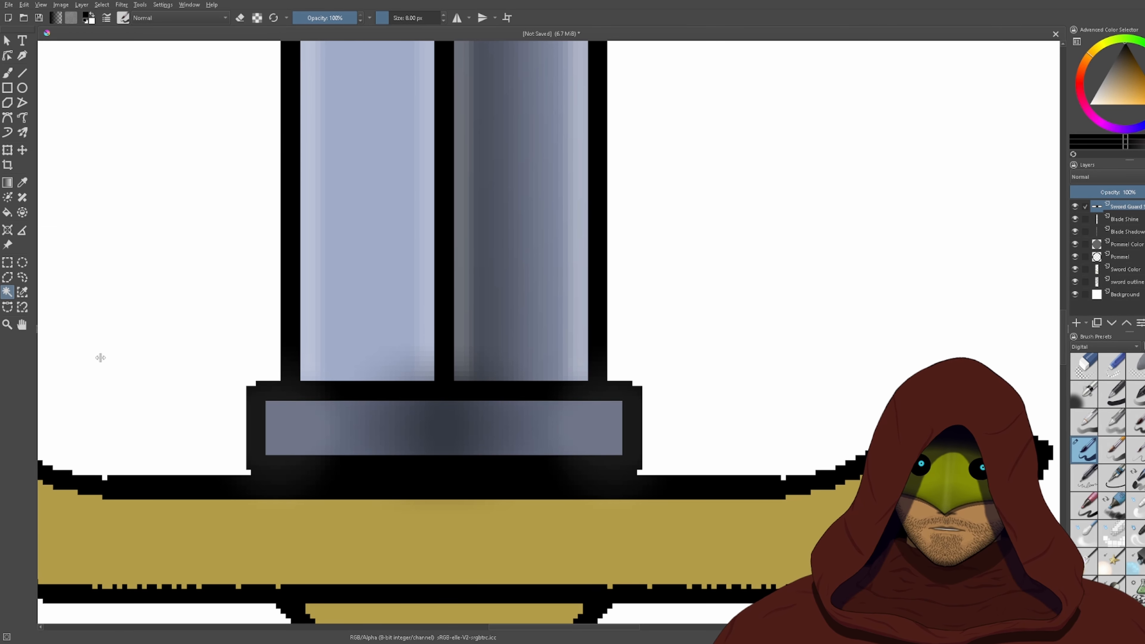
pyautogui.moveTo(101, 358); pyautogui.dragTo(100, 358)
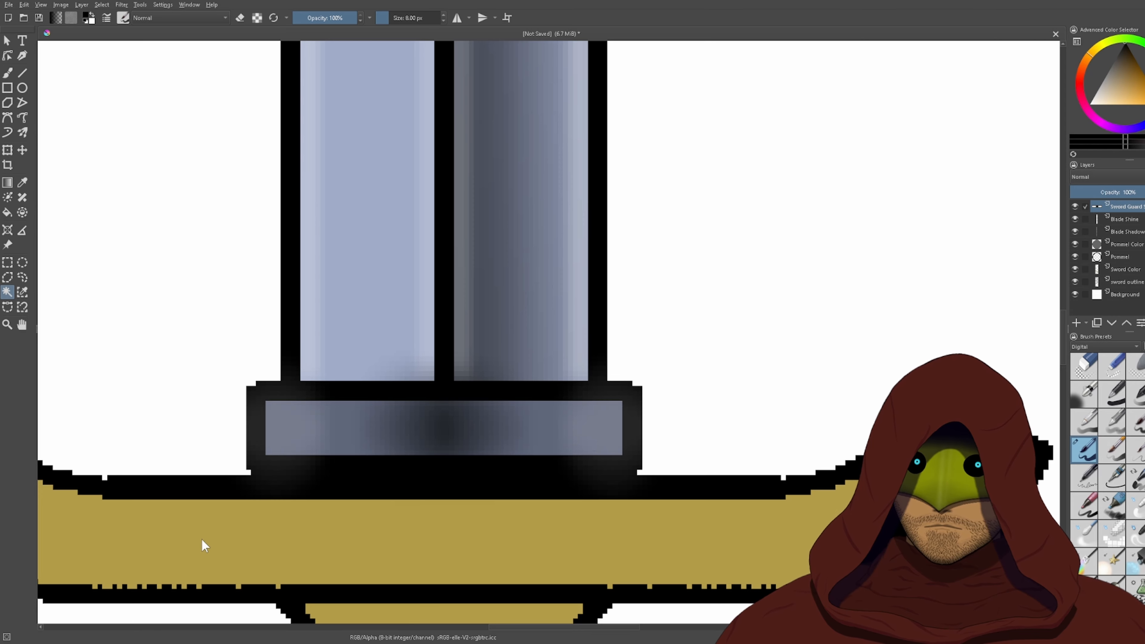
# - Stretch the blurred shading vertically well past the collar's upper and lower edges
pyautogui.click(7, 151)
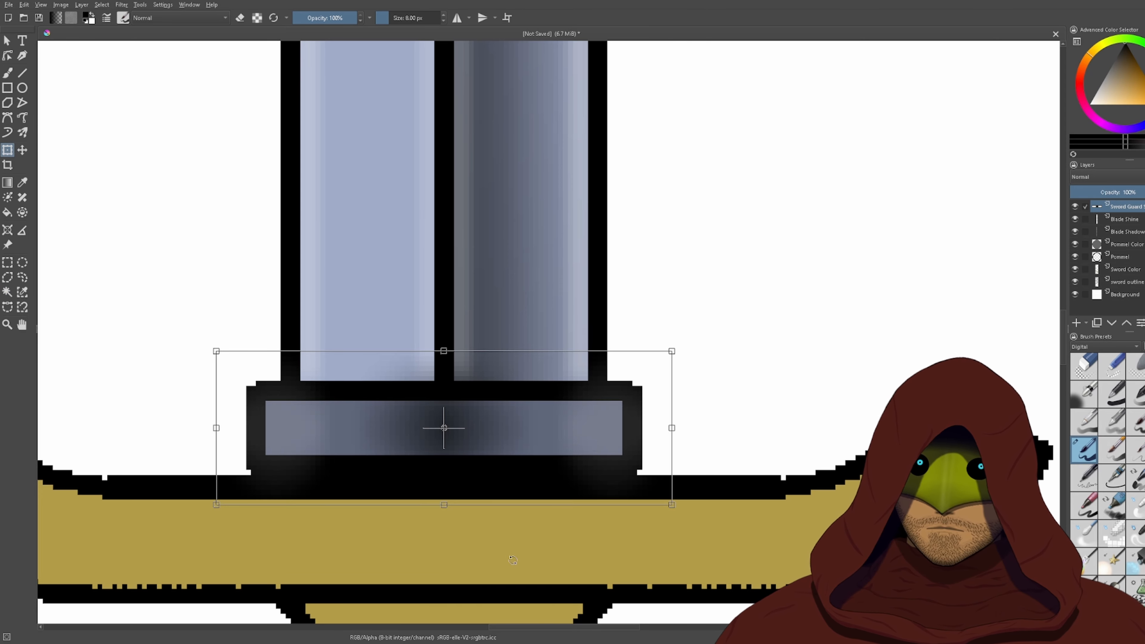
pyautogui.moveTo(446, 502); pyautogui.dragTo(451, 640)
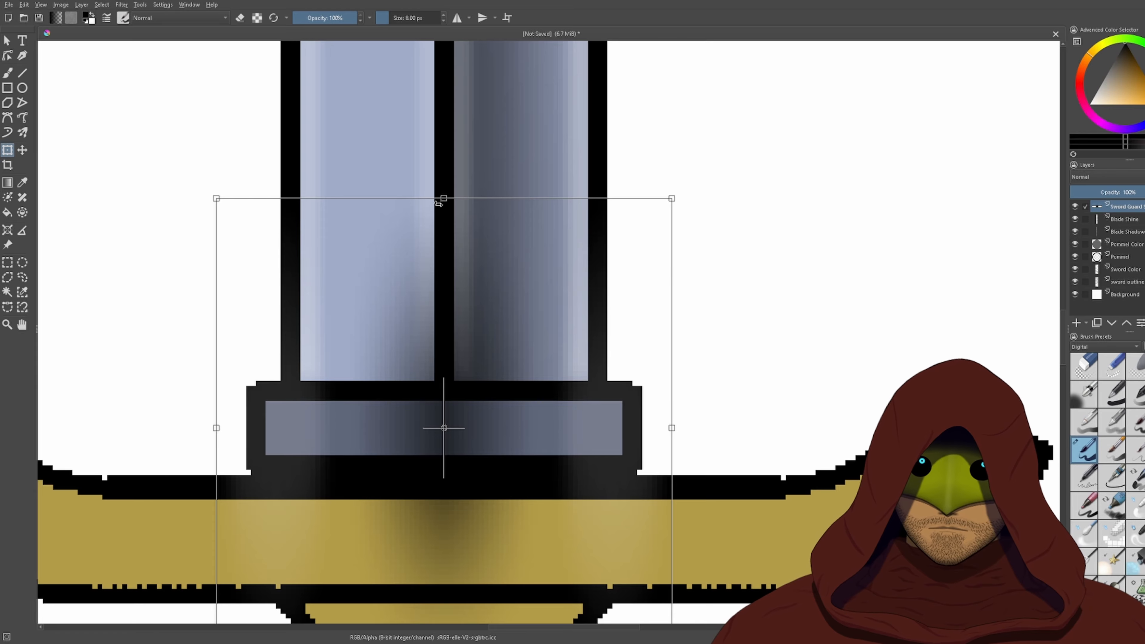
pyautogui.moveTo(443, 198); pyautogui.dragTo(444, 130)
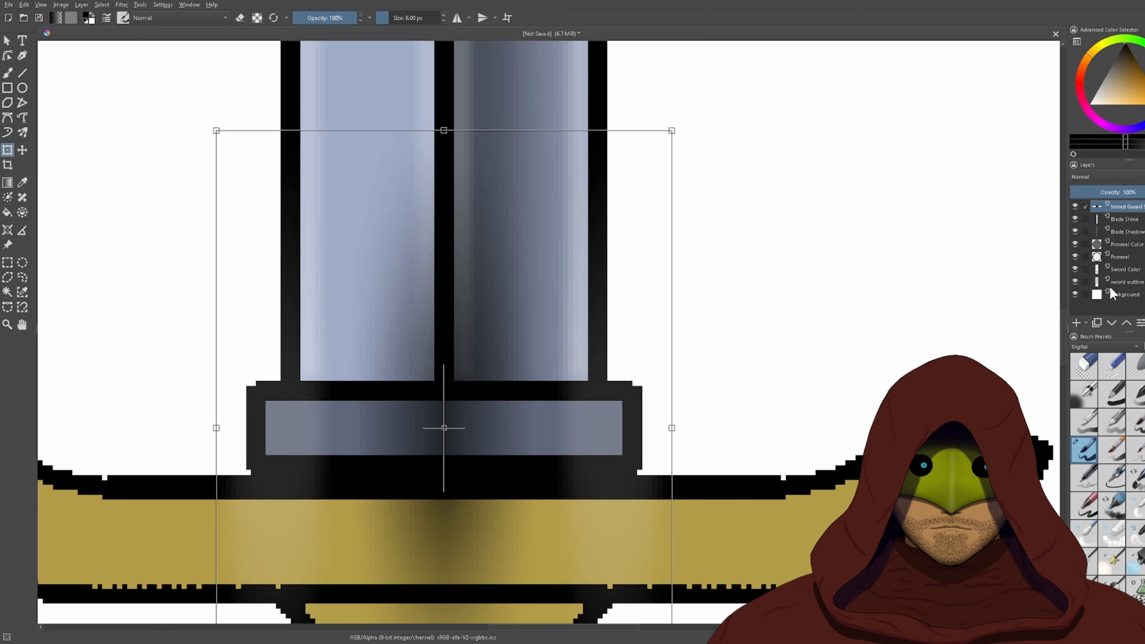
# - Select the collar by its fill on the Sword Color layer and delete the Sword Guard layer's shading outside it
pyautogui.click(1128, 269)
pyautogui.click(7, 292)
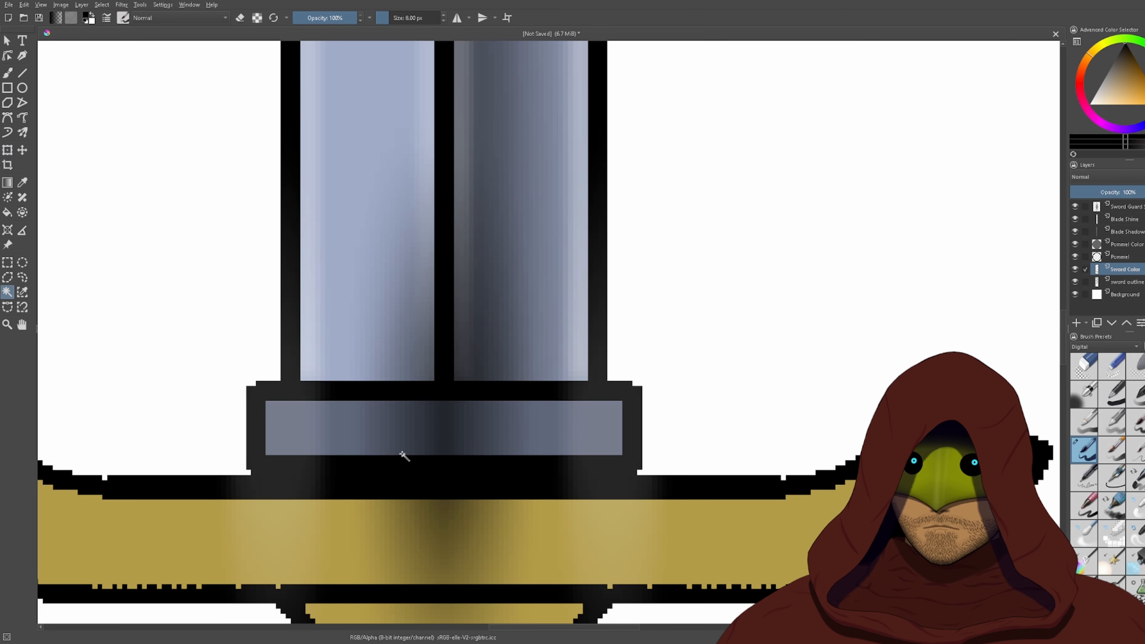
pyautogui.click(388, 400)
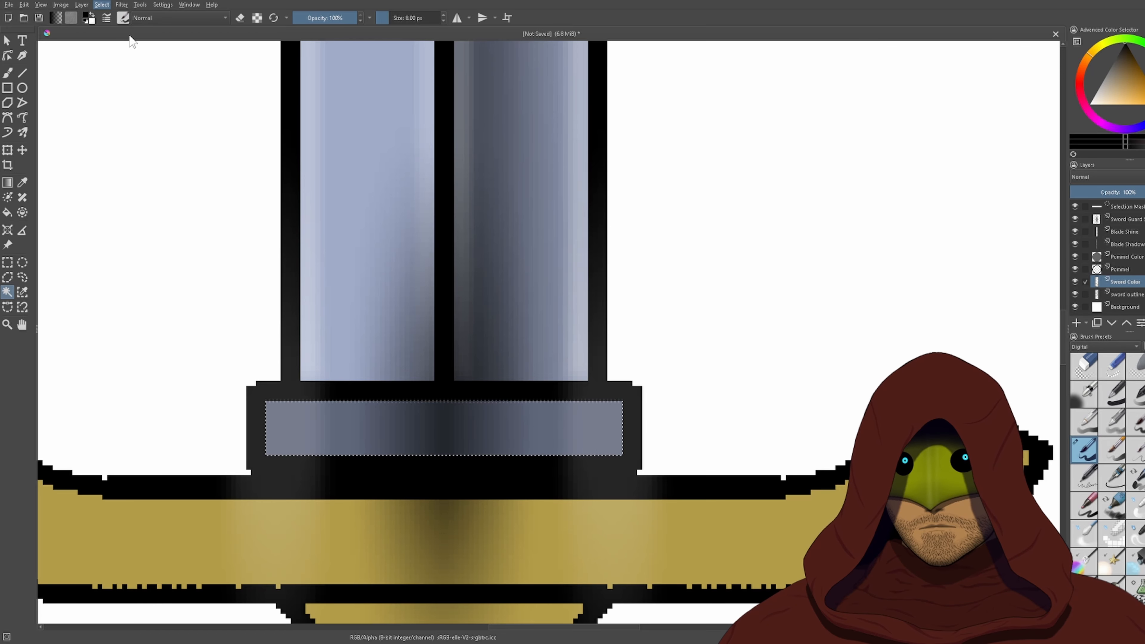
pyautogui.press('Delete')
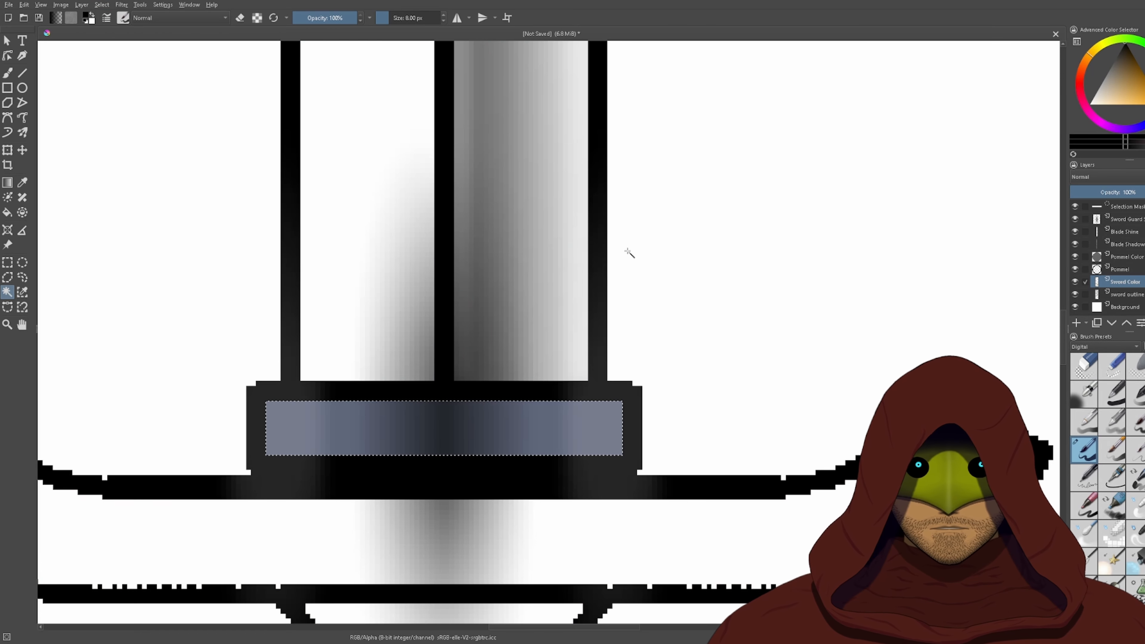
pyautogui.hotkey('ctrl', 'z')
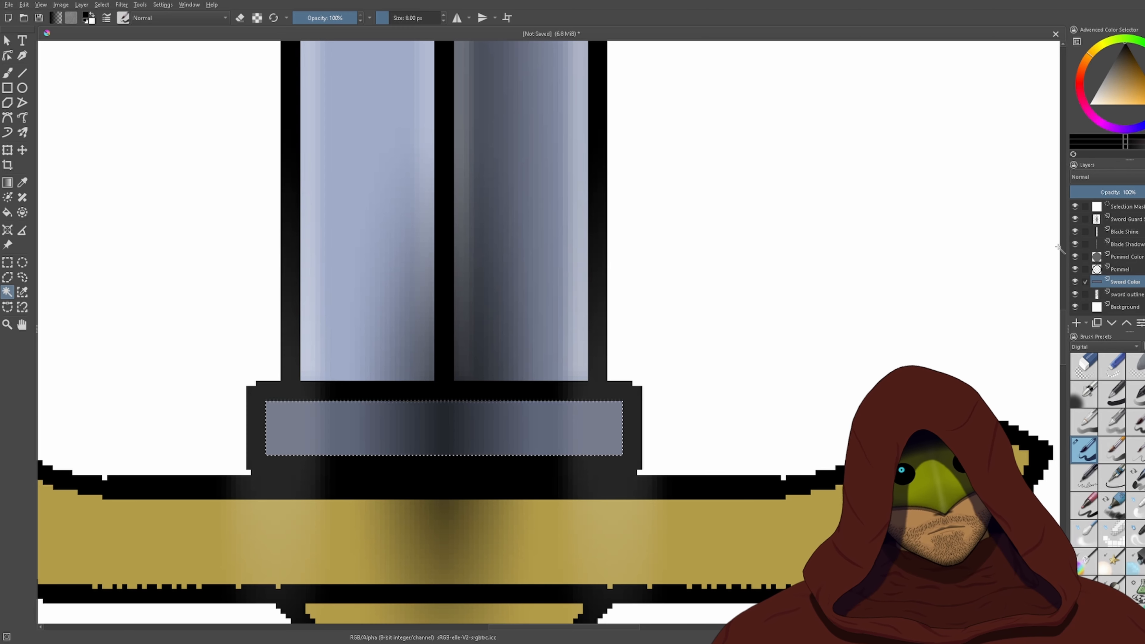
pyautogui.click(1125, 219)
pyautogui.press('Delete')
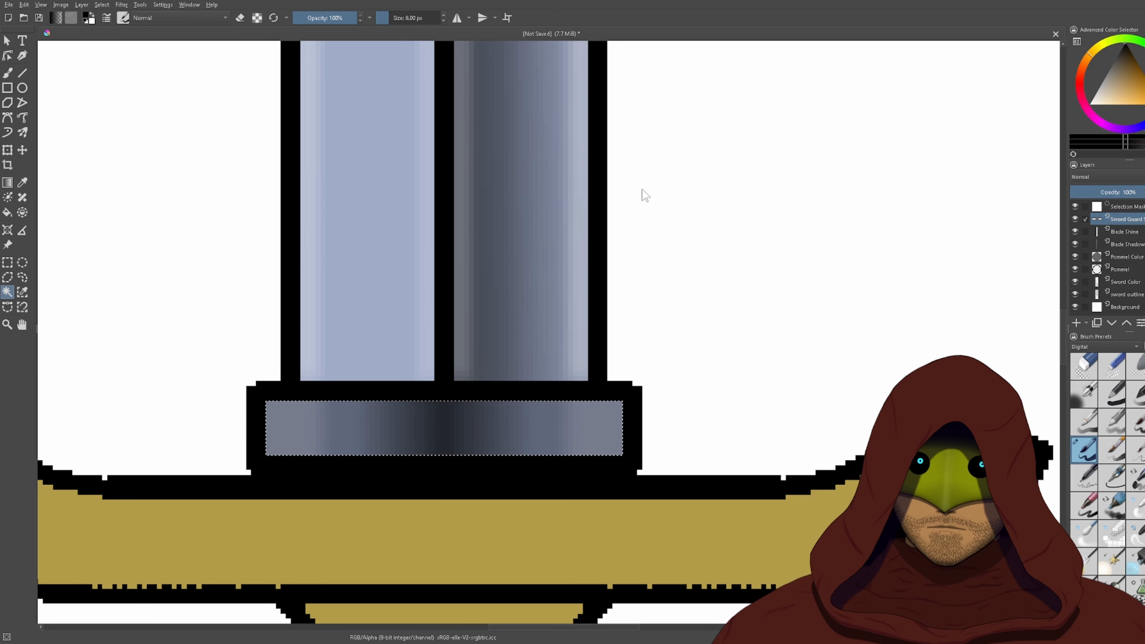
# - Add a new layer above the Sword Guard shading and paint a blurred black wedge shadow along the collar's lower right part
pyautogui.click(1076, 322)
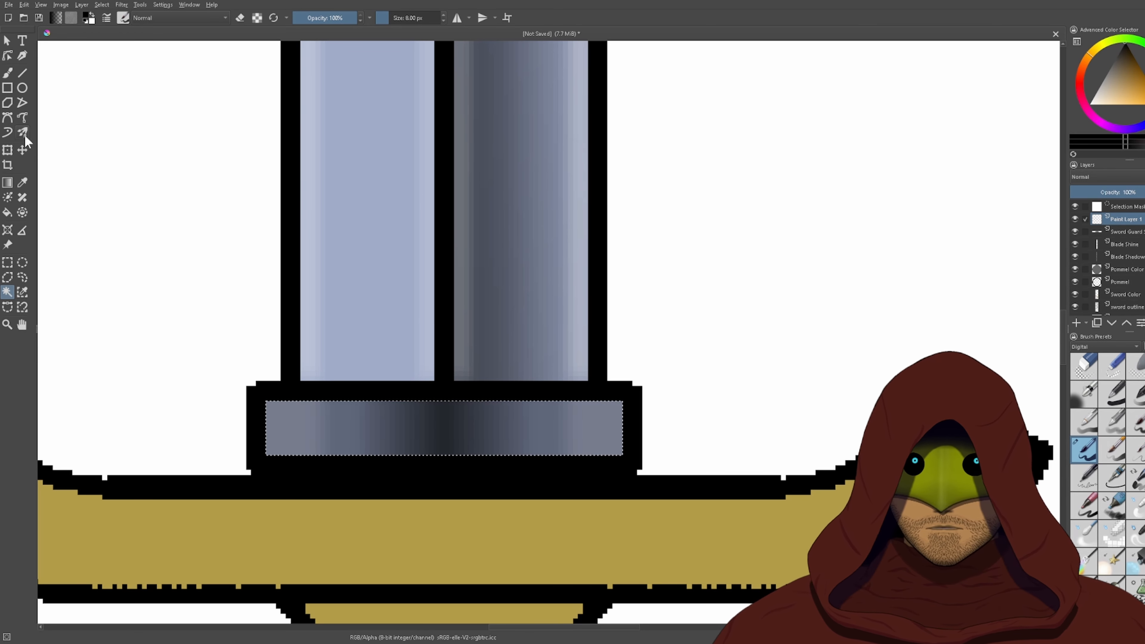
pyautogui.click(9, 73)
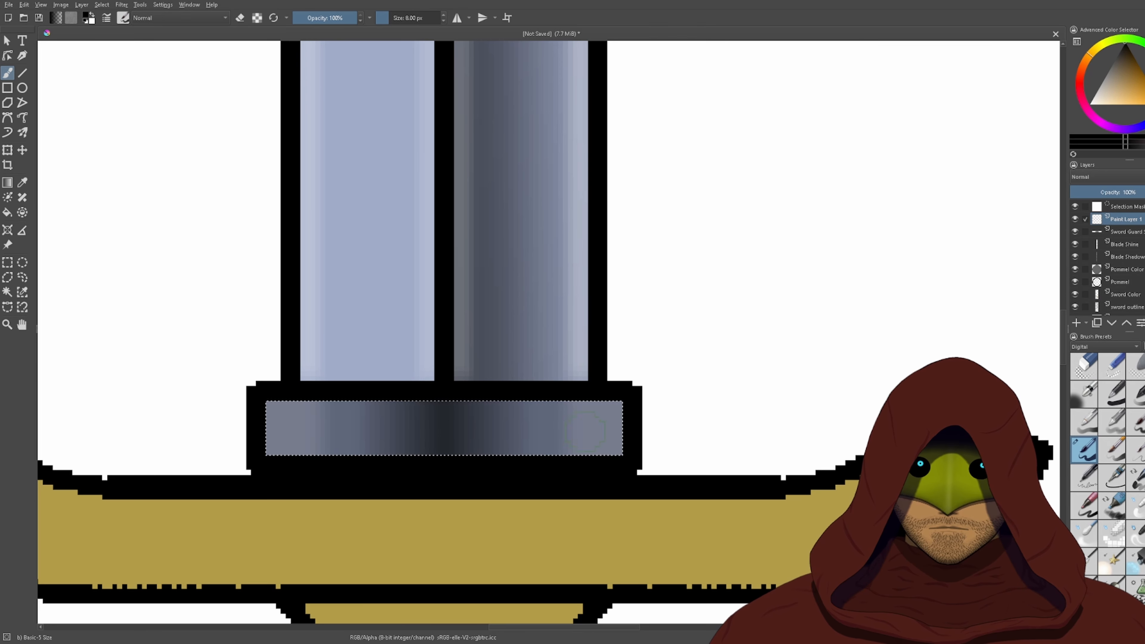
pyautogui.moveTo(660, 430); pyautogui.dragTo(698, 429)
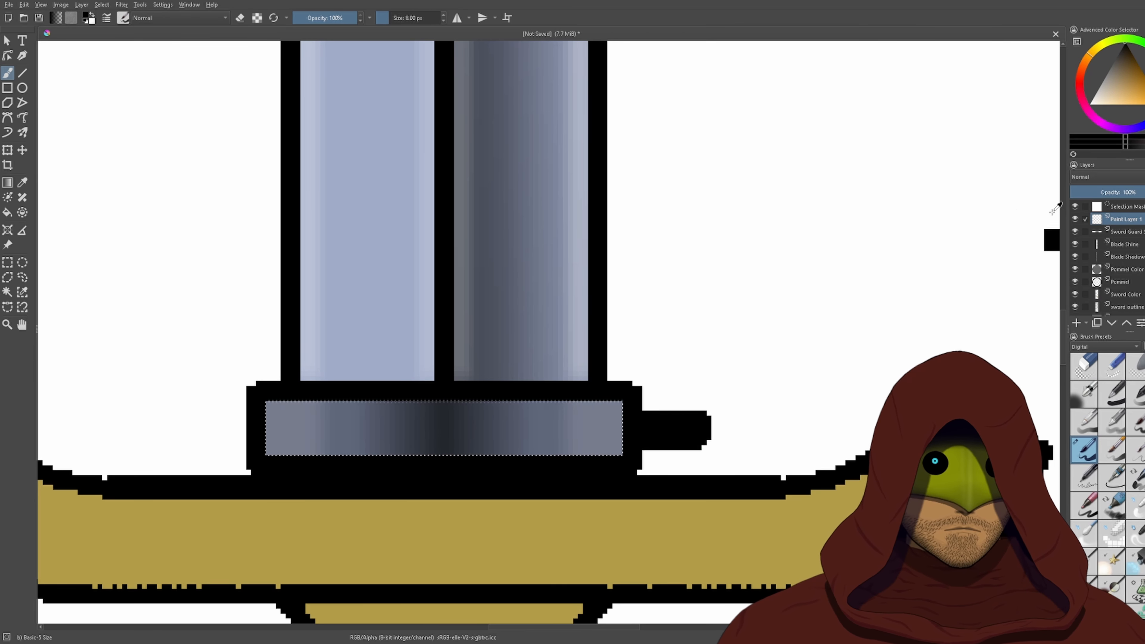
pyautogui.hotkey('ctrl', 'z')
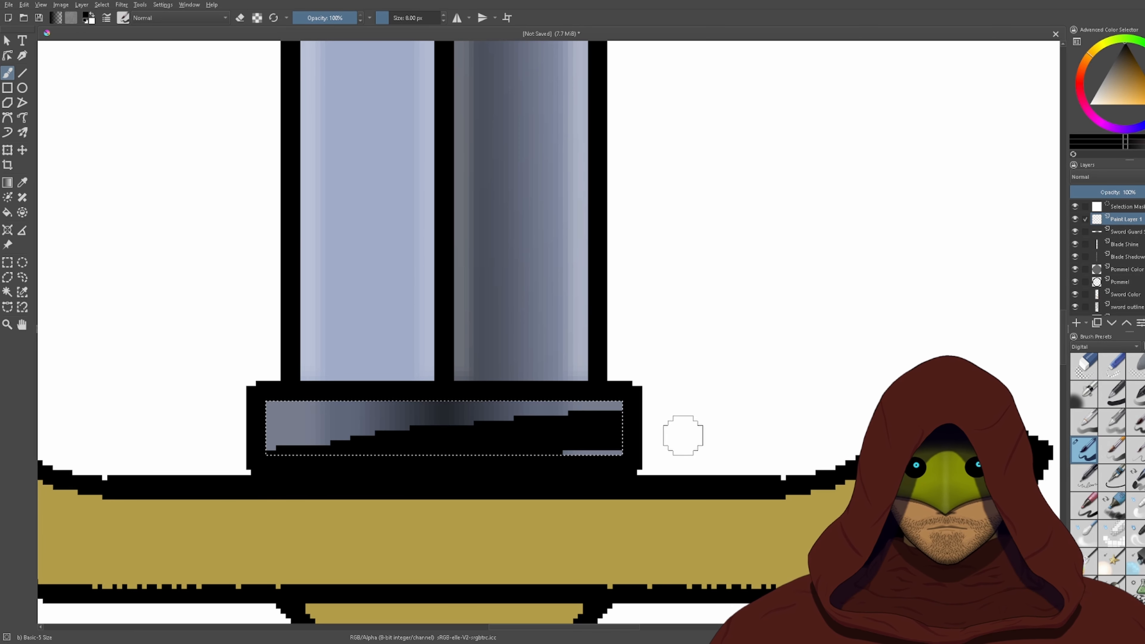
pyautogui.hotkey('ctrl', 'z')
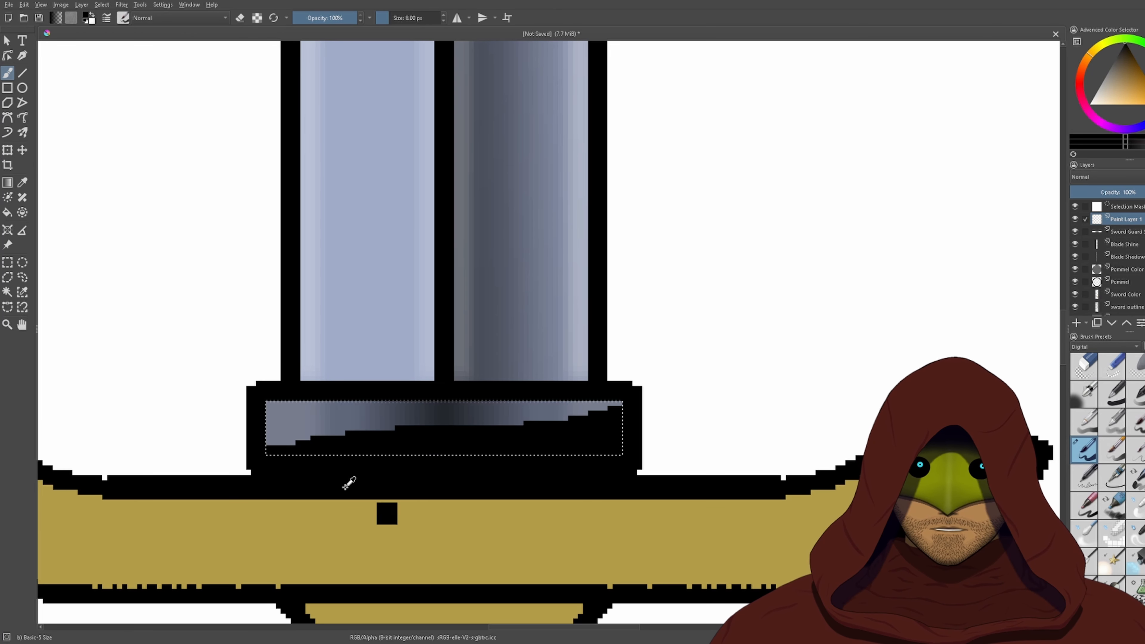
pyautogui.hotkey('ctrl', 'z')
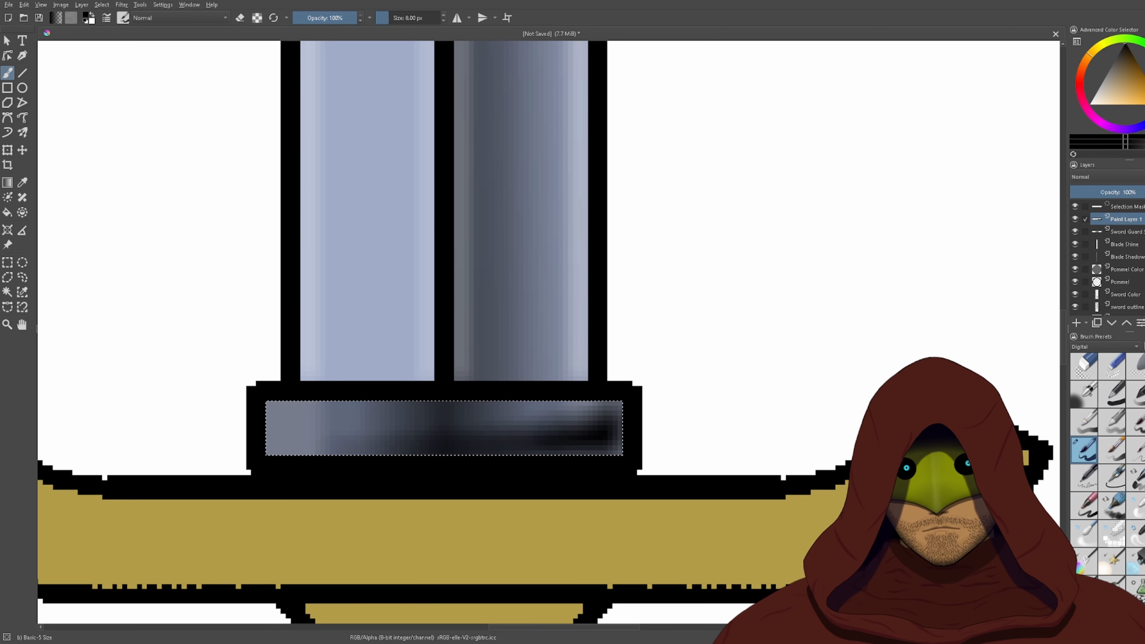
# - Shift the wedge shadow down and right within the collar and trim it to the collar's fill area
pyautogui.click(7, 151)
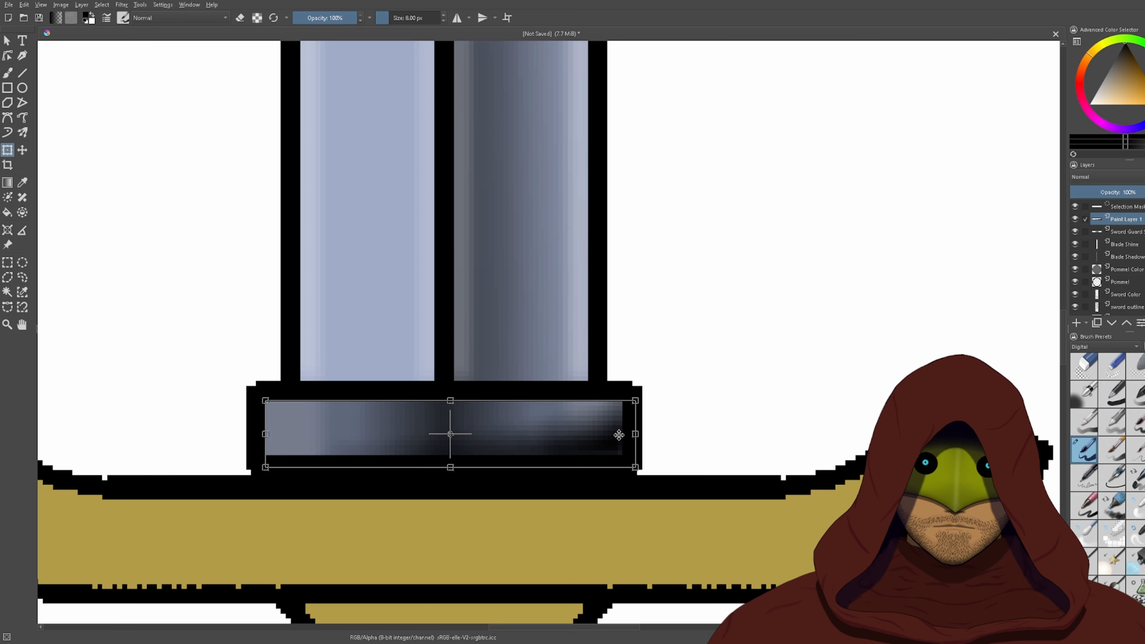
pyautogui.click(1125, 294)
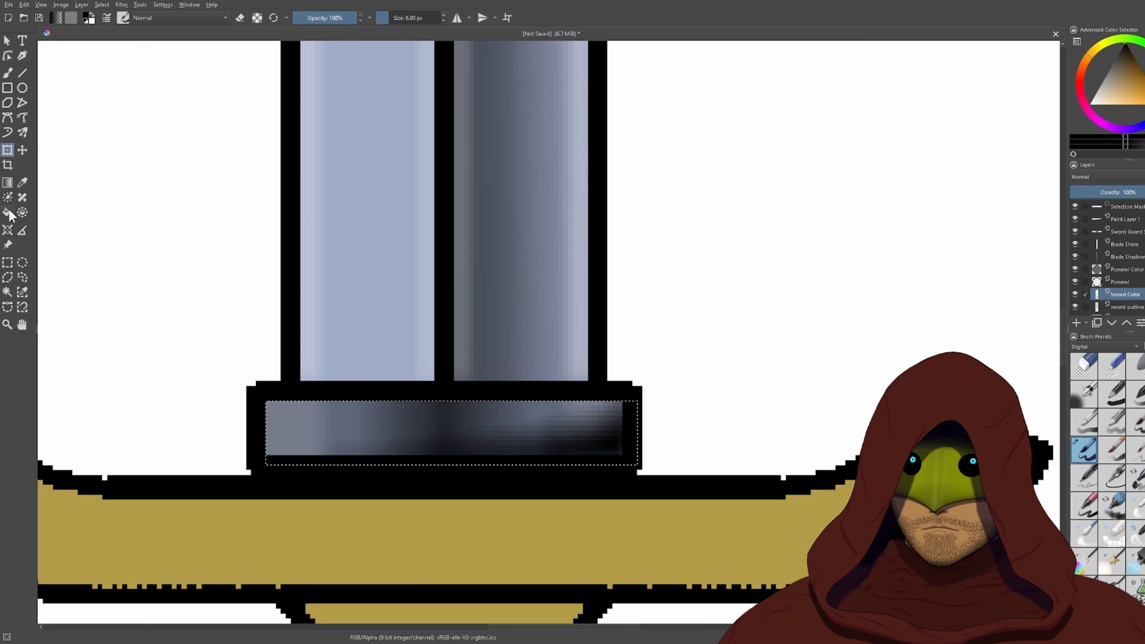
pyautogui.click(7, 293)
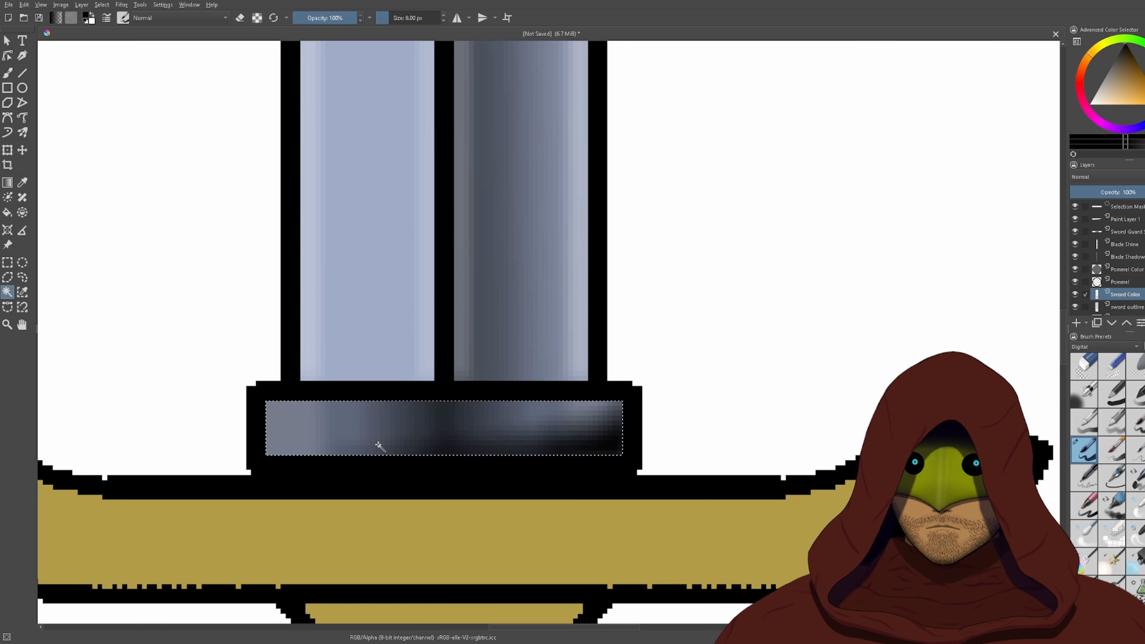
pyautogui.click(1126, 220)
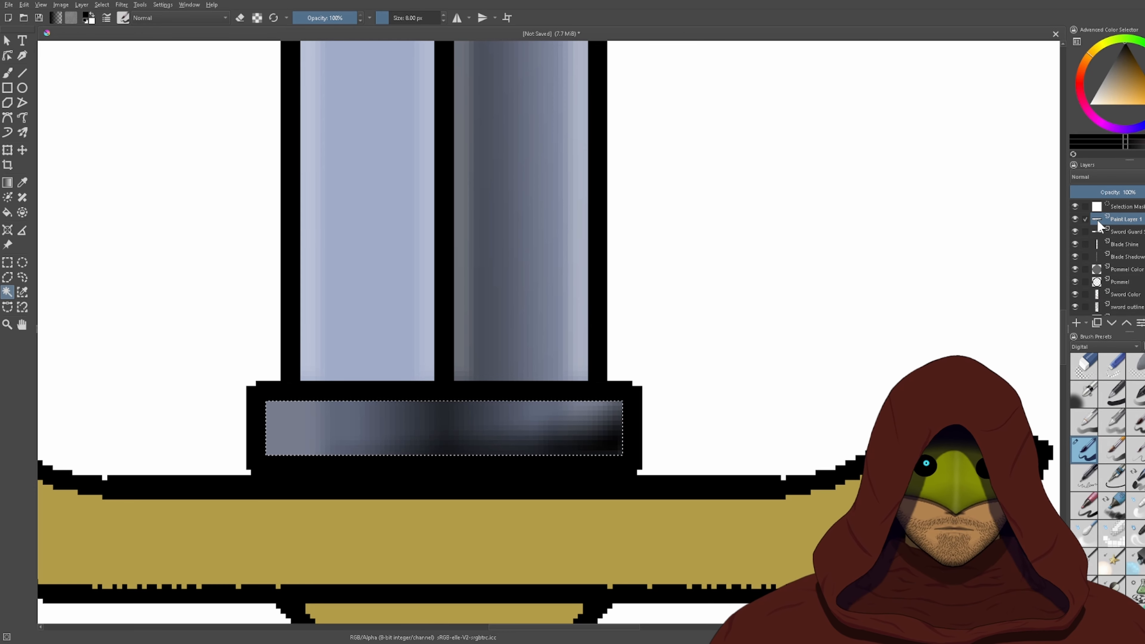
pyautogui.keyDown('alt'); pyautogui.click(1120, 218); pyautogui.keyUp('alt')
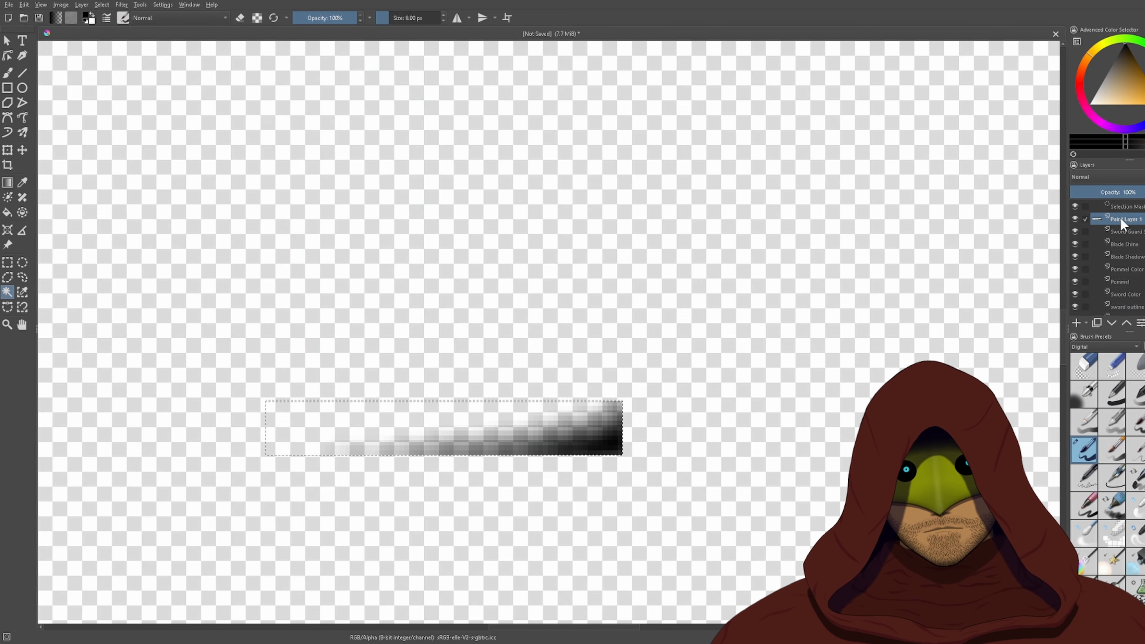
pyautogui.keyDown('alt'); pyautogui.click(1120, 218); pyautogui.keyUp('alt')
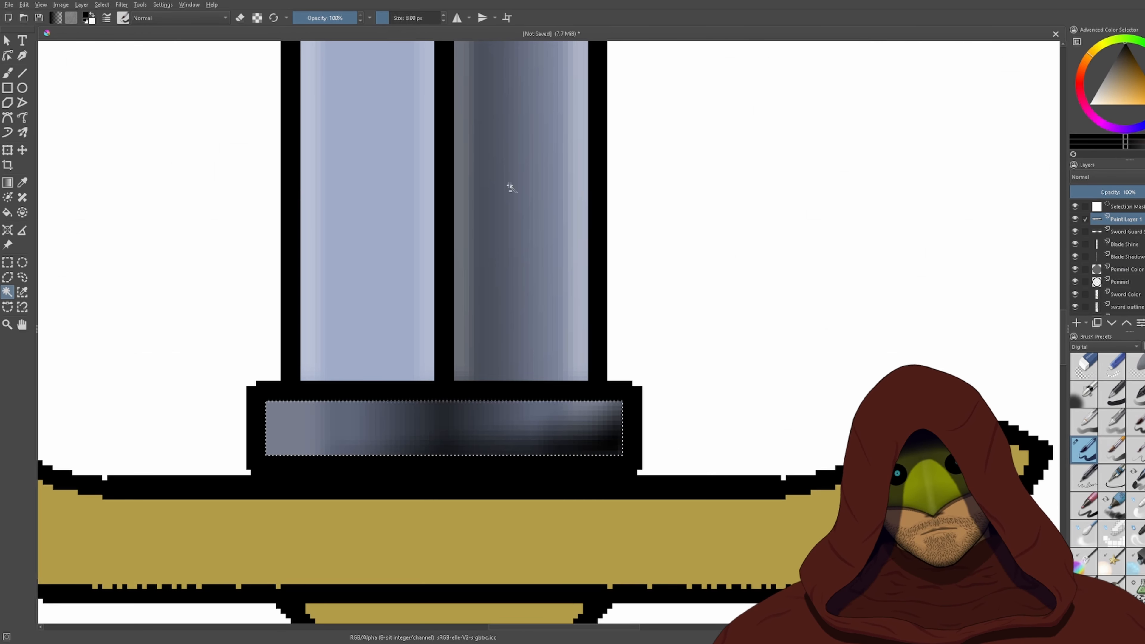
# - Lower the opacity of the deselected wedge shadow layer and merge it into the Sword Guard shading layer
pyautogui.hotkey('ctrl', 'shift', 'a')
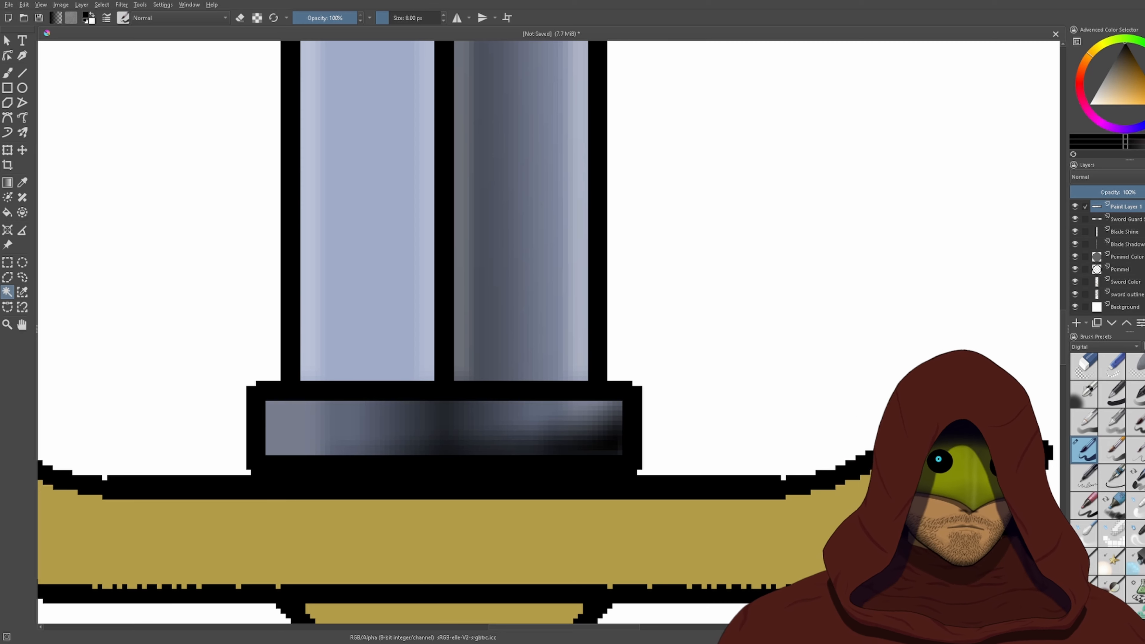
pyautogui.moveTo(1132, 192); pyautogui.dragTo(1120, 192)
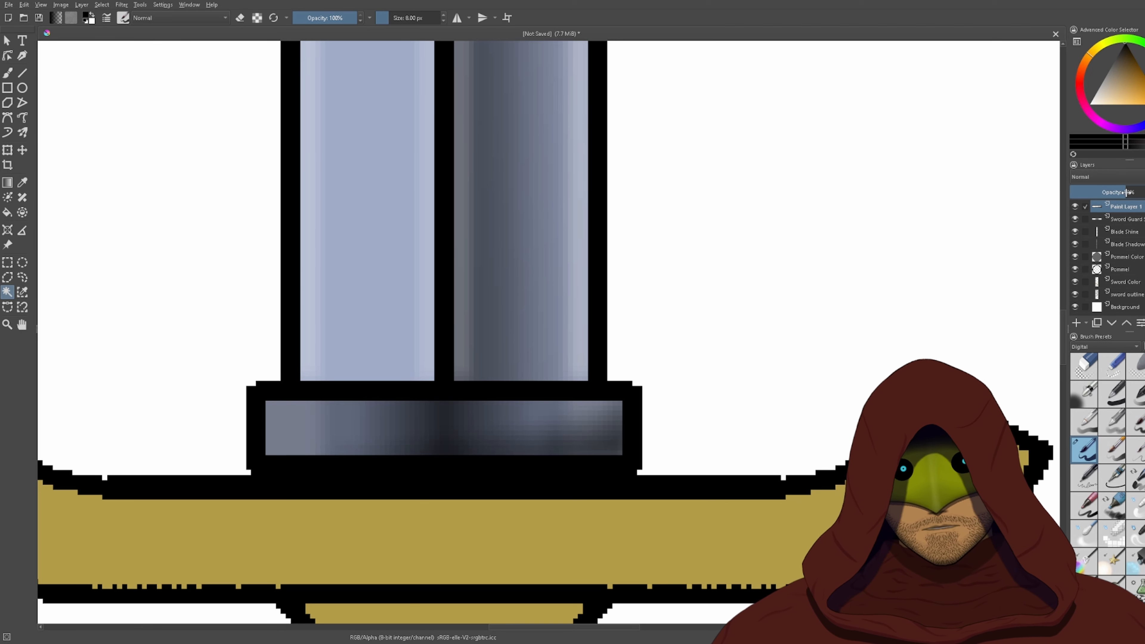
pyautogui.keyDown('ctrl'); pyautogui.click(1132, 222); pyautogui.keyUp('ctrl')
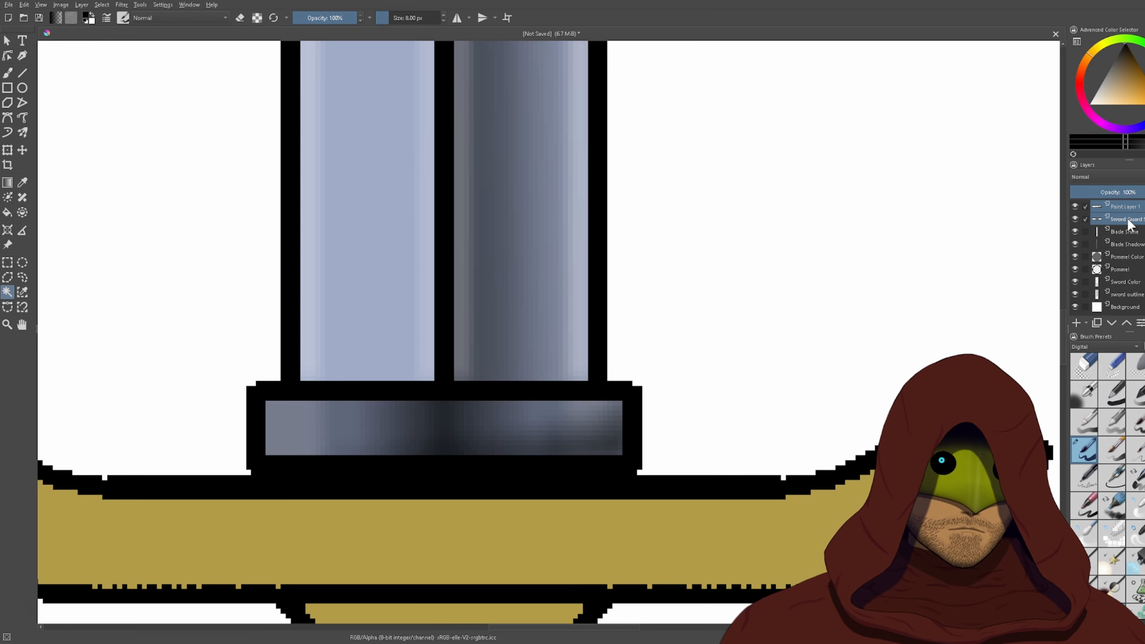
pyautogui.hotkey('ctrl', 'e')
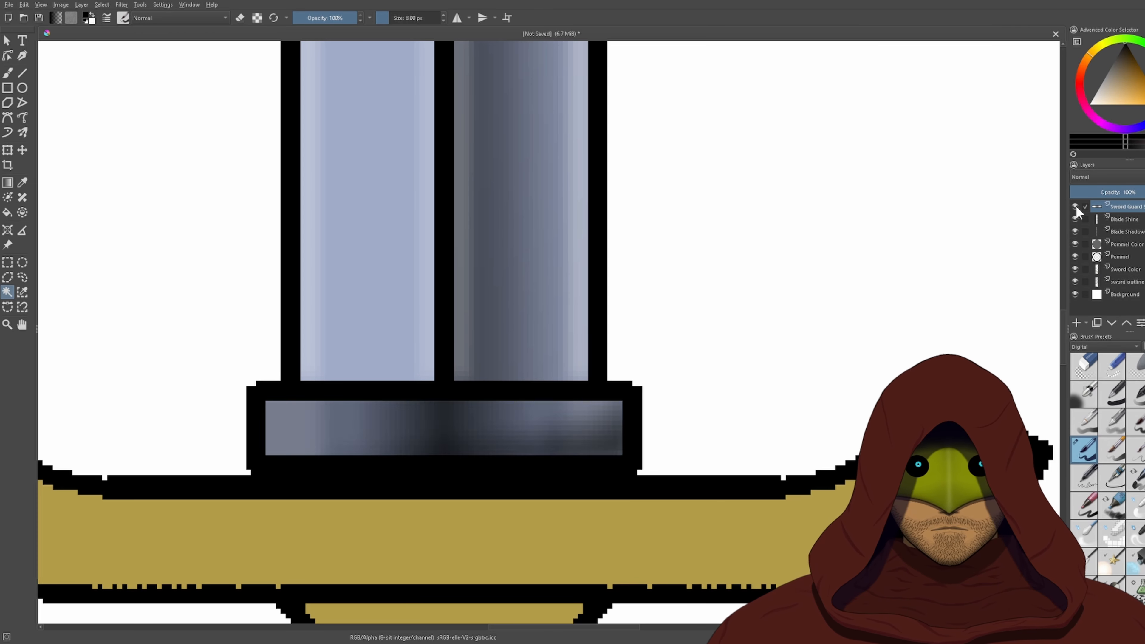
# - Select the gold crossguard by its fill on the Sword Color layer and add a new layer for its shading
pyautogui.scroll(-2, 704, 419)
pyautogui.moveTo(704, 420); pyautogui.dragTo(743, 331)
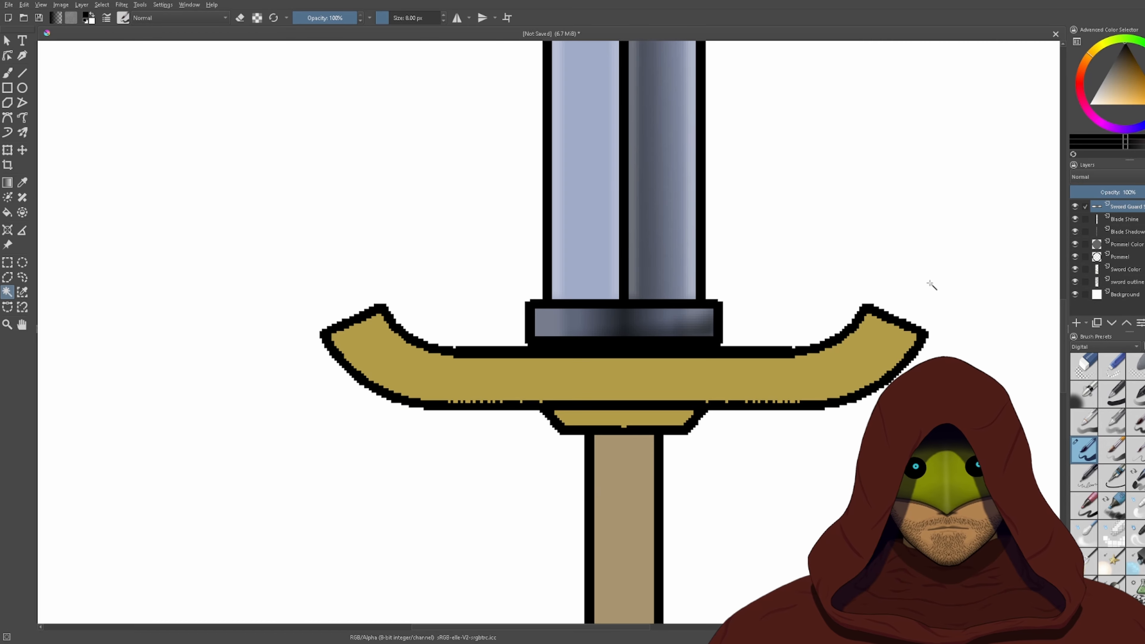
pyautogui.click(1124, 269)
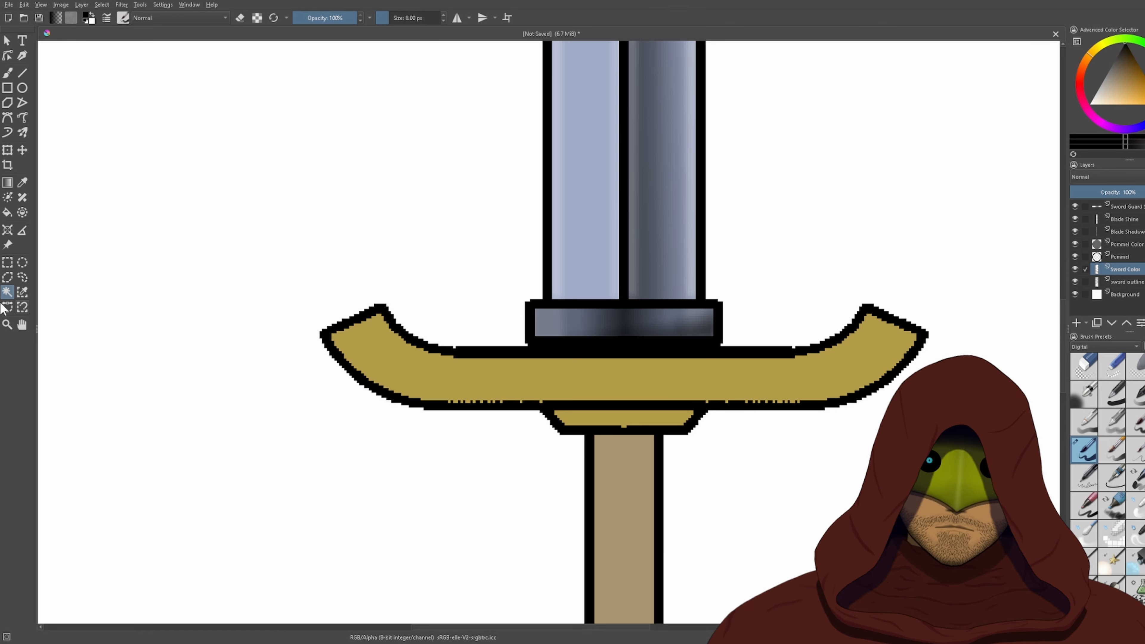
pyautogui.click(578, 368)
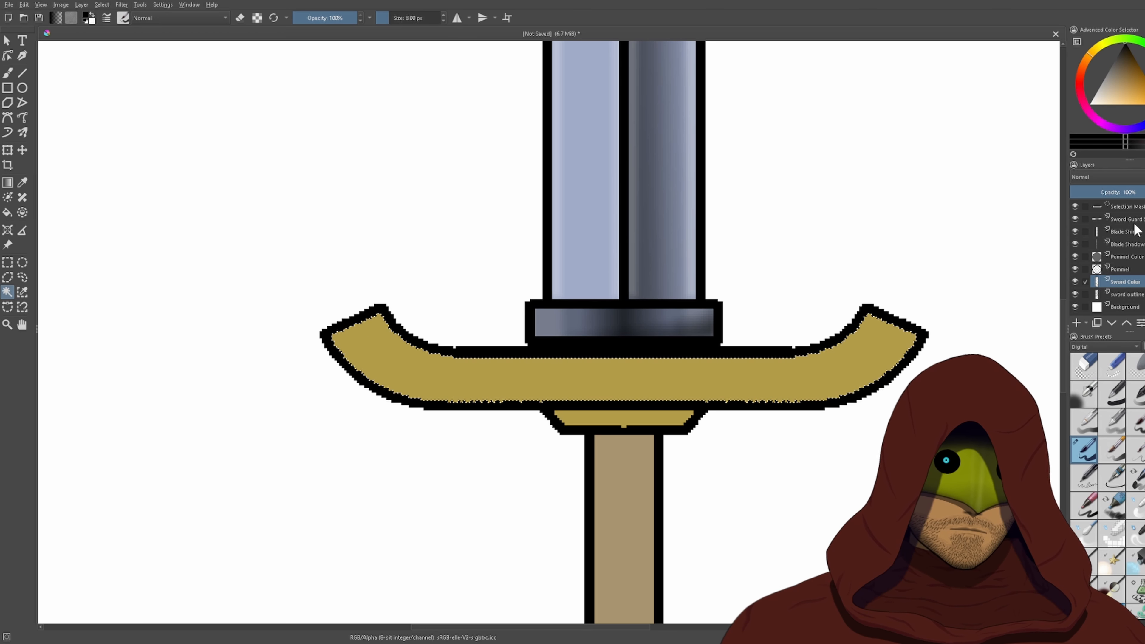
pyautogui.click(1076, 323)
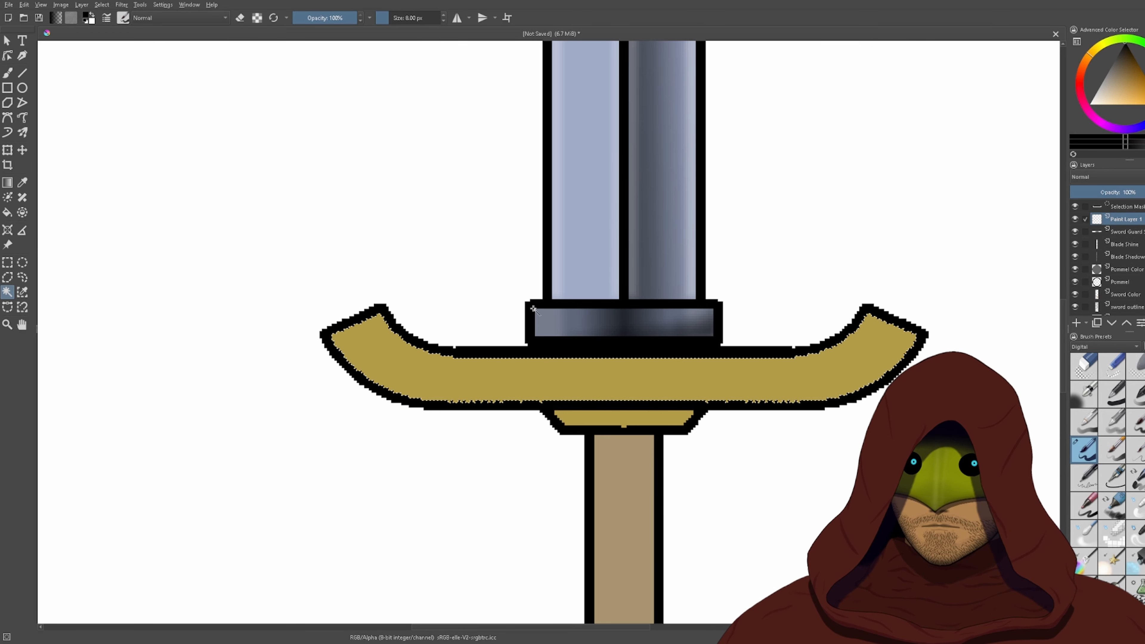
# - Prepare the Bezier Curve tool for the gold crossguard and turn on horizontal mirroring about the sword's centre line
pyautogui.scroll(3, 584, 328)
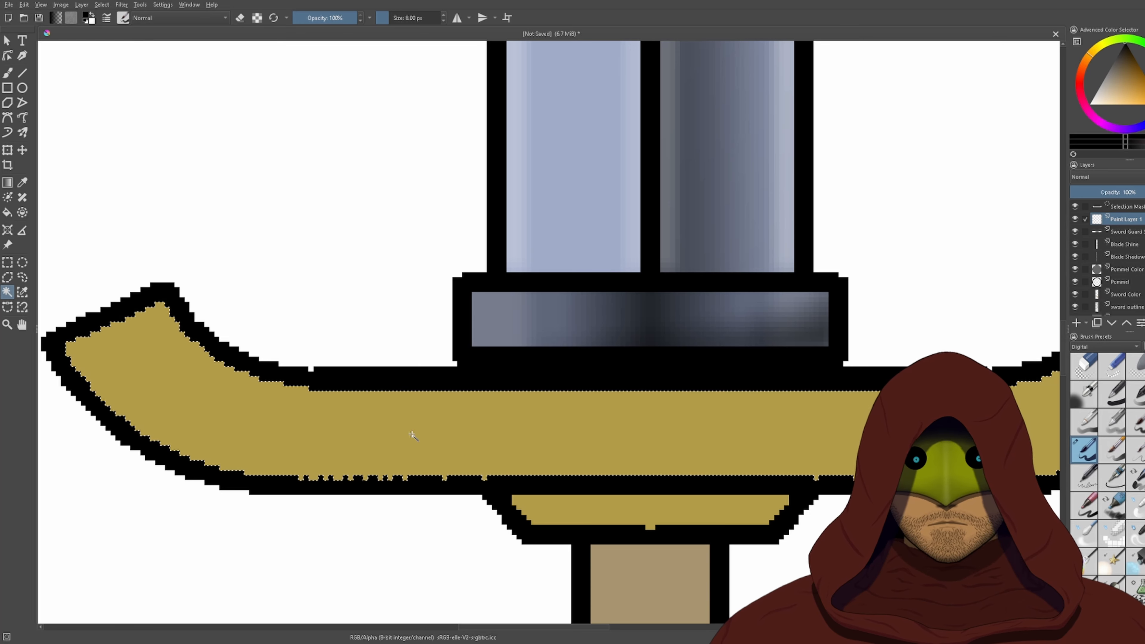
pyautogui.scroll(-3, 416, 433)
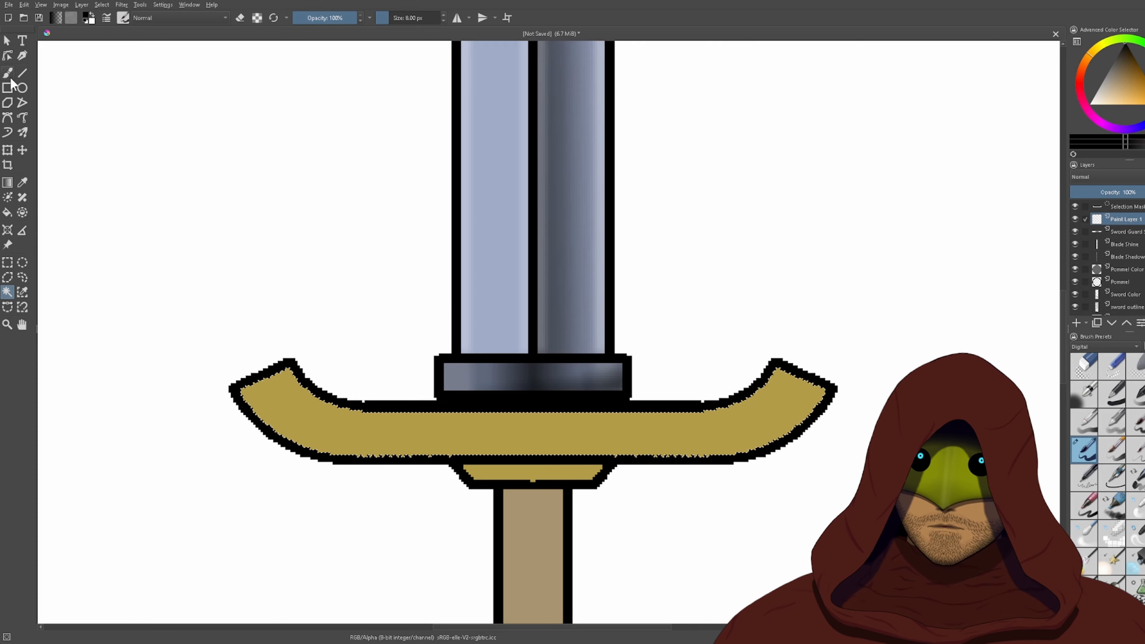
pyautogui.click(12, 121)
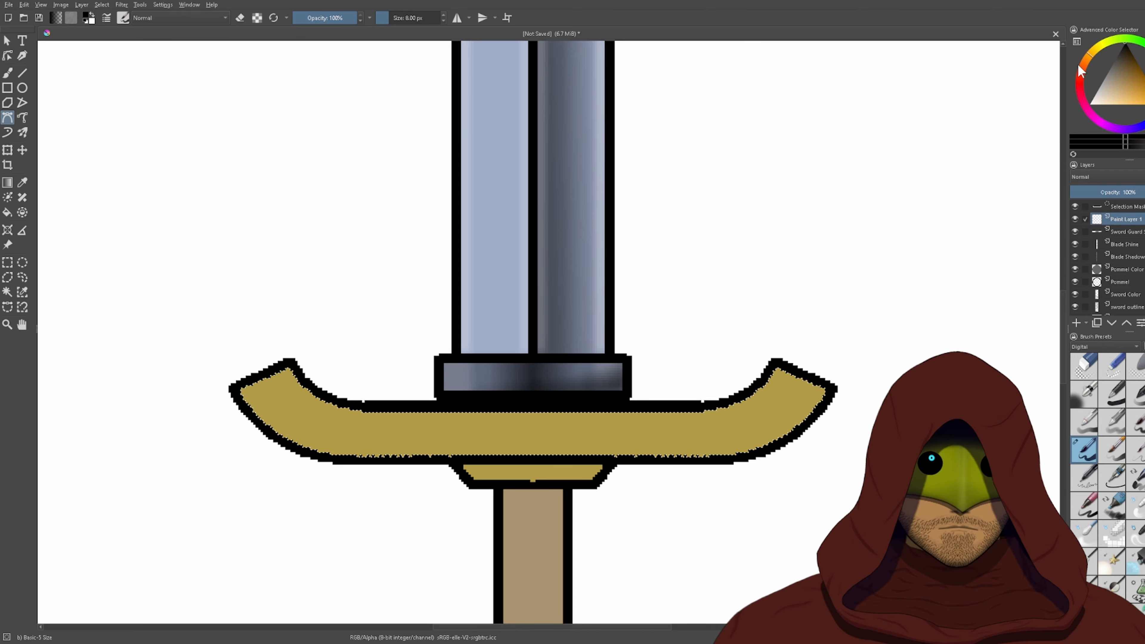
pyautogui.click(1127, 61)
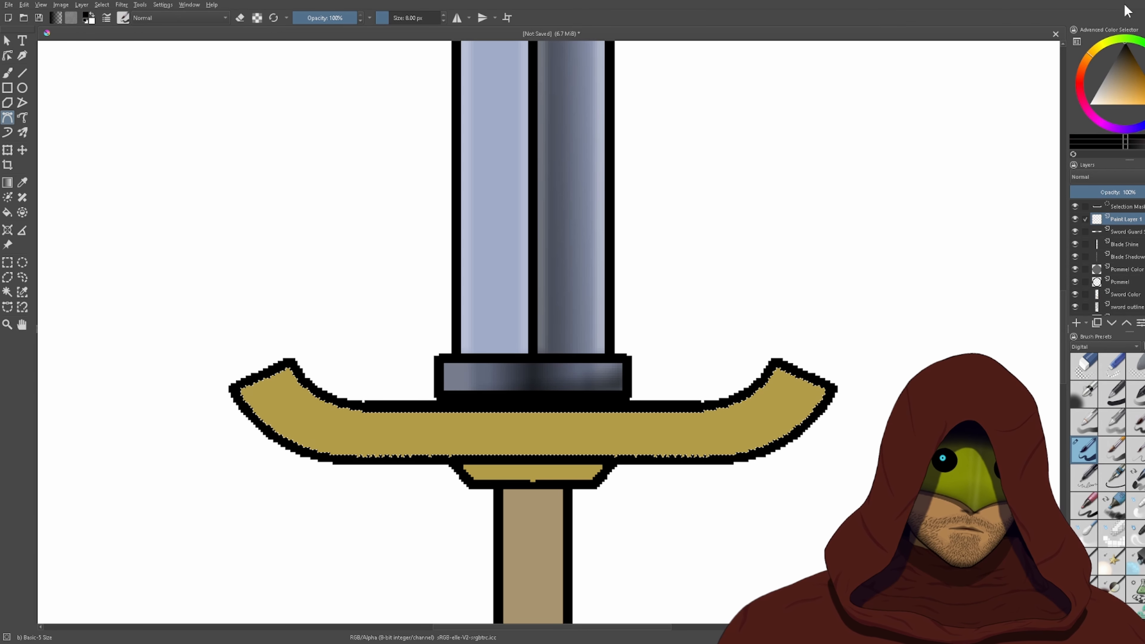
pyautogui.scroll(1, 502, 456)
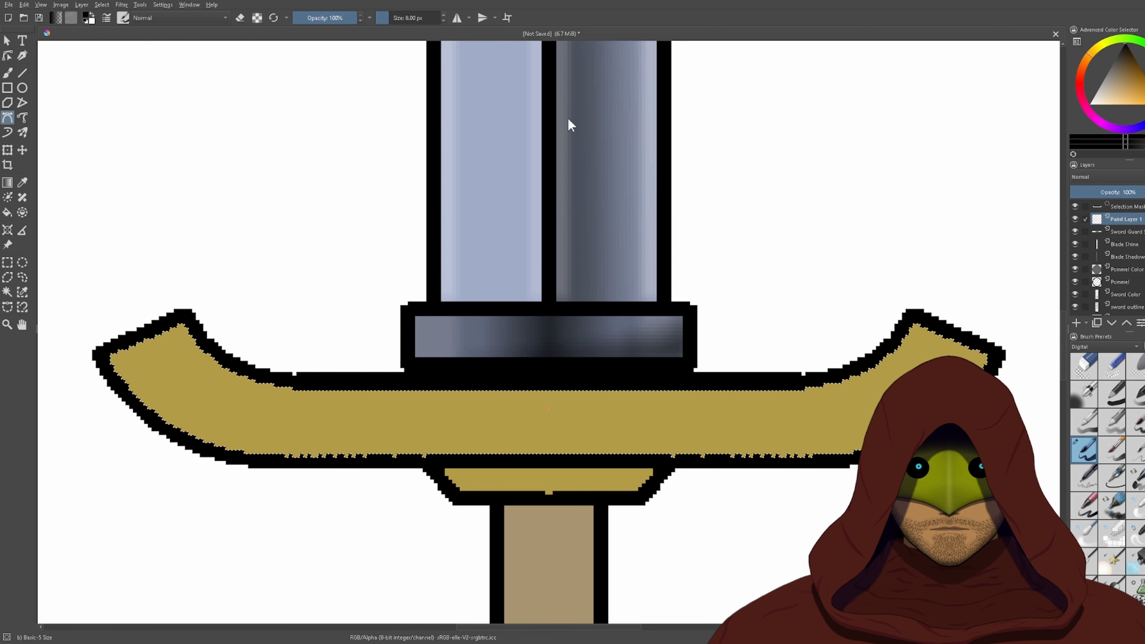
pyautogui.click(456, 18)
pyautogui.scroll(1, 533, 454)
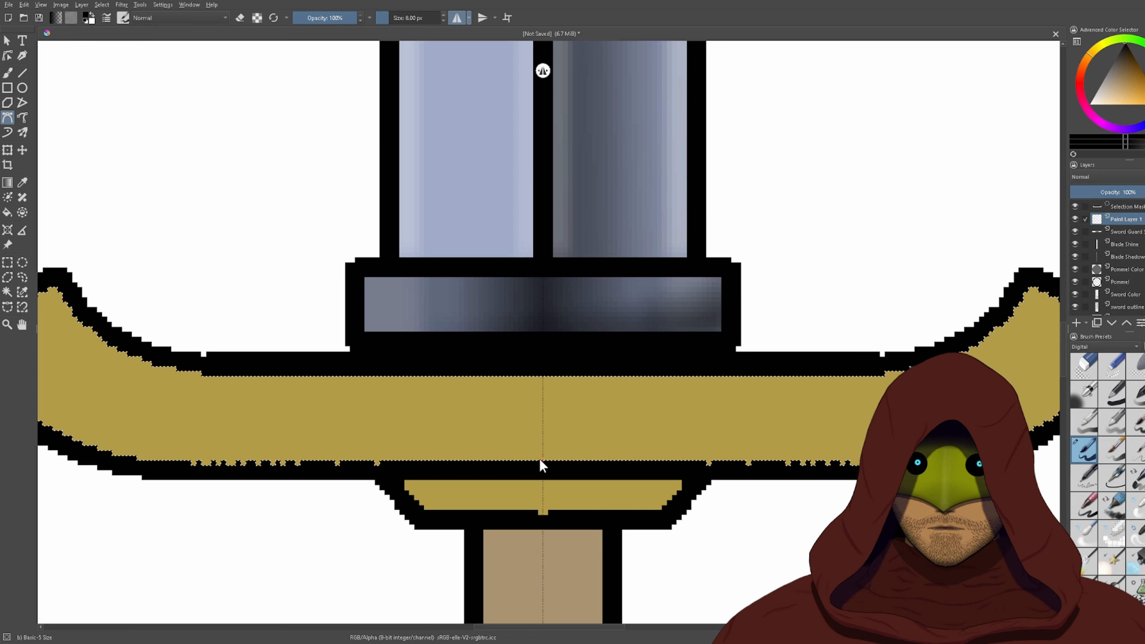
pyautogui.moveTo(543, 459); pyautogui.dragTo(345, 405)
pyautogui.press('Return')
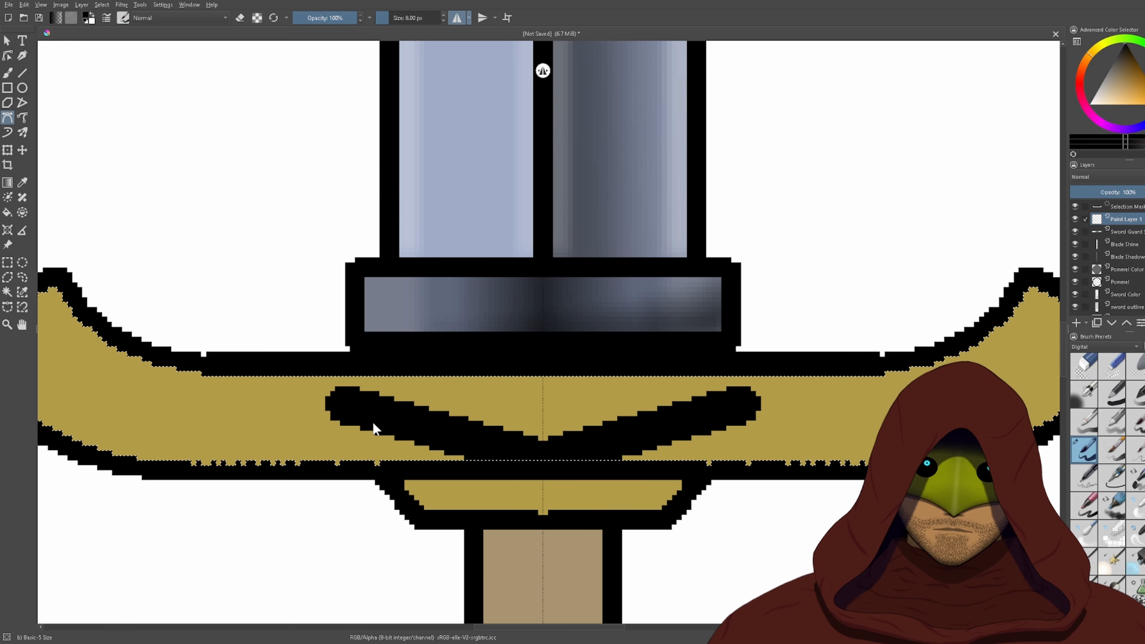
pyautogui.hotkey('ctrl', 'z')
# - Set the brush size to 4 px and trace the crossguard's lower edge from centre to tip with a mirrored black curve
pyautogui.click(408, 18)
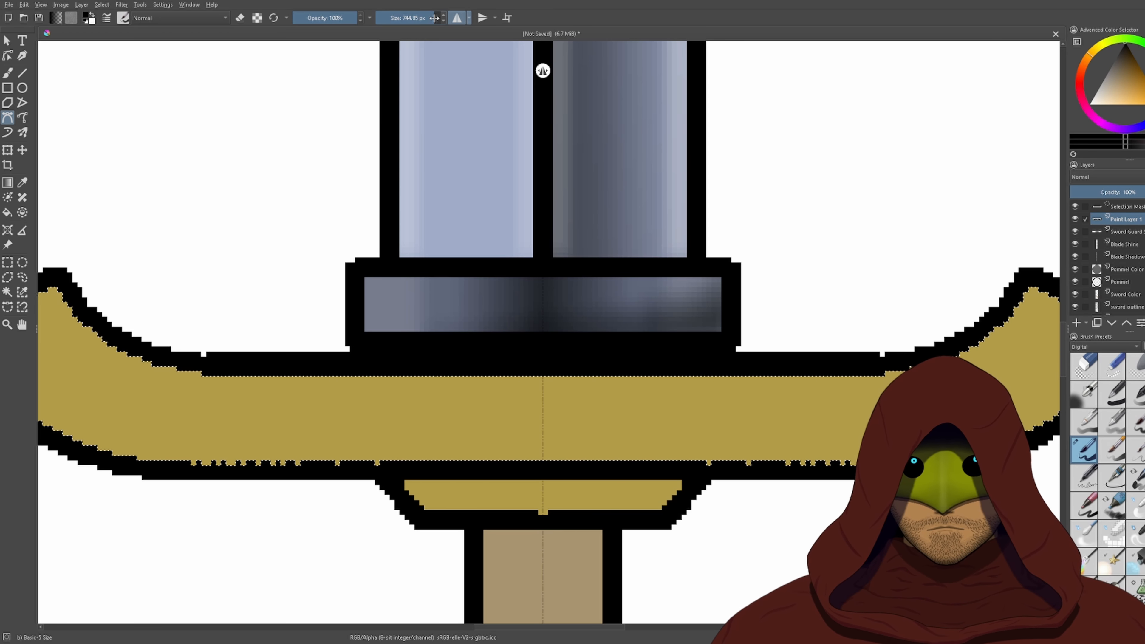
pyautogui.write('4')
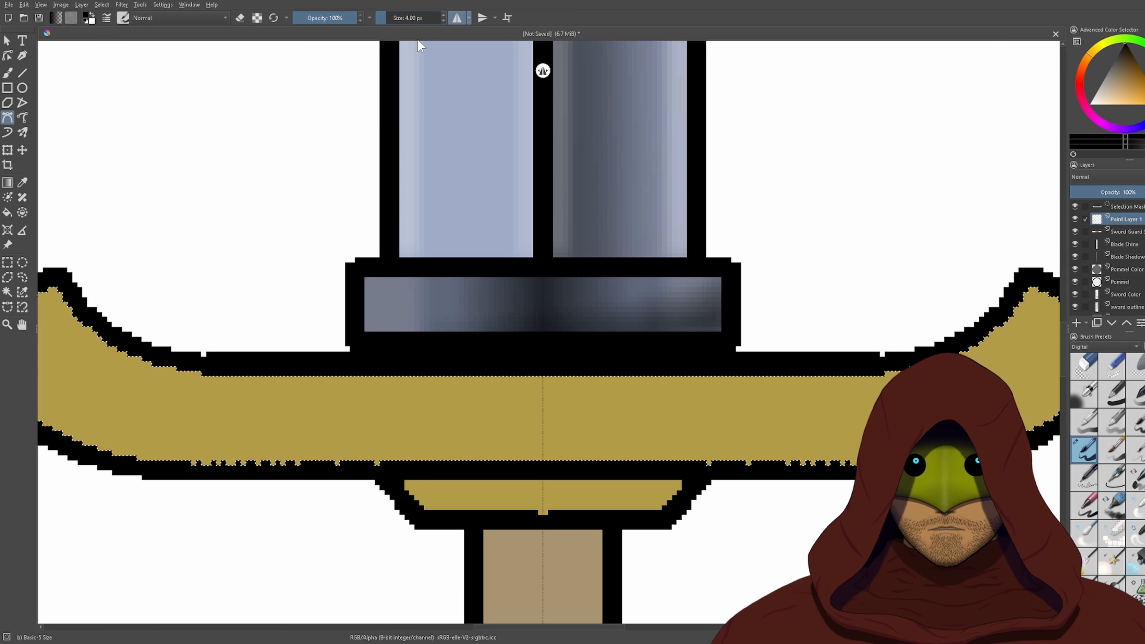
pyautogui.press('Return')
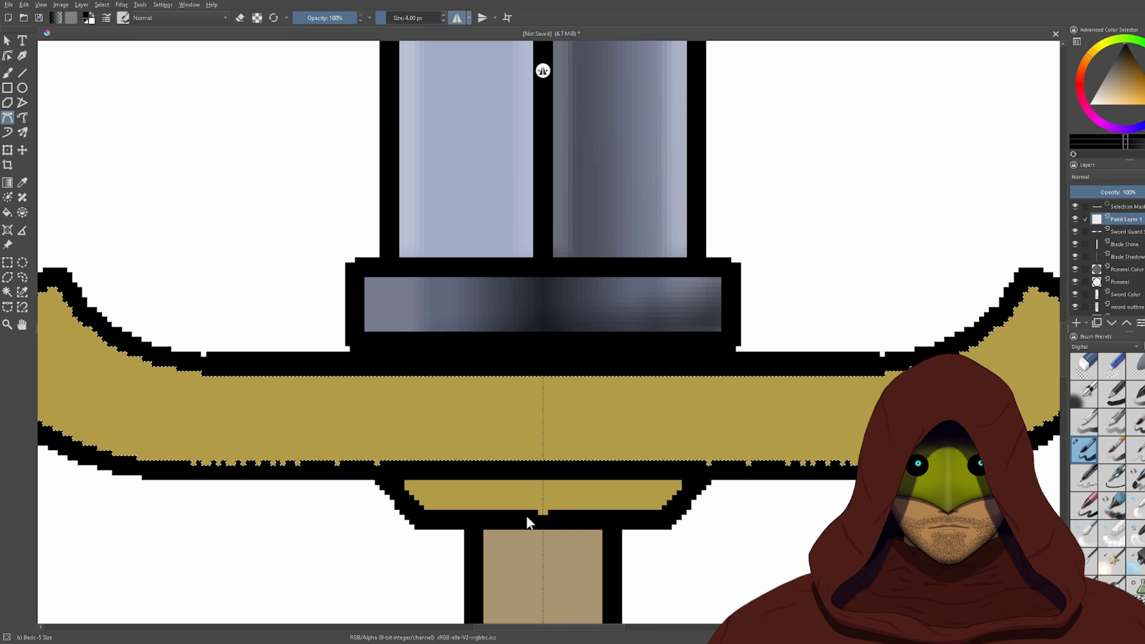
pyautogui.click(543, 458)
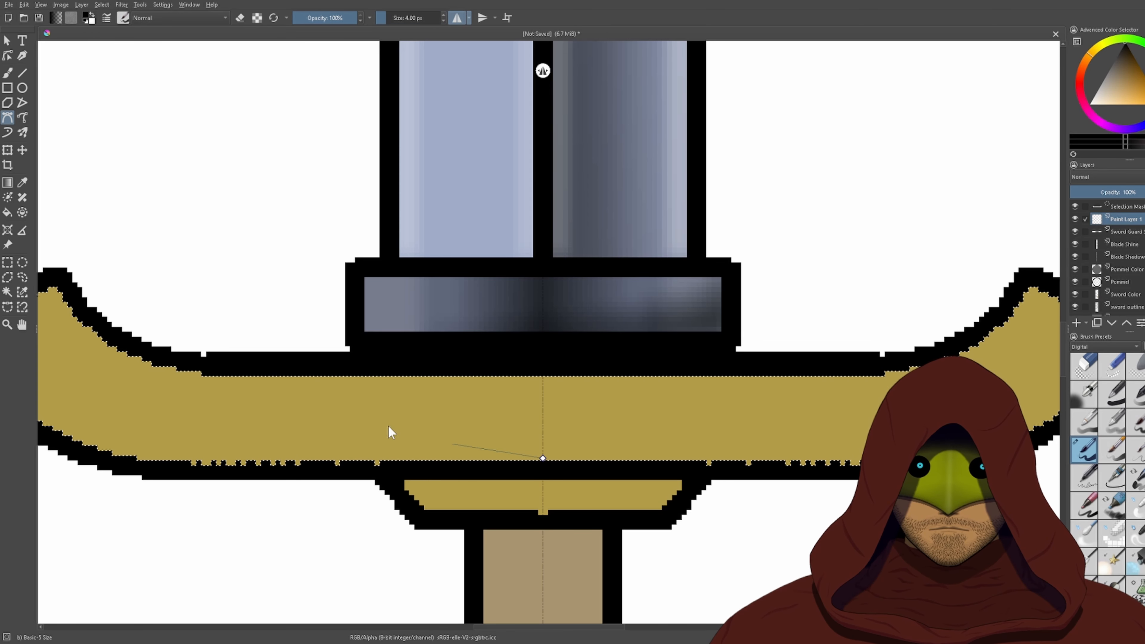
pyautogui.moveTo(245, 432); pyautogui.dragTo(562, 481)
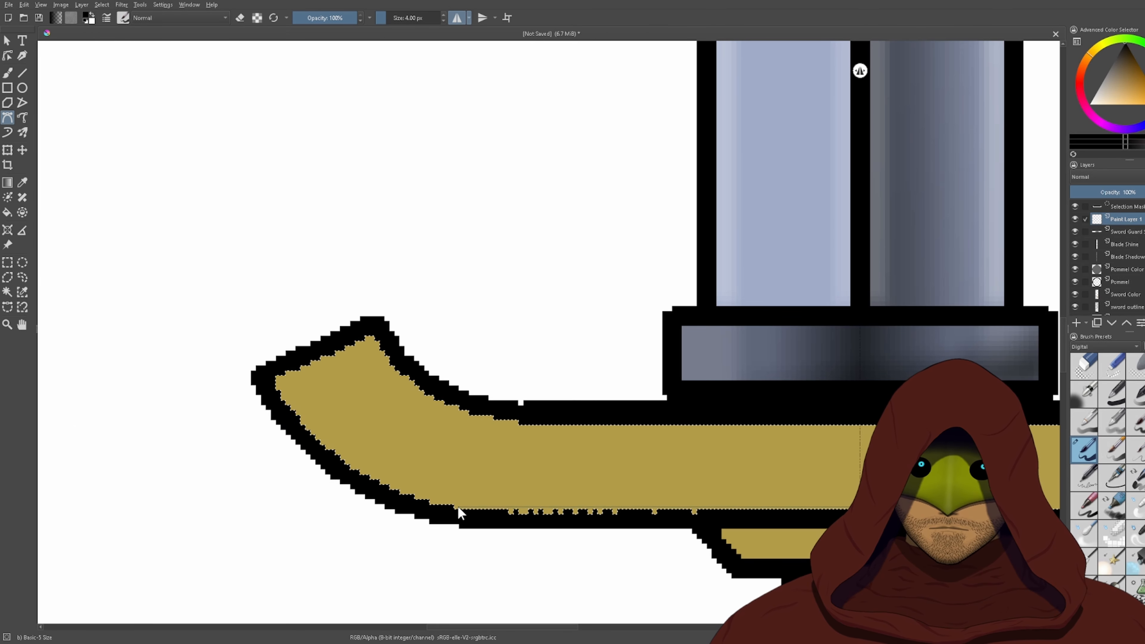
pyautogui.click(491, 508)
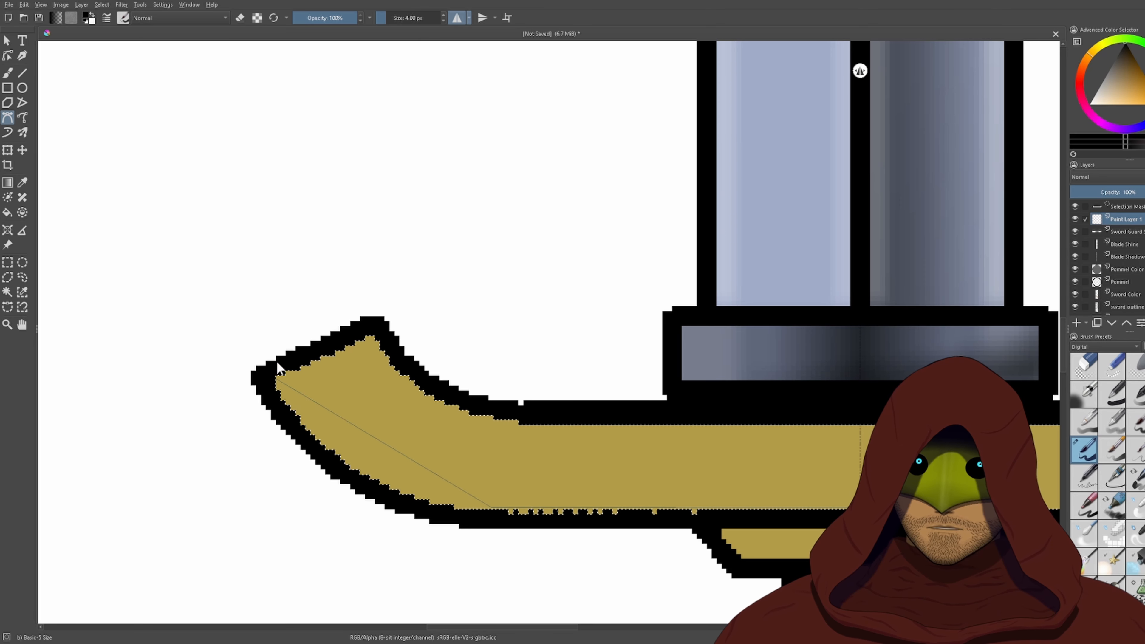
pyautogui.moveTo(276, 379); pyautogui.dragTo(200, 256)
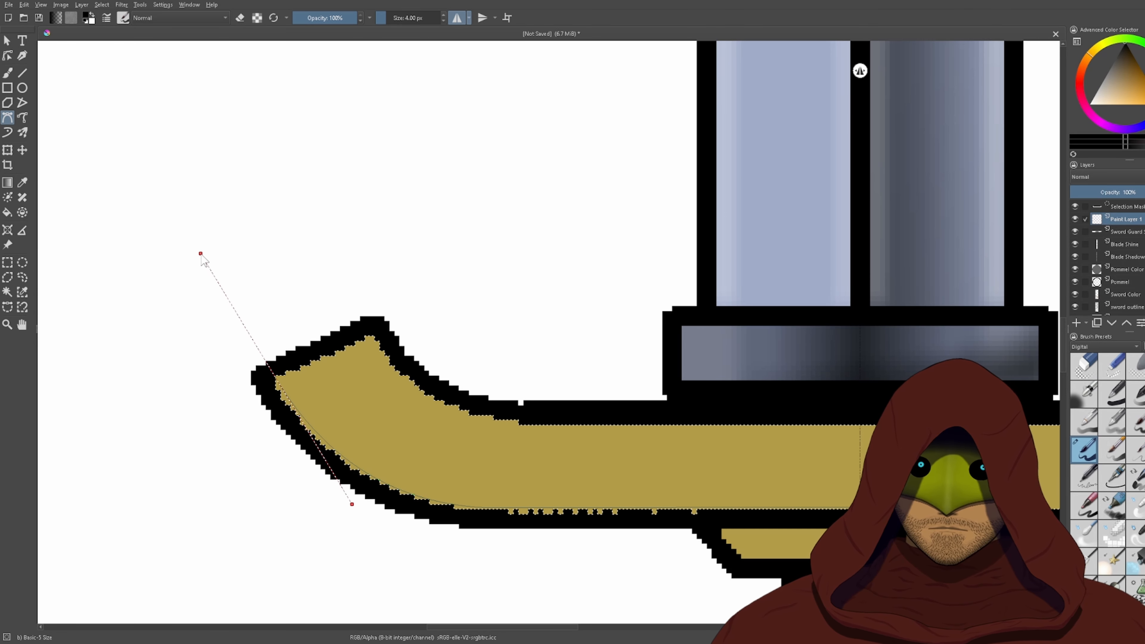
pyautogui.press('Return')
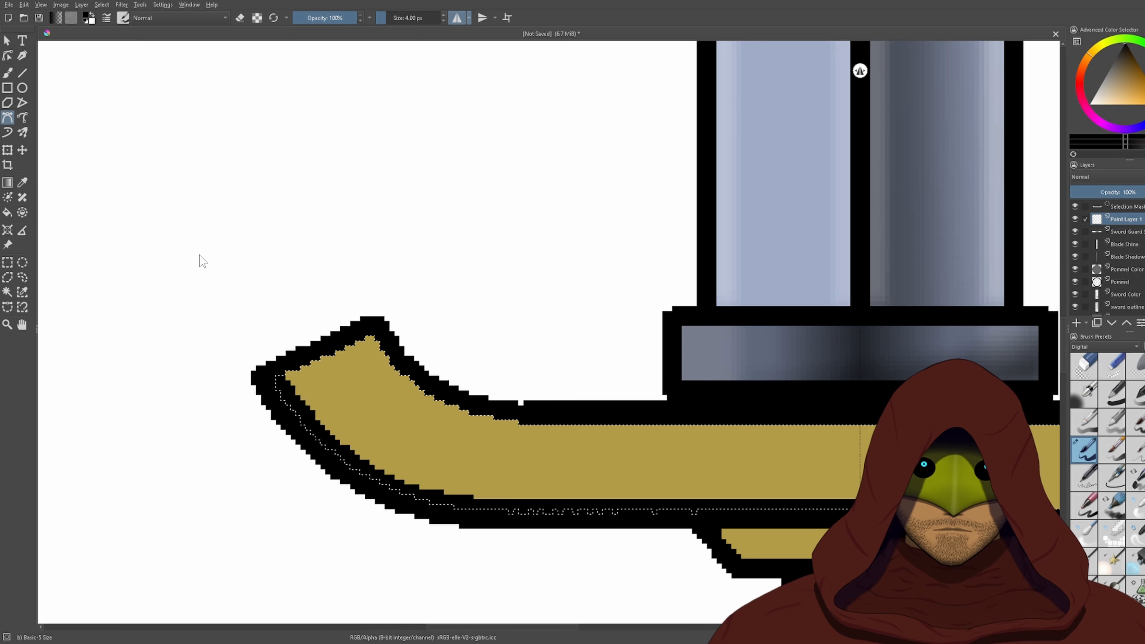
# - Trace the crossguard's slanted ends and its upper edge back to the centre with mirrored black curves
pyautogui.click(281, 379)
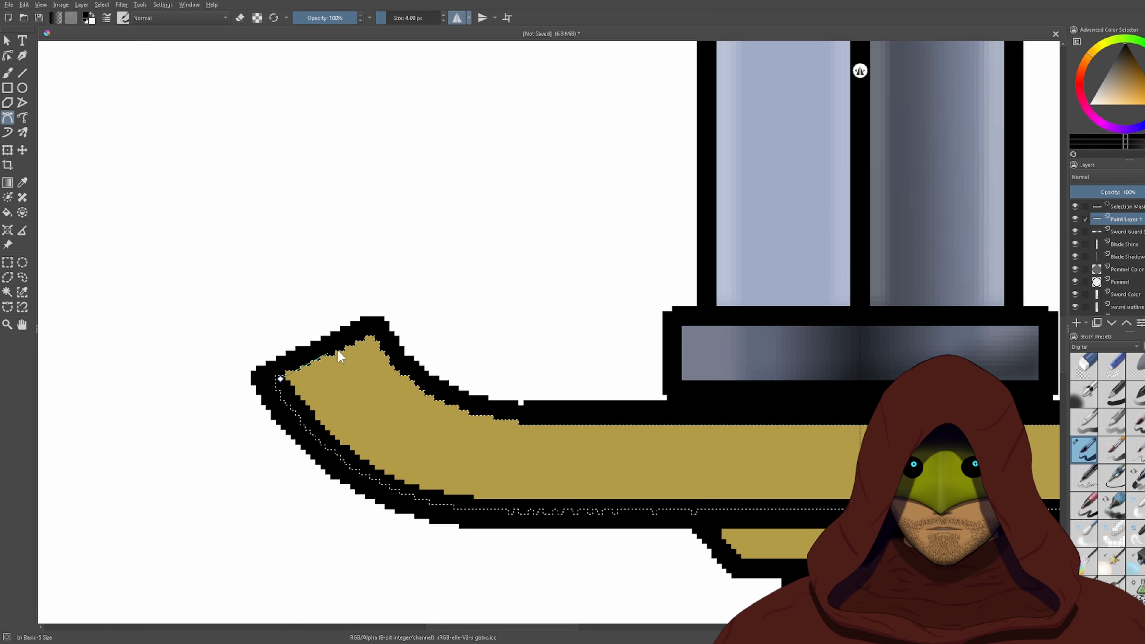
pyautogui.doubleClick(372, 337)
pyautogui.click(371, 341)
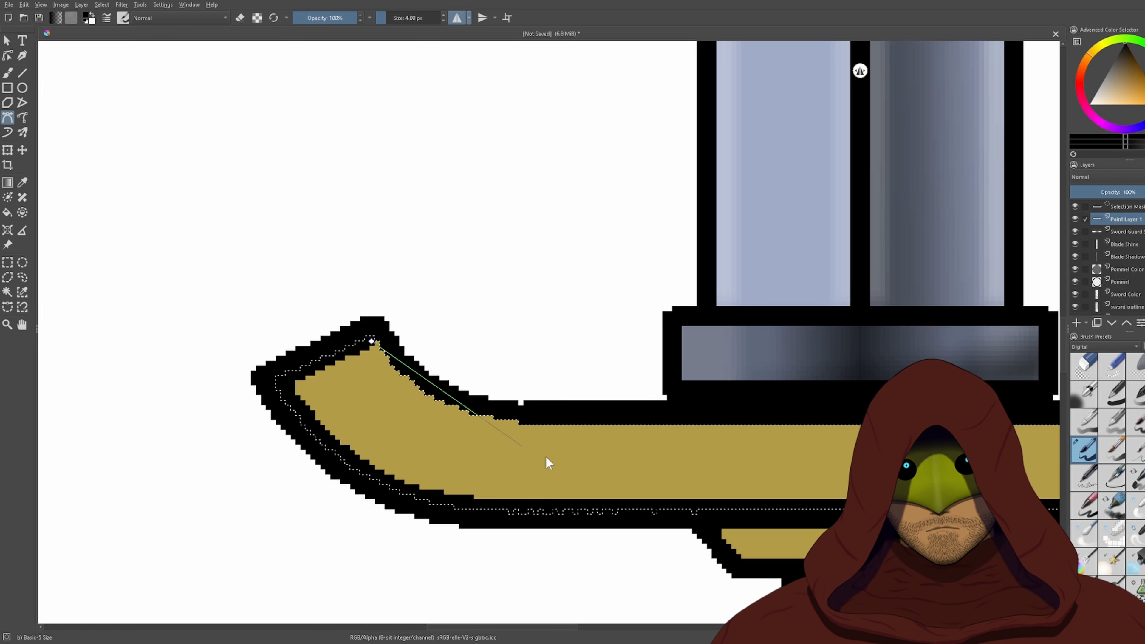
pyautogui.moveTo(546, 427); pyautogui.dragTo(672, 433)
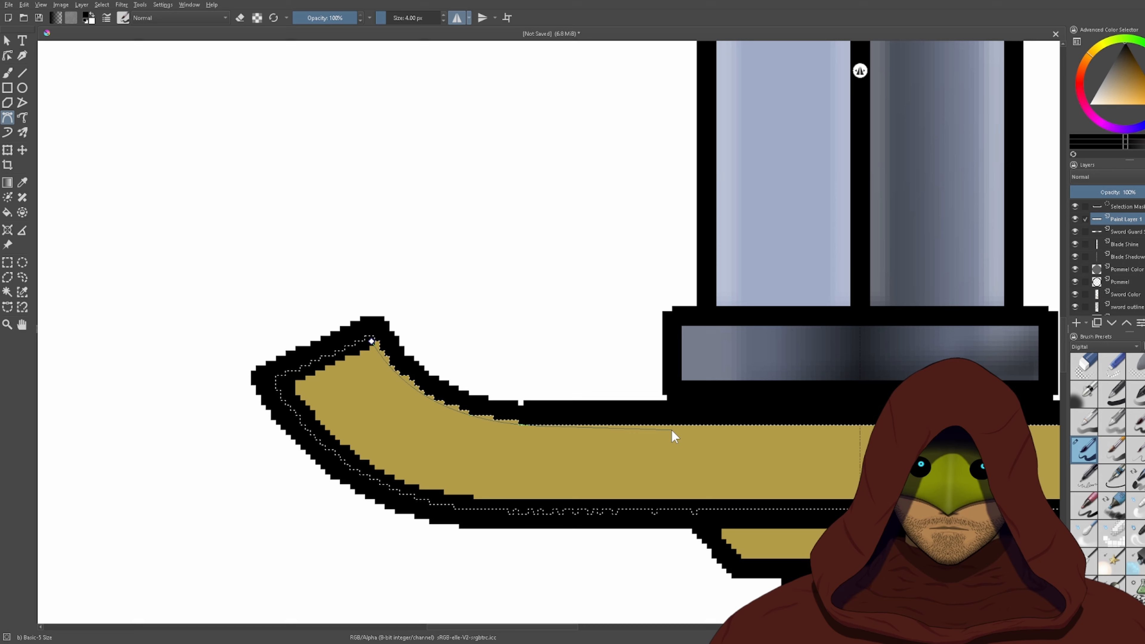
pyautogui.click(858, 426)
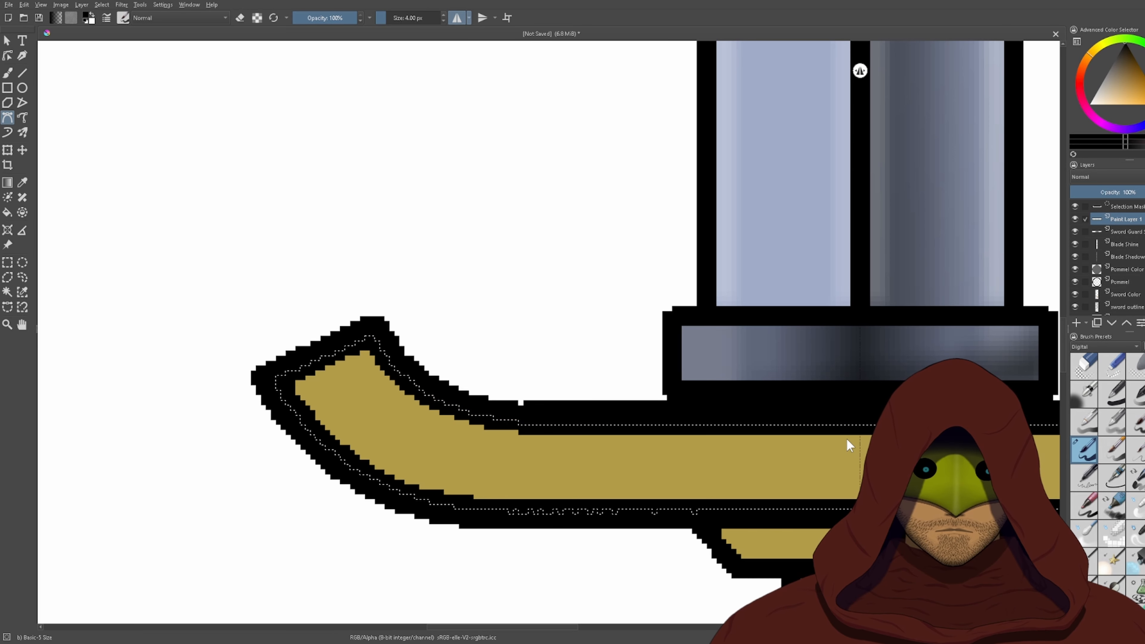
# - Lower the opacity of the crossguard's edge shading layer to 40%
pyautogui.scroll(-3, 800, 496)
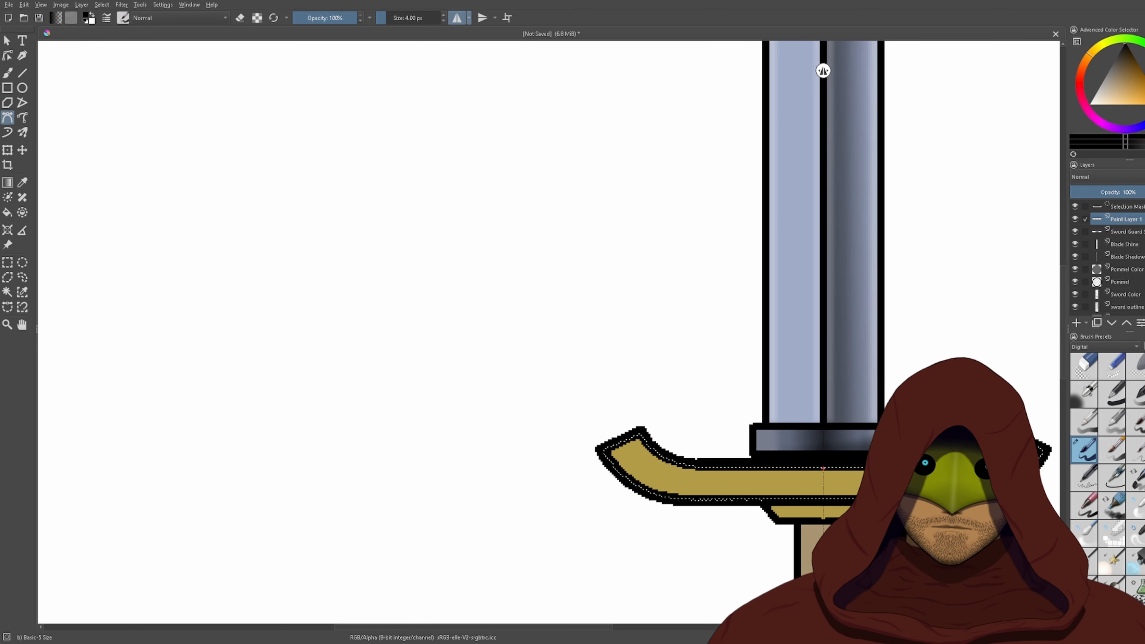
pyautogui.moveTo(906, 492); pyautogui.dragTo(634, 435)
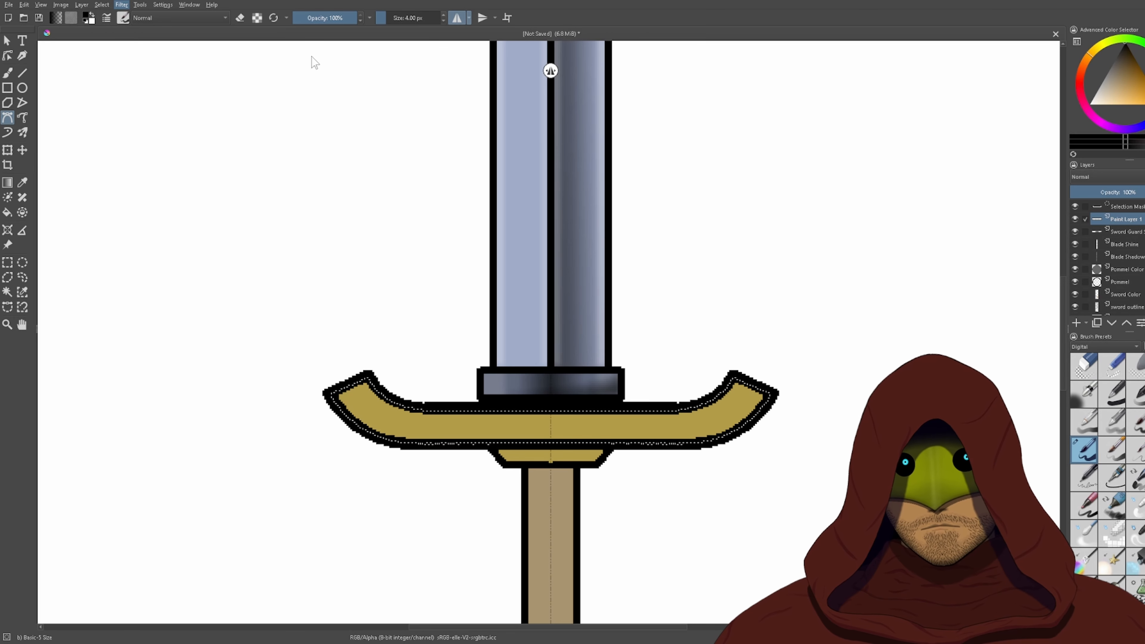
pyautogui.moveTo(1139, 195)
pyautogui.mouseDown()
pyautogui.moveTo(1079, 193)
pyautogui.moveTo(1108, 194)
pyautogui.mouseUp()
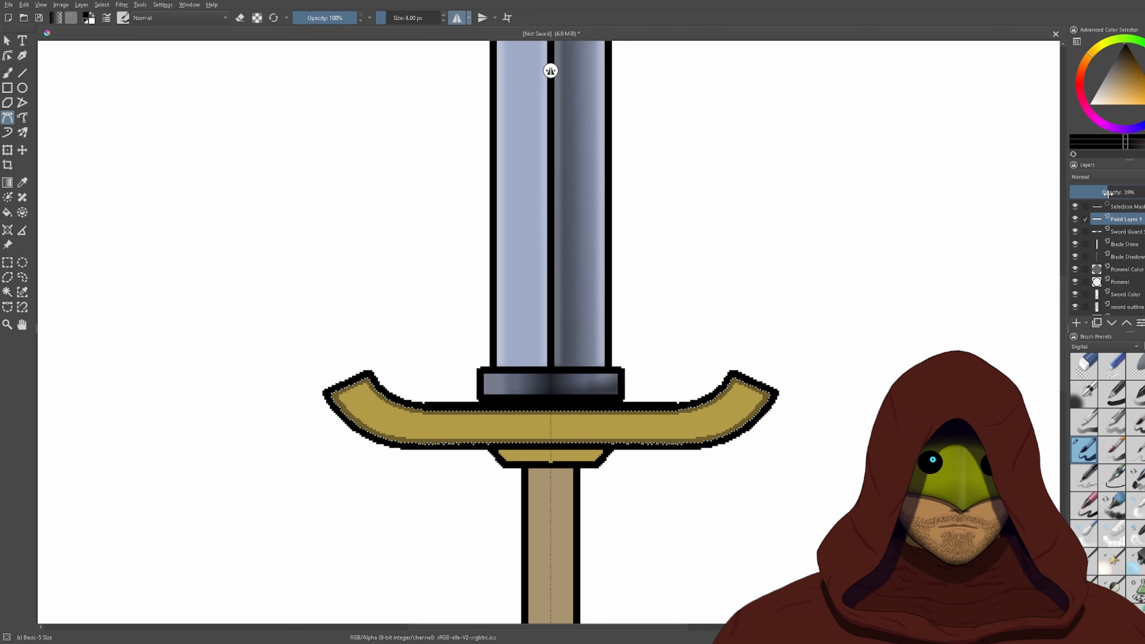
pyautogui.scroll(3, 569, 422)
pyautogui.moveTo(506, 435); pyautogui.dragTo(717, 428)
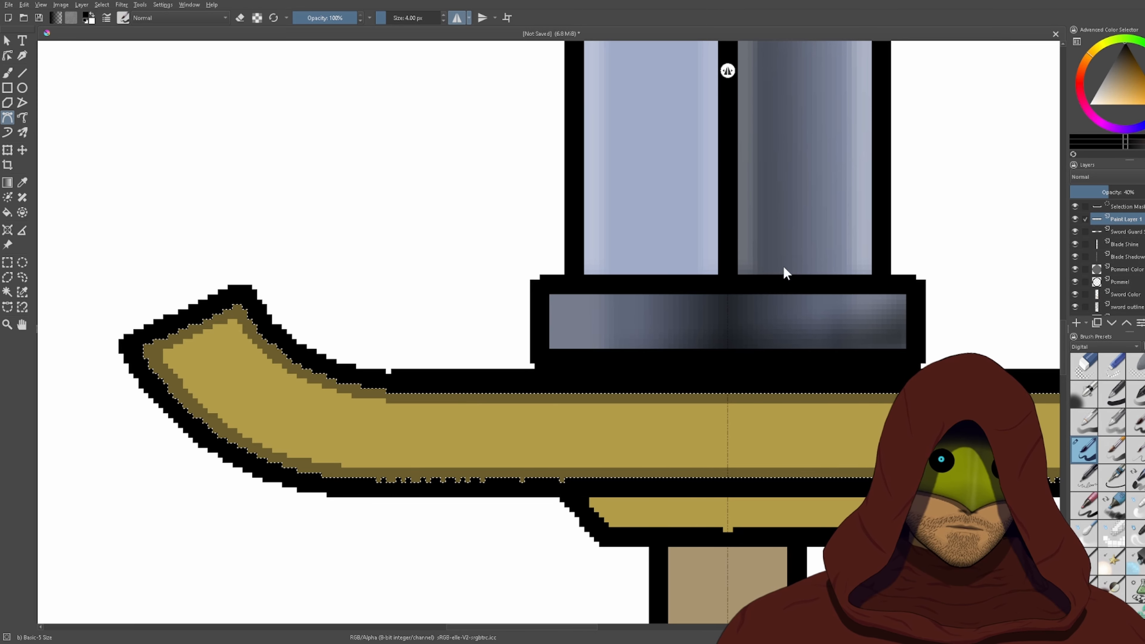
# - Rename the crossguard's edge shading layer with a name beginning "Handguard ou"
pyautogui.press('F2')
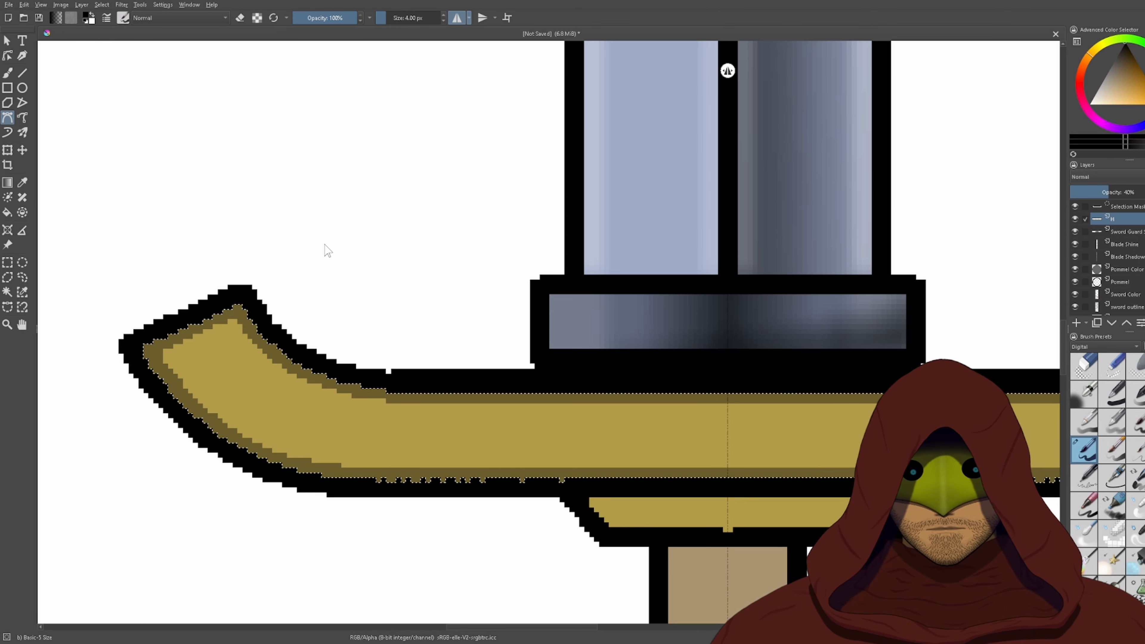
pyautogui.write('Handguard T')
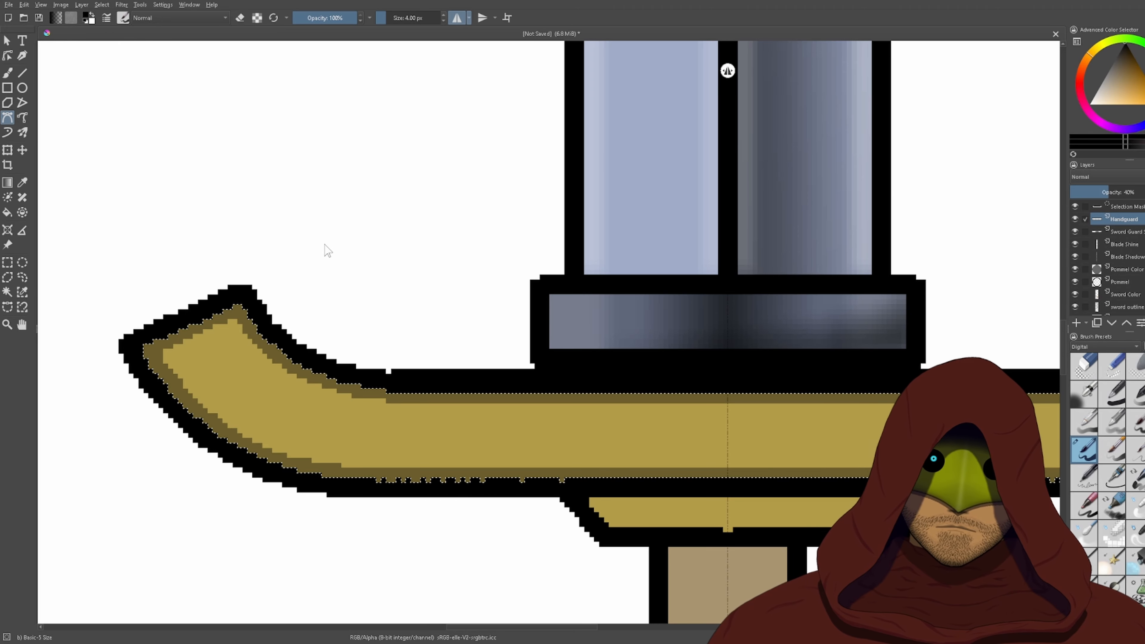
pyautogui.press('BackSpace')
pyautogui.press('BackSpace')
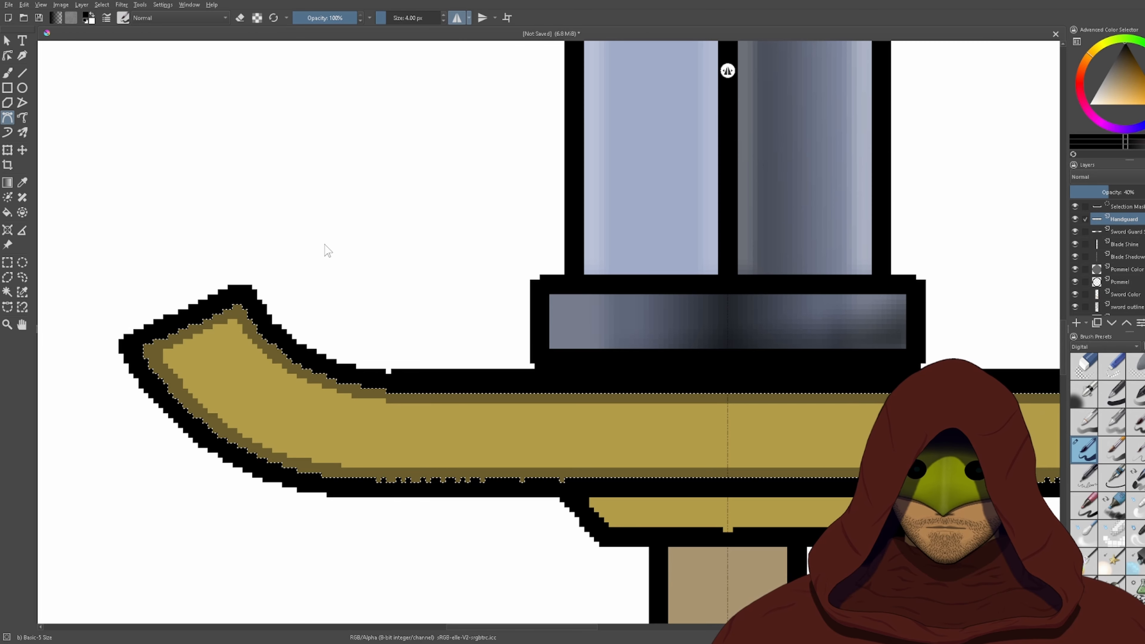
pyautogui.write('ou')
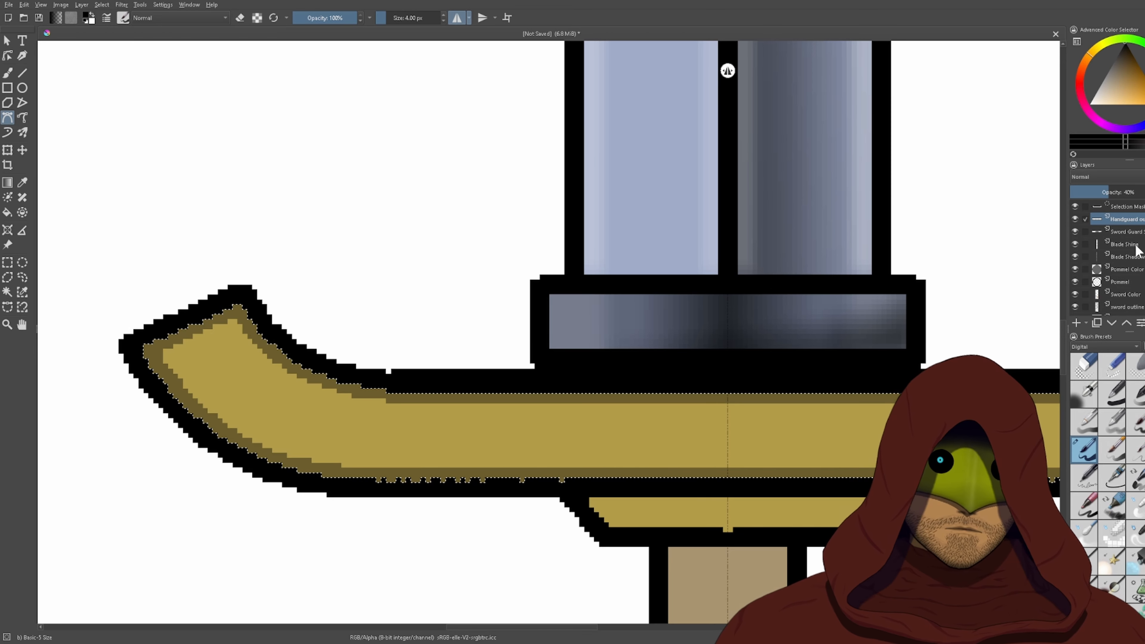
# - Add a new layer and paint a mirrored black 4 px freehand band along the crossguard's curved lower edges
pyautogui.click(1074, 324)
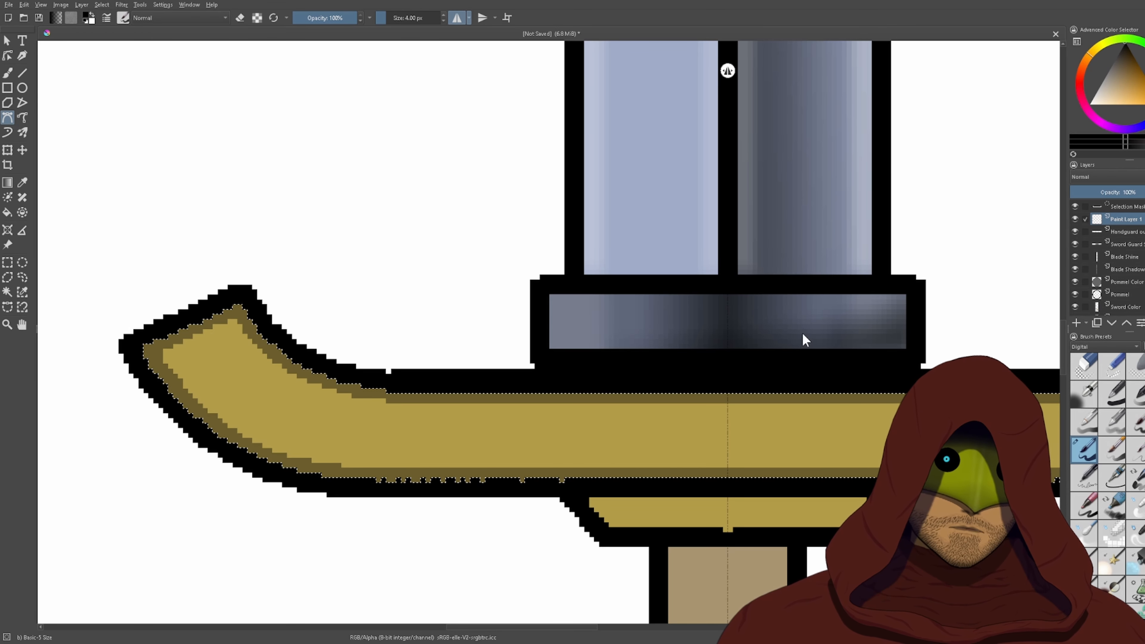
pyautogui.moveTo(473, 347); pyautogui.dragTo(555, 307)
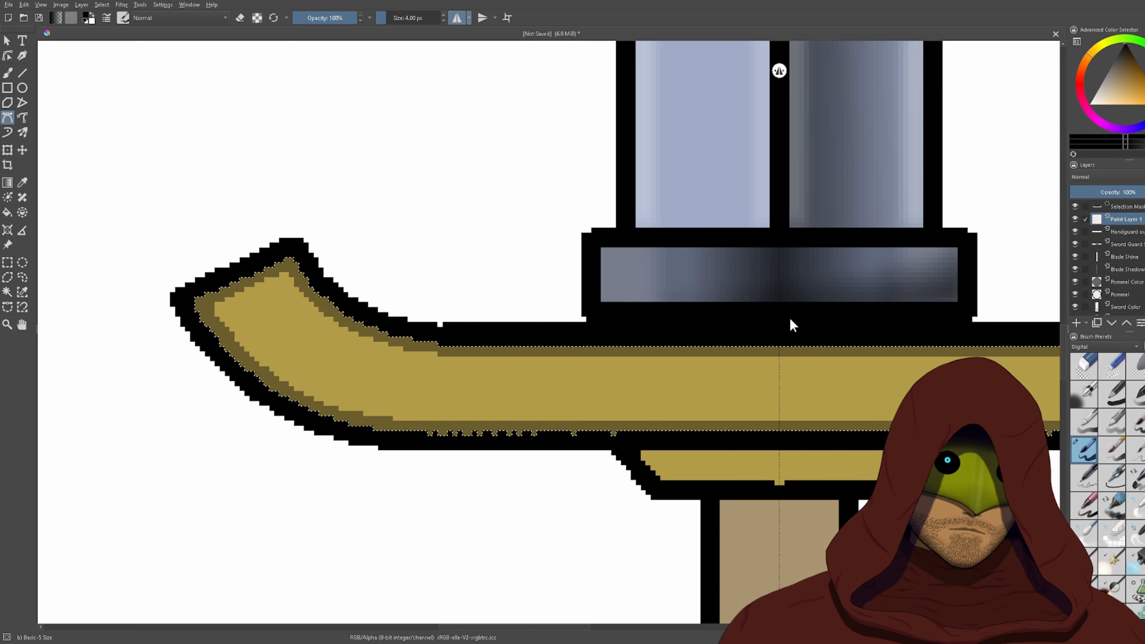
pyautogui.click(7, 72)
pyautogui.scroll(-2, 749, 297)
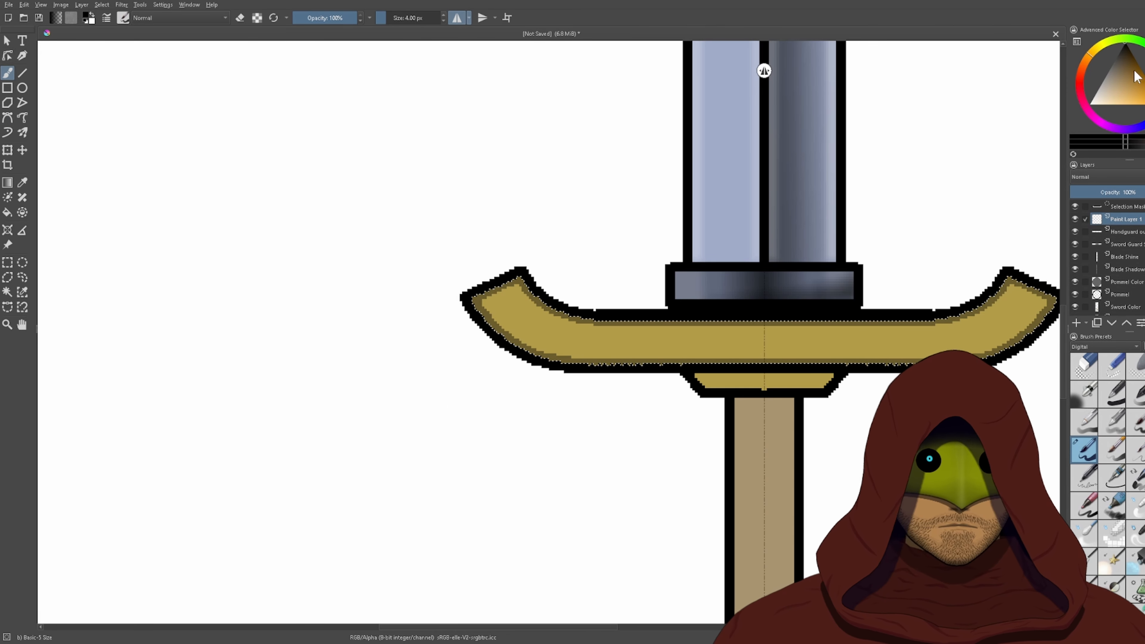
pyautogui.scroll(2, 854, 270)
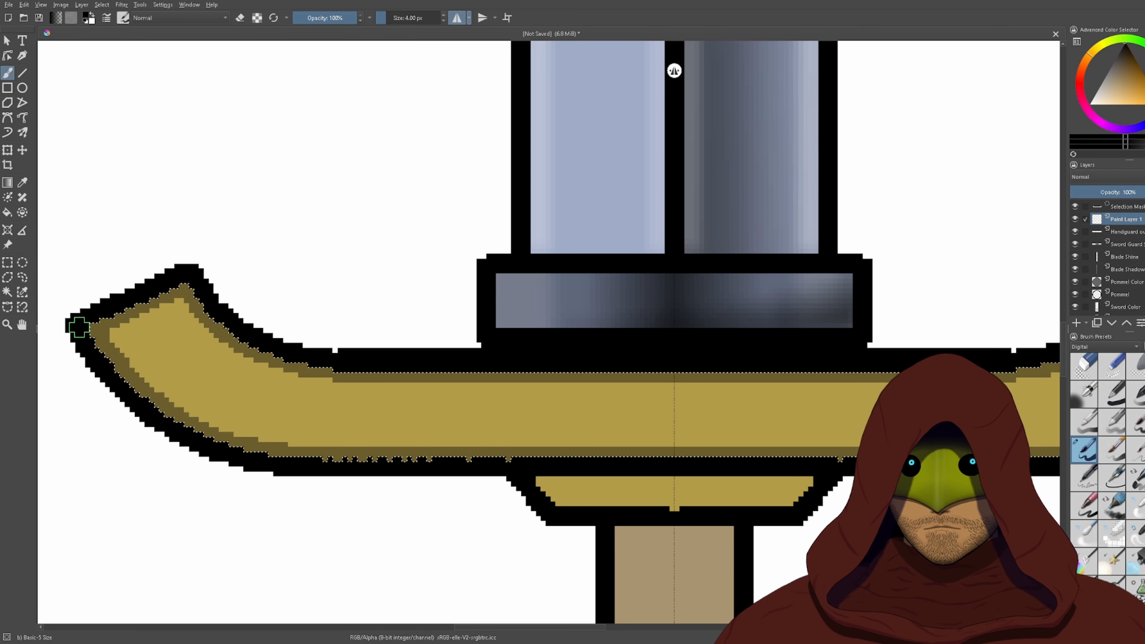
pyautogui.moveTo(77, 320)
pyautogui.mouseDown()
pyautogui.moveTo(122, 366)
pyautogui.moveTo(255, 445)
pyautogui.moveTo(446, 451)
pyautogui.mouseUp()
pyautogui.moveTo(264, 449); pyautogui.dragTo(138, 389)
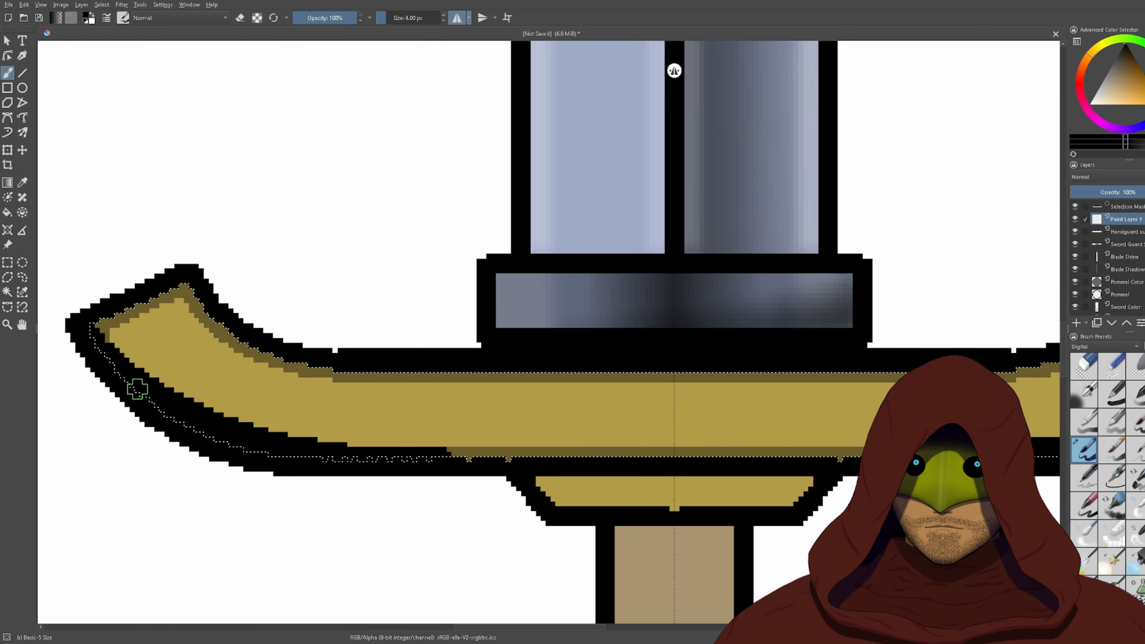
# - Turn off horizontal mirroring and paint the black band across the middle of the crossguard's lower edge
pyautogui.click(457, 17)
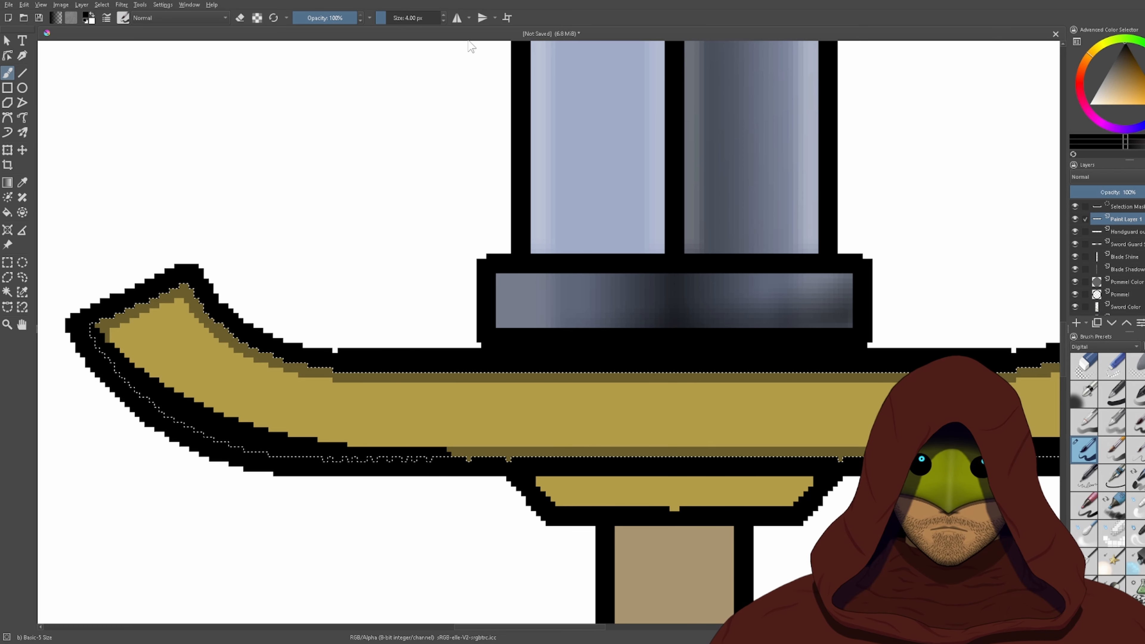
pyautogui.scroll(-1, 653, 335)
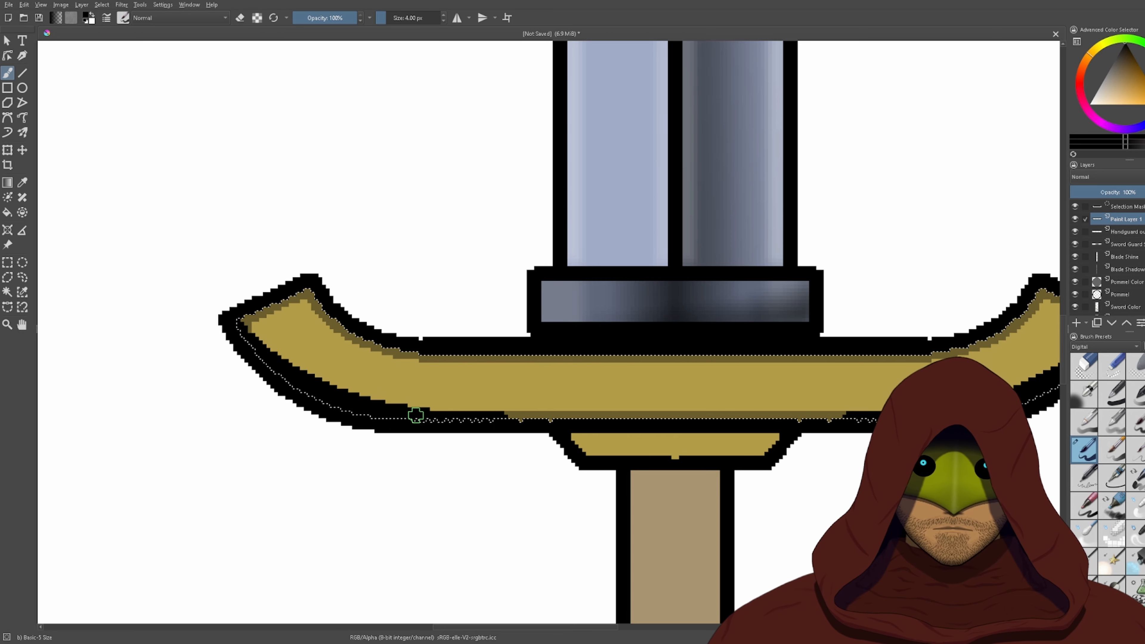
pyautogui.moveTo(416, 415)
pyautogui.mouseDown()
pyautogui.moveTo(855, 414)
pyautogui.moveTo(635, 439)
pyautogui.mouseUp()
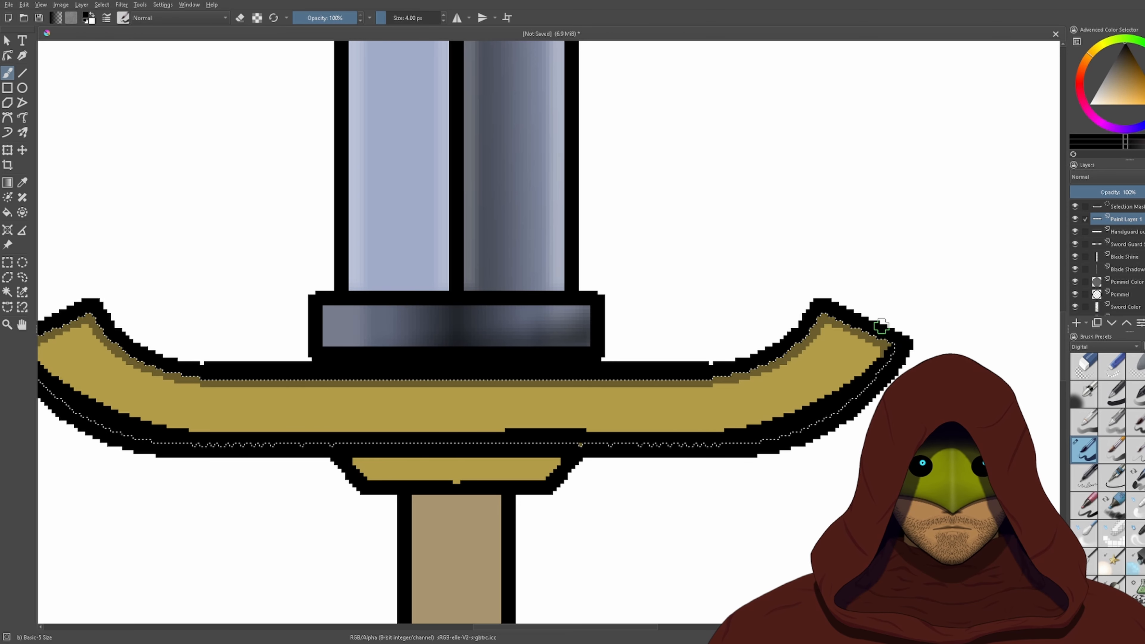
# - Paint black over the crossguard's right arm, tapering along the lower edge toward the middle, and blur the shadow layer
pyautogui.moveTo(882, 326); pyautogui.dragTo(847, 384)
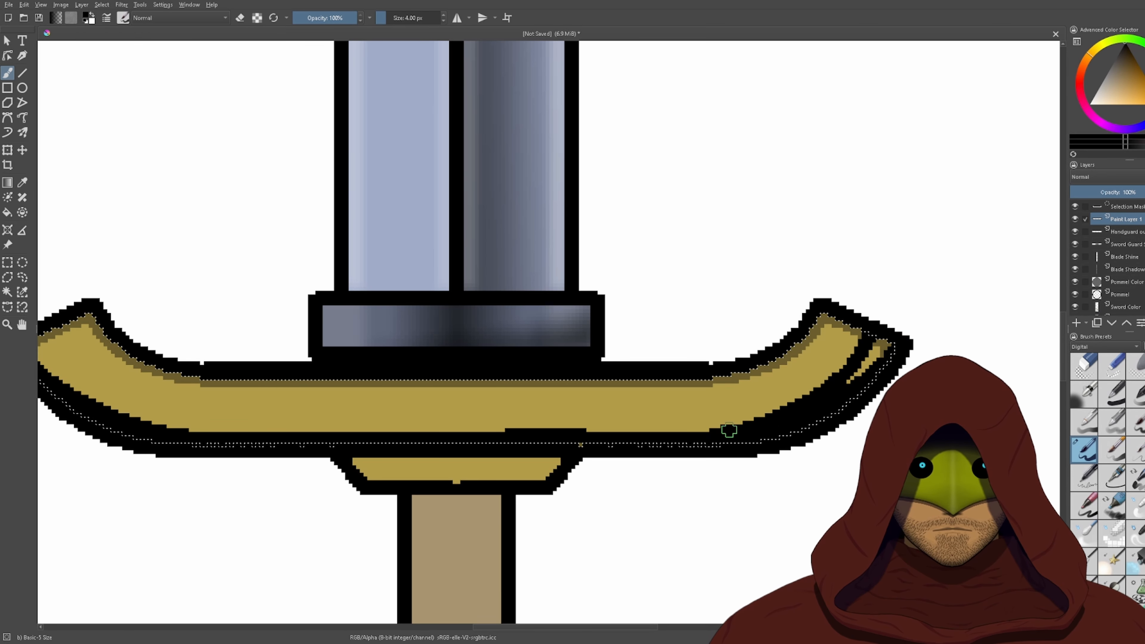
pyautogui.moveTo(729, 430)
pyautogui.mouseDown()
pyautogui.moveTo(809, 354)
pyautogui.moveTo(827, 299)
pyautogui.moveTo(778, 430)
pyautogui.moveTo(835, 340)
pyautogui.moveTo(846, 339)
pyautogui.moveTo(845, 398)
pyautogui.moveTo(877, 364)
pyautogui.moveTo(829, 382)
pyautogui.moveTo(820, 340)
pyautogui.moveTo(768, 394)
pyautogui.moveTo(716, 421)
pyautogui.moveTo(508, 451)
pyautogui.moveTo(425, 441)
pyautogui.moveTo(707, 413)
pyautogui.moveTo(759, 390)
pyautogui.moveTo(842, 309)
pyautogui.mouseUp()
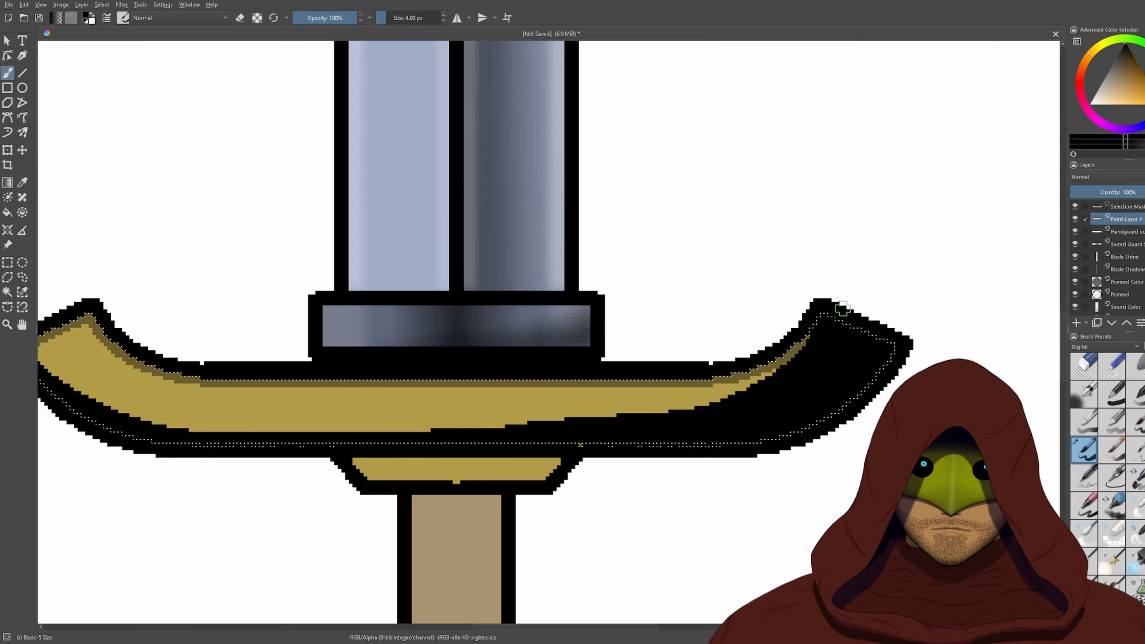
pyautogui.scroll(-3, 846, 309)
pyautogui.scroll(2, 674, 323)
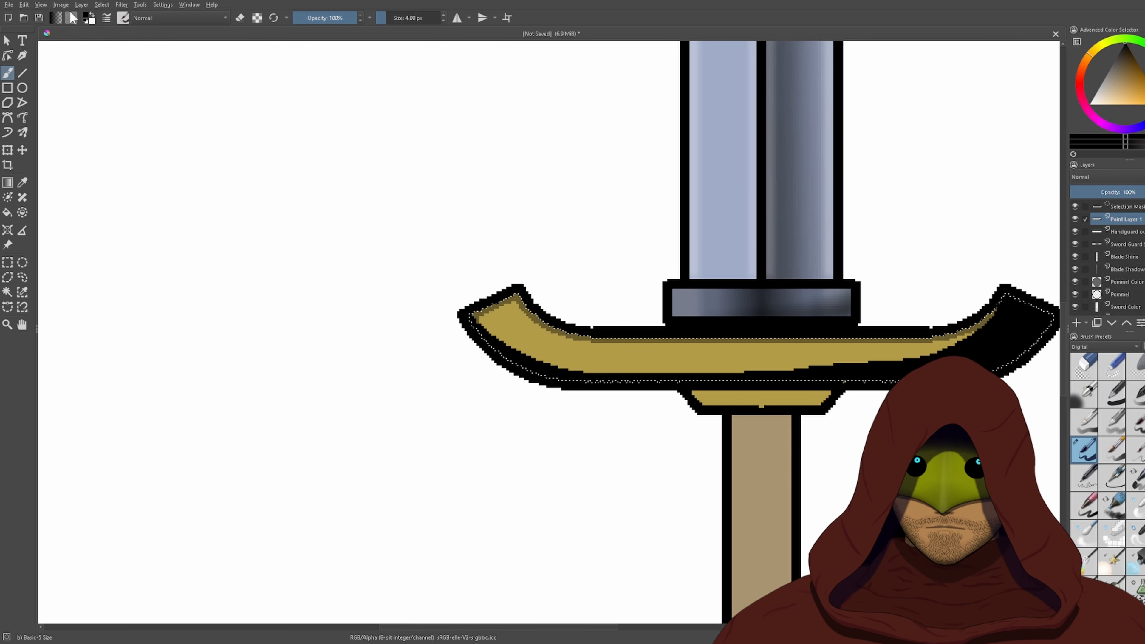
pyautogui.moveTo(732, 259); pyautogui.dragTo(469, 261)
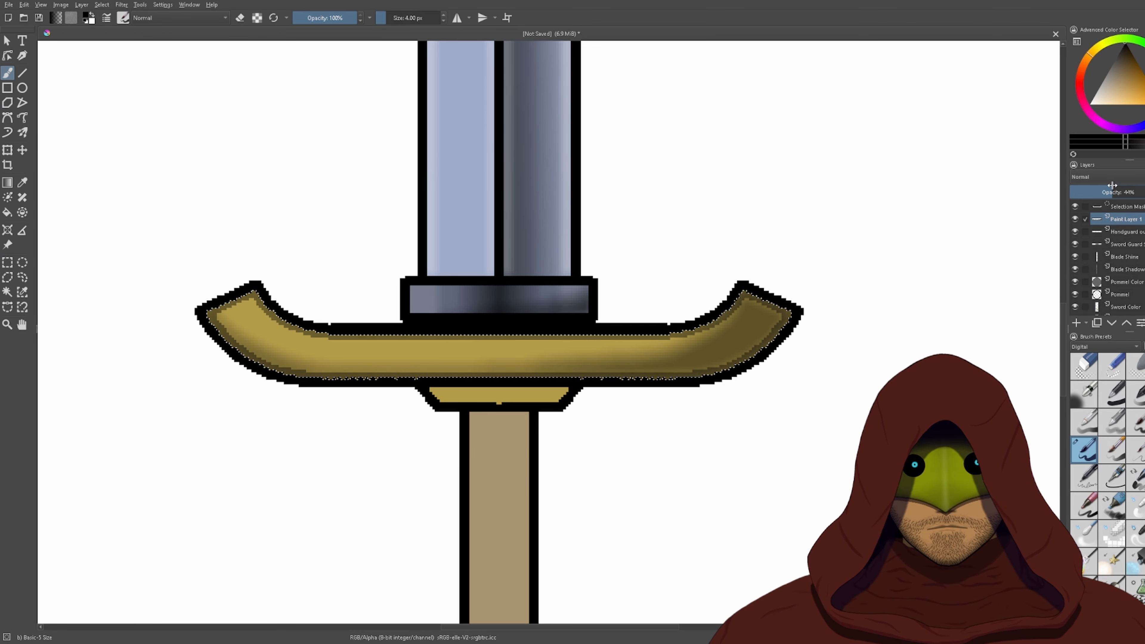
# - Set the blurred crossguard shadow layer's opacity to slightly above 50% and give it a name beginning "handguard sh"
pyautogui.moveTo(1112, 185); pyautogui.dragTo(1119, 185)
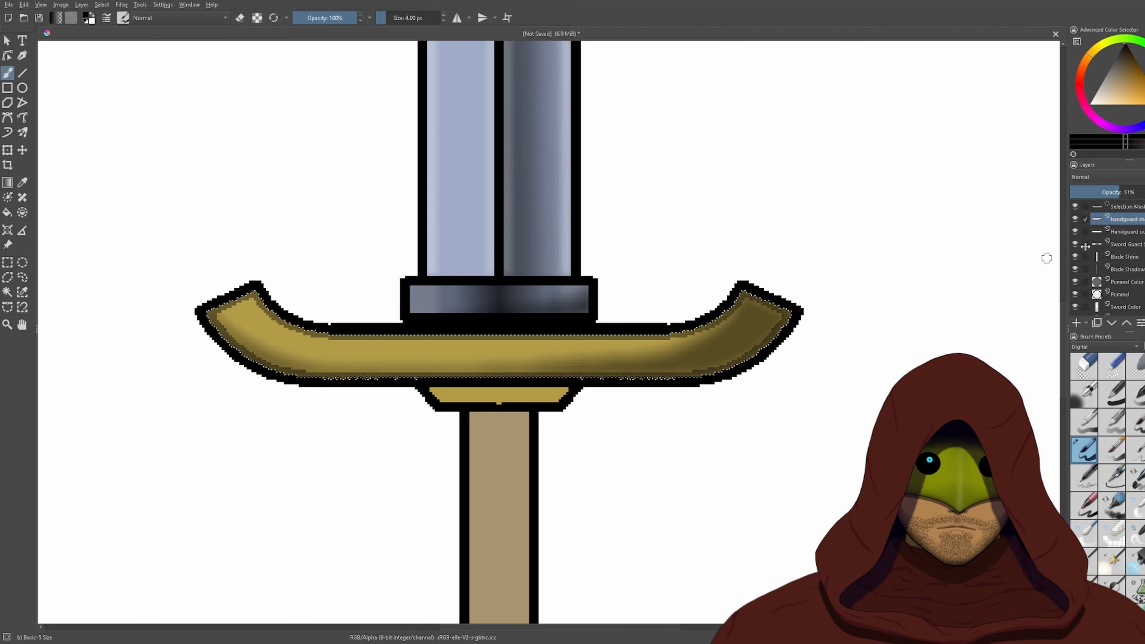
pyautogui.moveTo(1117, 191); pyautogui.dragTo(1142, 192)
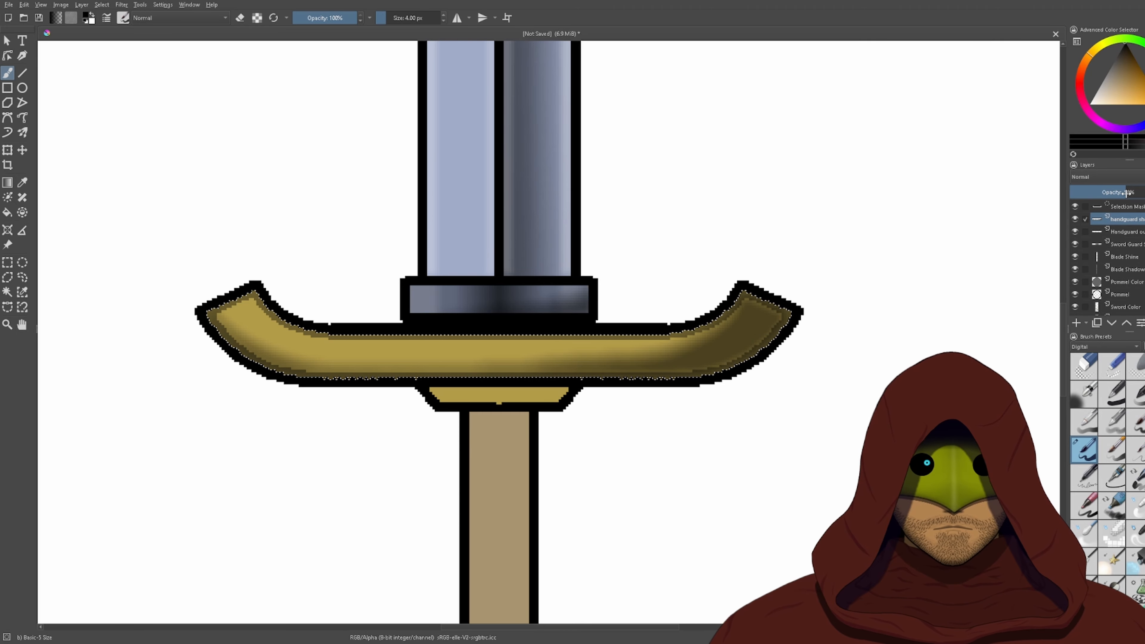
# - Add a new layer and paint a white 4 px freehand band along the crossguard's upper edge and arm tips
pyautogui.click(1076, 323)
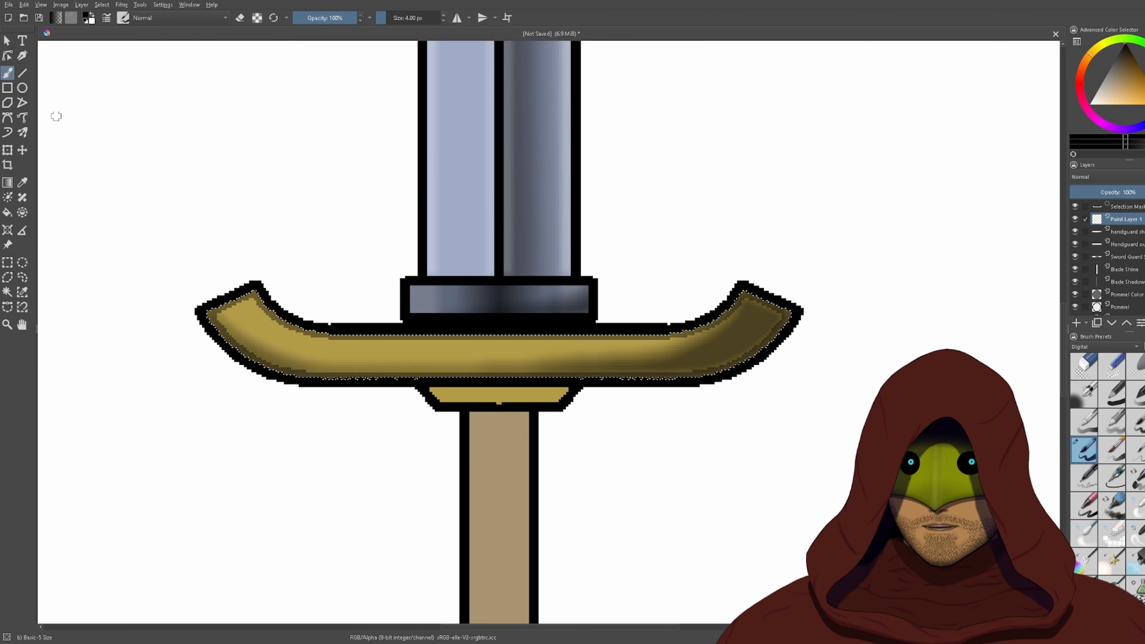
pyautogui.scroll(5, 203, 297)
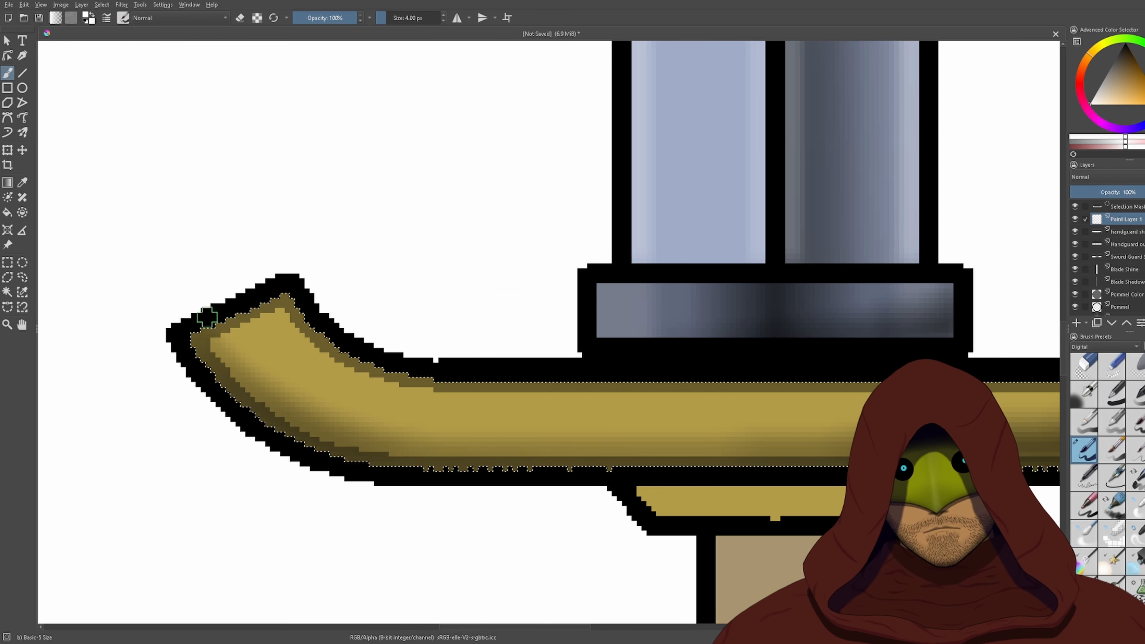
pyautogui.moveTo(147, 345)
pyautogui.mouseDown()
pyautogui.moveTo(376, 286)
pyautogui.moveTo(391, 258)
pyautogui.mouseUp()
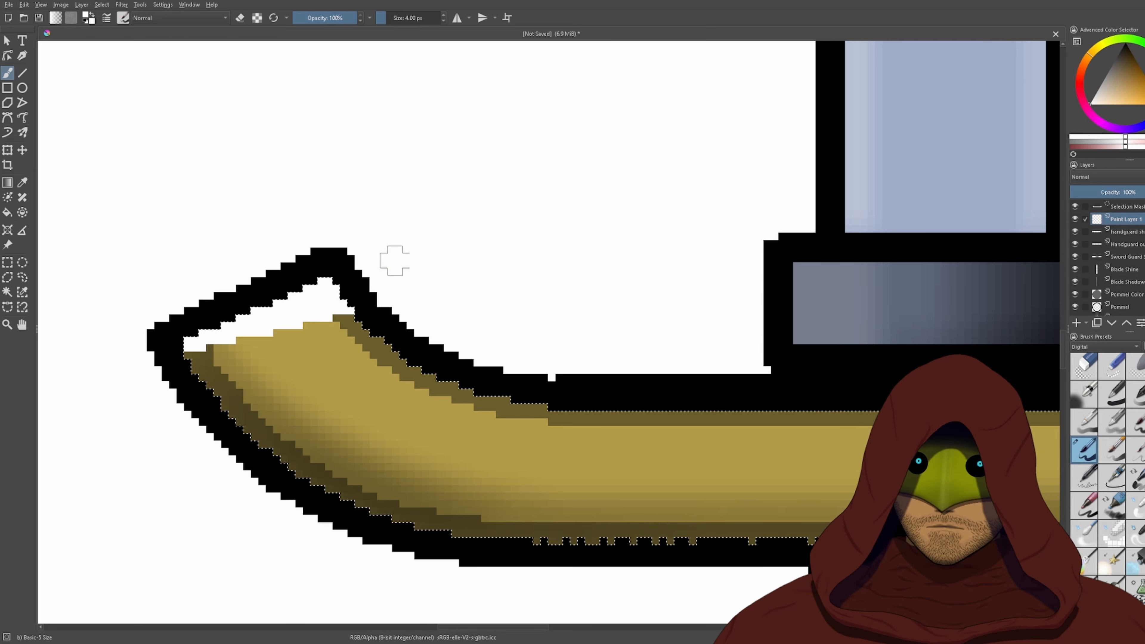
pyautogui.moveTo(369, 312)
pyautogui.mouseDown()
pyautogui.moveTo(264, 334)
pyautogui.moveTo(352, 348)
pyautogui.moveTo(645, 444)
pyautogui.moveTo(457, 383)
pyautogui.moveTo(639, 422)
pyautogui.moveTo(883, 419)
pyautogui.mouseUp()
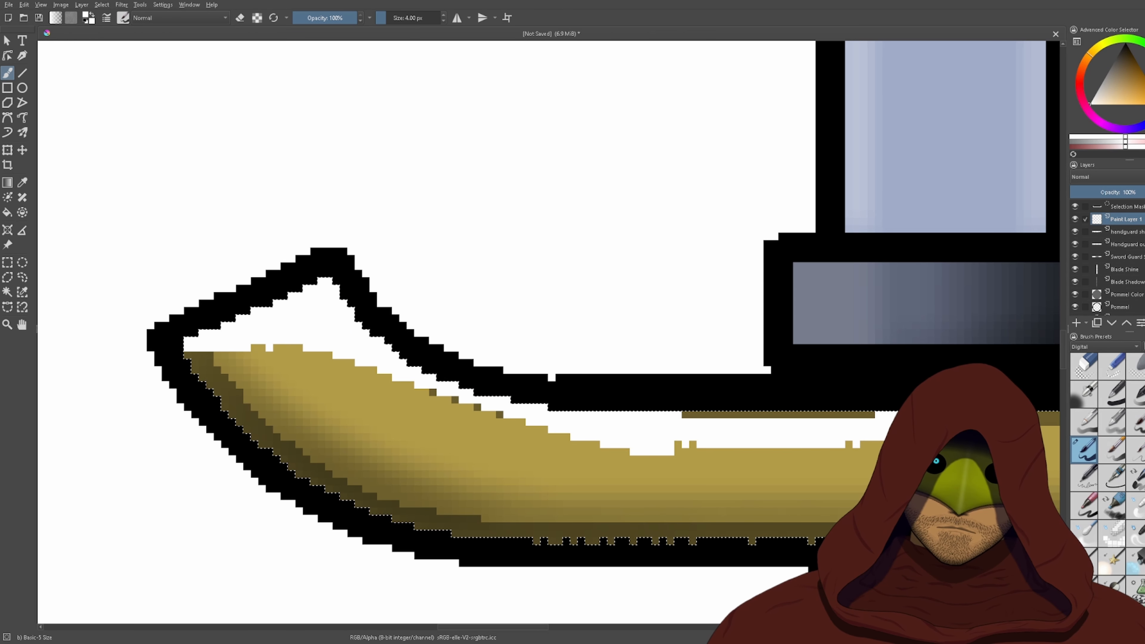
pyautogui.scroll(-4, 583, 421)
pyautogui.scroll(2, 636, 407)
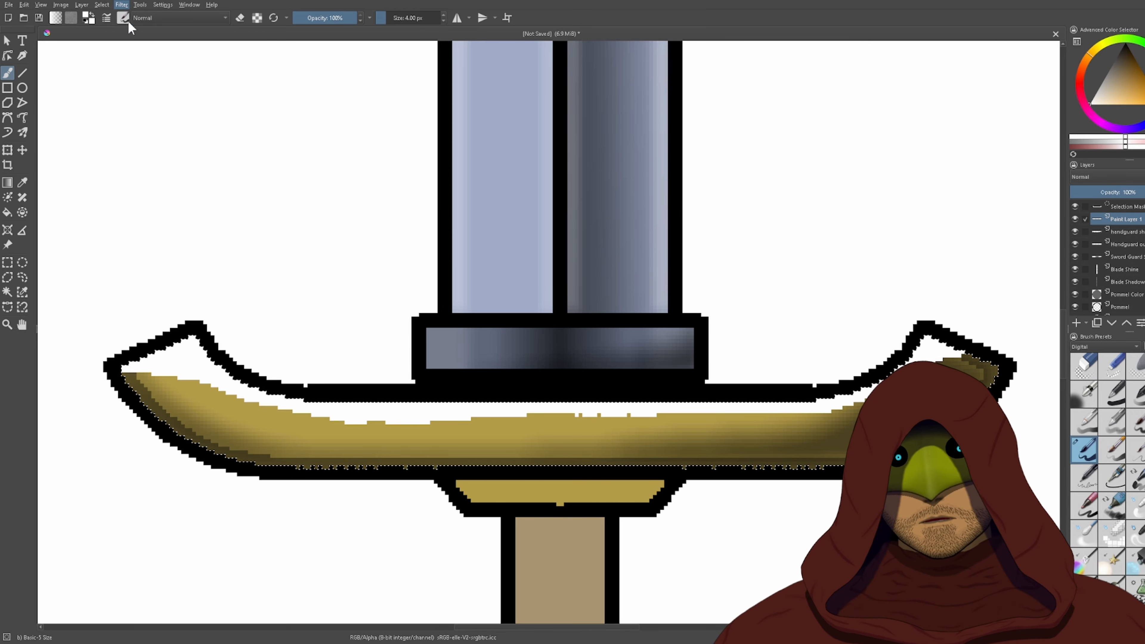
# - Blur the white highlight on the crossguard and lower its layer opacity to 35%
pyautogui.click(310, 59)
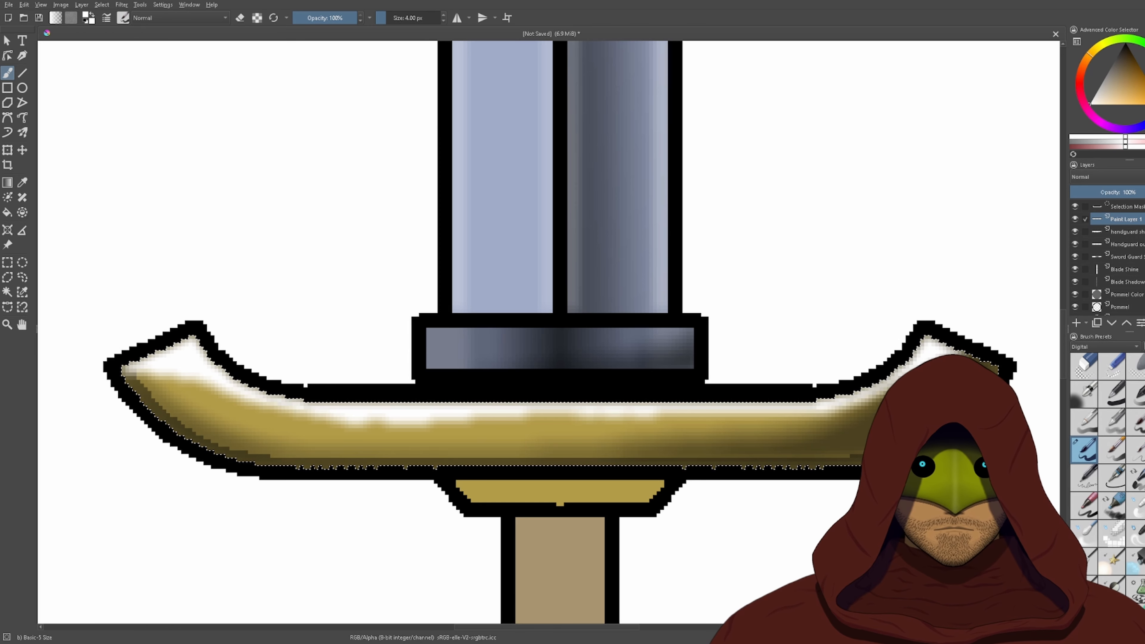
pyautogui.scroll(-1, 433, 242)
pyautogui.moveTo(433, 242); pyautogui.dragTo(557, 213)
pyautogui.moveTo(683, 251); pyautogui.dragTo(665, 290)
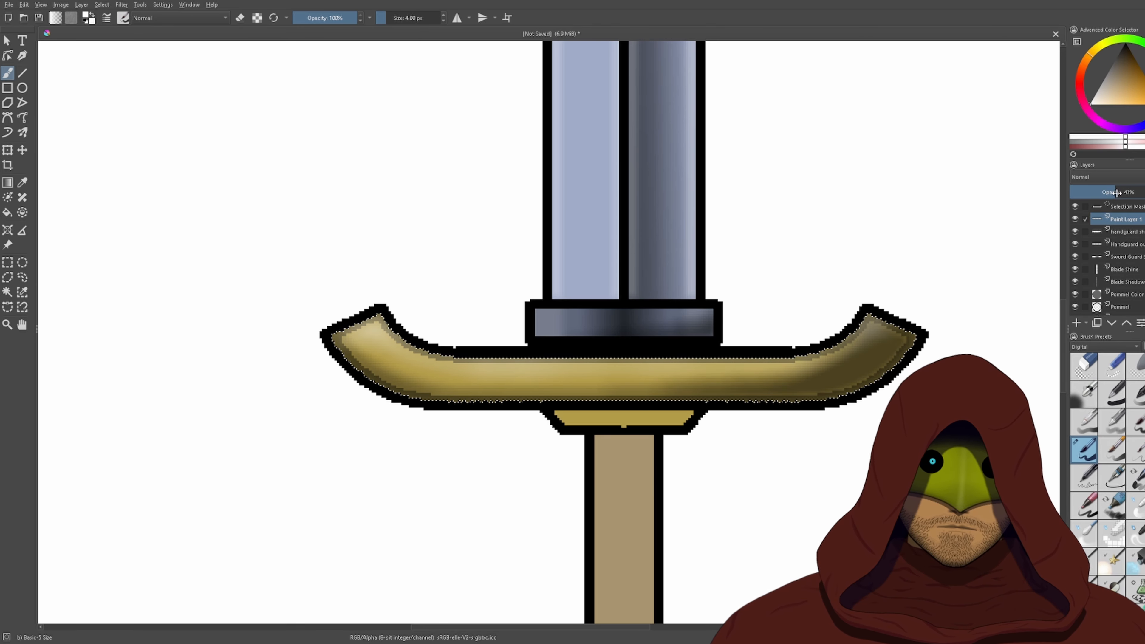
pyautogui.moveTo(1119, 192); pyautogui.dragTo(1099, 192)
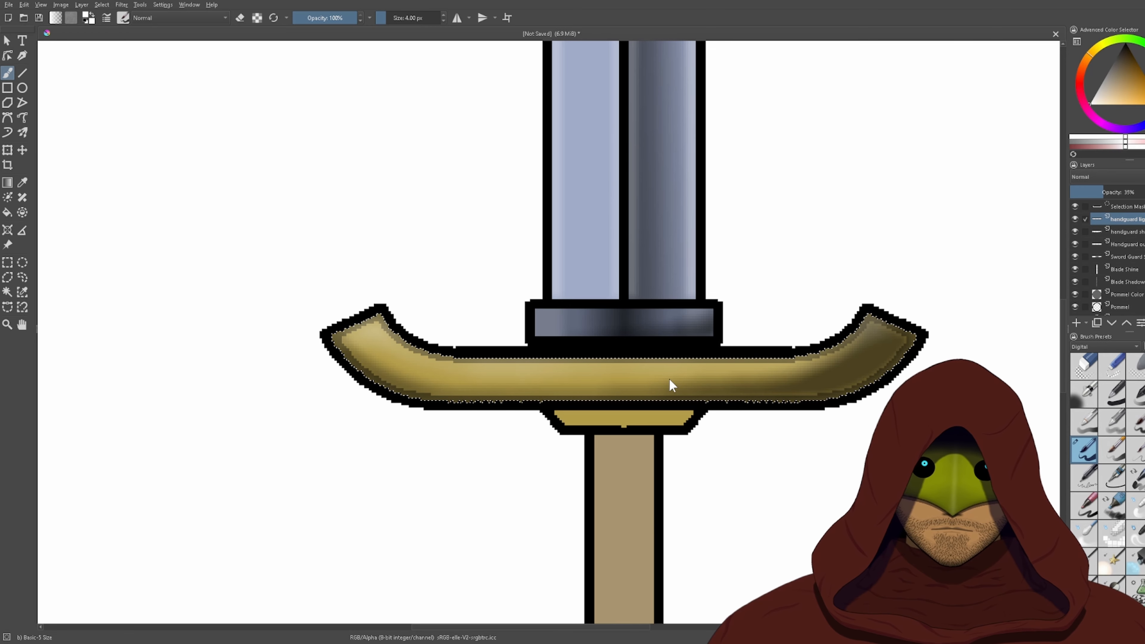
# - Add a new layer and select the small gold collar beneath the crossguard using the Sword Color layer's area
pyautogui.click(1076, 324)
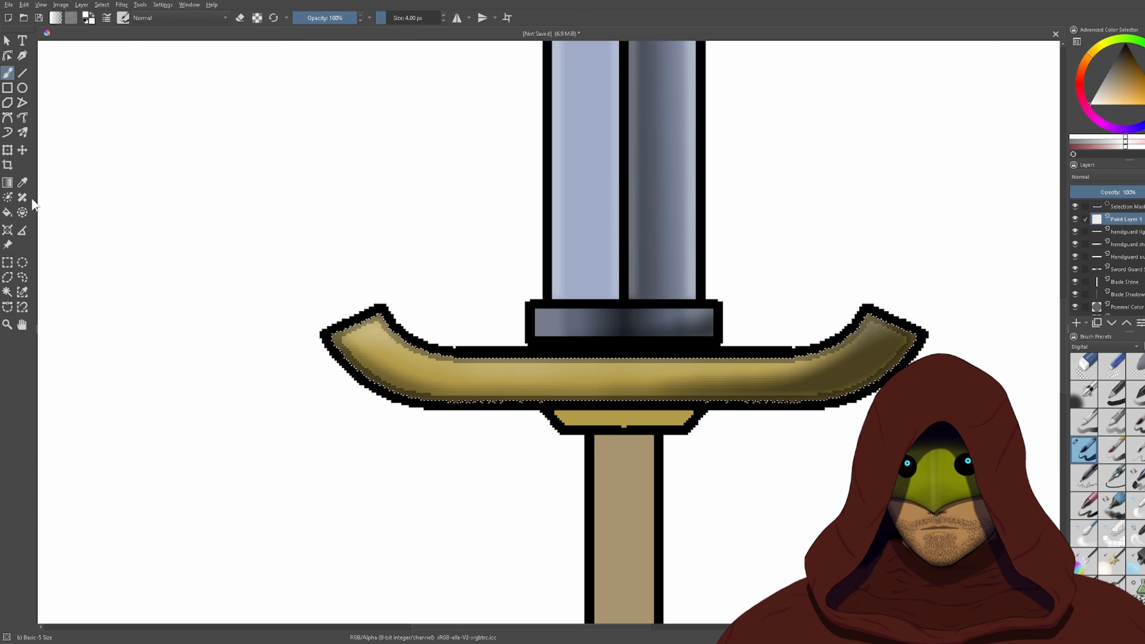
pyautogui.click(7, 292)
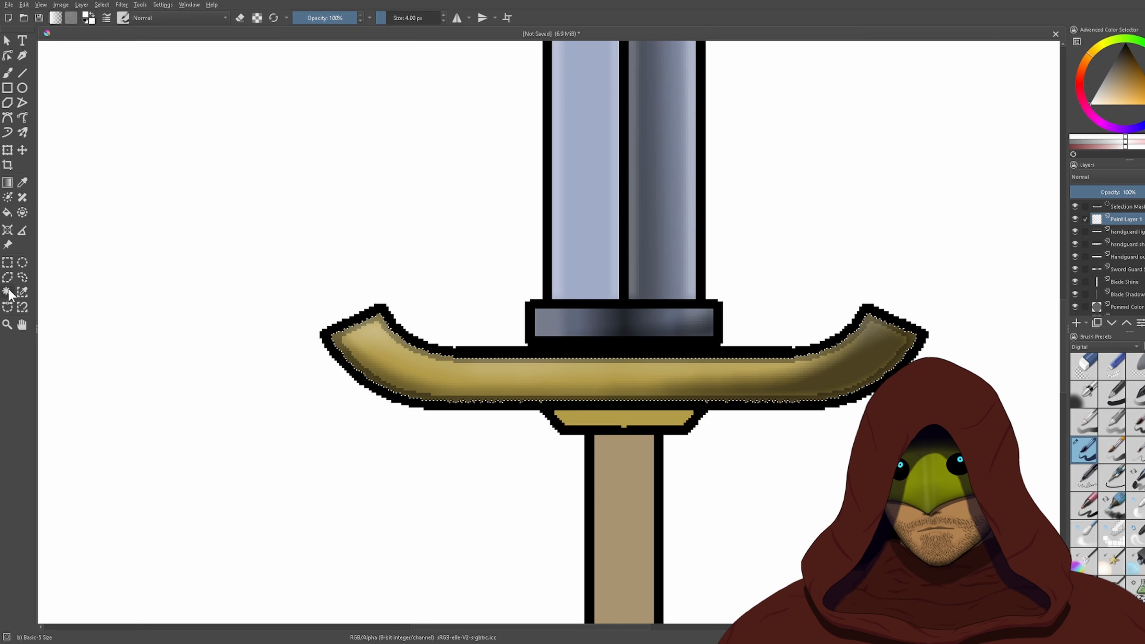
pyautogui.click(1137, 297)
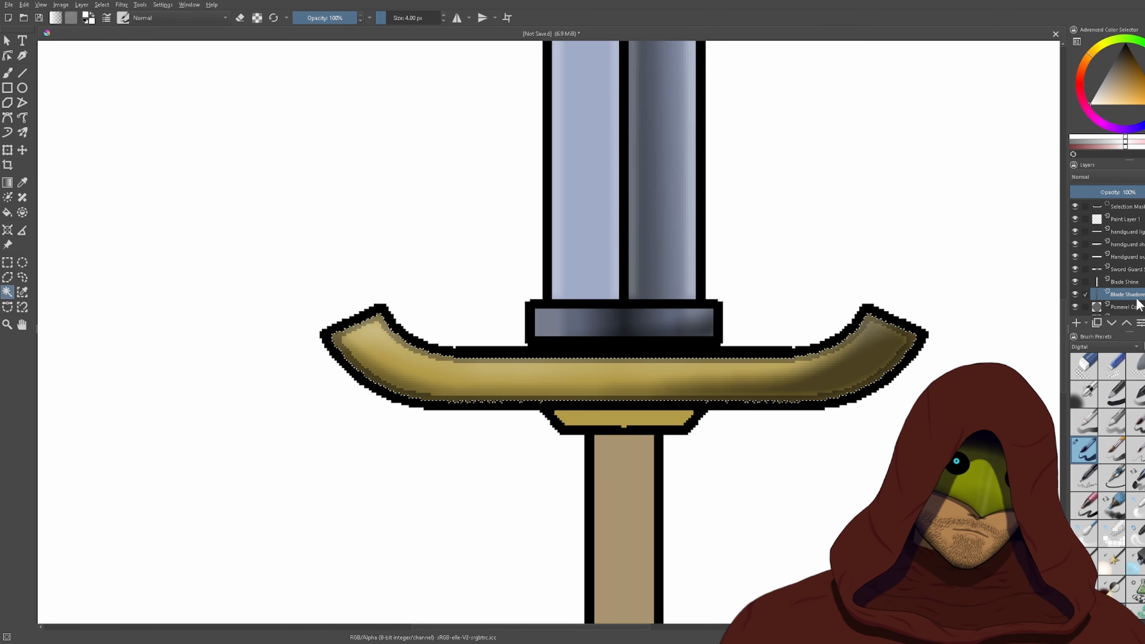
pyautogui.scroll(-2, 1121, 300)
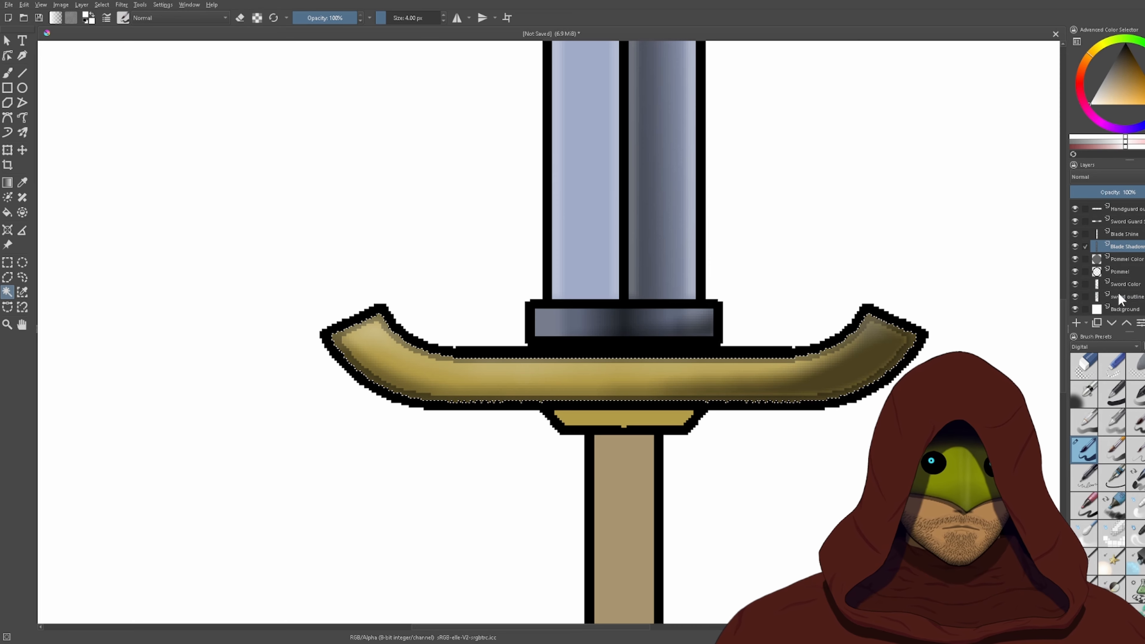
pyautogui.click(1126, 289)
pyautogui.click(624, 418)
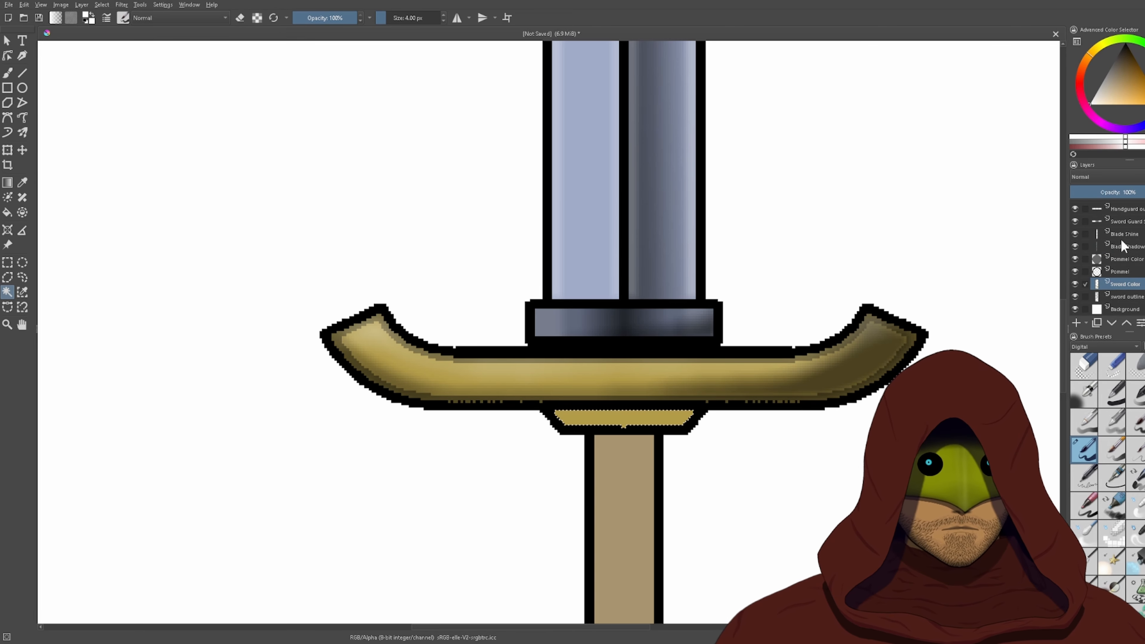
pyautogui.scroll(2, 1124, 242)
pyautogui.click(1125, 219)
# - Paint a black 4 px shadow on the new layer along the gold collar's lower edge, widening toward its right end
pyautogui.click(8, 72)
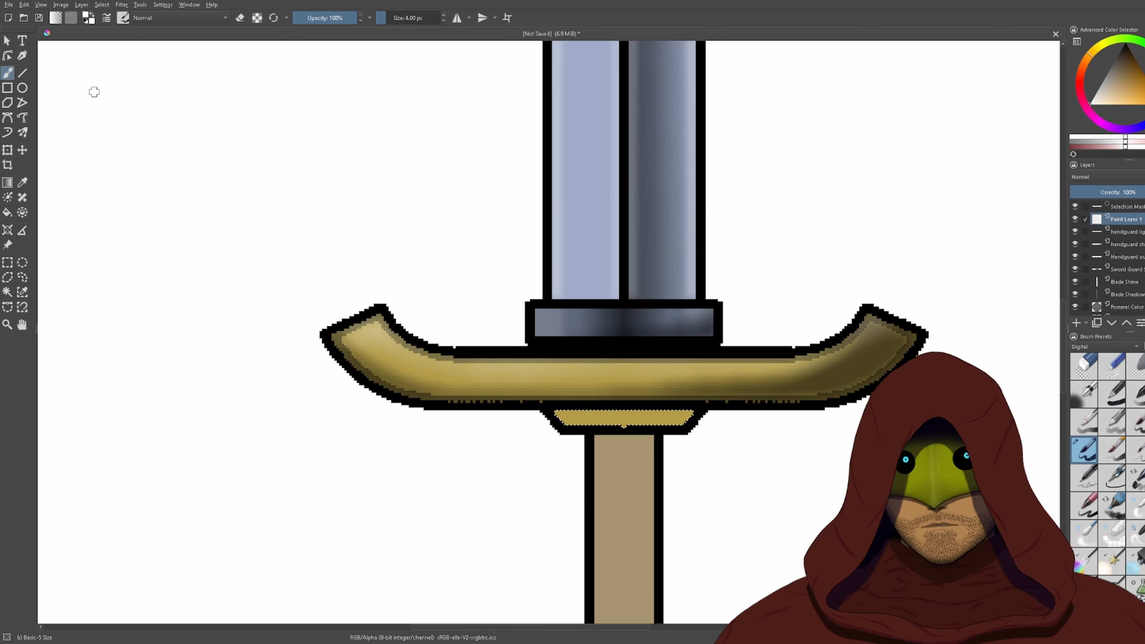
pyautogui.scroll(2, 625, 379)
pyautogui.scroll(2, 709, 443)
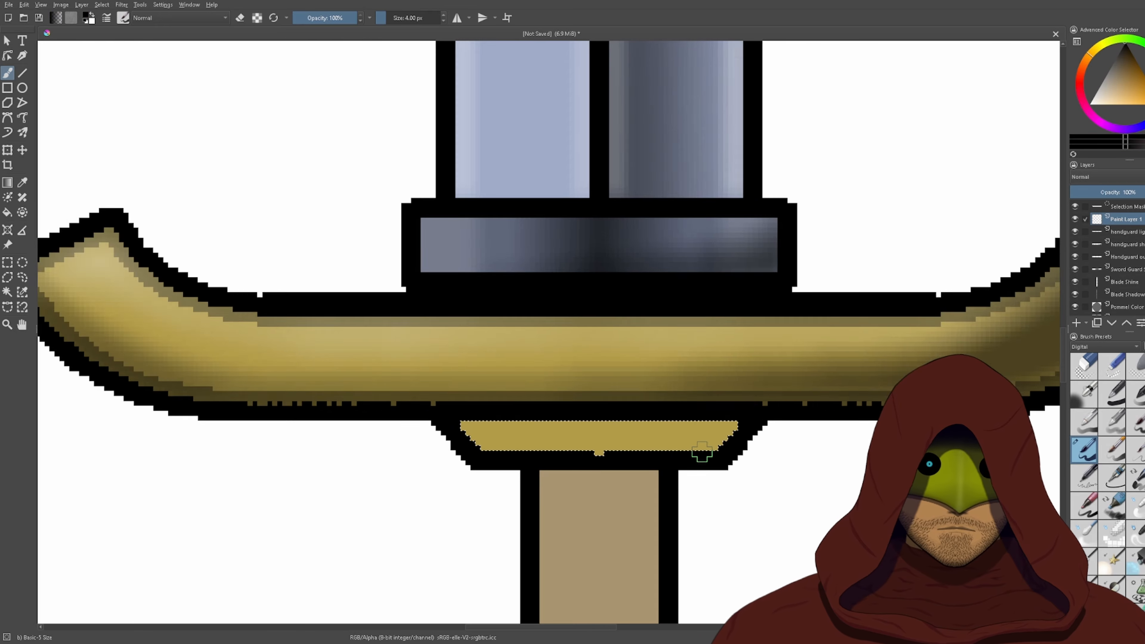
pyautogui.scroll(1, 383, 473)
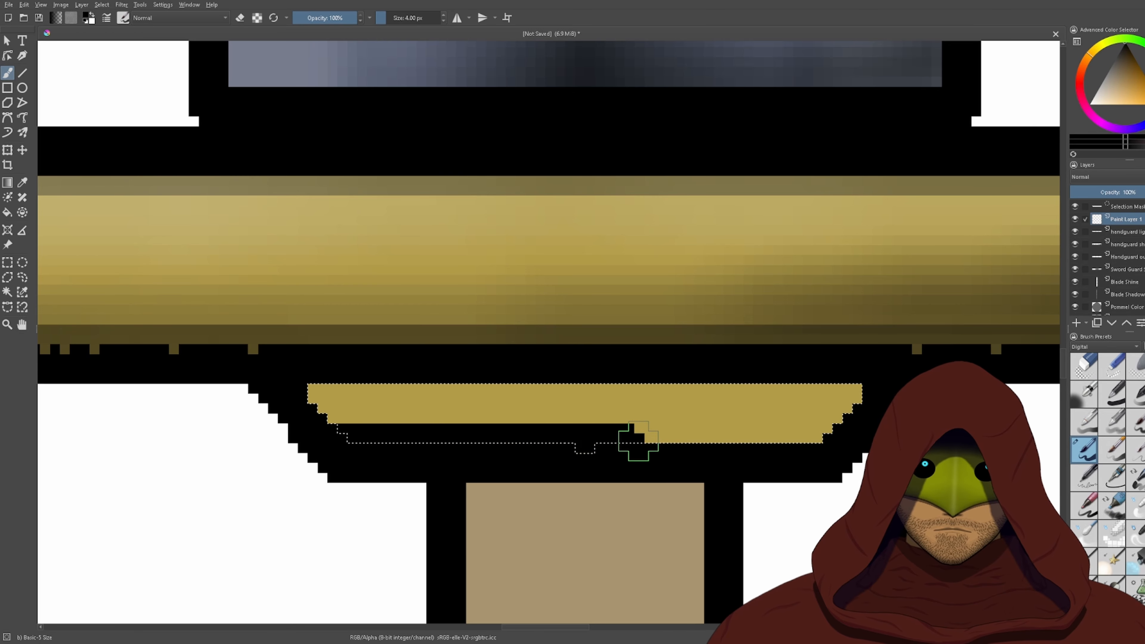
pyautogui.moveTo(524, 454)
pyautogui.mouseDown()
pyautogui.moveTo(785, 416)
pyautogui.moveTo(952, 345)
pyautogui.mouseUp()
pyautogui.moveTo(839, 413); pyautogui.dragTo(759, 448)
pyautogui.click(693, 426)
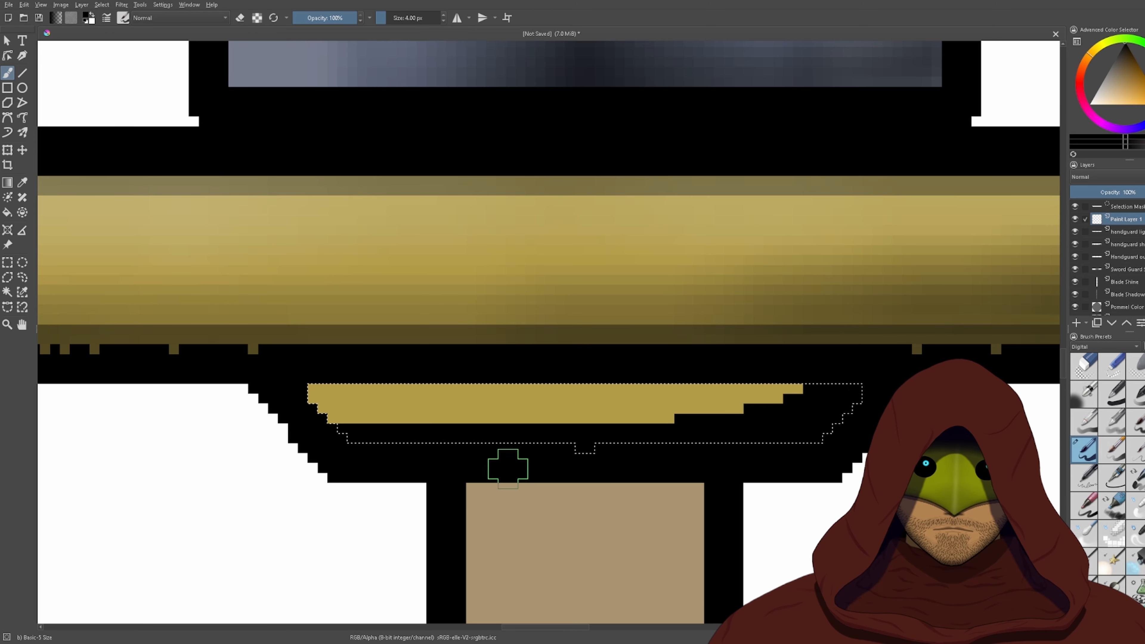
# - Try blurring the black shadow on the gold collar beneath the crossguard
pyautogui.click(306, 60)
pyautogui.click(82, 356)
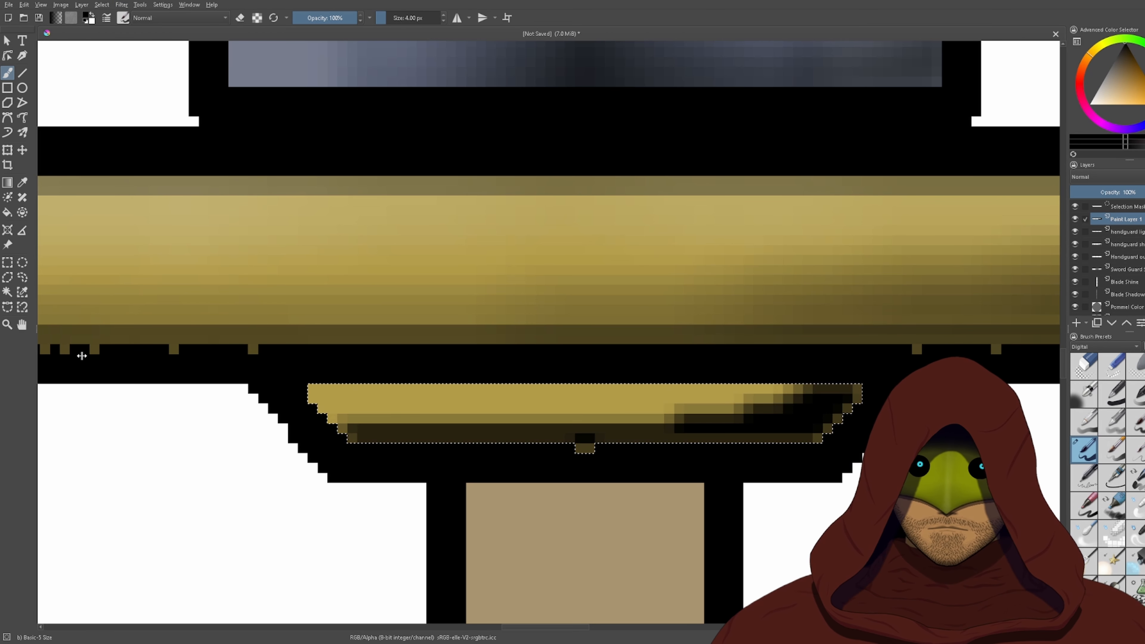
pyautogui.scroll(-4, 426, 364)
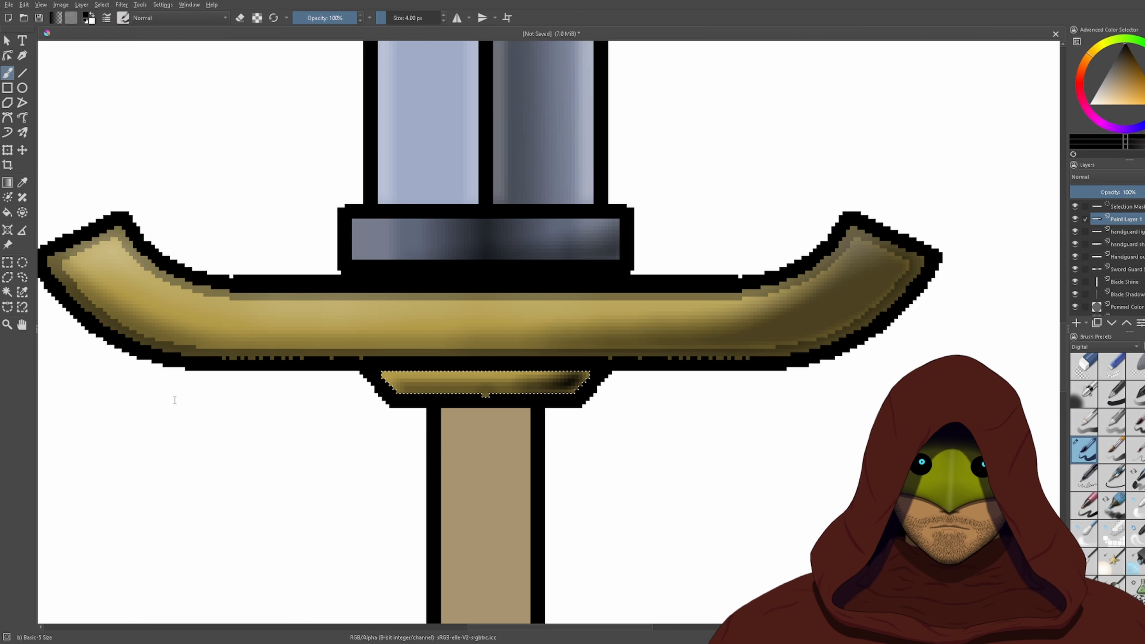
pyautogui.click(79, 357)
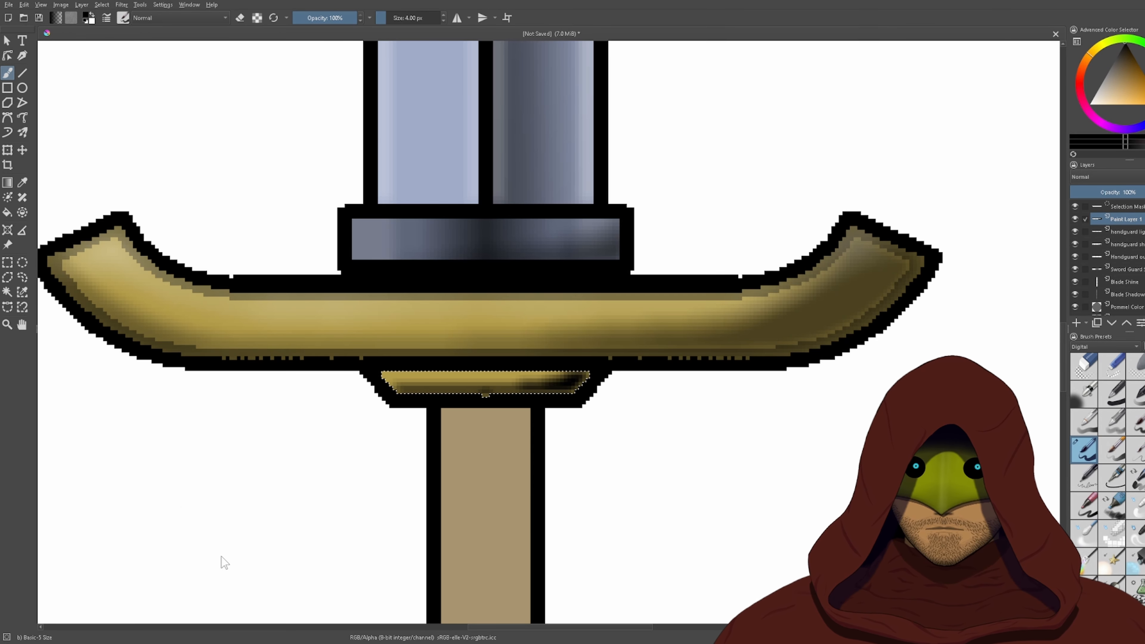
pyautogui.click(7, 152)
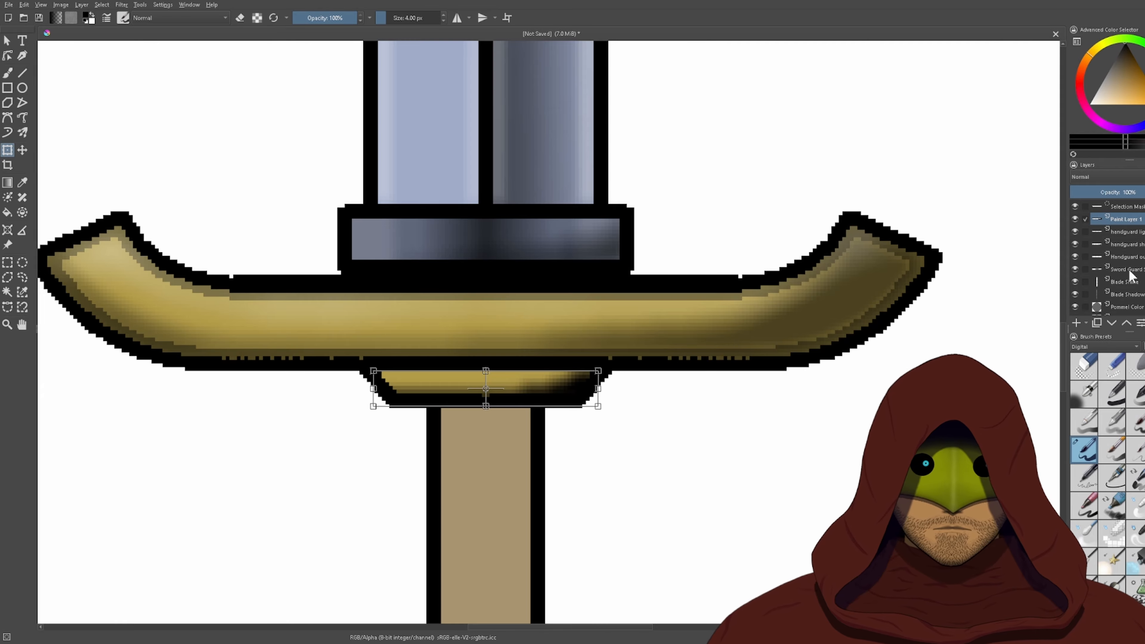
pyautogui.scroll(-3, 1129, 280)
pyautogui.click(1127, 284)
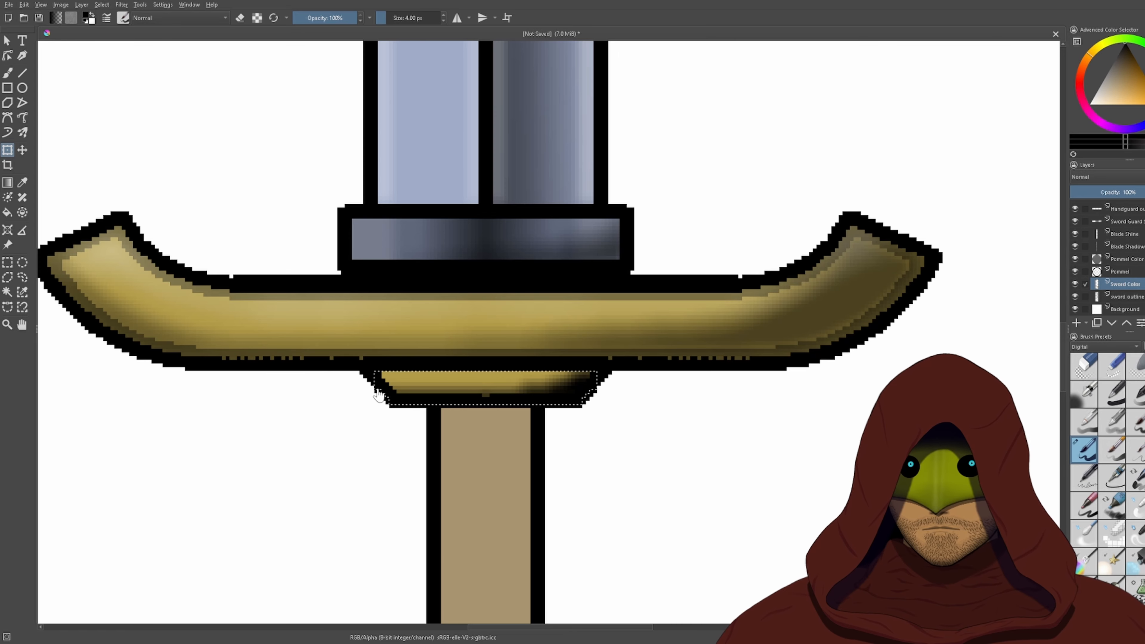
pyautogui.scroll(1, 618, 365)
pyautogui.scroll(3, 1127, 225)
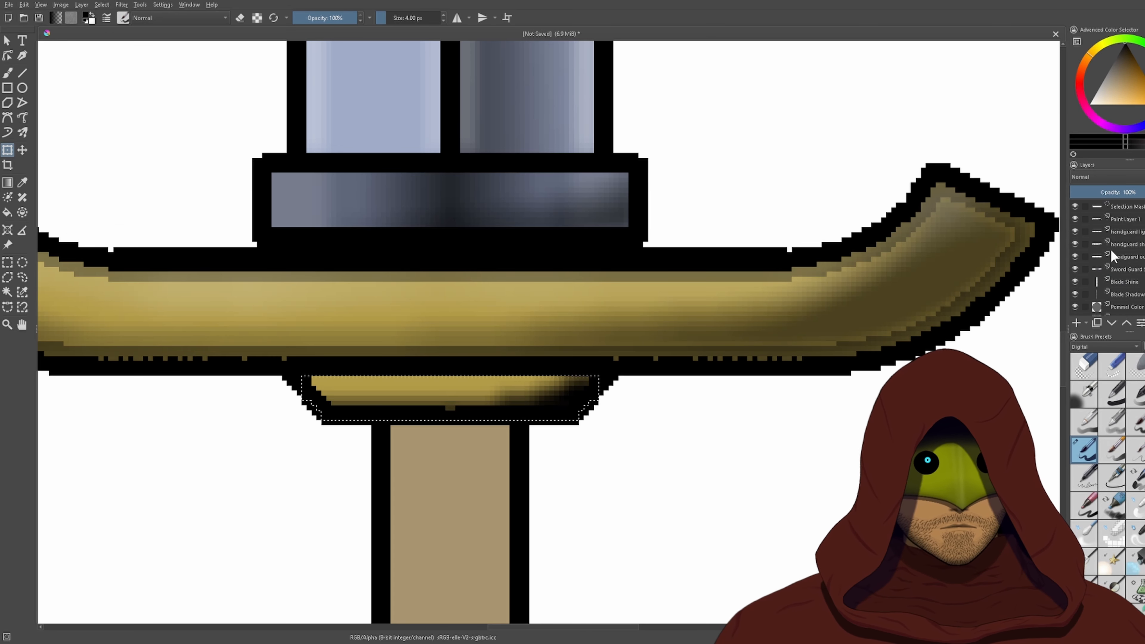
pyautogui.click(1127, 220)
pyautogui.click(1076, 219)
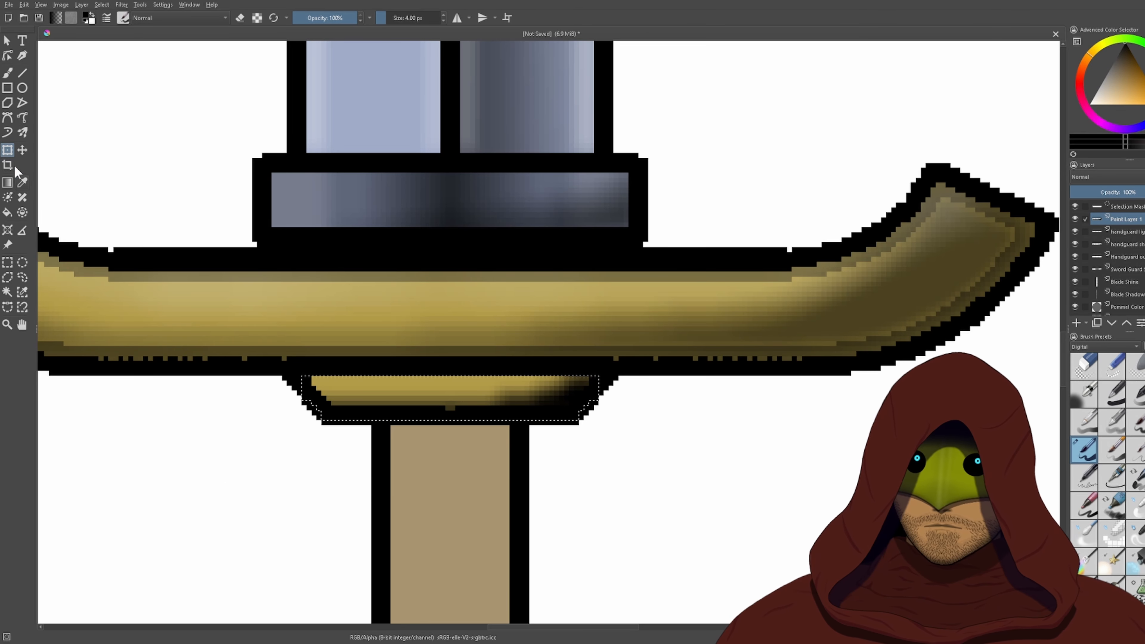
pyautogui.click(7, 72)
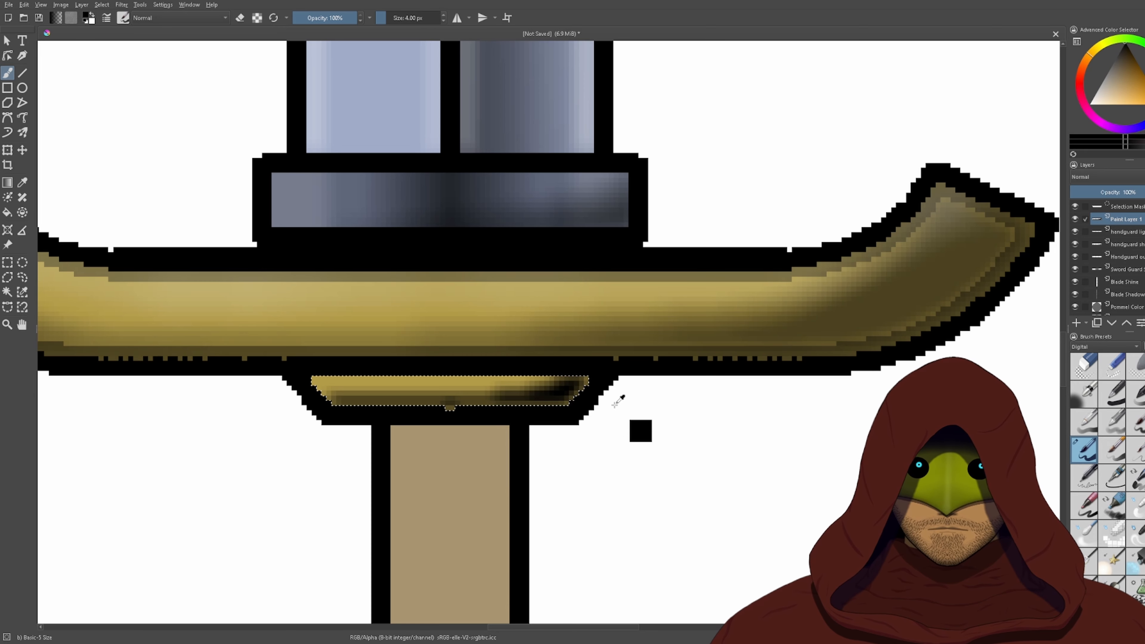
# - Try painting a black band along the gold collar's upper edge
pyautogui.scroll(2, 467, 391)
pyautogui.moveTo(684, 351)
pyautogui.mouseDown()
pyautogui.moveTo(480, 363)
pyautogui.moveTo(202, 358)
pyautogui.moveTo(154, 345)
pyautogui.mouseUp()
pyautogui.scroll(-2, 154, 345)
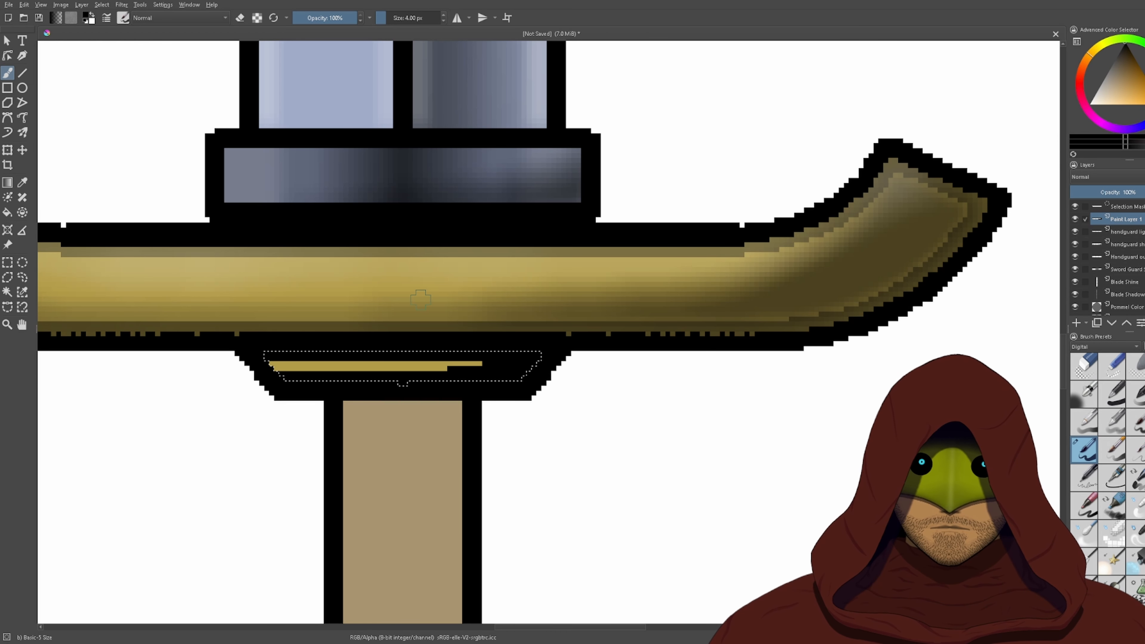
pyautogui.scroll(2, 234, 363)
pyautogui.hotkey('ctrl', 'z')
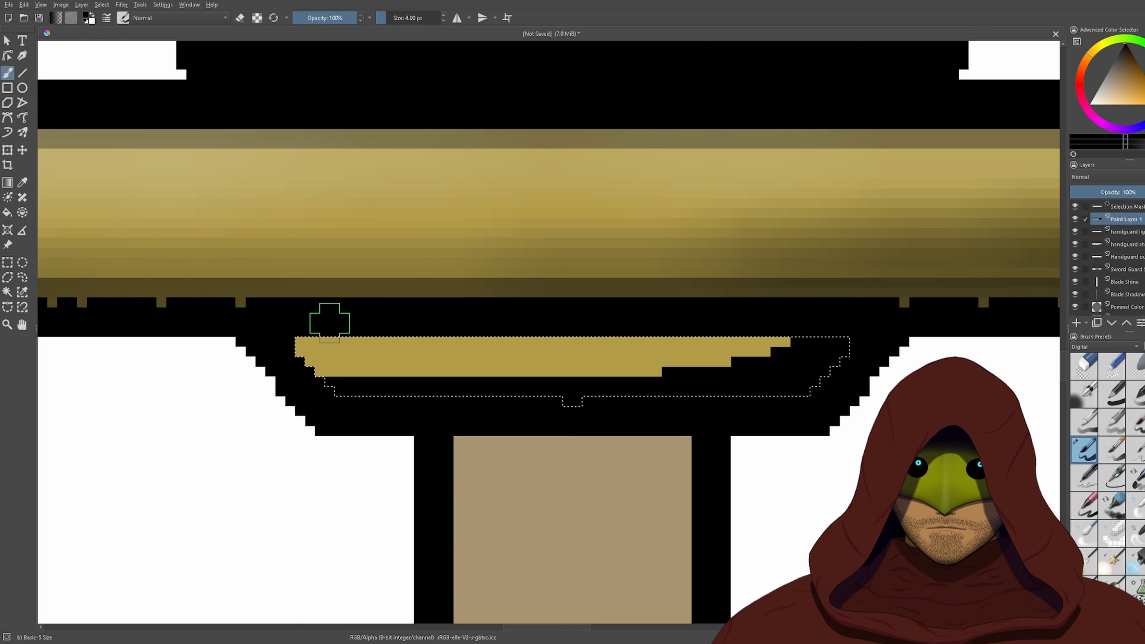
# - Paint black along the collar's upper edge, leaving a thin gold strip through its middle and a gold left corner
pyautogui.moveTo(332, 328)
pyautogui.mouseDown()
pyautogui.moveTo(418, 338)
pyautogui.moveTo(833, 335)
pyautogui.mouseUp()
pyautogui.scroll(-3, 532, 220)
pyautogui.scroll(2, 658, 212)
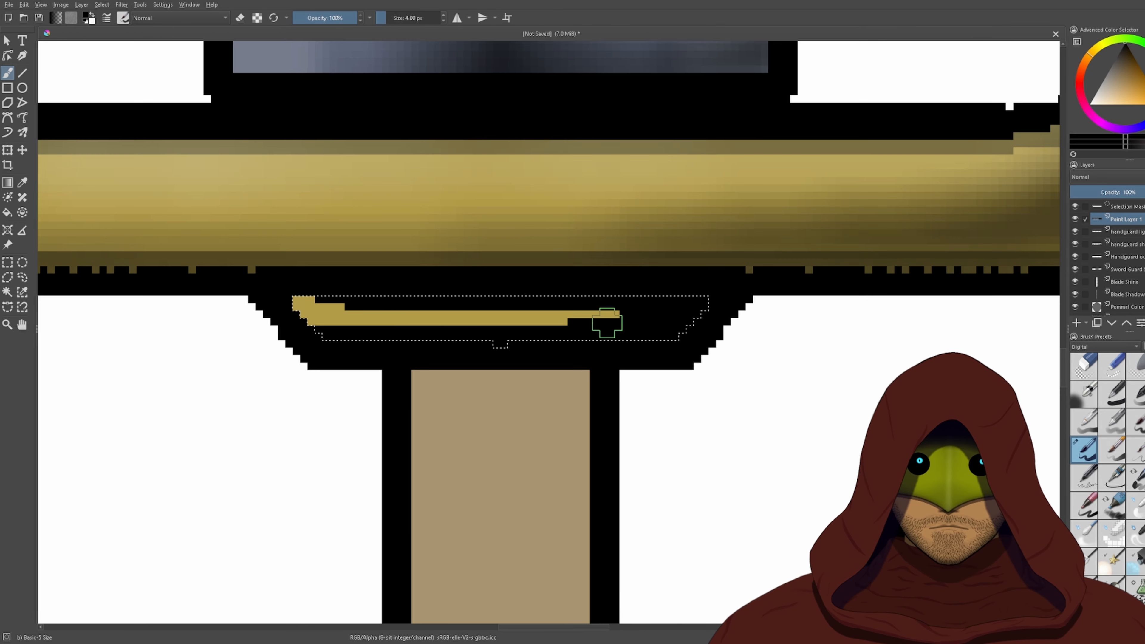
# - Try blurring the collar's black shading within the collar selection
pyautogui.click(121, 7)
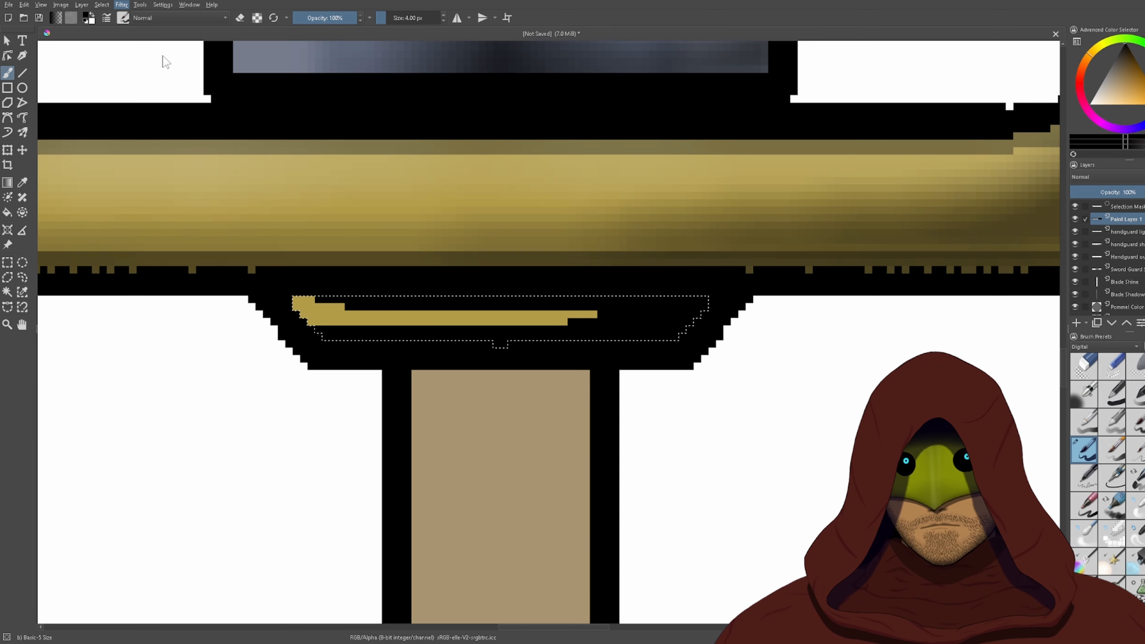
pyautogui.click(272, 58)
pyautogui.scroll(-2, 508, 320)
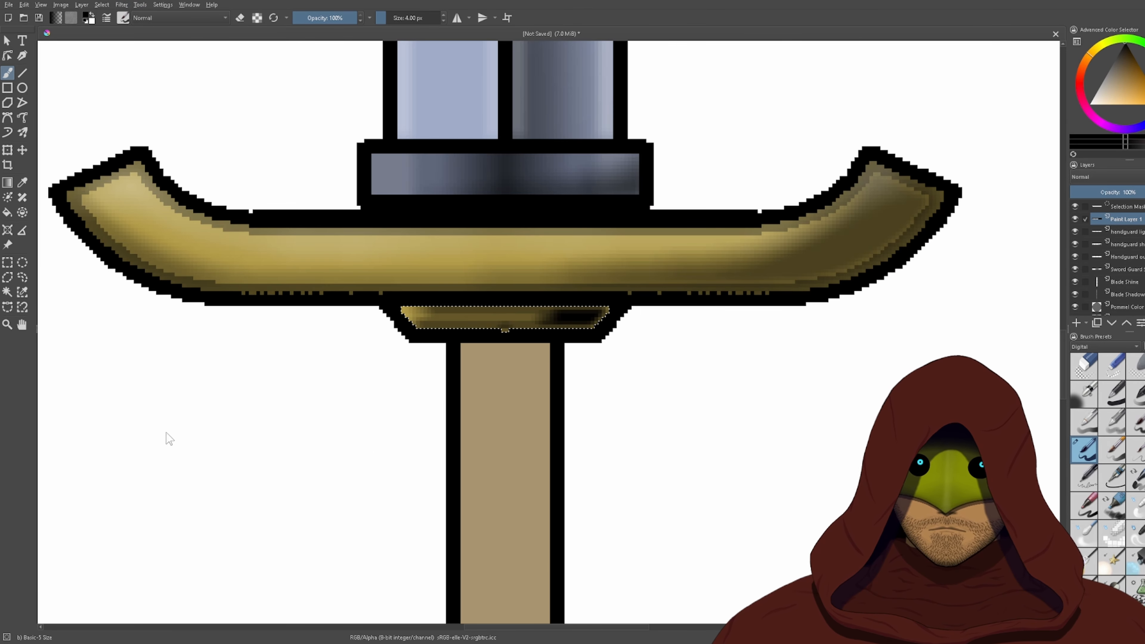
pyautogui.hotkey('ctrl', 'z')
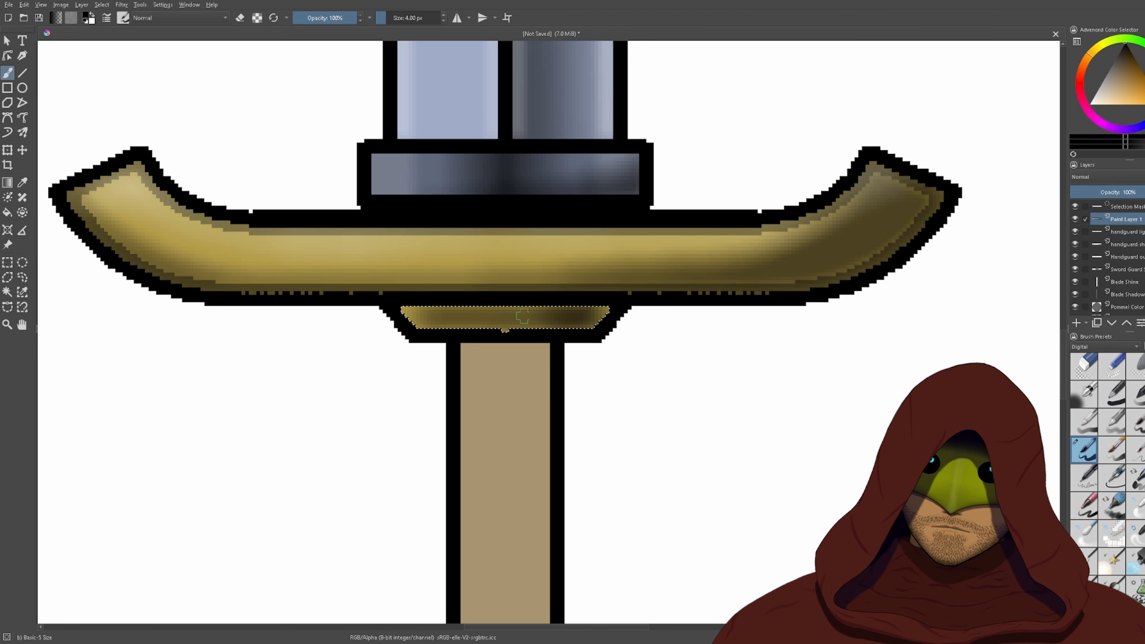
pyautogui.scroll(3, 495, 312)
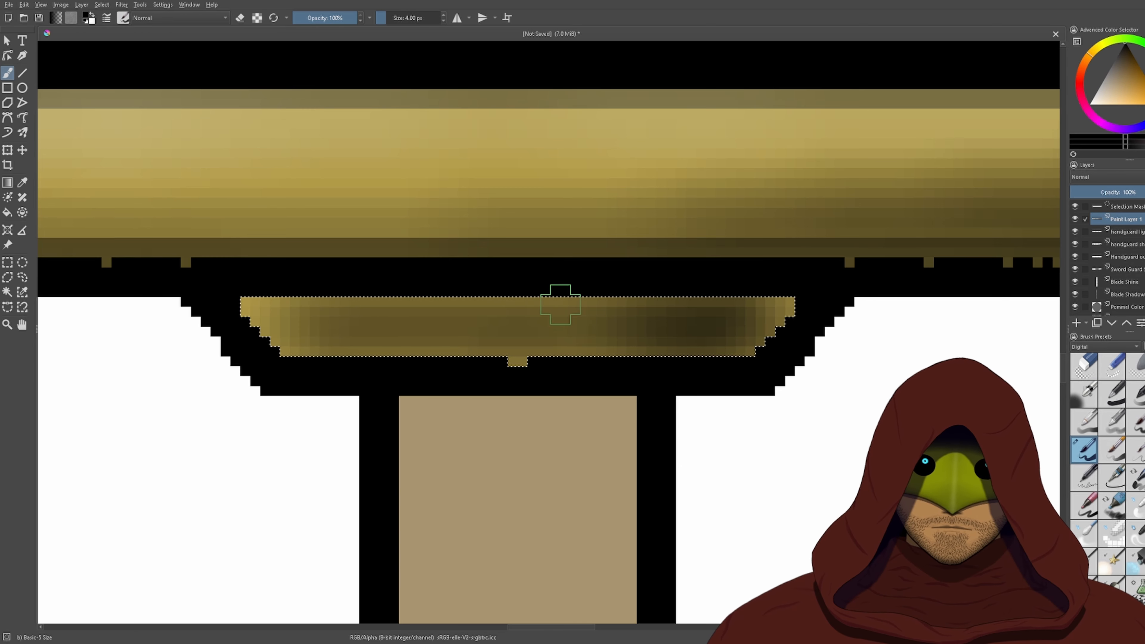
pyautogui.hotkey('ctrl', 'z')
pyautogui.hotkey('ctrl', 'z')
pyautogui.hotkey('ctrl', 'z')
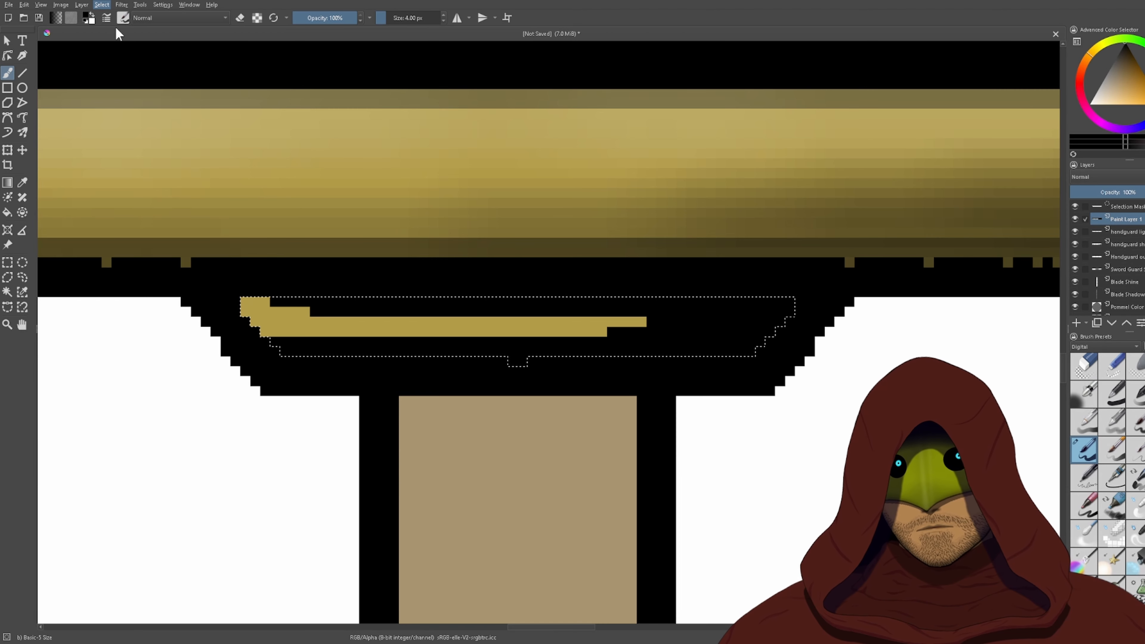
# - Remove the collar selection and blur the black shading repeatedly until it softens into the gold
pyautogui.hotkey('ctrl', 'shift', 'a')
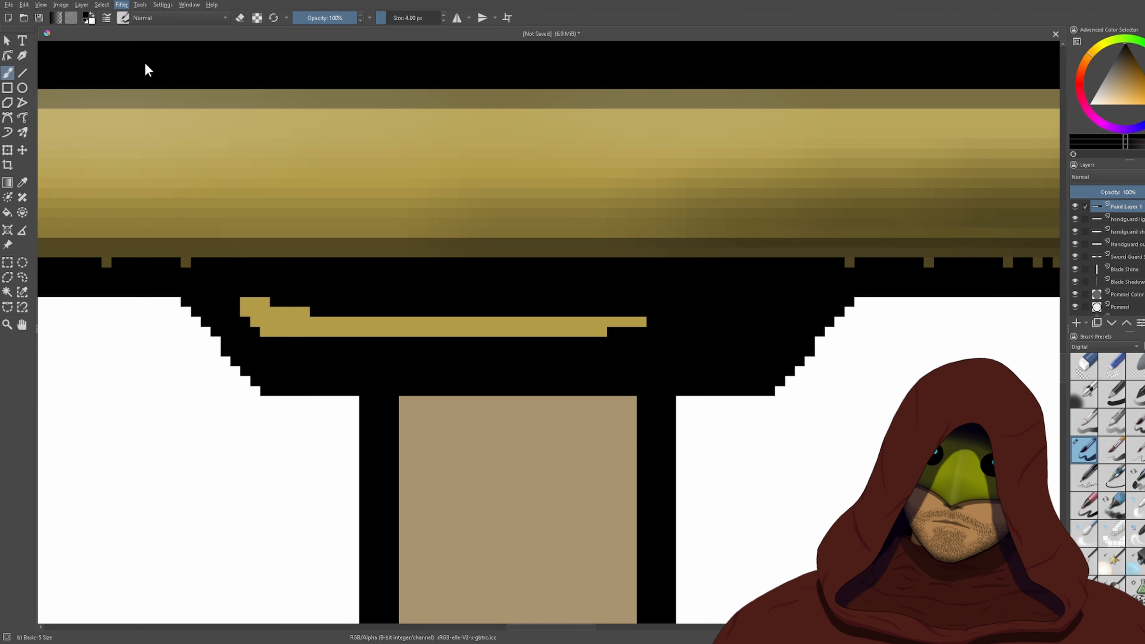
pyautogui.click(290, 64)
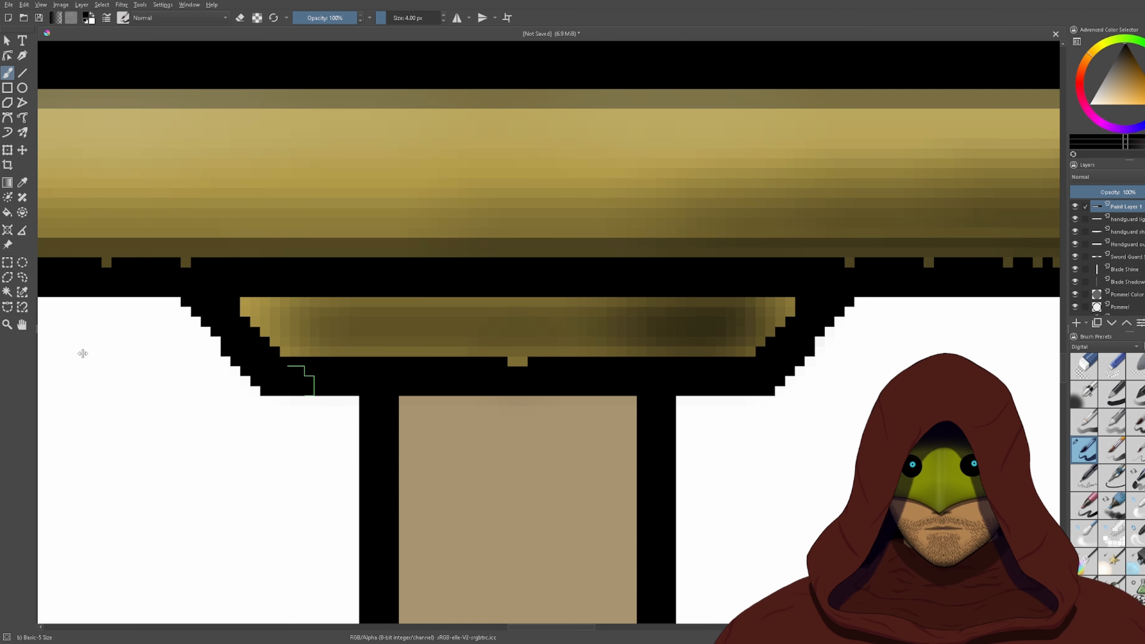
pyautogui.hotkey('ctrl', 'z')
pyautogui.hotkey('ctrl', 'z')
pyautogui.hotkey('ctrl', 'shift', 'z')
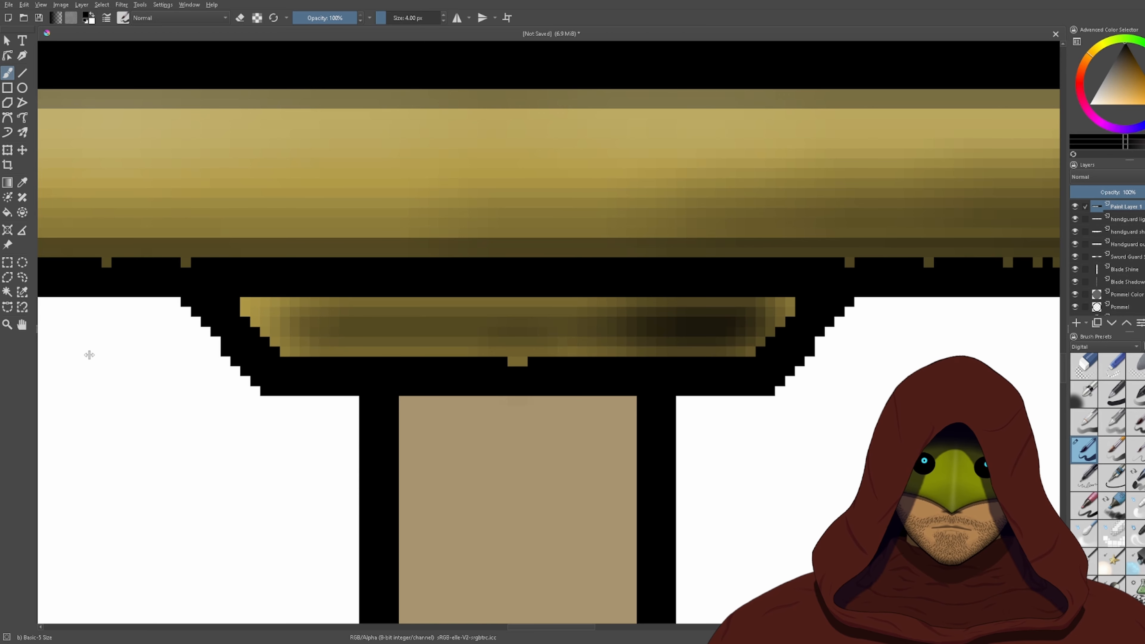
pyautogui.hotkey('ctrl', 'shift', 'z')
pyautogui.hotkey('ctrl', 'shift', 'z')
pyautogui.scroll(-3, 469, 339)
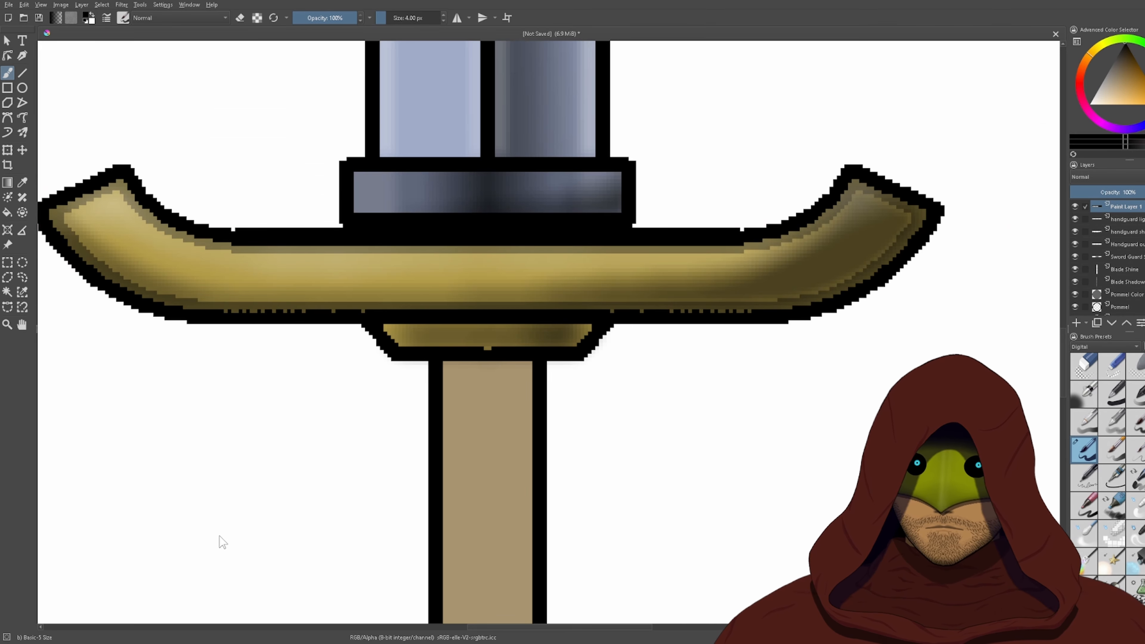
# - Stretch the collar's blurred shadow slightly wider and taller so it extends past the collar's edges
pyautogui.click(8, 150)
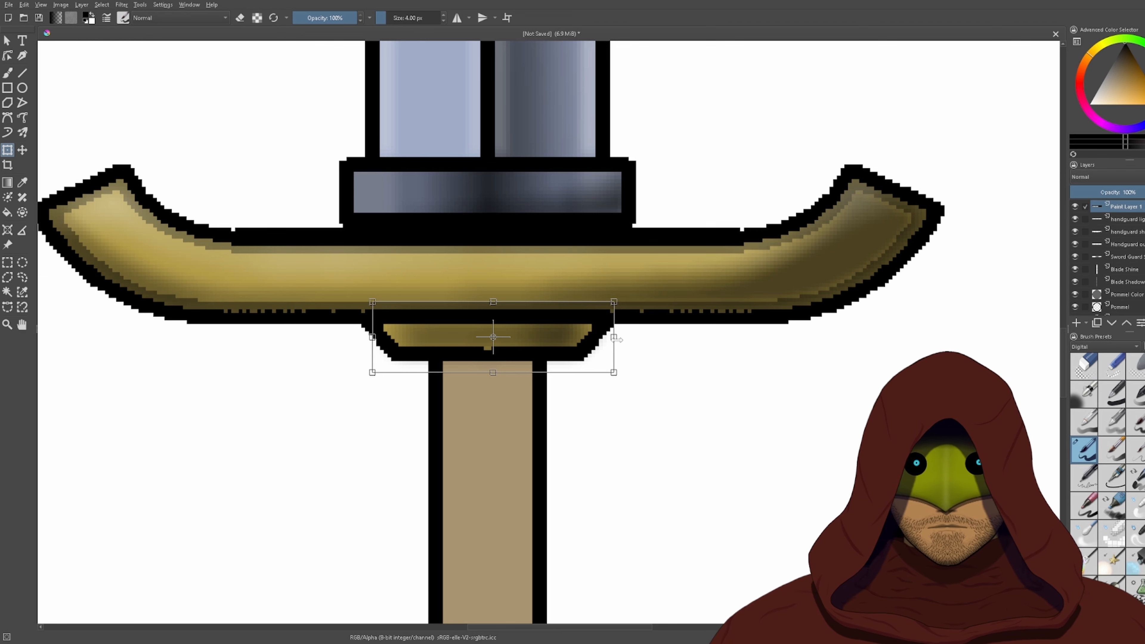
pyautogui.moveTo(623, 336); pyautogui.dragTo(636, 337)
pyautogui.moveTo(503, 372); pyautogui.dragTo(504, 379)
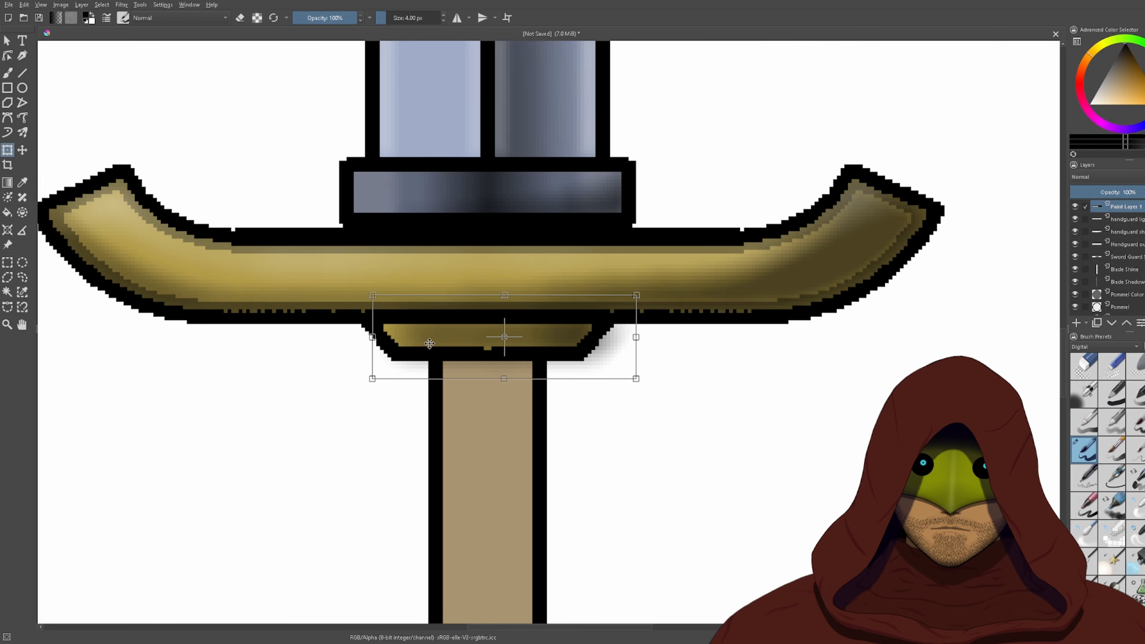
pyautogui.moveTo(370, 340)
pyautogui.mouseDown()
pyautogui.moveTo(310, 343)
pyautogui.moveTo(369, 338)
pyautogui.mouseUp()
pyautogui.hotkey('ctrl', 'z')
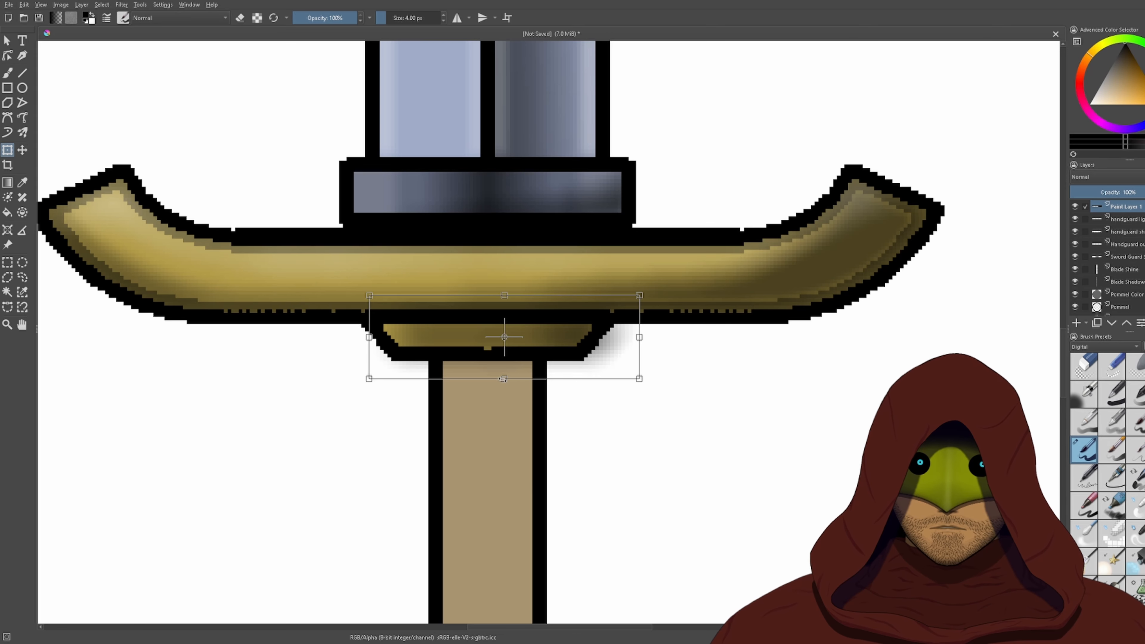
pyautogui.moveTo(502, 378); pyautogui.dragTo(504, 388)
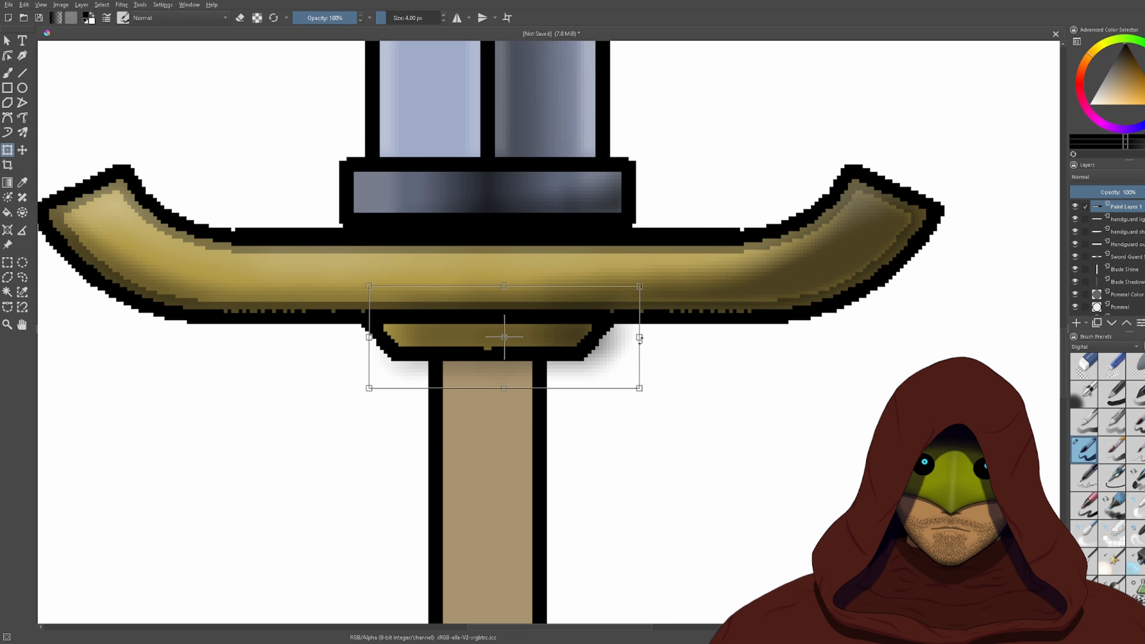
pyautogui.moveTo(640, 337); pyautogui.dragTo(630, 337)
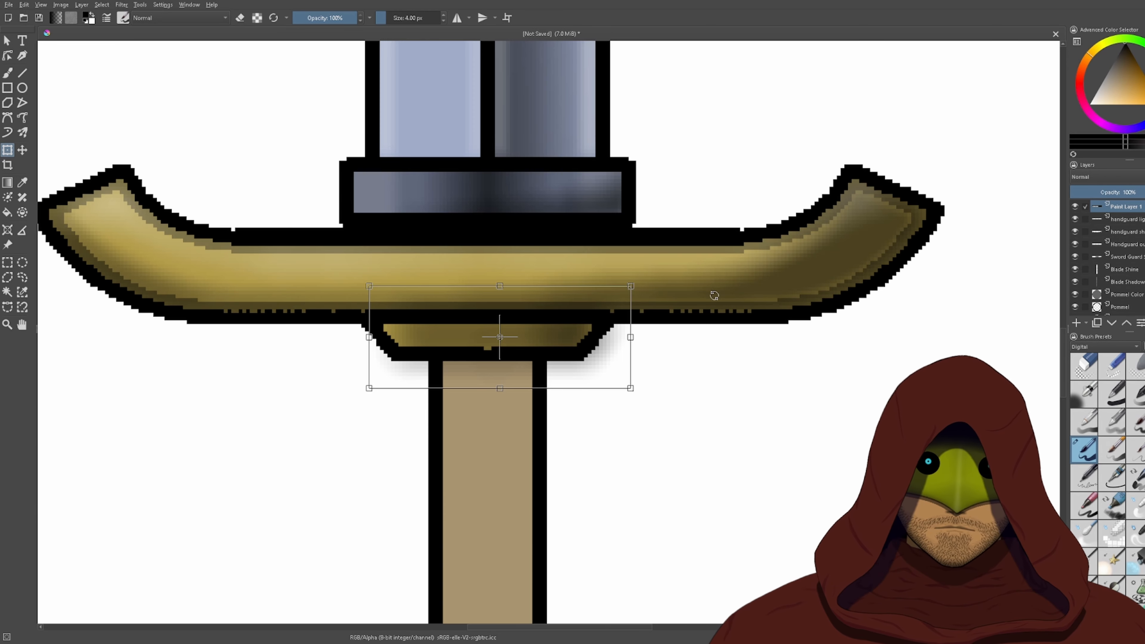
pyautogui.scroll(-2, 714, 295)
pyautogui.scroll(-3, 1131, 293)
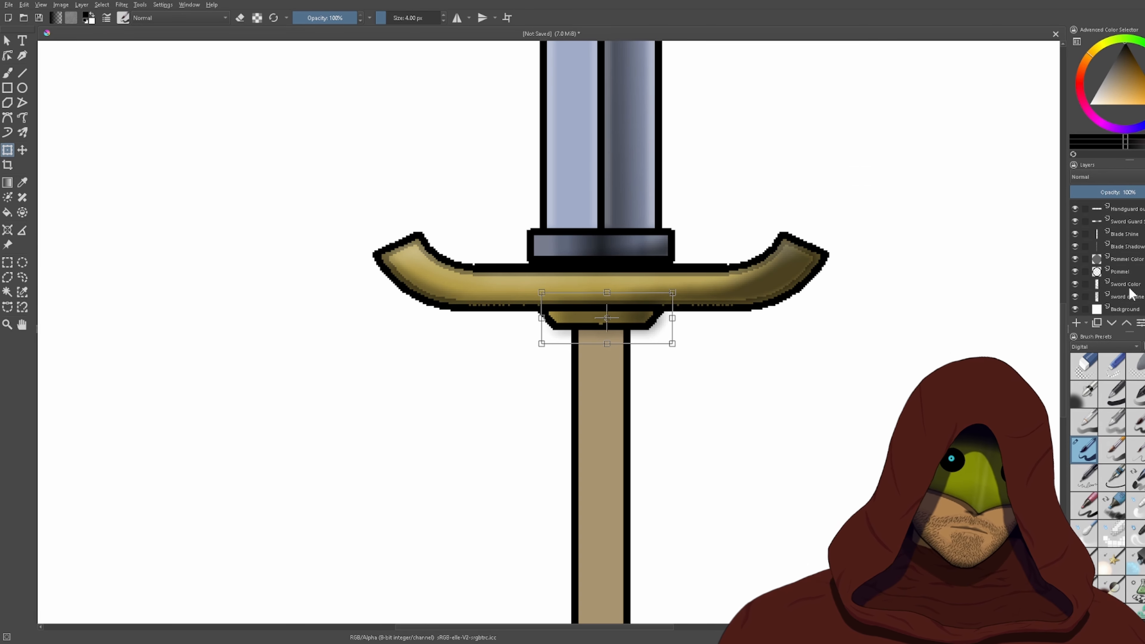
# - Select the collar's gold area from the Sword Color layer, clear Paint Layer 1's shadow outside it, and remove the selection
pyautogui.click(1127, 284)
pyautogui.click(7, 292)
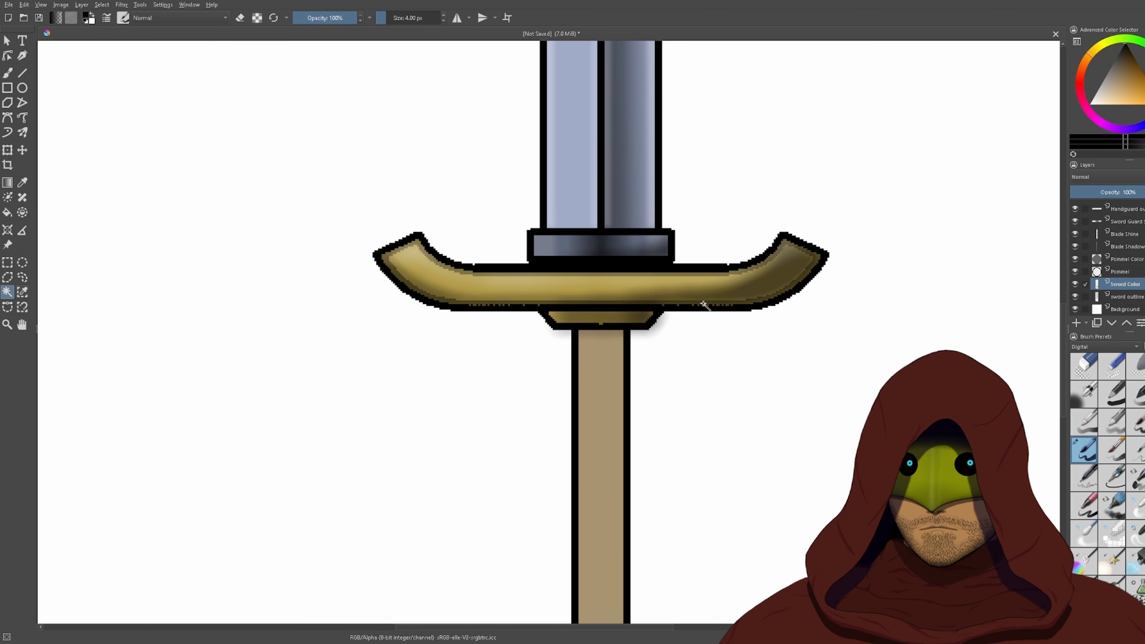
pyautogui.click(599, 317)
pyautogui.scroll(4, 1119, 253)
pyautogui.click(1121, 219)
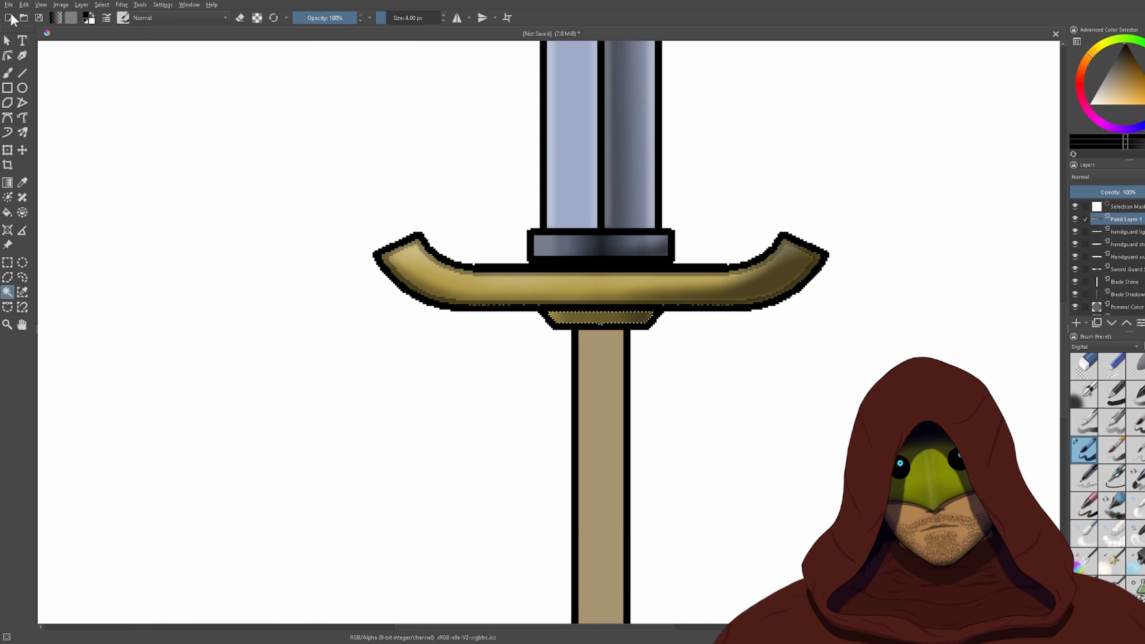
pyautogui.hotkey('ctrl', 'shift', 'a')
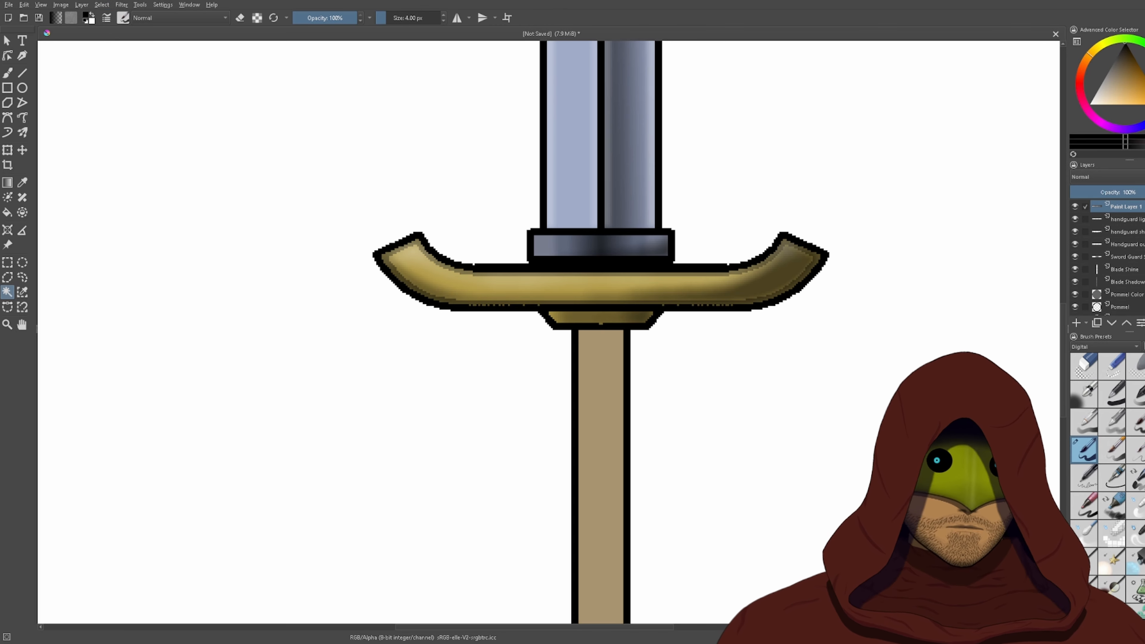
# - Add a Pommel Divot layer directly above the Pommel Color layer
pyautogui.scroll(-3, 1143, 271)
pyautogui.click(1132, 276)
pyautogui.scroll(-2, 576, 456)
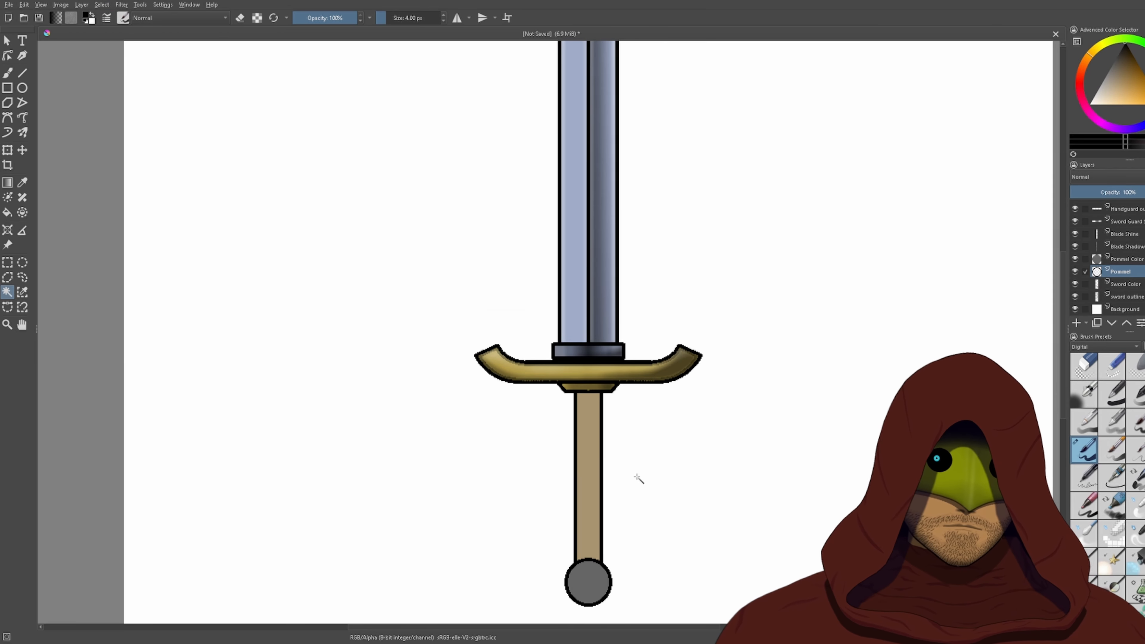
pyautogui.moveTo(606, 531); pyautogui.dragTo(586, 302)
pyautogui.scroll(2, 584, 303)
pyautogui.moveTo(658, 225); pyautogui.dragTo(732, 177)
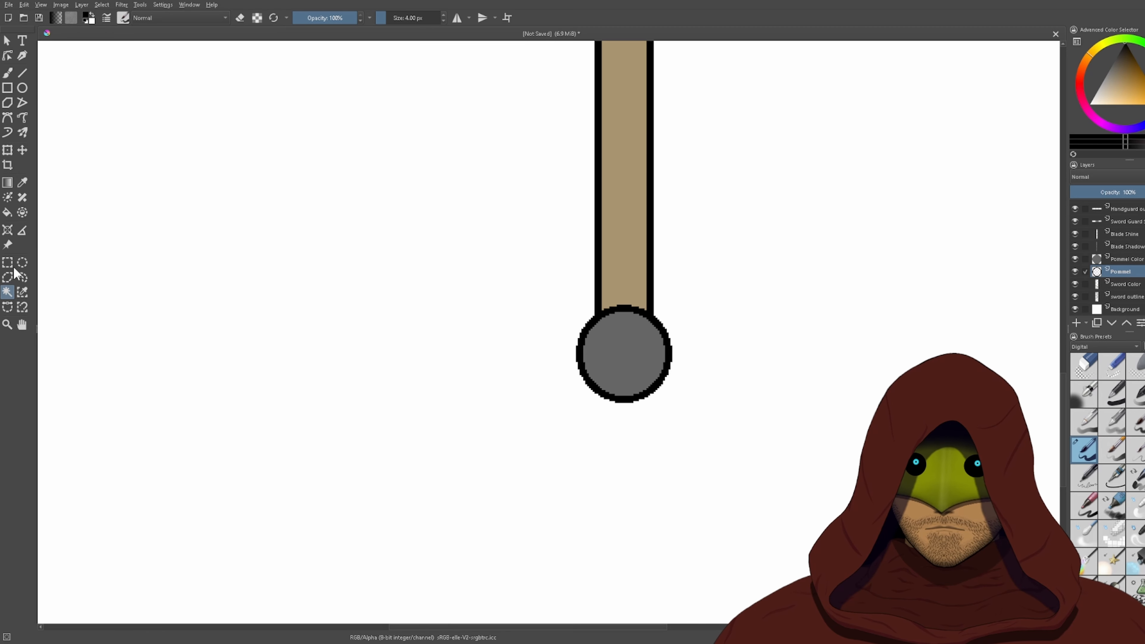
pyautogui.scroll(2, 706, 309)
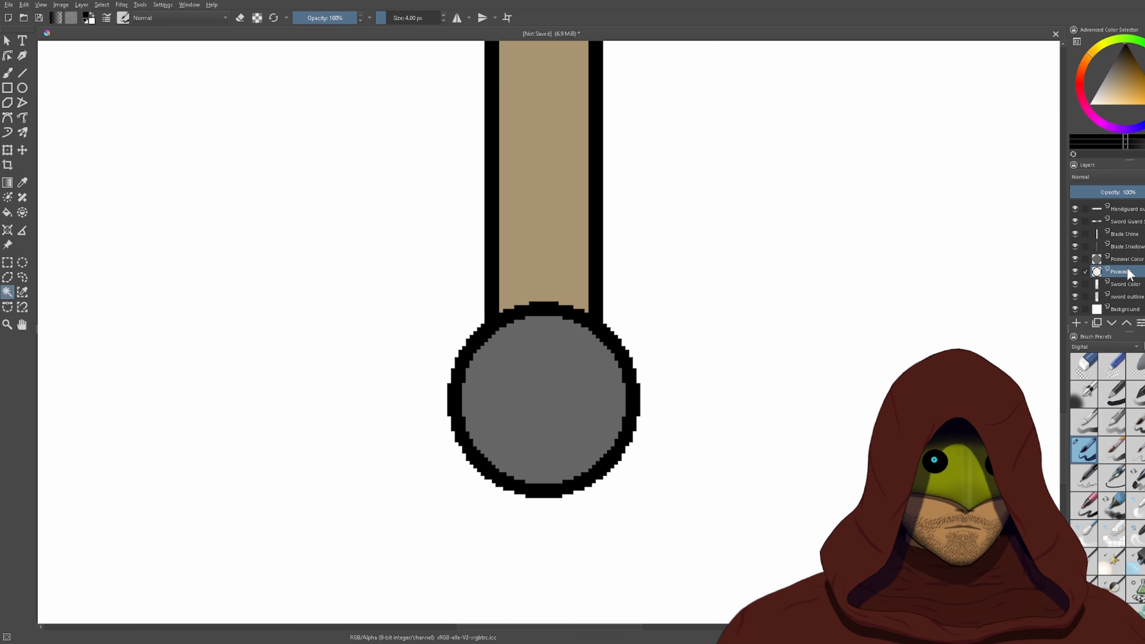
pyautogui.click(1076, 323)
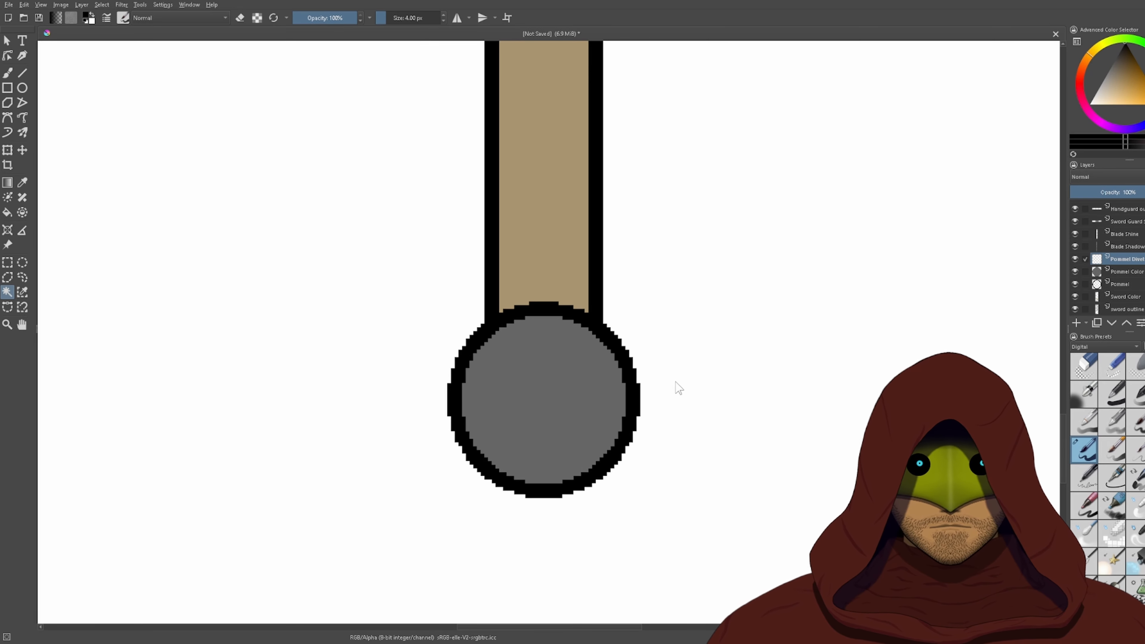
# - Set up the Ellipse tool with black and turn on mirroring across the handle's vertical centre line
pyautogui.click(444, 21)
pyautogui.click(22, 87)
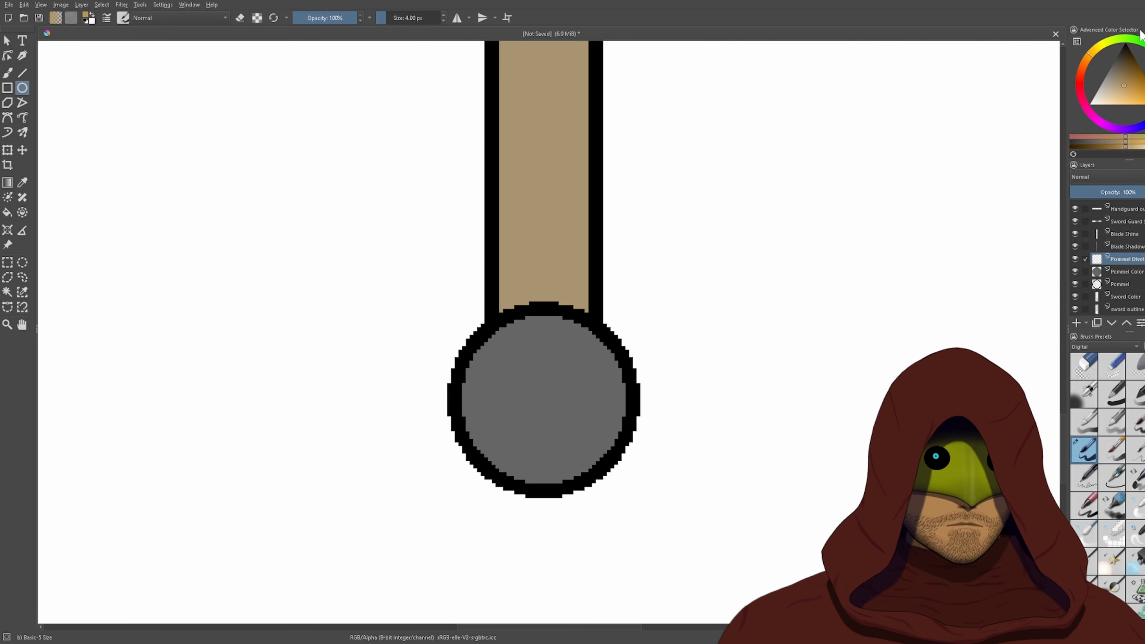
pyautogui.moveTo(485, 323); pyautogui.dragTo(615, 469)
pyautogui.hotkey('ctrl', 'z')
pyautogui.click(456, 17)
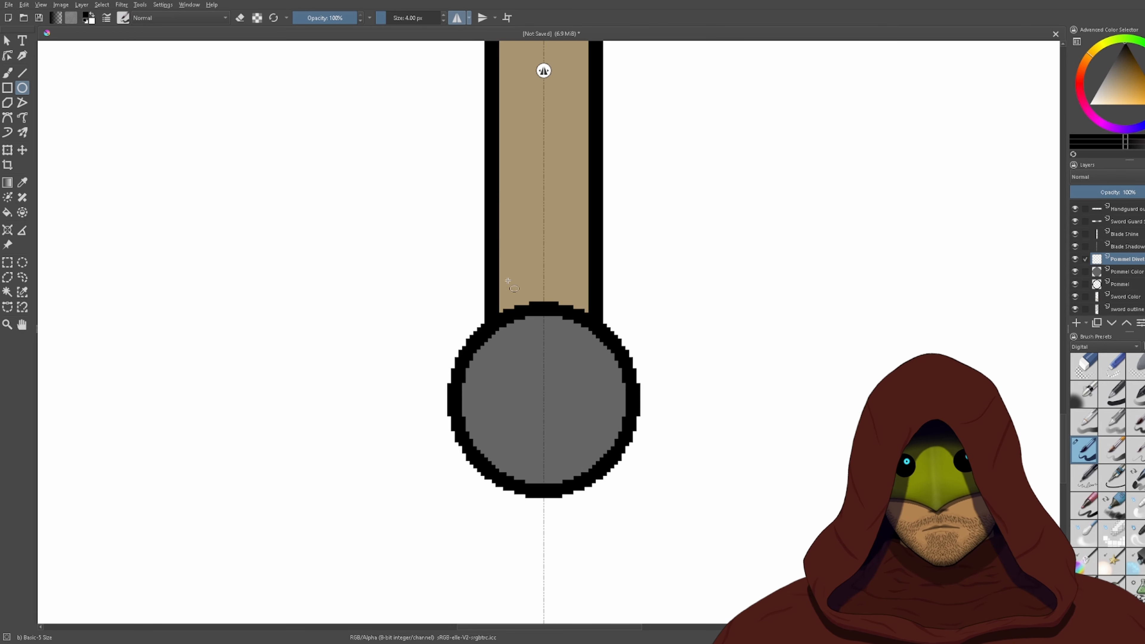
# - Try drawing a large black circle just inside the pommel's outline
pyautogui.moveTo(458, 292); pyautogui.dragTo(592, 439)
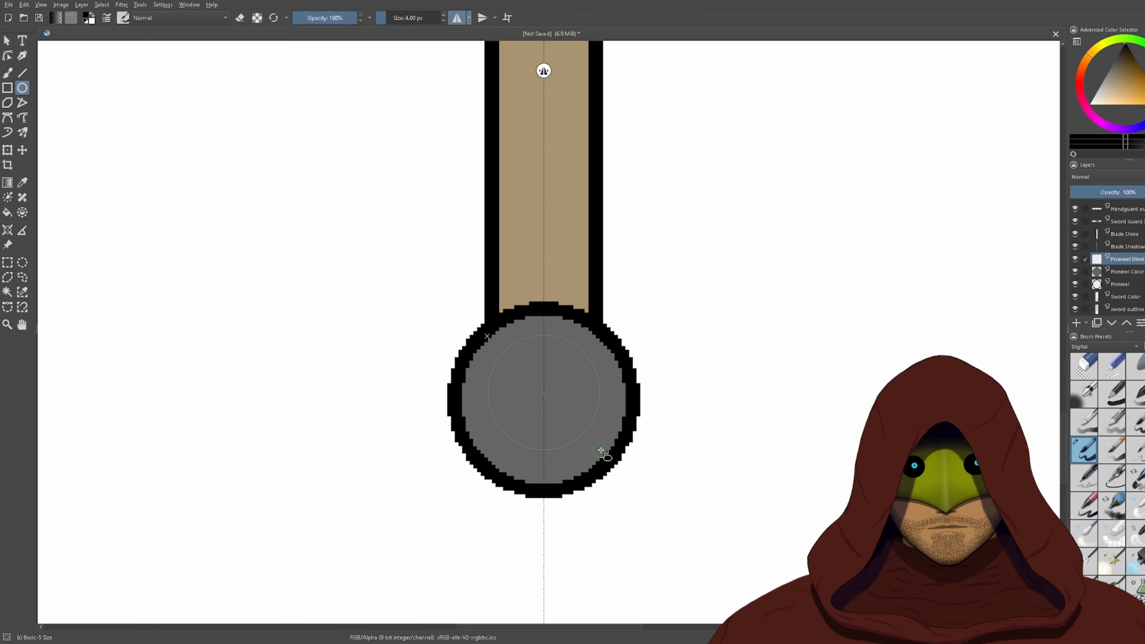
pyautogui.moveTo(601, 450)
pyautogui.mouseDown()
pyautogui.moveTo(622, 487)
pyautogui.moveTo(618, 475)
pyautogui.mouseUp()
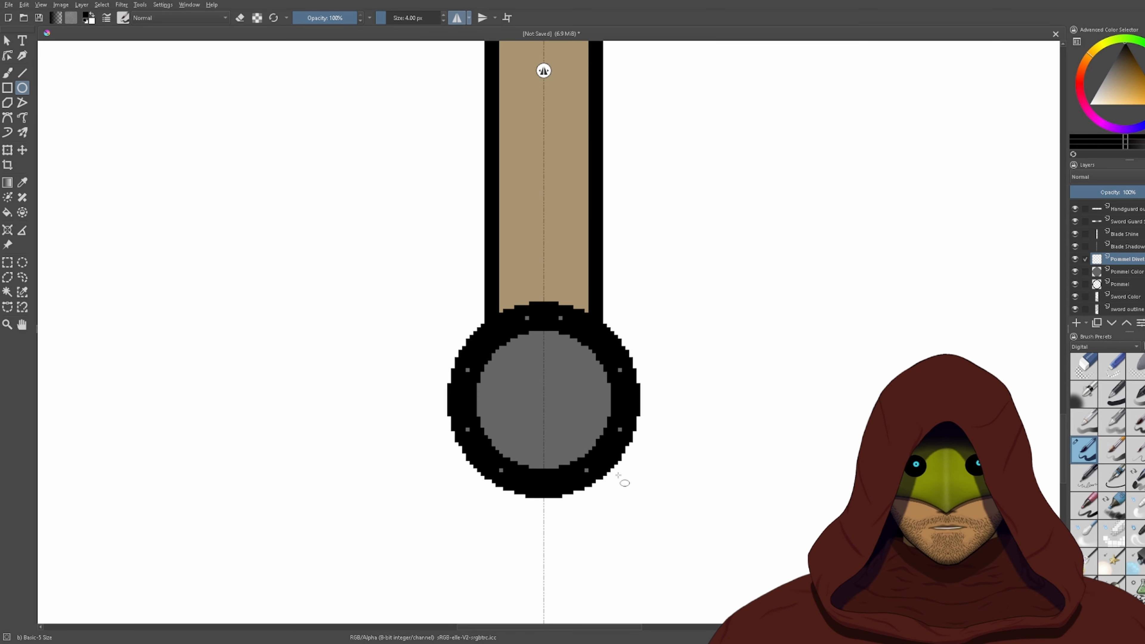
pyautogui.hotkey('ctrl', 'z')
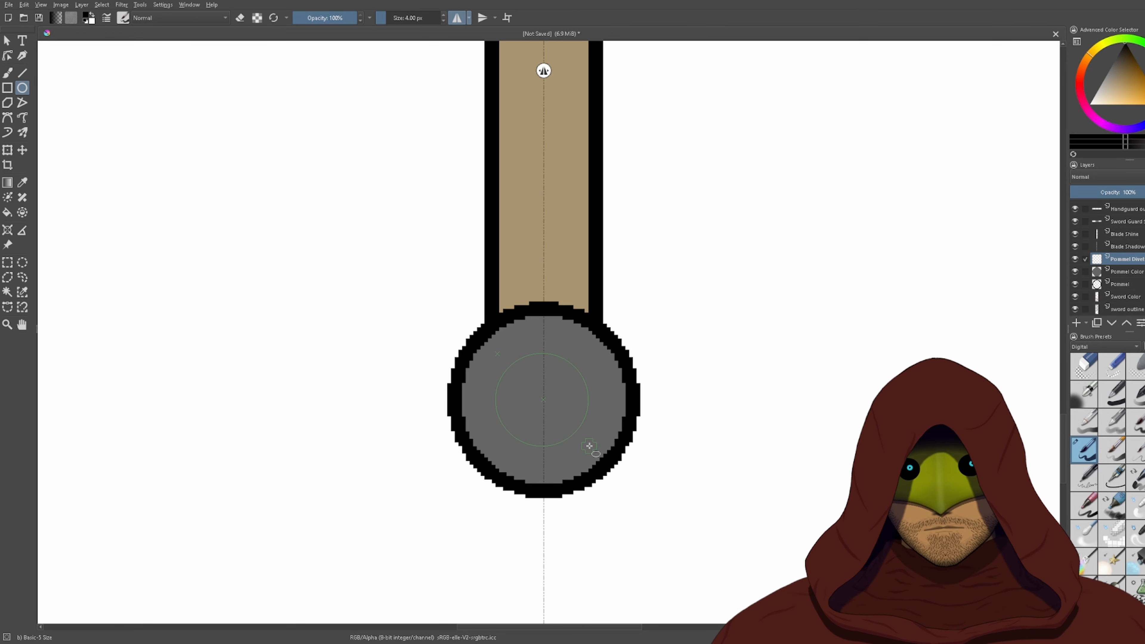
# - Draw a 4 px black circle centred on the grey pommel, about half the pommel's diameter
pyautogui.moveTo(589, 446); pyautogui.dragTo(591, 448)
pyautogui.scroll(-2, 741, 380)
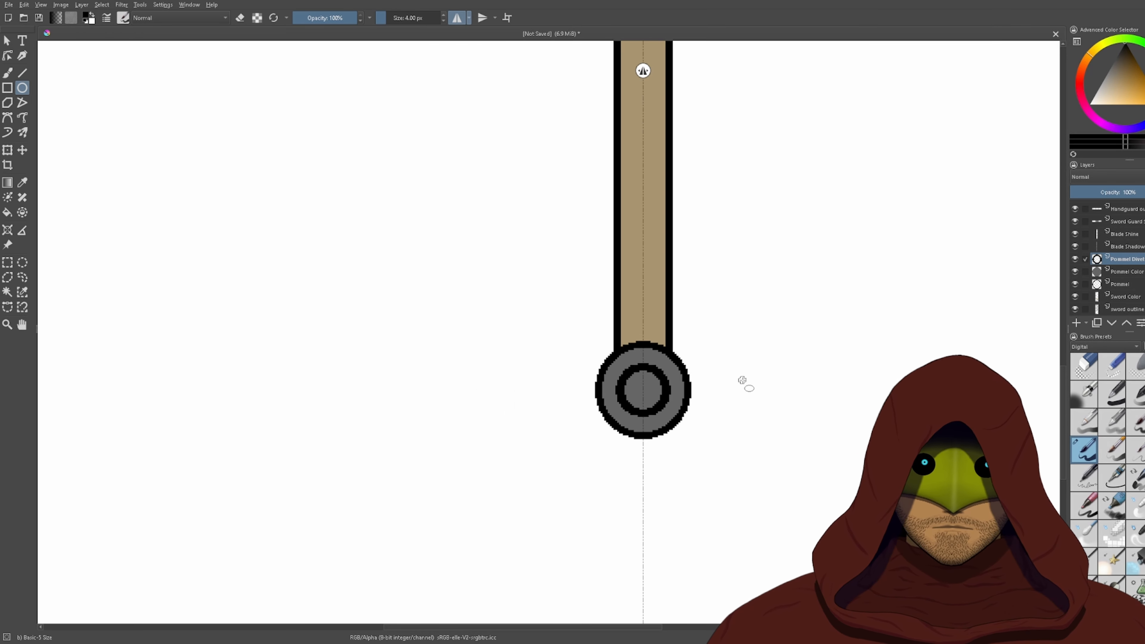
pyautogui.scroll(1, 741, 380)
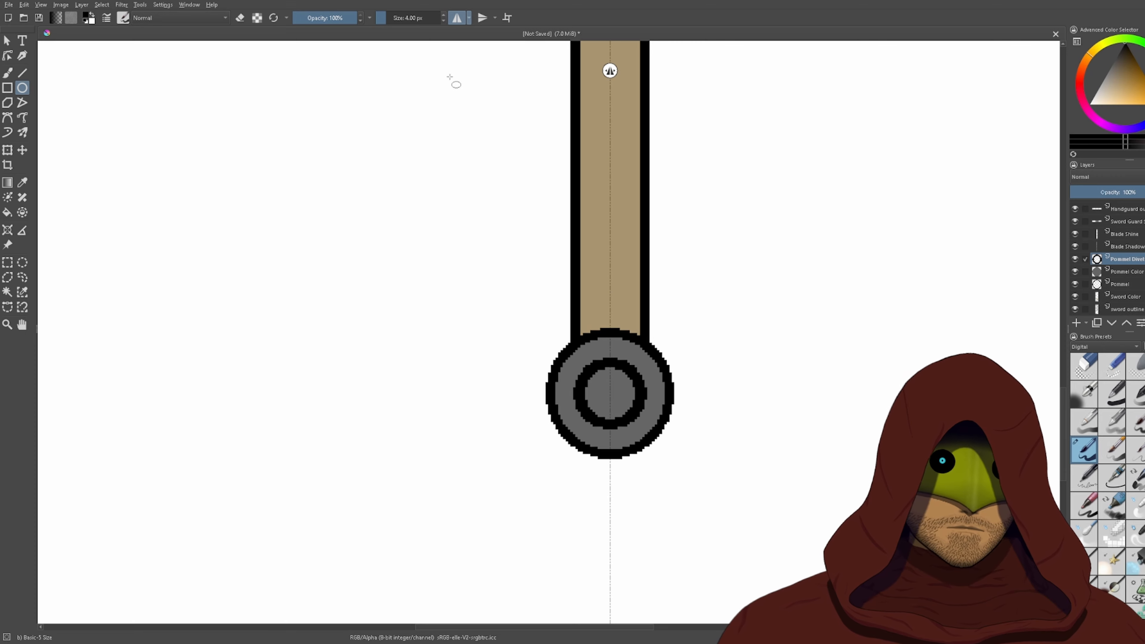
# - Try blurring the black ring inside the pommel
pyautogui.click(123, 6)
pyautogui.click(258, 67)
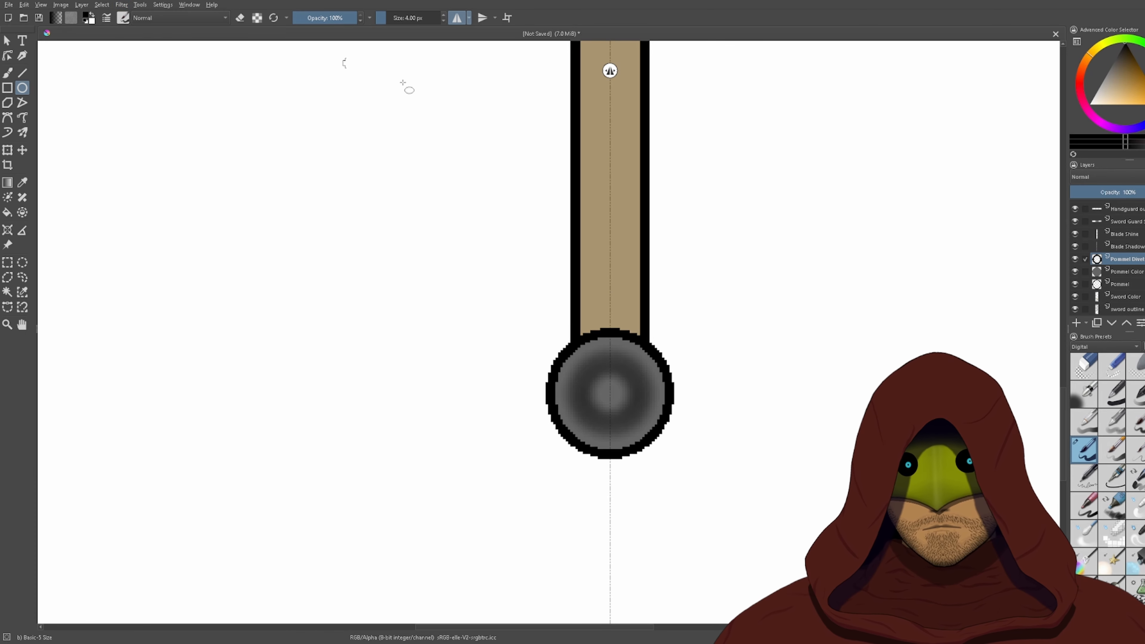
pyautogui.scroll(1, 201, 401)
pyautogui.hotkey('ctrl', 'z')
pyautogui.hotkey('ctrl', 'z')
pyautogui.hotkey('ctrl', 'z')
pyautogui.hotkey('ctrl', 'z')
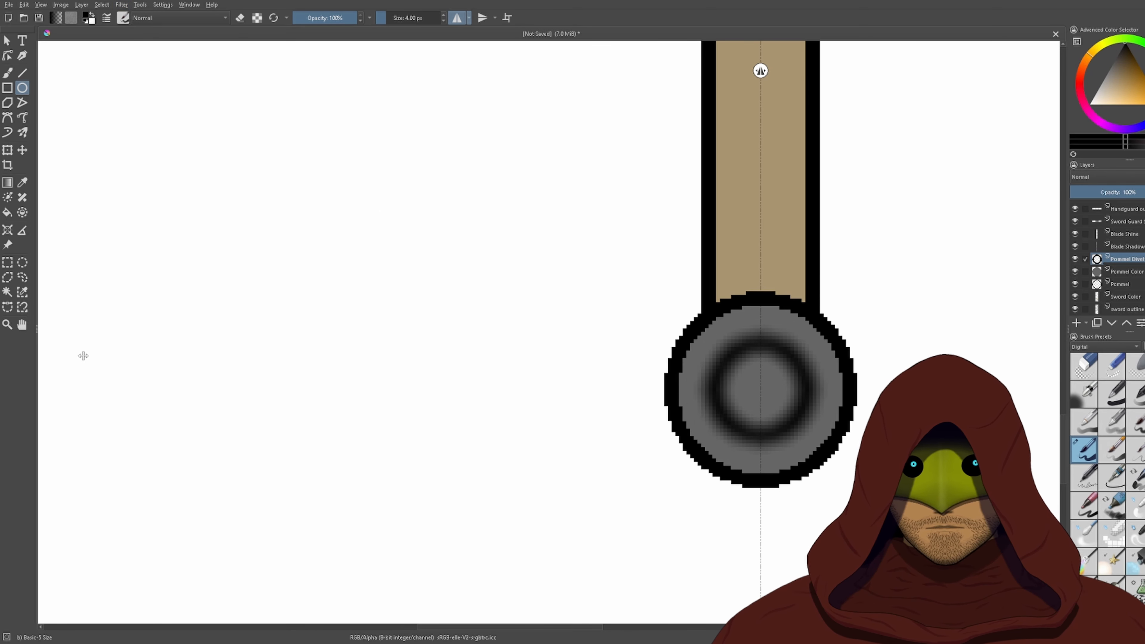
pyautogui.hotkey('ctrl', 'z')
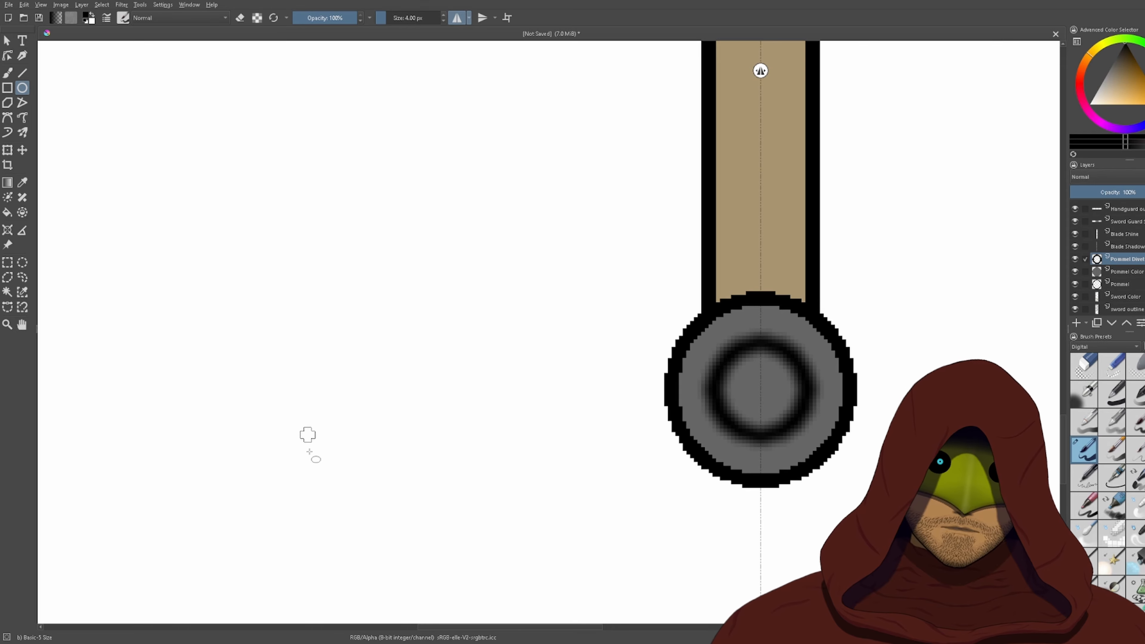
pyautogui.hotkey('ctrl', 'z')
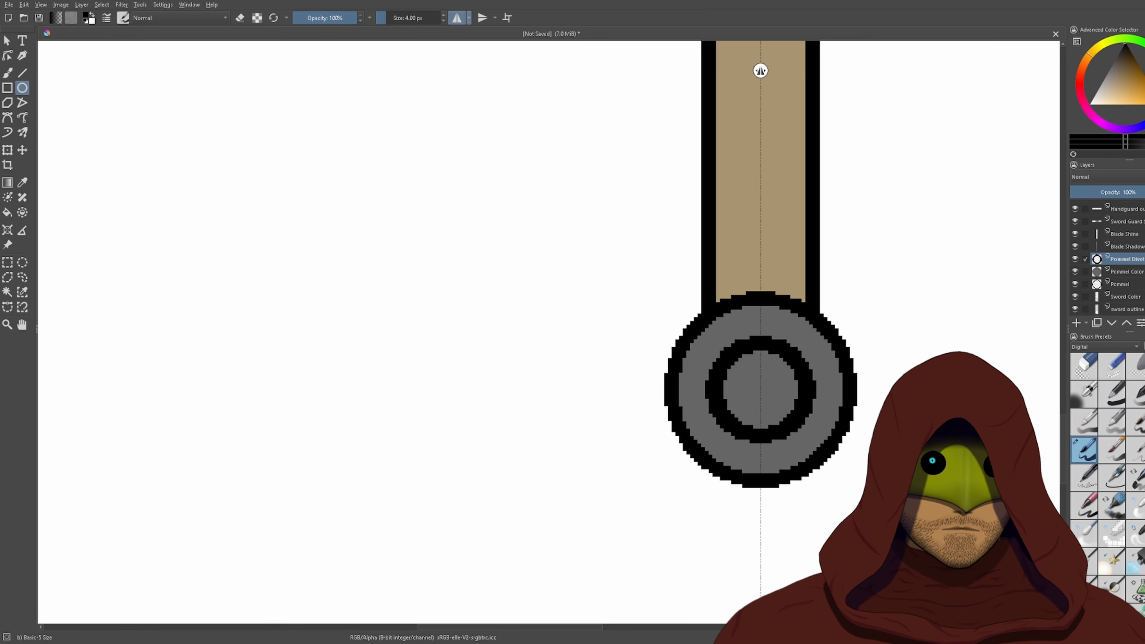
# - Set the brush size to 1 px
pyautogui.click(443, 21)
pyautogui.click(434, 17)
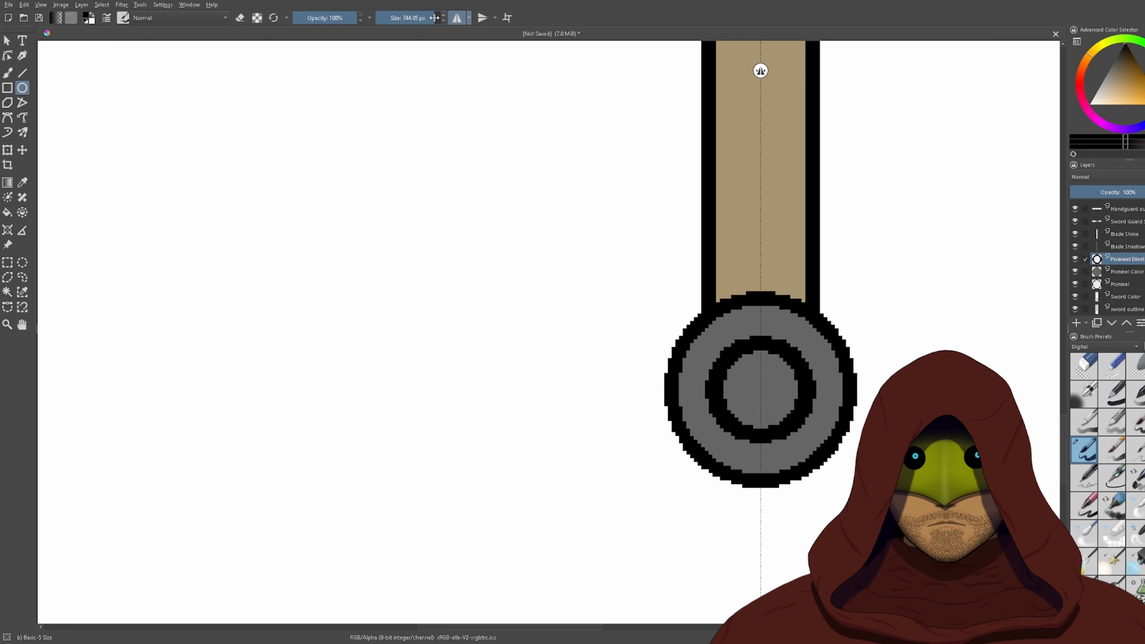
pyautogui.write('1')
pyautogui.press('Return')
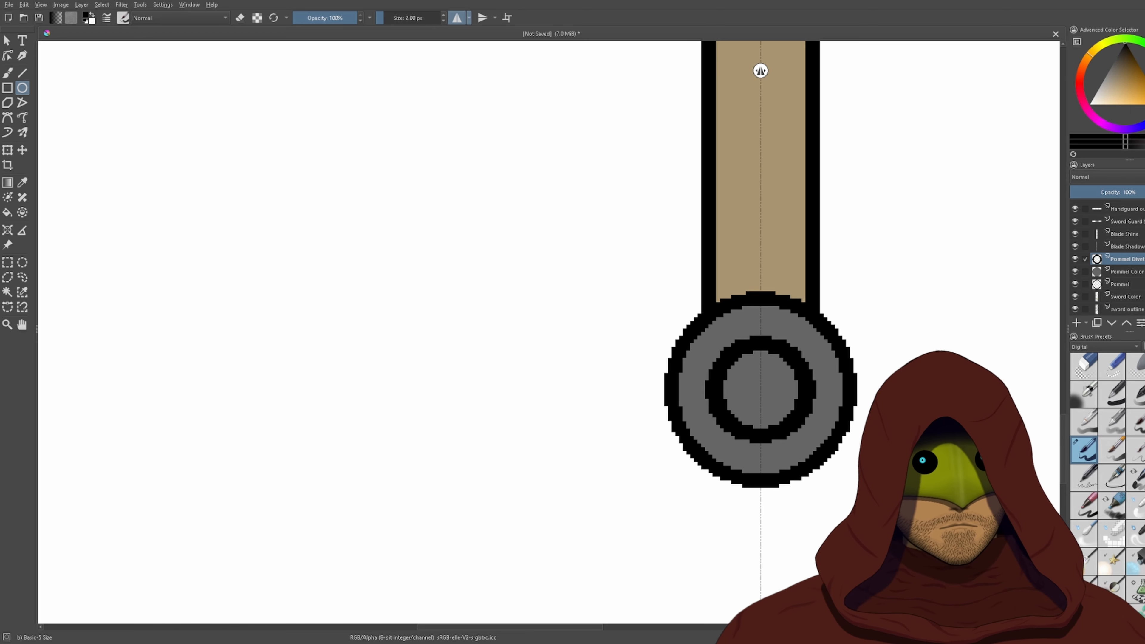
# - Draw a white circle along the inner edge of the pommel's black ring
pyautogui.scroll(2, 741, 377)
pyautogui.moveTo(691, 312); pyautogui.dragTo(850, 480)
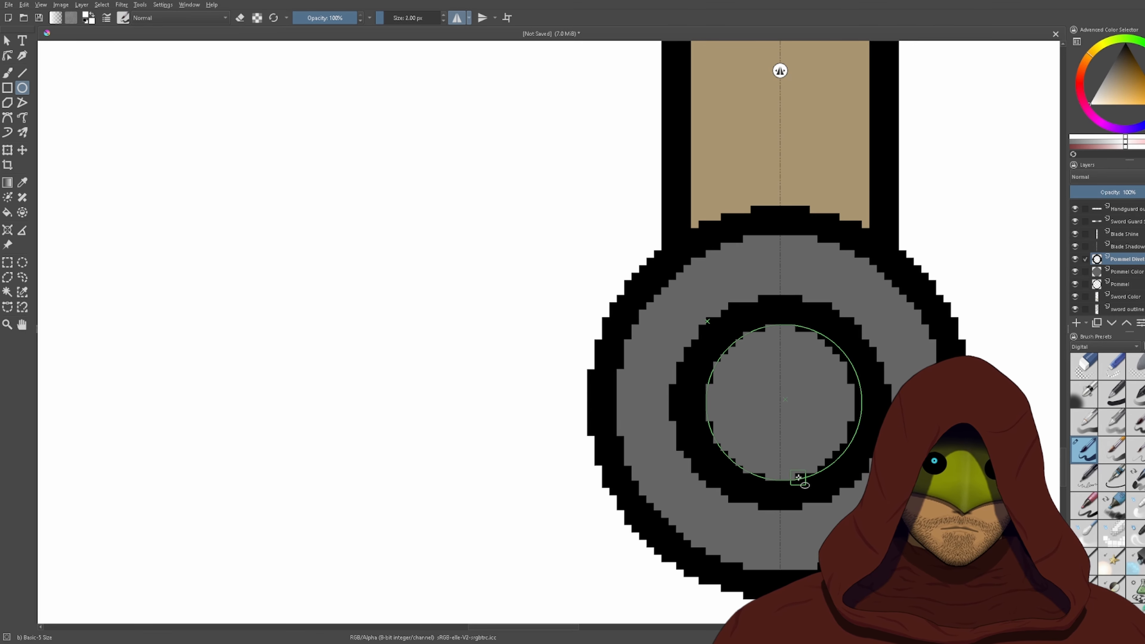
pyautogui.moveTo(798, 477)
pyautogui.mouseDown()
pyautogui.moveTo(790, 481)
pyautogui.moveTo(852, 480)
pyautogui.mouseUp()
pyautogui.scroll(-3, 814, 358)
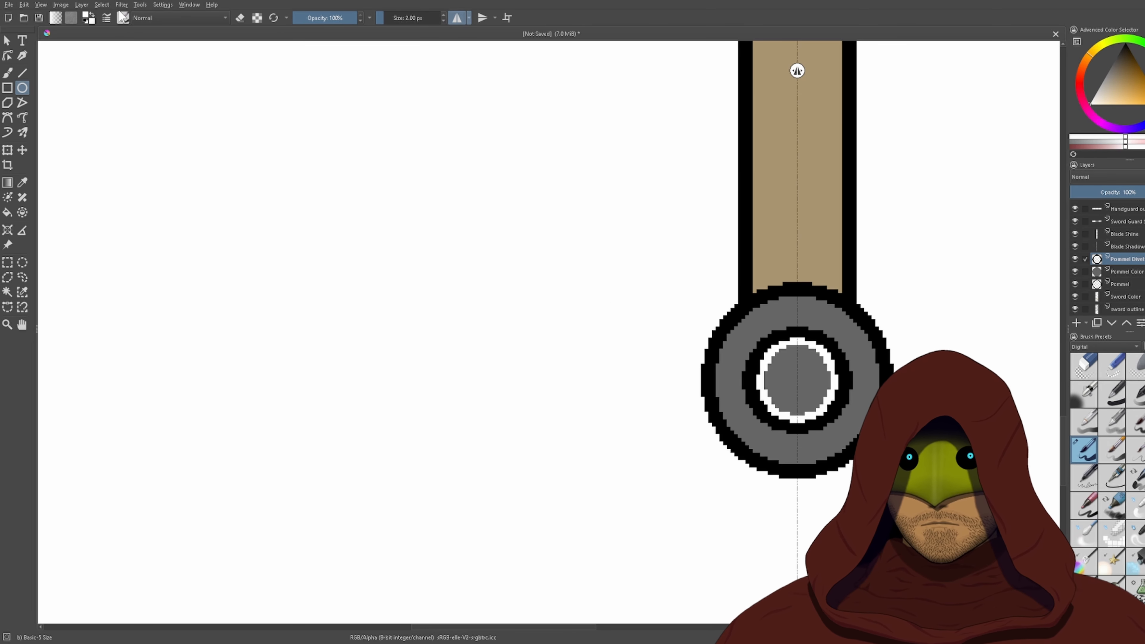
# - Try blurring the black ring together with the white circle inside it
pyautogui.click(279, 62)
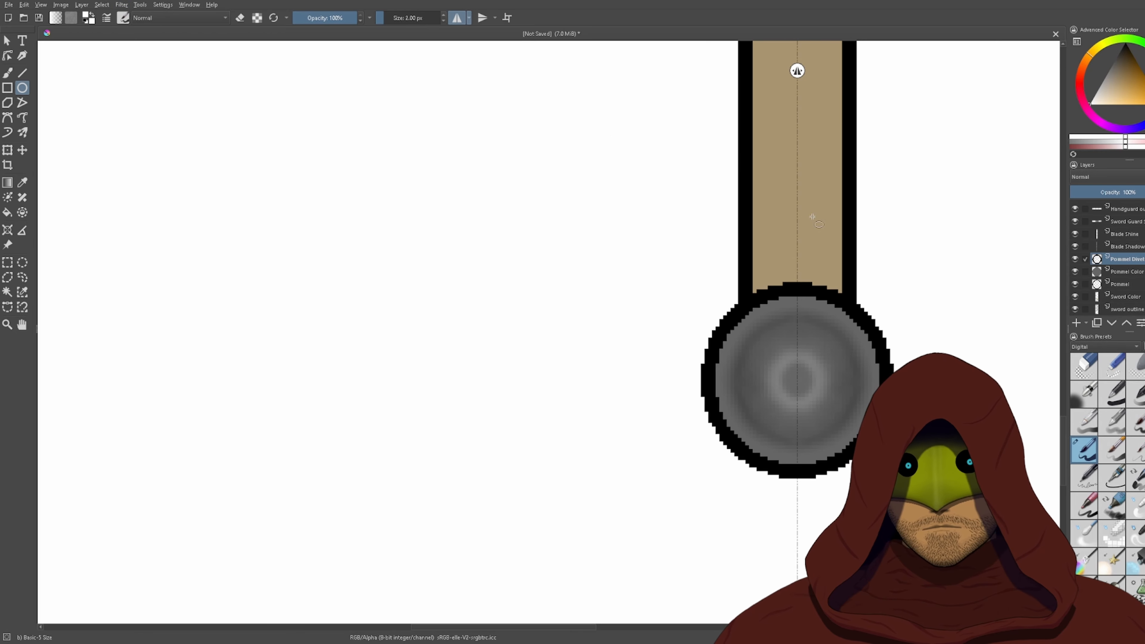
pyautogui.scroll(2, 922, 344)
pyautogui.hotkey('ctrl', 'z')
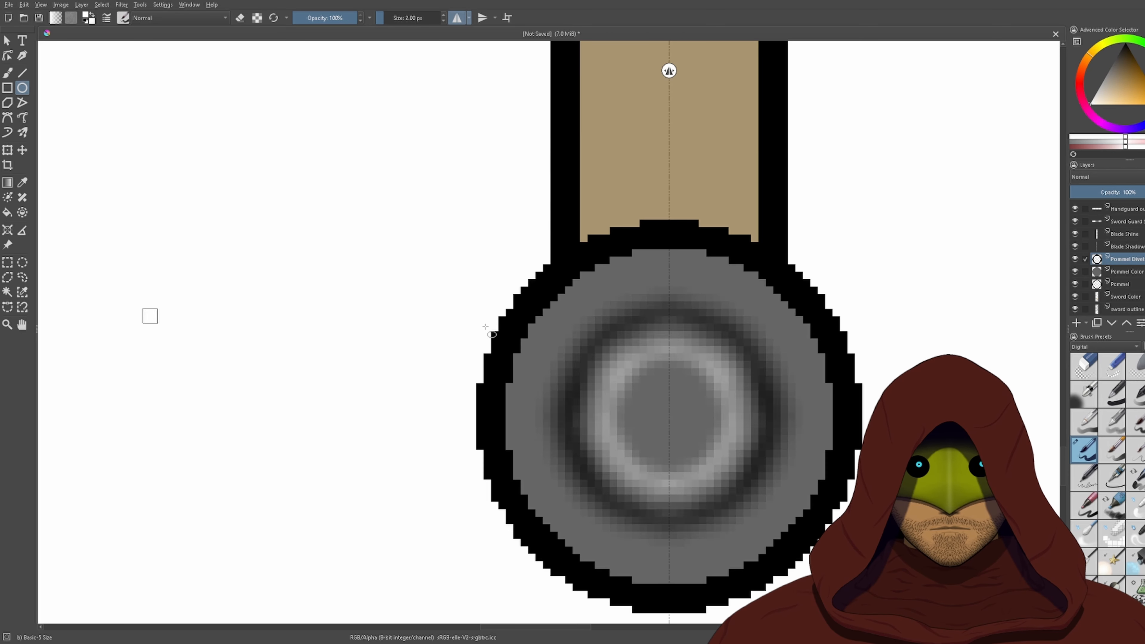
pyautogui.scroll(-5, 676, 325)
pyautogui.scroll(4, 710, 322)
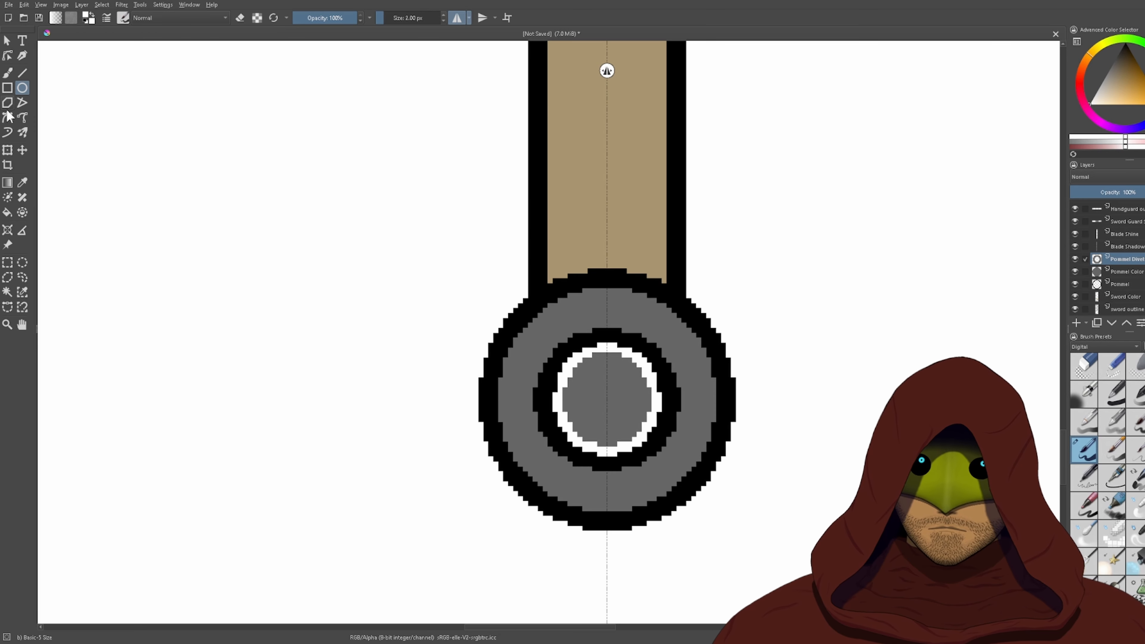
# - Fill the disc inside the white circle with dark grey
pyautogui.click(7, 212)
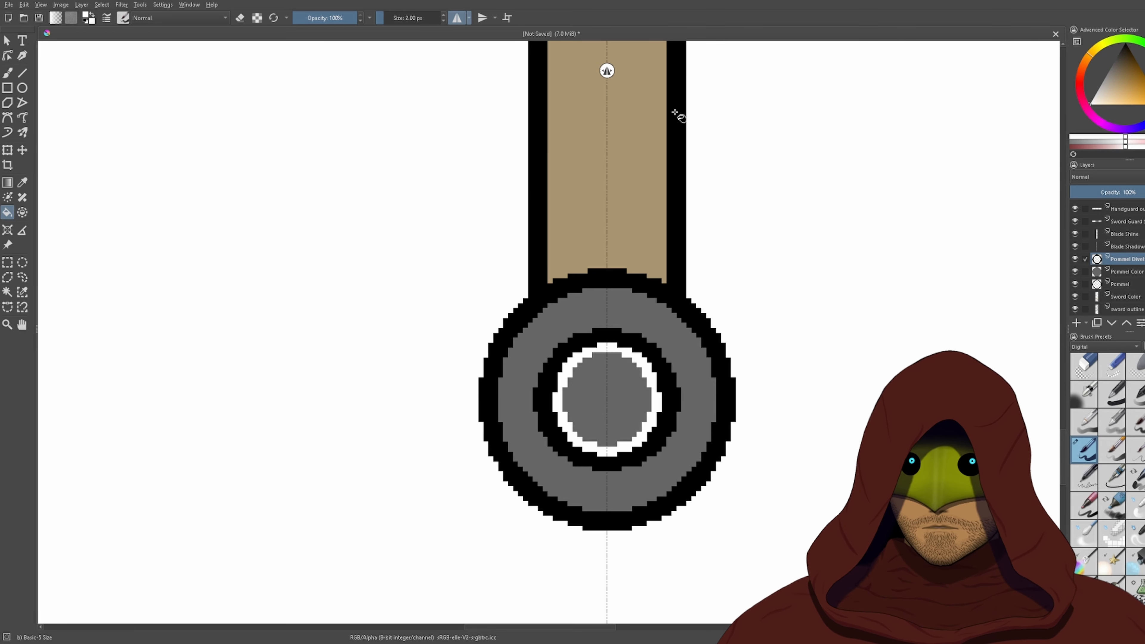
pyautogui.moveTo(1126, 48); pyautogui.dragTo(1105, 59)
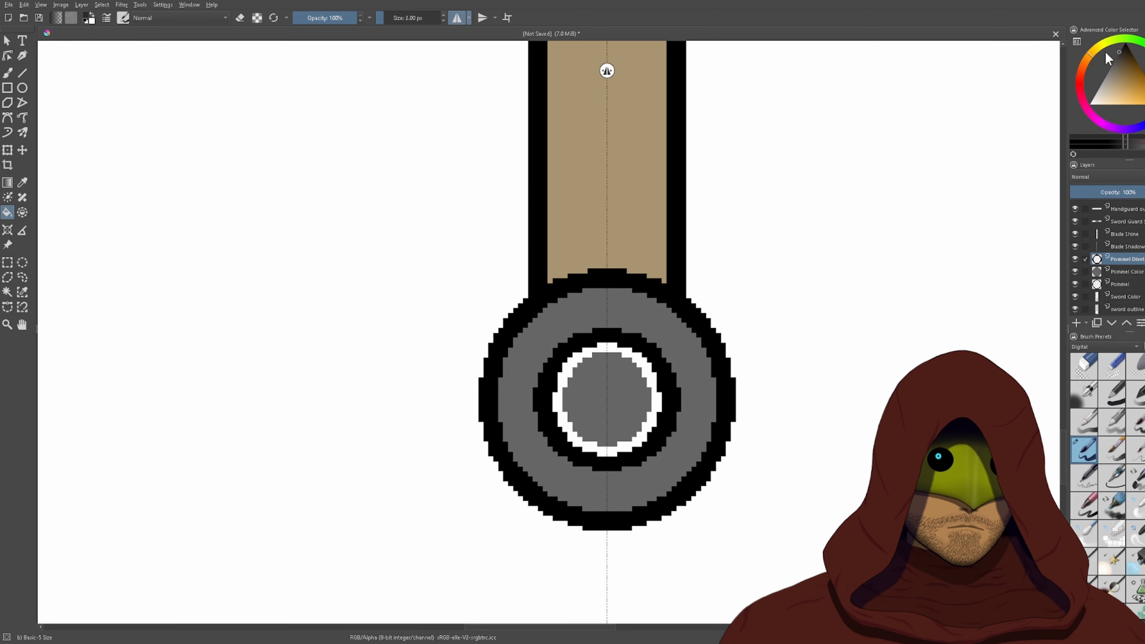
pyautogui.click(586, 403)
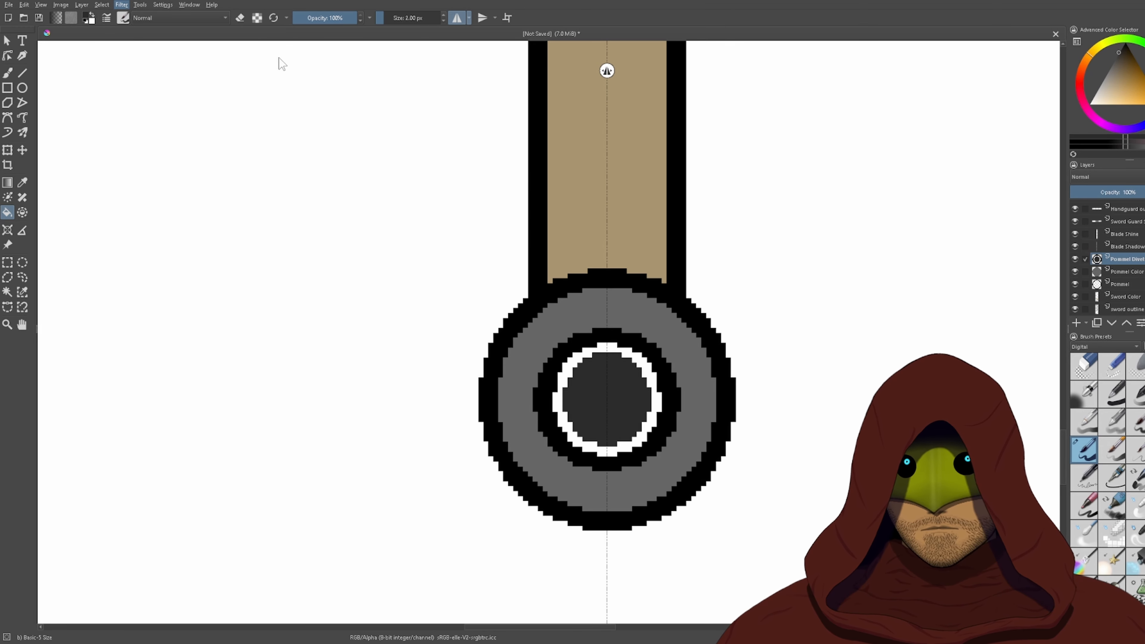
# - Try blurring the filled divot, and undo its changes back to the plain black ring
pyautogui.hotkey('ctrl', 'f')
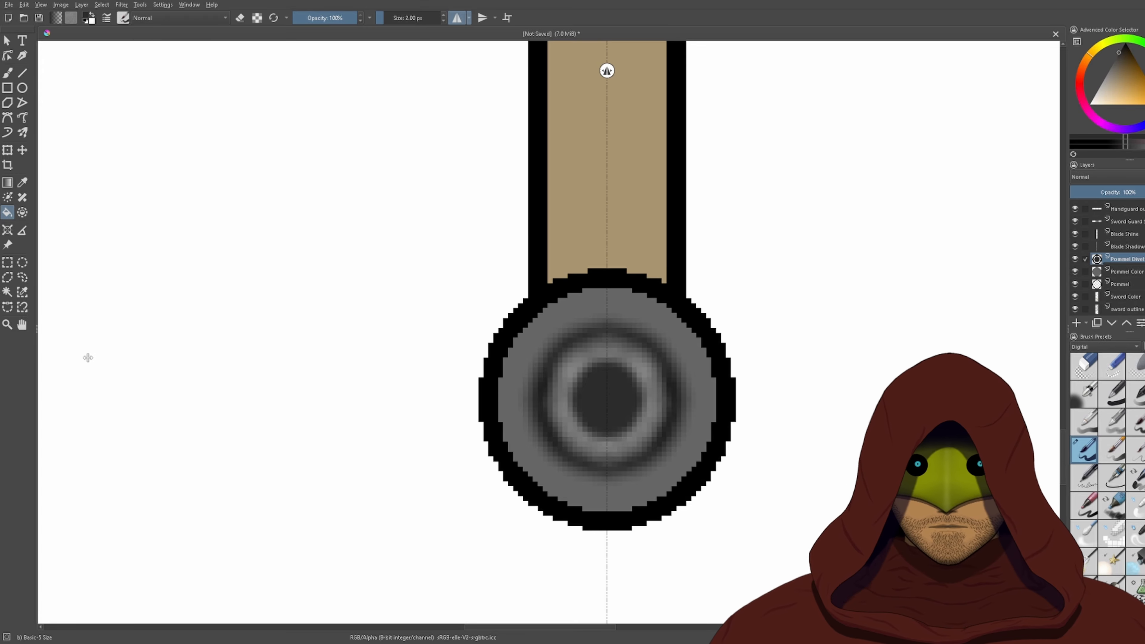
pyautogui.hotkey('ctrl', 'z')
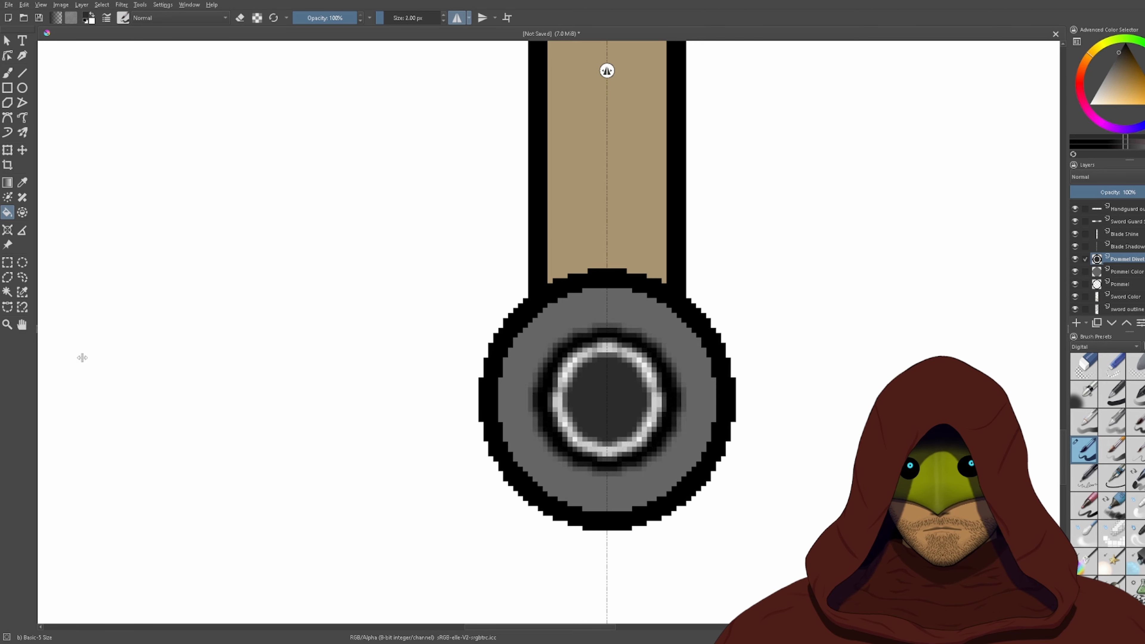
pyautogui.scroll(-3, 666, 356)
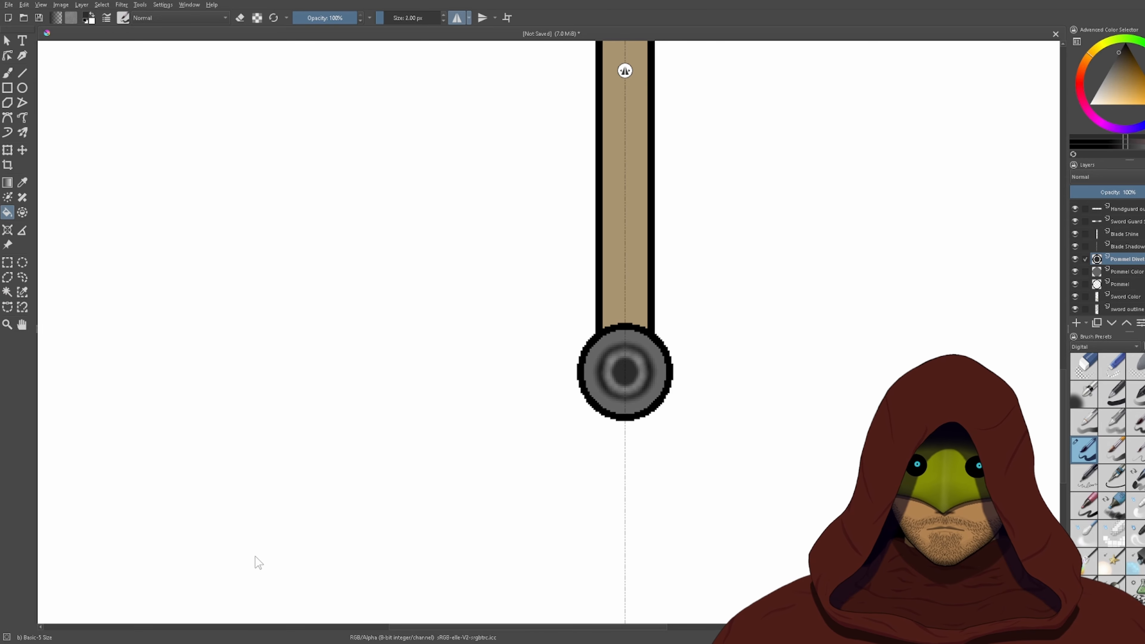
pyautogui.hotkey('ctrl', 'z')
pyautogui.scroll(5, 640, 390)
pyautogui.hotkey('ctrl', 'z')
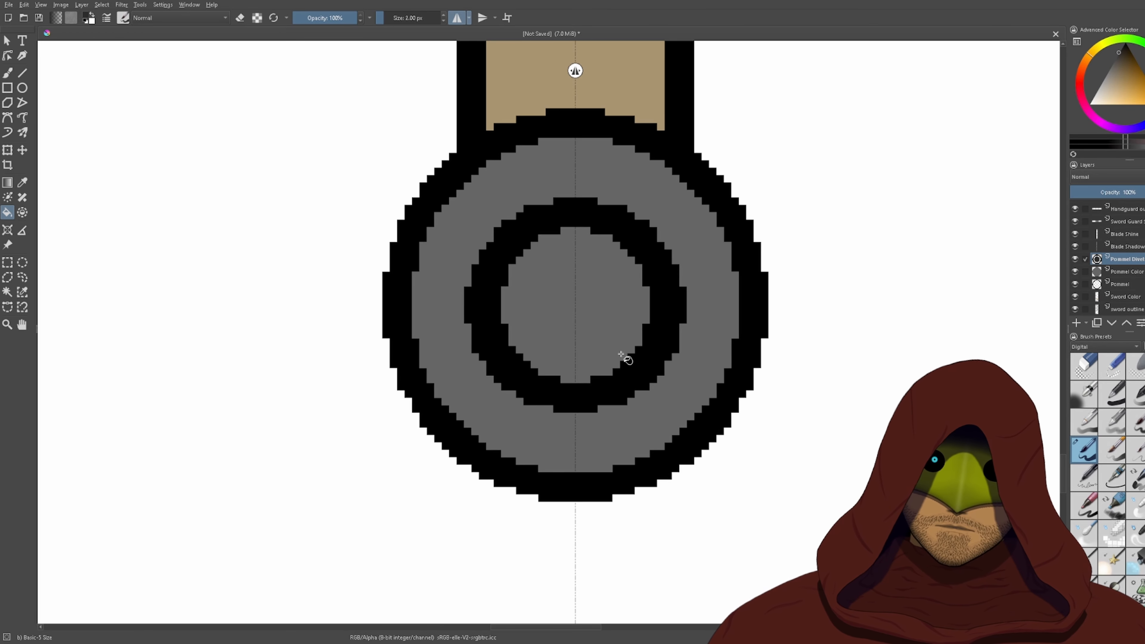
# - Draw a white circle around the outer edge of the pommel's black ring
pyautogui.click(20, 89)
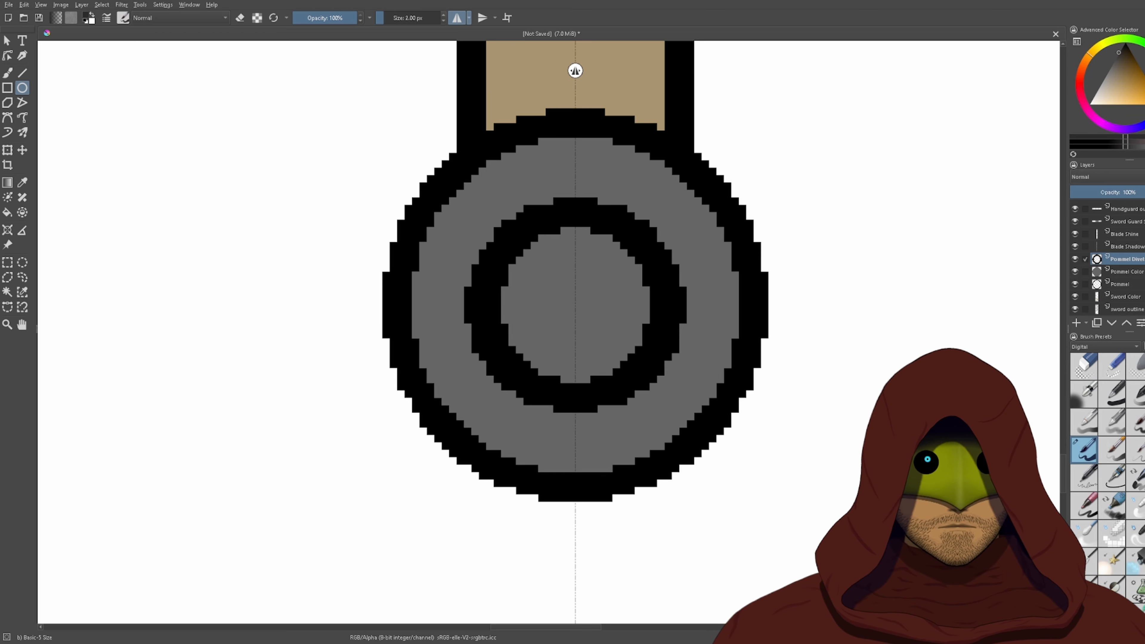
pyautogui.moveTo(1128, 76); pyautogui.dragTo(1091, 103)
pyautogui.moveTo(463, 165)
pyautogui.mouseDown()
pyautogui.moveTo(629, 361)
pyautogui.moveTo(652, 353)
pyautogui.moveTo(670, 396)
pyautogui.moveTo(658, 393)
pyautogui.moveTo(689, 412)
pyautogui.mouseUp()
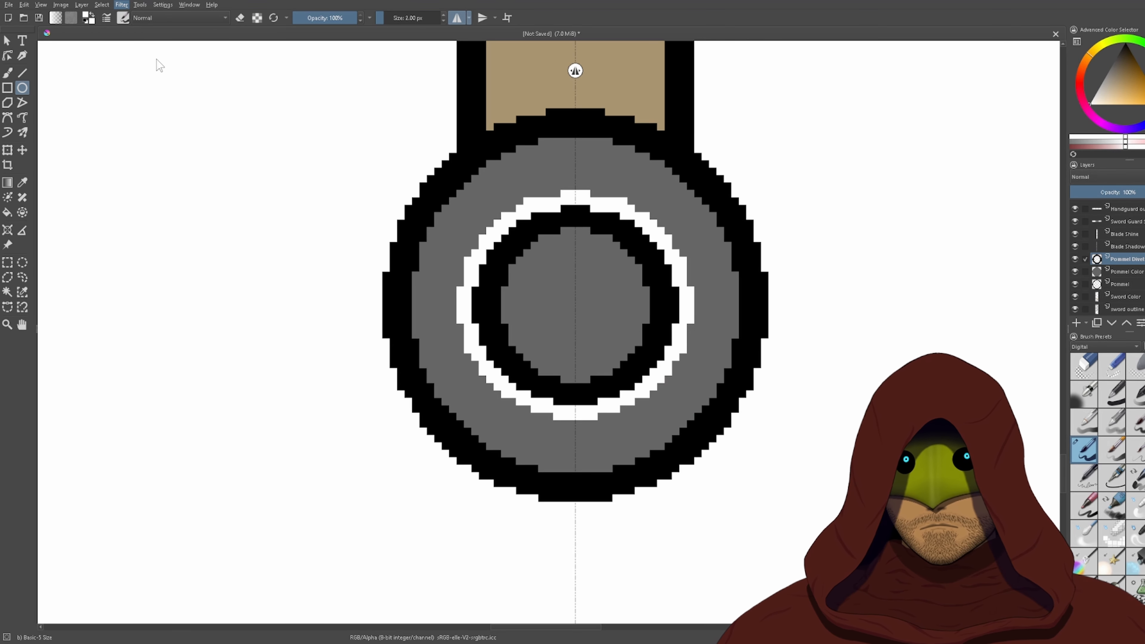
# - Try out different blur strengths on the white and black rings, and undo the blur
pyautogui.hotkey('ctrl', 'f')
pyautogui.scroll(-2, 706, 300)
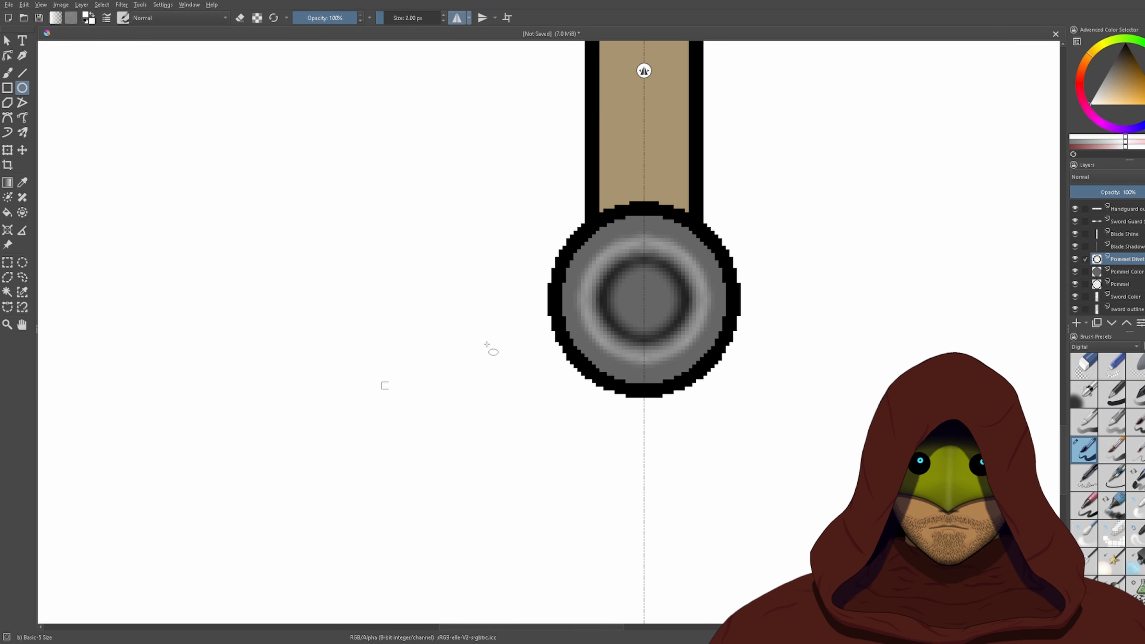
pyautogui.scroll(-2, 564, 326)
pyautogui.scroll(2, 563, 327)
pyautogui.hotkey('ctrl', 'z')
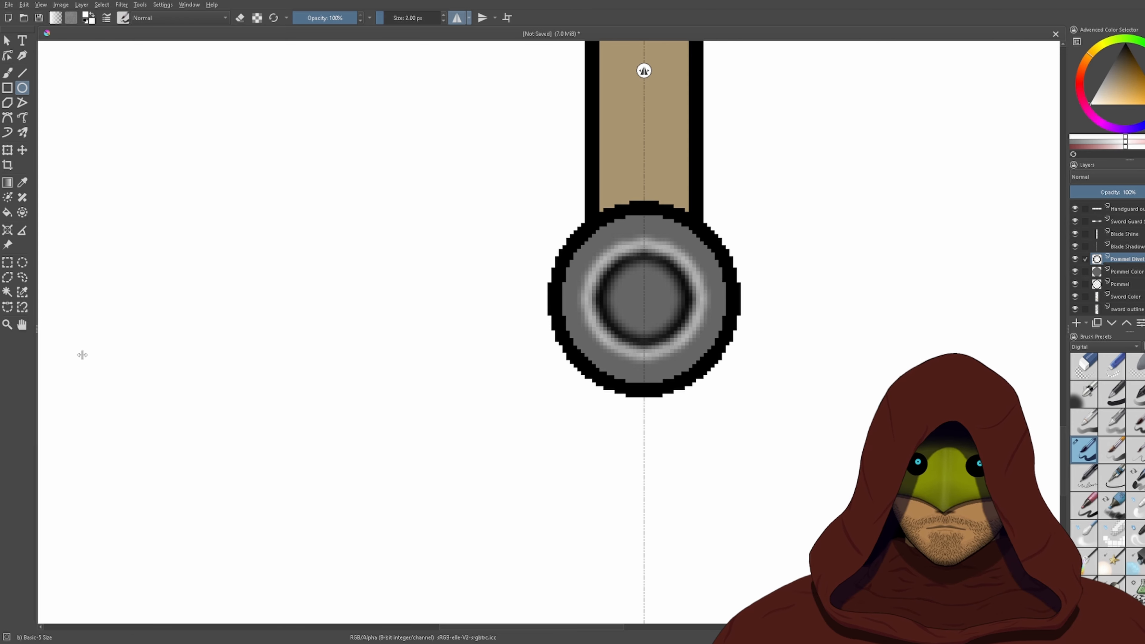
pyautogui.hotkey('ctrl', 'z')
pyautogui.hotkey('ctrl', 'f')
pyautogui.hotkey('ctrl', 'f')
pyautogui.hotkey('ctrl', 'f')
pyautogui.hotkey('ctrl', 'f')
pyautogui.hotkey('ctrl', 'z')
pyautogui.hotkey('ctrl', 'z')
pyautogui.hotkey('ctrl', 'z')
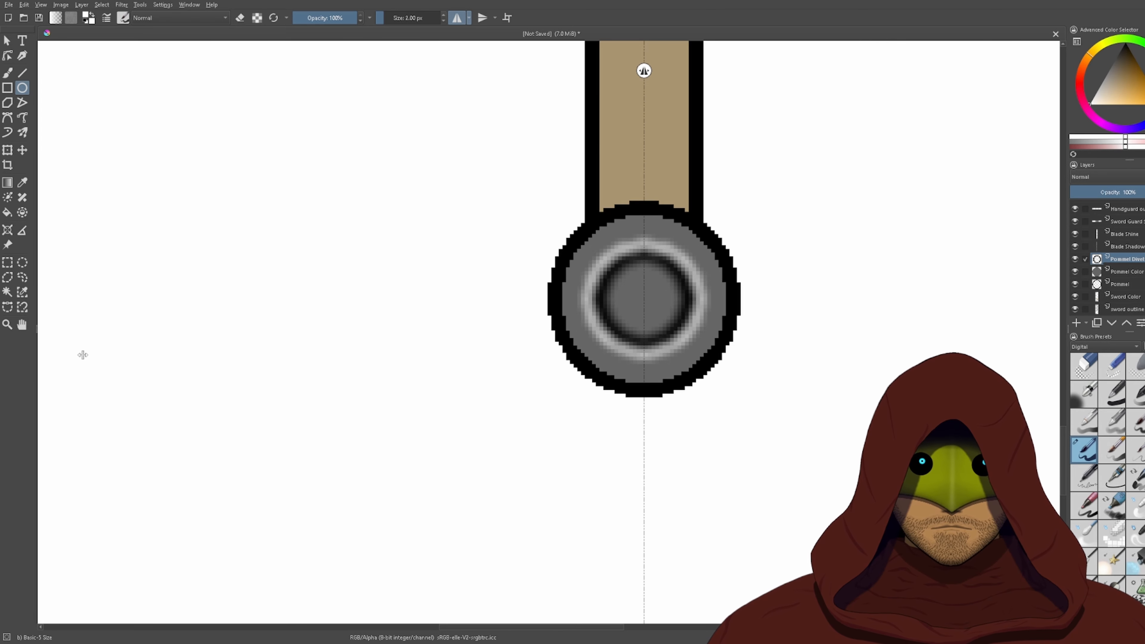
pyautogui.hotkey('ctrl', 'z')
pyautogui.hotkey('ctrl', 'f')
pyautogui.hotkey('ctrl', 'f')
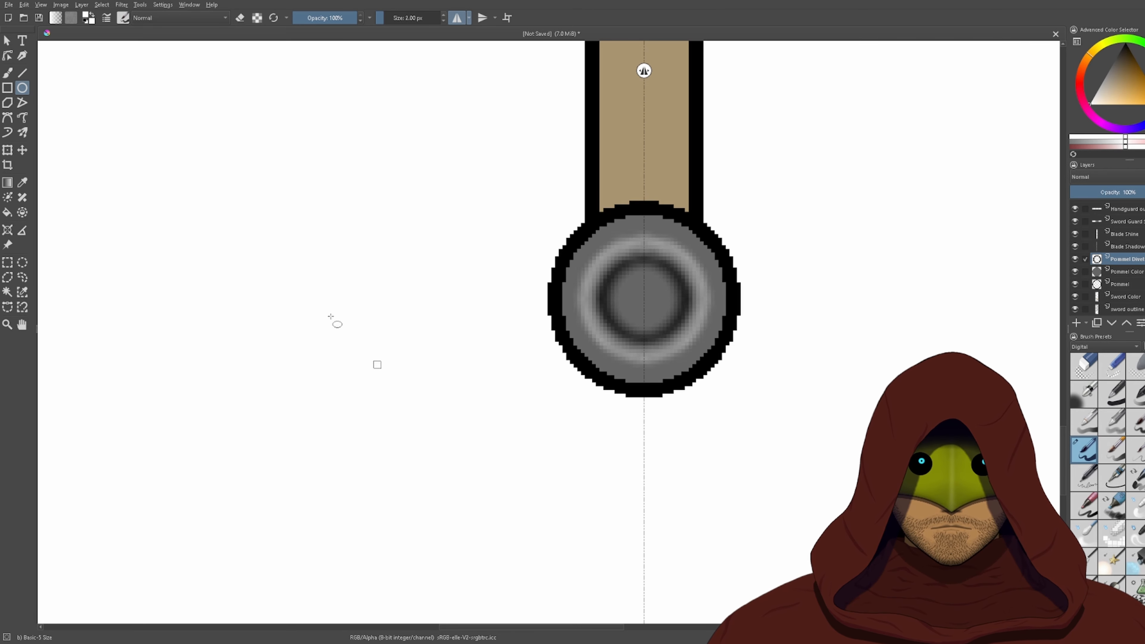
pyautogui.scroll(-3, 491, 312)
pyautogui.scroll(3, 578, 319)
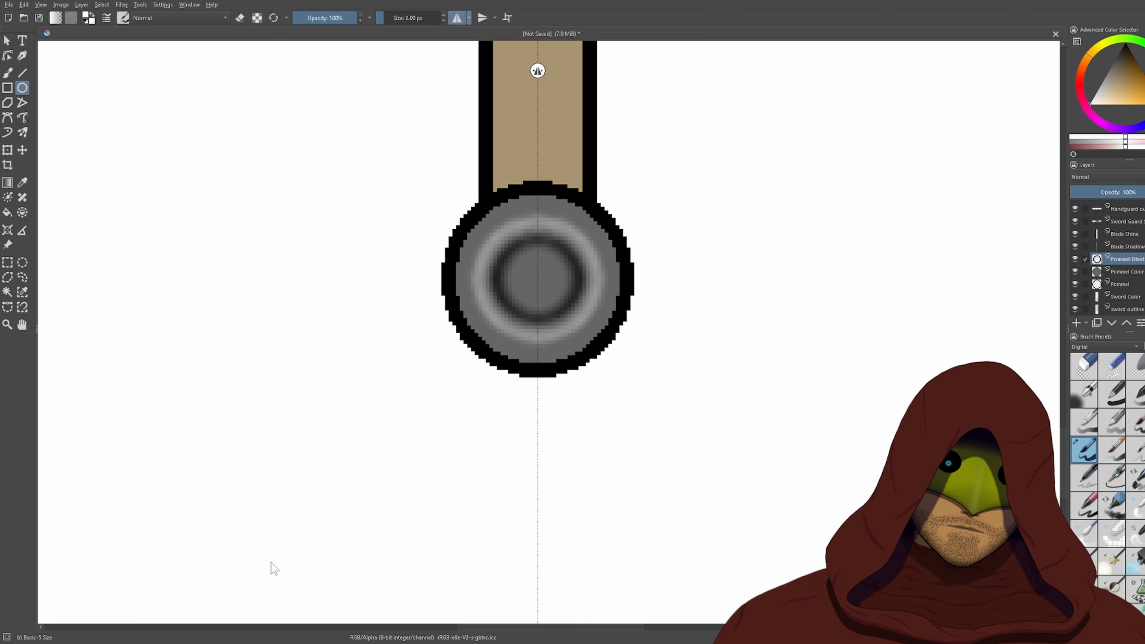
pyautogui.hotkey('ctrl', 'z')
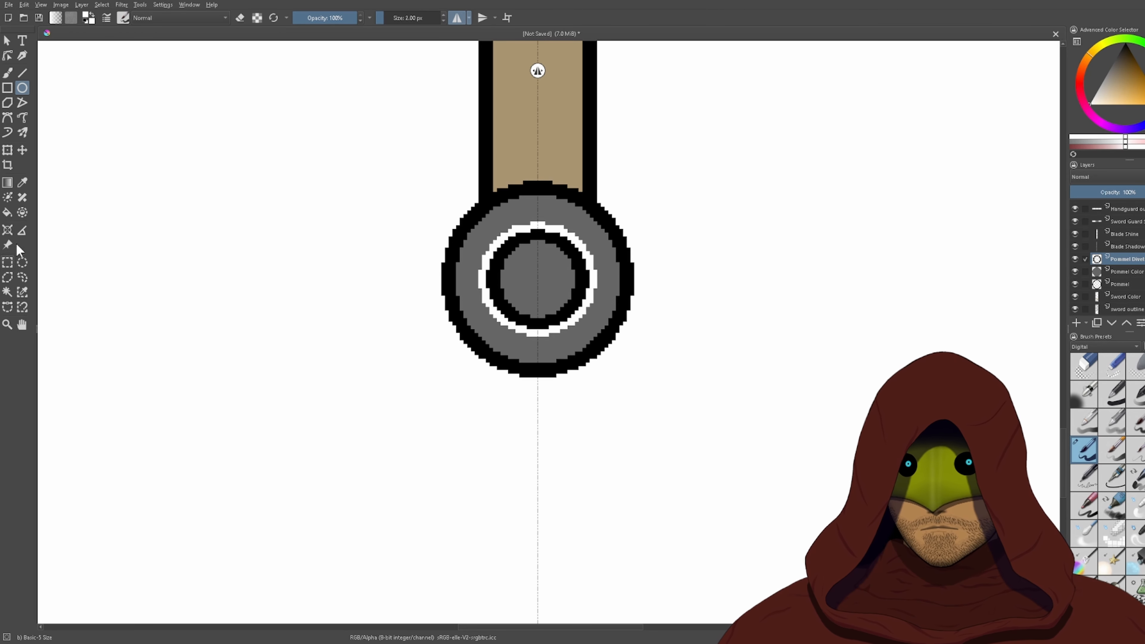
# - Fill the disc inside the black ring with dark grey and blur the whole divot
pyautogui.click(7, 212)
pyautogui.moveTo(1109, 88); pyautogui.dragTo(1115, 62)
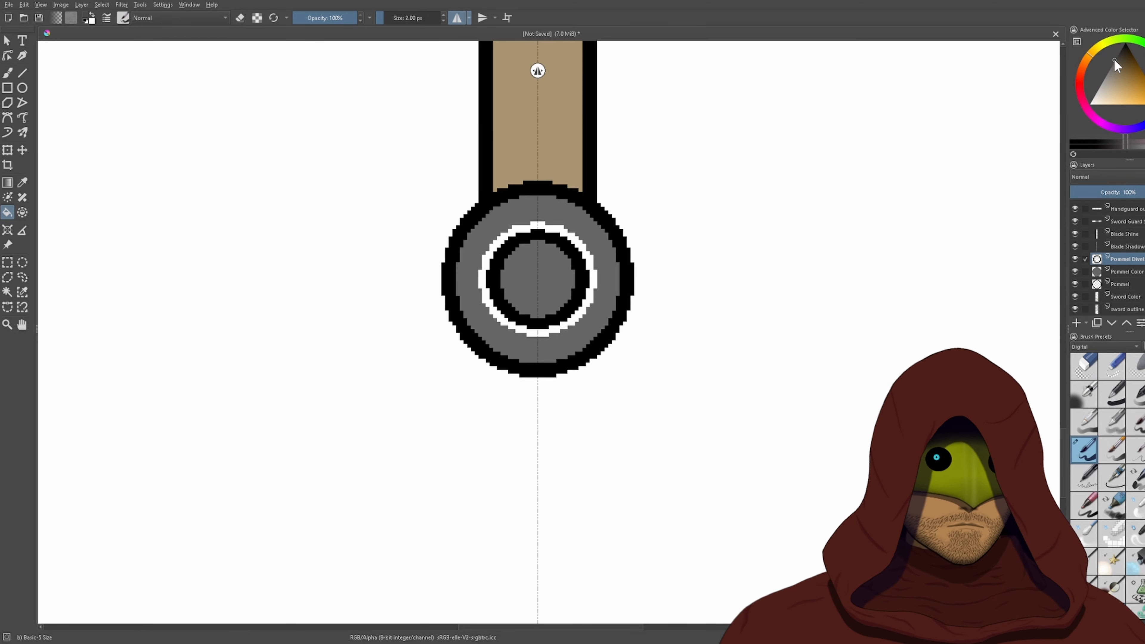
pyautogui.click(563, 275)
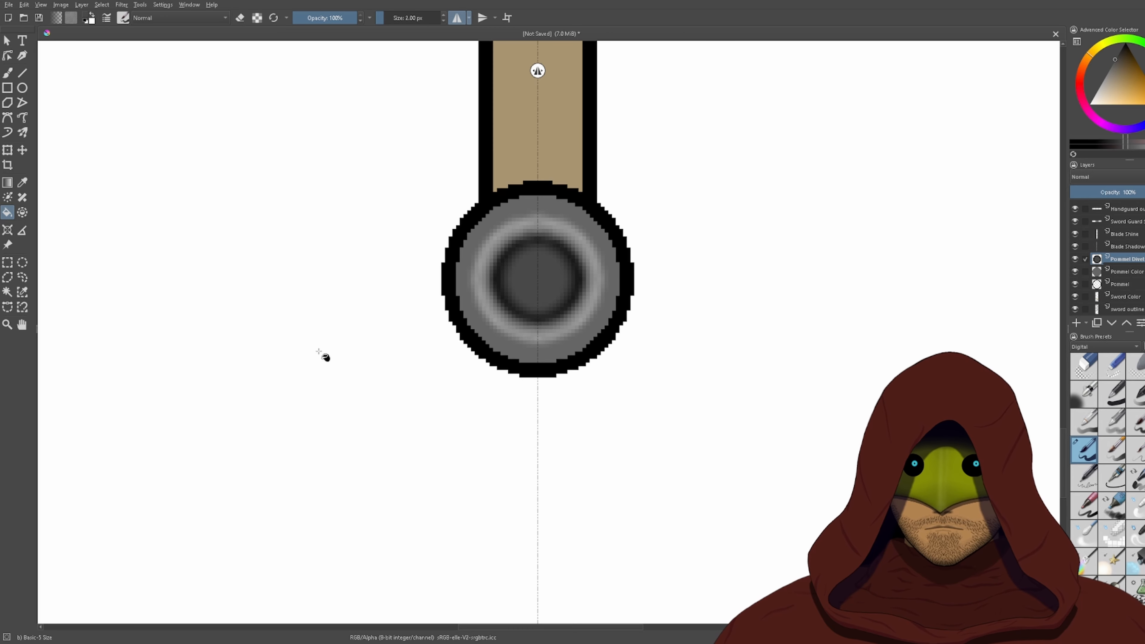
pyautogui.scroll(-3, 622, 342)
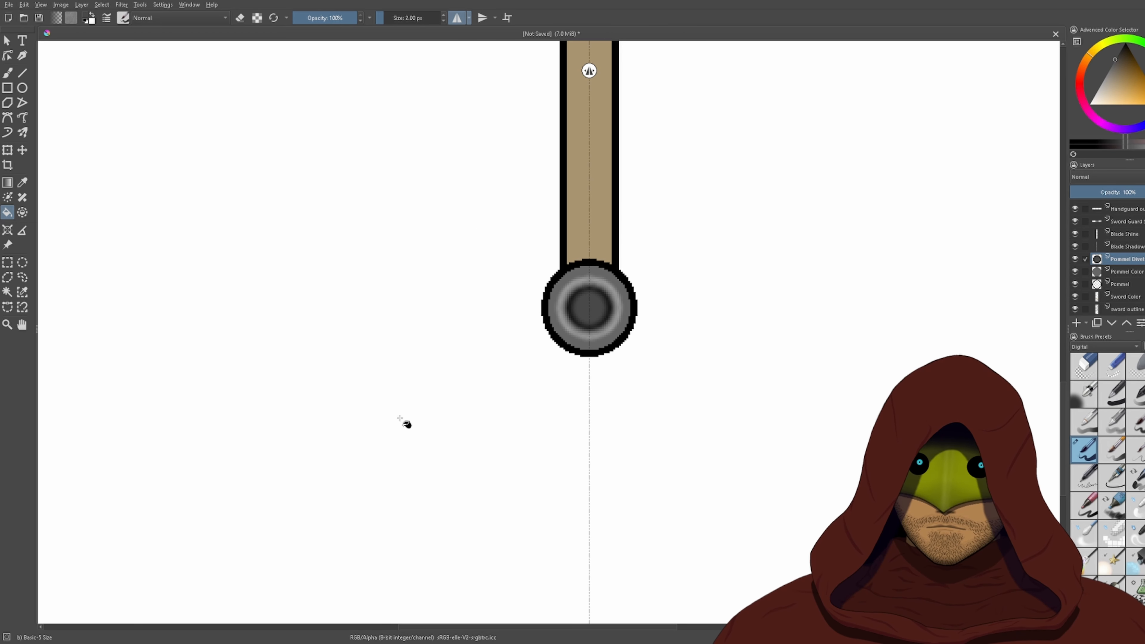
# - Add a new paint layer above the divot and draw a black circle just inside the pommel's outline
pyautogui.click(1077, 323)
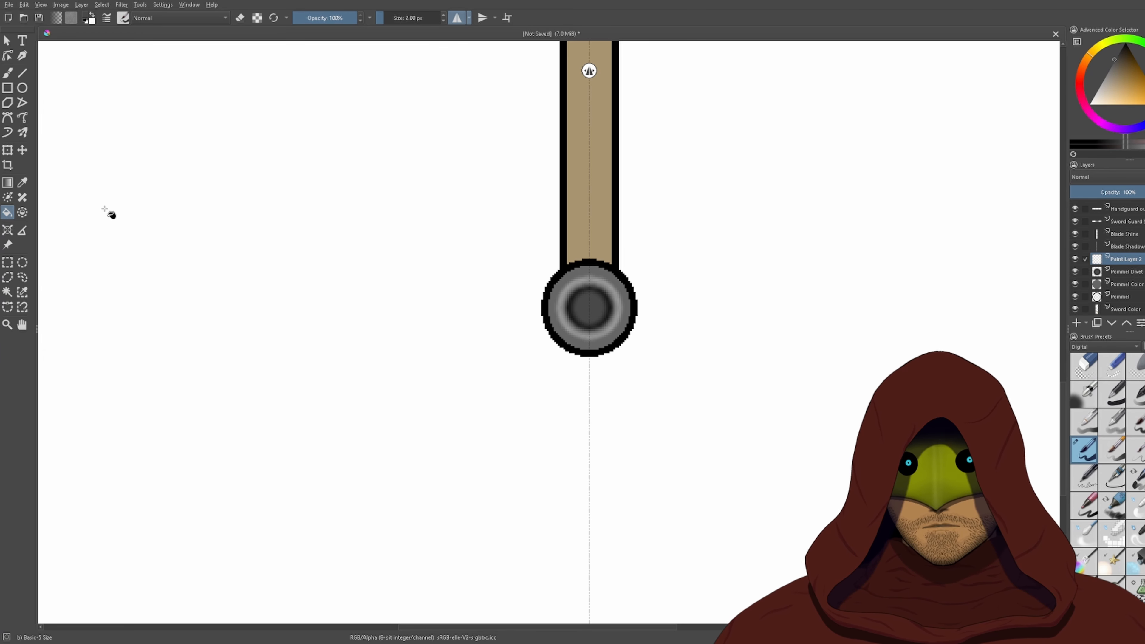
pyautogui.click(22, 87)
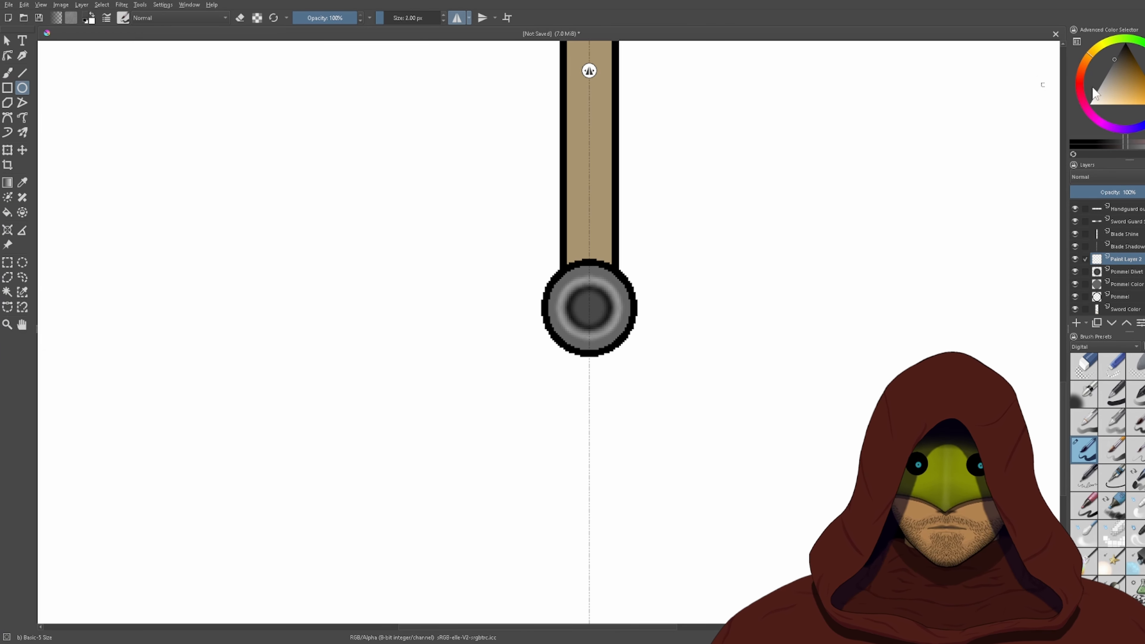
pyautogui.scroll(2, 601, 298)
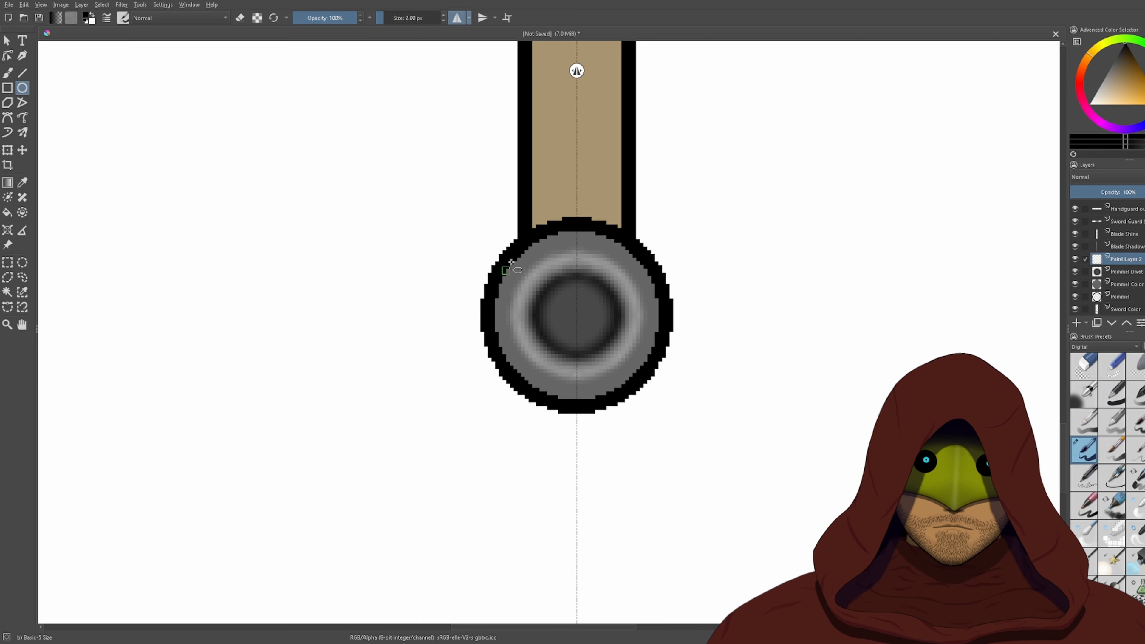
pyautogui.moveTo(562, 297)
pyautogui.mouseDown()
pyautogui.moveTo(652, 365)
pyautogui.moveTo(656, 399)
pyautogui.mouseUp()
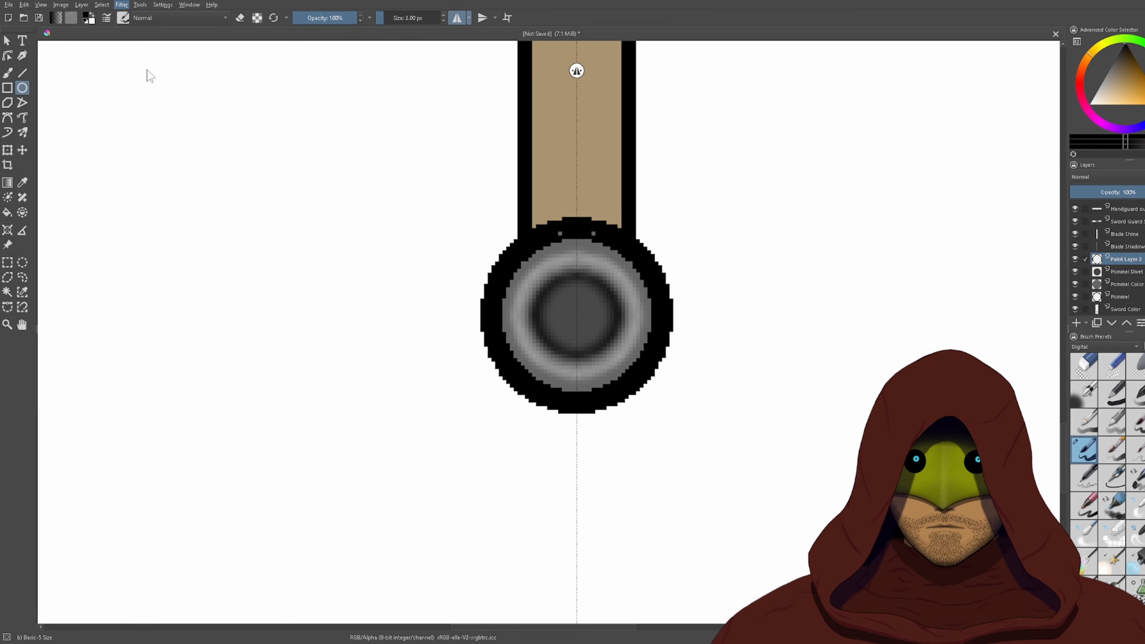
# - Blur the black edge circle into a soft shadow and set its layer's opacity to 69%
pyautogui.click(273, 55)
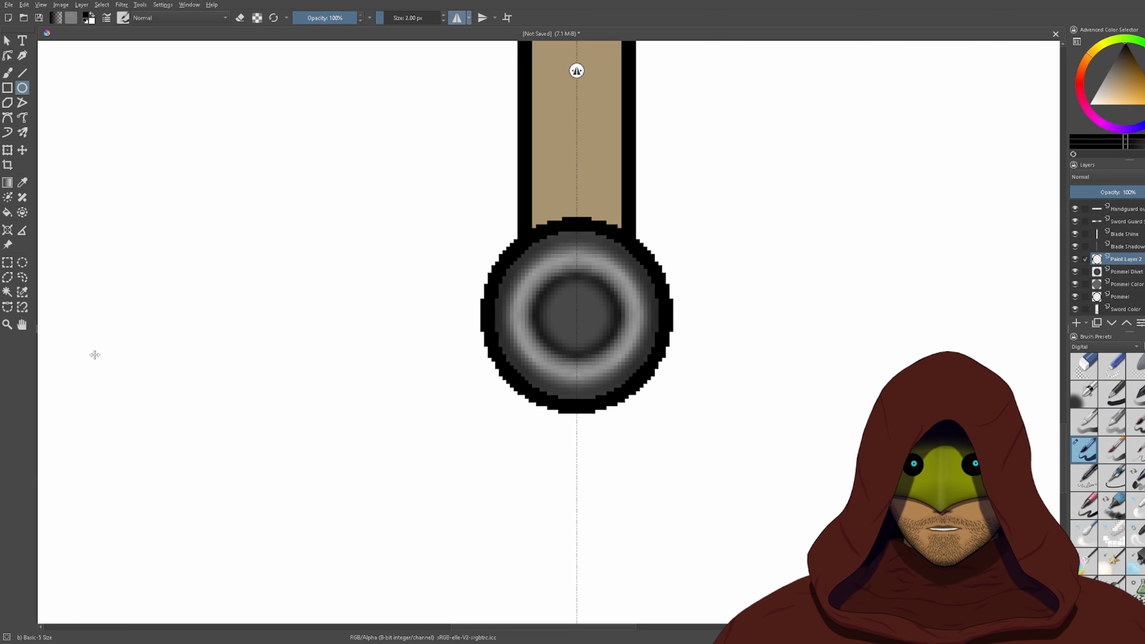
pyautogui.moveTo(91, 355)
pyautogui.mouseDown()
pyautogui.moveTo(107, 355)
pyautogui.moveTo(82, 353)
pyautogui.moveTo(95, 353)
pyautogui.mouseUp()
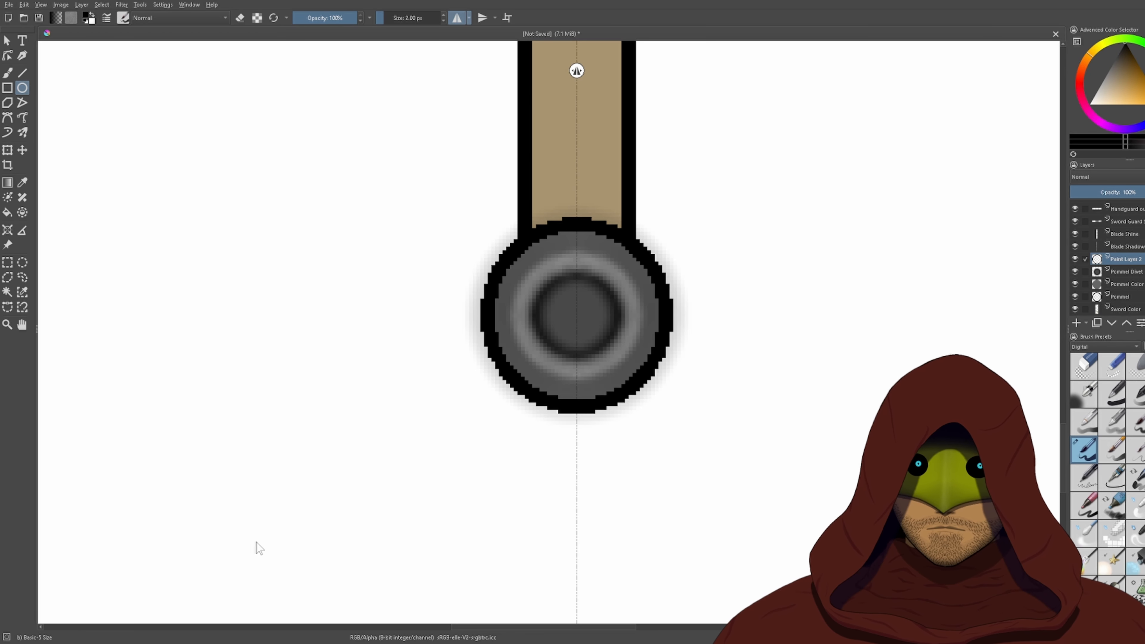
pyautogui.moveTo(87, 358); pyautogui.dragTo(87, 357)
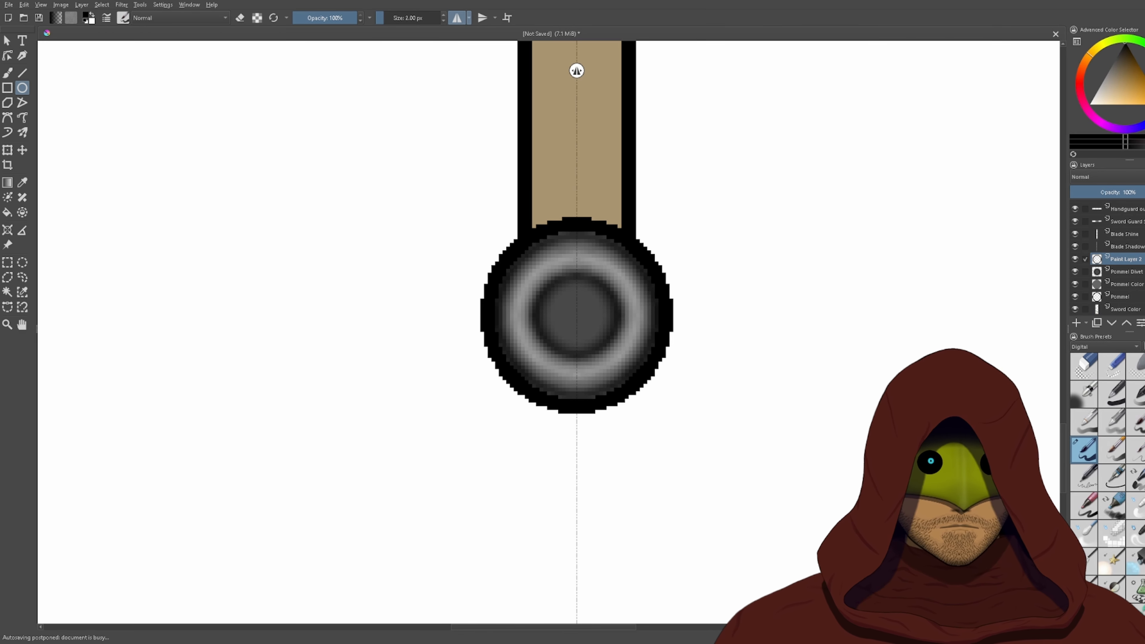
pyautogui.moveTo(1136, 193); pyautogui.dragTo(1129, 192)
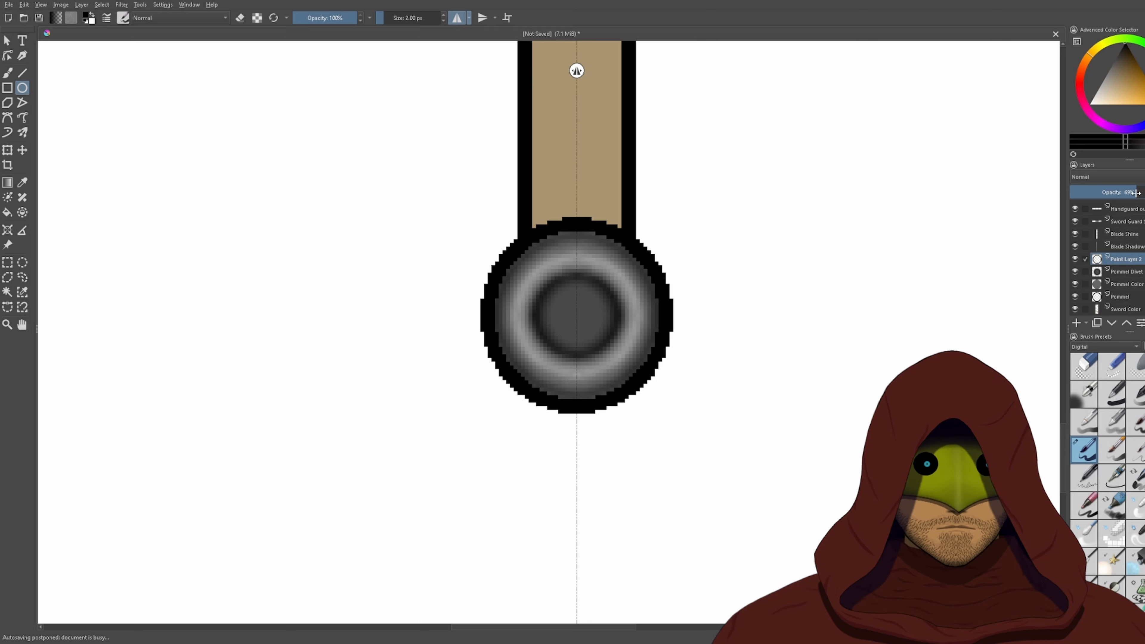
# - Select the grey area of the pommel colour layer's contents and make the edge shadow layer, Paint Layer 2, active
pyautogui.scroll(-1, 1137, 288)
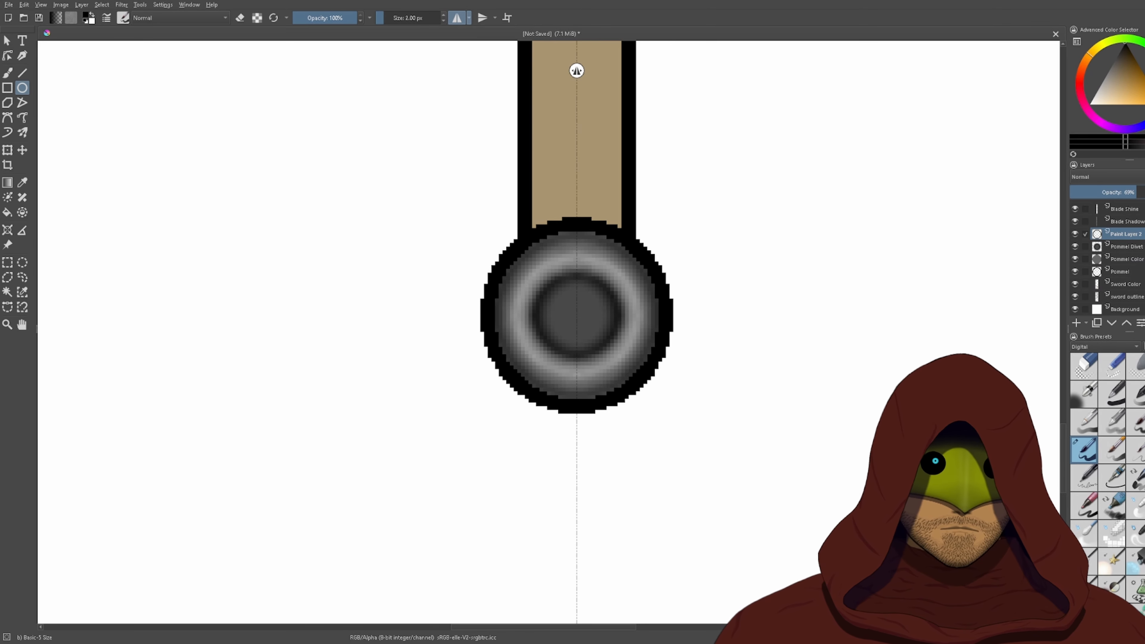
pyautogui.click(1122, 272)
pyautogui.keyDown('ctrl'); pyautogui.click(1096, 260); pyautogui.keyUp('ctrl')
pyautogui.scroll(1, 1136, 261)
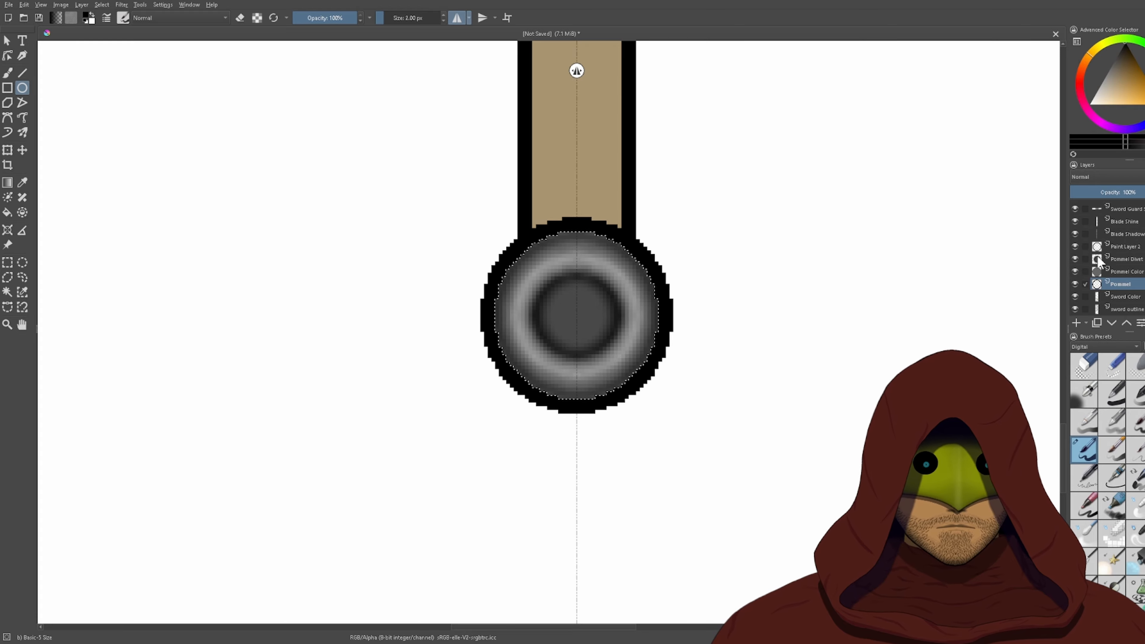
pyautogui.click(1135, 260)
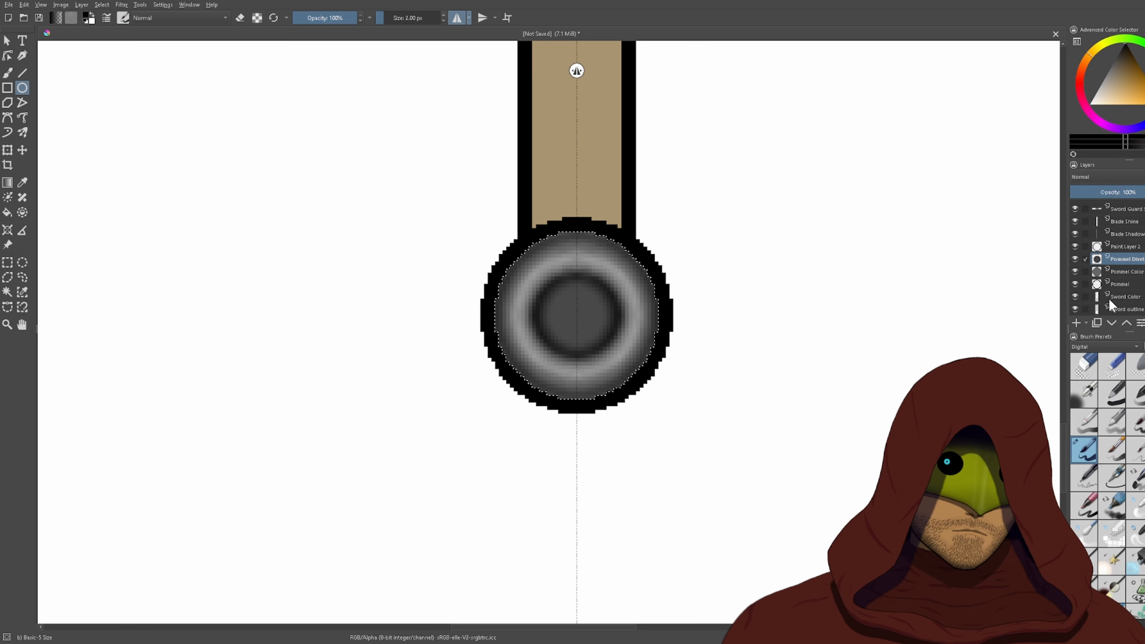
pyautogui.click(1118, 248)
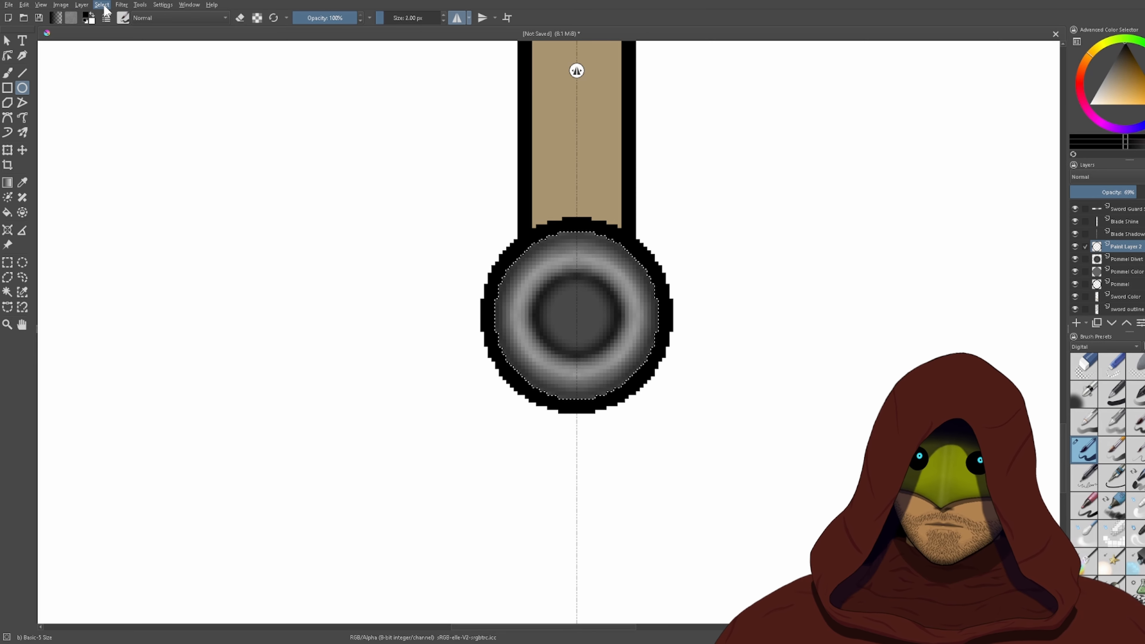
# - Clear the selection around the pommel and rename the edge shadow layer as a pommel texture layer
pyautogui.hotkey('ctrl', 'shift', 'a')
pyautogui.scroll(1, 698, 318)
pyautogui.scroll(-4, 514, 313)
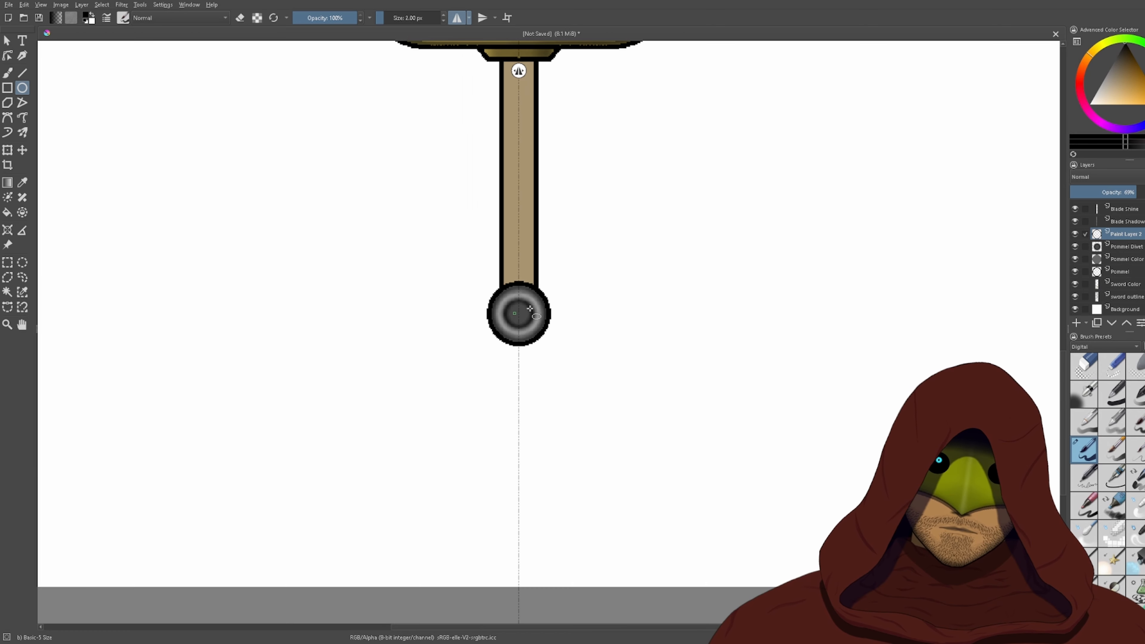
pyautogui.scroll(4, 494, 248)
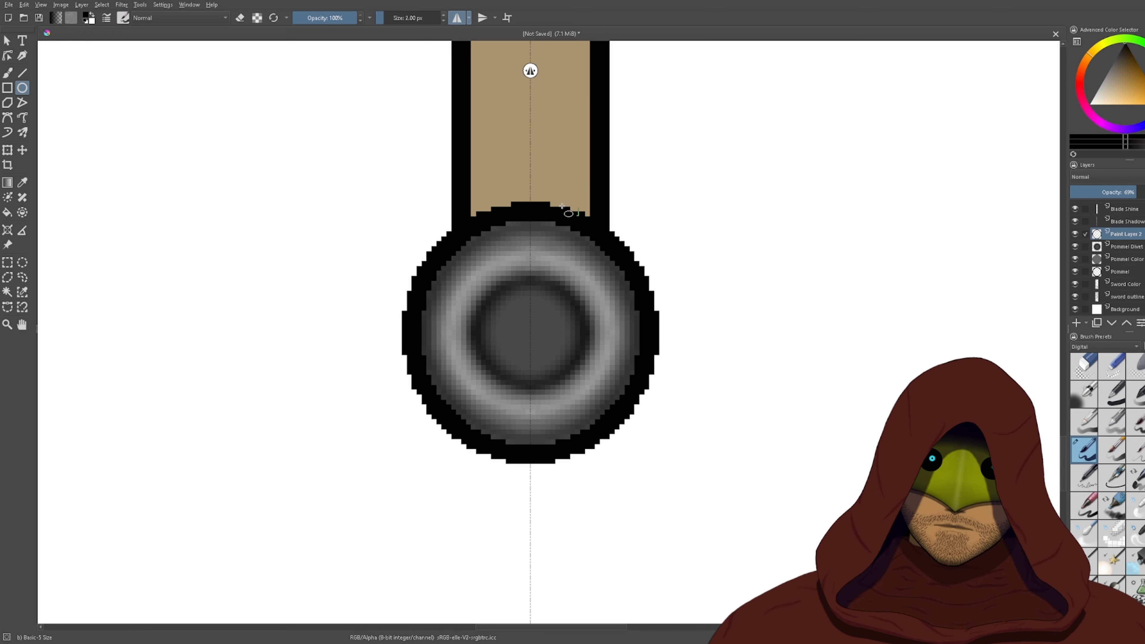
pyautogui.scroll(-4, 521, 235)
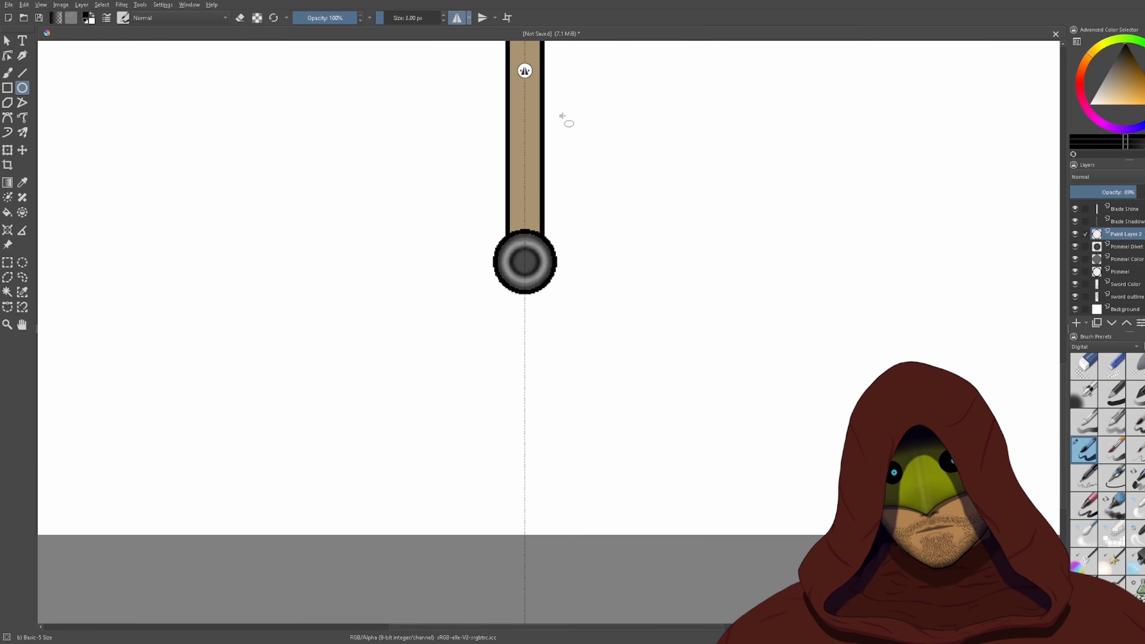
pyautogui.moveTo(562, 116); pyautogui.dragTo(593, 344)
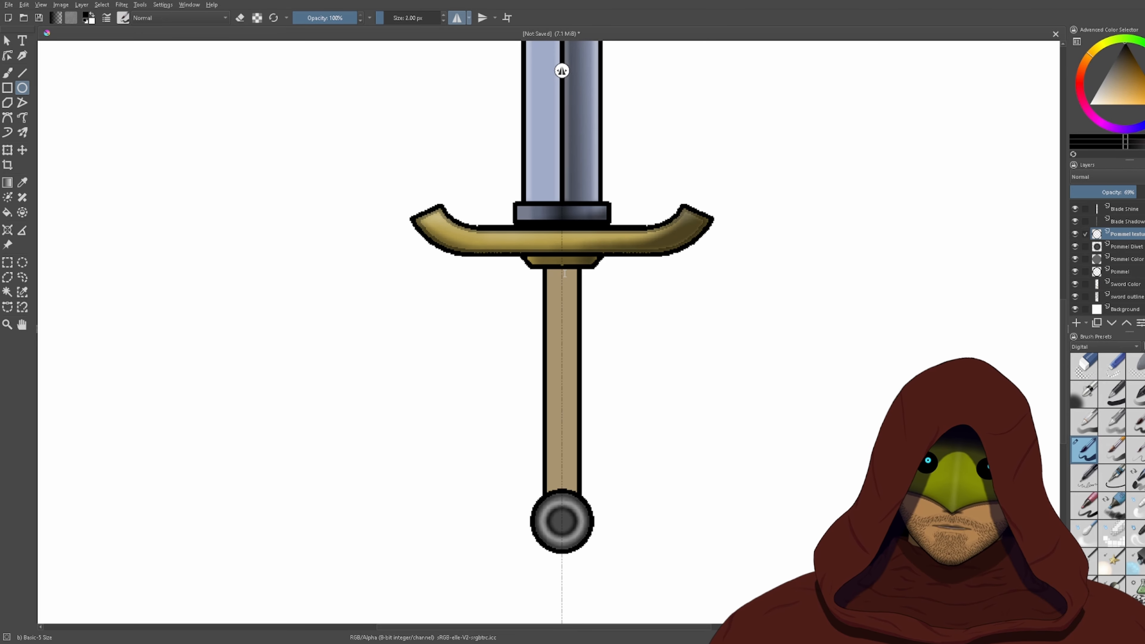
# - On a new paint layer, paint a soft black shadow along the lower edge inside the pommel's selected grey area
pyautogui.click(1076, 324)
pyautogui.moveTo(807, 429); pyautogui.dragTo(945, 240)
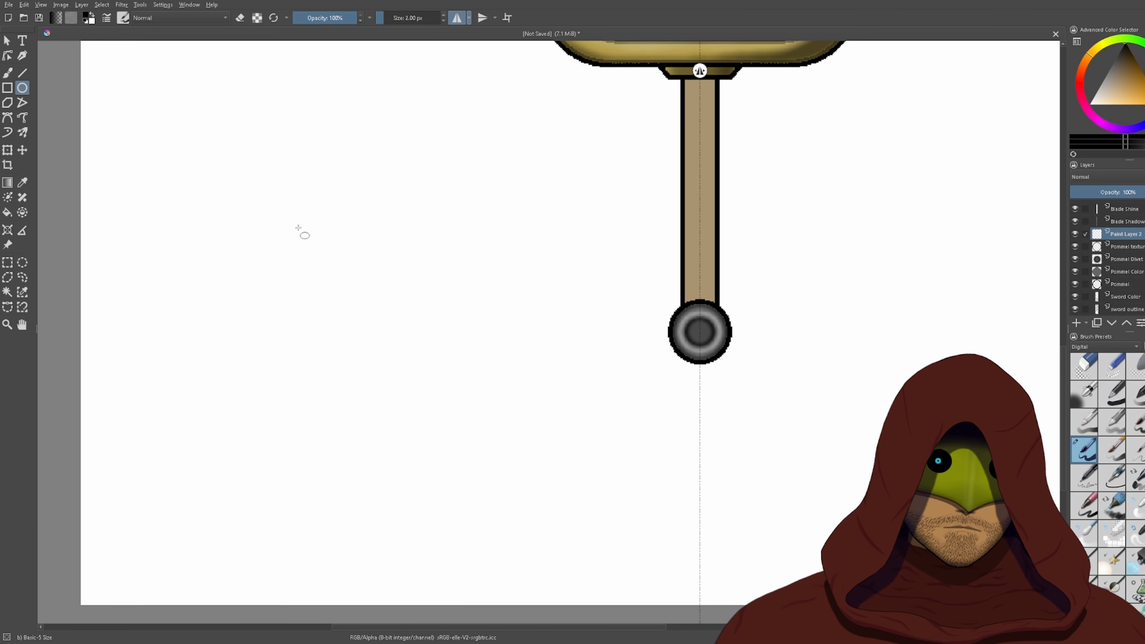
pyautogui.click(9, 75)
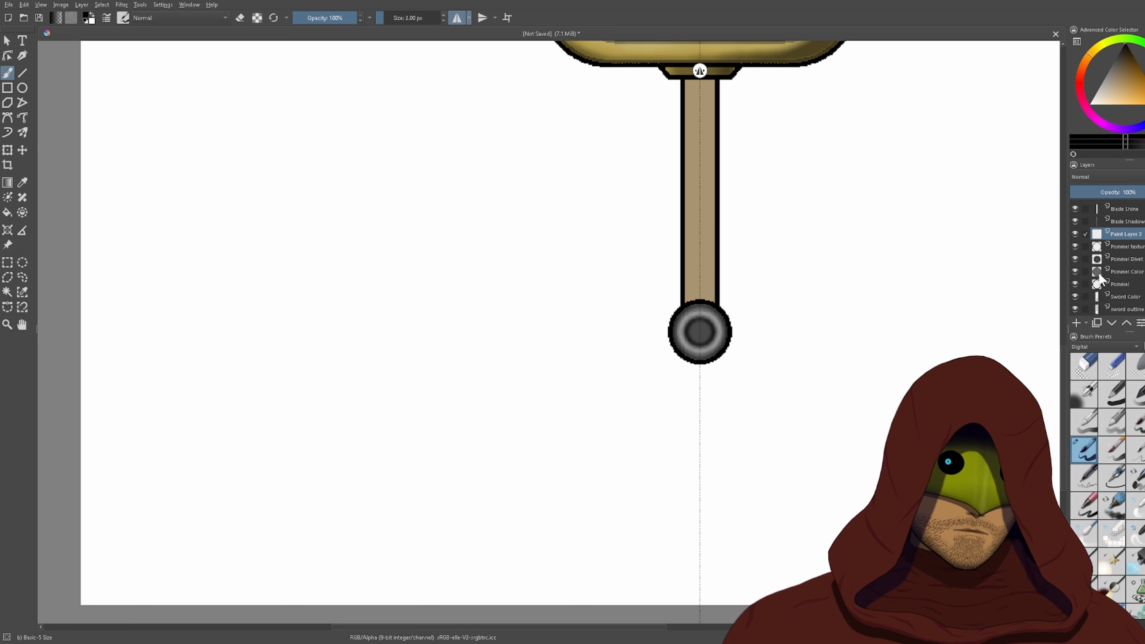
pyautogui.keyDown('ctrl'); pyautogui.click(1097, 273); pyautogui.keyUp('ctrl')
pyautogui.scroll(1, 1099, 272)
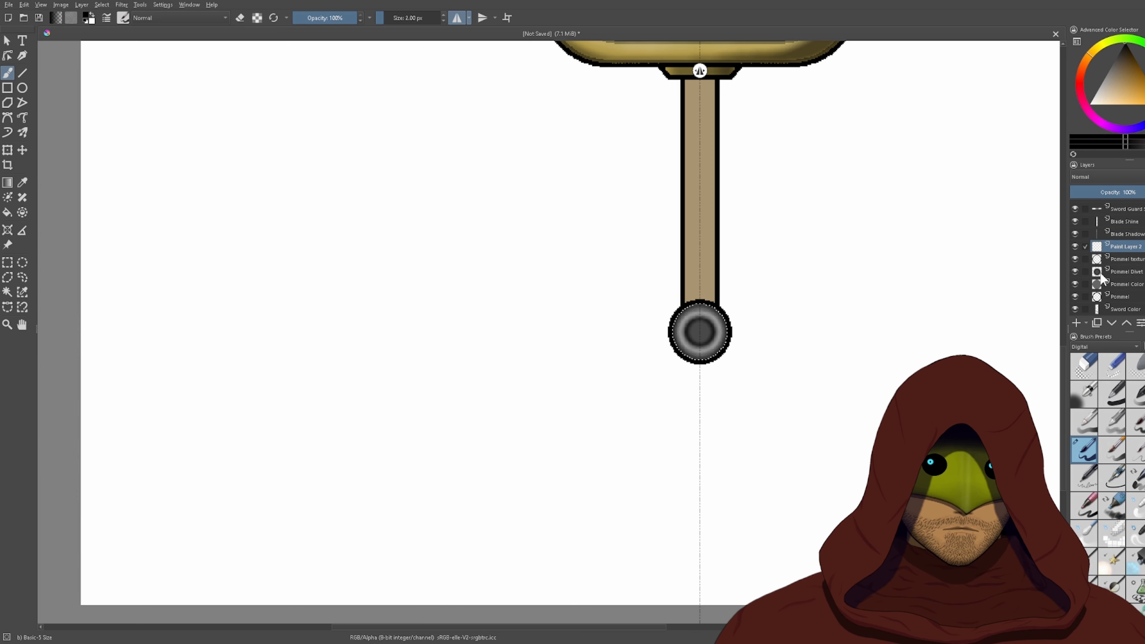
pyautogui.scroll(4, 766, 360)
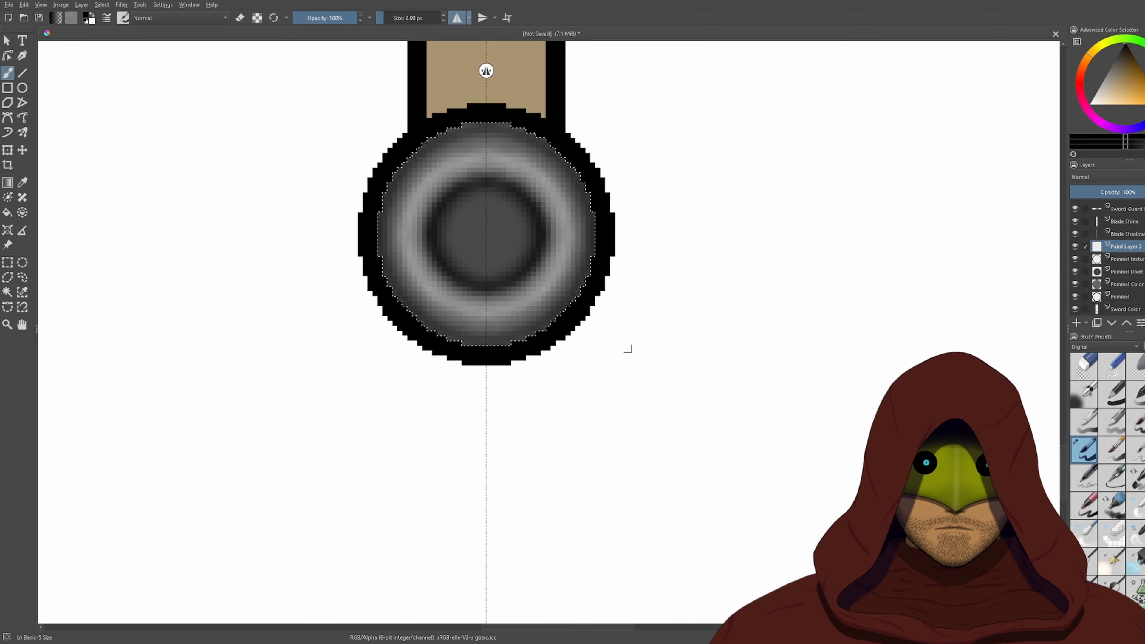
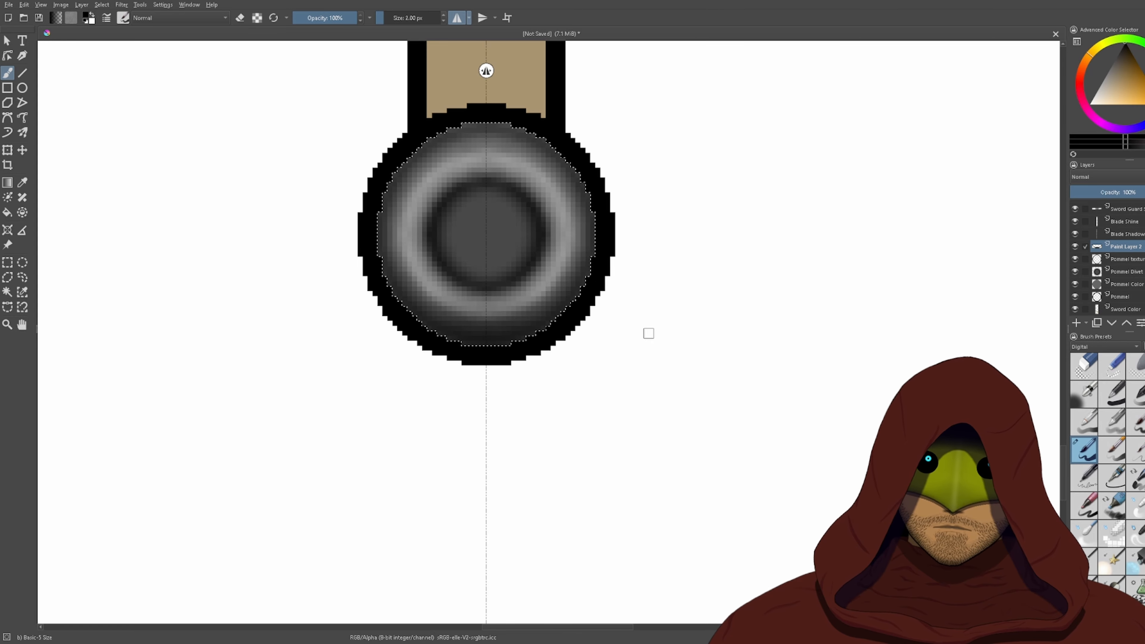
# - On another new paint layer, paint a white highlight along the pommel's upper-left inner edge and turn off mirror painting
pyautogui.click(1076, 323)
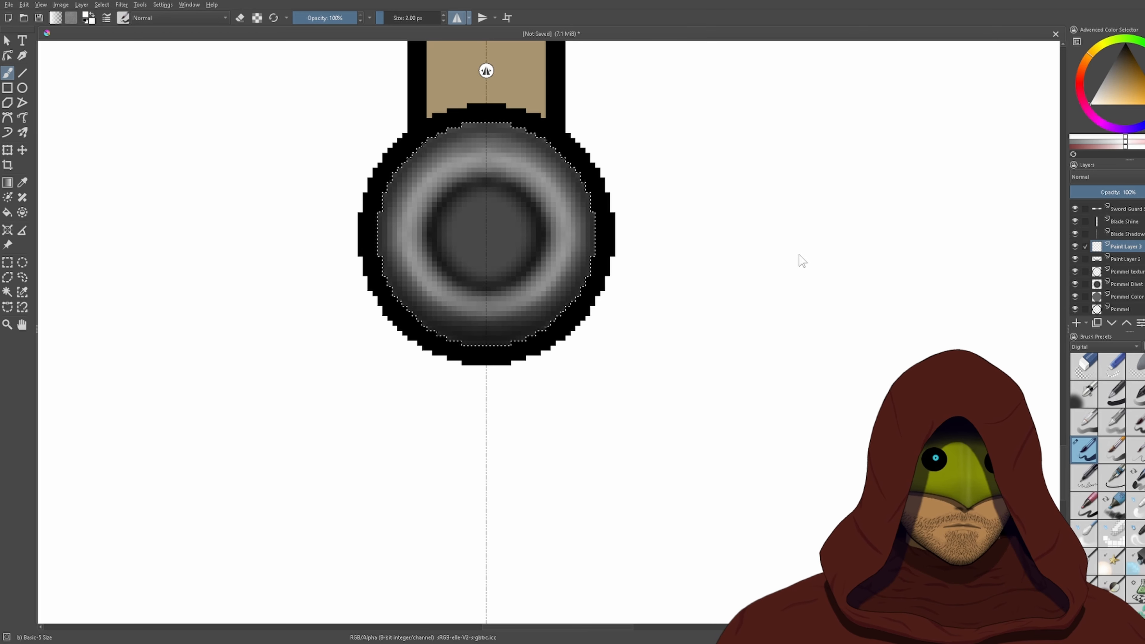
pyautogui.scroll(2, 397, 112)
pyautogui.moveTo(509, 121)
pyautogui.mouseDown()
pyautogui.moveTo(460, 143)
pyautogui.moveTo(390, 208)
pyautogui.mouseUp()
pyautogui.hotkey('ctrl', 'z')
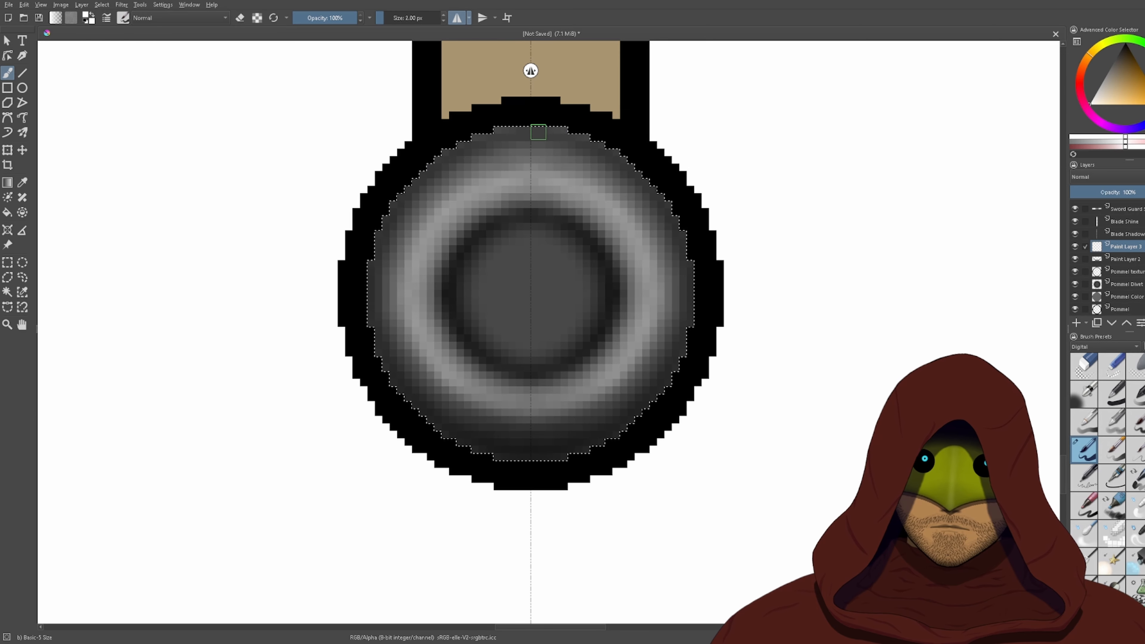
pyautogui.moveTo(533, 133)
pyautogui.mouseDown()
pyautogui.moveTo(432, 152)
pyautogui.moveTo(475, 140)
pyautogui.moveTo(433, 166)
pyautogui.mouseUp()
pyautogui.click(454, 17)
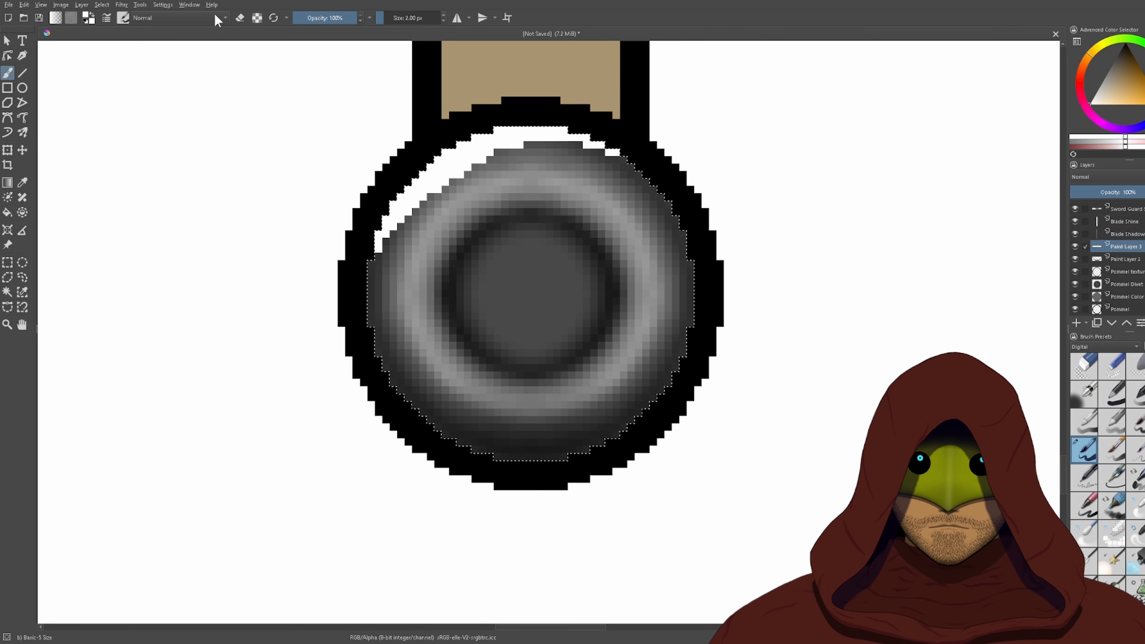
# - Blur the pommel's white highlight into a soft shine and clear the selection
pyautogui.click(126, 6)
pyautogui.click(339, 72)
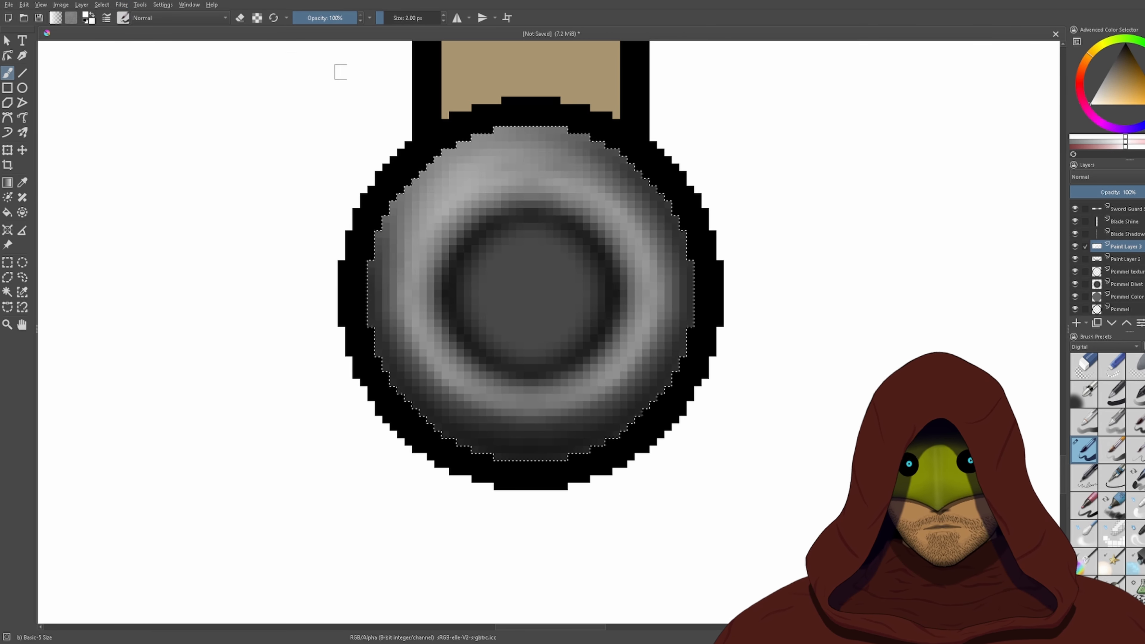
pyautogui.click(83, 357)
pyautogui.moveTo(83, 357); pyautogui.dragTo(86, 356)
pyautogui.scroll(-2, 387, 330)
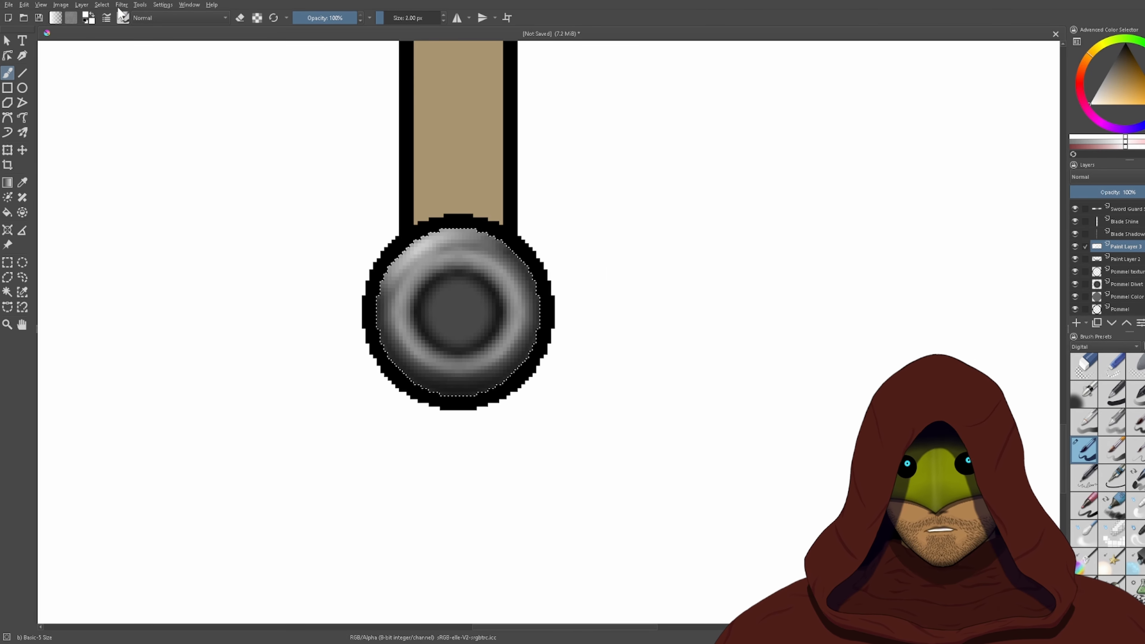
pyautogui.click(111, 27)
pyautogui.scroll(2, 526, 237)
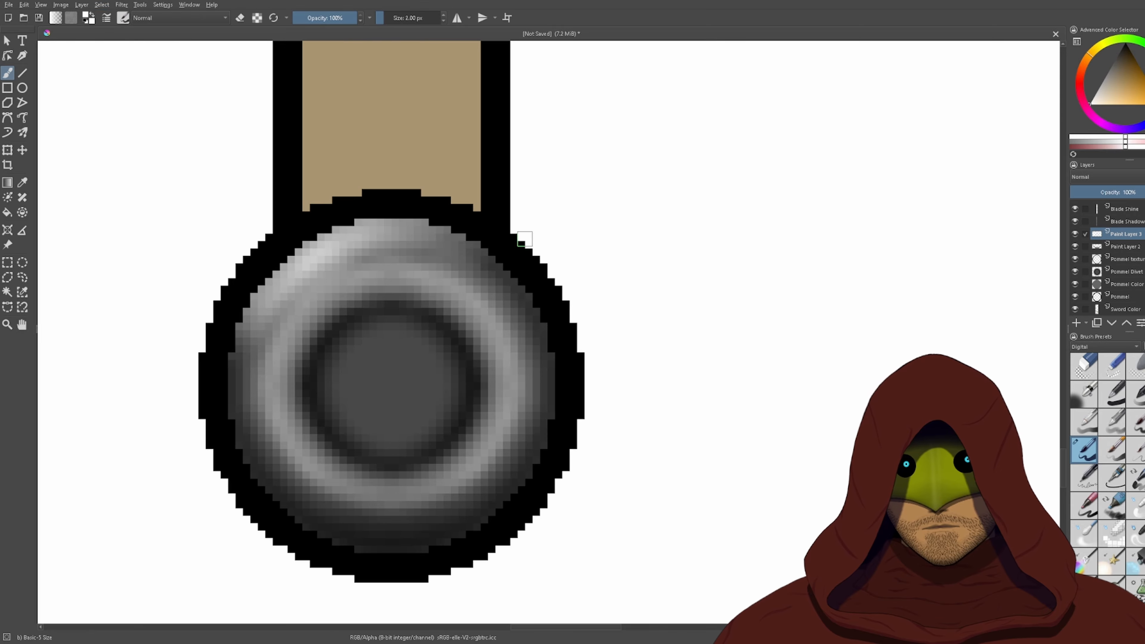
# - Add a new paint layer at the top of the layer stack, above Paint Layer 1
pyautogui.moveTo(557, 254); pyautogui.dragTo(724, 191)
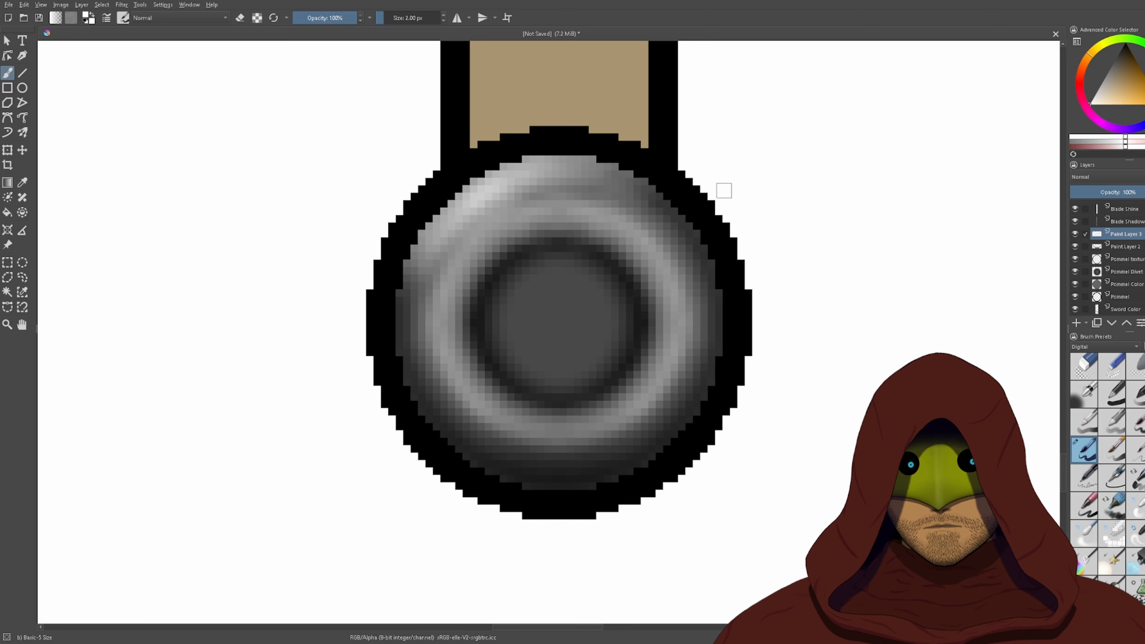
pyautogui.scroll(-5, 725, 185)
pyautogui.moveTo(728, 132); pyautogui.dragTo(699, 436)
pyautogui.scroll(1, 693, 212)
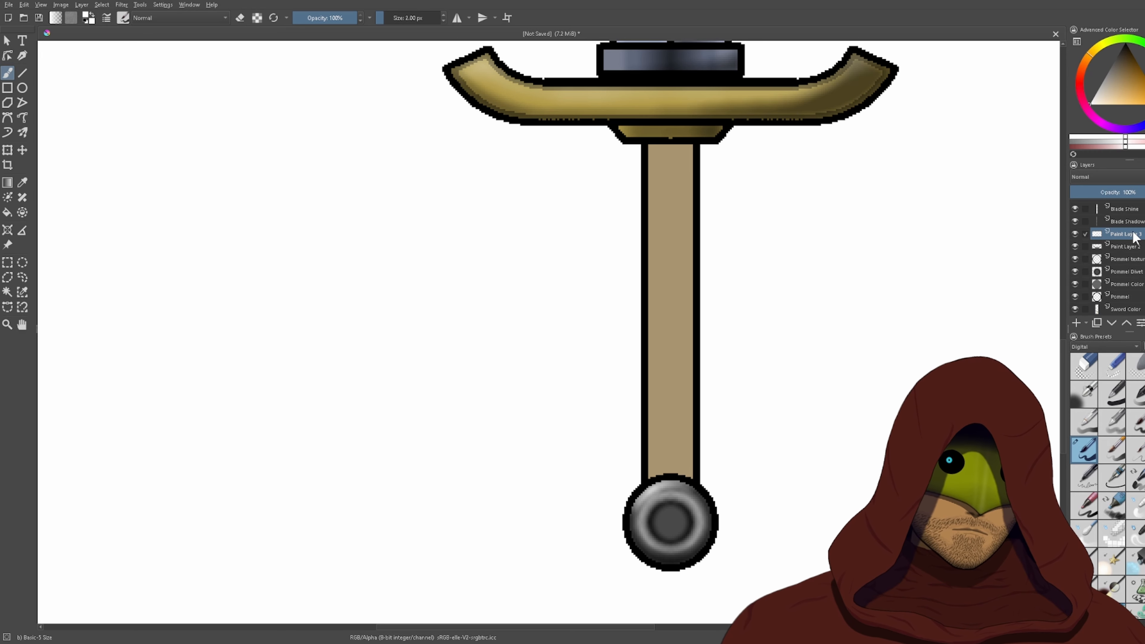
pyautogui.scroll(2, 1133, 238)
pyautogui.click(1132, 208)
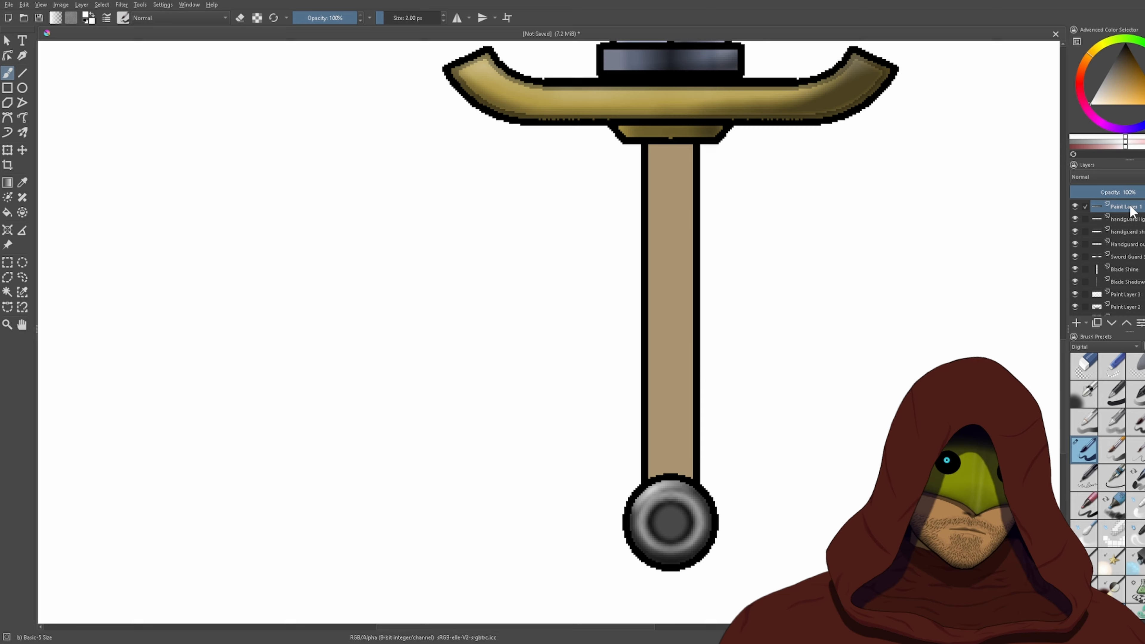
pyautogui.click(1076, 323)
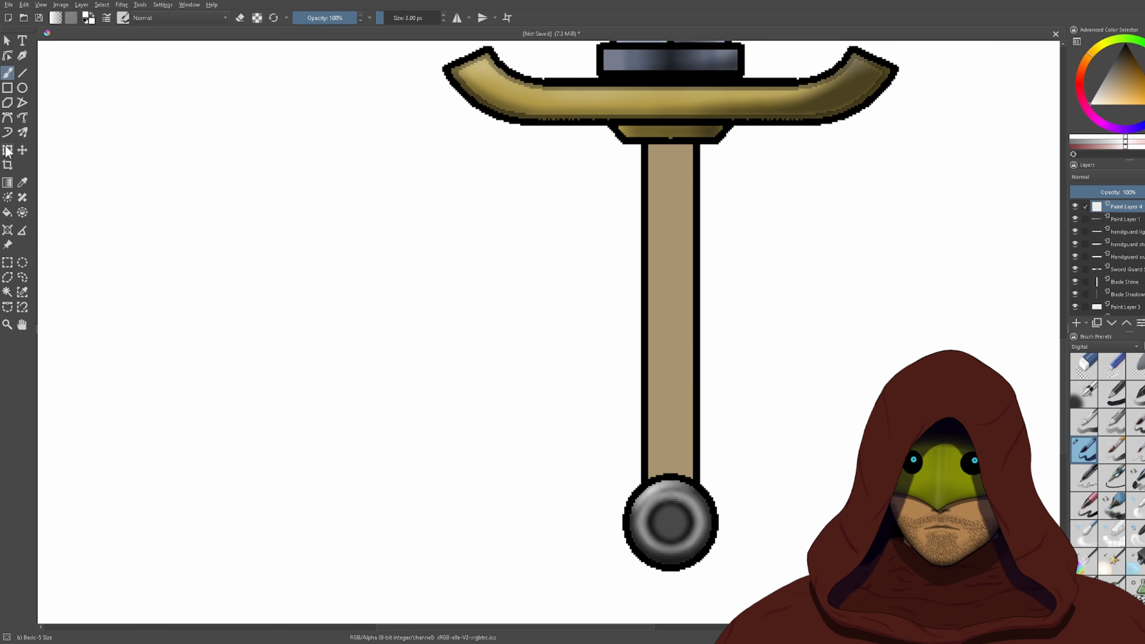
# - Select the tan grip area by colour from the Sword Color layer and make Paint Layer 4 active
pyautogui.scroll(-3, 1118, 257)
pyautogui.click(1125, 283)
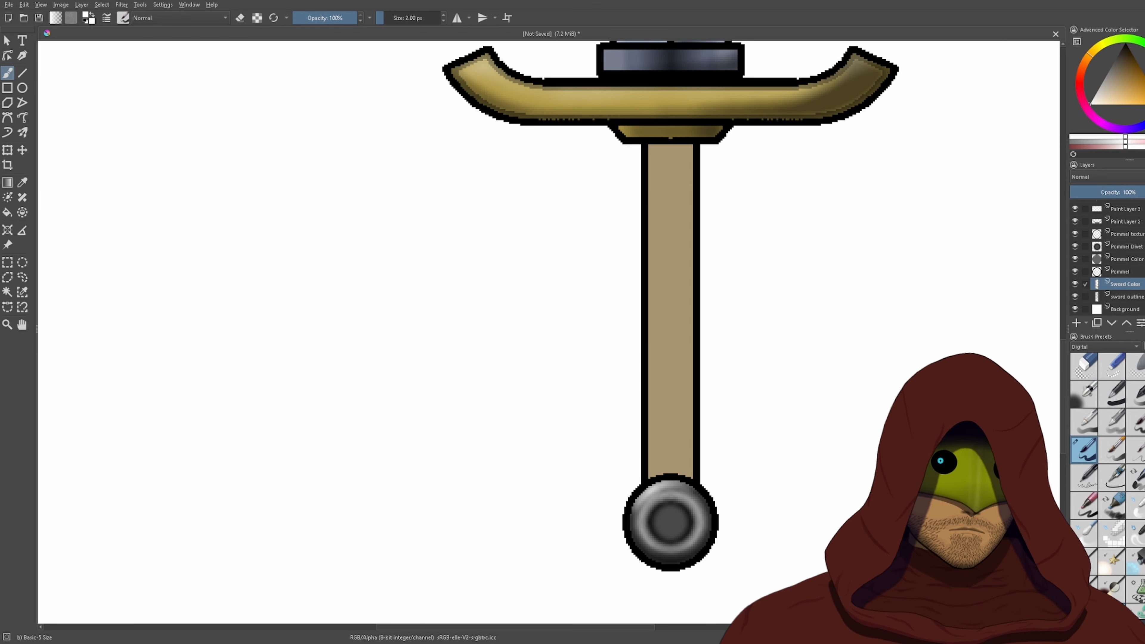
pyautogui.click(7, 292)
pyautogui.click(659, 352)
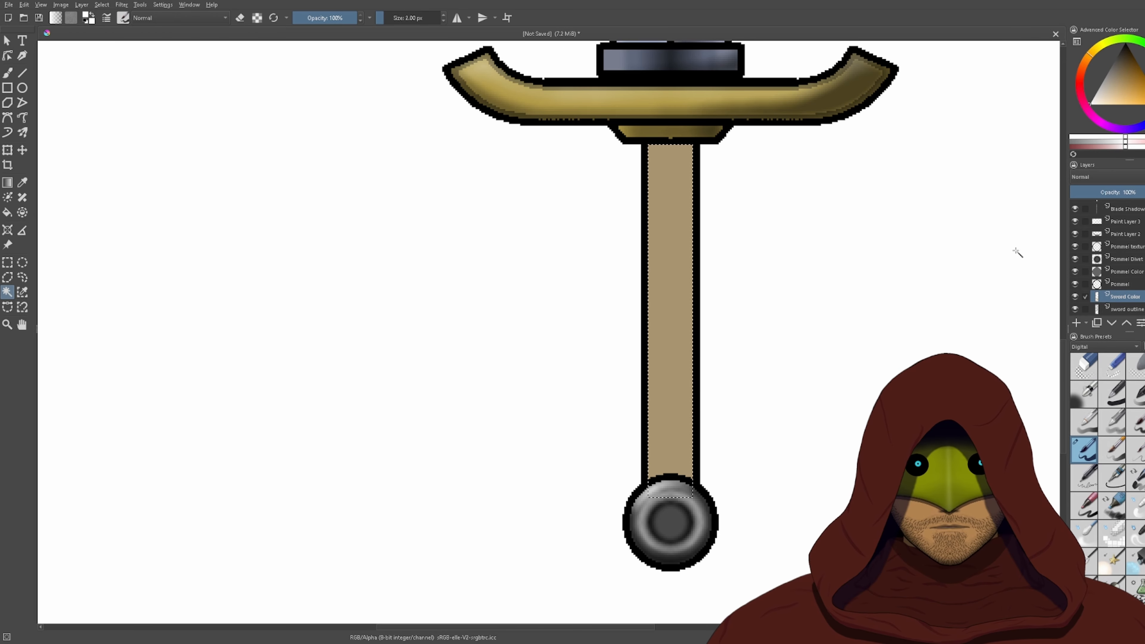
pyautogui.scroll(2, 1118, 257)
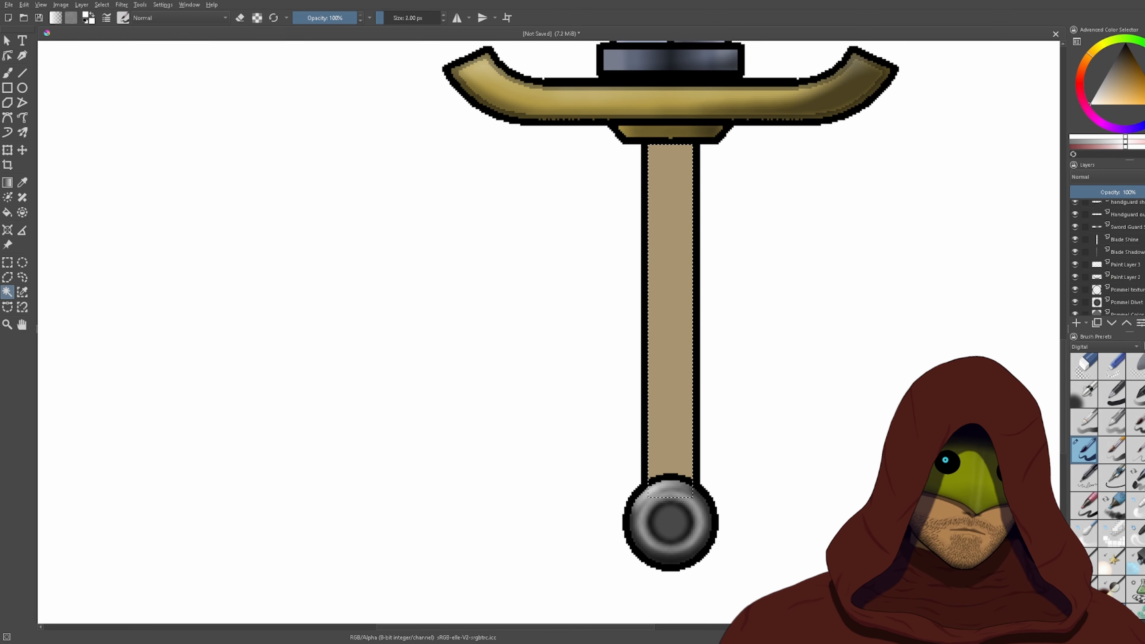
pyautogui.scroll(2, 1118, 257)
pyautogui.click(1128, 221)
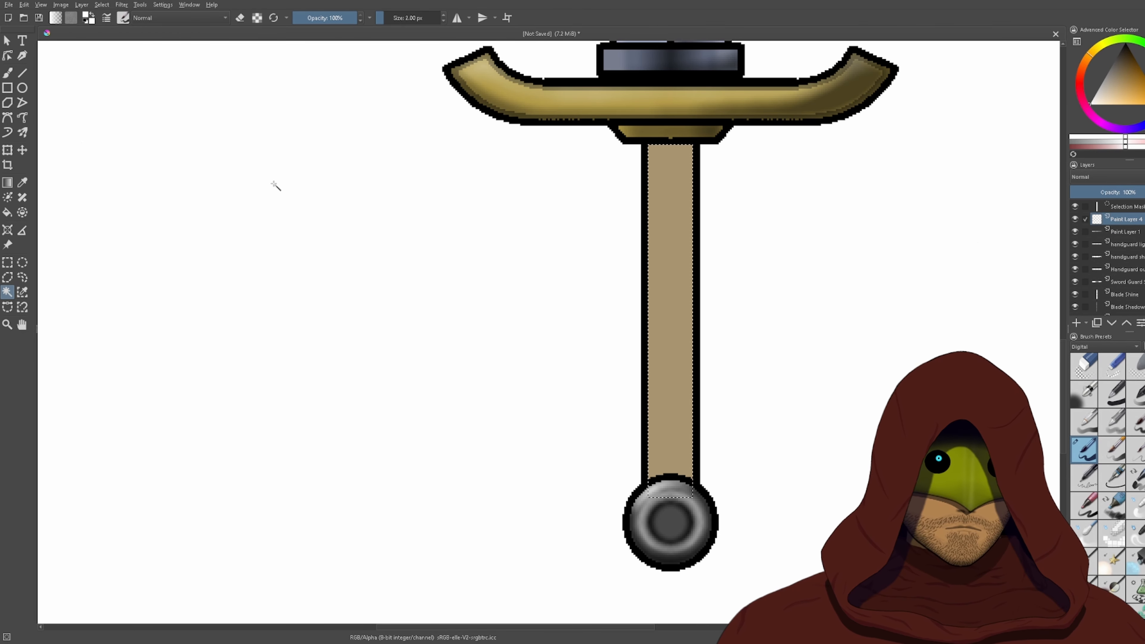
# - Draw a mirrored straight black line down the centre of the grip and blur it into a soft shadow
pyautogui.click(7, 72)
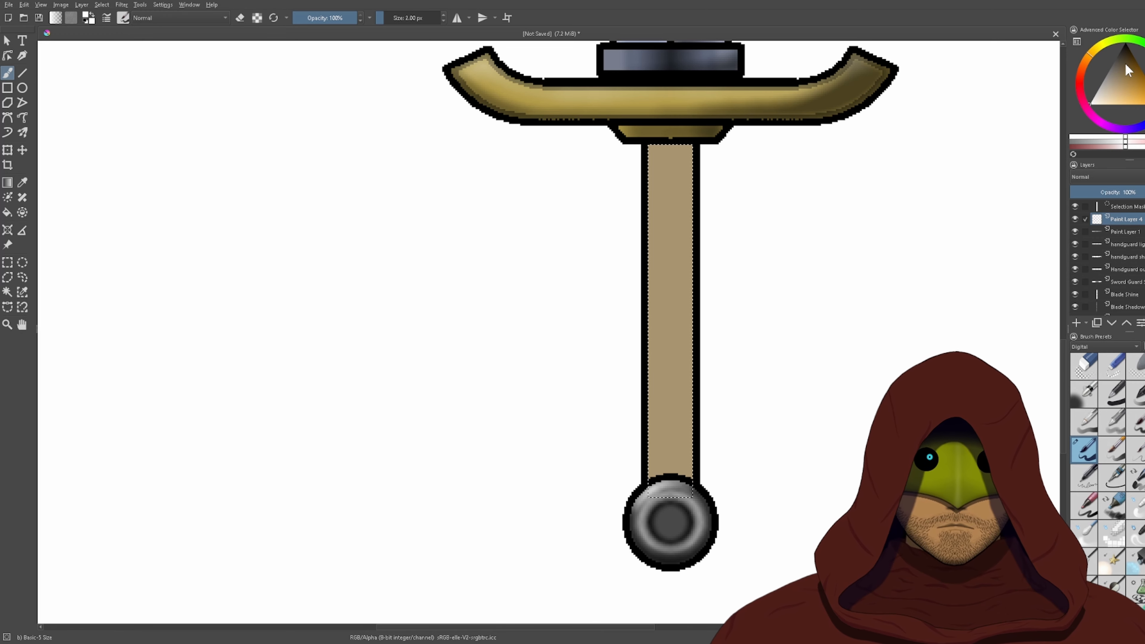
pyautogui.moveTo(1126, 63); pyautogui.dragTo(1125, 41)
pyautogui.click(21, 71)
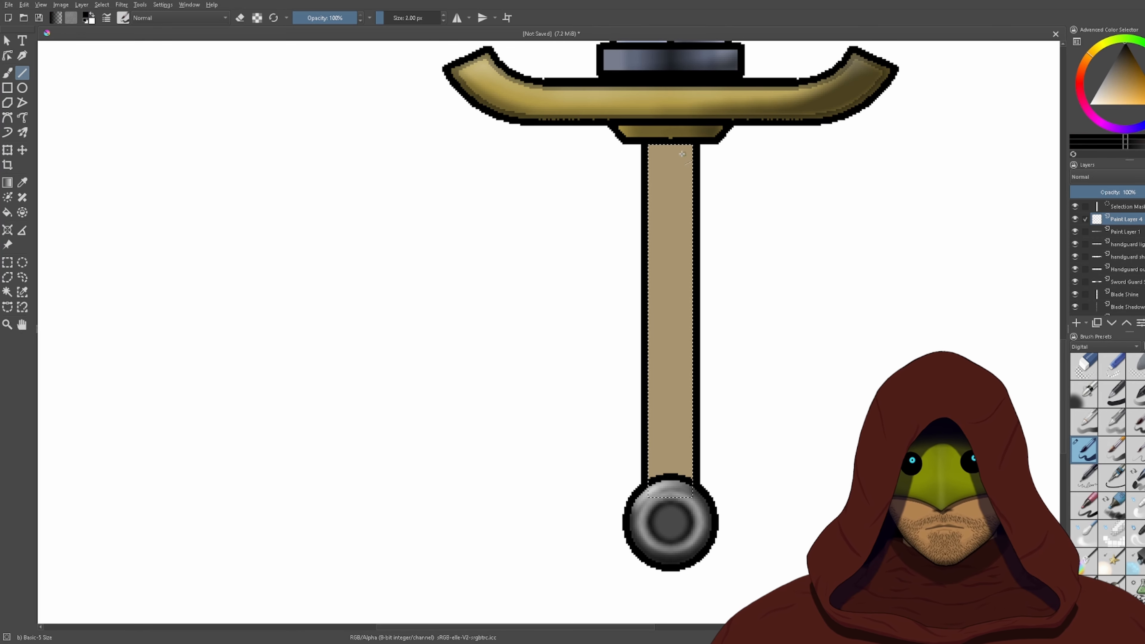
pyautogui.click(453, 18)
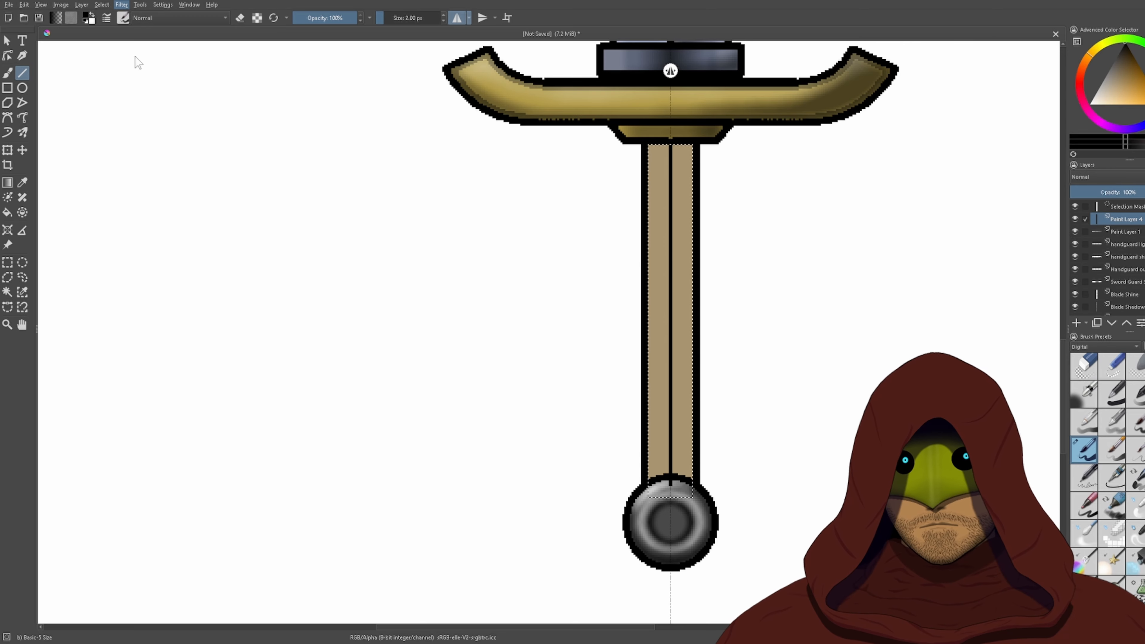
pyautogui.click(297, 61)
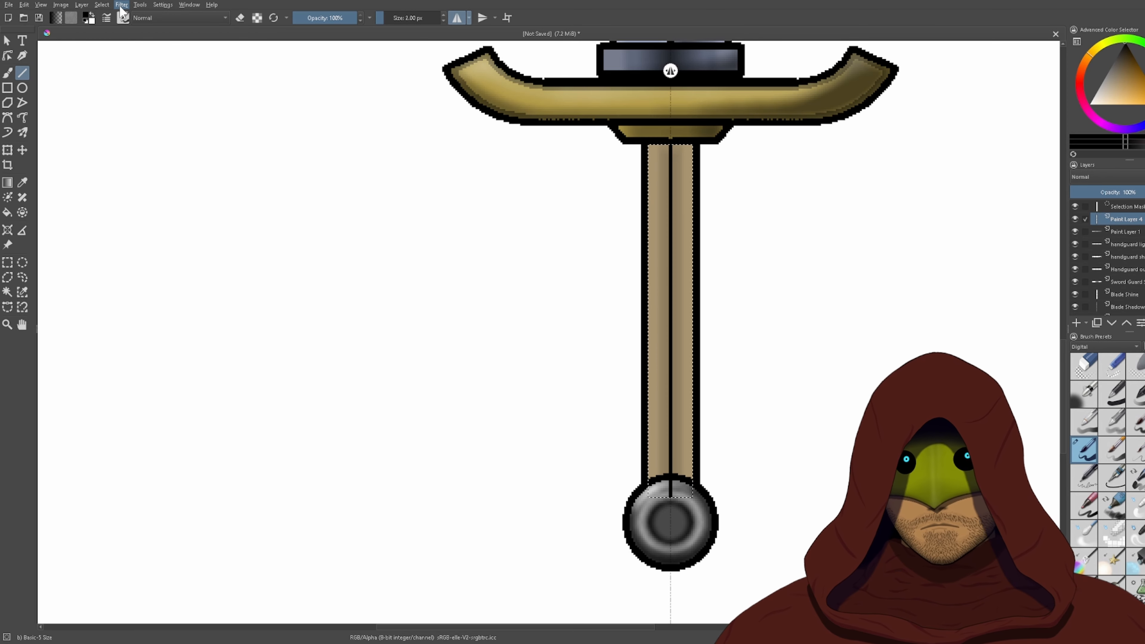
pyautogui.hotkey('ctrl', 'z')
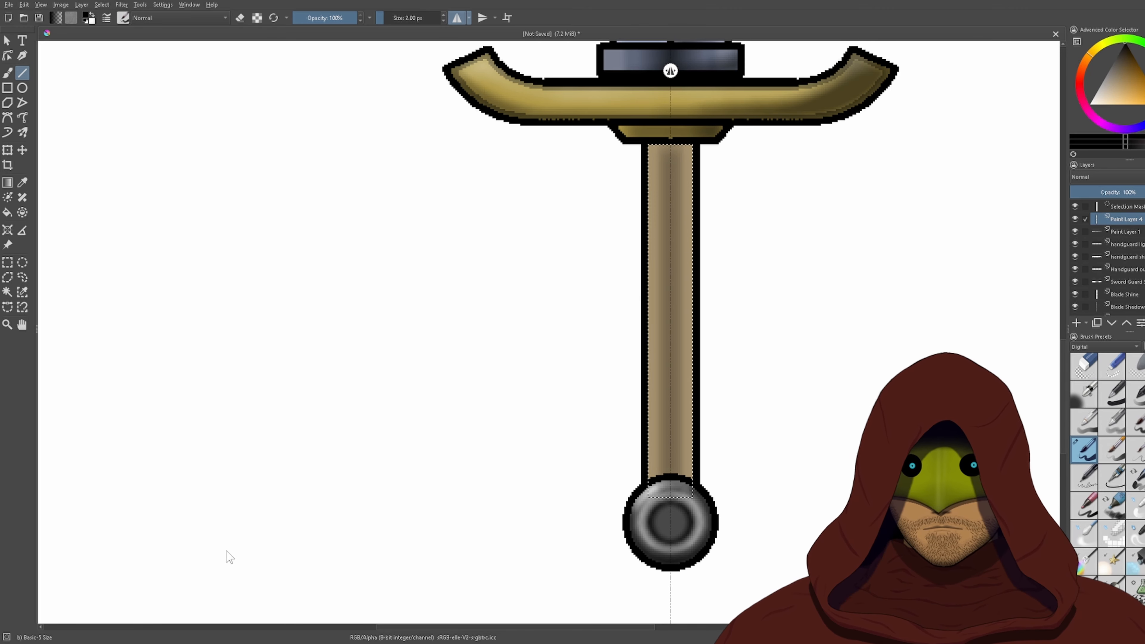
# - Clear the selection around the grip
pyautogui.scroll(1, 723, 225)
pyautogui.moveTo(626, 270); pyautogui.dragTo(602, 472)
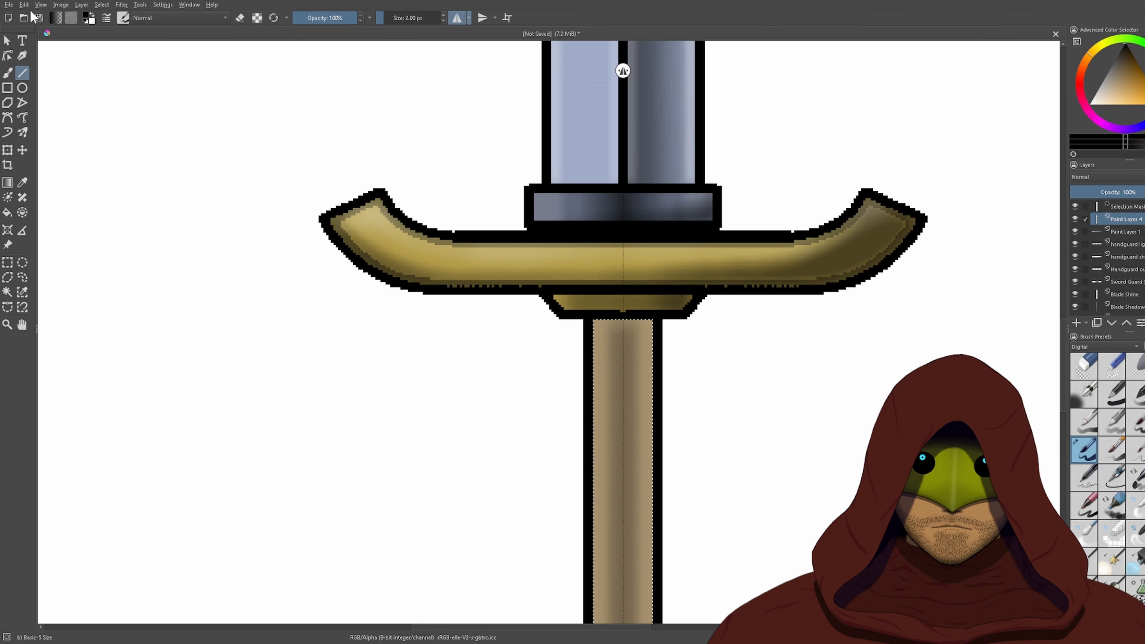
pyautogui.click(102, 5)
pyautogui.click(110, 29)
pyautogui.scroll(-4, 534, 336)
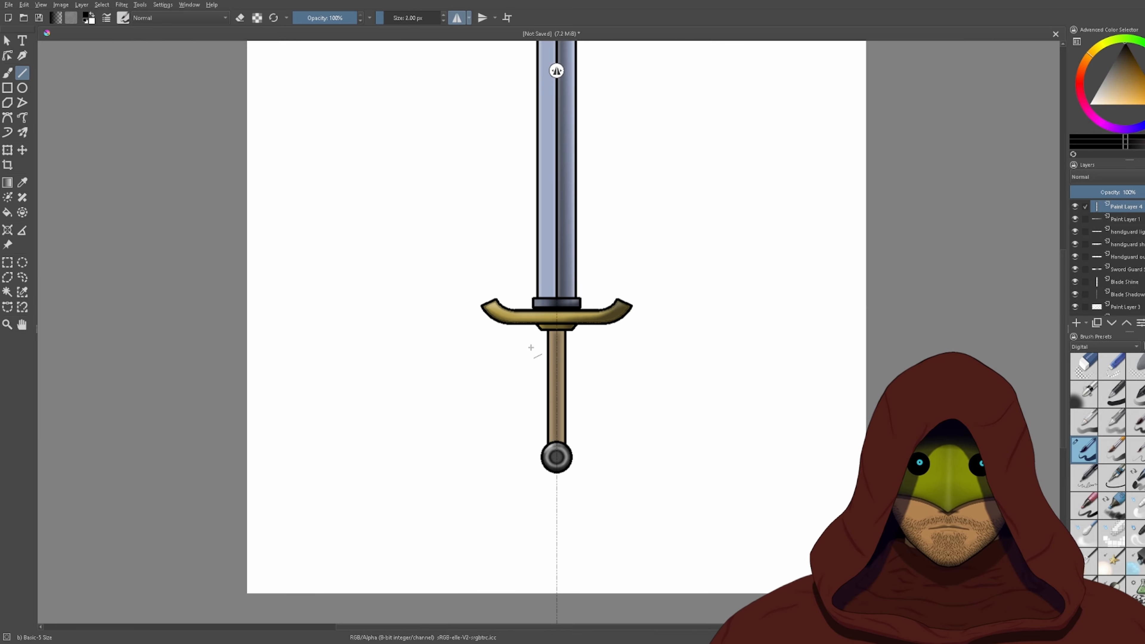
# - Add a new paint layer above the grip shadow layer and activate the freehand brush for drawing on the grip
pyautogui.moveTo(615, 284)
pyautogui.mouseDown()
pyautogui.moveTo(624, 409)
pyautogui.moveTo(613, 288)
pyautogui.mouseUp()
pyautogui.scroll(2, 609, 299)
pyautogui.moveTo(569, 424); pyautogui.dragTo(678, 252)
pyautogui.scroll(1, 634, 298)
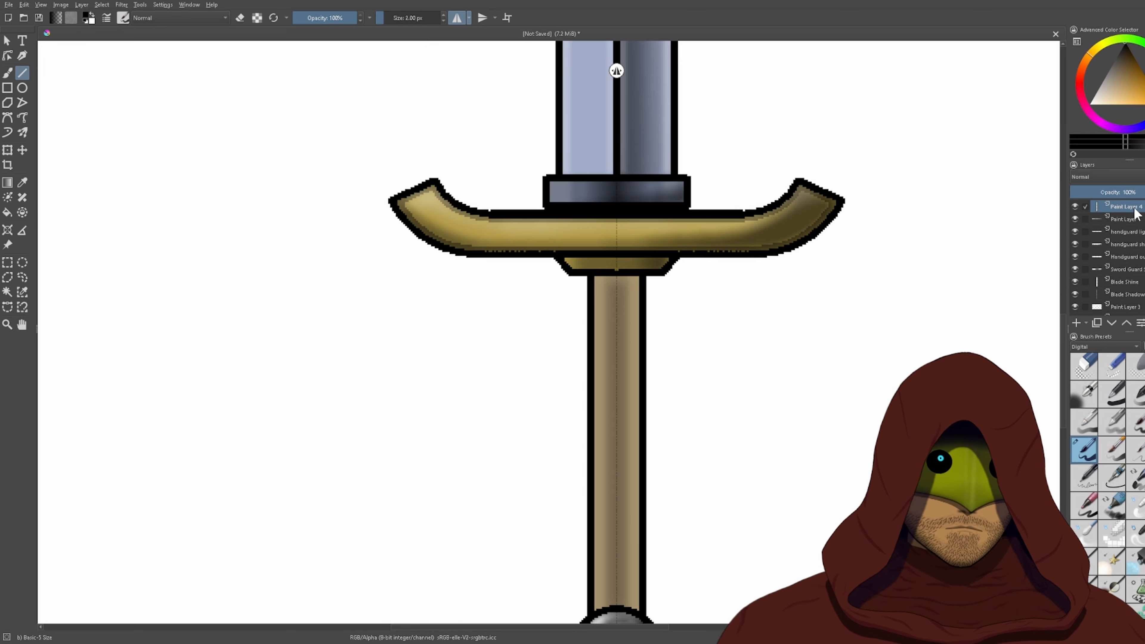
pyautogui.click(1076, 323)
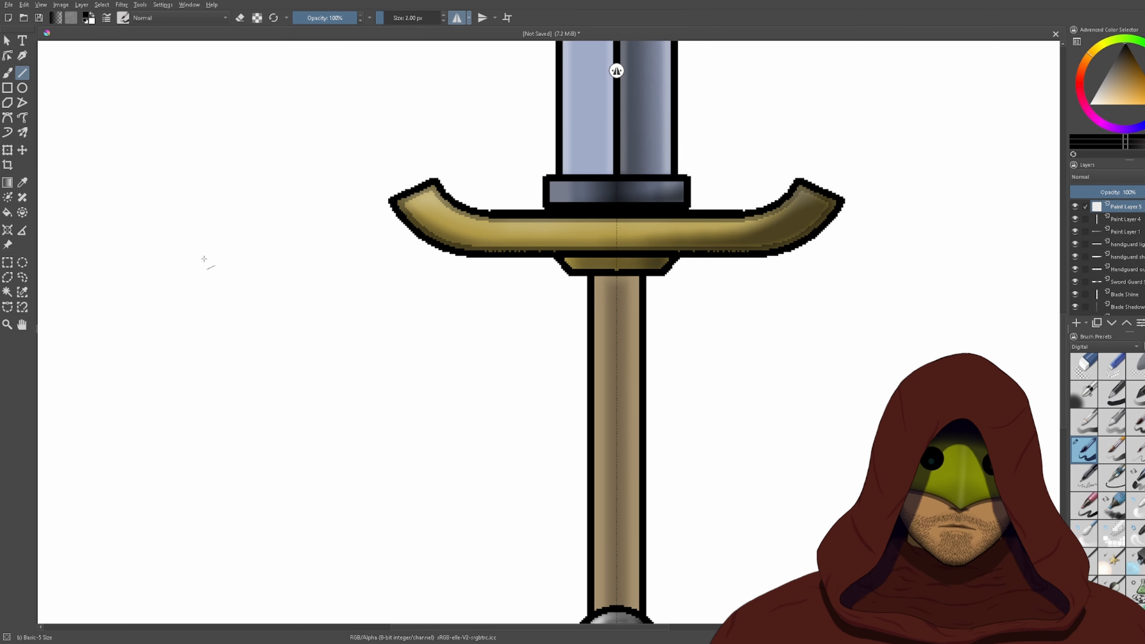
pyautogui.click(7, 72)
pyautogui.scroll(3, 676, 329)
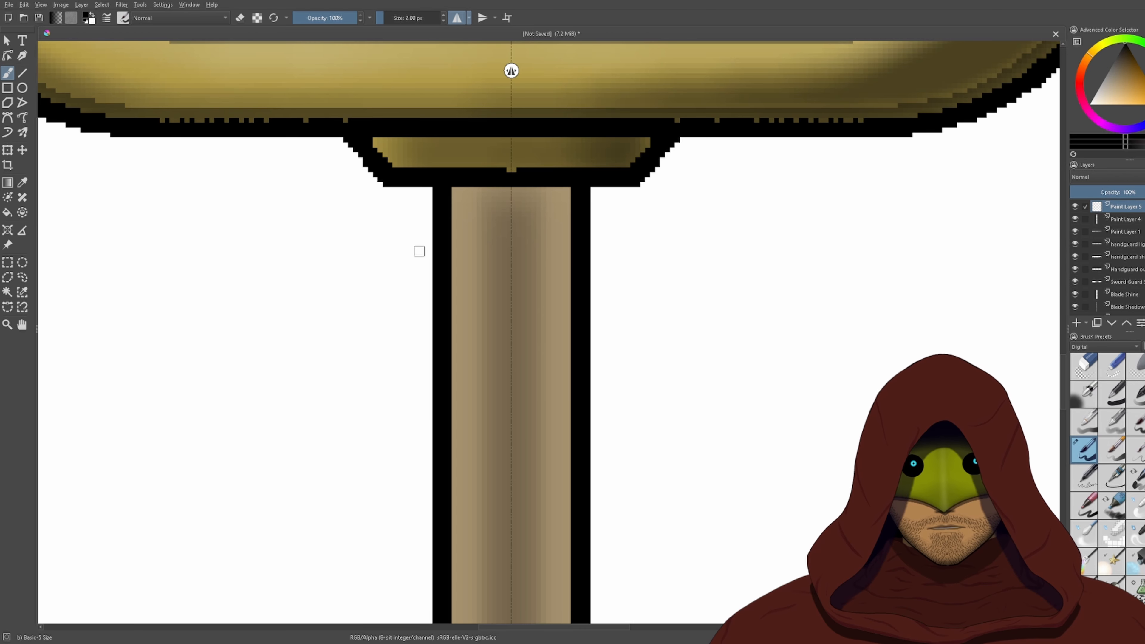
# - Try a mirrored diagonal black stroke across the upper grip, undo it and turn off mirror painting
pyautogui.moveTo(419, 250)
pyautogui.mouseDown()
pyautogui.moveTo(508, 230)
pyautogui.moveTo(453, 210)
pyautogui.mouseUp()
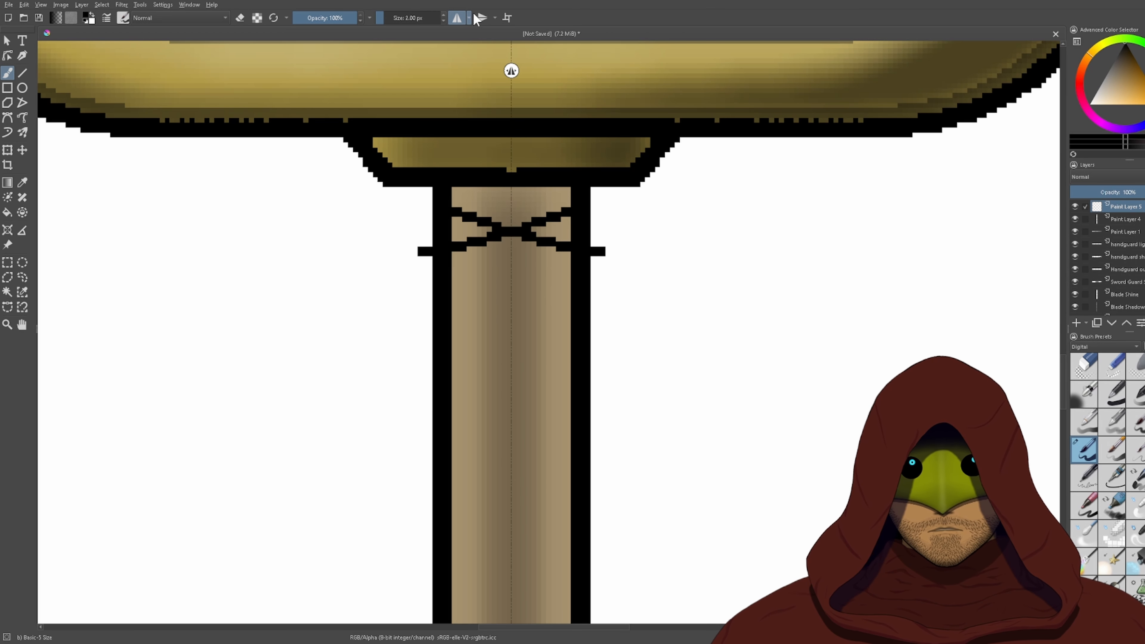
pyautogui.hotkey('ctrl', 'z')
pyautogui.click(456, 17)
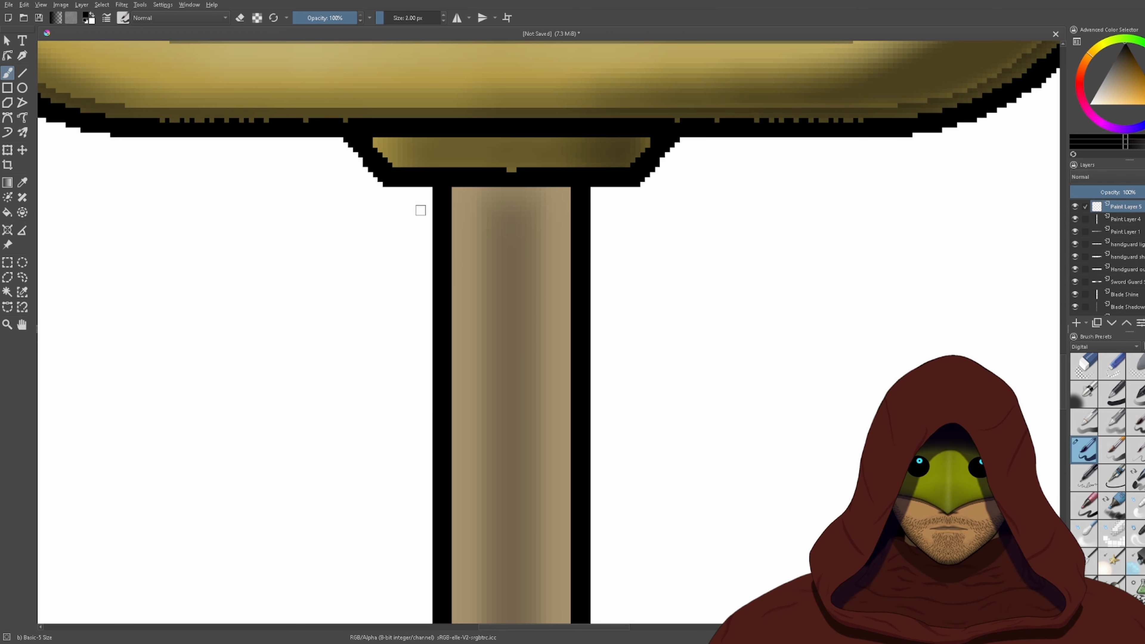
# - Draw freehand black outlines of crossed straps around the top of the grip, extending slightly past both edges
pyautogui.moveTo(419, 221)
pyautogui.mouseDown()
pyautogui.moveTo(584, 186)
pyautogui.moveTo(624, 190)
pyautogui.moveTo(543, 228)
pyautogui.moveTo(426, 251)
pyautogui.moveTo(414, 219)
pyautogui.moveTo(438, 214)
pyautogui.mouseUp()
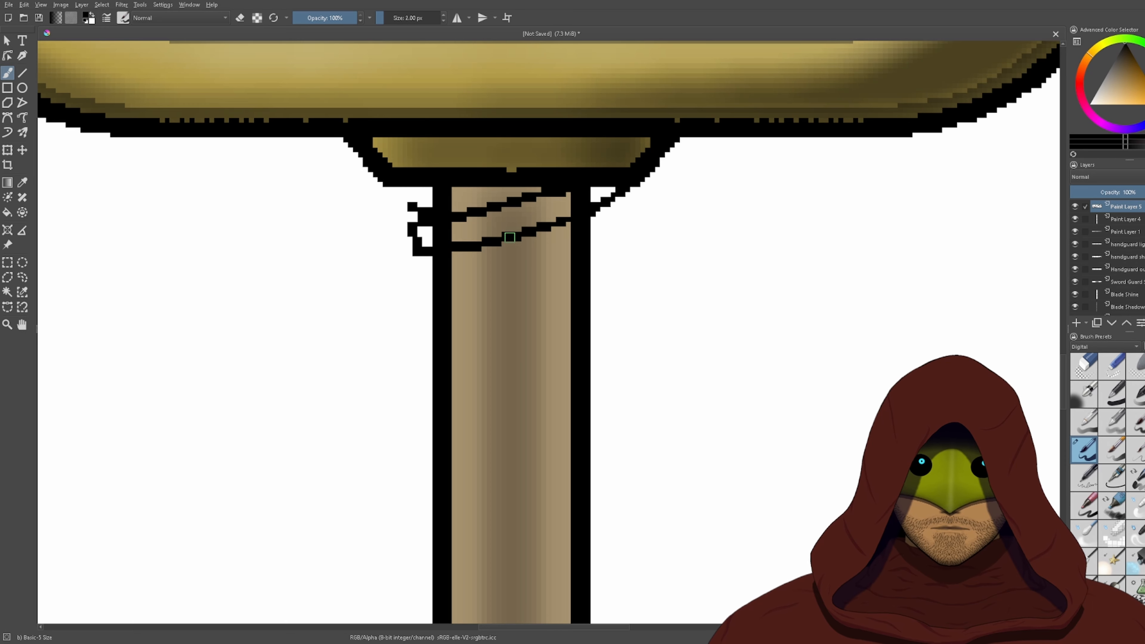
pyautogui.moveTo(510, 237)
pyautogui.mouseDown()
pyautogui.moveTo(602, 258)
pyautogui.moveTo(587, 216)
pyautogui.mouseUp()
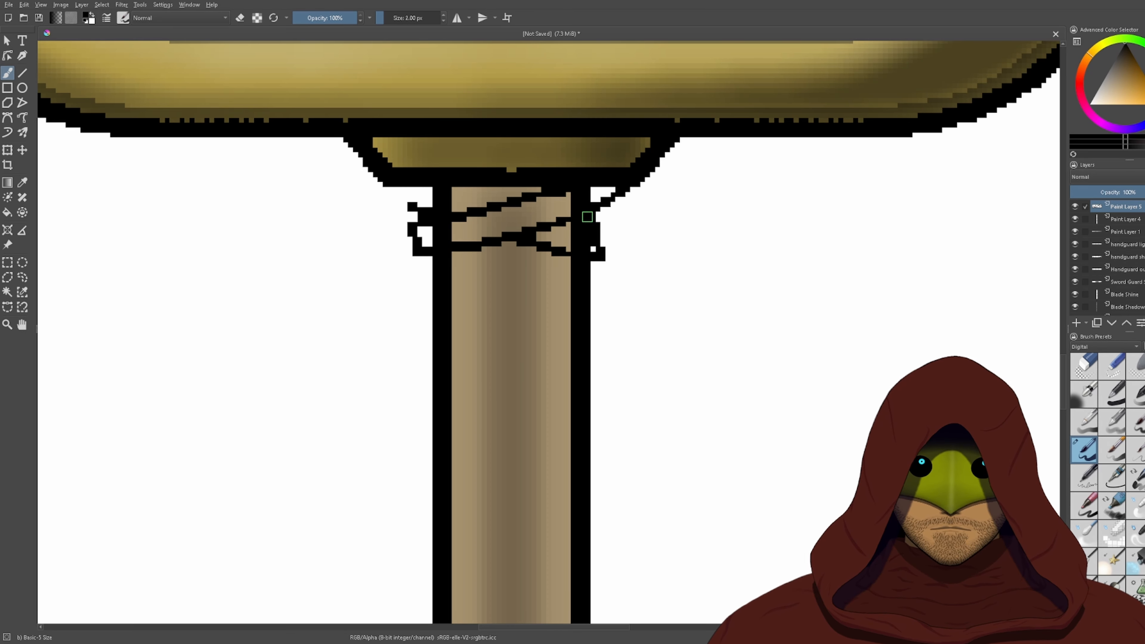
pyautogui.moveTo(411, 205)
pyautogui.mouseDown()
pyautogui.moveTo(421, 188)
pyautogui.moveTo(490, 202)
pyautogui.mouseUp()
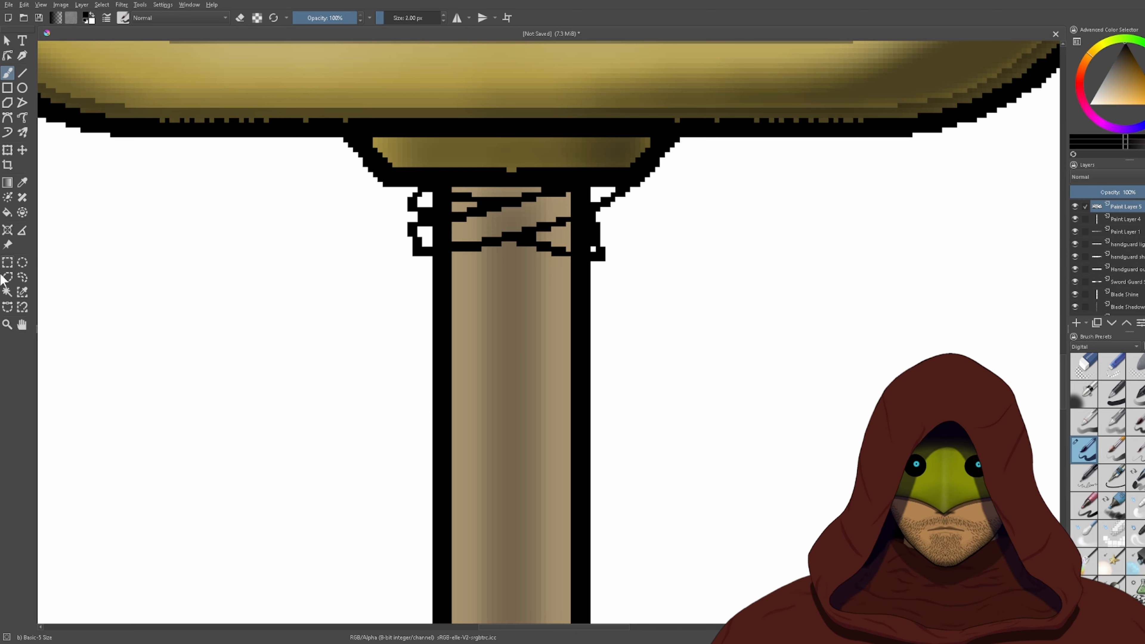
# - Touch up the black strap outline with the freehand brush where it meets the collar on the grip's right side
pyautogui.click(7, 212)
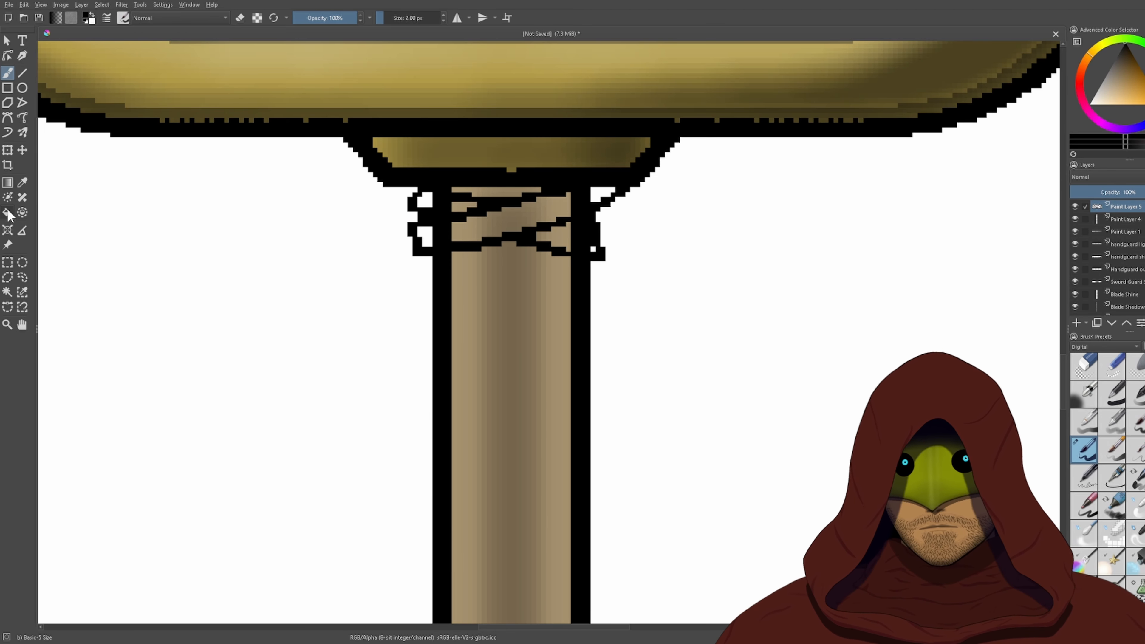
pyautogui.moveTo(1116, 67)
pyautogui.mouseDown()
pyautogui.moveTo(1113, 56)
pyautogui.moveTo(1135, 64)
pyautogui.mouseUp()
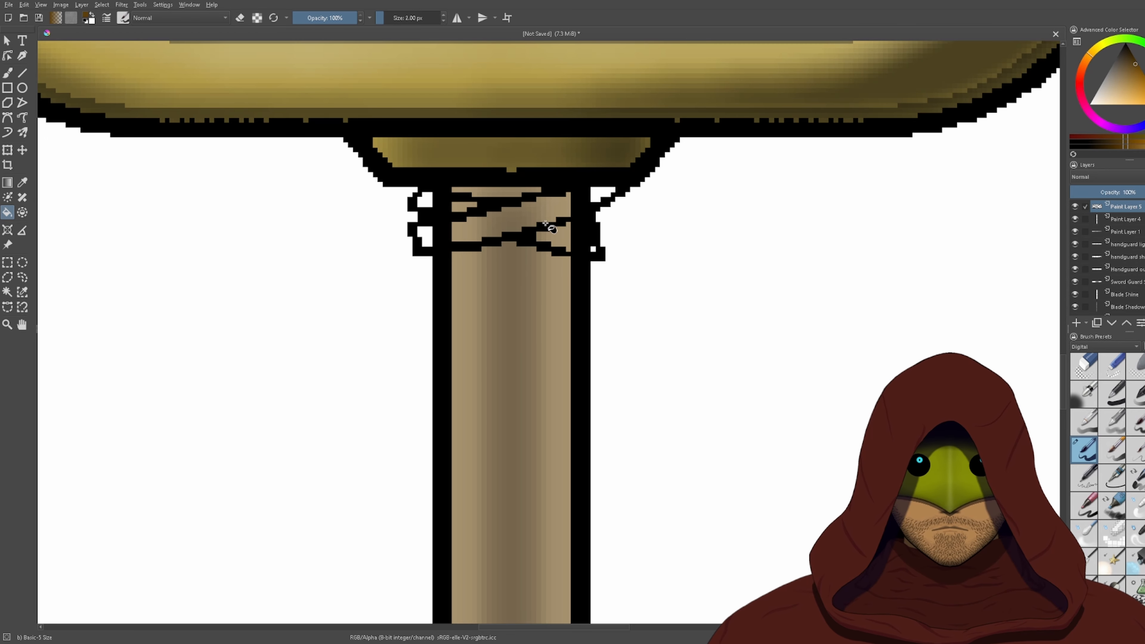
pyautogui.scroll(2, 169, 229)
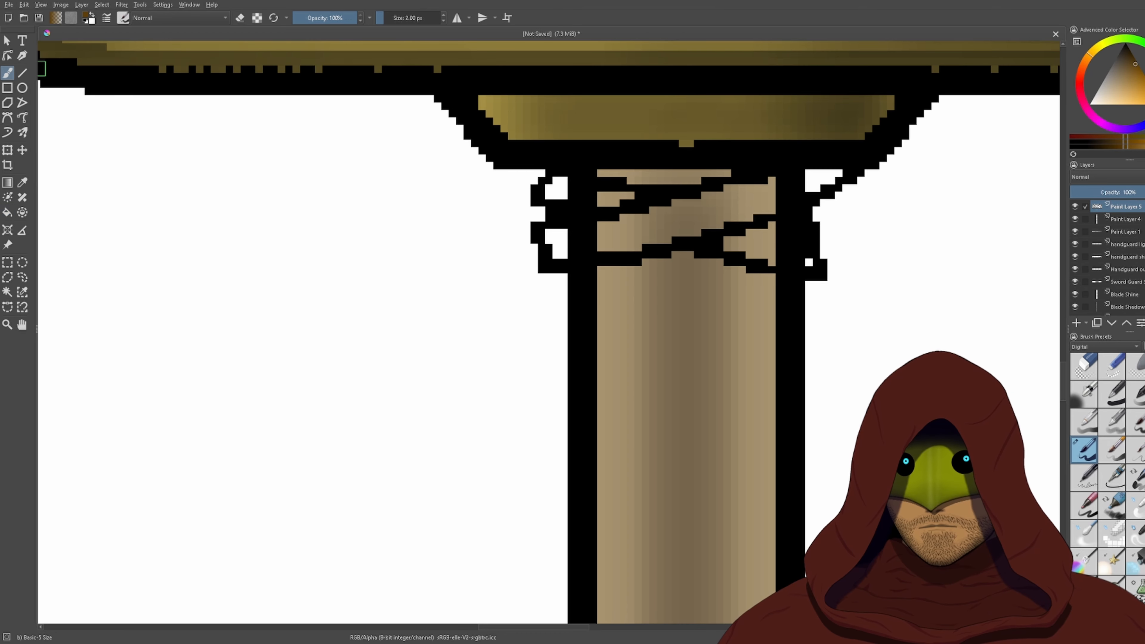
pyautogui.click(8, 73)
pyautogui.scroll(2, 937, 140)
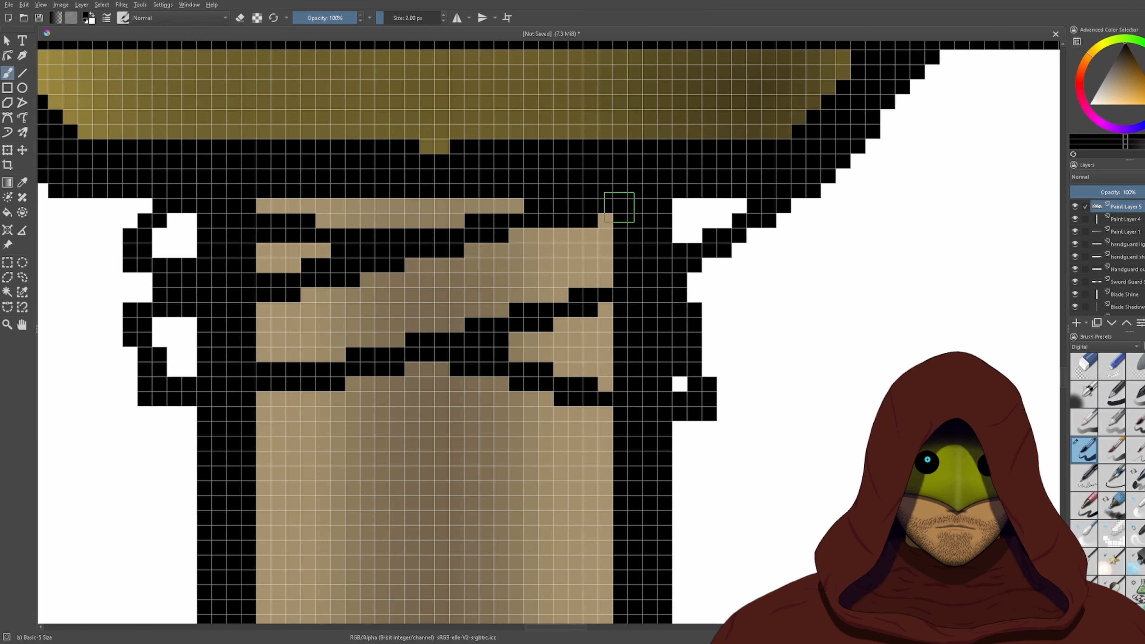
pyautogui.scroll(-1, 751, 197)
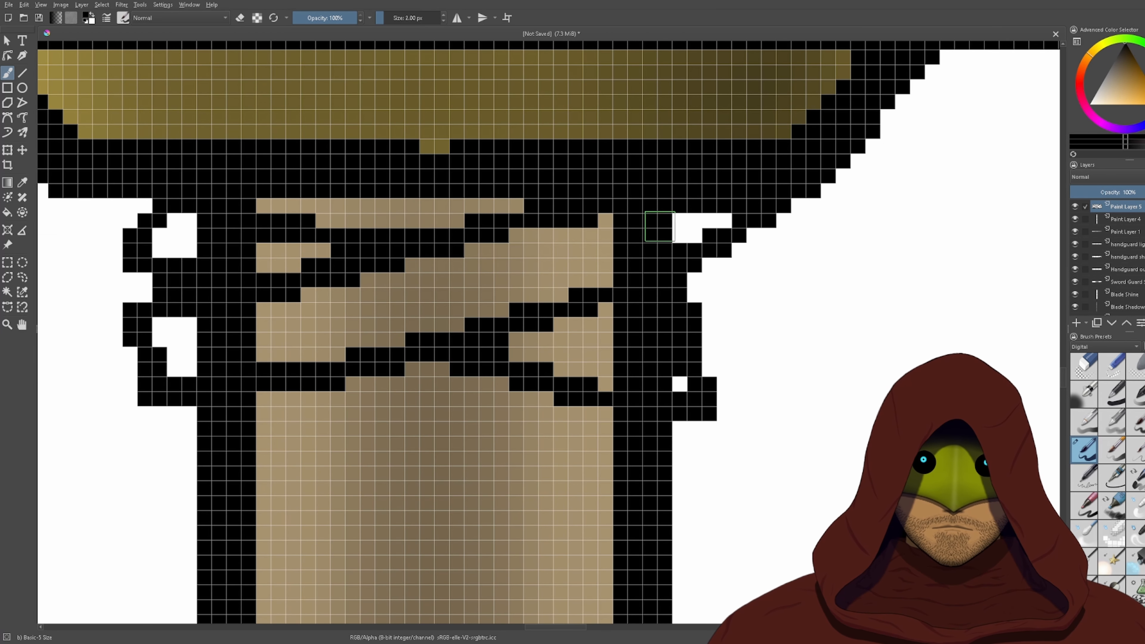
pyautogui.scroll(-1, 659, 235)
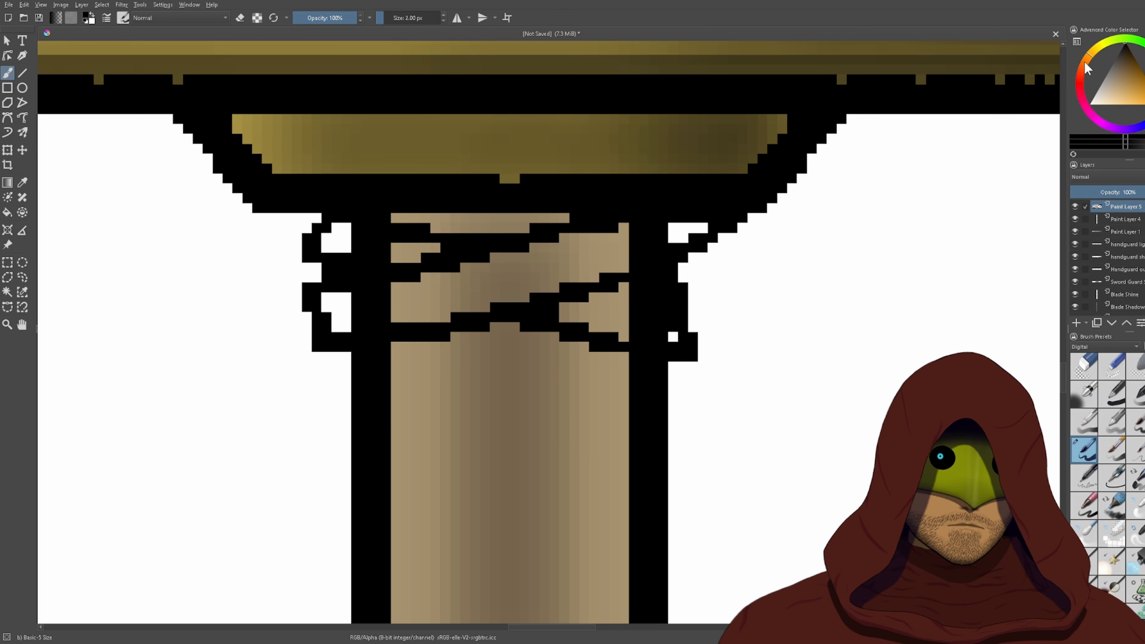
# - Choose a dark brown and fill the sections of the crossed straps at the top of the grip
pyautogui.moveTo(1142, 73); pyautogui.dragTo(1133, 67)
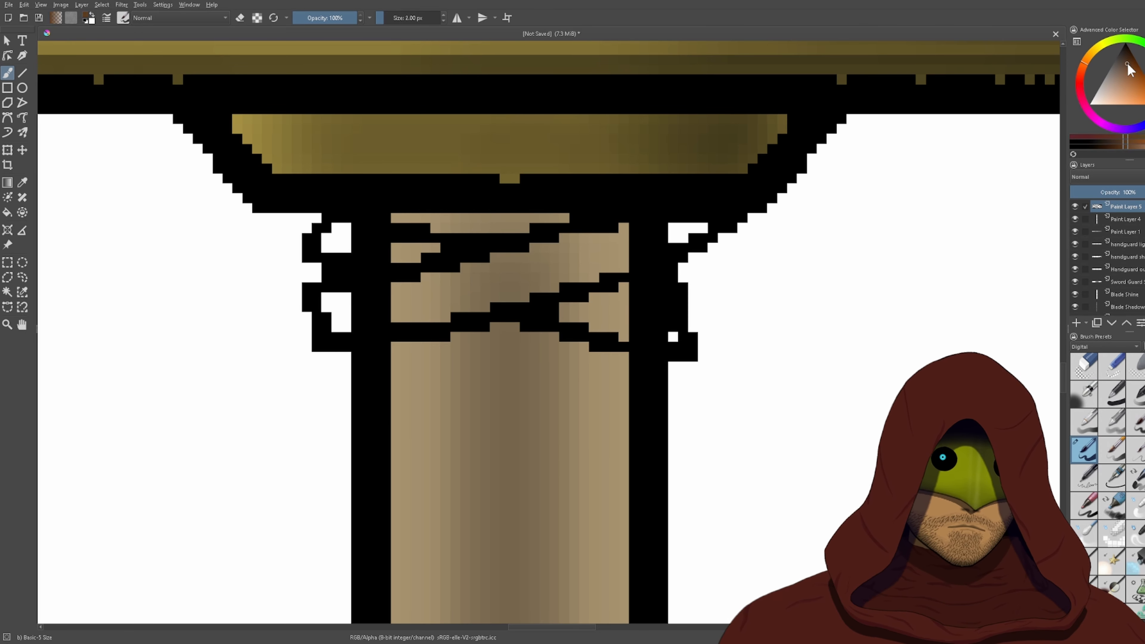
pyautogui.click(7, 212)
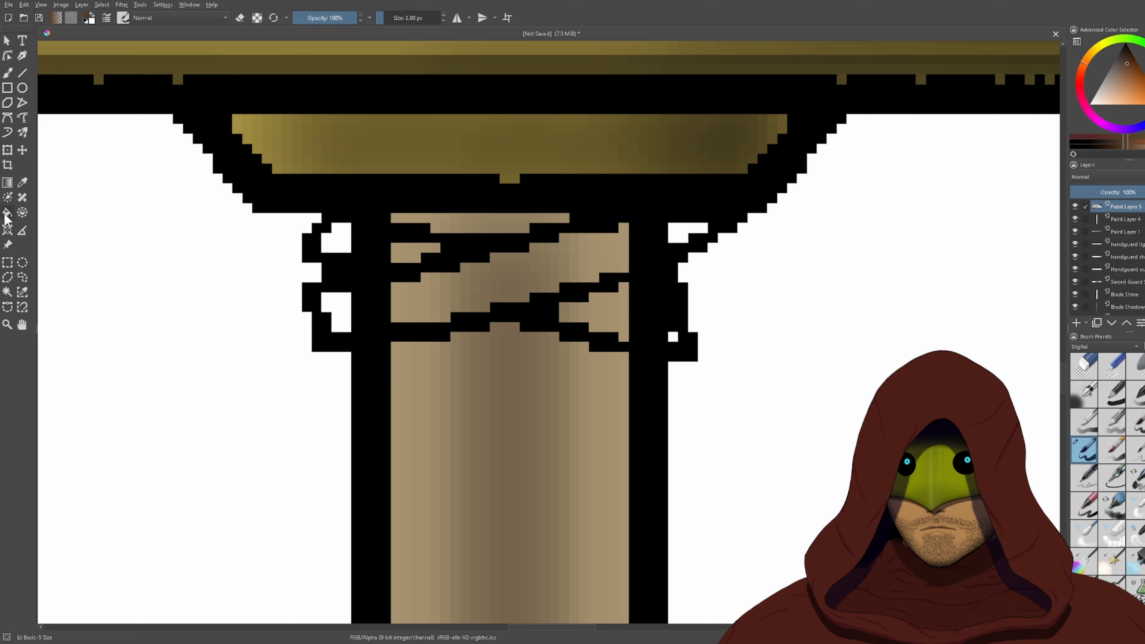
pyautogui.click(455, 301)
pyautogui.click(399, 254)
pyautogui.click(591, 318)
pyautogui.scroll(-1, 628, 329)
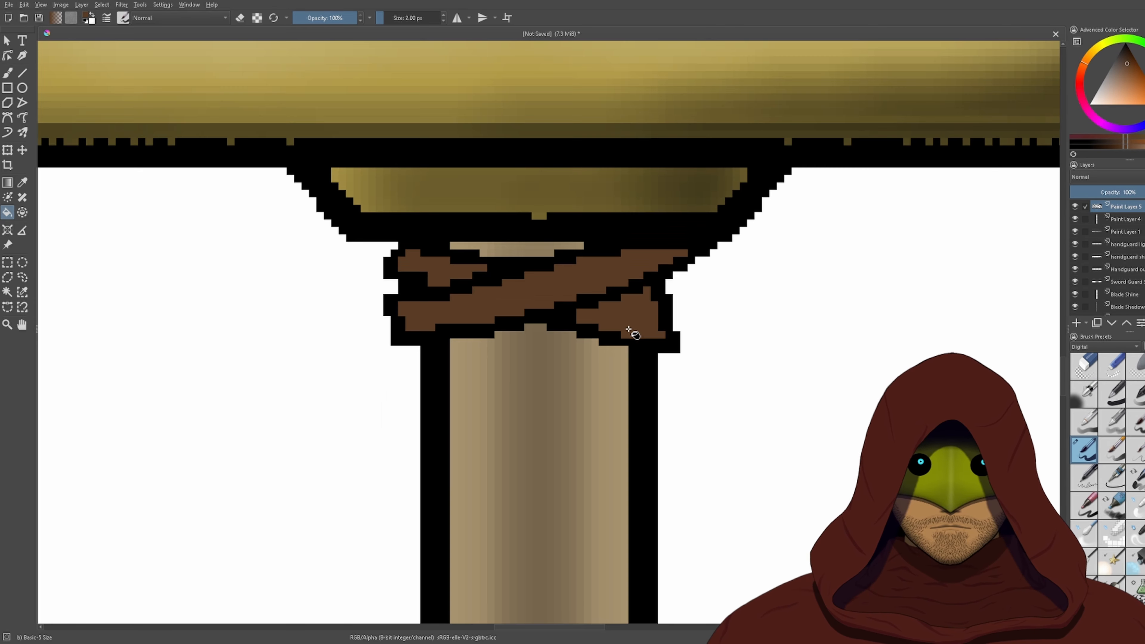
pyautogui.scroll(-1, 639, 330)
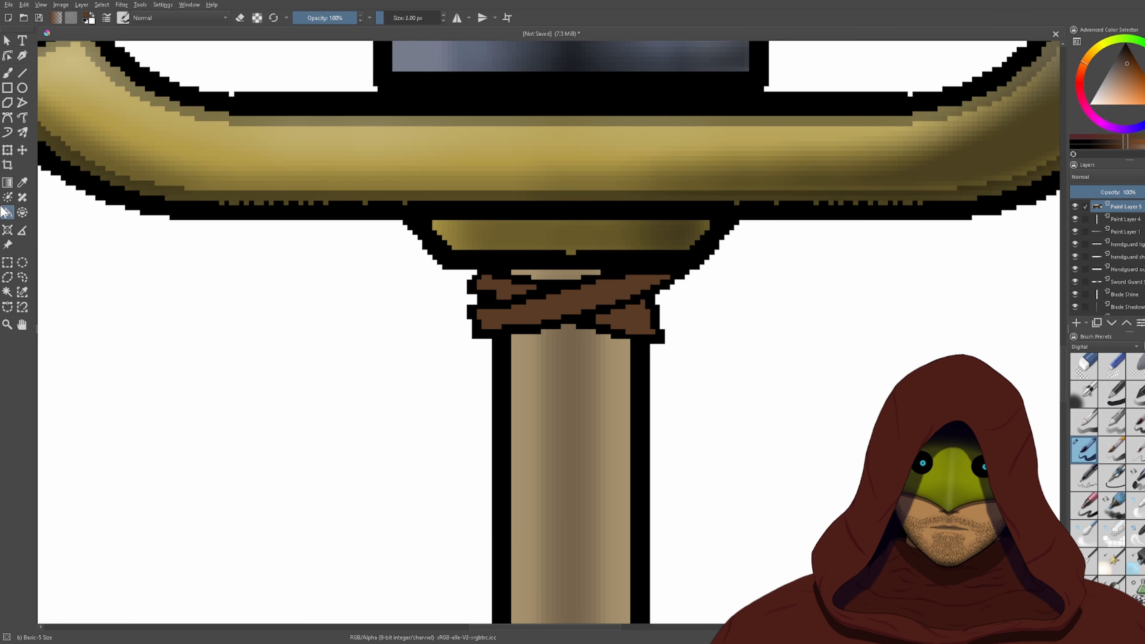
# - Draw black outlines of a second pair of crossed straps on the grip below the brown wrap, looping past both edges
pyautogui.click(7, 72)
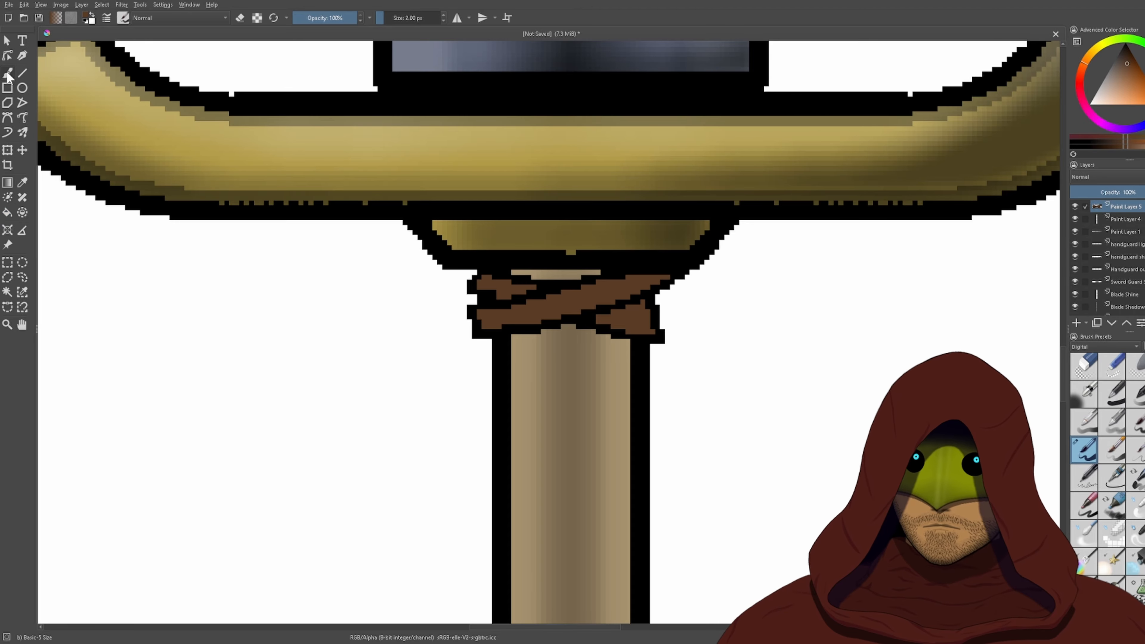
pyautogui.click(1103, 75)
pyautogui.scroll(1, 604, 346)
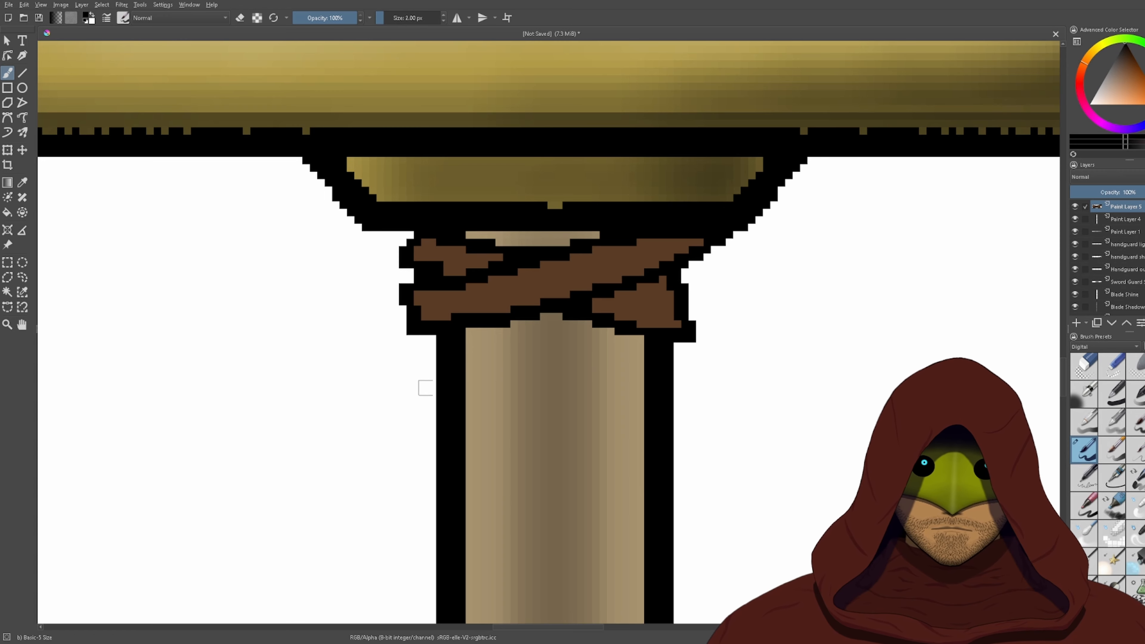
pyautogui.moveTo(647, 339)
pyautogui.mouseDown()
pyautogui.moveTo(451, 410)
pyautogui.moveTo(430, 404)
pyautogui.moveTo(424, 355)
pyautogui.moveTo(527, 312)
pyautogui.mouseUp()
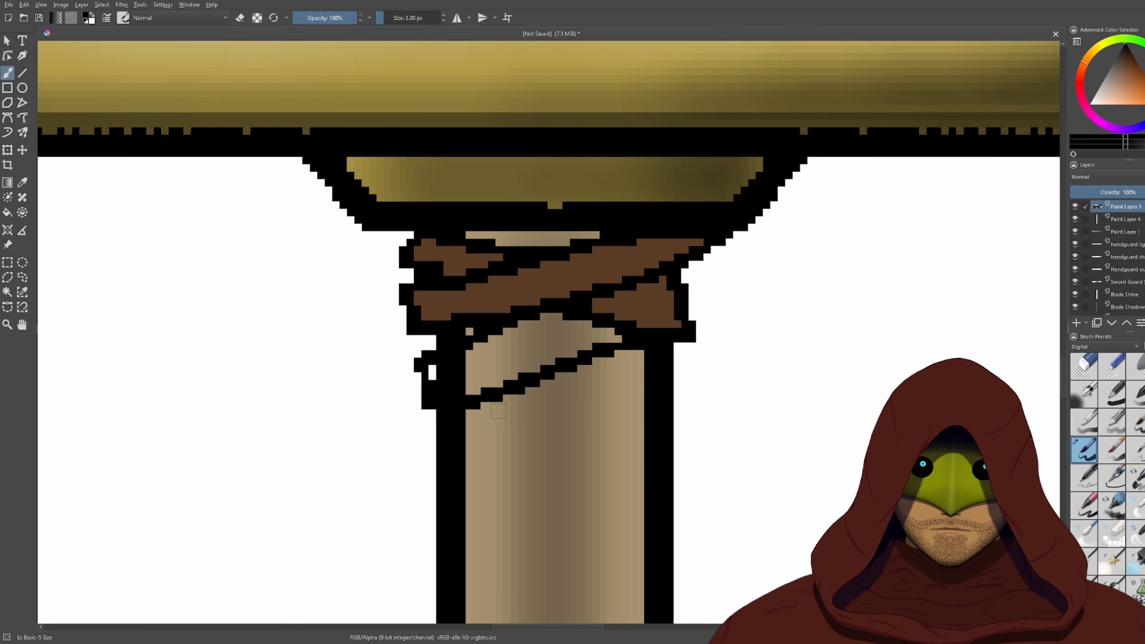
pyautogui.moveTo(489, 401)
pyautogui.mouseDown()
pyautogui.moveTo(564, 403)
pyautogui.moveTo(682, 432)
pyautogui.moveTo(676, 370)
pyautogui.mouseUp()
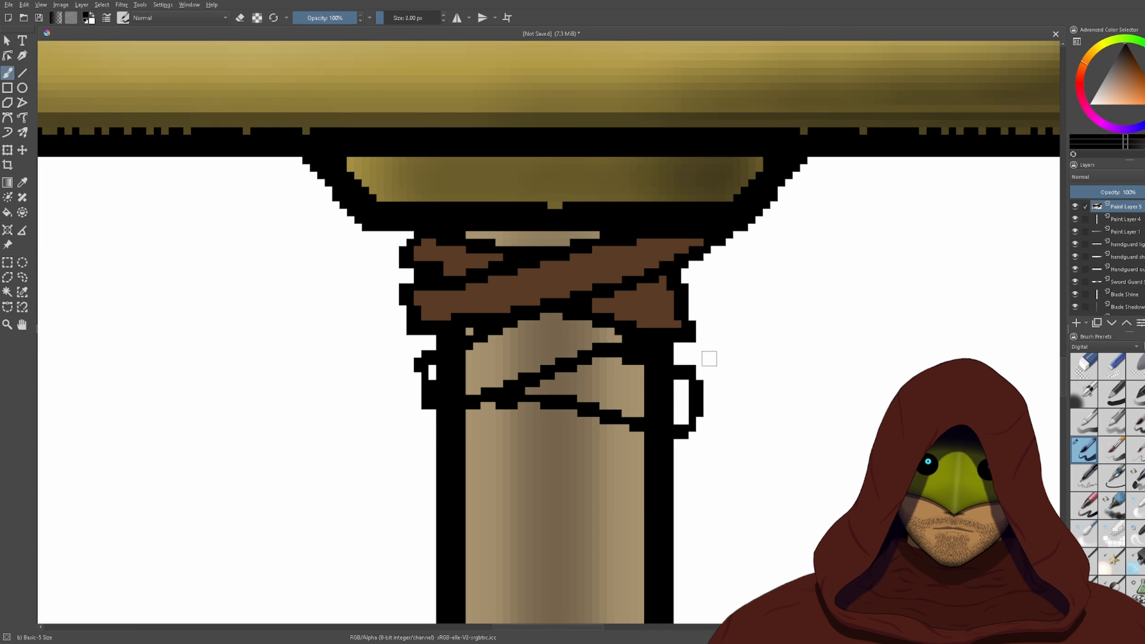
# - Draw the next diagonal strap outlines further down the grip with rounded bulges past both edges, undoing a misplaced stroke
pyautogui.moveTo(554, 452); pyautogui.dragTo(591, 346)
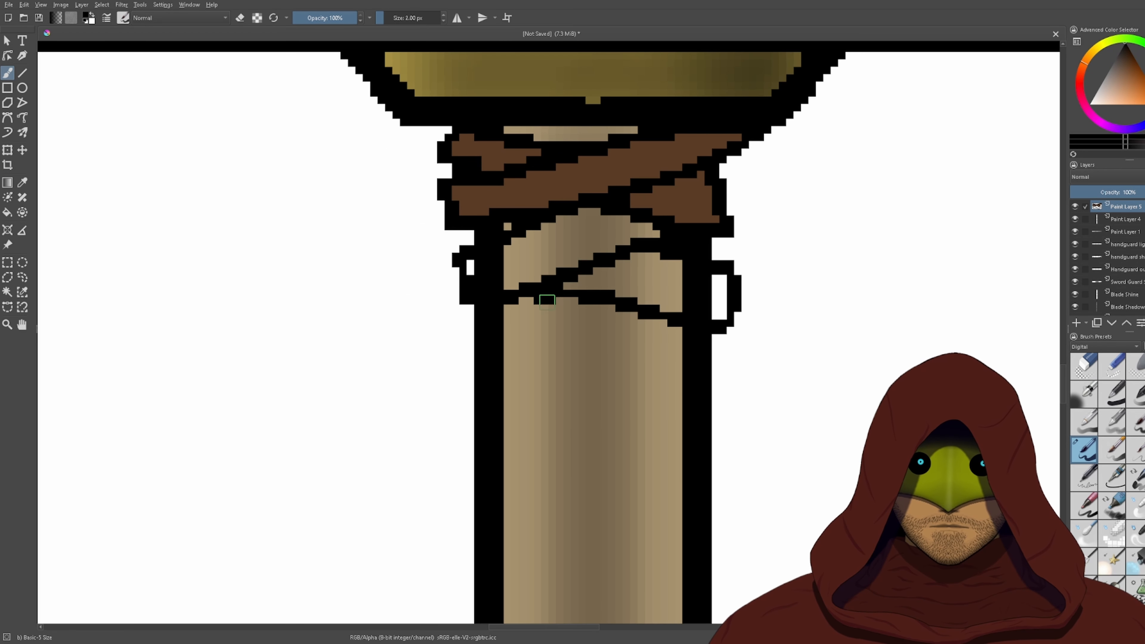
pyautogui.moveTo(547, 300)
pyautogui.mouseDown()
pyautogui.moveTo(487, 333)
pyautogui.moveTo(467, 361)
pyautogui.moveTo(464, 388)
pyautogui.moveTo(483, 407)
pyautogui.moveTo(625, 309)
pyautogui.mouseUp()
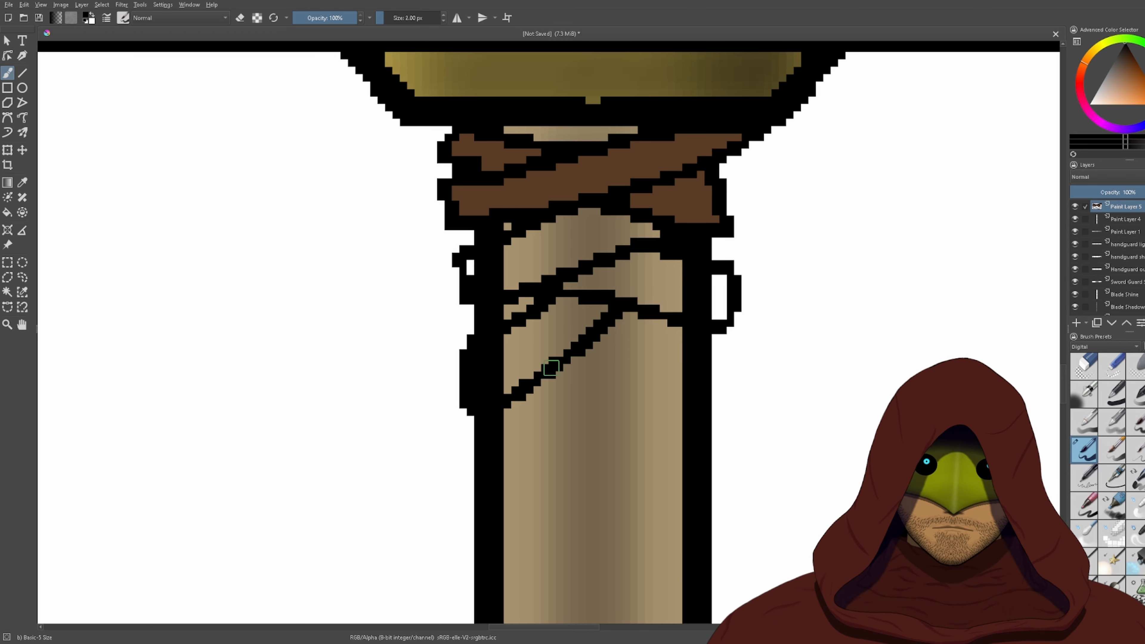
pyautogui.moveTo(485, 318)
pyautogui.mouseDown()
pyautogui.moveTo(464, 305)
pyautogui.moveTo(453, 318)
pyautogui.moveTo(462, 348)
pyautogui.mouseUp()
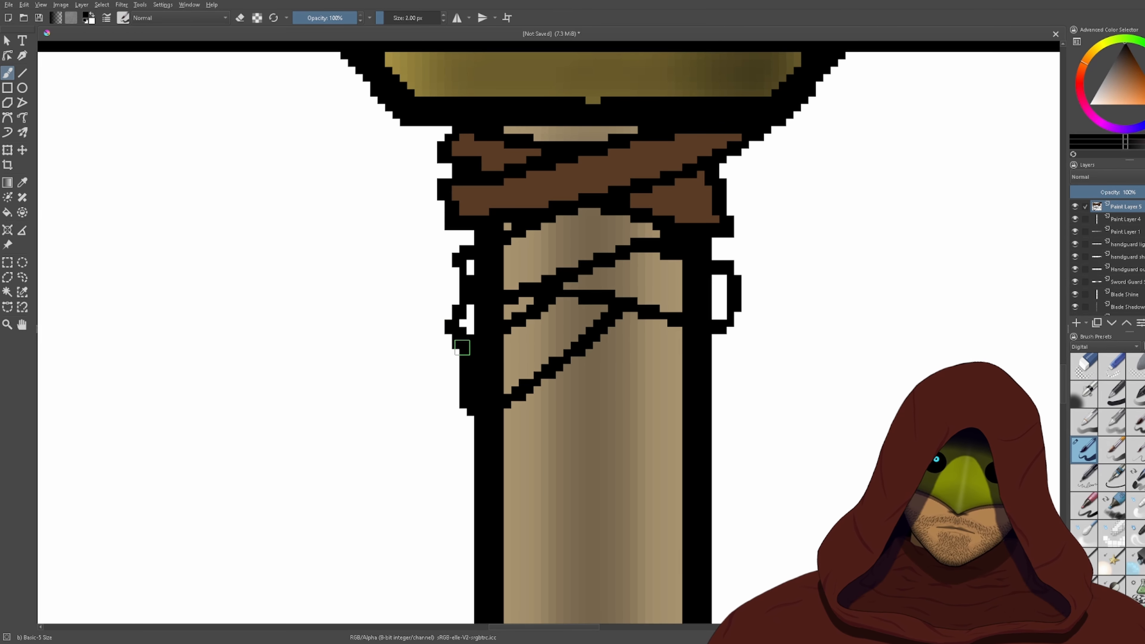
pyautogui.moveTo(557, 373)
pyautogui.mouseDown()
pyautogui.moveTo(642, 400)
pyautogui.moveTo(723, 403)
pyautogui.moveTo(723, 364)
pyautogui.moveTo(673, 341)
pyautogui.moveTo(603, 324)
pyautogui.moveTo(581, 354)
pyautogui.moveTo(737, 382)
pyautogui.moveTo(756, 377)
pyautogui.moveTo(759, 311)
pyautogui.mouseUp()
pyautogui.scroll(1, 662, 366)
pyautogui.hotkey('ctrl', 'z')
pyautogui.scroll(-2, 624, 394)
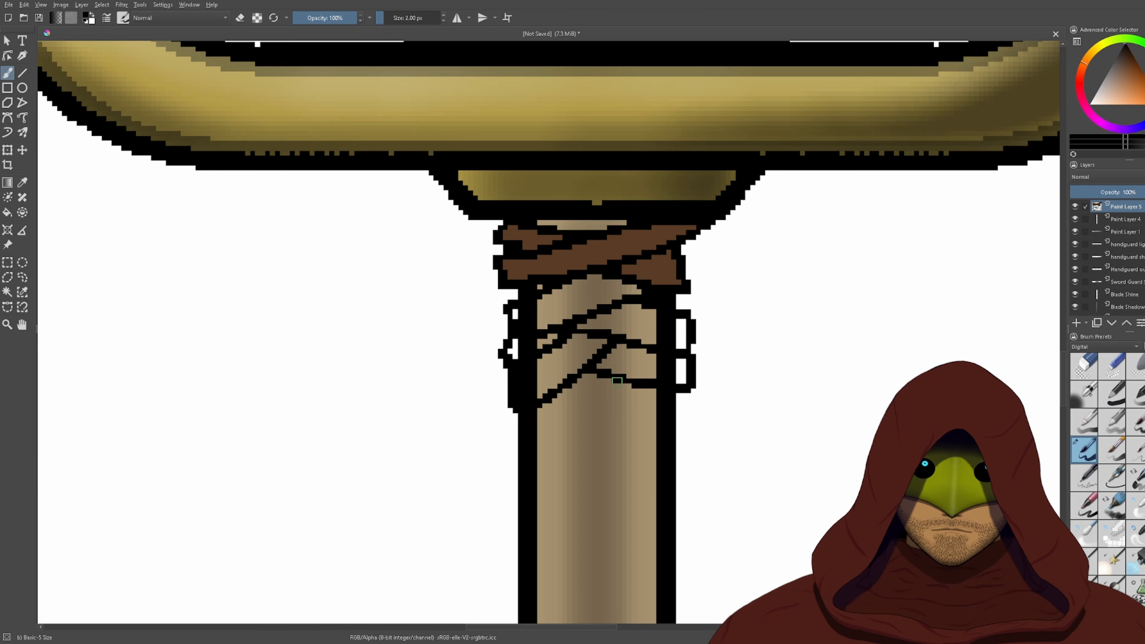
# - Add one more crossing pair of black strap outlines below the others, with loops on both sides of the grip
pyautogui.moveTo(617, 381)
pyautogui.mouseDown()
pyautogui.moveTo(581, 421)
pyautogui.moveTo(518, 453)
pyautogui.moveTo(507, 423)
pyautogui.moveTo(522, 401)
pyautogui.mouseUp()
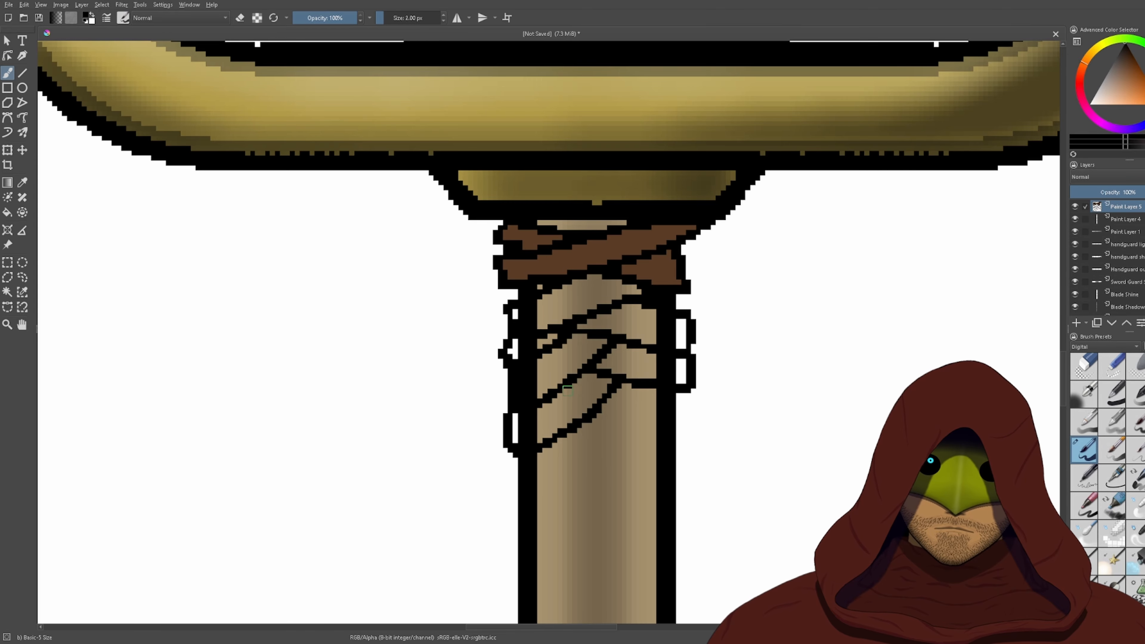
pyautogui.moveTo(567, 391)
pyautogui.mouseDown()
pyautogui.moveTo(661, 425)
pyautogui.moveTo(685, 428)
pyautogui.moveTo(691, 392)
pyautogui.mouseUp()
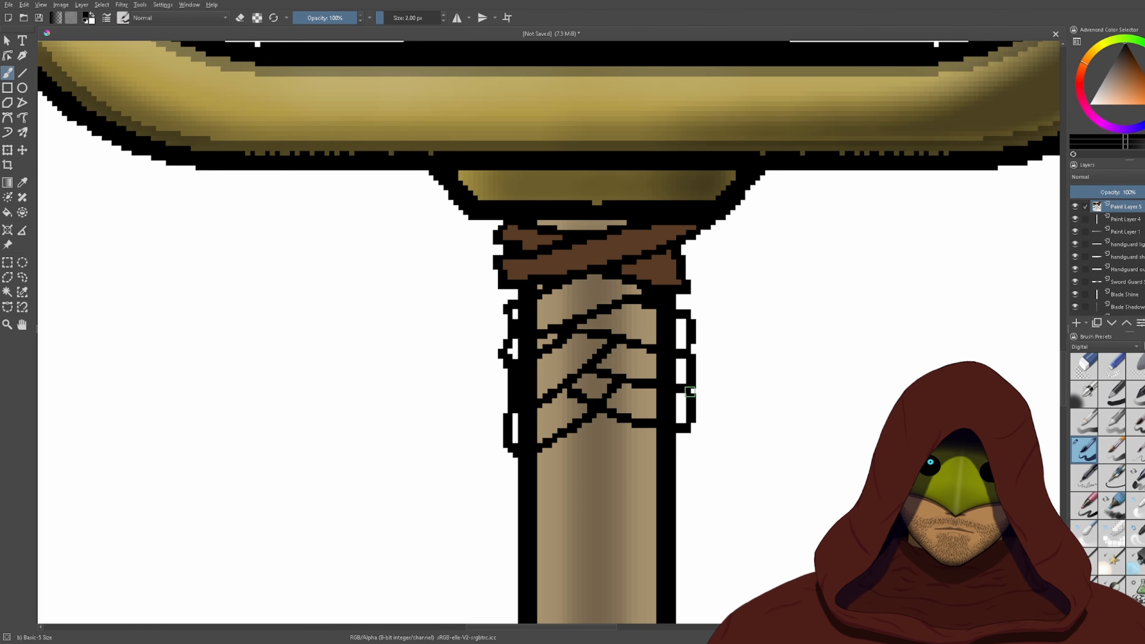
# - Try to erase the overlapping strap line with the 50 px Eraser Circle brush and undo the erasure
pyautogui.scroll(3, 614, 392)
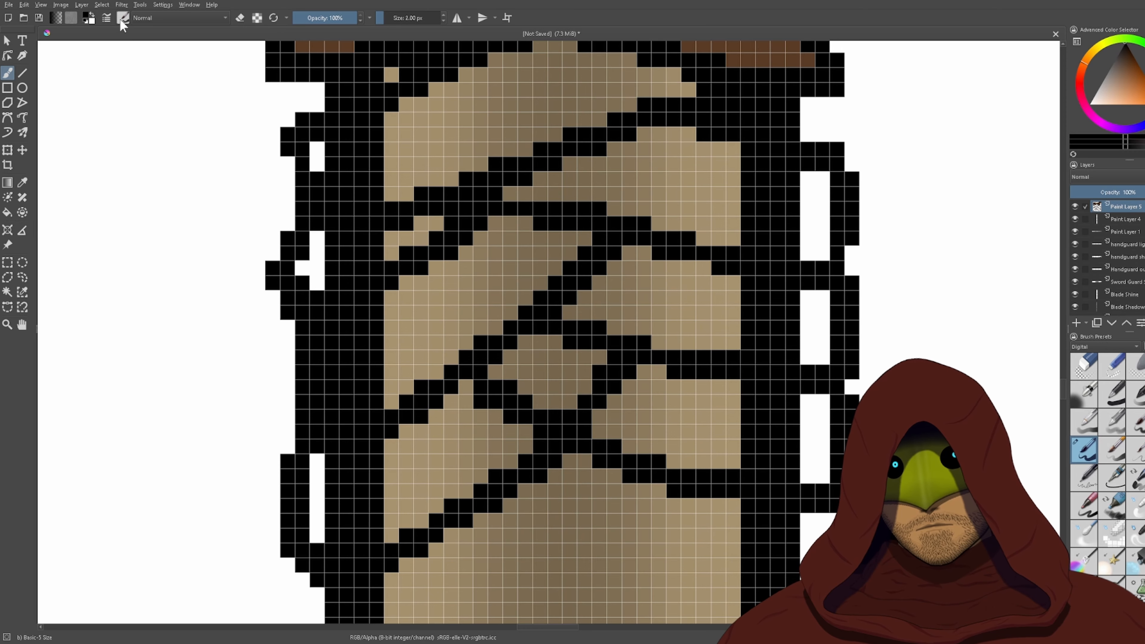
pyautogui.press('e')
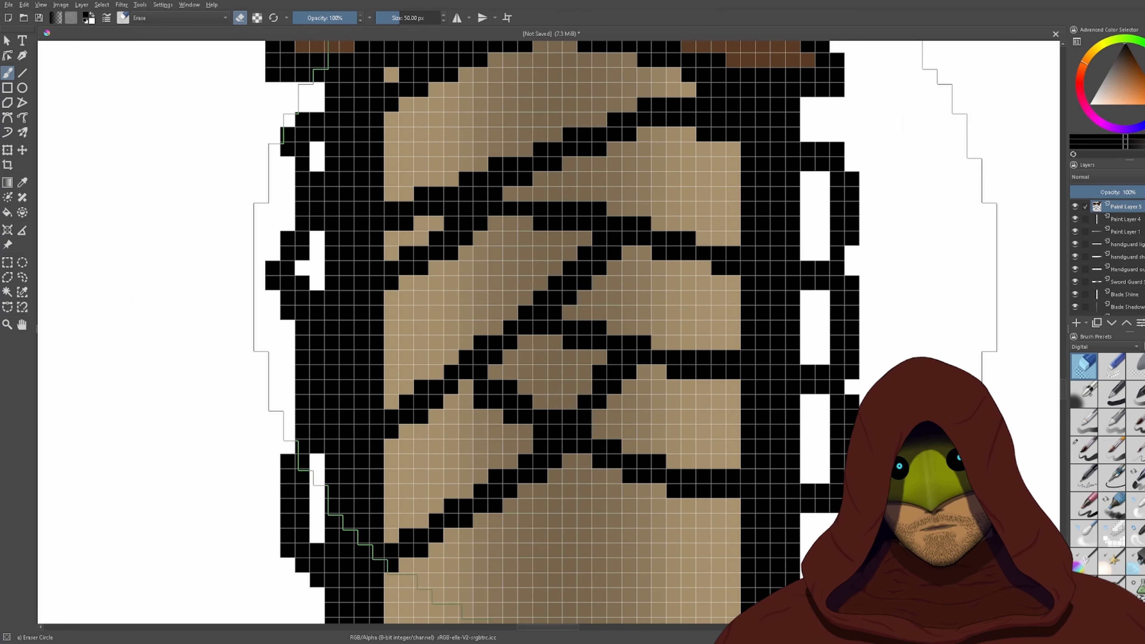
pyautogui.click(557, 312)
pyautogui.moveTo(557, 312)
pyautogui.mouseDown()
pyautogui.moveTo(621, 325)
pyautogui.moveTo(464, 312)
pyautogui.mouseUp()
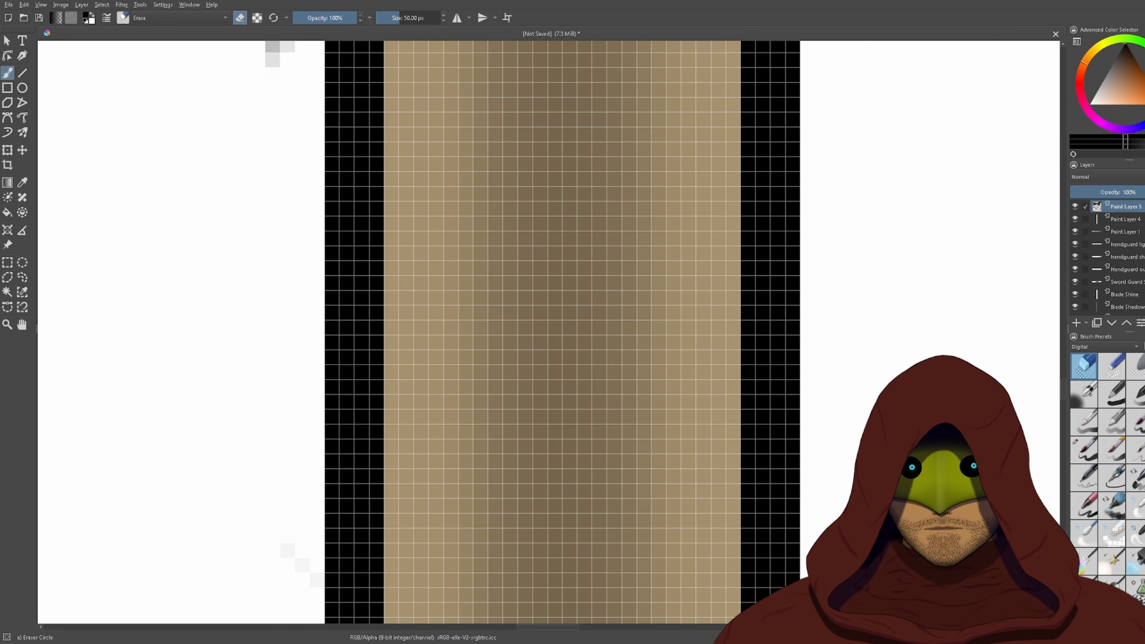
pyautogui.hotkey('ctrl', 'z')
# - Delete the short line segment where the two lowest straps overlap, using a rectangular selection, and clear the selection
pyautogui.click(7, 262)
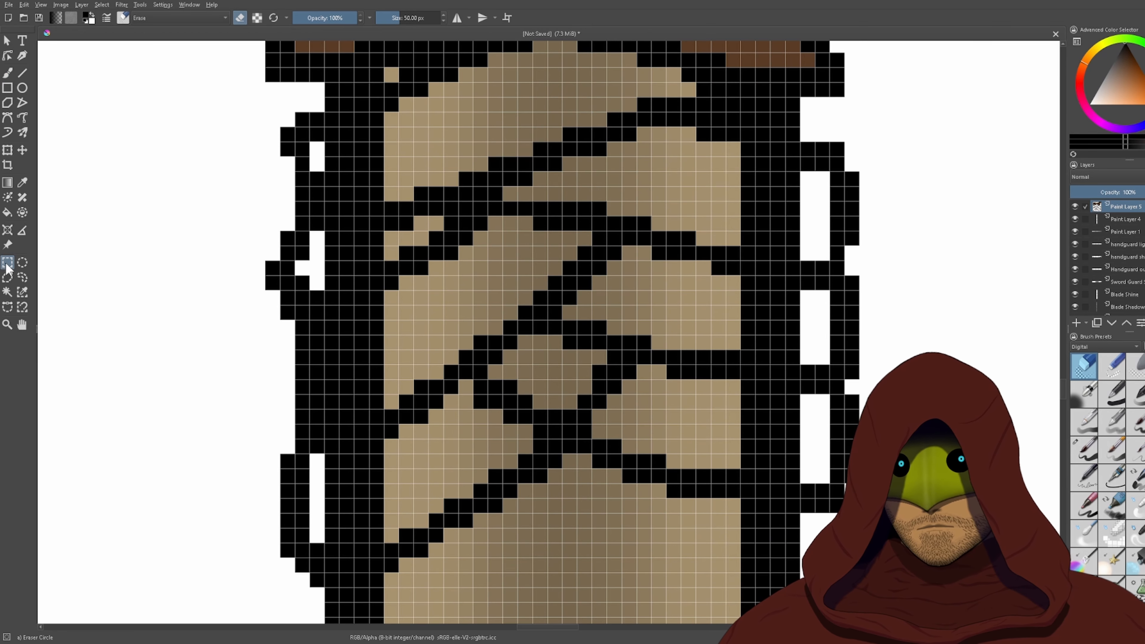
pyautogui.scroll(2, 545, 429)
pyautogui.moveTo(575, 378); pyautogui.dragTo(757, 302)
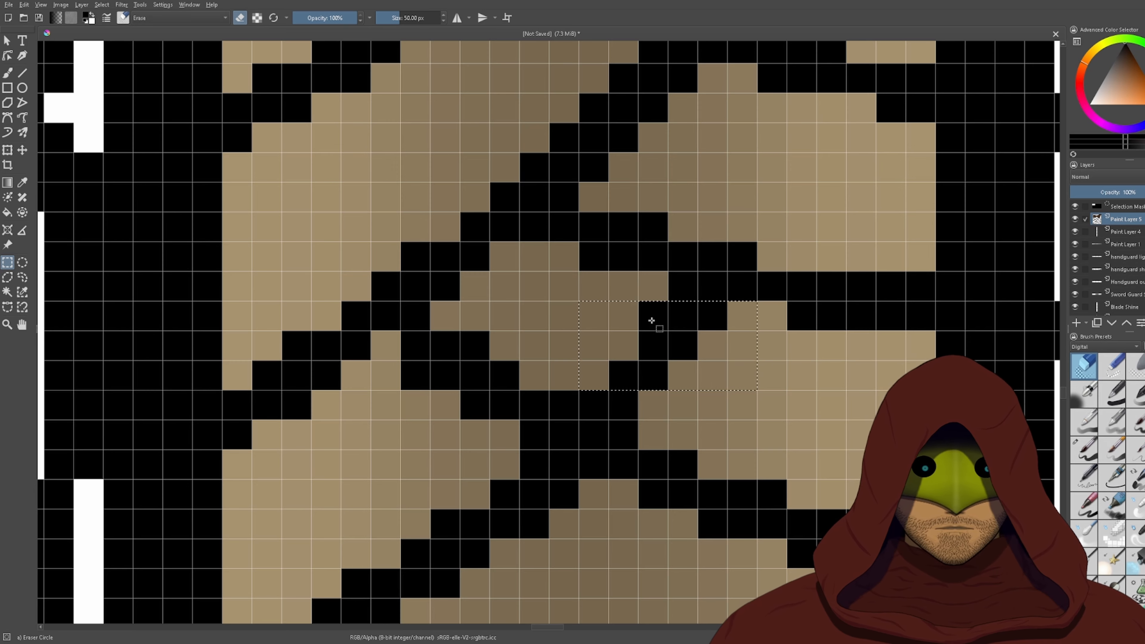
pyautogui.press('Delete')
pyautogui.scroll(-2, 746, 357)
pyautogui.click(790, 391)
pyautogui.scroll(-2, 790, 393)
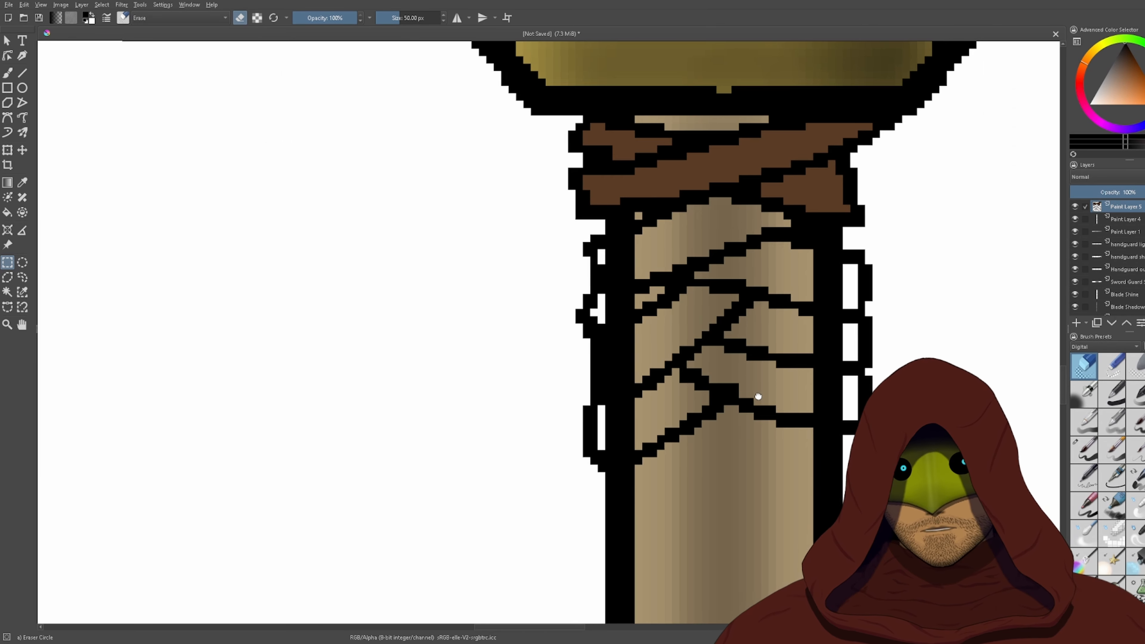
pyautogui.moveTo(783, 396); pyautogui.dragTo(652, 389)
# - Fill the uppermost unfilled diagonal strap with brown sampled from the wrap above, selecting the whole canvas and turning off erasing
pyautogui.click(7, 72)
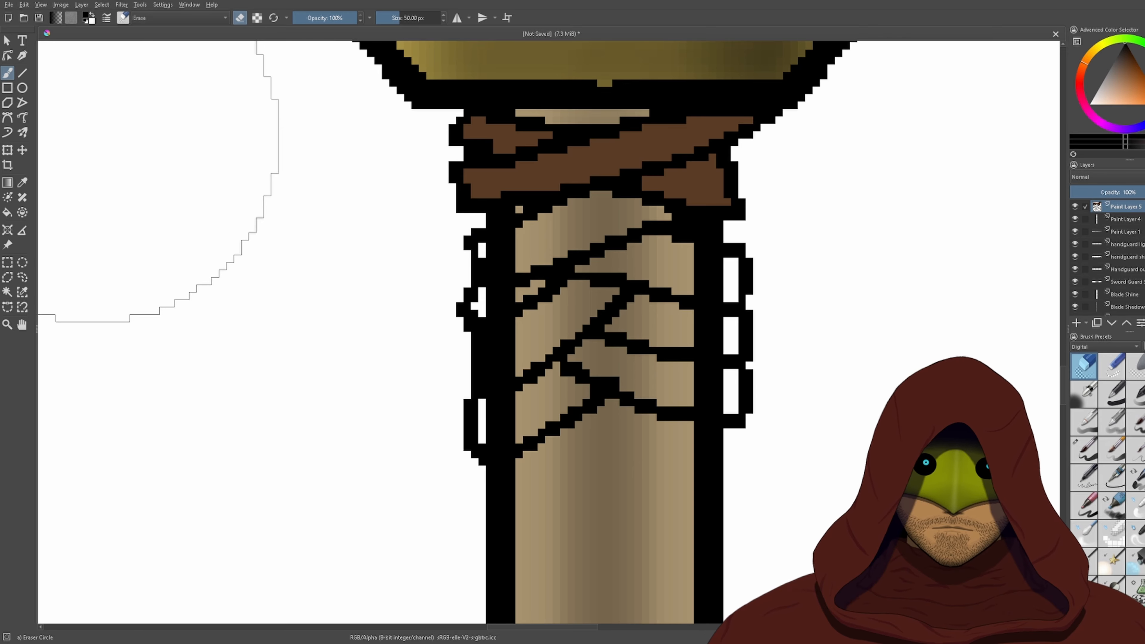
pyautogui.scroll(-2, 332, 383)
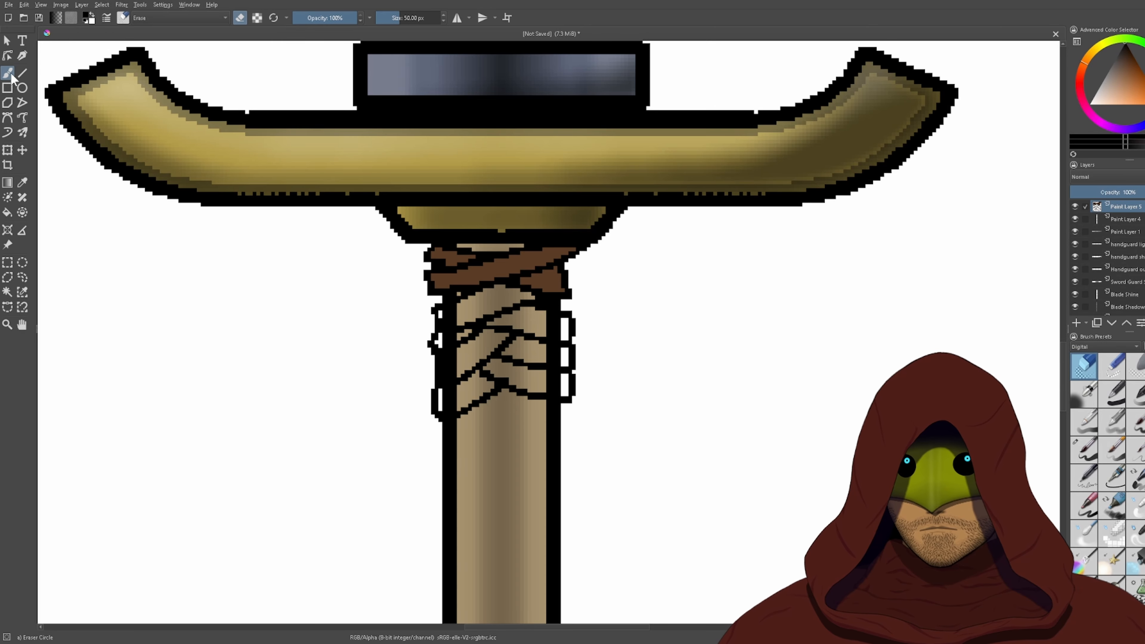
pyautogui.click(7, 212)
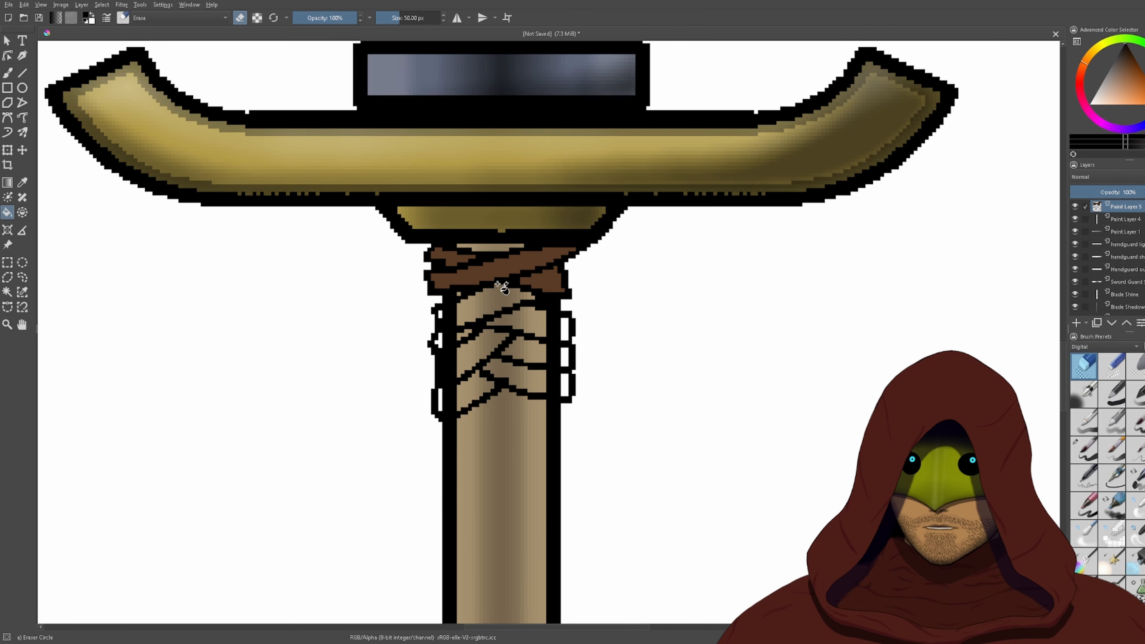
pyautogui.scroll(1, 498, 289)
pyautogui.keyDown('ctrl'); pyautogui.click(511, 264); pyautogui.keyUp('ctrl')
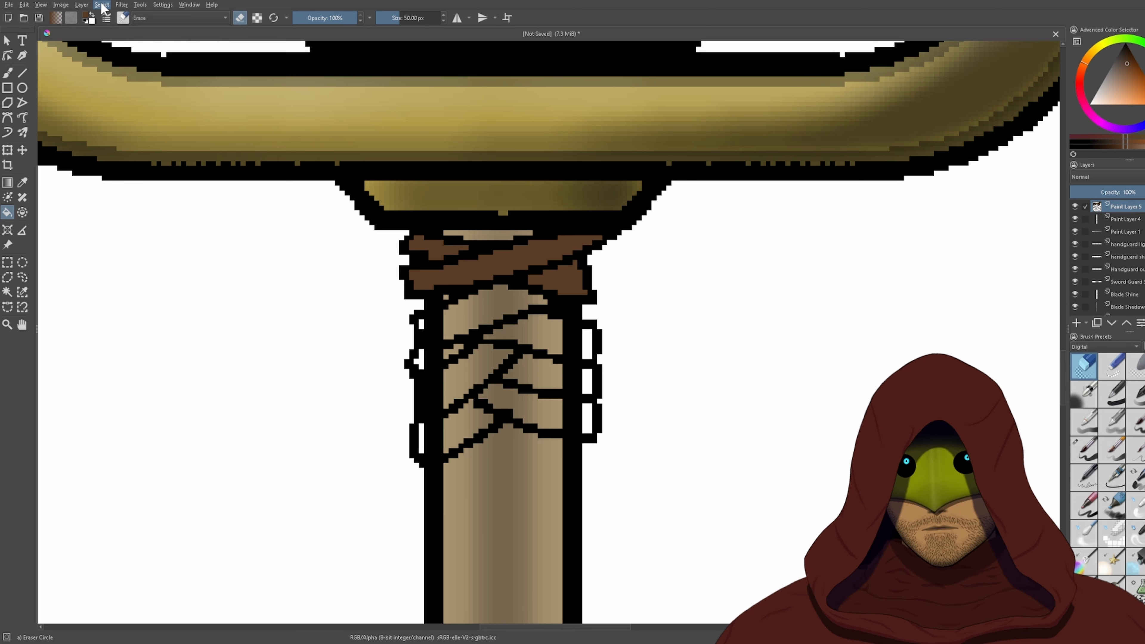
pyautogui.click(112, 18)
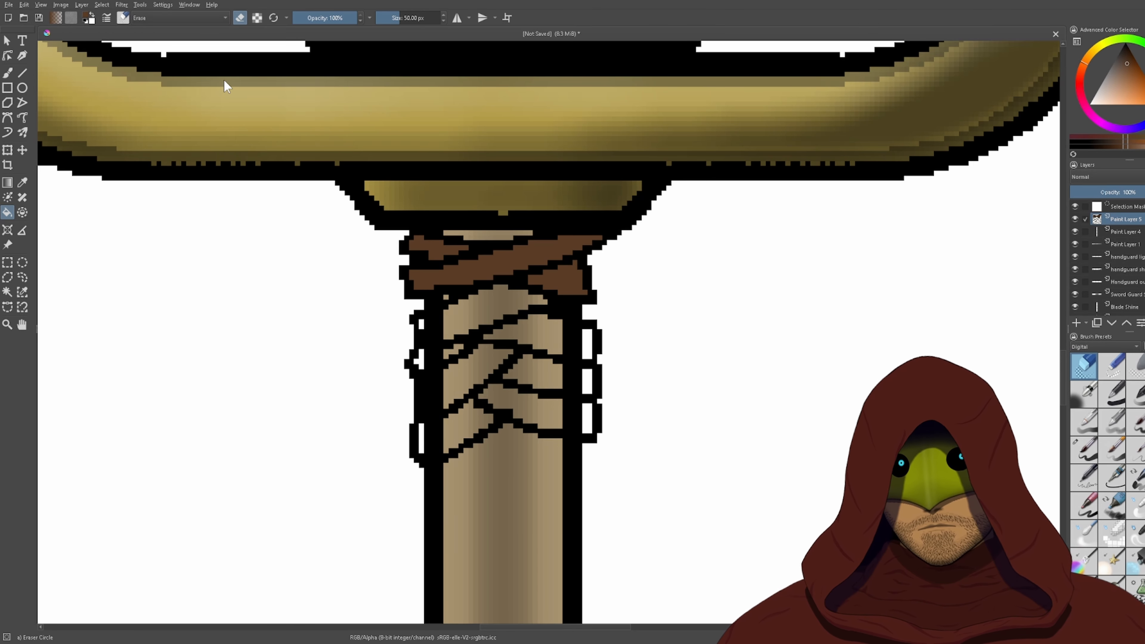
pyautogui.press('e')
pyautogui.click(488, 312)
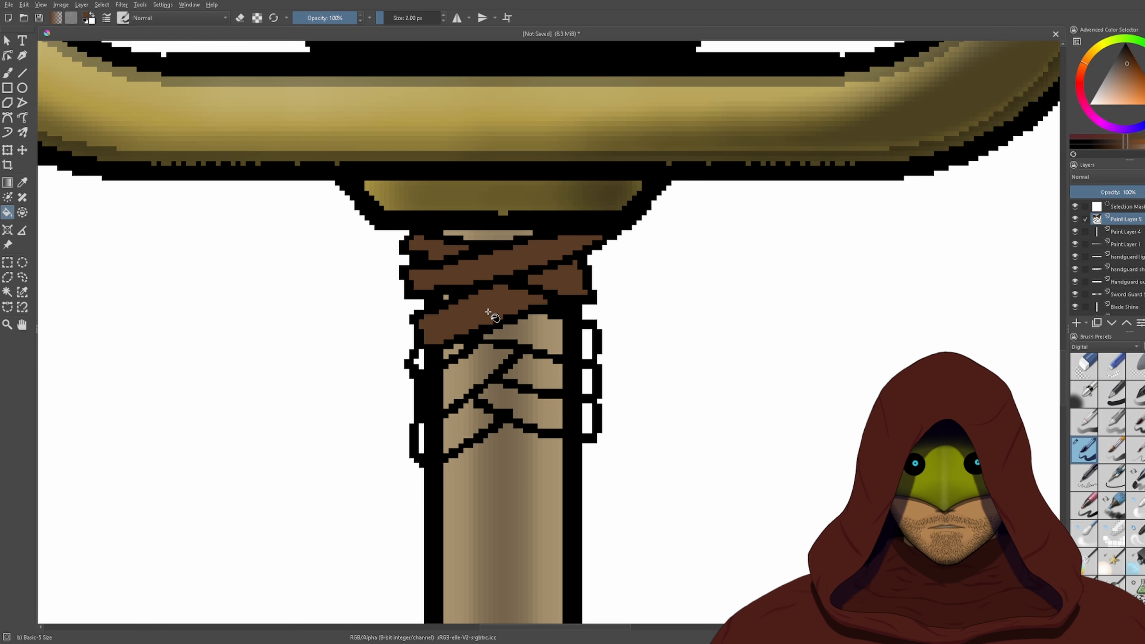
# - Fill all remaining outlined straps of the wrap with the dark brown, and check the strap layer in isolation
pyautogui.click(540, 342)
pyautogui.scroll(3, 540, 342)
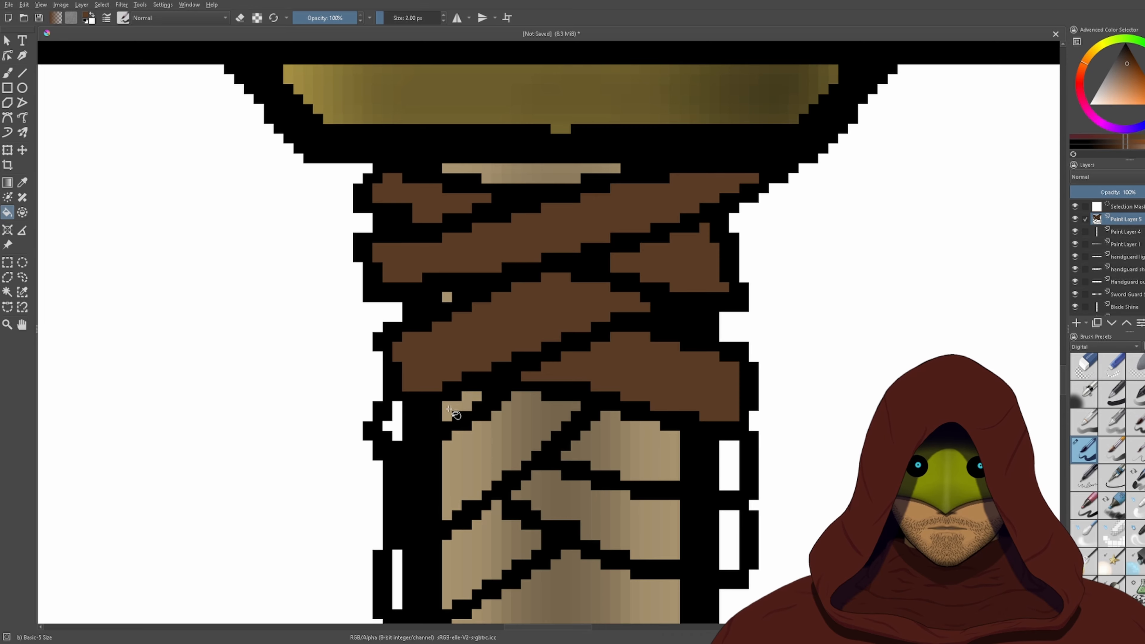
pyautogui.click(449, 409)
pyautogui.click(489, 449)
pyautogui.click(605, 449)
pyautogui.click(590, 521)
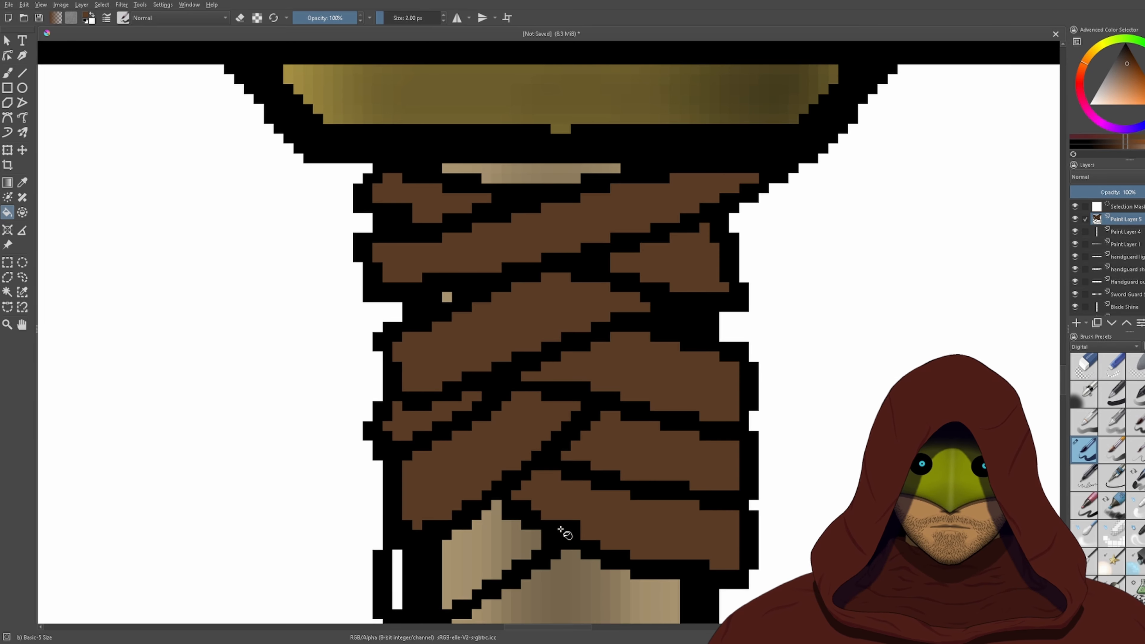
pyautogui.click(493, 555)
pyautogui.keyDown('alt'); pyautogui.click(1112, 223); pyautogui.keyUp('alt')
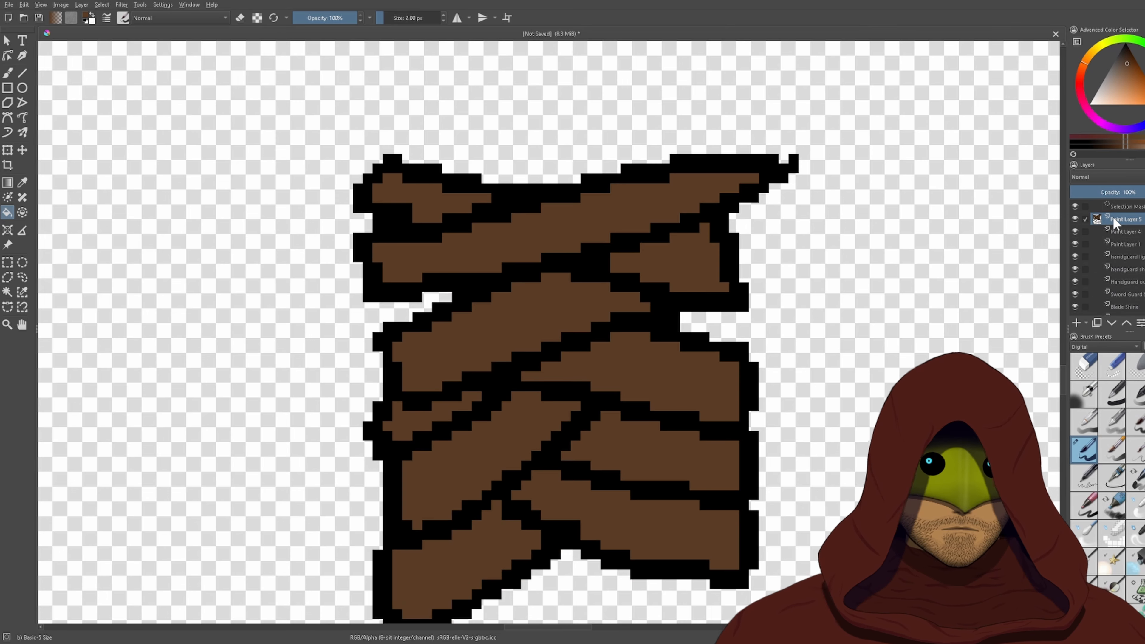
pyautogui.keyDown('alt'); pyautogui.click(1113, 223); pyautogui.keyUp('alt')
pyautogui.keyDown('alt'); pyautogui.click(1113, 223); pyautogui.keyUp('alt')
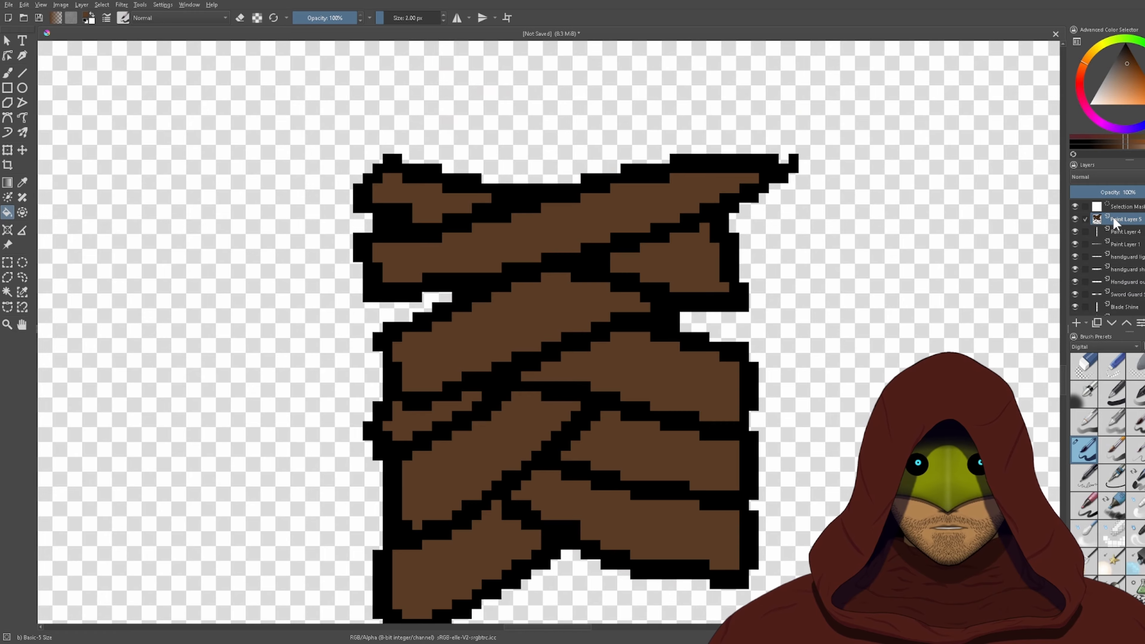
pyautogui.keyDown('alt'); pyautogui.click(1114, 223); pyautogui.keyUp('alt')
# - Add a new paint layer above the strap layer, load the strap layer's opaque area as a selection, and make the new layer active
pyautogui.scroll(-2, 838, 306)
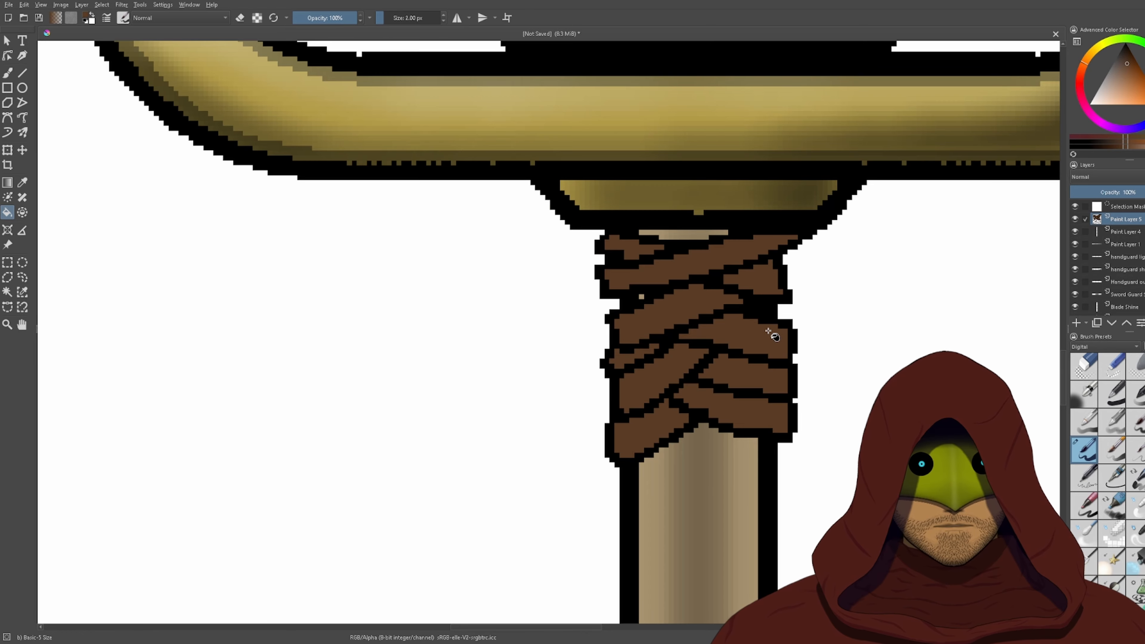
pyautogui.moveTo(774, 336); pyautogui.dragTo(677, 286)
pyautogui.scroll(2, 640, 280)
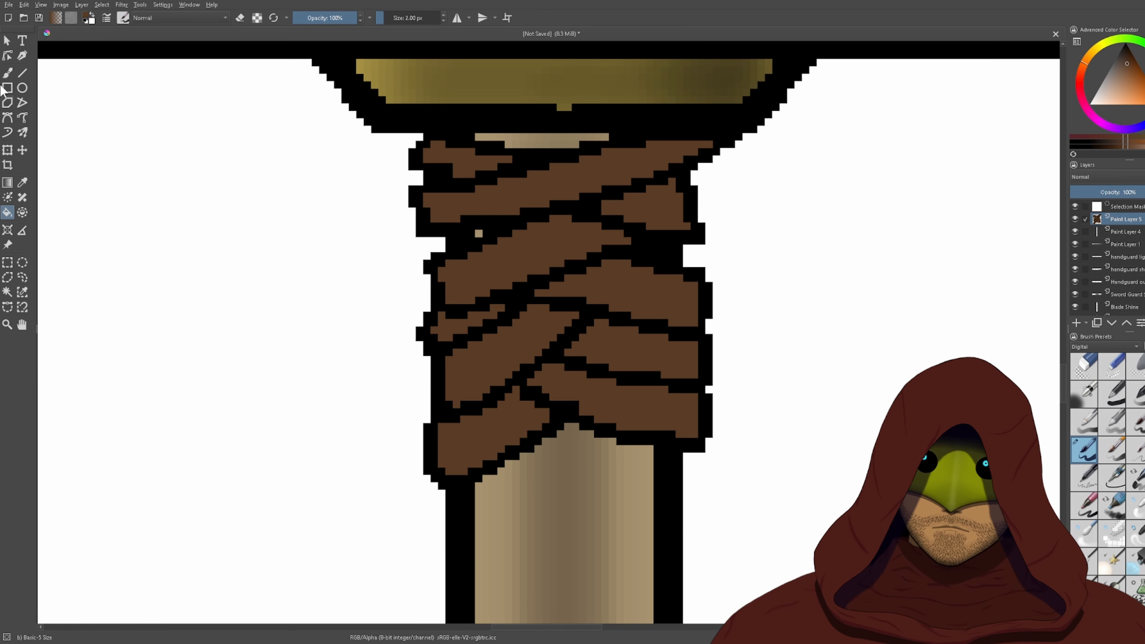
pyautogui.click(6, 76)
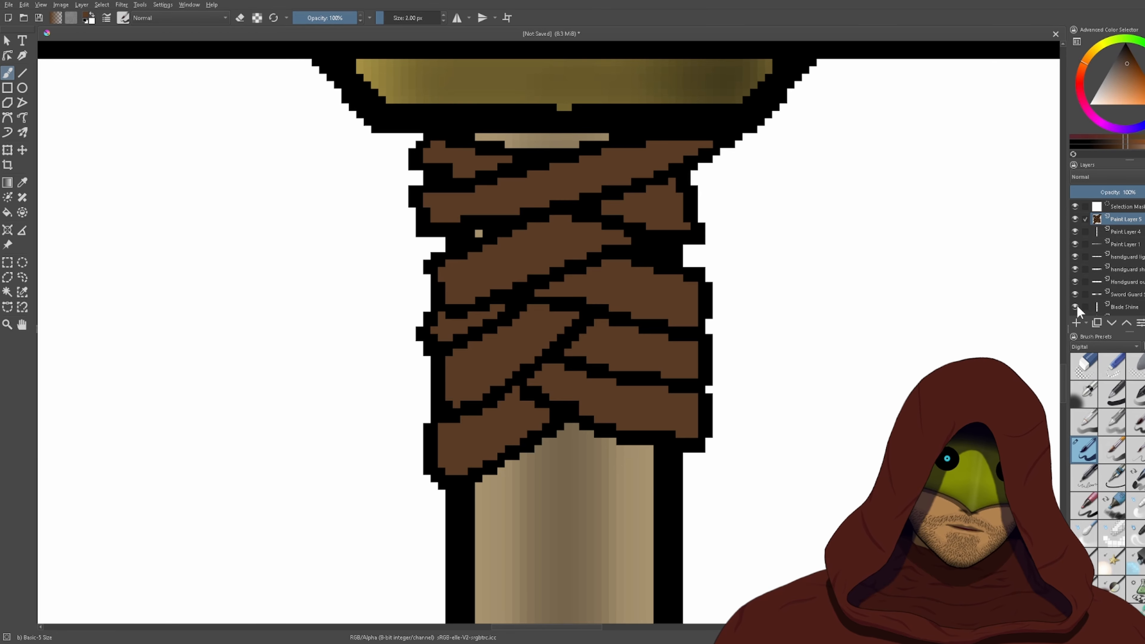
pyautogui.click(1076, 322)
pyautogui.click(1127, 232)
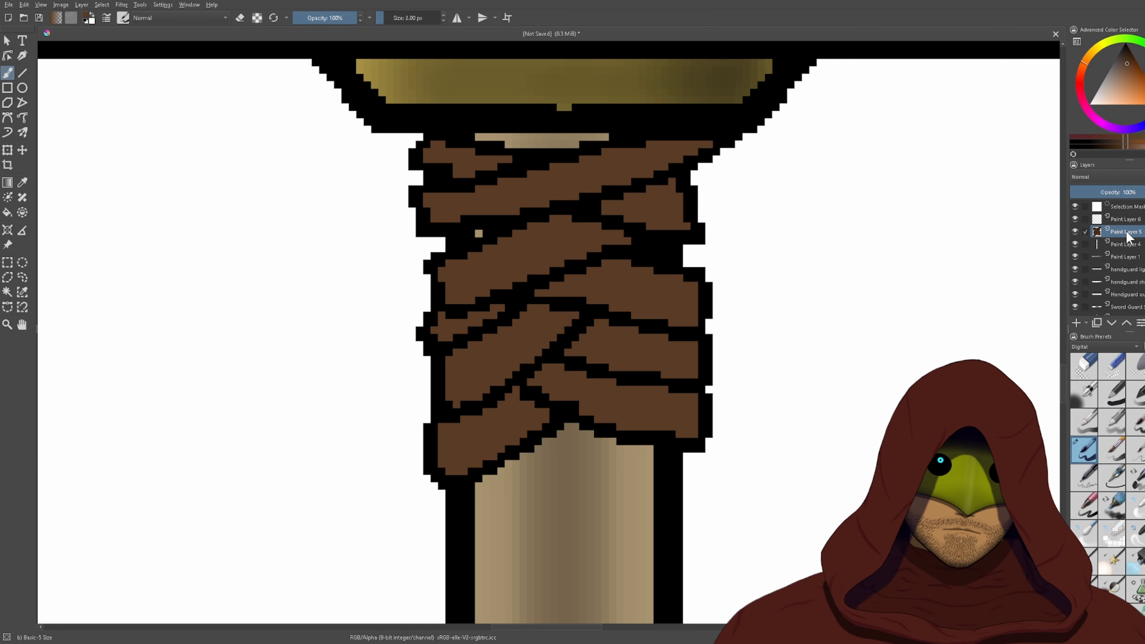
pyautogui.keyDown('ctrl'); pyautogui.click(1097, 230); pyautogui.keyUp('ctrl')
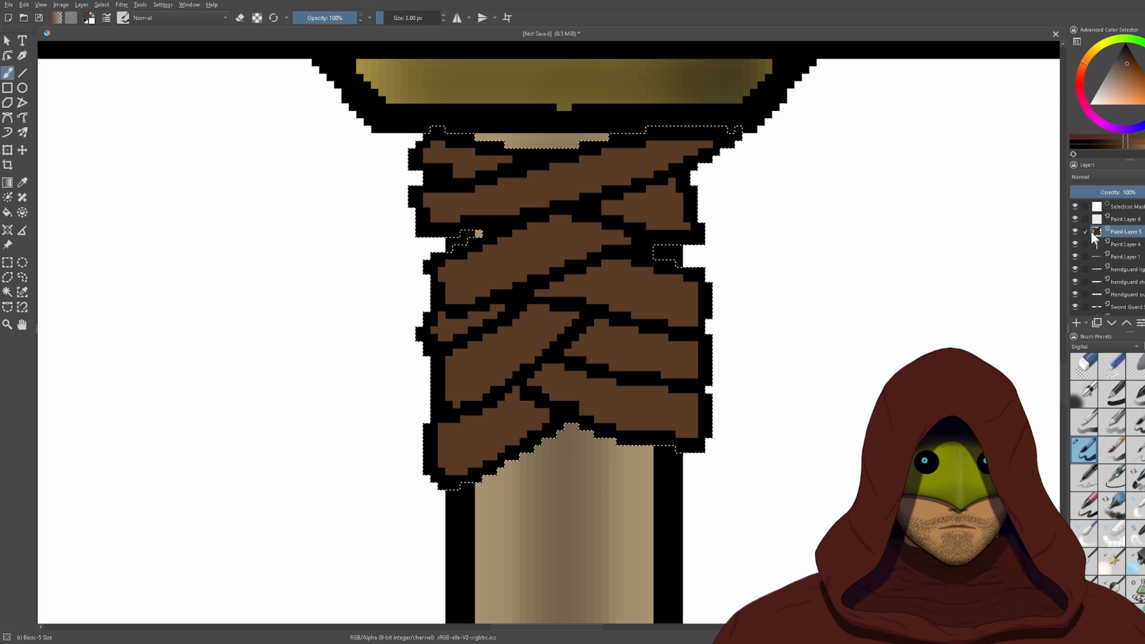
pyautogui.click(1118, 218)
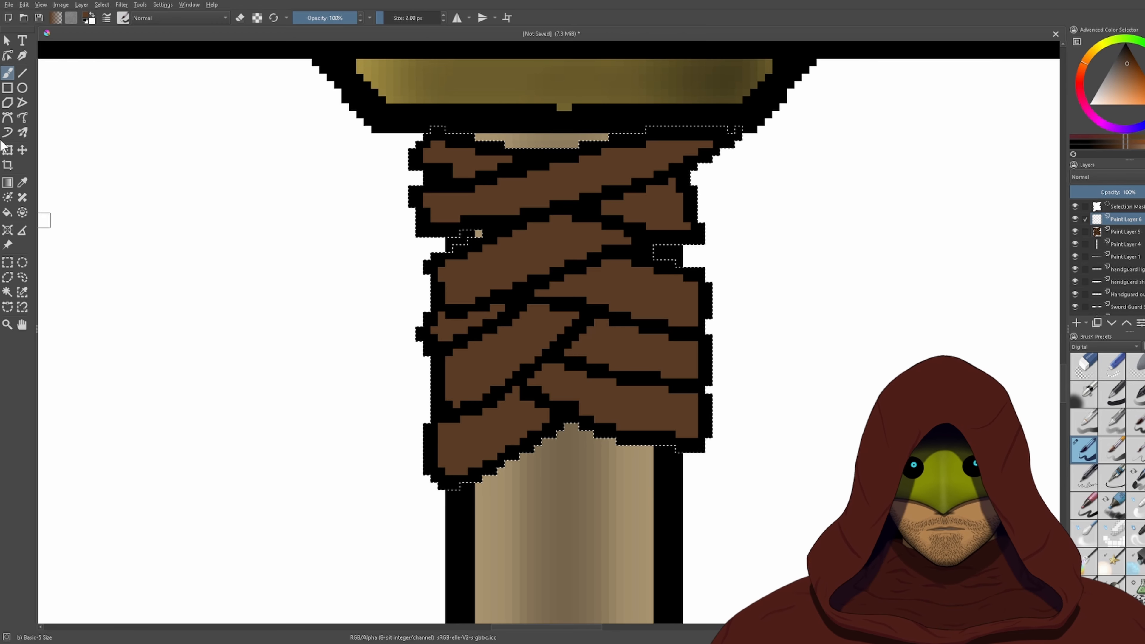
# - Paint black shadow strokes along the lower edges of the straps on the new layer, using the brush
pyautogui.scroll(1, 538, 416)
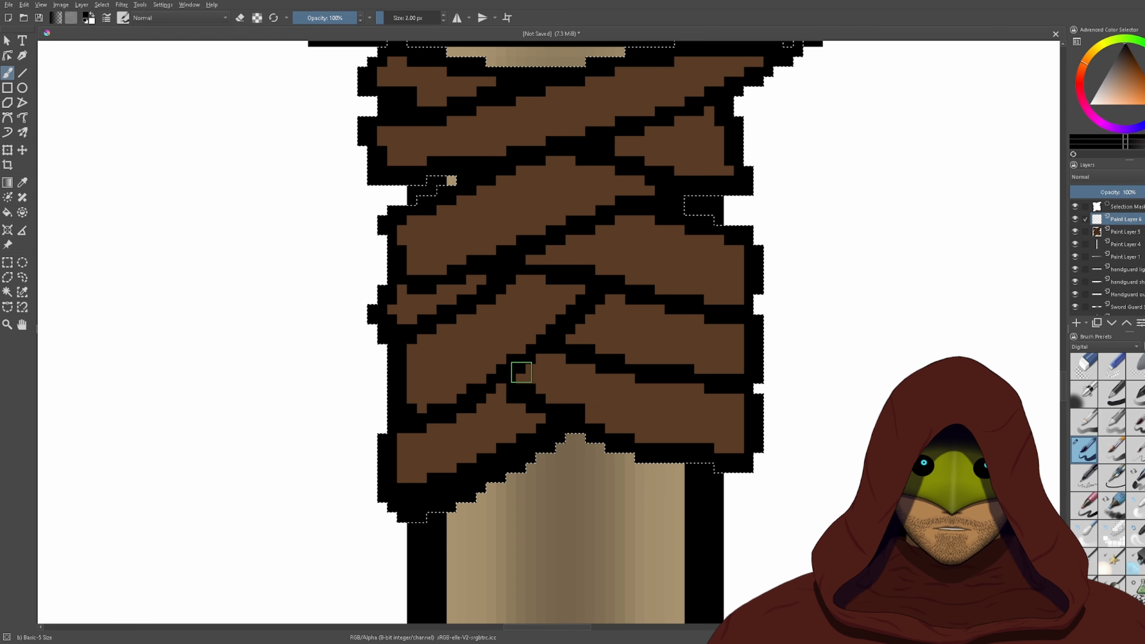
pyautogui.moveTo(525, 382); pyautogui.dragTo(557, 403)
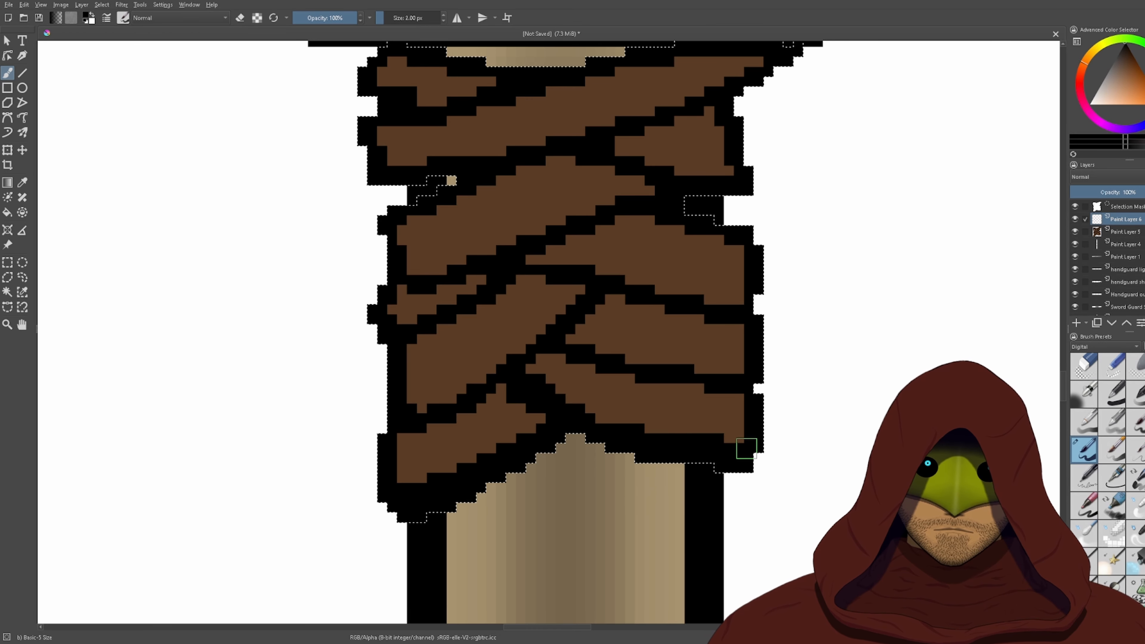
pyautogui.moveTo(568, 325)
pyautogui.mouseDown()
pyautogui.moveTo(644, 361)
pyautogui.moveTo(735, 368)
pyautogui.mouseUp()
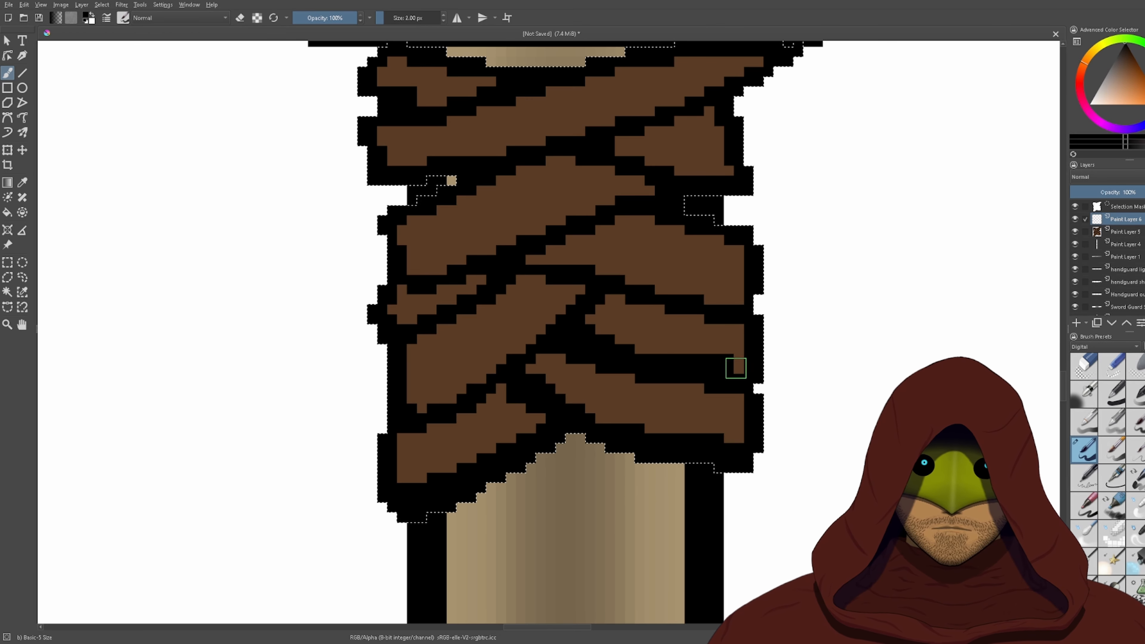
pyautogui.moveTo(583, 287)
pyautogui.mouseDown()
pyautogui.moveTo(507, 365)
pyautogui.moveTo(414, 403)
pyautogui.mouseUp()
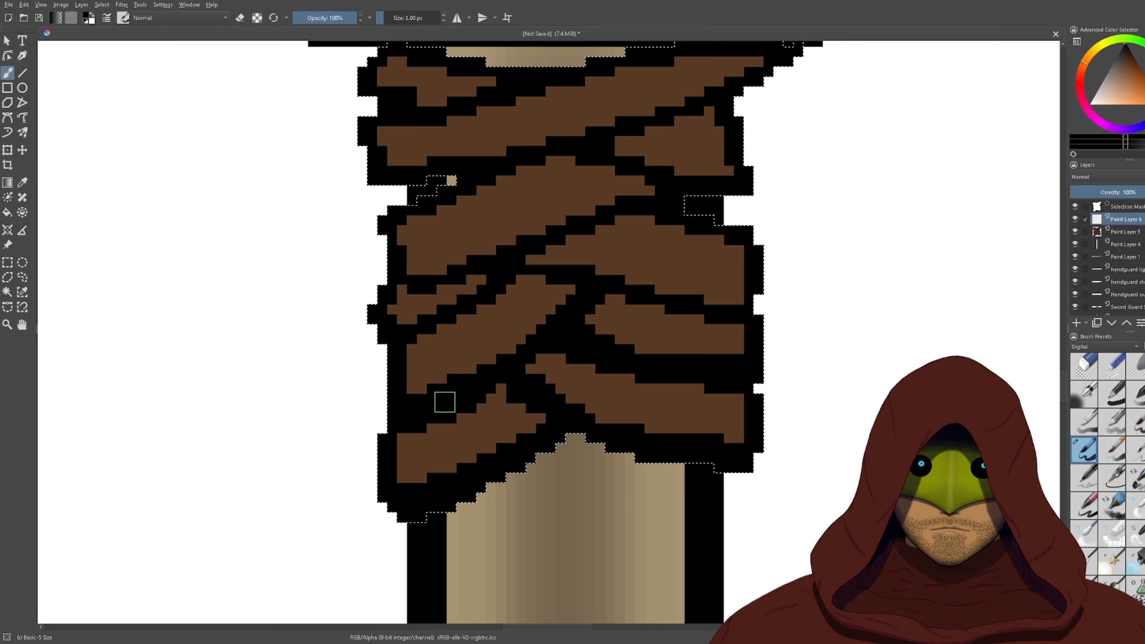
pyautogui.moveTo(543, 246)
pyautogui.mouseDown()
pyautogui.moveTo(739, 299)
pyautogui.moveTo(498, 258)
pyautogui.moveTo(462, 303)
pyautogui.moveTo(395, 327)
pyautogui.moveTo(474, 273)
pyautogui.moveTo(415, 267)
pyautogui.moveTo(654, 185)
pyautogui.mouseUp()
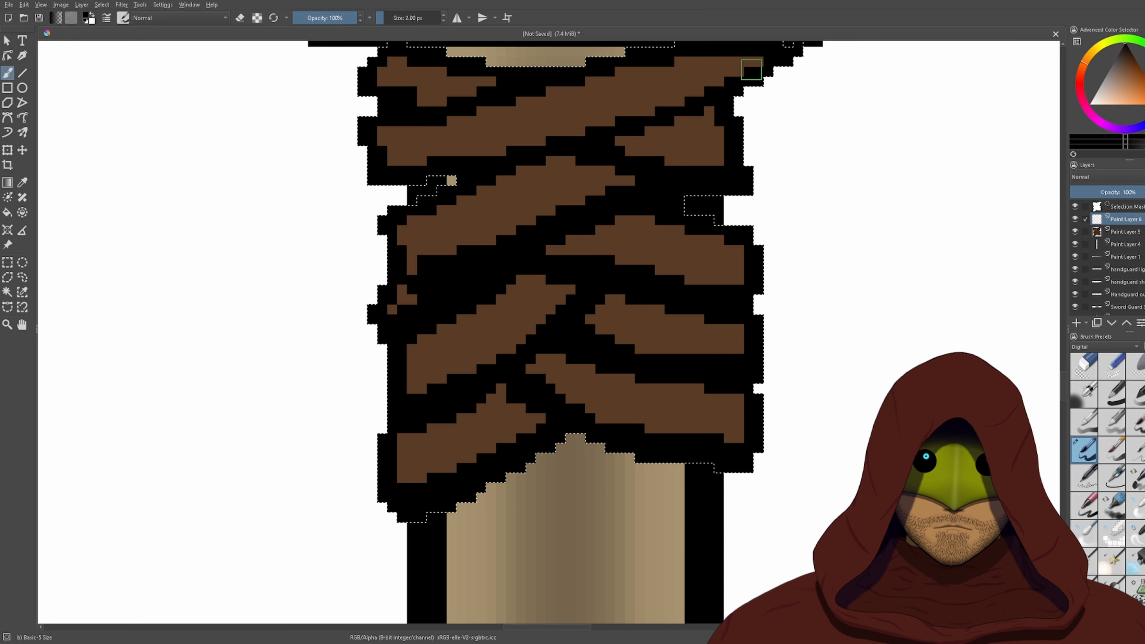
pyautogui.moveTo(726, 73)
pyautogui.mouseDown()
pyautogui.moveTo(639, 111)
pyautogui.moveTo(440, 152)
pyautogui.mouseUp()
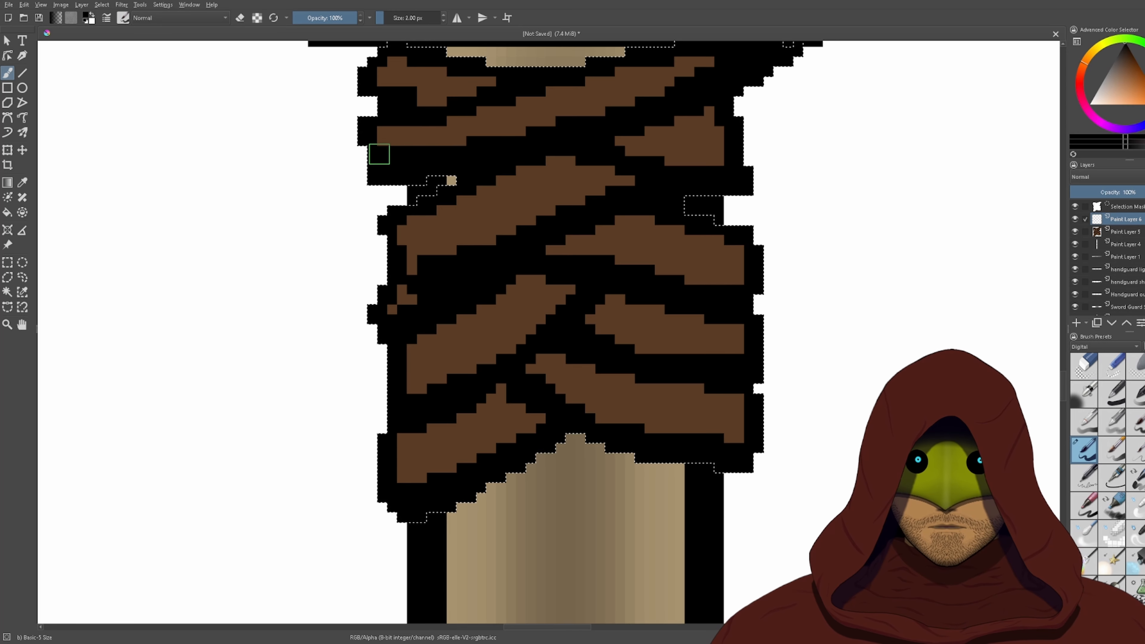
pyautogui.moveTo(413, 97); pyautogui.dragTo(462, 94)
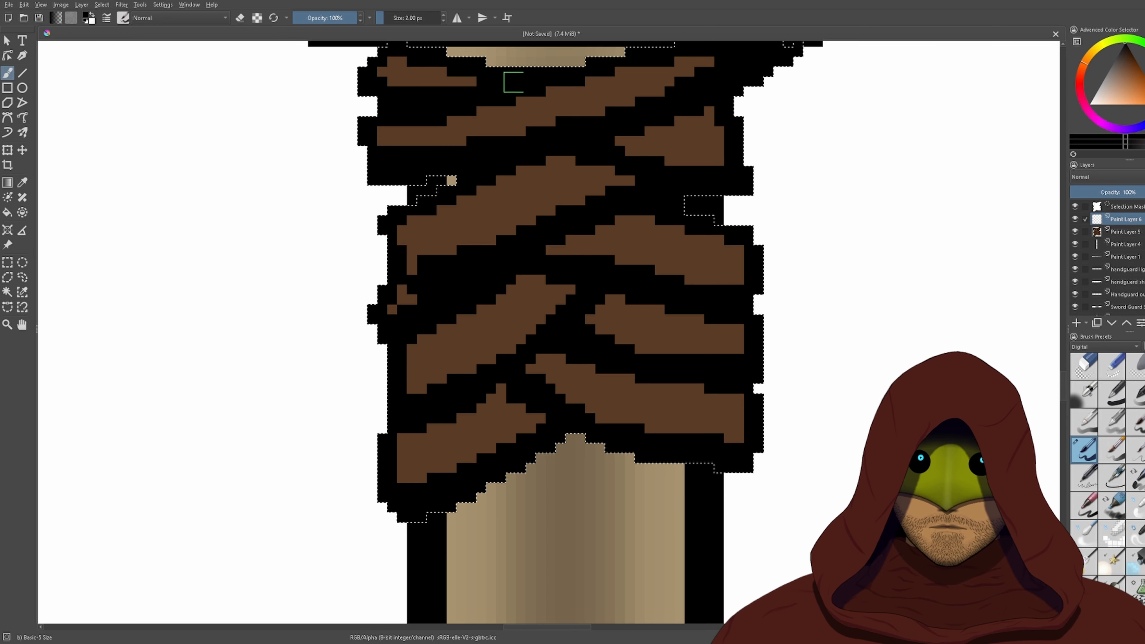
pyautogui.scroll(-2, 712, 107)
pyautogui.moveTo(713, 107); pyautogui.dragTo(637, 166)
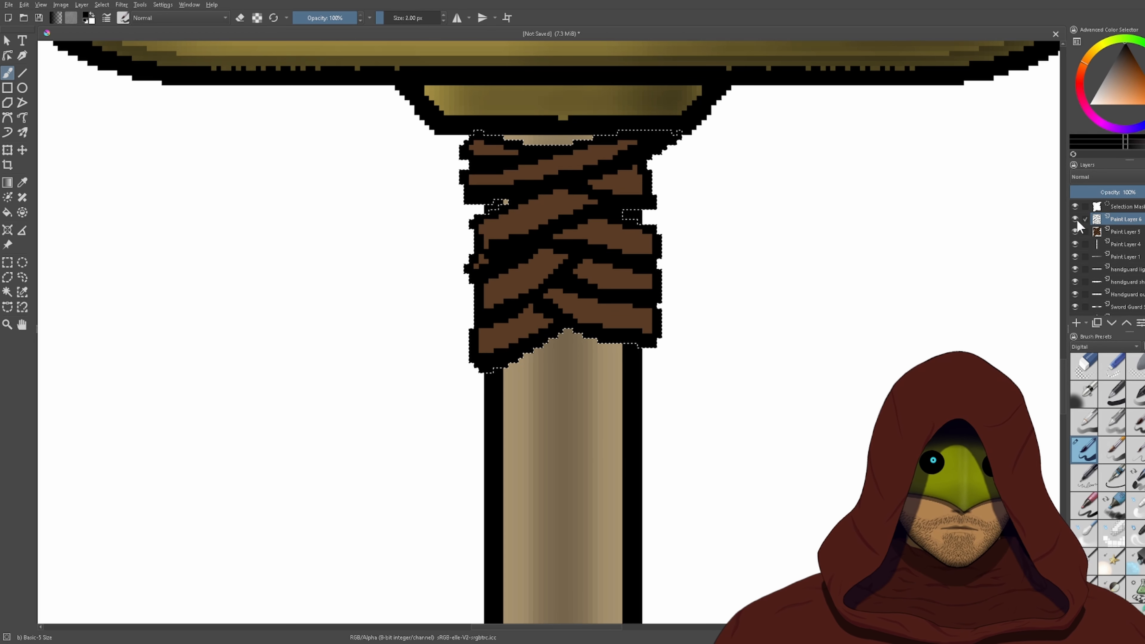
# - Try softening the black strap shadows with a blur filter, and undo the blur
pyautogui.click(125, 5)
pyautogui.click(275, 65)
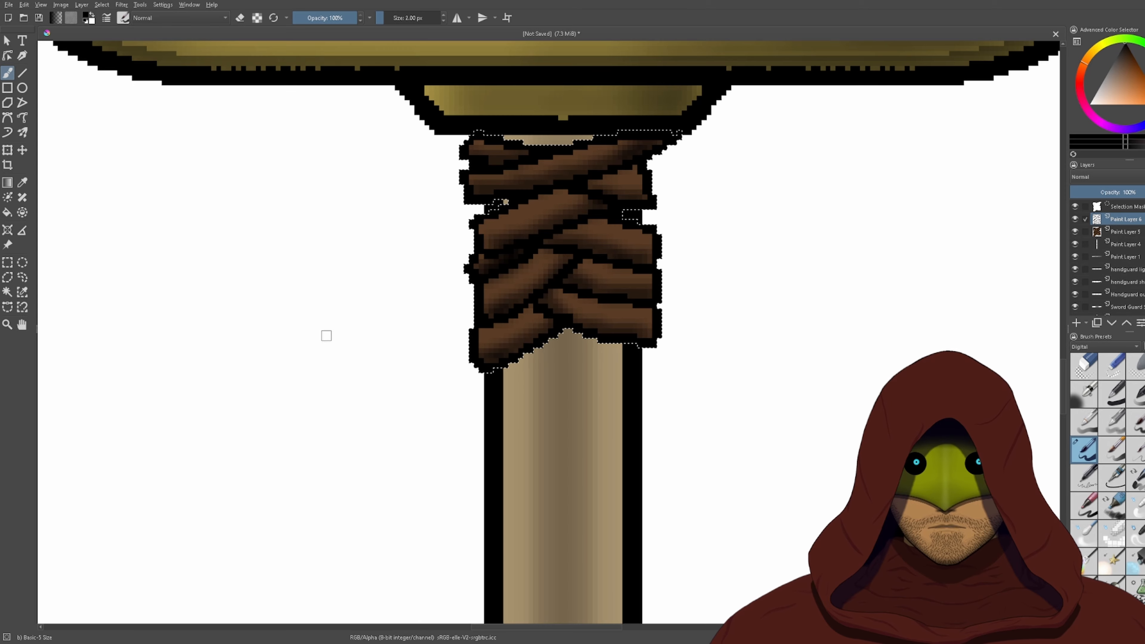
pyautogui.scroll(-3, 327, 336)
pyautogui.scroll(6, 437, 374)
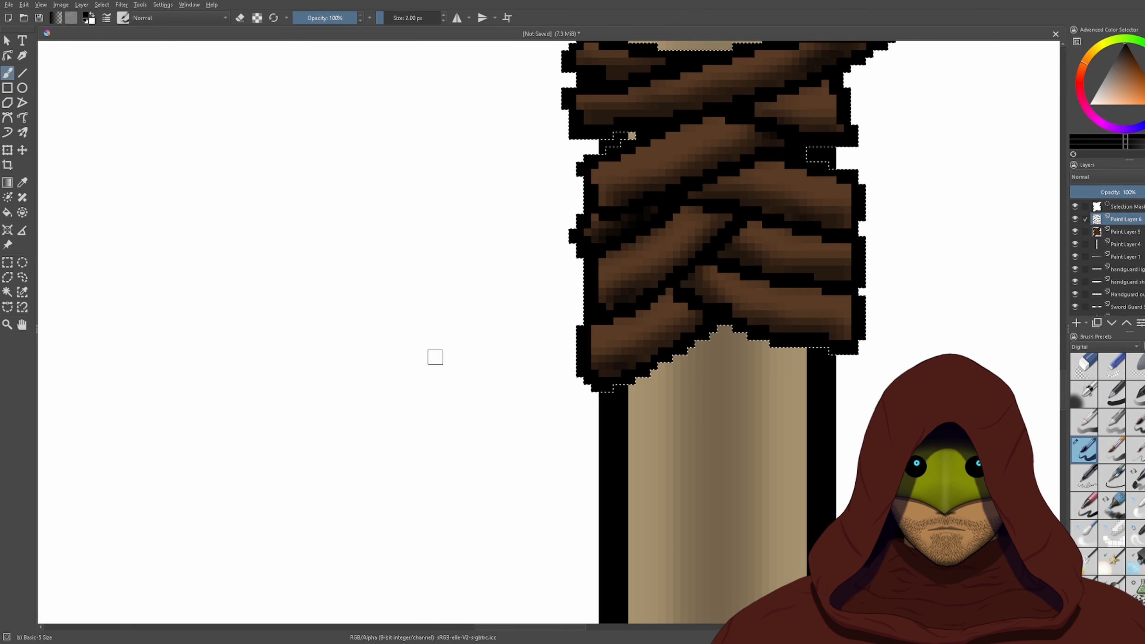
pyautogui.moveTo(435, 358); pyautogui.dragTo(390, 444)
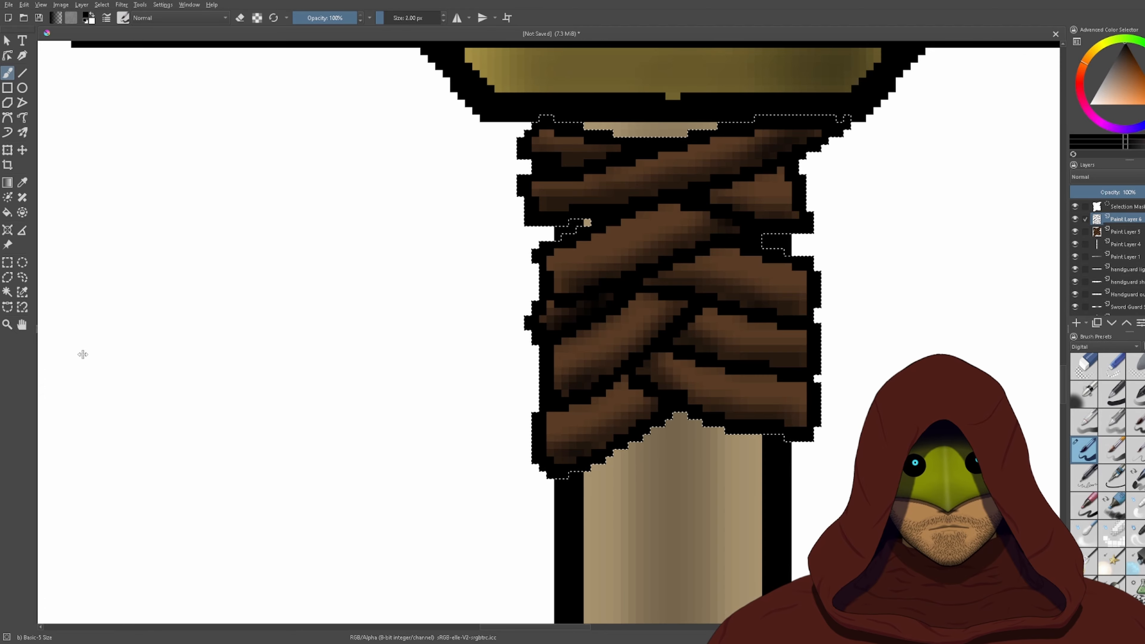
pyautogui.scroll(-4, 411, 333)
pyautogui.scroll(3, 419, 335)
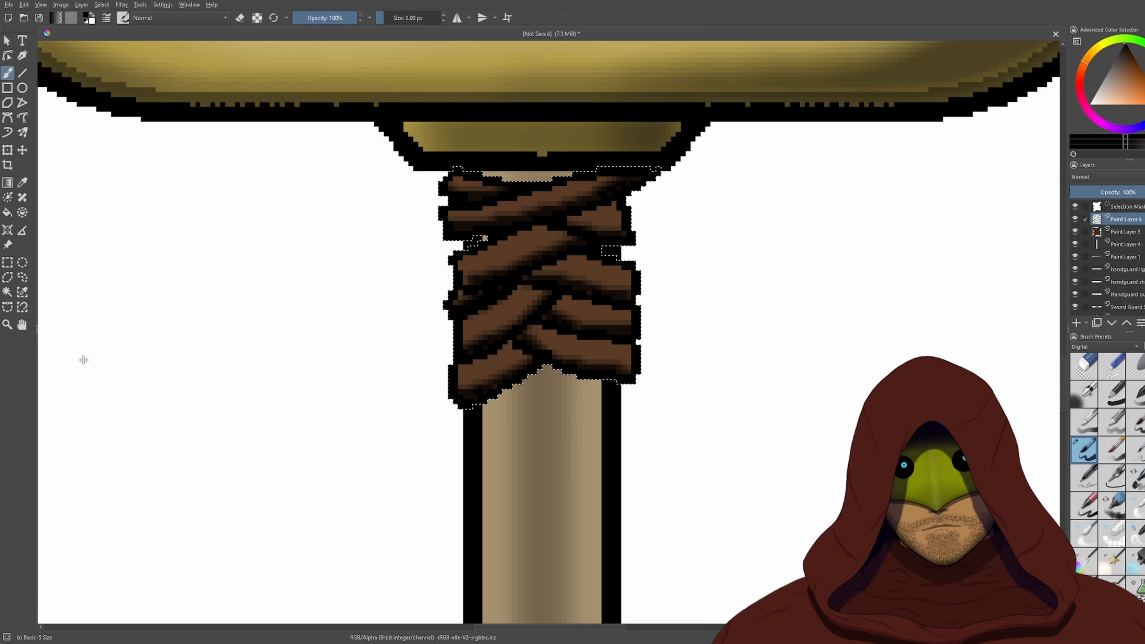
pyautogui.hotkey('ctrl', 'z')
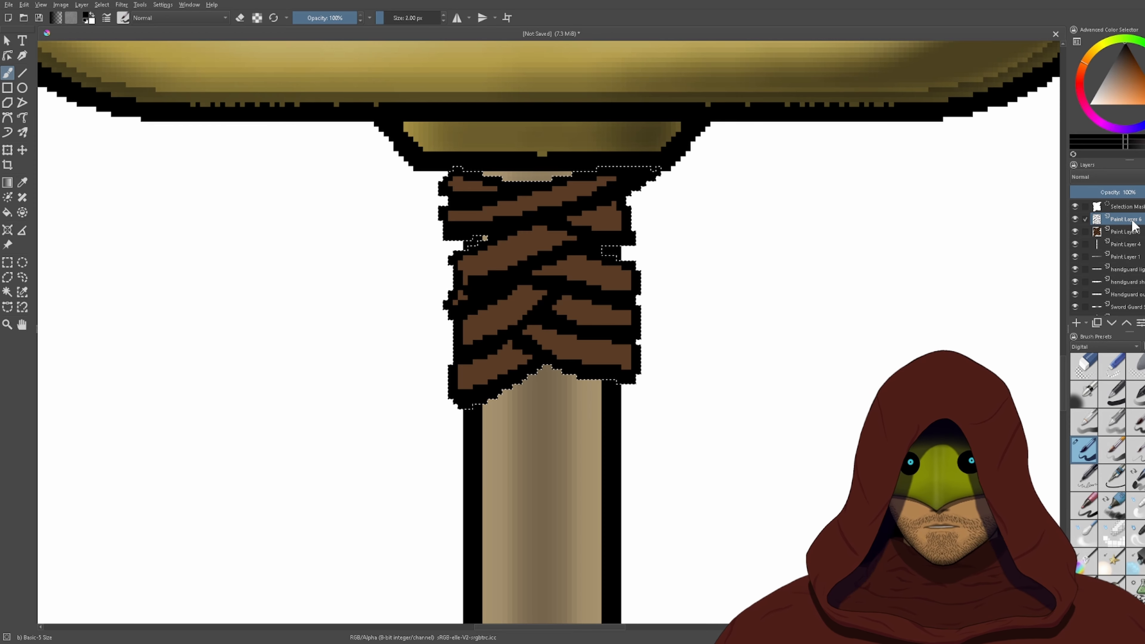
# - Duplicate the shadow layer and blur the lower one of the two, undoing the first blur result
pyautogui.hotkey('ctrl', 'alt', 'j')
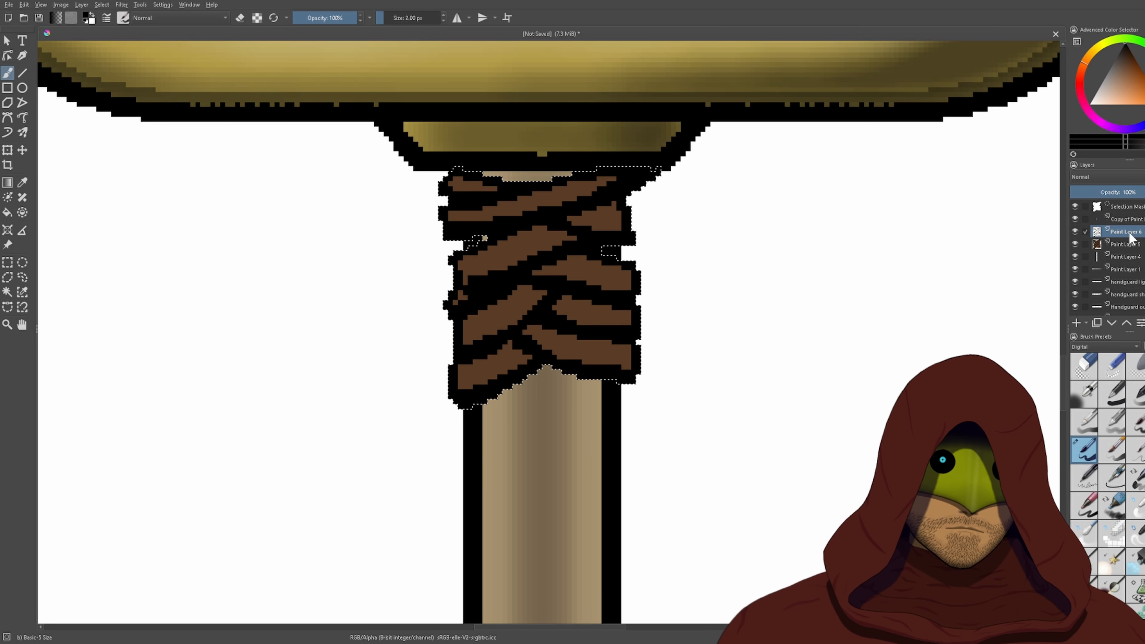
pyautogui.click(122, 3)
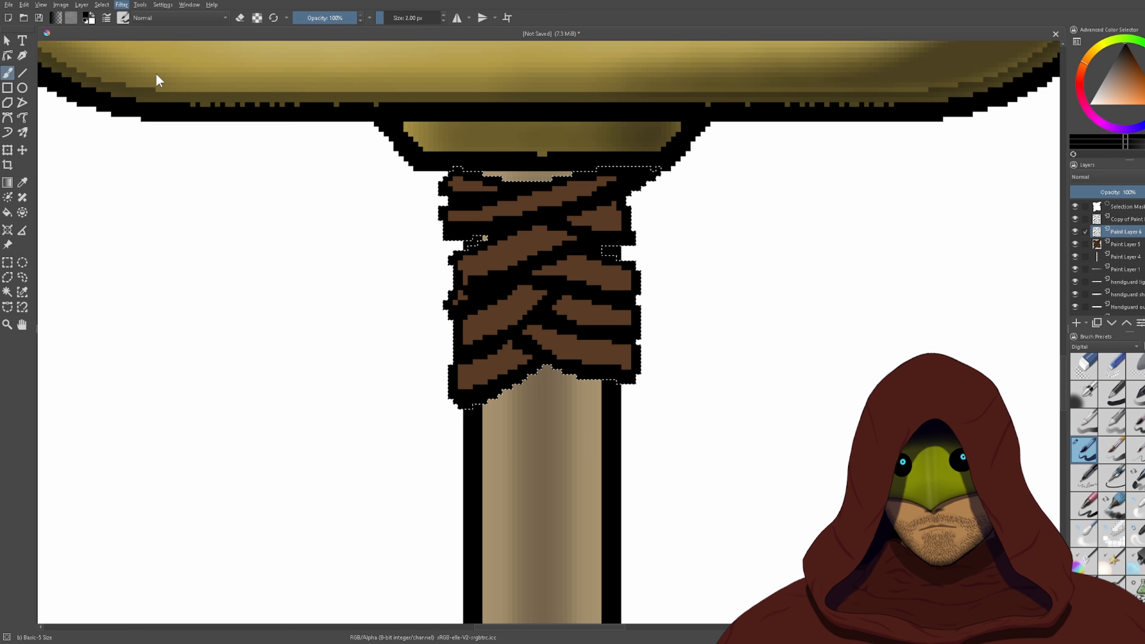
pyautogui.click(290, 67)
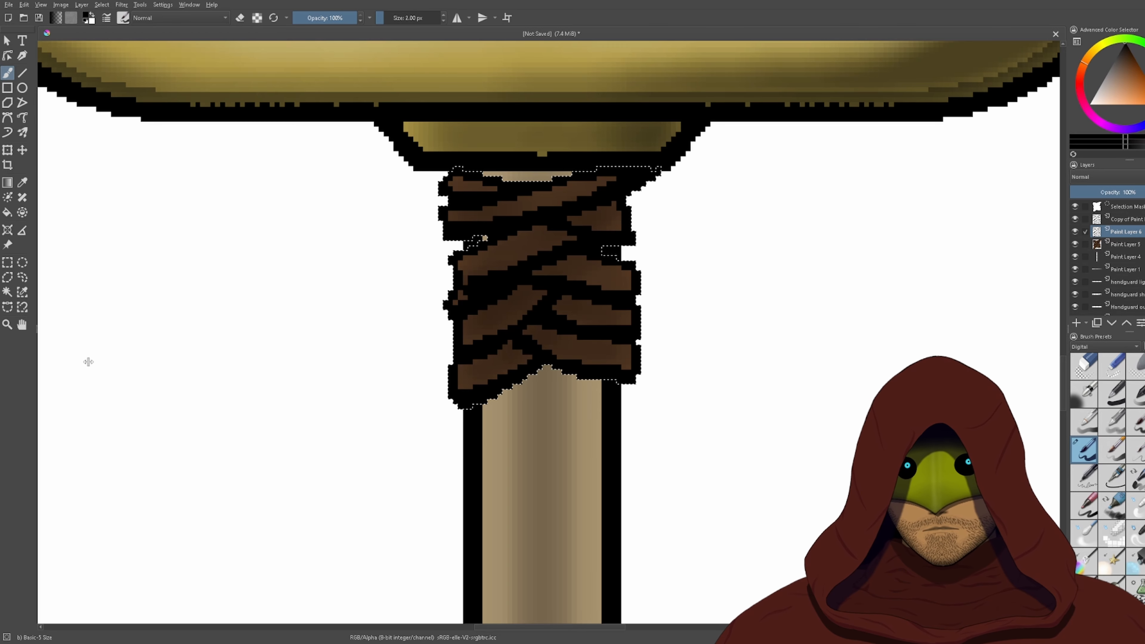
pyautogui.hotkey('ctrl', 'z')
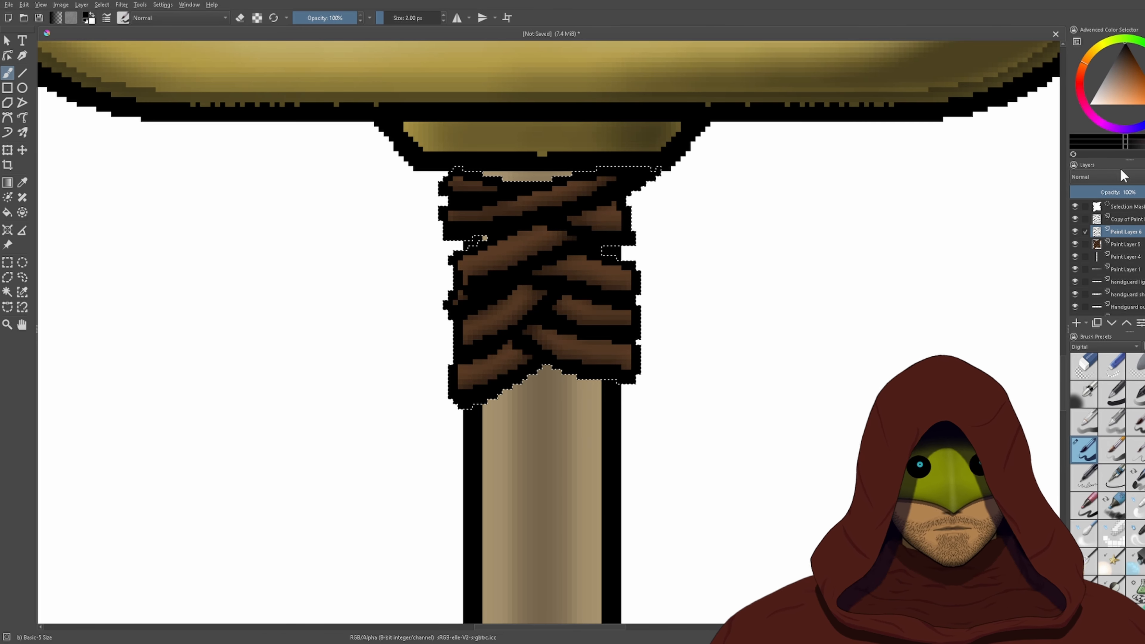
# - Blur the copied shadow layer as well and merge both shadow layers into one
pyautogui.click(1122, 221)
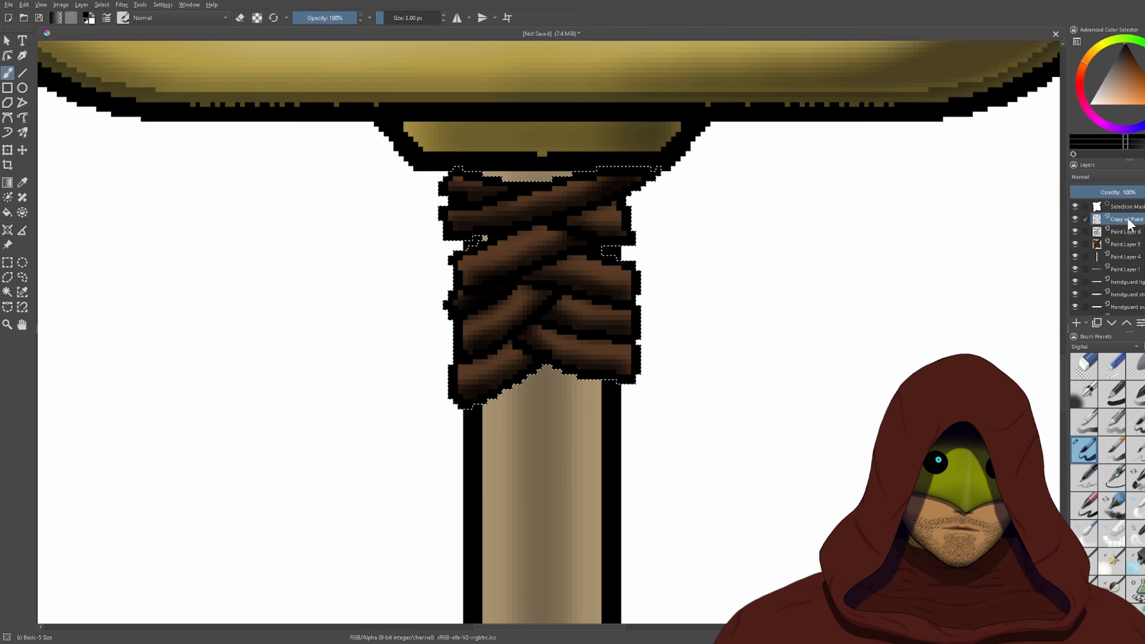
pyautogui.keyDown('ctrl'); pyautogui.click(1132, 232); pyautogui.keyUp('ctrl')
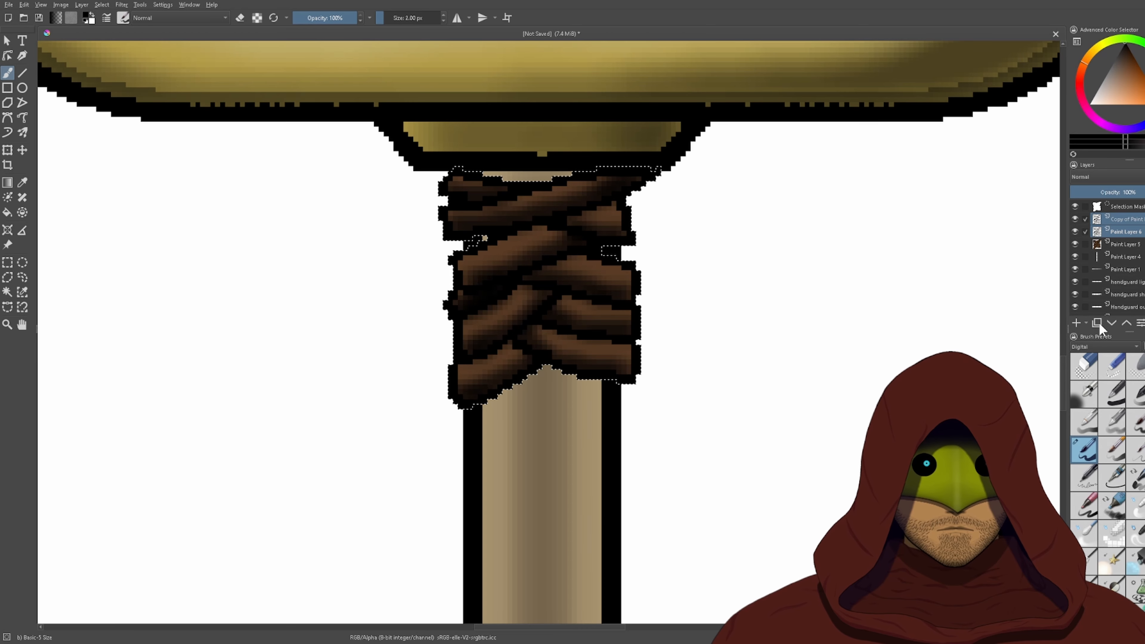
pyautogui.hotkey('ctrl', 'e')
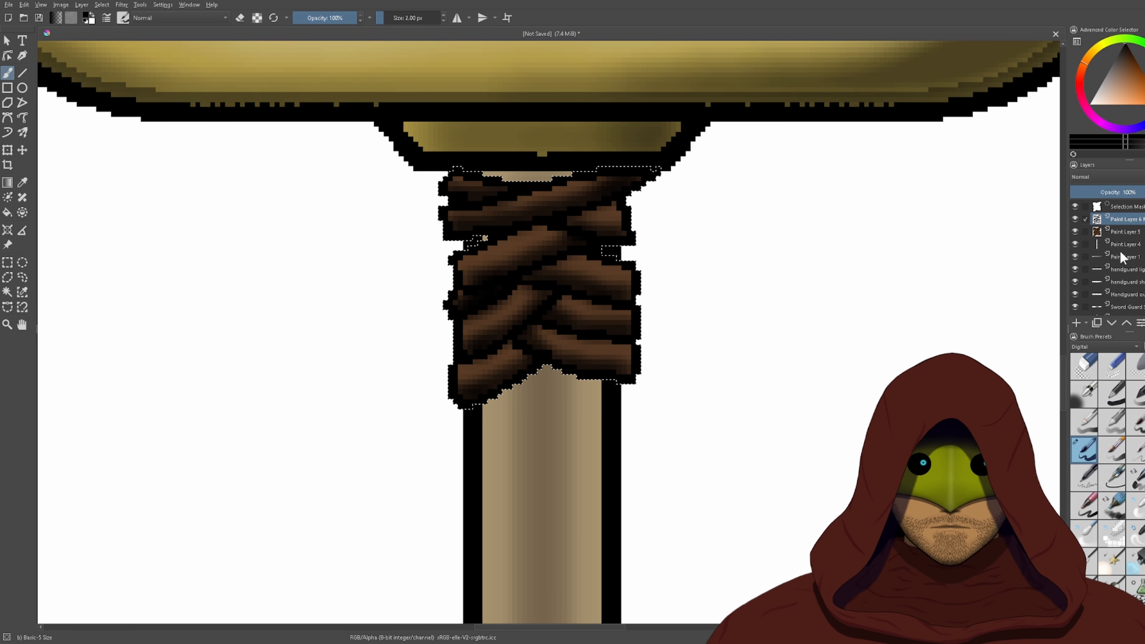
# - Add a new paint layer above the merged strap shadows and switch the brush colour to white
pyautogui.click(1076, 323)
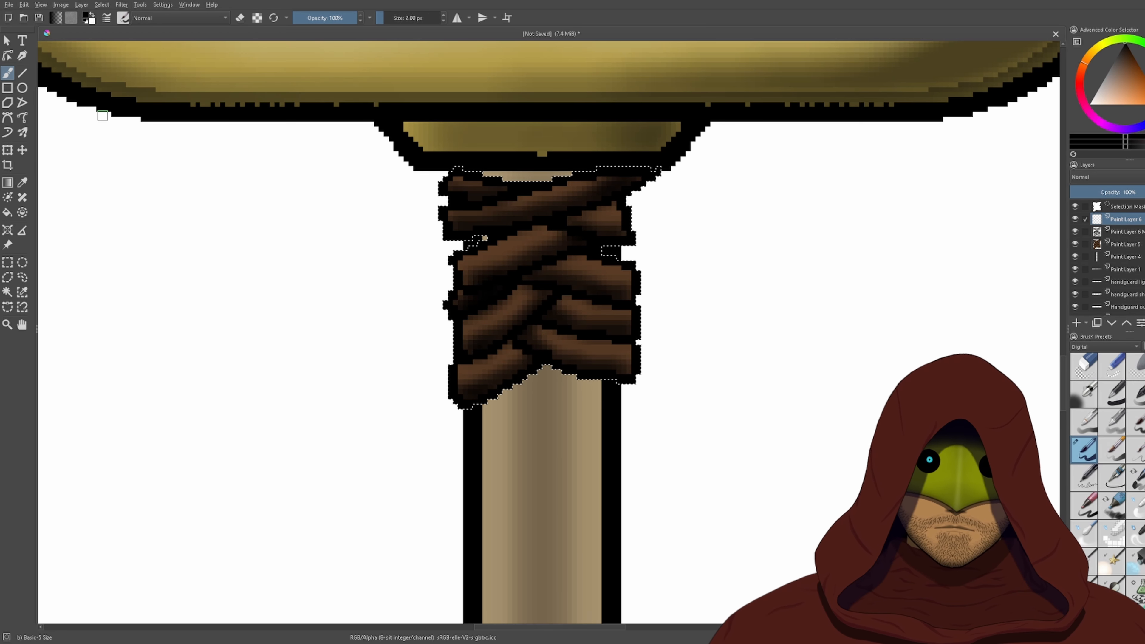
pyautogui.scroll(-1, 126, 115)
pyautogui.moveTo(127, 115); pyautogui.dragTo(179, 165)
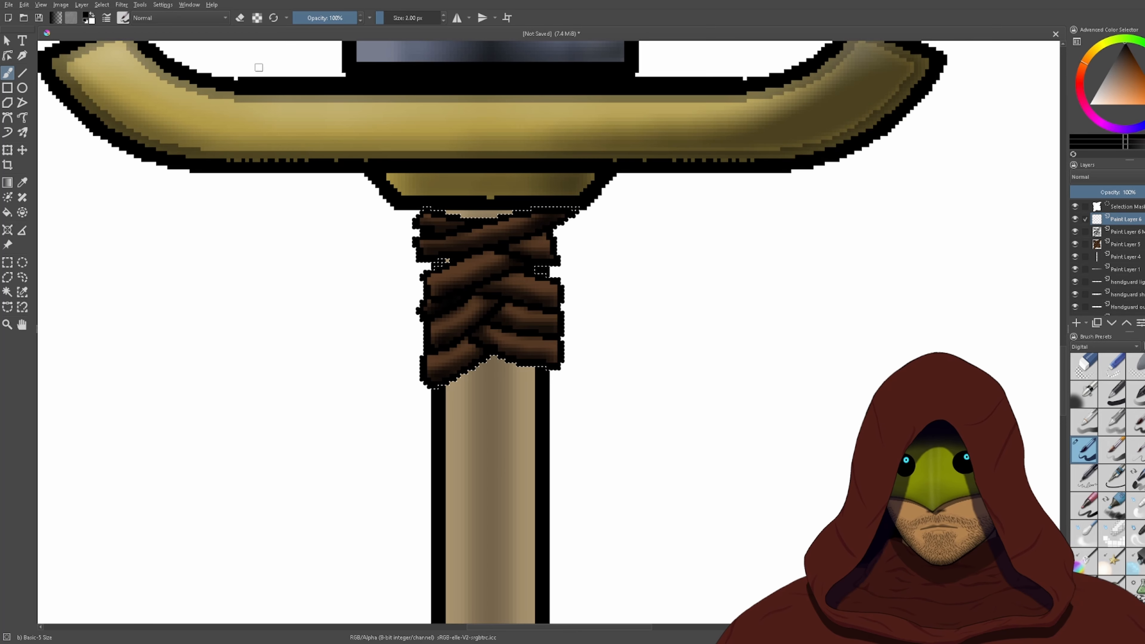
pyautogui.press('x')
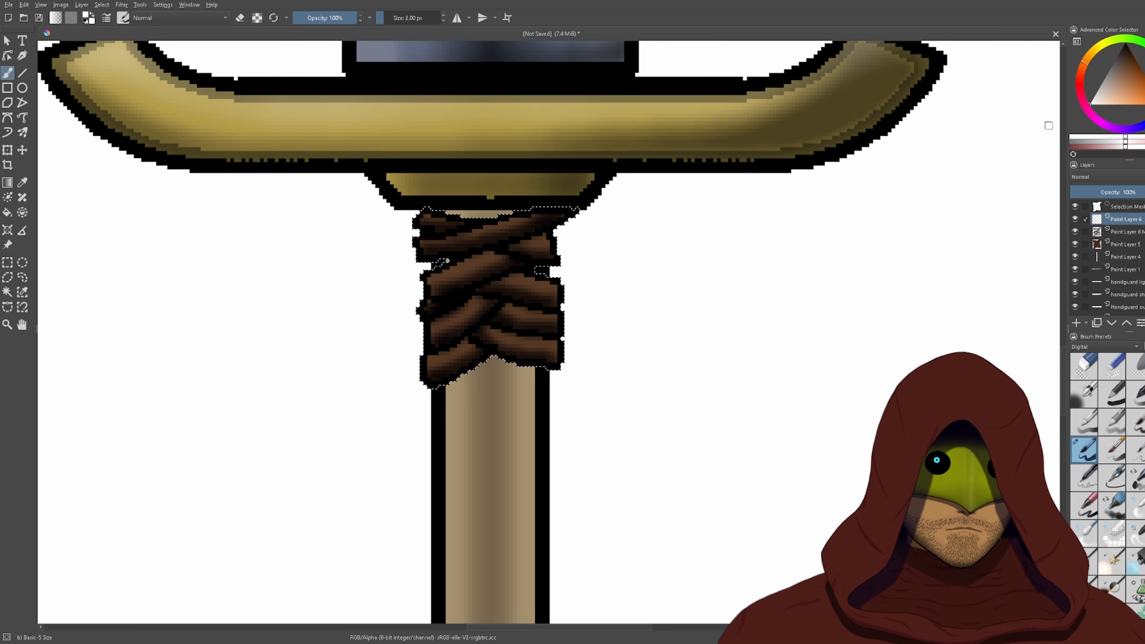
pyautogui.scroll(2, 739, 258)
pyautogui.scroll(-2, 819, 275)
pyautogui.scroll(3, 486, 307)
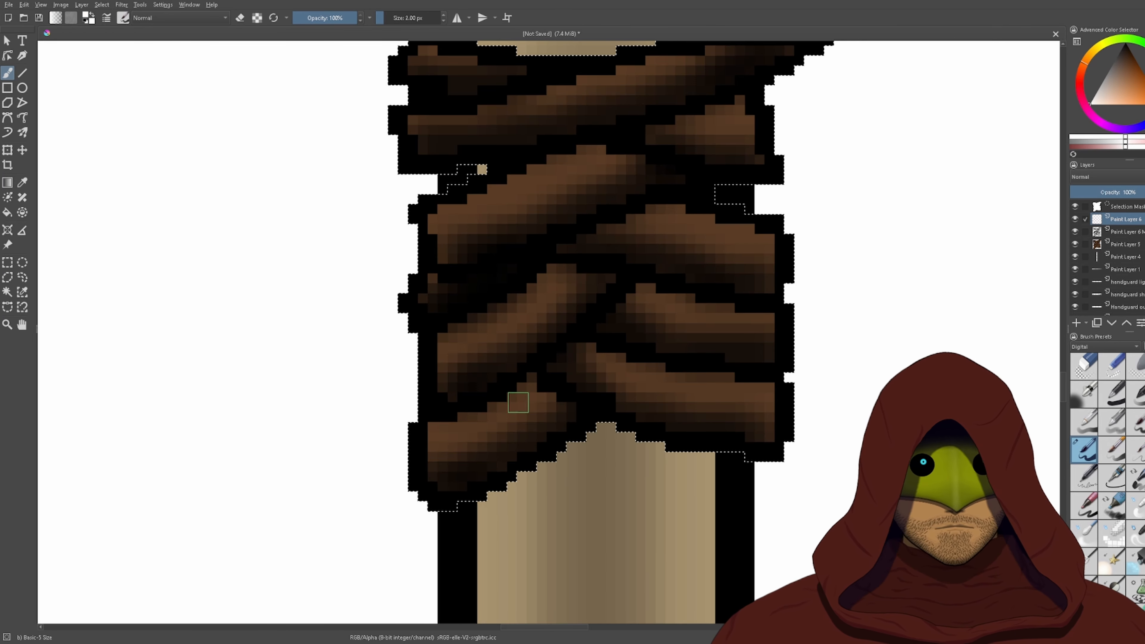
# - Paint white highlights along the upper edges of the lower and middle straps with a 1 px brush, undoing the thicker first stroke
pyautogui.moveTo(530, 379); pyautogui.dragTo(446, 422)
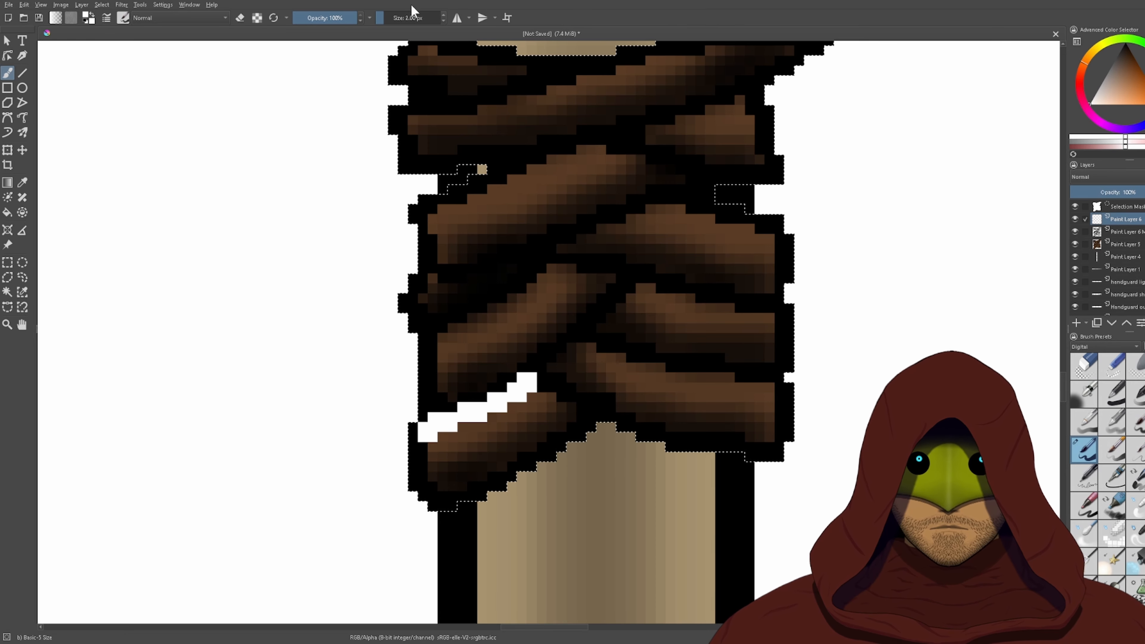
pyautogui.hotkey('ctrl', 'z')
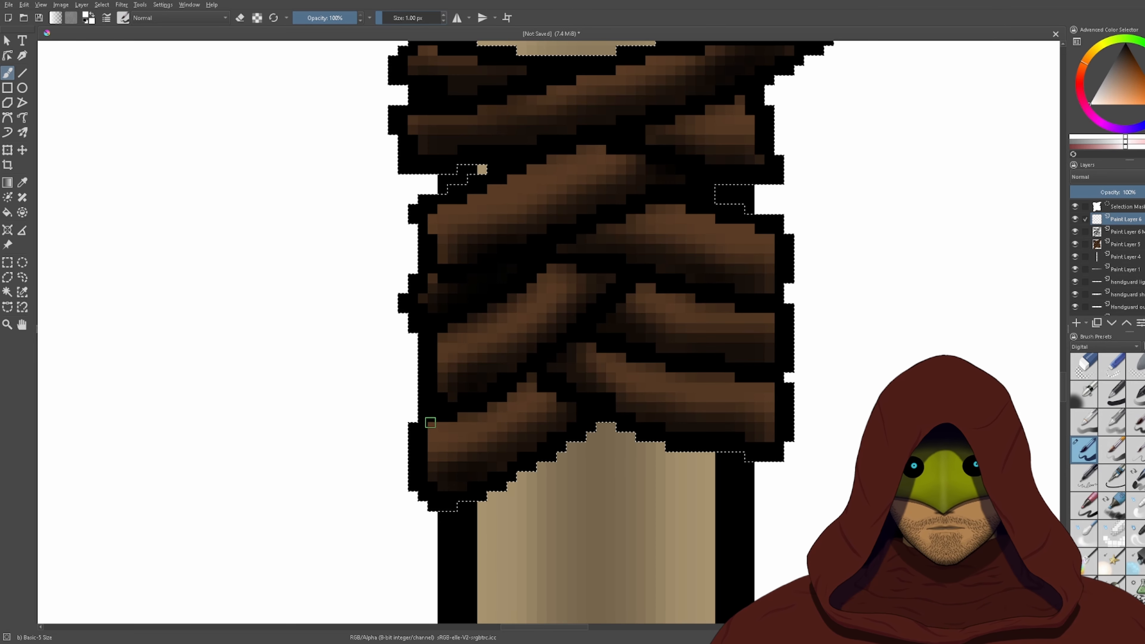
pyautogui.moveTo(460, 421)
pyautogui.mouseDown()
pyautogui.moveTo(502, 398)
pyautogui.moveTo(456, 427)
pyautogui.mouseUp()
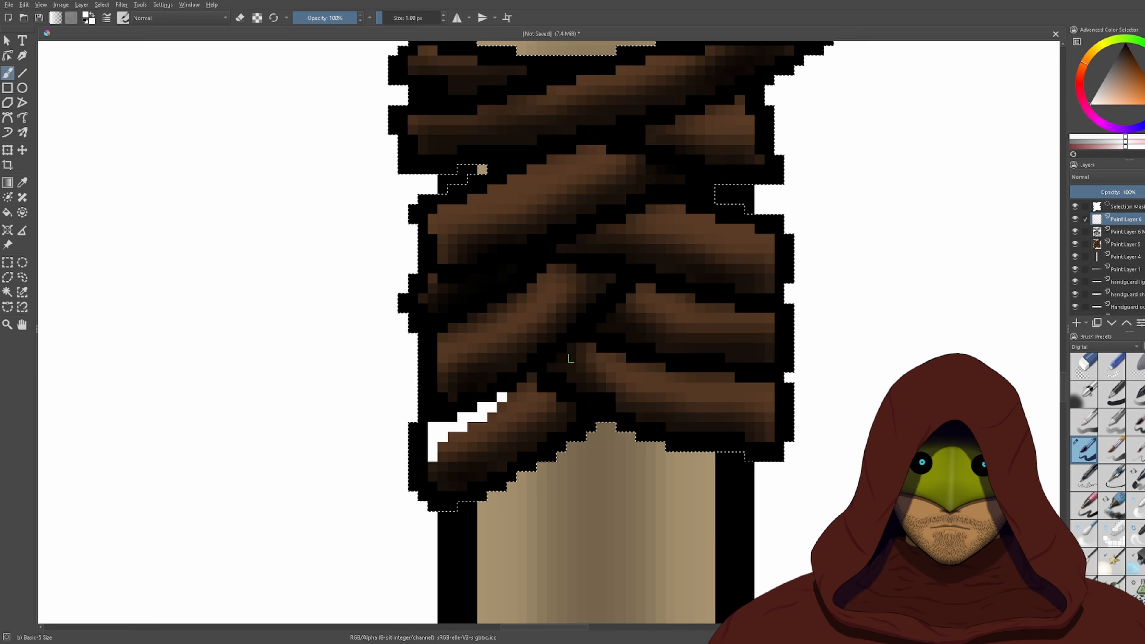
pyautogui.moveTo(599, 357)
pyautogui.mouseDown()
pyautogui.moveTo(628, 373)
pyautogui.moveTo(588, 345)
pyautogui.mouseUp()
pyautogui.hotkey('ctrl', 'z')
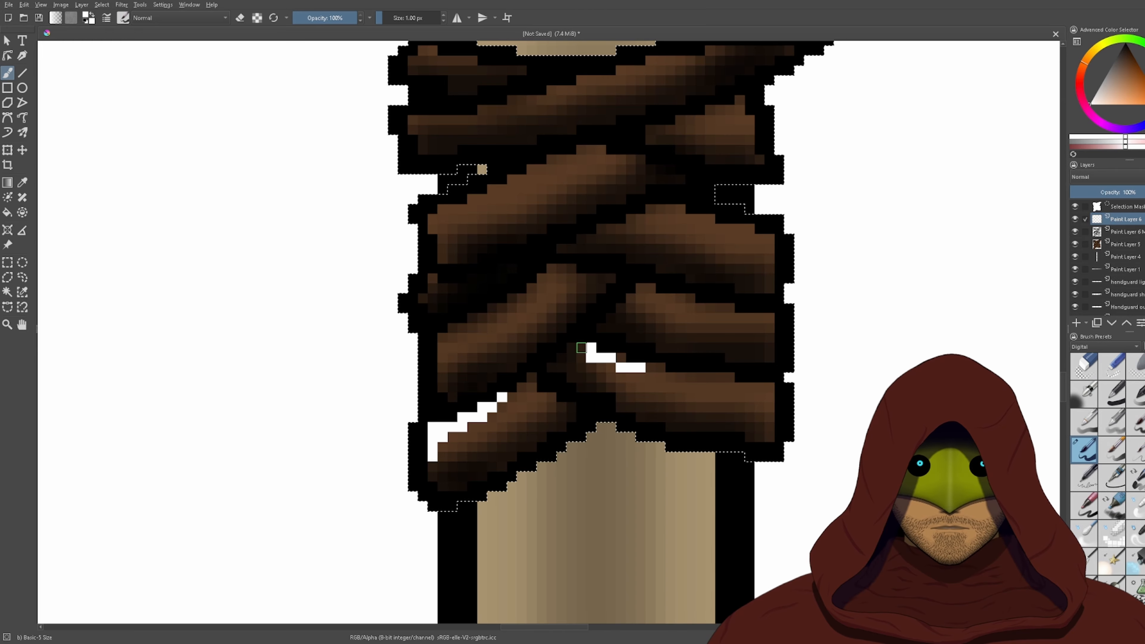
pyautogui.moveTo(647, 289); pyautogui.dragTo(690, 299)
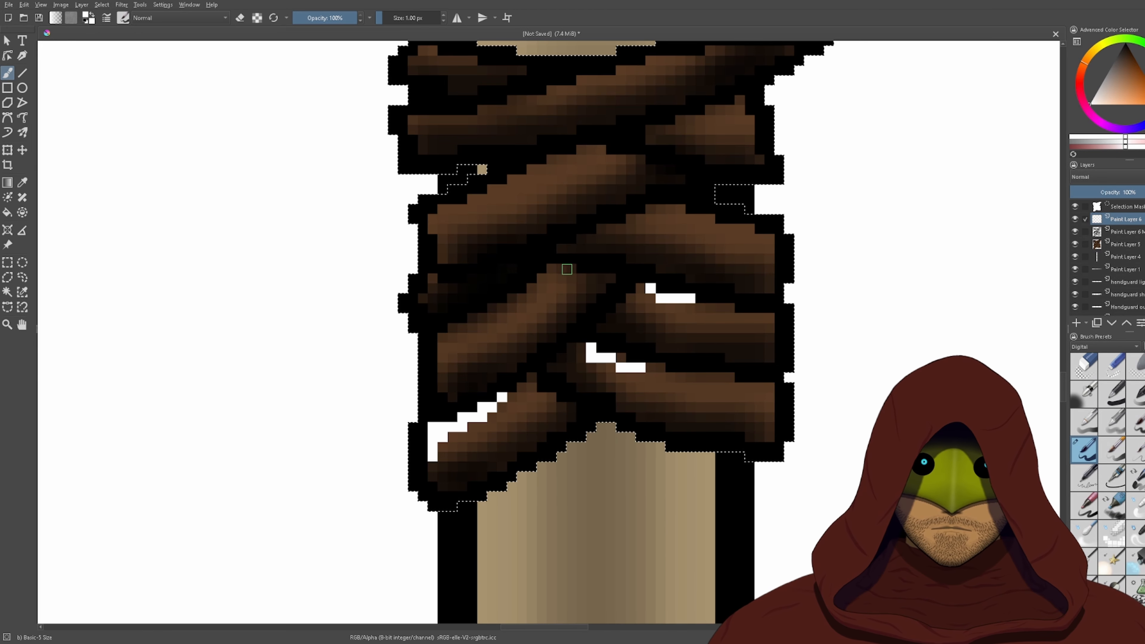
pyautogui.moveTo(467, 323); pyautogui.dragTo(508, 298)
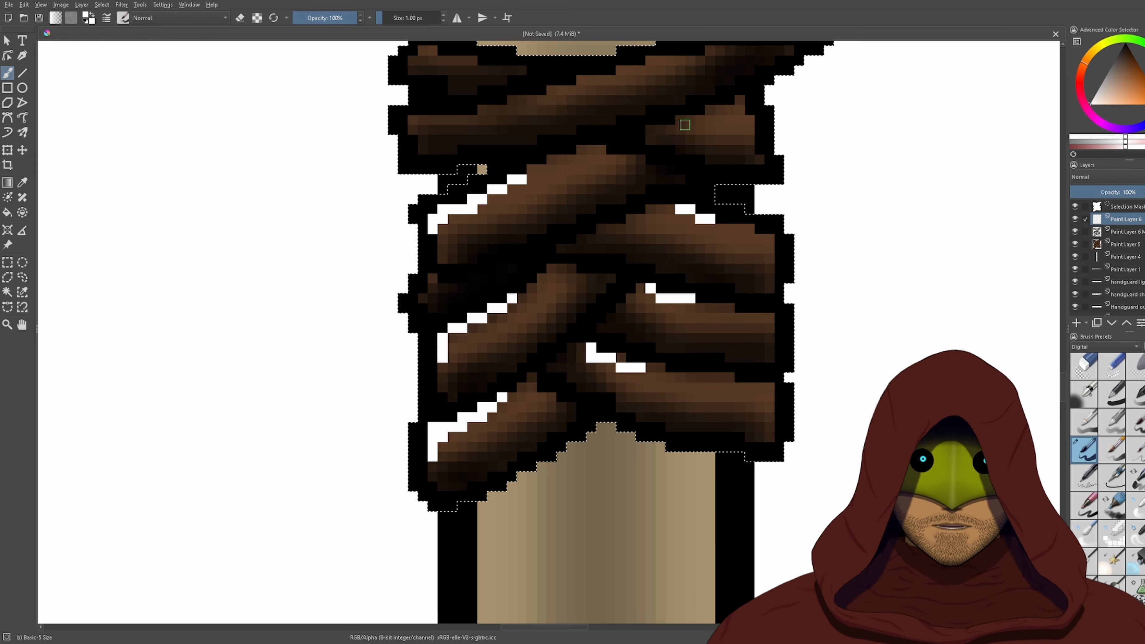
# - Add white highlight pixels to the upper edges and left ends of the topmost straps just below the handguard
pyautogui.moveTo(678, 120); pyautogui.dragTo(718, 118)
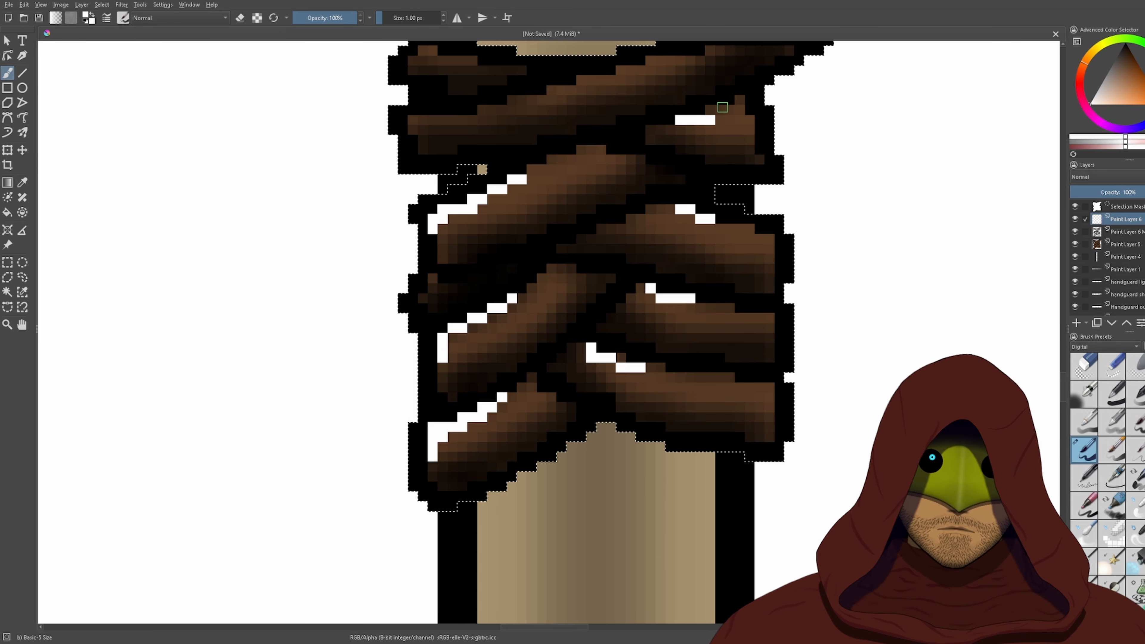
pyautogui.moveTo(692, 161); pyautogui.dragTo(680, 334)
pyautogui.click(698, 283)
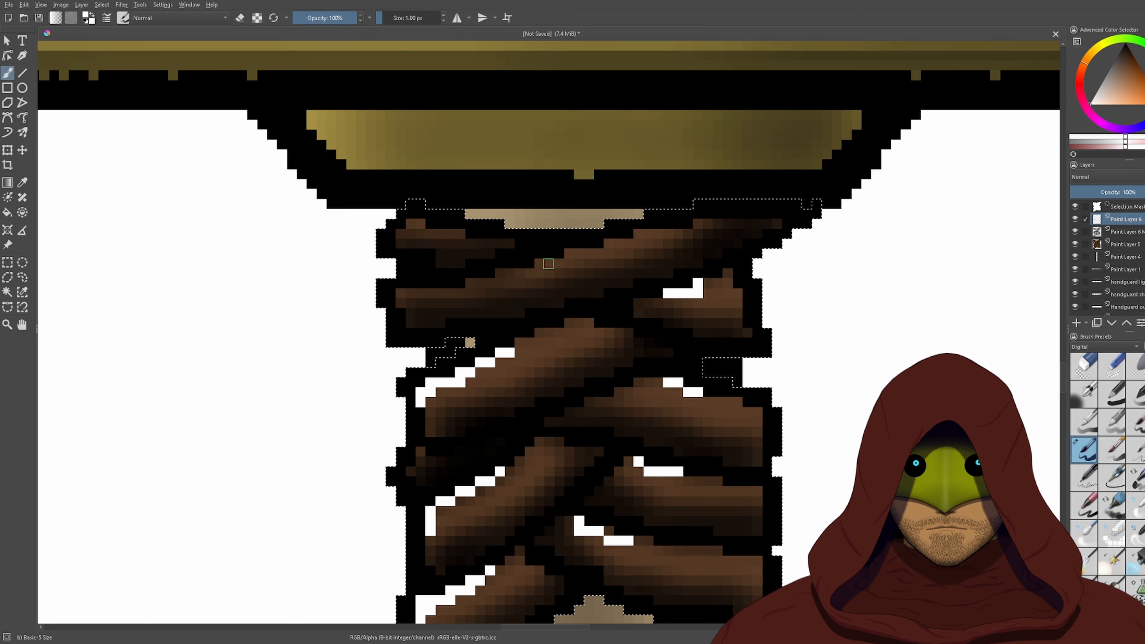
pyautogui.moveTo(529, 273); pyautogui.dragTo(519, 273)
pyautogui.click(400, 302)
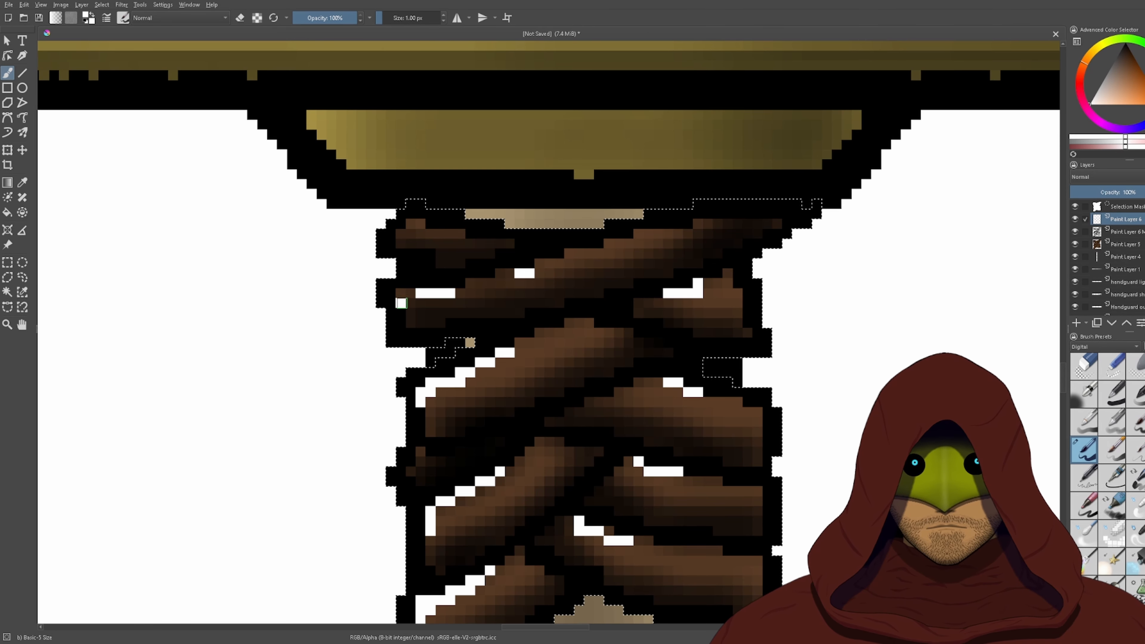
pyautogui.moveTo(450, 293)
pyautogui.mouseDown()
pyautogui.moveTo(401, 294)
pyautogui.moveTo(410, 323)
pyautogui.mouseUp()
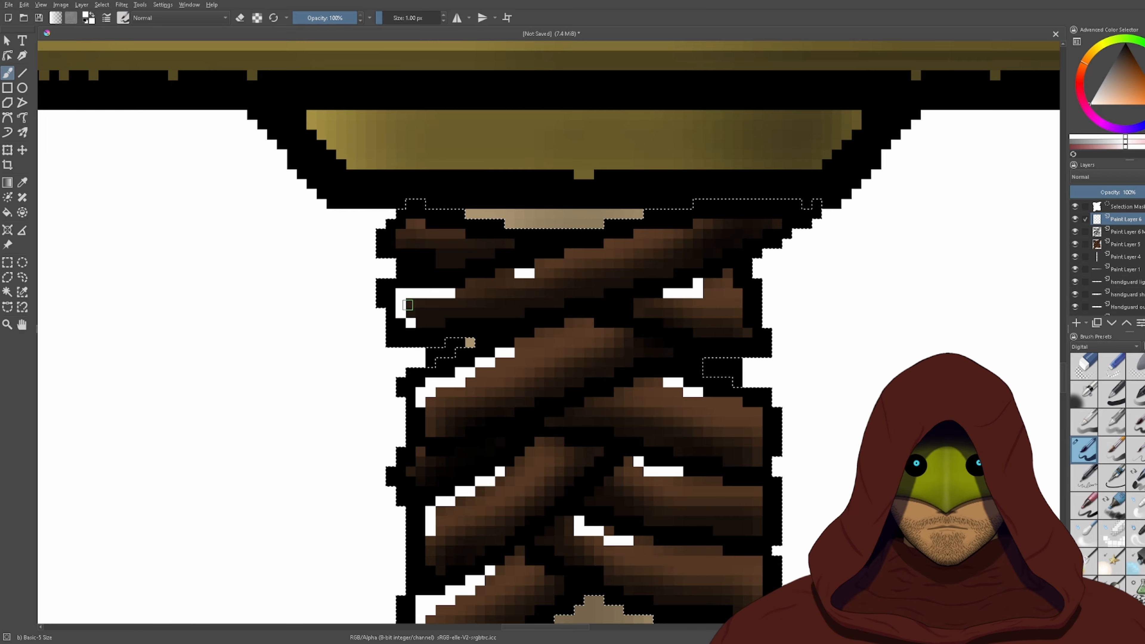
pyautogui.moveTo(401, 244); pyautogui.dragTo(412, 244)
pyautogui.click(401, 234)
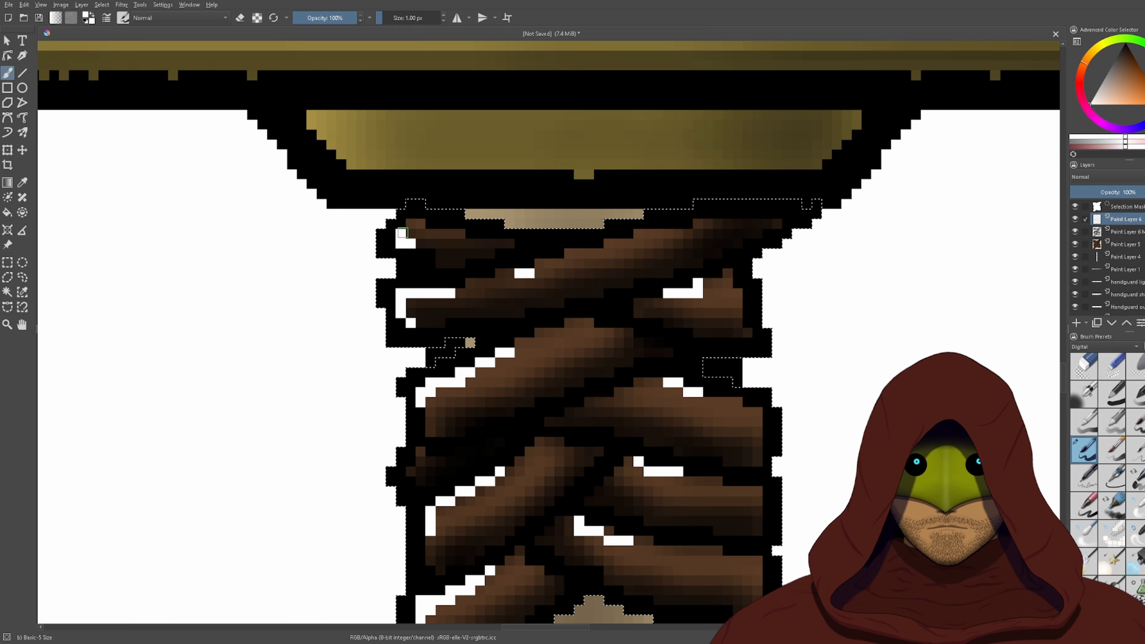
pyautogui.scroll(-2, 597, 224)
pyautogui.scroll(-2, 597, 224)
pyautogui.scroll(2, 597, 231)
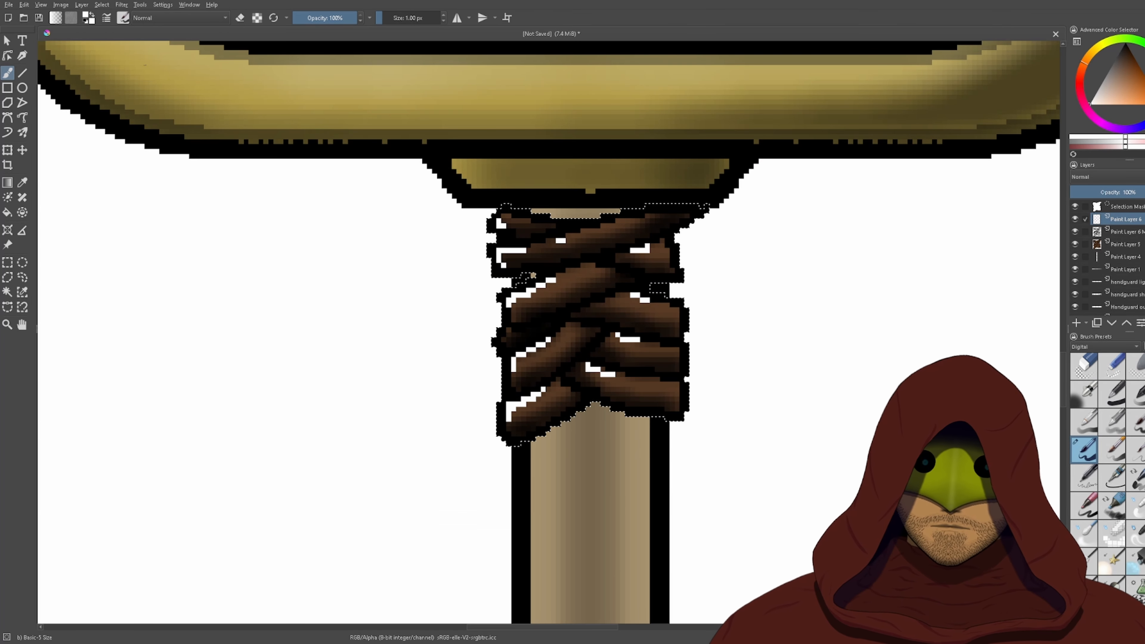
# - Soften the white highlights on the leather wrap by reapplying the last blur filter
pyautogui.scroll(1, 677, 276)
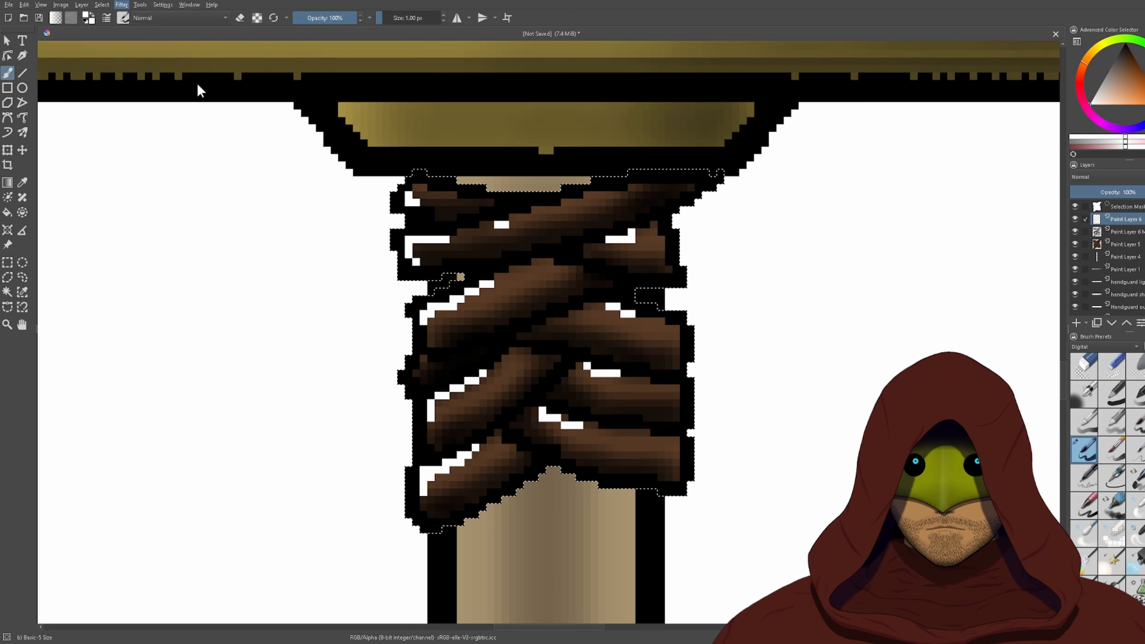
pyautogui.hotkey('ctrl', 'f')
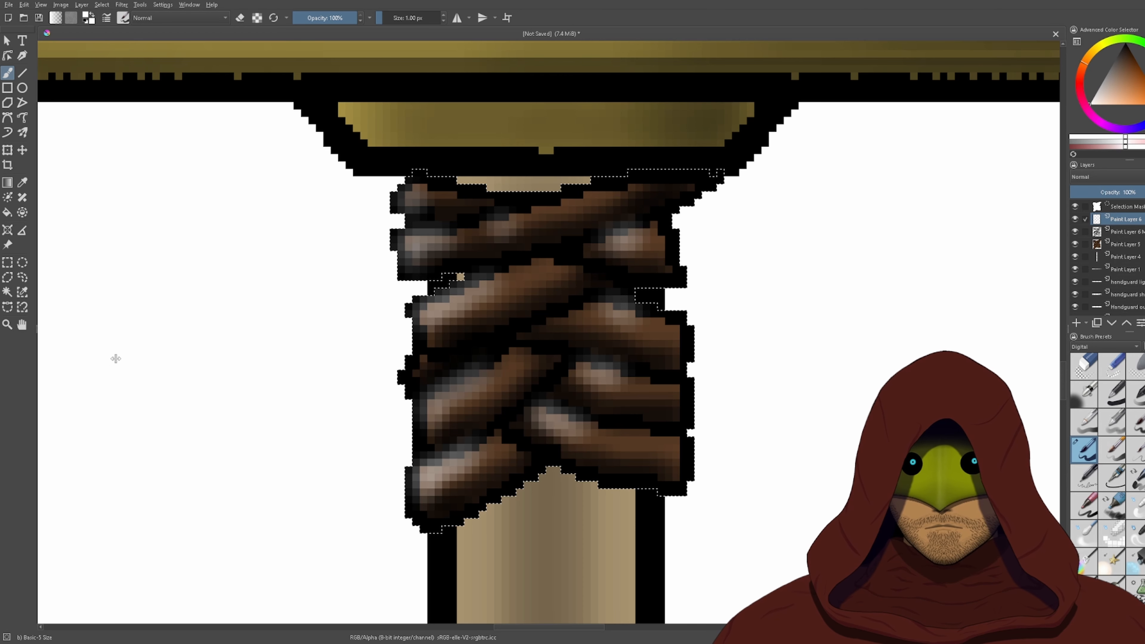
pyautogui.hotkey('ctrl', 'f')
pyautogui.hotkey('ctrl', 'z')
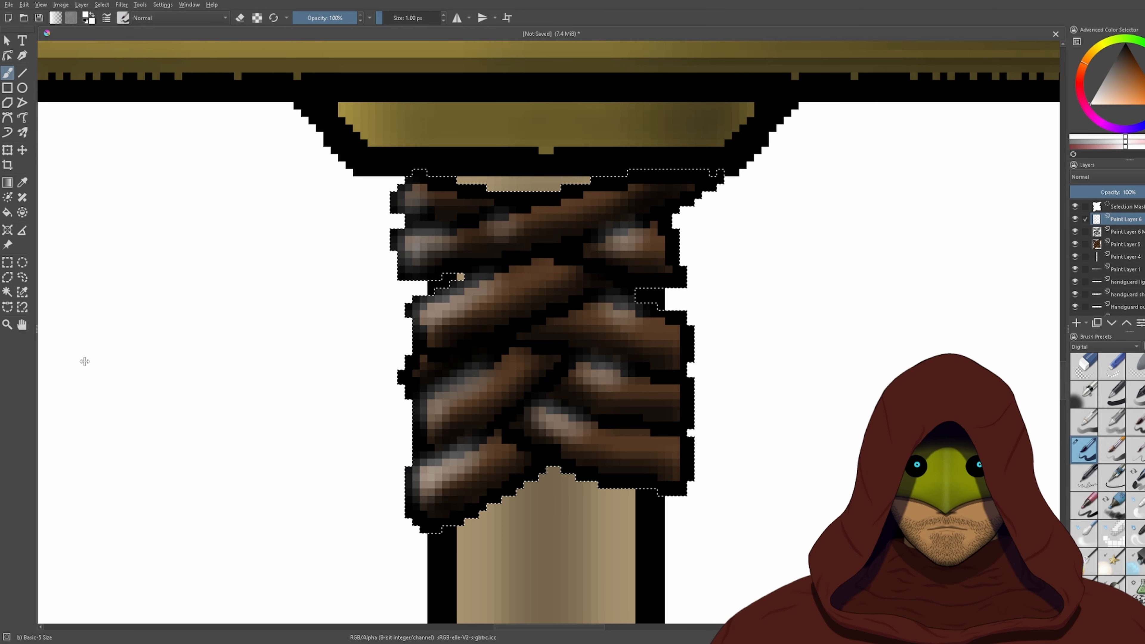
pyautogui.hotkey('ctrl', 'f')
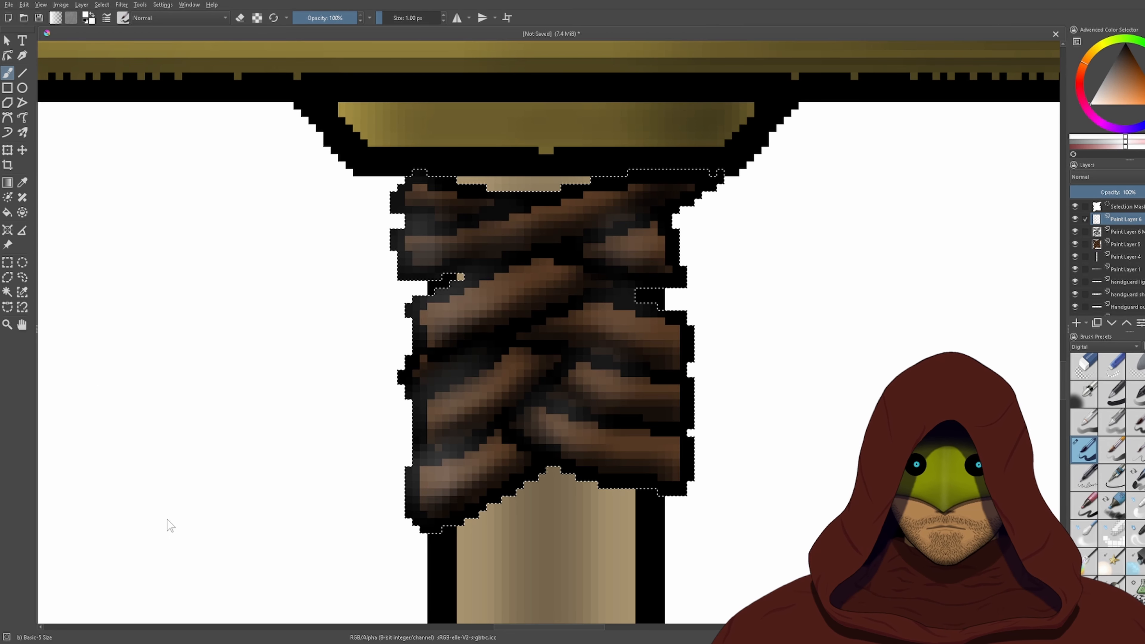
# - Select the brown strap areas from Paint Layer 5, clear the Paint Layer 6 highlights outside them, and deselect
pyautogui.click(1130, 246)
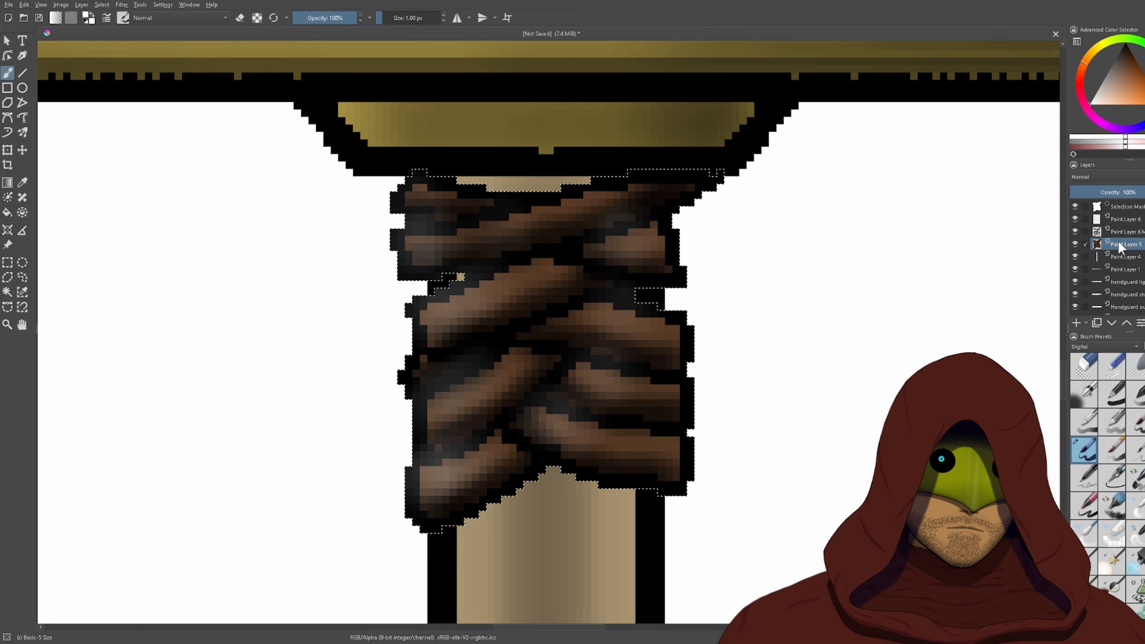
pyautogui.keyDown('alt'); pyautogui.click(1131, 246); pyautogui.keyUp('alt')
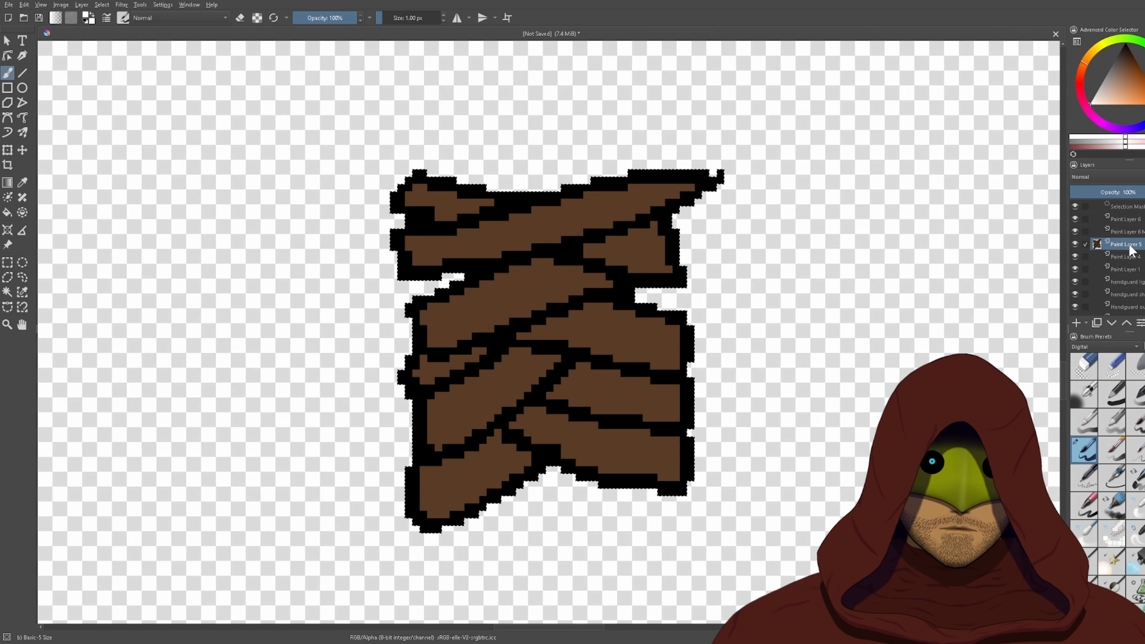
pyautogui.click(6, 292)
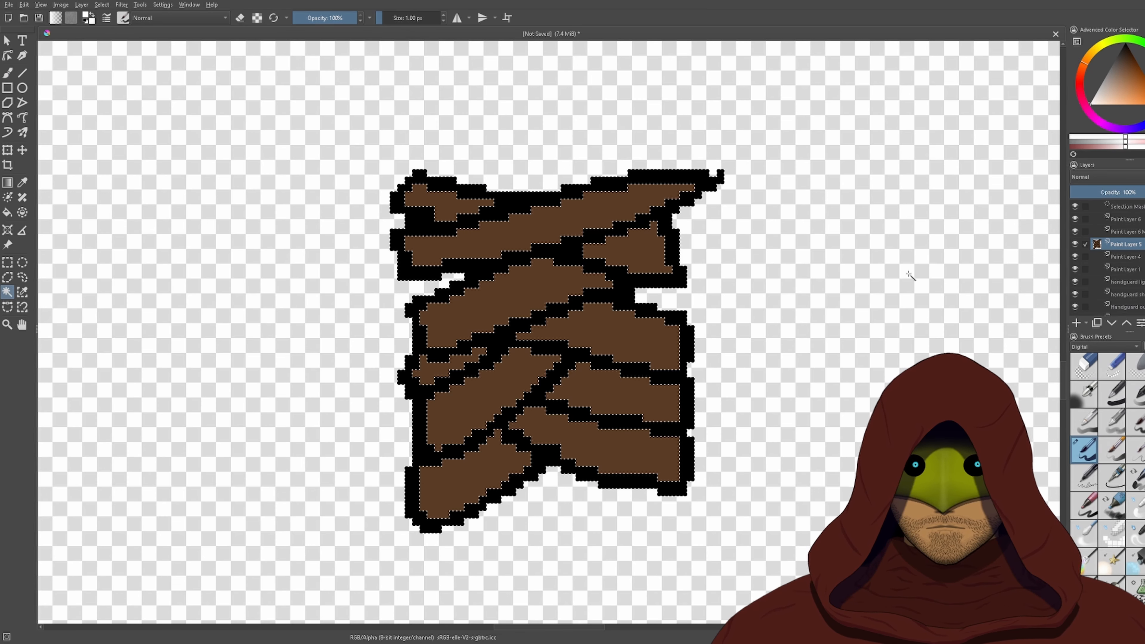
pyautogui.click(1137, 219)
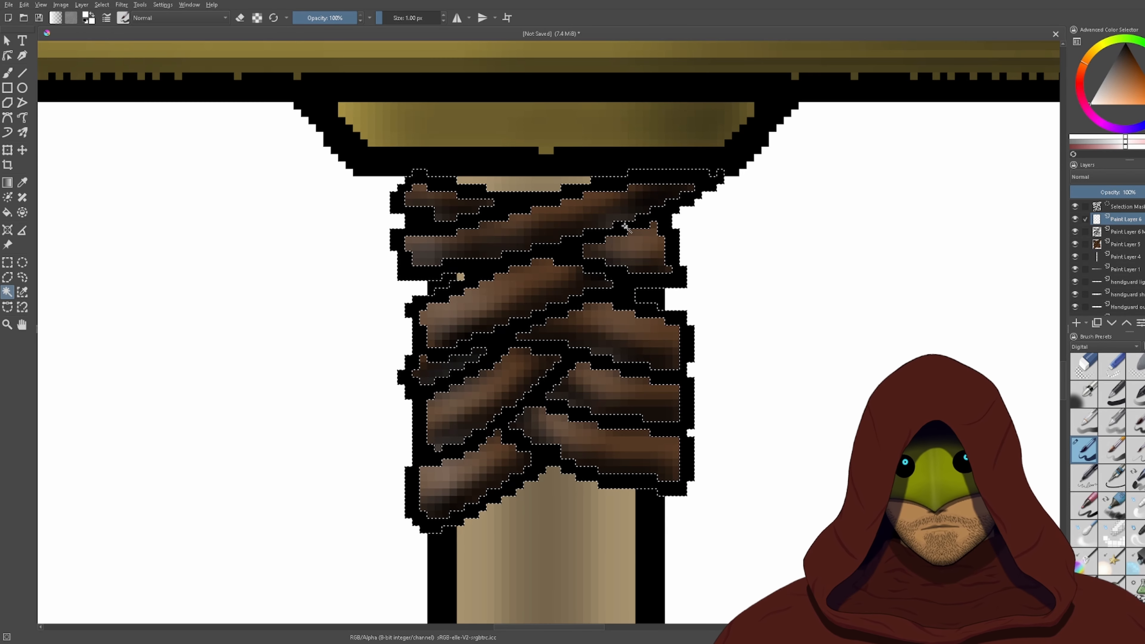
pyautogui.hotkey('ctrl', 'shift', 'a')
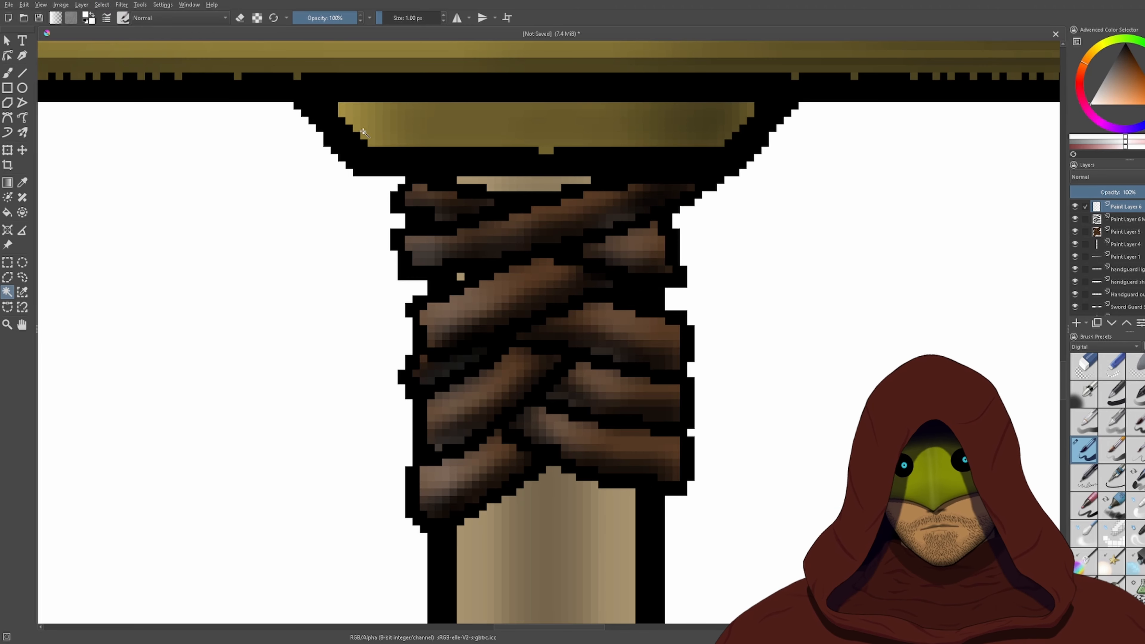
# - Duplicate Paint Layer 5 and the shading layer above it, move the copies down the handle and place them beneath the originals
pyautogui.scroll(-5, 592, 371)
pyautogui.scroll(6, 600, 371)
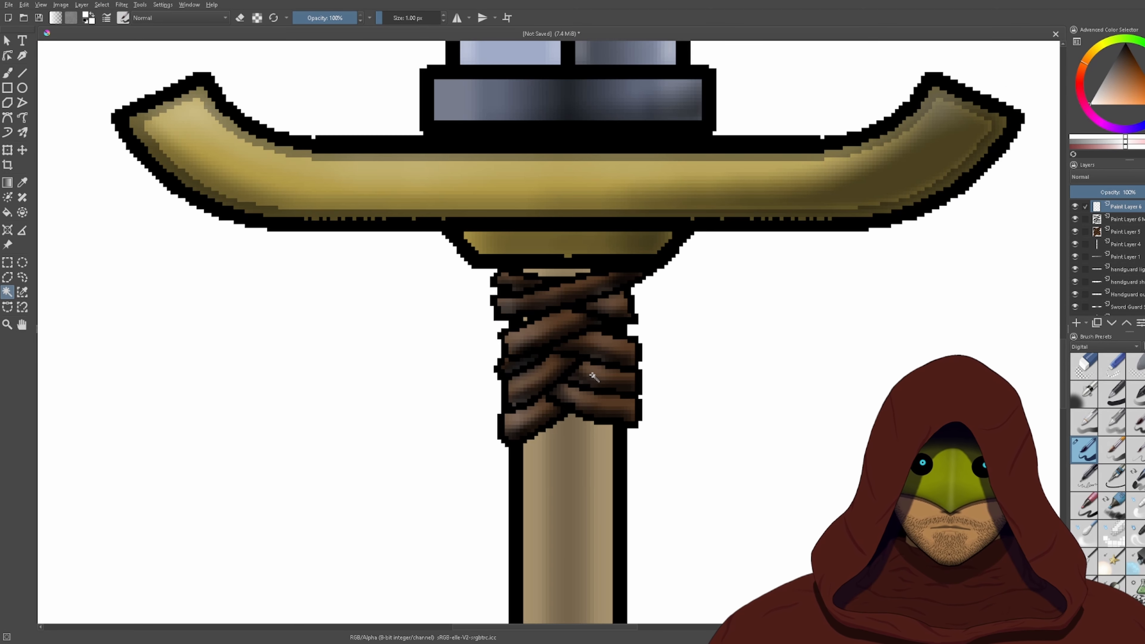
pyautogui.click(1130, 220)
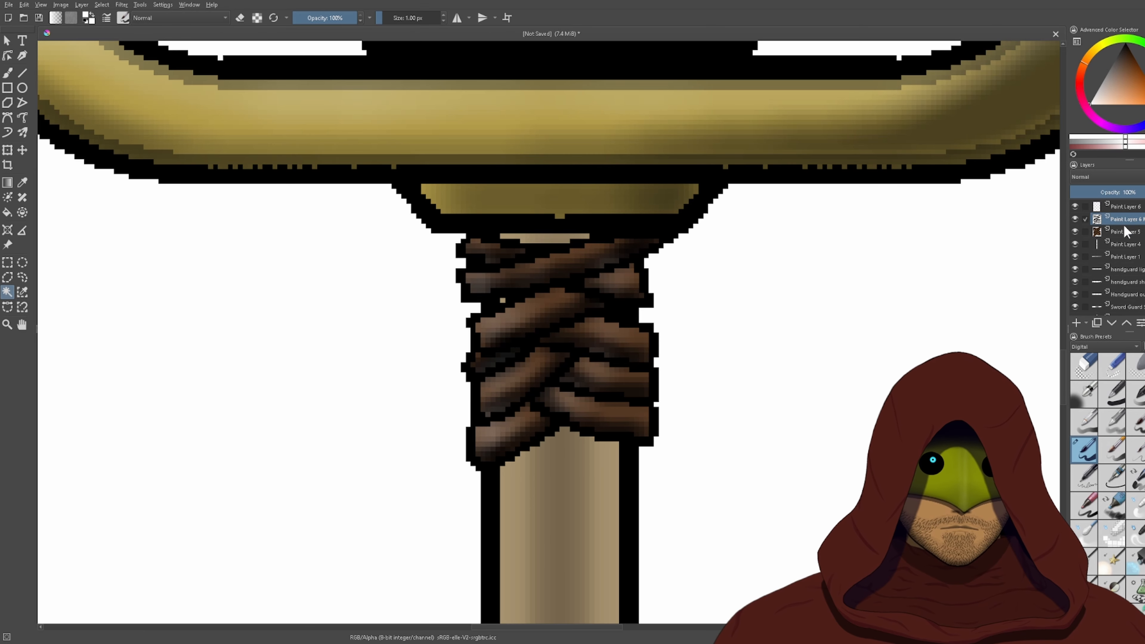
pyautogui.keyDown('ctrl'); pyautogui.click(1125, 233); pyautogui.keyUp('ctrl')
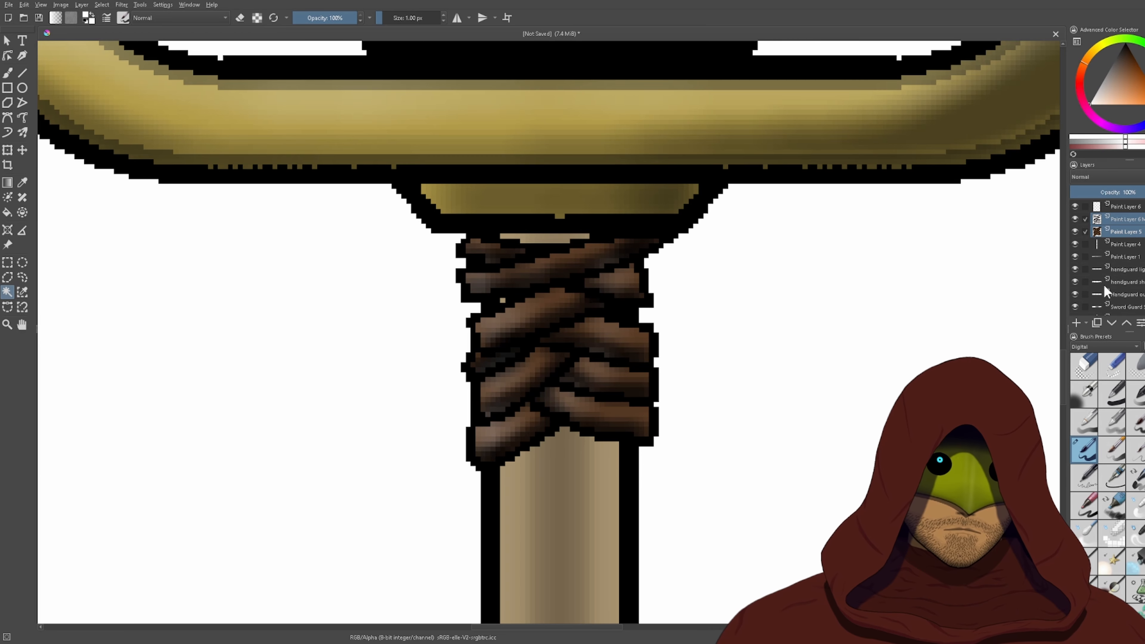
pyautogui.click(1100, 317)
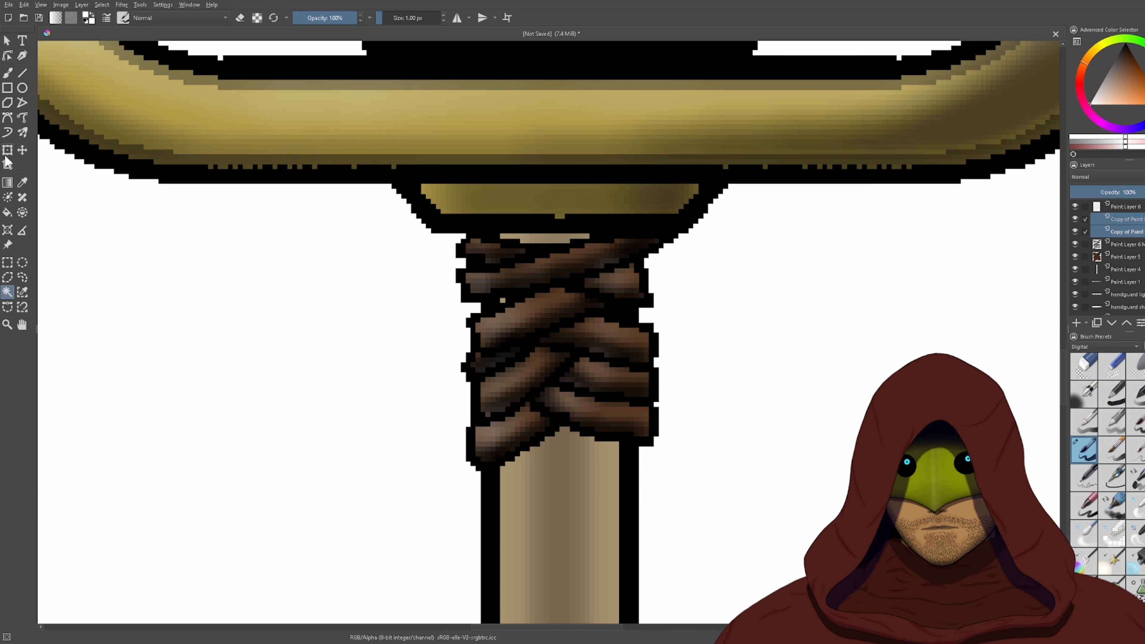
pyautogui.hotkey('ctrl', 't')
pyautogui.moveTo(621, 328); pyautogui.dragTo(627, 500)
pyautogui.moveTo(1122, 235); pyautogui.dragTo(1128, 266)
pyautogui.moveTo(699, 381); pyautogui.dragTo(718, 194)
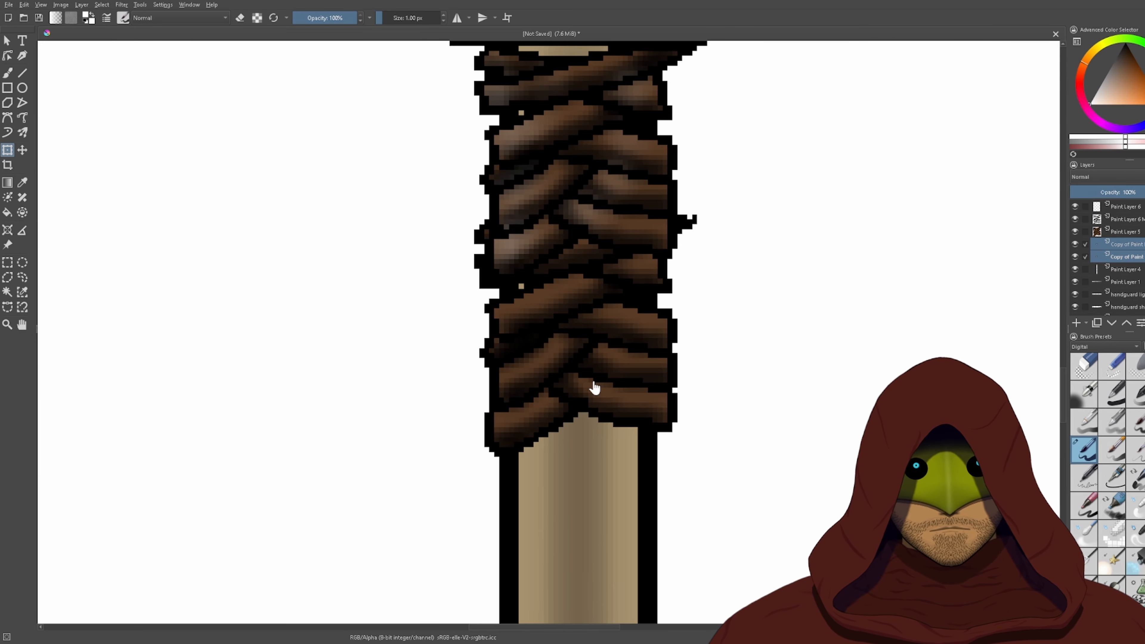
pyautogui.scroll(-2, 618, 328)
pyautogui.moveTo(791, 305); pyautogui.dragTo(782, 325)
pyautogui.scroll(2, 702, 323)
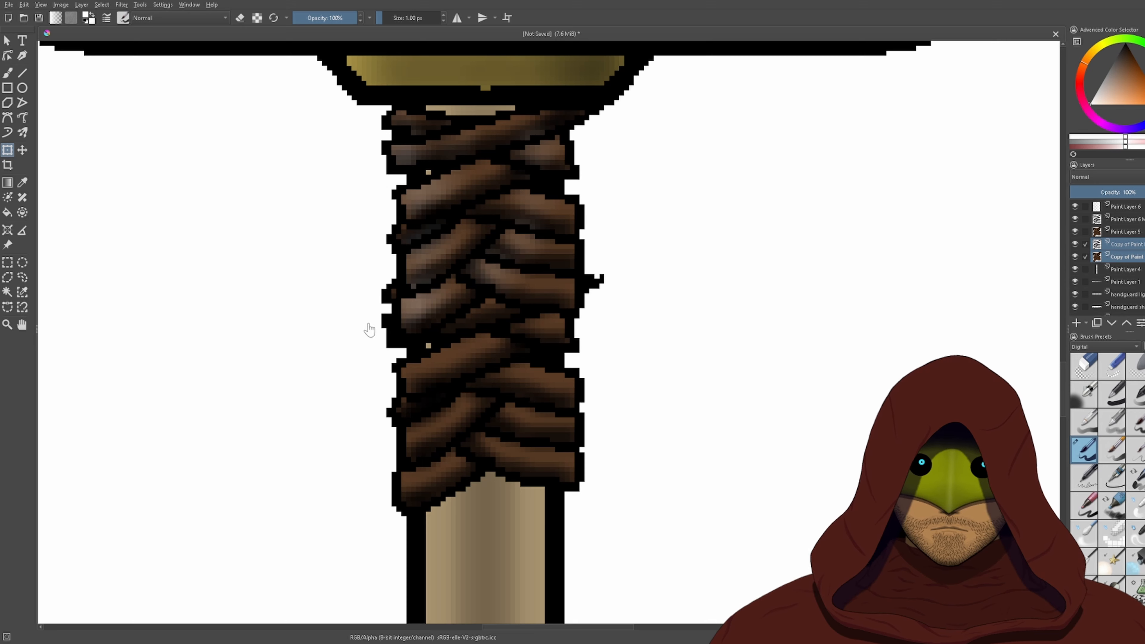
# - Delete the stray tip sticking out of the copied wrap's right edge on both copied layers
pyautogui.click(5, 264)
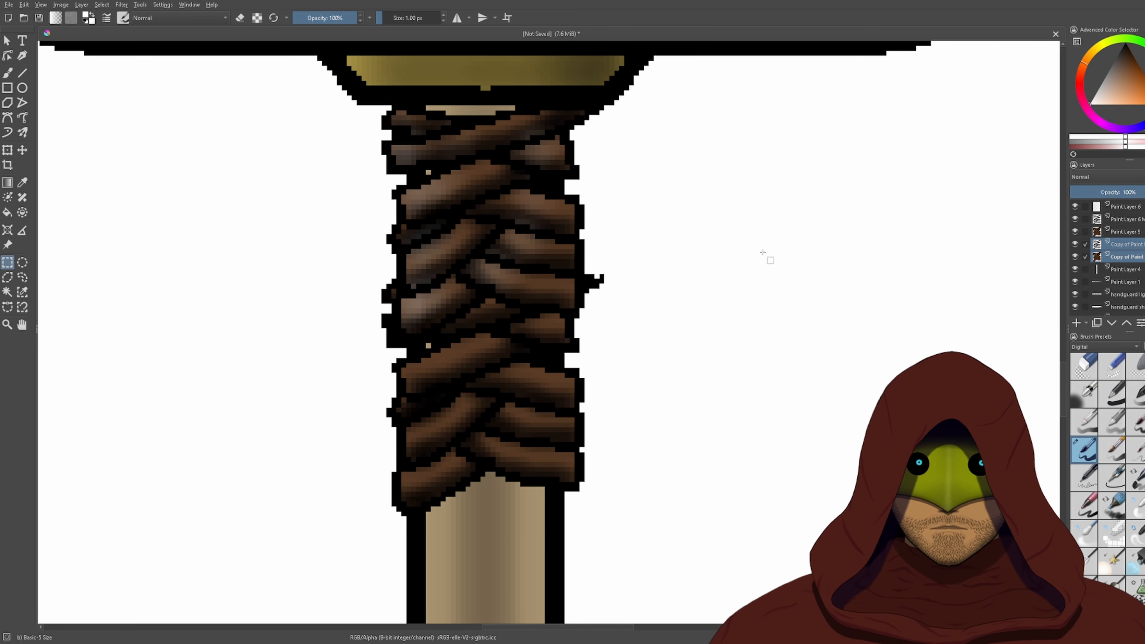
pyautogui.click(1133, 245)
pyautogui.keyDown('ctrl'); pyautogui.click(1130, 257); pyautogui.keyUp('ctrl')
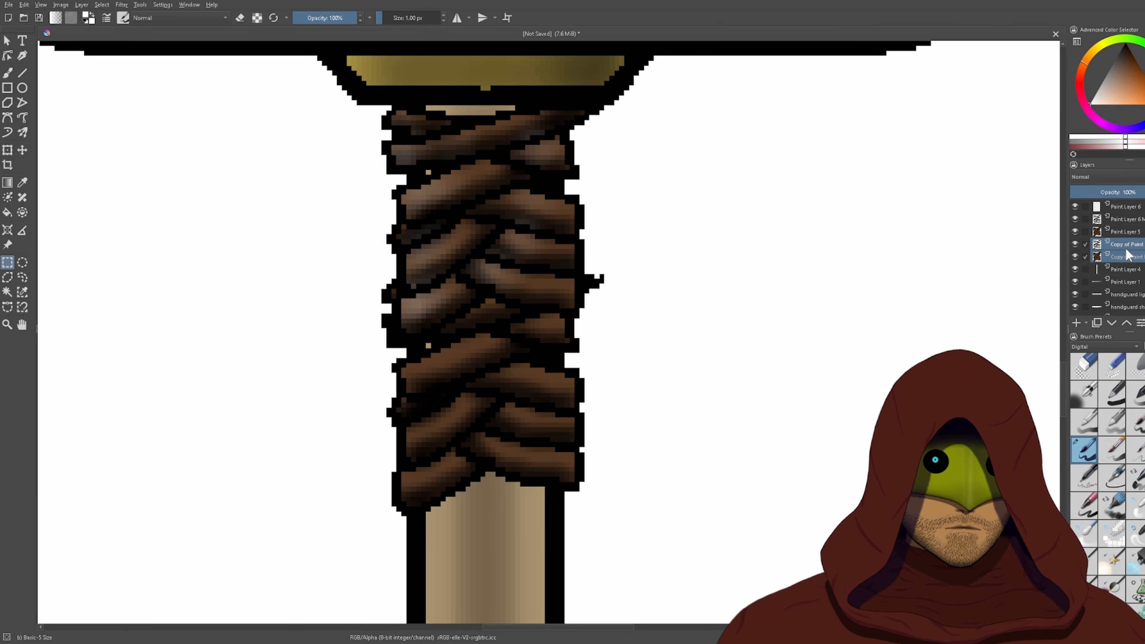
pyautogui.moveTo(753, 334); pyautogui.dragTo(584, 221)
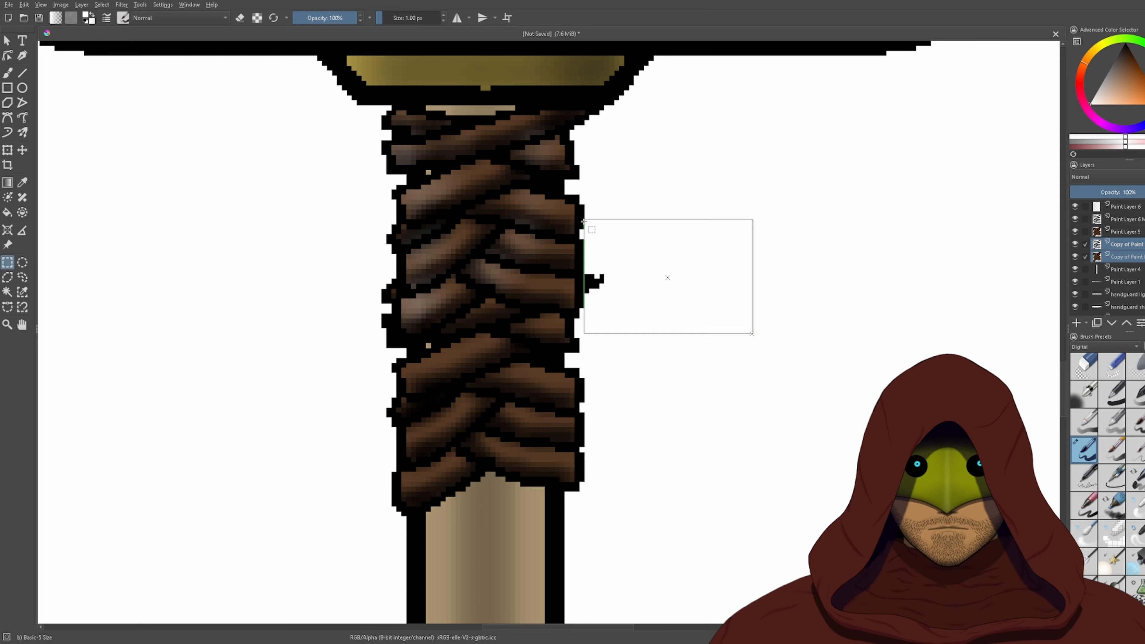
pyautogui.click(733, 354)
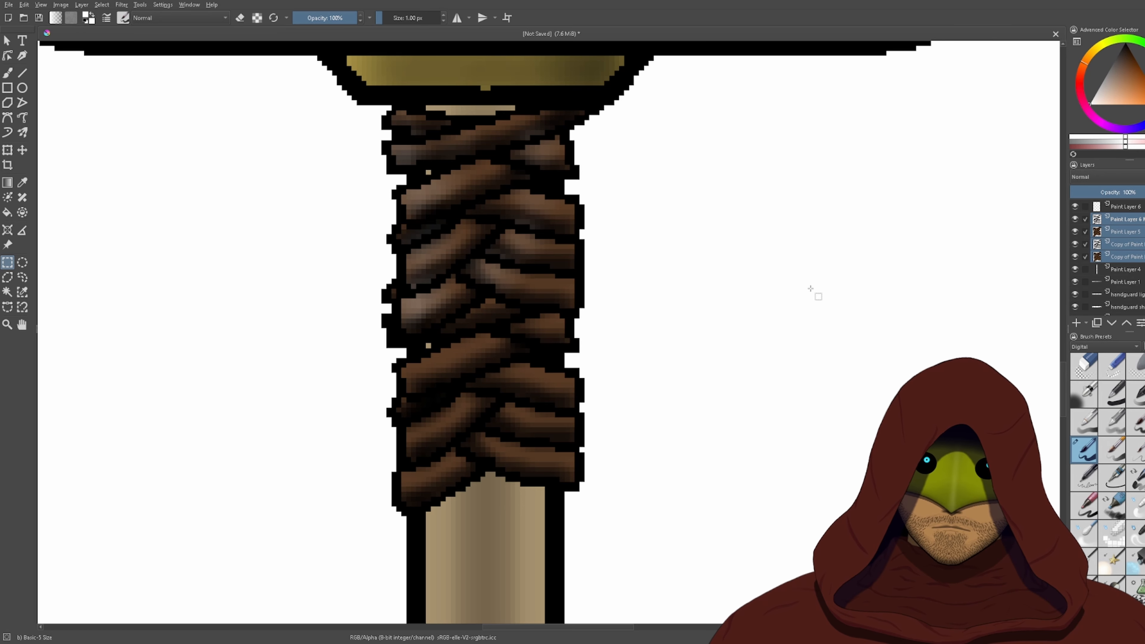
# - Undo the tip removal, the move and the duplication of the wrap layers
pyautogui.hotkey('ctrl', 'z')
pyautogui.hotkey('ctrl', 'z')
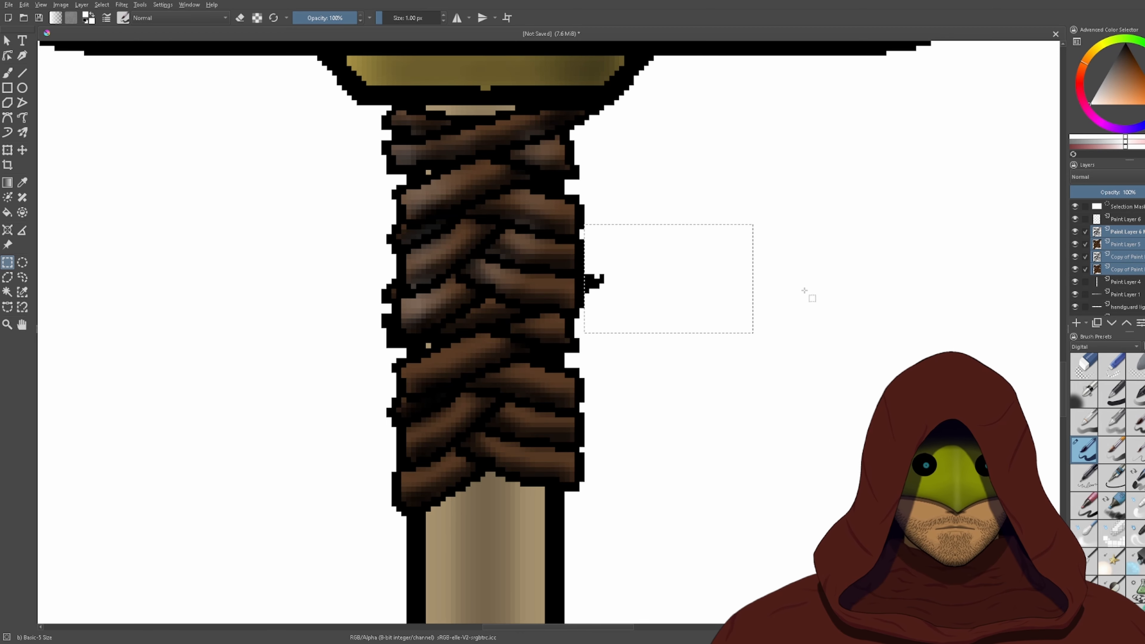
pyautogui.hotkey('ctrl', 'z')
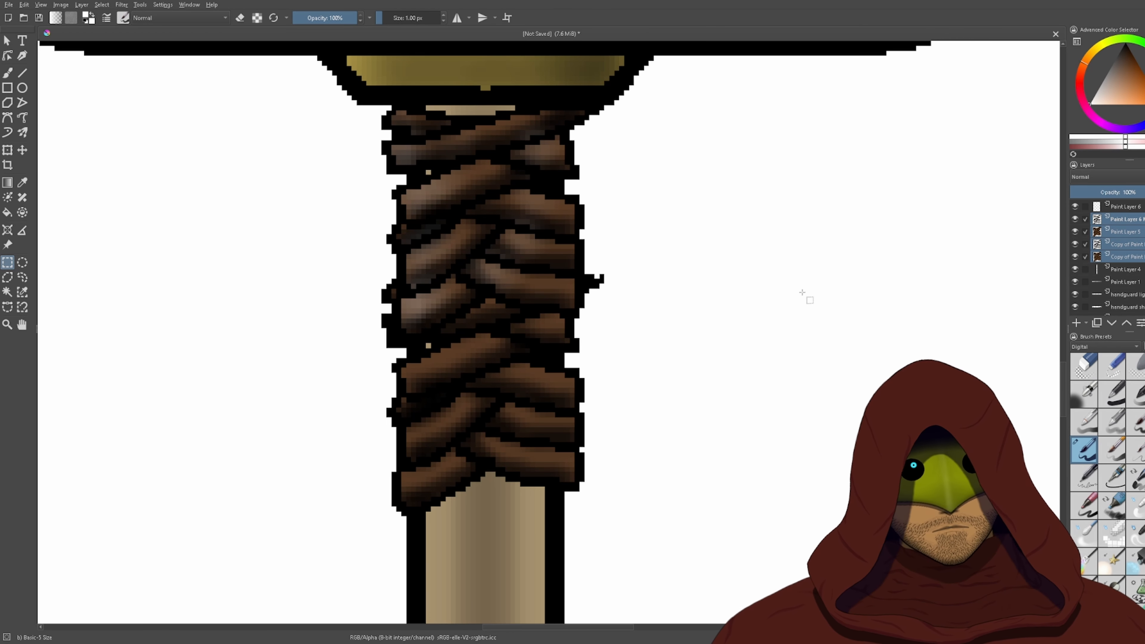
pyautogui.hotkey('ctrl', 'z')
pyautogui.hotkey('ctrl', 'z')
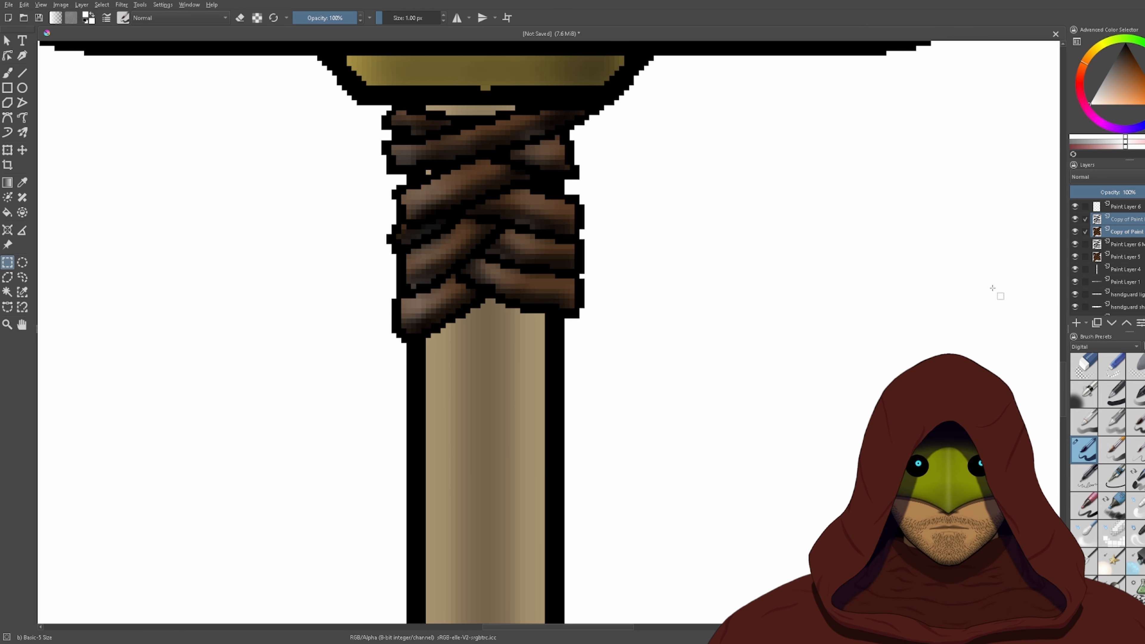
pyautogui.keyDown('shift'); pyautogui.click(1130, 208); pyautogui.keyUp('shift')
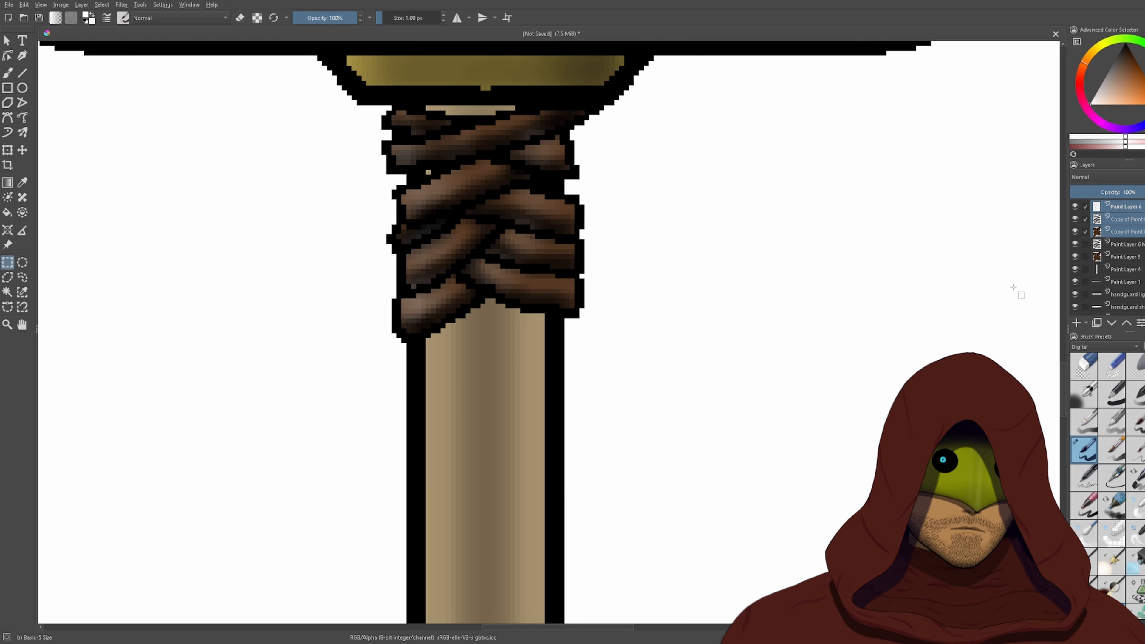
pyautogui.hotkey('ctrl', 'z')
# - Merge the wrap's highlight, shading and base layers into a single layer
pyautogui.keyDown('shift'); pyautogui.click(1138, 206); pyautogui.keyUp('shift')
pyautogui.moveTo(517, 174); pyautogui.dragTo(602, 271)
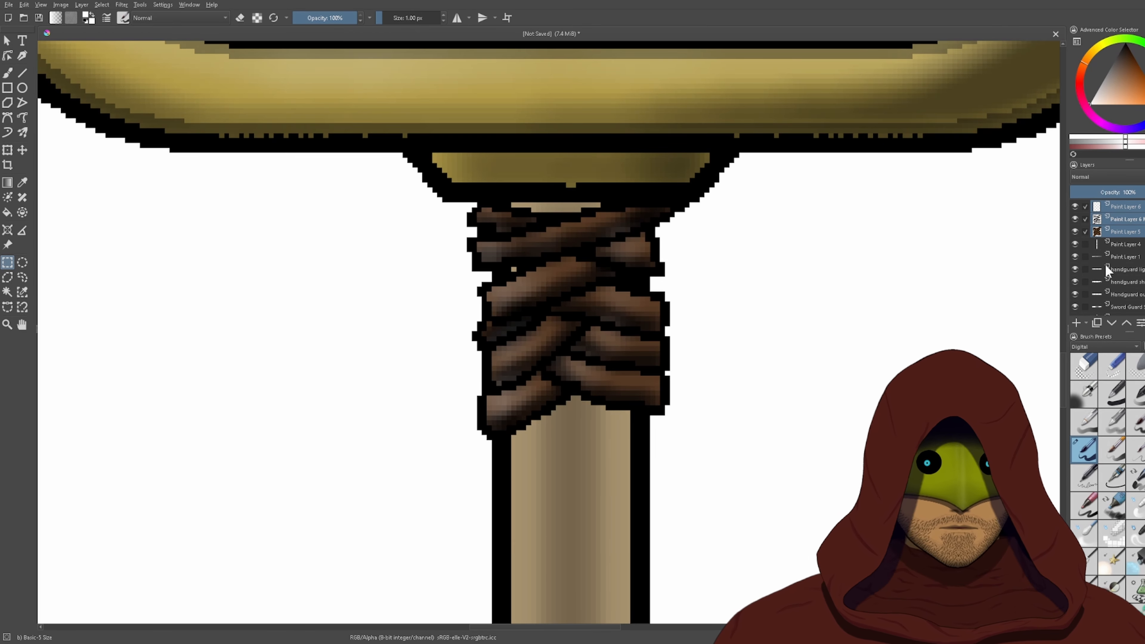
pyautogui.hotkey('ctrl', 'e')
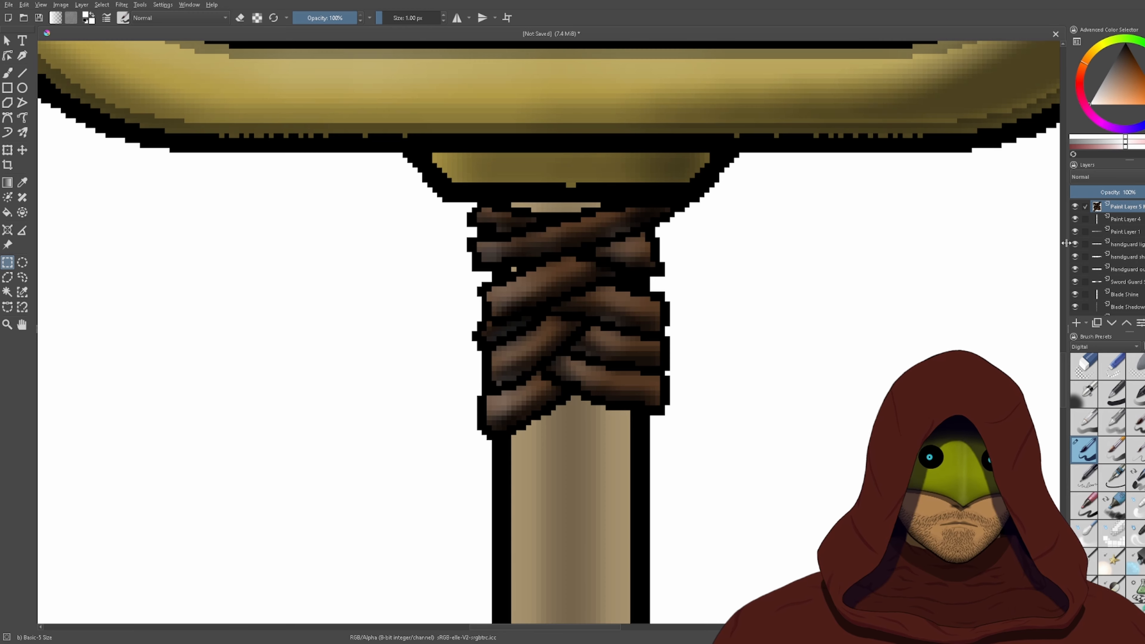
# - Duplicate the merged wrap layer, place the copy beneath the original and move it down the handle to continue the braid
pyautogui.hotkey('ctrl', 'j')
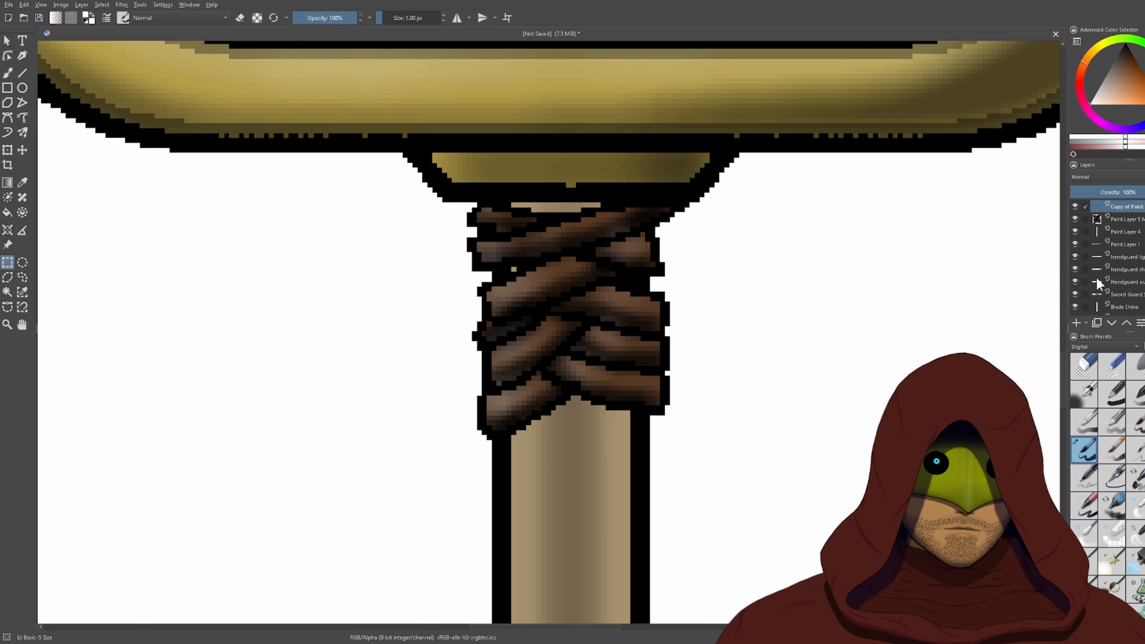
pyautogui.click(7, 149)
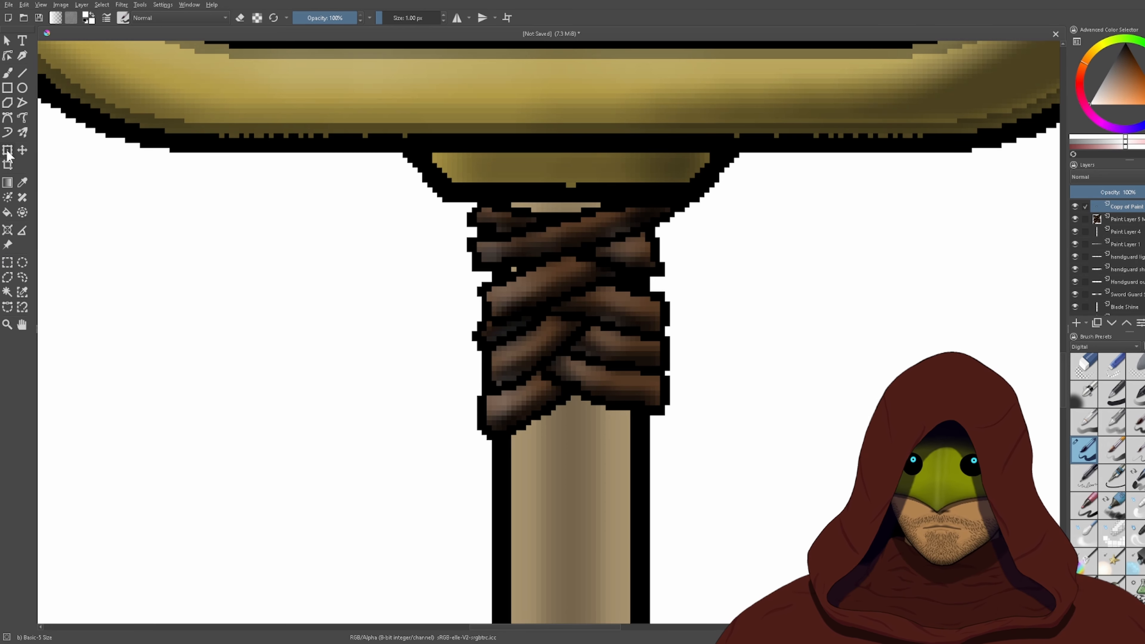
pyautogui.moveTo(653, 297); pyautogui.dragTo(625, 399)
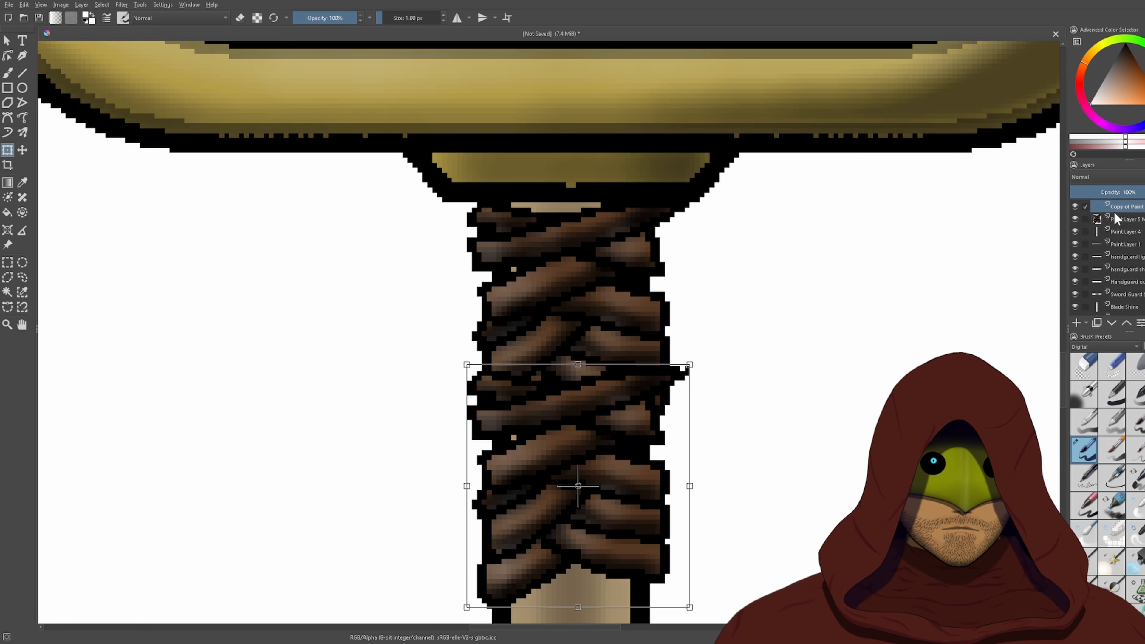
pyautogui.moveTo(1115, 211); pyautogui.dragTo(1126, 223)
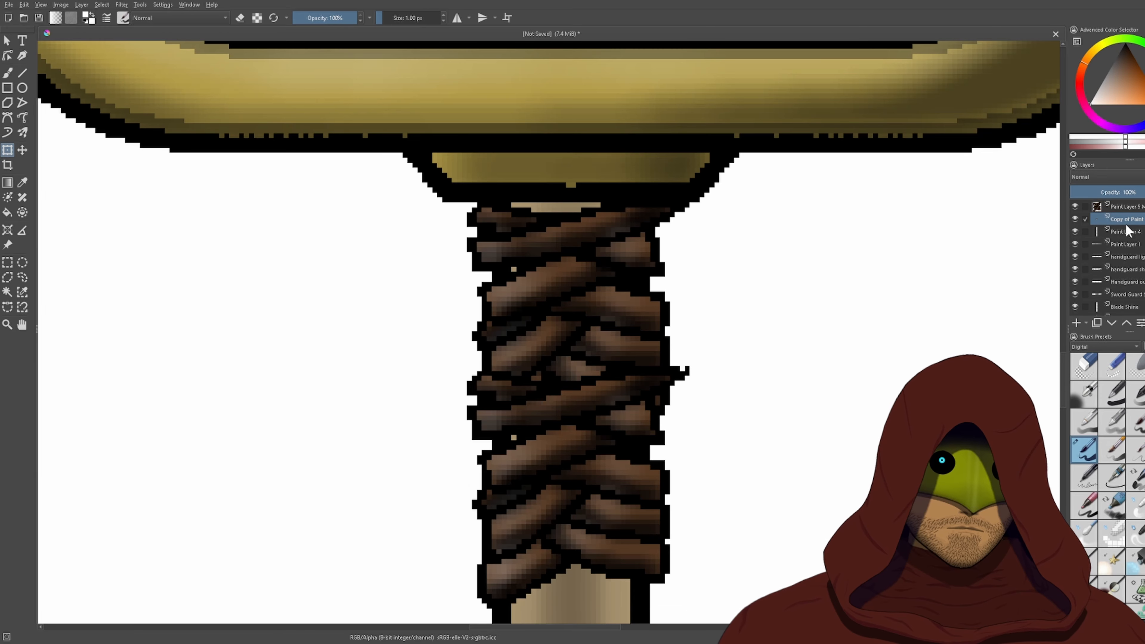
pyautogui.click(11, 152)
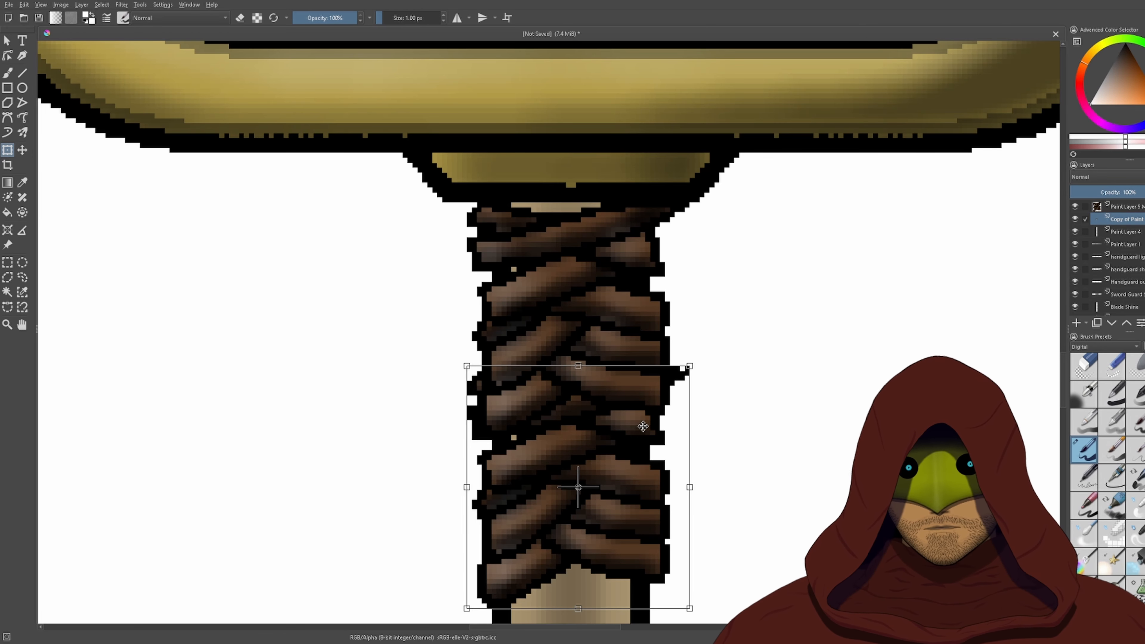
pyautogui.moveTo(624, 422)
pyautogui.mouseDown()
pyautogui.moveTo(627, 460)
pyautogui.moveTo(625, 420)
pyautogui.moveTo(617, 446)
pyautogui.moveTo(614, 436)
pyautogui.mouseUp()
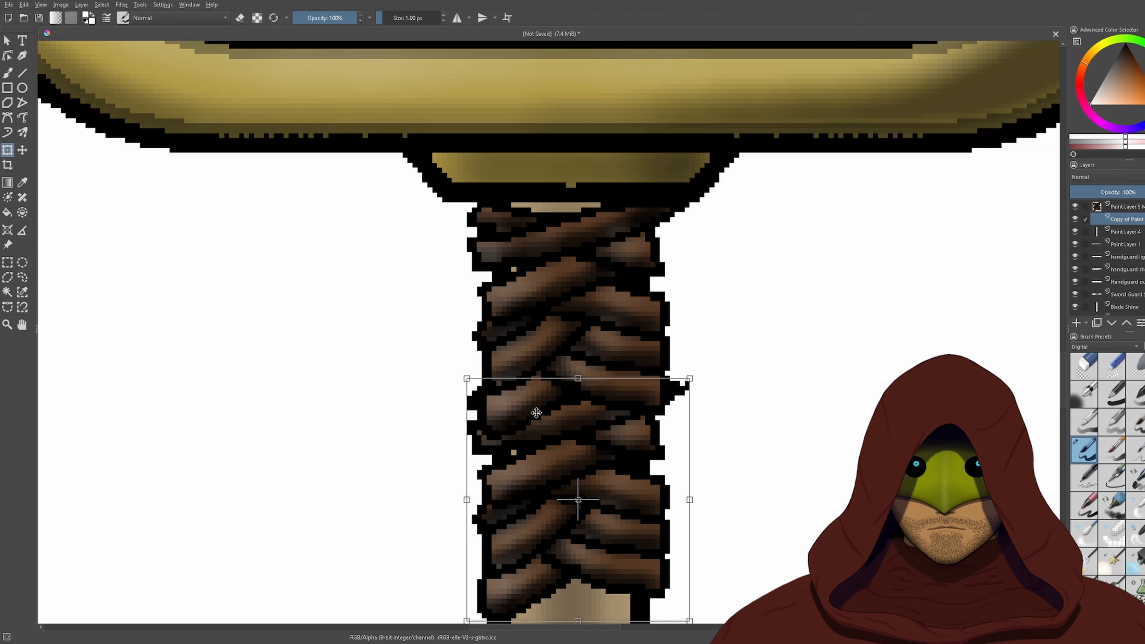
# - Delete the stray pixels sticking out on both sides of the wrap copy where it meets the original
pyautogui.click(7, 262)
pyautogui.moveTo(412, 355); pyautogui.dragTo(477, 416)
pyautogui.press('Delete')
pyautogui.click(791, 399)
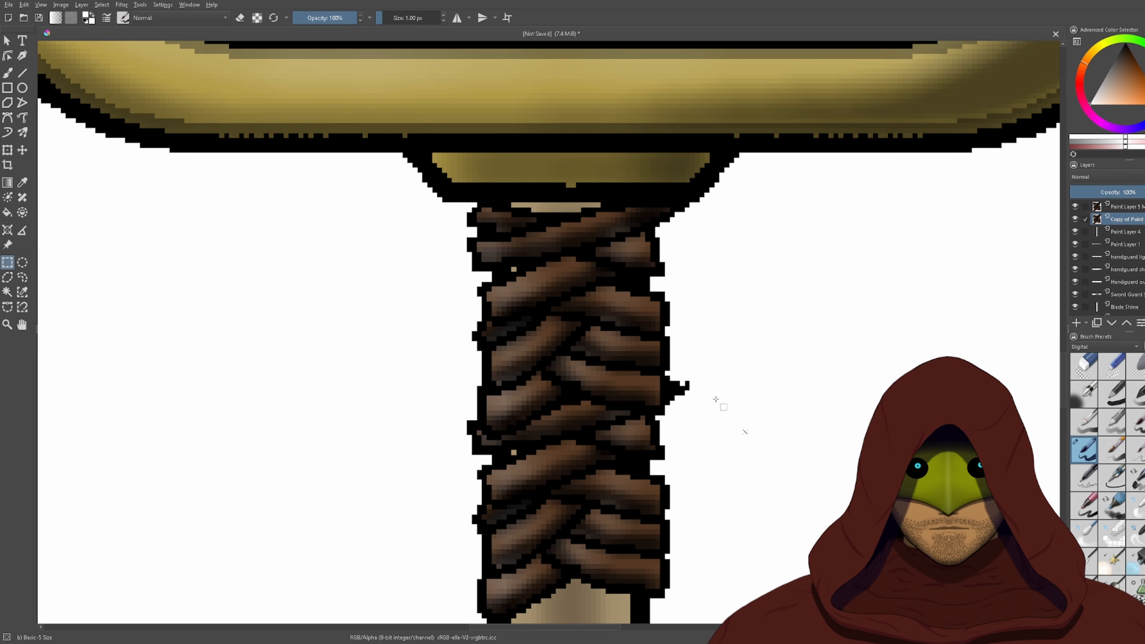
pyautogui.moveTo(716, 399); pyautogui.dragTo(669, 374)
pyautogui.press('Delete')
pyautogui.click(457, 426)
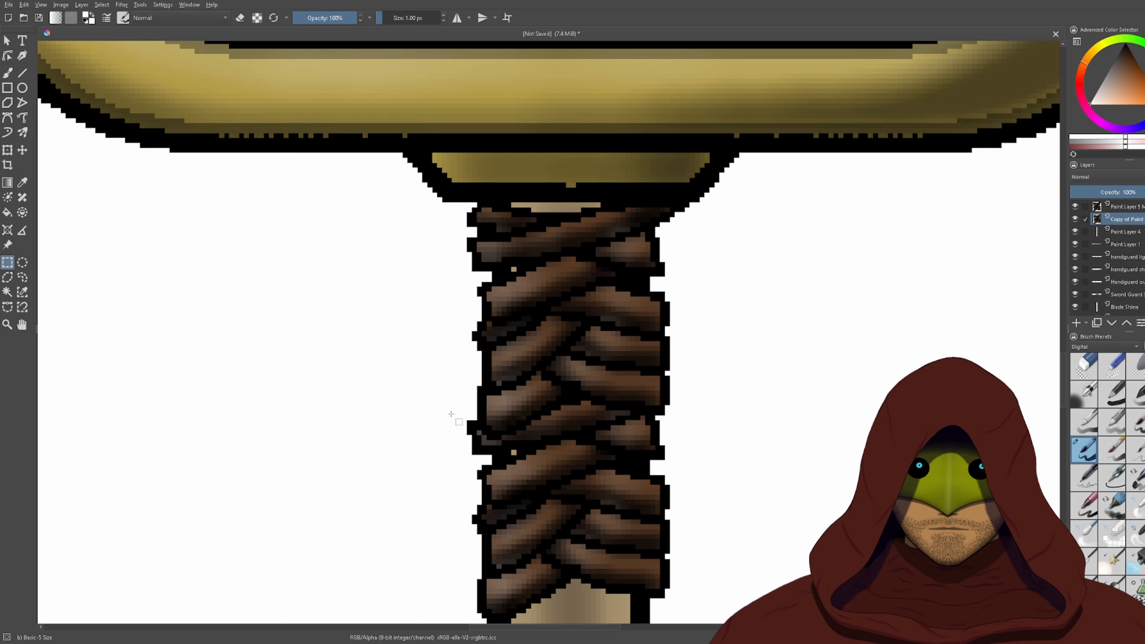
# - Delete the leftover stray pixels along the left edge of the wrap copy just above its joint with the original
pyautogui.moveTo(451, 414); pyautogui.dragTo(476, 423)
pyautogui.press('Delete')
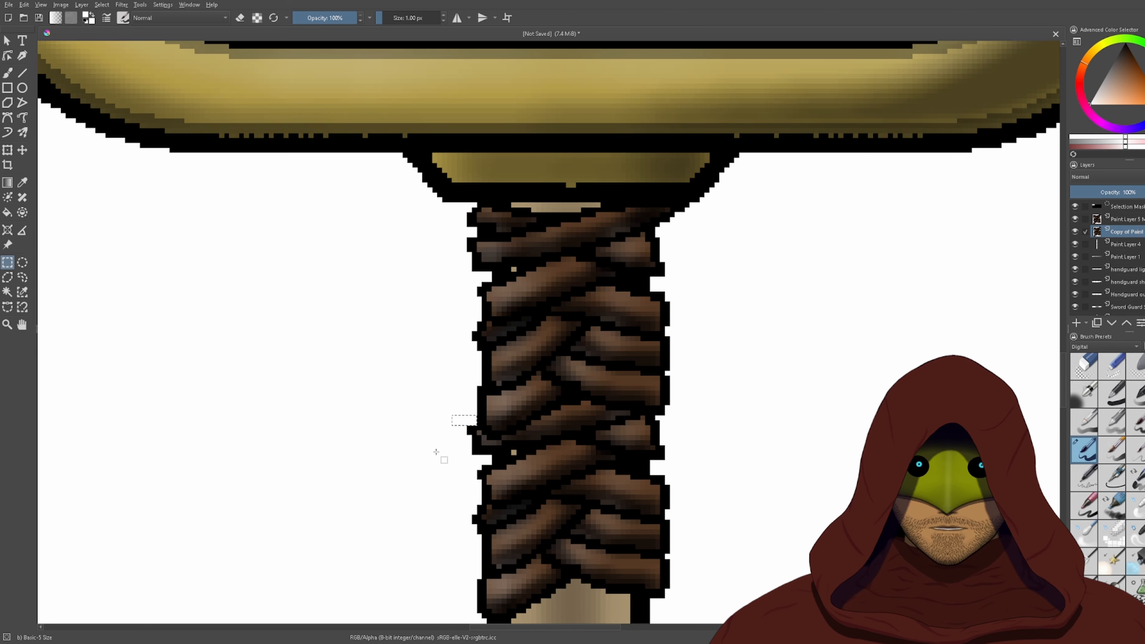
pyautogui.click(435, 450)
pyautogui.scroll(3, 434, 448)
pyautogui.moveTo(533, 314); pyautogui.dragTo(541, 457)
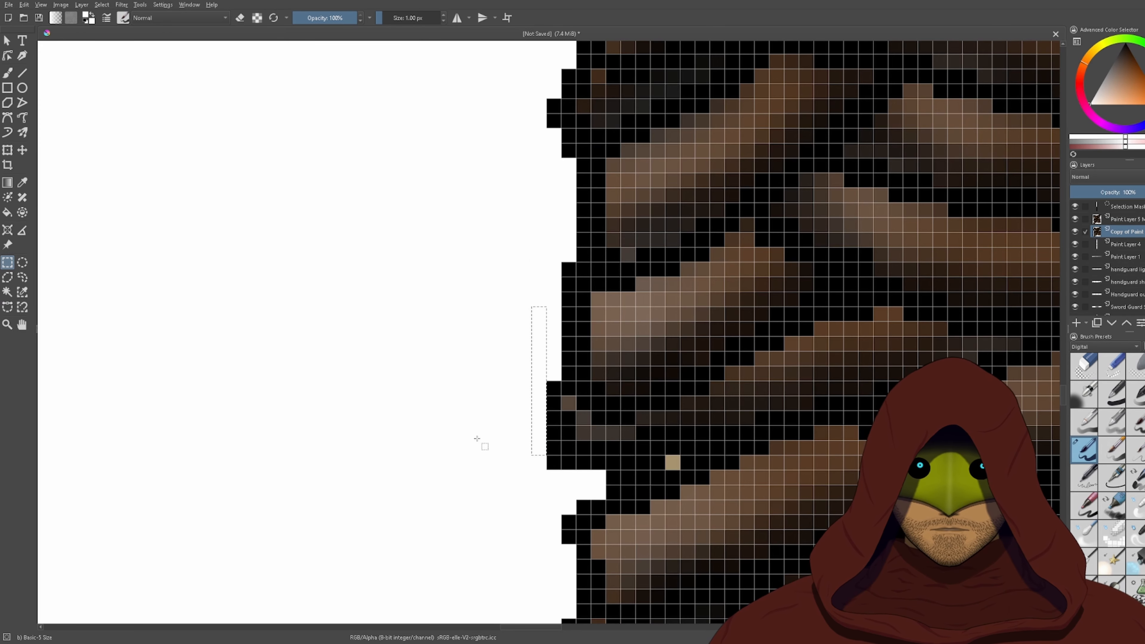
pyautogui.scroll(-4, 496, 433)
pyautogui.scroll(1, 597, 427)
pyautogui.click(597, 427)
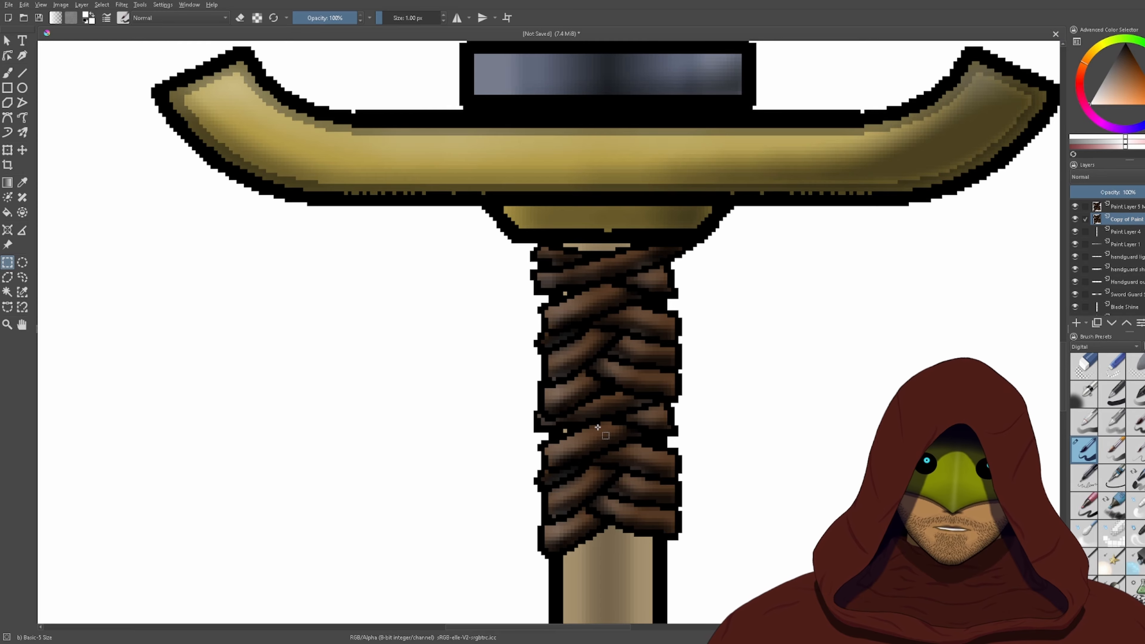
pyautogui.scroll(-3, 831, 323)
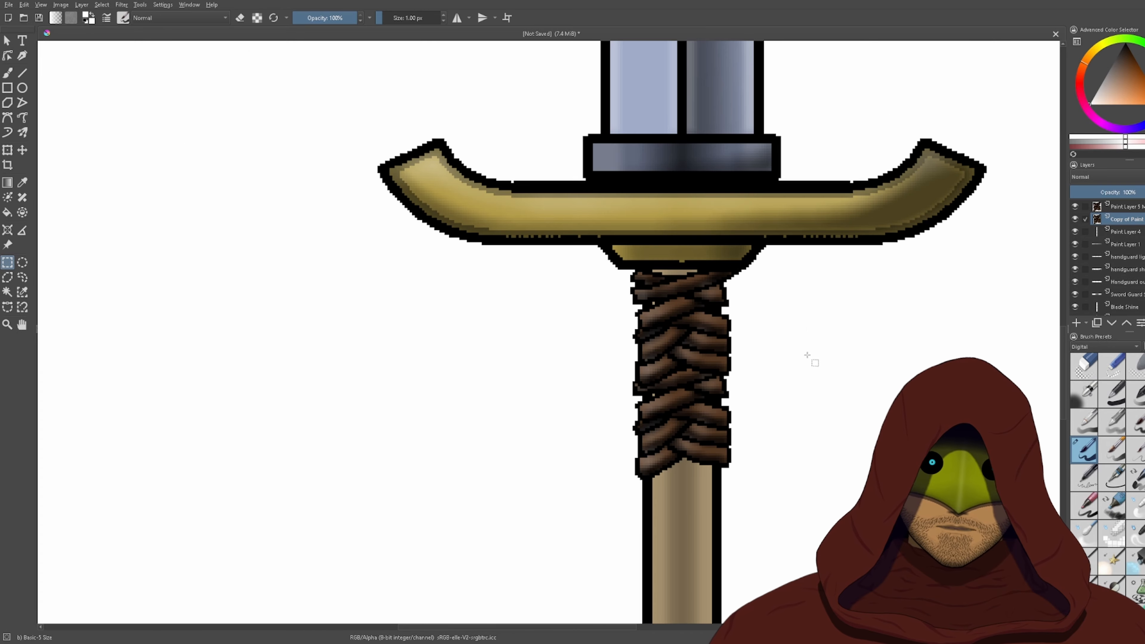
# - Duplicate the wrap copy layer, place the new copy beneath it and move it down the handle as a third braid segment
pyautogui.scroll(1, 798, 325)
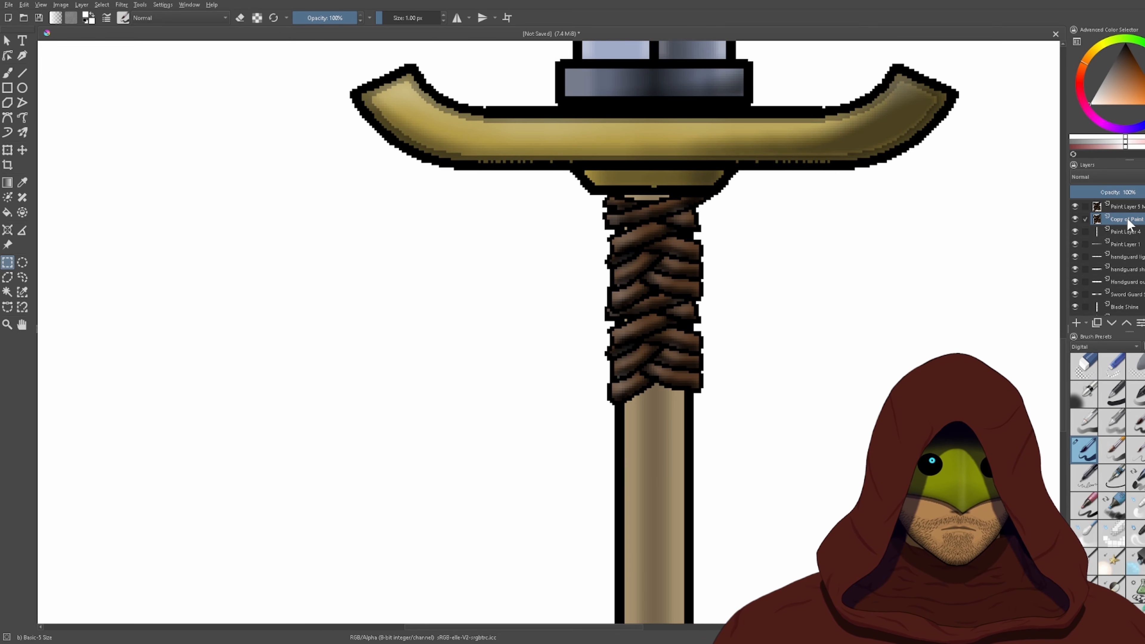
pyautogui.hotkey('ctrl', 'j')
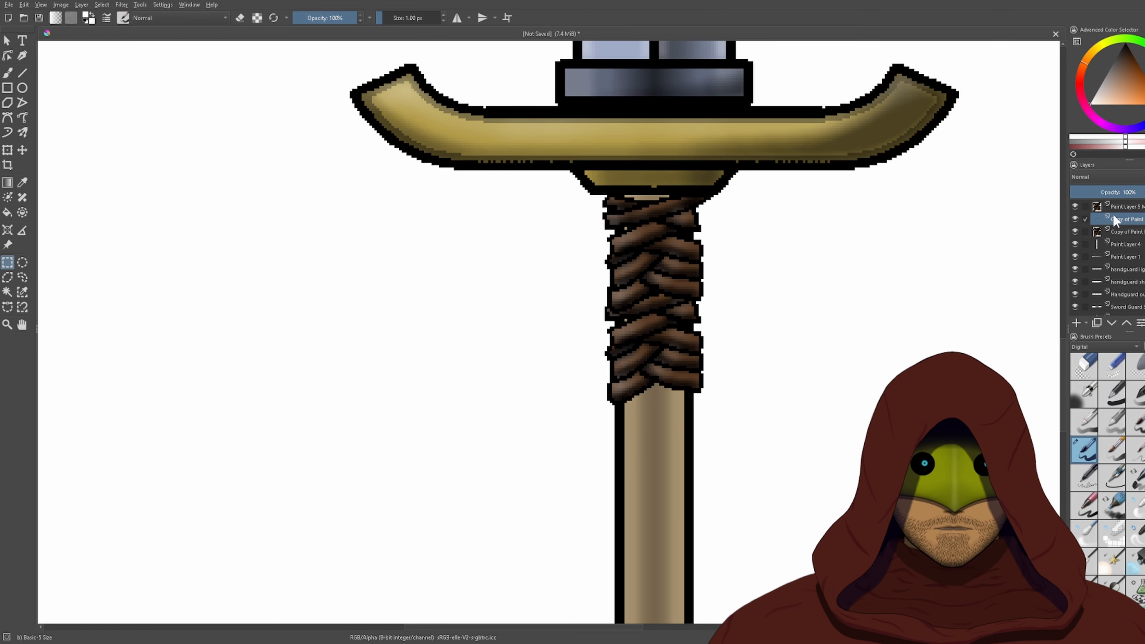
pyautogui.moveTo(1114, 217); pyautogui.dragTo(1125, 235)
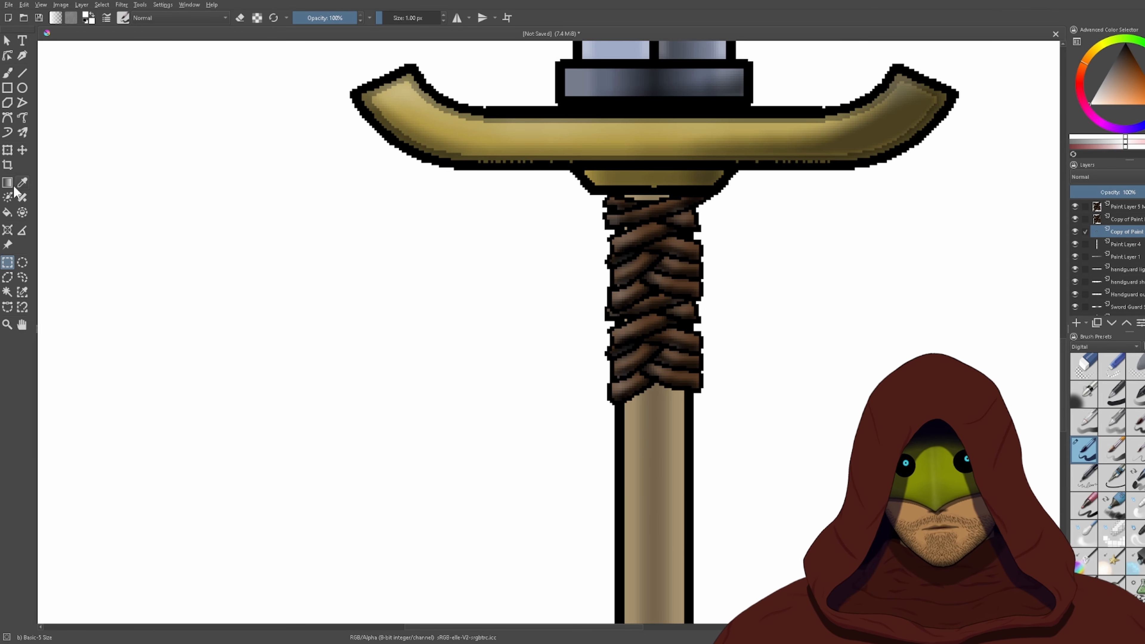
pyautogui.click(7, 150)
pyautogui.moveTo(686, 326); pyautogui.dragTo(680, 417)
pyautogui.scroll(-2, 953, 265)
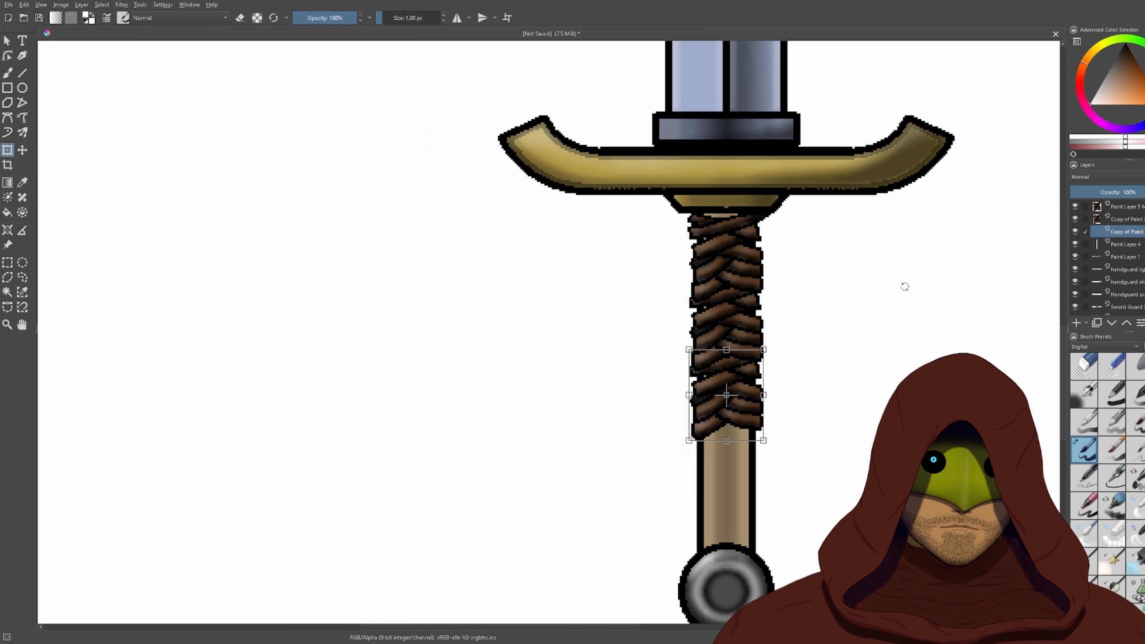
# - Duplicate both wrap copy layers together, place the duplicates beneath them and move them down until the braid reaches the pommel
pyautogui.keyDown('shift'); pyautogui.click(1126, 219); pyautogui.keyUp('shift')
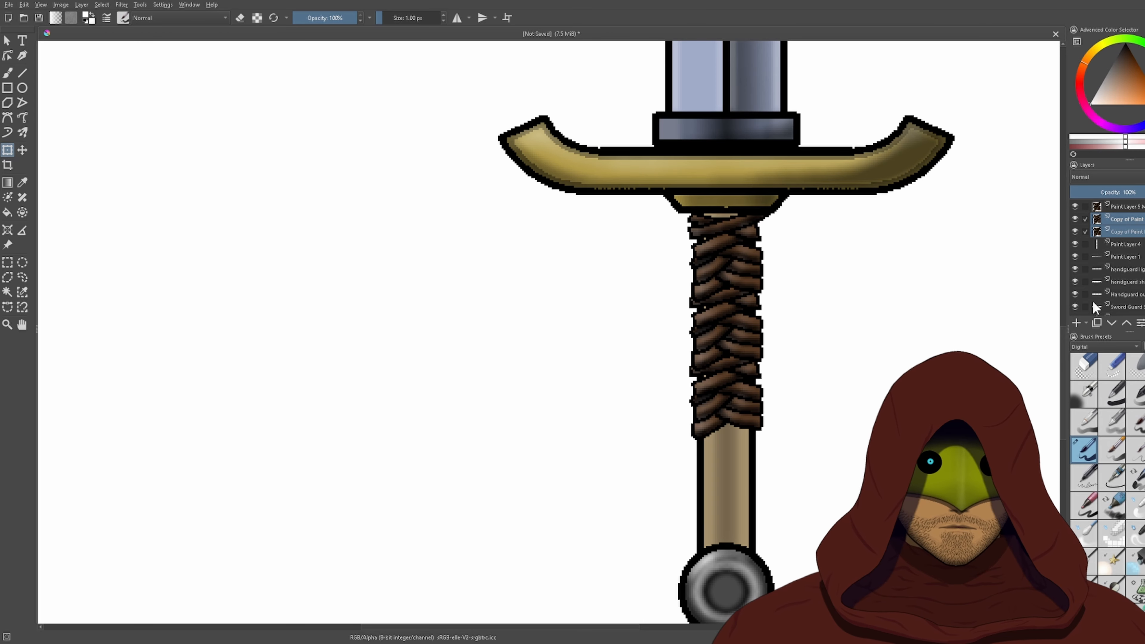
pyautogui.hotkey('ctrl', 'j')
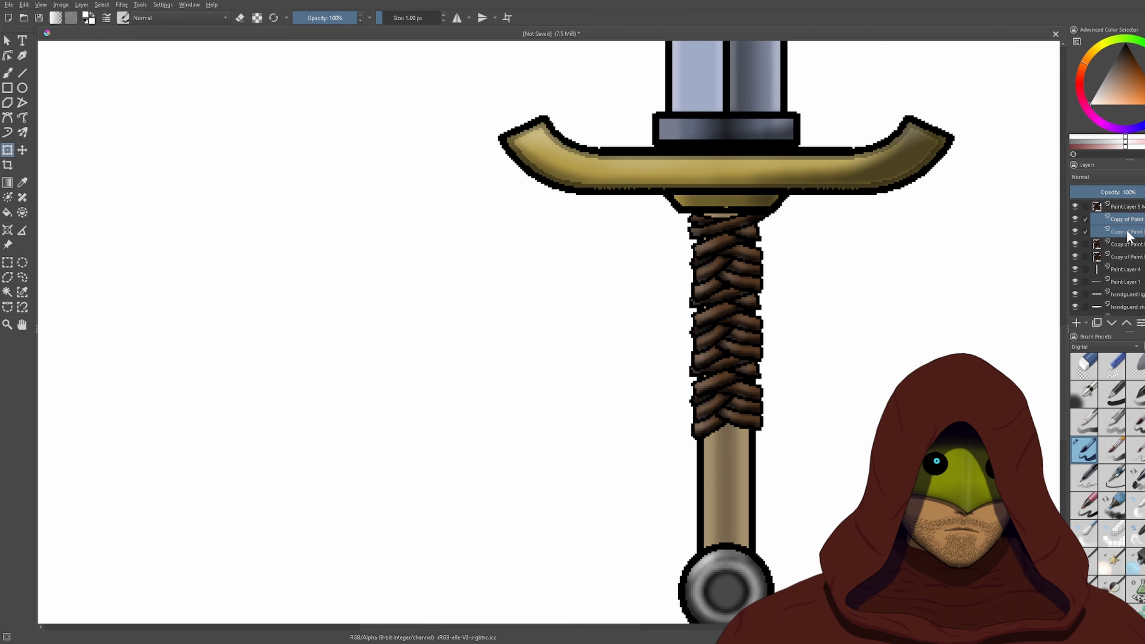
pyautogui.moveTo(1127, 229); pyautogui.dragTo(1129, 258)
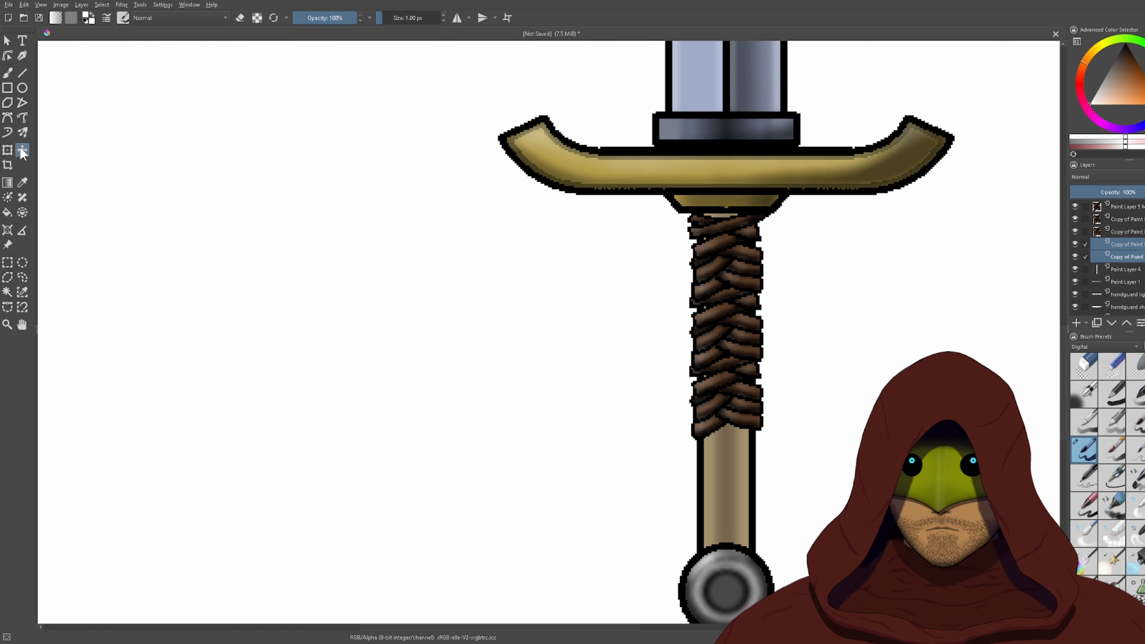
pyautogui.moveTo(730, 348); pyautogui.dragTo(743, 458)
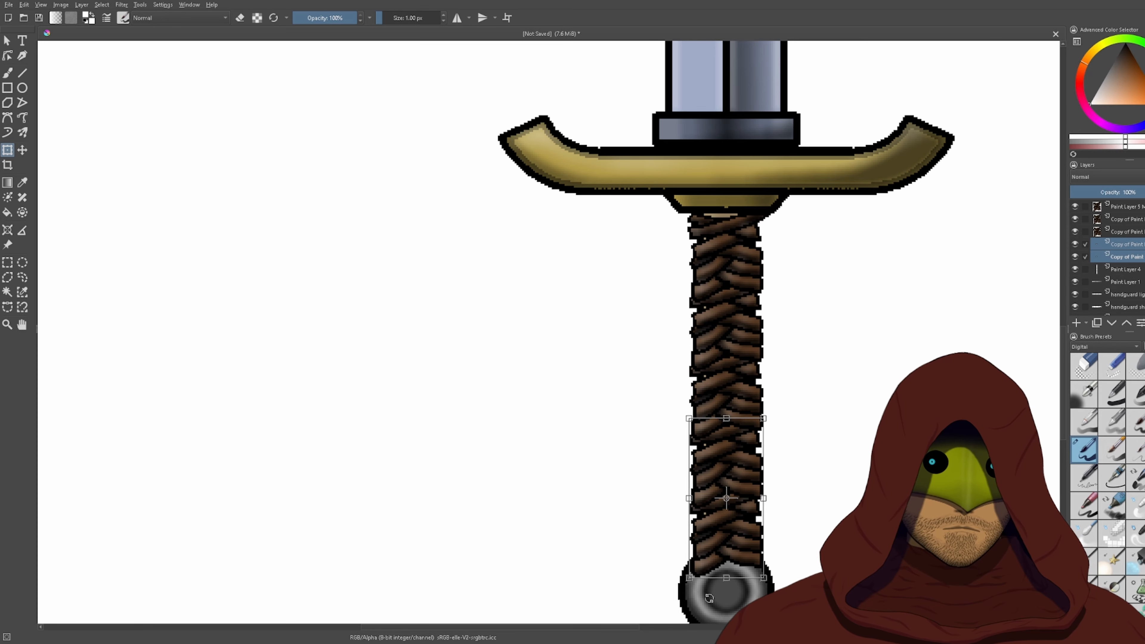
pyautogui.scroll(-2, 710, 396)
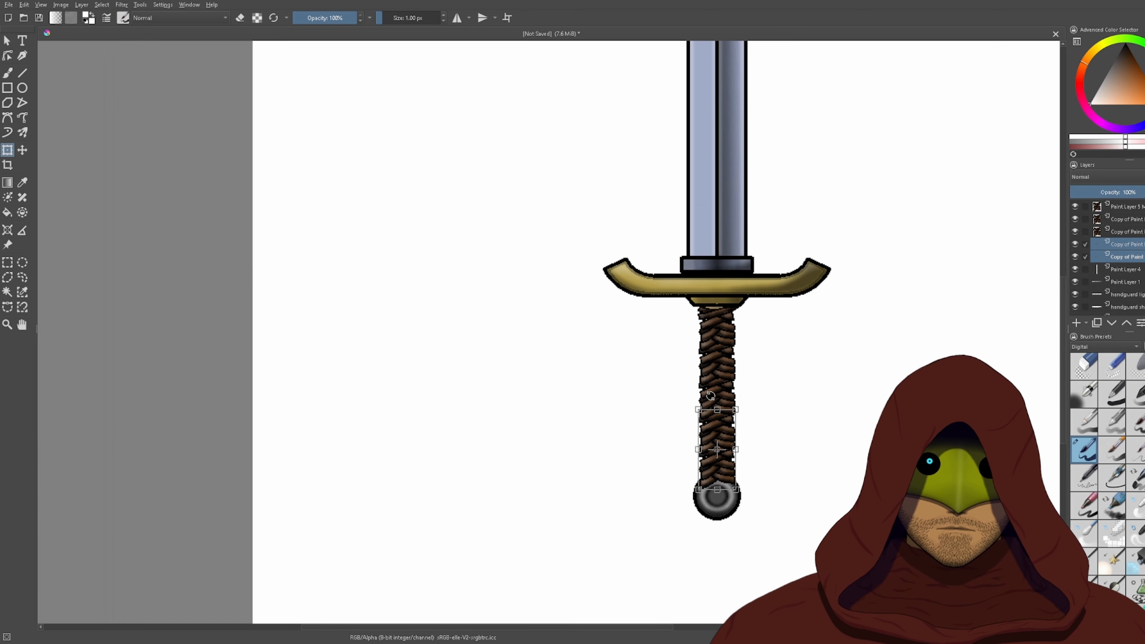
pyautogui.scroll(2, 771, 362)
pyautogui.scroll(1, 662, 366)
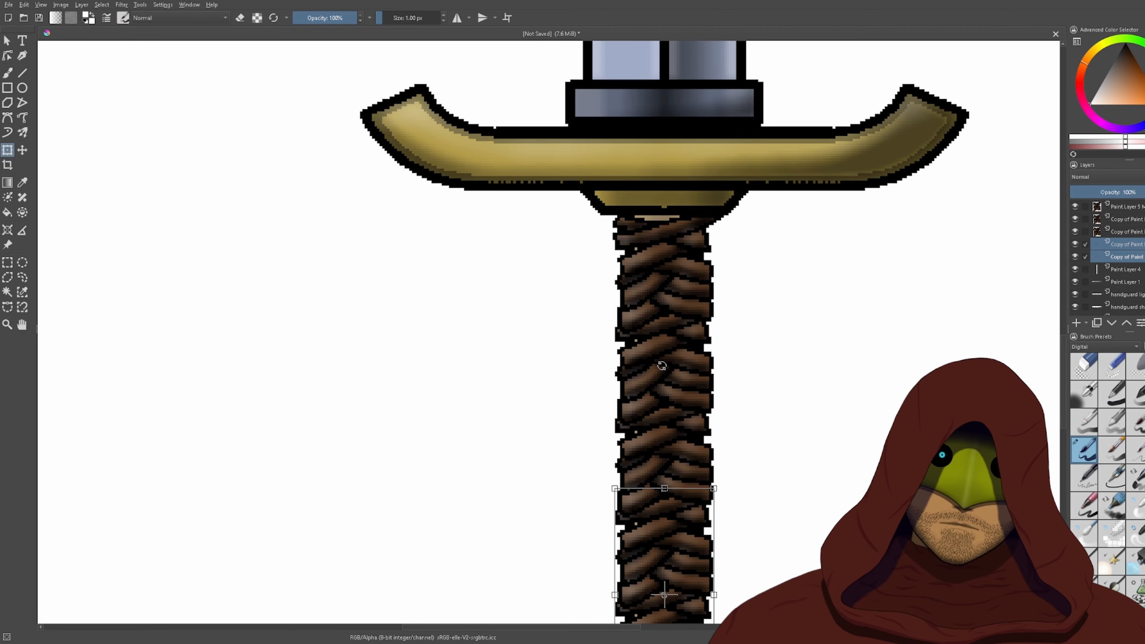
# - Make the lowest wrap copy the only active layer and choose freehand selection for trimming its end above the pommel
pyautogui.keyDown('shift'); pyautogui.click(1132, 219); pyautogui.keyUp('shift')
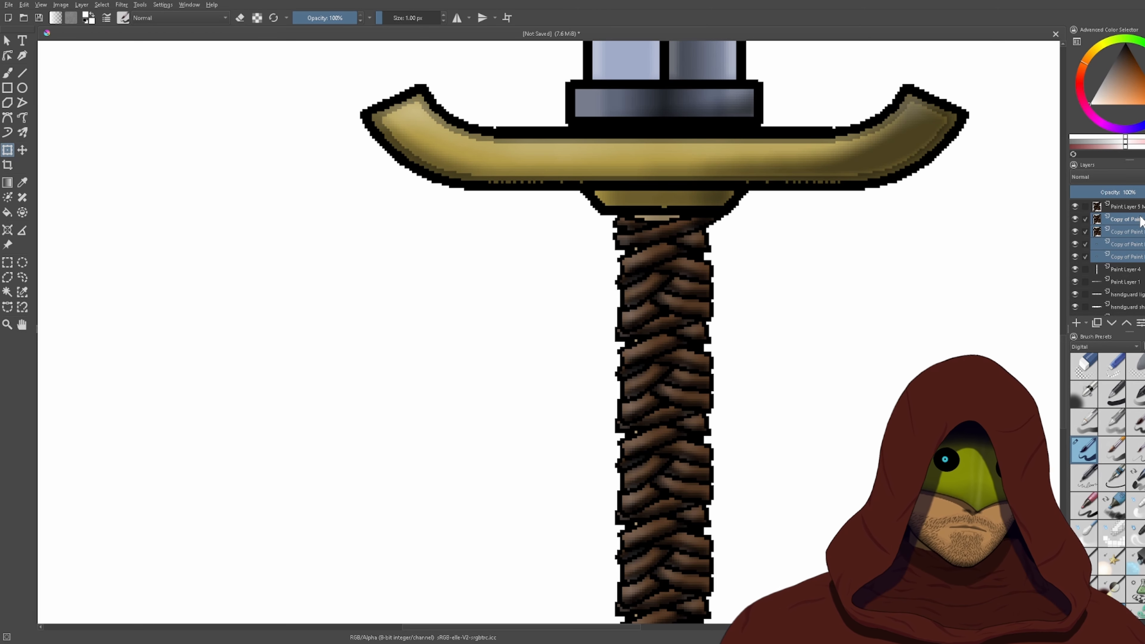
pyautogui.keyDown('shift'); pyautogui.click(1131, 207); pyautogui.keyUp('shift')
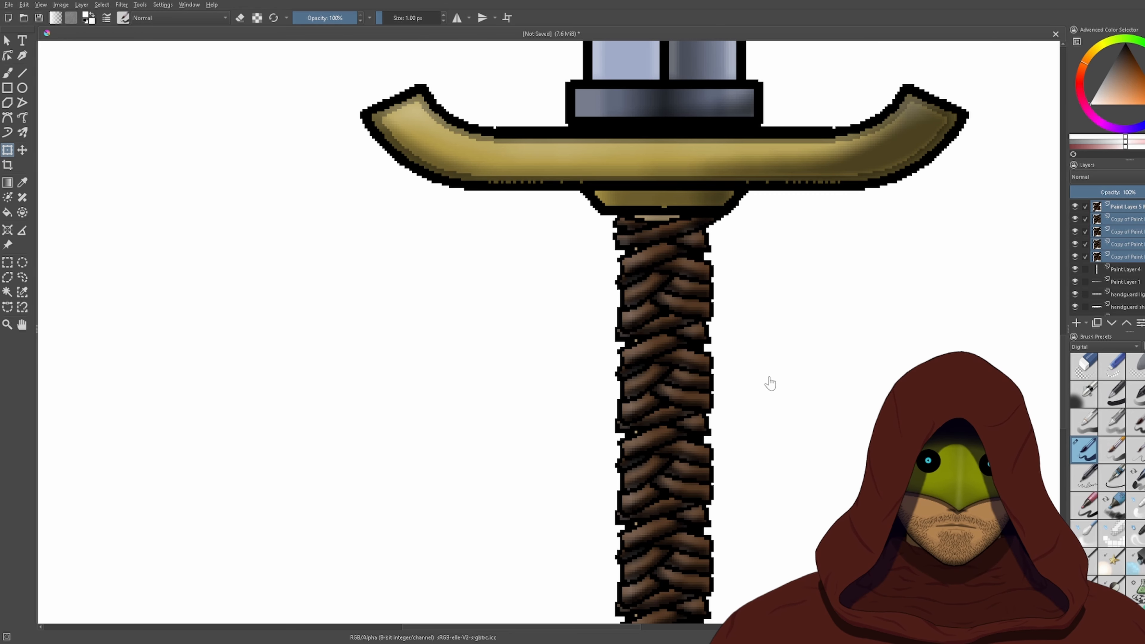
pyautogui.moveTo(770, 383); pyautogui.dragTo(798, 205)
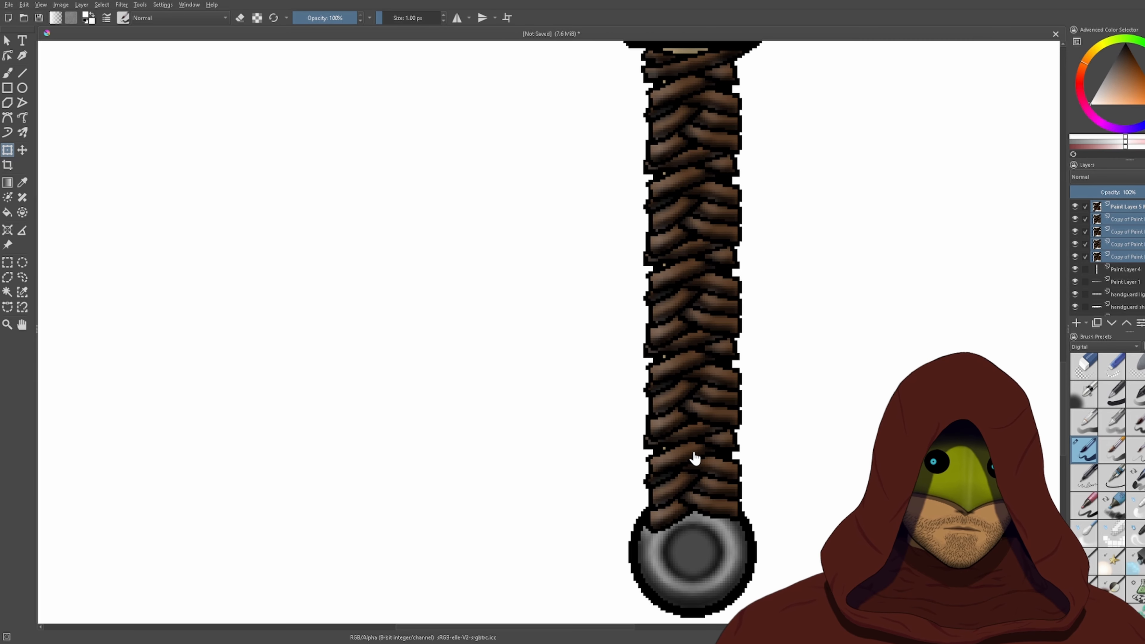
pyautogui.click(1083, 256)
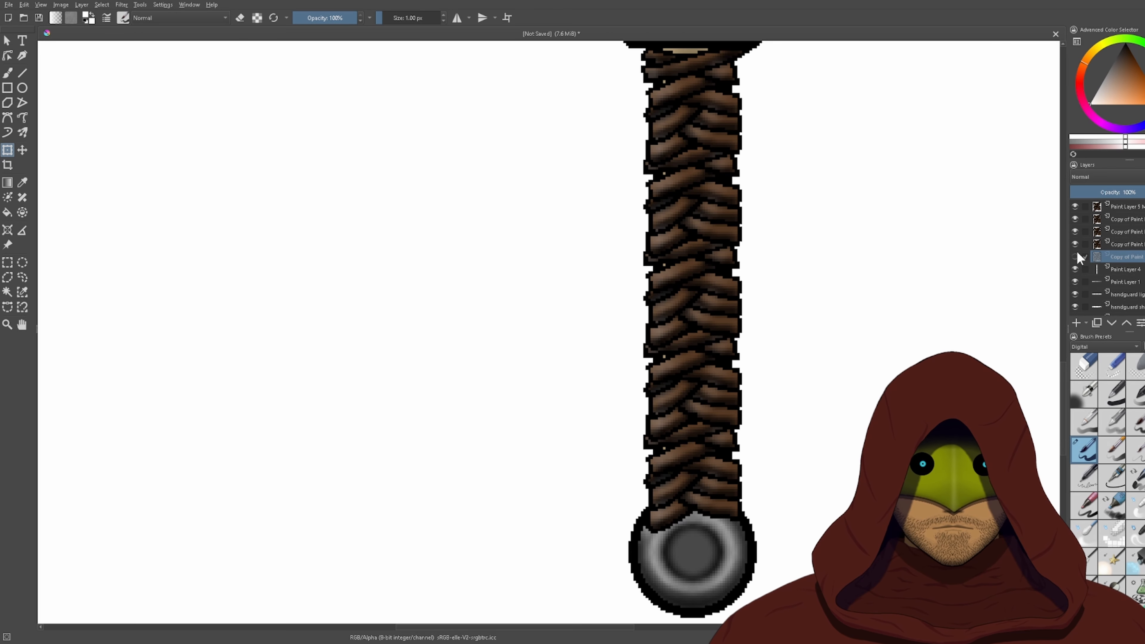
pyautogui.scroll(5, 721, 505)
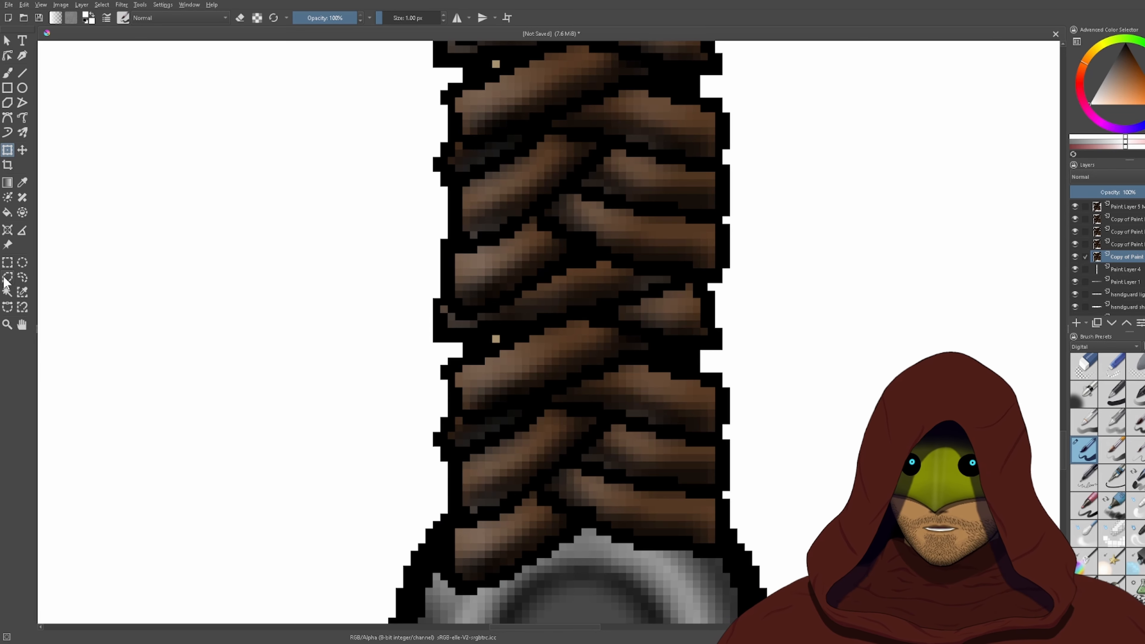
pyautogui.click(22, 277)
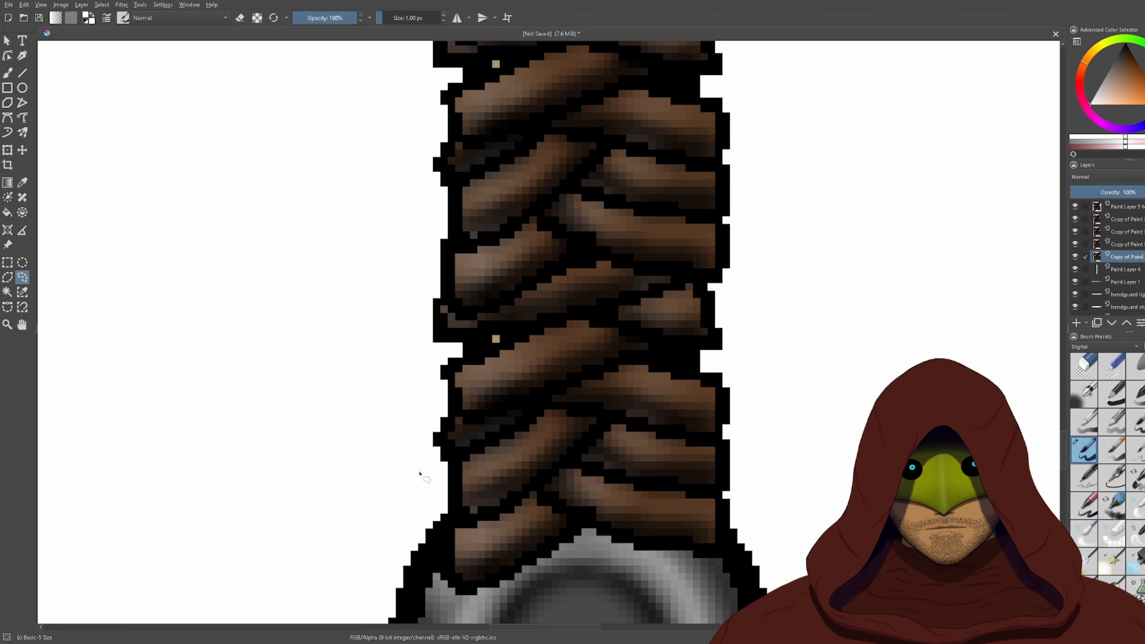
# - Try to remove the lowest strands overlapping the pommel using a freehand selection along the weave, and undo it
pyautogui.moveTo(531, 420)
pyautogui.mouseDown()
pyautogui.moveTo(561, 407)
pyautogui.moveTo(639, 423)
pyautogui.moveTo(765, 467)
pyautogui.mouseUp()
pyautogui.moveTo(825, 541)
pyautogui.mouseDown()
pyautogui.moveTo(406, 596)
pyautogui.moveTo(371, 468)
pyautogui.mouseUp()
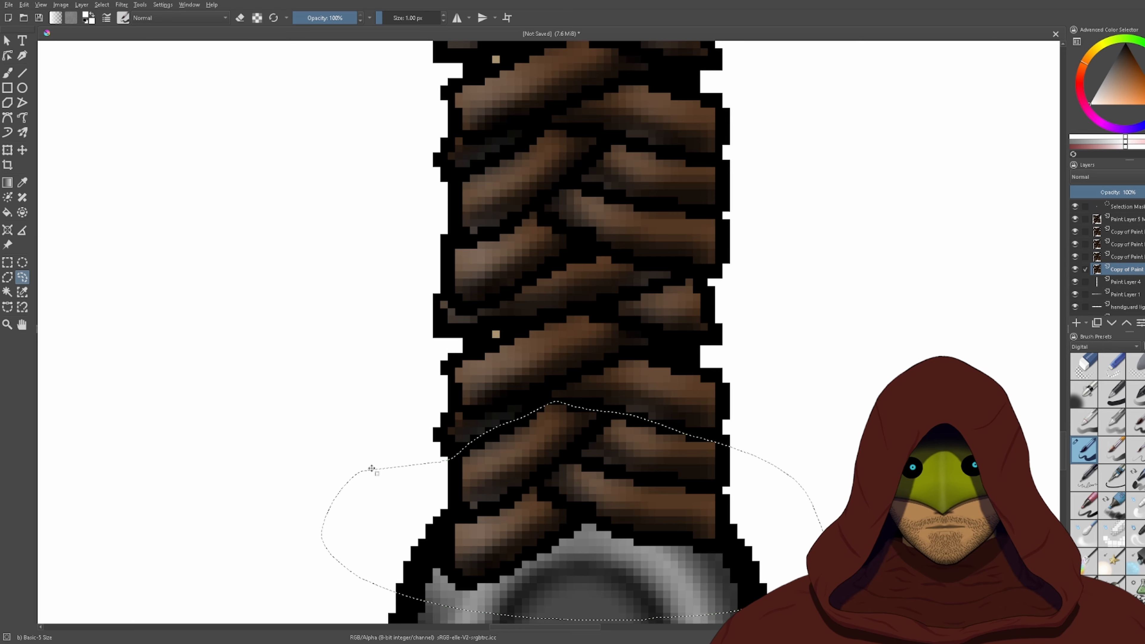
pyautogui.press('Delete')
pyautogui.hotkey('ctrl', 'shift', 'a')
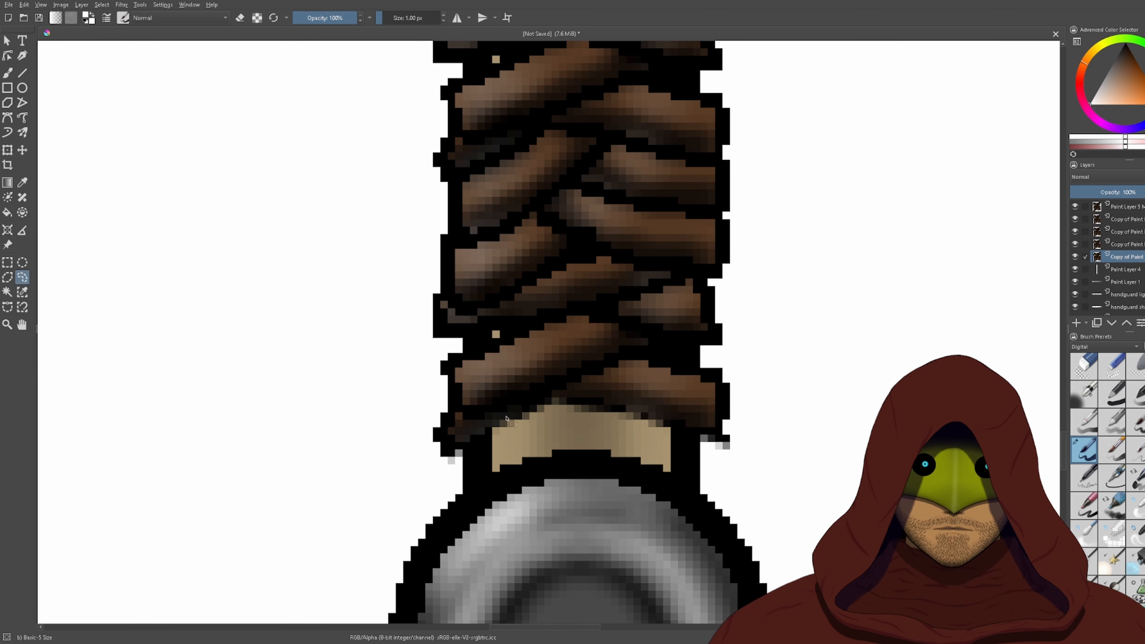
pyautogui.hotkey('ctrl', 'z')
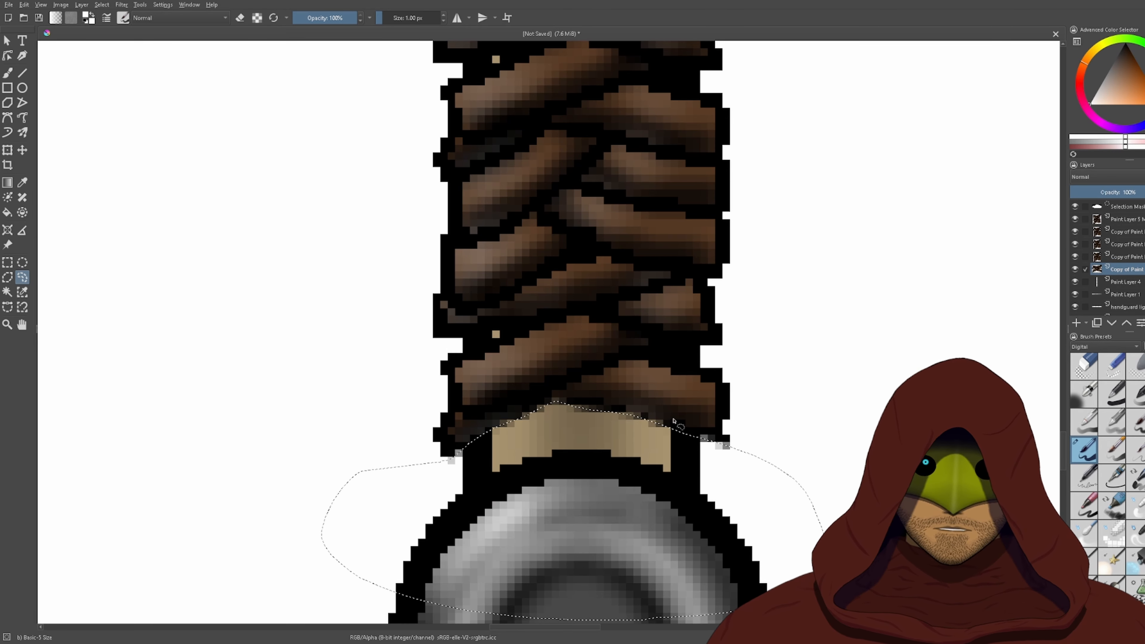
pyautogui.hotkey('ctrl', 'z')
pyautogui.hotkey('ctrl', 'z')
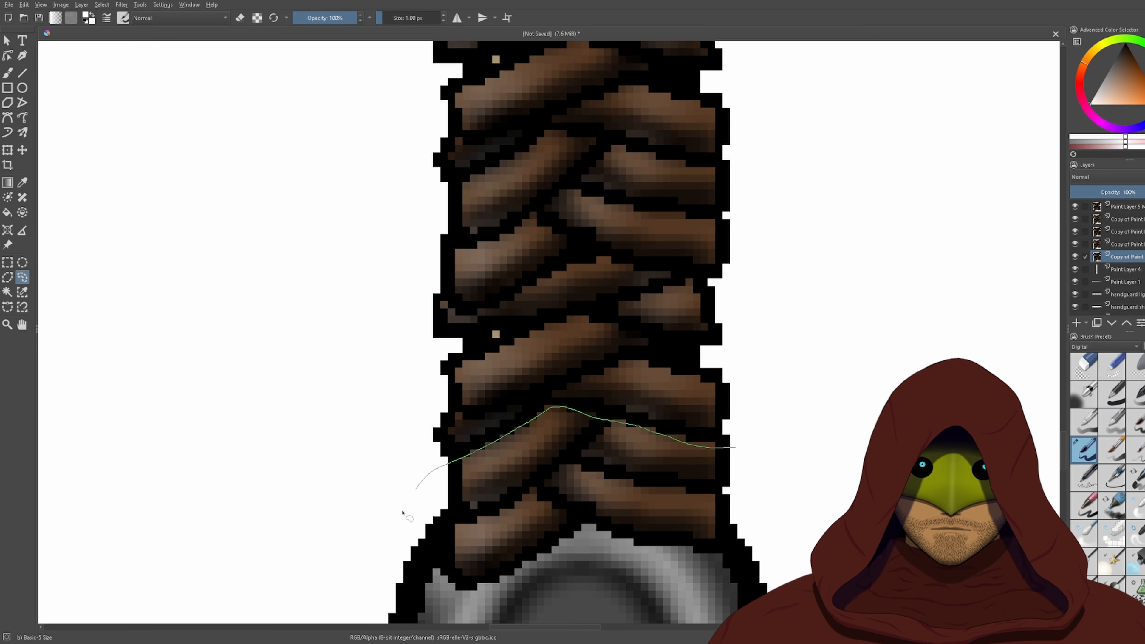
# - Outline the braid strands overlapping the pommel along the weave's lower contour, delete them and clear the selection
pyautogui.moveTo(402, 513)
pyautogui.mouseDown()
pyautogui.moveTo(676, 614)
pyautogui.moveTo(812, 541)
pyautogui.mouseUp()
pyautogui.press('Delete')
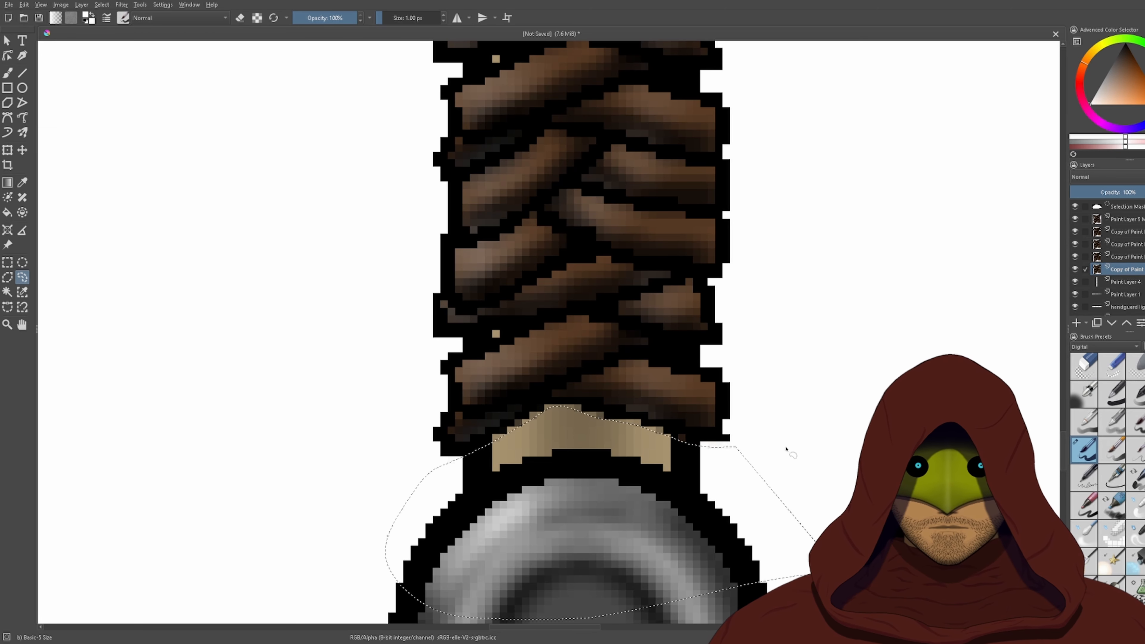
pyautogui.hotkey('ctrl', 'shift', 'a')
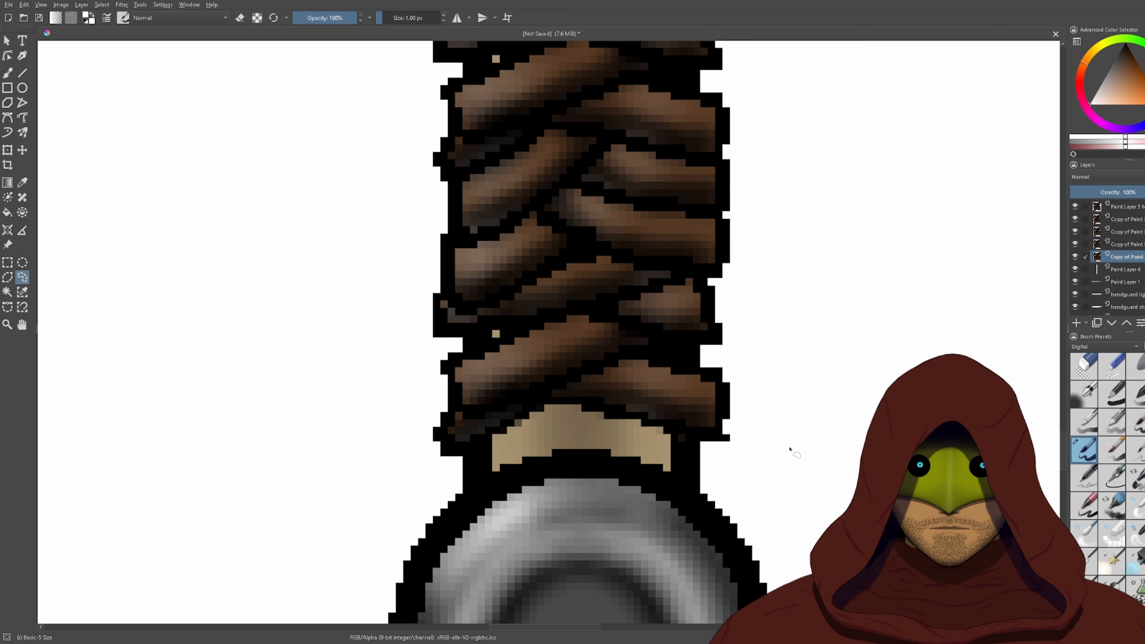
# - Merge the original wrap layer and its four copies into a single braid layer
pyautogui.scroll(-5, 790, 449)
pyautogui.moveTo(869, 263); pyautogui.dragTo(785, 329)
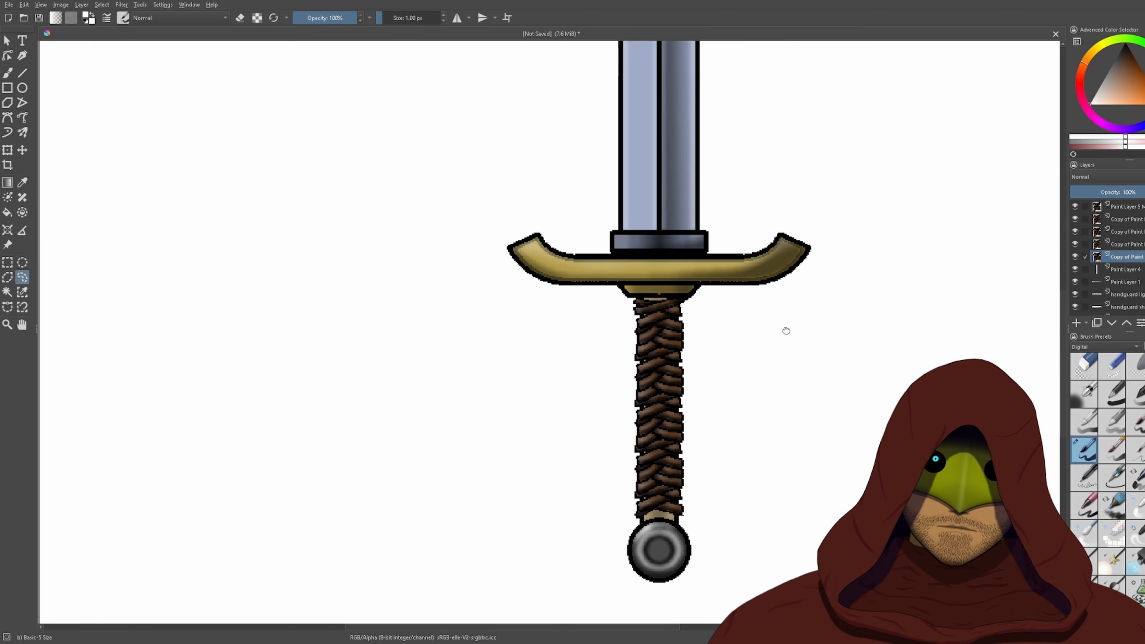
pyautogui.keyDown('shift'); pyautogui.click(1127, 207); pyautogui.keyUp('shift')
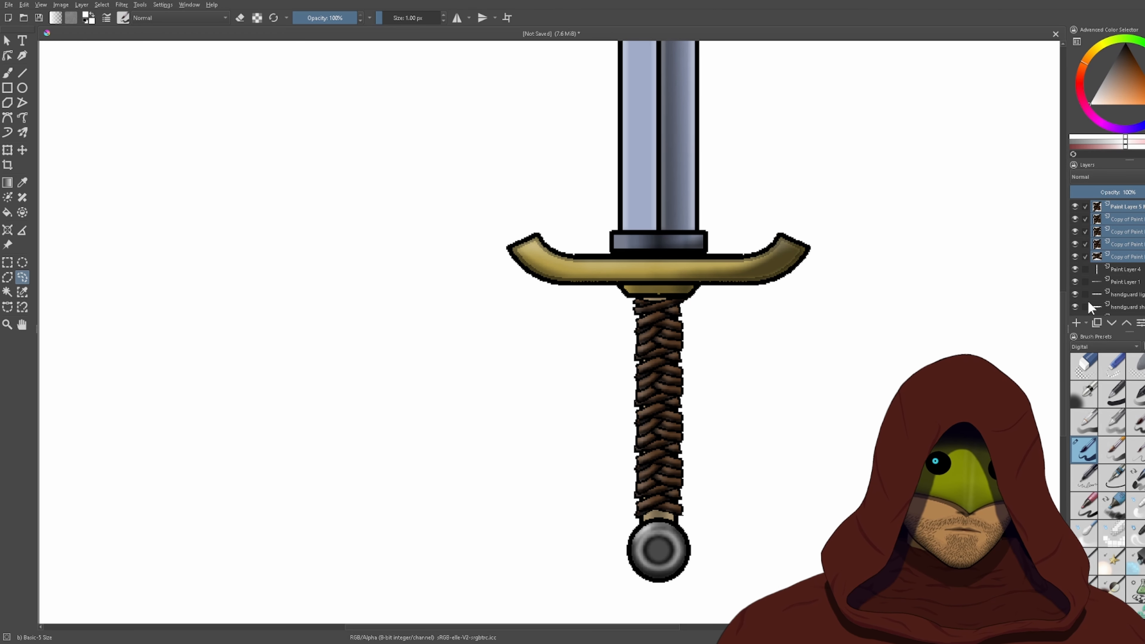
pyautogui.hotkey('ctrl', 'e')
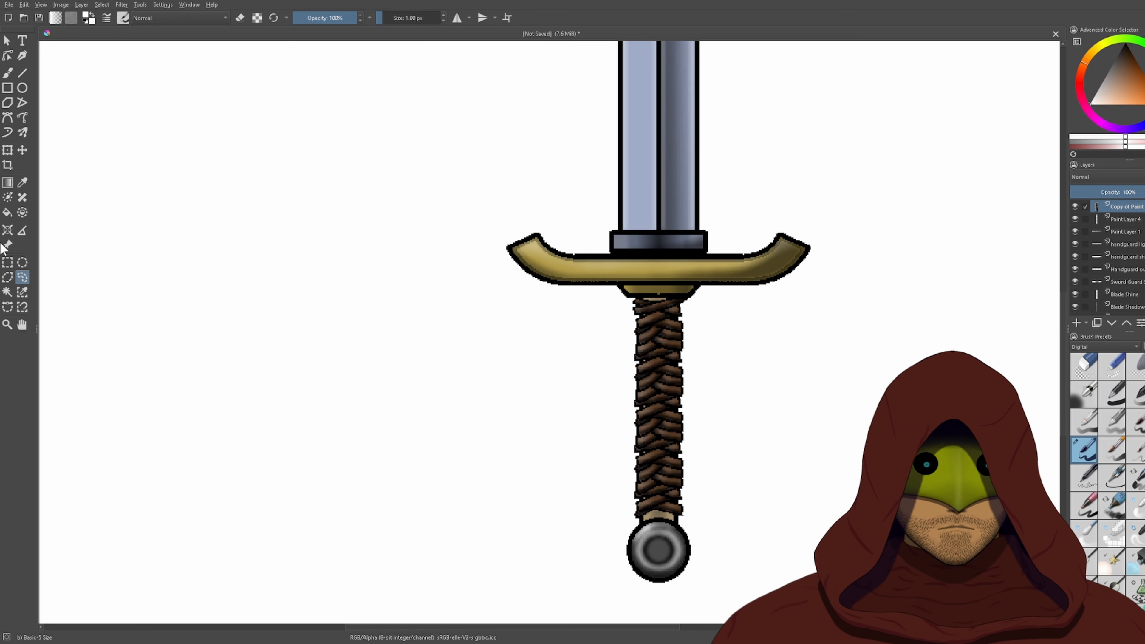
# - Narrow the merged braid horizontally with the Transform tool so it fits the handle's width more closely, and check its edges
pyautogui.click(8, 153)
pyautogui.scroll(1, 667, 308)
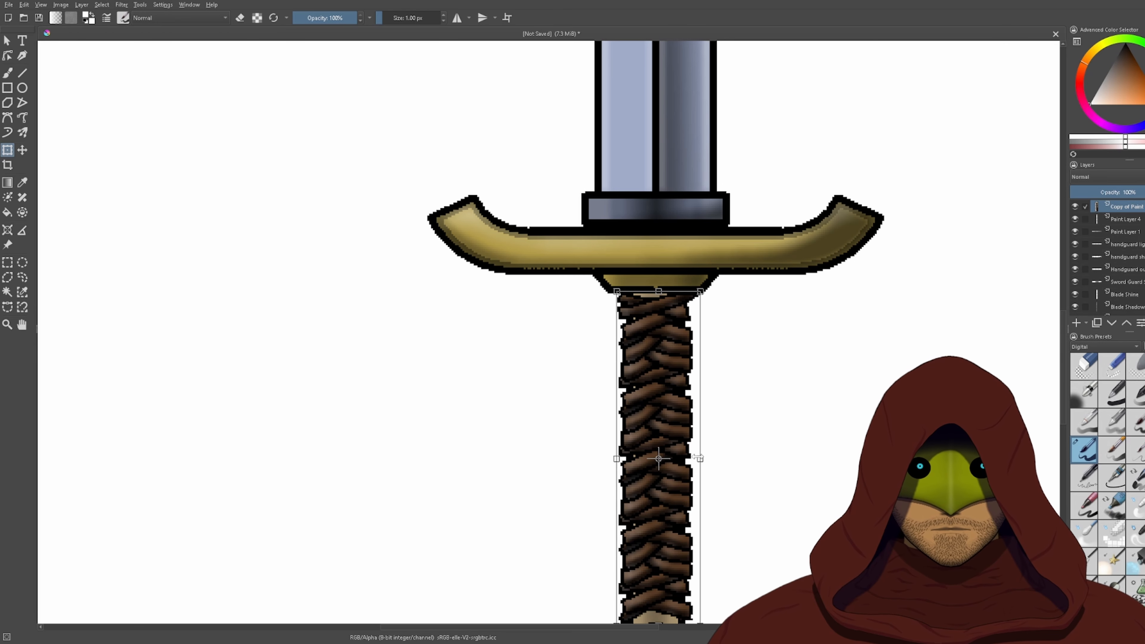
pyautogui.moveTo(698, 458); pyautogui.dragTo(695, 458)
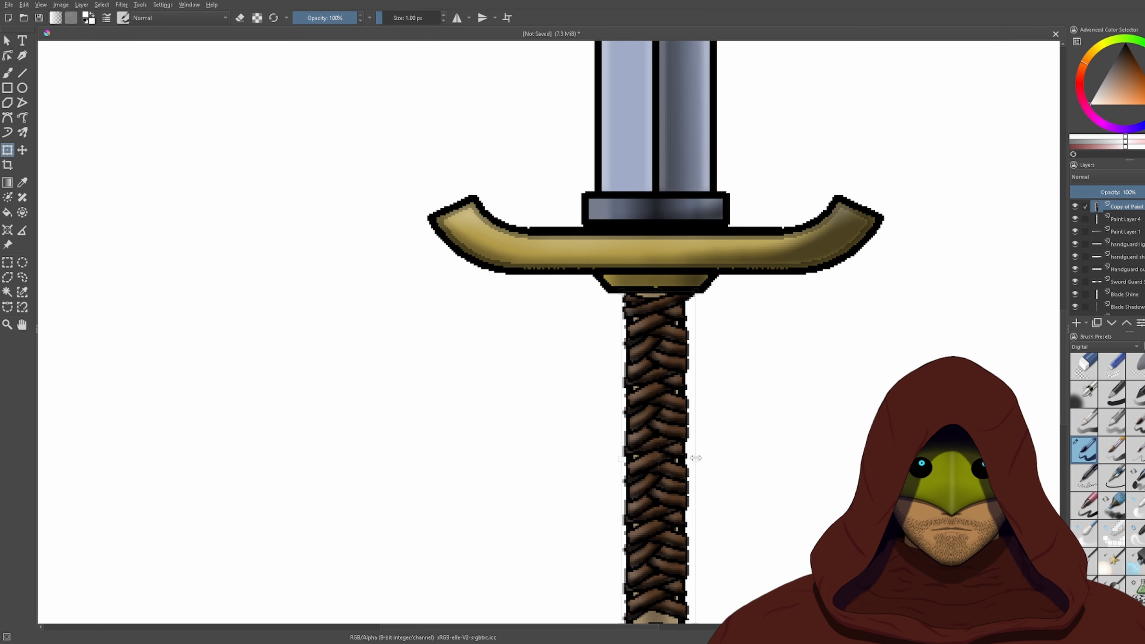
pyautogui.scroll(-2, 696, 457)
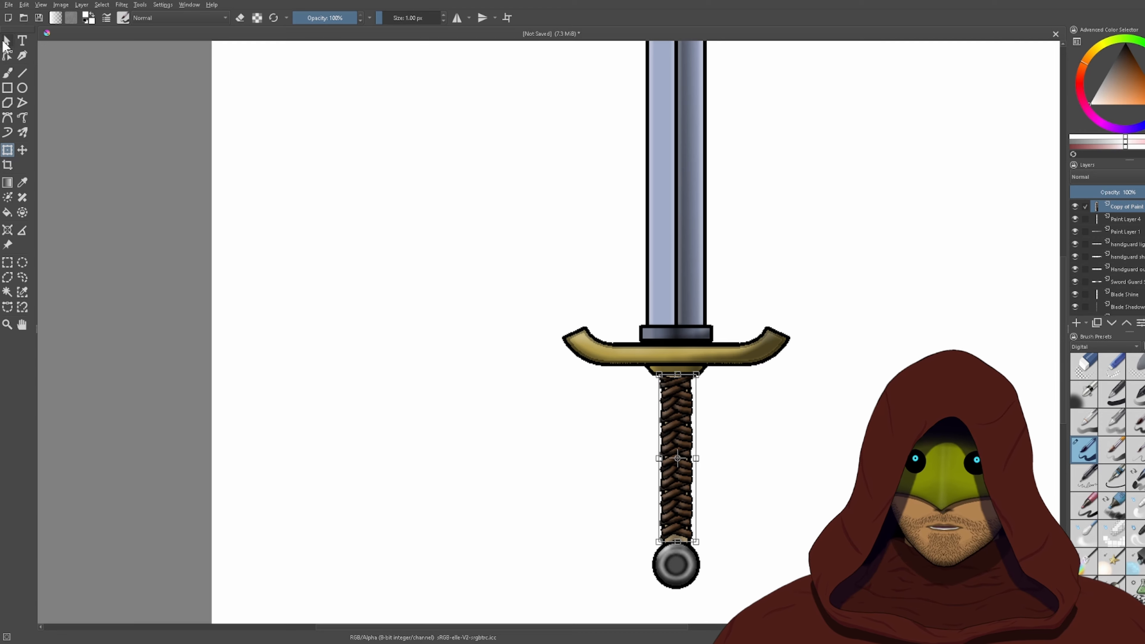
pyautogui.click(6, 41)
pyautogui.scroll(3, 731, 534)
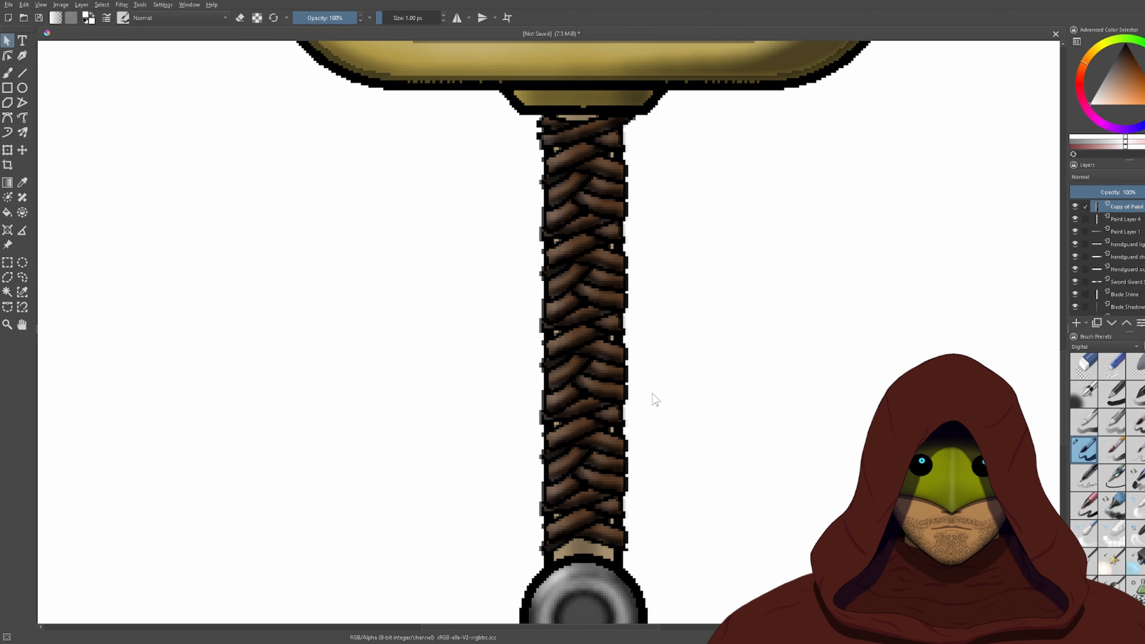
pyautogui.moveTo(688, 236); pyautogui.dragTo(710, 203)
pyautogui.scroll(3, 554, 332)
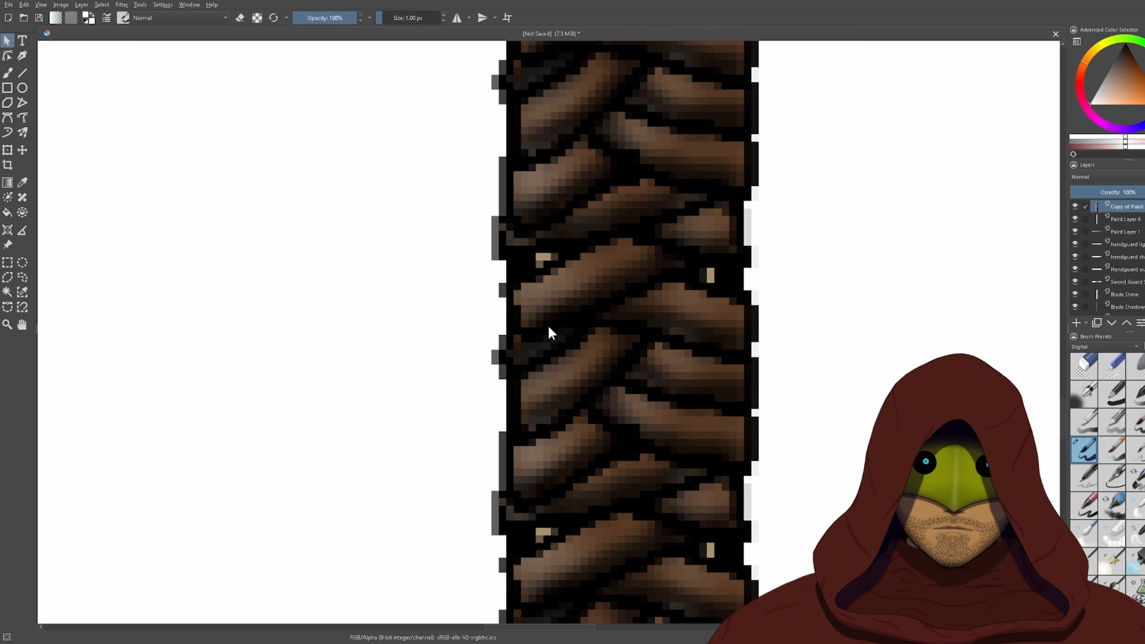
pyautogui.scroll(-3, 549, 328)
pyautogui.moveTo(574, 223); pyautogui.dragTo(607, 126)
pyautogui.moveTo(603, 216); pyautogui.dragTo(616, 368)
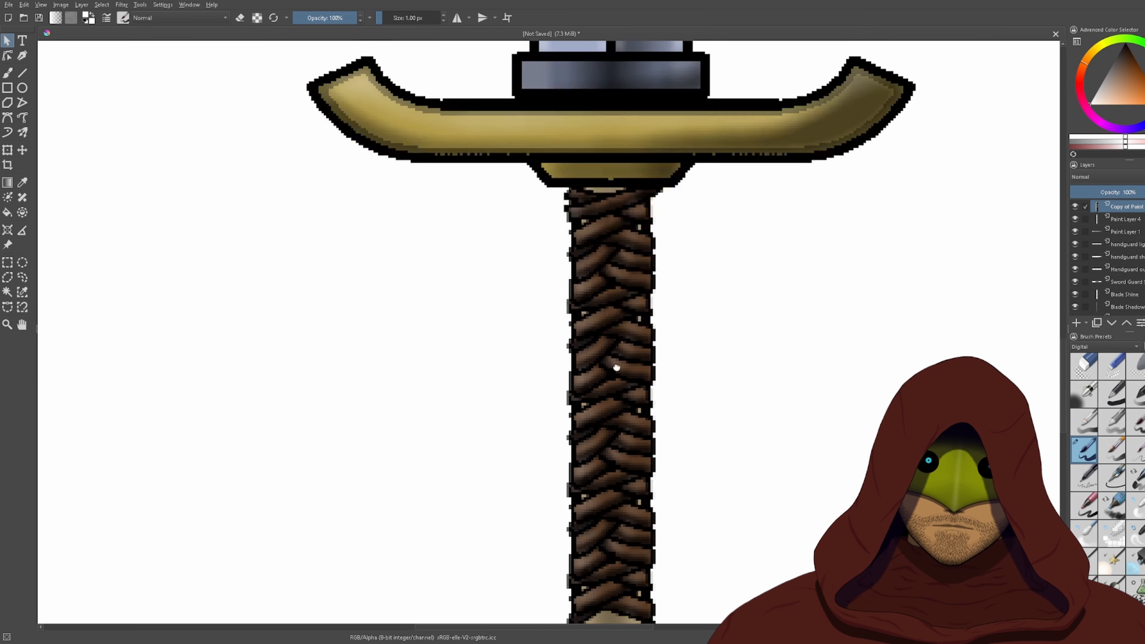
# - Examine the fitted braid, guard and blade of the sword, both up close and as a whole
pyautogui.moveTo(637, 180); pyautogui.dragTo(644, 381)
pyautogui.scroll(-2, 649, 376)
pyautogui.moveTo(678, 154); pyautogui.dragTo(676, 380)
pyautogui.scroll(-1, 676, 380)
pyautogui.scroll(-2, 669, 393)
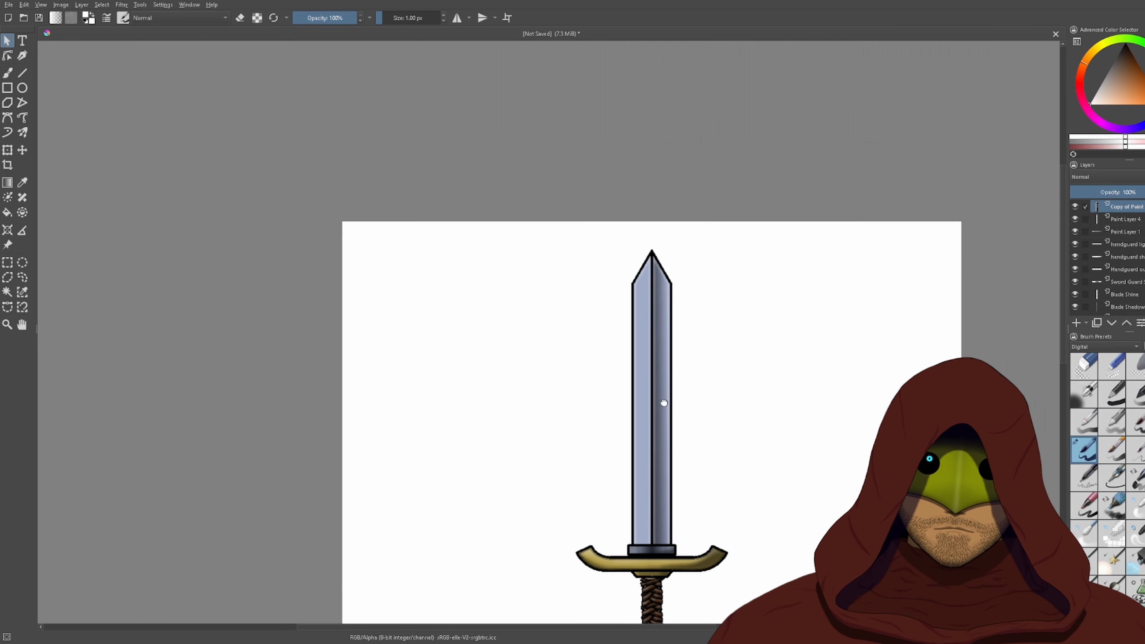
pyautogui.scroll(4, 662, 412)
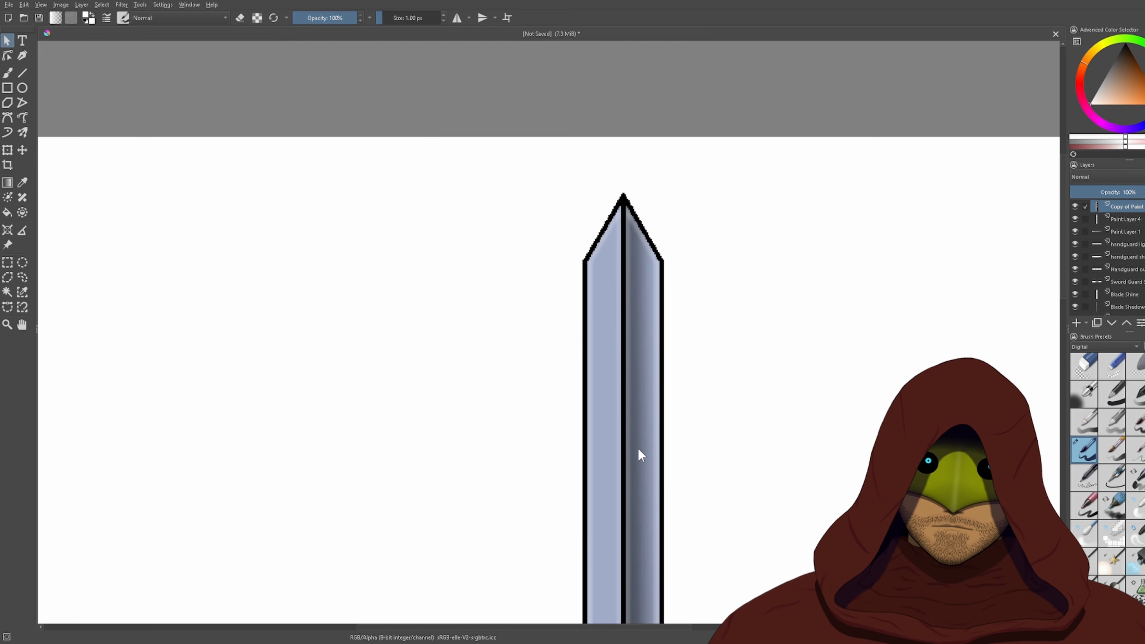
pyautogui.moveTo(638, 447); pyautogui.dragTo(692, 333)
pyautogui.scroll(-1, 696, 322)
pyautogui.scroll(3, 659, 453)
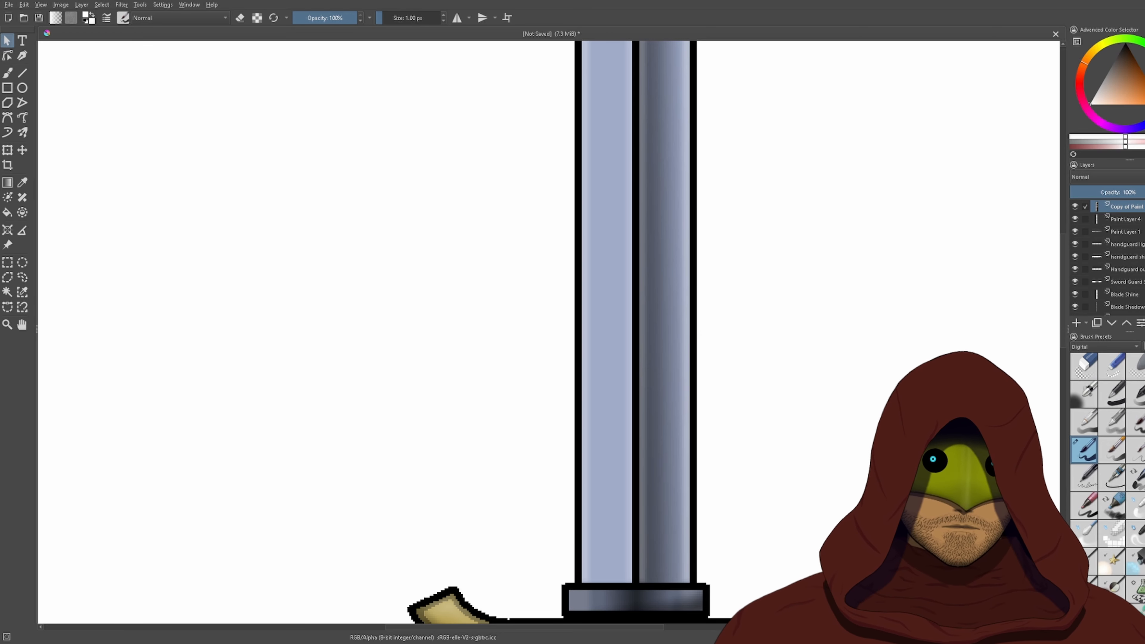
# - Merge all sword layers, from the braid down to the sword outline, into one layer above the background, and toggle its visibility as a check
pyautogui.click(1128, 294)
pyautogui.scroll(-3, 814, 333)
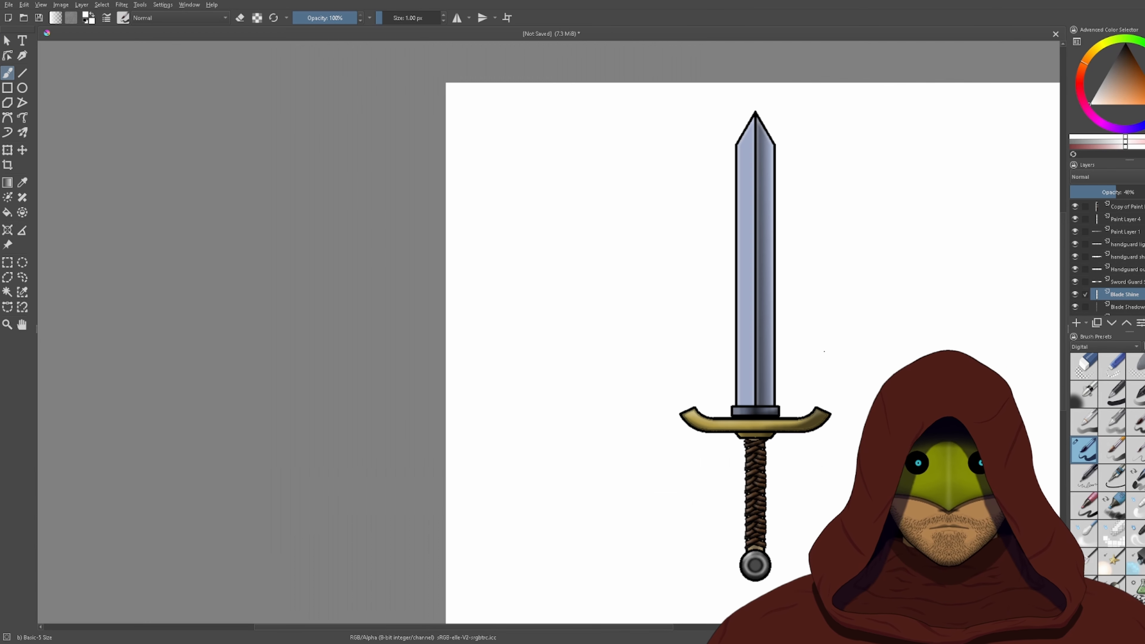
pyautogui.moveTo(823, 345)
pyautogui.mouseDown()
pyautogui.moveTo(754, 279)
pyautogui.moveTo(725, 317)
pyautogui.mouseUp()
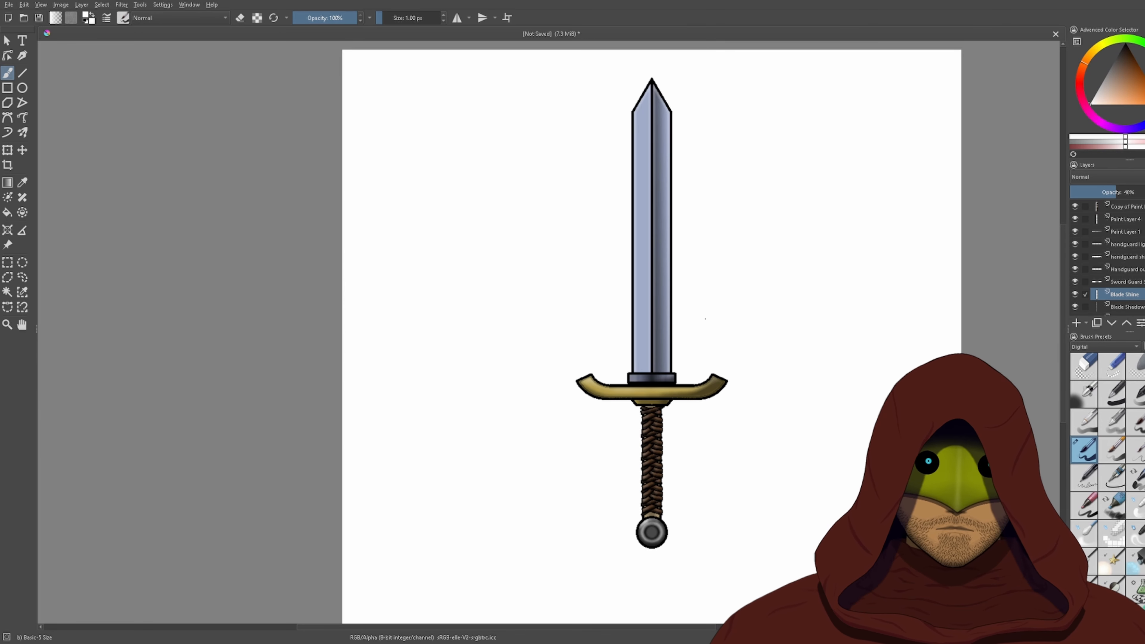
pyautogui.scroll(-5, 1118, 257)
pyautogui.click(1131, 298)
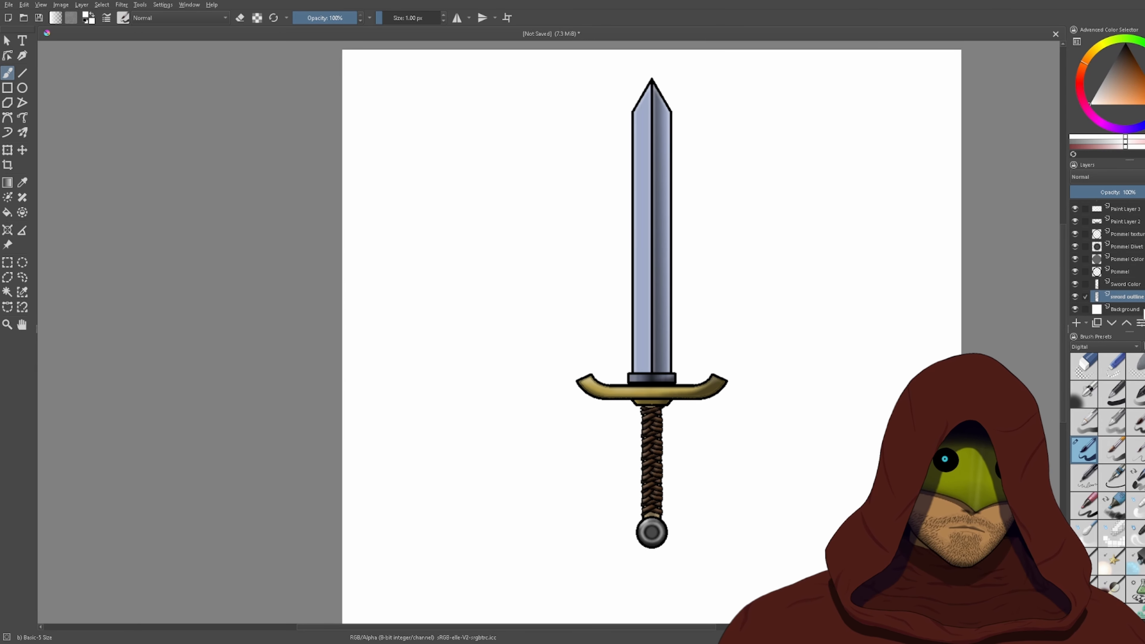
pyautogui.scroll(10, 1133, 306)
pyautogui.keyDown('shift'); pyautogui.click(1132, 210); pyautogui.keyUp('shift')
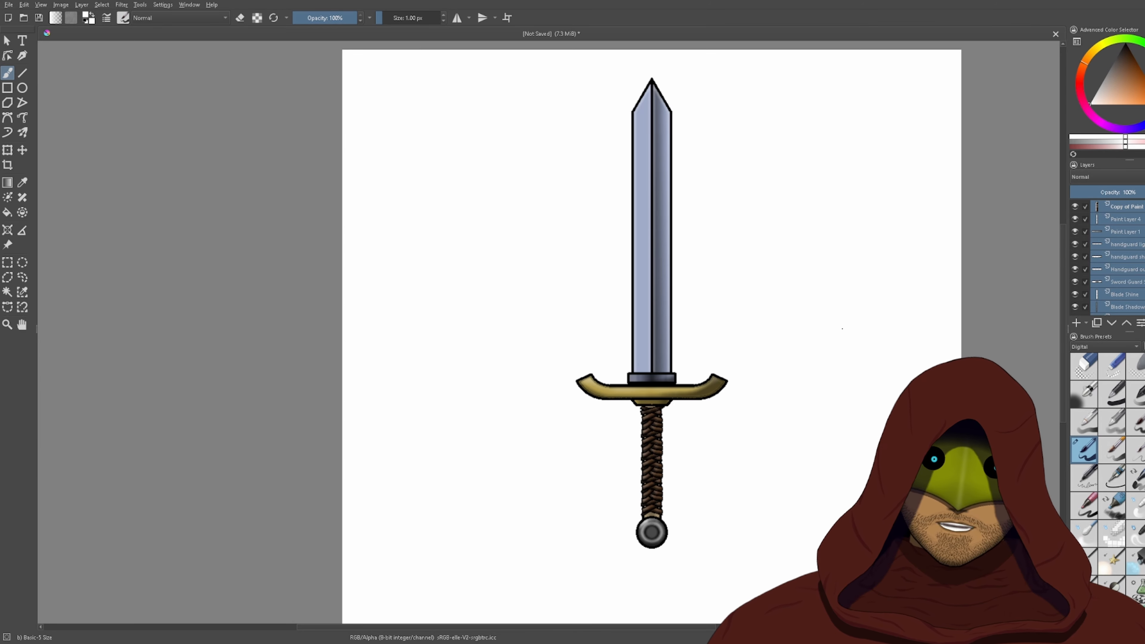
pyautogui.click(1140, 271)
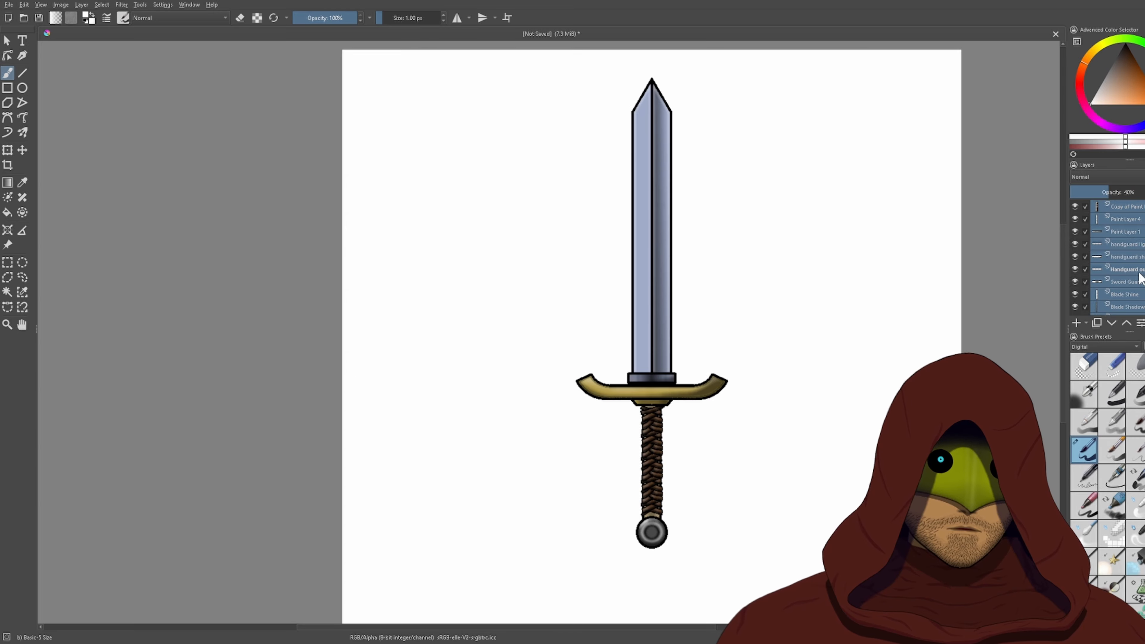
pyautogui.hotkey('ctrl', 'e')
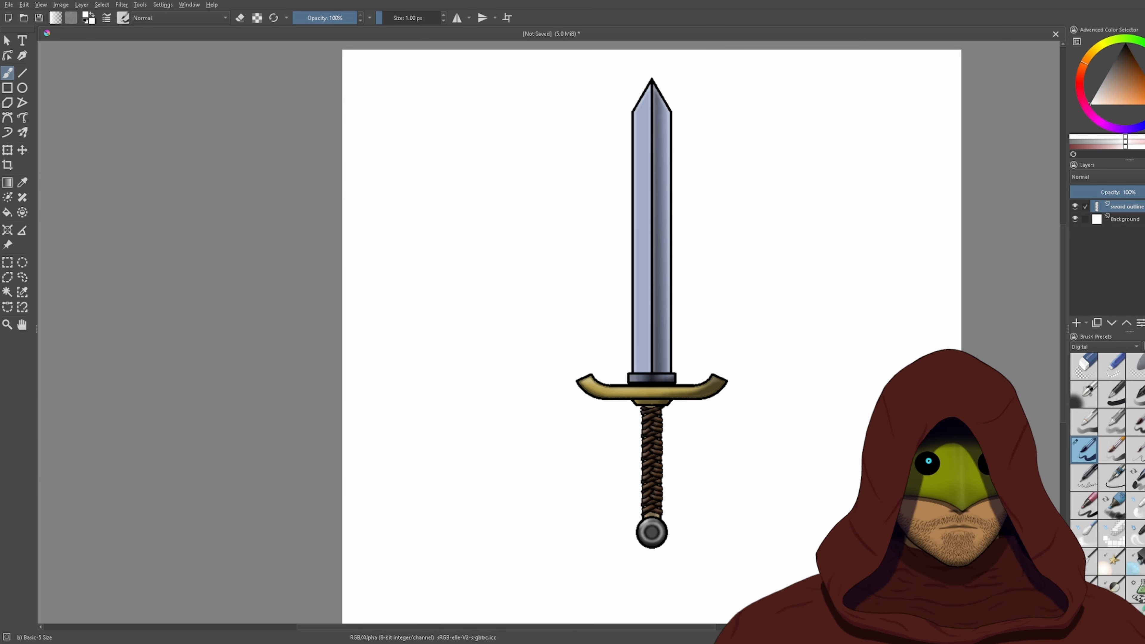
pyautogui.click(1076, 207)
pyautogui.click(1076, 207)
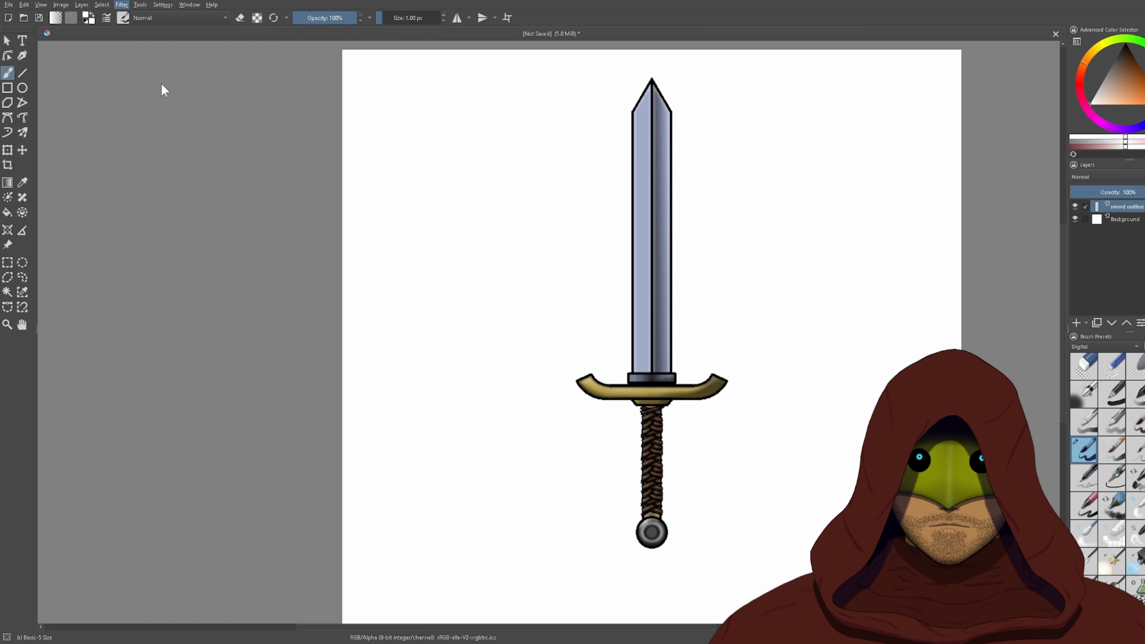
# - Try a blur filter on the merged sword layer, compare it up close and zoomed out, and undo it
pyautogui.click(291, 62)
pyautogui.scroll(3, 661, 286)
pyautogui.scroll(-4, 633, 320)
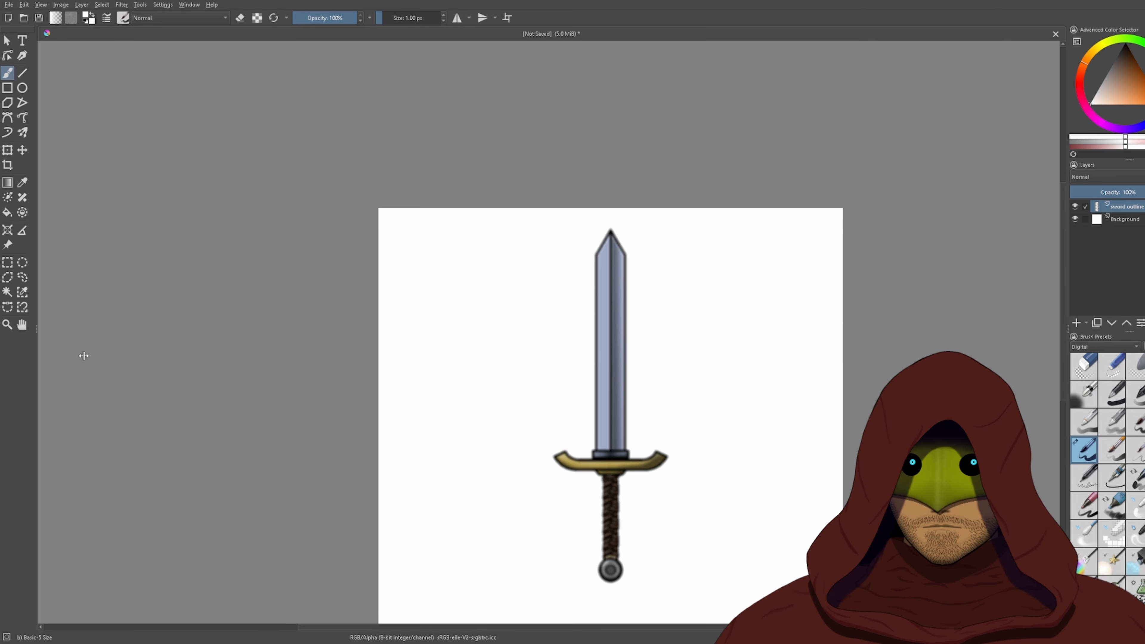
pyautogui.hotkey('ctrl', 'z')
# - Apply a lighter blur to the merged sword layer and inspect the softened blade, guard, grip and pommel
pyautogui.scroll(3, 733, 467)
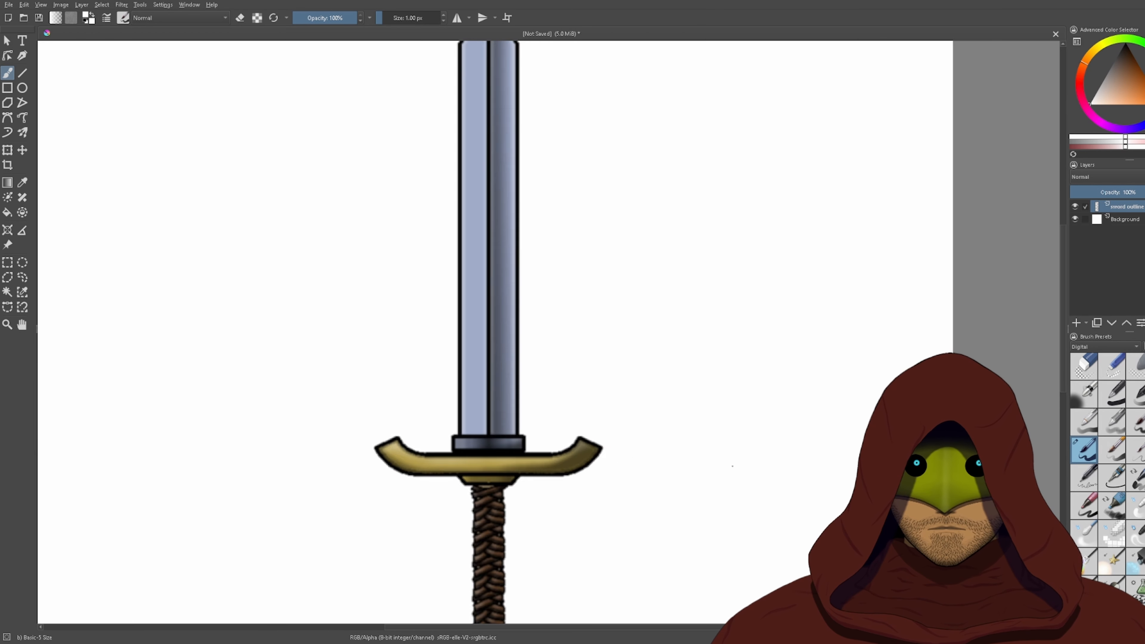
pyautogui.moveTo(674, 456); pyautogui.dragTo(929, 329)
pyautogui.scroll(1, 496, 374)
pyautogui.moveTo(606, 373); pyautogui.dragTo(505, 461)
pyautogui.scroll(-1, 551, 418)
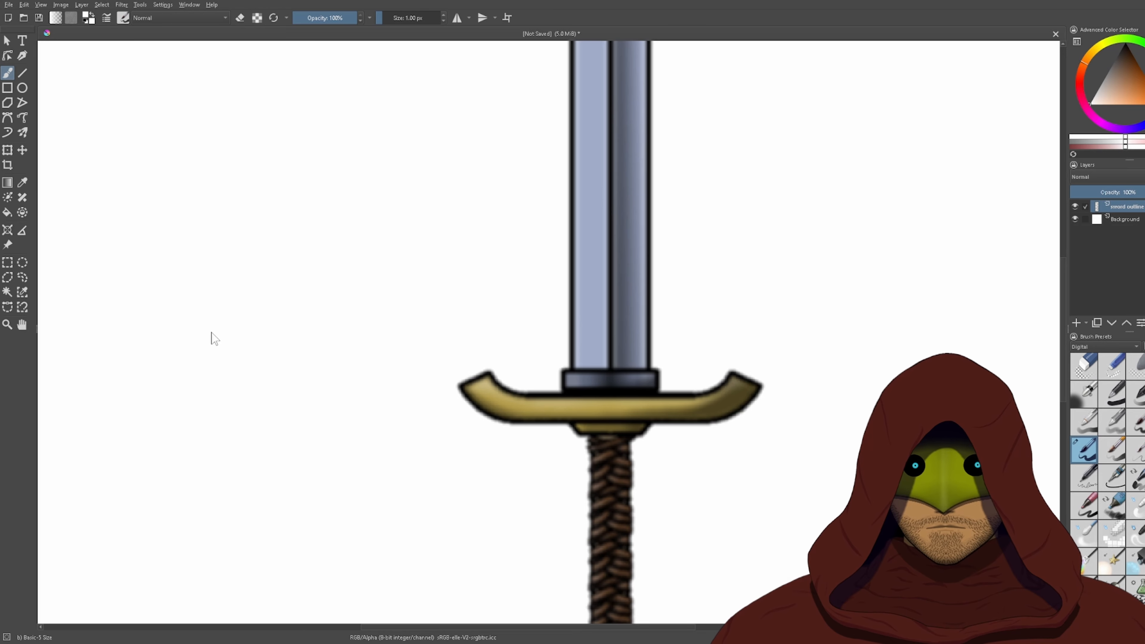
pyautogui.scroll(-3, 665, 356)
pyautogui.scroll(5, 634, 412)
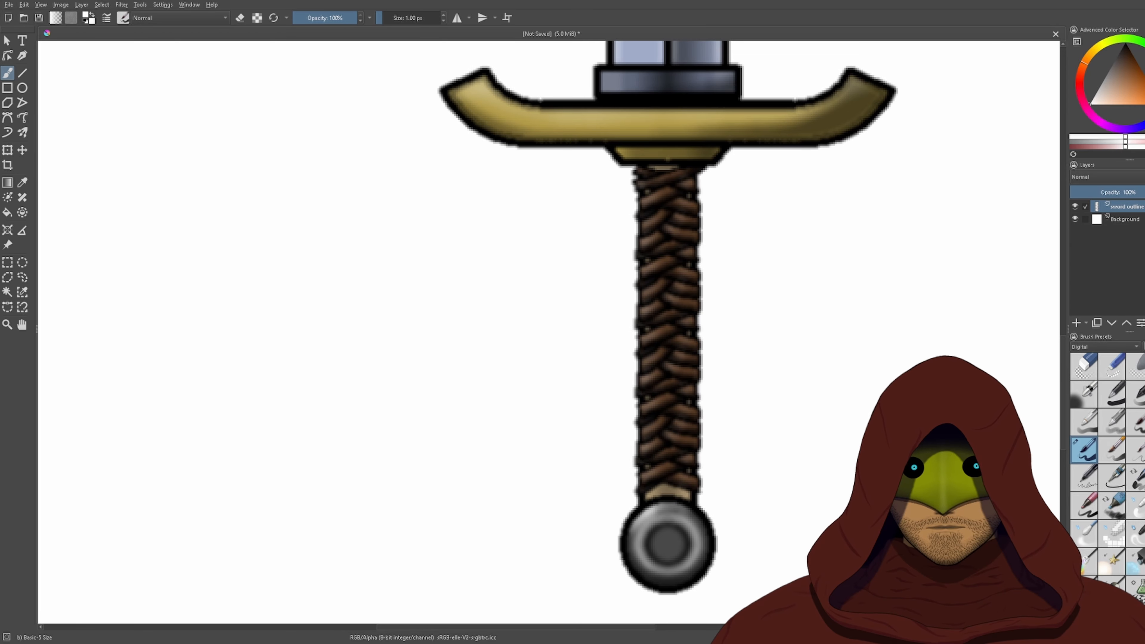
pyautogui.scroll(-3, 616, 356)
pyautogui.scroll(5, 616, 355)
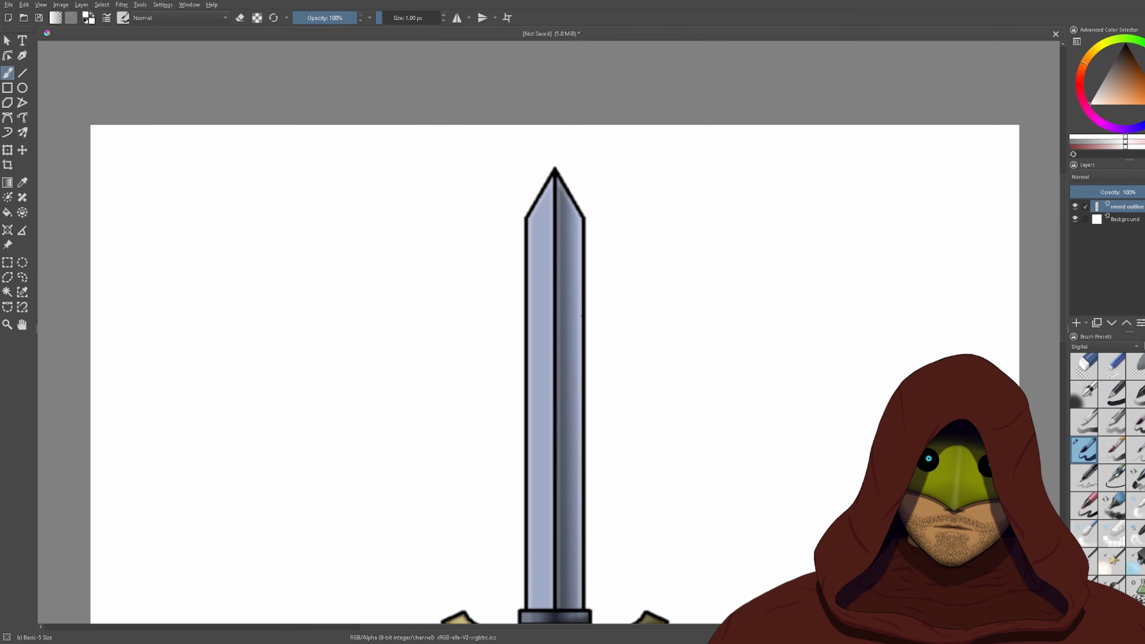
pyautogui.scroll(3, 616, 356)
pyautogui.scroll(-3, 603, 419)
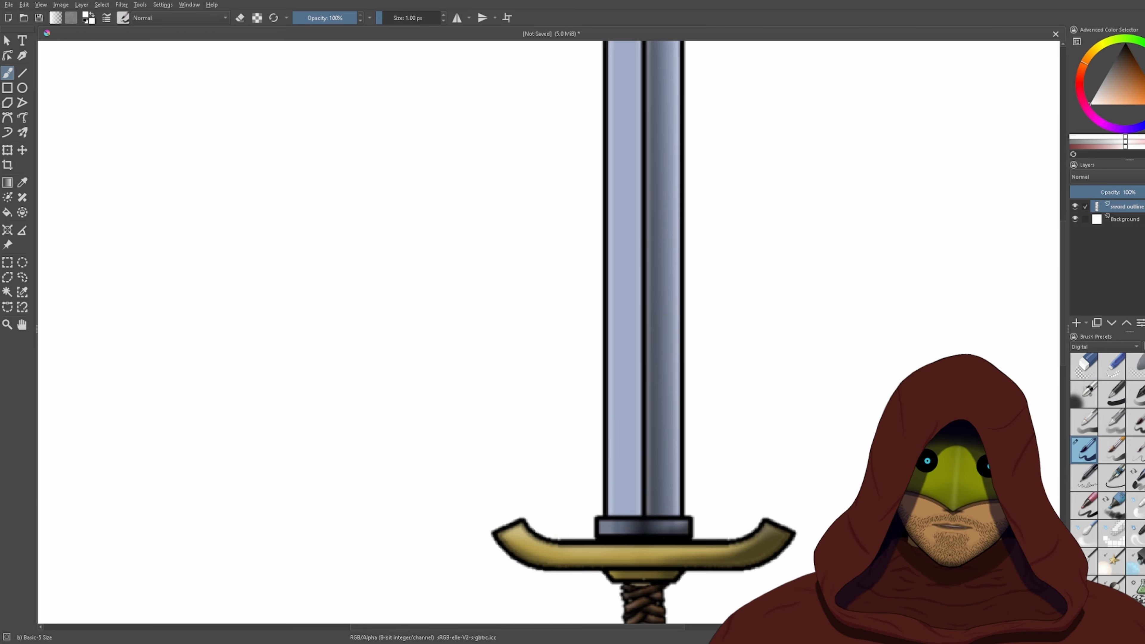
# - Add a paint layer, turn on horizontal mirroring and draw a straight white line along the blade's centre ridge from guard to tip
pyautogui.click(1076, 323)
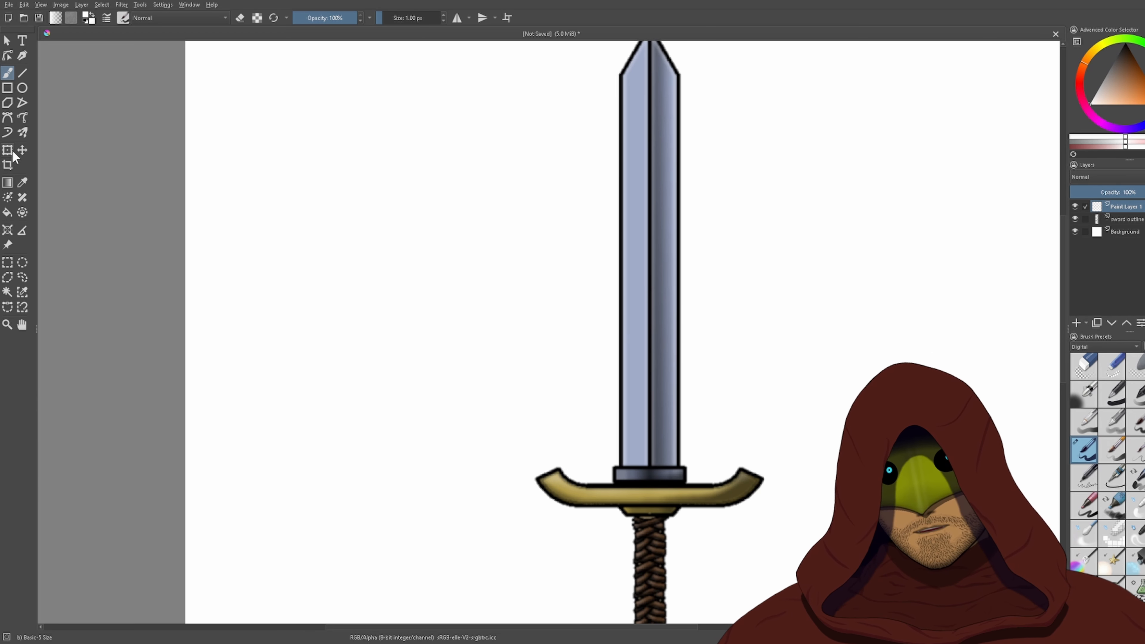
pyautogui.click(23, 73)
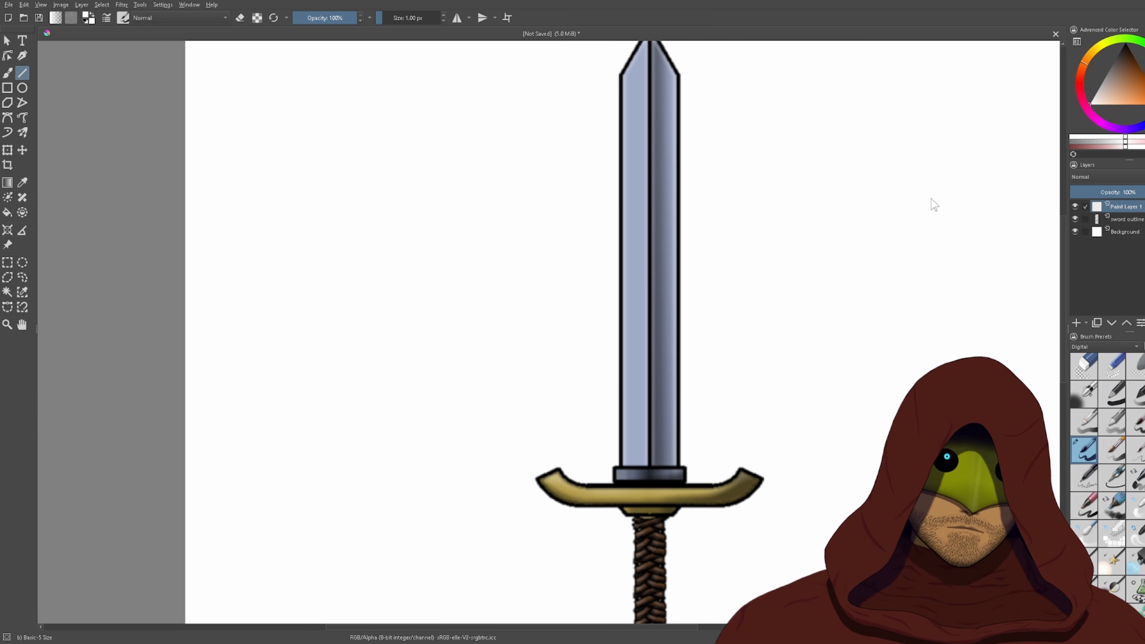
pyautogui.click(456, 18)
pyautogui.scroll(1, 695, 456)
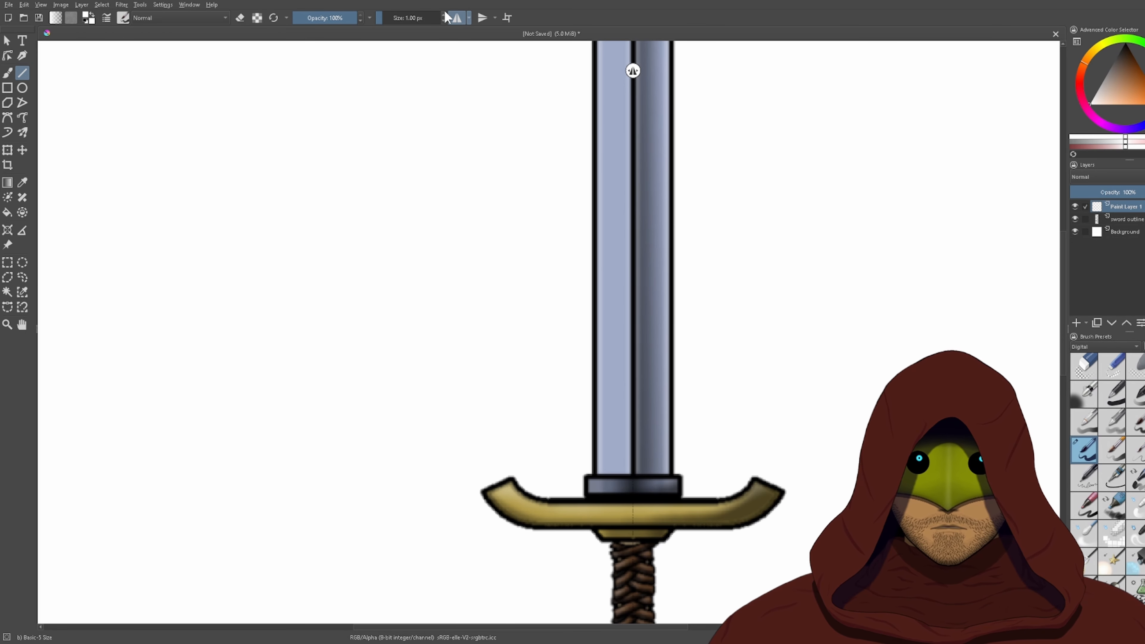
pyautogui.scroll(2, 643, 474)
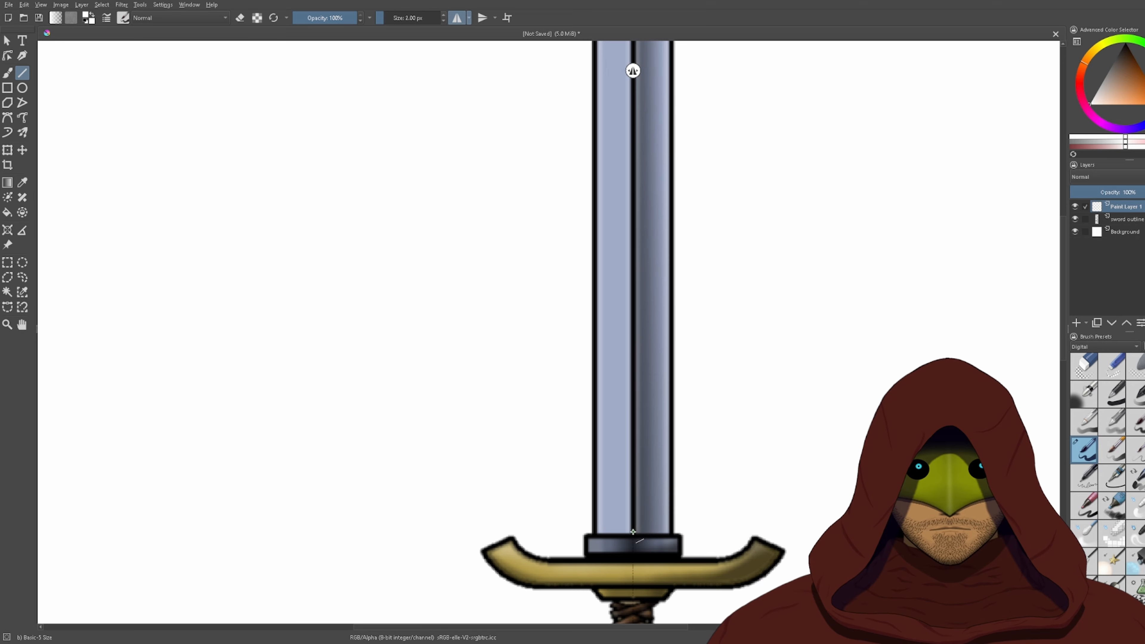
pyautogui.moveTo(633, 532)
pyautogui.mouseDown()
pyautogui.moveTo(633, 49)
pyautogui.moveTo(633, 140)
pyautogui.mouseUp()
# - Draw mirrored white highlight lines along the slanted tip edges and down both sides of the blade to the guard
pyautogui.moveTo(614, 177); pyautogui.dragTo(592, 207)
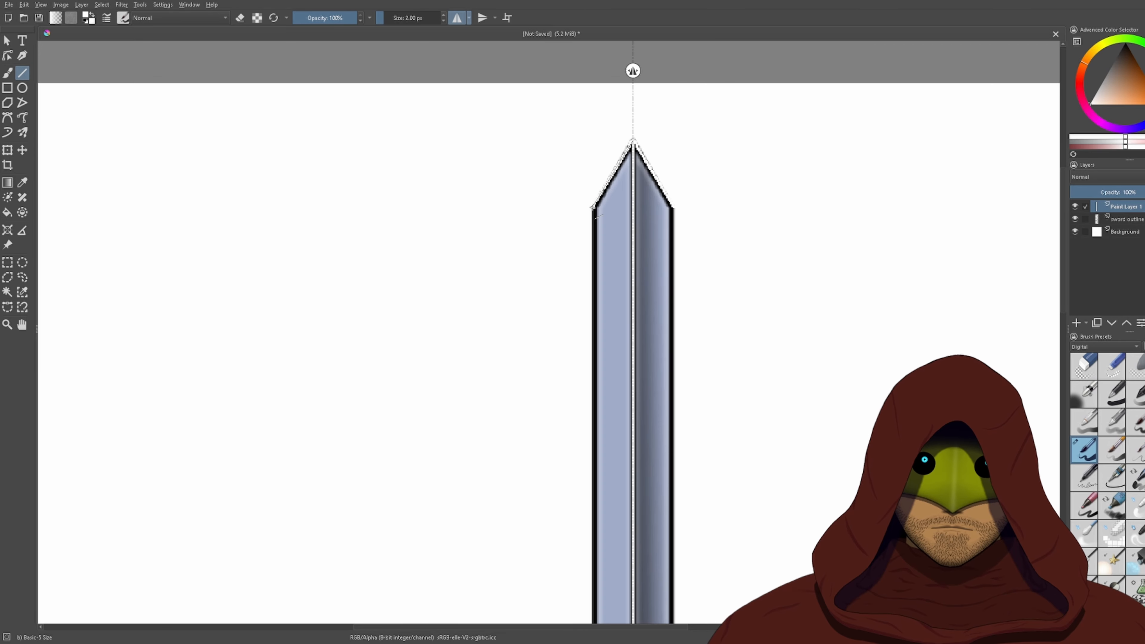
pyautogui.moveTo(579, 355); pyautogui.dragTo(594, 609)
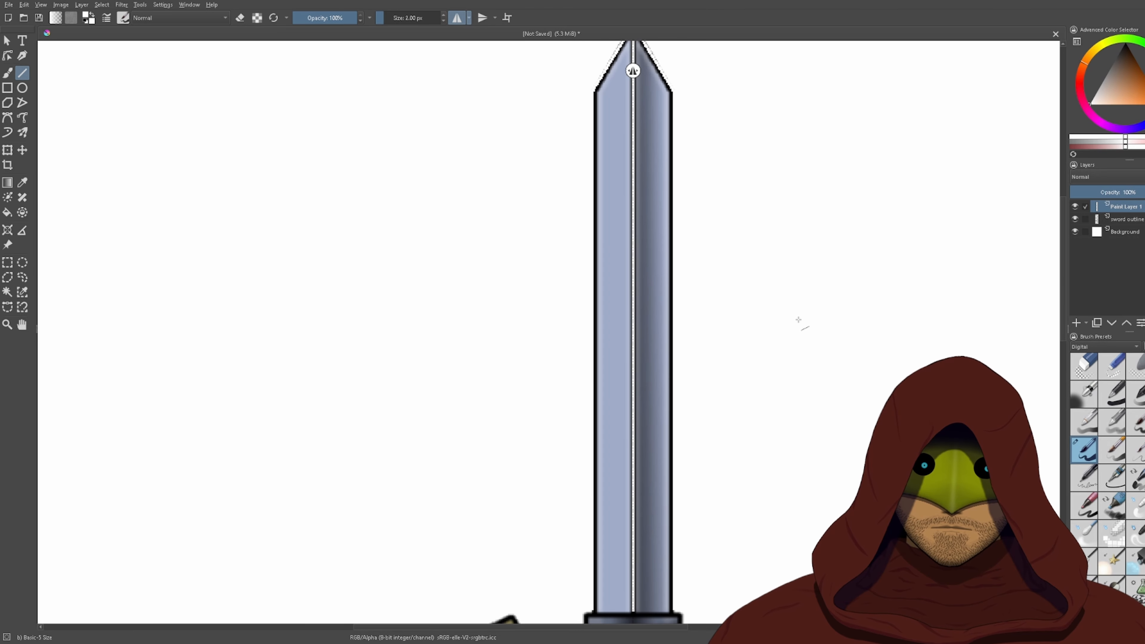
pyautogui.scroll(-1, 819, 242)
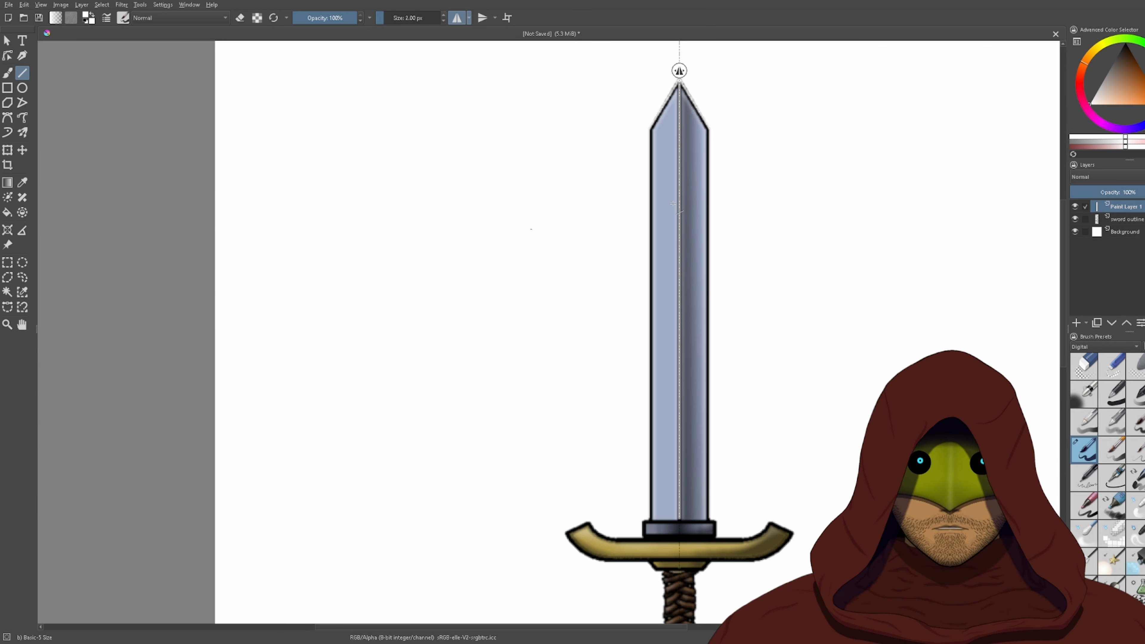
# - Blur the white highlight lines on the new layer so they blend softly into the blade
pyautogui.moveTo(910, 84); pyautogui.dragTo(868, 244)
pyautogui.scroll(2, 866, 252)
pyautogui.moveTo(549, 199); pyautogui.dragTo(770, 128)
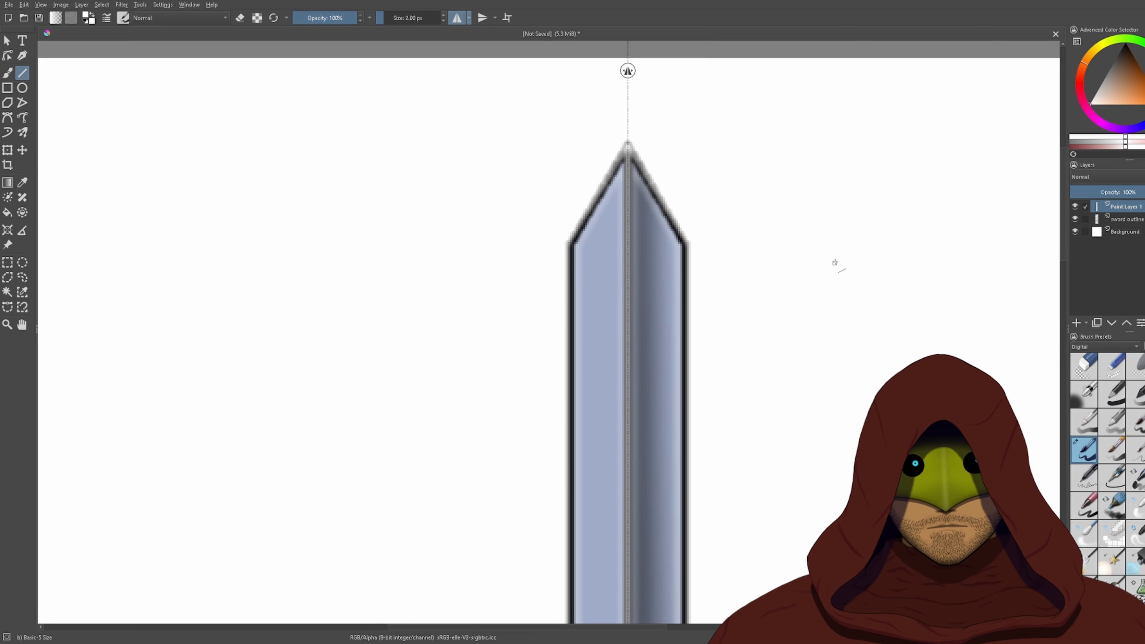
# - Turn off horizontal mirroring and check the softened highlights along the whole blade
pyautogui.click(7, 40)
pyautogui.scroll(-2, 646, 459)
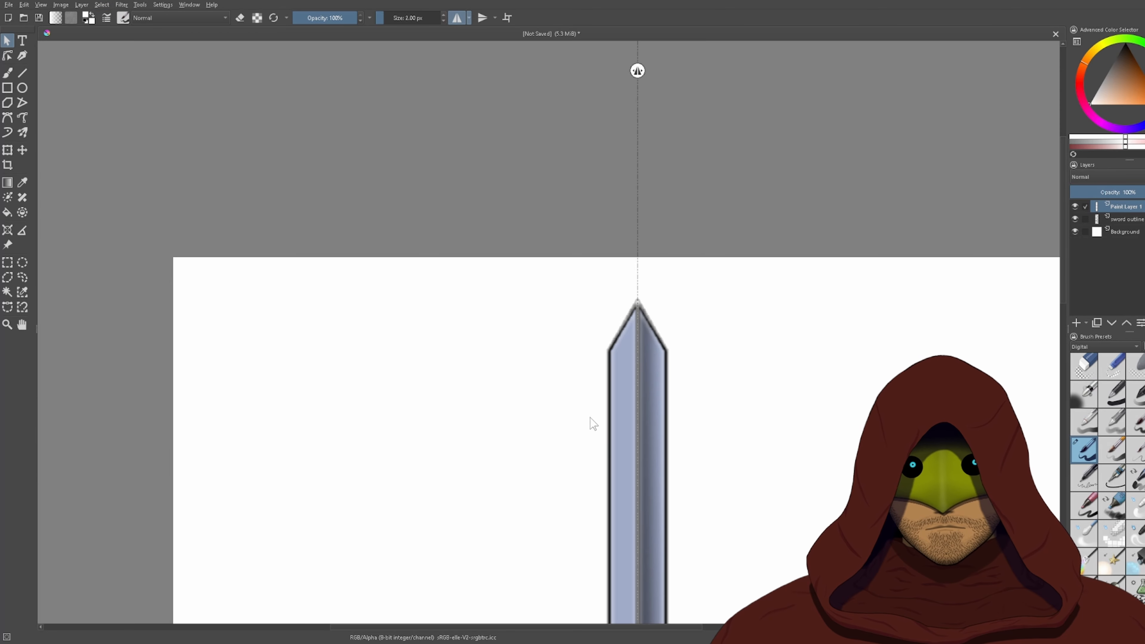
pyautogui.click(458, 21)
pyautogui.scroll(1, 615, 388)
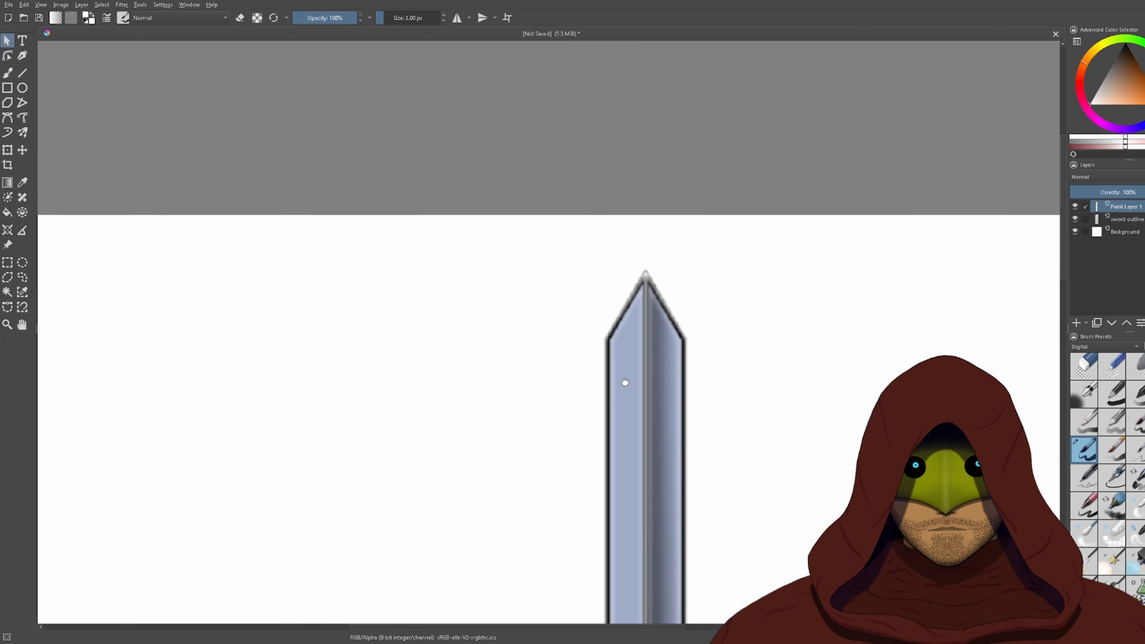
pyautogui.moveTo(626, 384); pyautogui.dragTo(580, 72)
pyautogui.scroll(-1, 620, 287)
pyautogui.scroll(-2, 621, 291)
pyautogui.scroll(2, 621, 289)
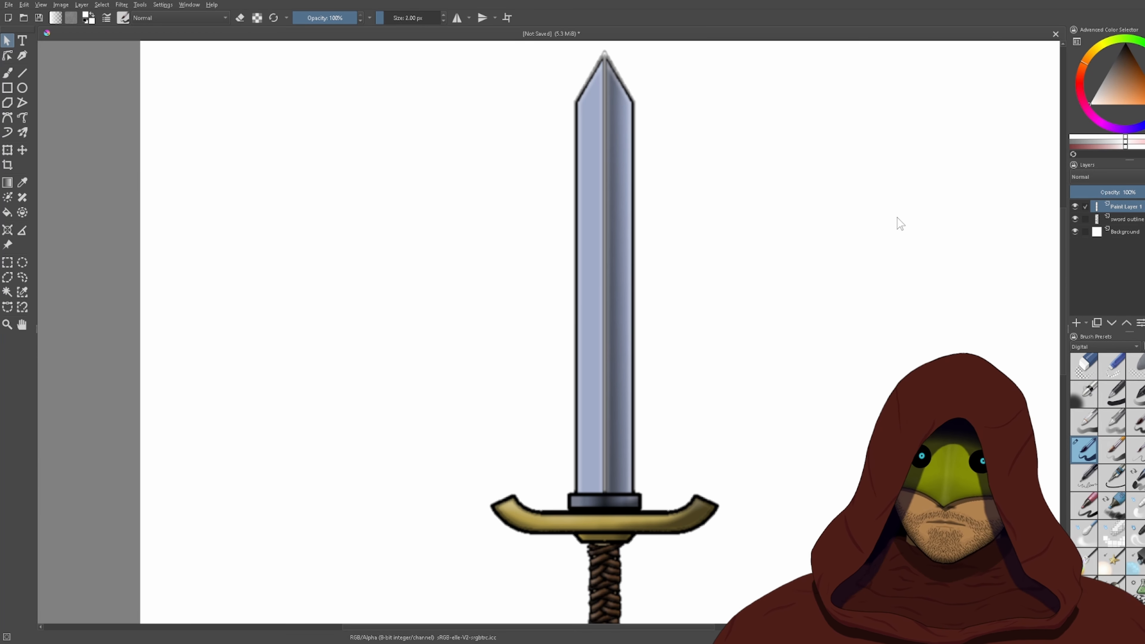
# - Add another paint layer above the blade highlights and set up the freehand brush with black
pyautogui.click(22, 73)
pyautogui.scroll(3, 712, 440)
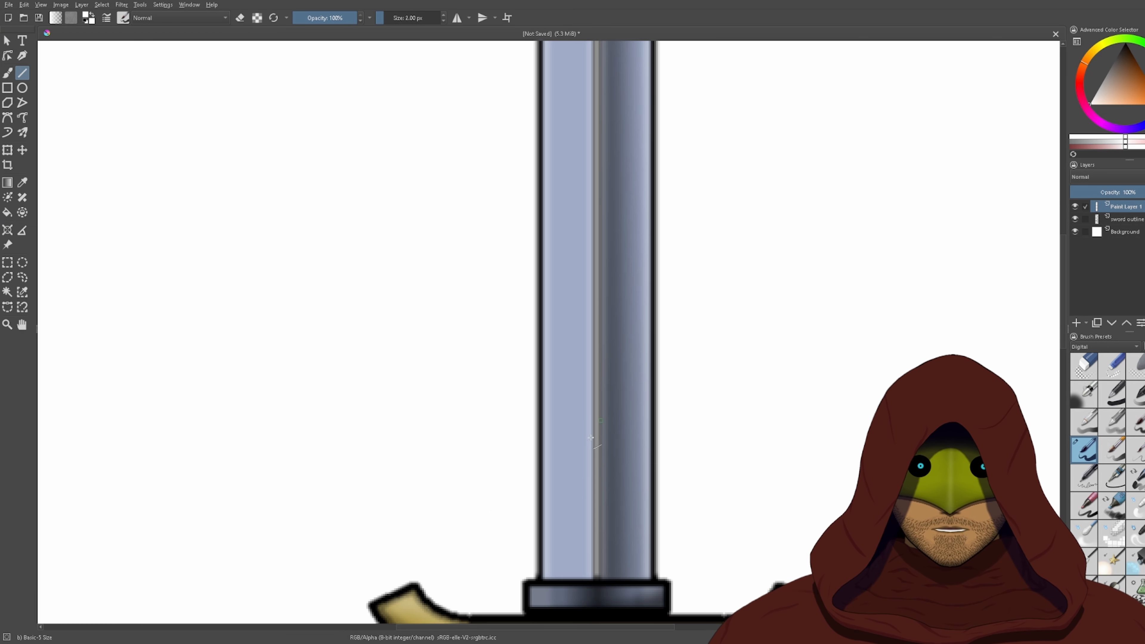
pyautogui.scroll(-1, 611, 359)
pyautogui.moveTo(611, 359); pyautogui.dragTo(604, 487)
pyautogui.scroll(2, 598, 383)
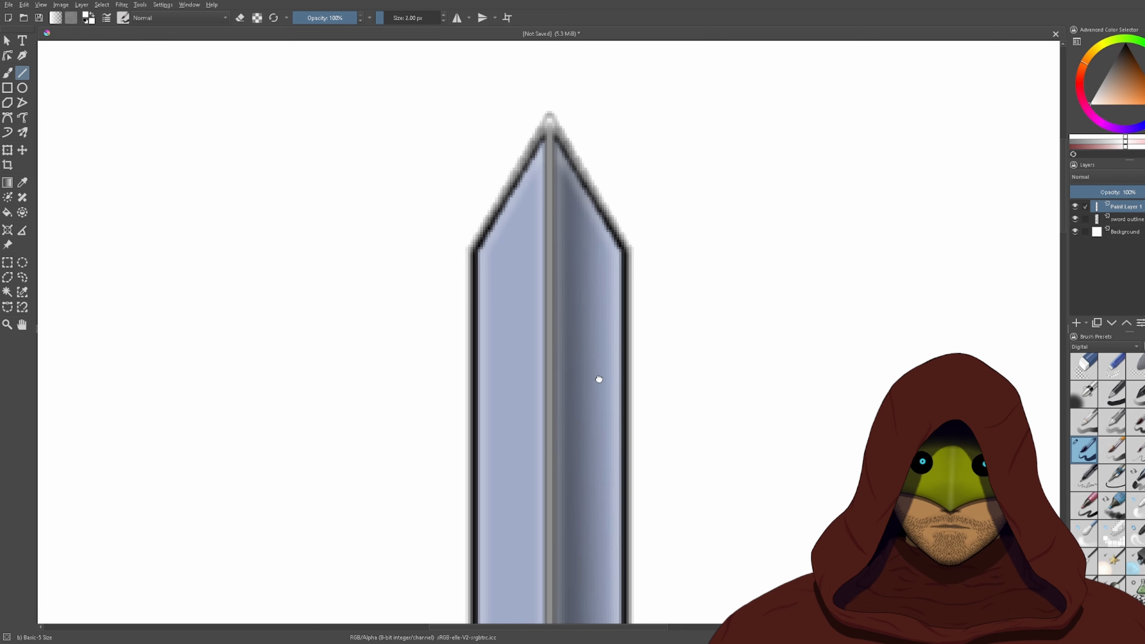
pyautogui.moveTo(599, 381); pyautogui.dragTo(485, 115)
pyautogui.click(1076, 323)
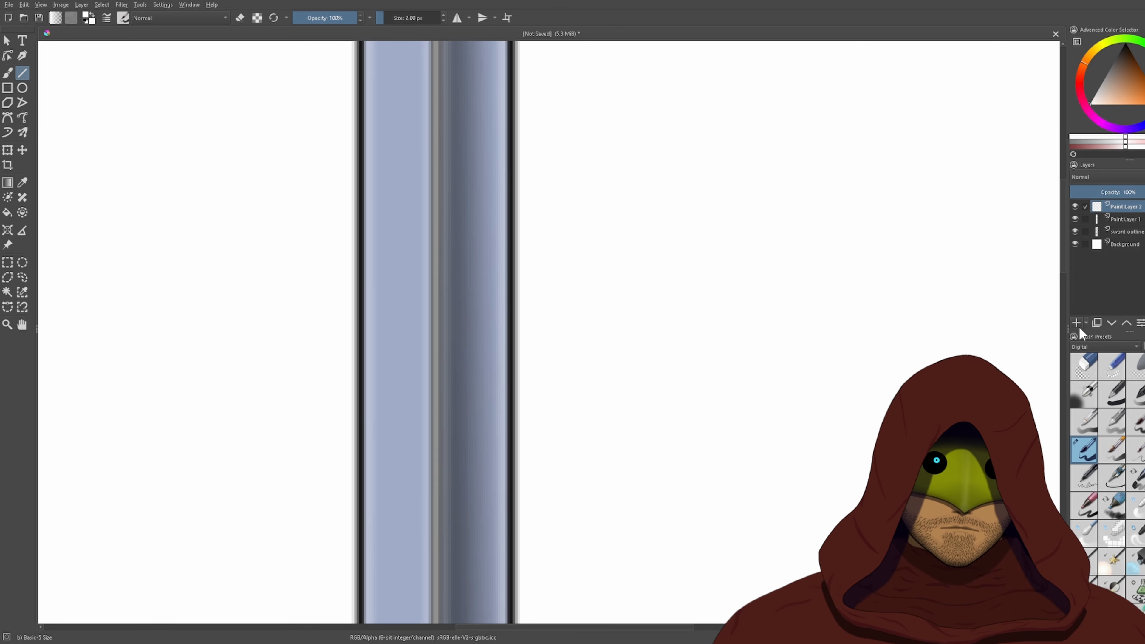
pyautogui.click(8, 72)
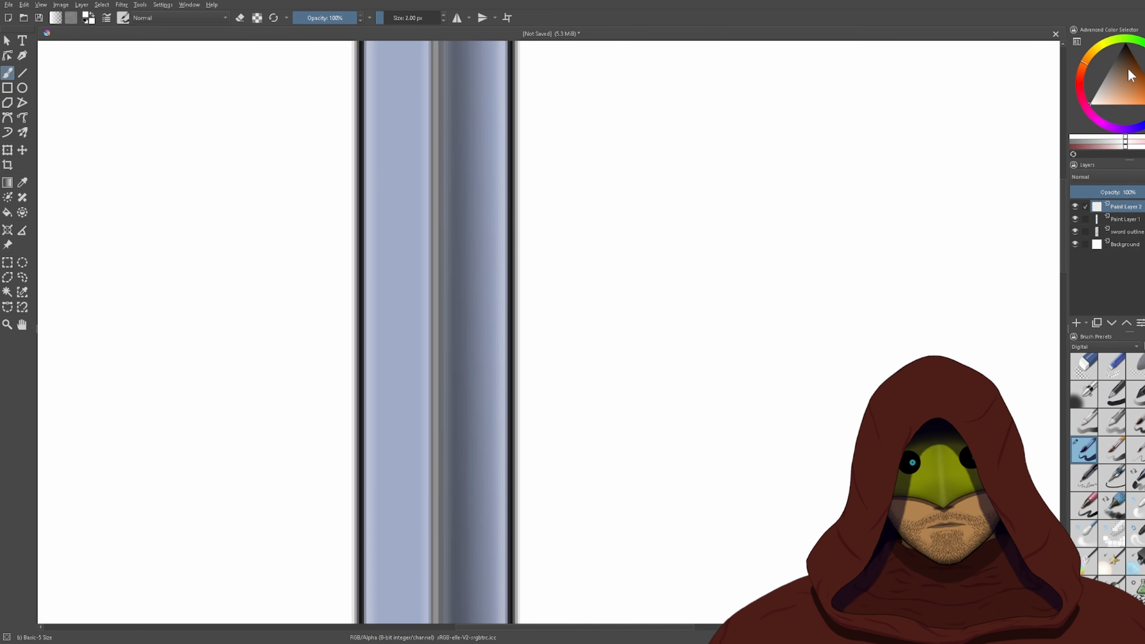
pyautogui.scroll(1, 539, 271)
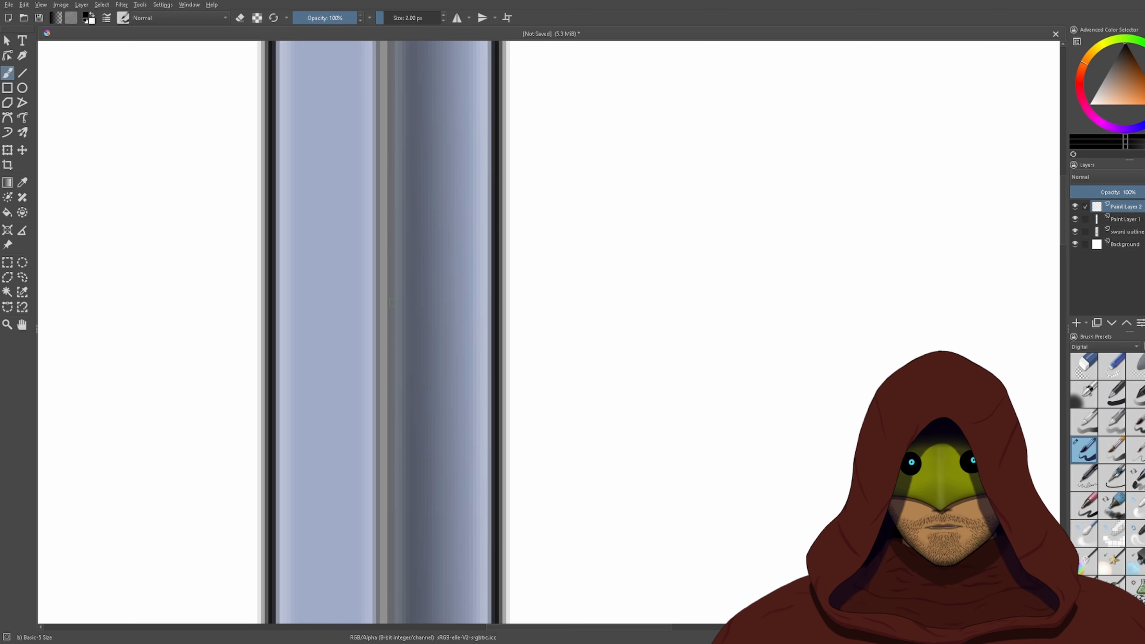
pyautogui.scroll(1, 464, 322)
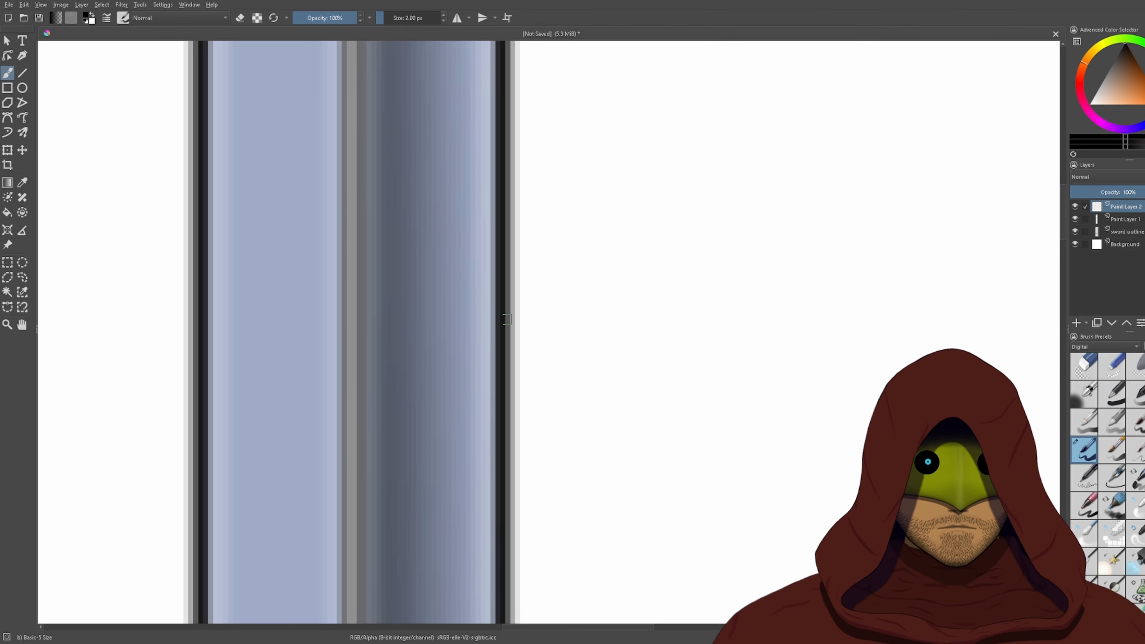
# - Try a short black freehand stroke across the right edge of the blade and undo it
pyautogui.moveTo(512, 352)
pyautogui.mouseDown()
pyautogui.moveTo(475, 335)
pyautogui.moveTo(526, 410)
pyautogui.mouseUp()
pyautogui.scroll(-3, 653, 326)
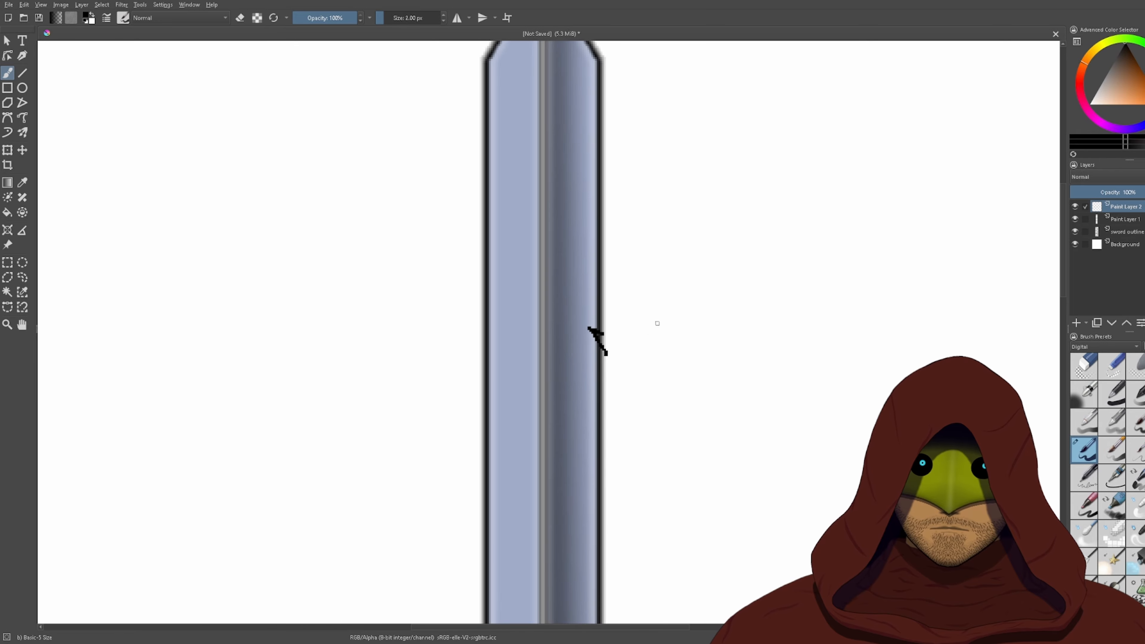
pyautogui.scroll(2, 611, 319)
pyautogui.hotkey('ctrl', 'z')
pyautogui.scroll(1, 620, 386)
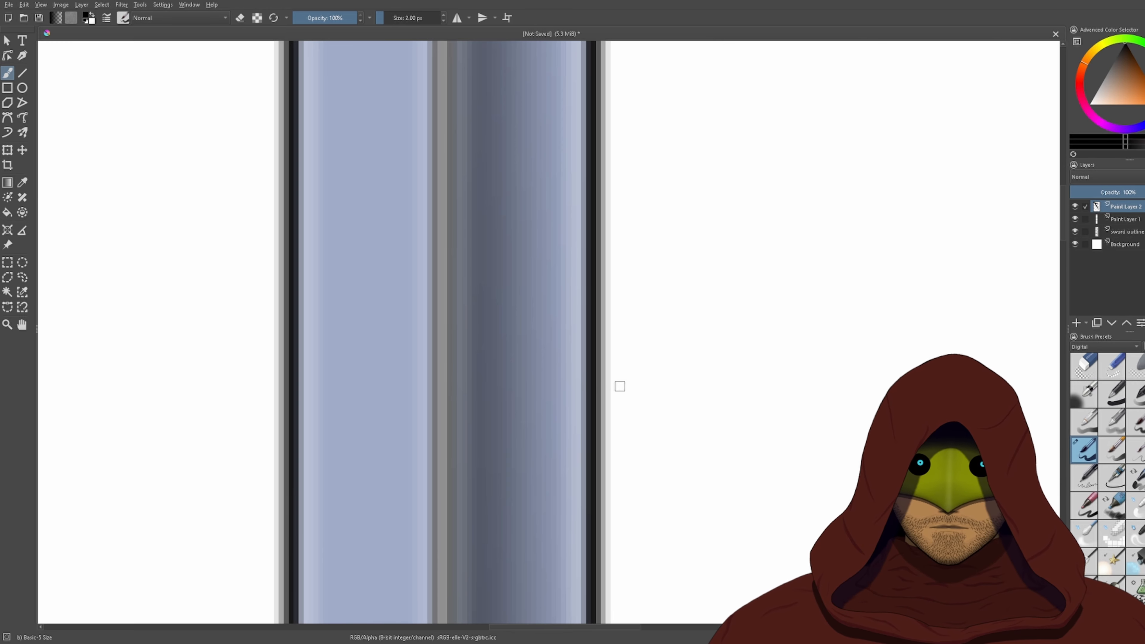
# - Paint small scattered black nicks along the right half of the blade and one on the left half
pyautogui.moveTo(591, 376); pyautogui.dragTo(570, 386)
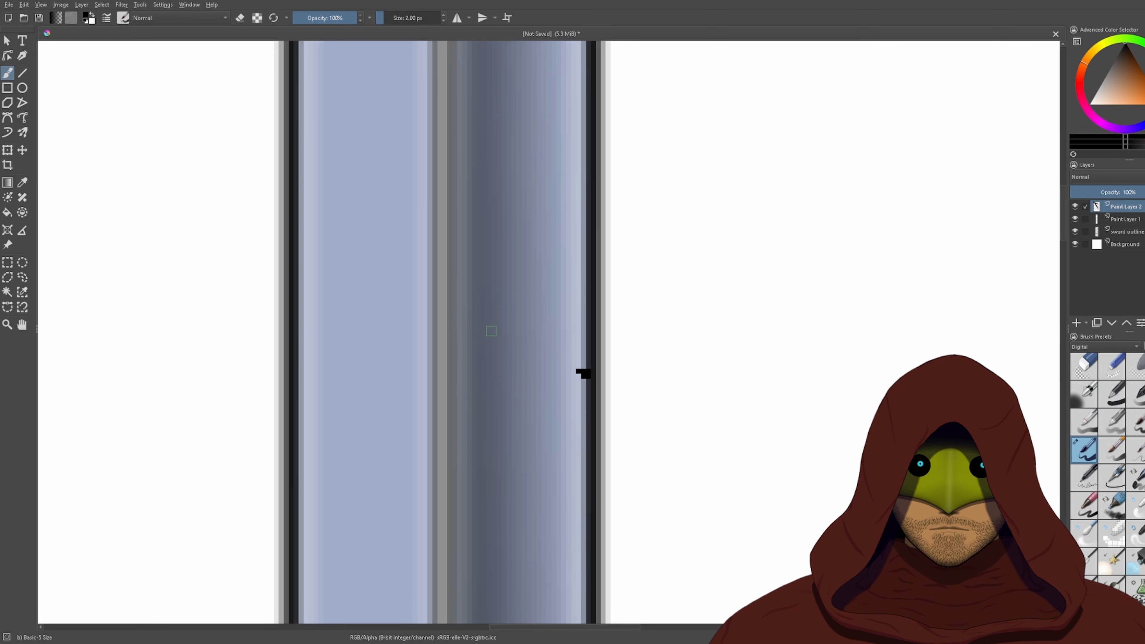
pyautogui.moveTo(501, 337); pyautogui.dragTo(497, 343)
pyautogui.moveTo(488, 442); pyautogui.dragTo(533, 317)
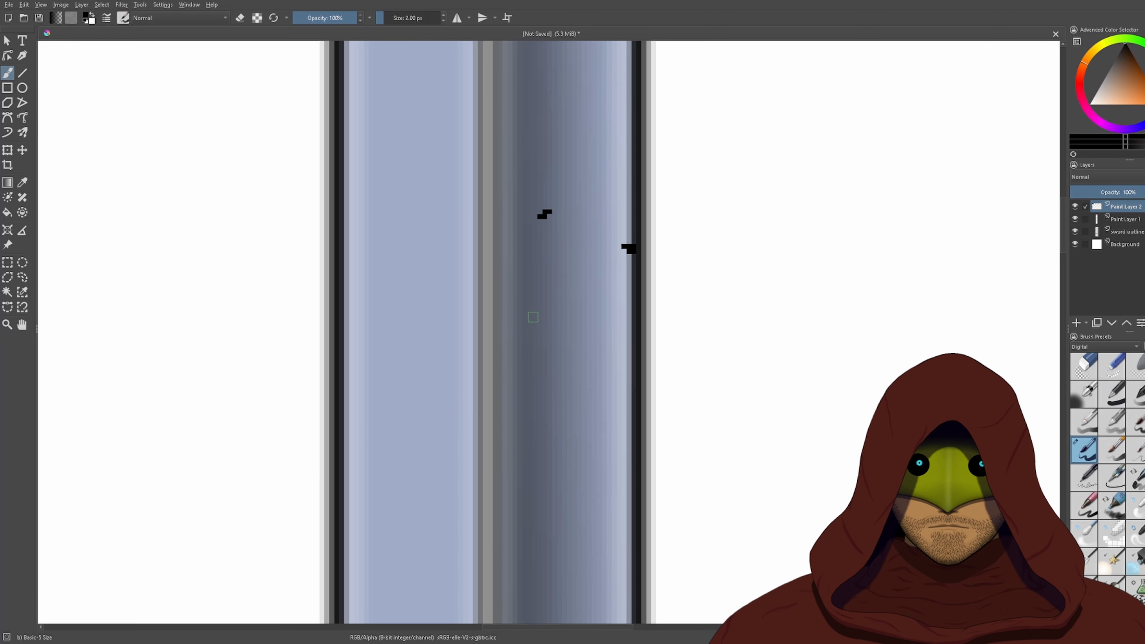
pyautogui.moveTo(569, 445); pyautogui.dragTo(557, 302)
pyautogui.moveTo(565, 529); pyautogui.dragTo(573, 505)
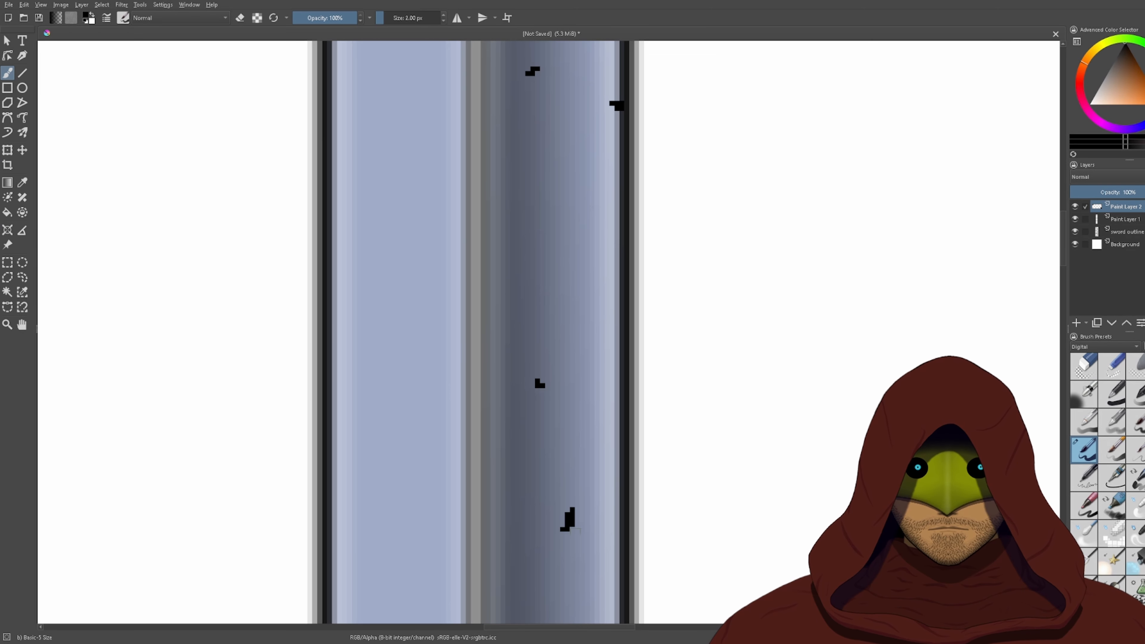
pyautogui.scroll(-2, 568, 501)
pyautogui.scroll(1, 563, 487)
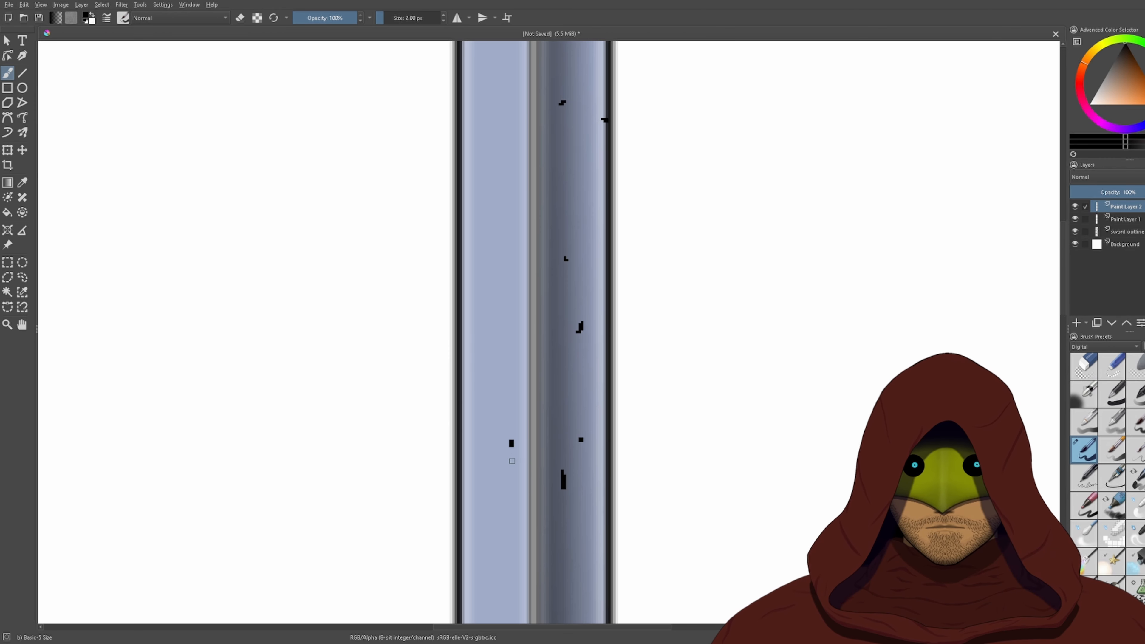
pyautogui.click(512, 443)
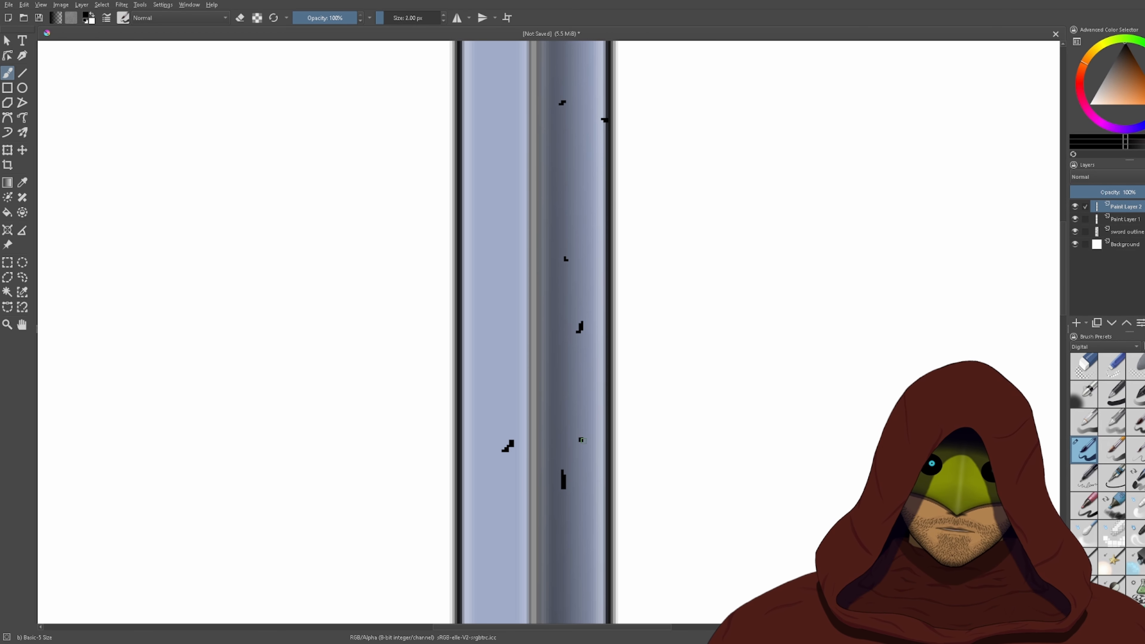
# - Blur the black nicks on the top paint layer so they soften into the blade
pyautogui.scroll(-3, 491, 232)
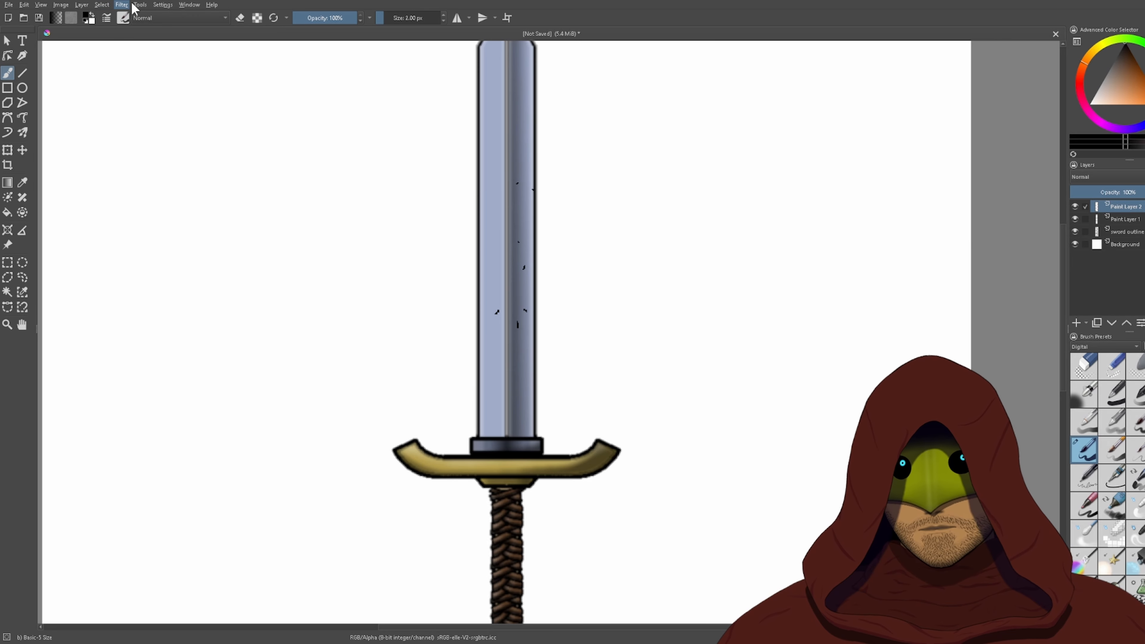
pyautogui.click(265, 54)
pyautogui.scroll(2, 572, 174)
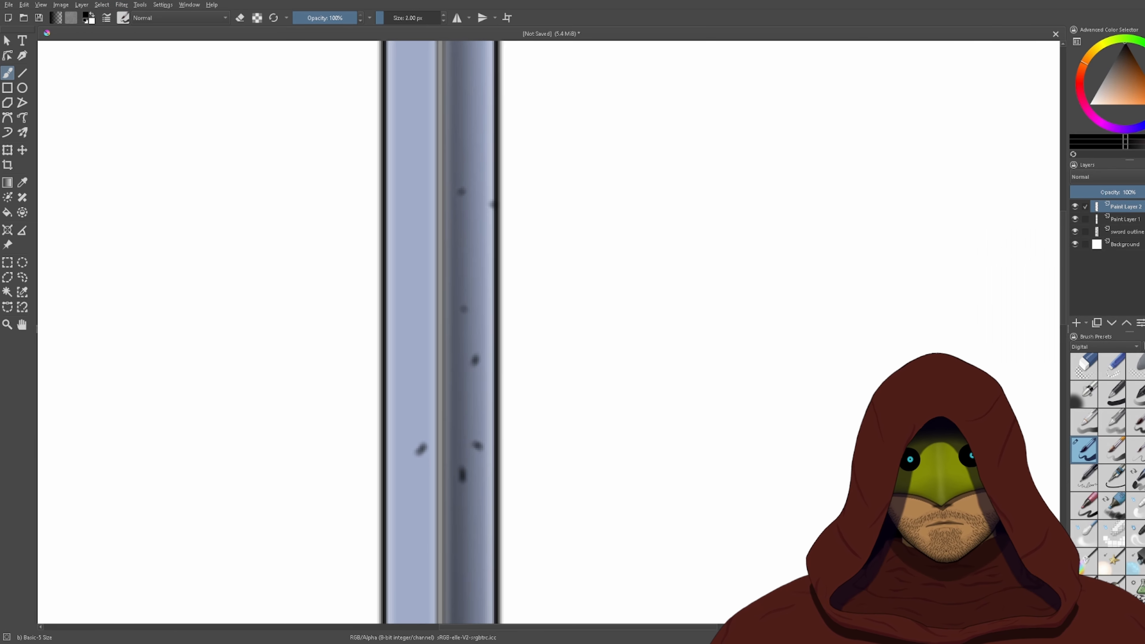
pyautogui.moveTo(571, 175); pyautogui.dragTo(614, 156)
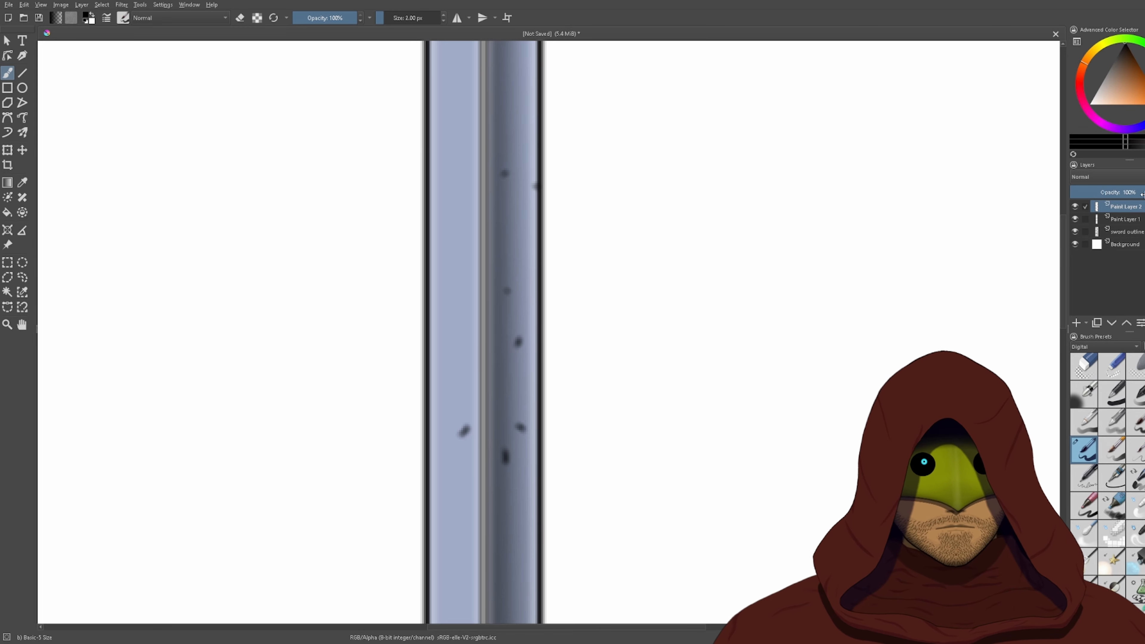
# - Lower the nick layer's opacity to 33% and further to 16%, judging it on the blade
pyautogui.moveTo(1142, 193); pyautogui.dragTo(1106, 189)
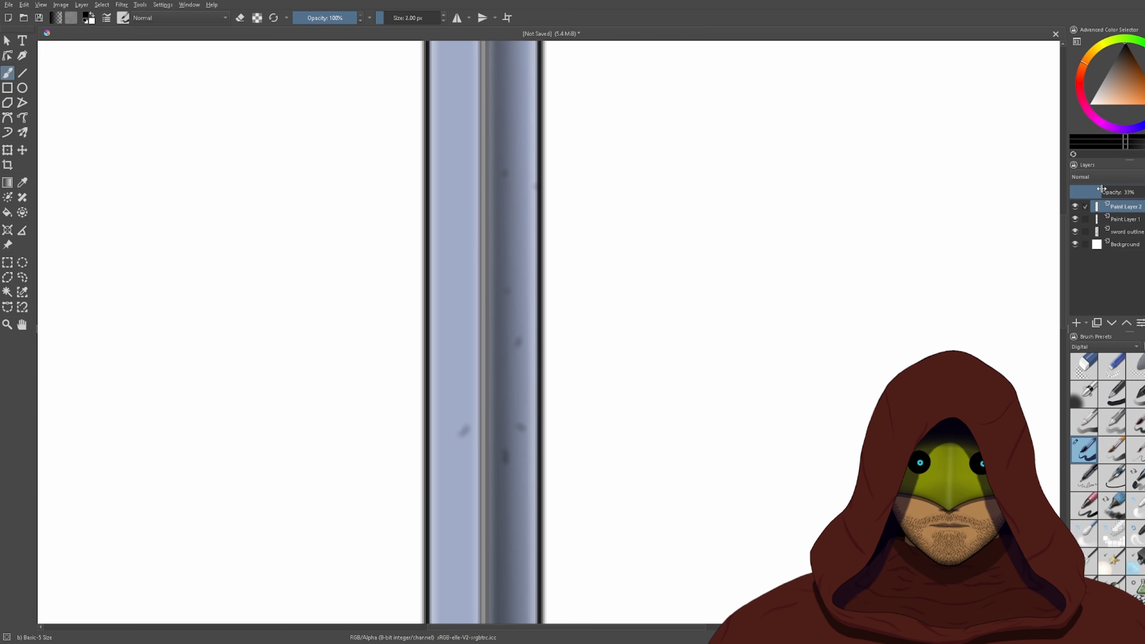
pyautogui.scroll(-3, 702, 271)
pyautogui.scroll(5, 628, 291)
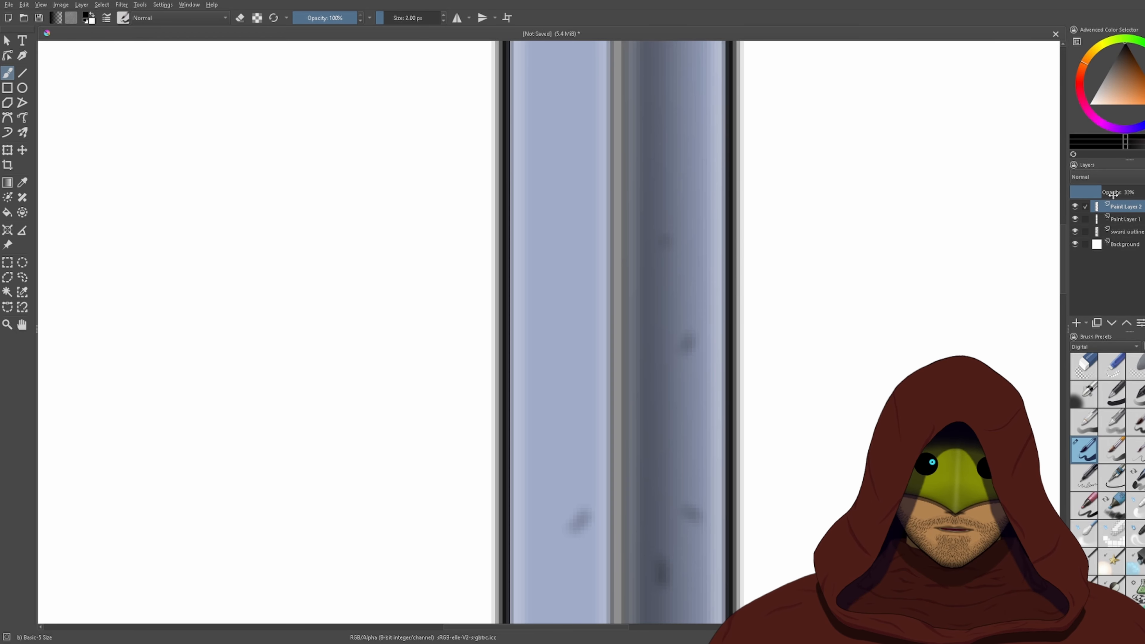
pyautogui.moveTo(1100, 194); pyautogui.dragTo(1085, 194)
pyautogui.scroll(-3, 700, 392)
pyautogui.scroll(2, 695, 401)
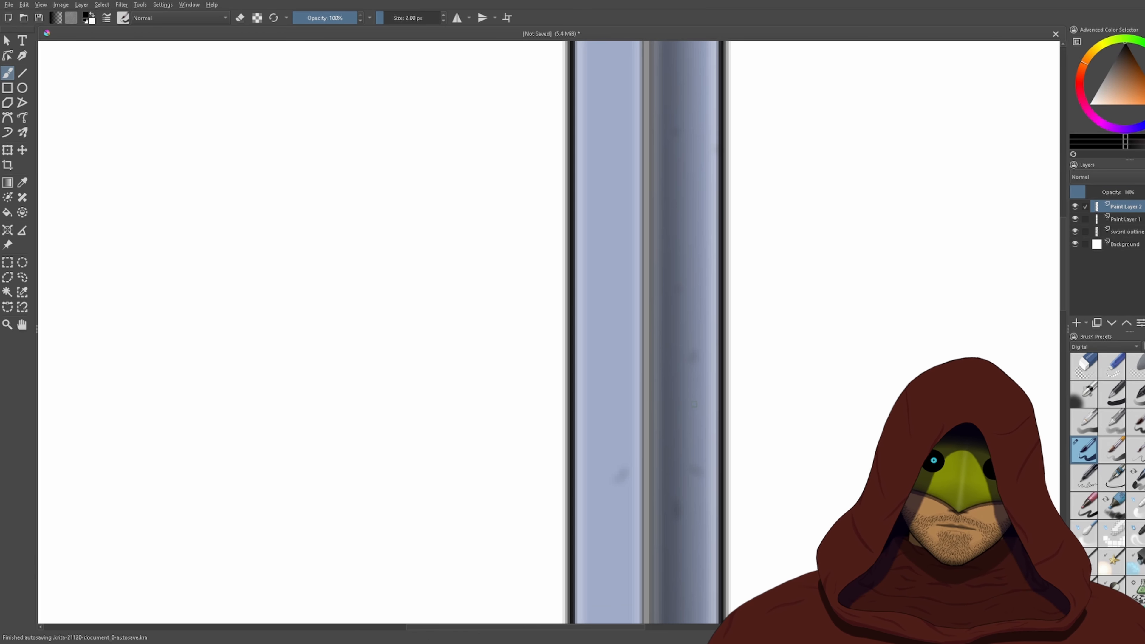
# - Undo the opacity reduction, the blur and all the black nicks on the blade
pyautogui.moveTo(694, 404); pyautogui.dragTo(672, 238)
pyautogui.hotkey('ctrl', 'z')
pyautogui.hotkey('ctrl', 'z')
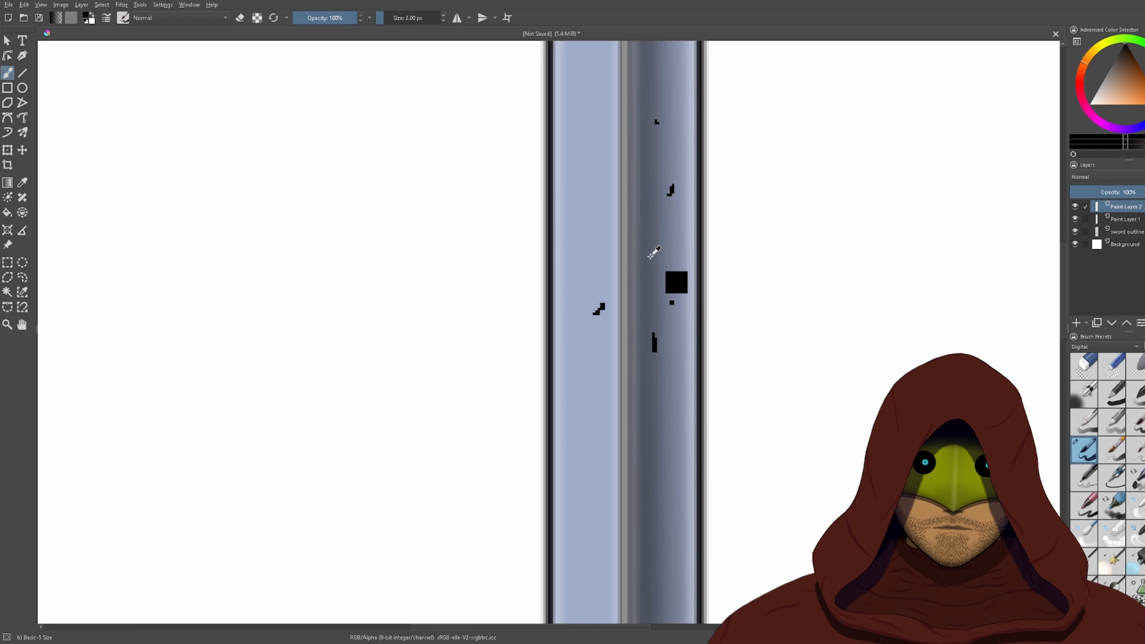
pyautogui.hotkey('ctrl', 'z')
pyautogui.hotkey('ctrl', 'z')
pyautogui.hotkey('ctrl', 'z')
pyautogui.hotkey('ctrl', 'z')
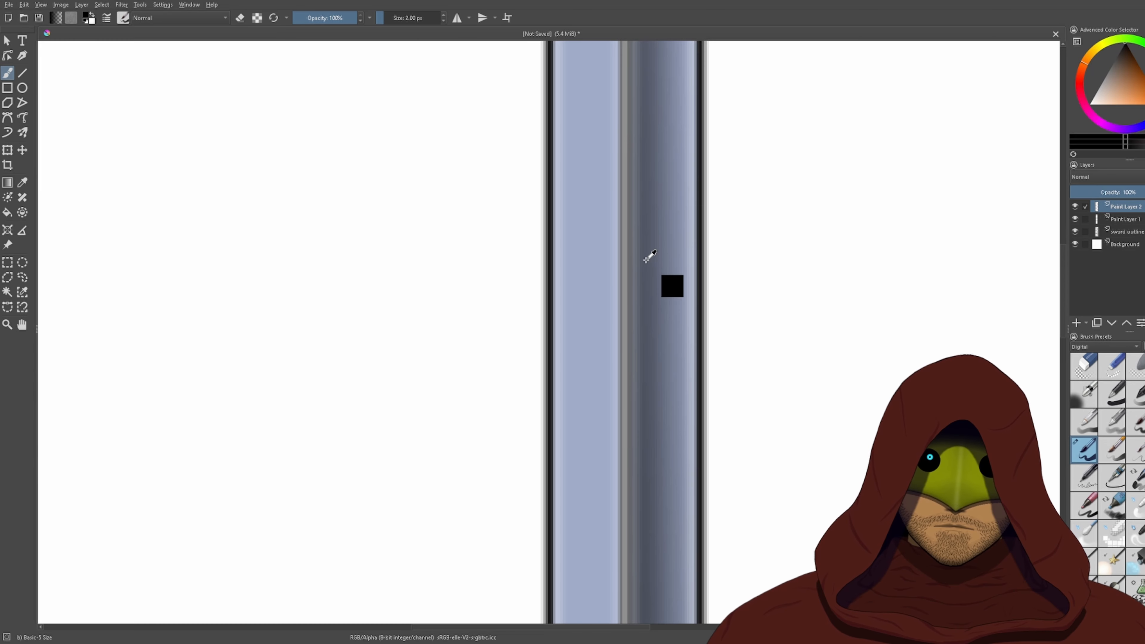
pyautogui.moveTo(648, 256); pyautogui.dragTo(525, 135)
pyautogui.hotkey('ctrl', 'z')
pyautogui.hotkey('ctrl', 'z')
# - Try a short diagonal black stroke on the right half of the blade and undo it
pyautogui.scroll(2, 525, 388)
pyautogui.scroll(2, 524, 388)
pyautogui.moveTo(564, 525); pyautogui.dragTo(612, 457)
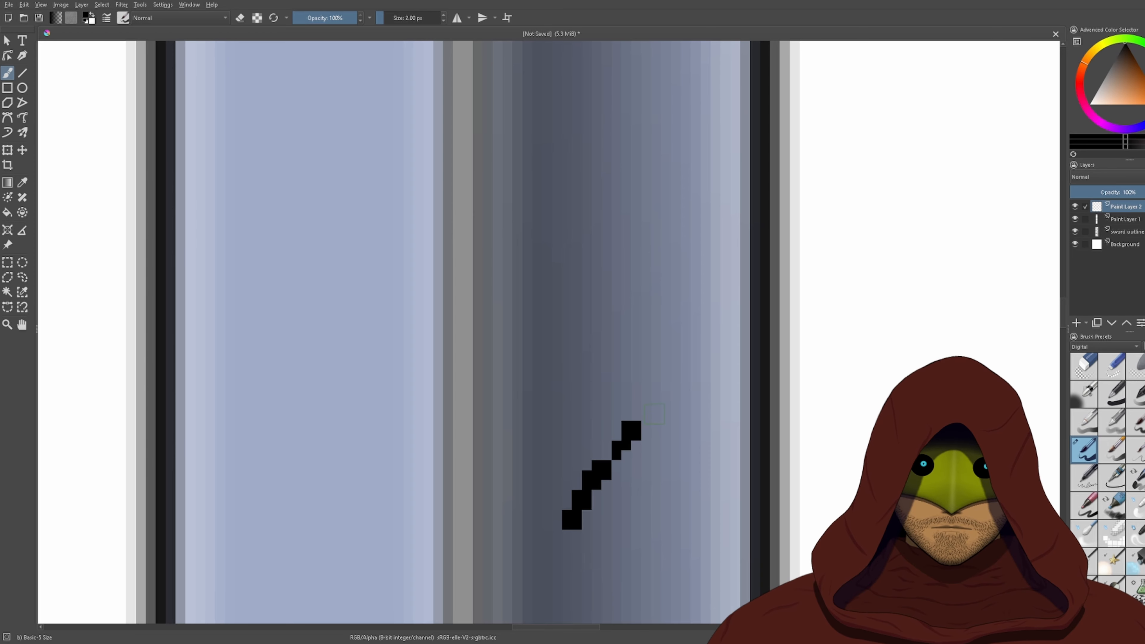
pyautogui.hotkey('ctrl', 'z')
# - Set the brush size to 1 px and draw a stepped black scratch on the right half of the blade
pyautogui.click(443, 21)
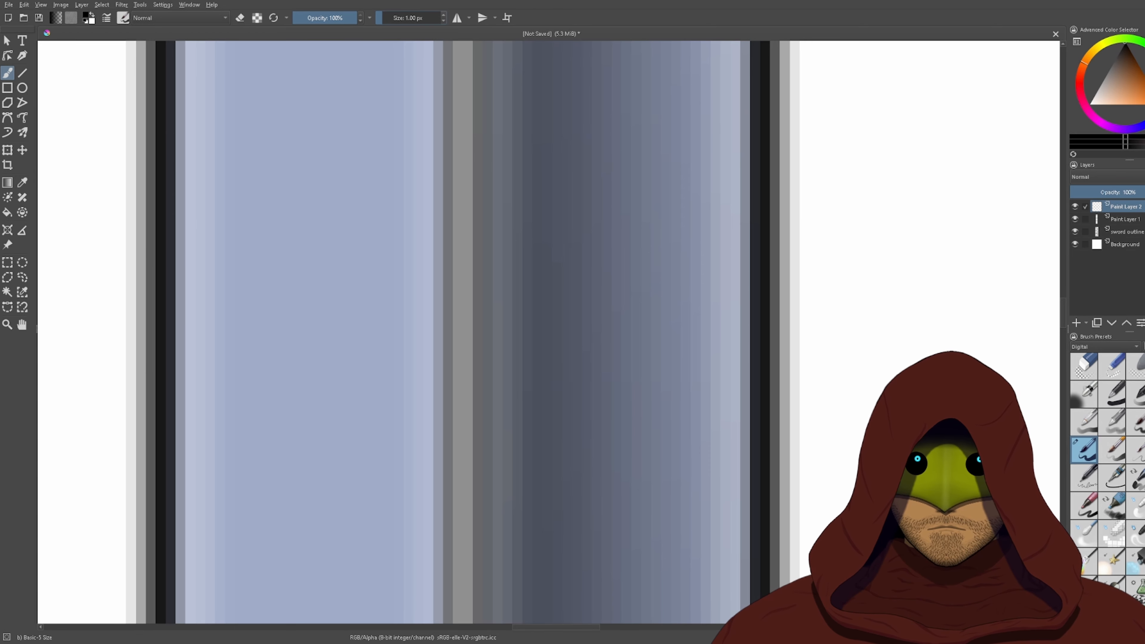
pyautogui.scroll(2, 528, 486)
pyautogui.scroll(2, 528, 486)
pyautogui.moveTo(454, 480); pyautogui.dragTo(660, 419)
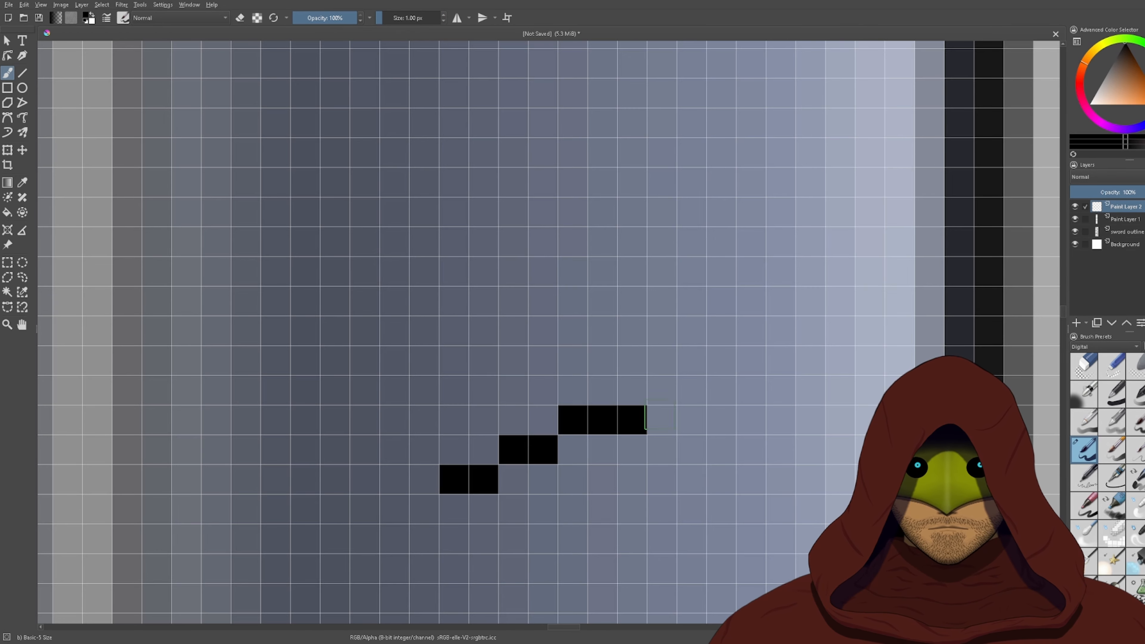
# - Switch to white and paint a matching row of highlight pixels directly above the black scratch
pyautogui.press('x')
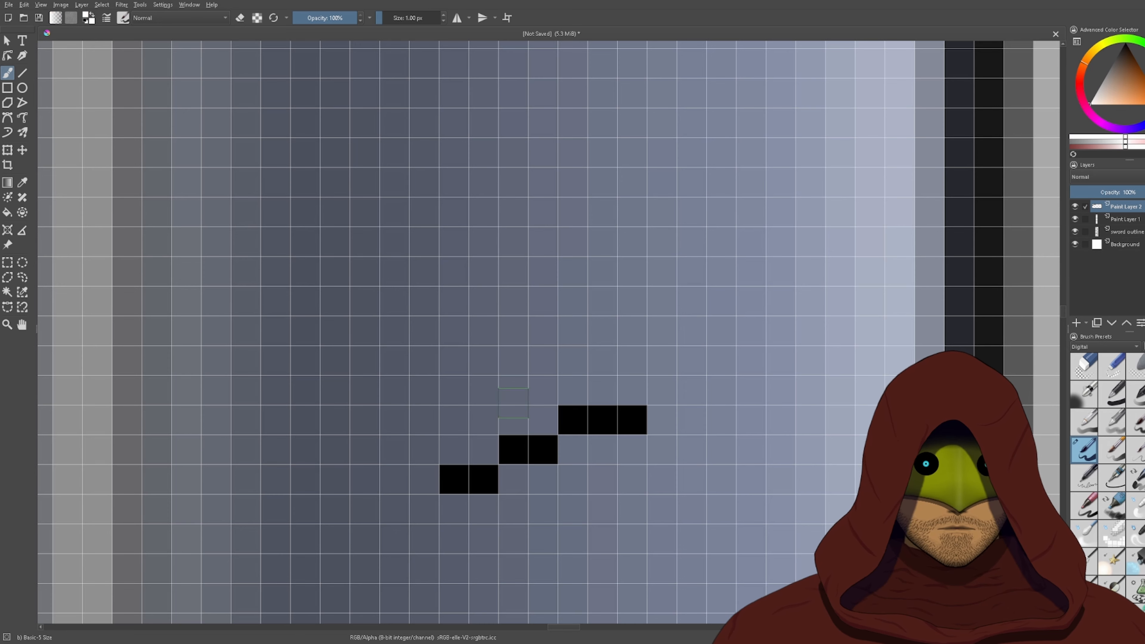
pyautogui.moveTo(483, 450); pyautogui.dragTo(454, 450)
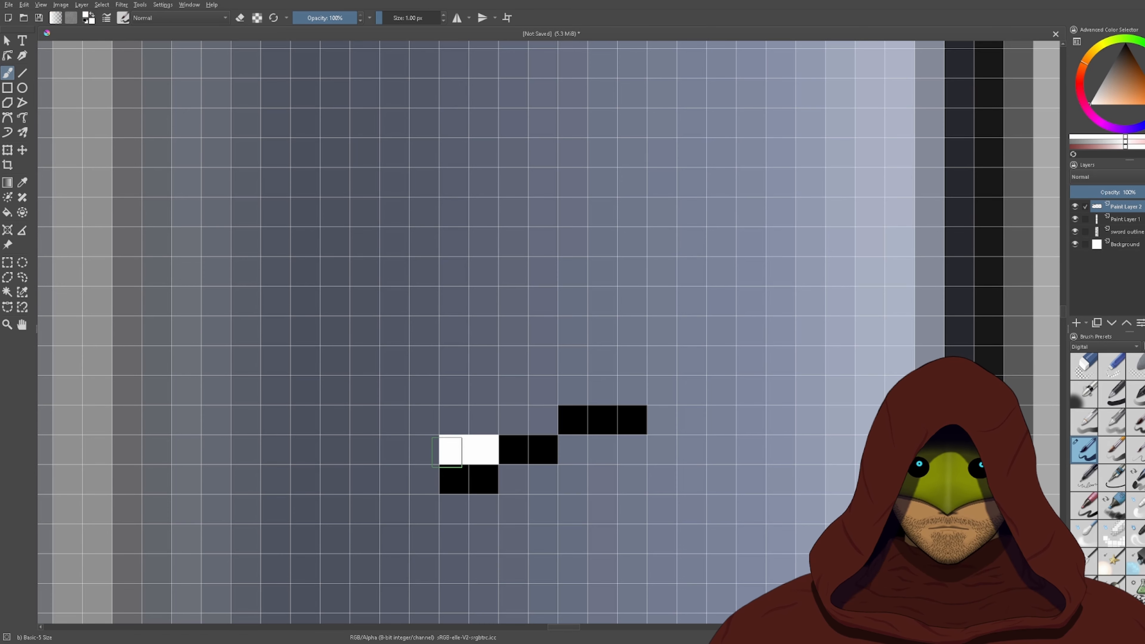
pyautogui.click(543, 419)
pyautogui.click(514, 420)
pyautogui.click(601, 390)
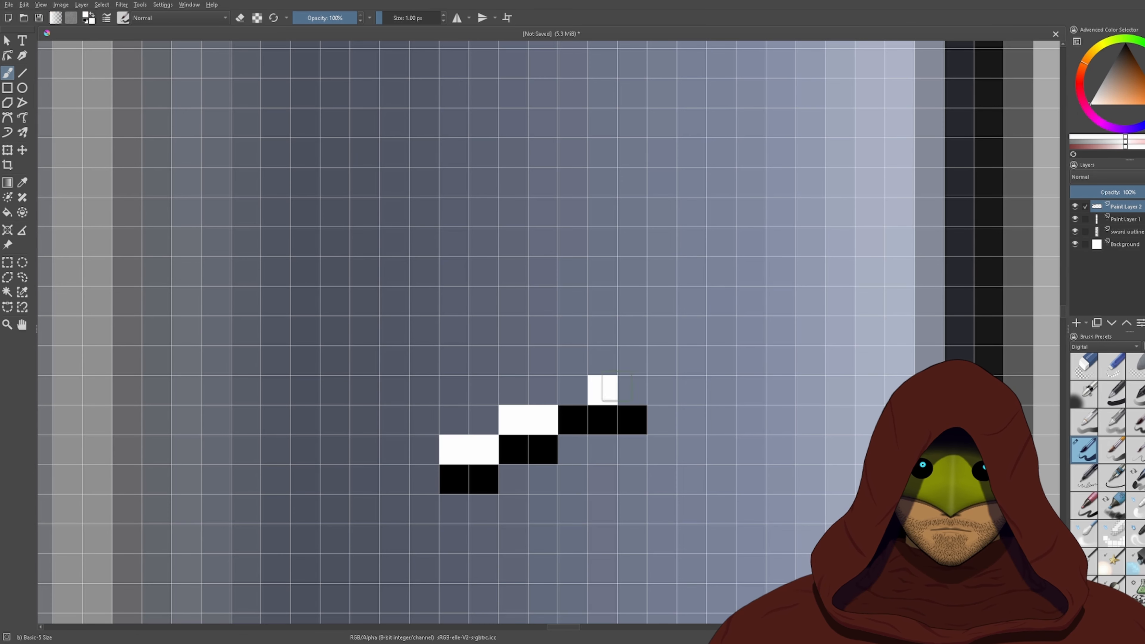
pyautogui.click(631, 390)
pyautogui.click(573, 390)
# - Blur the black-and-white scratch, repeating the blur for a softer result
pyautogui.scroll(-8, 675, 361)
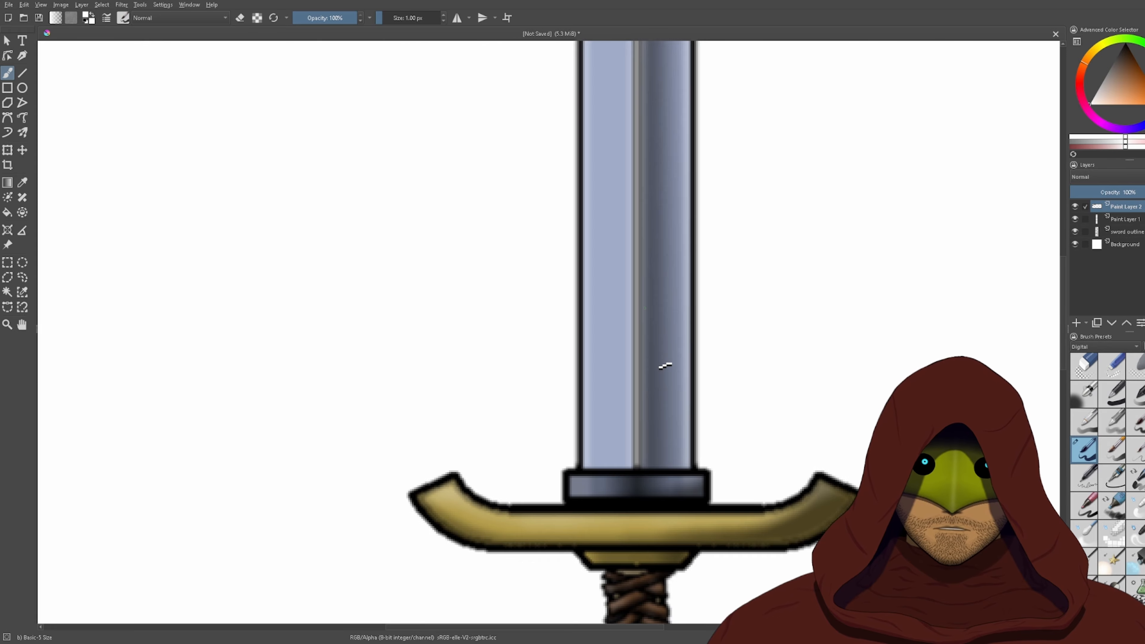
pyautogui.scroll(1, 666, 366)
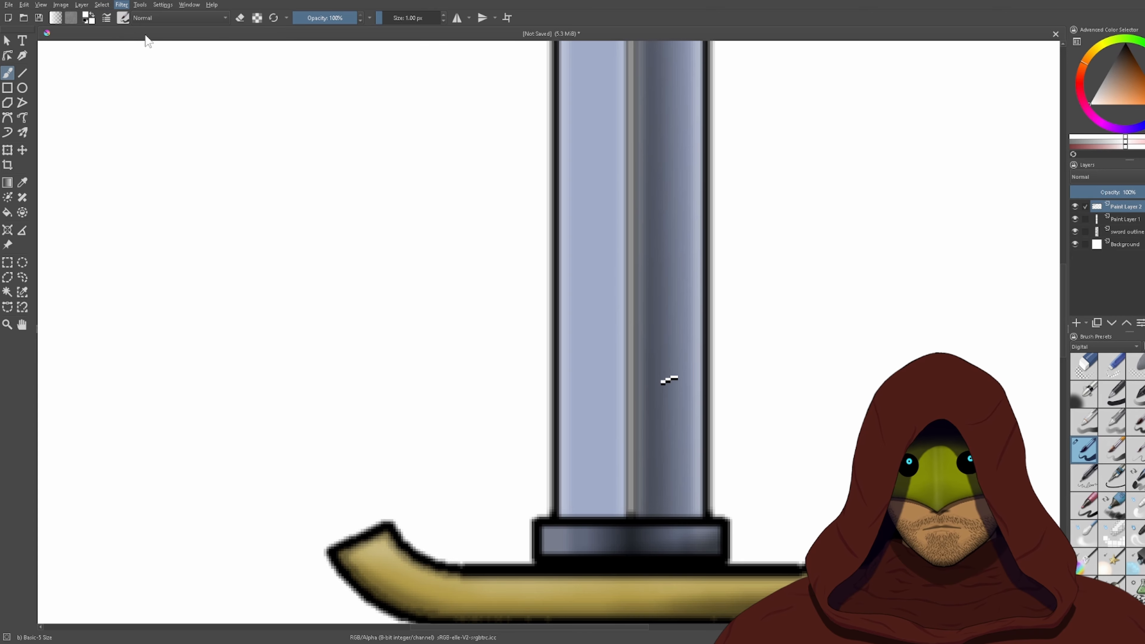
pyautogui.click(260, 55)
pyautogui.scroll(3, 666, 346)
pyautogui.moveTo(743, 395); pyautogui.dragTo(675, 256)
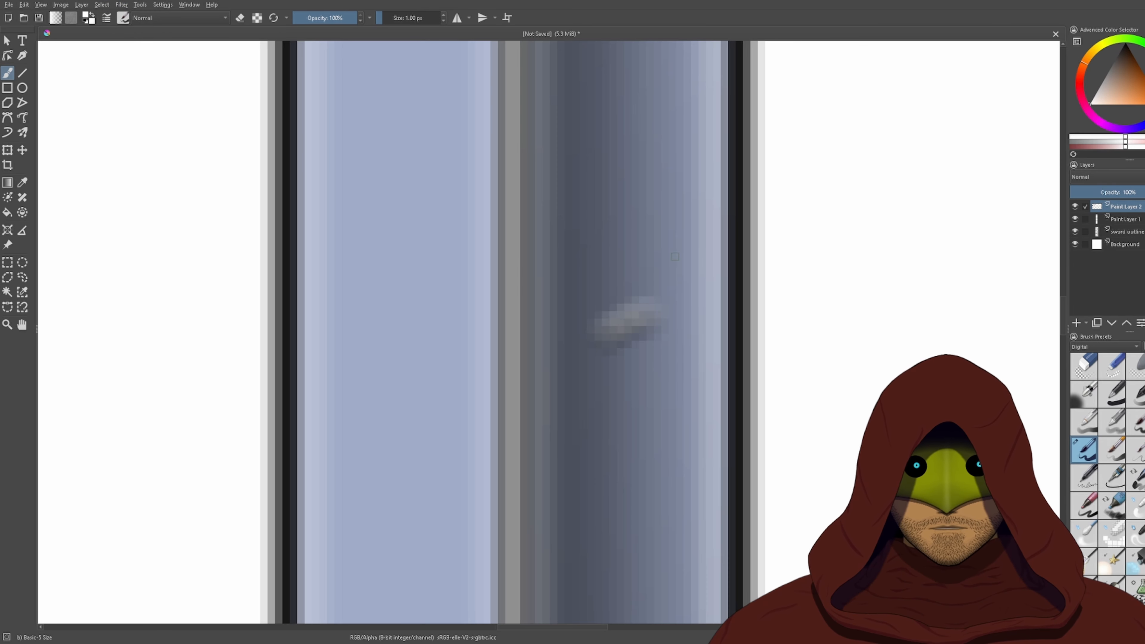
pyautogui.hotkey('ctrl', 'shift', 'z')
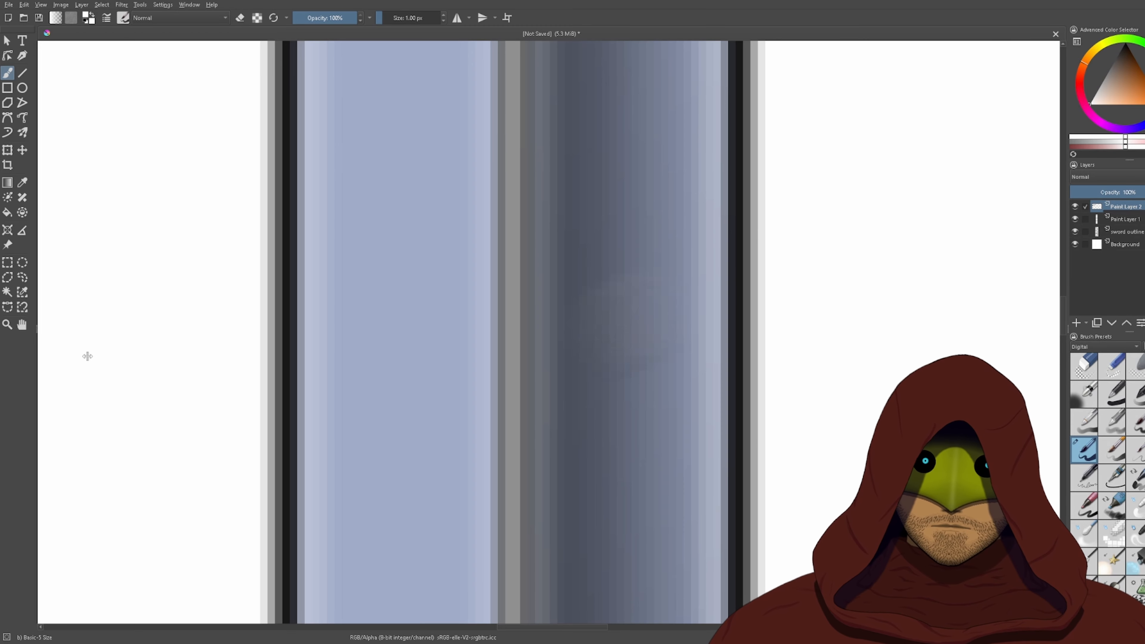
# - Compare the lighter and stronger blur on the scratch and return it to sharp pixels
pyautogui.hotkey('ctrl', 'z')
pyautogui.hotkey('ctrl', 'z')
pyautogui.hotkey('ctrl', 'shift', 'z')
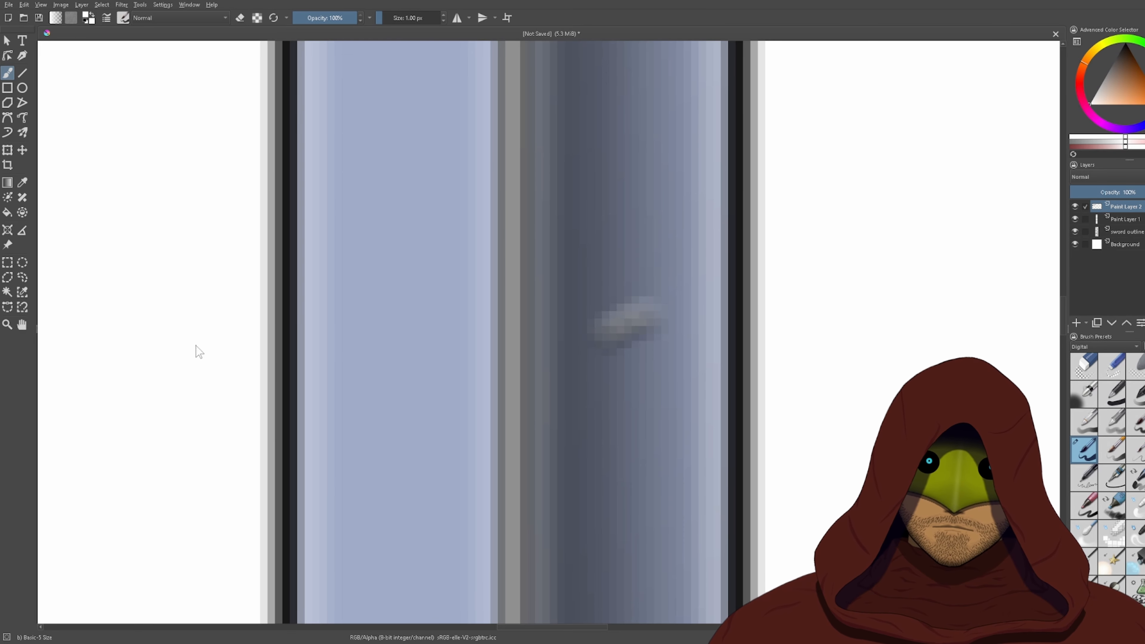
pyautogui.hotkey('ctrl', 'shift', 'z')
pyautogui.hotkey('ctrl', 'z')
pyautogui.hotkey('ctrl', 'z')
# - Compare the sharp and blurred scratch up close and from a distance, and undo the scratch
pyautogui.scroll(-7, 606, 341)
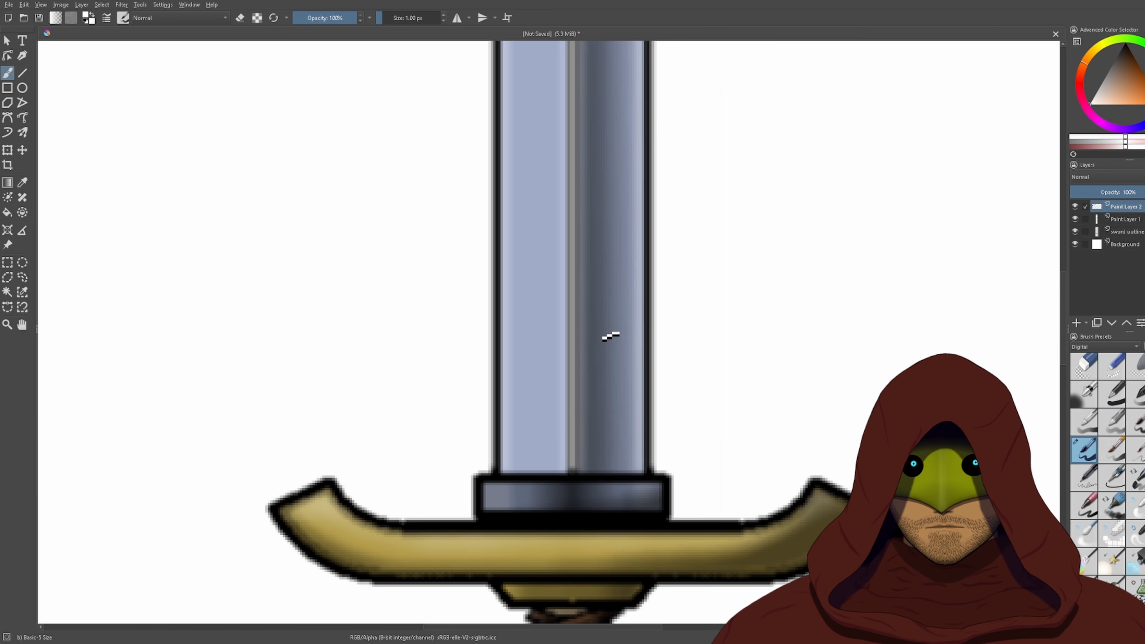
pyautogui.scroll(-3, 619, 371)
pyautogui.scroll(10, 619, 373)
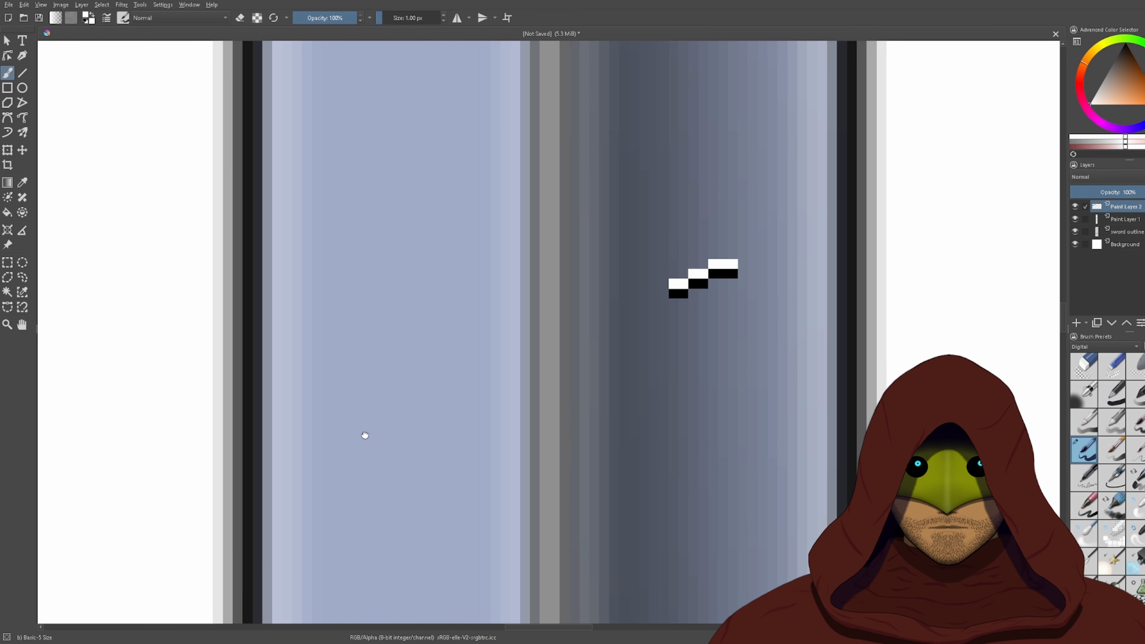
pyautogui.moveTo(365, 435); pyautogui.dragTo(122, 532)
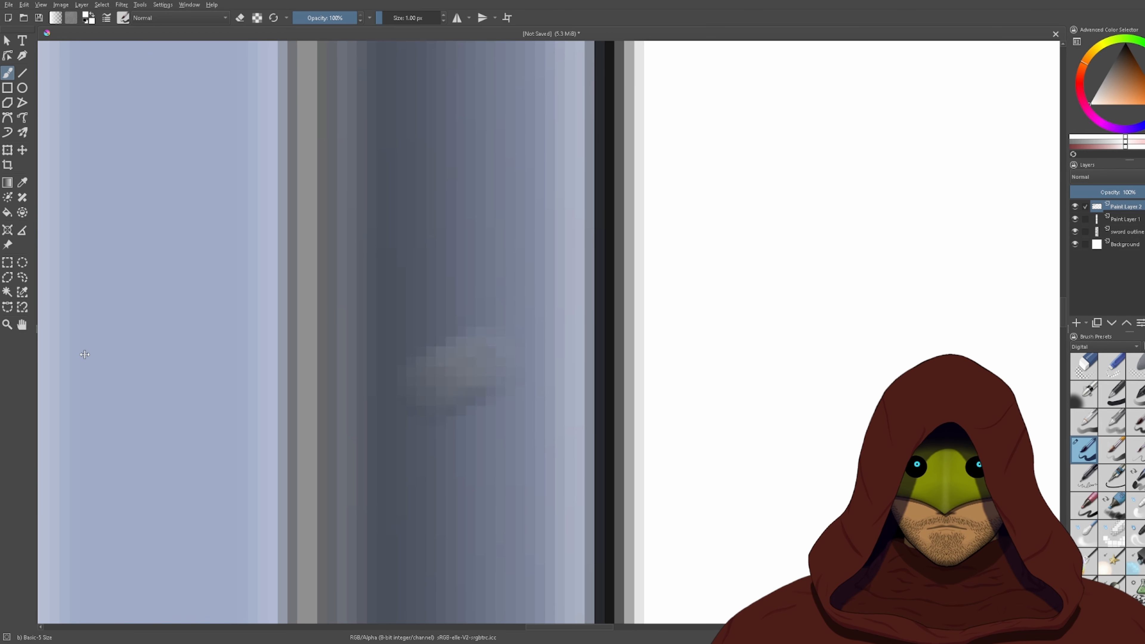
pyautogui.scroll(-5, 735, 350)
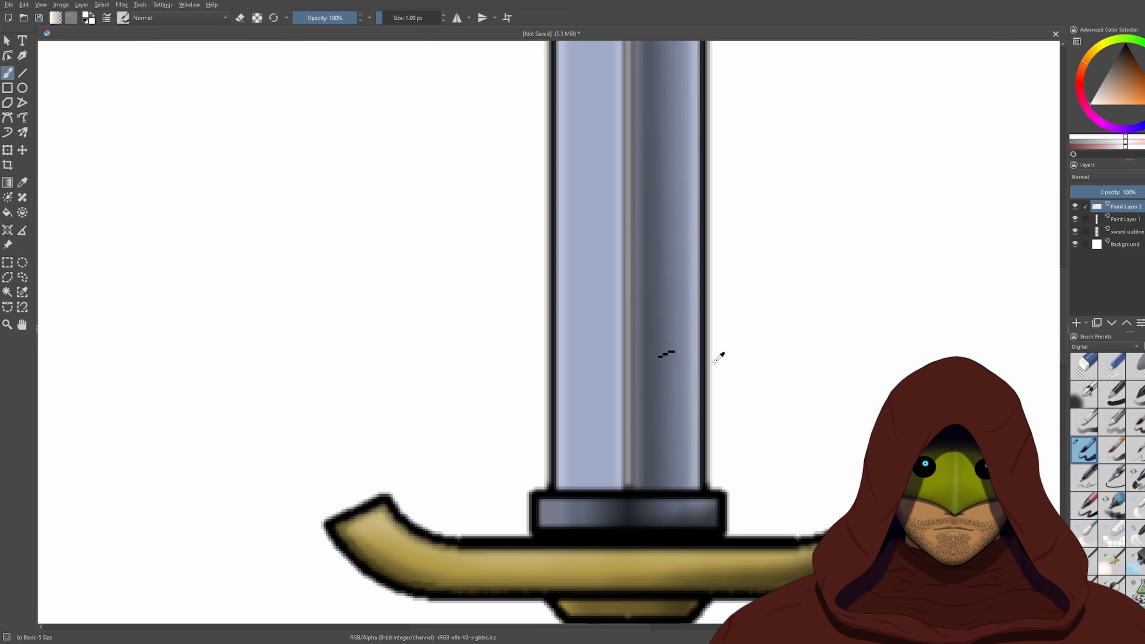
# - Merge Paint Layer 1 with the sword outline layer
pyautogui.click(1125, 231)
pyautogui.scroll(-3, 920, 271)
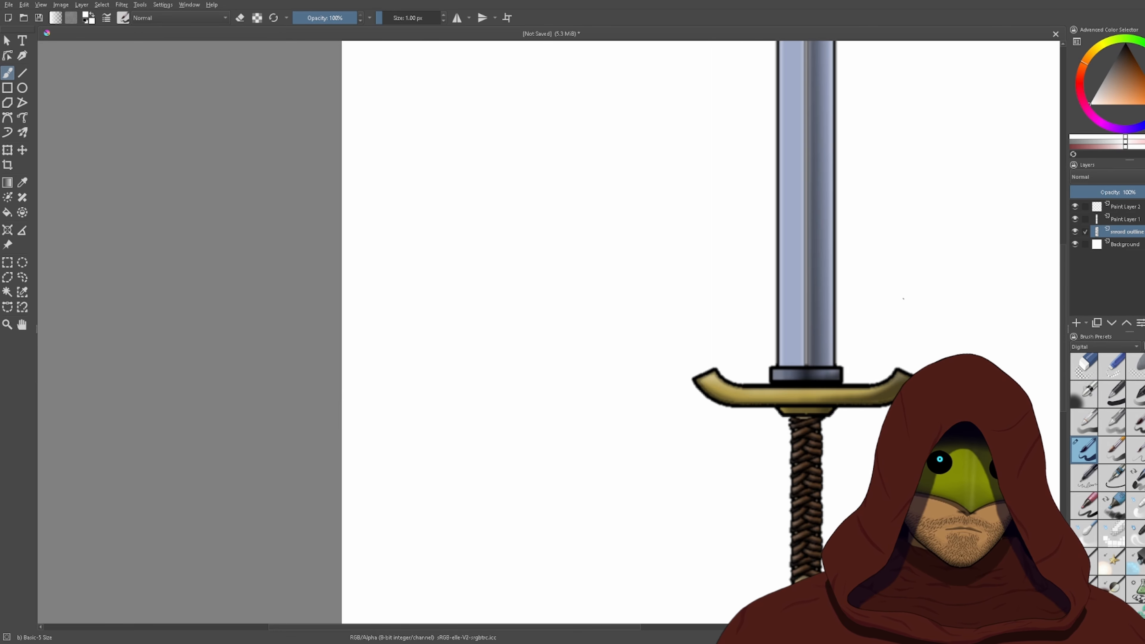
pyautogui.moveTo(920, 271); pyautogui.dragTo(689, 404)
pyautogui.keyDown('shift'); pyautogui.click(1127, 219); pyautogui.keyUp('shift')
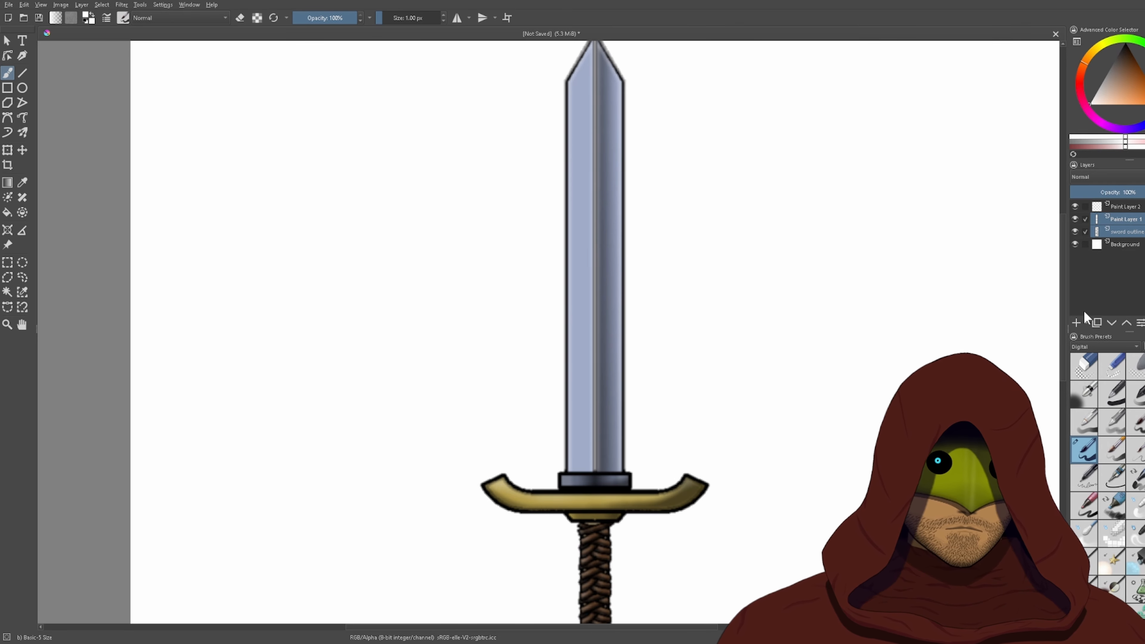
pyautogui.hotkey('ctrl', 'e')
# - Scale up the merged sword from its corners until it nearly fills the canvas height
pyautogui.scroll(-2, 414, 198)
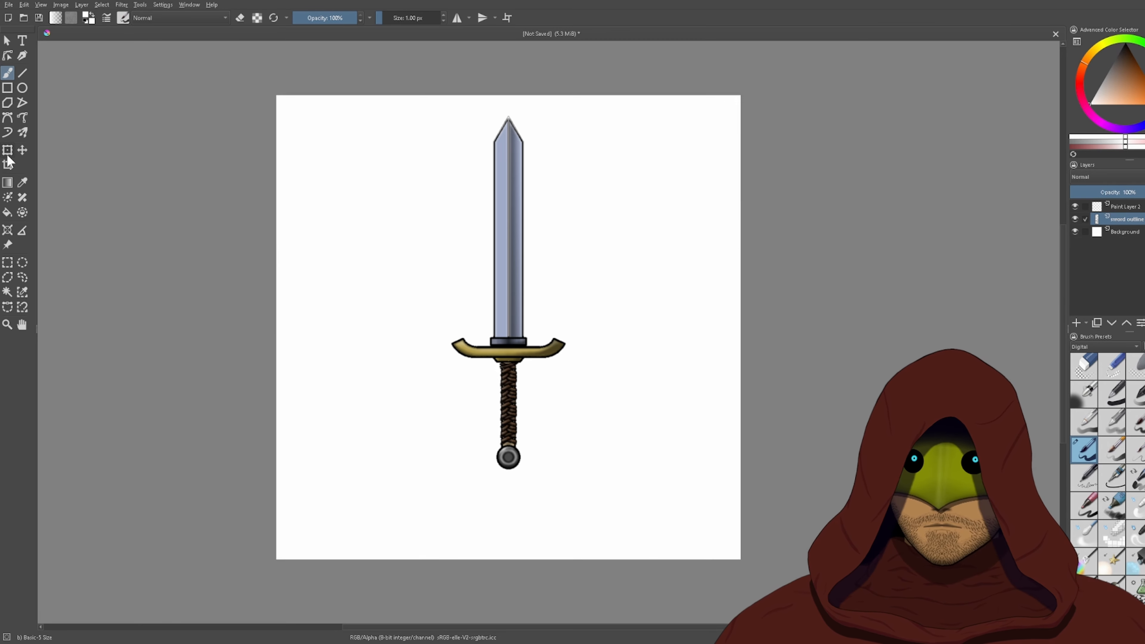
pyautogui.click(8, 151)
pyautogui.moveTo(566, 472); pyautogui.dragTo(616, 544)
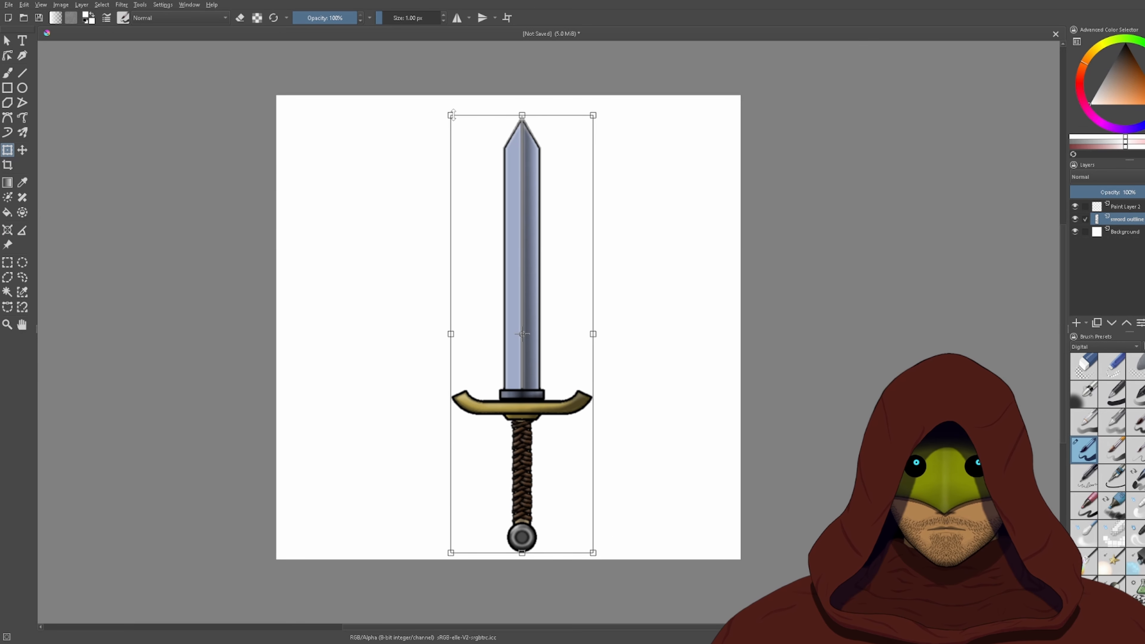
pyautogui.moveTo(452, 115); pyautogui.dragTo(451, 105)
pyautogui.scroll(6, 315, 335)
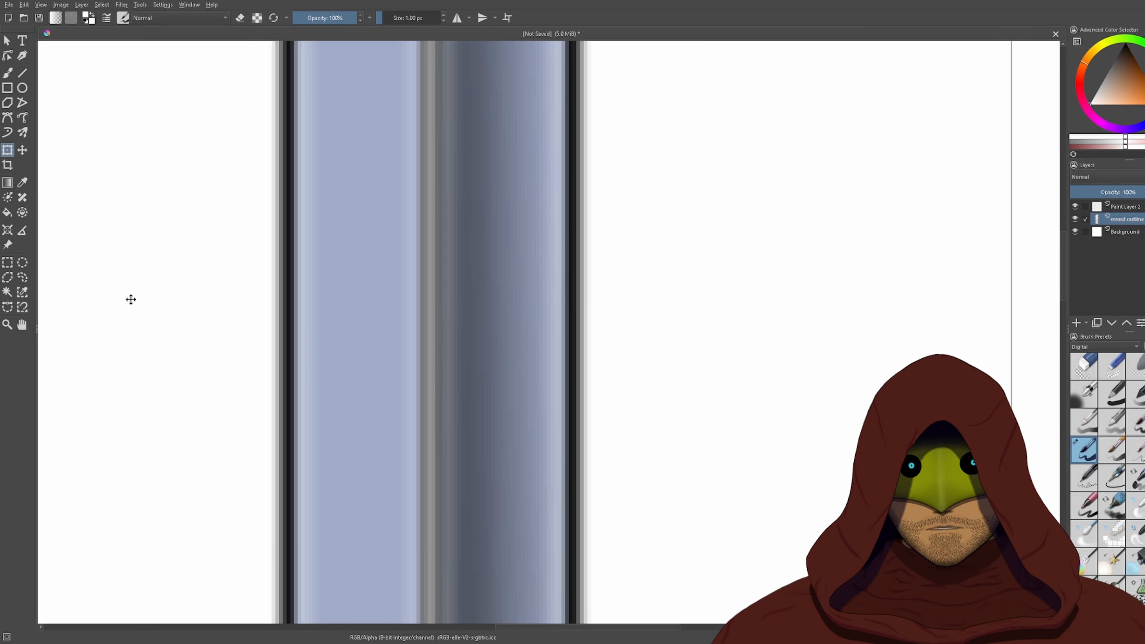
# - Paint a short two-pixel-thick black scratch curving down across the light half of the blade on Paint Layer 2
pyautogui.click(8, 73)
pyautogui.click(1125, 44)
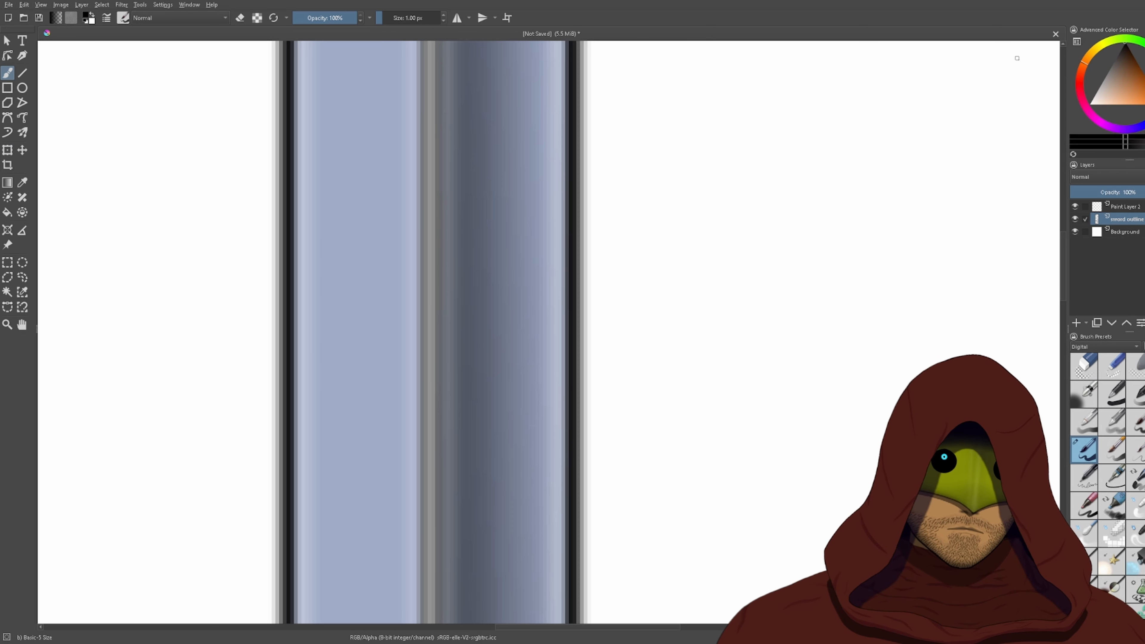
pyautogui.scroll(2, 360, 358)
pyautogui.moveTo(361, 358); pyautogui.dragTo(586, 361)
pyautogui.scroll(2, 567, 401)
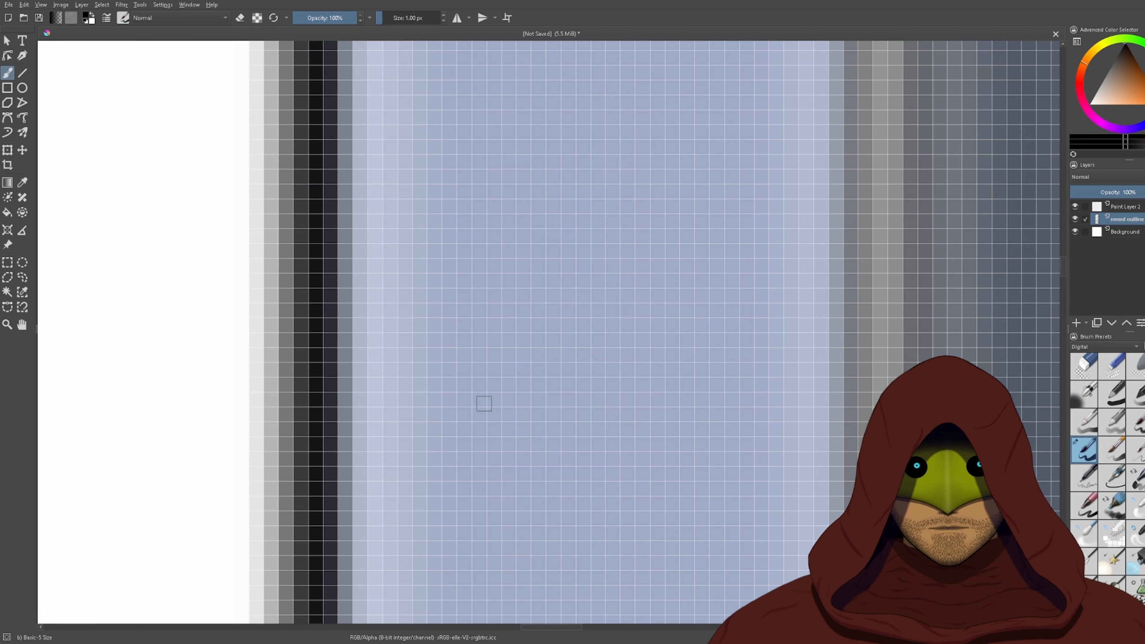
pyautogui.press('pageup')
pyautogui.moveTo(509, 429); pyautogui.dragTo(612, 473)
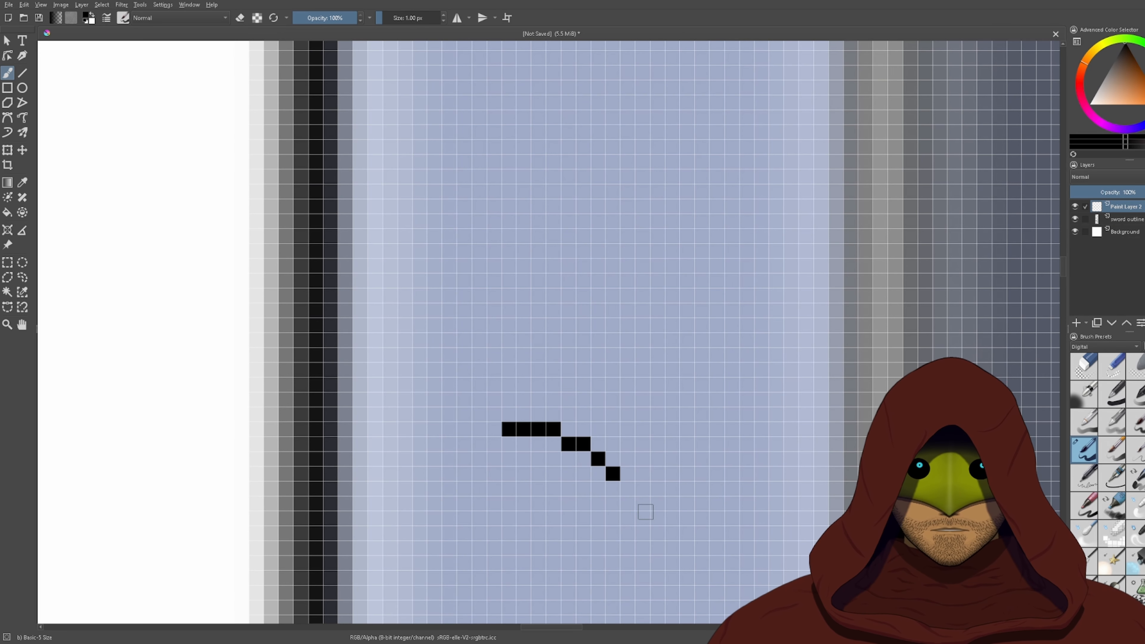
pyautogui.moveTo(509, 414)
pyautogui.mouseDown()
pyautogui.moveTo(552, 412)
pyautogui.moveTo(586, 428)
pyautogui.mouseUp()
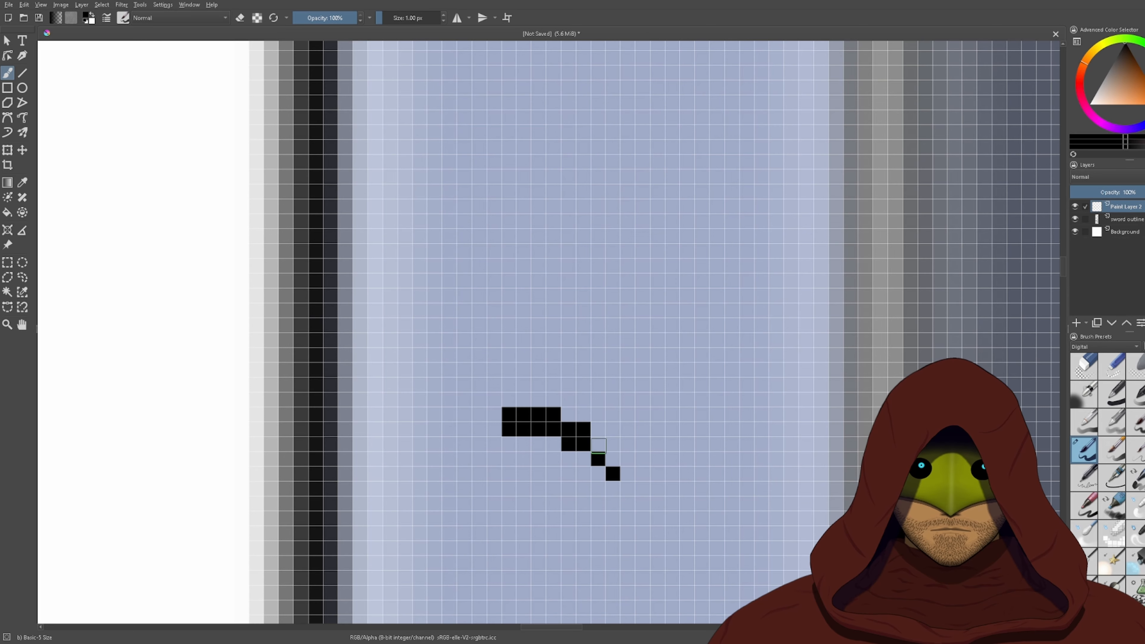
pyautogui.click(597, 444)
pyautogui.click(612, 459)
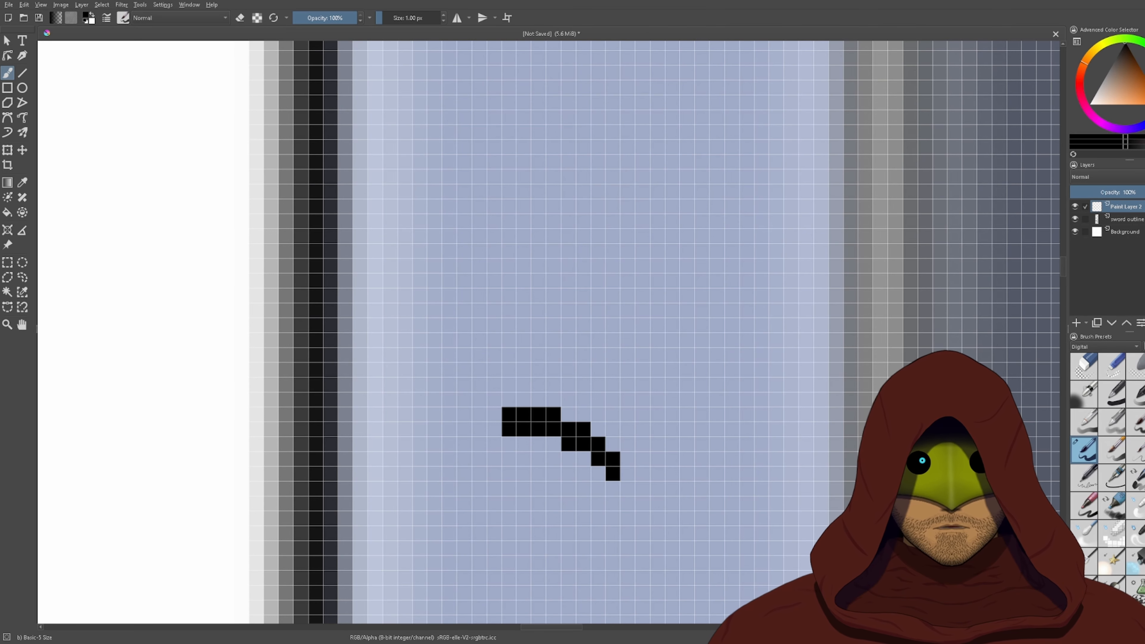
# - Paint a stepped one-pixel white highlight along the upper edge of the black scratch
pyautogui.moveTo(1105, 100); pyautogui.dragTo(1090, 105)
pyautogui.scroll(2, 610, 372)
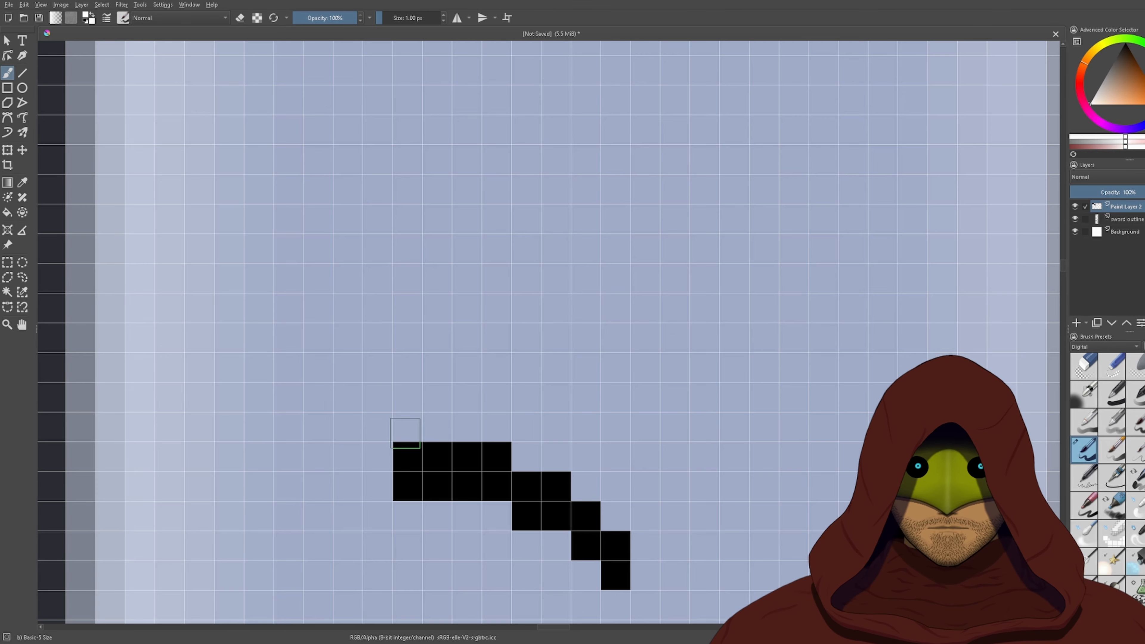
pyautogui.moveTo(436, 426)
pyautogui.mouseDown()
pyautogui.moveTo(496, 426)
pyautogui.moveTo(562, 459)
pyautogui.mouseUp()
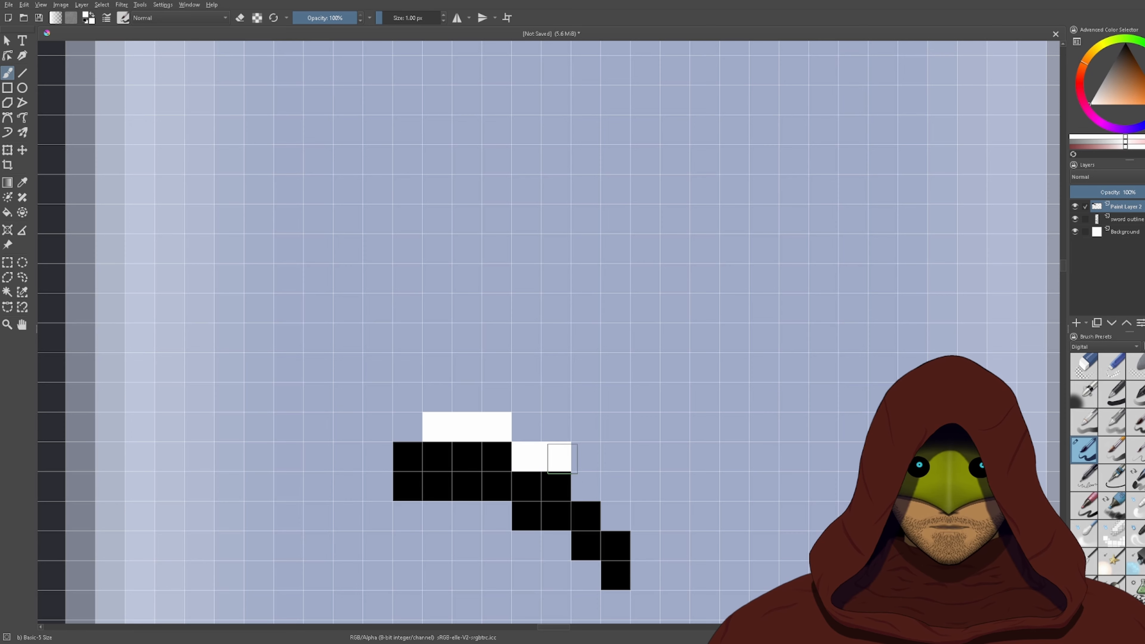
pyautogui.click(616, 486)
pyautogui.click(586, 486)
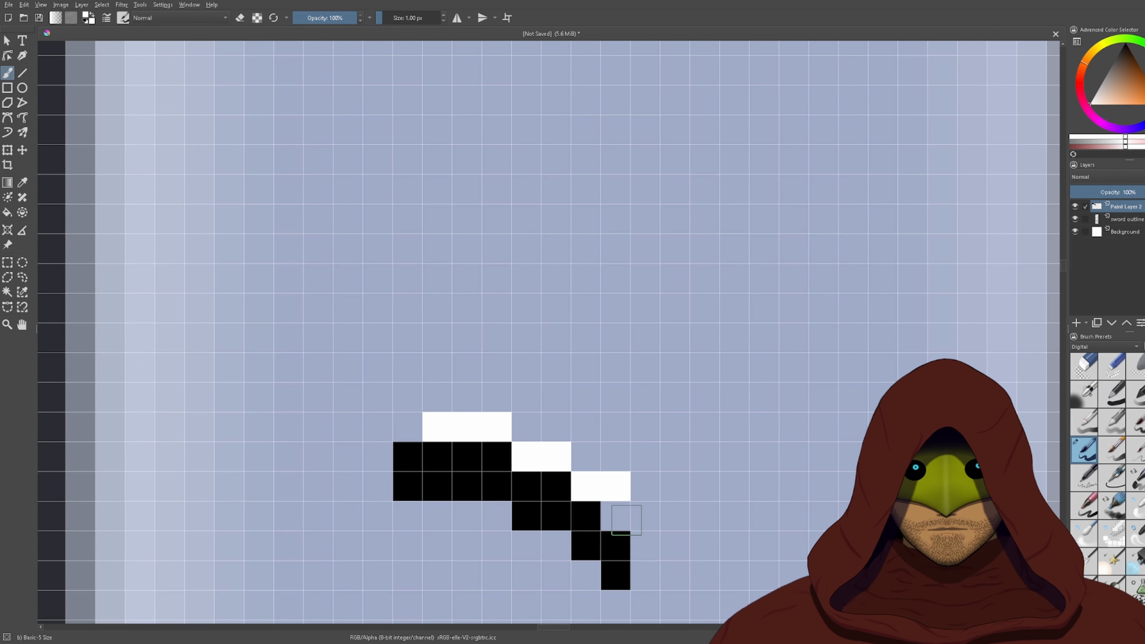
pyautogui.click(618, 519)
pyautogui.hotkey('ctrl', 'z')
pyautogui.hotkey('ctrl', 'z')
pyautogui.hotkey('ctrl', 'z')
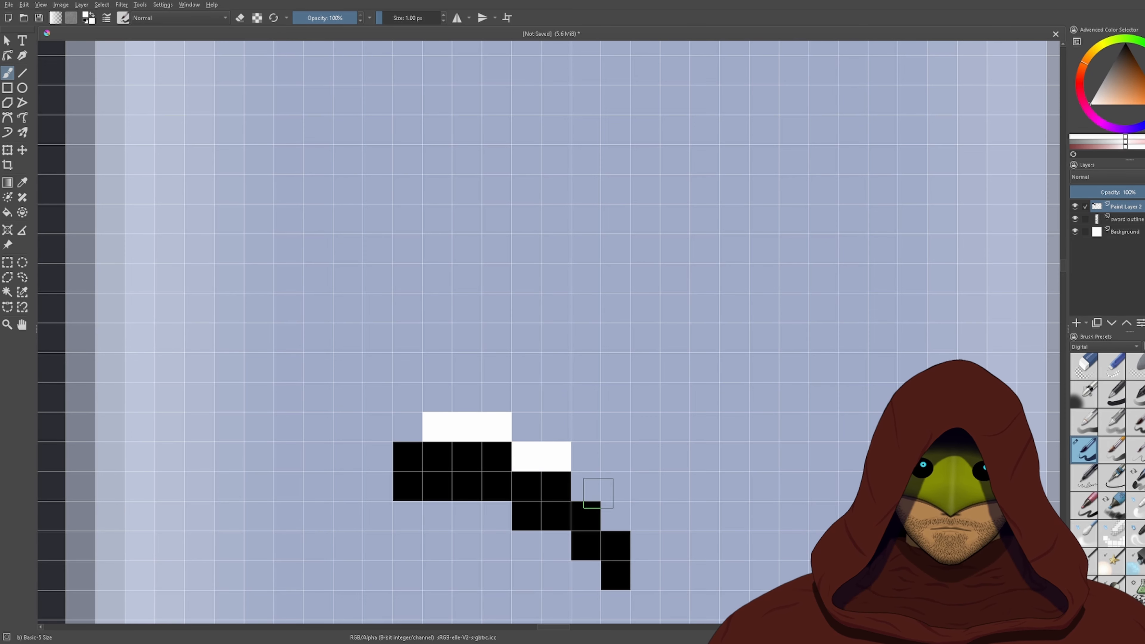
pyautogui.click(585, 486)
pyautogui.click(616, 516)
# - Apply a light blur to the black-and-white scratch and check it against the whole blade
pyautogui.scroll(-5, 640, 451)
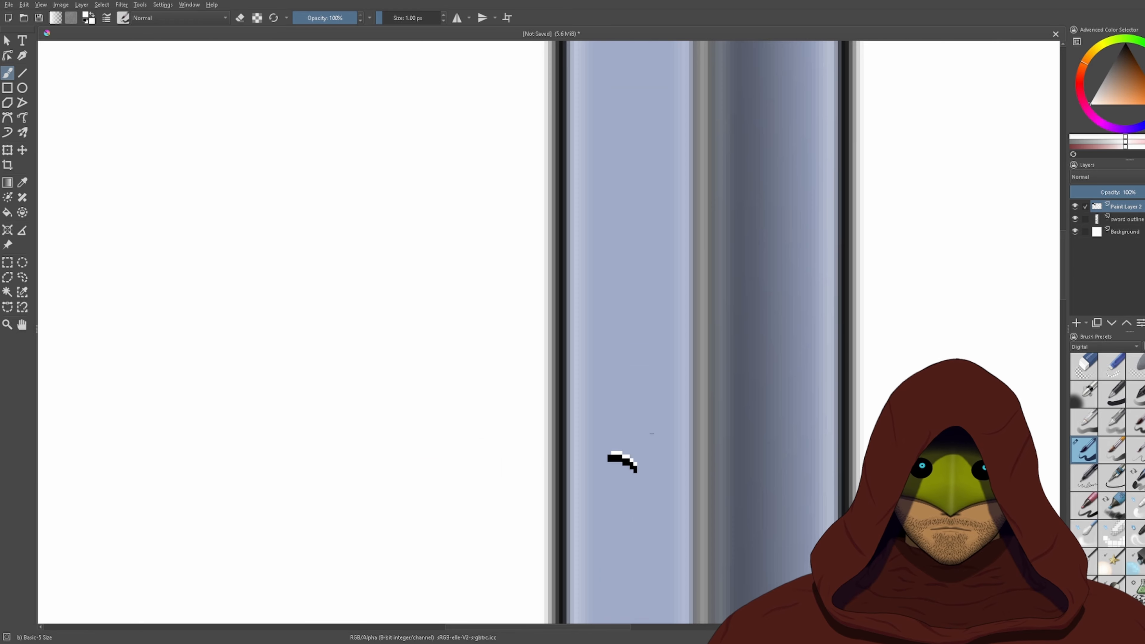
pyautogui.scroll(-4, 626, 429)
pyautogui.scroll(4, 640, 384)
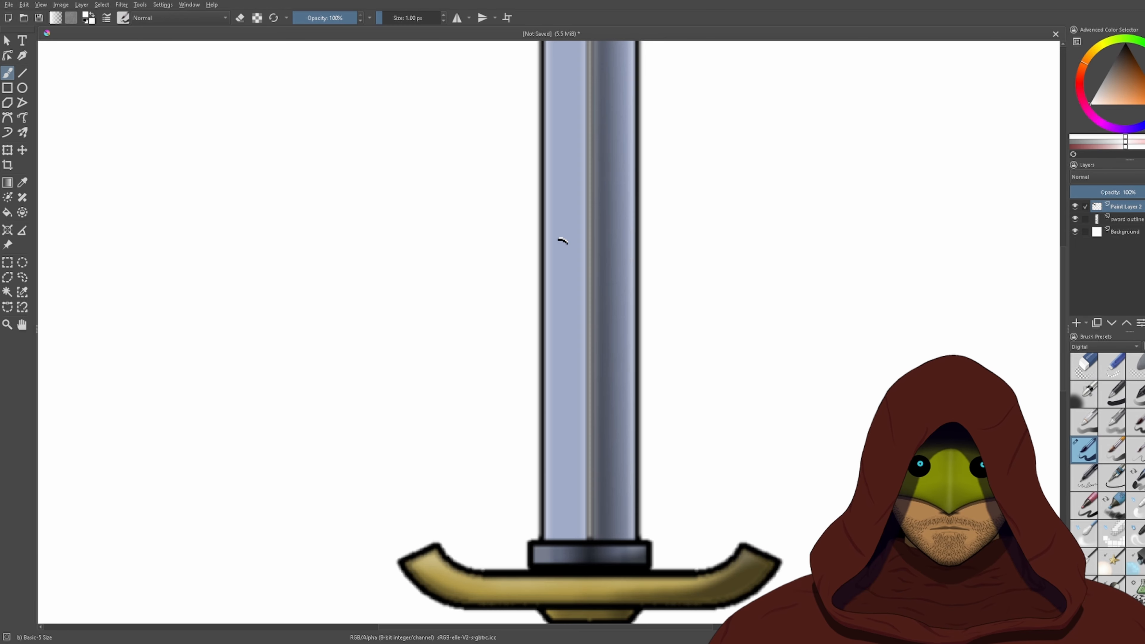
pyautogui.scroll(-1, 562, 241)
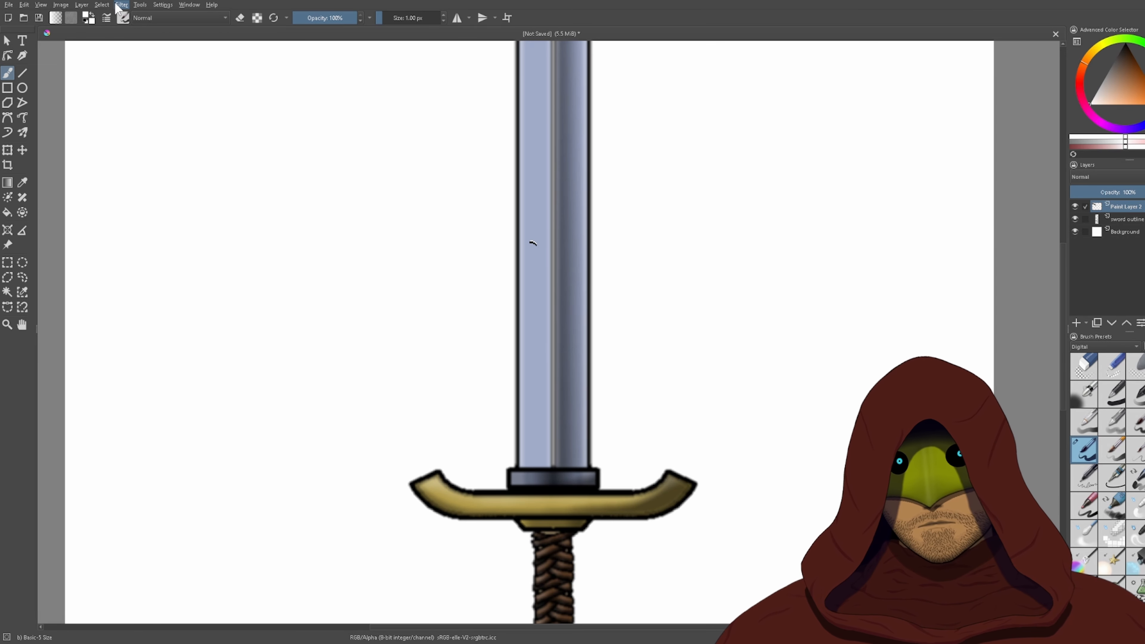
pyautogui.scroll(6, 532, 199)
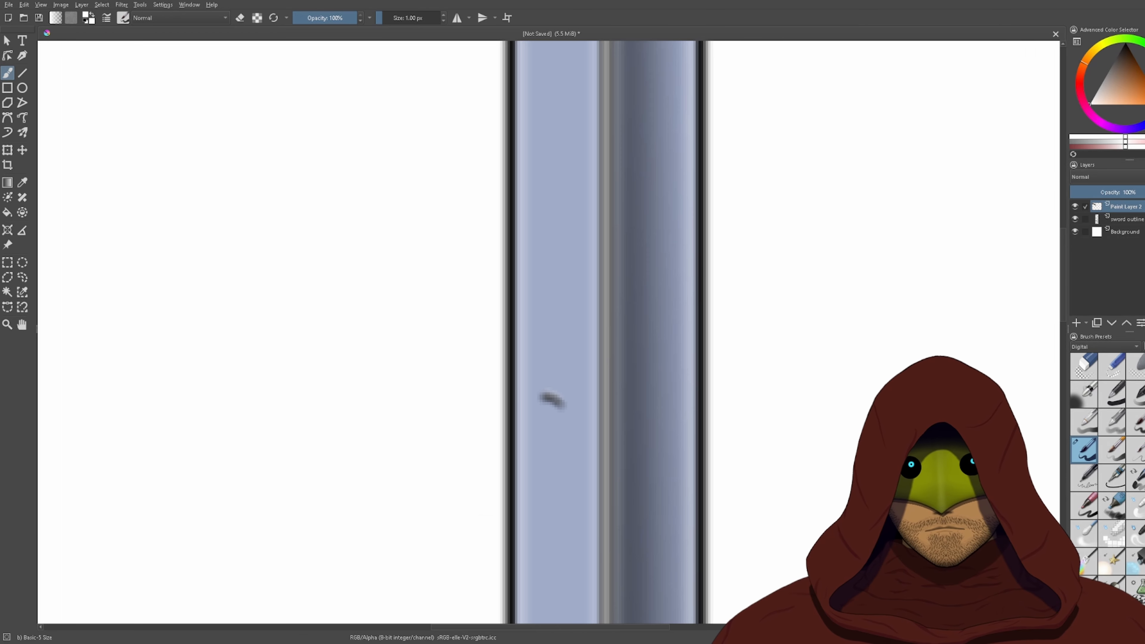
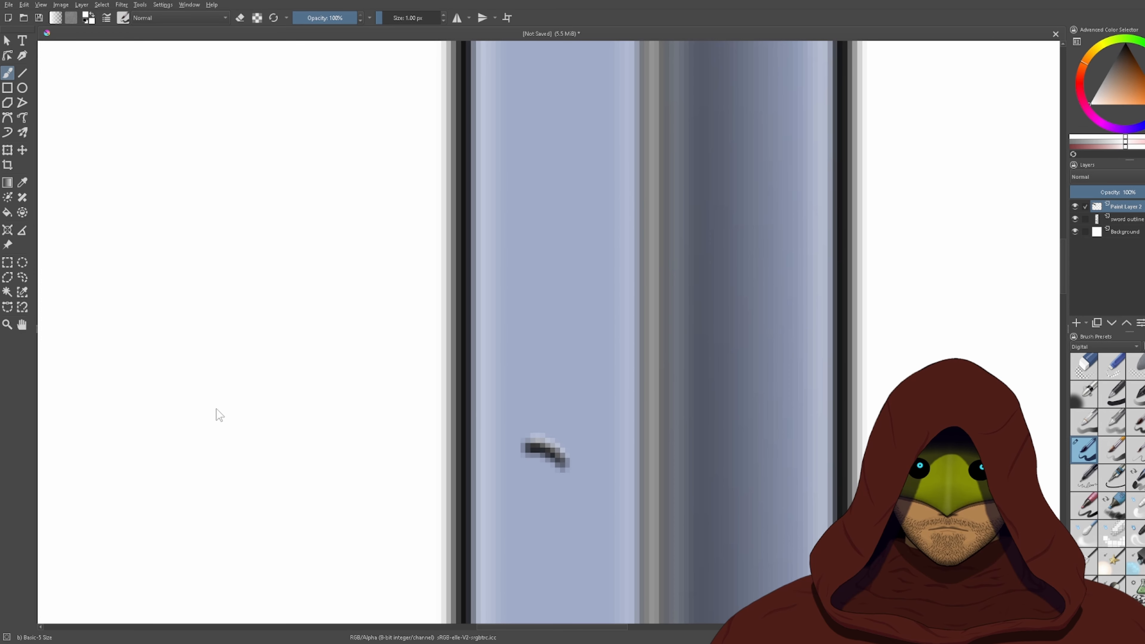
pyautogui.scroll(-5, 389, 405)
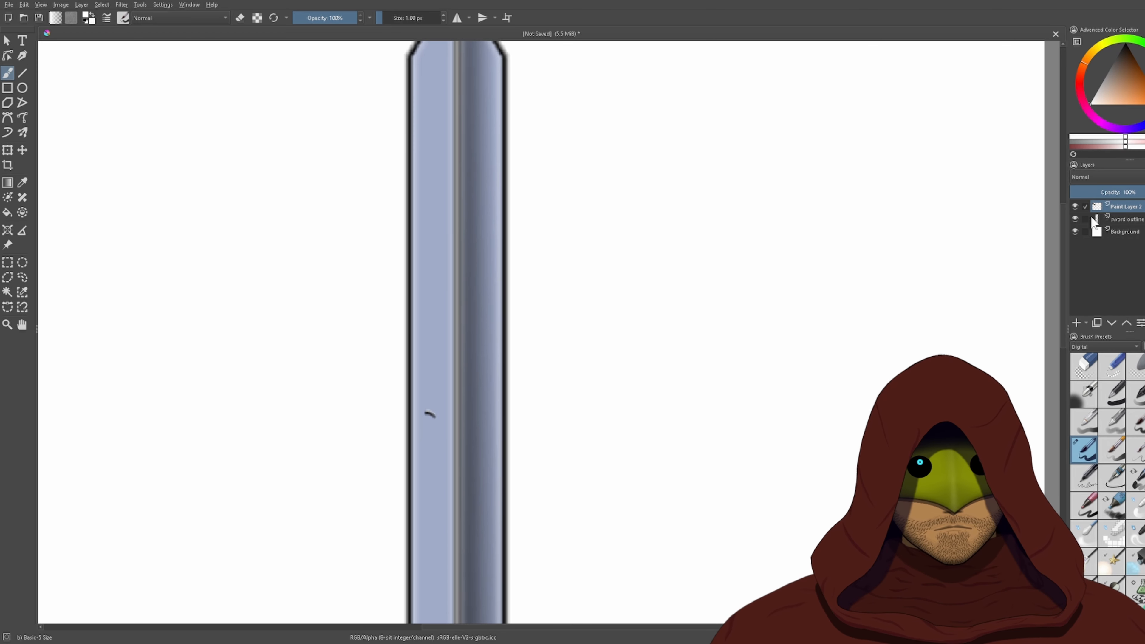
# - Lower the opacity of the blurred scratch's layer to about 13% and check it at several distances
pyautogui.moveTo(1113, 191); pyautogui.dragTo(1094, 188)
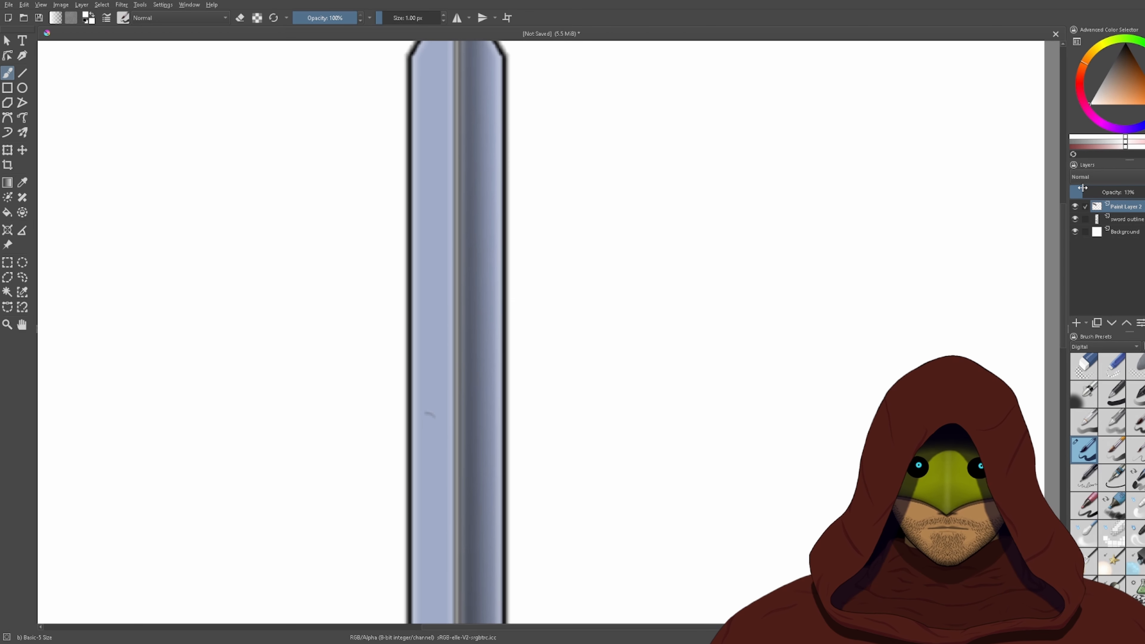
pyautogui.scroll(3, 595, 388)
pyautogui.moveTo(76, 560); pyautogui.dragTo(455, 470)
pyautogui.scroll(2, 455, 470)
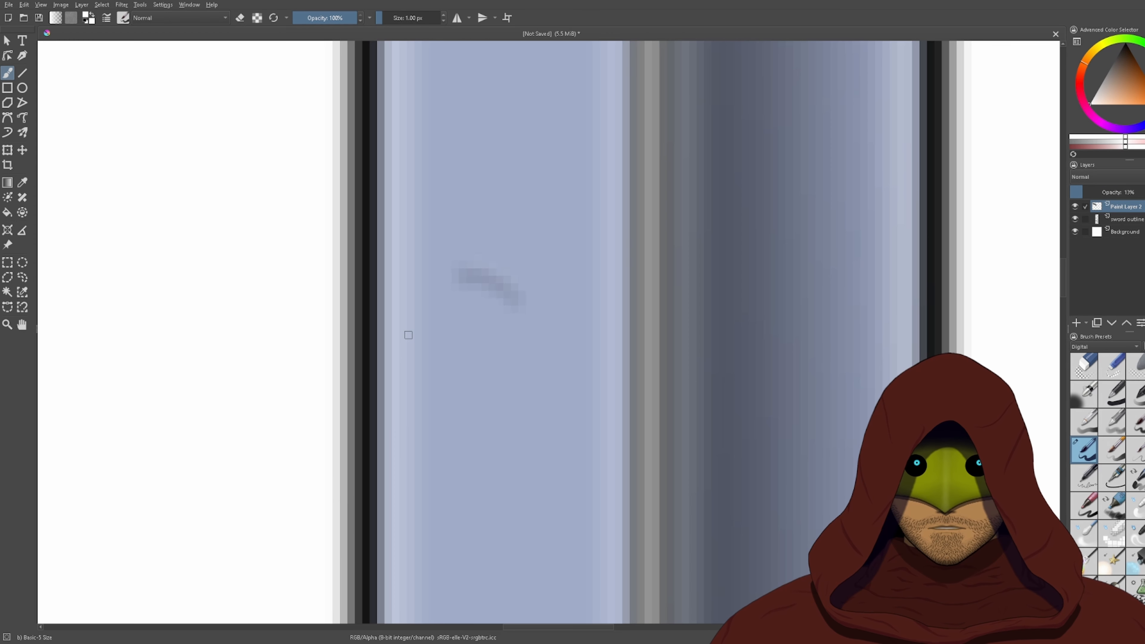
pyautogui.scroll(-5, 498, 292)
pyautogui.scroll(3, 550, 326)
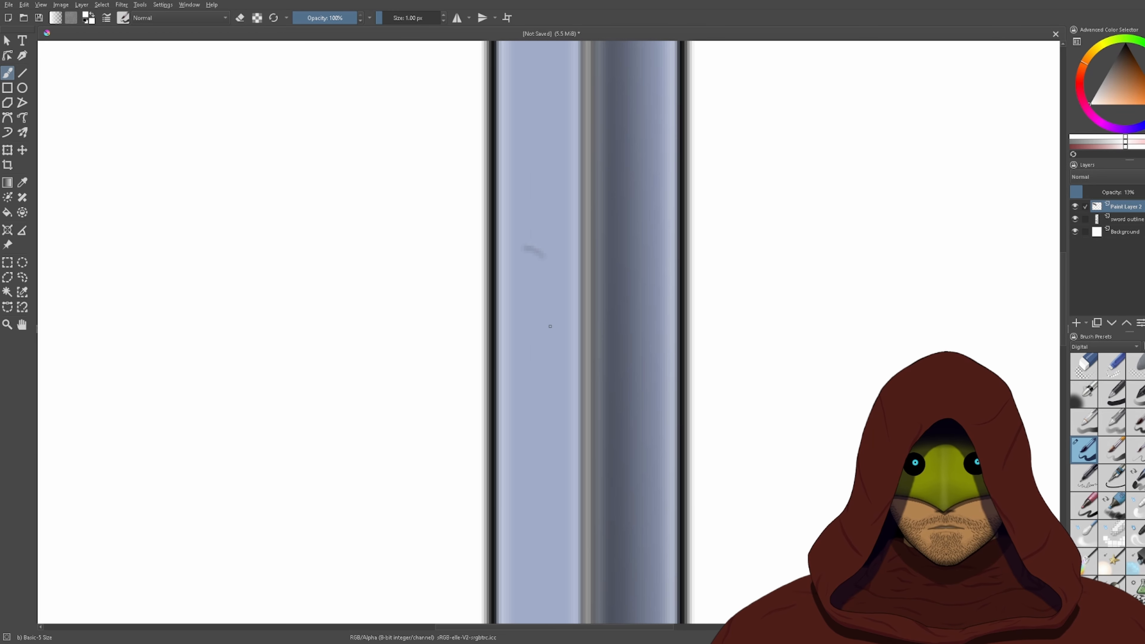
pyautogui.scroll(2, 492, 452)
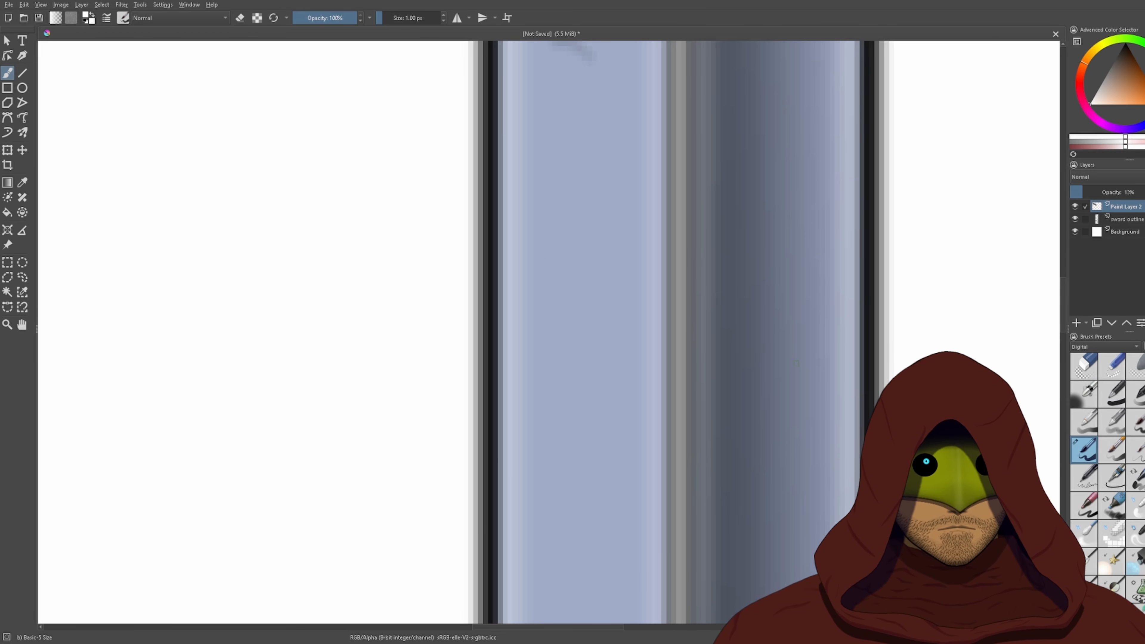
# - Add a new paint layer above the faint scratch and choose black for painting on the lower blade
pyautogui.scroll(-2, 796, 364)
pyautogui.click(1076, 323)
pyautogui.moveTo(678, 474); pyautogui.dragTo(560, 231)
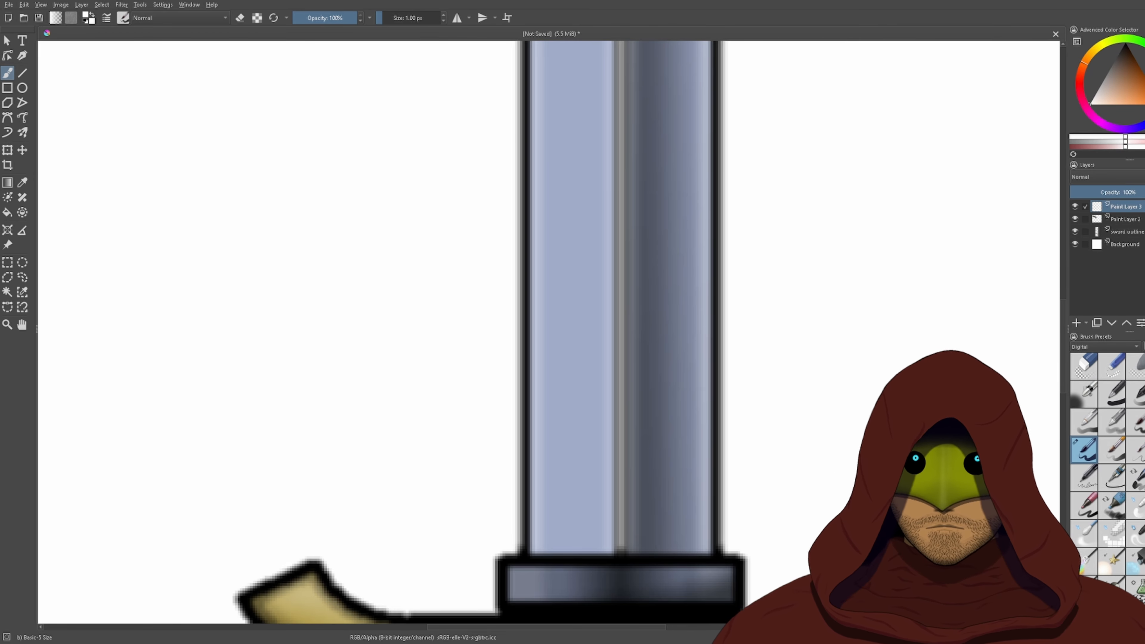
pyautogui.scroll(2, 649, 320)
pyautogui.moveTo(1098, 94); pyautogui.dragTo(1126, 42)
pyautogui.scroll(2, 591, 437)
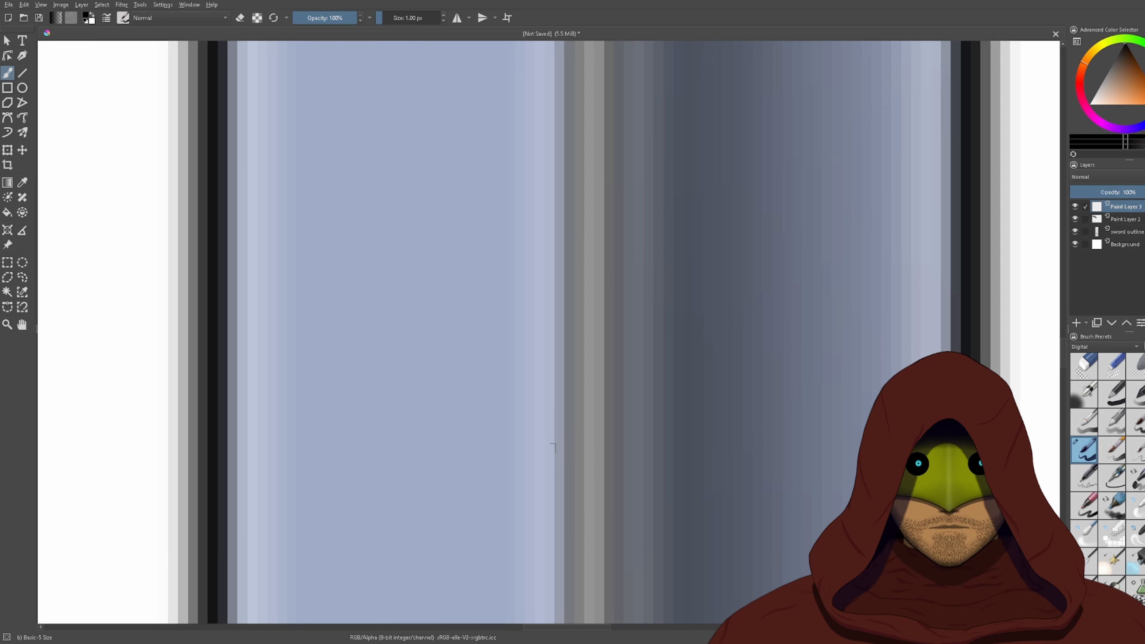
pyautogui.moveTo(361, 374); pyautogui.dragTo(311, 548)
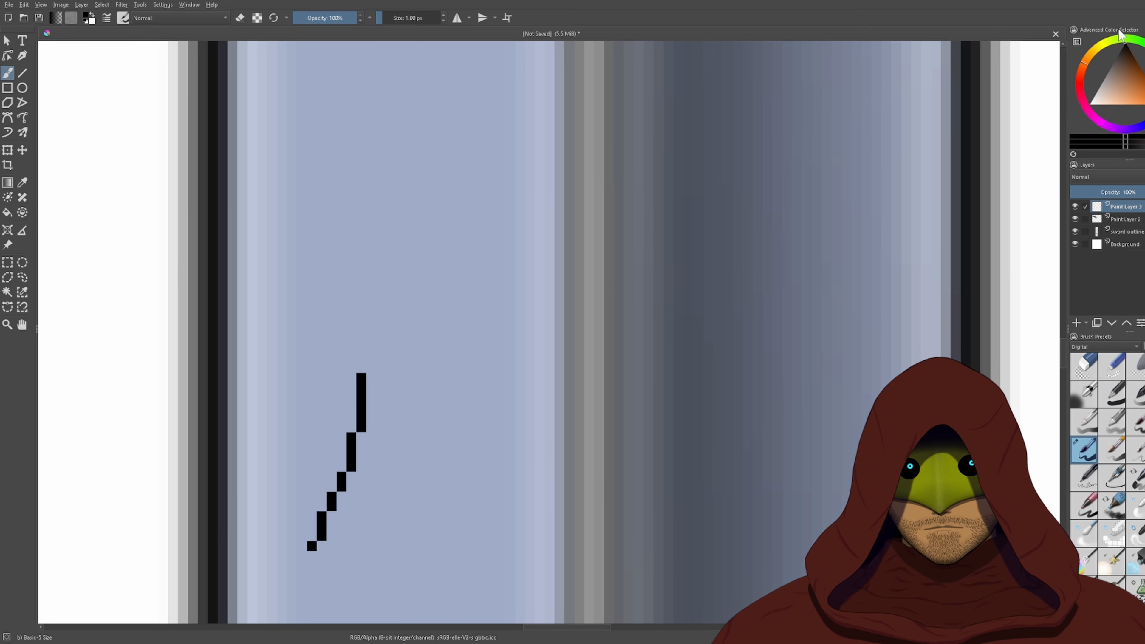
pyautogui.scroll(2, 395, 491)
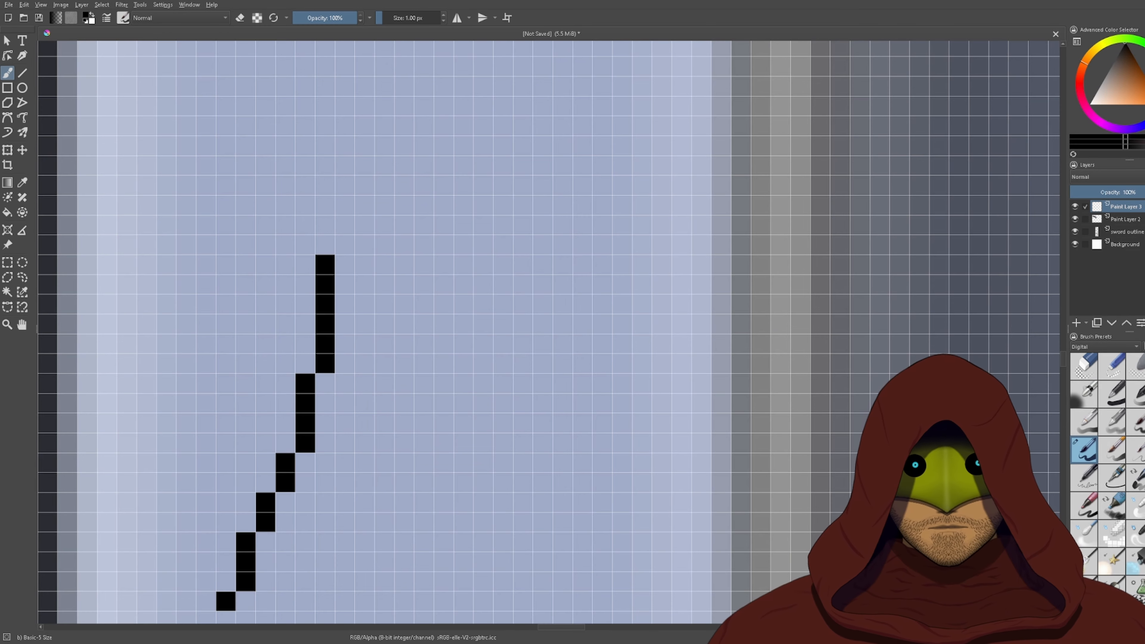
pyautogui.hotkey('ctrl', 'z')
# - Draw slanted black scratches on the light and dark halves of the lower blade with a 2 px brush
pyautogui.click(444, 16)
pyautogui.scroll(-3, 417, 427)
pyautogui.moveTo(444, 257); pyautogui.dragTo(370, 524)
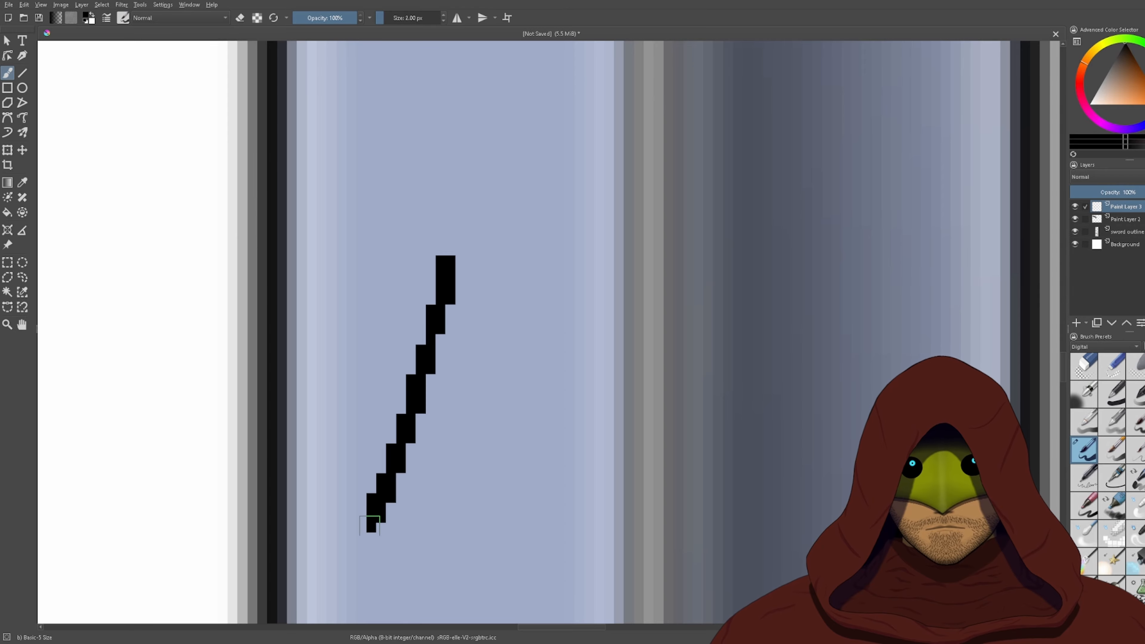
pyautogui.scroll(-2, 520, 413)
pyautogui.moveTo(553, 277); pyautogui.dragTo(465, 492)
pyautogui.scroll(1, 466, 487)
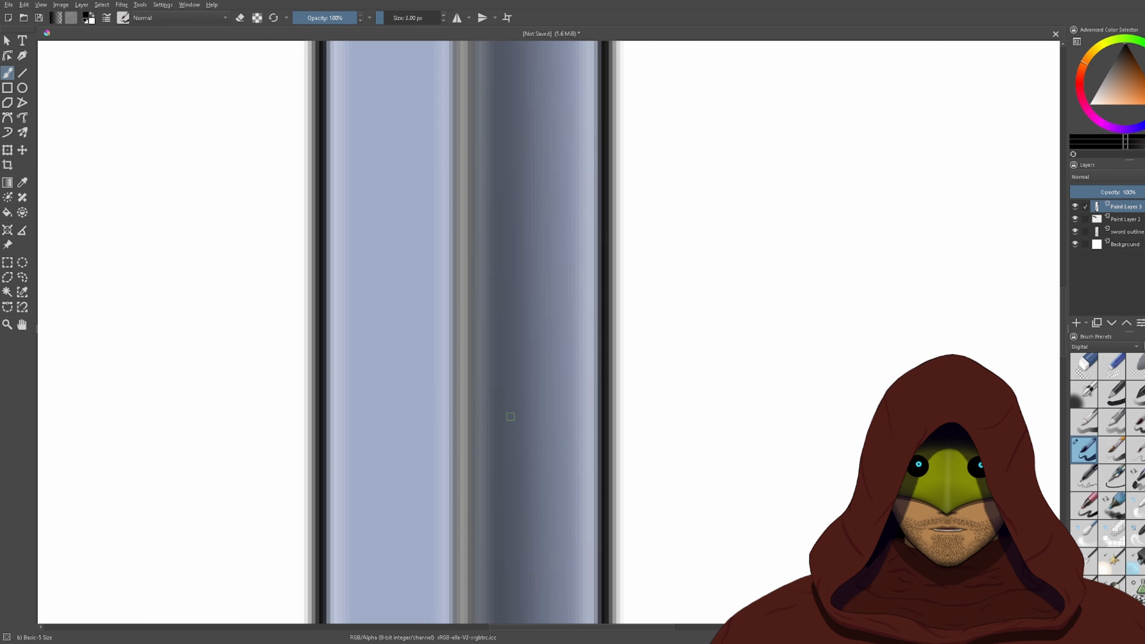
pyautogui.moveTo(518, 433); pyautogui.dragTo(549, 481)
# - Draw a slanted black scratch on the light half and a longer, steeper one on the dark half of the upper blade
pyautogui.moveTo(523, 270); pyautogui.dragTo(519, 527)
pyautogui.moveTo(512, 239); pyautogui.dragTo(509, 505)
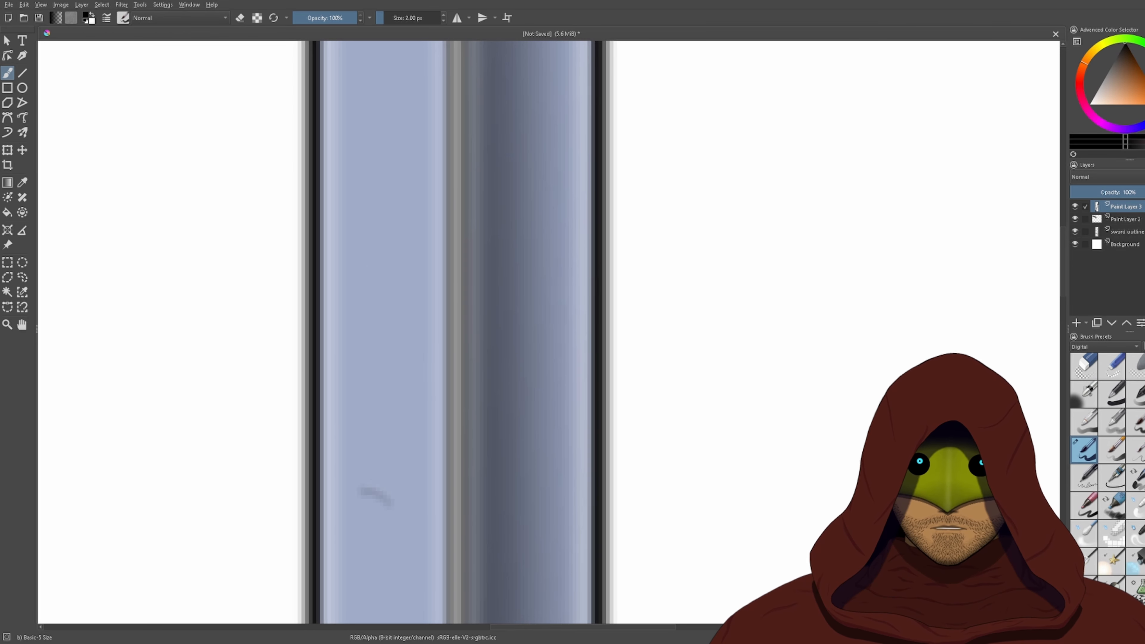
pyautogui.scroll(2, 506, 205)
pyautogui.moveTo(506, 205); pyautogui.dragTo(521, 433)
pyautogui.moveTo(323, 302); pyautogui.dragTo(255, 119)
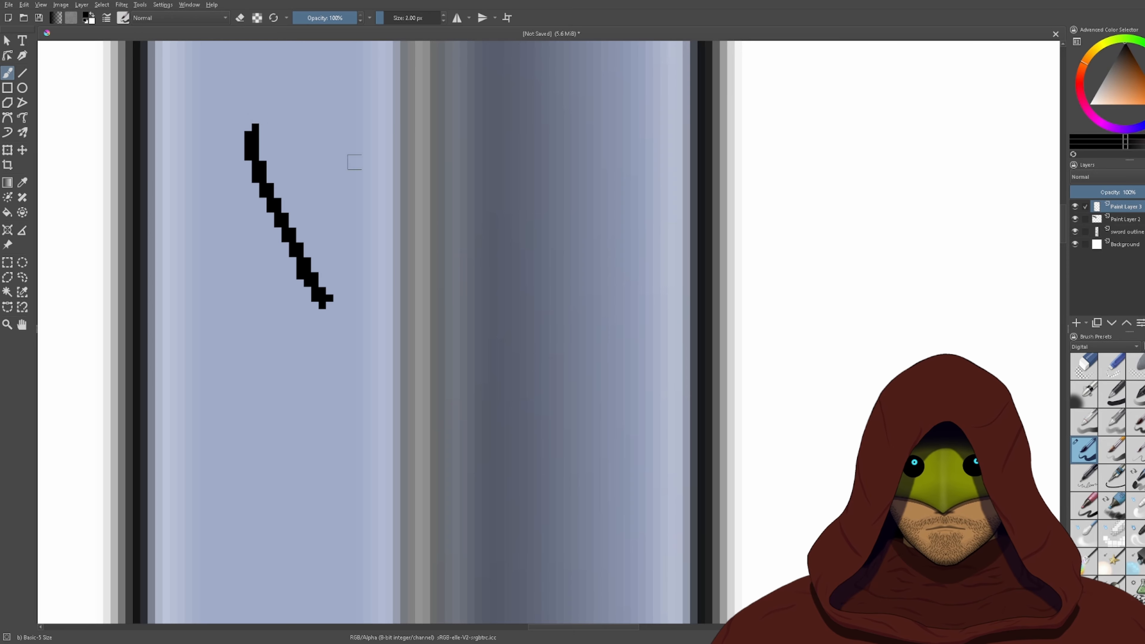
pyautogui.moveTo(507, 93); pyautogui.dragTo(378, 500)
pyautogui.scroll(-1, 378, 500)
pyautogui.scroll(-2, 378, 500)
pyautogui.moveTo(405, 377); pyautogui.dragTo(411, 467)
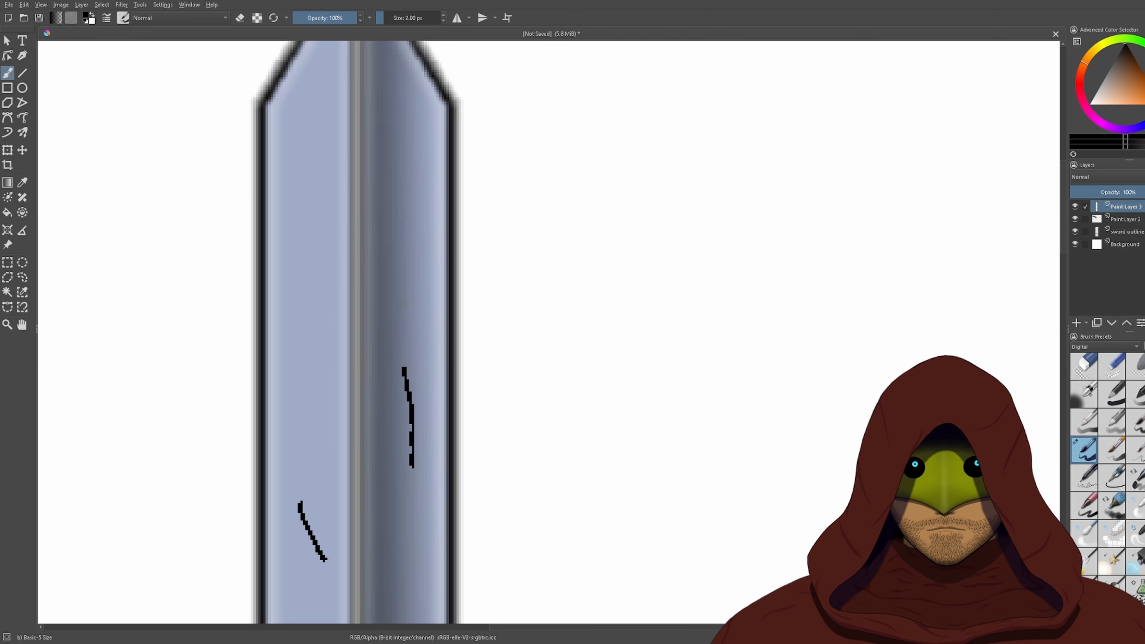
# - Draw a diagonal black scratch across the dark half and two short ones on the light half near the blade's tip
pyautogui.moveTo(414, 183); pyautogui.dragTo(398, 234)
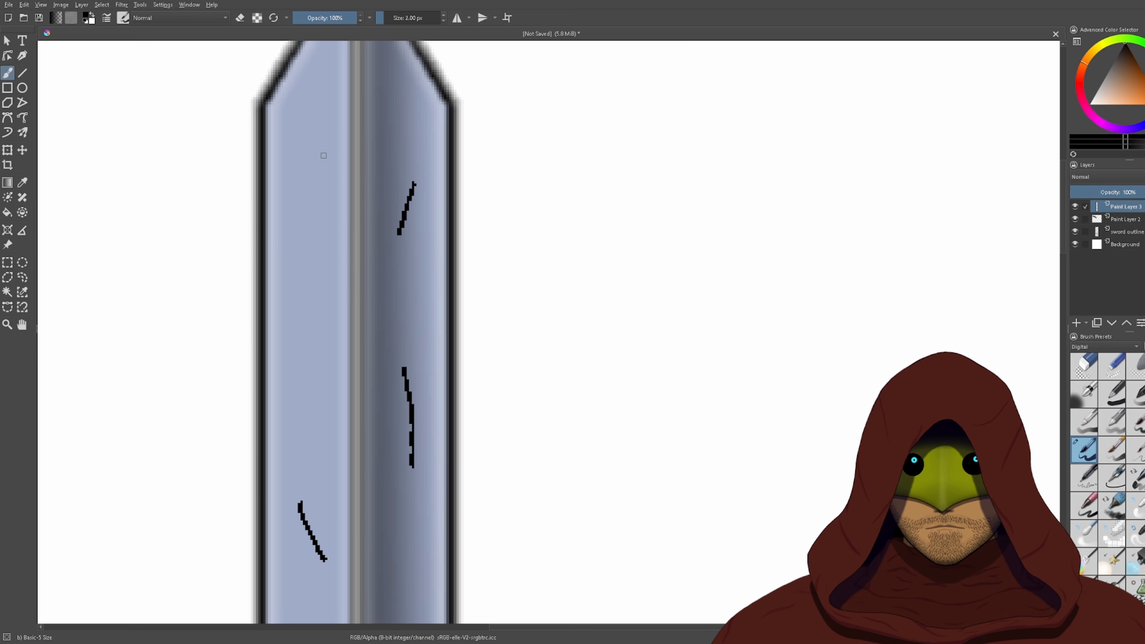
pyautogui.hotkey('ctrl', 'z')
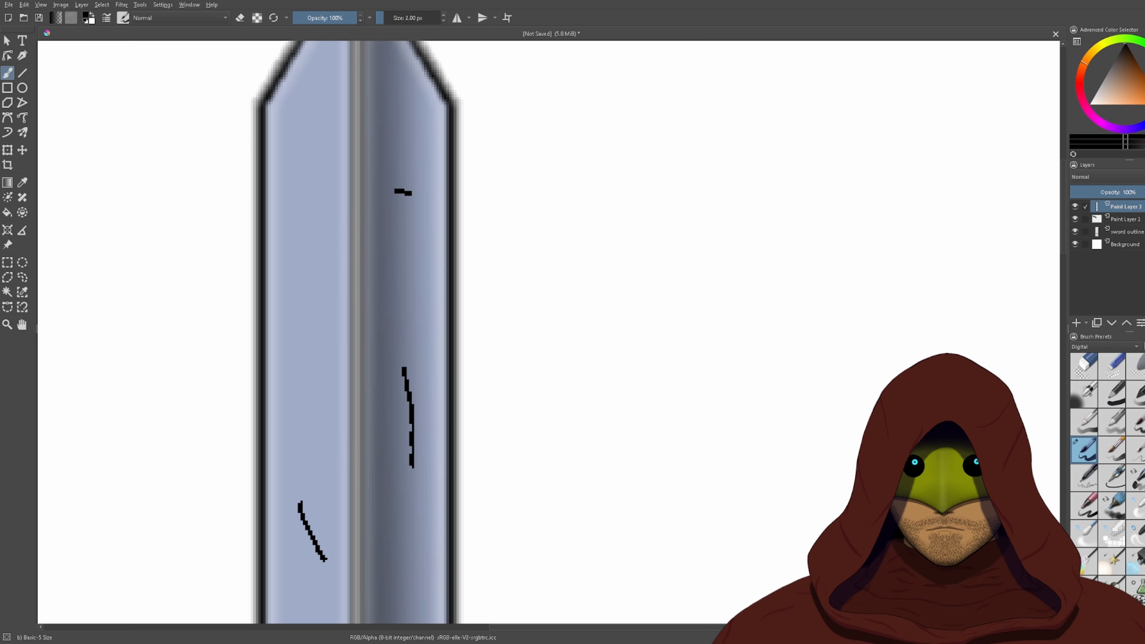
pyautogui.moveTo(435, 243); pyautogui.dragTo(387, 277)
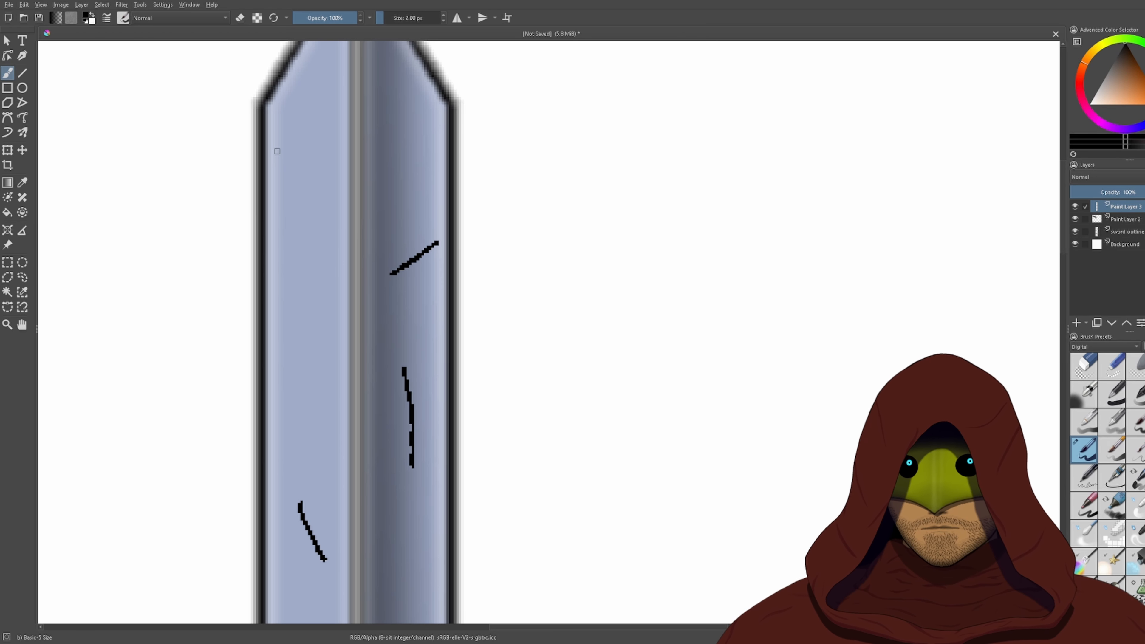
pyautogui.moveTo(302, 81); pyautogui.dragTo(317, 106)
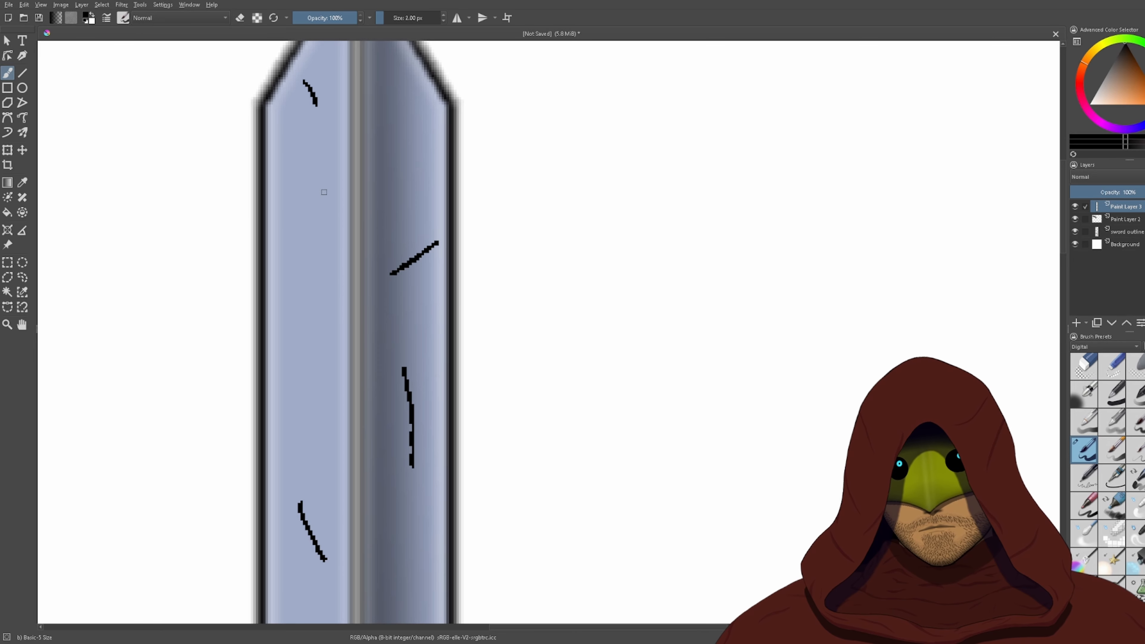
pyautogui.scroll(2, 333, 196)
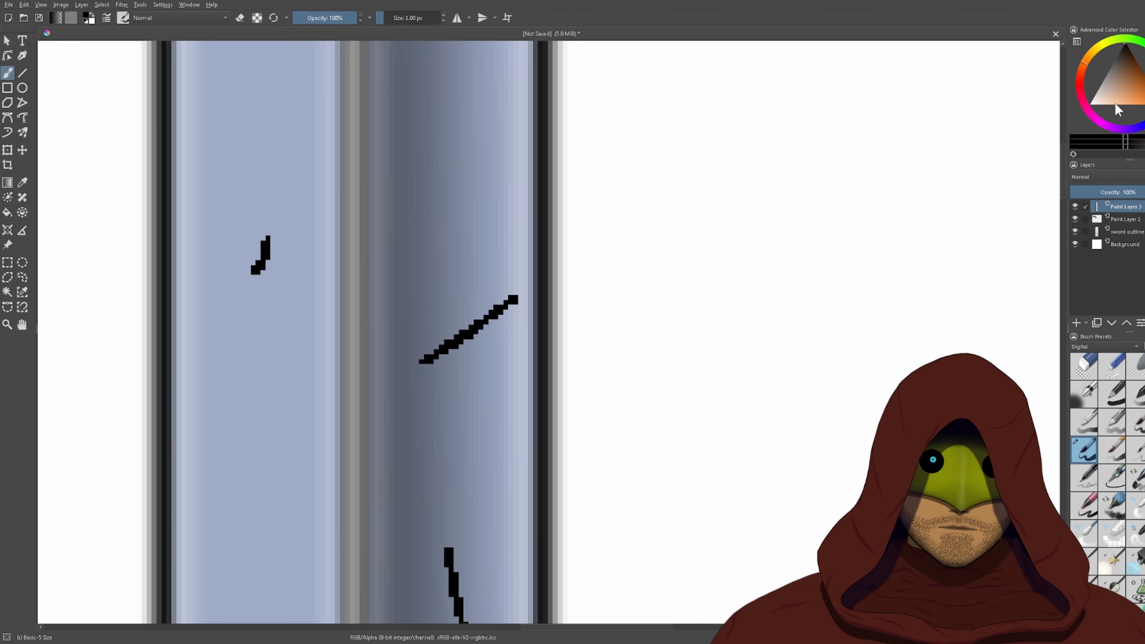
# - Paint a white highlight along the upper-right edge of the black scratch on the dark half of the lower blade with a 1 px brush
pyautogui.click(443, 15)
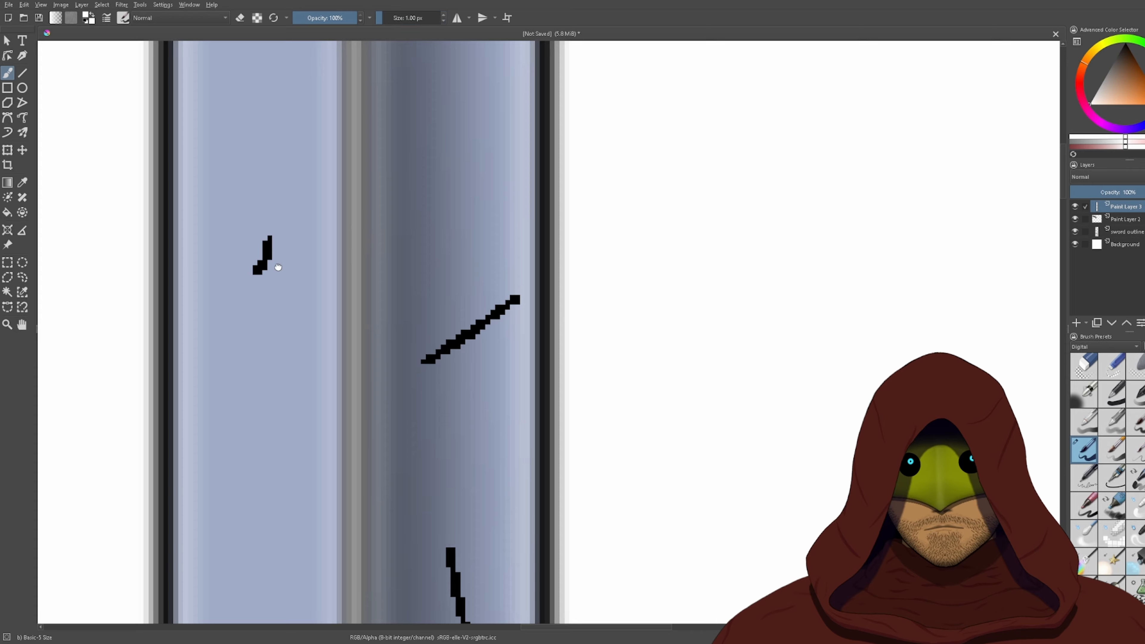
pyautogui.scroll(-4, 524, 415)
pyautogui.scroll(-5, 469, 553)
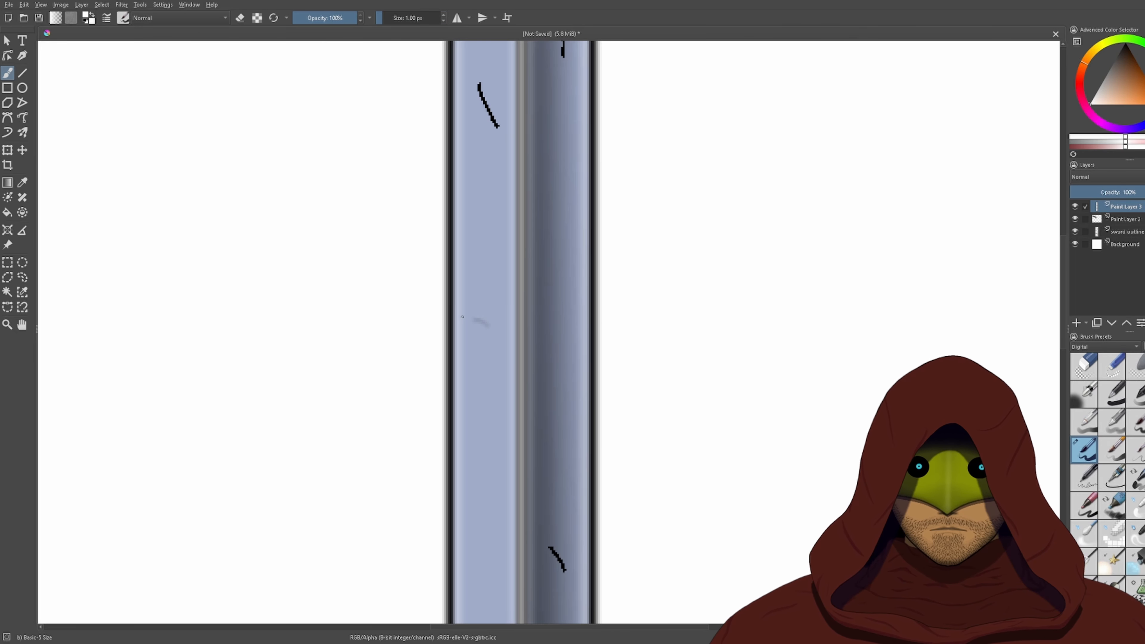
pyautogui.scroll(6, 405, 339)
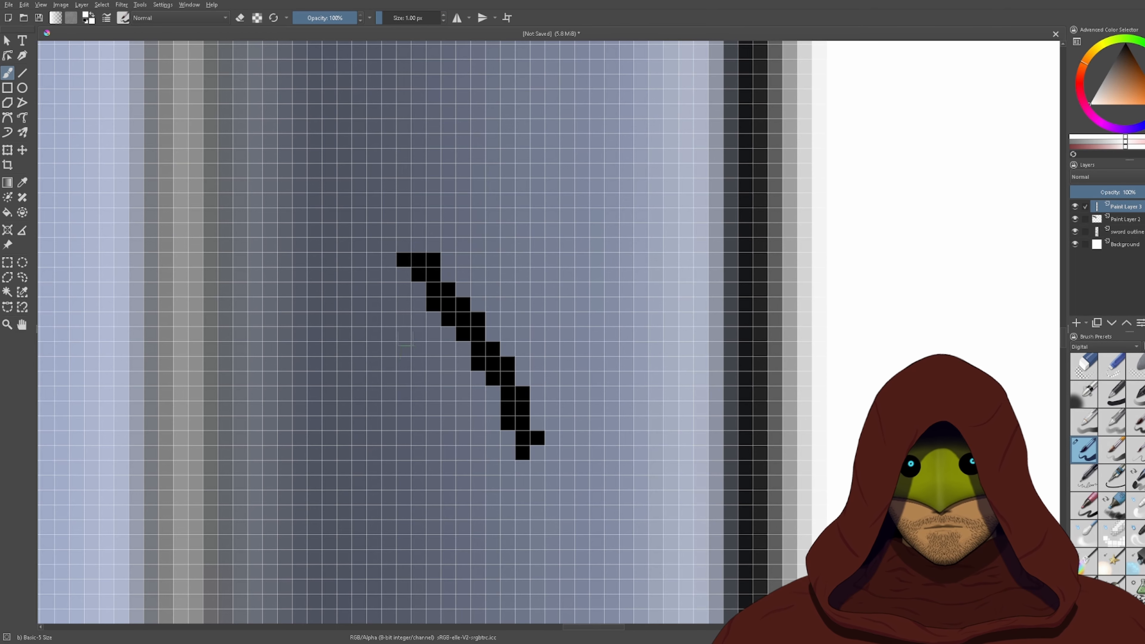
pyautogui.moveTo(410, 244)
pyautogui.mouseDown()
pyautogui.moveTo(436, 243)
pyautogui.moveTo(403, 243)
pyautogui.mouseUp()
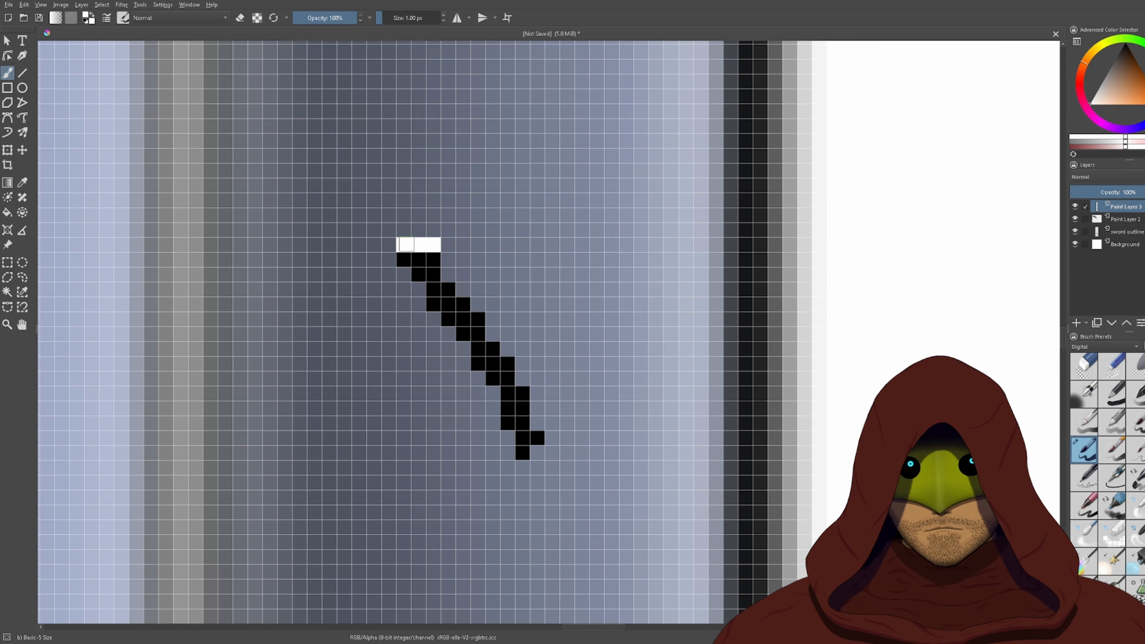
pyautogui.click(448, 260)
pyautogui.click(448, 274)
pyautogui.click(463, 288)
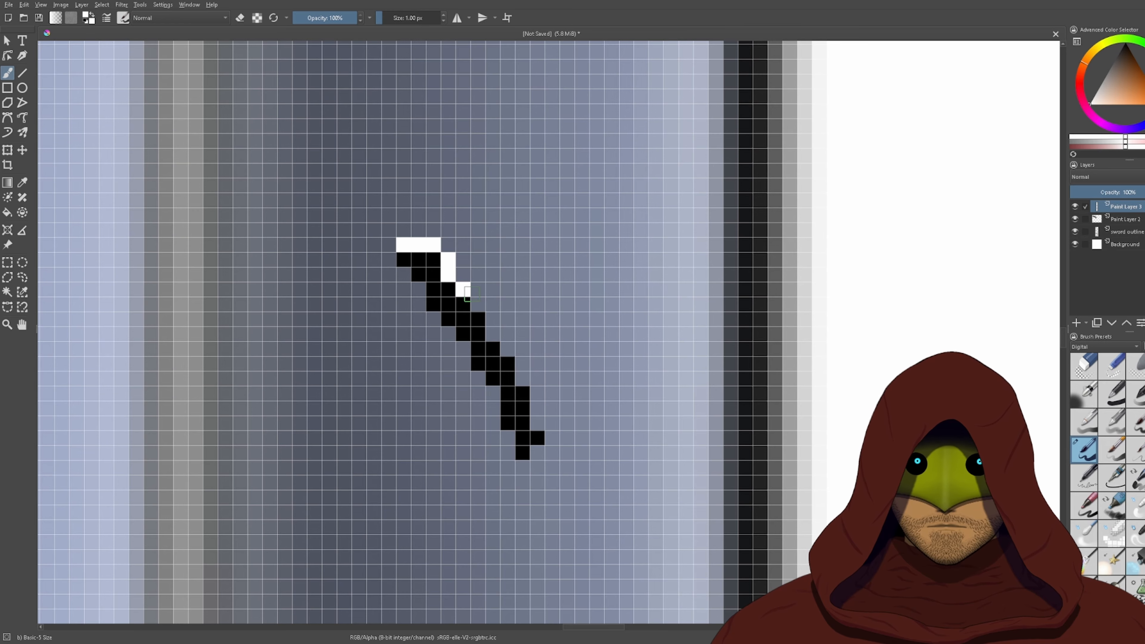
pyautogui.click(478, 303)
pyautogui.click(493, 318)
pyautogui.click(493, 332)
pyautogui.click(508, 348)
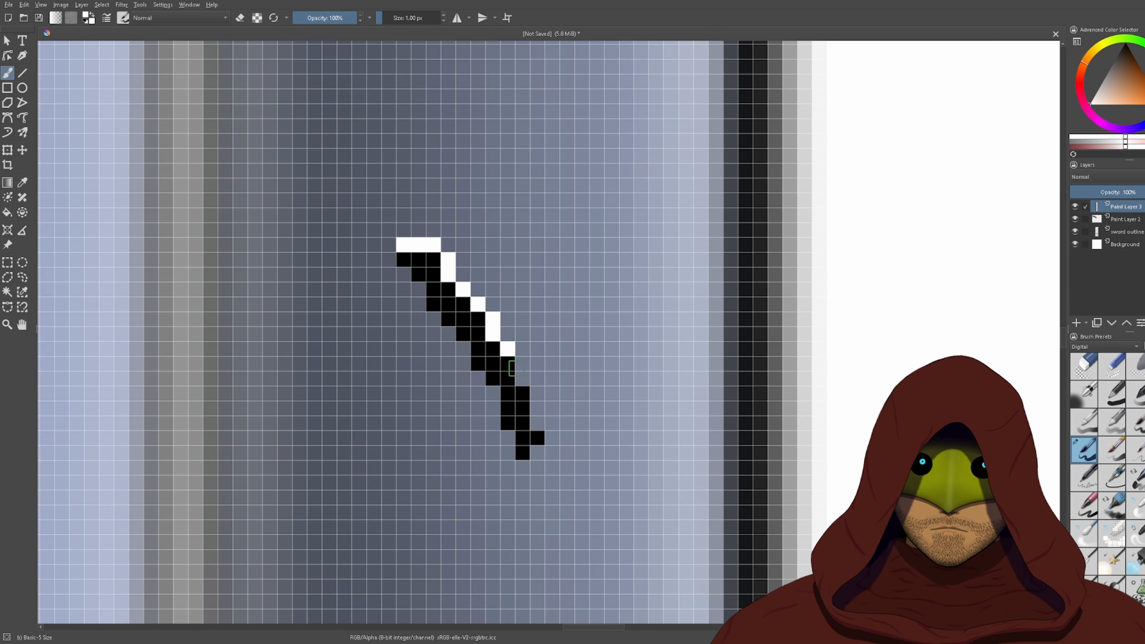
pyautogui.click(523, 378)
pyautogui.click(523, 362)
pyautogui.click(537, 409)
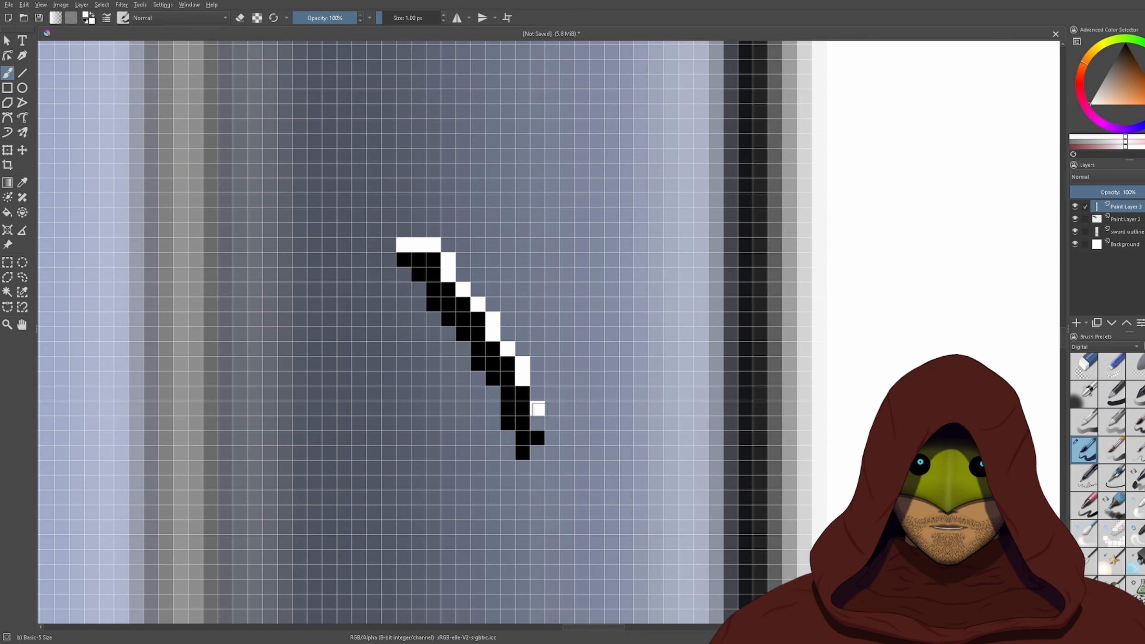
pyautogui.click(538, 423)
pyautogui.click(537, 394)
# - Paint a 1 px white highlight down the left edge of the slanted scratch on the blade's light half near the guard
pyautogui.scroll(-6, 550, 243)
pyautogui.scroll(-2, 556, 239)
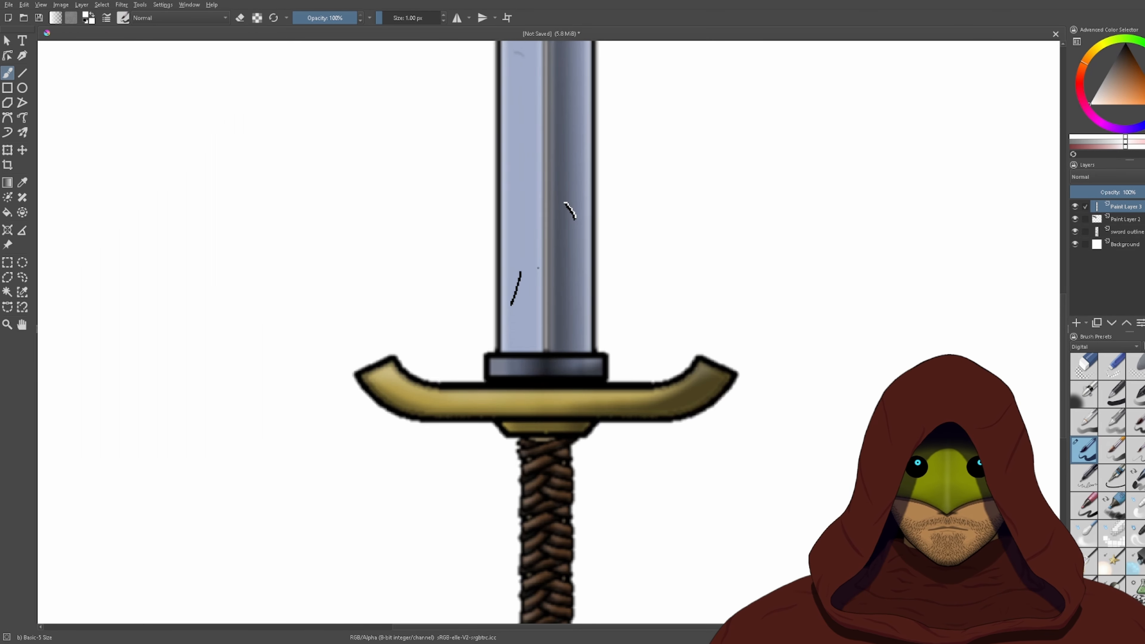
pyautogui.scroll(7, 830, 242)
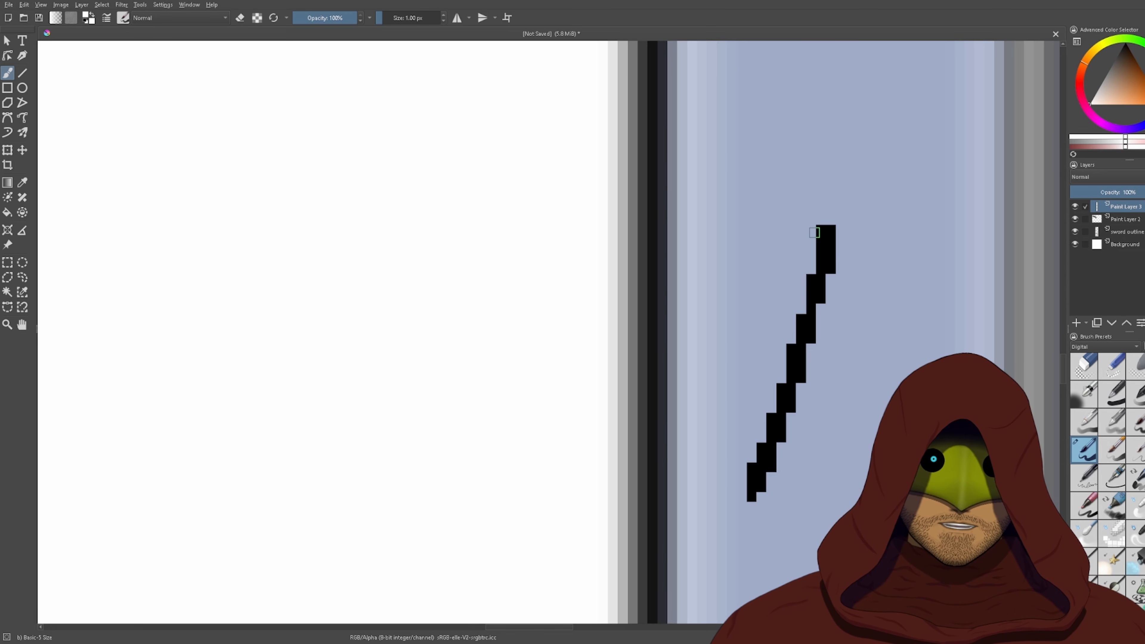
pyautogui.click(811, 239)
pyautogui.click(821, 259)
pyautogui.click(820, 269)
pyautogui.click(811, 270)
pyautogui.click(811, 259)
pyautogui.click(811, 249)
pyautogui.moveTo(811, 249); pyautogui.dragTo(841, 275)
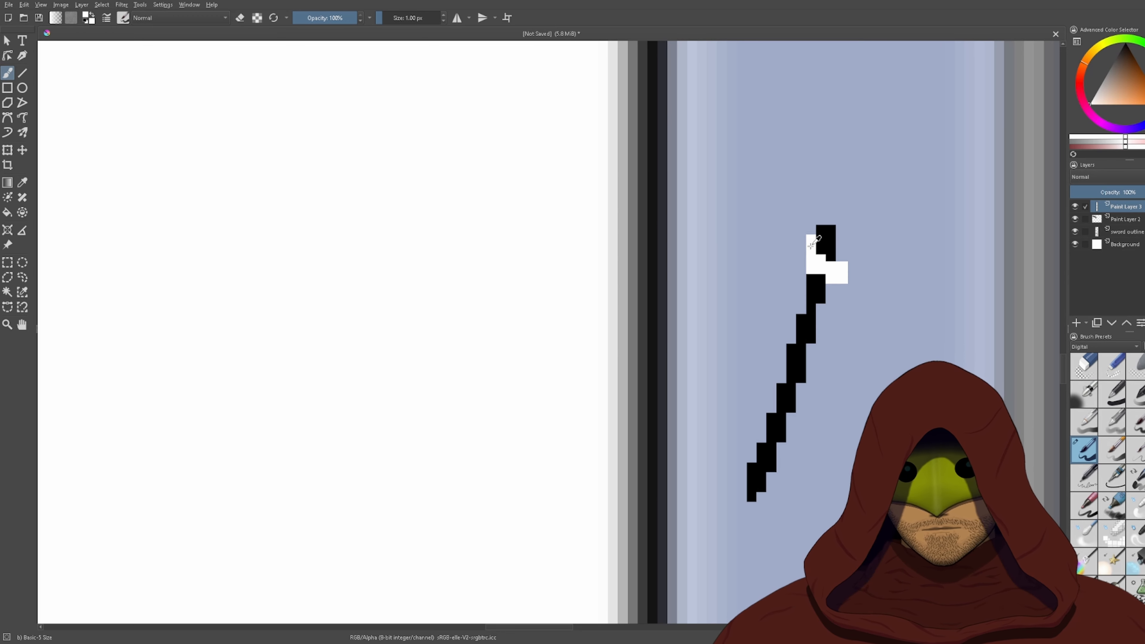
pyautogui.hotkey('ctrl', 'z')
pyautogui.moveTo(811, 240)
pyautogui.mouseDown()
pyautogui.moveTo(791, 352)
pyautogui.moveTo(749, 463)
pyautogui.mouseUp()
# - Trace the right edge of the slanted scratch on the light half of the upper blade with a 1 px white highlight
pyautogui.scroll(-5, 757, 431)
pyautogui.moveTo(811, 64)
pyautogui.mouseDown()
pyautogui.moveTo(743, 276)
pyautogui.moveTo(741, 355)
pyautogui.mouseUp()
pyautogui.scroll(4, 685, 356)
pyautogui.scroll(1, 442, 346)
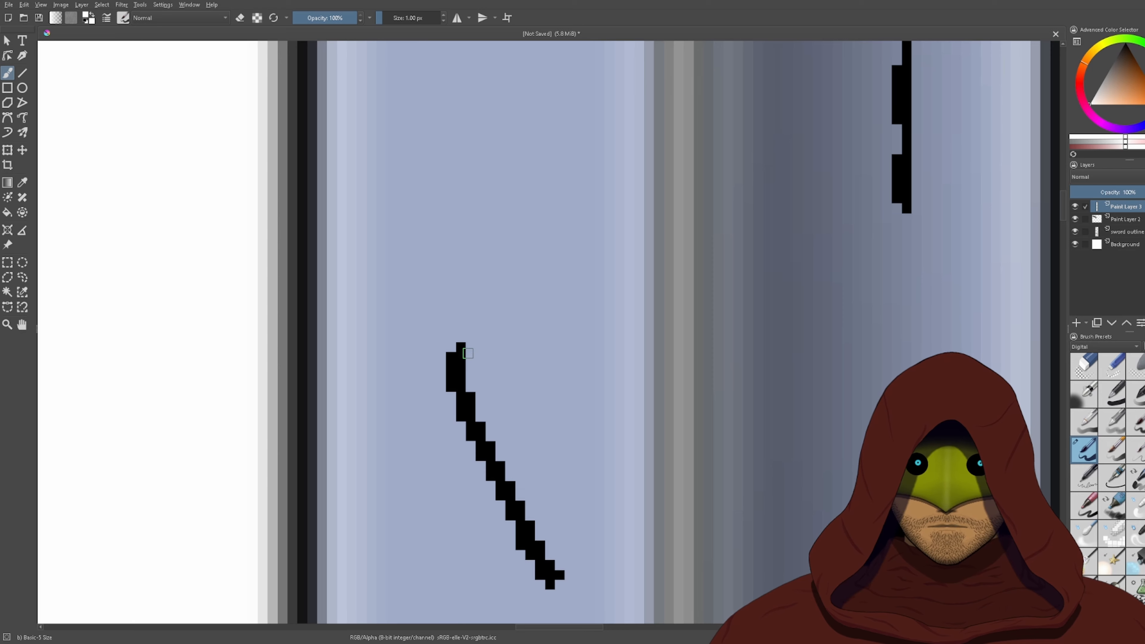
pyautogui.moveTo(468, 353)
pyautogui.mouseDown()
pyautogui.moveTo(477, 407)
pyautogui.moveTo(482, 416)
pyautogui.moveTo(481, 396)
pyautogui.moveTo(550, 558)
pyautogui.mouseUp()
pyautogui.click(560, 565)
# - Paint a 1 px white highlight along the full right edge of the long, steep scratch on the dark half of the upper blade
pyautogui.moveTo(577, 457)
pyautogui.mouseDown()
pyautogui.moveTo(527, 524)
pyautogui.moveTo(400, 609)
pyautogui.mouseUp()
pyautogui.scroll(1, 692, 121)
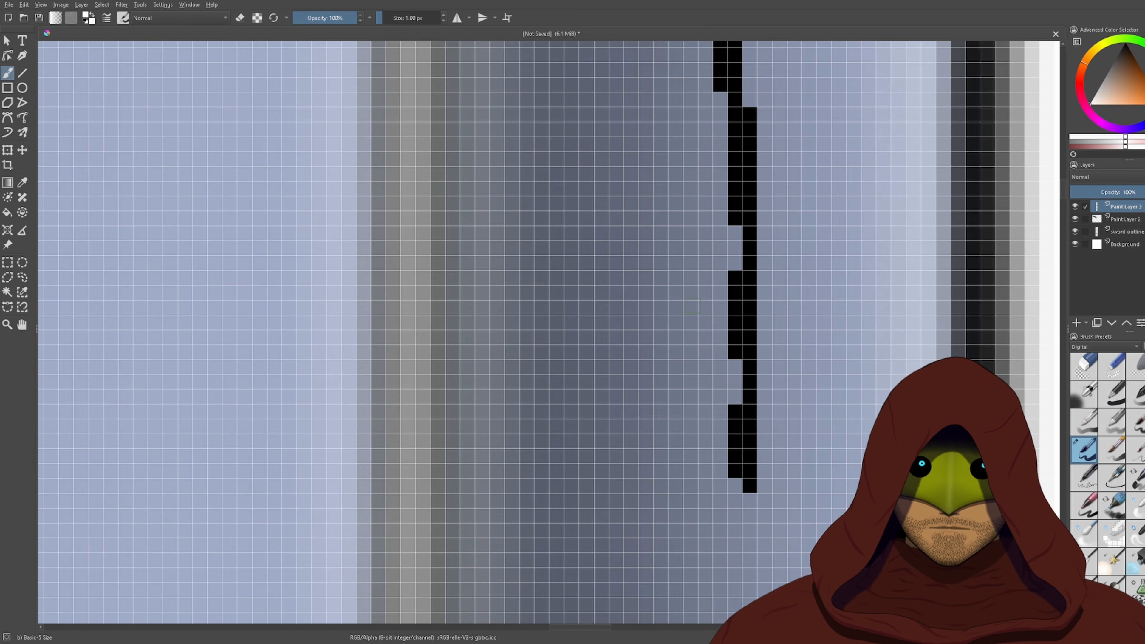
pyautogui.moveTo(691, 122); pyautogui.dragTo(580, 373)
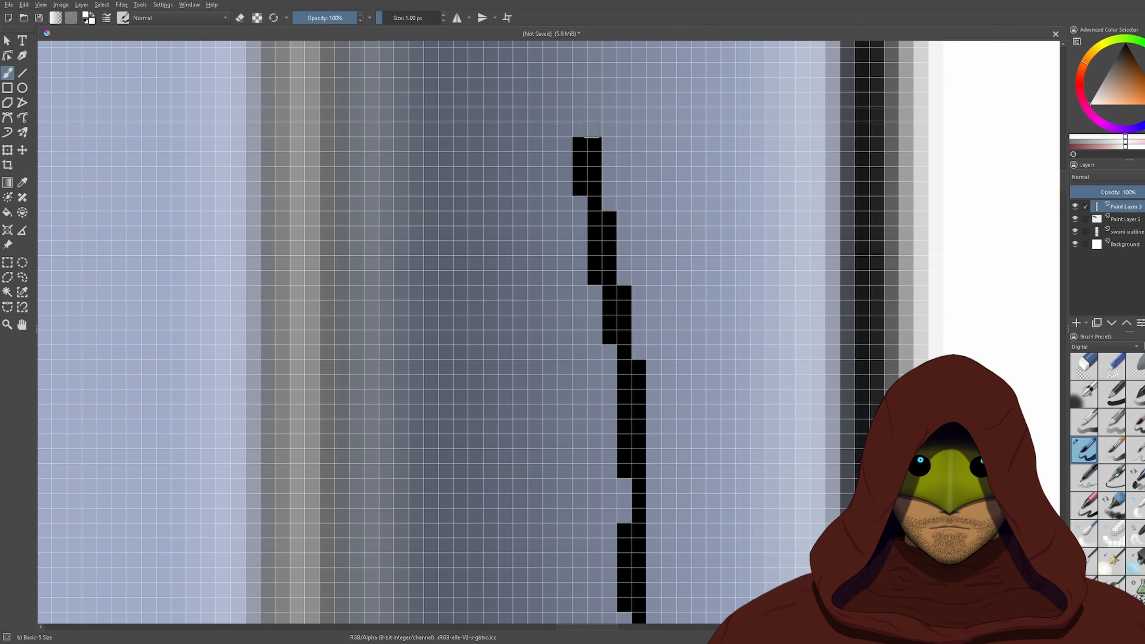
pyautogui.moveTo(594, 130)
pyautogui.mouseDown()
pyautogui.moveTo(608, 212)
pyautogui.moveTo(625, 225)
pyautogui.moveTo(622, 280)
pyautogui.mouseUp()
pyautogui.moveTo(627, 204); pyautogui.dragTo(627, 225)
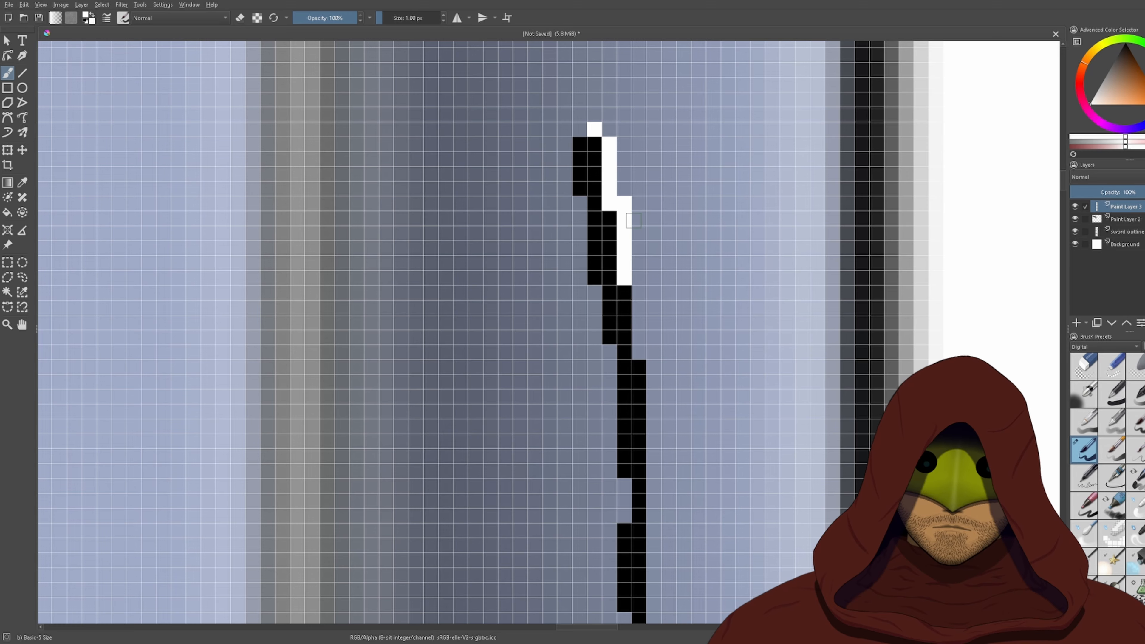
pyautogui.hotkey('ctrl', 'z')
pyautogui.click(626, 221)
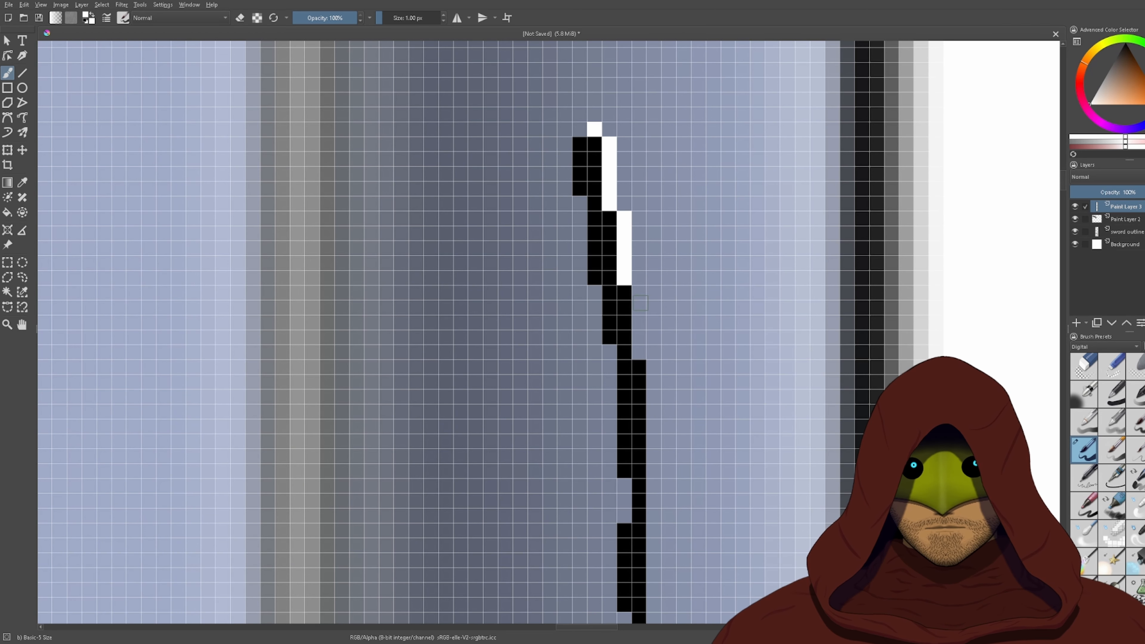
pyautogui.moveTo(640, 298); pyautogui.dragTo(654, 622)
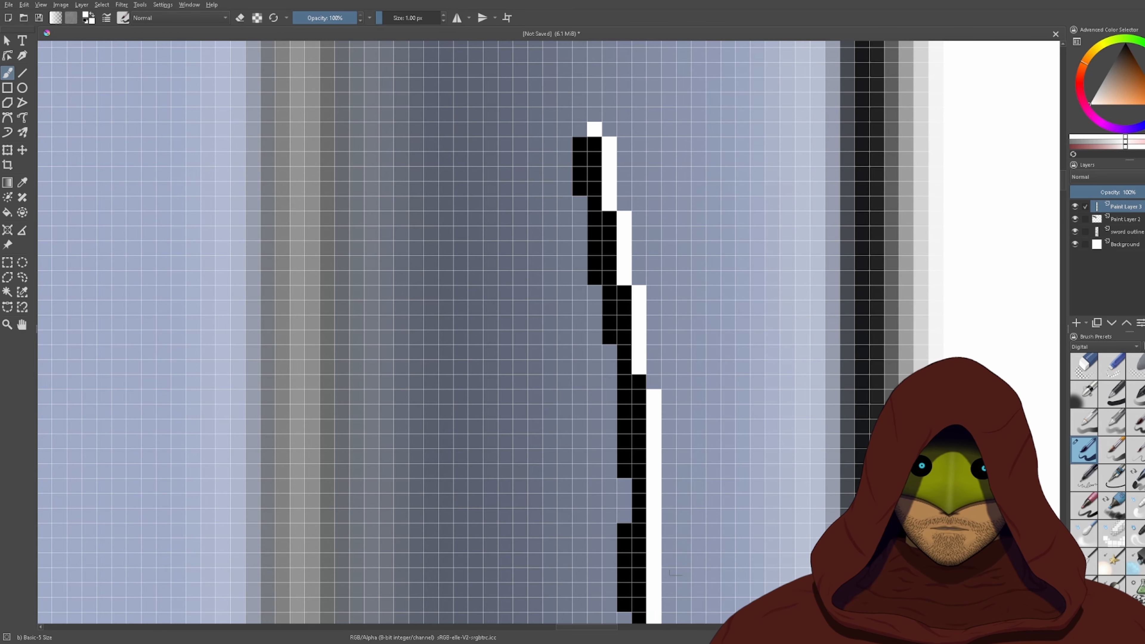
pyautogui.moveTo(677, 569); pyautogui.dragTo(653, 247)
pyautogui.moveTo(630, 312); pyautogui.dragTo(632, 357)
pyautogui.click(633, 387)
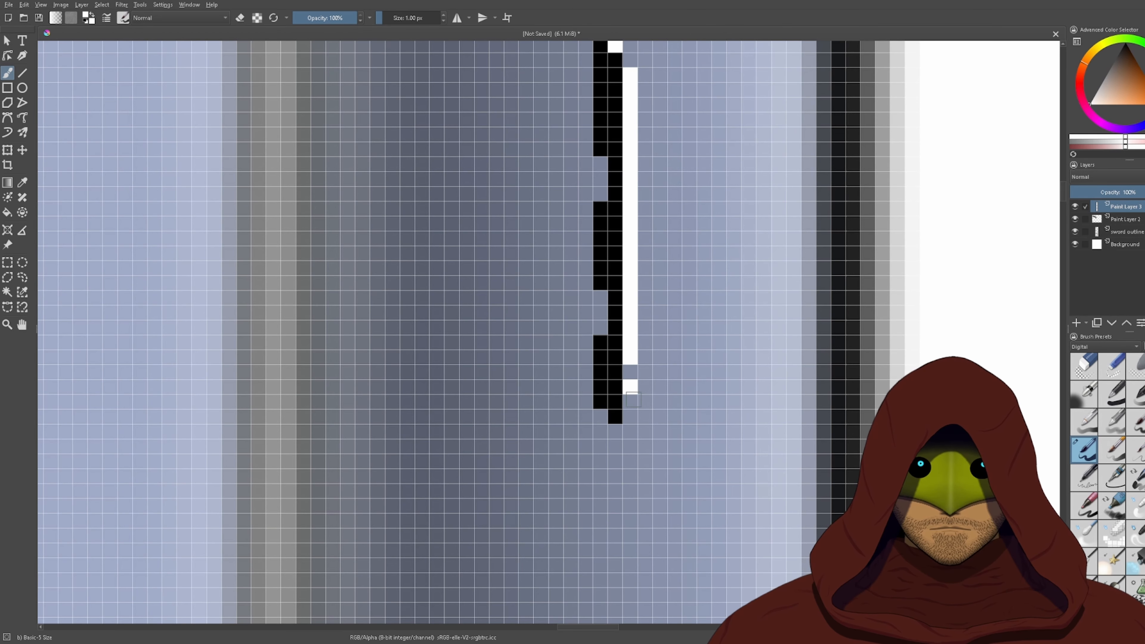
pyautogui.click(633, 402)
pyautogui.click(632, 371)
# - Paint a stepped white highlight along the upper edge of the diagonal scratch on the dark half near the blade's tip
pyautogui.scroll(-5, 678, 242)
pyautogui.moveTo(653, 48); pyautogui.dragTo(651, 198)
pyautogui.scroll(4, 650, 169)
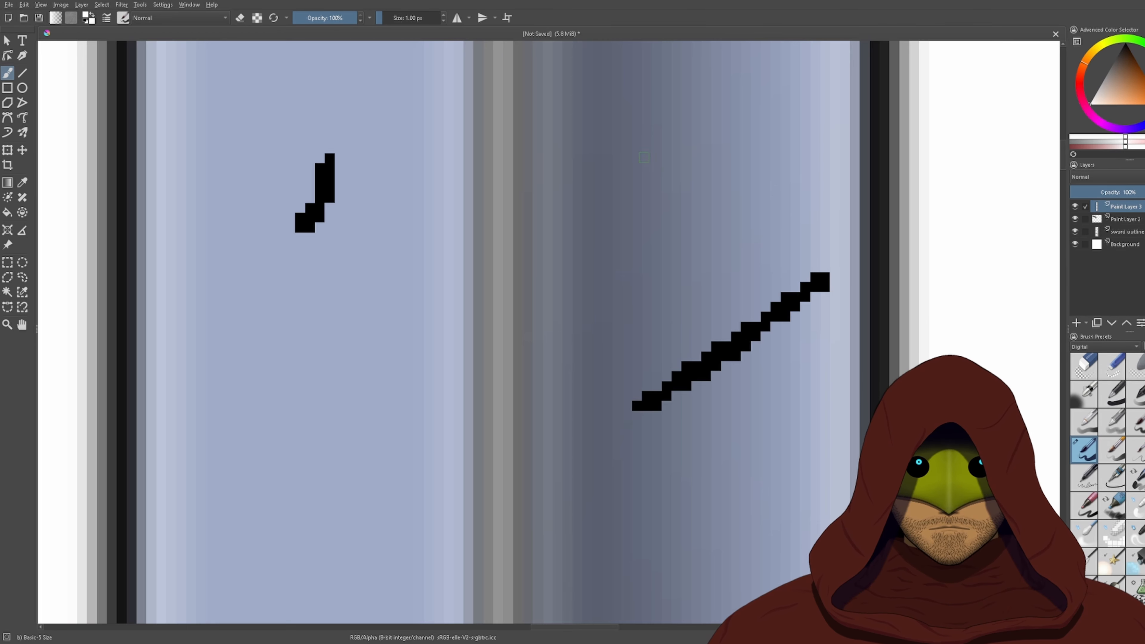
pyautogui.moveTo(828, 266); pyautogui.dragTo(810, 265)
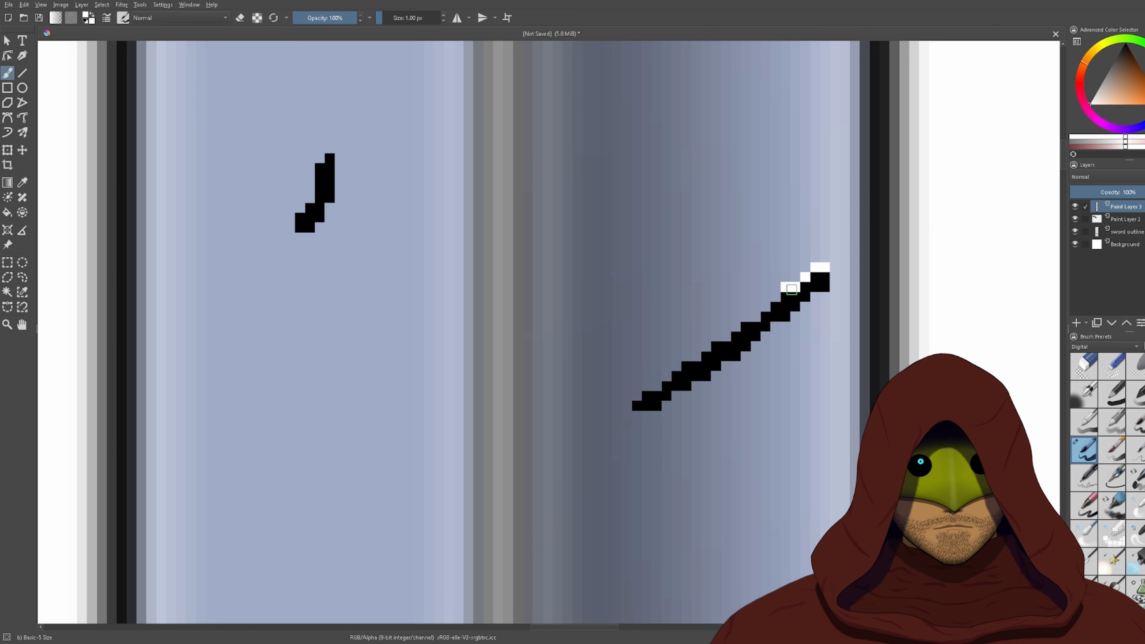
pyautogui.moveTo(767, 308); pyautogui.dragTo(747, 315)
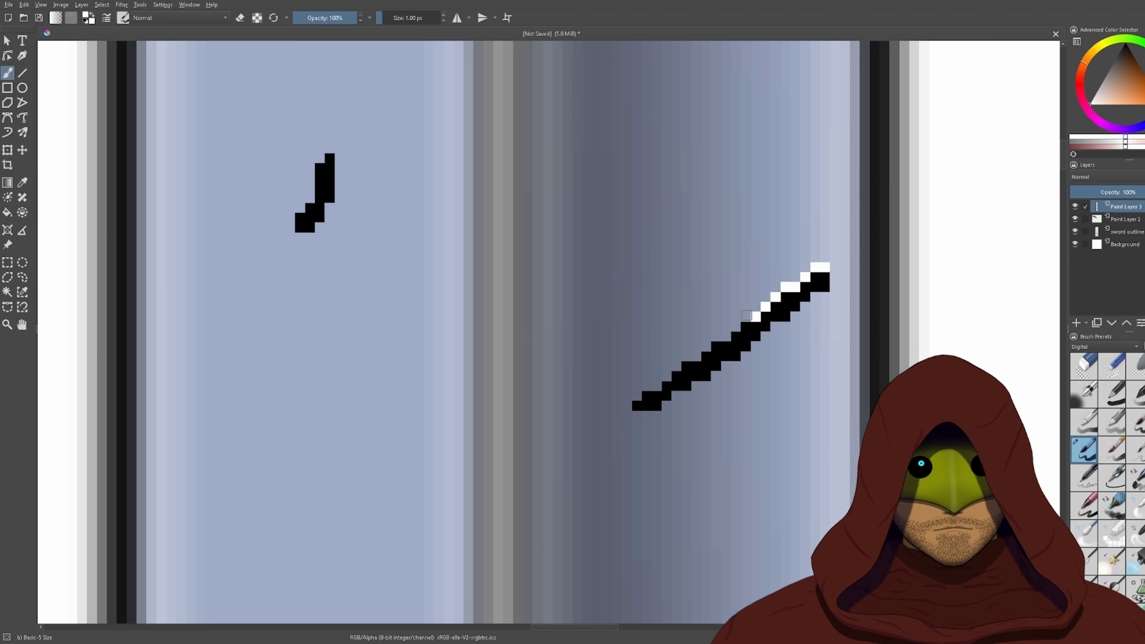
pyautogui.click(735, 326)
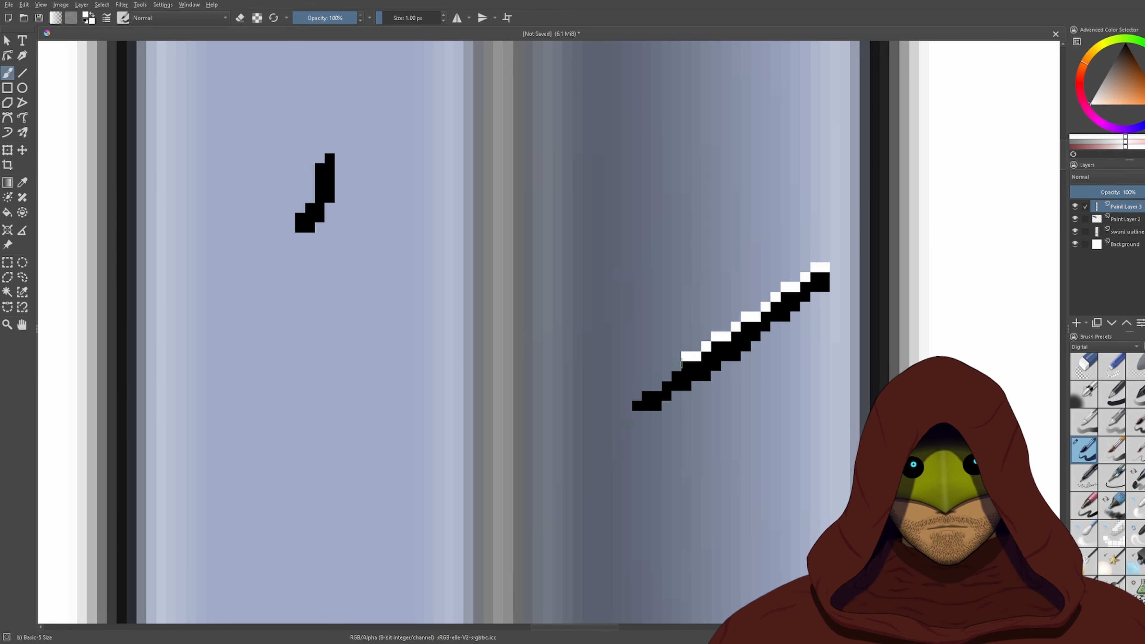
pyautogui.moveTo(656, 376); pyautogui.dragTo(669, 376)
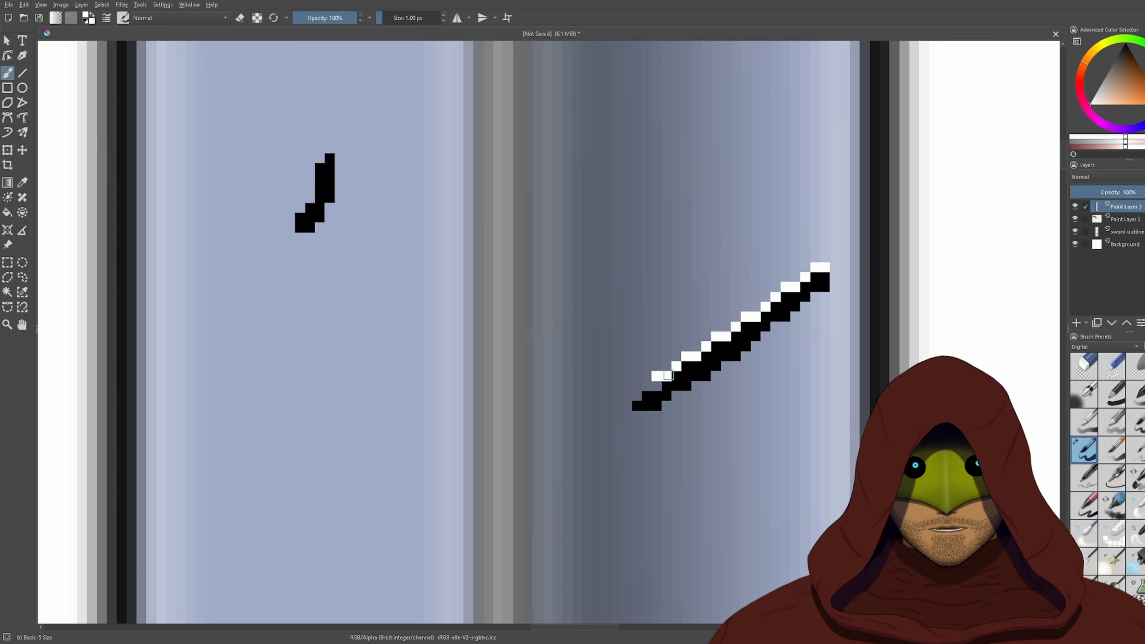
pyautogui.click(647, 386)
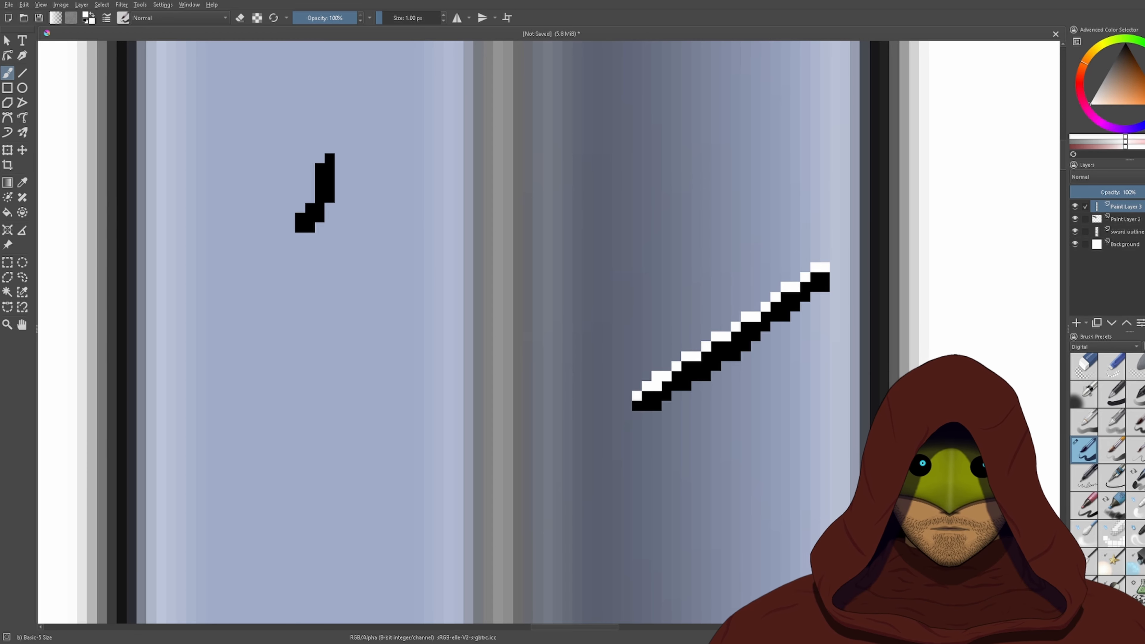
# - Add white highlight pixels along the top and left edge of the small curved scratch on the light half of the upper blade
pyautogui.moveTo(410, 294); pyautogui.dragTo(576, 417)
pyautogui.scroll(2, 555, 333)
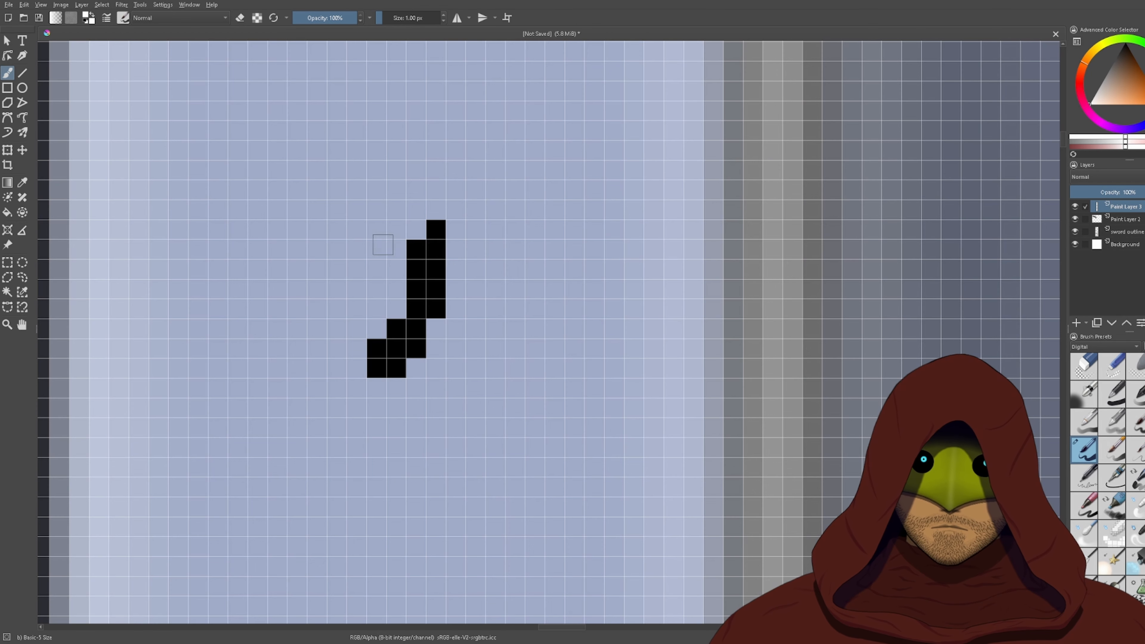
pyautogui.moveTo(383, 245); pyautogui.dragTo(458, 296)
pyautogui.click(510, 260)
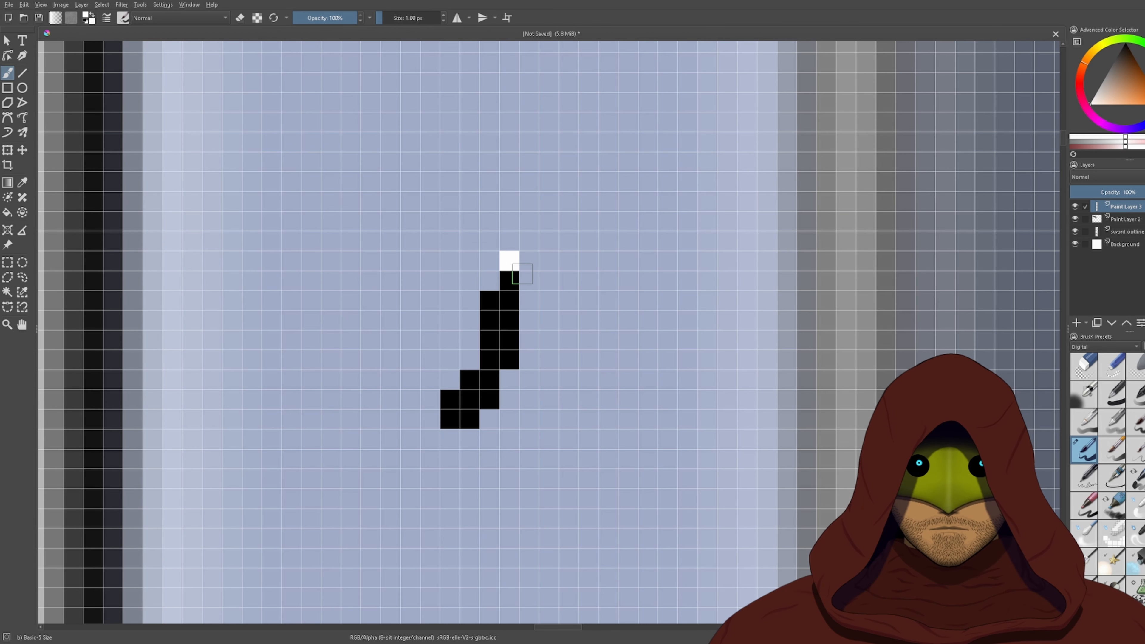
pyautogui.click(489, 281)
pyautogui.moveTo(471, 318); pyautogui.dragTo(472, 360)
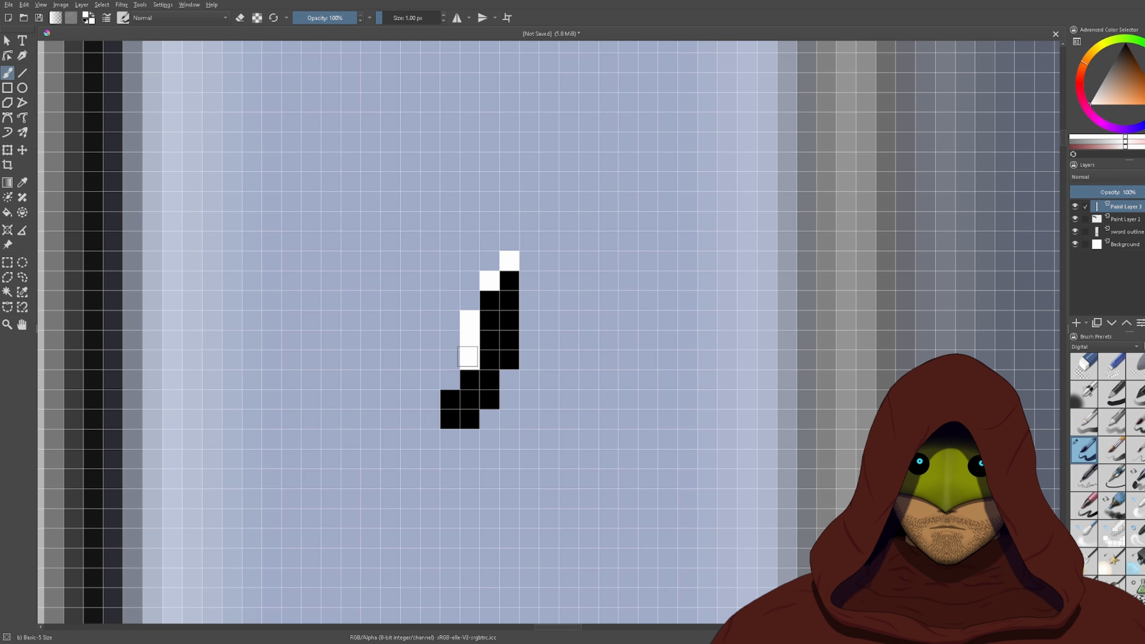
pyautogui.click(469, 301)
pyautogui.click(450, 379)
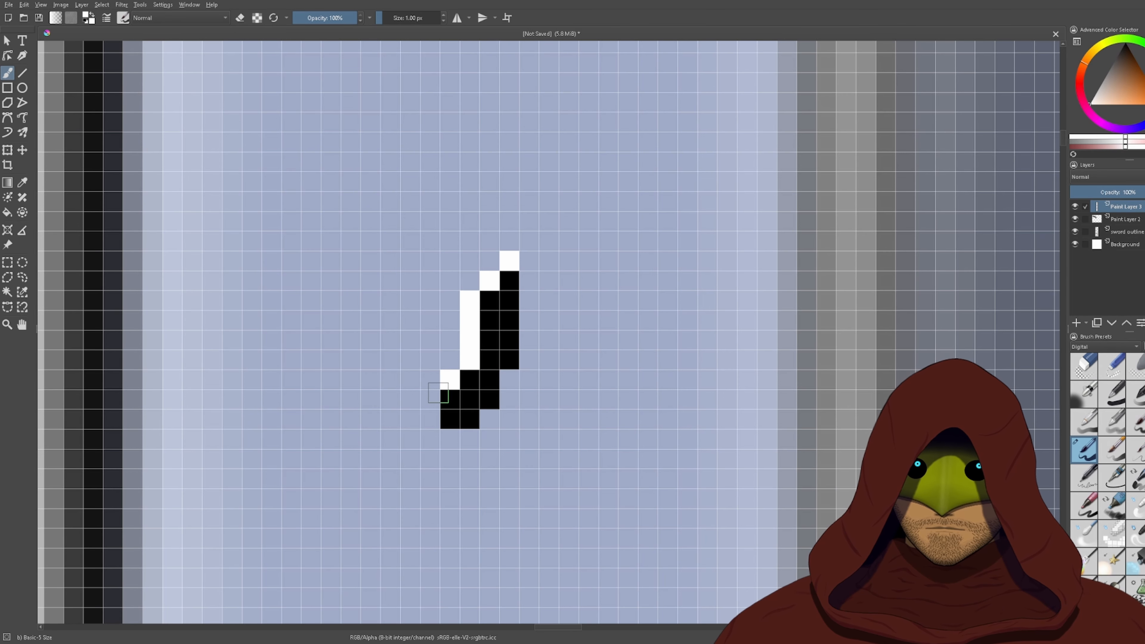
pyautogui.click(430, 400)
pyautogui.click(430, 419)
# - Paint a 1 px white highlight down the right edge of the topmost scratch on the light half by the blade's tip
pyautogui.scroll(-6, 523, 263)
pyautogui.scroll(2, 590, 209)
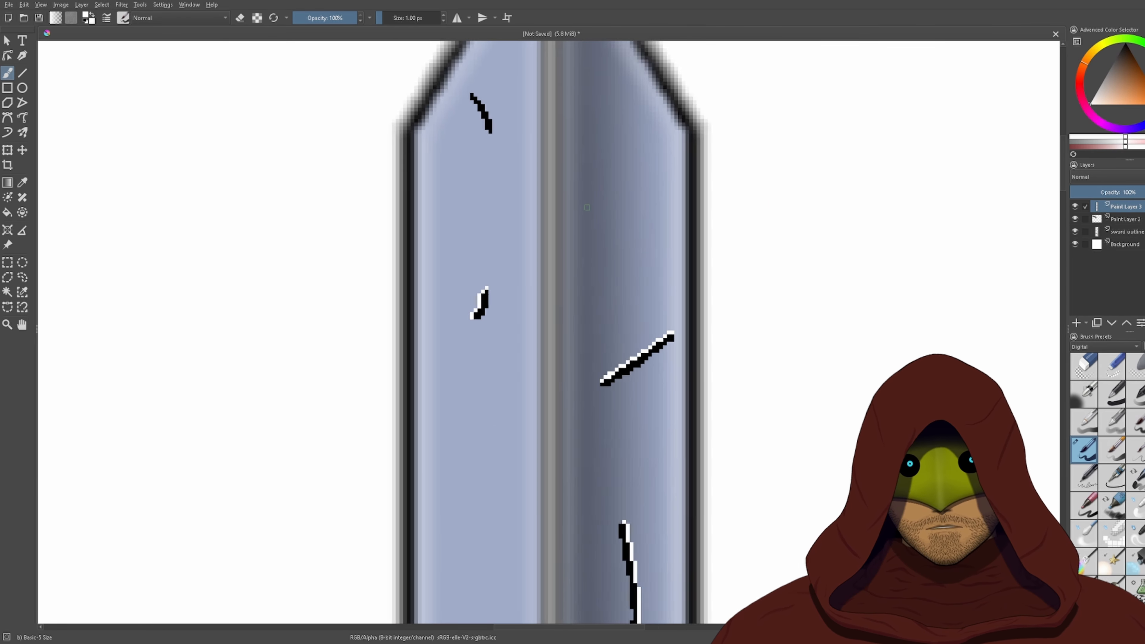
pyautogui.moveTo(519, 175); pyautogui.dragTo(589, 321)
pyautogui.scroll(2, 581, 228)
pyautogui.scroll(1, 568, 317)
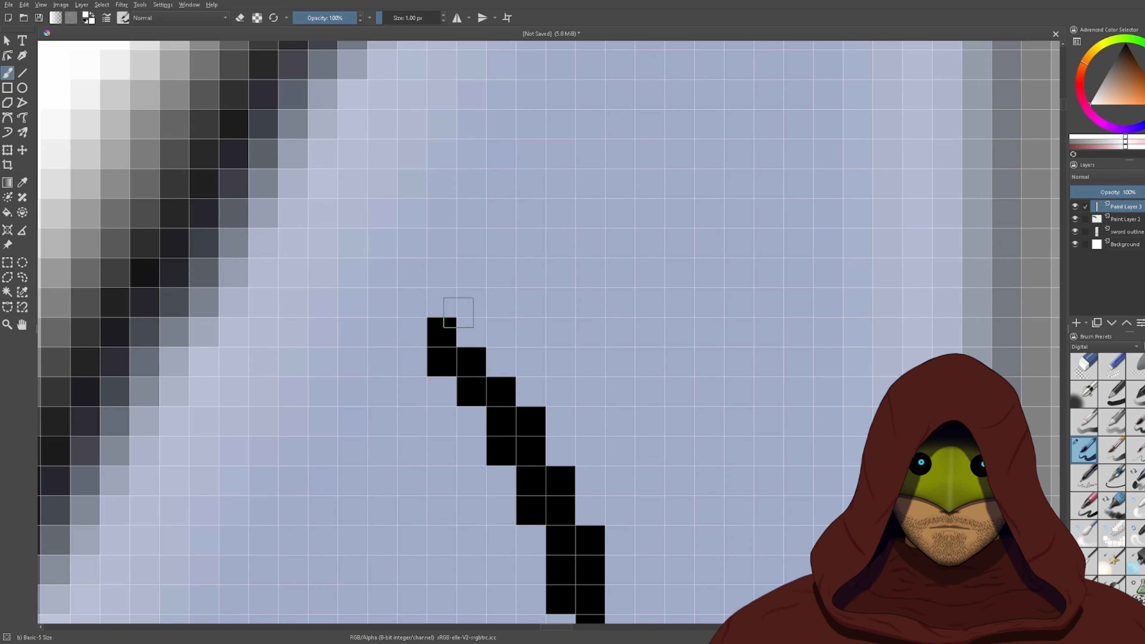
pyautogui.click(442, 303)
pyautogui.click(501, 362)
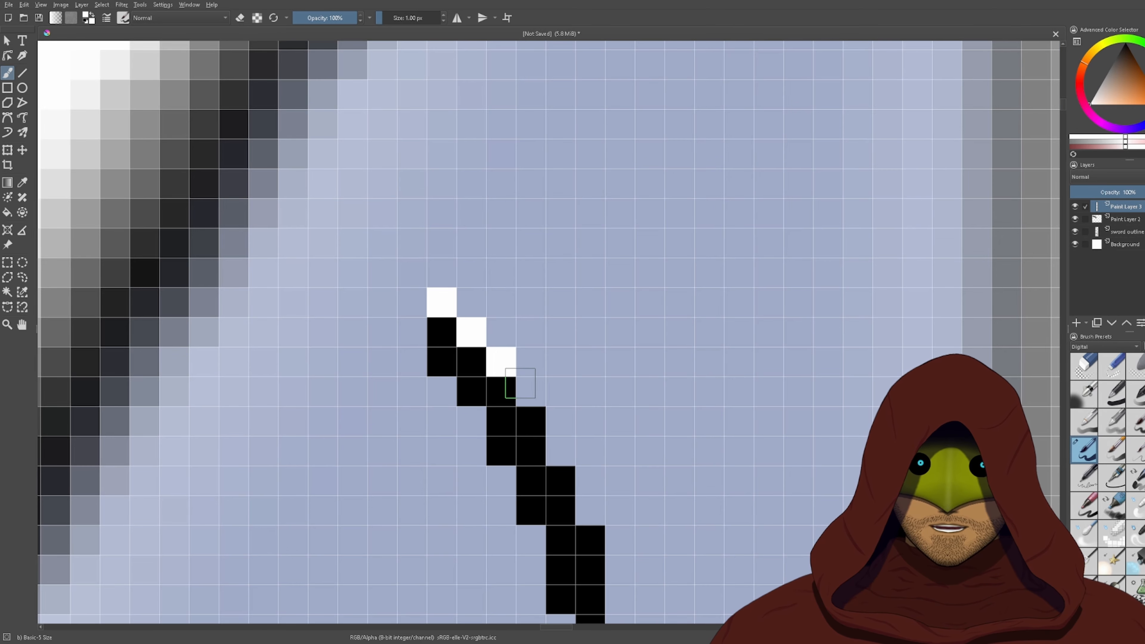
pyautogui.click(530, 392)
pyautogui.click(560, 421)
pyautogui.click(560, 451)
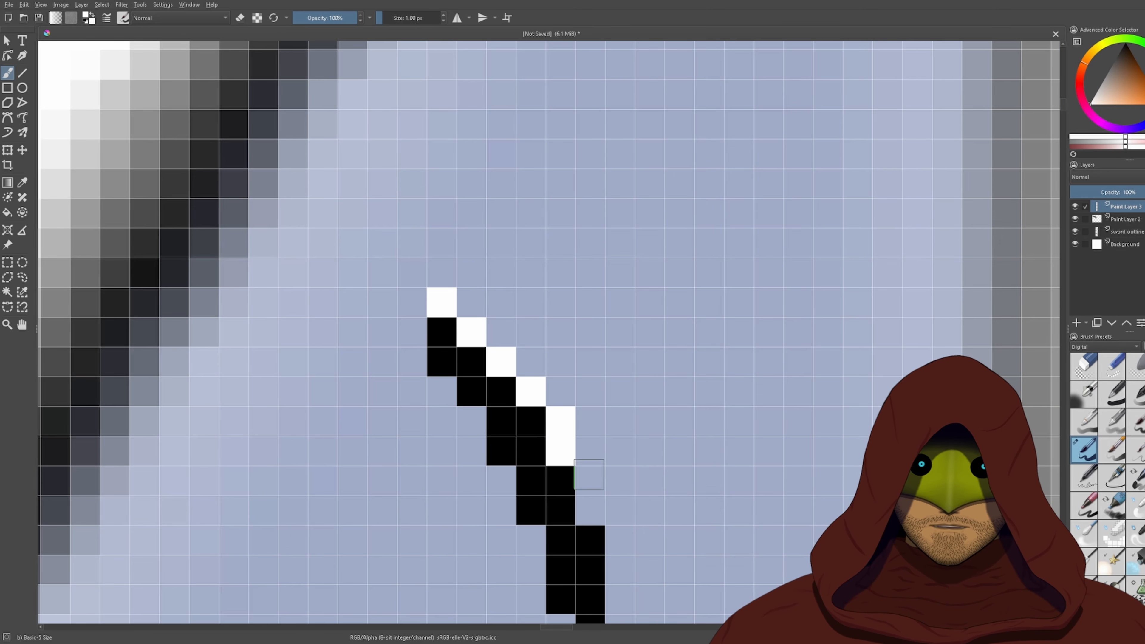
pyautogui.moveTo(591, 485); pyautogui.dragTo(592, 515)
pyautogui.moveTo(671, 534)
pyautogui.mouseDown()
pyautogui.moveTo(628, 344)
pyautogui.moveTo(576, 422)
pyautogui.moveTo(576, 451)
pyautogui.mouseUp()
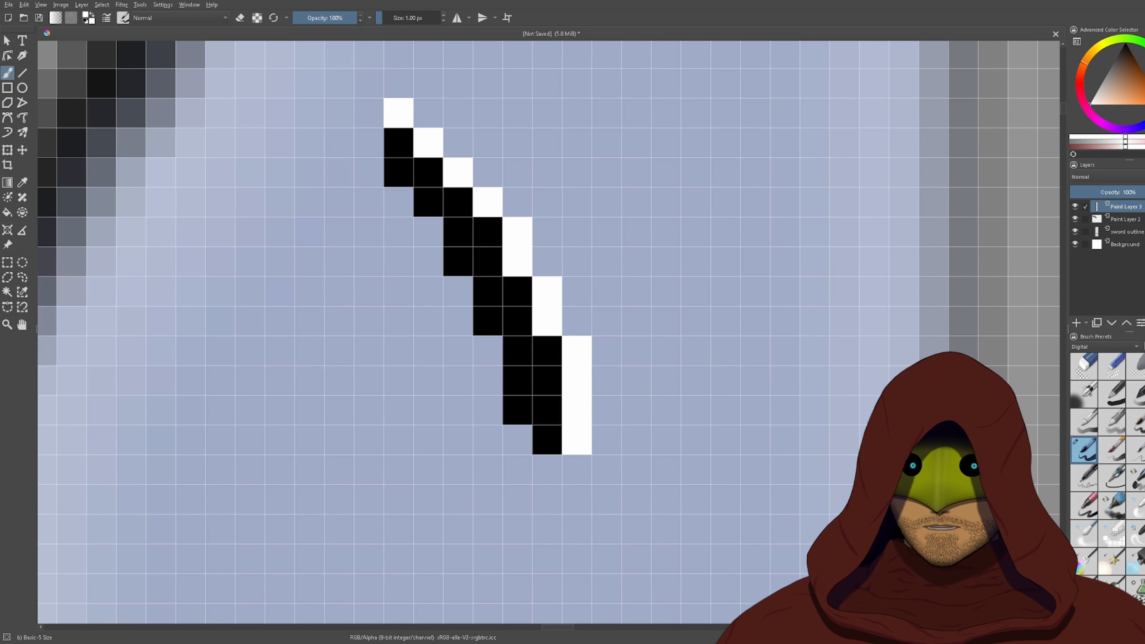
# - Apply a blur filter to the scratch layer to soften the black scratches and their white highlights
pyautogui.scroll(-6, 526, 452)
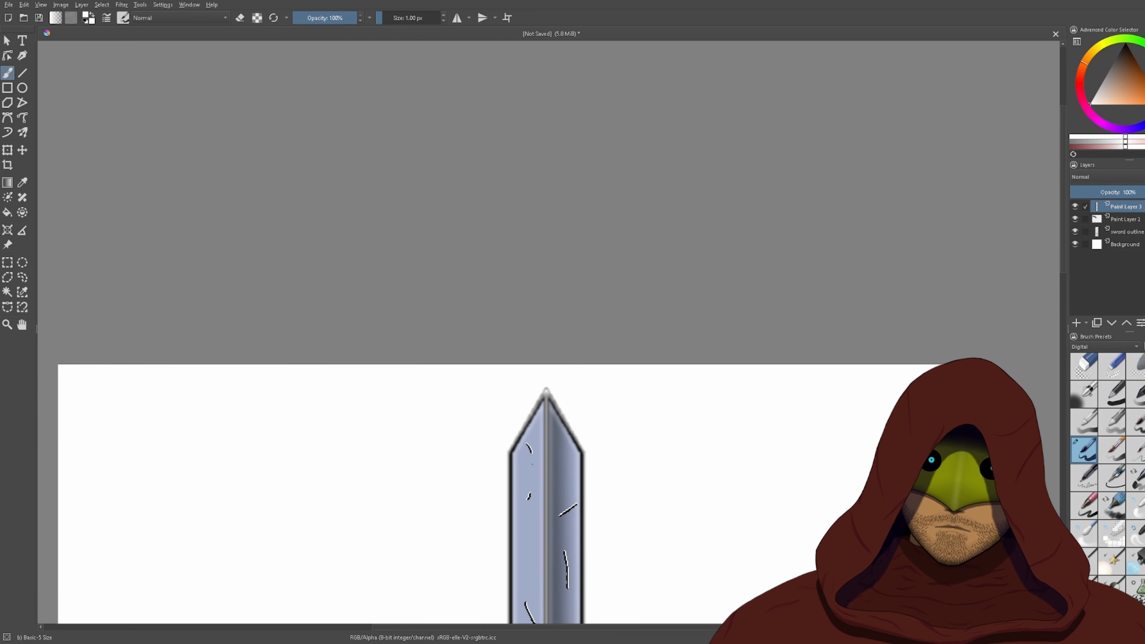
pyautogui.moveTo(526, 451); pyautogui.dragTo(569, 119)
pyautogui.moveTo(586, 426)
pyautogui.mouseDown()
pyautogui.moveTo(567, 292)
pyautogui.moveTo(569, 415)
pyautogui.mouseUp()
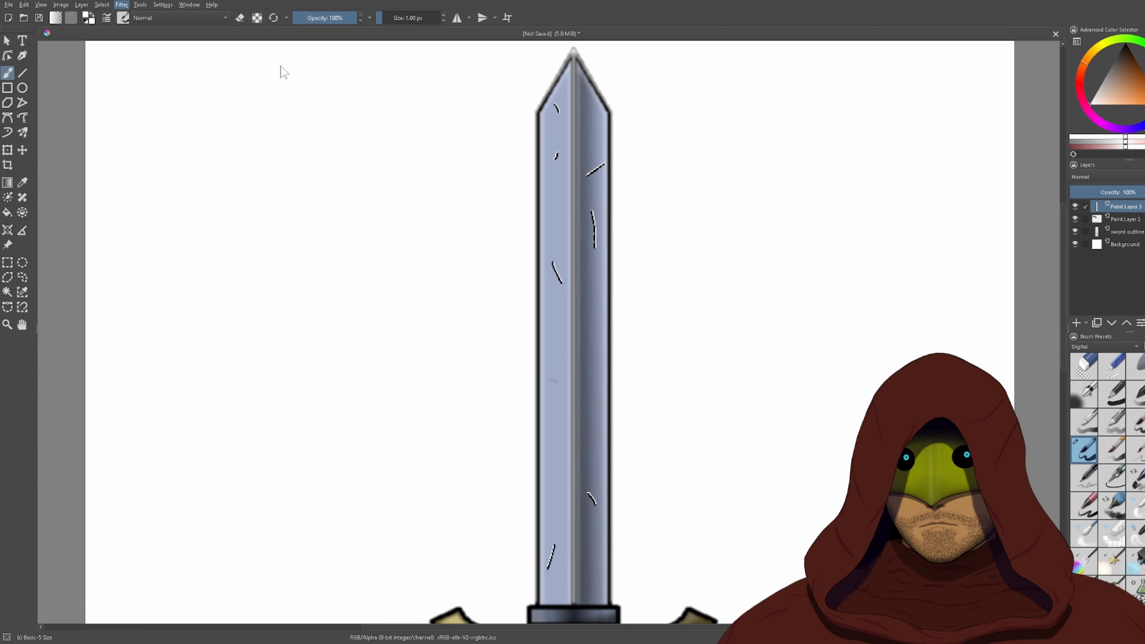
pyautogui.scroll(3, 585, 224)
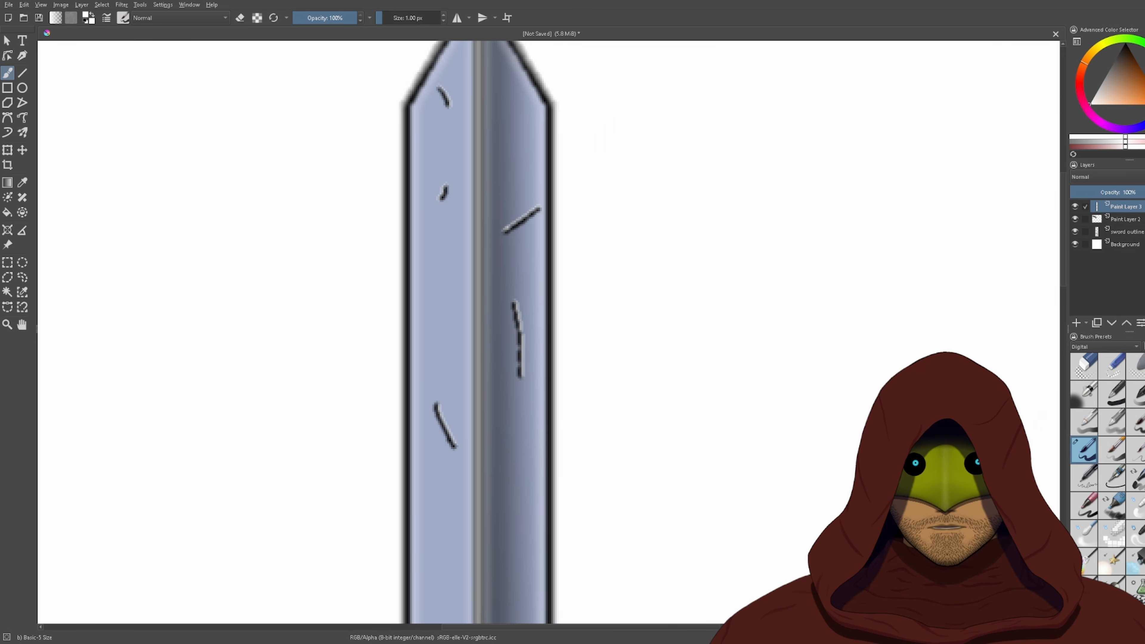
# - Lower the opacity of the blurred scratch layer to 14% so the scratches blend into the blade
pyautogui.moveTo(586, 224); pyautogui.dragTo(643, 117)
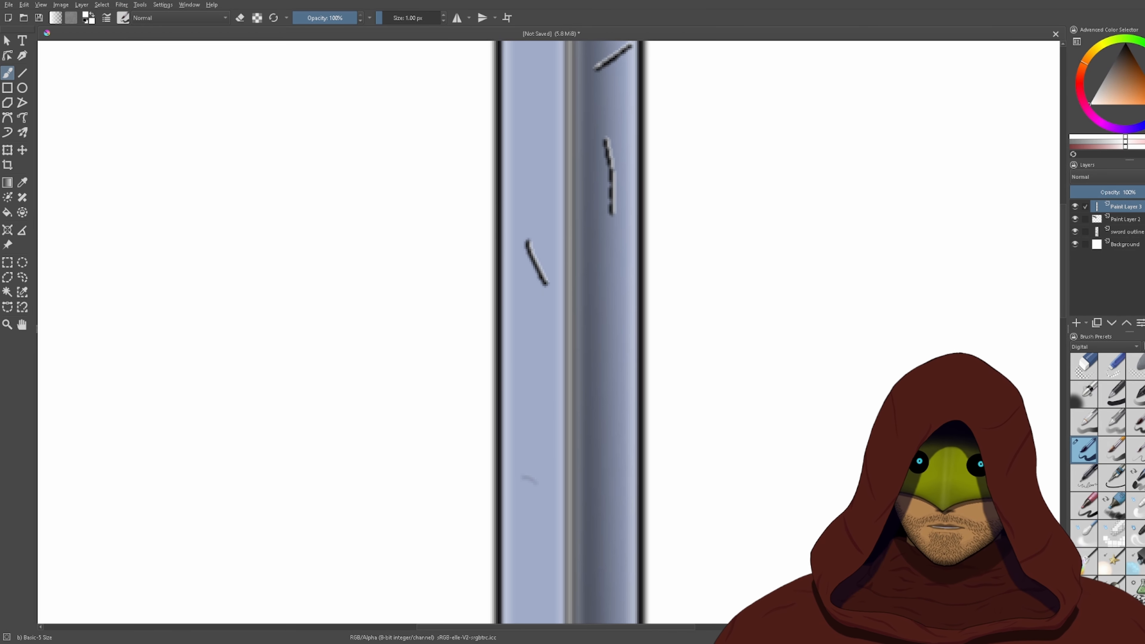
pyautogui.scroll(2, 631, 203)
pyautogui.moveTo(575, 256); pyautogui.dragTo(586, 412)
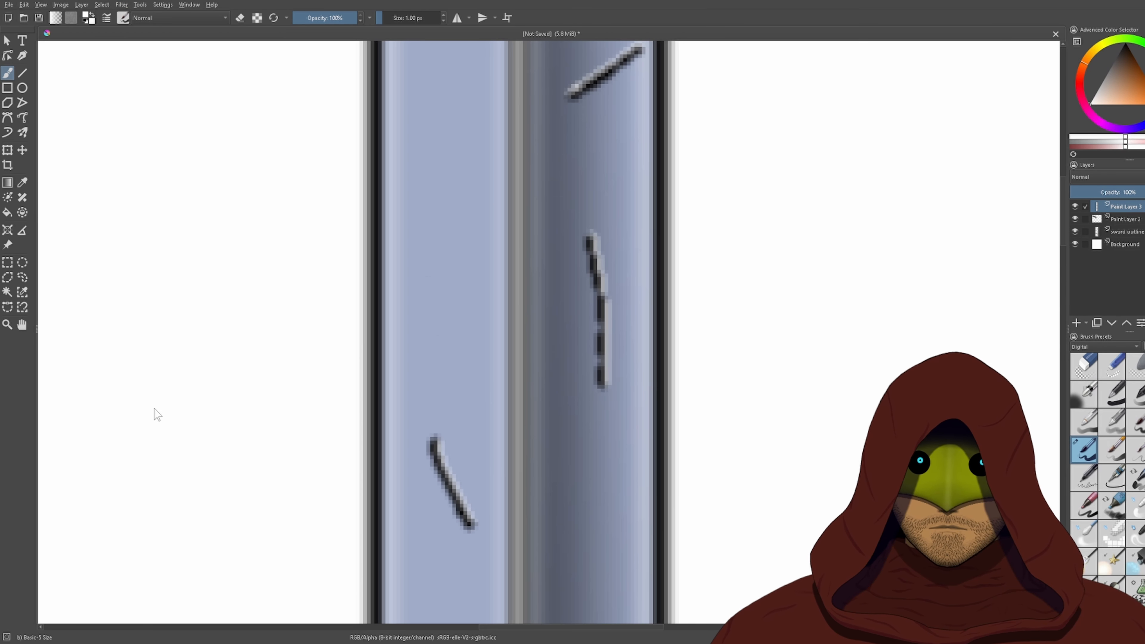
pyautogui.click(82, 357)
pyautogui.moveTo(86, 355); pyautogui.dragTo(84, 356)
pyautogui.scroll(-4, 373, 302)
pyautogui.moveTo(373, 302); pyautogui.dragTo(464, 166)
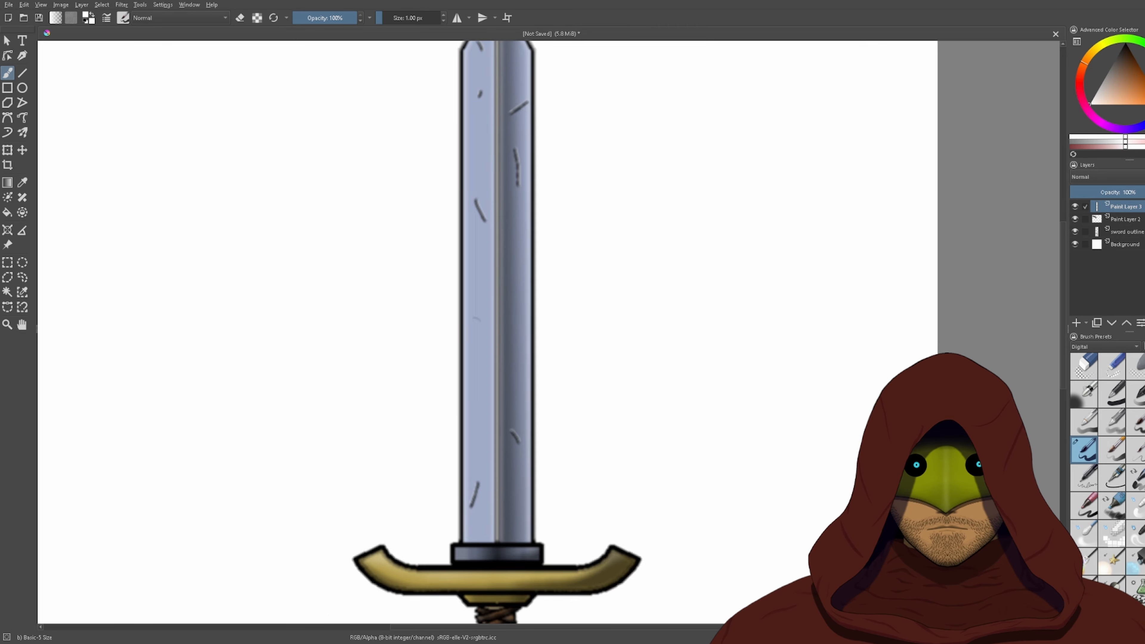
pyautogui.moveTo(1117, 192); pyautogui.dragTo(1103, 192)
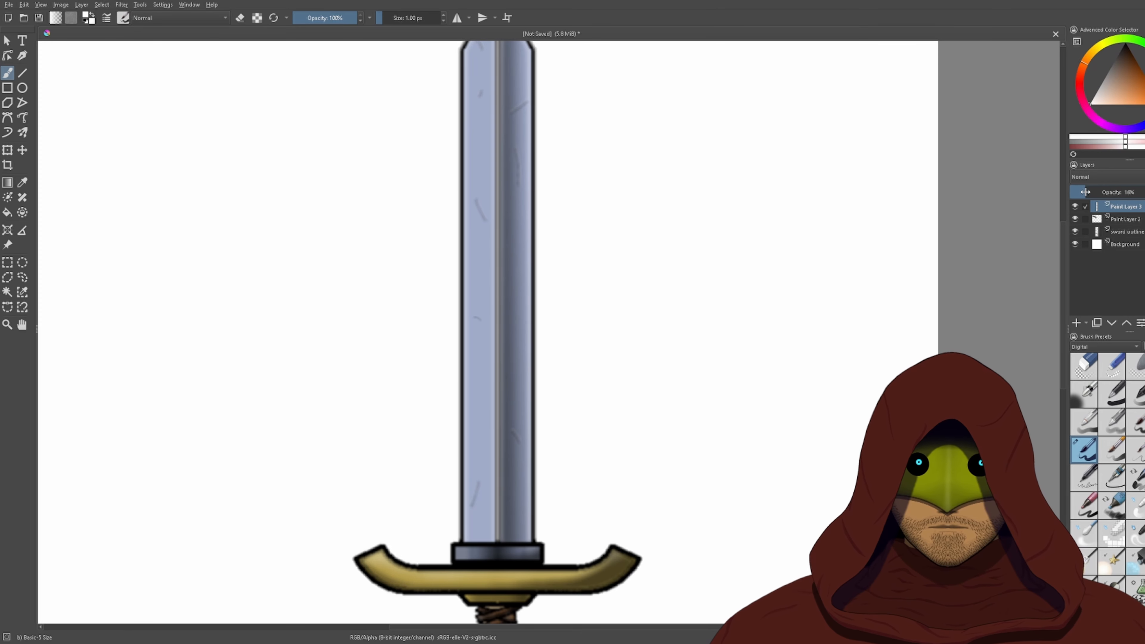
# - Add a new paint layer above the faded scratch layer for a second set of scratches
pyautogui.moveTo(601, 311); pyautogui.dragTo(662, 550)
pyautogui.scroll(-2, 611, 386)
pyautogui.scroll(3, 542, 514)
pyautogui.moveTo(598, 418); pyautogui.dragTo(526, 630)
pyautogui.scroll(2, 614, 450)
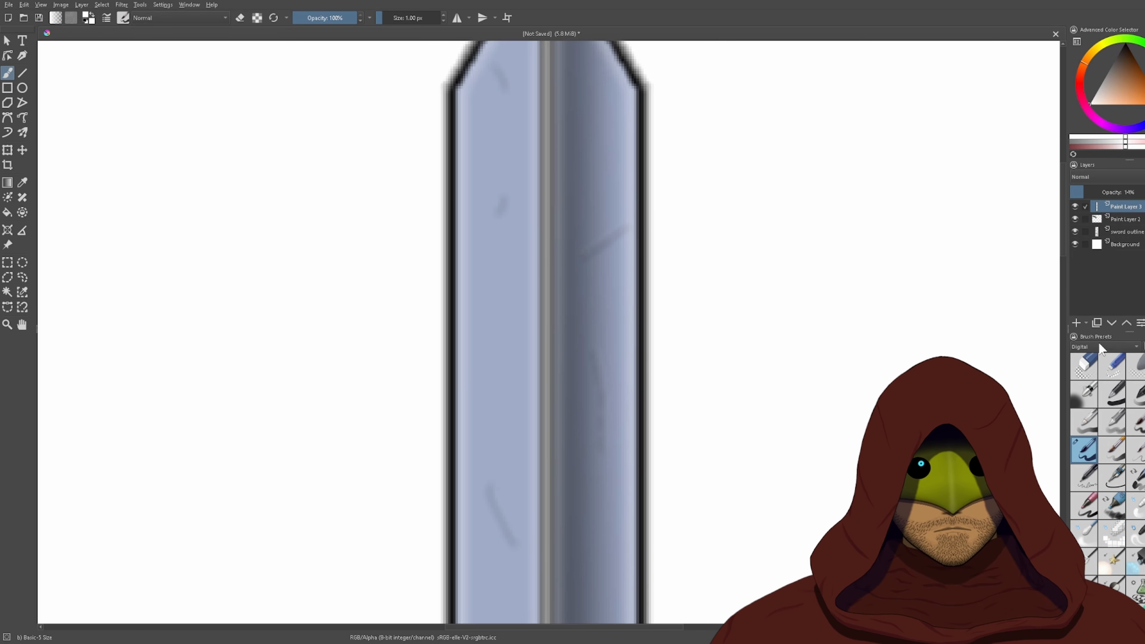
pyautogui.click(1076, 323)
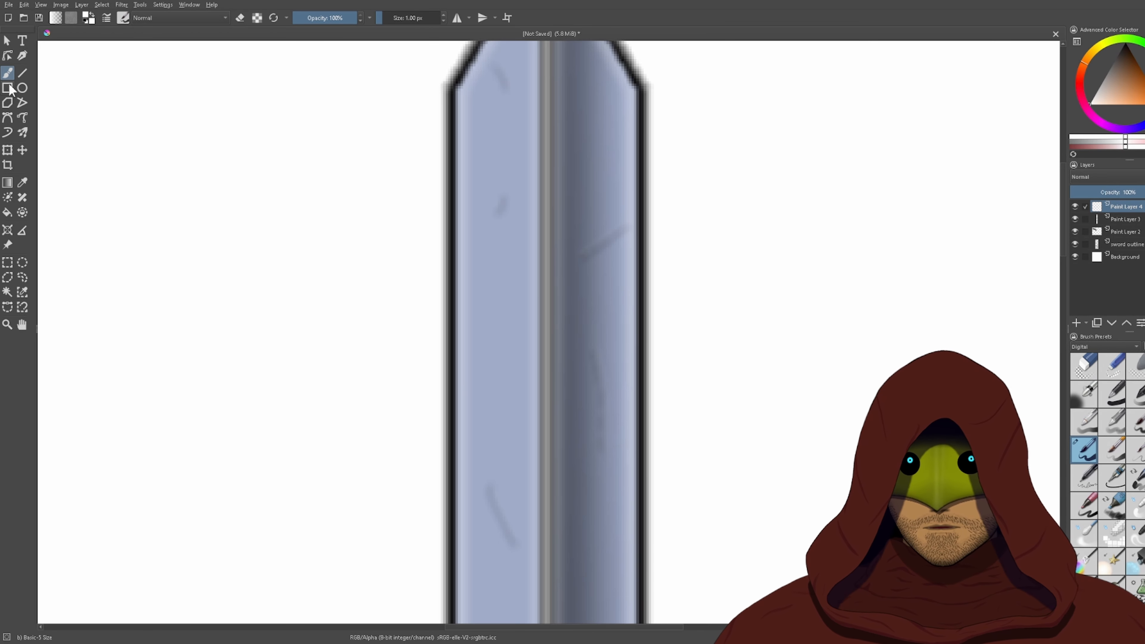
# - Paint a curved black scratch with a 2 px brush across the light half of the upper blade
pyautogui.scroll(2, 762, 309)
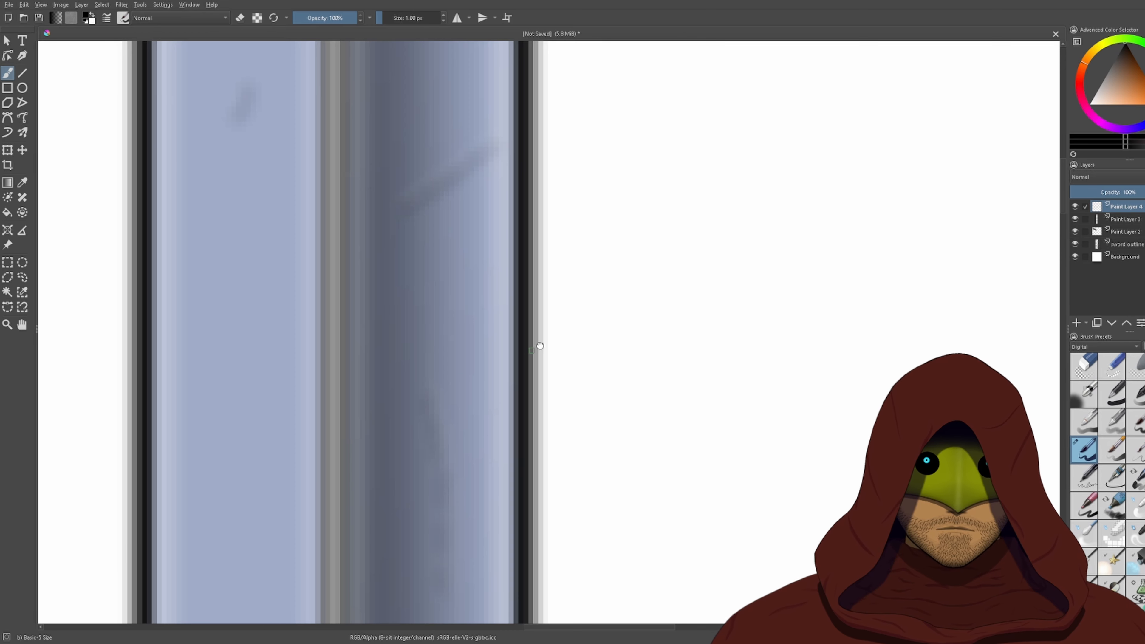
pyautogui.moveTo(540, 346); pyautogui.dragTo(625, 229)
pyautogui.moveTo(246, 354); pyautogui.dragTo(489, 261)
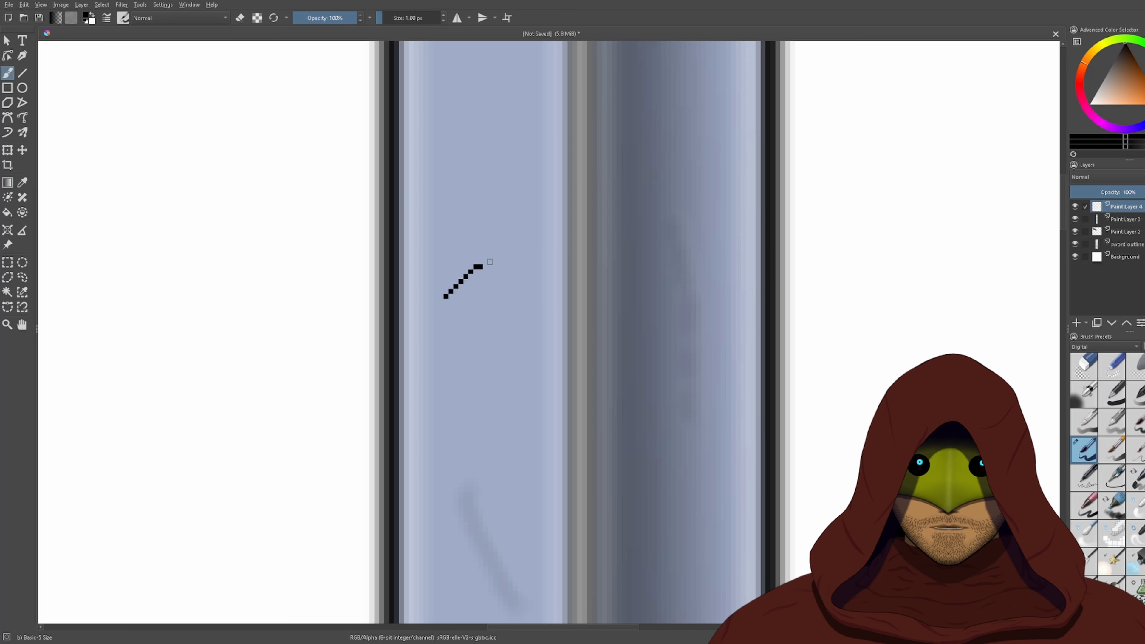
pyautogui.scroll(2, 424, 237)
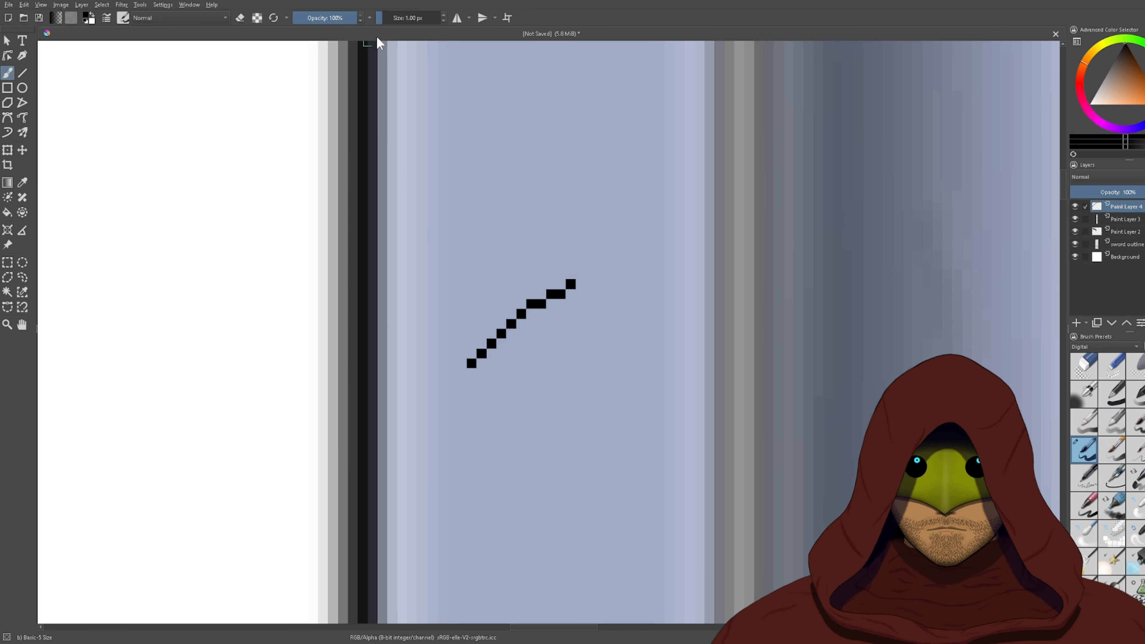
pyautogui.hotkey('ctrl', 'z')
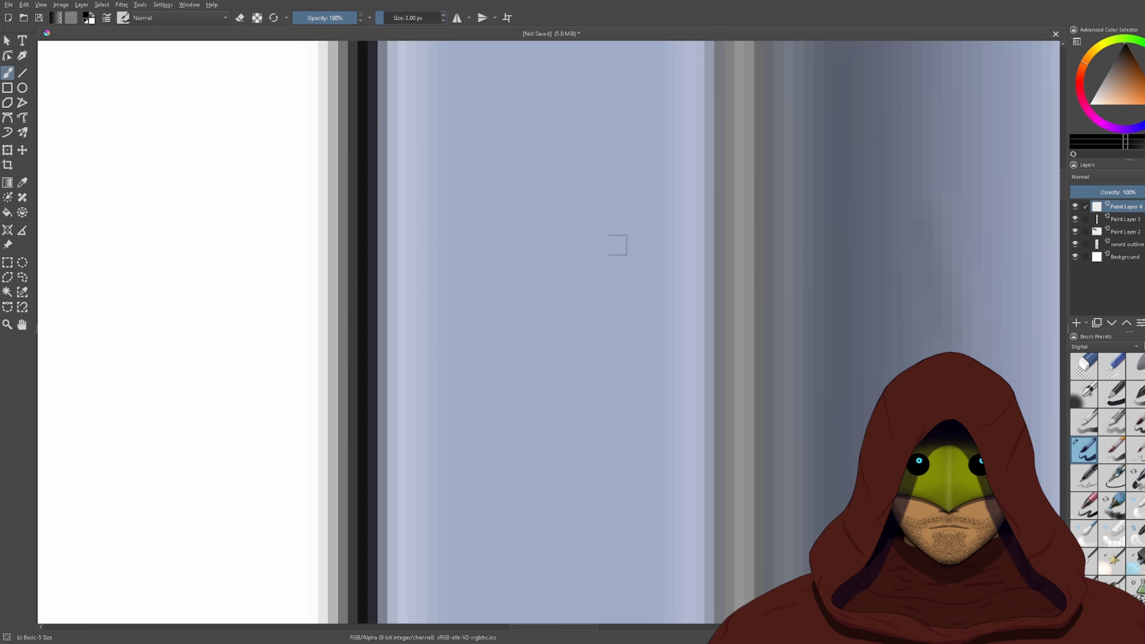
pyautogui.moveTo(468, 338)
pyautogui.mouseDown()
pyautogui.moveTo(510, 298)
pyautogui.moveTo(631, 244)
pyautogui.mouseUp()
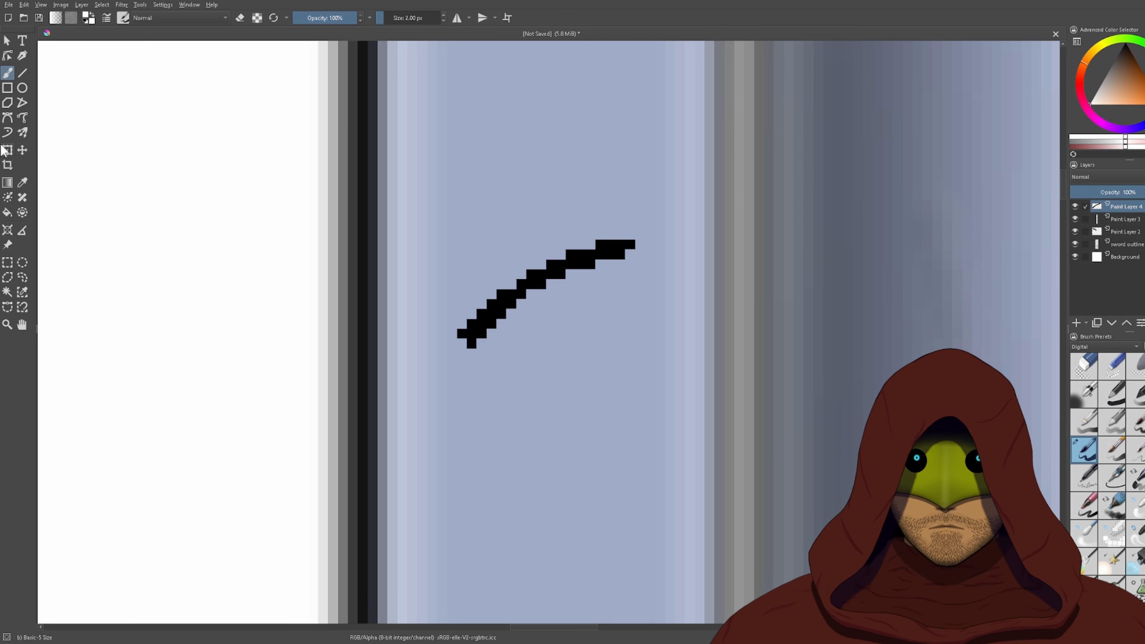
# - Paint a stepped 1 px white highlight along the whole upper edge of the new curved black scratch
pyautogui.click(22, 73)
pyautogui.click(6, 73)
pyautogui.scroll(2, 428, 250)
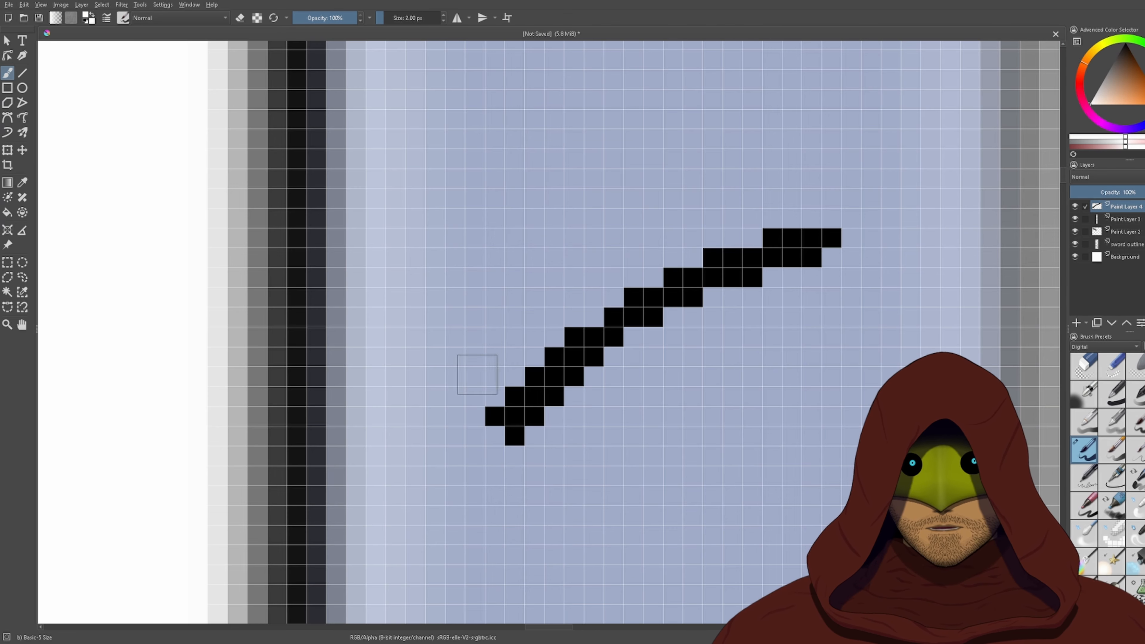
pyautogui.click(444, 21)
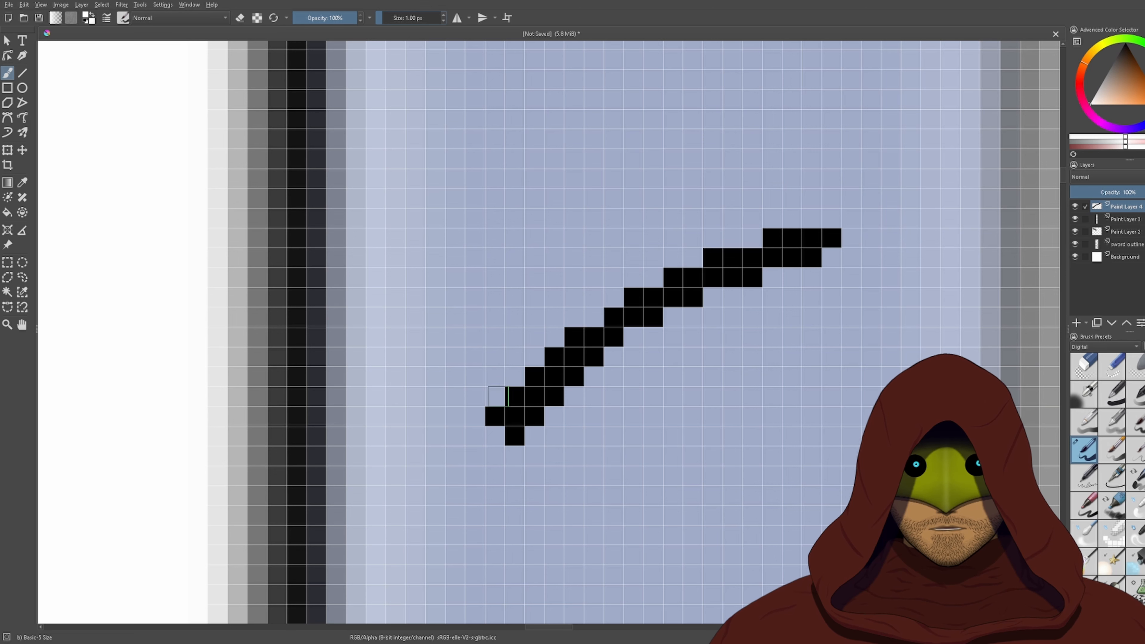
pyautogui.click(514, 376)
pyautogui.click(534, 357)
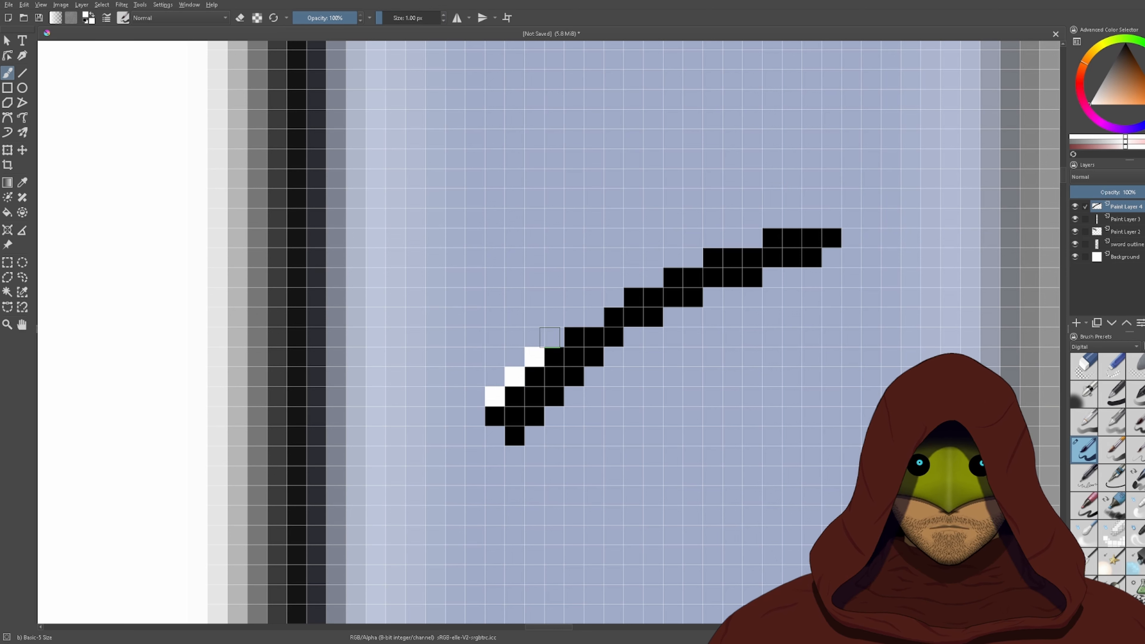
pyautogui.click(554, 336)
pyautogui.click(592, 317)
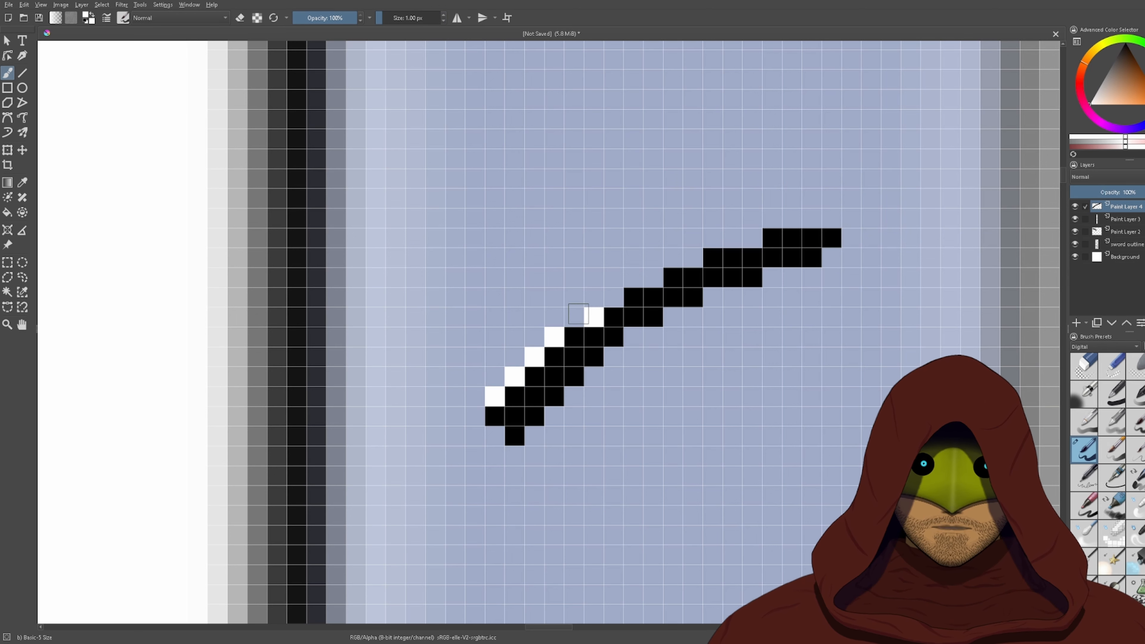
pyautogui.click(574, 316)
pyautogui.click(614, 296)
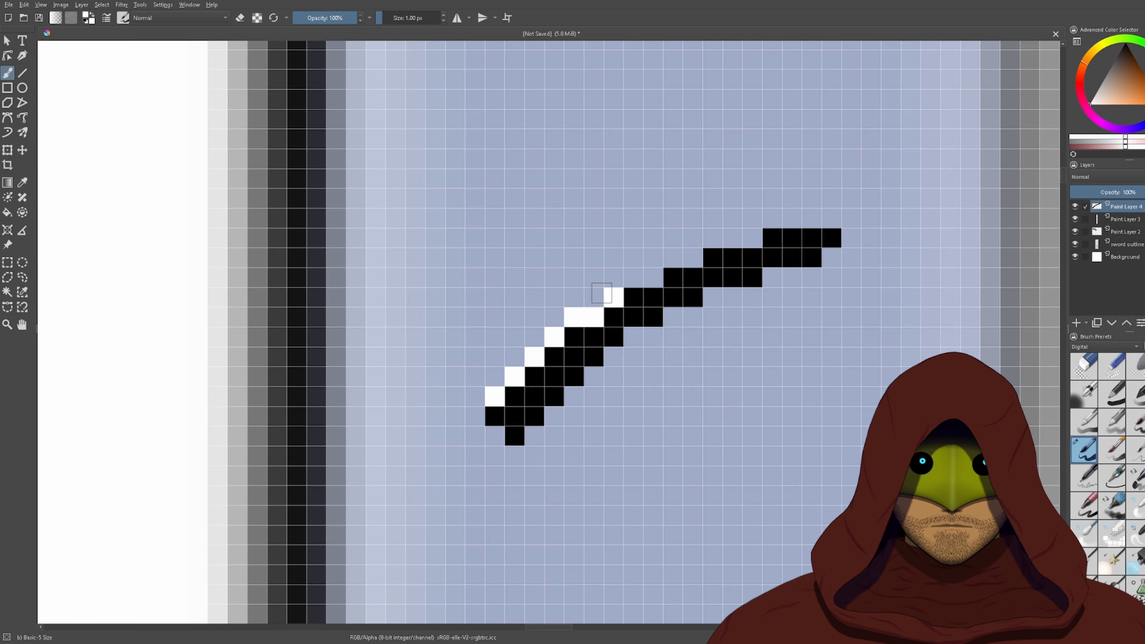
pyautogui.click(634, 277)
pyautogui.click(654, 277)
pyautogui.click(673, 257)
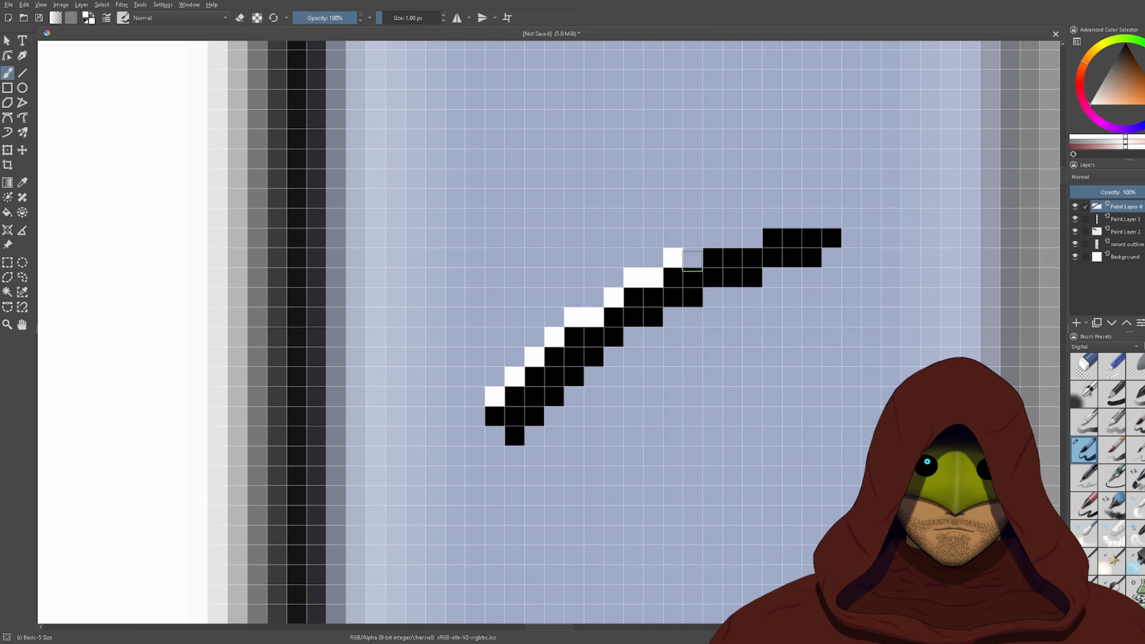
pyautogui.click(694, 257)
pyautogui.moveTo(714, 238)
pyautogui.mouseDown()
pyautogui.moveTo(754, 237)
pyautogui.moveTo(774, 217)
pyautogui.moveTo(834, 228)
pyautogui.moveTo(823, 218)
pyautogui.moveTo(769, 222)
pyautogui.mouseUp()
pyautogui.click(831, 238)
pyautogui.click(831, 218)
pyautogui.hotkey('ctrl', 'z')
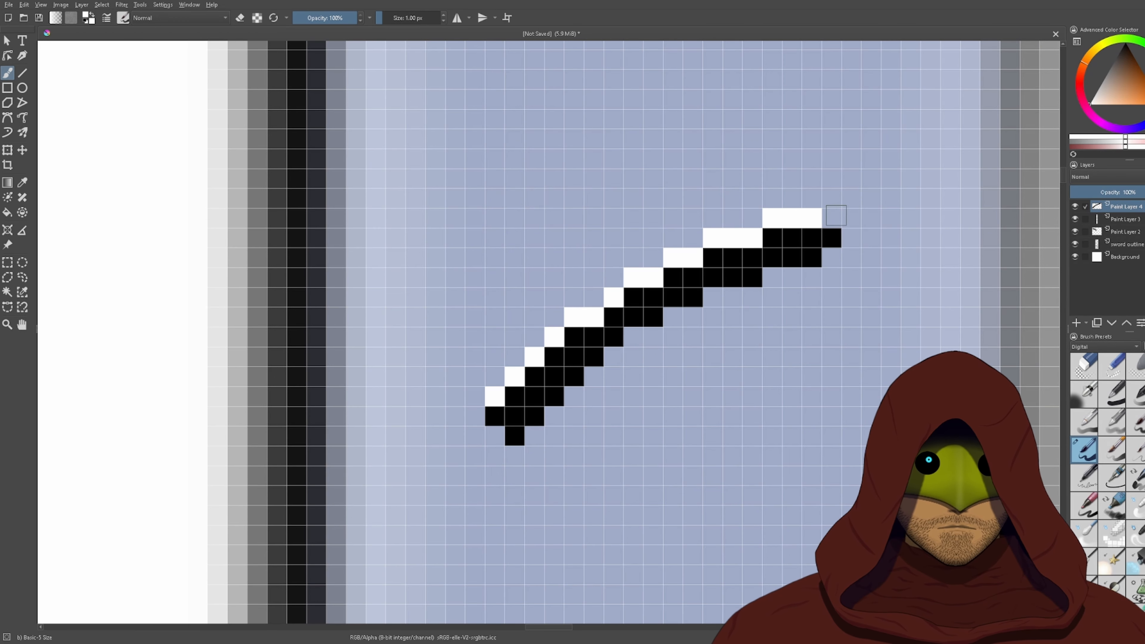
pyautogui.click(832, 216)
# - Copy the highlighted scratch, paste it and place the copy, rotated to nearly vertical, on the dark half of the middle blade
pyautogui.scroll(-4, 787, 269)
pyautogui.moveTo(787, 270); pyautogui.dragTo(425, 241)
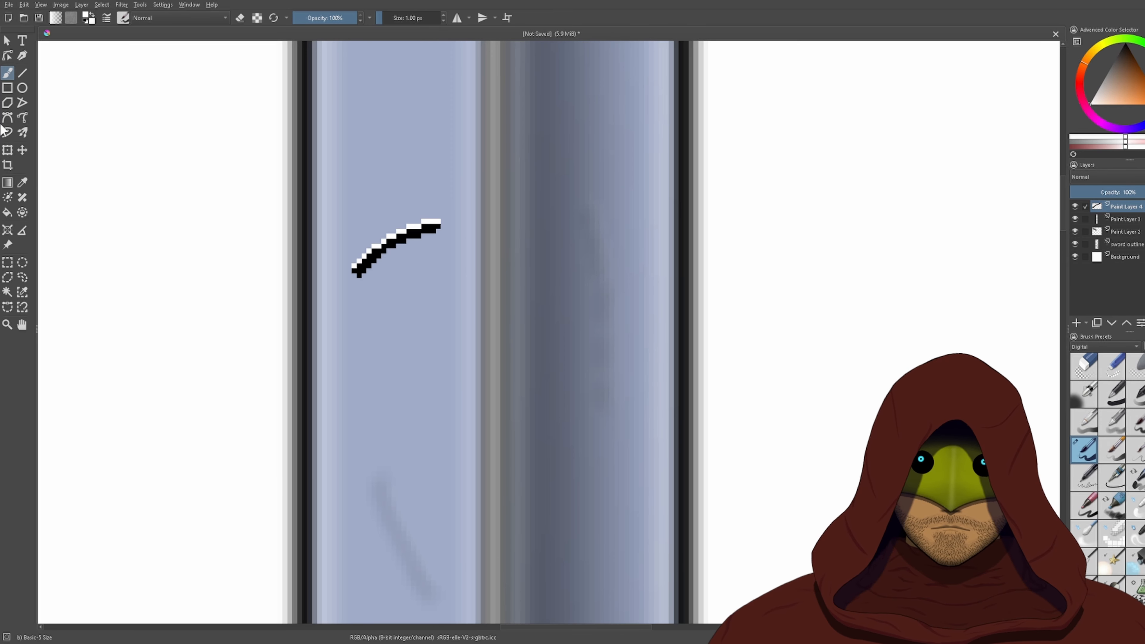
pyautogui.click(15, 155)
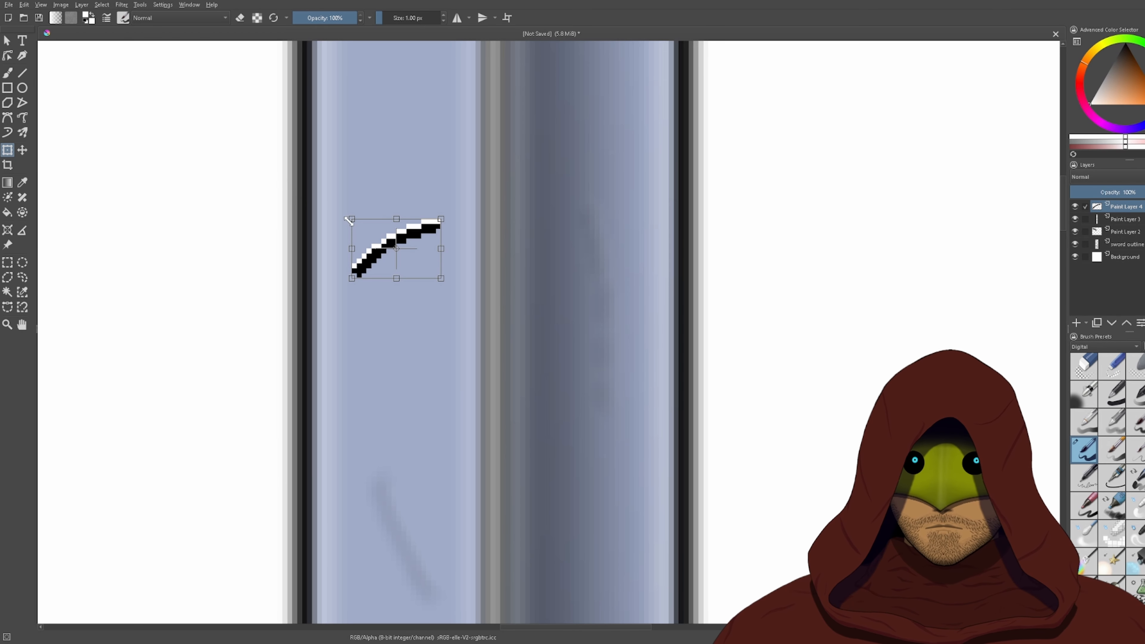
pyautogui.press('Return')
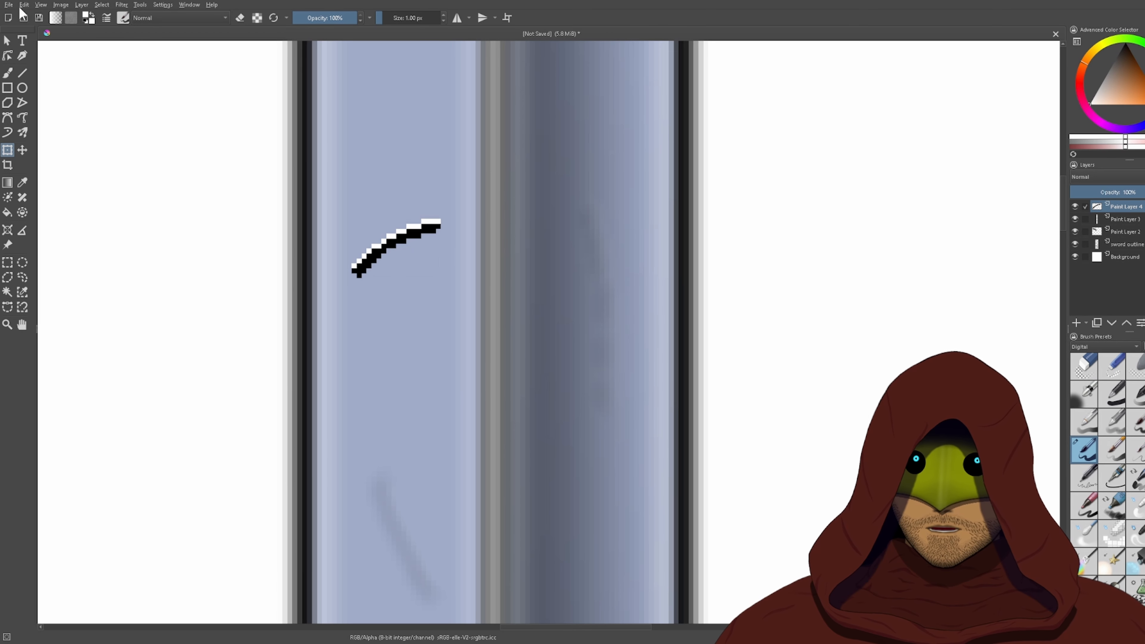
pyautogui.click(87, 120)
pyautogui.moveTo(426, 238)
pyautogui.mouseDown()
pyautogui.moveTo(476, 237)
pyautogui.moveTo(613, 356)
pyautogui.moveTo(619, 436)
pyautogui.moveTo(652, 451)
pyautogui.moveTo(629, 508)
pyautogui.moveTo(604, 373)
pyautogui.mouseUp()
pyautogui.scroll(-4, 670, 453)
pyautogui.scroll(1, 604, 373)
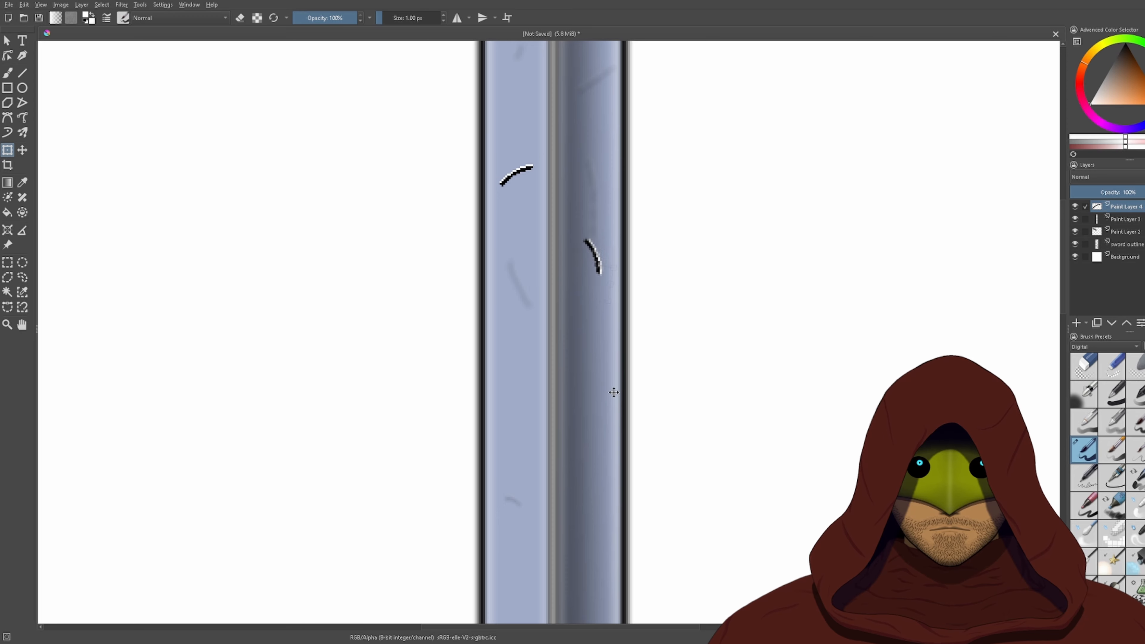
pyautogui.moveTo(590, 261); pyautogui.dragTo(599, 442)
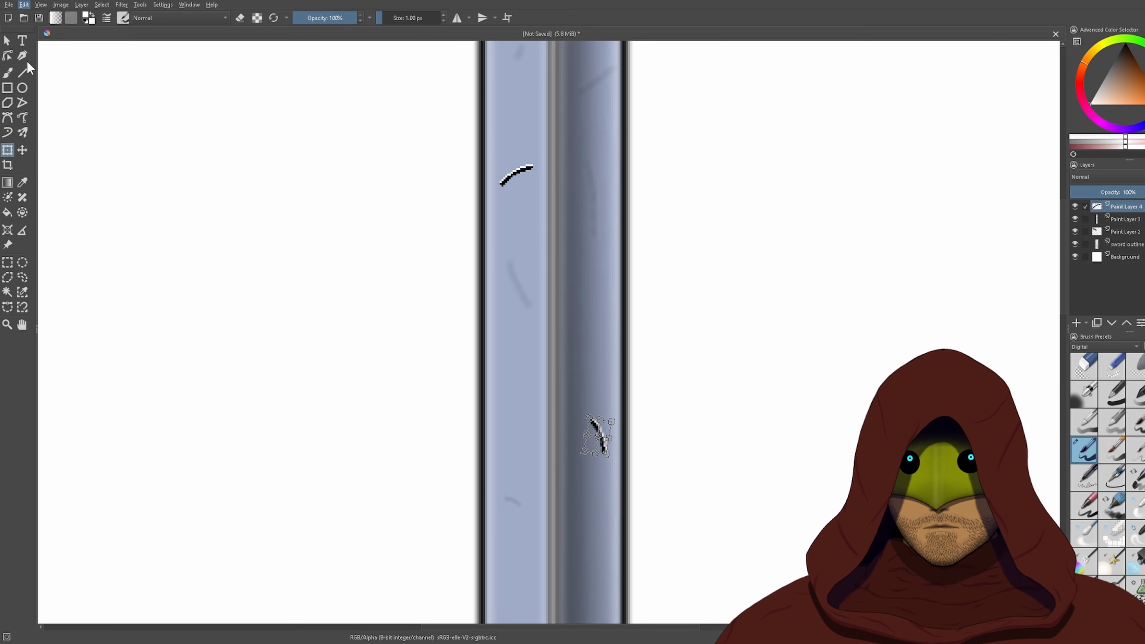
pyautogui.press('Return')
# - Paste another copy of the curved scratch and place it, turned steeply upright, on the light half of the lower blade
pyautogui.click(514, 183)
pyautogui.moveTo(521, 176)
pyautogui.mouseDown()
pyautogui.moveTo(544, 487)
pyautogui.moveTo(520, 611)
pyautogui.mouseUp()
pyautogui.moveTo(602, 537); pyautogui.dragTo(515, 216)
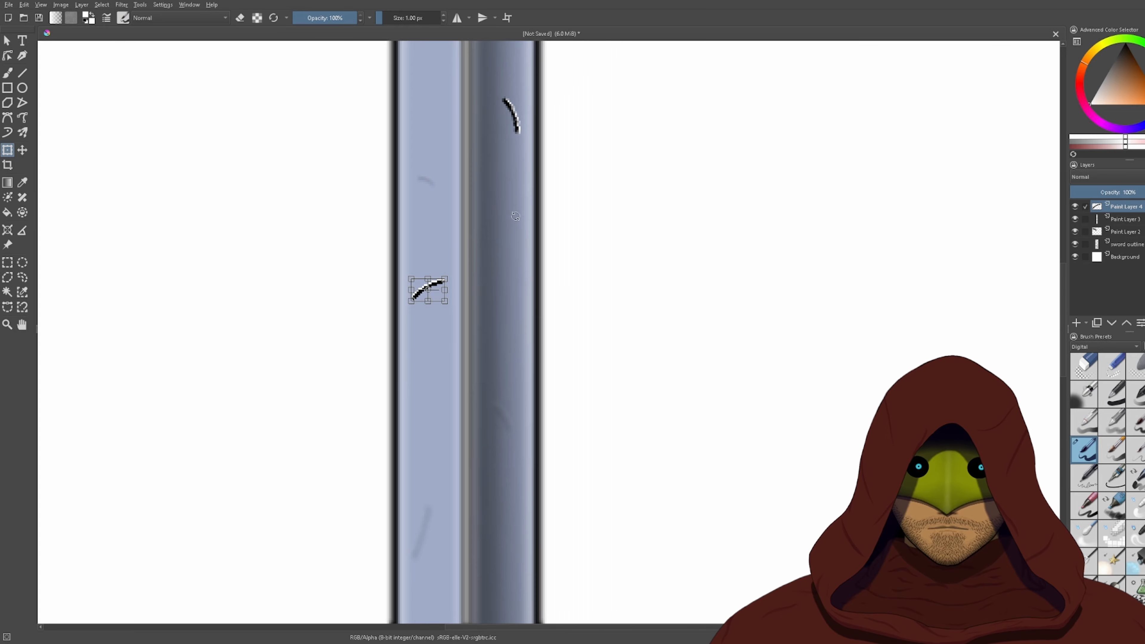
pyautogui.moveTo(437, 263)
pyautogui.mouseDown()
pyautogui.moveTo(411, 254)
pyautogui.moveTo(432, 315)
pyautogui.mouseUp()
pyautogui.scroll(-3, 441, 264)
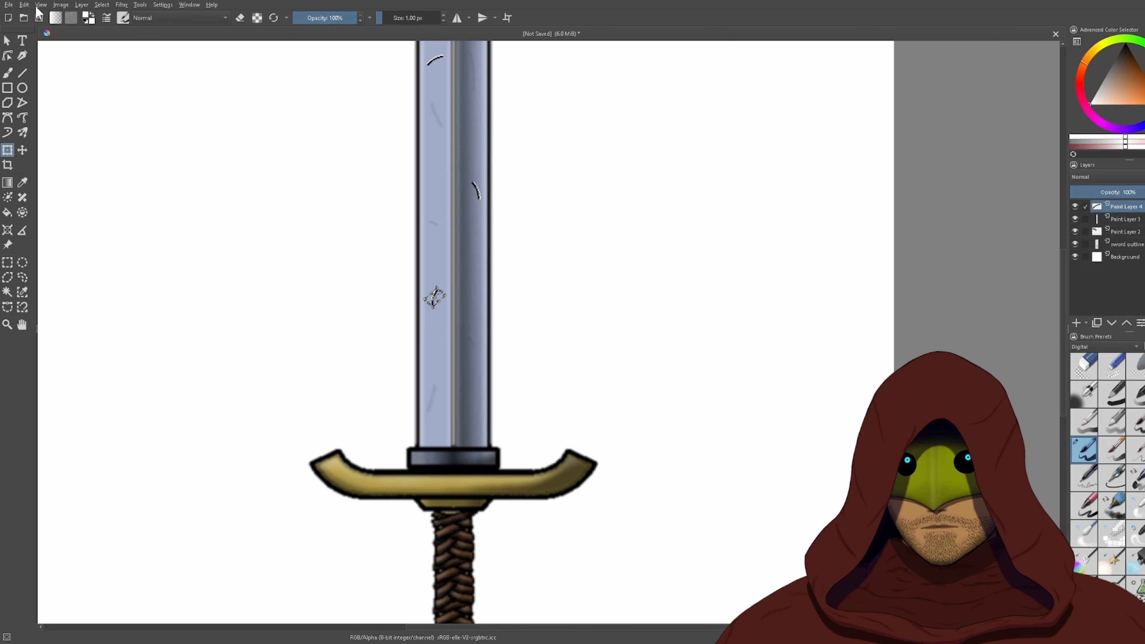
# - Paste another copy of the scratch and place it, enlarged and rotated, on the dark half just above the guard
pyautogui.click(21, 6)
pyautogui.click(59, 129)
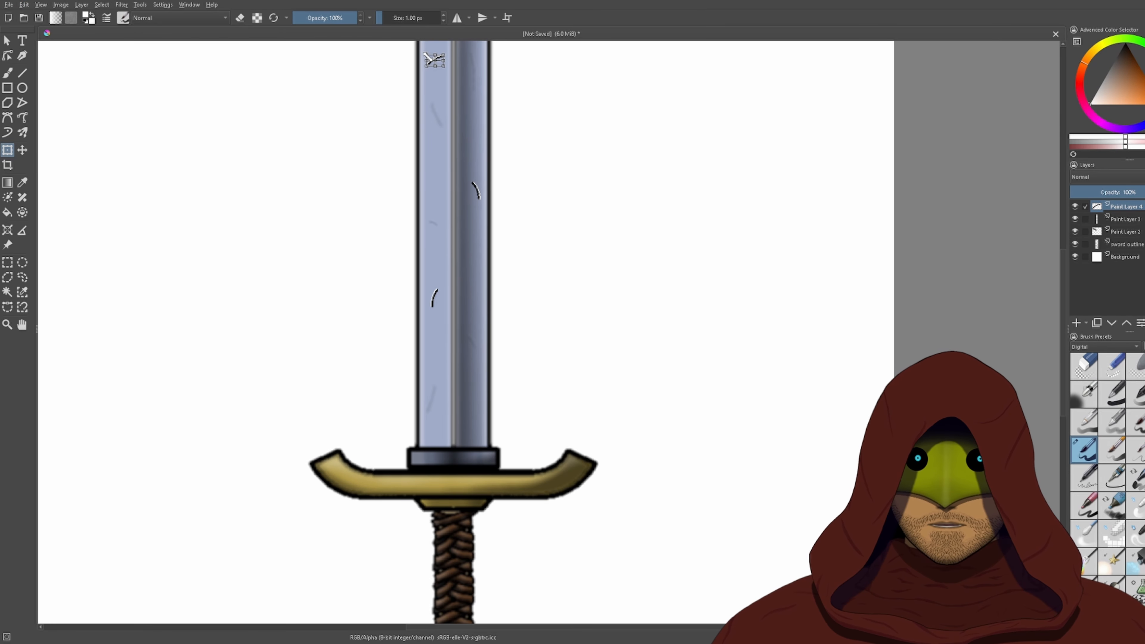
pyautogui.moveTo(427, 61)
pyautogui.mouseDown()
pyautogui.moveTo(413, 62)
pyautogui.moveTo(455, 149)
pyautogui.moveTo(486, 365)
pyautogui.moveTo(469, 379)
pyautogui.moveTo(495, 366)
pyautogui.moveTo(511, 378)
pyautogui.moveTo(469, 383)
pyautogui.moveTo(472, 410)
pyautogui.mouseUp()
# - Paste two smaller copies of the scratch at different angles on the light half around the middle of the blade
pyautogui.scroll(3, 472, 410)
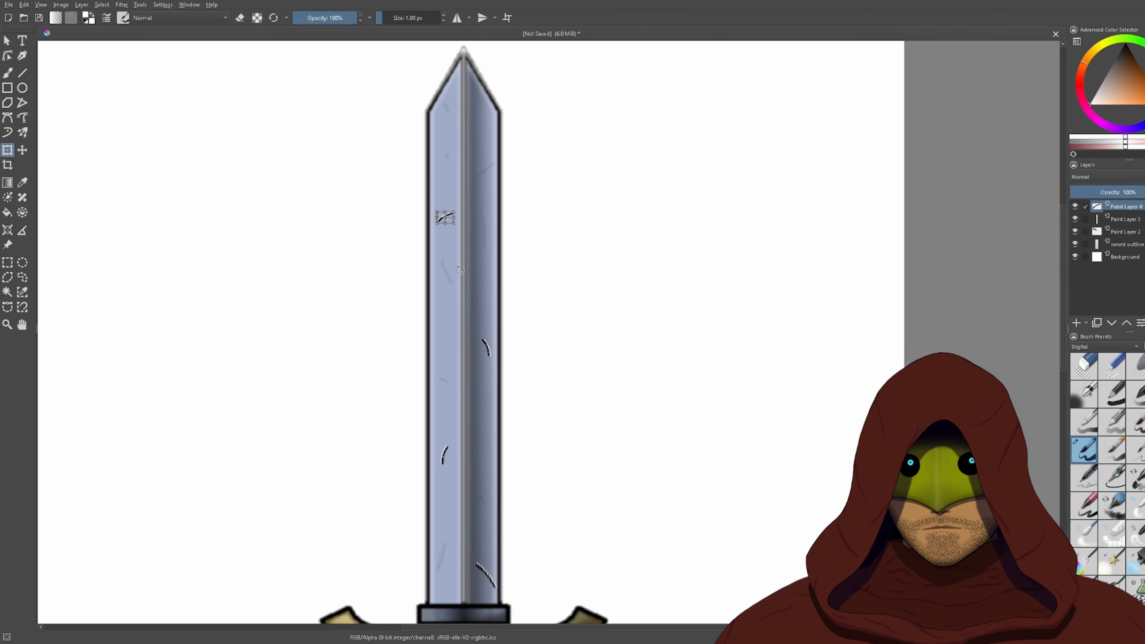
pyautogui.scroll(3, 462, 272)
pyautogui.moveTo(440, 125)
pyautogui.mouseDown()
pyautogui.moveTo(403, 132)
pyautogui.moveTo(425, 316)
pyautogui.moveTo(419, 480)
pyautogui.mouseUp()
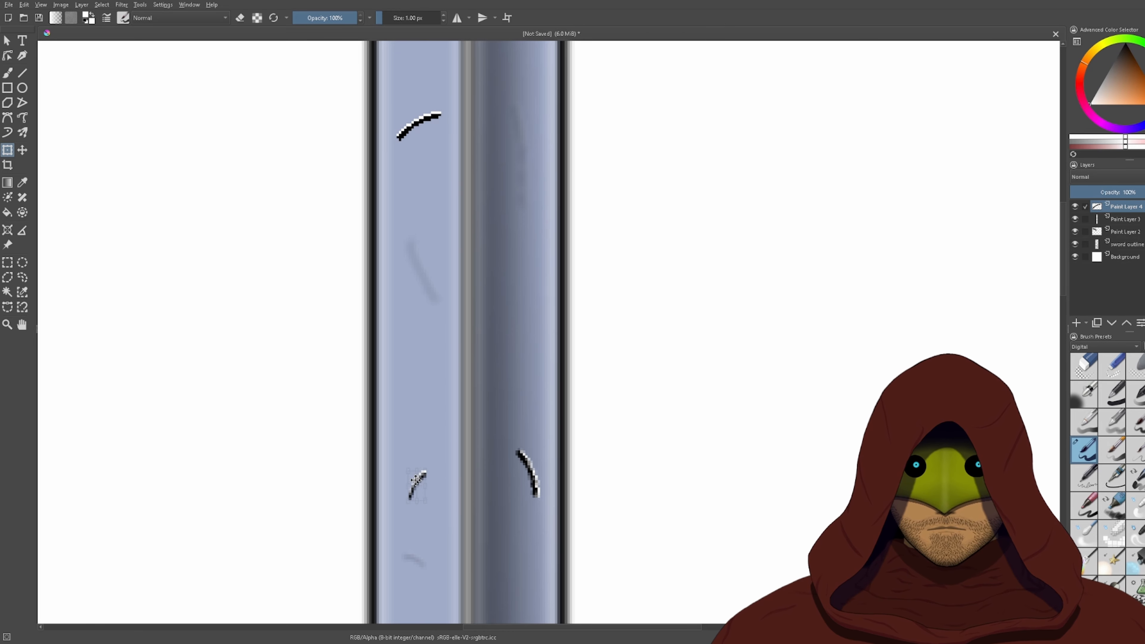
pyautogui.hotkey('ctrl', 'v')
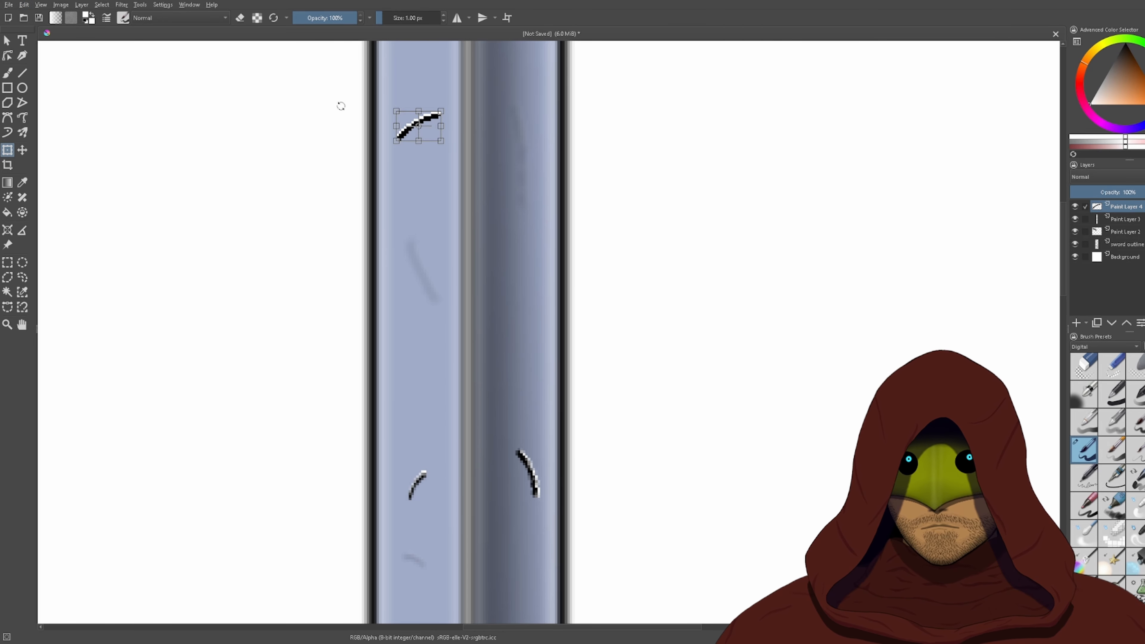
pyautogui.moveTo(422, 126)
pyautogui.mouseDown()
pyautogui.moveTo(434, 171)
pyautogui.moveTo(437, 403)
pyautogui.moveTo(426, 424)
pyautogui.moveTo(436, 406)
pyautogui.moveTo(439, 428)
pyautogui.moveTo(427, 430)
pyautogui.moveTo(417, 362)
pyautogui.mouseUp()
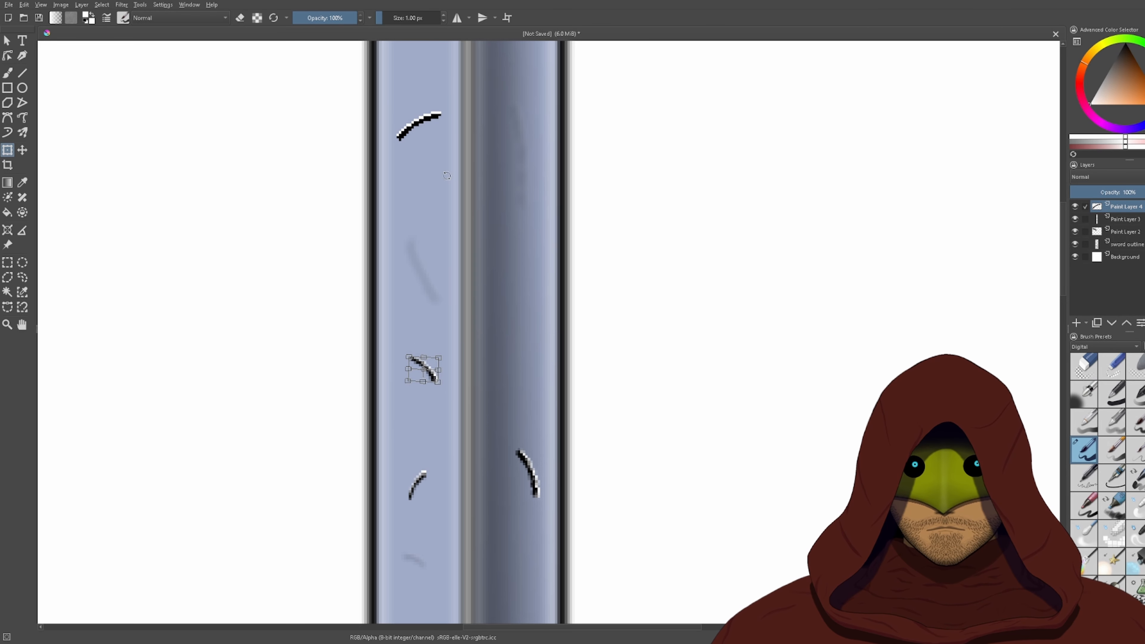
pyautogui.scroll(-4, 468, 124)
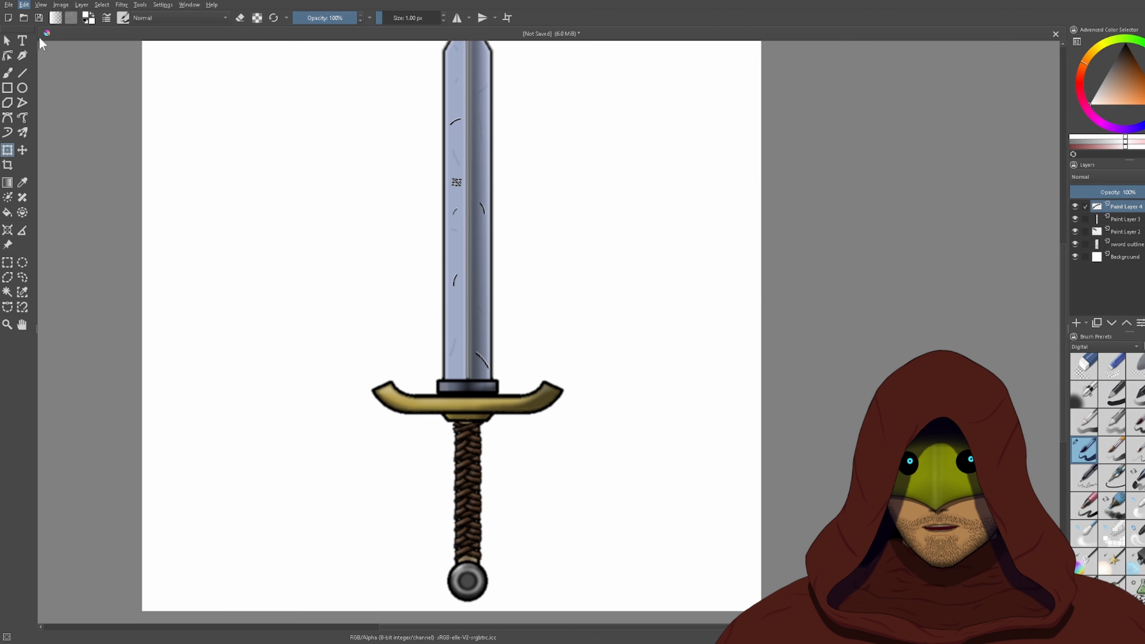
# - Paste two smaller copies of the scratch on the dark half of the blade, one tilted steeply and one nearly horizontal below it
pyautogui.scroll(6, 458, 120)
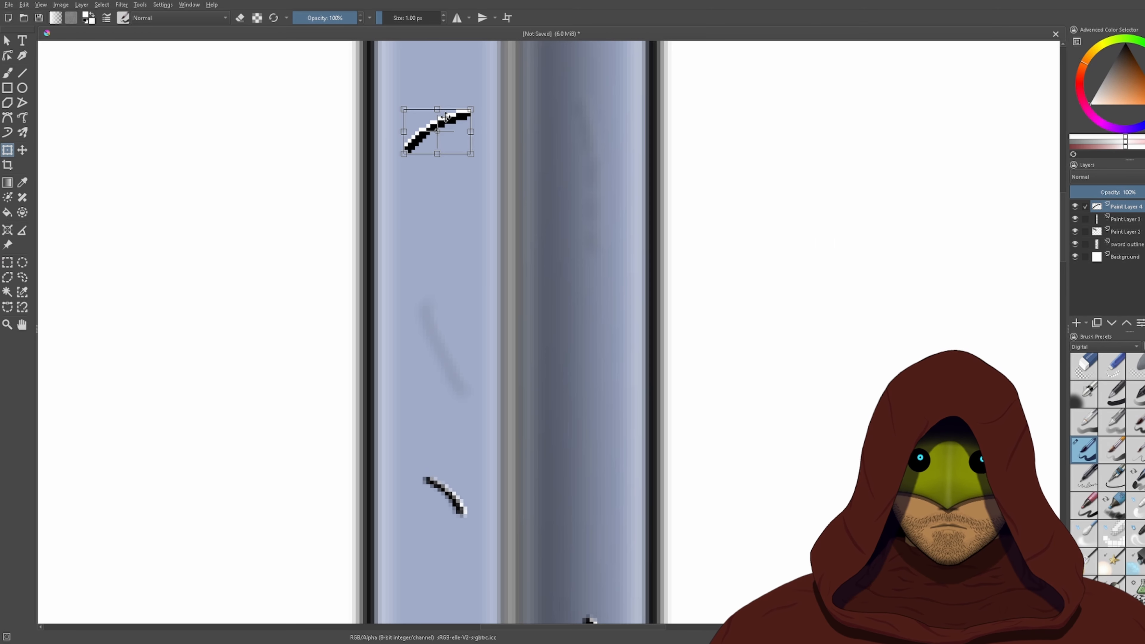
pyautogui.moveTo(549, 309)
pyautogui.mouseDown()
pyautogui.moveTo(614, 349)
pyautogui.moveTo(587, 356)
pyautogui.mouseUp()
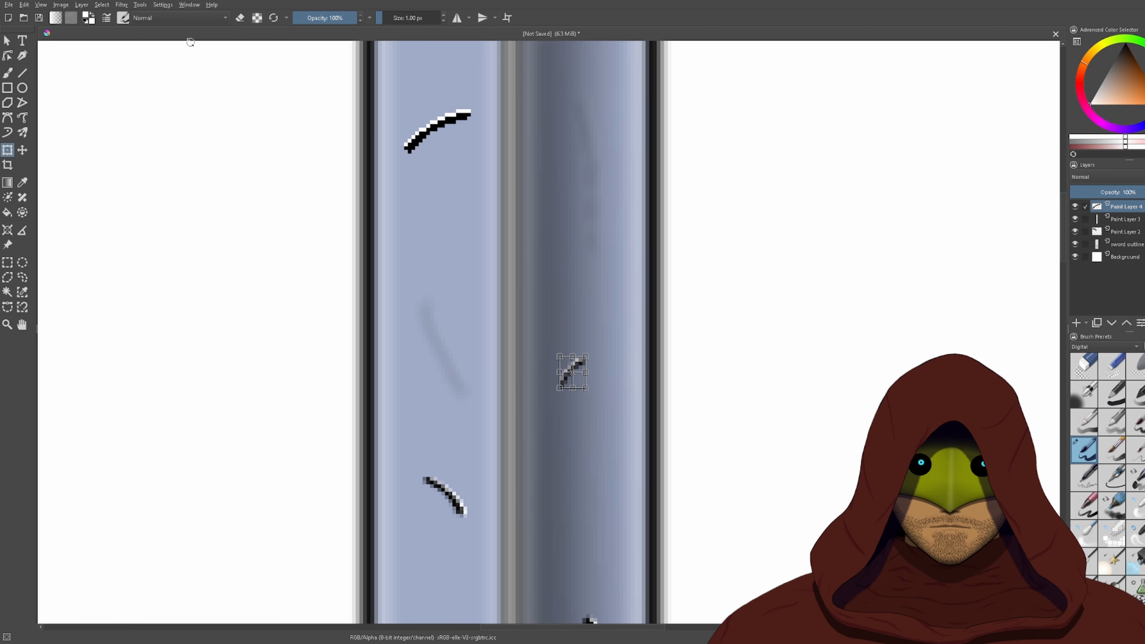
pyautogui.click(25, 6)
pyautogui.click(64, 119)
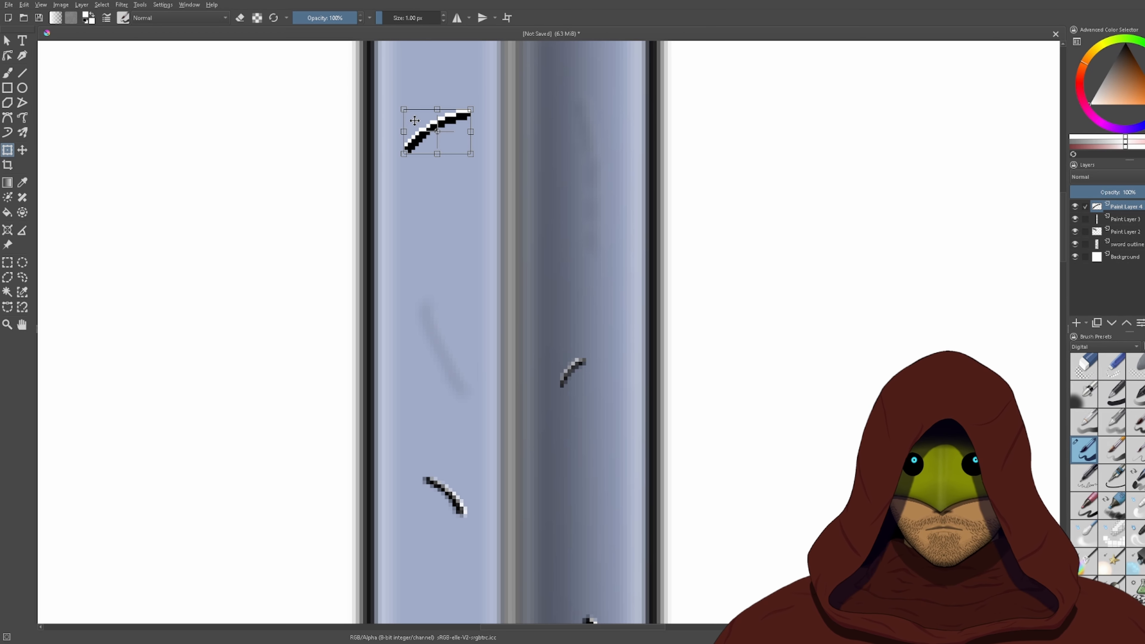
pyautogui.moveTo(422, 124)
pyautogui.mouseDown()
pyautogui.moveTo(567, 379)
pyautogui.moveTo(581, 463)
pyautogui.mouseUp()
pyautogui.moveTo(579, 422)
pyautogui.mouseDown()
pyautogui.moveTo(620, 424)
pyautogui.moveTo(613, 463)
pyautogui.mouseUp()
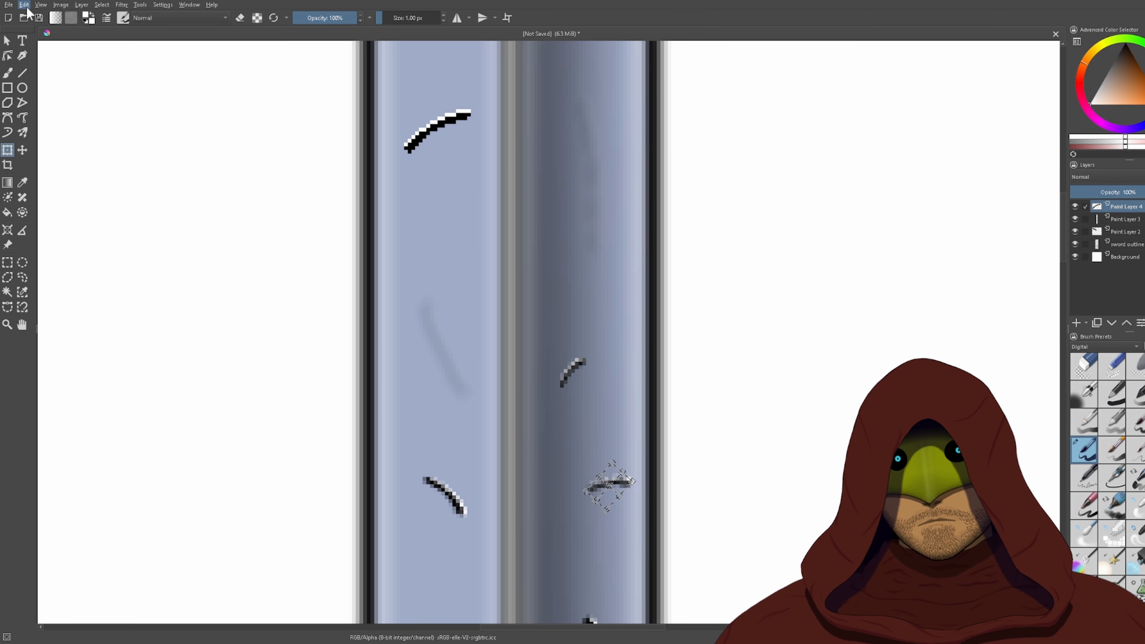
# - Paste another copy of the curved scratch and place it, smaller and rotated nearly horizontal, above the original on the light half
pyautogui.click(65, 122)
pyautogui.moveTo(493, 201); pyautogui.dragTo(460, 319)
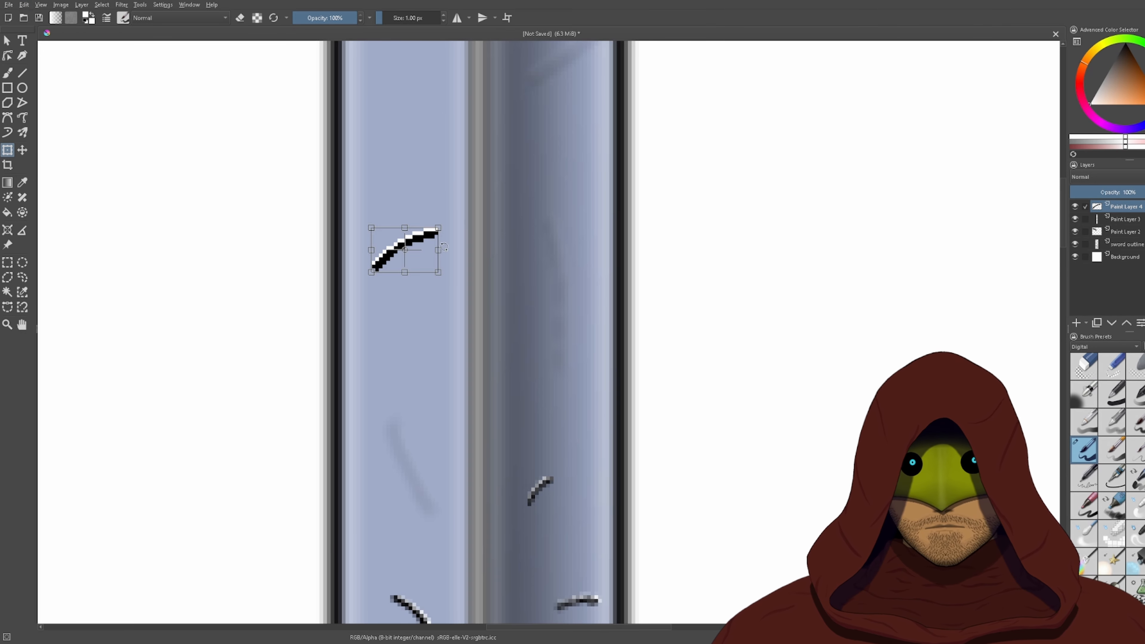
pyautogui.moveTo(427, 224)
pyautogui.mouseDown()
pyautogui.moveTo(417, 113)
pyautogui.moveTo(400, 96)
pyautogui.moveTo(377, 107)
pyautogui.moveTo(419, 115)
pyautogui.moveTo(456, 155)
pyautogui.moveTo(425, 148)
pyautogui.moveTo(411, 105)
pyautogui.moveTo(431, 119)
pyautogui.mouseUp()
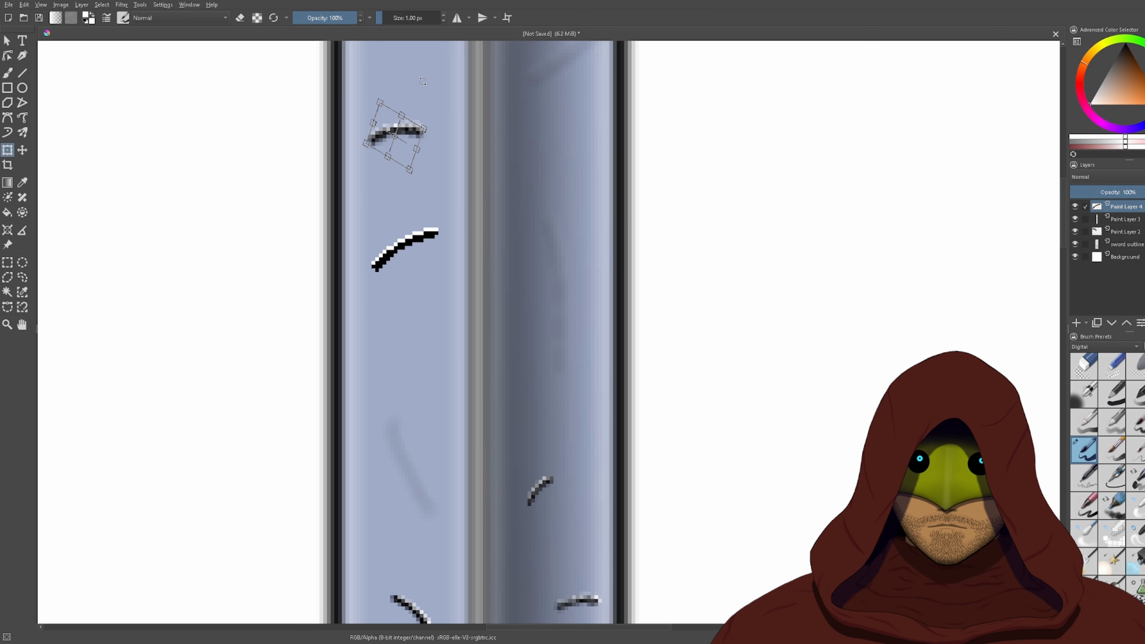
# - Paste another copy of the scratch and place it diagonally on the dark half of the blade, near the tip
pyautogui.moveTo(391, 50); pyautogui.dragTo(403, 197)
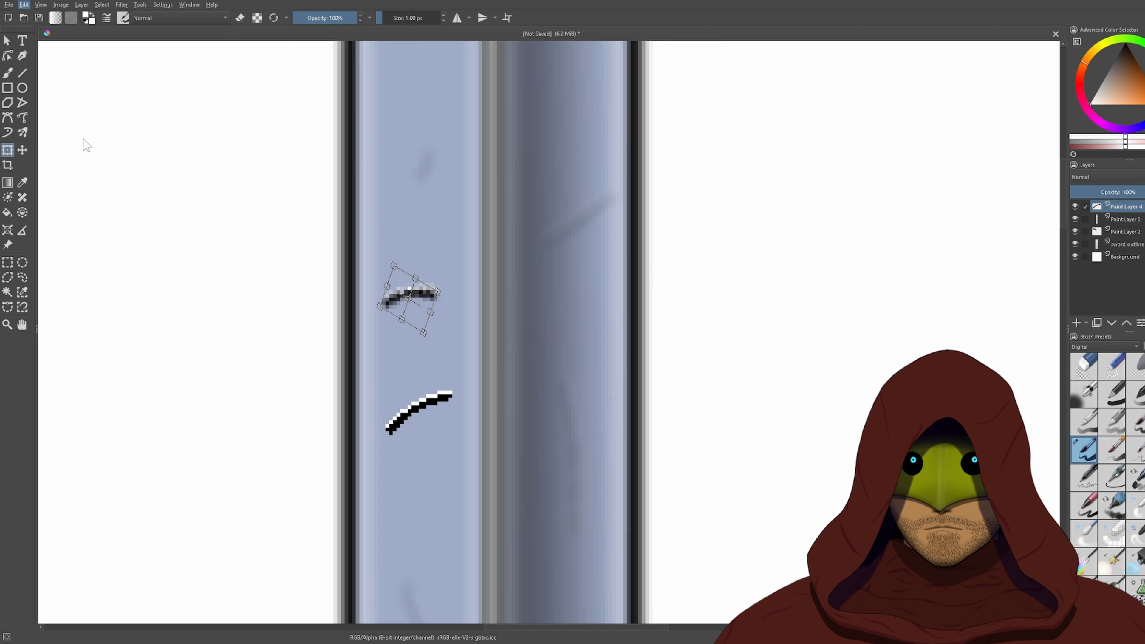
pyautogui.click(84, 121)
pyautogui.moveTo(507, 157); pyautogui.dragTo(502, 205)
pyautogui.moveTo(424, 457); pyautogui.dragTo(554, 119)
pyautogui.moveTo(557, 79)
pyautogui.mouseDown()
pyautogui.moveTo(582, 84)
pyautogui.moveTo(599, 122)
pyautogui.moveTo(563, 110)
pyautogui.moveTo(570, 1)
pyautogui.mouseUp()
# - Lower the opacity of the Paint Layer 4 scratches to 12%
pyautogui.scroll(-5, 564, 110)
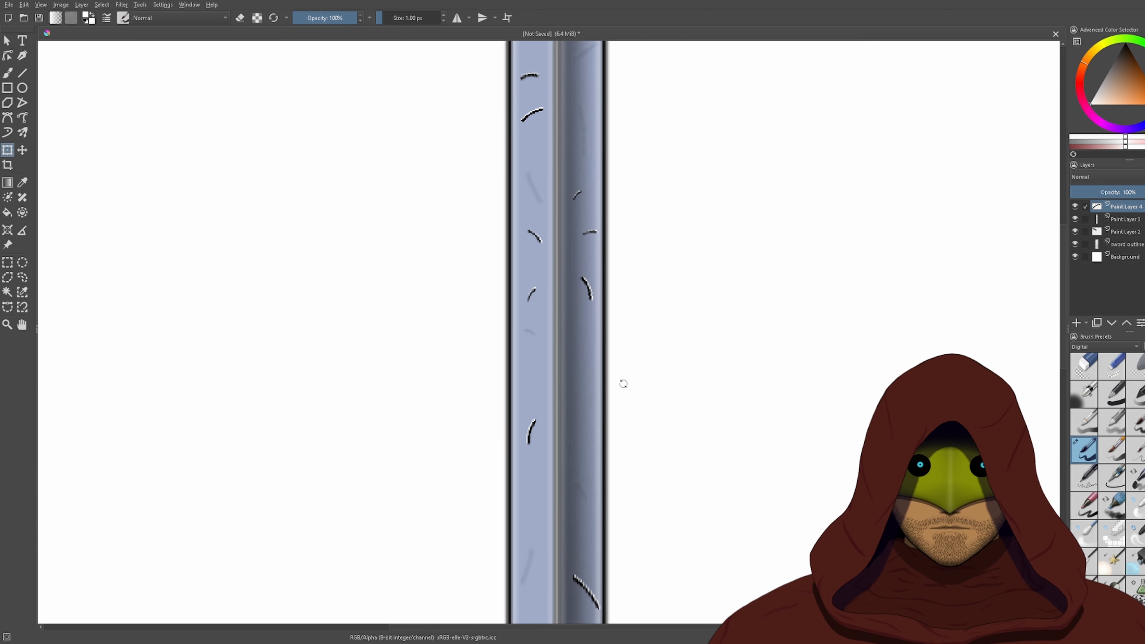
pyautogui.scroll(2, 611, 393)
pyautogui.scroll(-3, 480, 337)
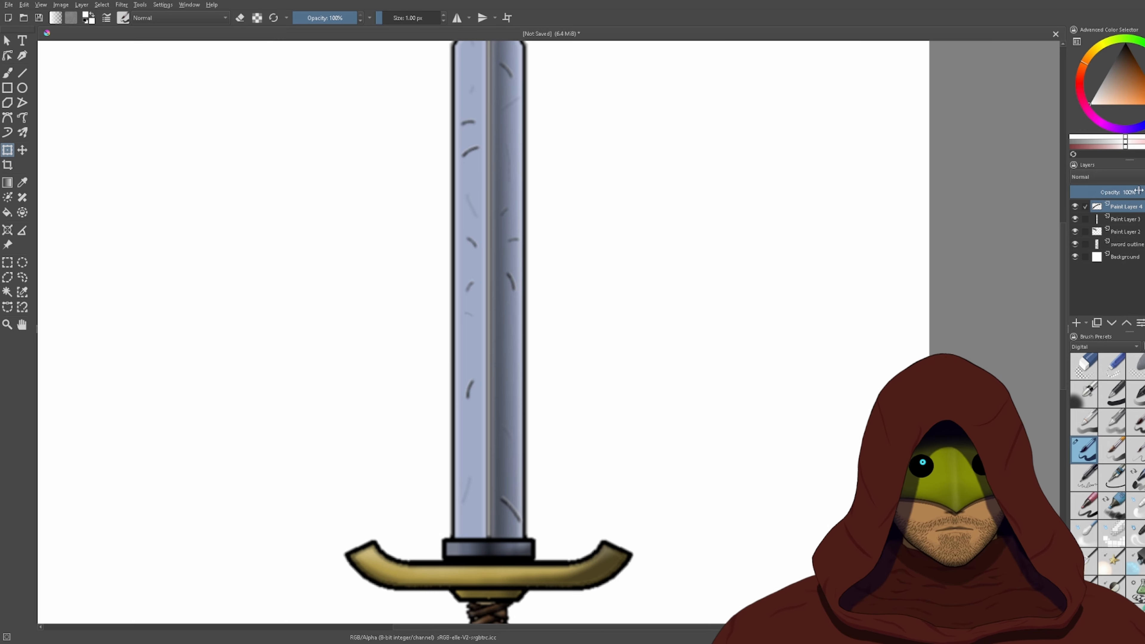
pyautogui.moveTo(1136, 192); pyautogui.dragTo(1112, 192)
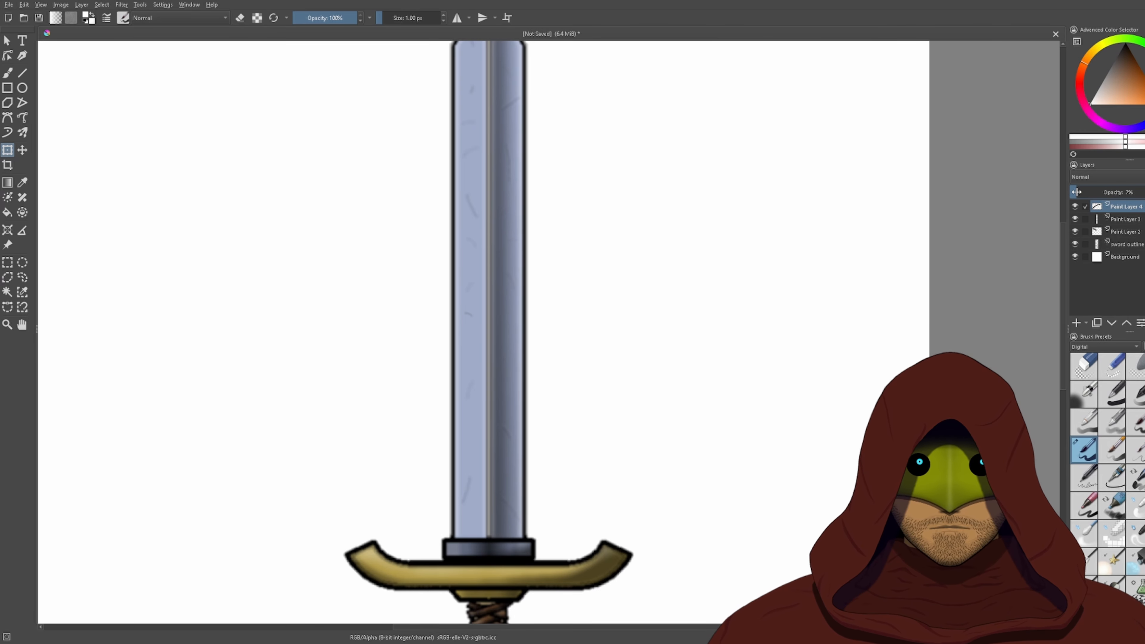
pyautogui.scroll(-5, 590, 312)
pyautogui.scroll(10, 542, 256)
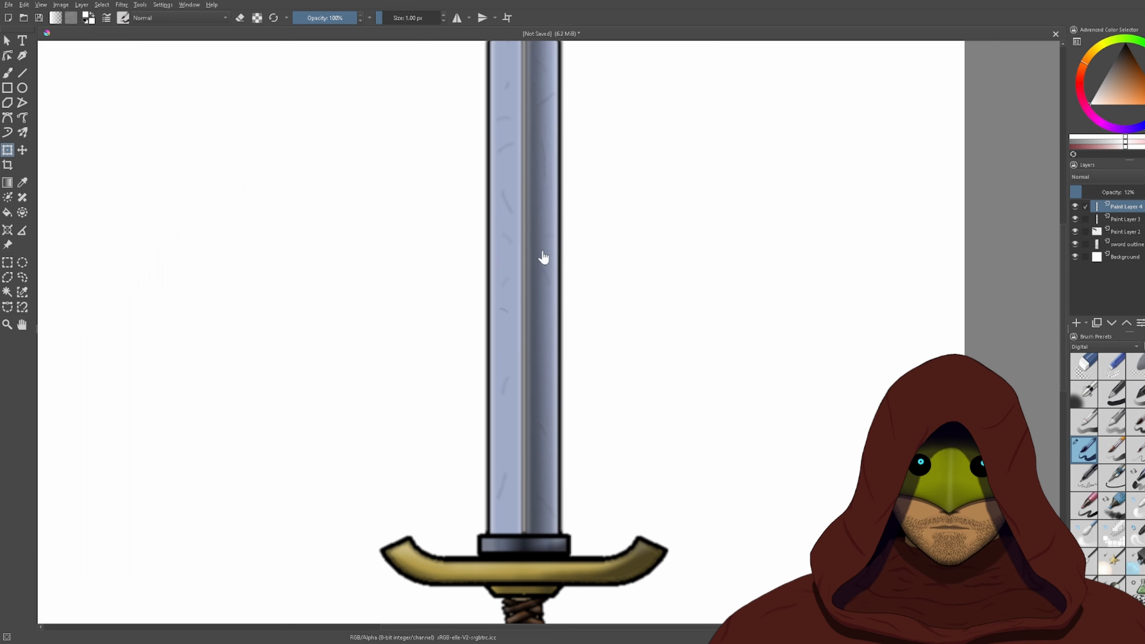
pyautogui.scroll(1, 526, 392)
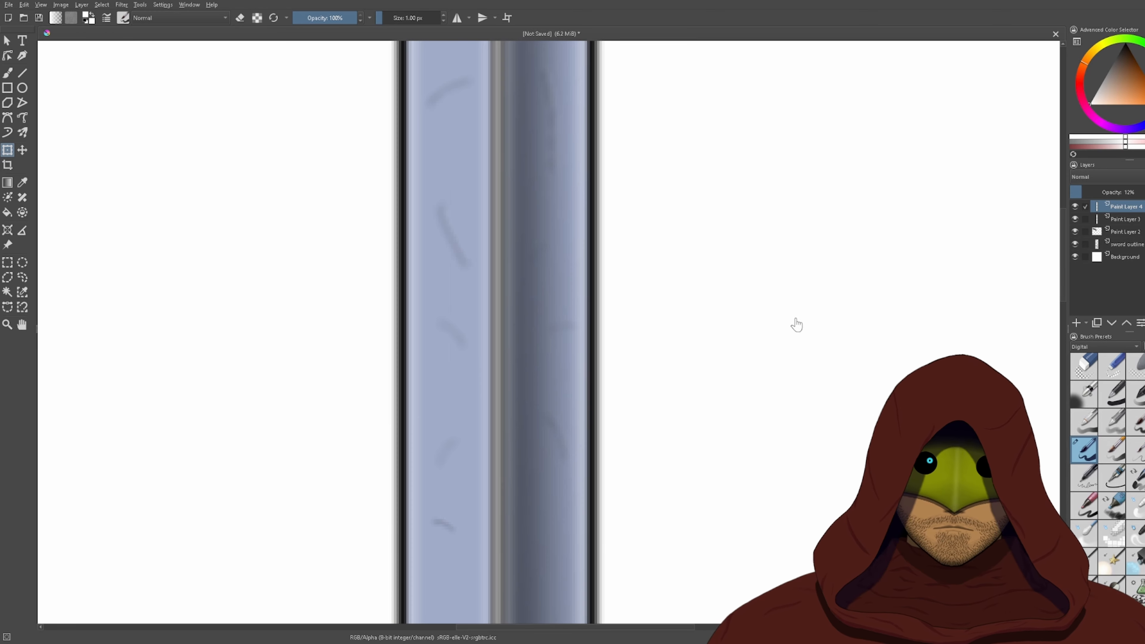
# - Make the sword outline layer active and switch to the Freehand Selection tool for cutting into the blade's edge
pyautogui.click(1127, 244)
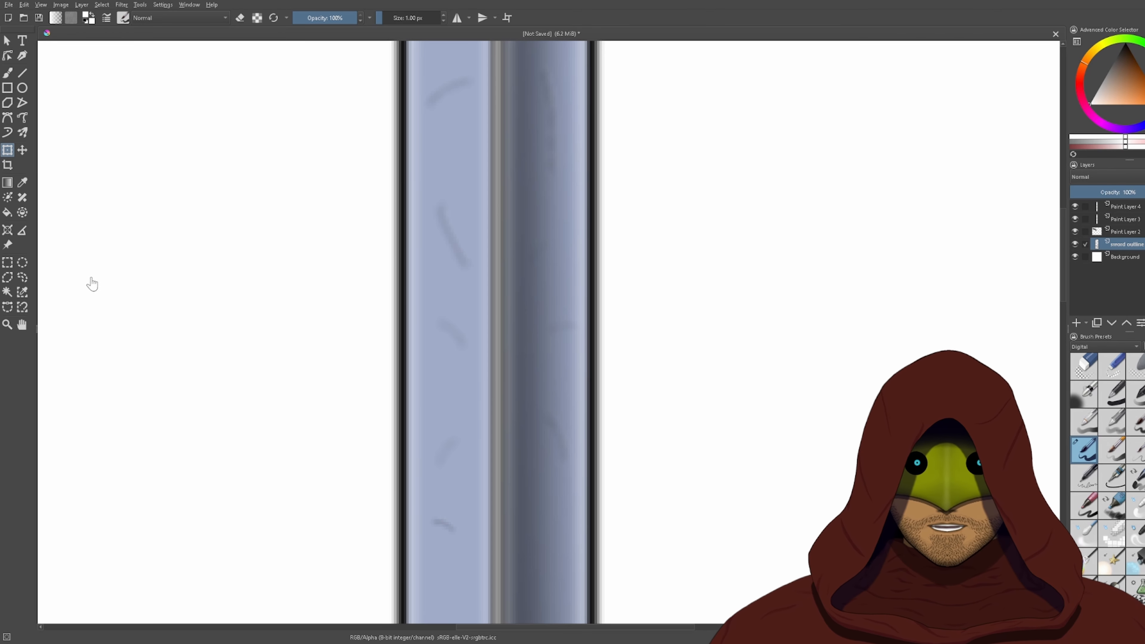
pyautogui.click(8, 73)
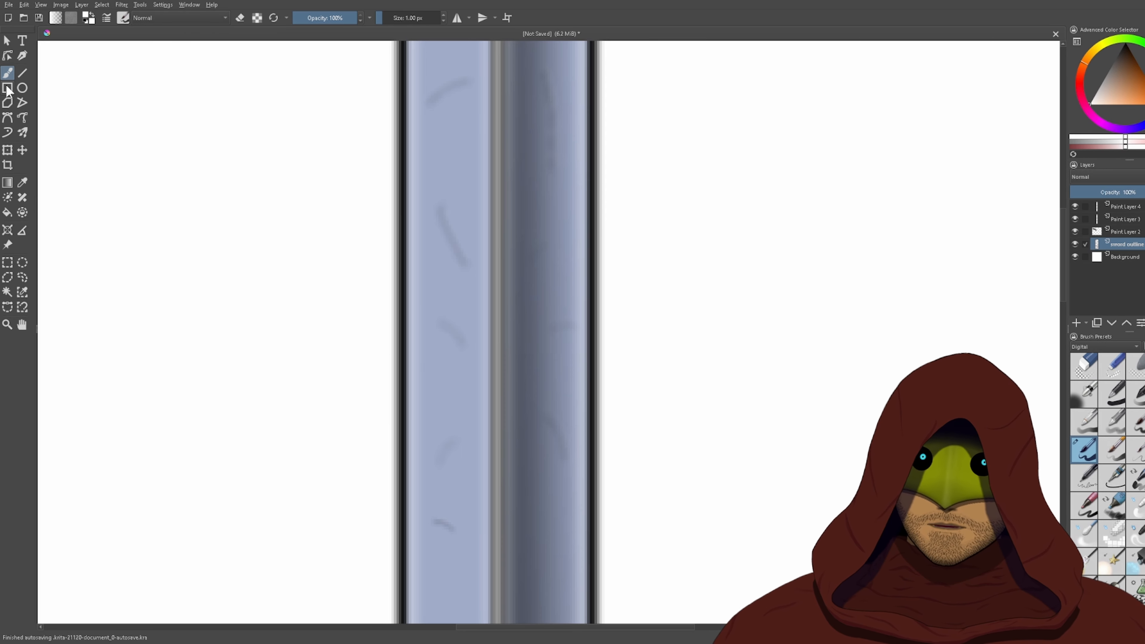
pyautogui.scroll(6, 468, 290)
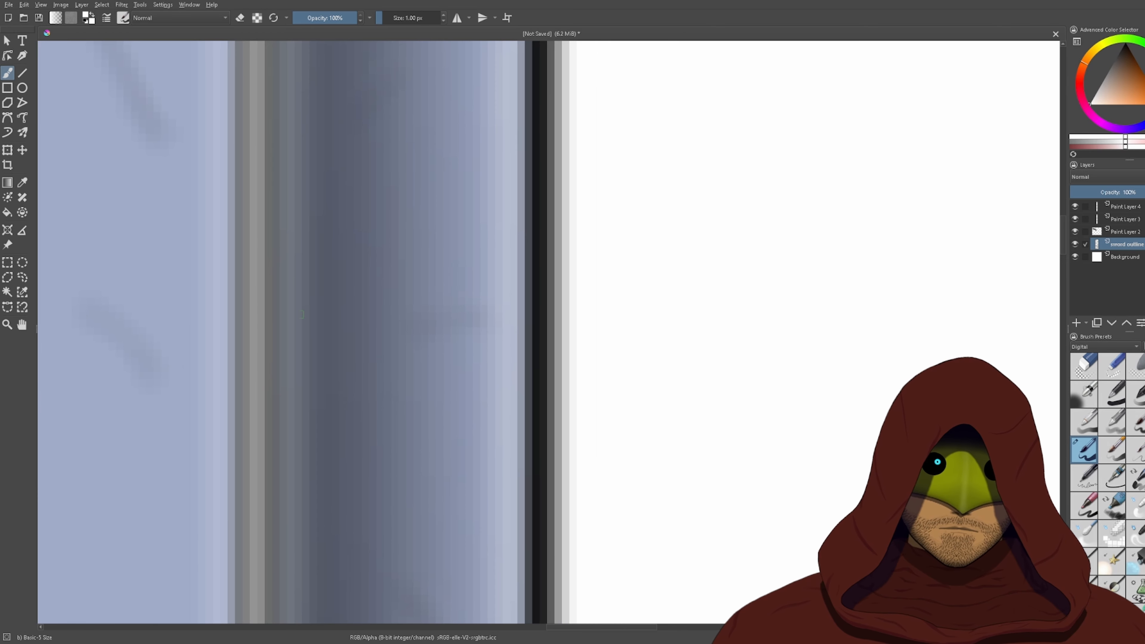
pyautogui.click(22, 278)
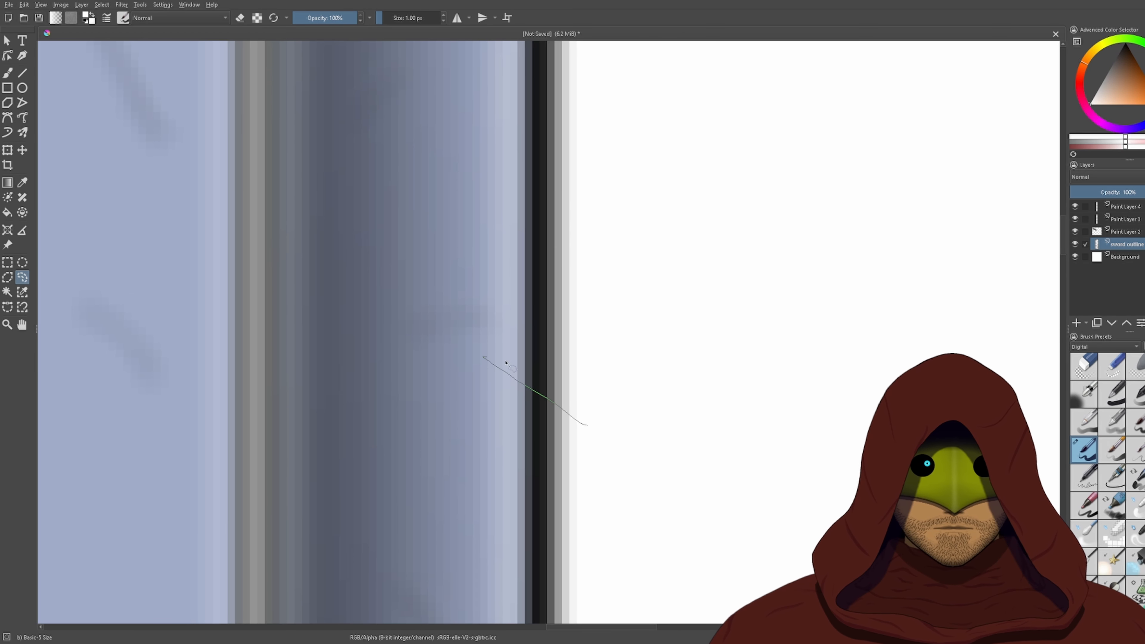
# - Try to cut a pointed notch through the blade's right outline into the dark half around mid-blade
pyautogui.moveTo(506, 363); pyautogui.dragTo(623, 378)
pyautogui.press('Delete')
pyautogui.click(681, 438)
pyautogui.scroll(-3, 681, 440)
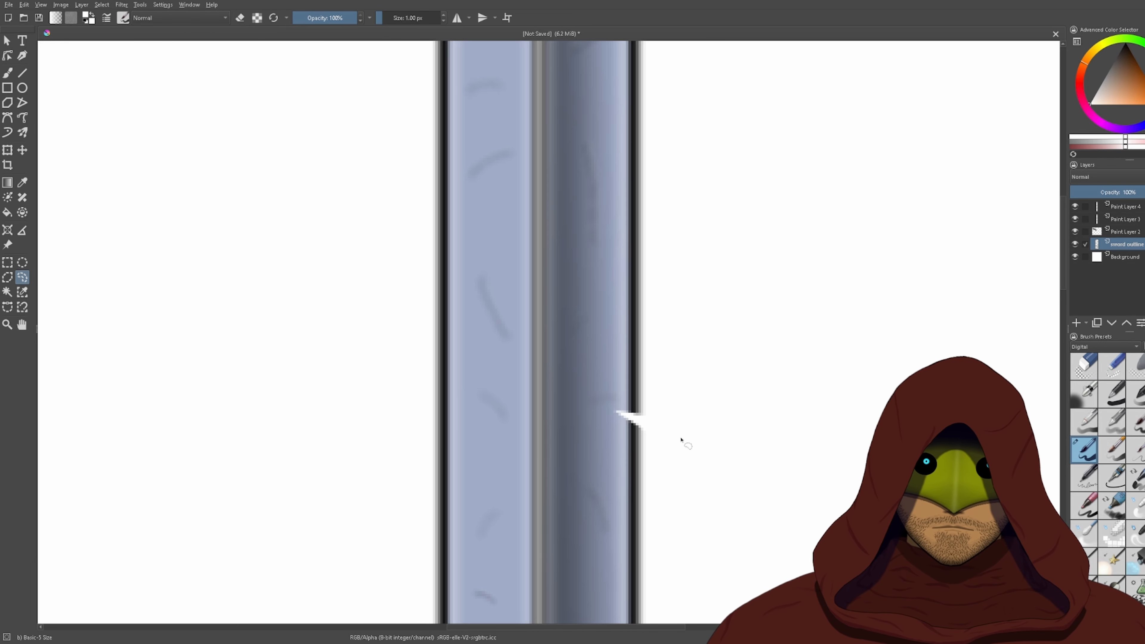
pyautogui.scroll(-3, 679, 440)
pyautogui.scroll(6, 675, 439)
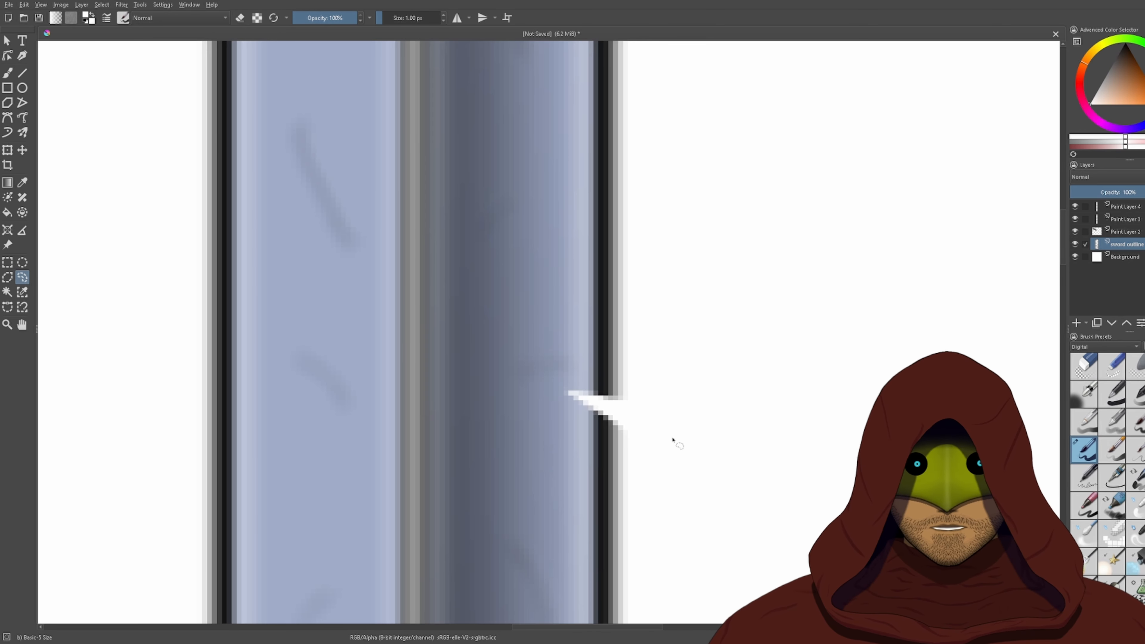
pyautogui.hotkey('ctrl', 'z')
pyautogui.scroll(-3, 670, 440)
pyautogui.hotkey('ctrl', 'z')
pyautogui.scroll(4, 680, 469)
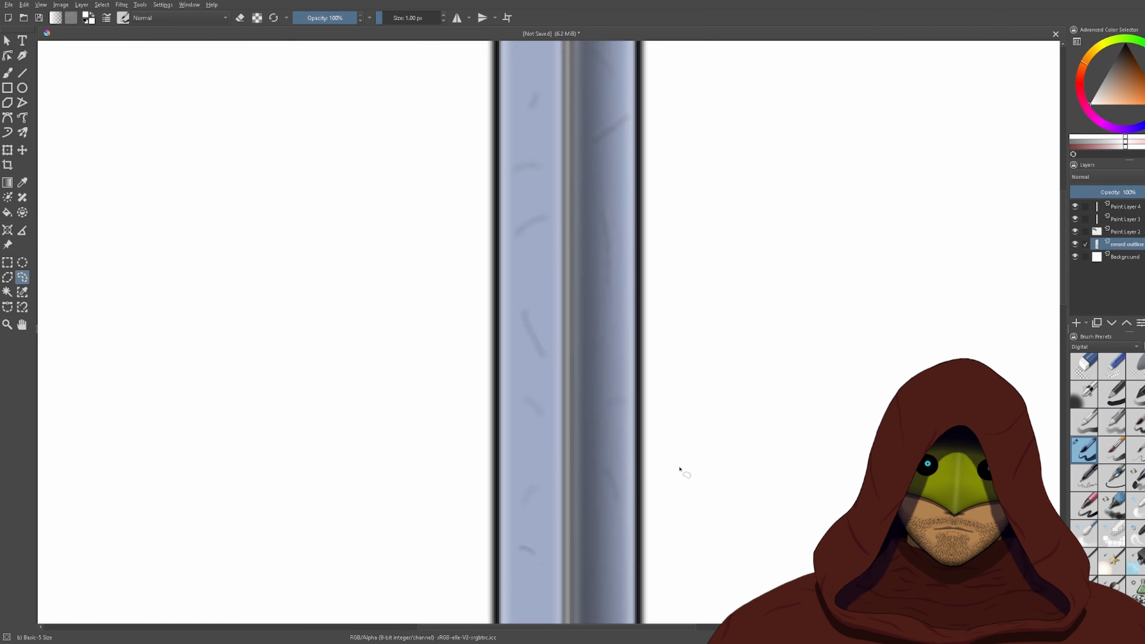
# - Try to cut a thin slanted notch into the blade's right outline just above the guard
pyautogui.moveTo(599, 482); pyautogui.dragTo(575, 122)
pyautogui.moveTo(646, 483); pyautogui.dragTo(570, 274)
pyautogui.moveTo(633, 559); pyautogui.dragTo(629, 225)
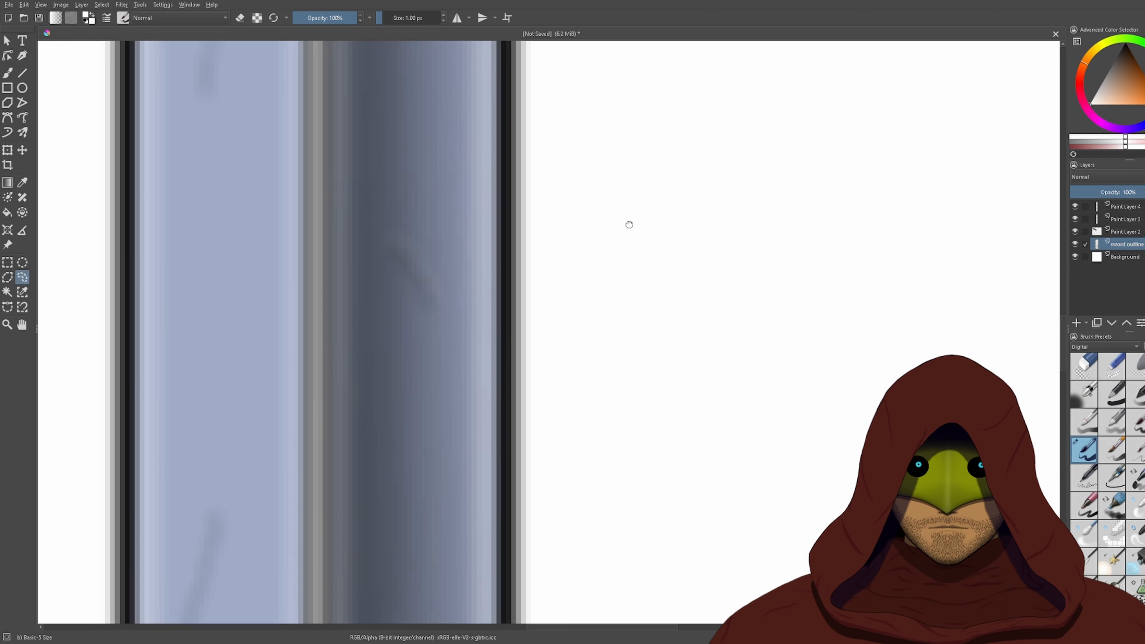
pyautogui.moveTo(574, 515); pyautogui.dragTo(573, 180)
pyautogui.moveTo(541, 378)
pyautogui.mouseDown()
pyautogui.moveTo(540, 432)
pyautogui.moveTo(586, 427)
pyautogui.mouseUp()
pyautogui.scroll(1, 540, 434)
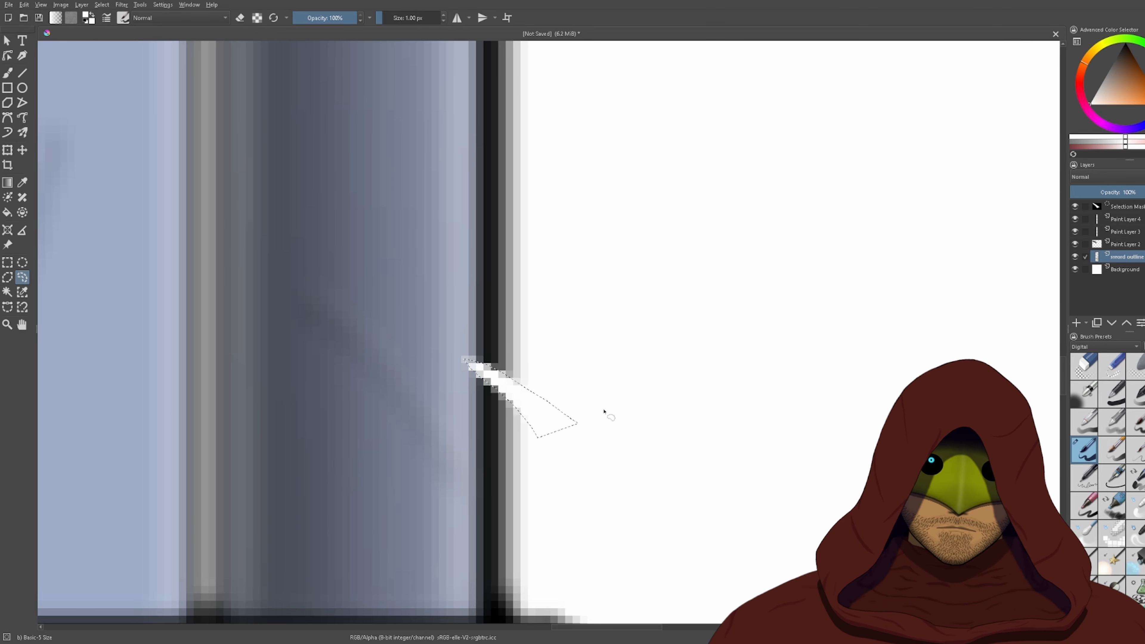
pyautogui.scroll(-3, 639, 383)
pyautogui.scroll(7, 626, 338)
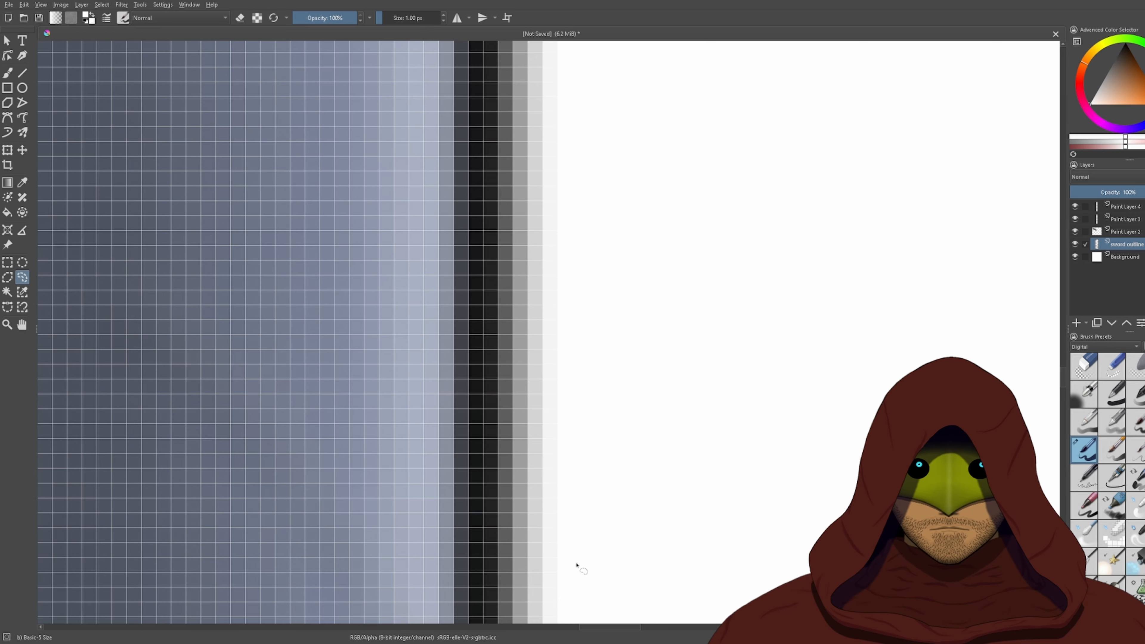
# - Select a small triangle over the right outline just above the guard and delete it to form a shallow notch
pyautogui.moveTo(472, 432); pyautogui.dragTo(626, 429)
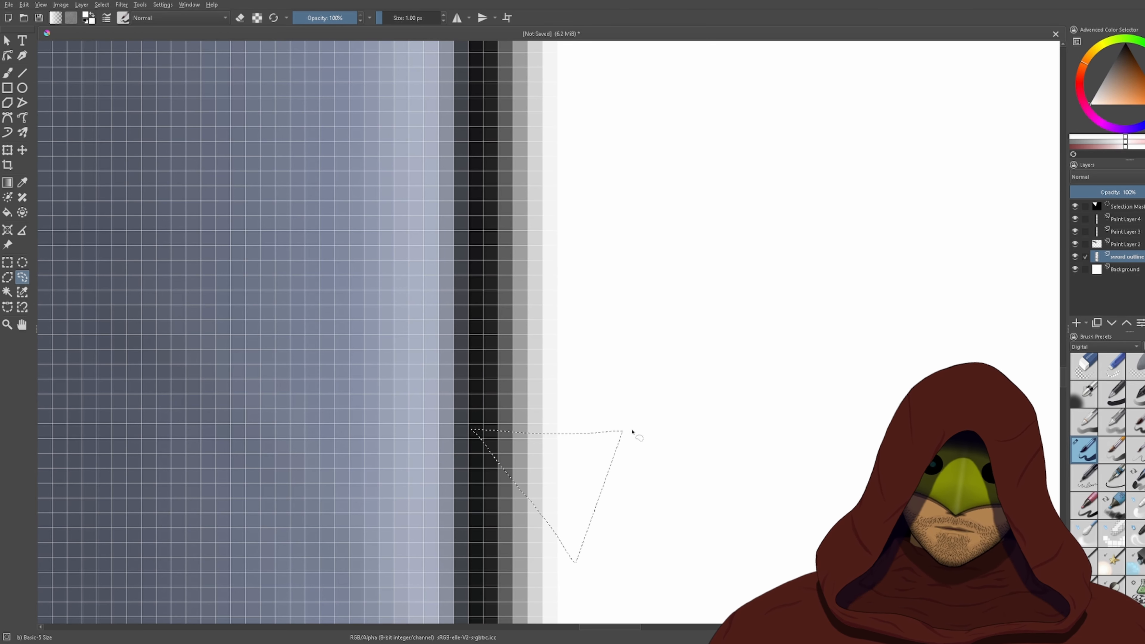
pyautogui.press('Delete')
pyautogui.scroll(-5, 681, 437)
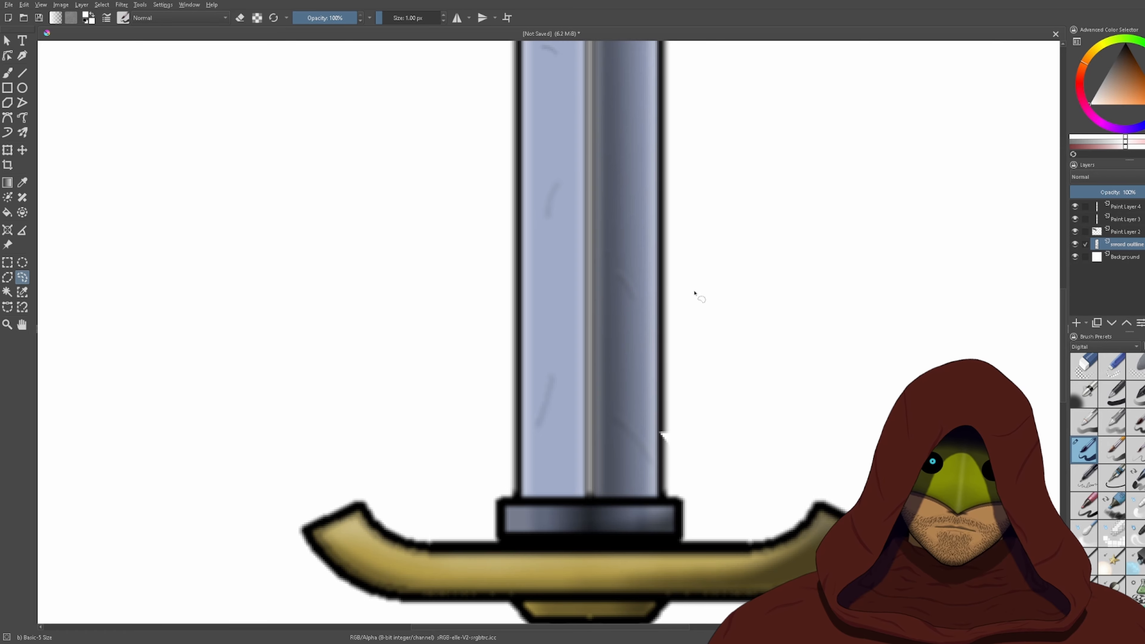
# - Cut two more small triangular notches into the right outline, spaced farther up the lower blade
pyautogui.scroll(4, 641, 388)
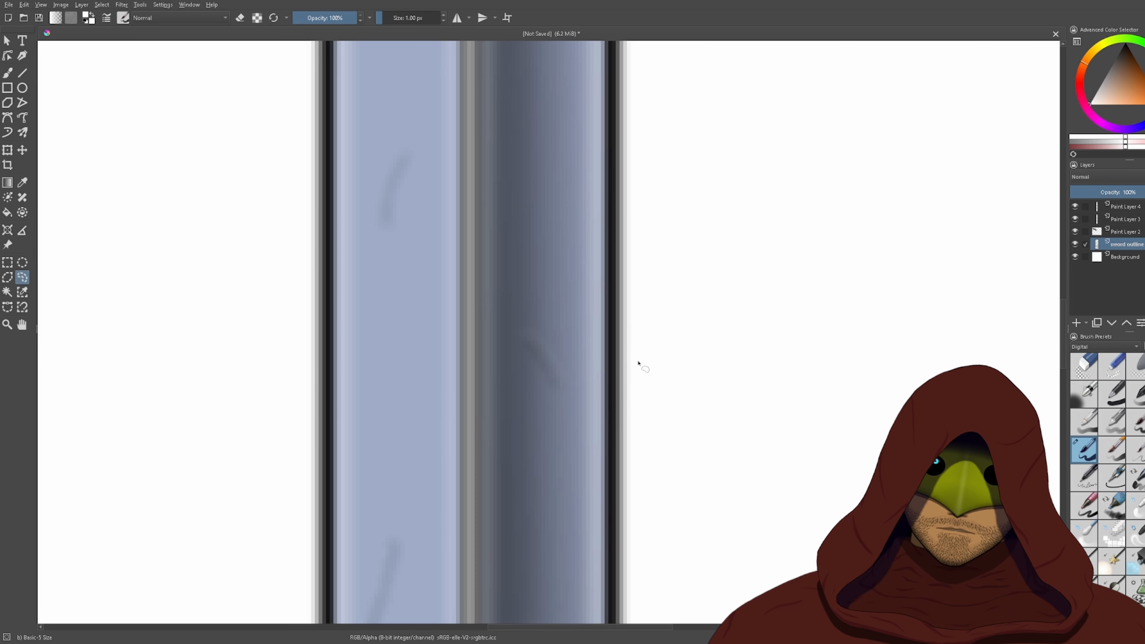
pyautogui.moveTo(678, 396); pyautogui.dragTo(694, 396)
pyautogui.press('Delete')
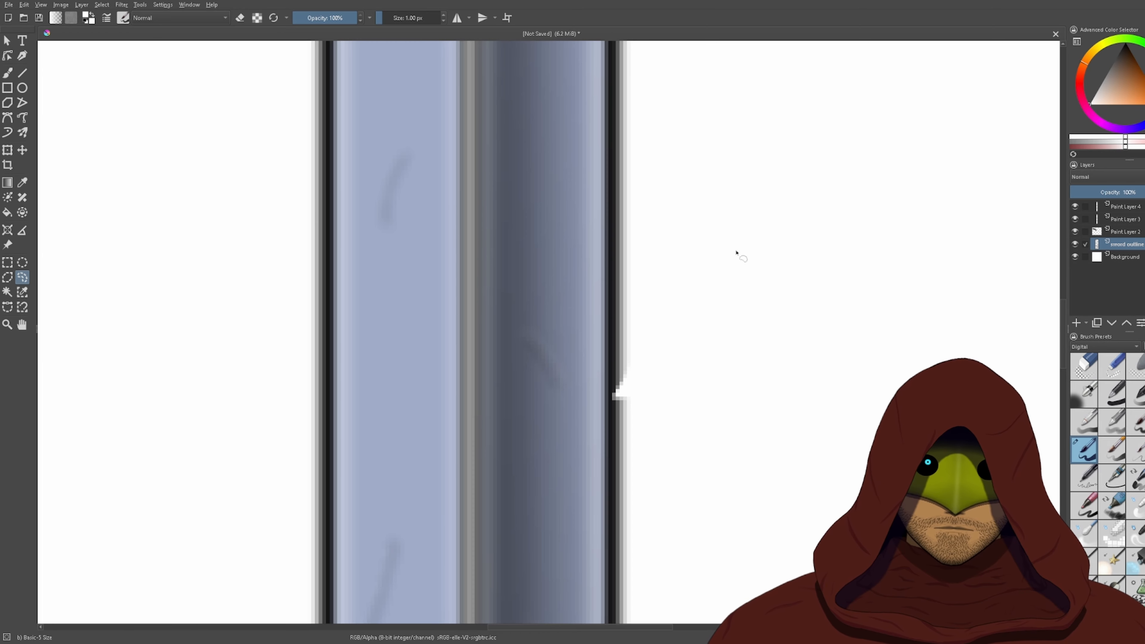
pyautogui.scroll(4, 606, 295)
pyautogui.moveTo(618, 287); pyautogui.dragTo(637, 290)
pyautogui.press('Delete')
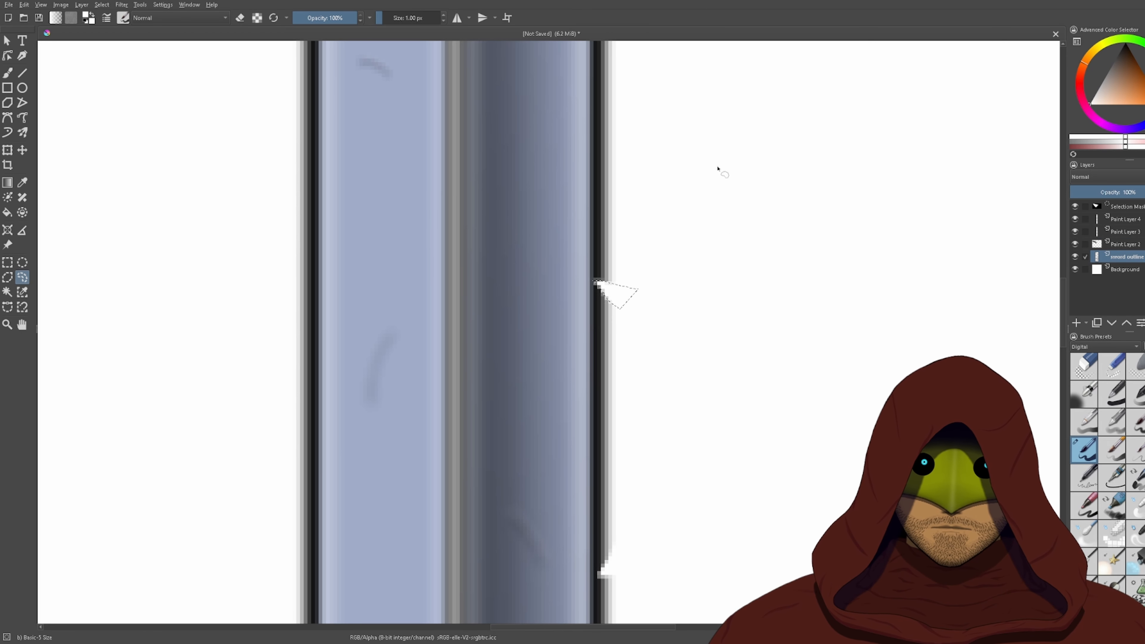
pyautogui.click(717, 167)
# - Cut two notches into the right outline of the upper blade, the second one just below the tip's shoulder
pyautogui.scroll(-4, 716, 164)
pyautogui.moveTo(716, 164); pyautogui.dragTo(718, 451)
pyautogui.scroll(2, 740, 309)
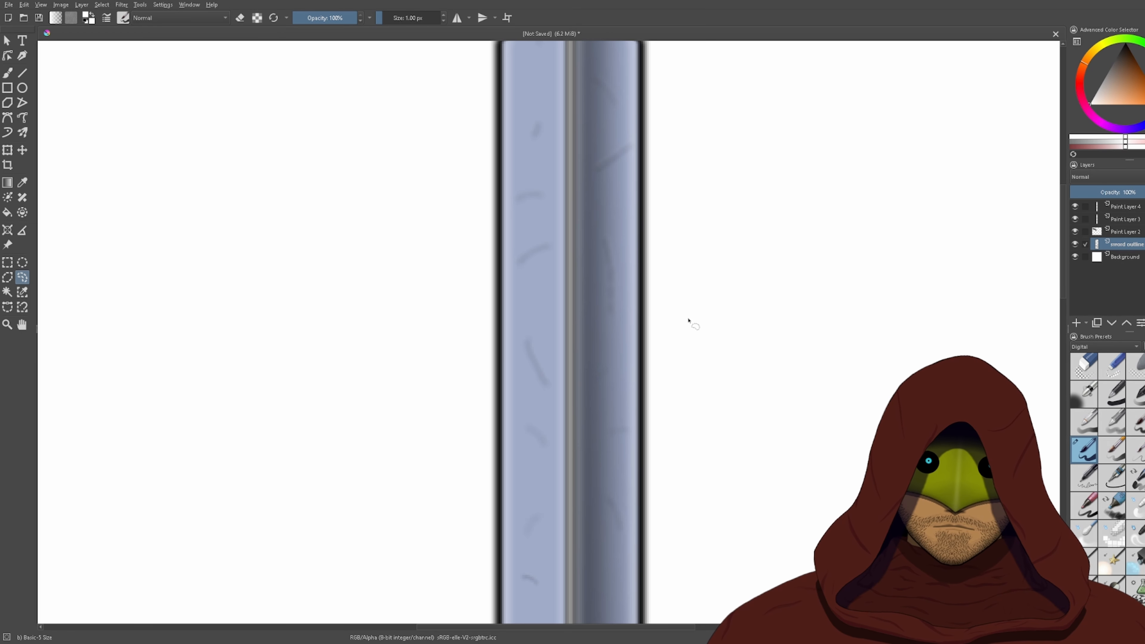
pyautogui.moveTo(662, 301)
pyautogui.mouseDown()
pyautogui.moveTo(644, 315)
pyautogui.moveTo(703, 262)
pyautogui.mouseUp()
pyautogui.click(654, 326)
pyautogui.scroll(2, 652, 332)
pyautogui.press('Delete')
pyautogui.click(718, 216)
pyautogui.moveTo(718, 201); pyautogui.dragTo(689, 549)
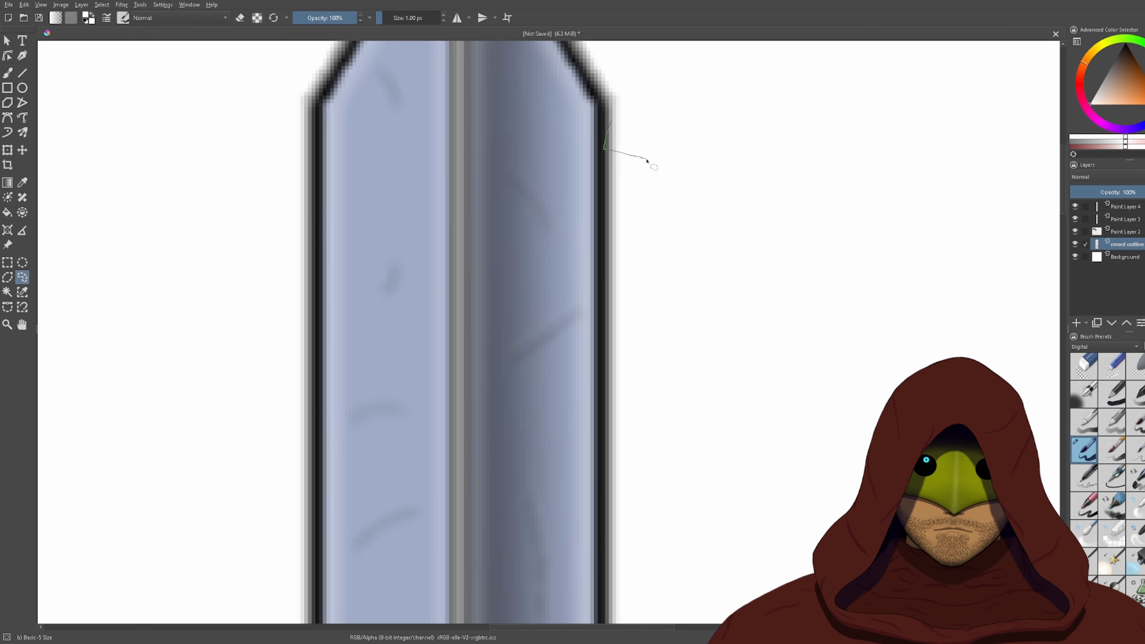
pyautogui.scroll(-3, 734, 214)
# - Cut two small triangular notches into the left outline of the upper blade, beside the light half's scratches
pyautogui.scroll(3, 500, 308)
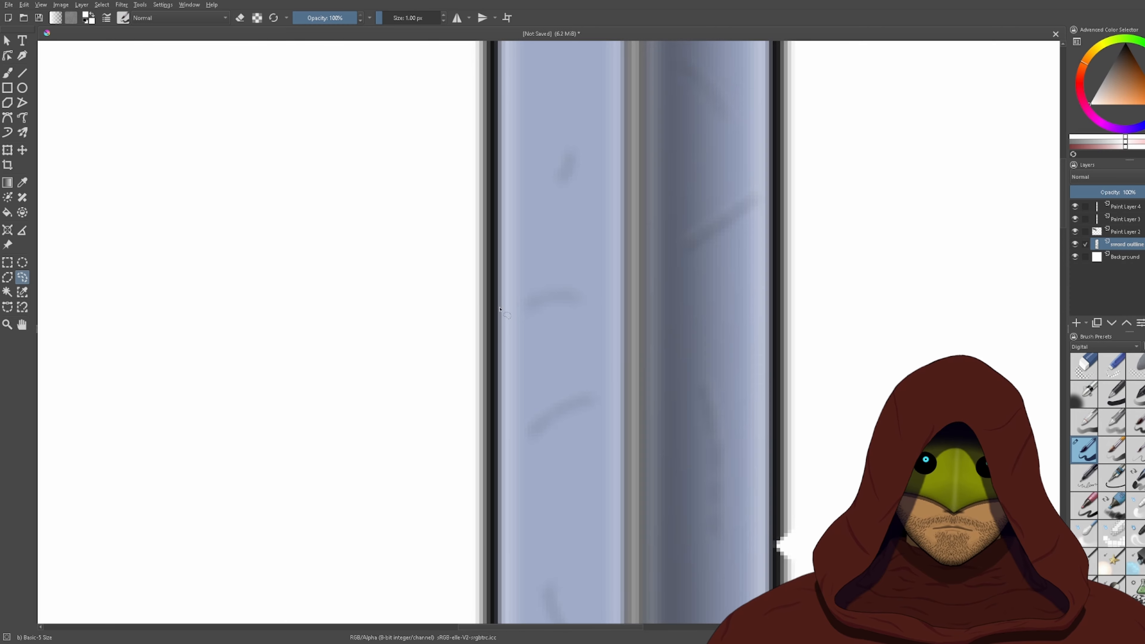
pyautogui.moveTo(482, 284); pyautogui.dragTo(454, 261)
pyautogui.press('Delete')
pyautogui.click(479, 424)
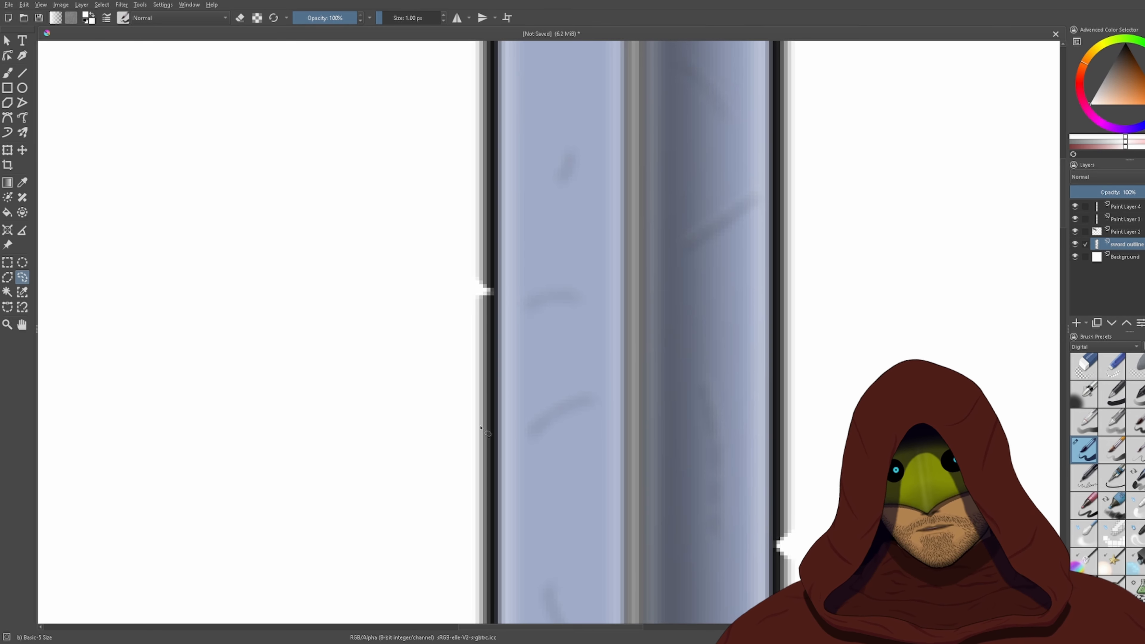
pyautogui.moveTo(463, 542)
pyautogui.mouseDown()
pyautogui.moveTo(486, 304)
pyautogui.moveTo(450, 355)
pyautogui.mouseUp()
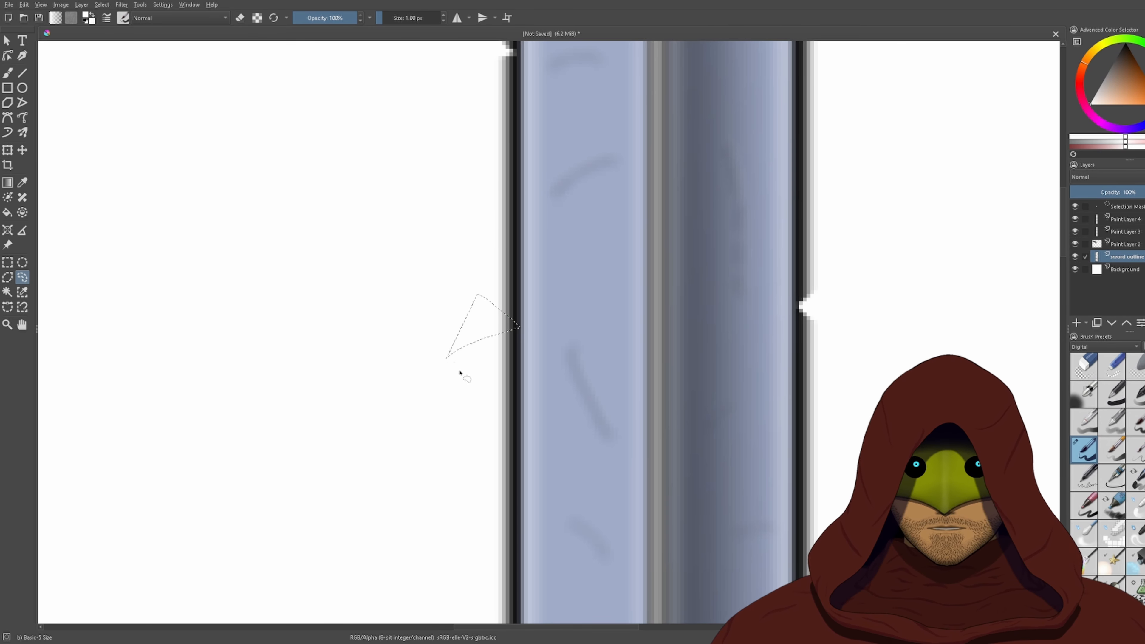
pyautogui.press('Delete')
pyautogui.click(473, 405)
# - Cut another notch into the left outline around the middle of the blade
pyautogui.scroll(-4, 496, 512)
pyautogui.scroll(4, 578, 395)
pyautogui.moveTo(498, 557)
pyautogui.mouseDown()
pyautogui.moveTo(578, 392)
pyautogui.moveTo(571, 428)
pyautogui.mouseUp()
pyautogui.press('Delete')
pyautogui.click(564, 524)
# - Try to cut a large notch into the left outline beside the long scratch near the guard
pyautogui.scroll(-3, 565, 524)
pyautogui.moveTo(565, 524); pyautogui.dragTo(616, 267)
pyautogui.scroll(2, 614, 371)
pyautogui.press('Delete')
pyautogui.moveTo(634, 434)
pyautogui.mouseDown()
pyautogui.moveTo(630, 390)
pyautogui.moveTo(643, 423)
pyautogui.mouseUp()
pyautogui.click(618, 359)
pyautogui.scroll(5, 643, 423)
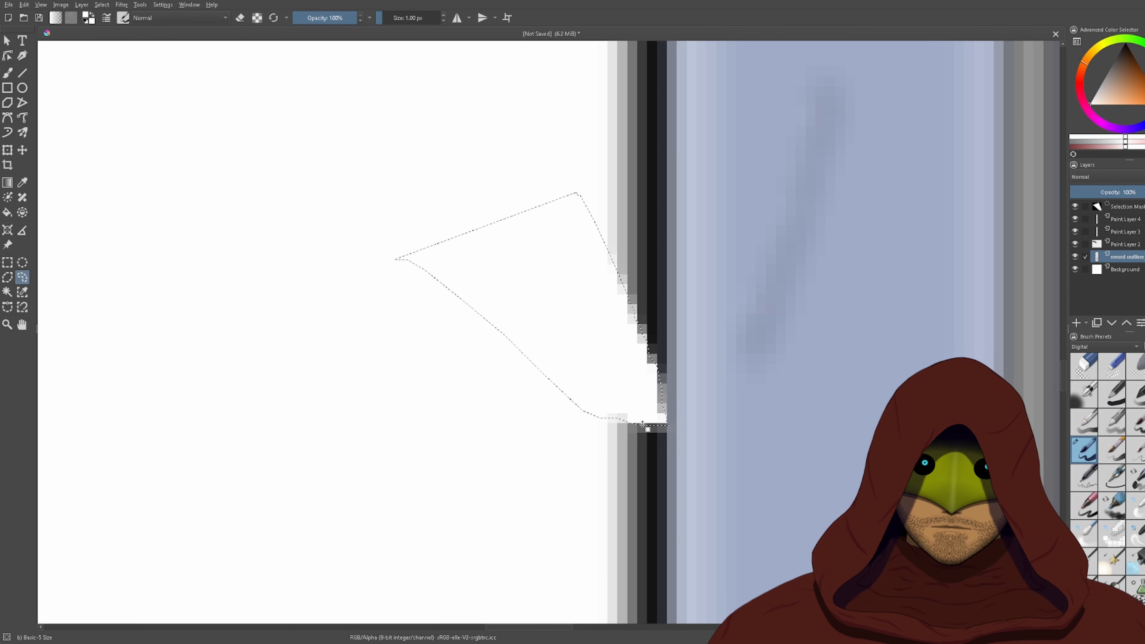
pyautogui.hotkey('ctrl', 'z')
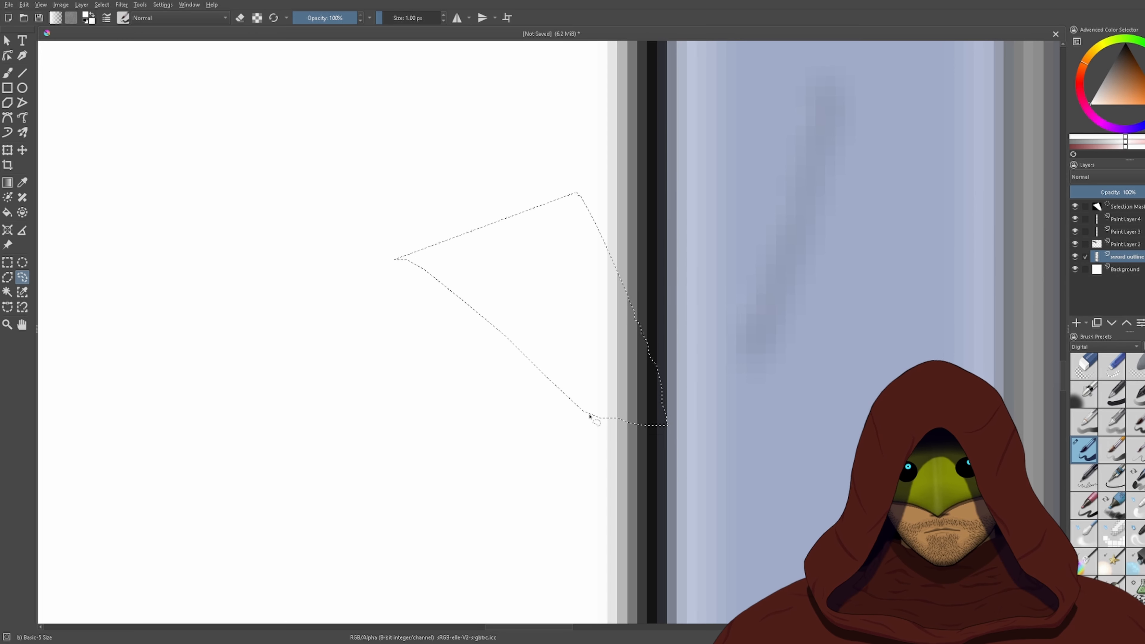
pyautogui.click(509, 302)
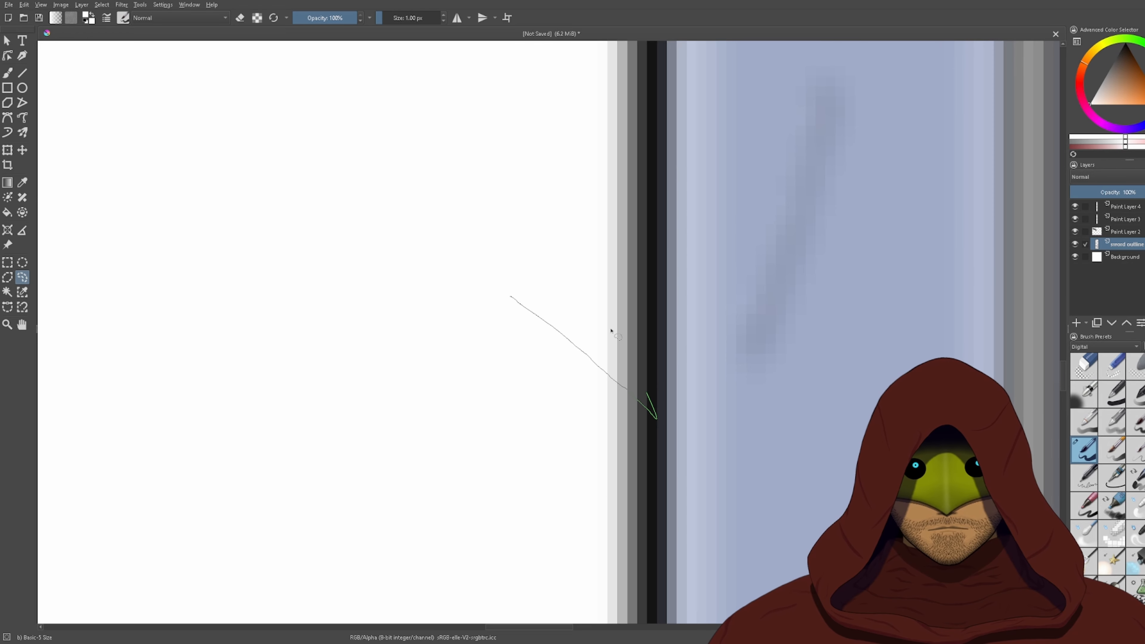
# - Select a smaller triangle over the left outline near the guard and delete it to form a notch
pyautogui.moveTo(611, 330)
pyautogui.mouseDown()
pyautogui.moveTo(538, 171)
pyautogui.moveTo(513, 394)
pyautogui.mouseUp()
pyautogui.press('Delete')
pyautogui.click(461, 218)
# - Cut a small notch into the left outline a little farther up from the one near the guard
pyautogui.scroll(-2, 462, 218)
pyautogui.moveTo(531, 248); pyautogui.dragTo(534, 344)
pyautogui.scroll(1, 534, 344)
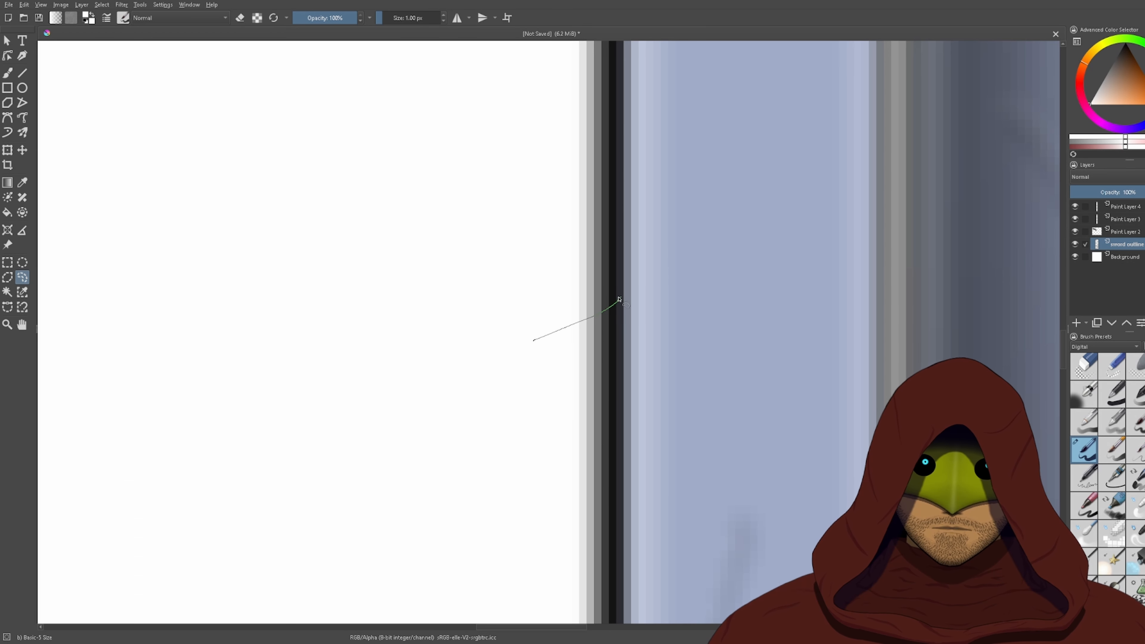
pyautogui.moveTo(619, 300); pyautogui.dragTo(447, 293)
pyautogui.press('Delete')
pyautogui.click(479, 256)
# - Cut one more notch into the left outline, between the lower notches and the long mid-blade notch
pyautogui.scroll(-3, 500, 184)
pyautogui.moveTo(519, 86); pyautogui.dragTo(516, 310)
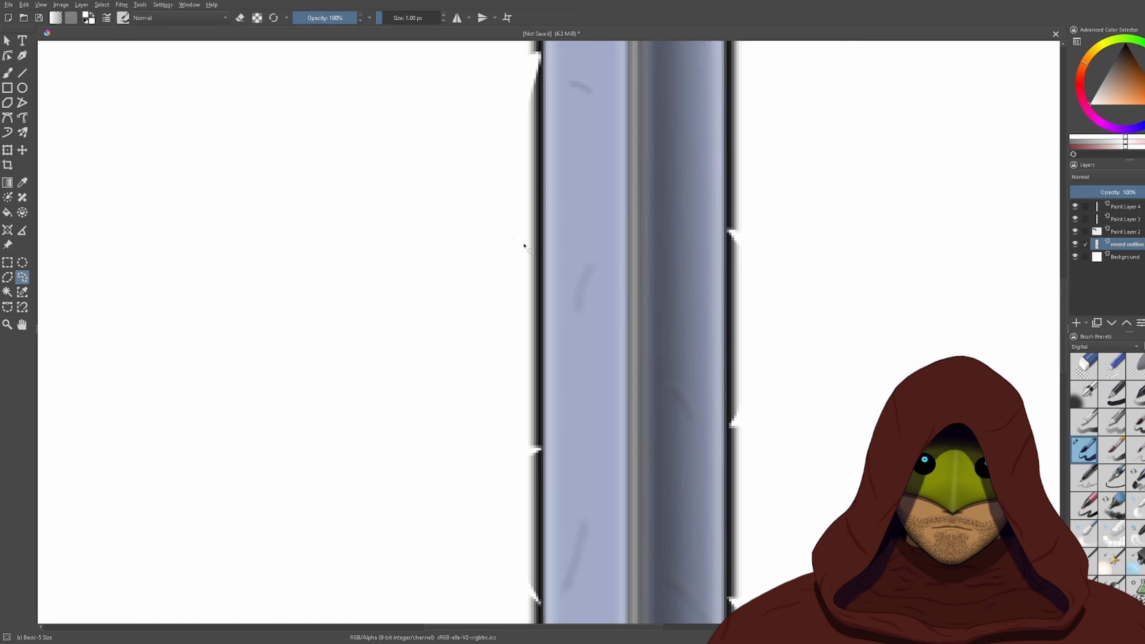
pyautogui.moveTo(541, 260); pyautogui.dragTo(427, 272)
pyautogui.press('Delete')
pyautogui.click(482, 326)
# - Cut a small notch into the left slanted edge of the sword's tip
pyautogui.scroll(-4, 481, 328)
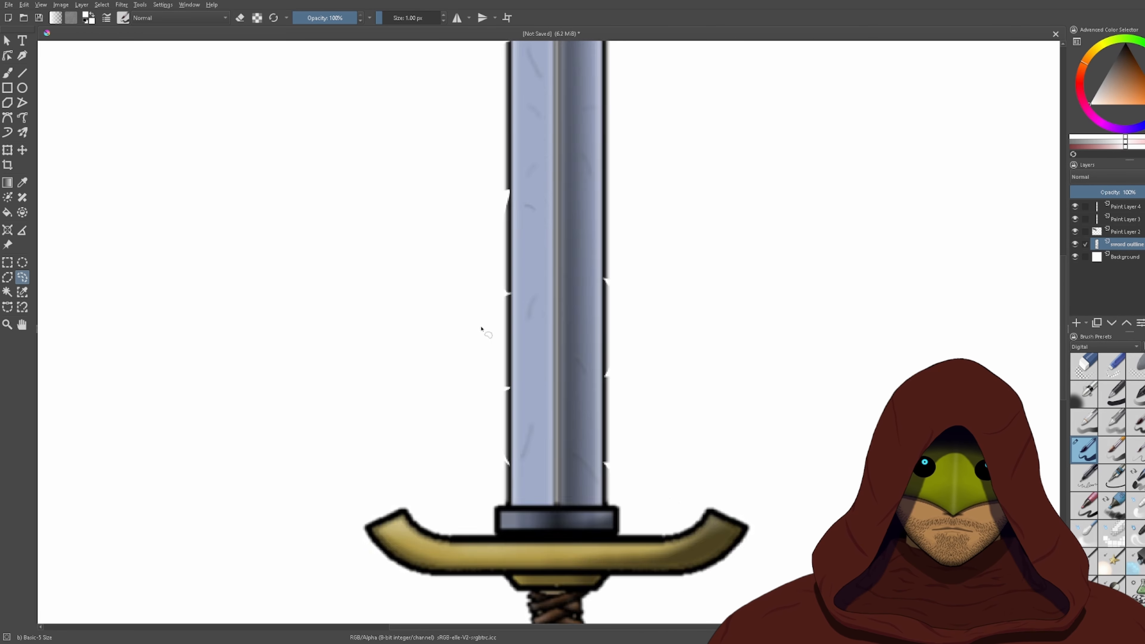
pyautogui.moveTo(570, 167)
pyautogui.mouseDown()
pyautogui.moveTo(575, 386)
pyautogui.moveTo(478, 358)
pyautogui.mouseUp()
pyautogui.scroll(4, 491, 352)
pyautogui.press('Delete')
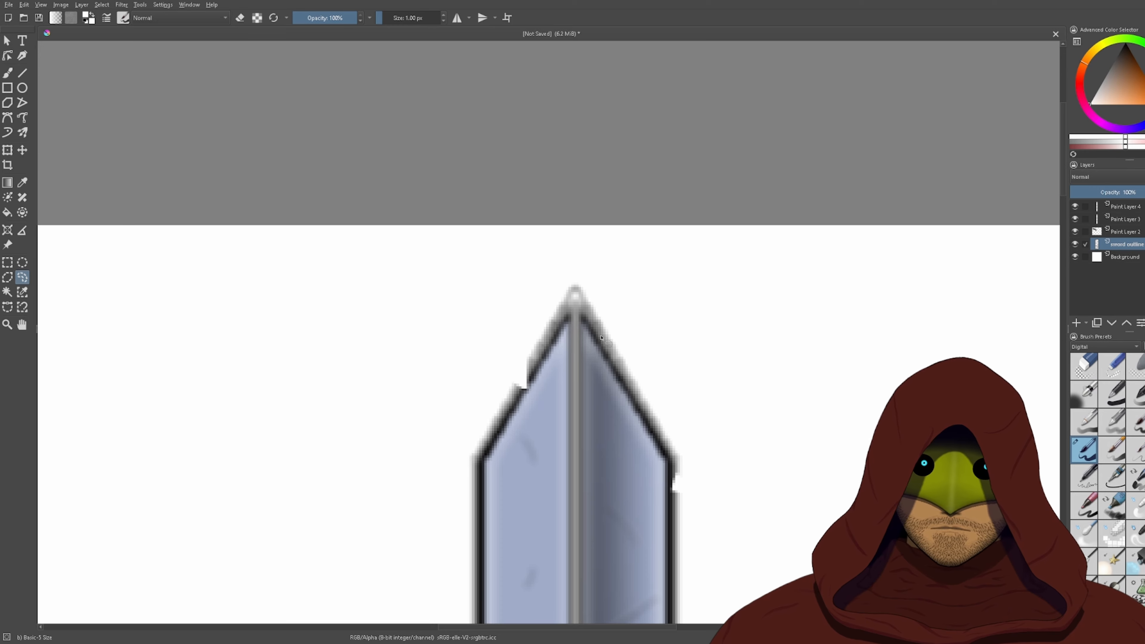
# - Undo the notch in the left slanted edge of the sword's tip and recut it with a differently shaped triangle
pyautogui.scroll(2, 543, 403)
pyautogui.hotkey('ctrl', 'z')
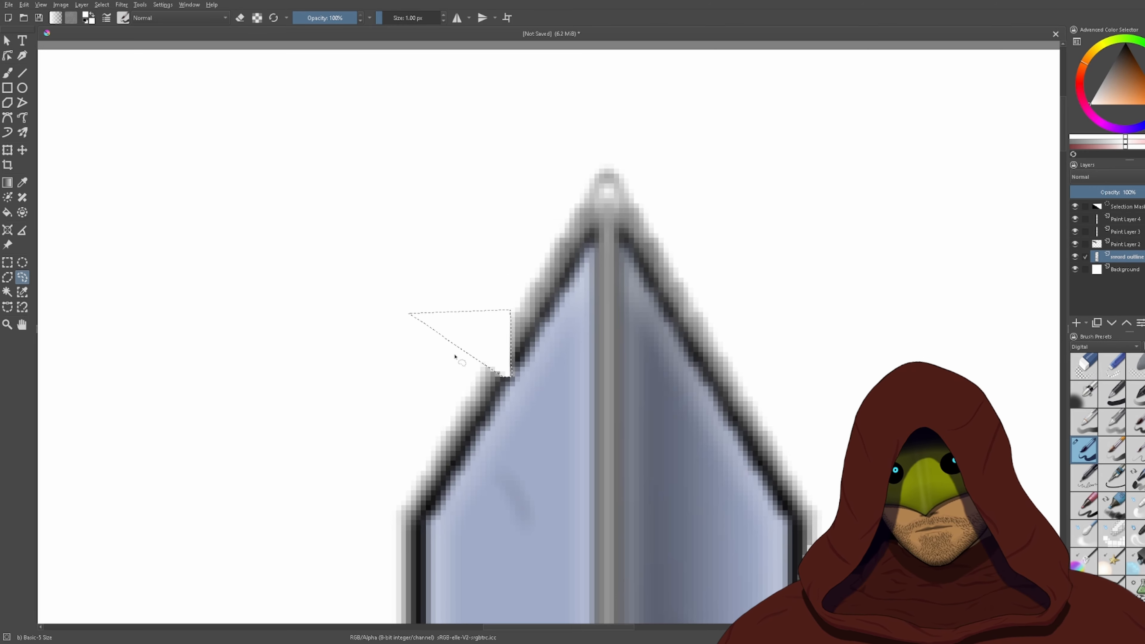
pyautogui.hotkey('ctrl', 'shift', 'a')
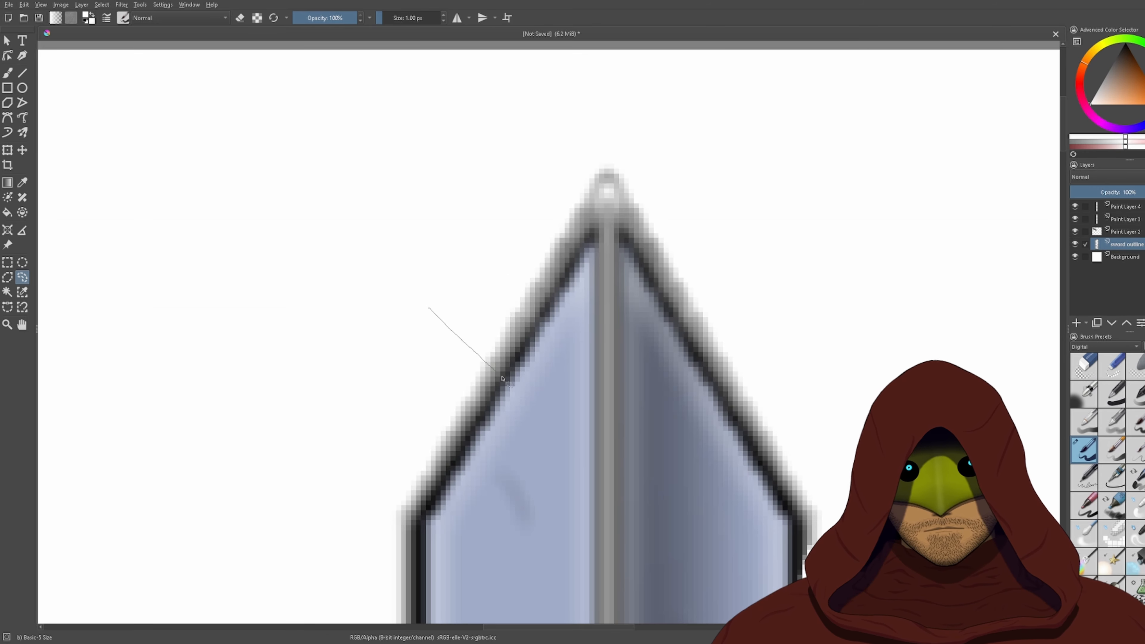
pyautogui.moveTo(503, 328); pyautogui.dragTo(488, 247)
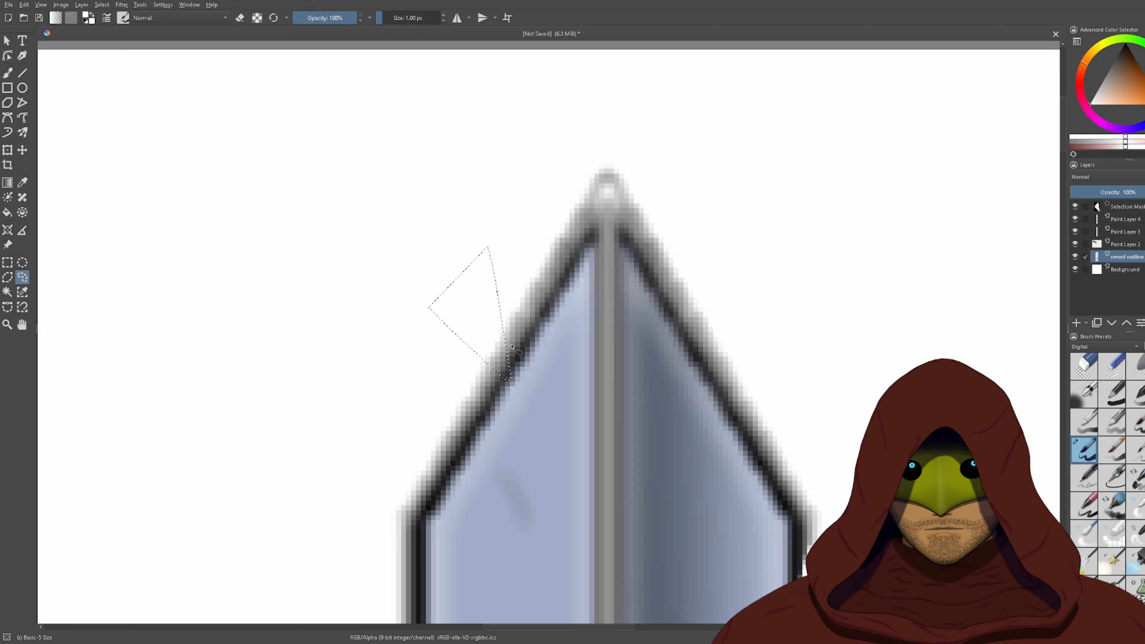
pyautogui.press('Delete')
pyautogui.hotkey('ctrl', 'shift', 'a')
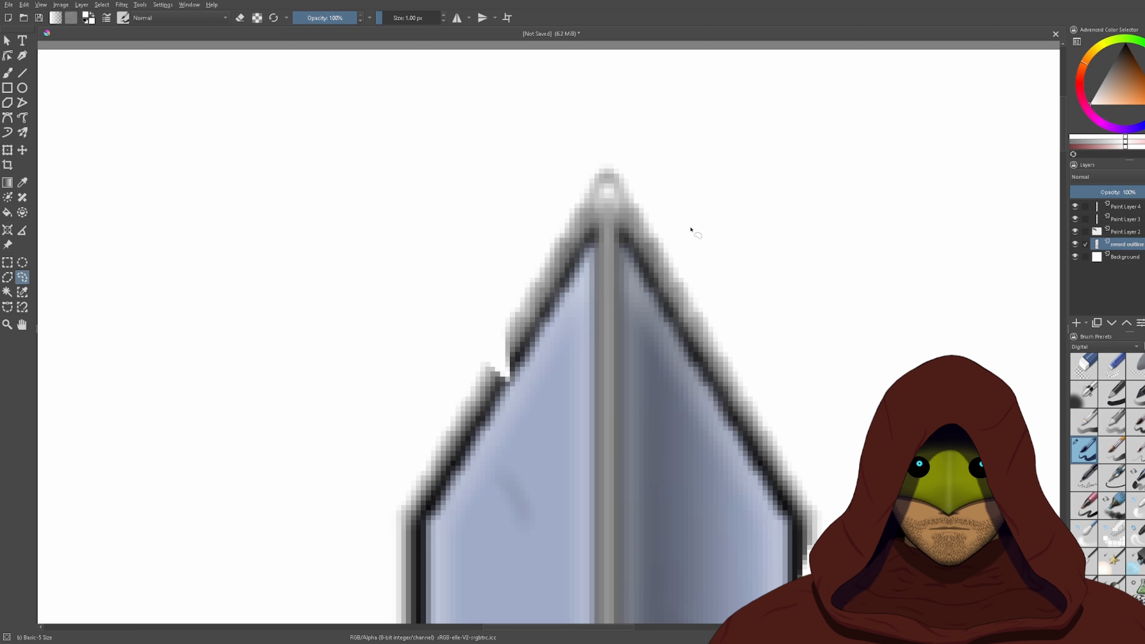
# - Cut a small notch into the right slanted edge of the sword's tip
pyautogui.moveTo(784, 257); pyautogui.dragTo(791, 250)
pyautogui.press('Delete')
pyautogui.hotkey('ctrl', 'shift', 'a')
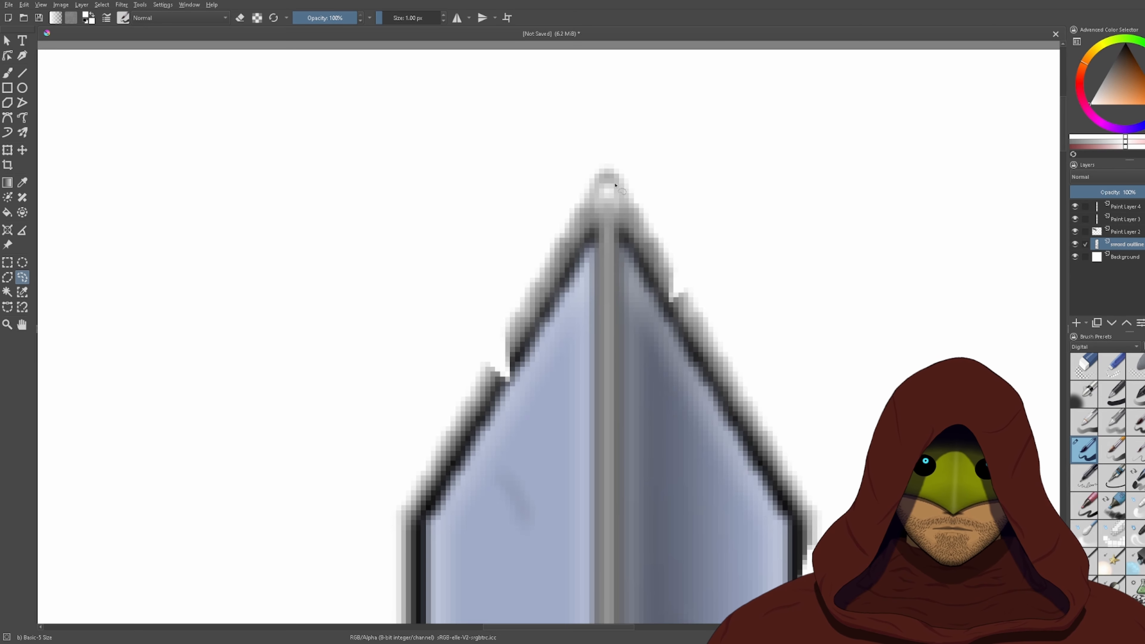
# - Try to cut a notch into the right slanted edge just below the very point of the sword
pyautogui.moveTo(621, 225); pyautogui.dragTo(780, 176)
pyautogui.press('Delete')
pyautogui.hotkey('ctrl', 'shift', 'a')
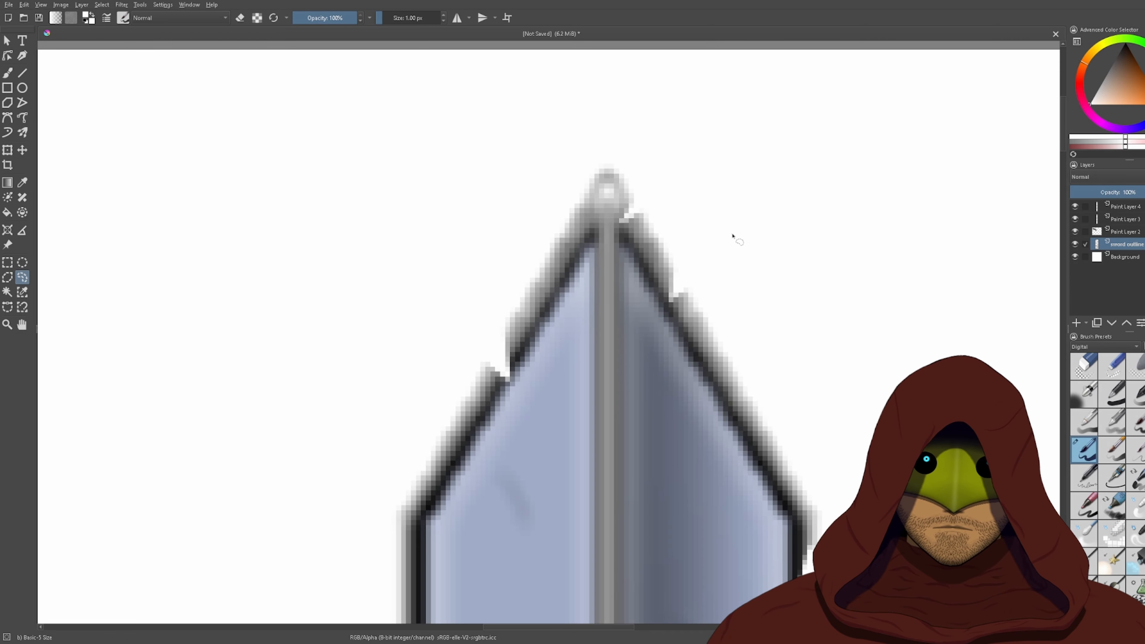
pyautogui.scroll(-3, 734, 260)
pyautogui.scroll(4, 763, 343)
pyautogui.scroll(-2, 695, 271)
pyautogui.moveTo(655, 112); pyautogui.dragTo(665, 233)
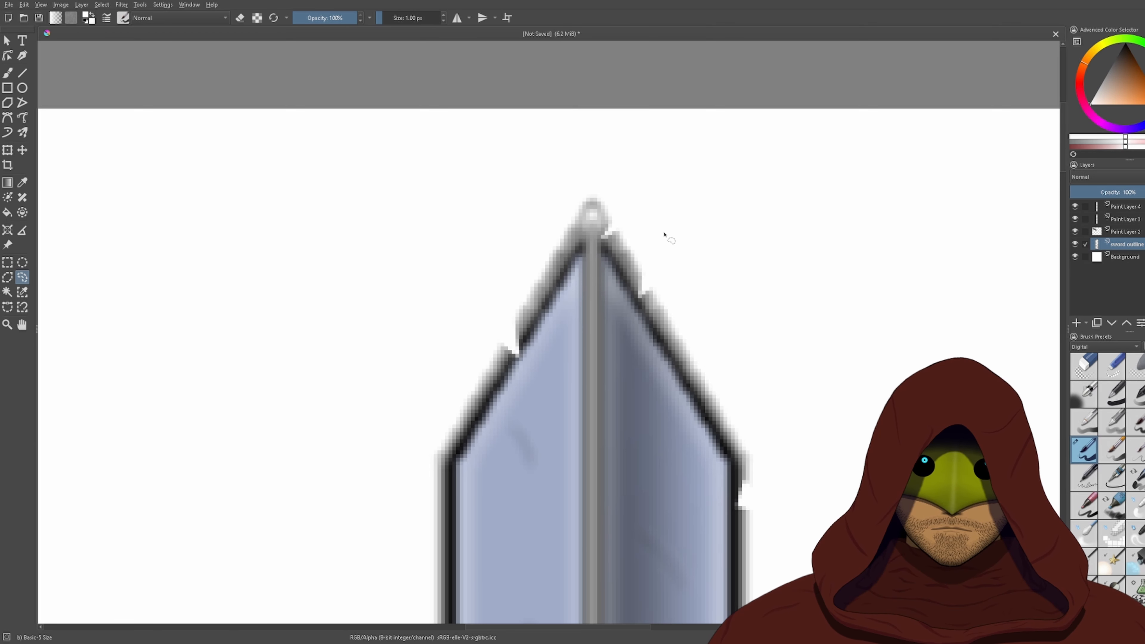
# - Undo the notch just below the very point of the sword
pyautogui.hotkey('ctrl', 'z')
pyautogui.scroll(2, 627, 255)
pyautogui.hotkey('ctrl', 'z')
pyautogui.scroll(2, 692, 286)
pyautogui.hotkey('ctrl', 'z')
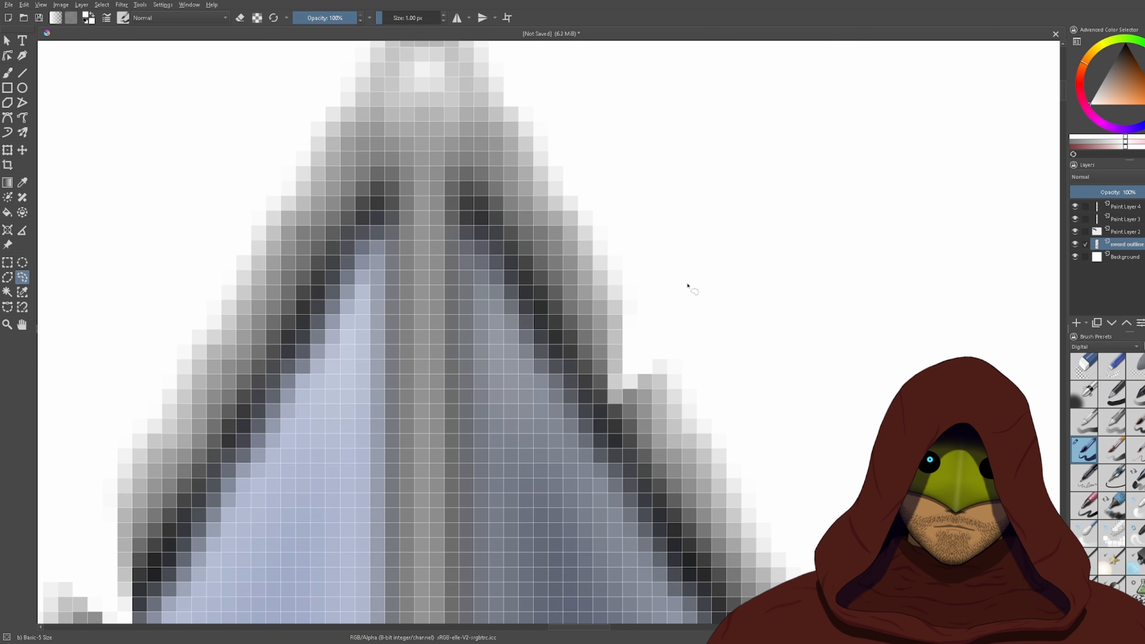
# - Cut another small notch lower down the right slanted edge of the sword's tip
pyautogui.scroll(-5, 688, 289)
pyautogui.scroll(1, 708, 351)
pyautogui.scroll(2, 708, 350)
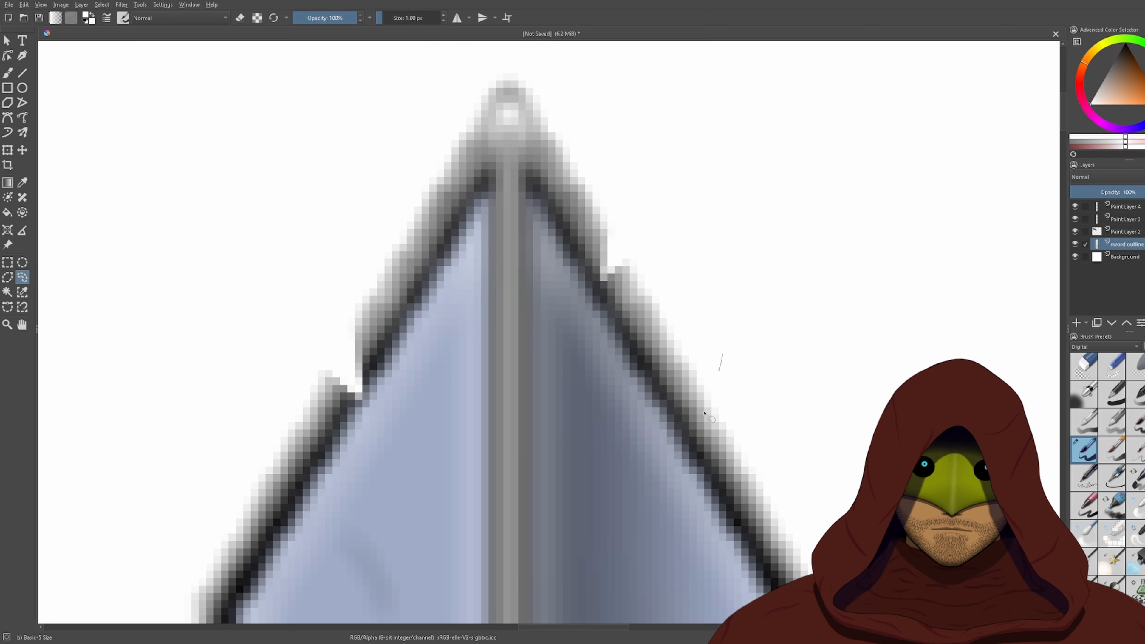
pyautogui.moveTo(705, 413); pyautogui.dragTo(887, 401)
pyautogui.scroll(-3, 856, 446)
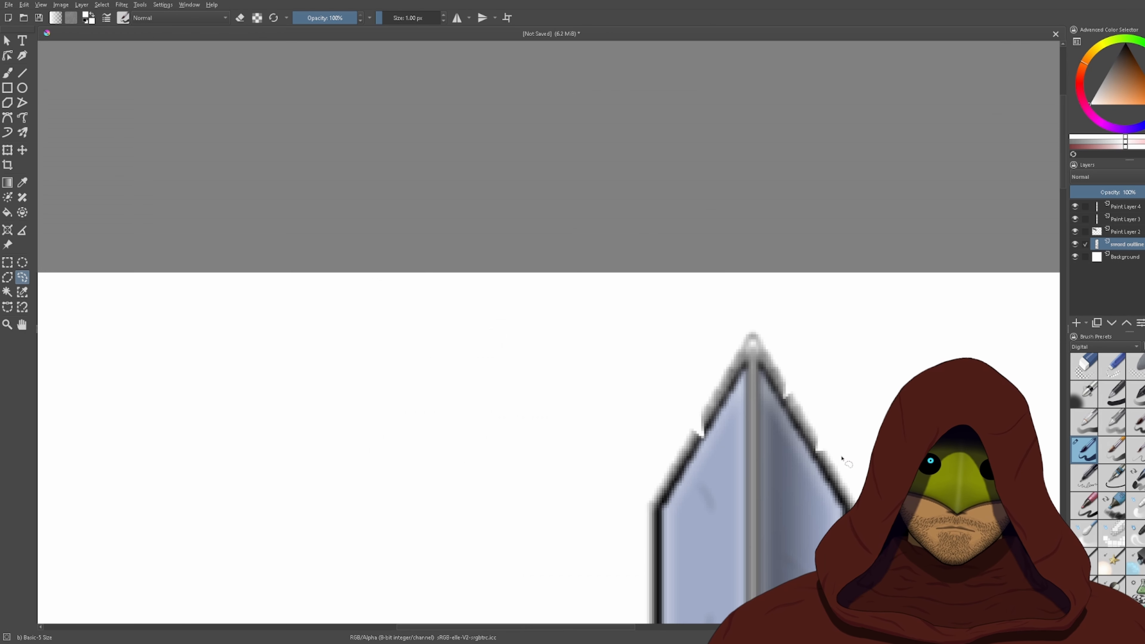
pyautogui.scroll(1, 723, 466)
pyautogui.hotkey('ctrl', 'shift', 'a')
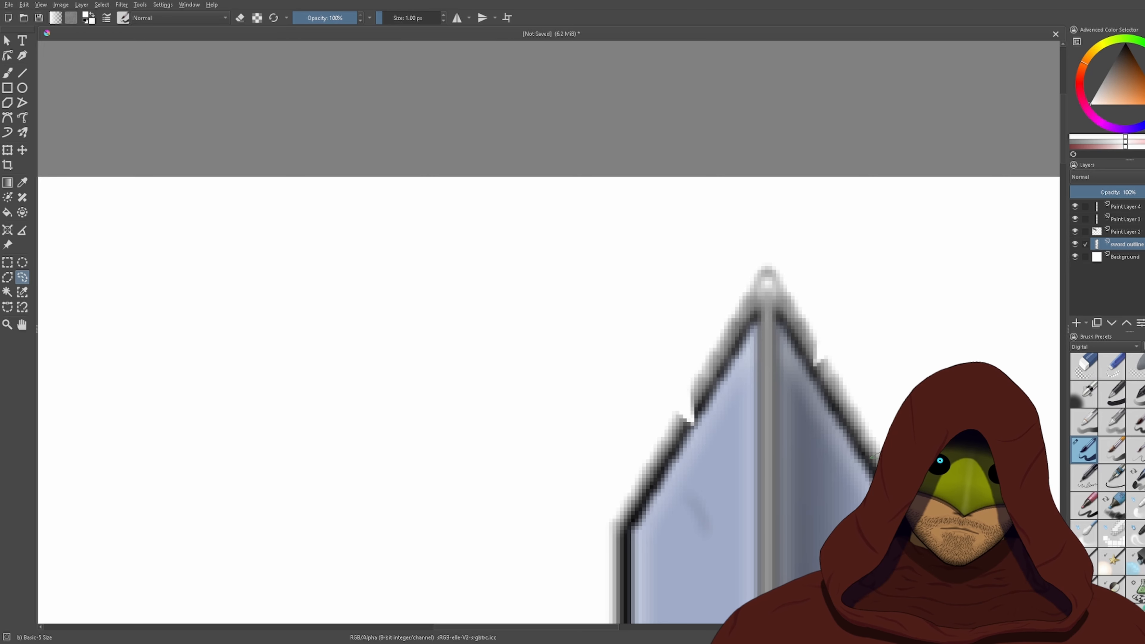
pyautogui.moveTo(879, 459); pyautogui.dragTo(873, 457)
pyautogui.hotkey('ctrl', 'shift', 'a')
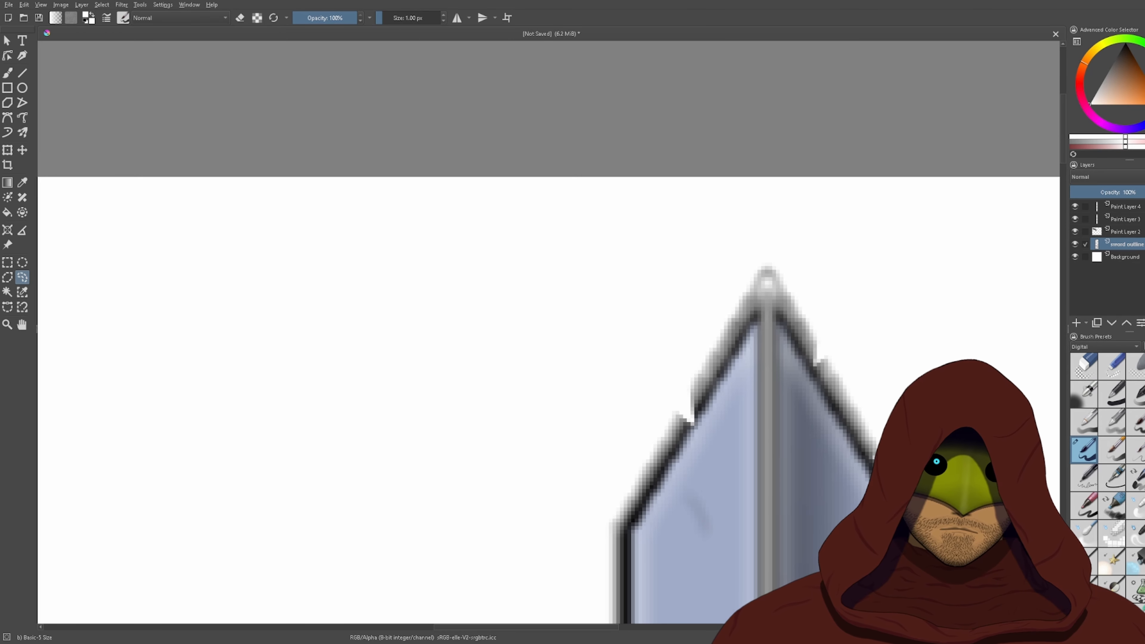
# - Examine the whole sword and the battle-worn notches along both sides of its blade
pyautogui.scroll(-4, 936, 485)
pyautogui.moveTo(967, 537); pyautogui.dragTo(759, 268)
pyautogui.moveTo(740, 311); pyautogui.dragTo(684, 191)
pyautogui.scroll(-2, 684, 191)
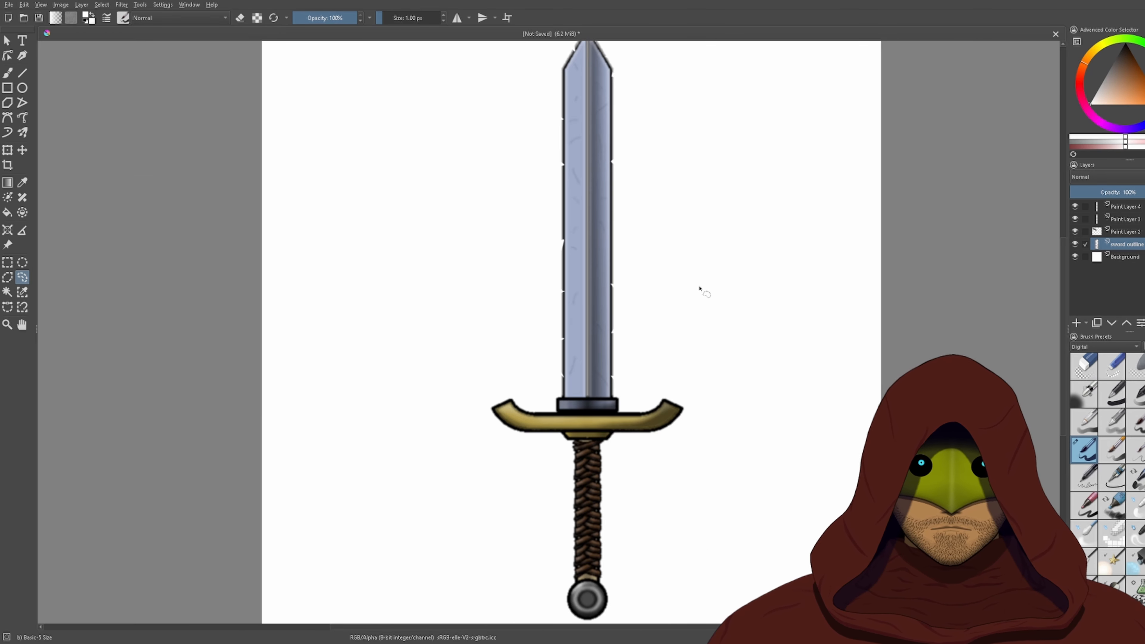
pyautogui.scroll(-1, 675, 279)
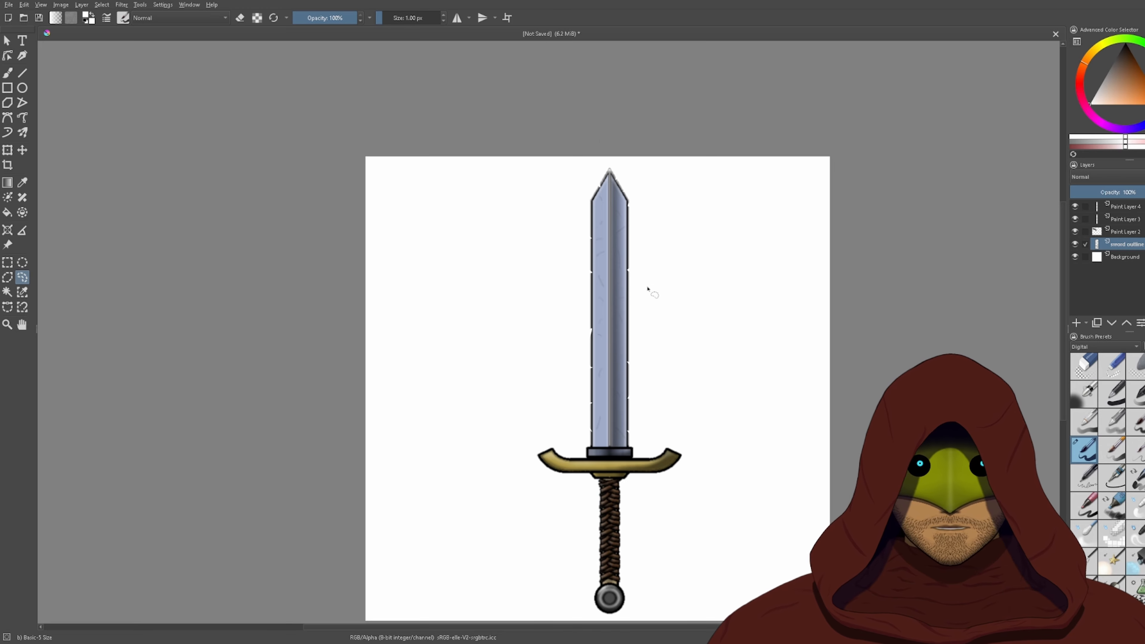
pyautogui.scroll(2, 647, 289)
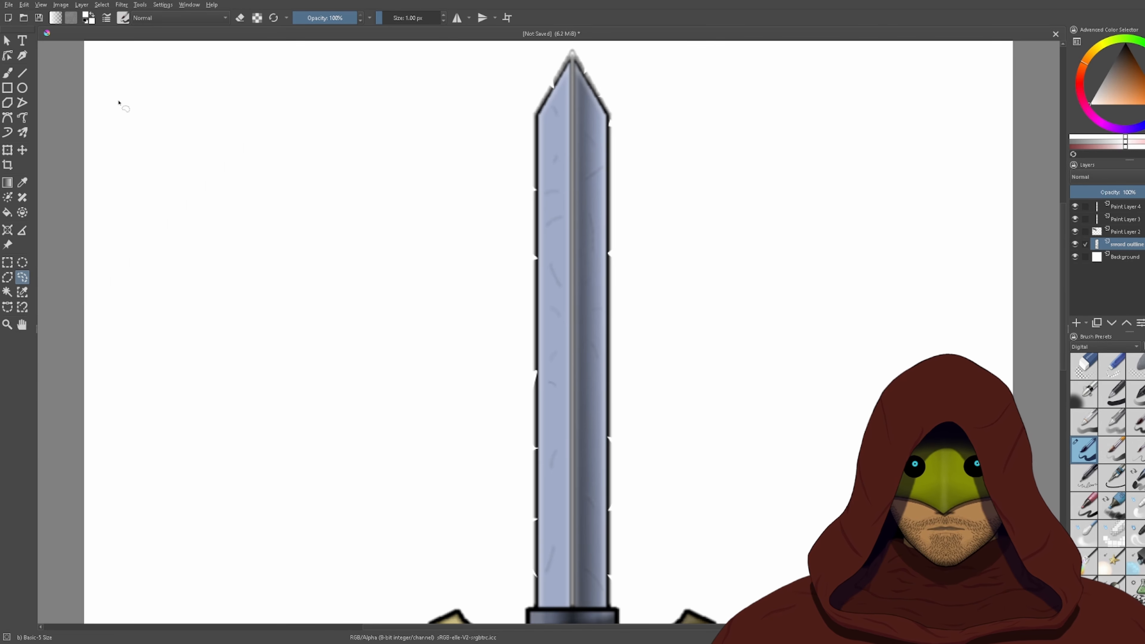
pyautogui.scroll(-1, 352, 160)
pyautogui.scroll(2, 528, 194)
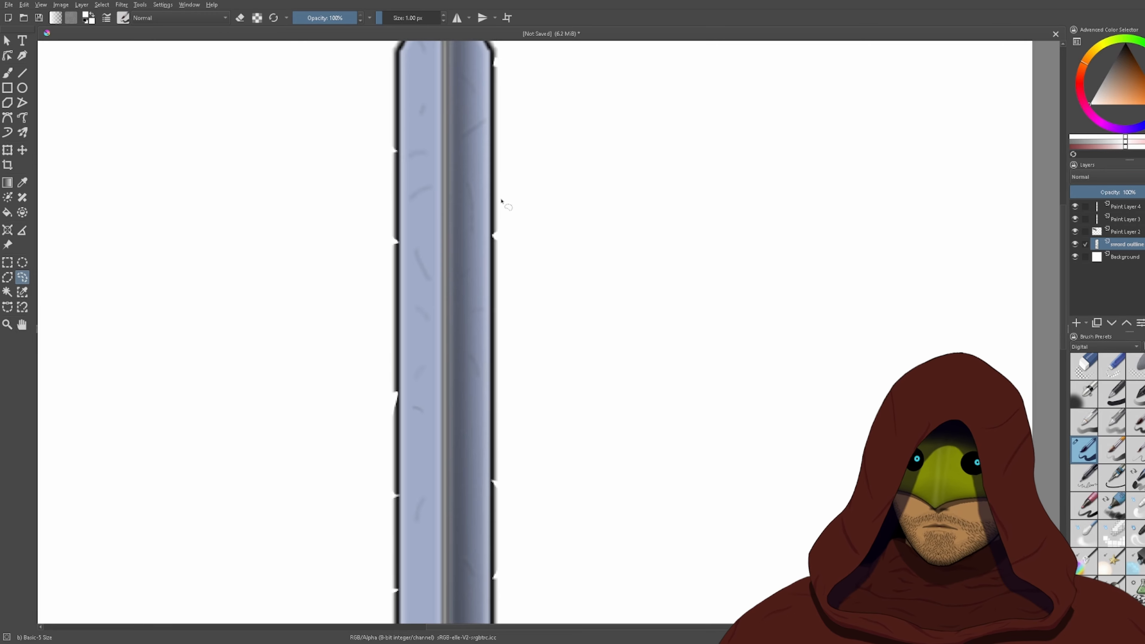
pyautogui.scroll(-2, 501, 199)
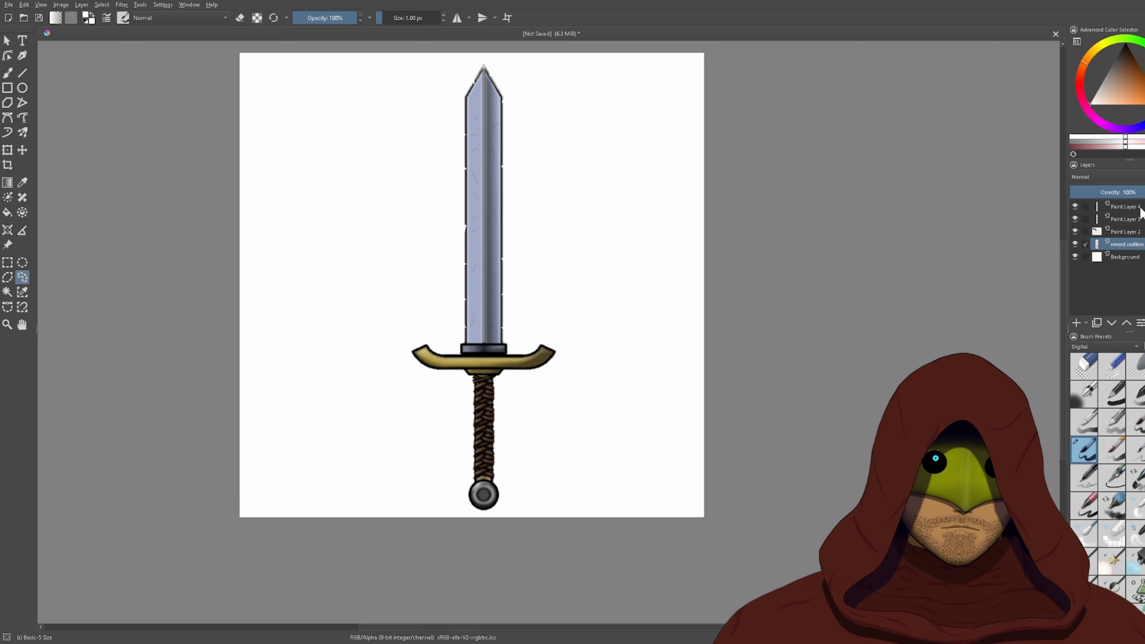
# - Merge Paint Layer 2, 3 and 4 with the sword outline layer into a single layer
pyautogui.keyDown('shift'); pyautogui.click(1140, 208); pyautogui.keyUp('shift')
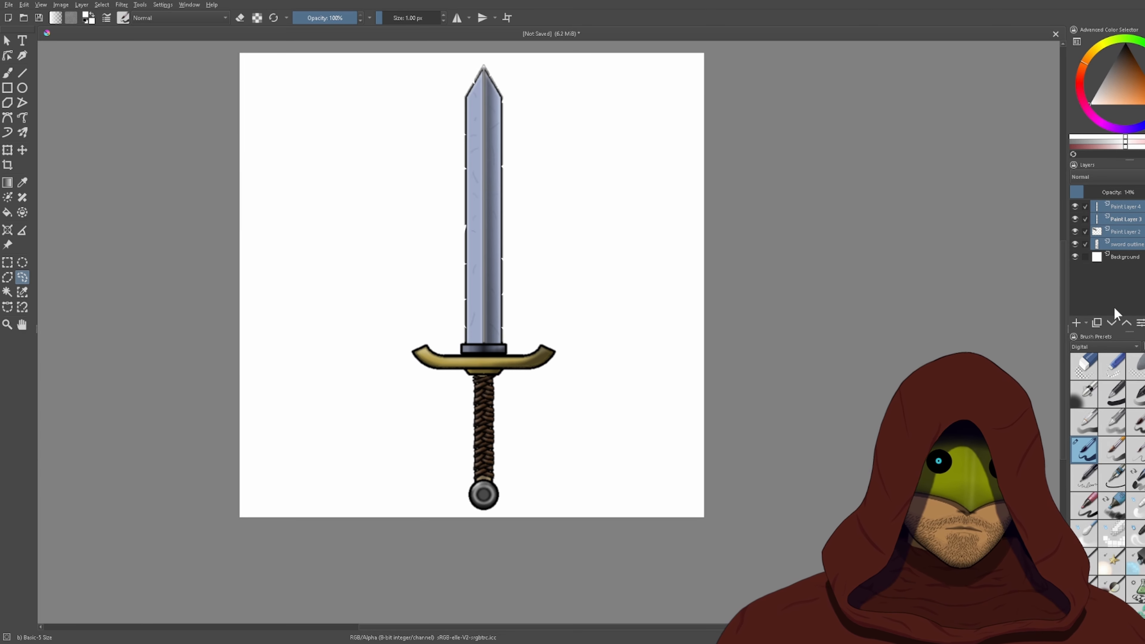
pyautogui.hotkey('ctrl', 'e')
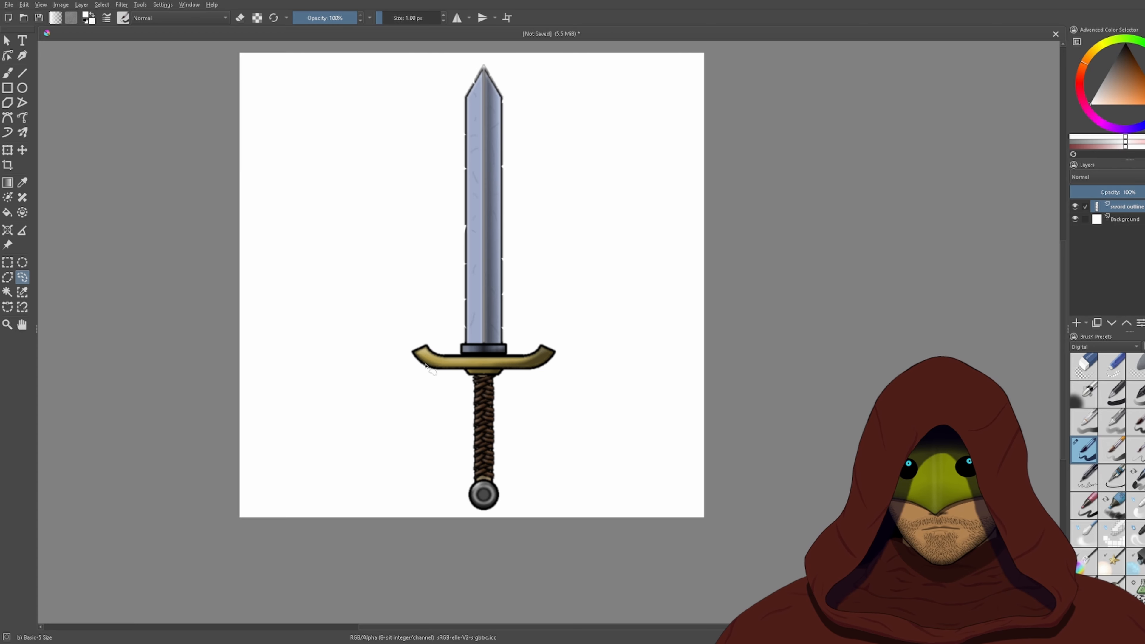
pyautogui.scroll(6, 474, 277)
pyautogui.moveTo(459, 361); pyautogui.dragTo(429, 487)
pyautogui.scroll(-6, 560, 263)
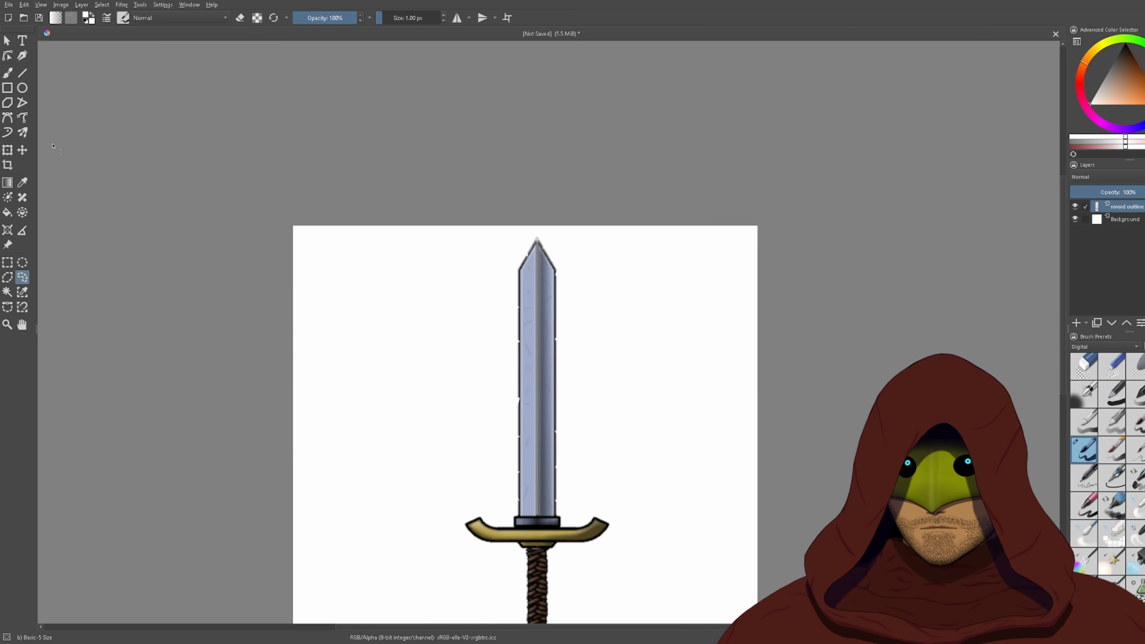
# - Duplicate the merged sword layer and hide the original beneath the copy
pyautogui.click(7, 150)
pyautogui.scroll(-1, 565, 336)
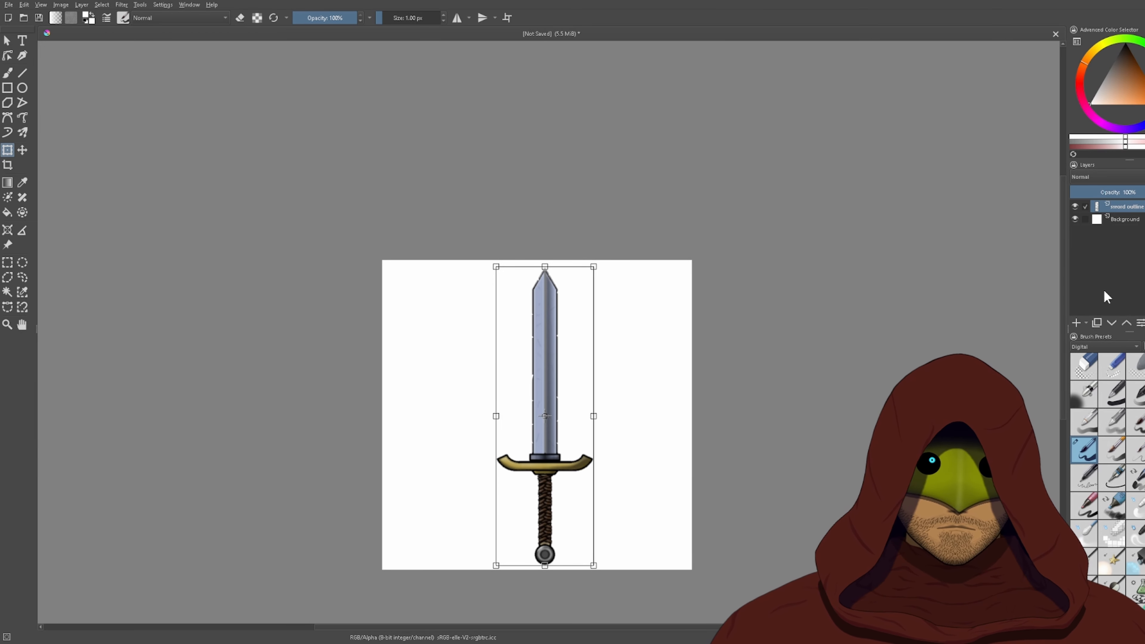
pyautogui.hotkey('ctrl', 'j')
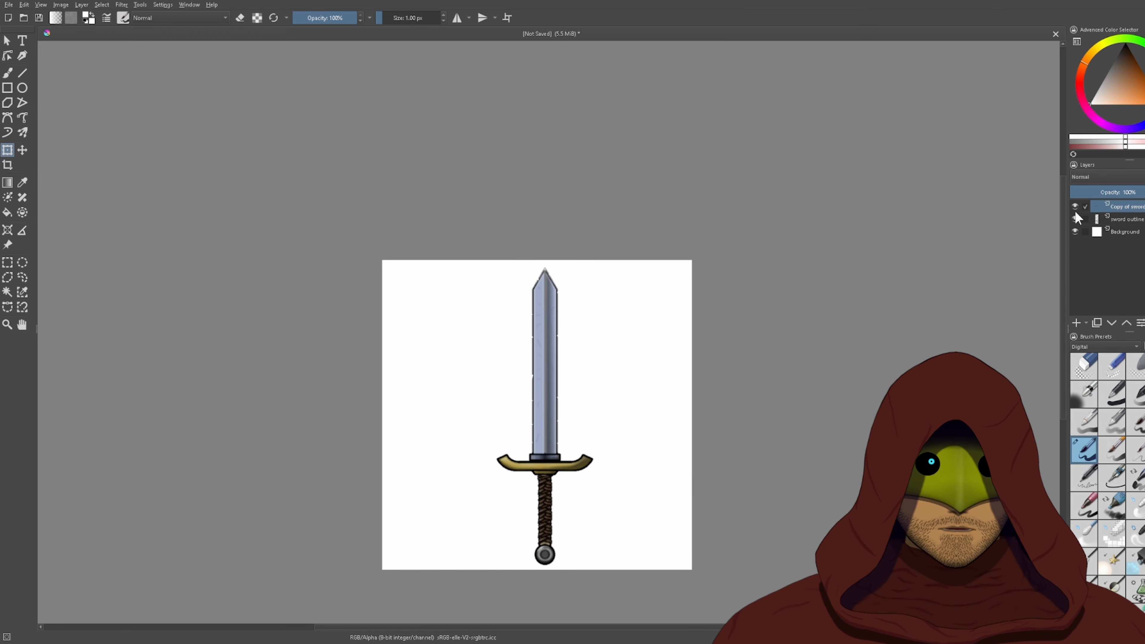
pyautogui.click(1075, 219)
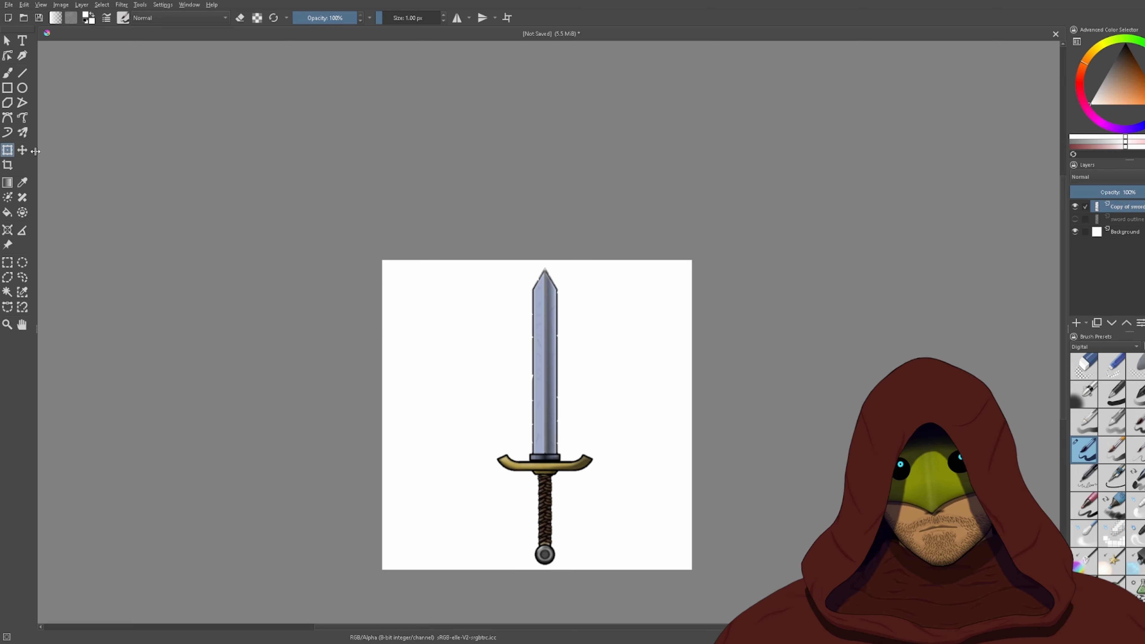
pyautogui.click(8, 150)
pyautogui.scroll(-3, 557, 317)
pyautogui.scroll(3, 575, 276)
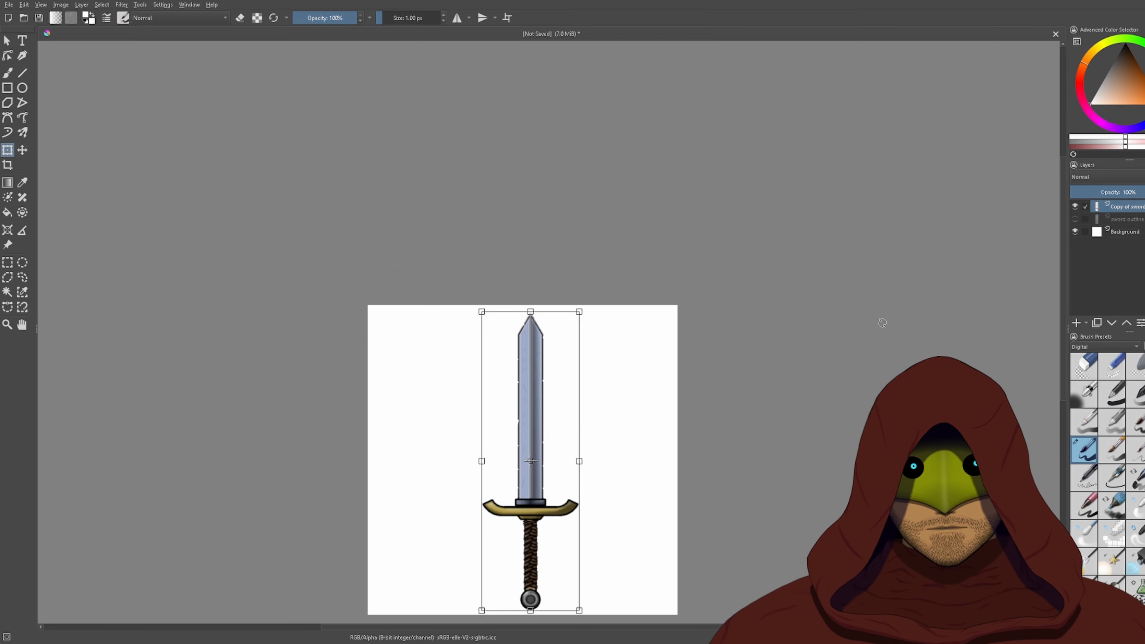
# - Show the original sword again and transform its copy into a smaller, perspective-tilted sword lying diagonally across the upright blade
pyautogui.click(1075, 219)
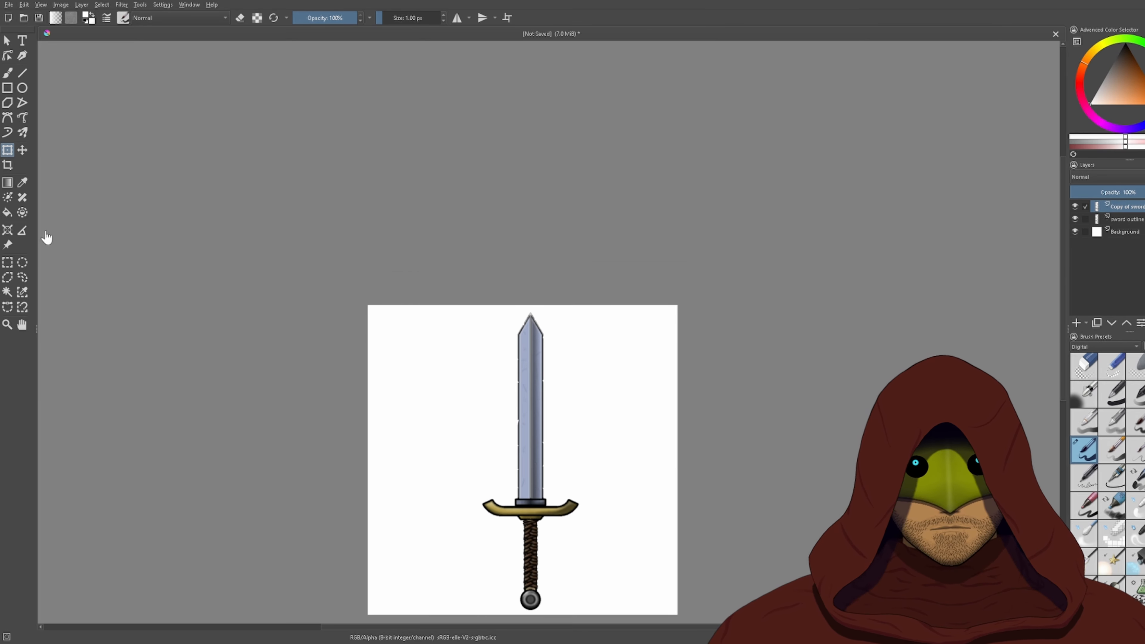
pyautogui.click(8, 150)
pyautogui.moveTo(515, 388); pyautogui.dragTo(458, 387)
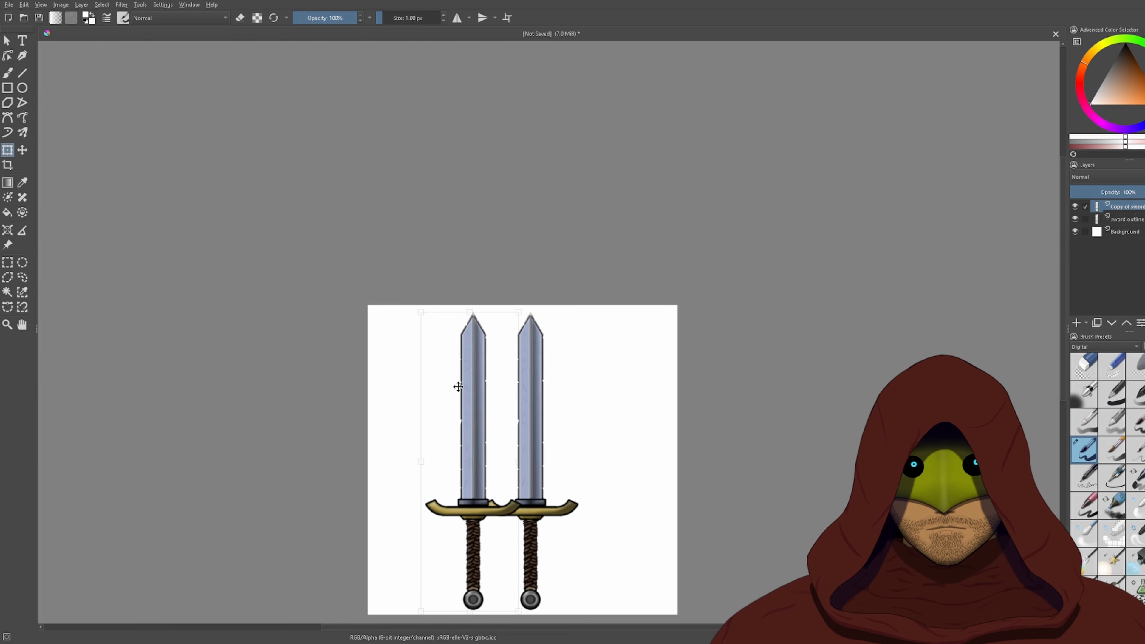
pyautogui.moveTo(493, 286); pyautogui.dragTo(564, 377)
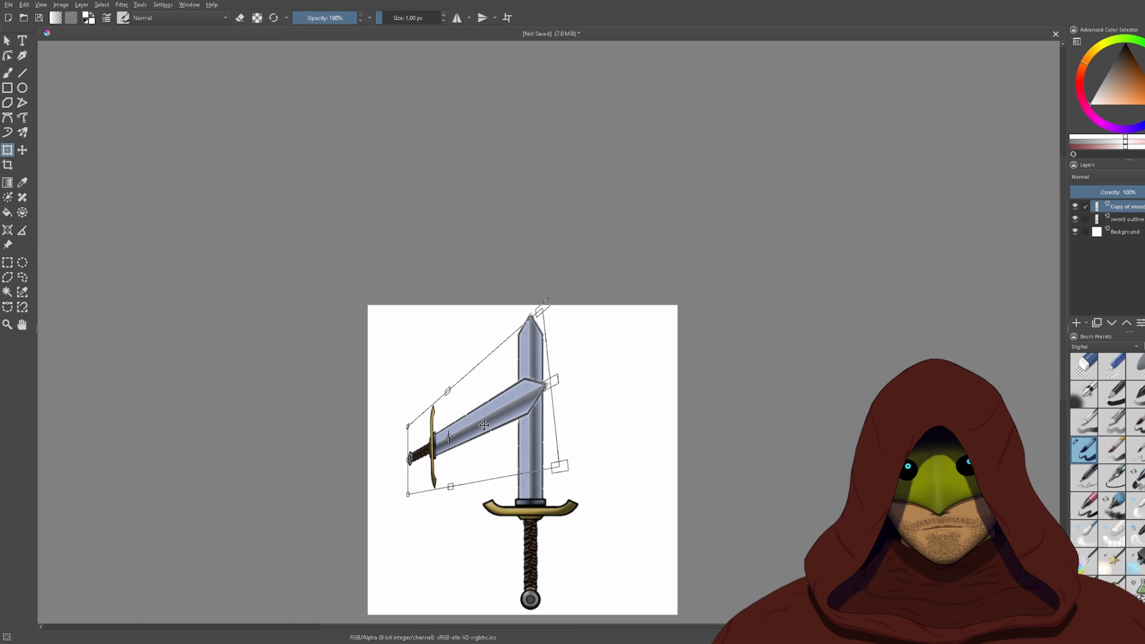
pyautogui.moveTo(484, 425); pyautogui.dragTo(500, 445)
pyautogui.moveTo(538, 410); pyautogui.dragTo(558, 384)
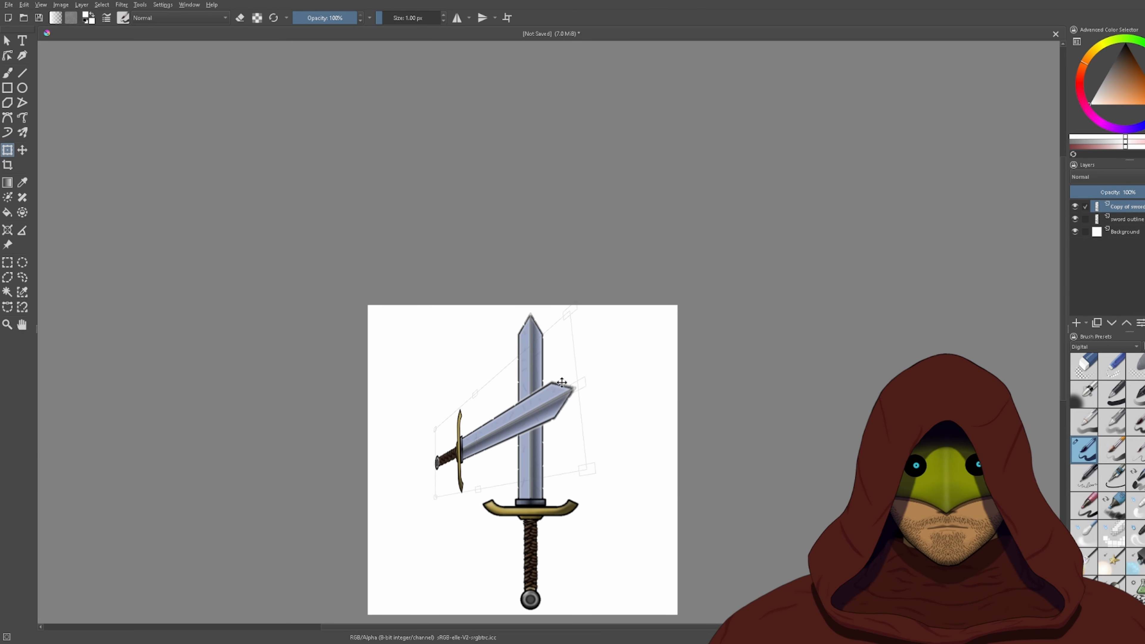
# - Duplicate the tilted sword and rotate the duplicate to cross the other diagonally, with its tip pointing down and right
pyautogui.hotkey('ctrl', 'j')
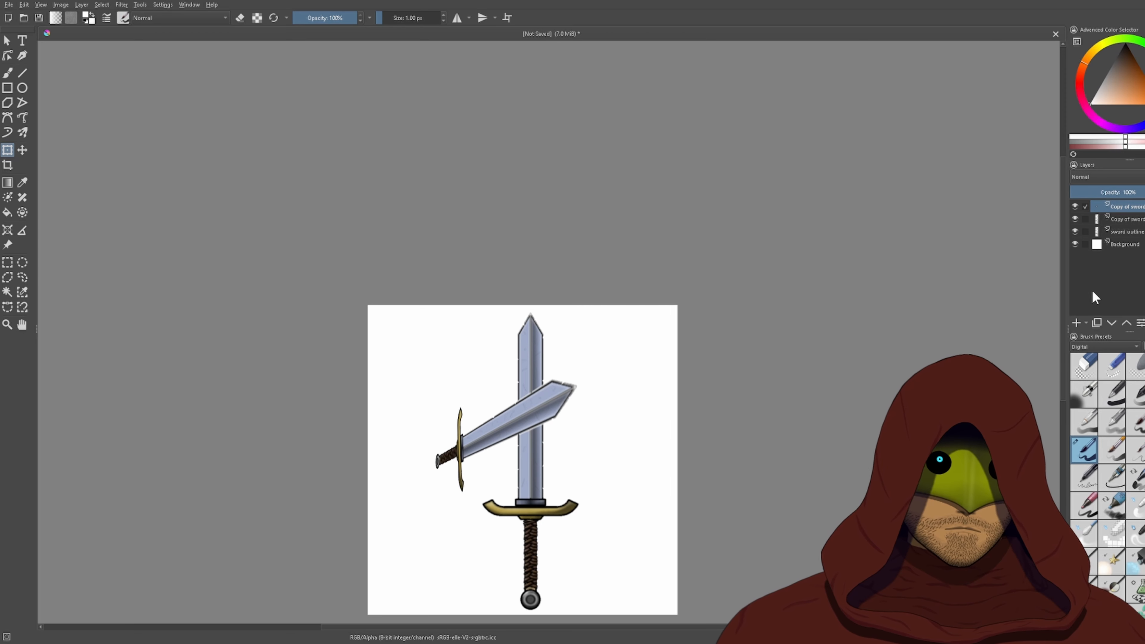
pyautogui.click(22, 152)
pyautogui.click(7, 150)
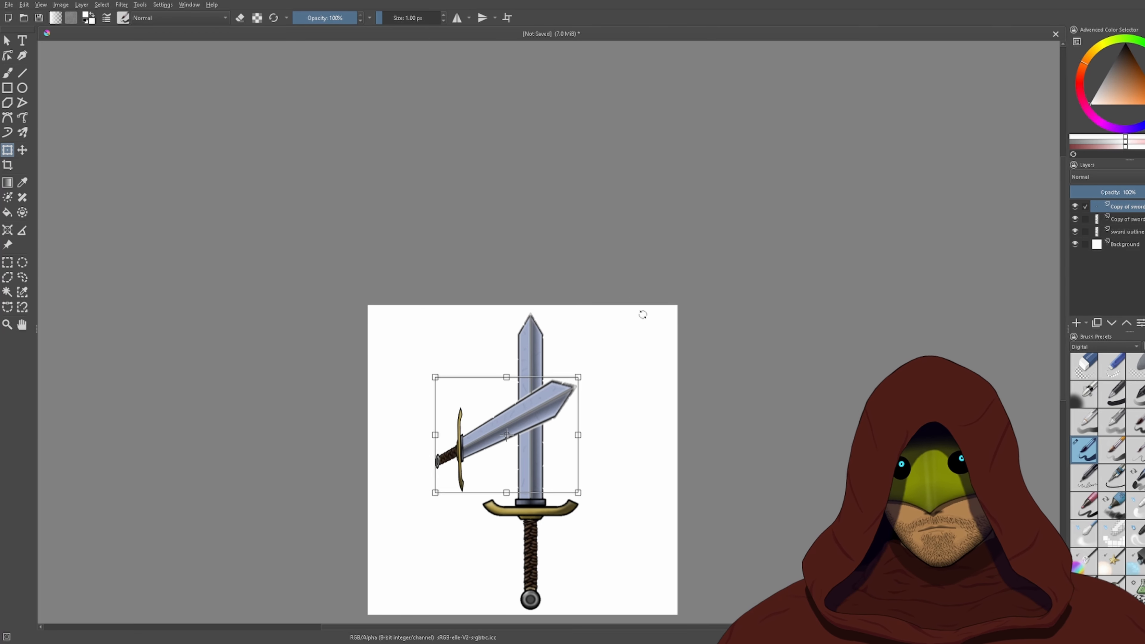
pyautogui.moveTo(550, 347); pyautogui.dragTo(300, 383)
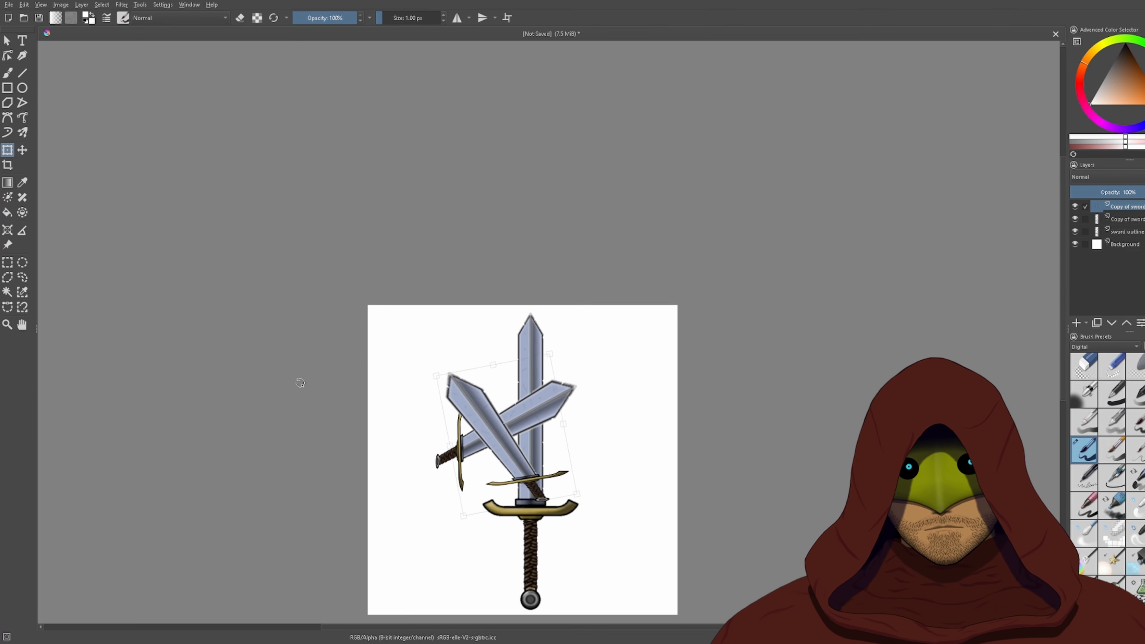
pyautogui.moveTo(291, 485); pyautogui.dragTo(281, 480)
pyautogui.moveTo(524, 454)
pyautogui.mouseDown()
pyautogui.moveTo(537, 436)
pyautogui.moveTo(565, 444)
pyautogui.mouseUp()
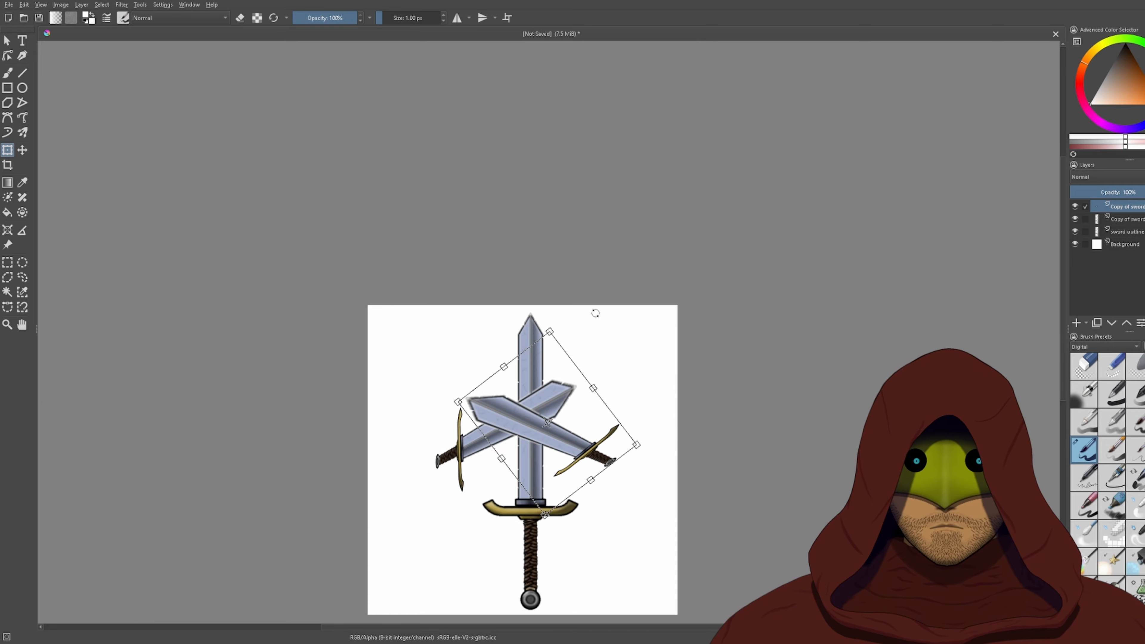
pyautogui.moveTo(608, 324)
pyautogui.mouseDown()
pyautogui.moveTo(629, 378)
pyautogui.moveTo(616, 539)
pyautogui.moveTo(578, 553)
pyautogui.moveTo(557, 512)
pyautogui.moveTo(545, 518)
pyautogui.moveTo(600, 500)
pyautogui.moveTo(654, 449)
pyautogui.mouseUp()
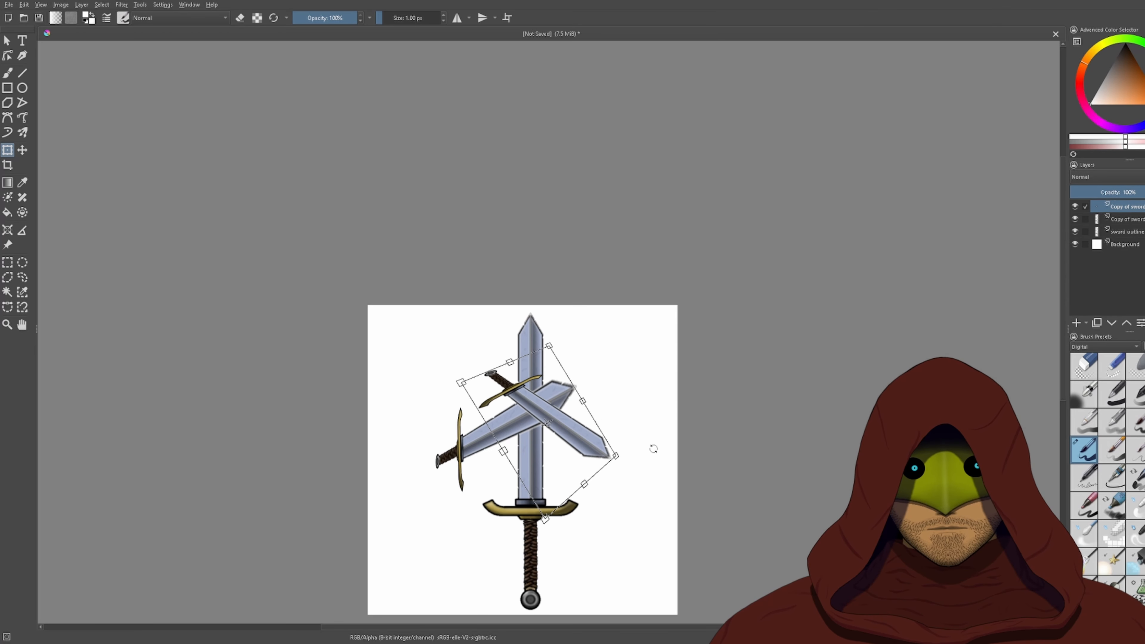
# - Hide both tilted sword copies, leaving only the original upright sword on the white background
pyautogui.click(1075, 206)
pyautogui.click(1075, 219)
pyautogui.scroll(3, 627, 415)
pyautogui.moveTo(510, 557); pyautogui.dragTo(679, 244)
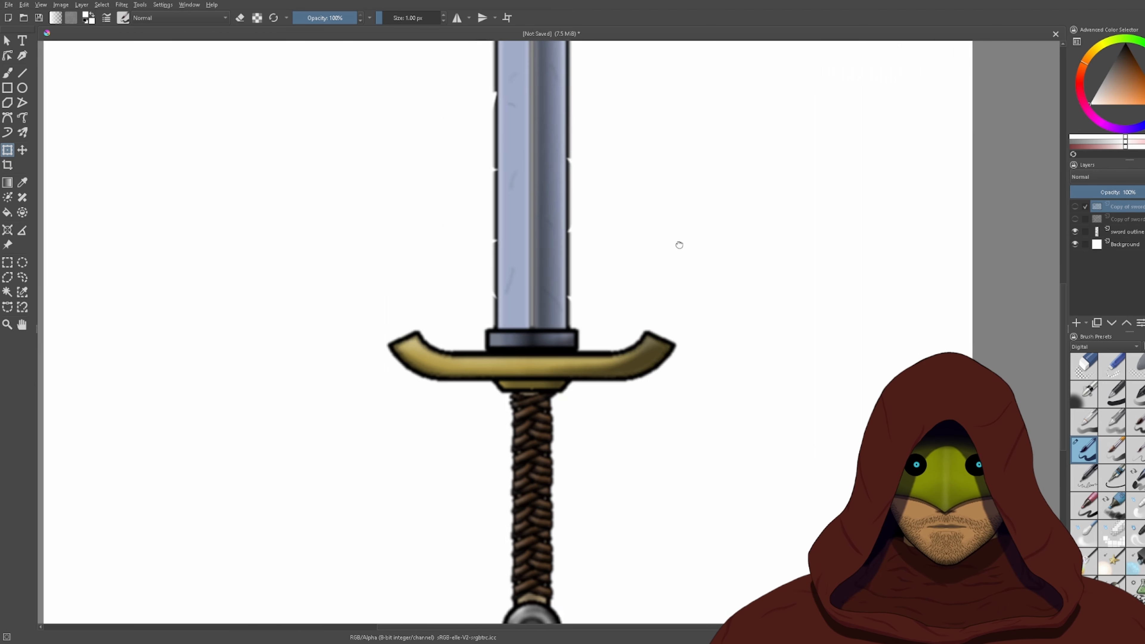
pyautogui.scroll(-3, 679, 244)
pyautogui.scroll(3, 679, 258)
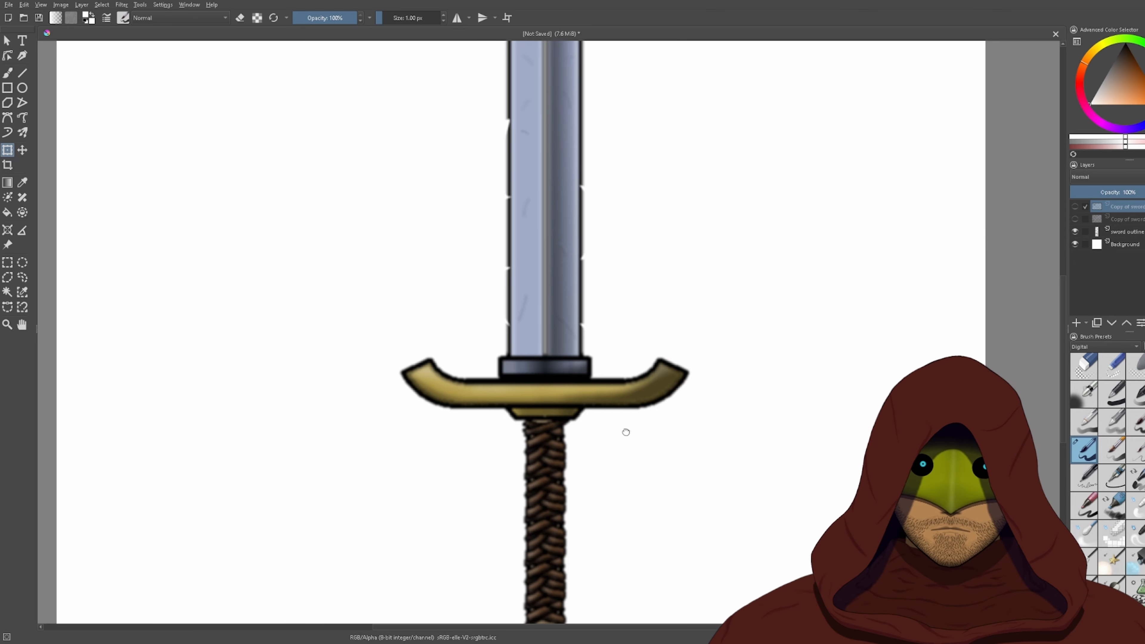
# - Inspect the finished sword's grip, pommel, crossguard and lower blade up close
pyautogui.moveTo(626, 432); pyautogui.dragTo(667, 181)
pyautogui.scroll(2, 634, 329)
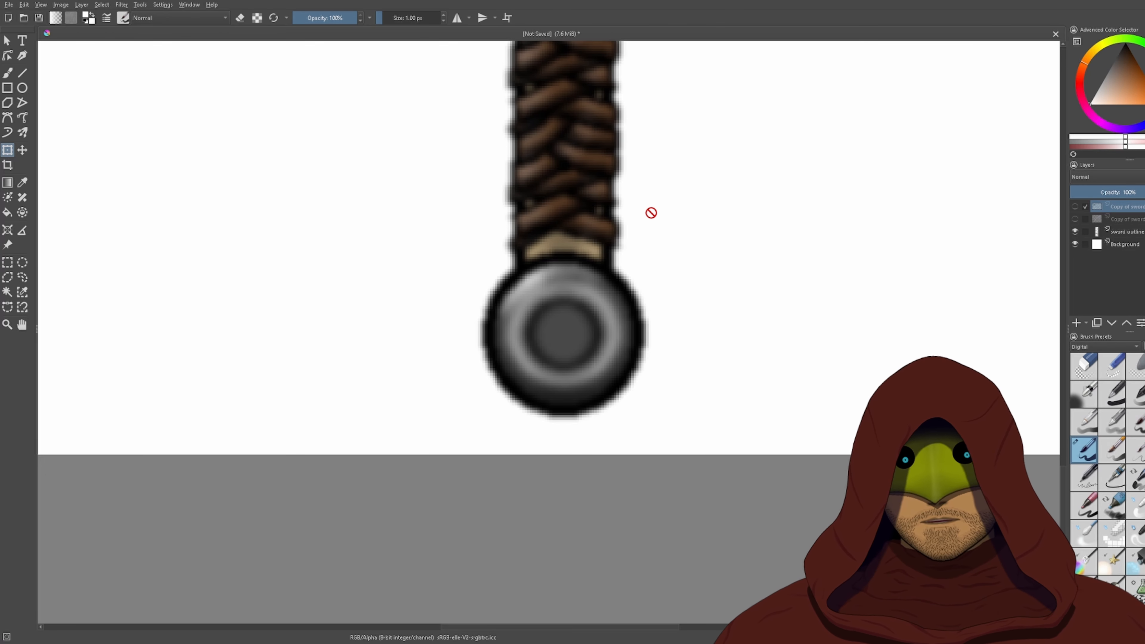
pyautogui.scroll(-1, 651, 212)
pyautogui.scroll(-3, 651, 212)
pyautogui.moveTo(634, 149); pyautogui.dragTo(581, 412)
pyautogui.scroll(2, 580, 411)
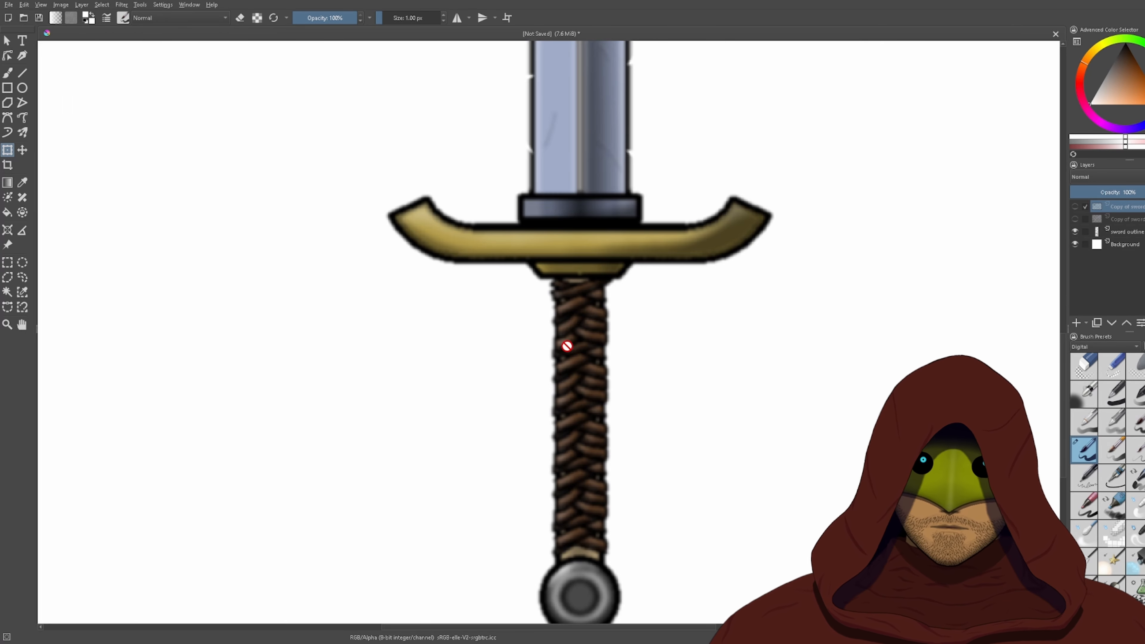
pyautogui.moveTo(568, 343); pyautogui.dragTo(567, 501)
pyautogui.scroll(2, 438, 432)
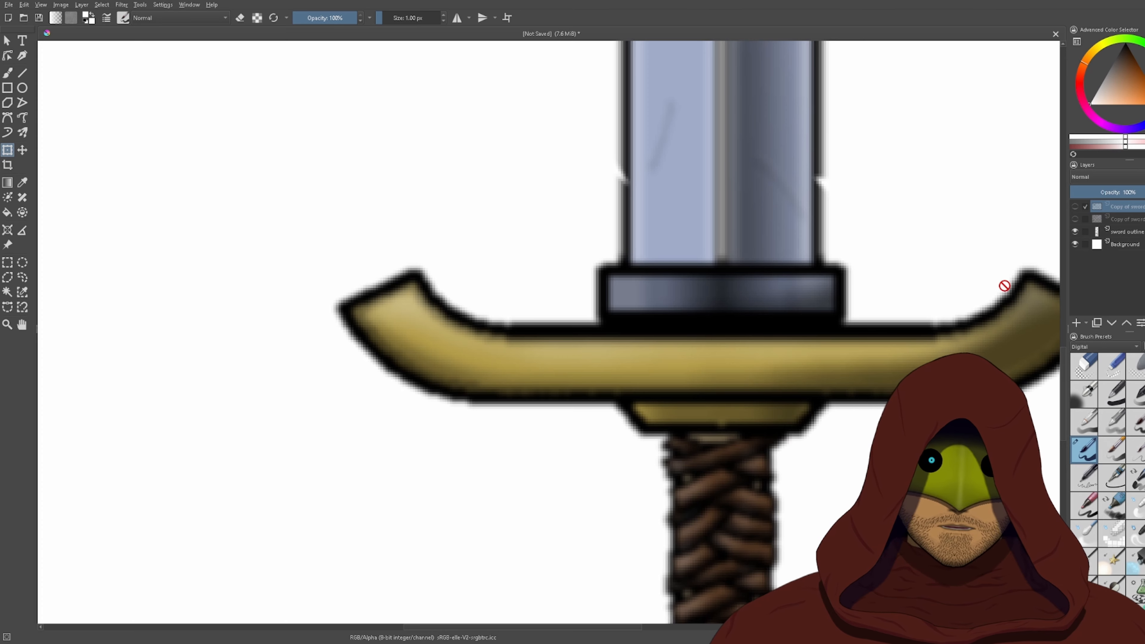
# - Add a new paint layer above the sword copies and try a white brush mark on the crossguard's left arm
pyautogui.click(1076, 323)
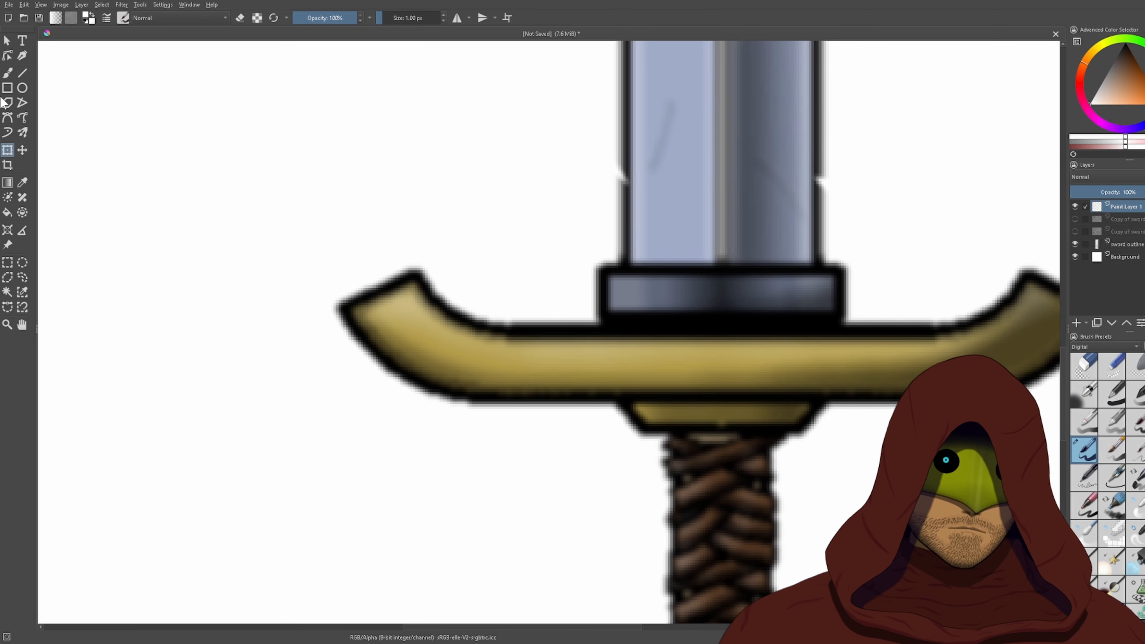
pyautogui.press('b')
pyautogui.scroll(1, 503, 334)
pyautogui.scroll(1, 503, 334)
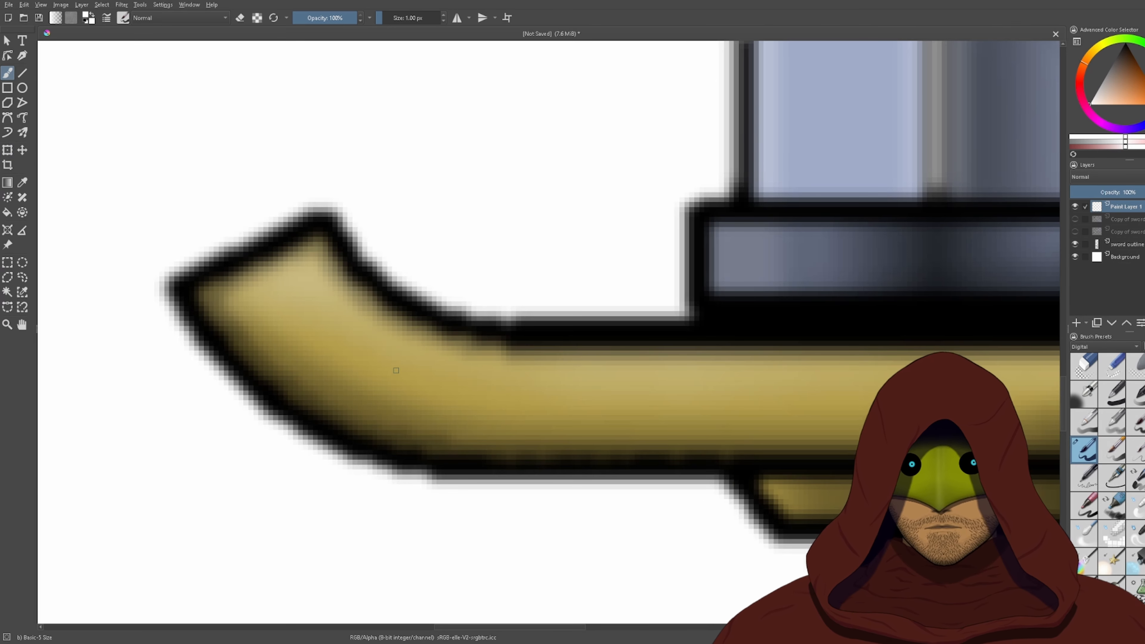
pyautogui.moveTo(355, 387)
pyautogui.mouseDown()
pyautogui.moveTo(383, 355)
pyautogui.moveTo(394, 400)
pyautogui.mouseUp()
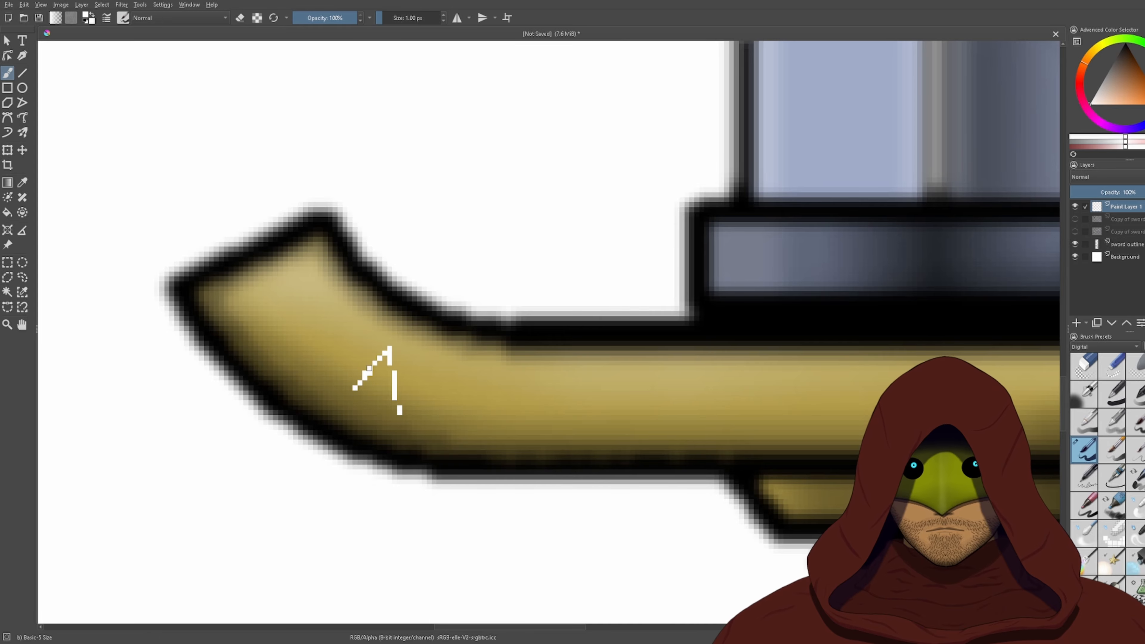
pyautogui.hotkey('ctrl', 'z')
# - Draw a black, angular A-shaped rune on the crossguard, left of its centre
pyautogui.moveTo(1130, 51); pyautogui.dragTo(1125, 41)
pyautogui.moveTo(564, 343); pyautogui.dragTo(394, 309)
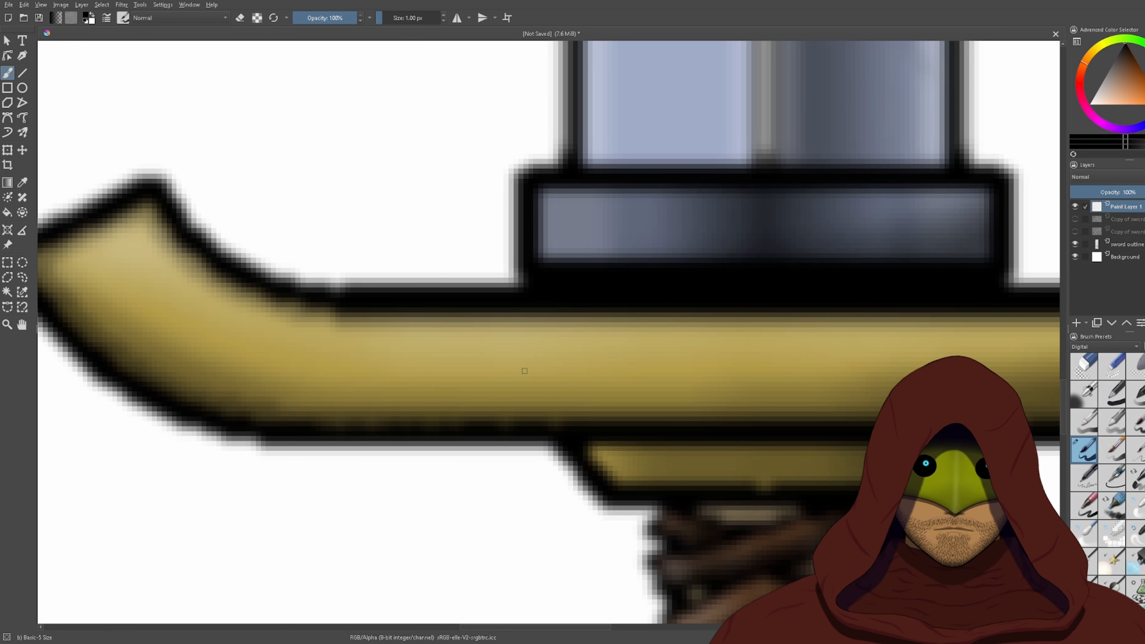
pyautogui.moveTo(500, 388); pyautogui.dragTo(510, 368)
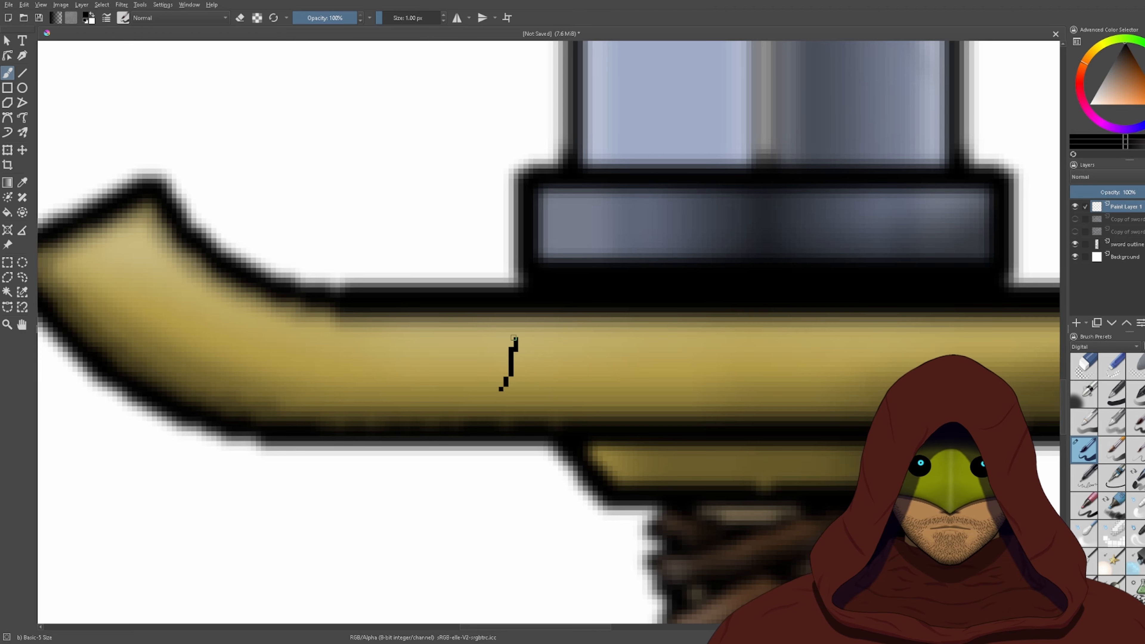
pyautogui.moveTo(520, 339); pyautogui.dragTo(552, 339)
pyautogui.moveTo(565, 334); pyautogui.dragTo(590, 395)
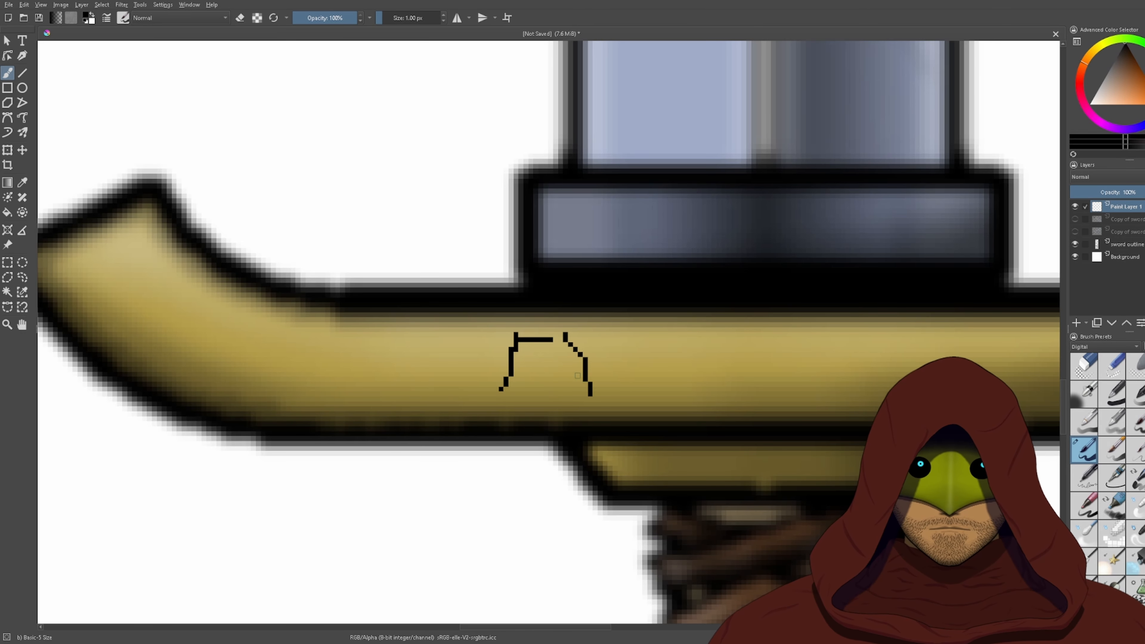
pyautogui.moveTo(529, 360); pyautogui.dragTo(573, 370)
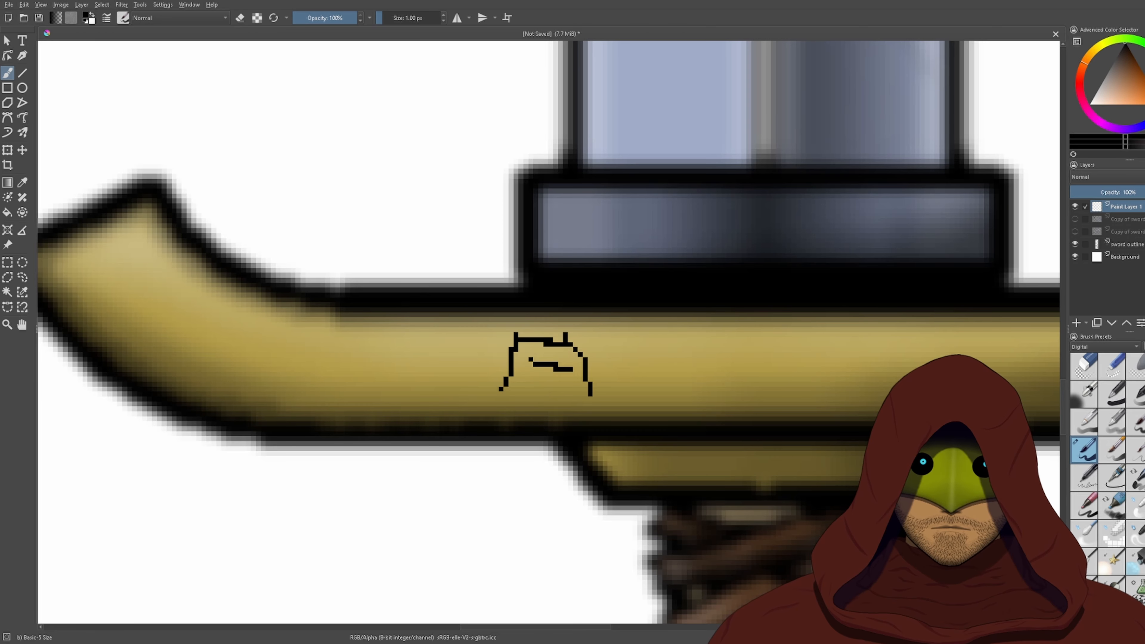
pyautogui.click(115, 6)
pyautogui.click(272, 54)
pyautogui.scroll(-2, 554, 327)
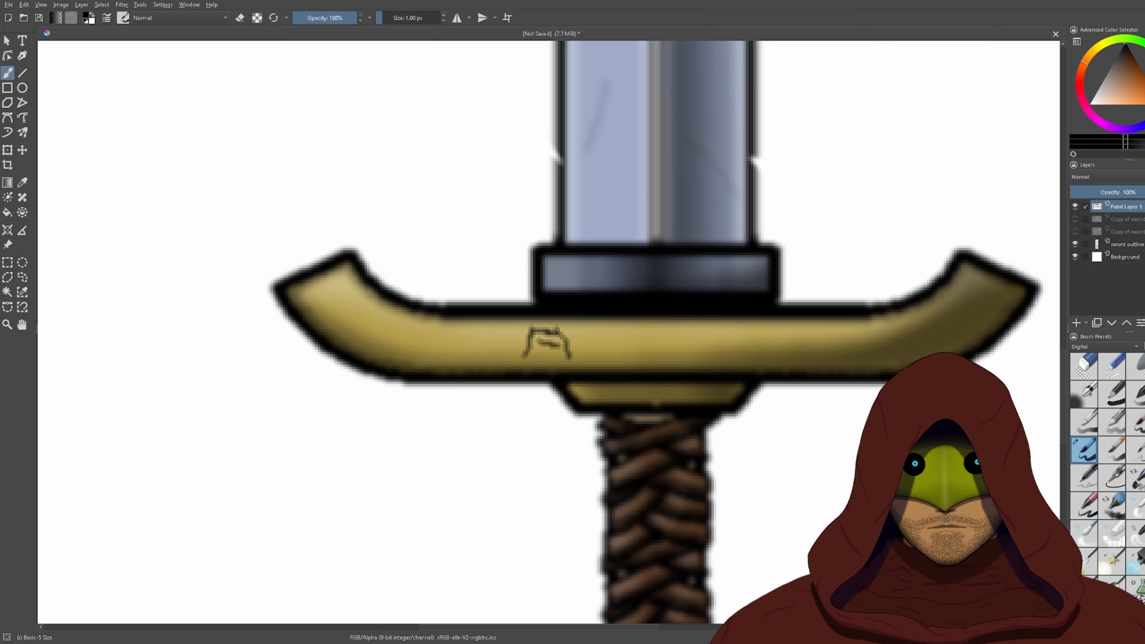
pyautogui.scroll(-1, 386, 381)
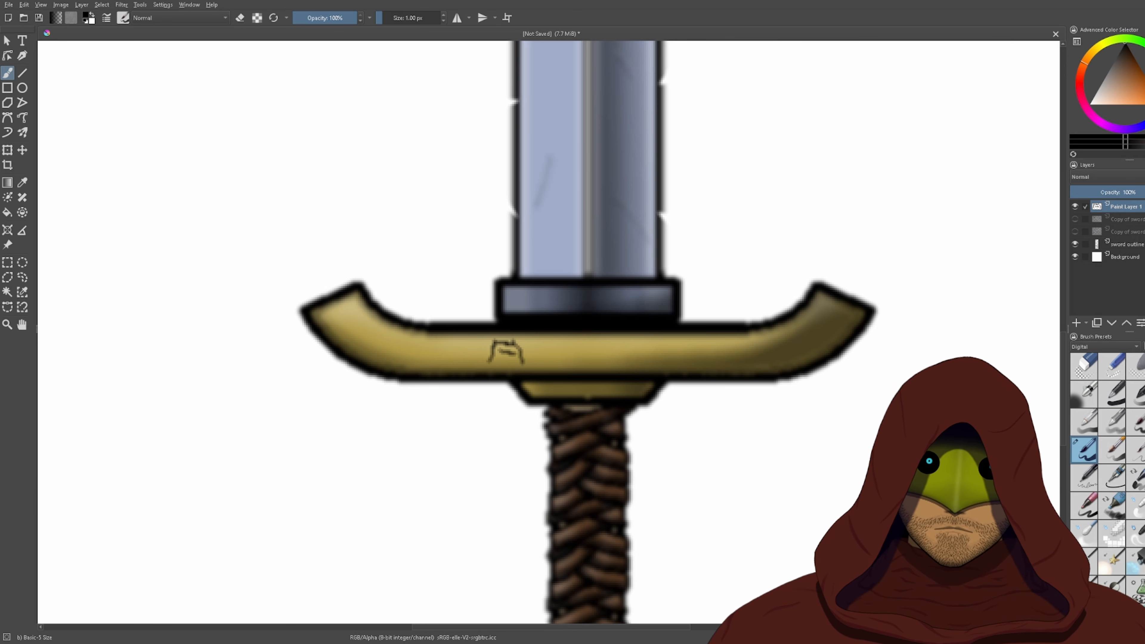
pyautogui.hotkey('ctrl', 'z')
# - Draw two more black runes, resembling a P and an R, beside the first rune on the crossguard
pyautogui.scroll(2, 579, 345)
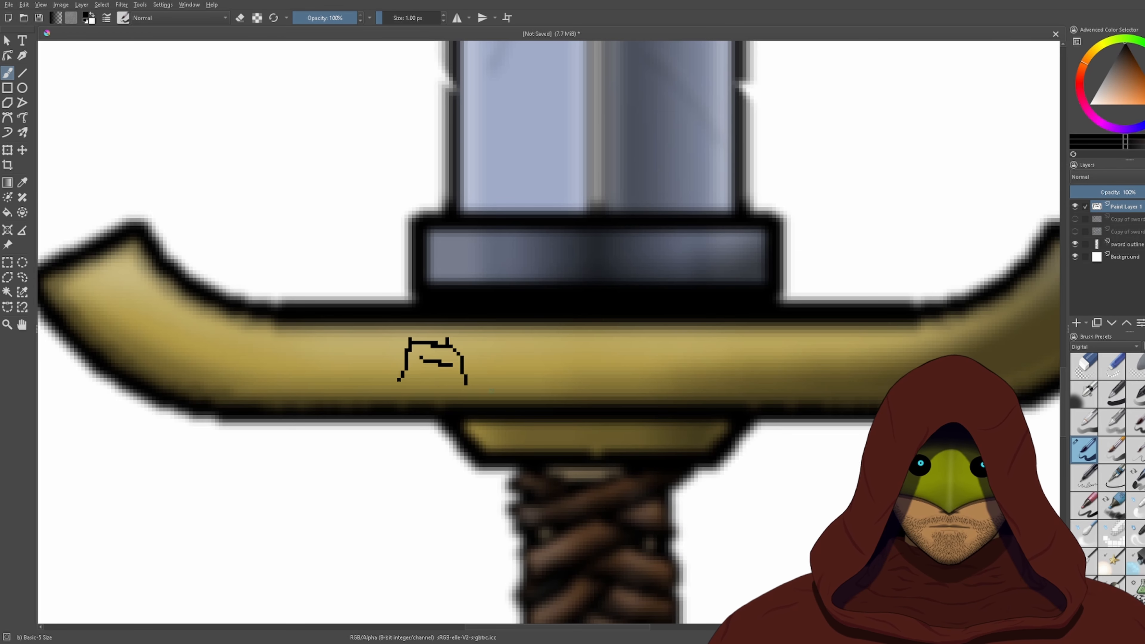
pyautogui.moveTo(491, 390); pyautogui.dragTo(503, 348)
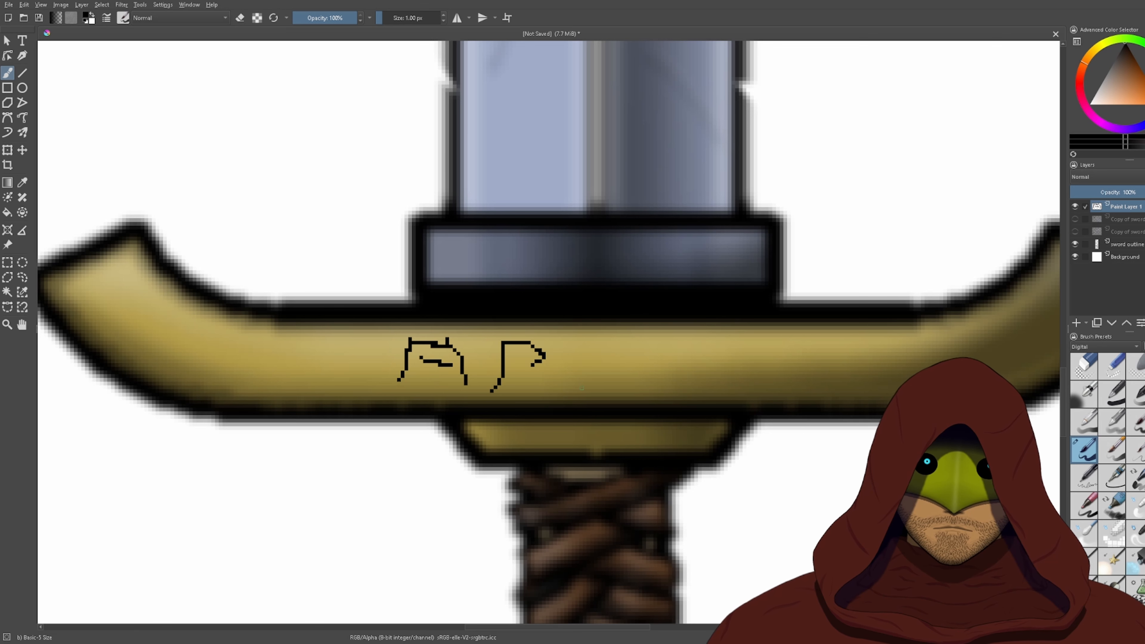
pyautogui.moveTo(582, 386)
pyautogui.mouseDown()
pyautogui.moveTo(581, 338)
pyautogui.moveTo(613, 348)
pyautogui.moveTo(603, 358)
pyautogui.moveTo(640, 361)
pyautogui.mouseUp()
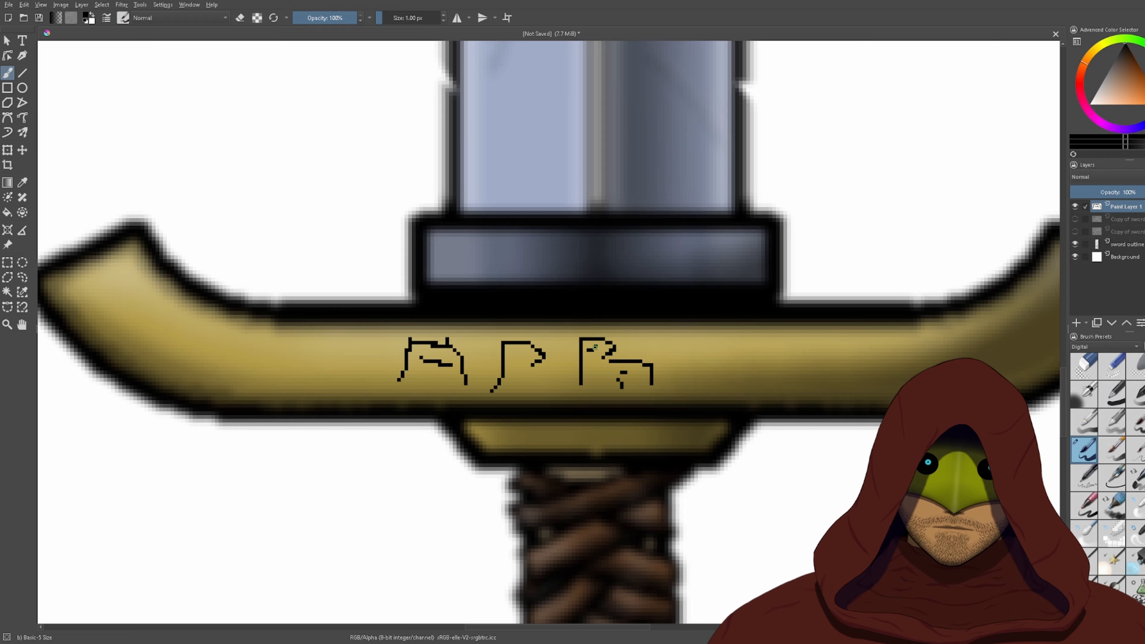
pyautogui.moveTo(581, 362); pyautogui.dragTo(568, 362)
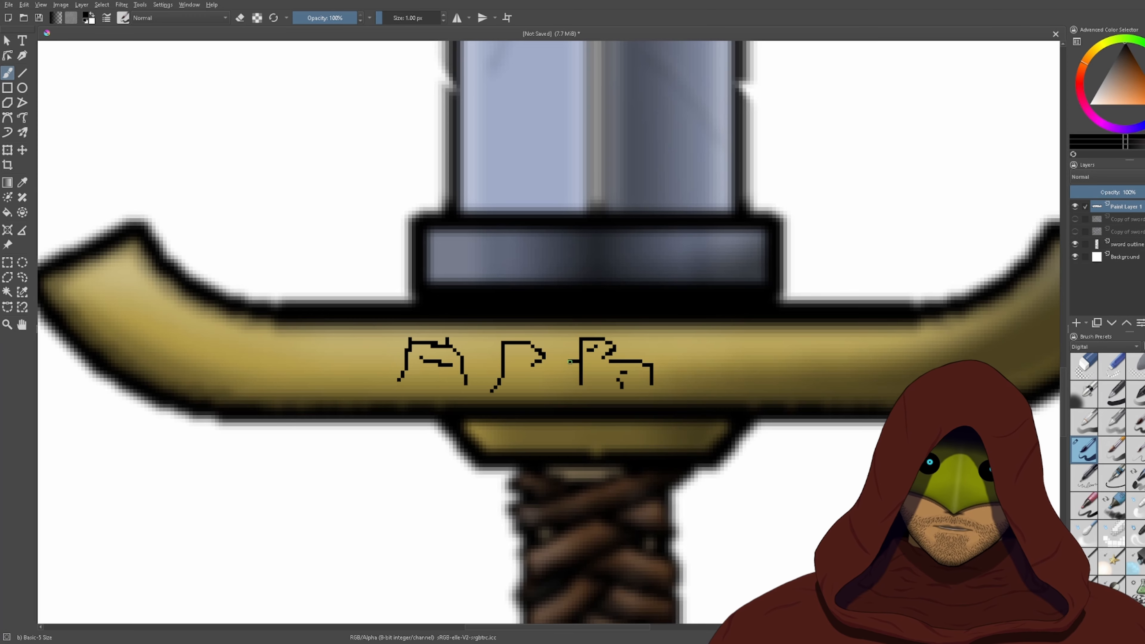
# - Soften the three runes with a blur filter, comparing the crossguard with and without the effect
pyautogui.scroll(-3, 569, 285)
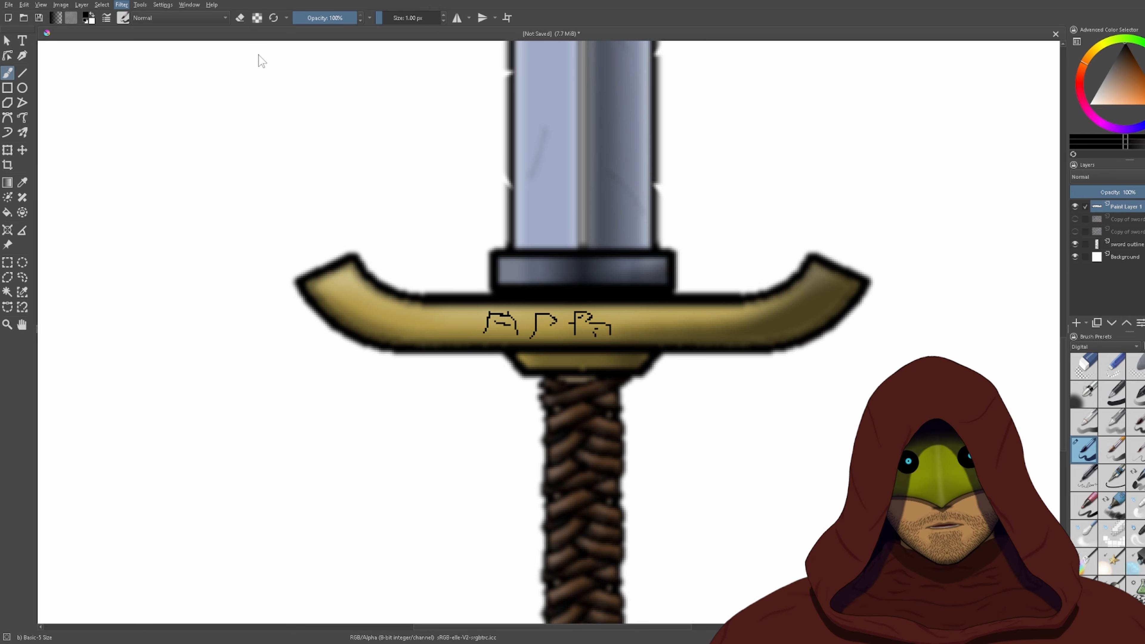
pyautogui.scroll(2, 563, 345)
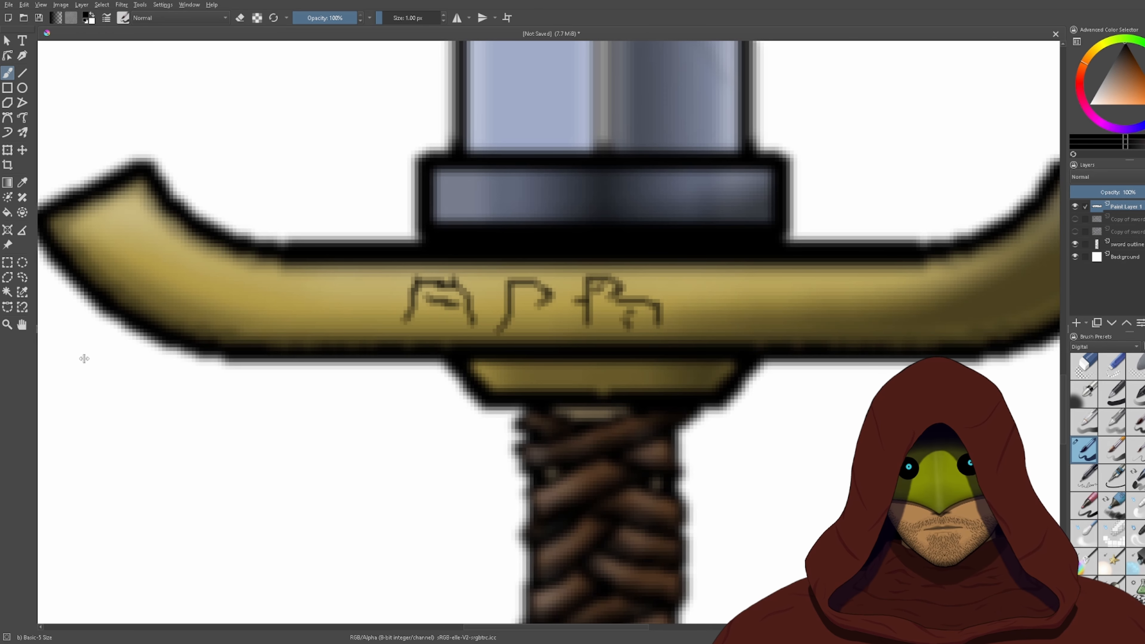
pyautogui.hotkey('ctrl', 'z')
pyautogui.hotkey('ctrl', 'shift', 'z')
pyautogui.hotkey('ctrl', 'z')
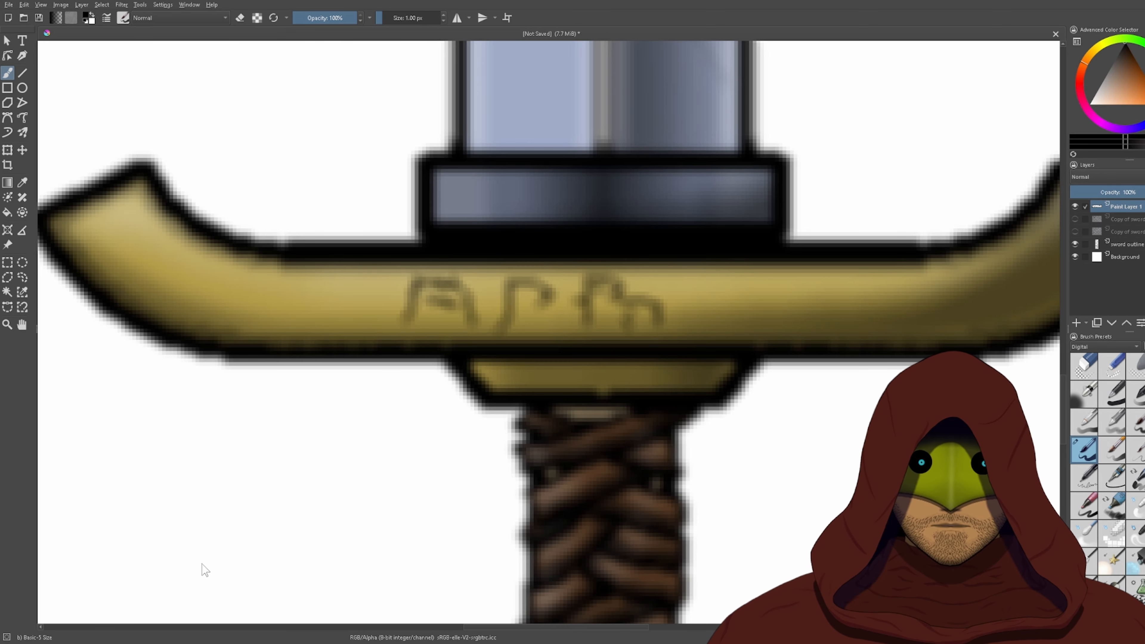
pyautogui.hotkey('ctrl', 'shift', 'z')
# - Move the runes right to centre them on the crossguard, and hide their layer
pyautogui.scroll(-3, 627, 443)
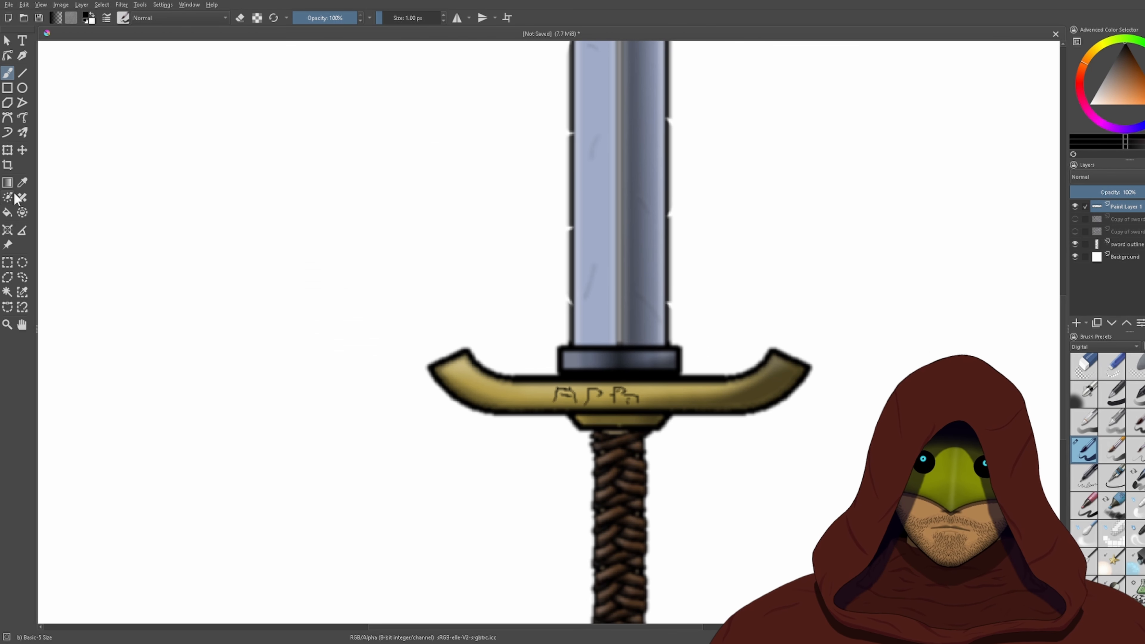
pyautogui.click(8, 152)
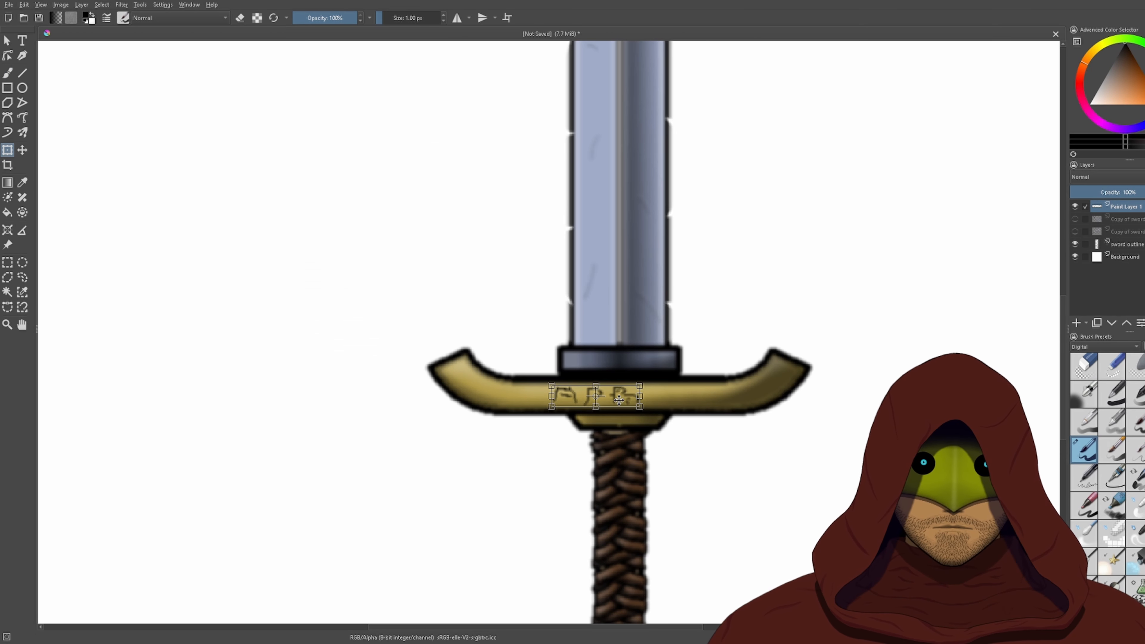
pyautogui.moveTo(618, 399); pyautogui.dragTo(642, 399)
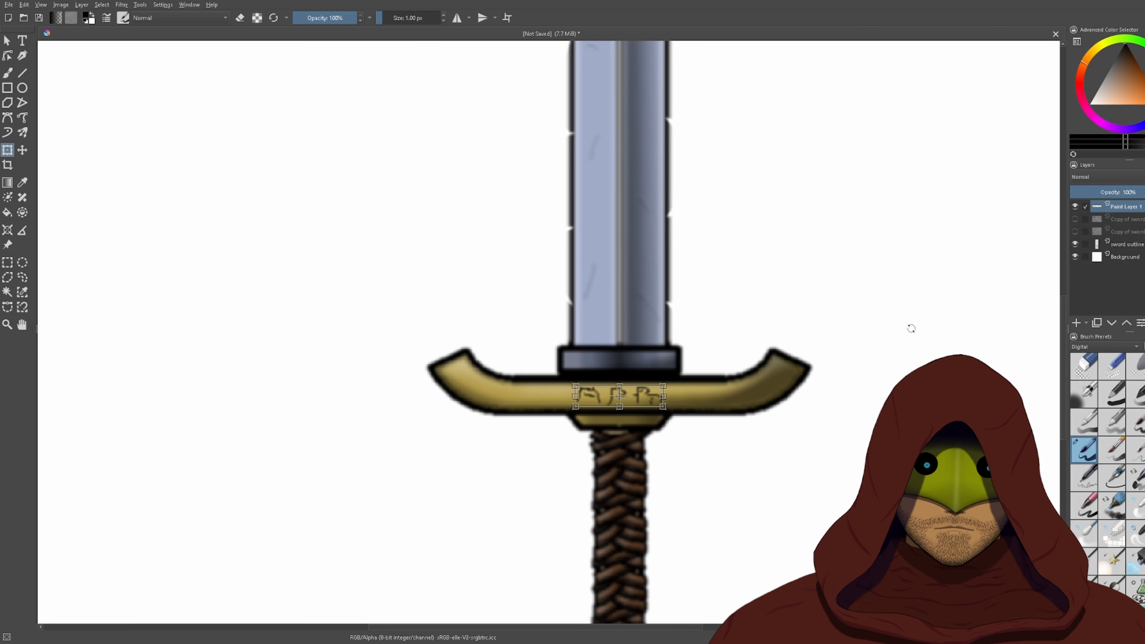
pyautogui.click(1075, 202)
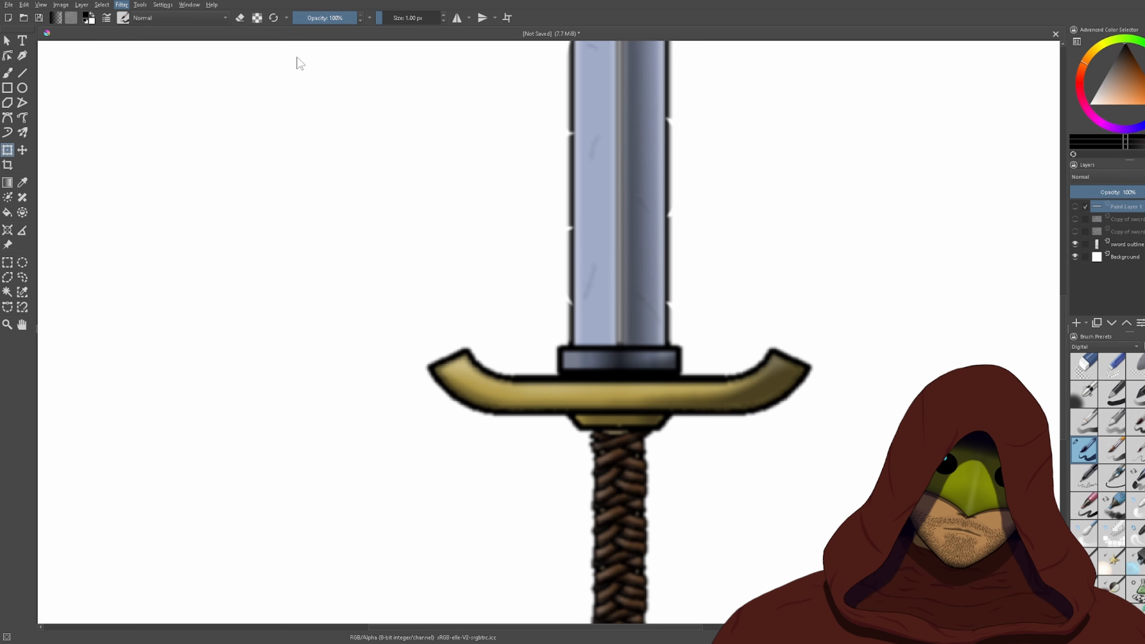
# - Add an empty paint layer between the Background layer and the sword layer
pyautogui.scroll(-2, 726, 228)
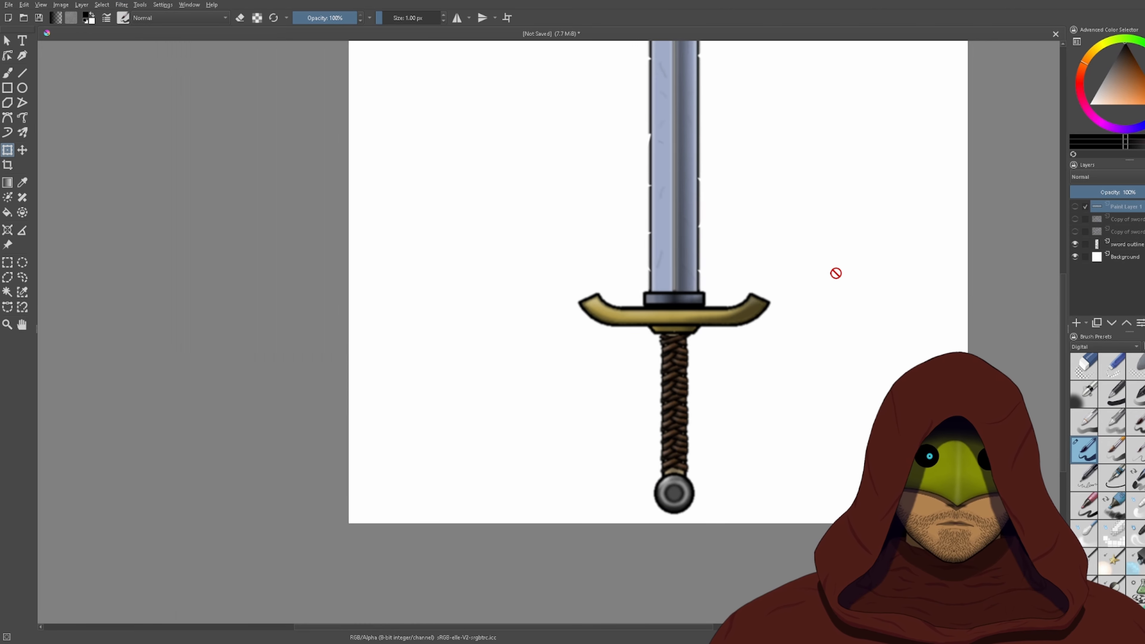
pyautogui.moveTo(836, 274); pyautogui.dragTo(699, 427)
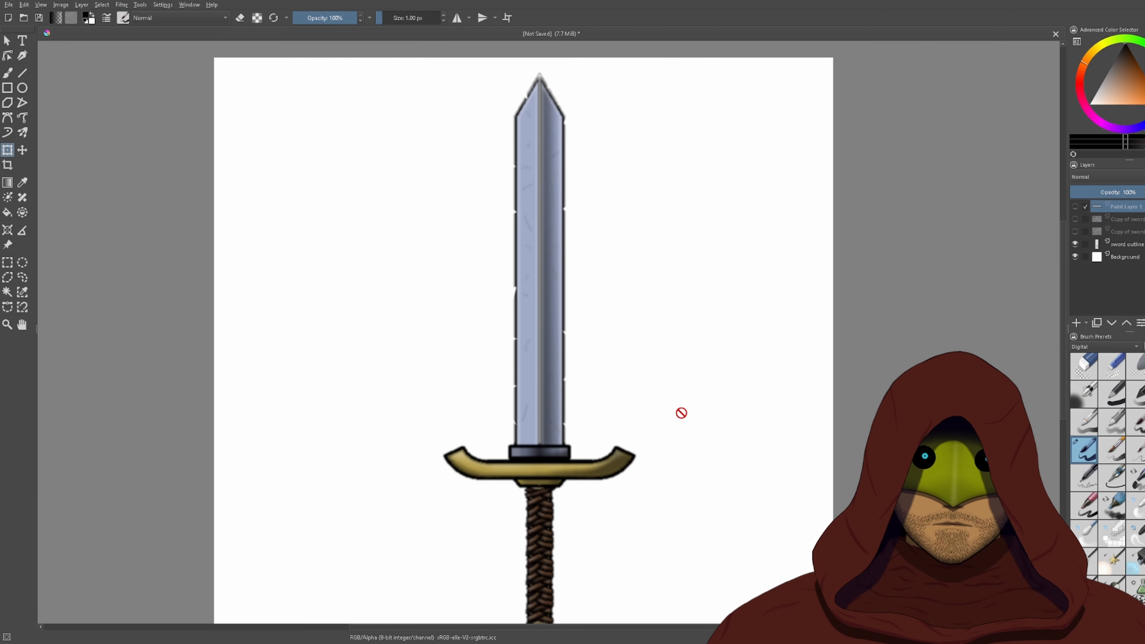
pyautogui.click(1076, 255)
pyautogui.click(1111, 256)
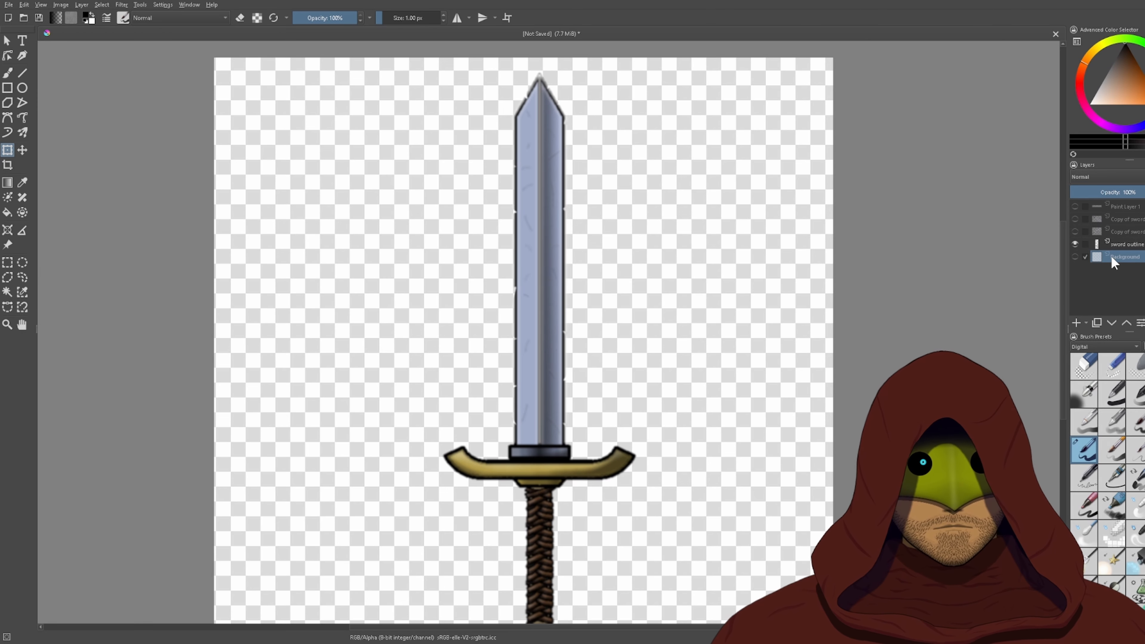
pyautogui.click(1076, 322)
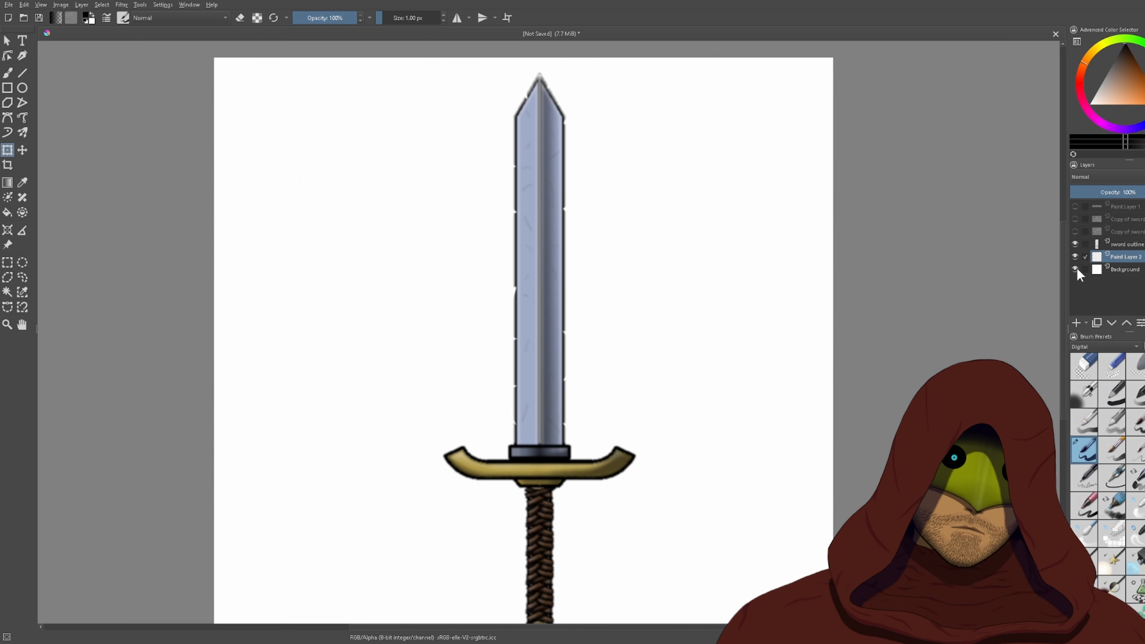
# - Set the foreground colour to orange, and make the Background layer active and visible
pyautogui.click(9, 182)
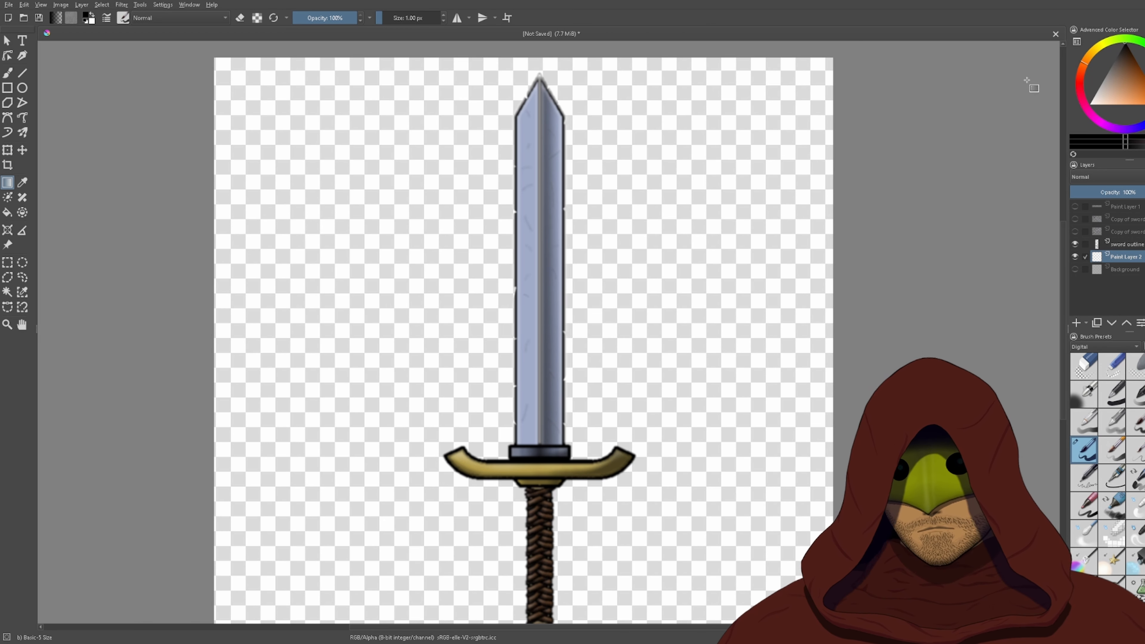
pyautogui.click(1124, 82)
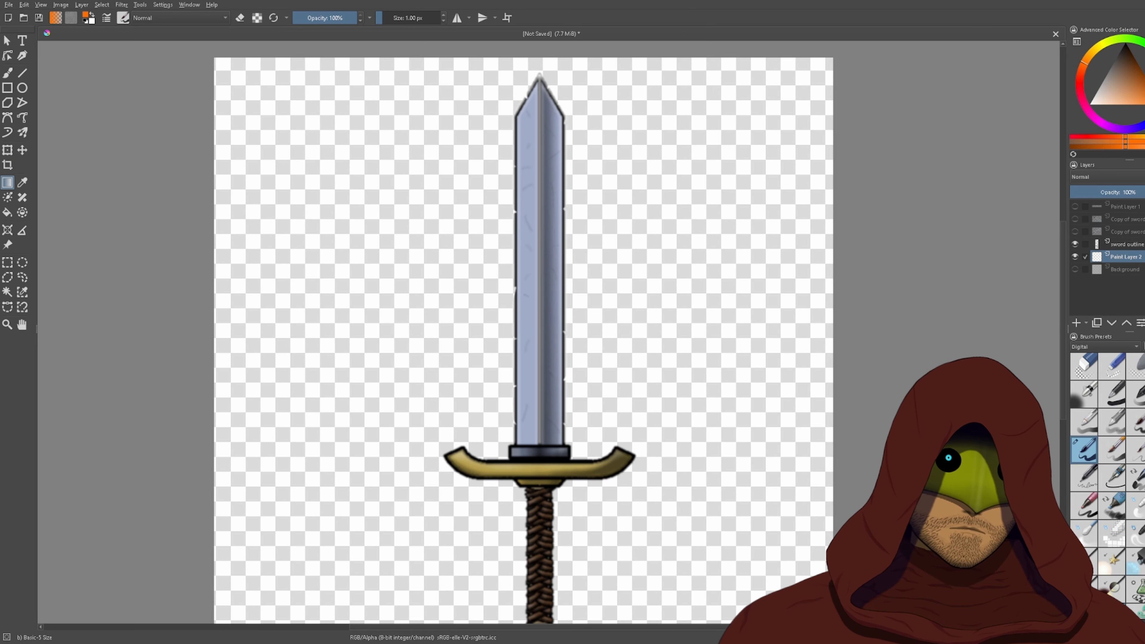
pyautogui.click(1129, 270)
pyautogui.click(1075, 270)
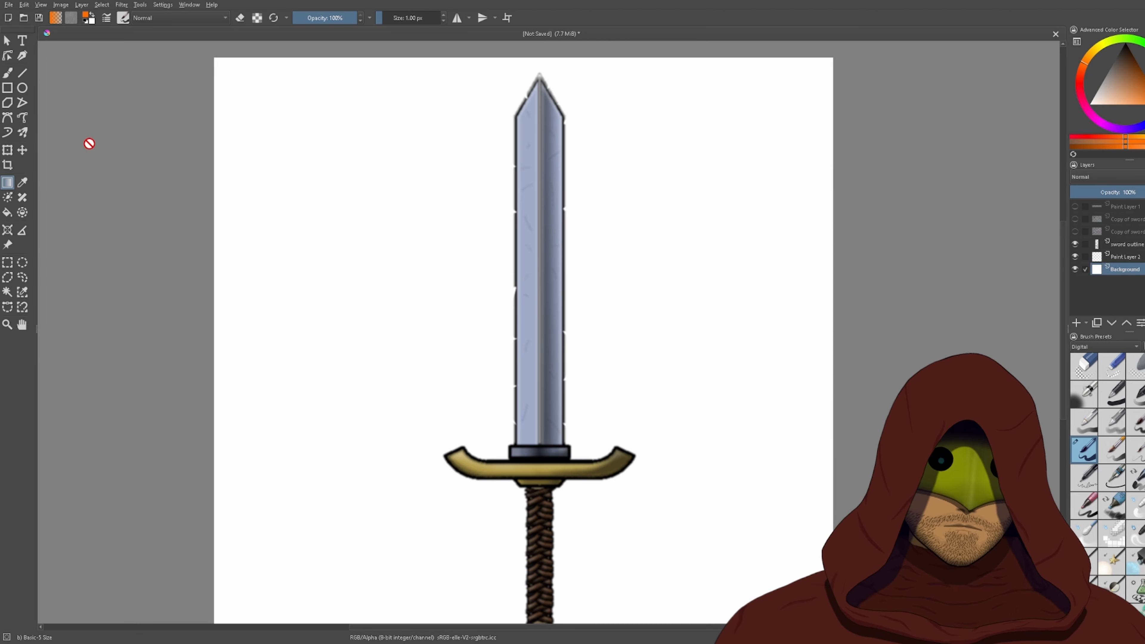
# - Fill the white Background layer with dark red
pyautogui.click(7, 212)
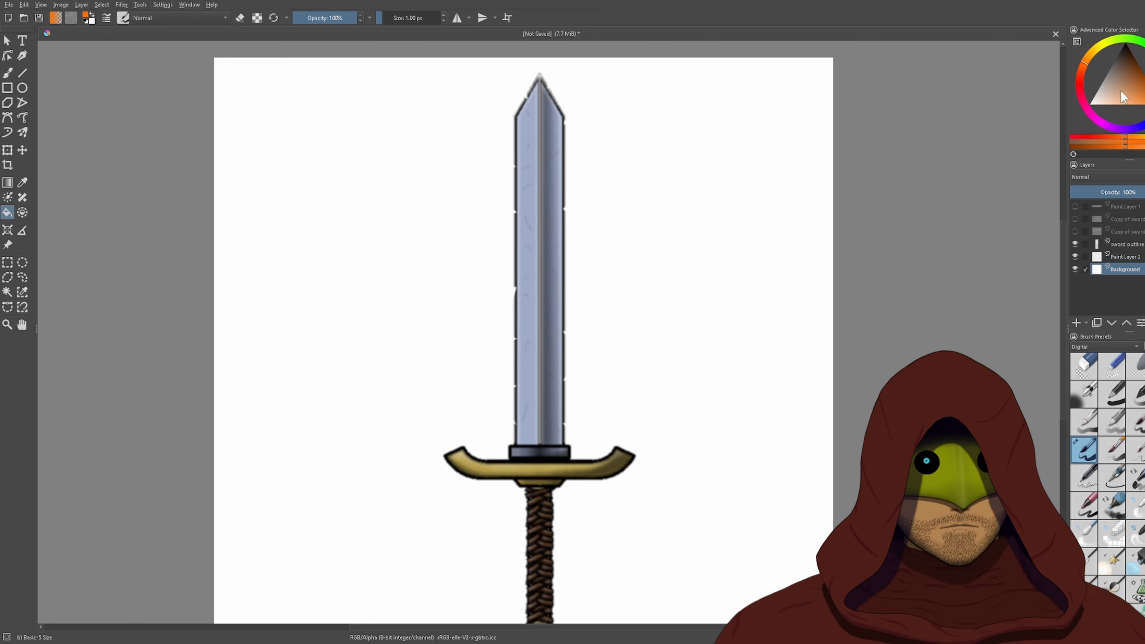
pyautogui.click(1127, 70)
pyautogui.click(1138, 64)
pyautogui.click(1079, 86)
pyautogui.click(1136, 66)
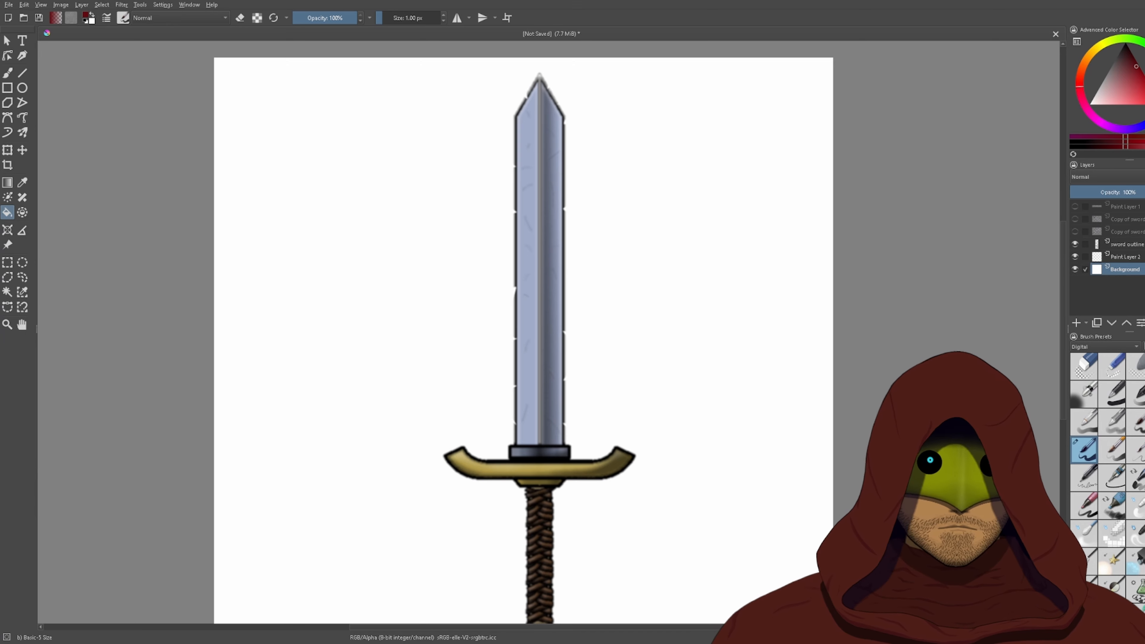
pyautogui.click(607, 294)
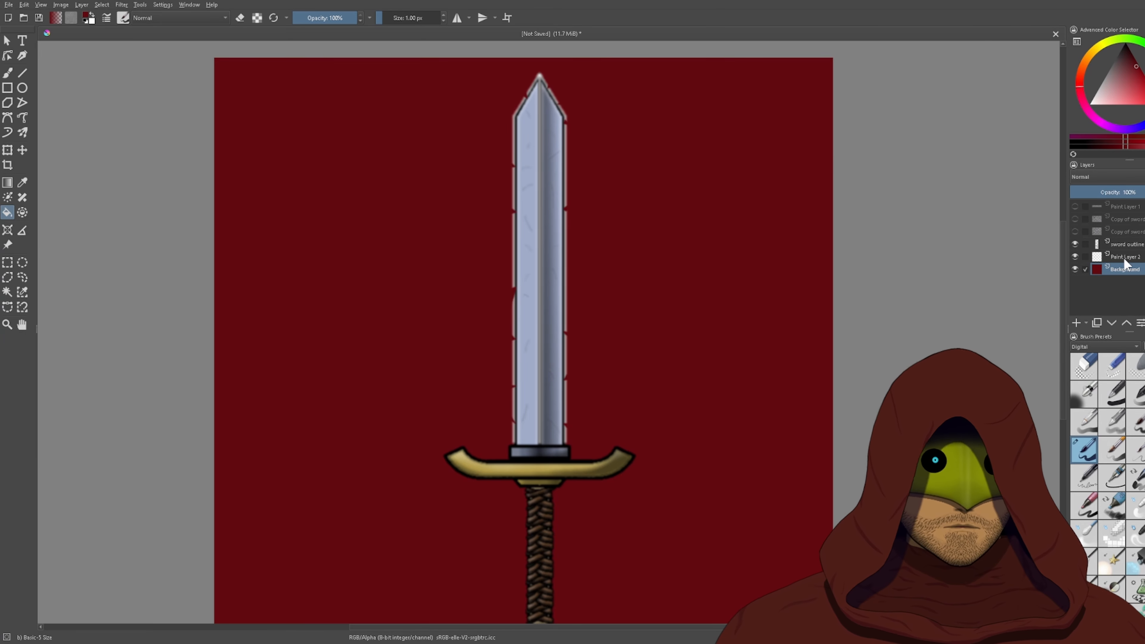
# - Change the background fill to a burnt orange-red
pyautogui.moveTo(1133, 76); pyautogui.dragTo(1080, 71)
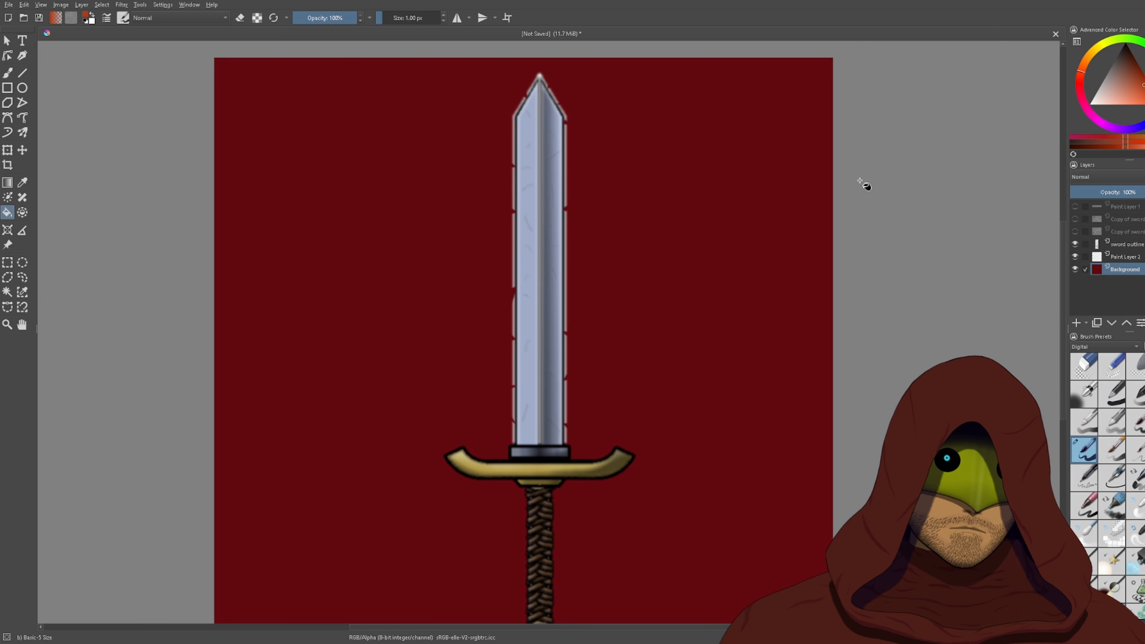
pyautogui.click(724, 265)
pyautogui.scroll(-1, 723, 266)
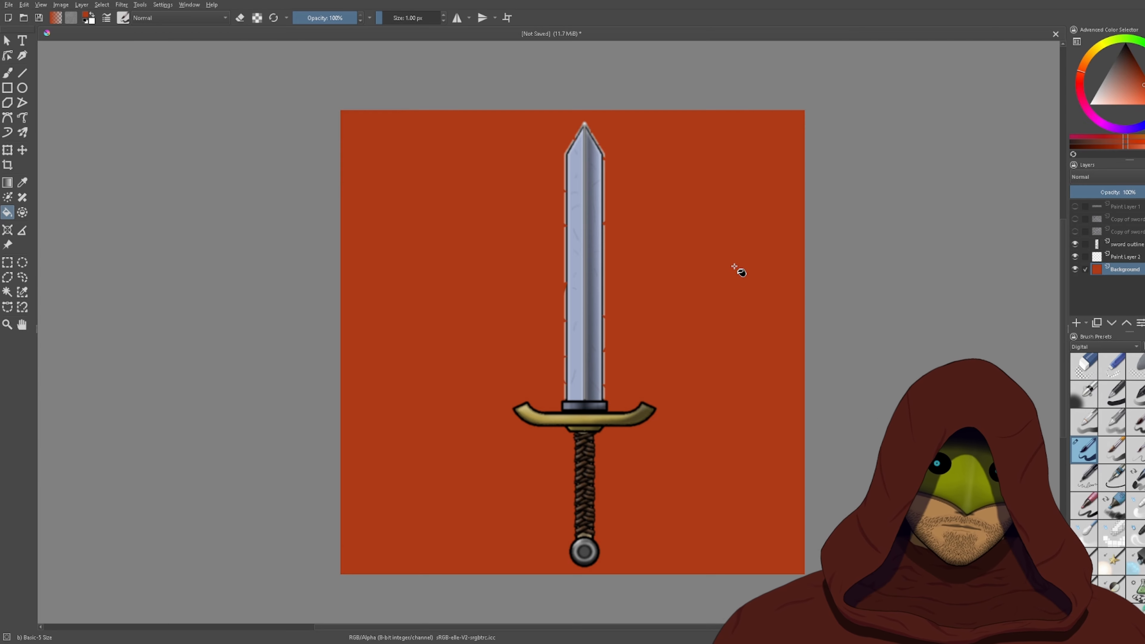
# - Reset the foreground colour to black and fill the Background layer with it
pyautogui.press('d')
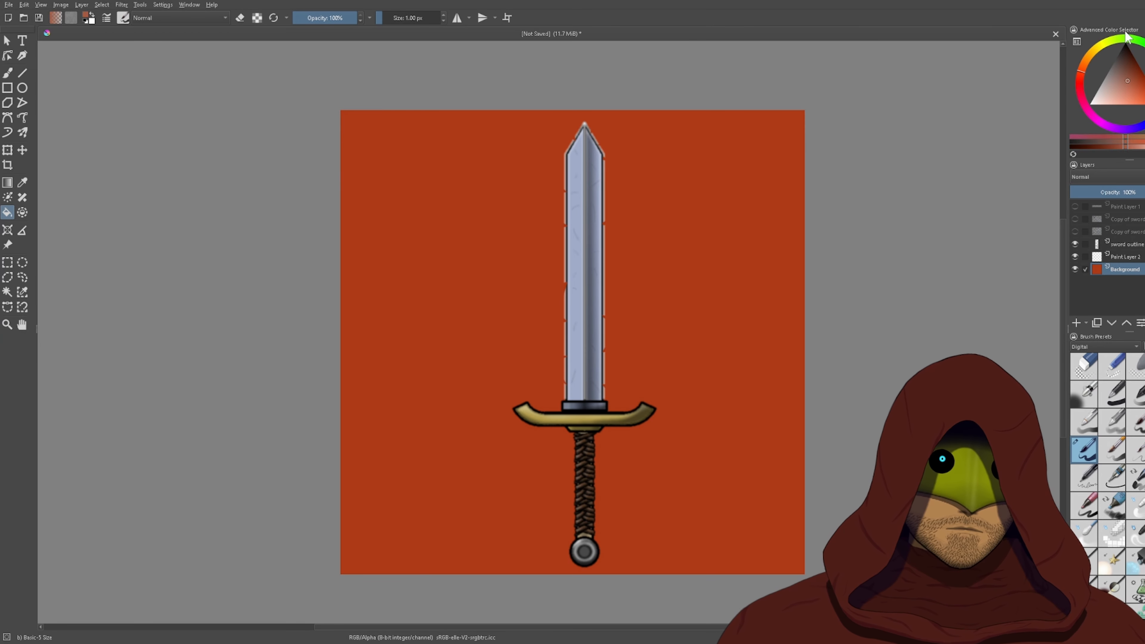
pyautogui.click(794, 329)
# - Make Paint Layer 2 active and set the foreground colour to dark red for the Gradient tool
pyautogui.press('g')
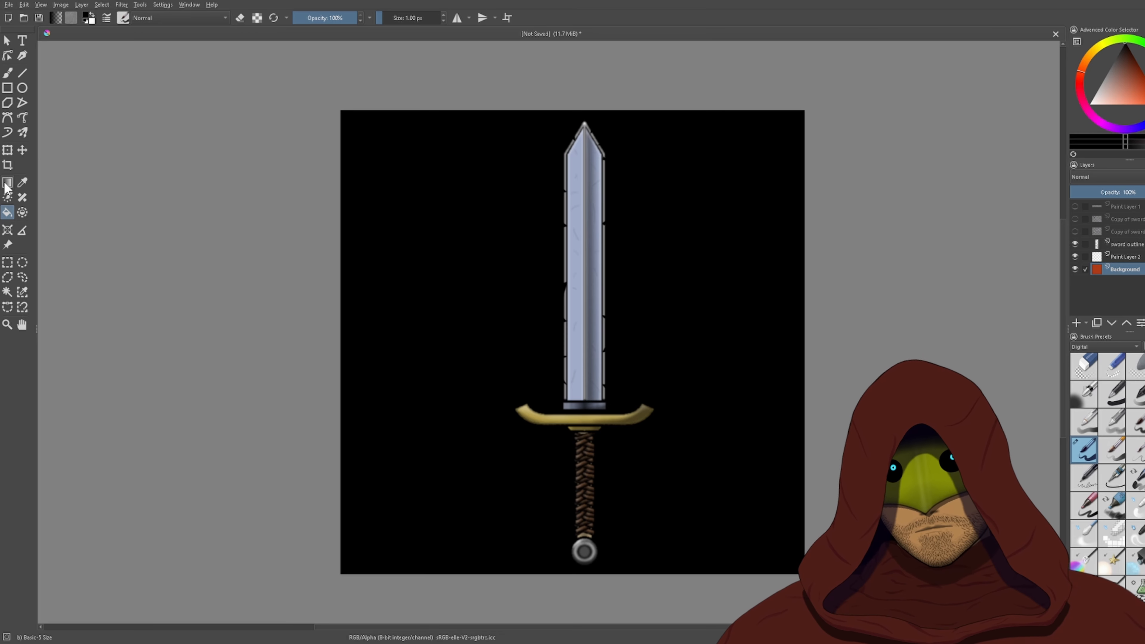
pyautogui.click(1129, 257)
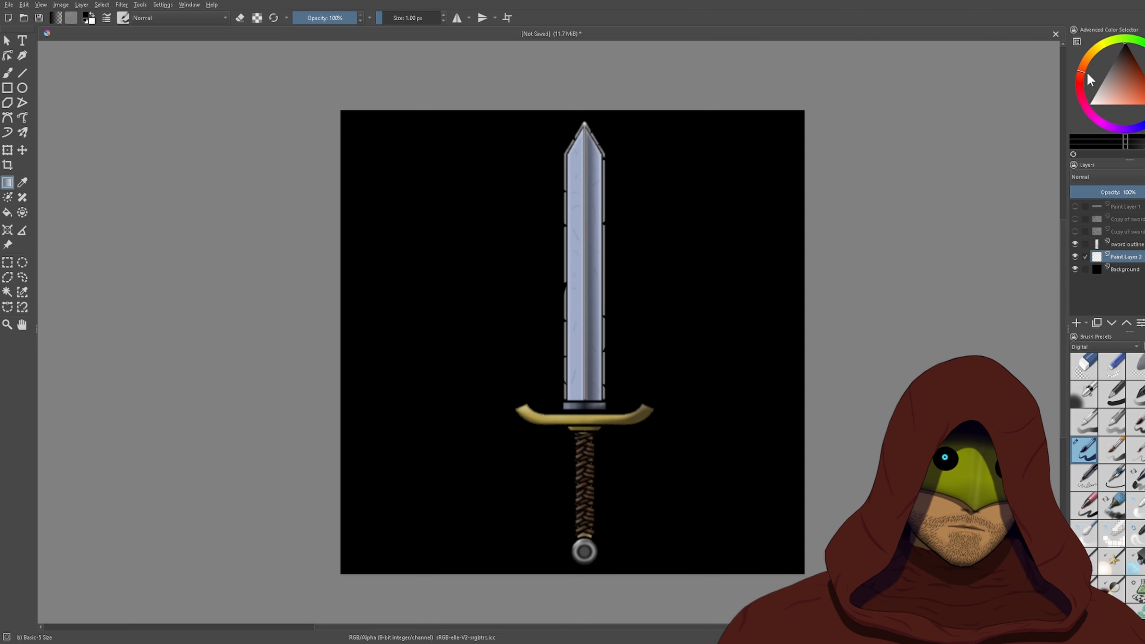
pyautogui.moveTo(1113, 83); pyautogui.dragTo(1138, 70)
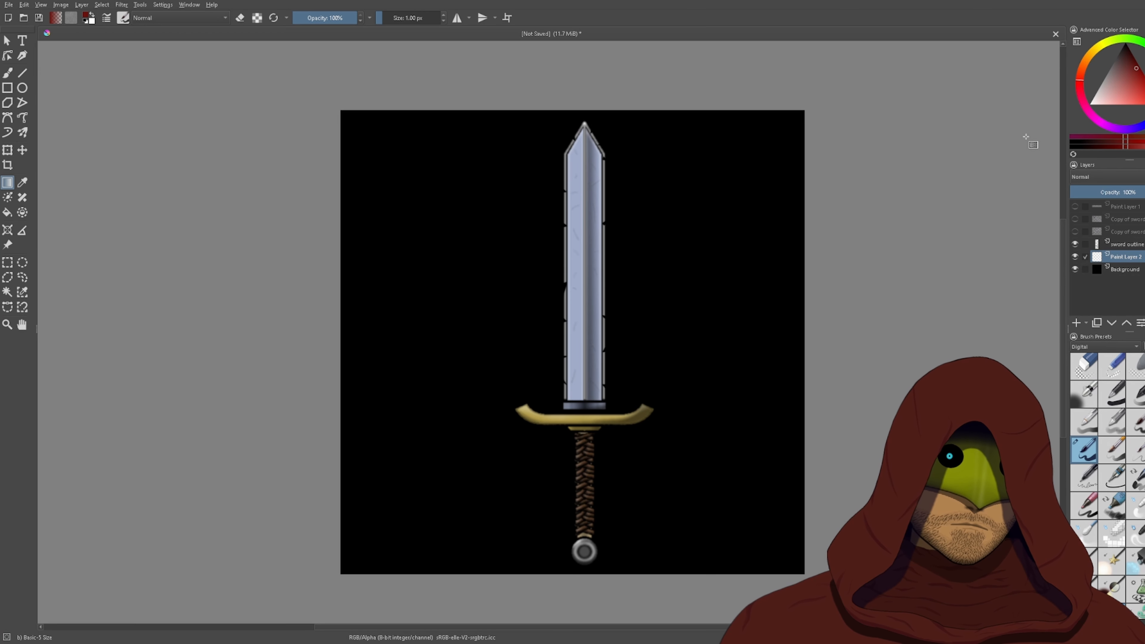
pyautogui.moveTo(707, 196); pyautogui.dragTo(517, 476)
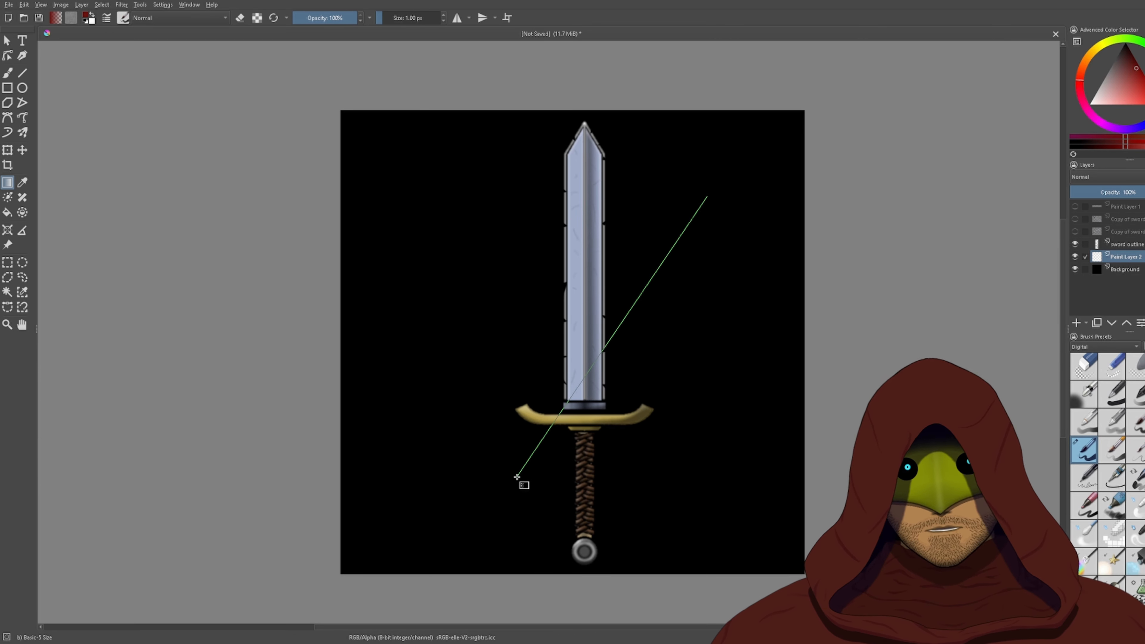
pyautogui.moveTo(517, 477); pyautogui.dragTo(516, 477)
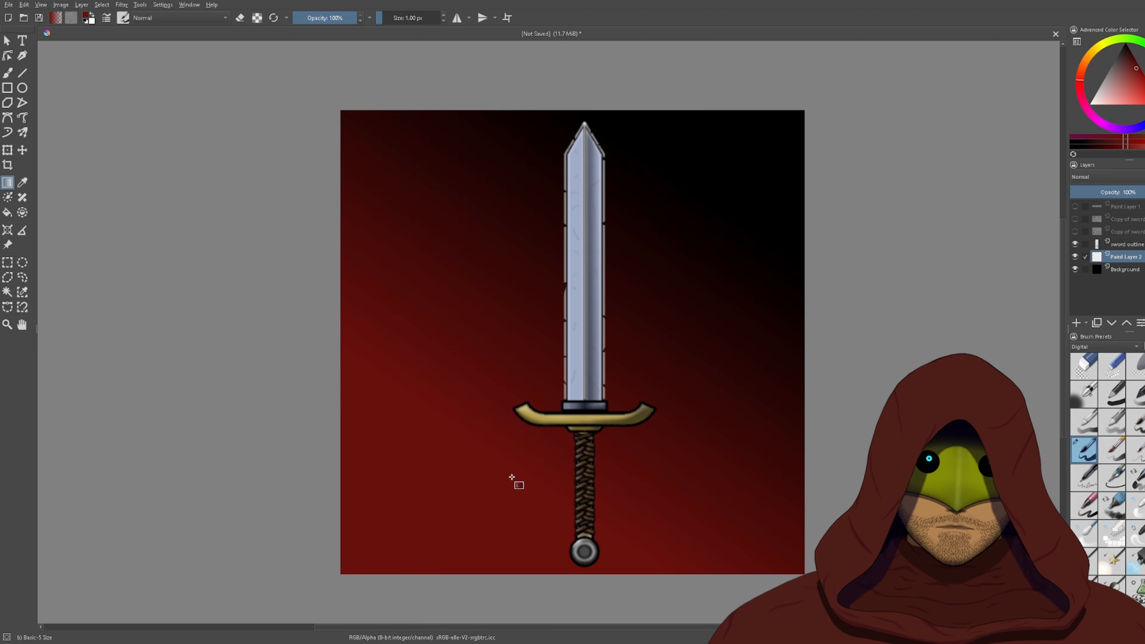
pyautogui.hotkey('ctrl', 'z')
pyautogui.moveTo(524, 201); pyautogui.dragTo(552, 546)
pyautogui.hotkey('ctrl', 'z')
# - Draw dark red gradients on Paint Layer 2 toward the canvas corners and lower edge, leaving the centre behind the sword dark
pyautogui.moveTo(631, 463)
pyautogui.mouseDown()
pyautogui.moveTo(748, 545)
pyautogui.moveTo(782, 550)
pyautogui.mouseUp()
pyautogui.moveTo(471, 496); pyautogui.dragTo(401, 560)
pyautogui.moveTo(580, 423); pyautogui.dragTo(572, 582)
pyautogui.hotkey('ctrl', 'z')
pyautogui.moveTo(567, 472); pyautogui.dragTo(571, 588)
pyautogui.hotkey('ctrl', 'z')
pyautogui.moveTo(553, 440); pyautogui.dragTo(518, 591)
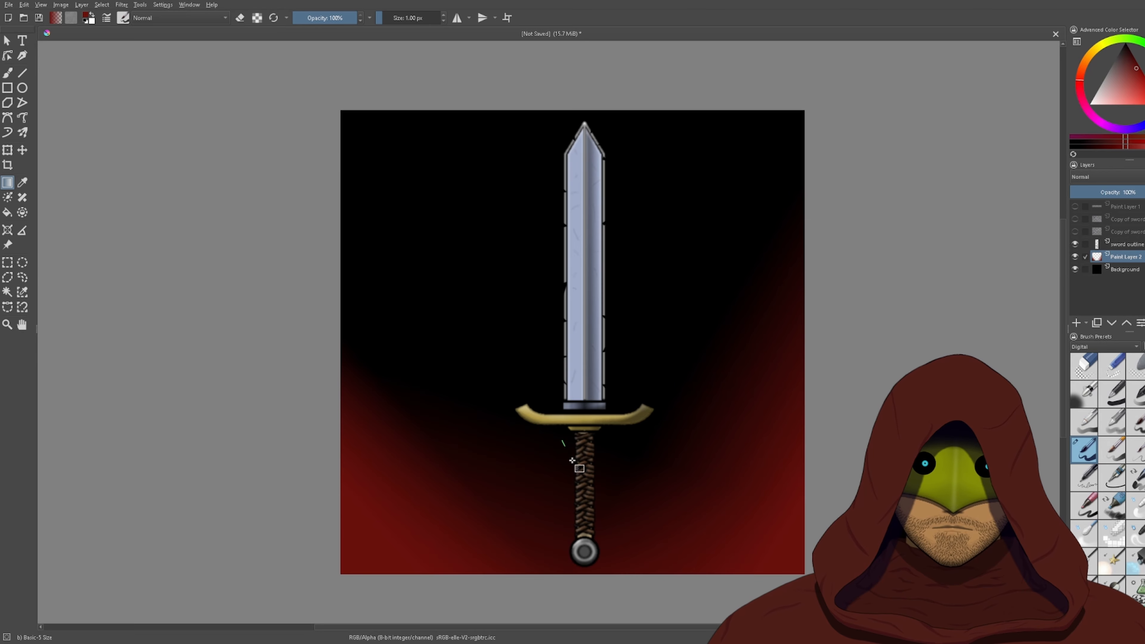
pyautogui.moveTo(570, 455)
pyautogui.mouseDown()
pyautogui.moveTo(595, 589)
pyautogui.moveTo(535, 497)
pyautogui.mouseUp()
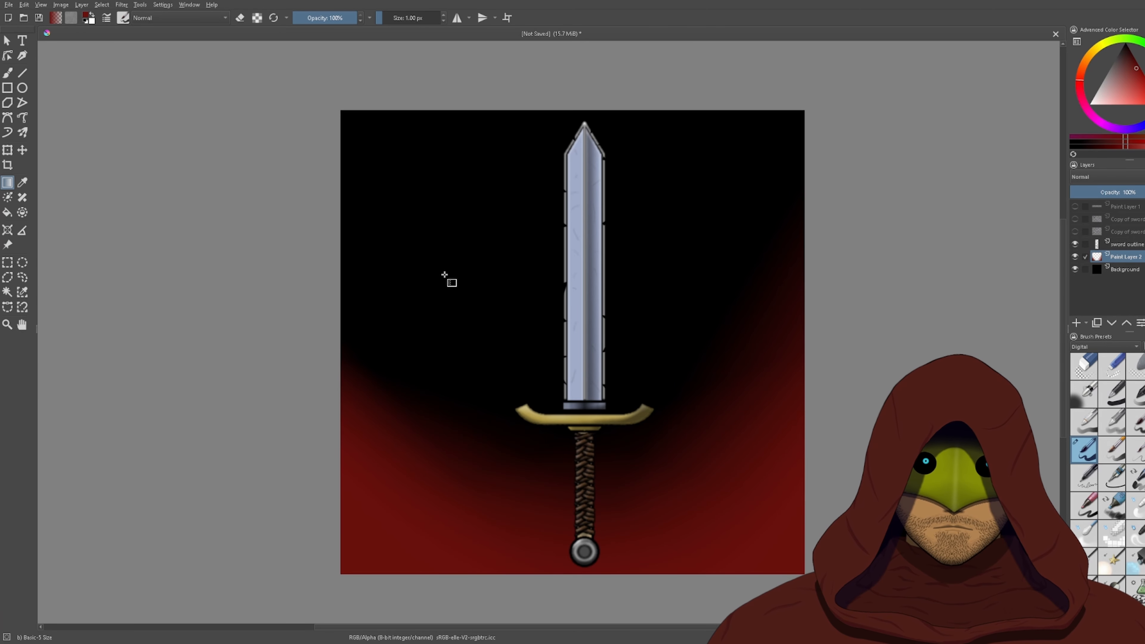
pyautogui.moveTo(408, 255); pyautogui.dragTo(270, 77)
pyautogui.moveTo(649, 193); pyautogui.dragTo(883, 61)
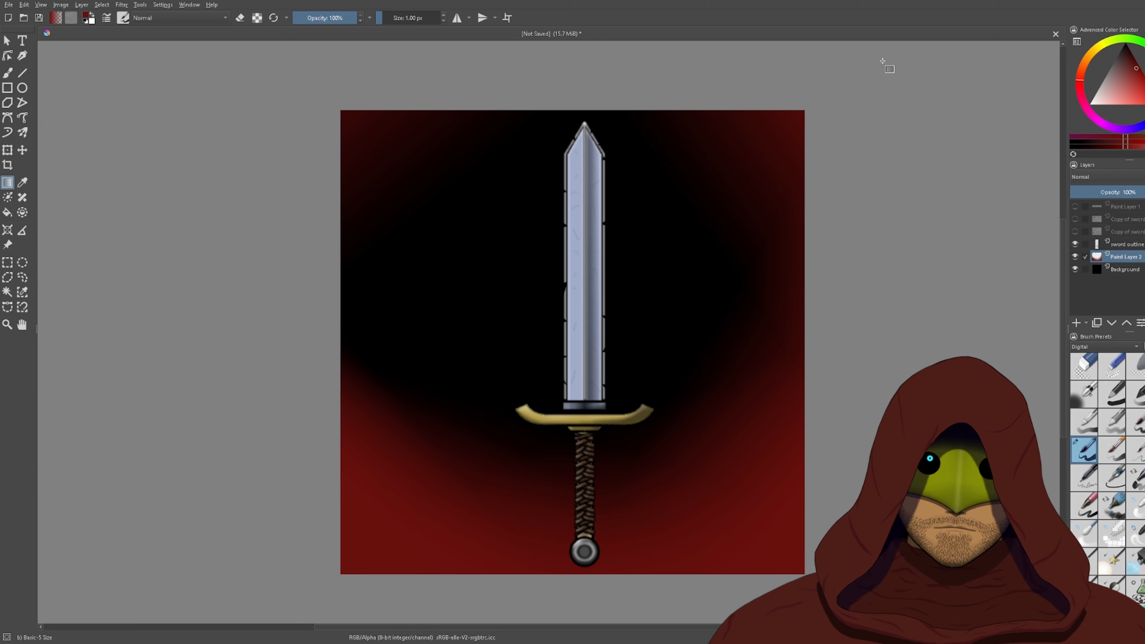
# - Fill the Background layer behind the red gradients with a very dark grey
pyautogui.scroll(-1, 803, 157)
pyautogui.scroll(2, 678, 276)
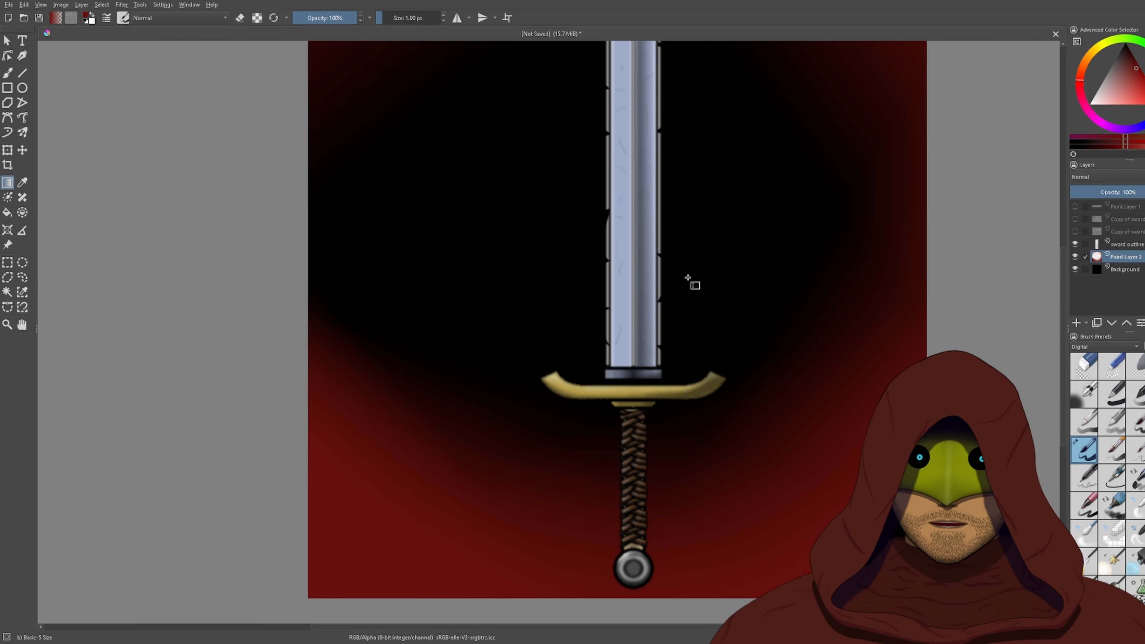
pyautogui.moveTo(636, 285); pyautogui.dragTo(534, 395)
pyautogui.click(12, 151)
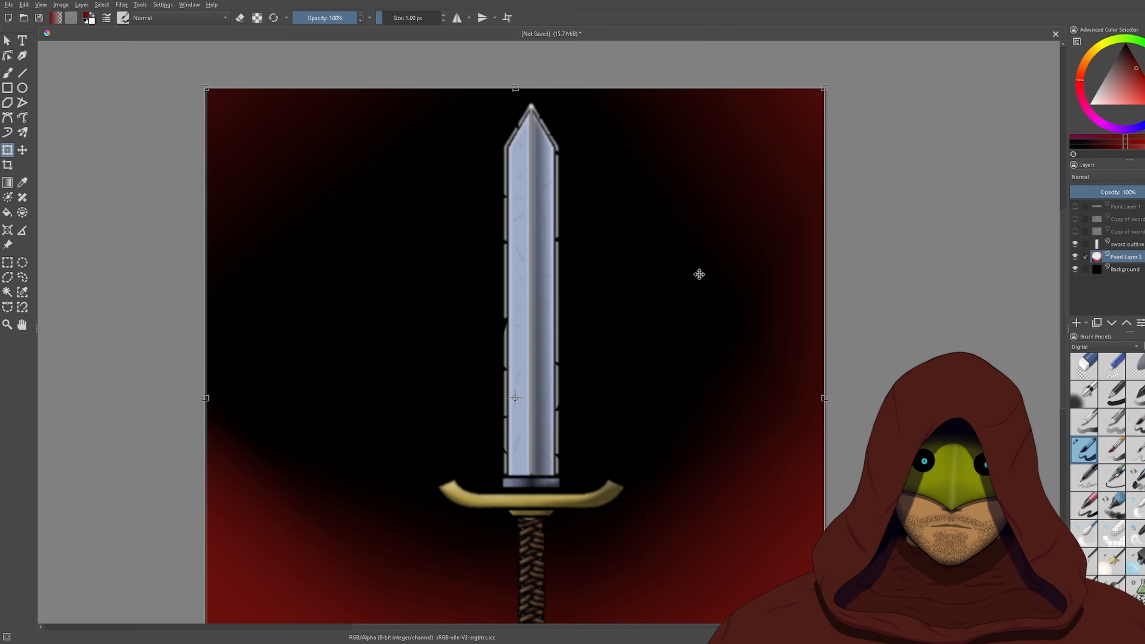
pyautogui.click(1117, 269)
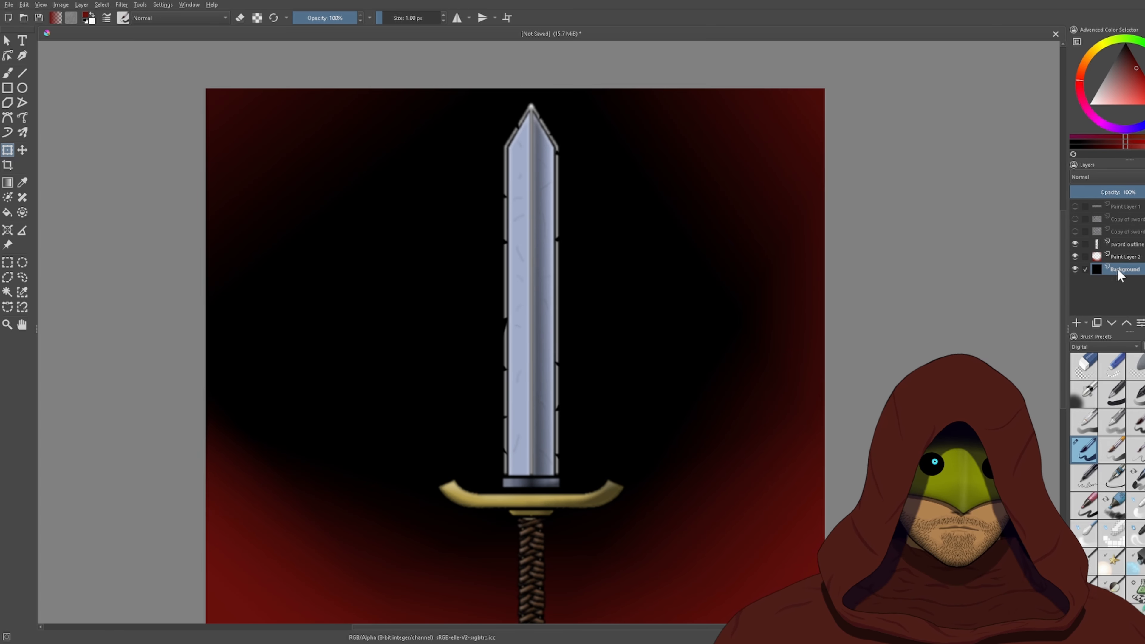
pyautogui.click(7, 212)
pyautogui.moveTo(1123, 77); pyautogui.dragTo(1117, 50)
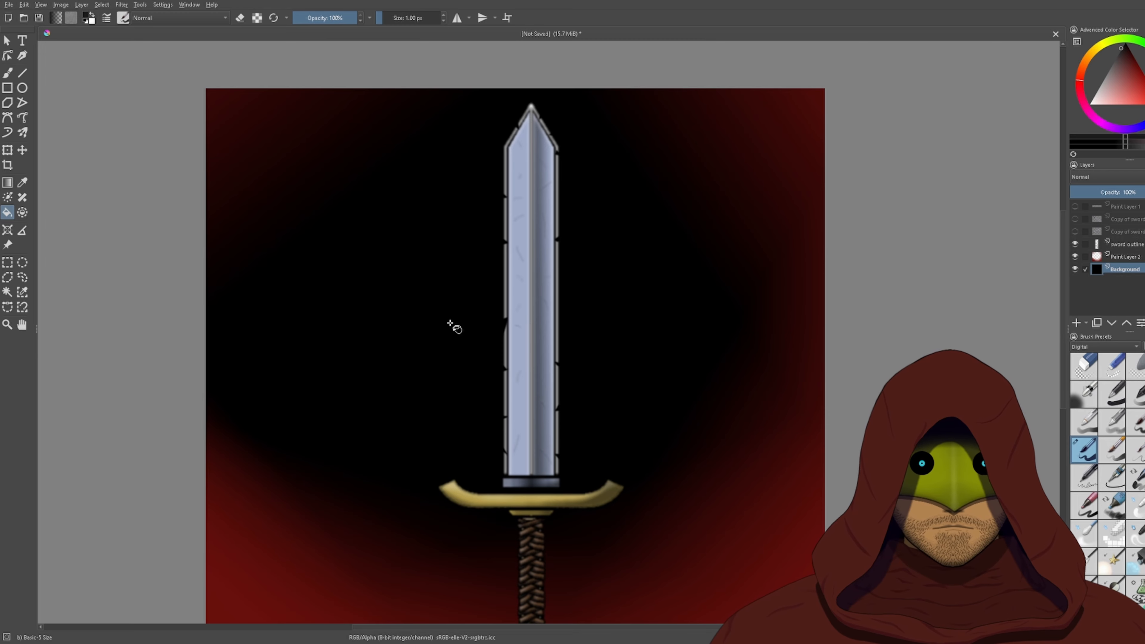
pyautogui.click(434, 320)
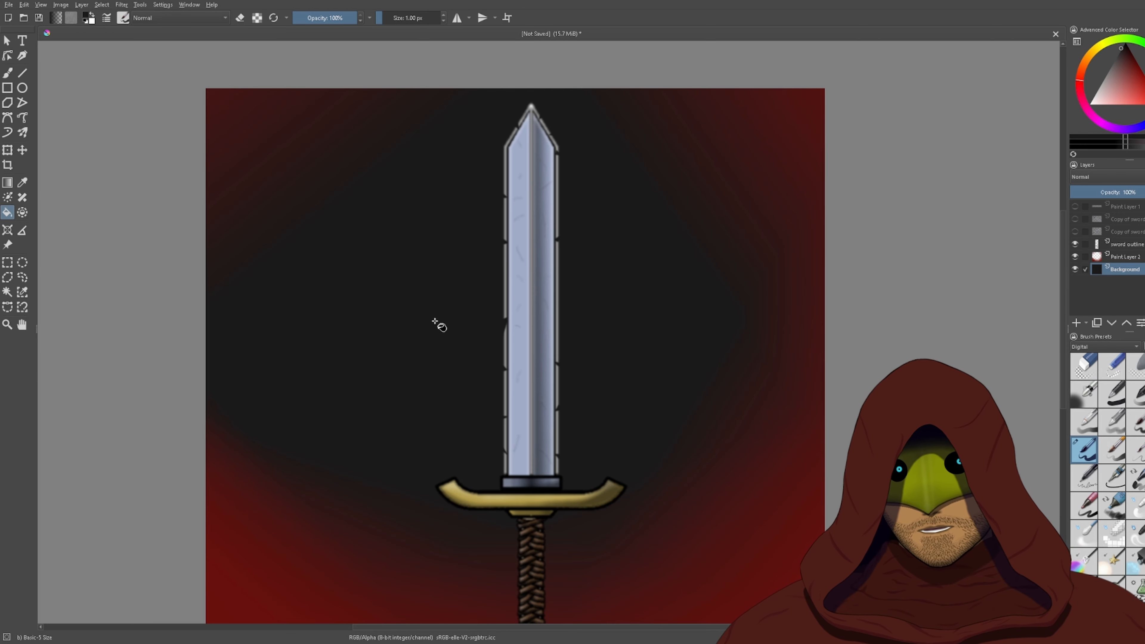
# - Add an empty paint layer directly above the lower hidden copy of the sword
pyautogui.click(1137, 231)
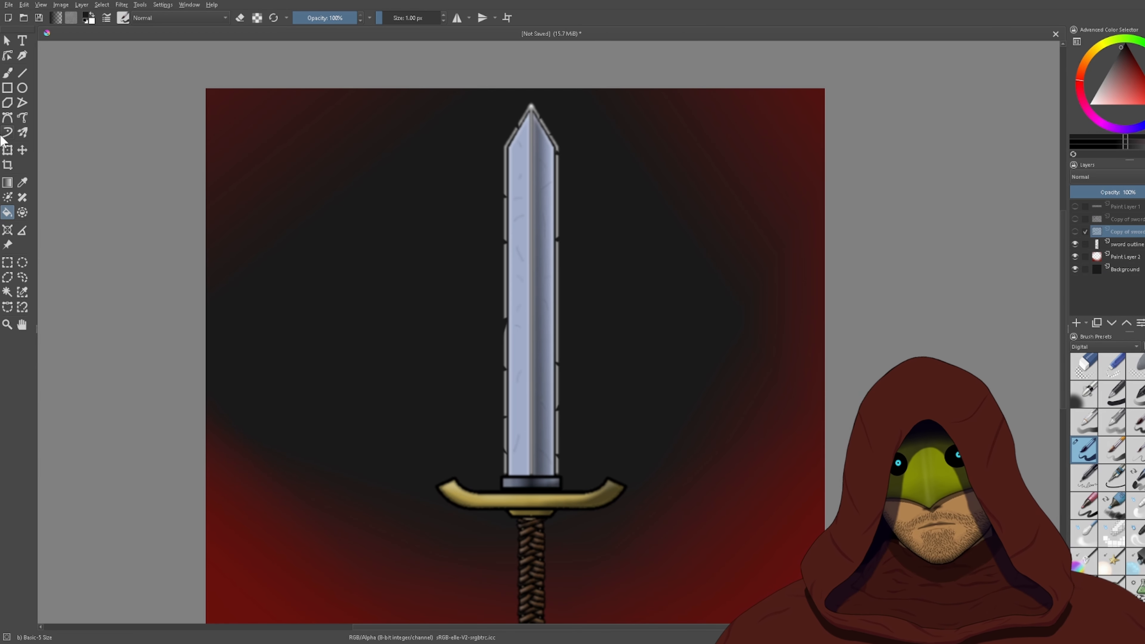
pyautogui.click(7, 117)
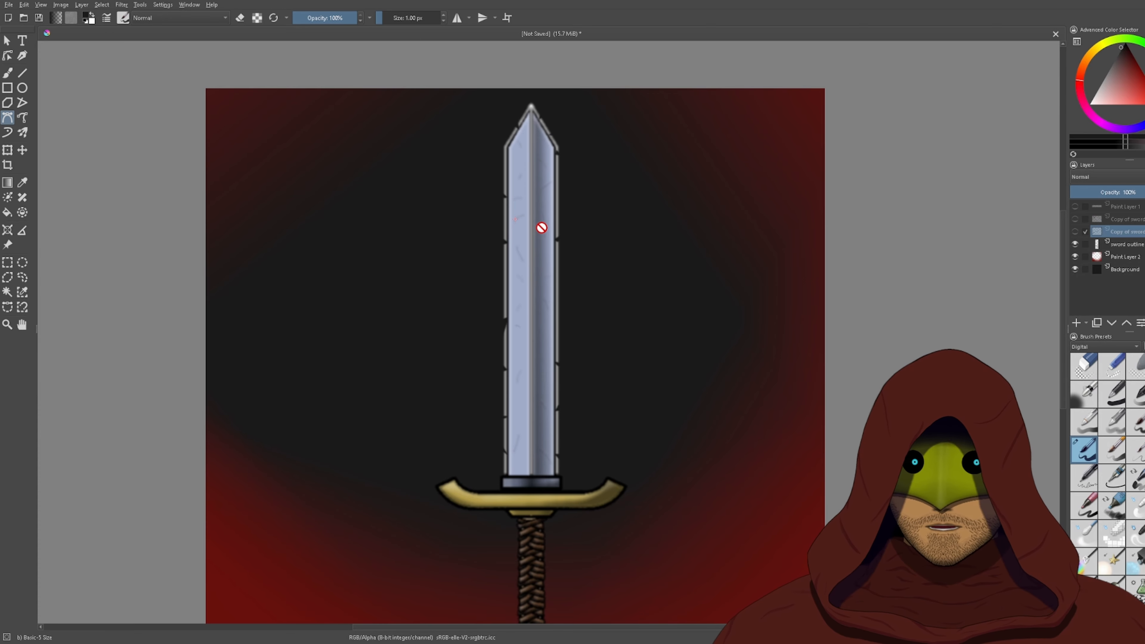
pyautogui.scroll(1, 542, 227)
pyautogui.moveTo(528, 277); pyautogui.dragTo(514, 59)
pyautogui.scroll(-2, 726, 180)
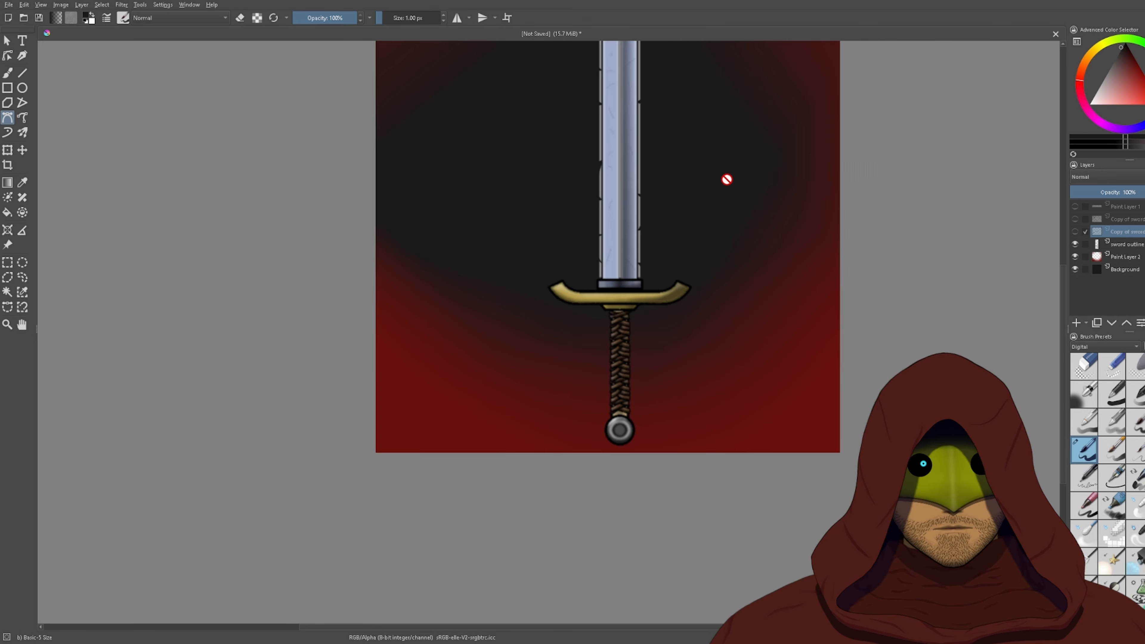
pyautogui.moveTo(727, 180); pyautogui.dragTo(717, 359)
pyautogui.click(1076, 323)
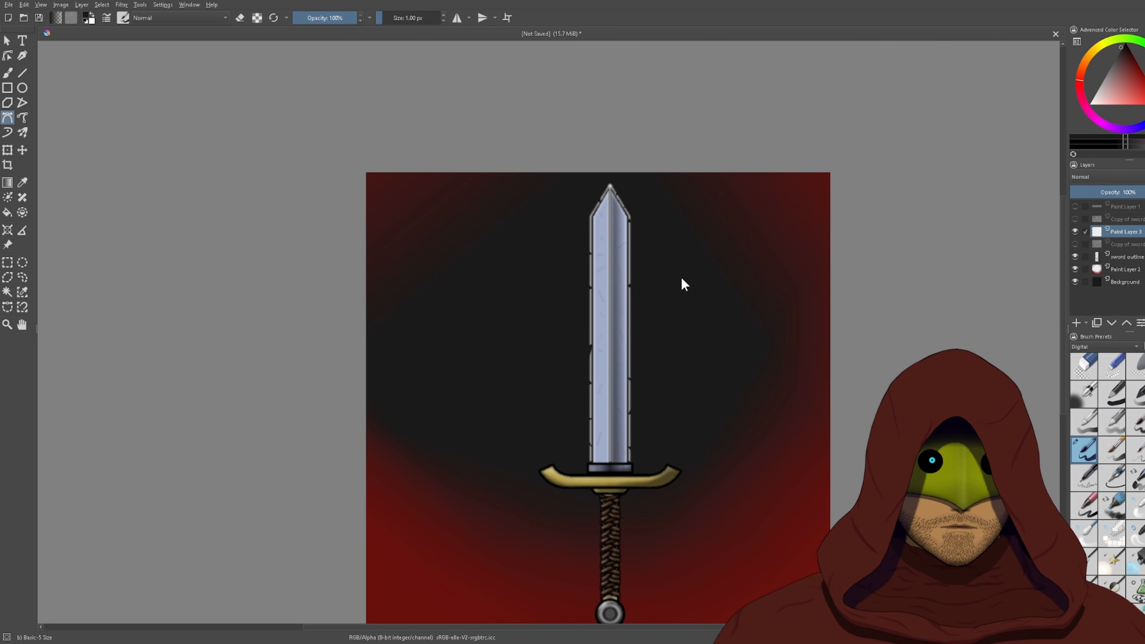
# - Trace a Bezier path up the grip's right side and under the crossguard to its right tip, and isolate the layer to check it
pyautogui.scroll(-1, 611, 536)
pyautogui.moveTo(611, 536); pyautogui.dragTo(613, 345)
pyautogui.scroll(3, 616, 343)
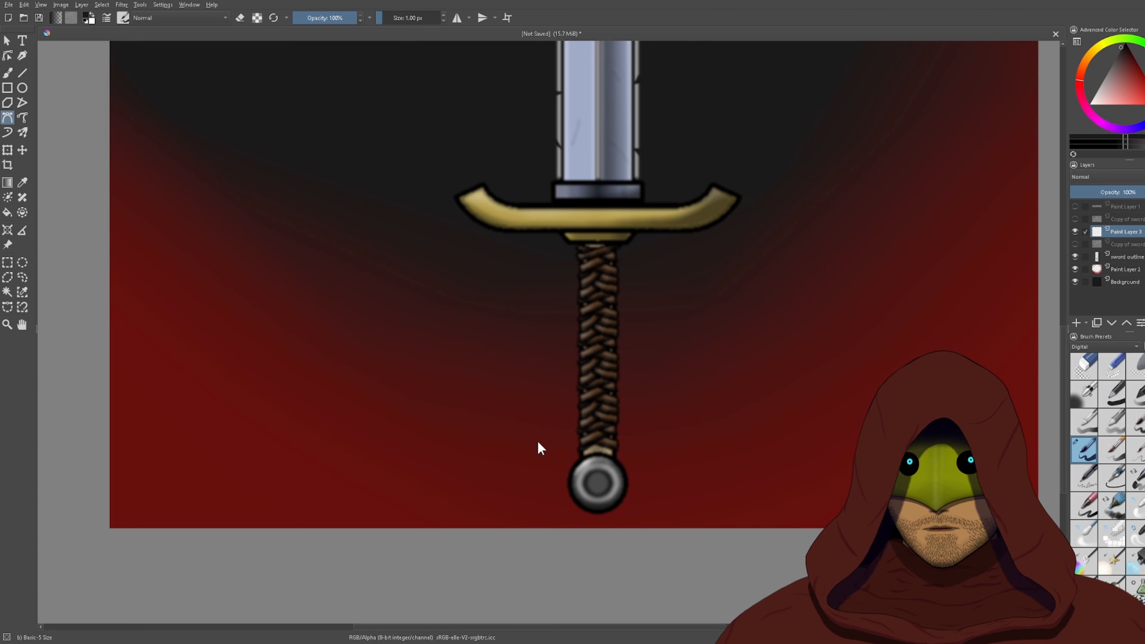
pyautogui.scroll(1, 539, 450)
pyautogui.click(642, 459)
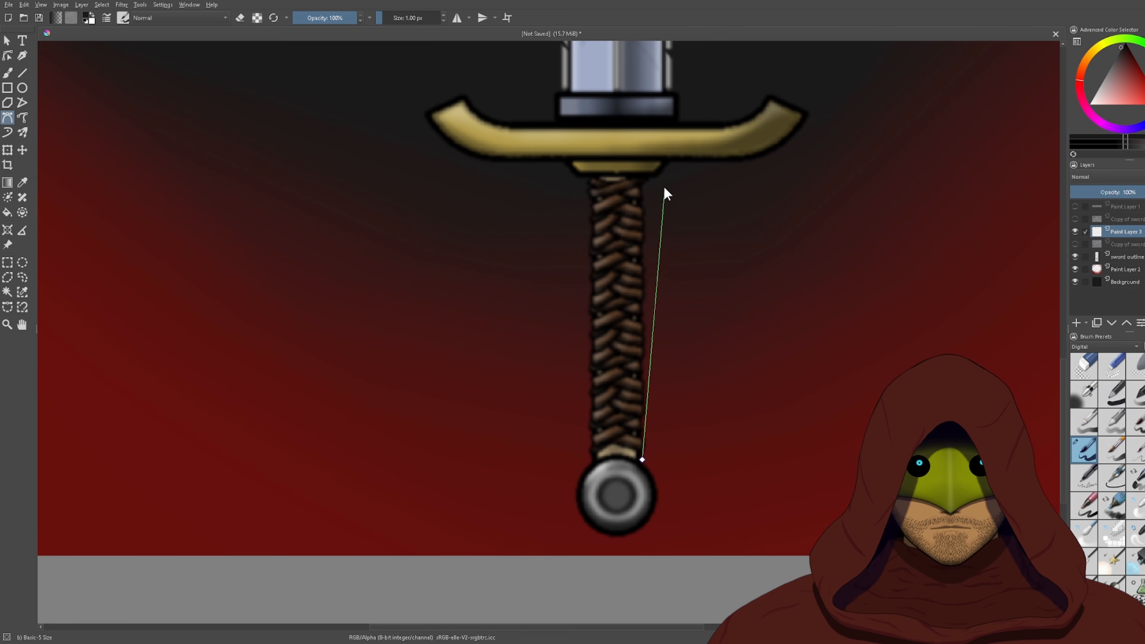
pyautogui.click(644, 180)
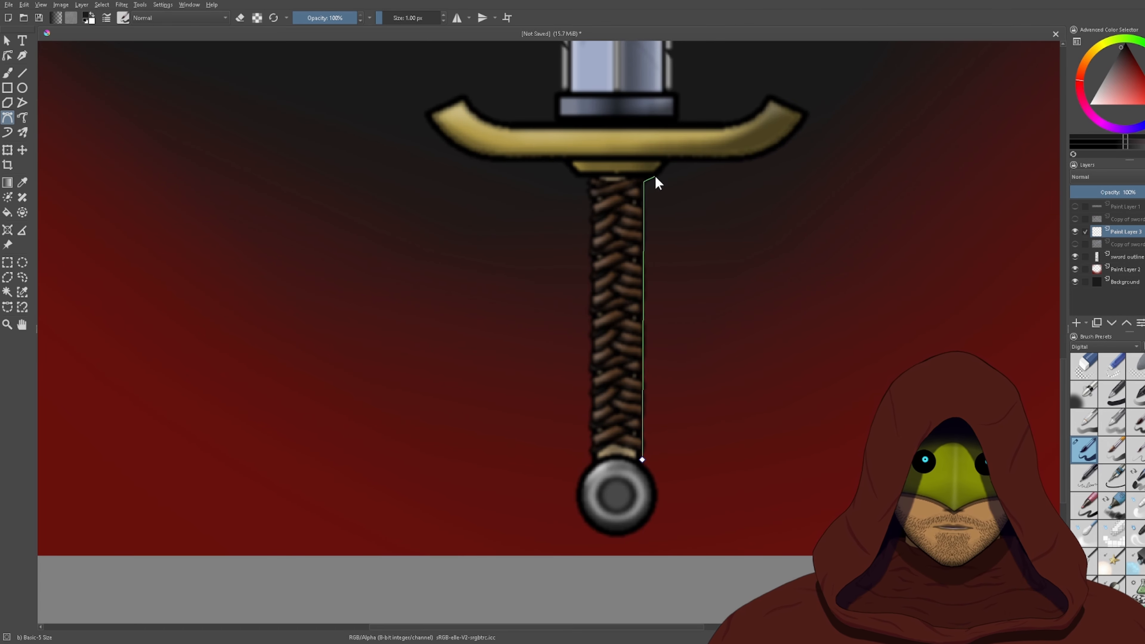
pyautogui.click(670, 160)
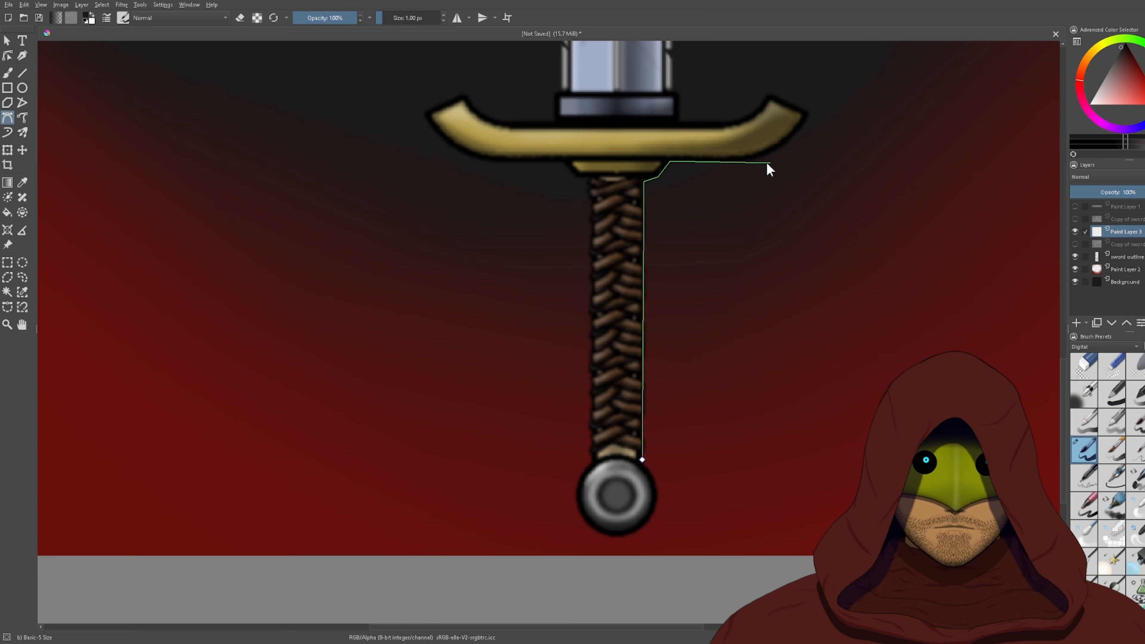
pyautogui.click(741, 160)
pyautogui.moveTo(805, 113); pyautogui.dragTo(819, 73)
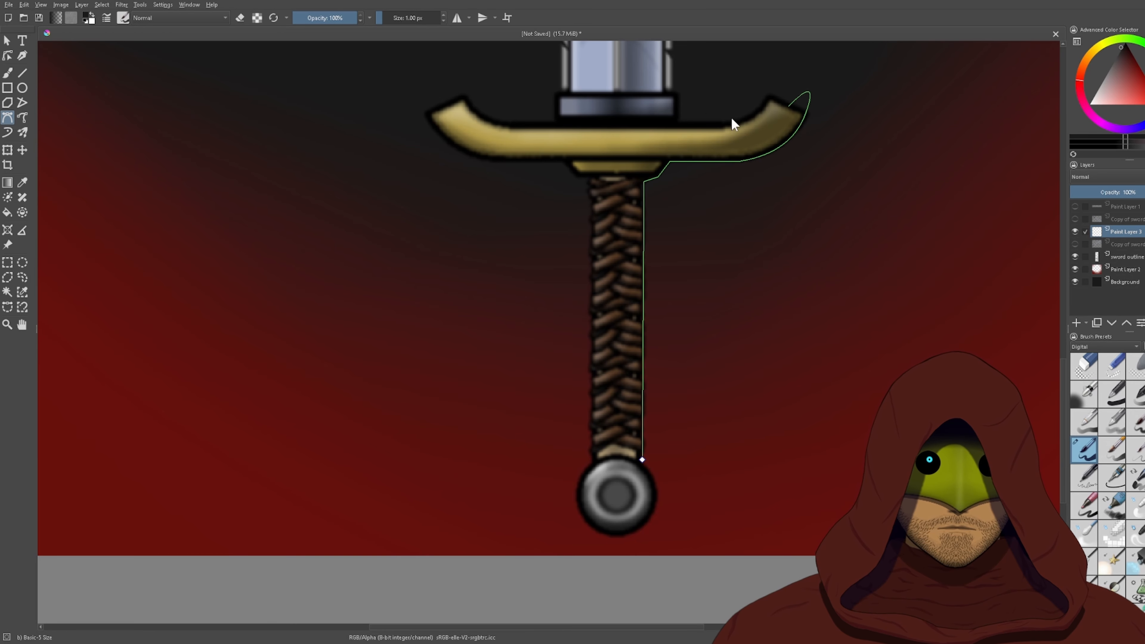
pyautogui.press('Return')
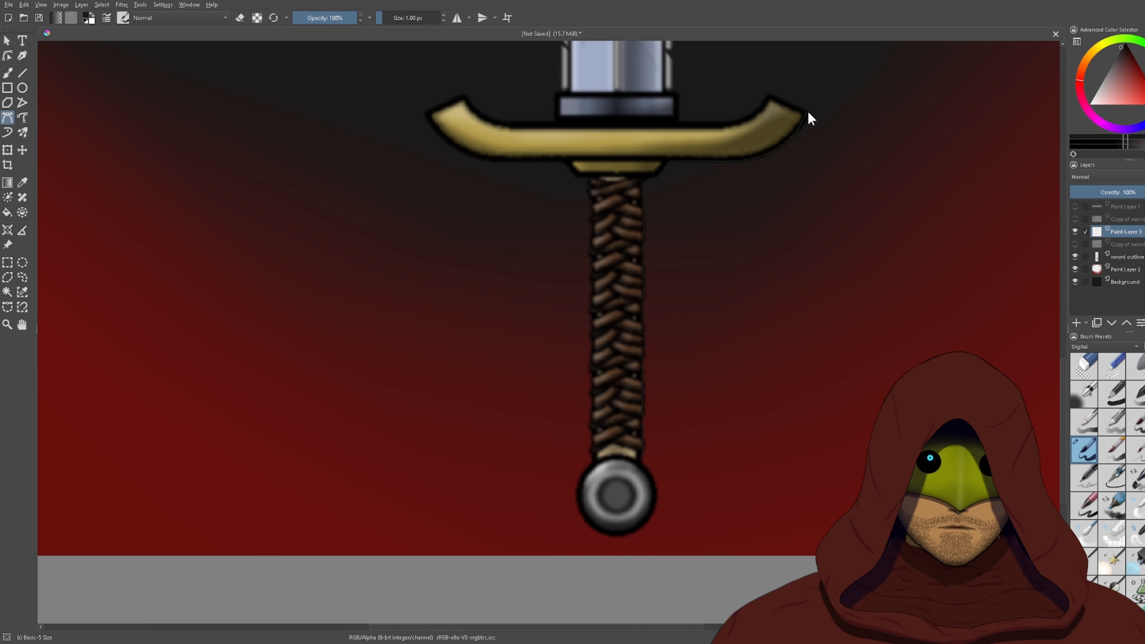
pyautogui.scroll(3, 808, 114)
pyautogui.scroll(-2, 776, 250)
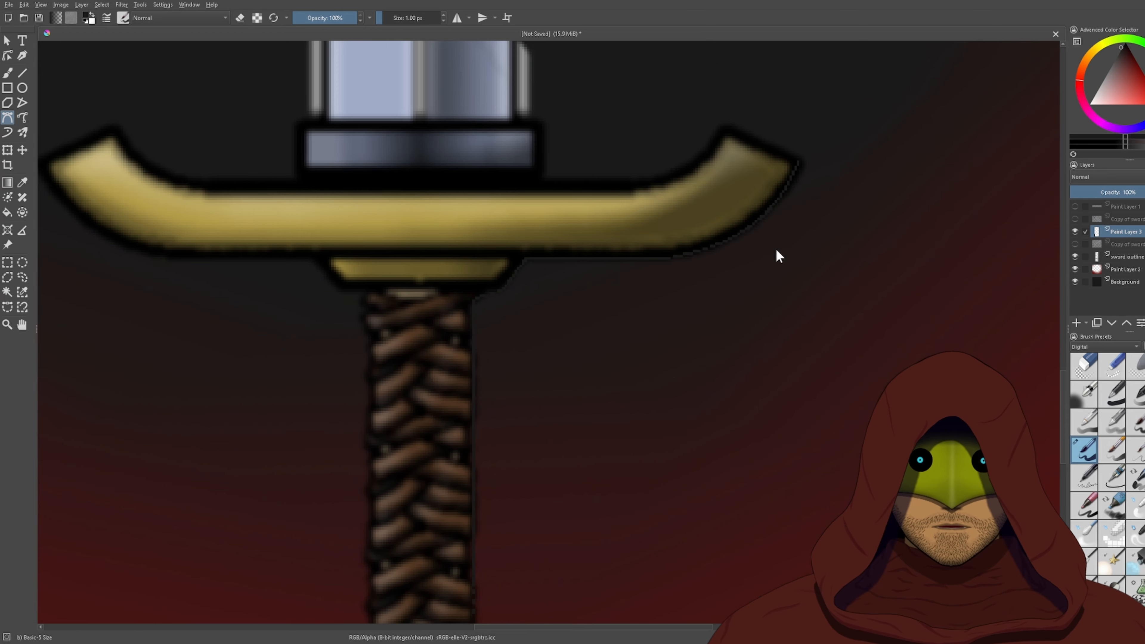
pyautogui.keyDown('alt'); pyautogui.click(1097, 231); pyautogui.keyUp('alt')
pyautogui.scroll(-2, 1060, 245)
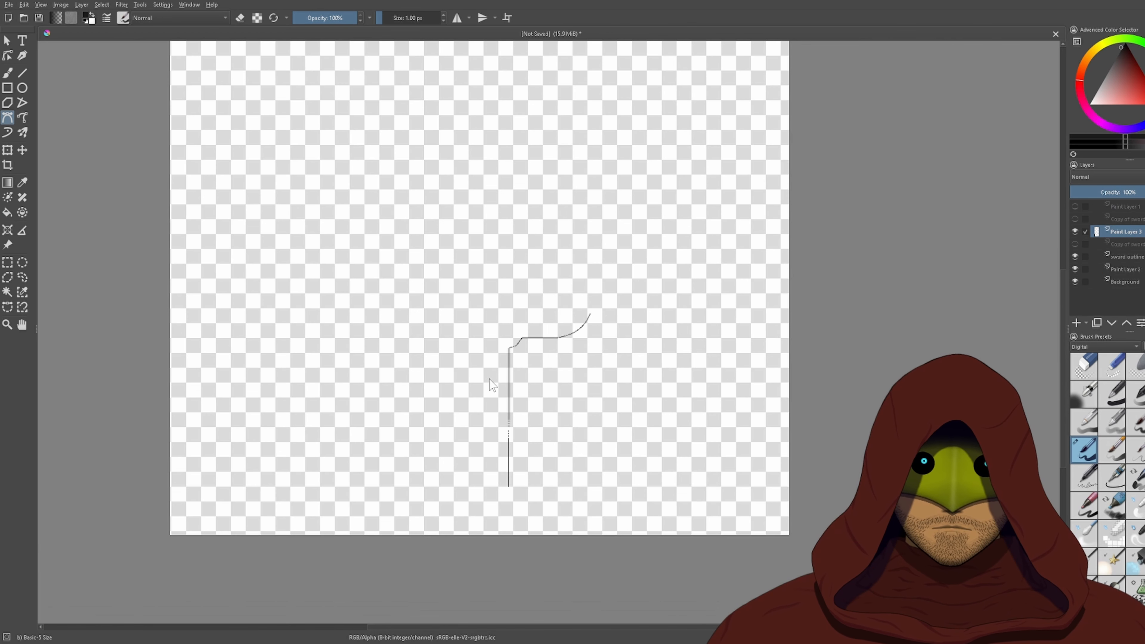
# - Undo the traced line, leave the isolated view and hide Paint Layer 3
pyautogui.hotkey('ctrl', 'z')
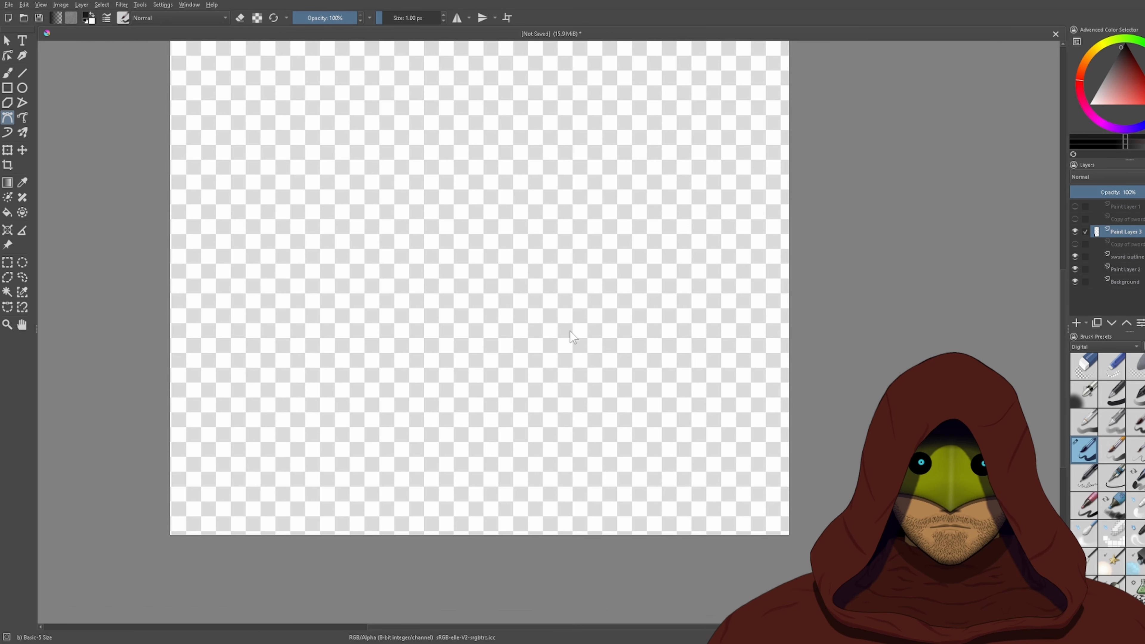
pyautogui.click(1075, 232)
pyautogui.keyDown('alt'); pyautogui.click(1122, 236); pyautogui.keyUp('alt')
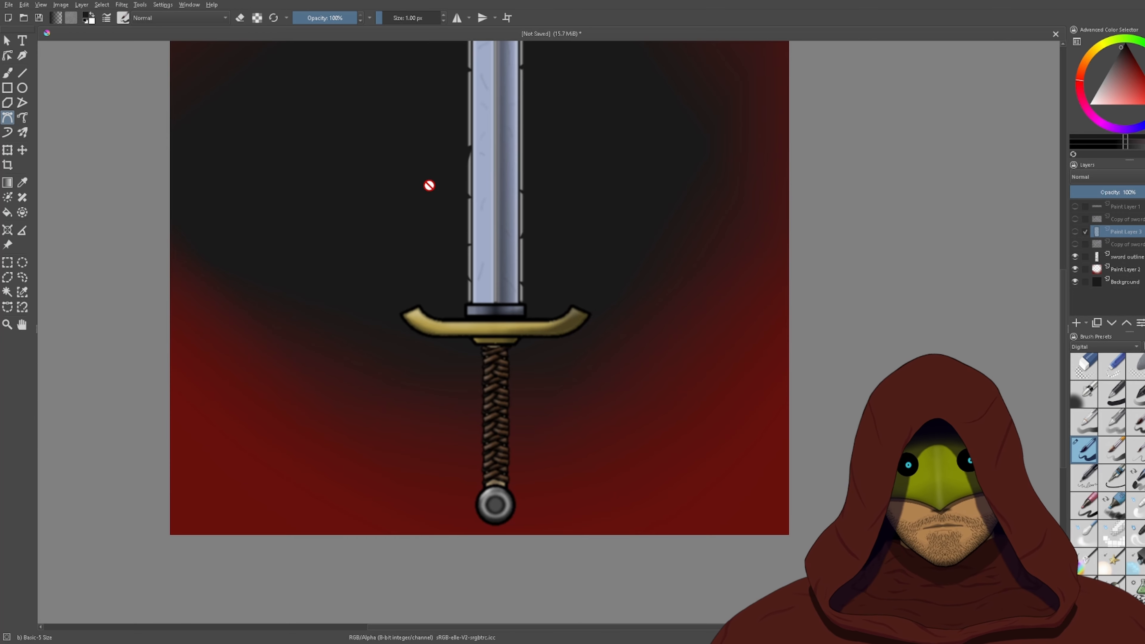
# - Lower the opacity of the red gradient layer, Paint Layer 2, to 28%
pyautogui.scroll(3, 465, 279)
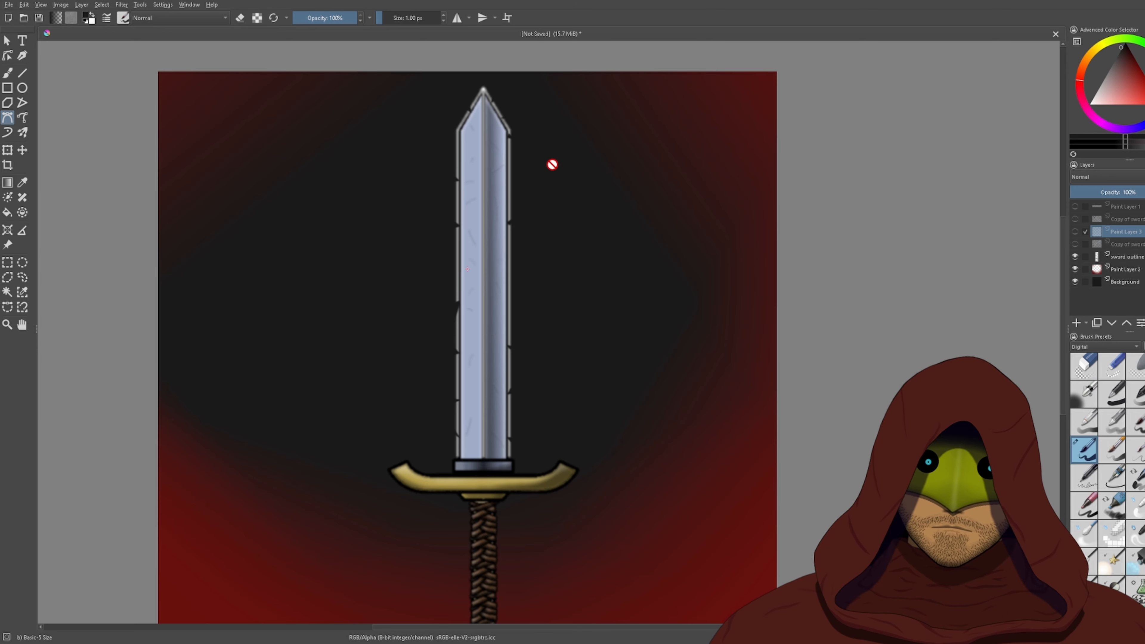
pyautogui.moveTo(552, 350); pyautogui.dragTo(564, 236)
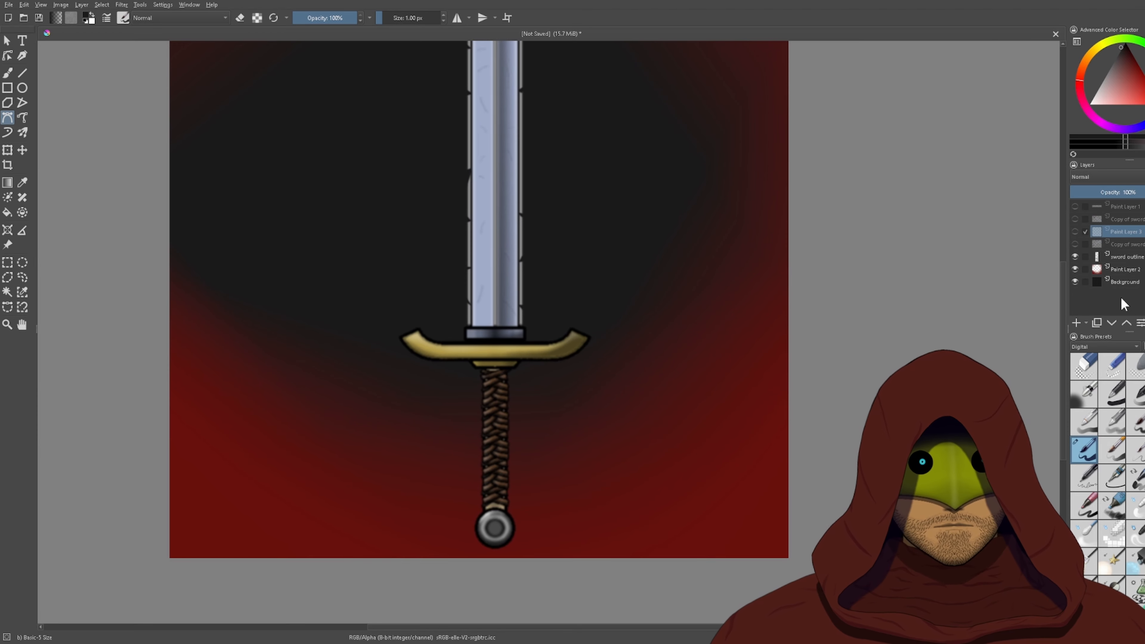
pyautogui.click(1126, 269)
pyautogui.moveTo(1131, 192)
pyautogui.mouseDown()
pyautogui.moveTo(1073, 192)
pyautogui.moveTo(1098, 205)
pyautogui.mouseUp()
# - Examine the sword's grip, pommel and blade up close against the dimmed gradient background
pyautogui.moveTo(455, 276); pyautogui.dragTo(539, 198)
pyautogui.scroll(4, 525, 337)
pyautogui.moveTo(692, 404); pyautogui.dragTo(636, 201)
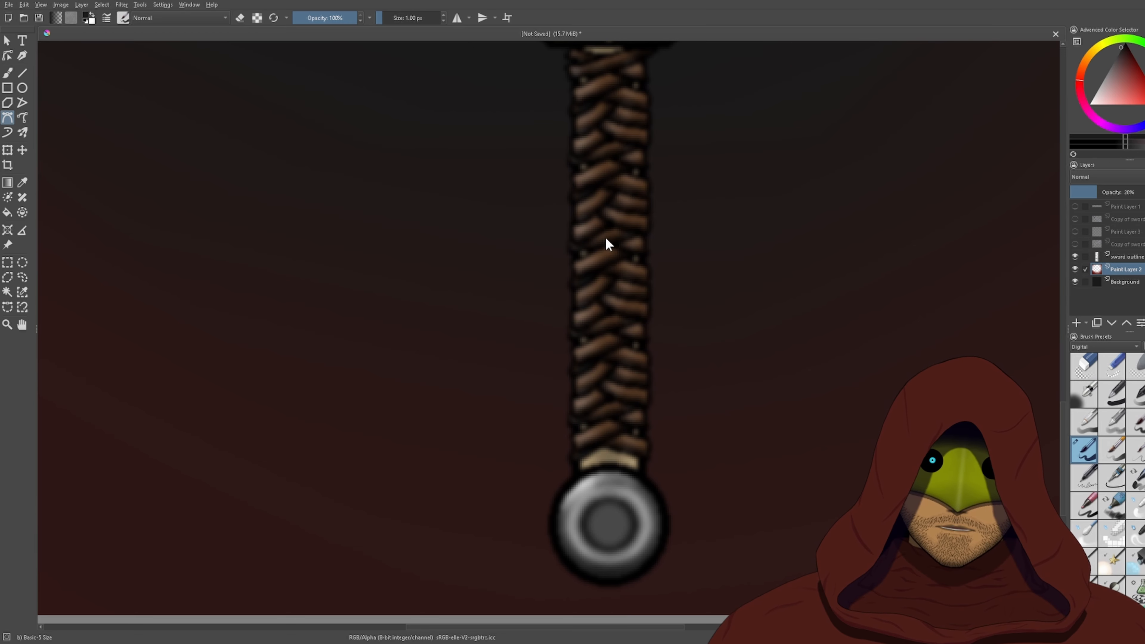
pyautogui.scroll(-4, 605, 237)
pyautogui.scroll(4, 598, 332)
pyautogui.scroll(-4, 602, 351)
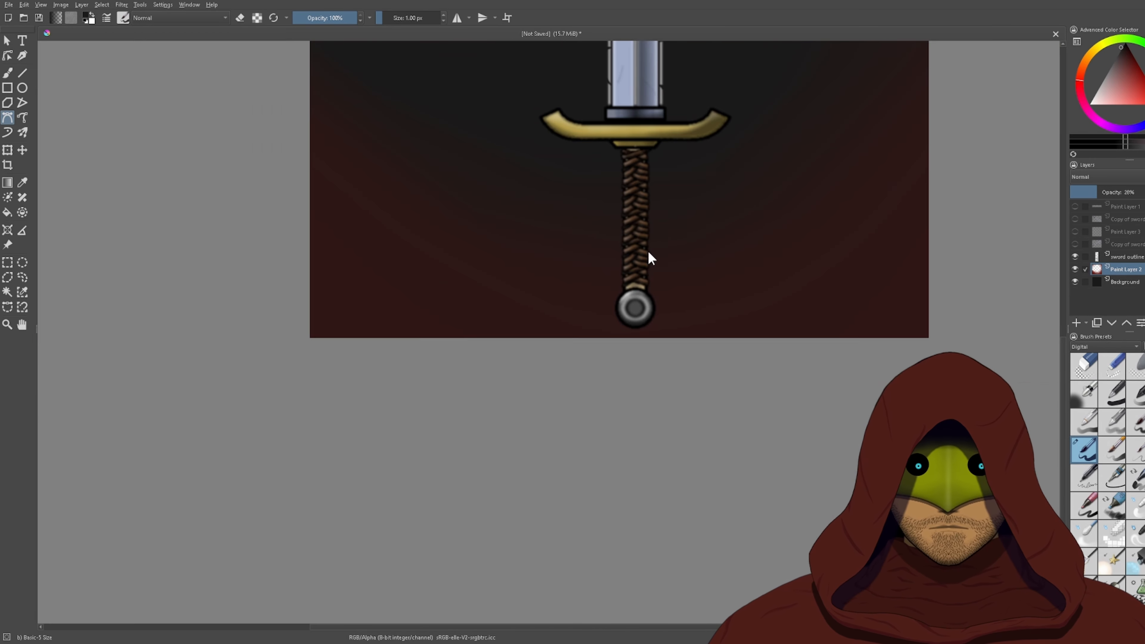
pyautogui.moveTo(667, 173); pyautogui.dragTo(634, 445)
pyautogui.moveTo(698, 277); pyautogui.dragTo(703, 384)
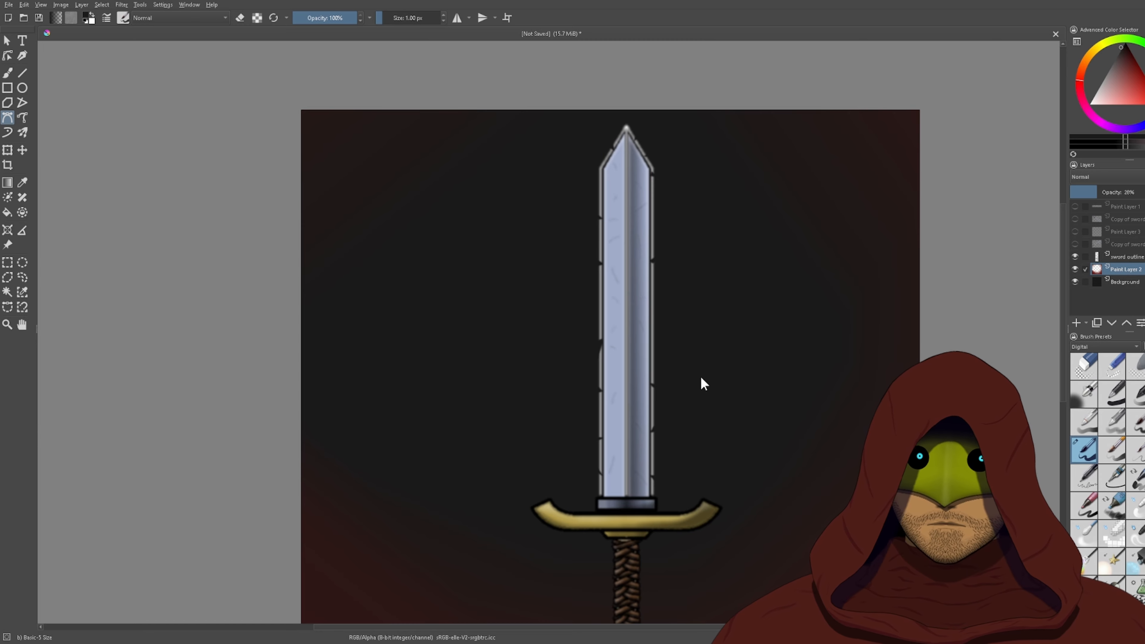
# - Toggle the hidden sword copies on and off, and show Paint Layer 1 with the runes on the crossguard
pyautogui.click(1075, 243)
pyautogui.click(1077, 241)
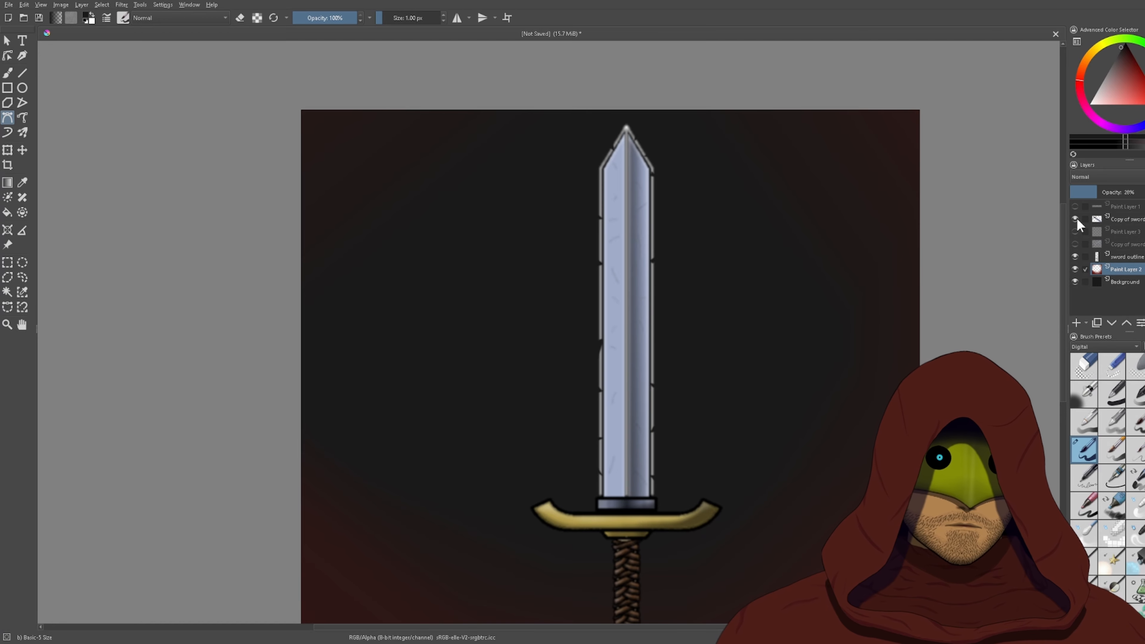
pyautogui.click(1076, 218)
pyautogui.click(1076, 206)
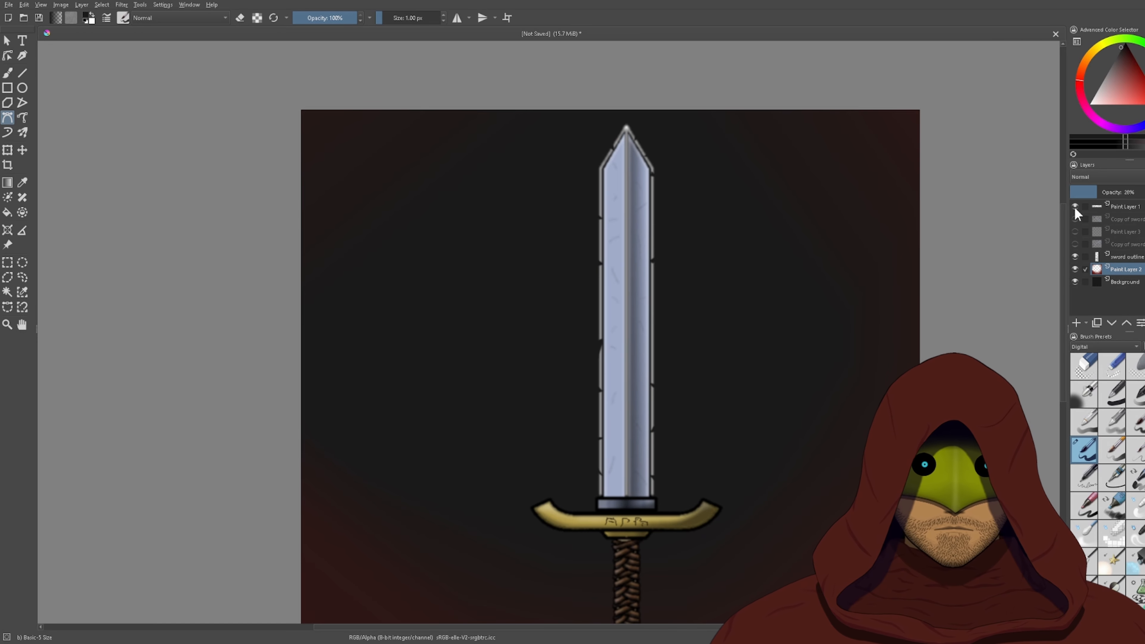
# - Inspect the runes engraved on the crossguard up close and hide Paint Layer 1
pyautogui.scroll(4, 735, 519)
pyautogui.moveTo(480, 537); pyautogui.dragTo(842, 373)
pyautogui.scroll(1, 842, 373)
pyautogui.scroll(-1, 844, 373)
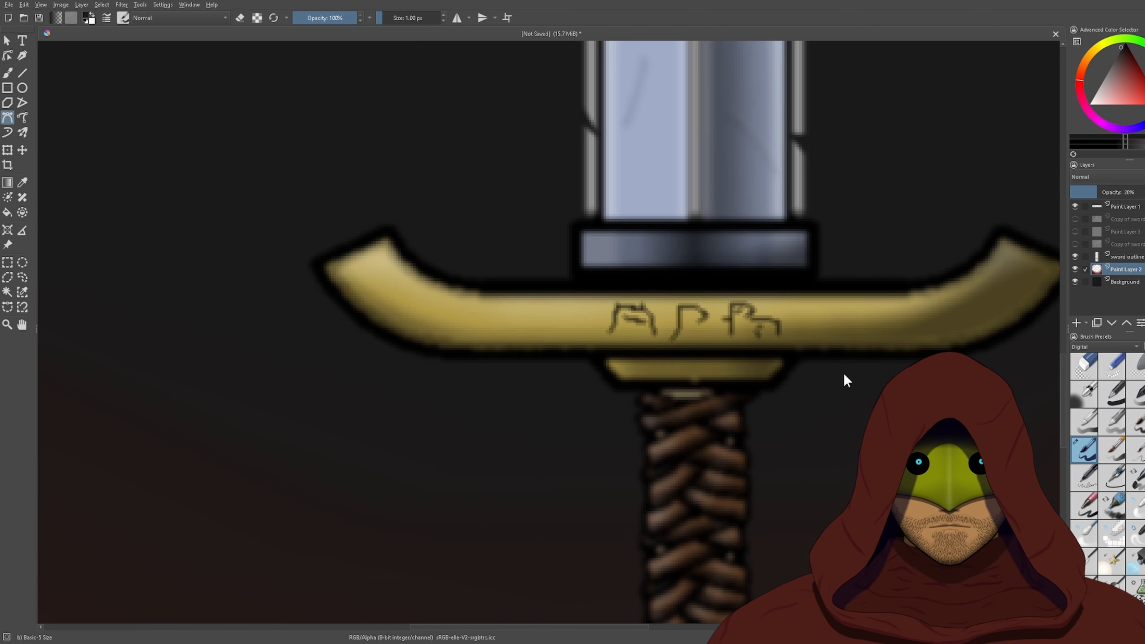
pyautogui.scroll(-2, 843, 373)
pyautogui.click(1076, 206)
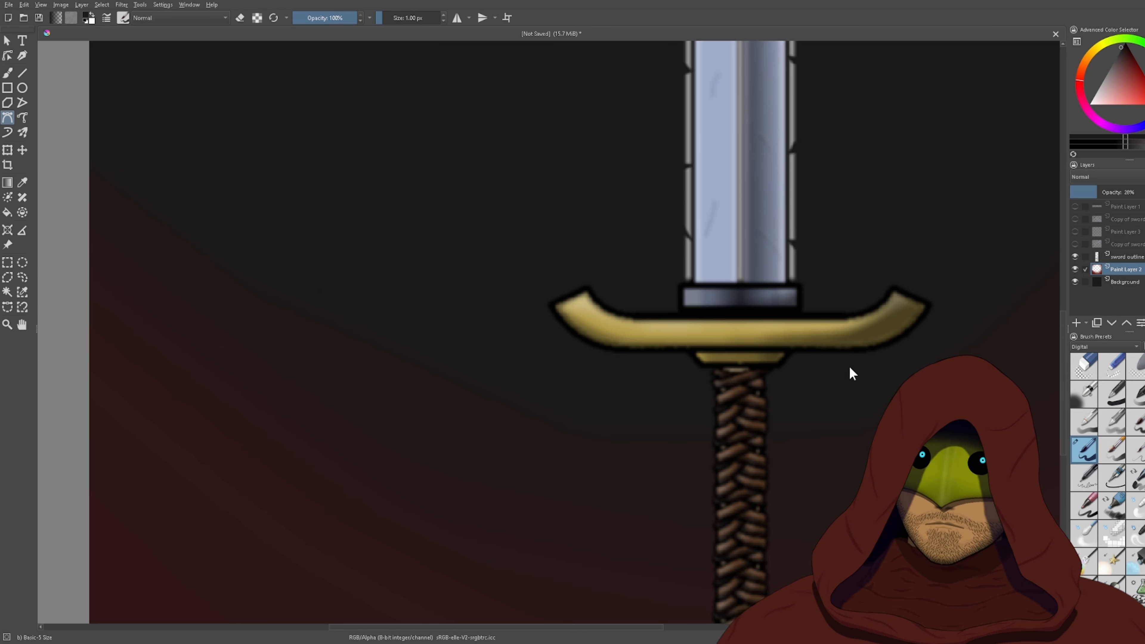
# - Rotate the sword outline layer about 180° so the blade points down, and shift the sword slightly up to fit inside the canvas
pyautogui.click(6, 152)
pyautogui.scroll(-5, 599, 219)
pyautogui.scroll(1, 718, 250)
pyautogui.moveTo(718, 251); pyautogui.dragTo(705, 318)
pyautogui.scroll(1, 654, 266)
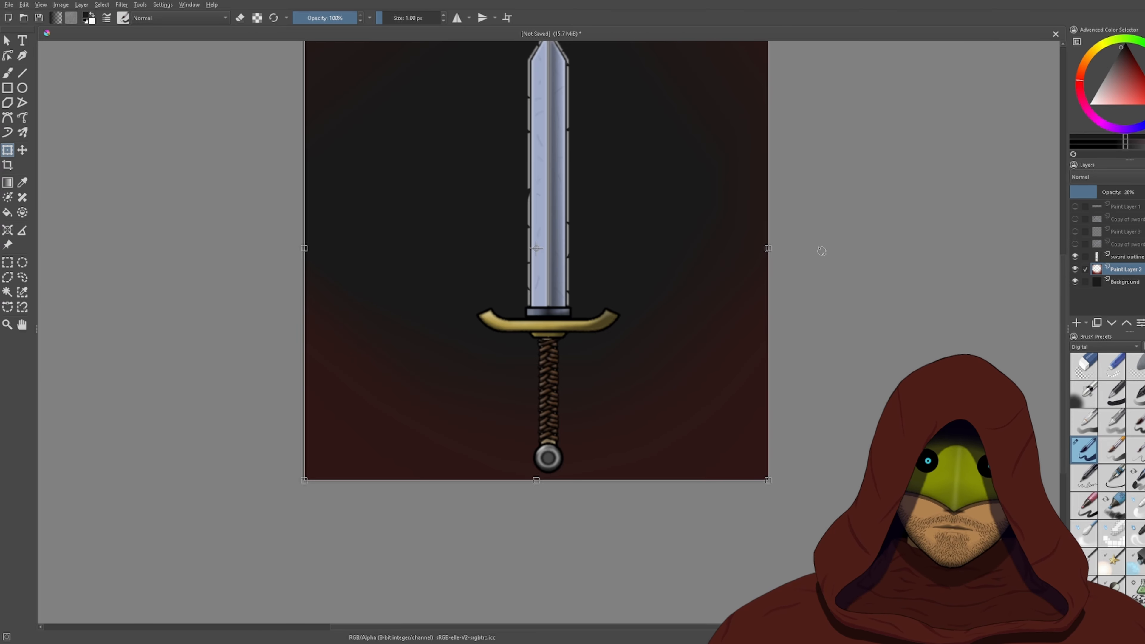
pyautogui.press('pageup')
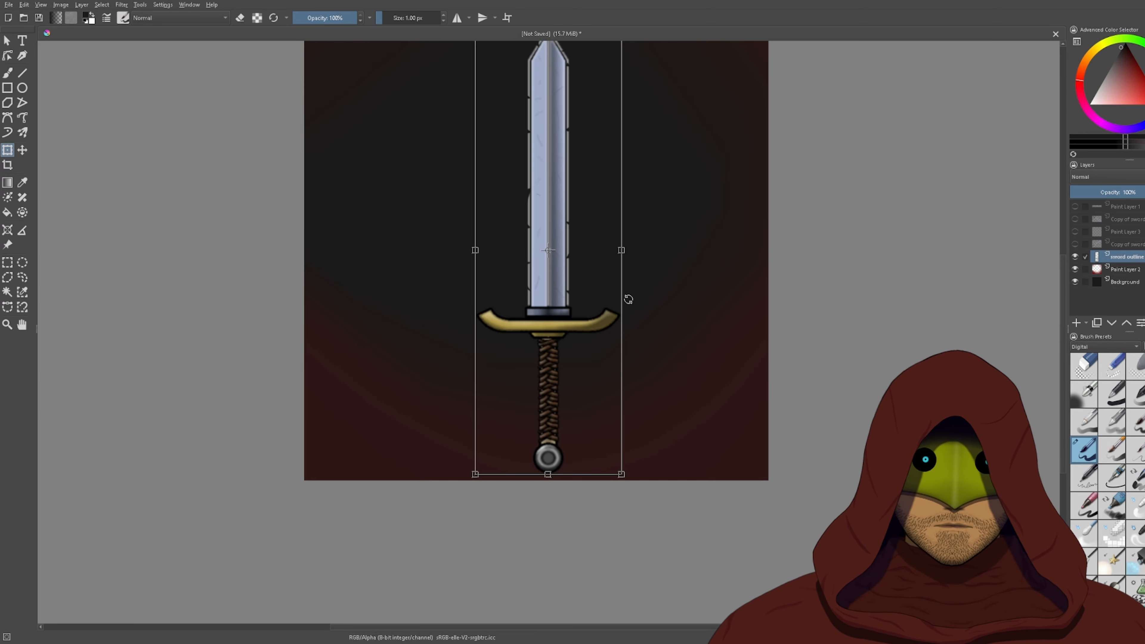
pyautogui.moveTo(628, 299); pyautogui.dragTo(670, 643)
pyautogui.moveTo(673, 302); pyautogui.dragTo(663, 458)
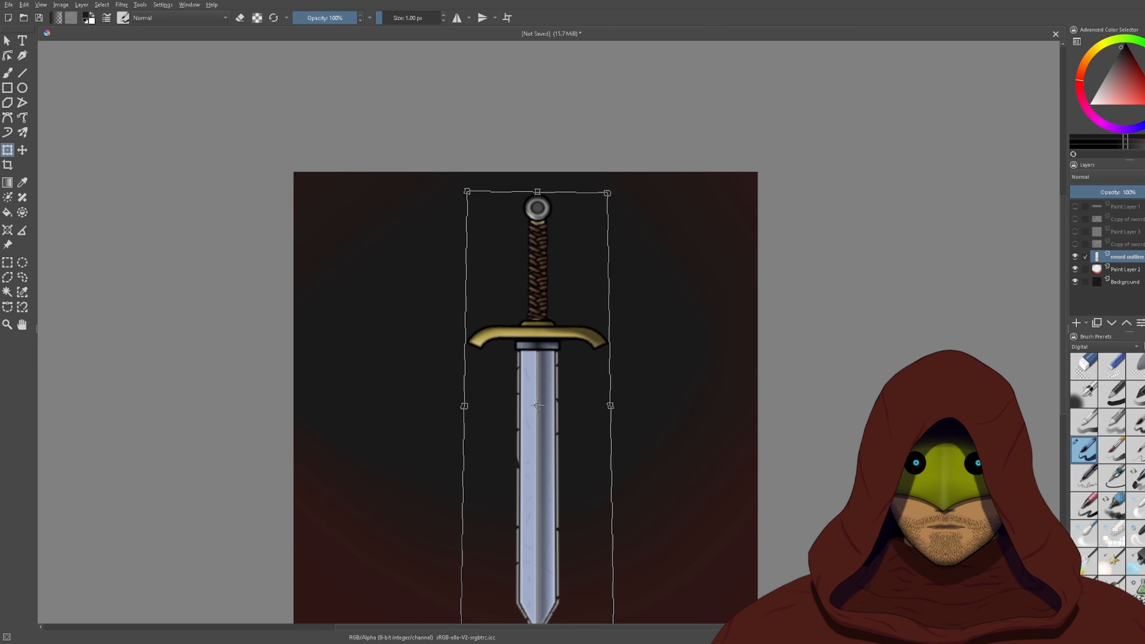
pyautogui.moveTo(716, 385); pyautogui.dragTo(743, 315)
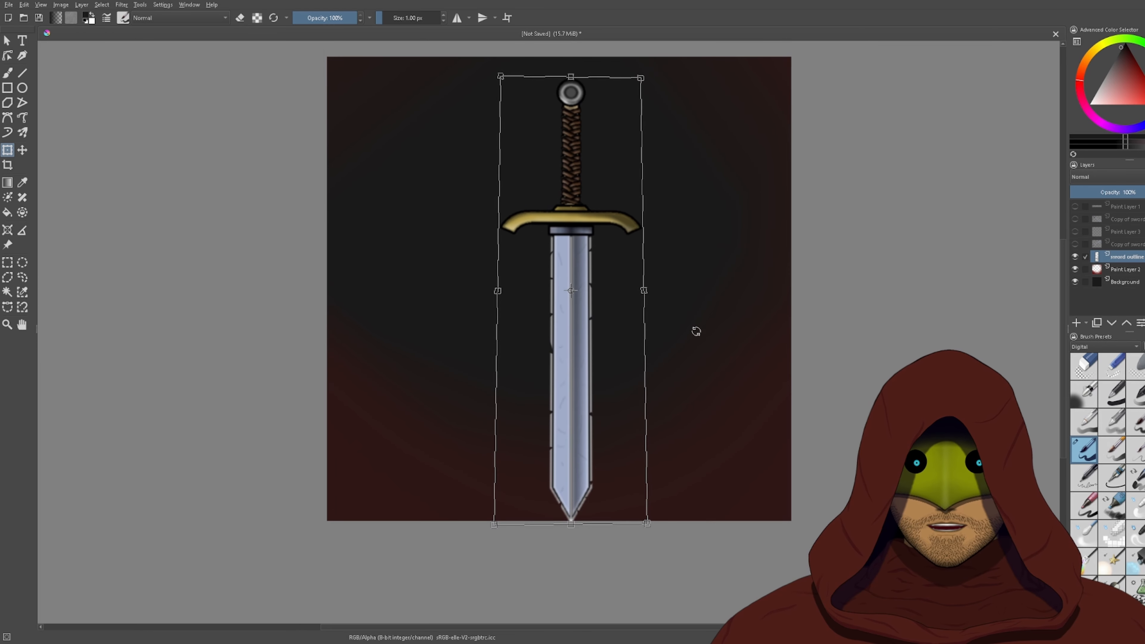
pyautogui.moveTo(618, 330); pyautogui.dragTo(614, 327)
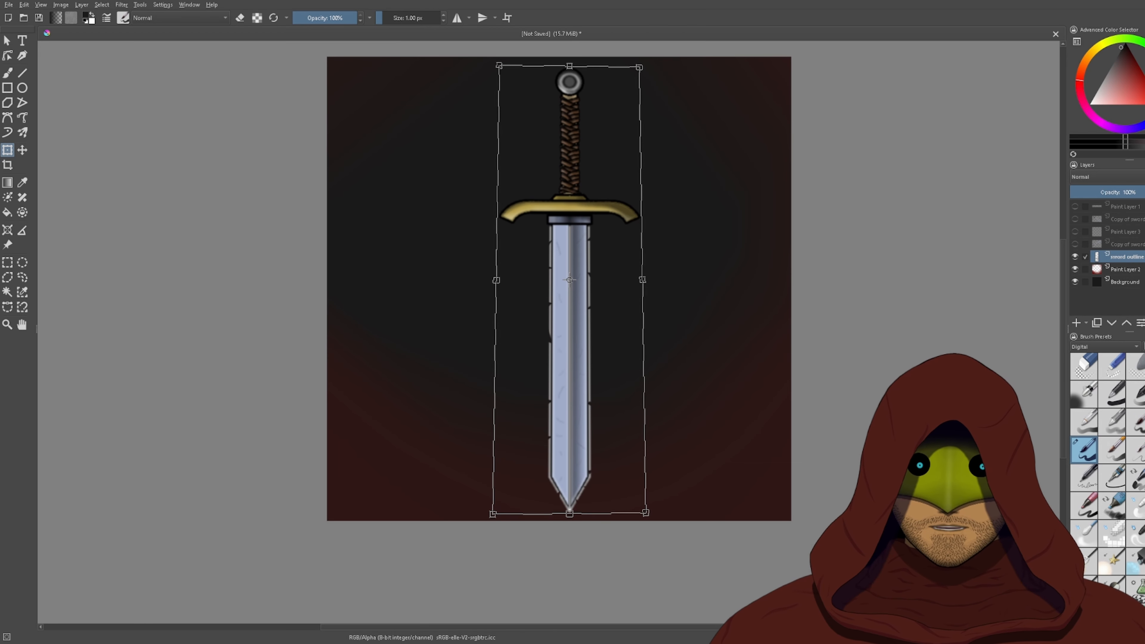